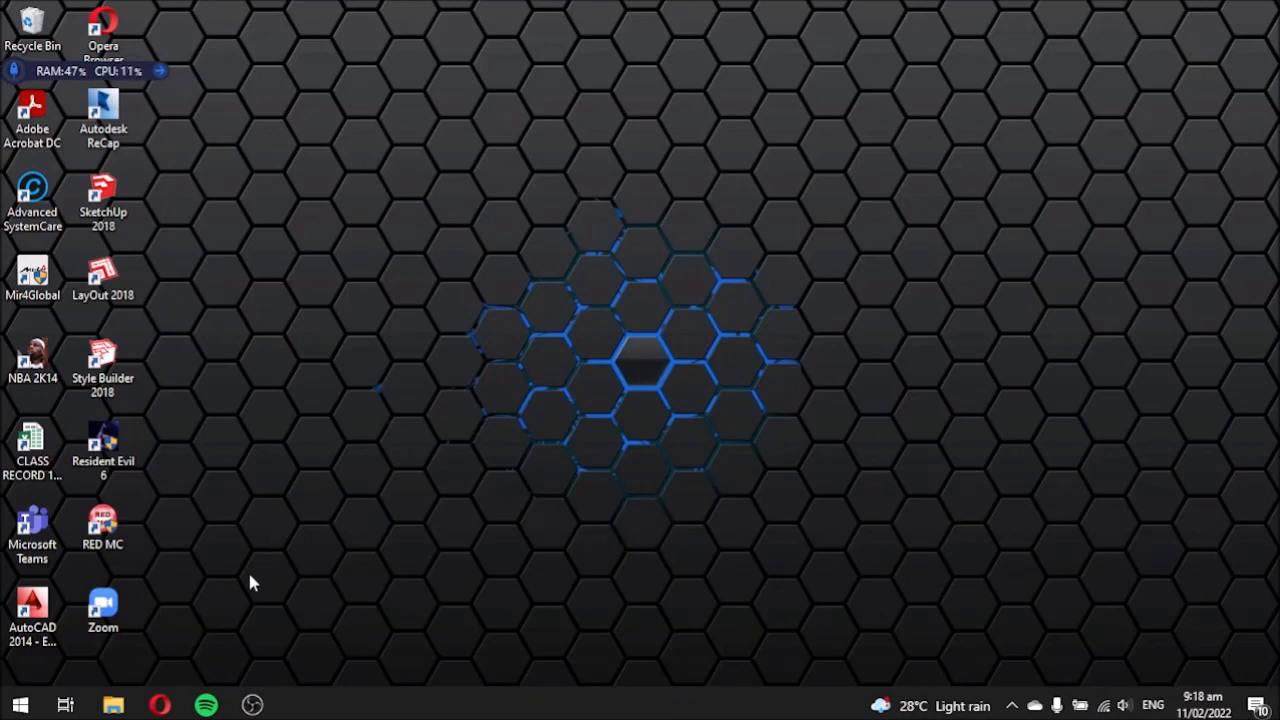
Open TEMPLATE BORDER-new.dwg from the TPCC 5 course folder in AutoCAD 2014.
{"action": "mouse_move", "coordinate": [113, 705]}
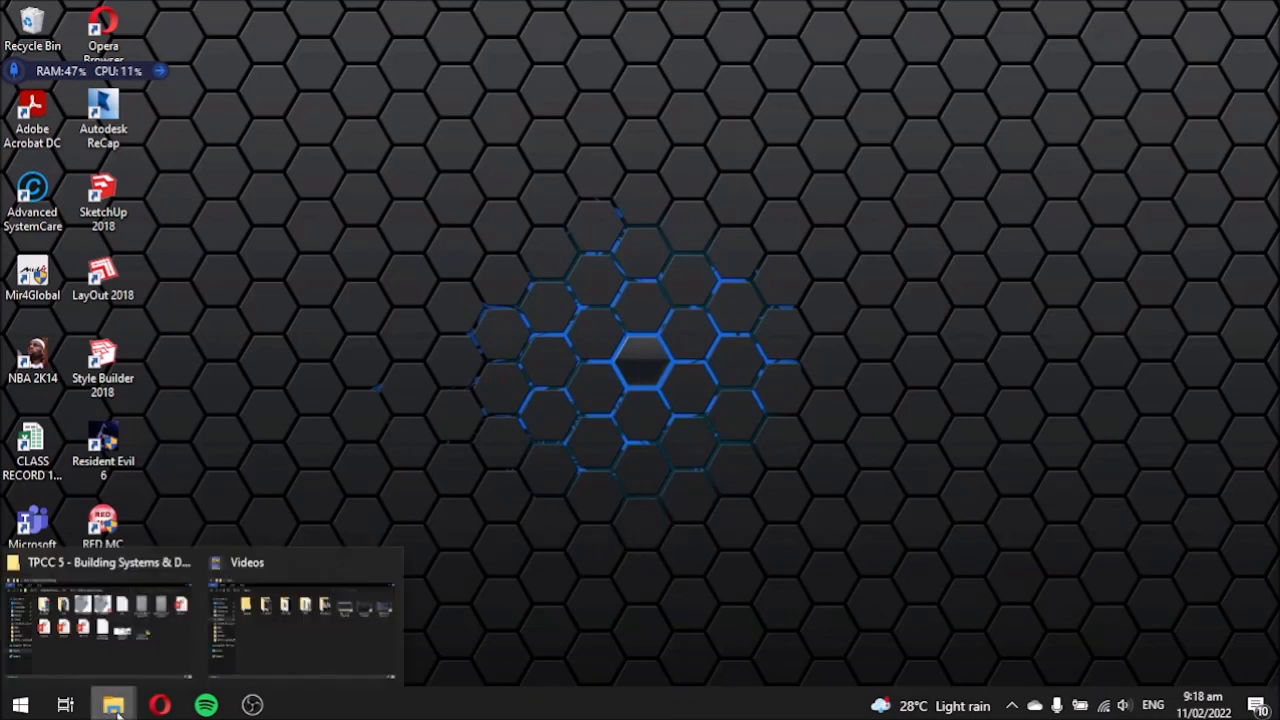
{"action": "left_click", "coordinate": [150, 635]}
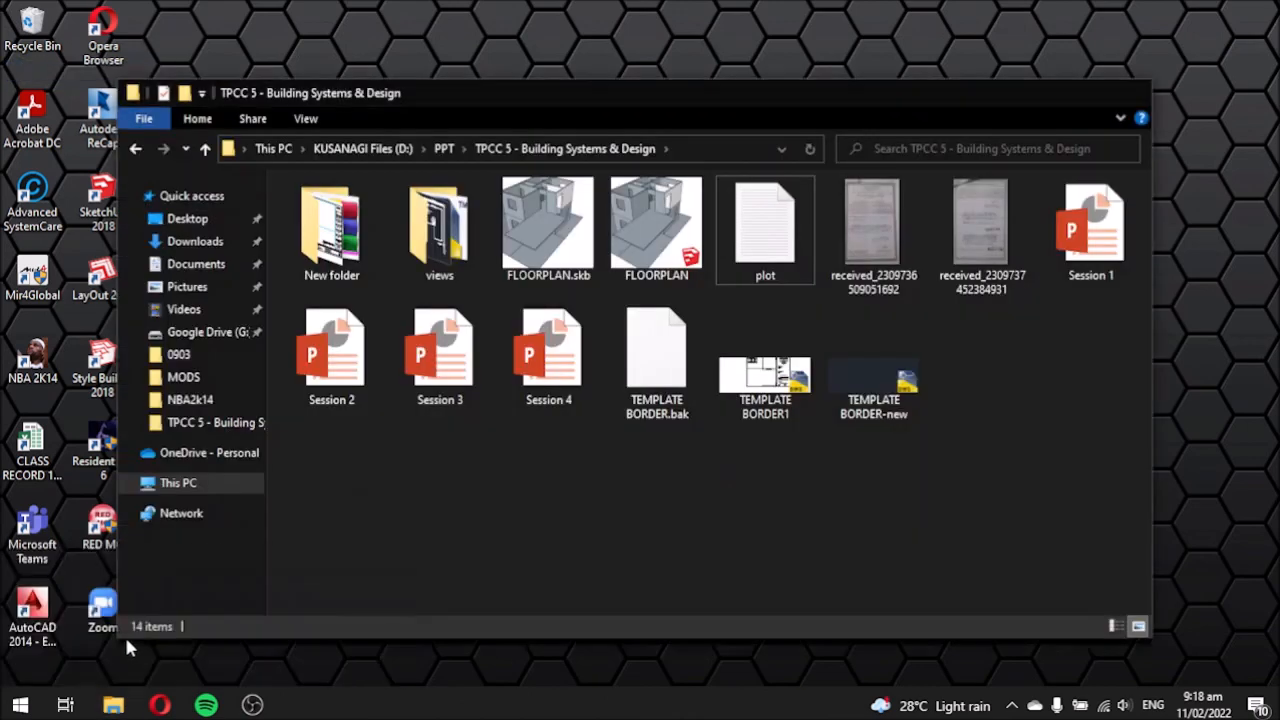
{"action": "double_click", "coordinate": [875, 396]}
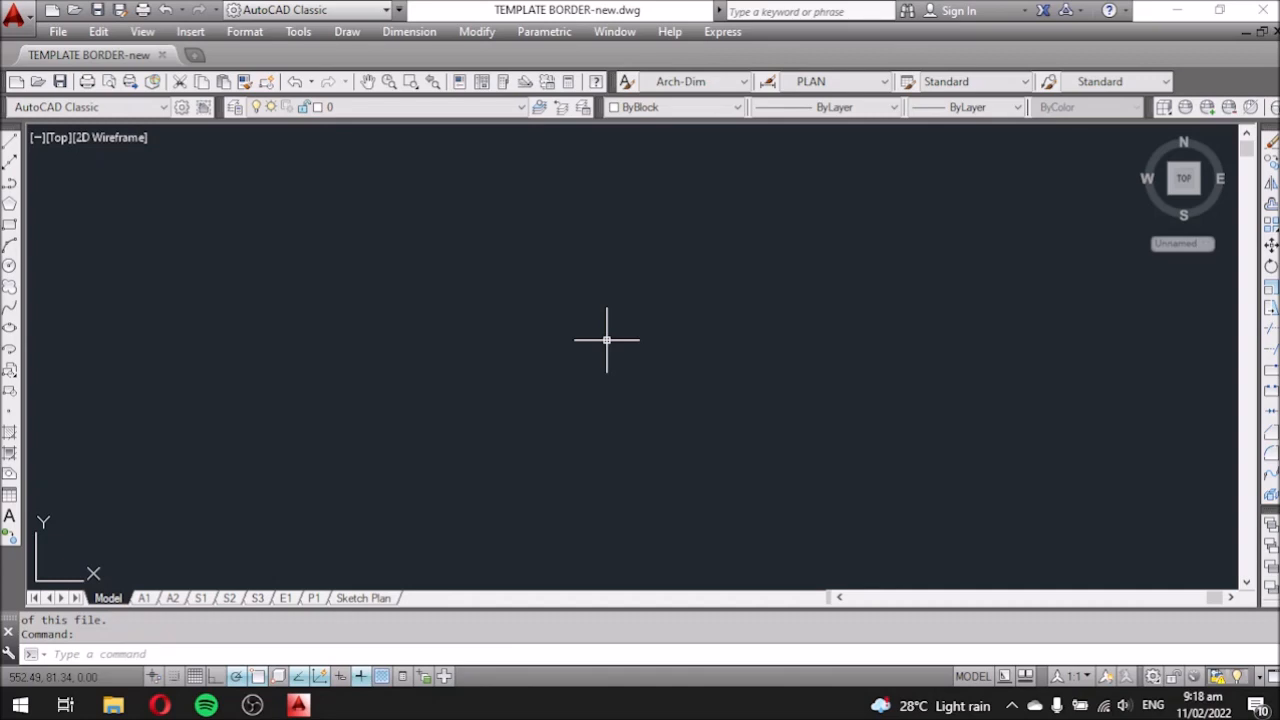
{"action": "left_click", "coordinate": [363, 600]}
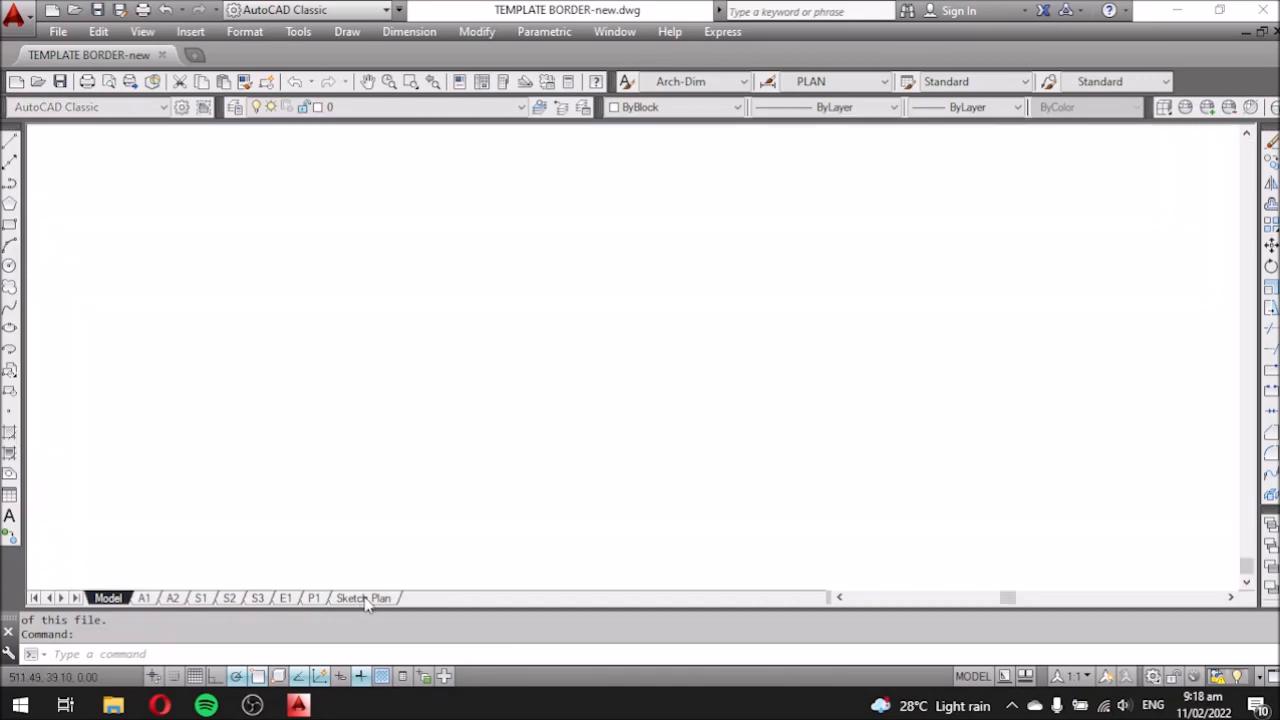
{"action": "scroll", "coordinate": [500, 423], "scroll_direction": "down", "scroll_amount": 3}
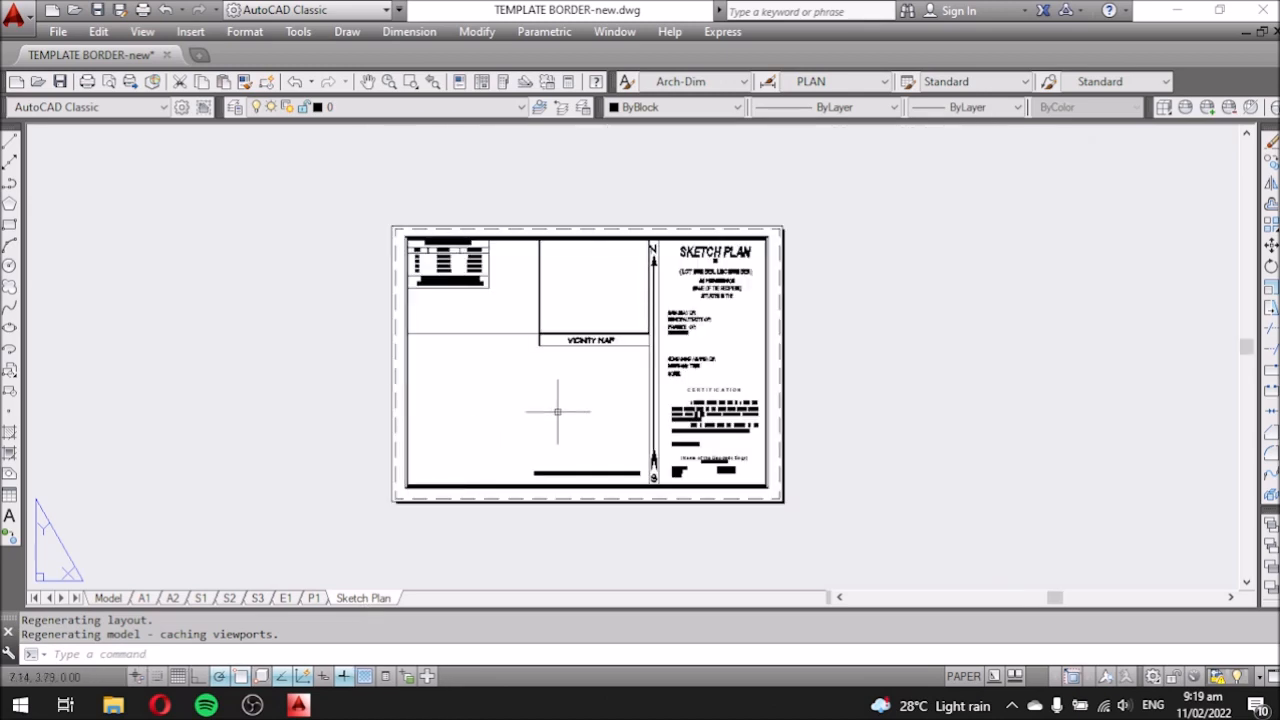
{"action": "scroll", "coordinate": [625, 337], "scroll_direction": "up", "scroll_amount": 2}
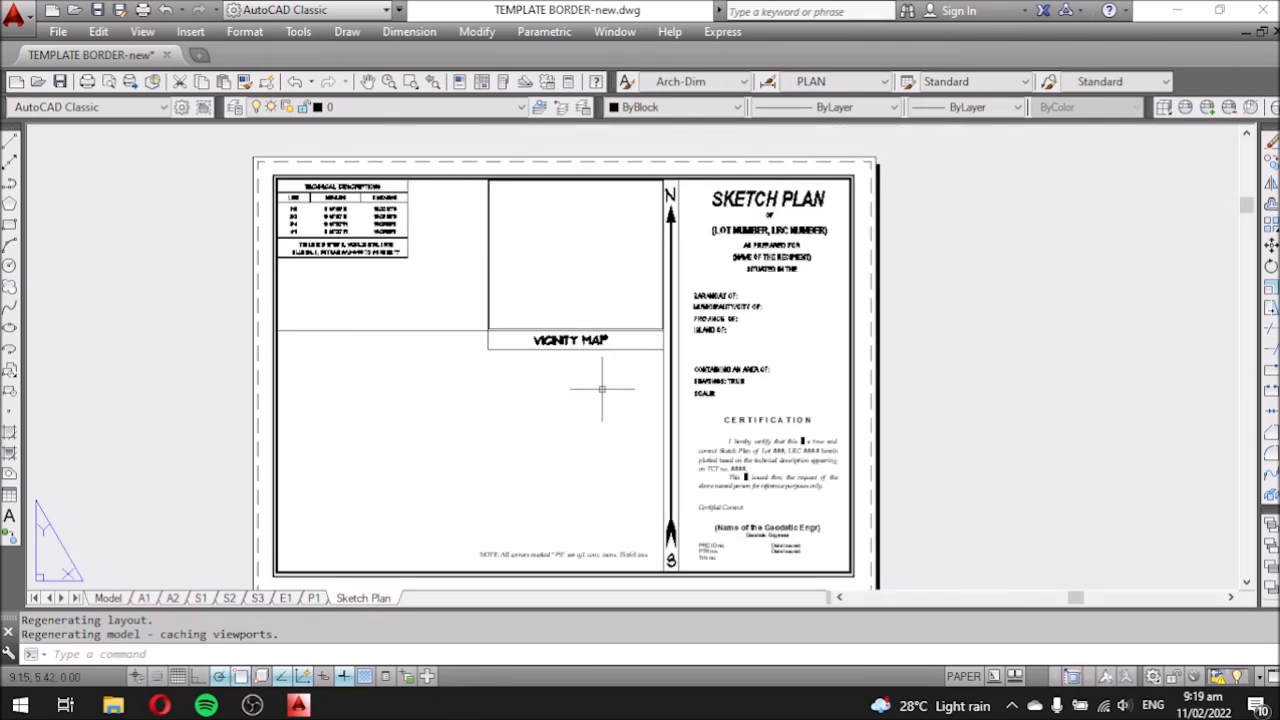
{"action": "left_click", "coordinate": [107, 598]}
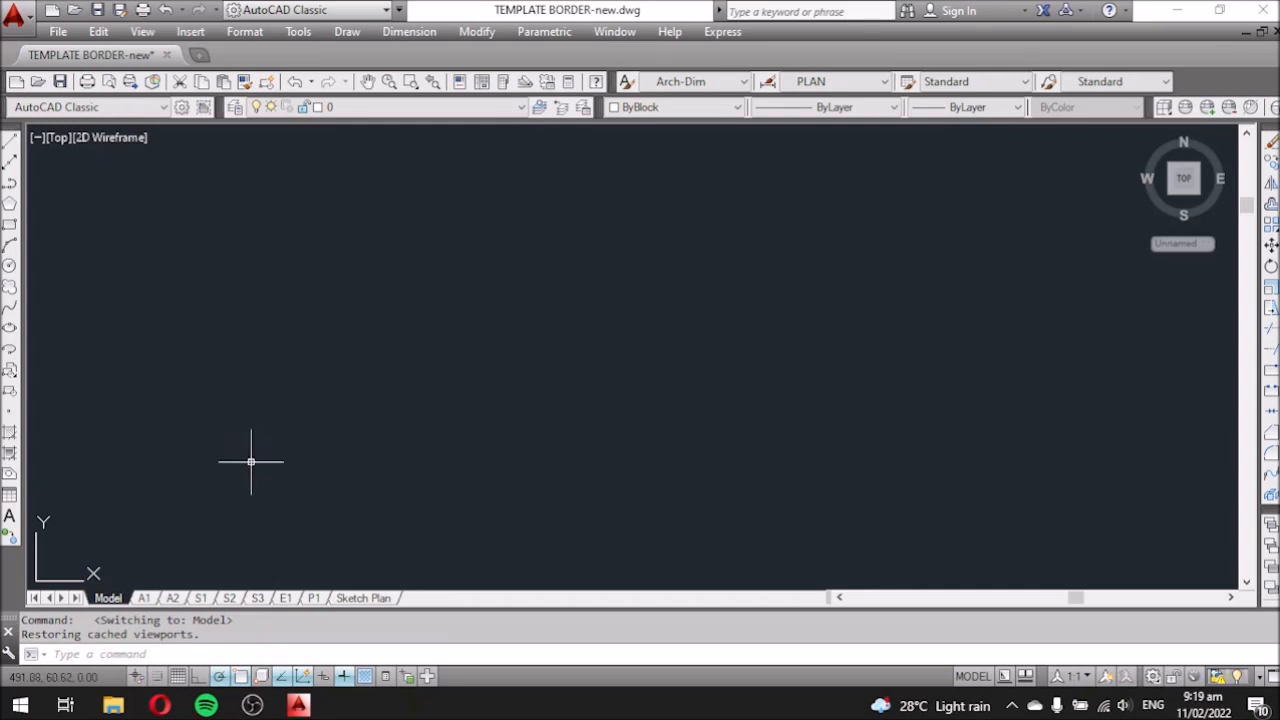
{"action": "left_click", "coordinate": [362, 598]}
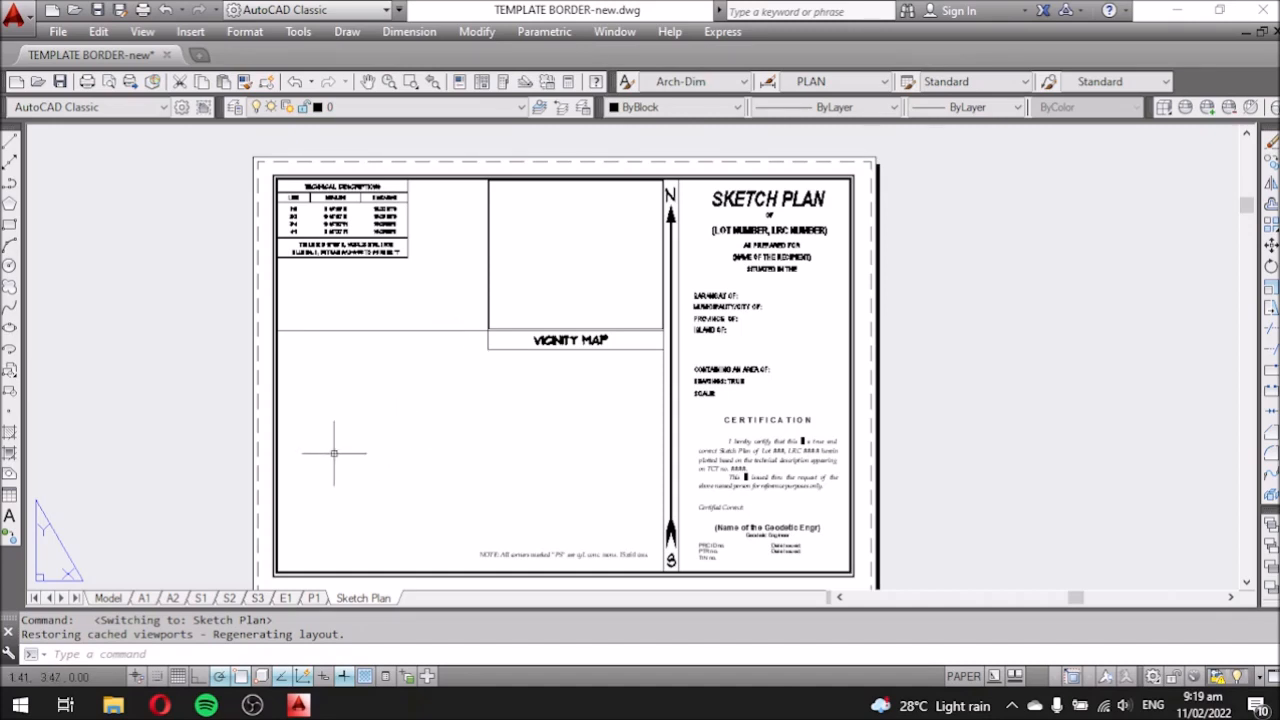
{"action": "left_click", "coordinate": [108, 598]}
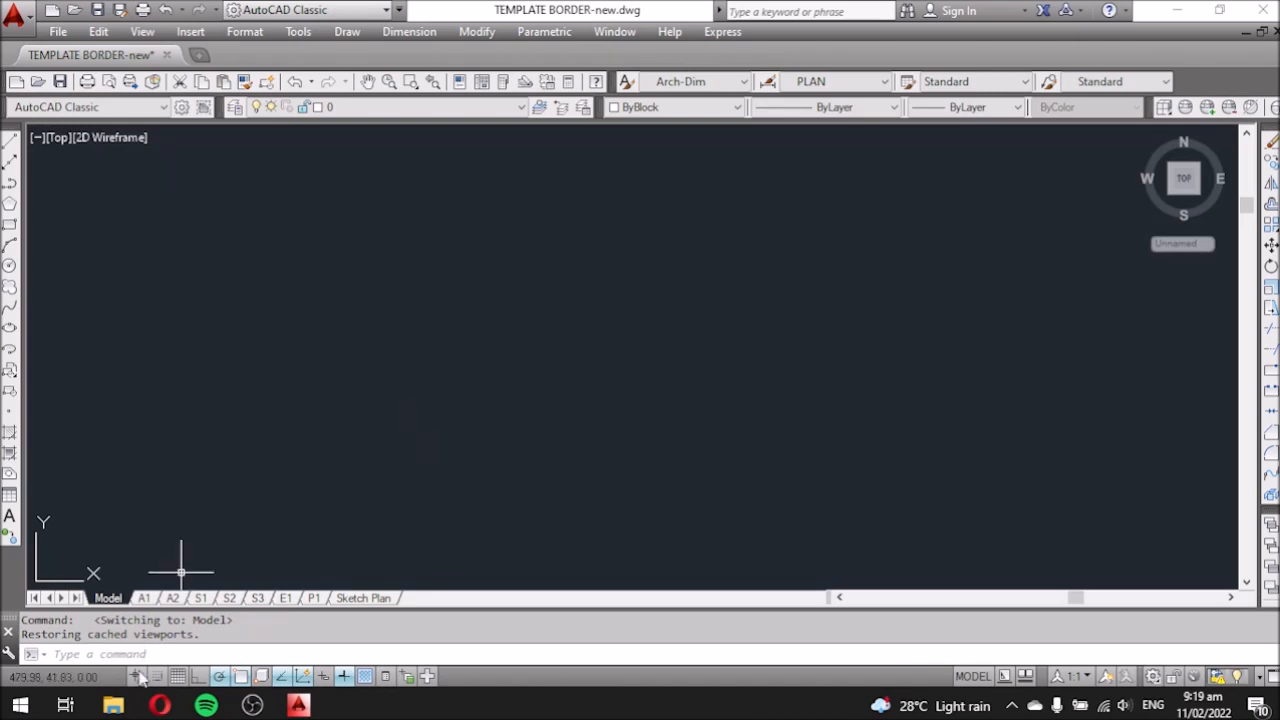
{"action": "mouse_move", "coordinate": [113, 705]}
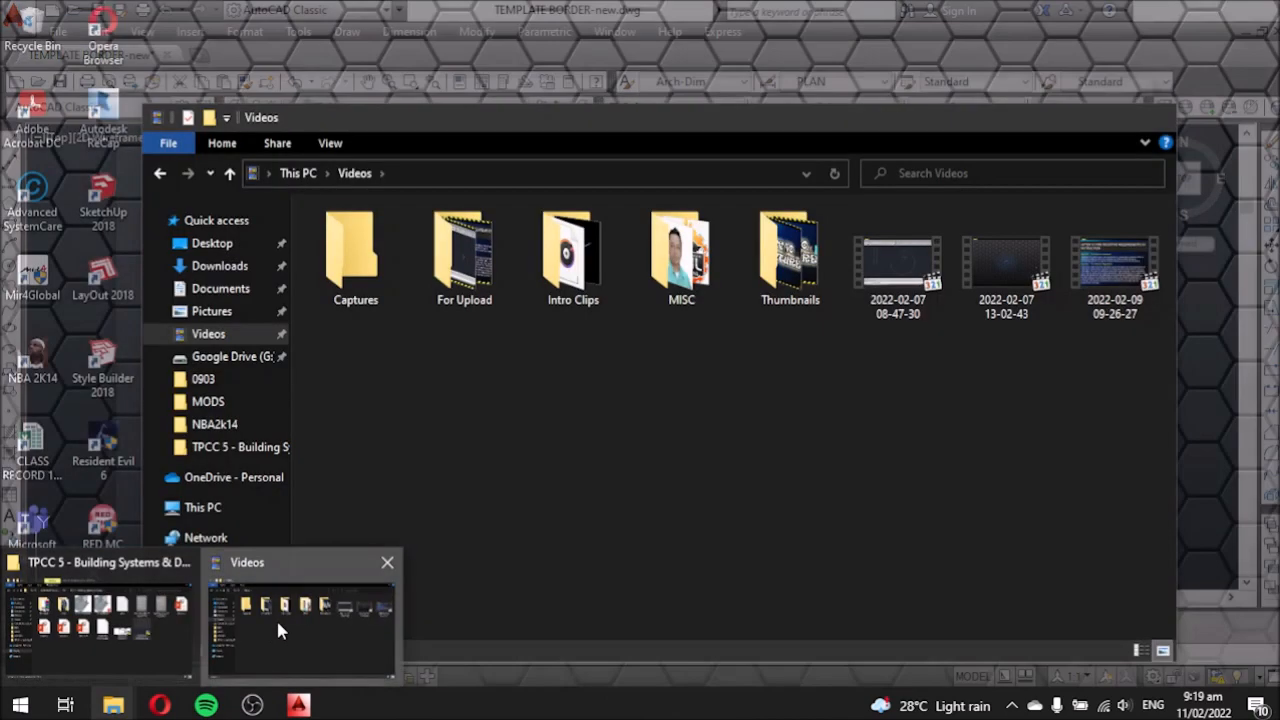
Hide the Videos folder window and bring the TPCC 5 course folder forward.
{"action": "left_click", "coordinate": [276, 618]}
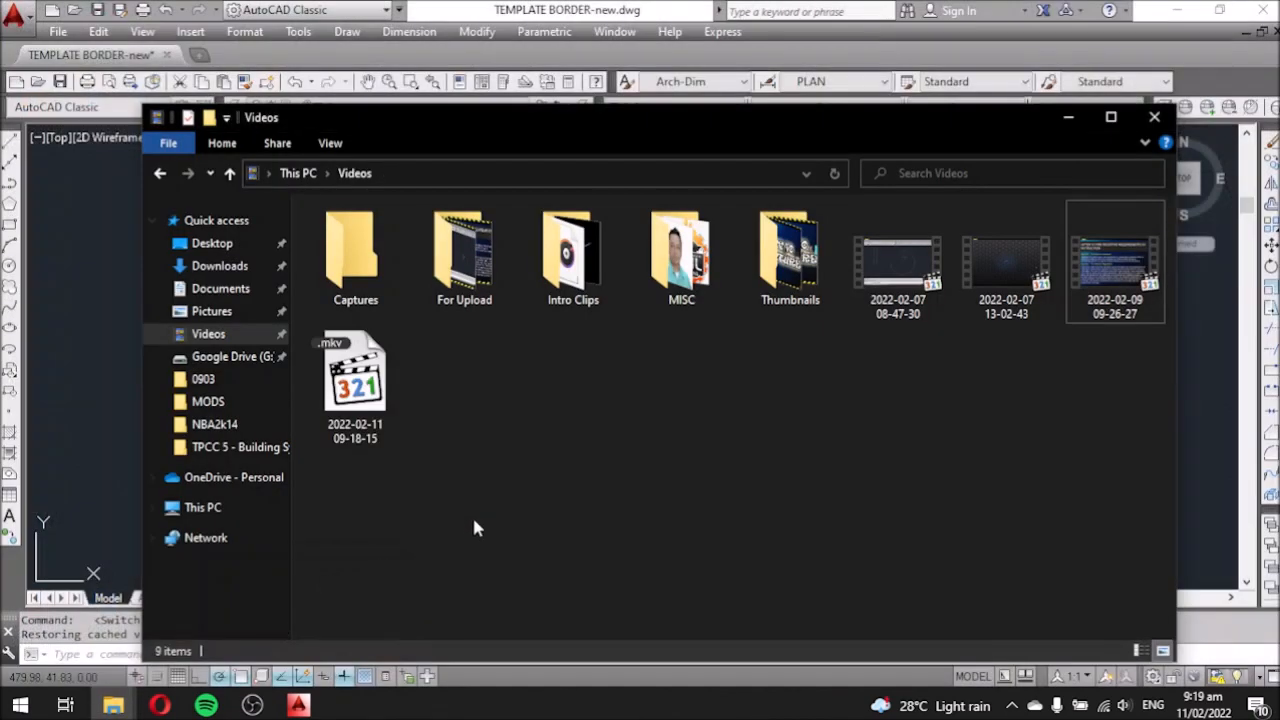
{"action": "left_click", "coordinate": [1077, 118]}
{"action": "mouse_move", "coordinate": [113, 703]}
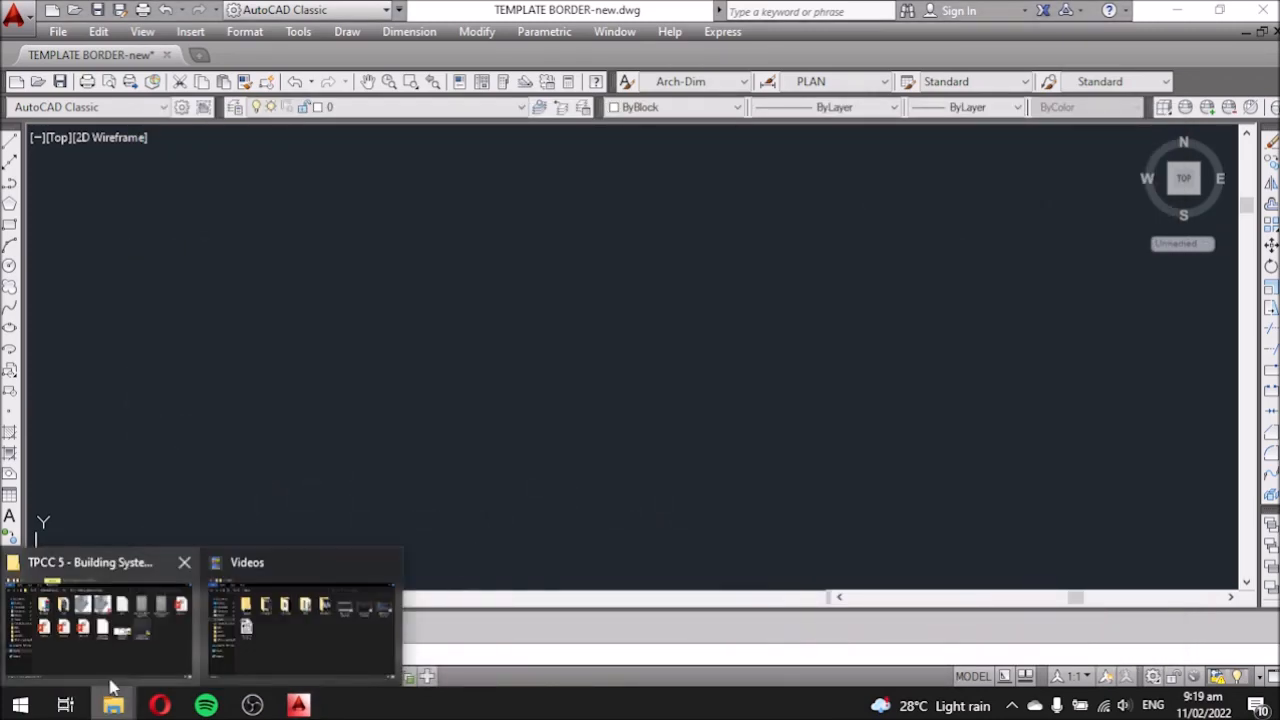
{"action": "left_click", "coordinate": [102, 638]}
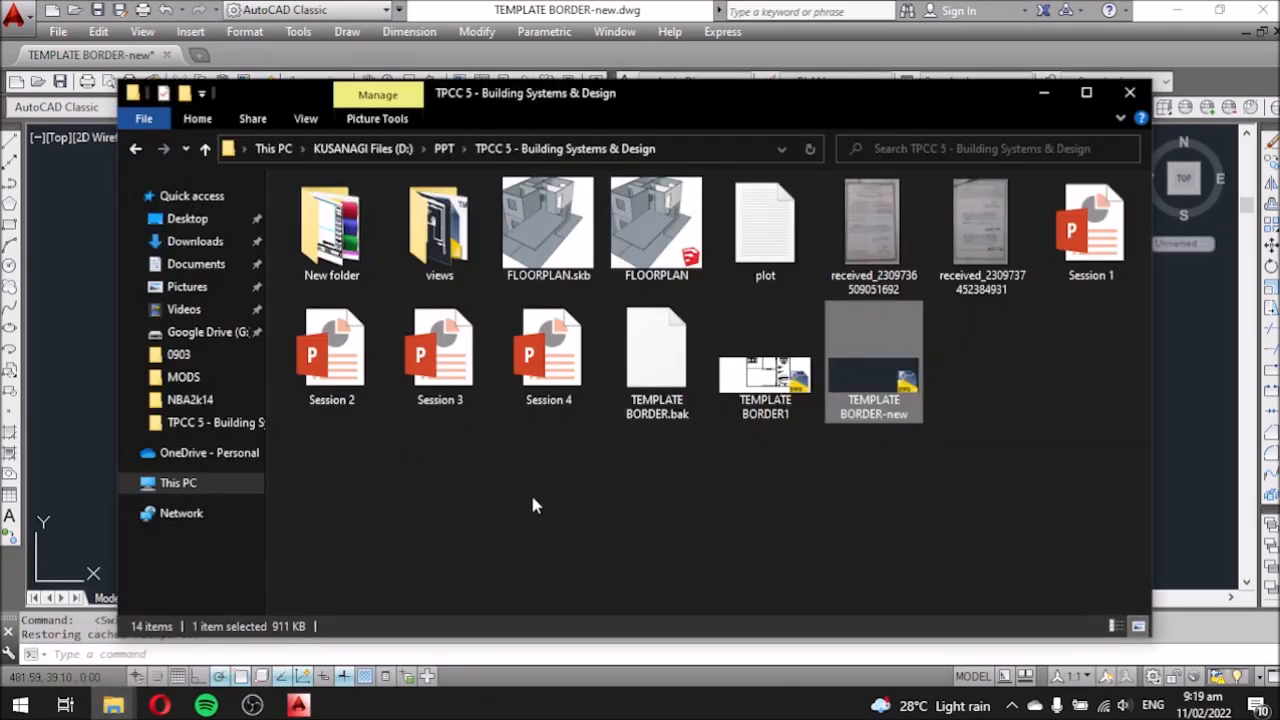
Open received_2309737452384931.jpeg and zoom in on the Memorandum of Encumbrances heading.
{"action": "double_click", "coordinate": [985, 232]}
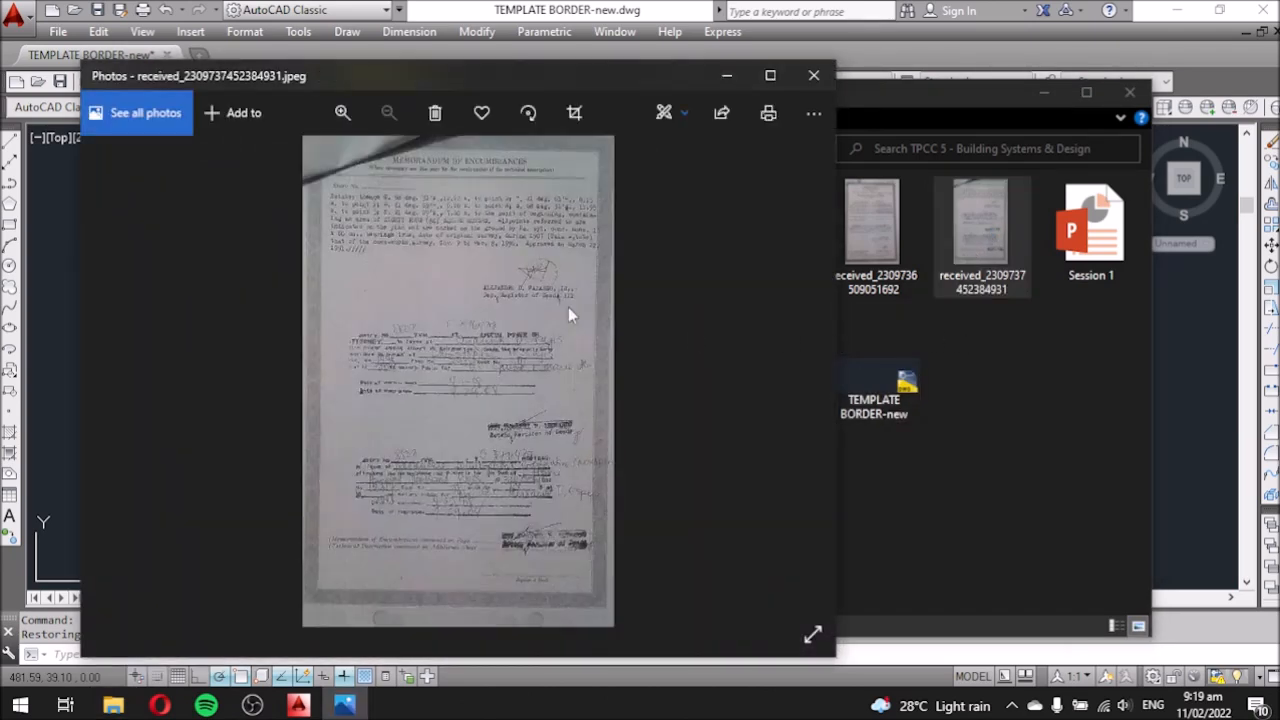
{"action": "scroll", "coordinate": [453, 217], "scroll_direction": "up", "scroll_amount": 5}
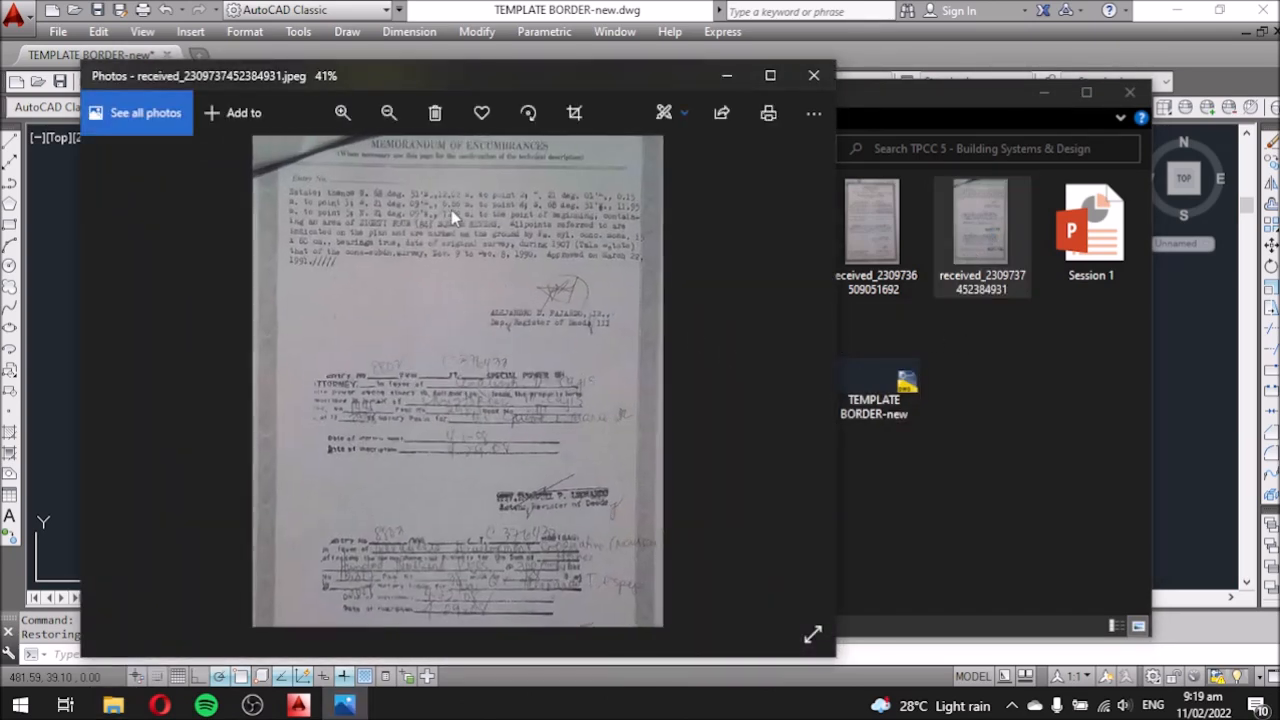
{"action": "scroll", "coordinate": [446, 199], "scroll_direction": "up", "scroll_amount": 1}
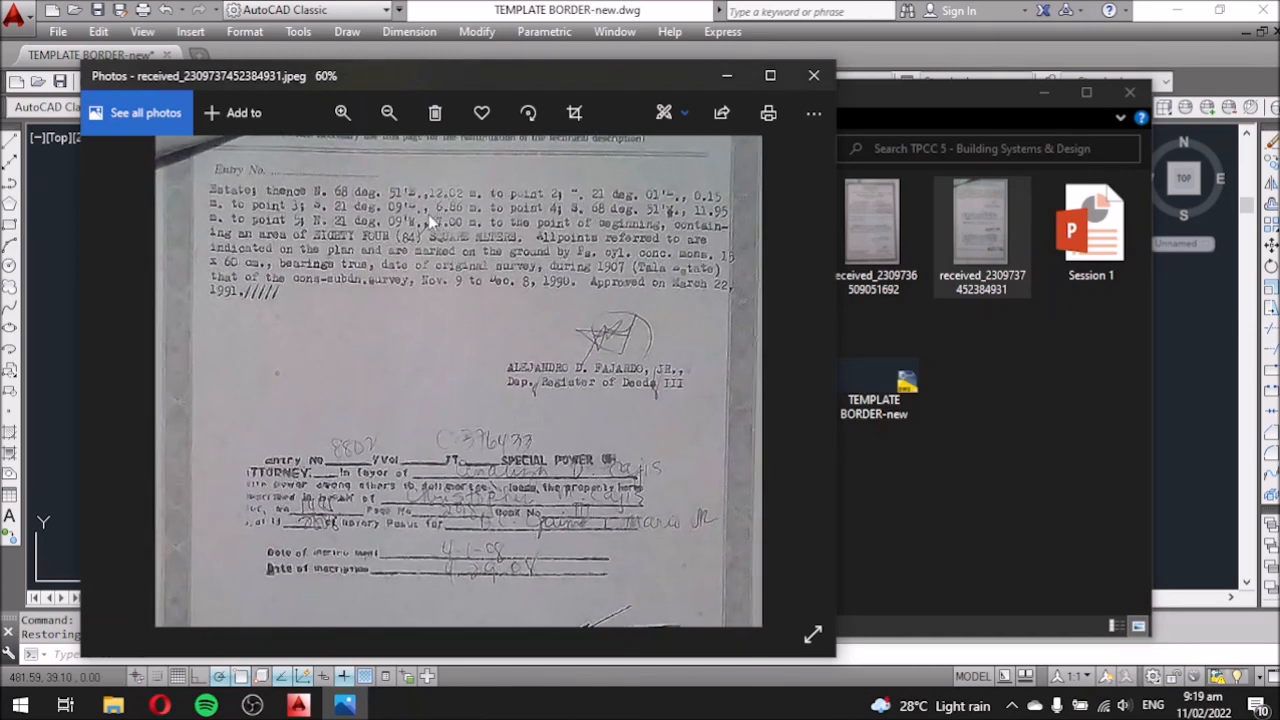
{"action": "left_click_drag", "start_coordinate": [430, 256], "coordinate": [424, 343]}
{"action": "scroll", "coordinate": [424, 343], "scroll_direction": "up", "scroll_amount": 2}
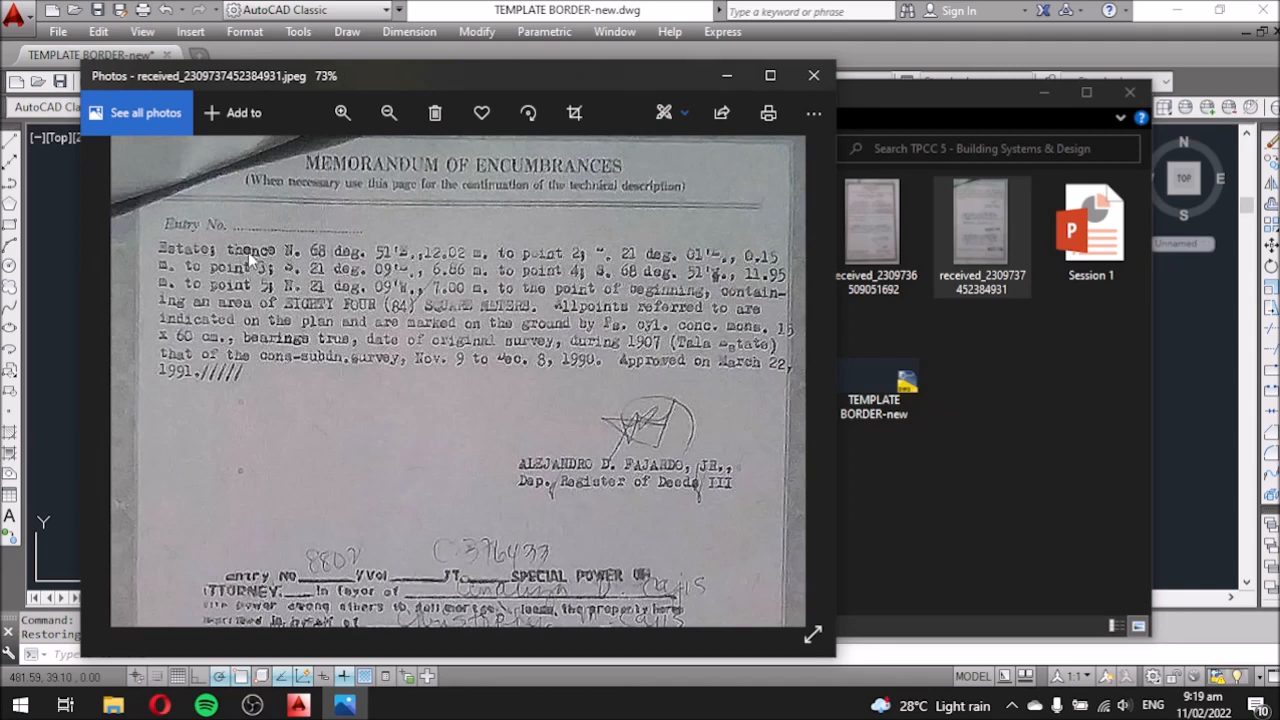
{"action": "left_click", "coordinate": [1004, 339]}
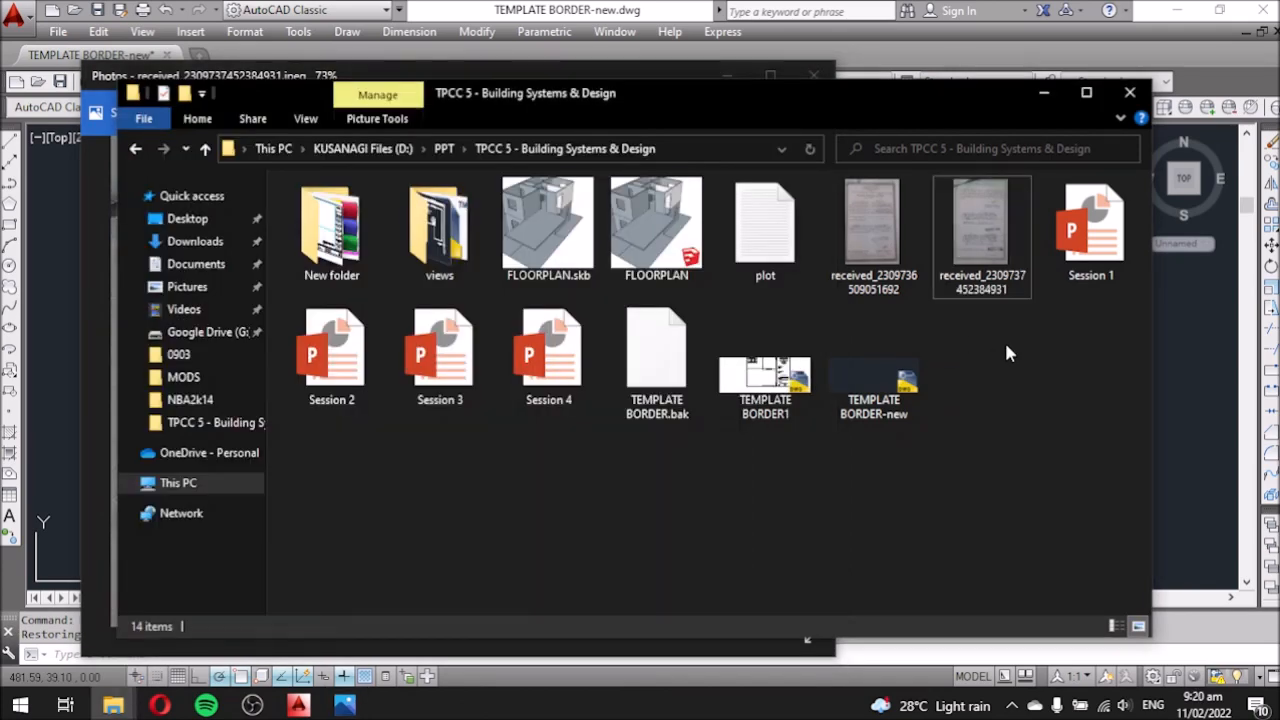
Open the Transfer Certificate of Title scan received_2309736509051692.jpeg and zoom in to review it.
{"action": "double_click", "coordinate": [866, 240]}
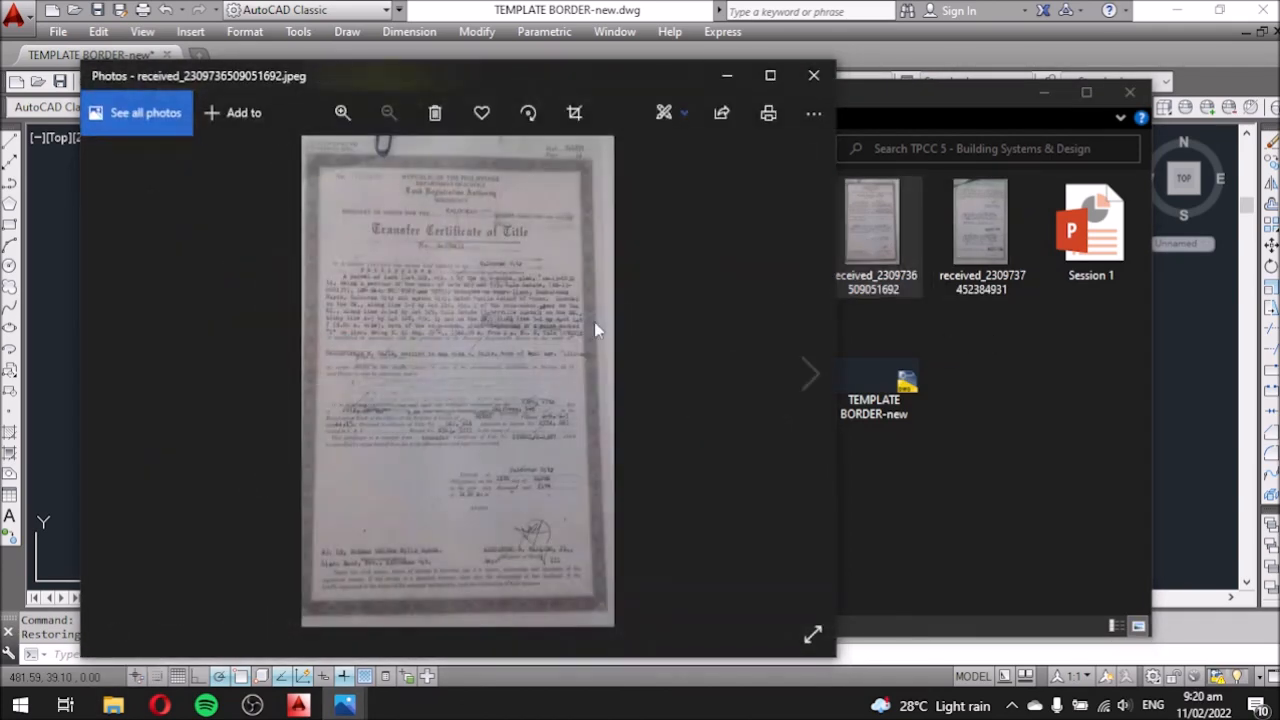
{"action": "scroll", "coordinate": [434, 290], "scroll_direction": "up", "scroll_amount": 3}
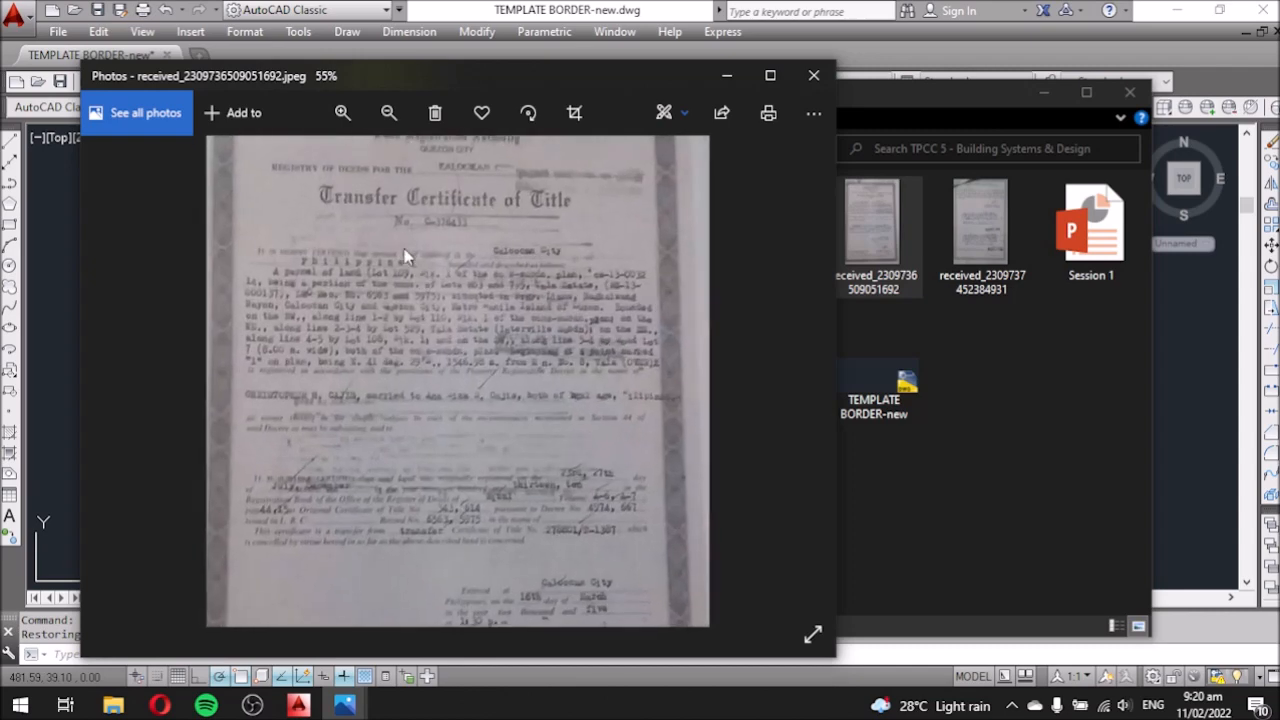
{"action": "scroll", "coordinate": [420, 270], "scroll_direction": "up", "scroll_amount": 2}
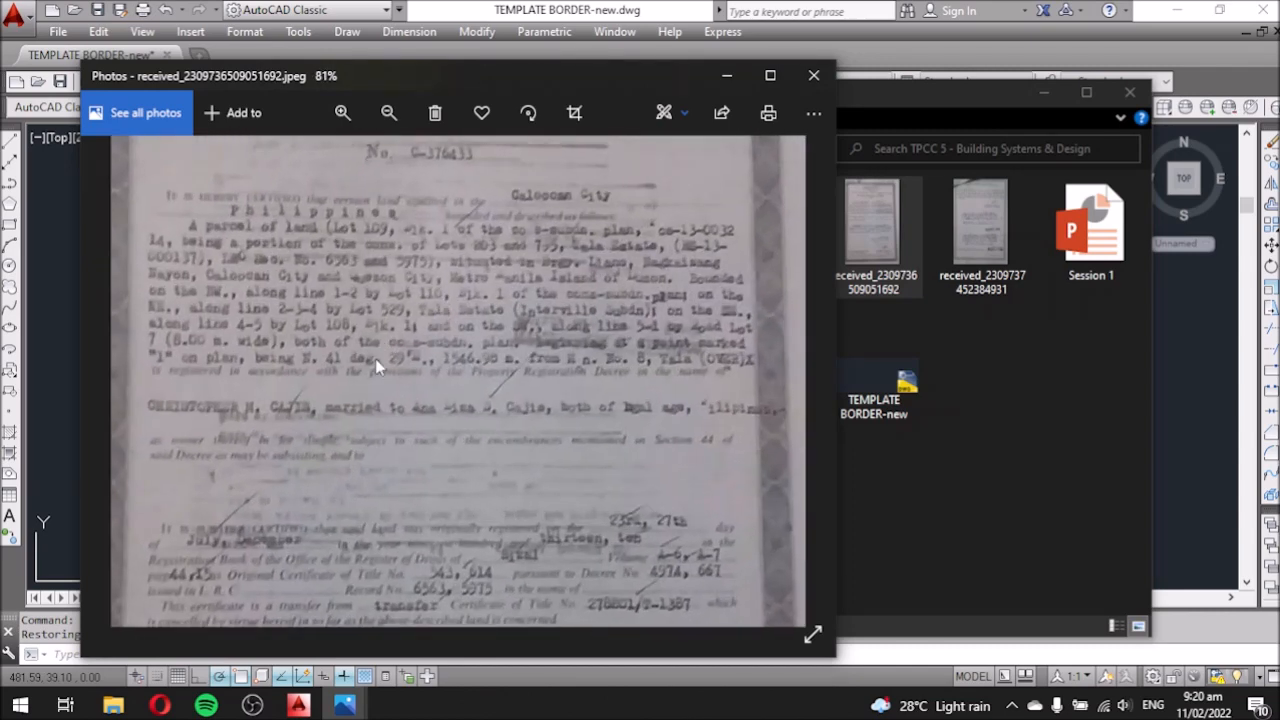
{"action": "scroll", "coordinate": [377, 359], "scroll_direction": "up", "scroll_amount": 1}
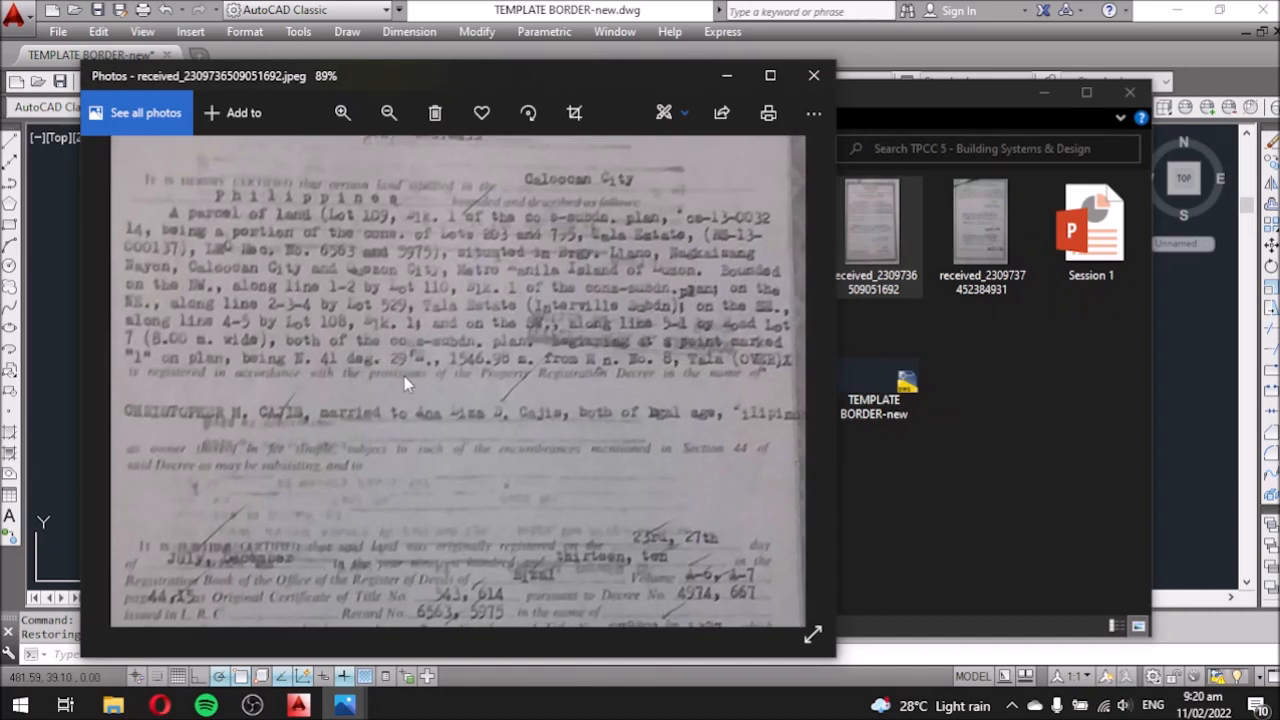
{"action": "scroll", "coordinate": [412, 358], "scroll_direction": "down", "scroll_amount": 2}
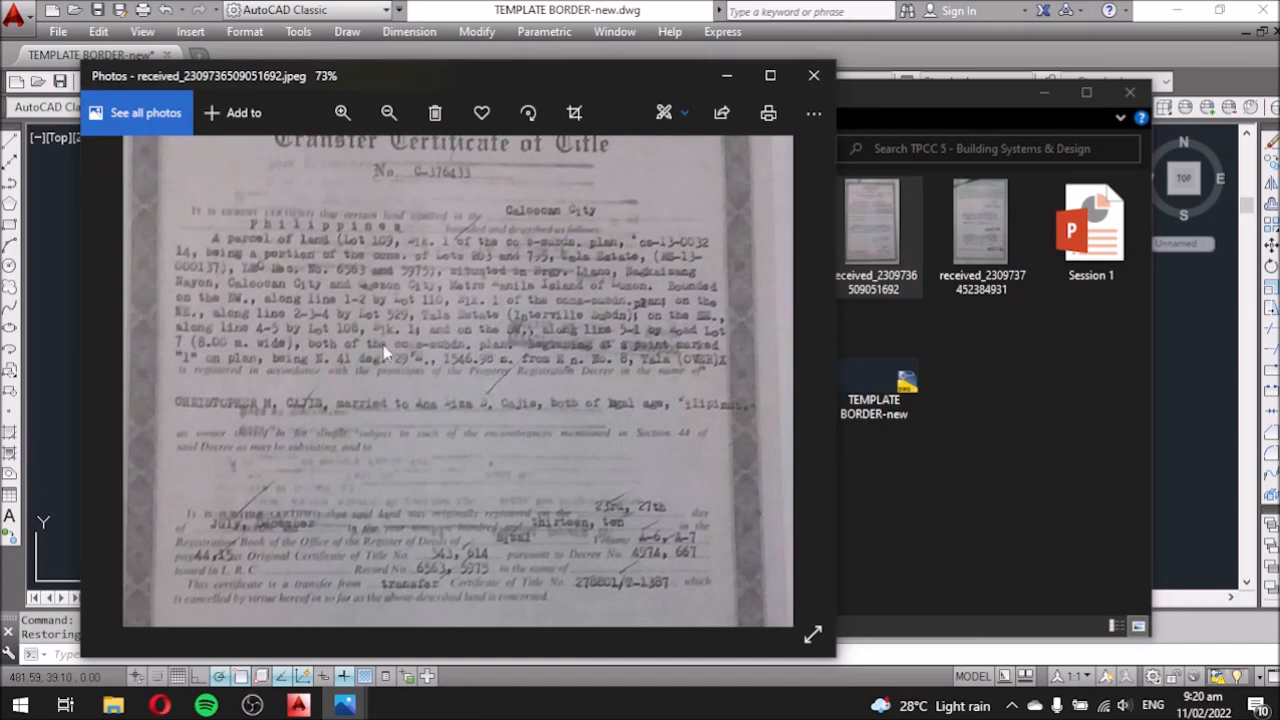
{"action": "scroll", "coordinate": [412, 352], "scroll_direction": "up", "scroll_amount": 2}
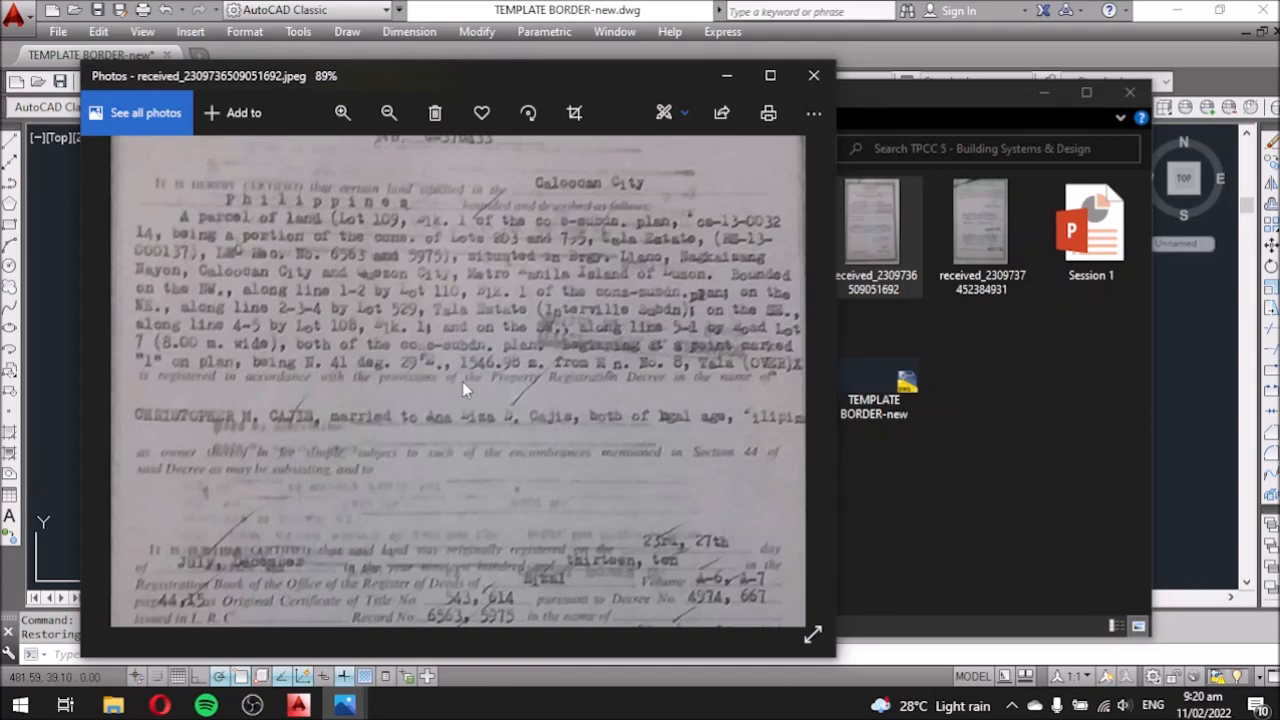
{"action": "scroll", "coordinate": [493, 359], "scroll_direction": "down", "scroll_amount": 2}
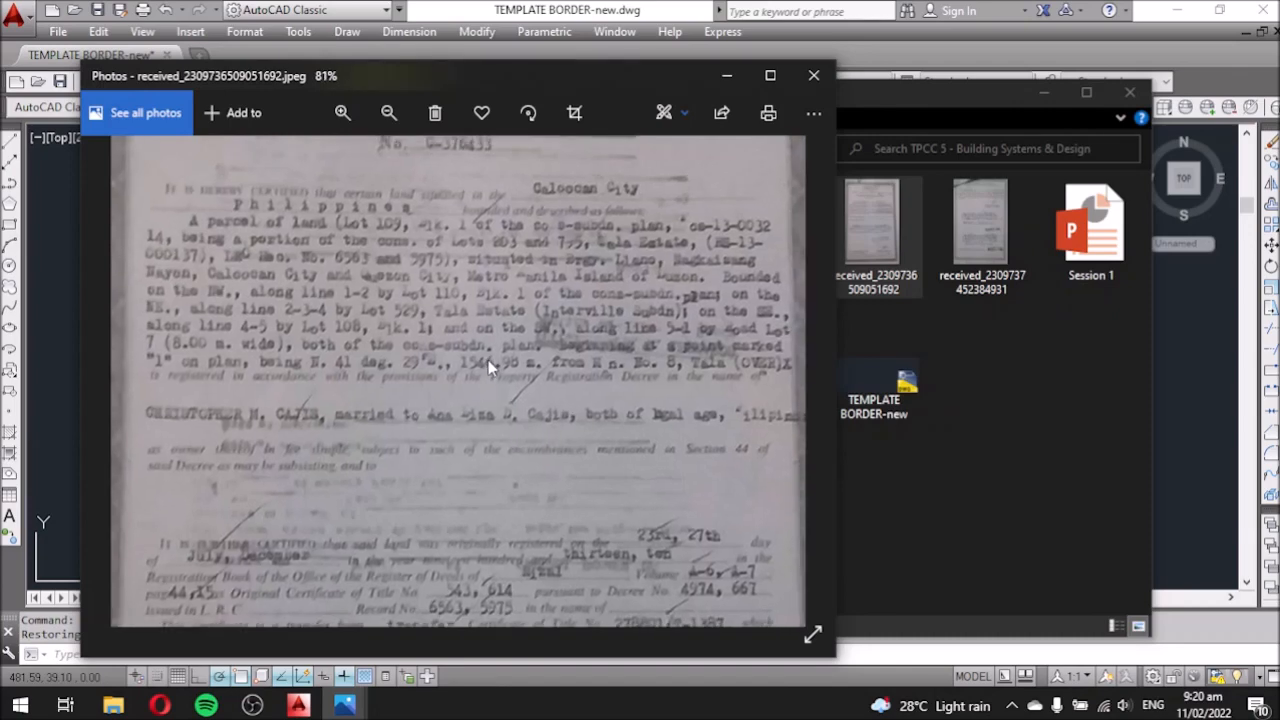
{"action": "scroll", "coordinate": [484, 362], "scroll_direction": "up", "scroll_amount": 2}
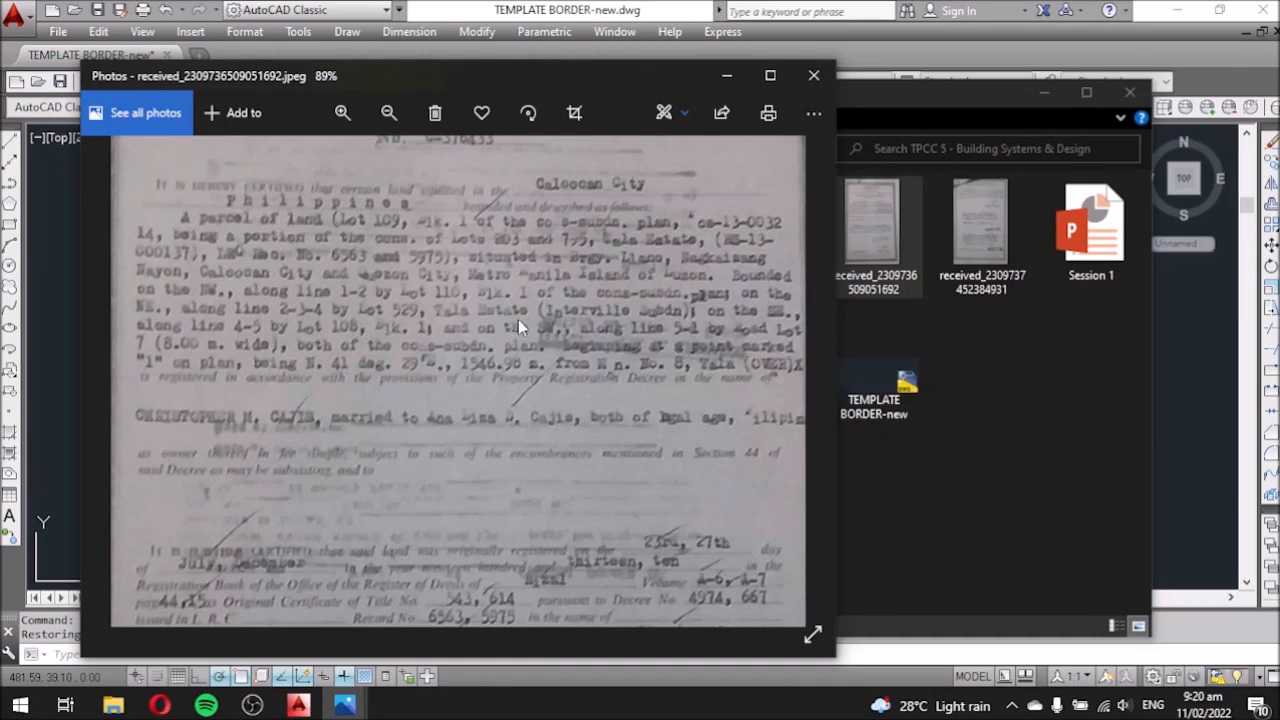
Reopen received_2309737452384931.jpeg and zoom into its bearings text.
{"action": "left_click", "coordinate": [726, 85]}
{"action": "double_click", "coordinate": [972, 231]}
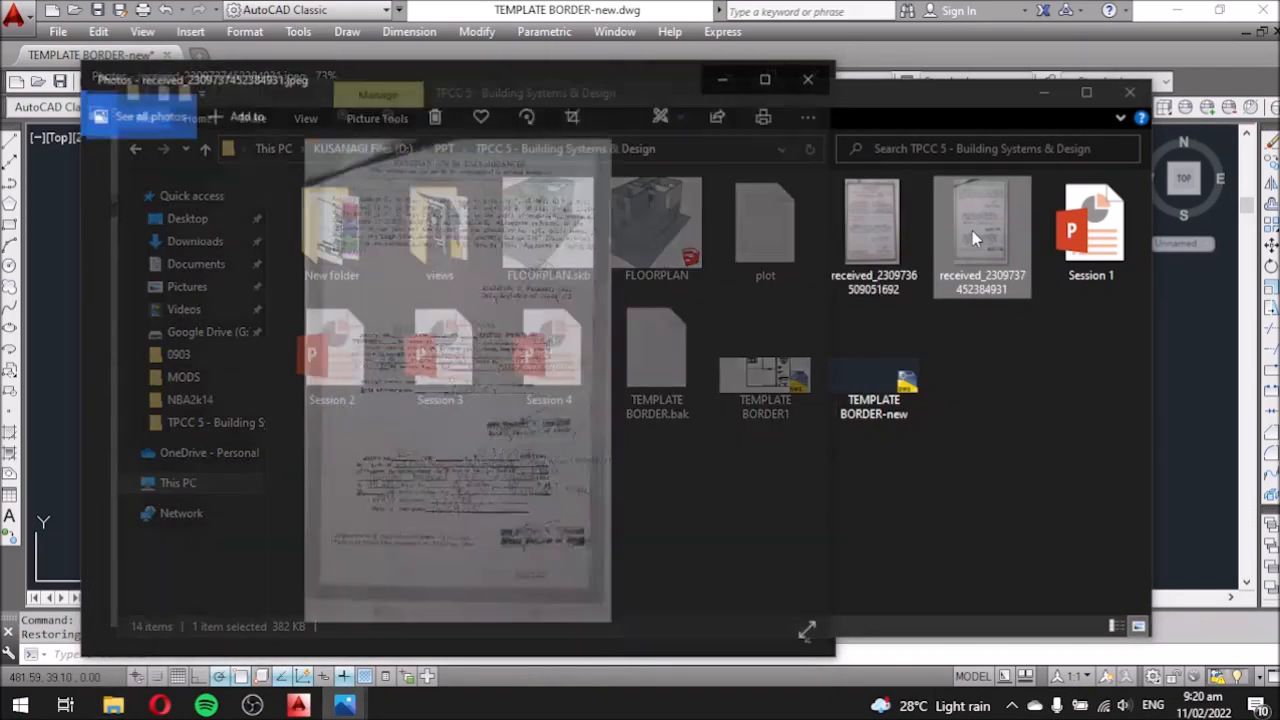
{"action": "scroll", "coordinate": [376, 199], "scroll_direction": "up", "scroll_amount": 5}
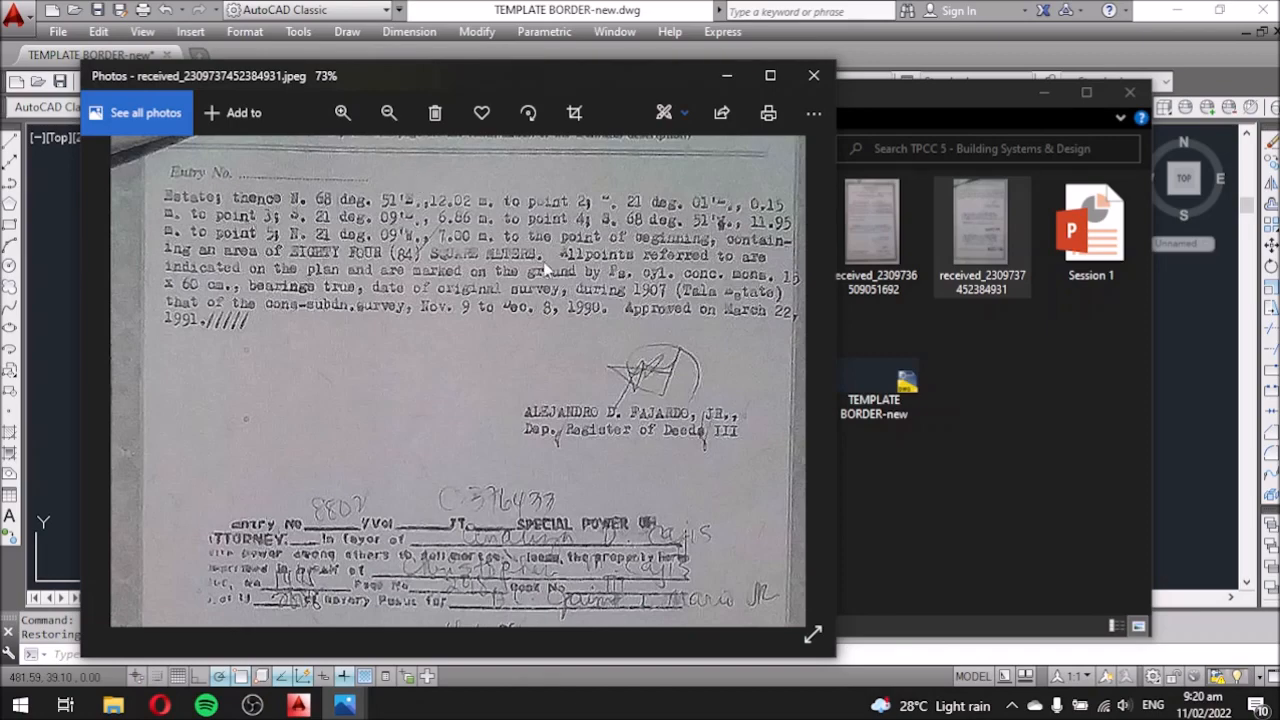
Snap the memorandum scan left and AutoCAD right, then drag out a new multiline text box.
{"action": "left_click_drag", "start_coordinate": [436, 87], "coordinate": [2, 60]}
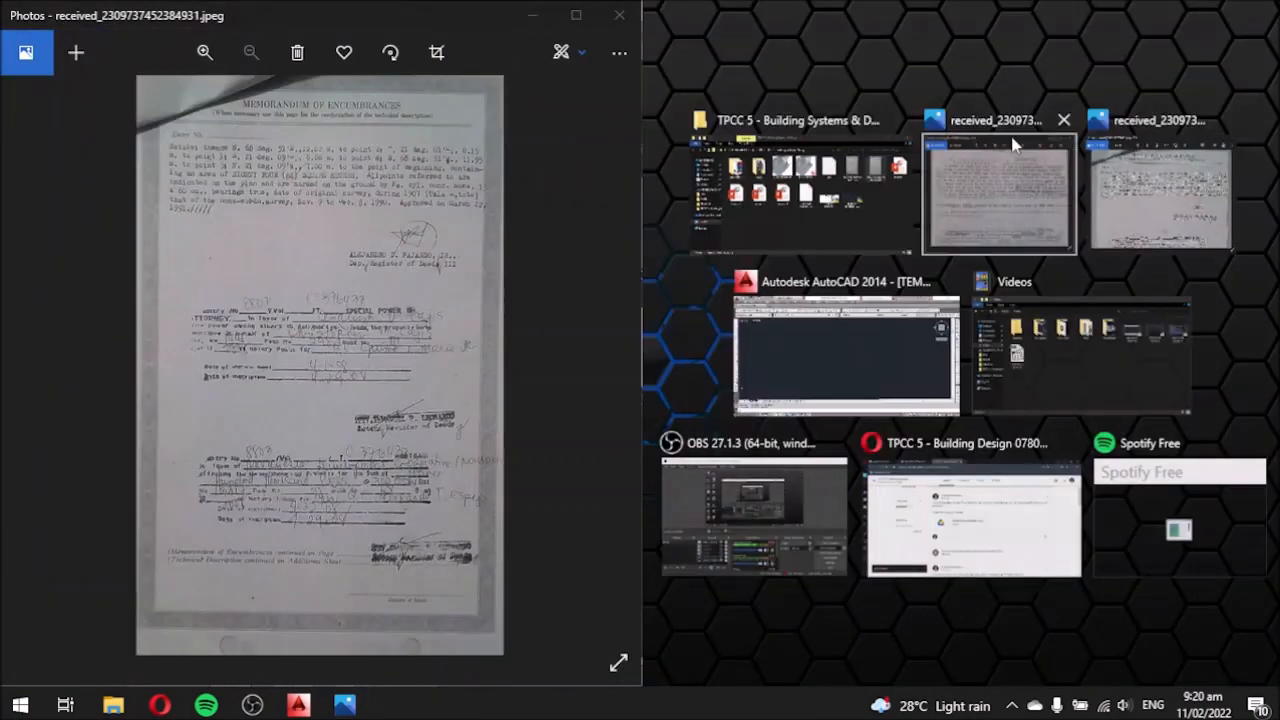
{"action": "left_click", "coordinate": [882, 342]}
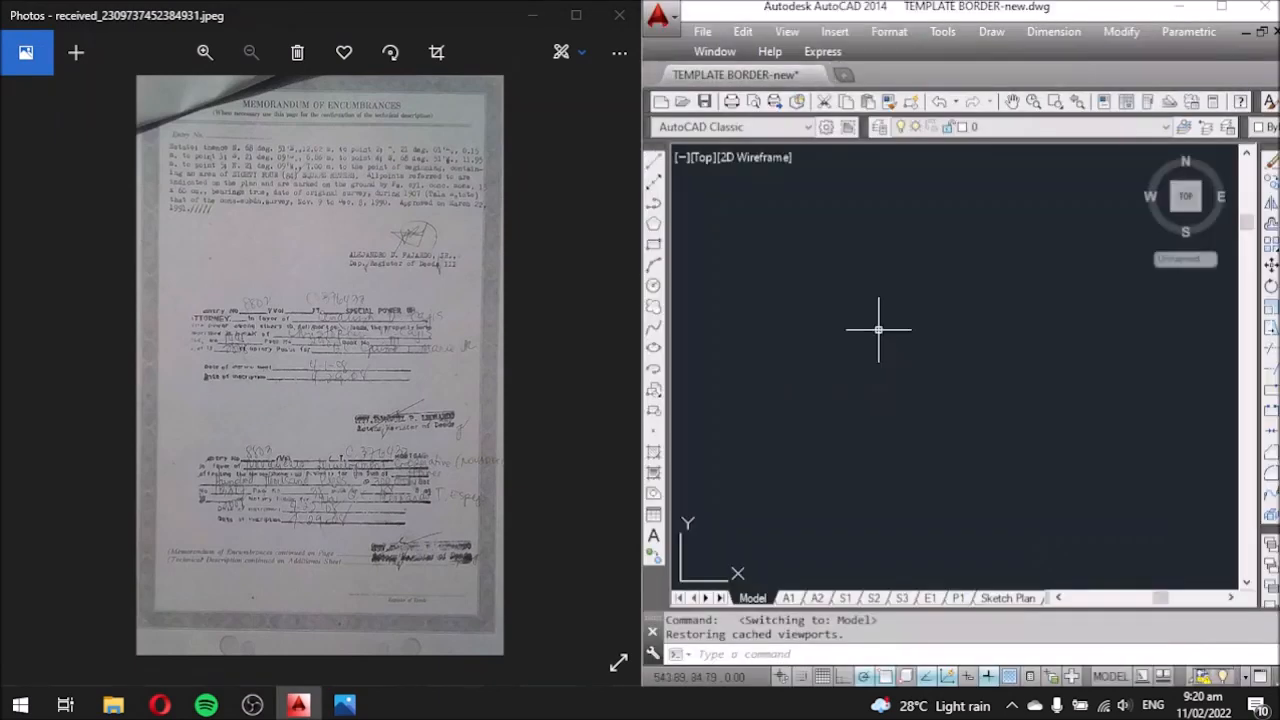
{"action": "left_click", "coordinate": [654, 537]}
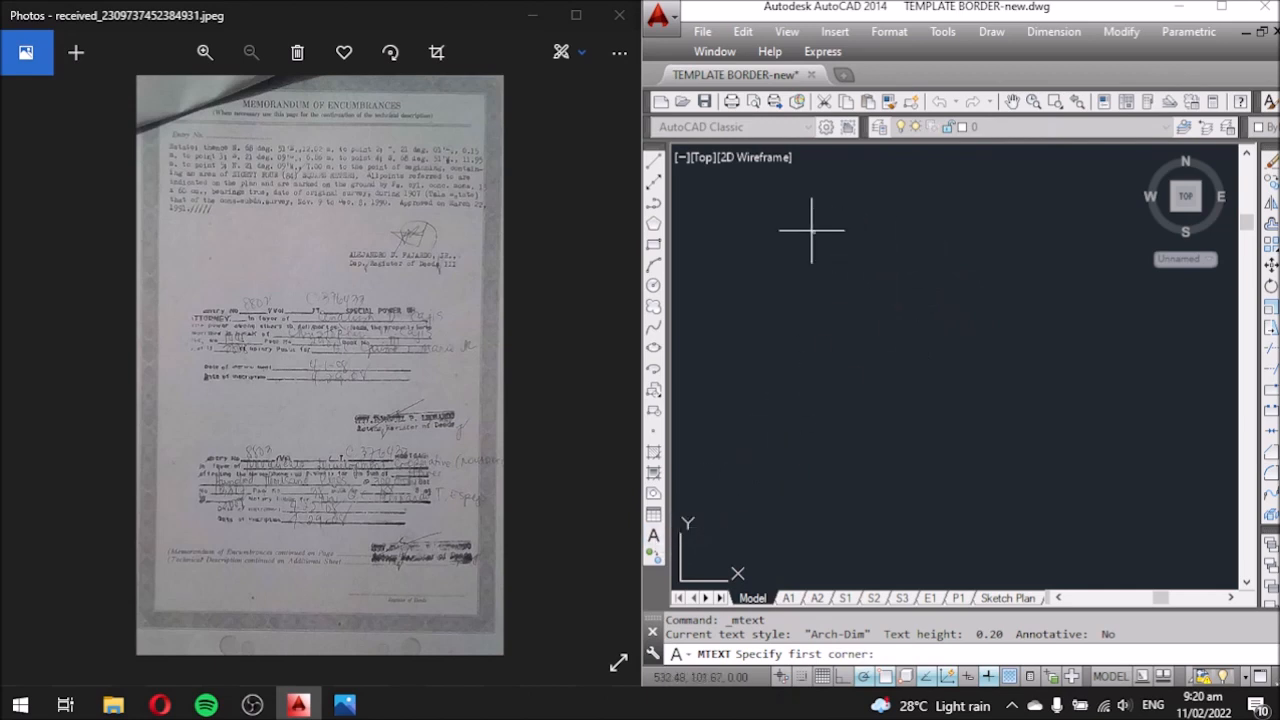
{"action": "left_click", "coordinate": [776, 217]}
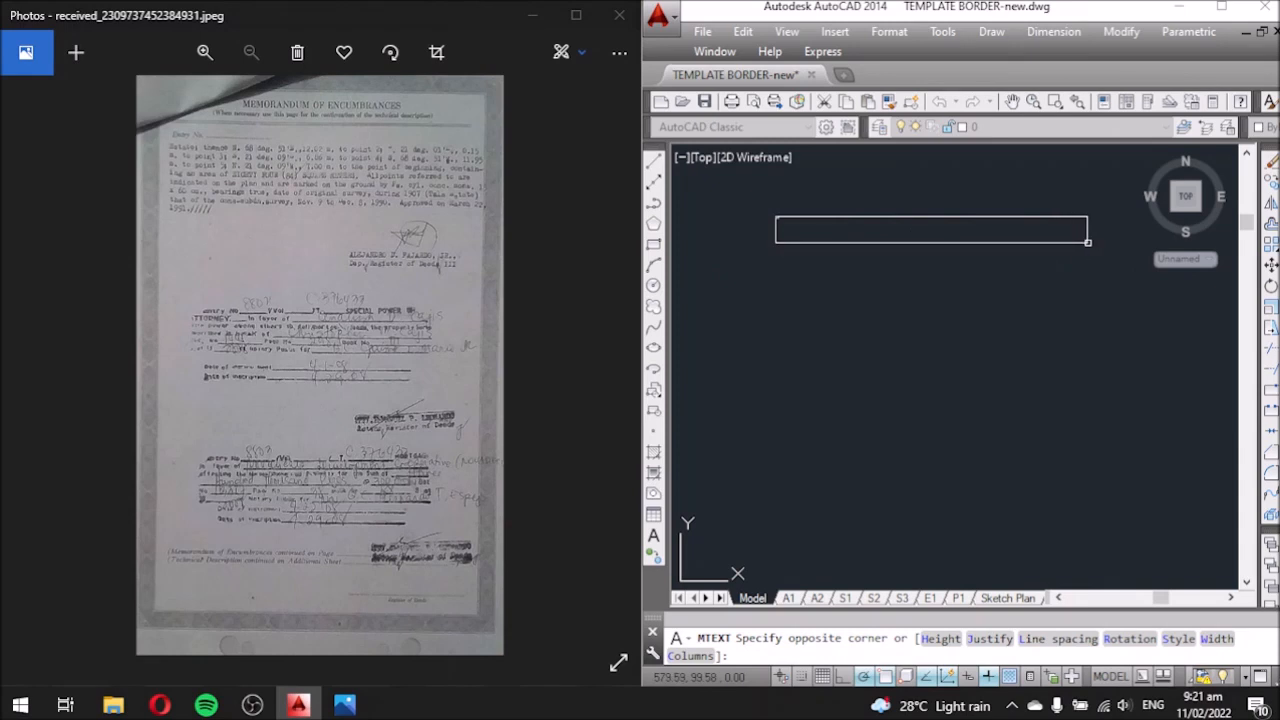
{"action": "left_click", "coordinate": [829, 240]}
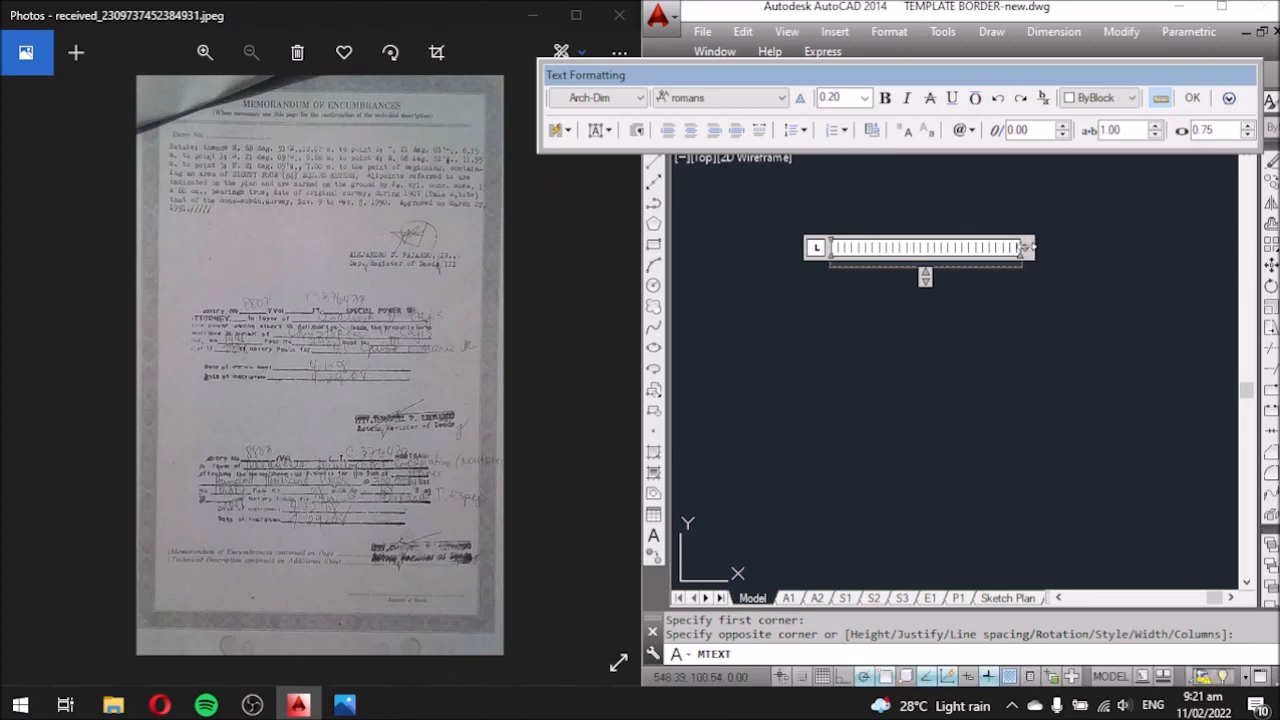
Narrow the new text box and type the heading LINE.
{"action": "left_click_drag", "start_coordinate": [1025, 250], "coordinate": [875, 268]}
{"action": "scroll", "coordinate": [872, 261], "scroll_direction": "up", "scroll_amount": 4}
{"action": "scroll", "coordinate": [924, 256], "scroll_direction": "down", "scroll_amount": 2}
{"action": "scroll", "coordinate": [718, 276], "scroll_direction": "up", "scroll_amount": 2}
{"action": "scroll", "coordinate": [863, 333], "scroll_direction": "up", "scroll_amount": 1}
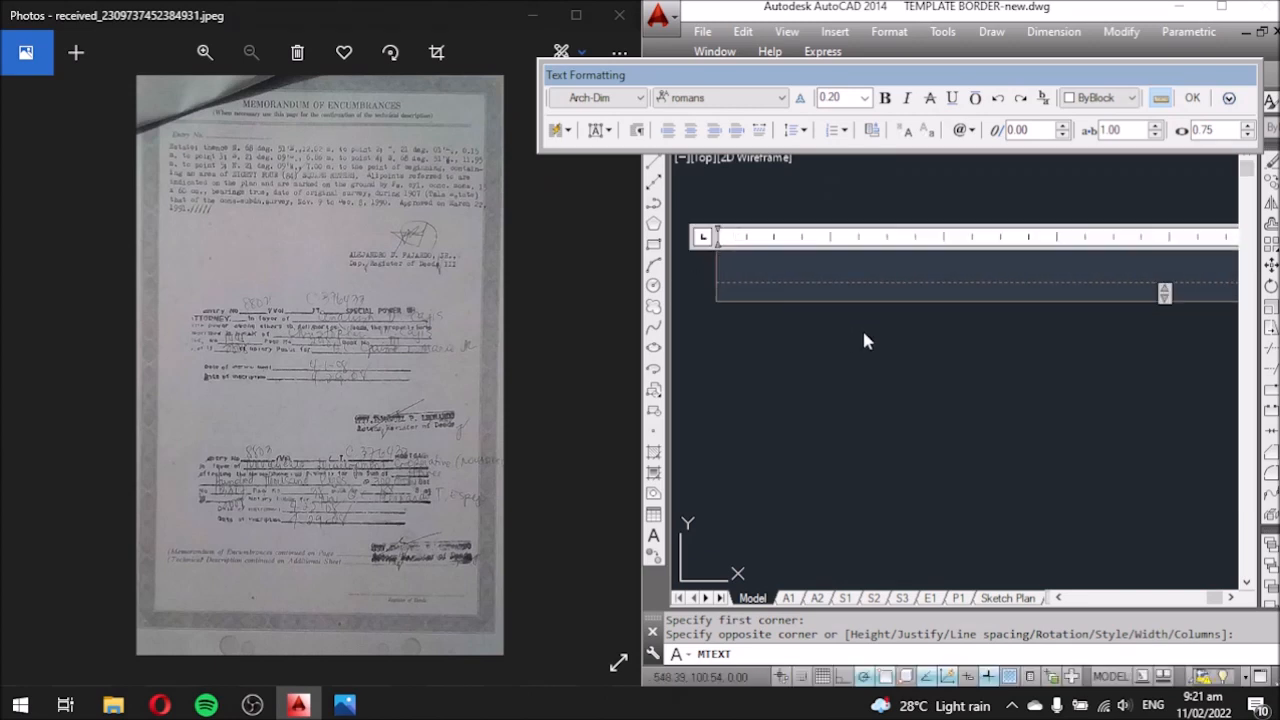
{"action": "type", "text": "LINE"}
Set LINE to the Flux Architect font, shrink the box to fit, and commit it.
{"action": "left_click_drag", "start_coordinate": [834, 261], "coordinate": [522, 257]}
{"action": "left_click", "coordinate": [710, 100]}
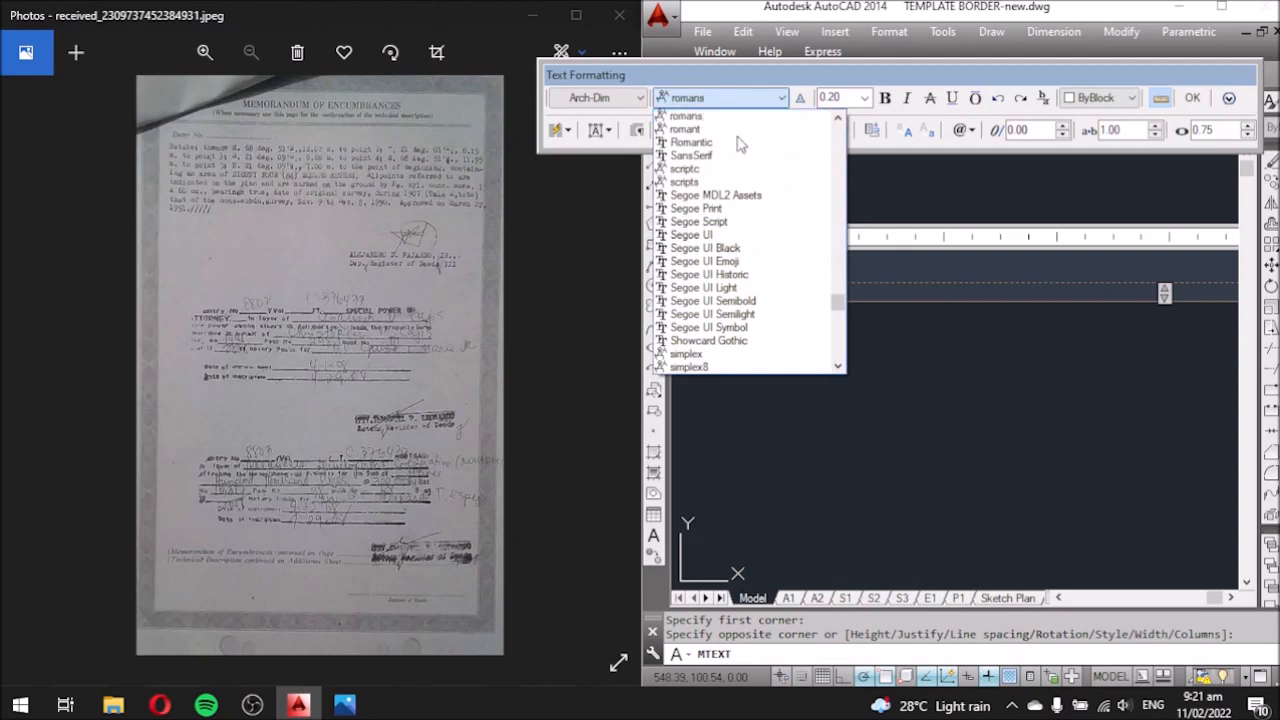
{"action": "scroll", "coordinate": [755, 232], "scroll_direction": "up", "scroll_amount": 2}
{"action": "scroll", "coordinate": [755, 232], "scroll_direction": "up", "scroll_amount": 20}
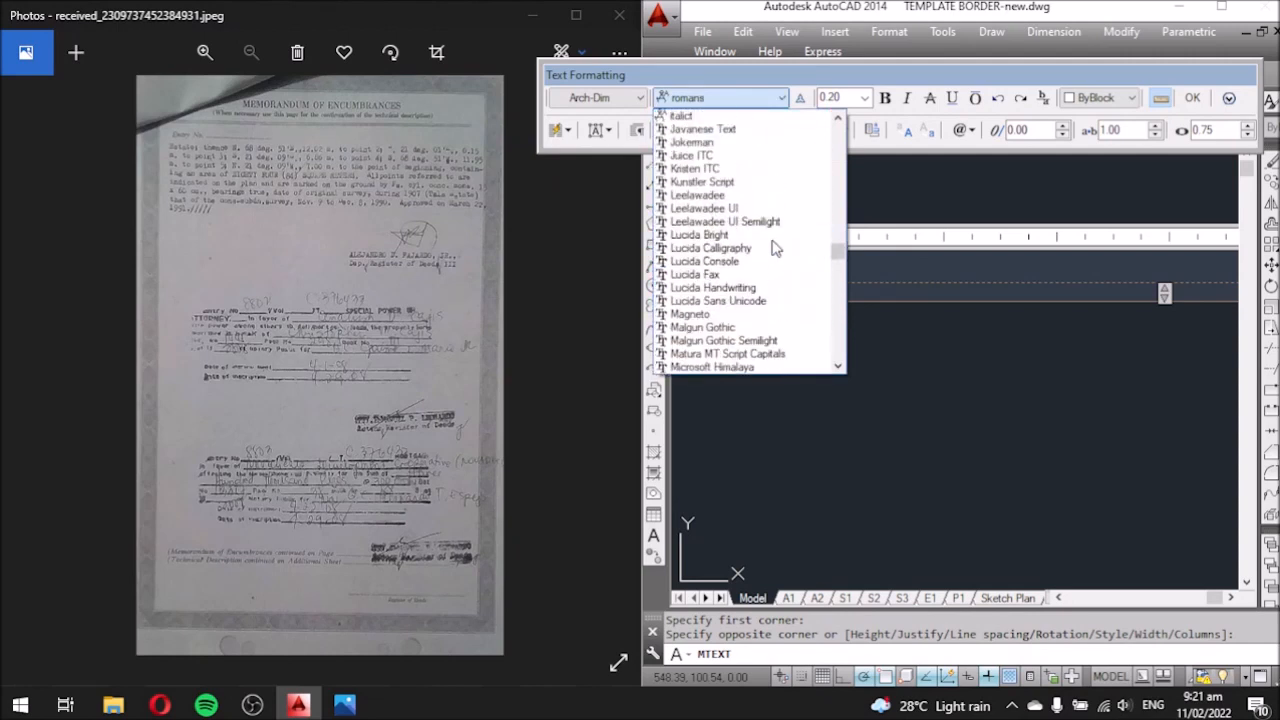
{"action": "left_click_drag", "start_coordinate": [836, 249], "coordinate": [846, 209]}
{"action": "left_click", "coordinate": [755, 250]}
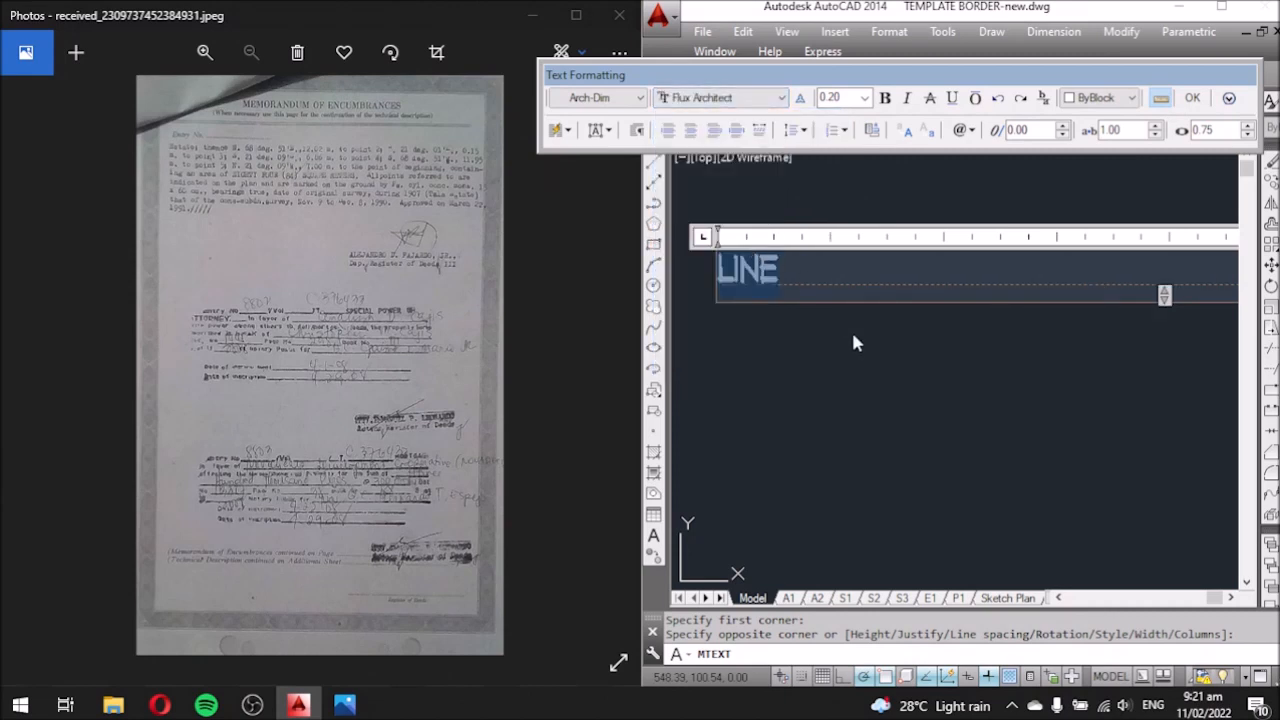
{"action": "left_click", "coordinate": [846, 264]}
{"action": "scroll", "coordinate": [716, 290], "scroll_direction": "down", "scroll_amount": 3}
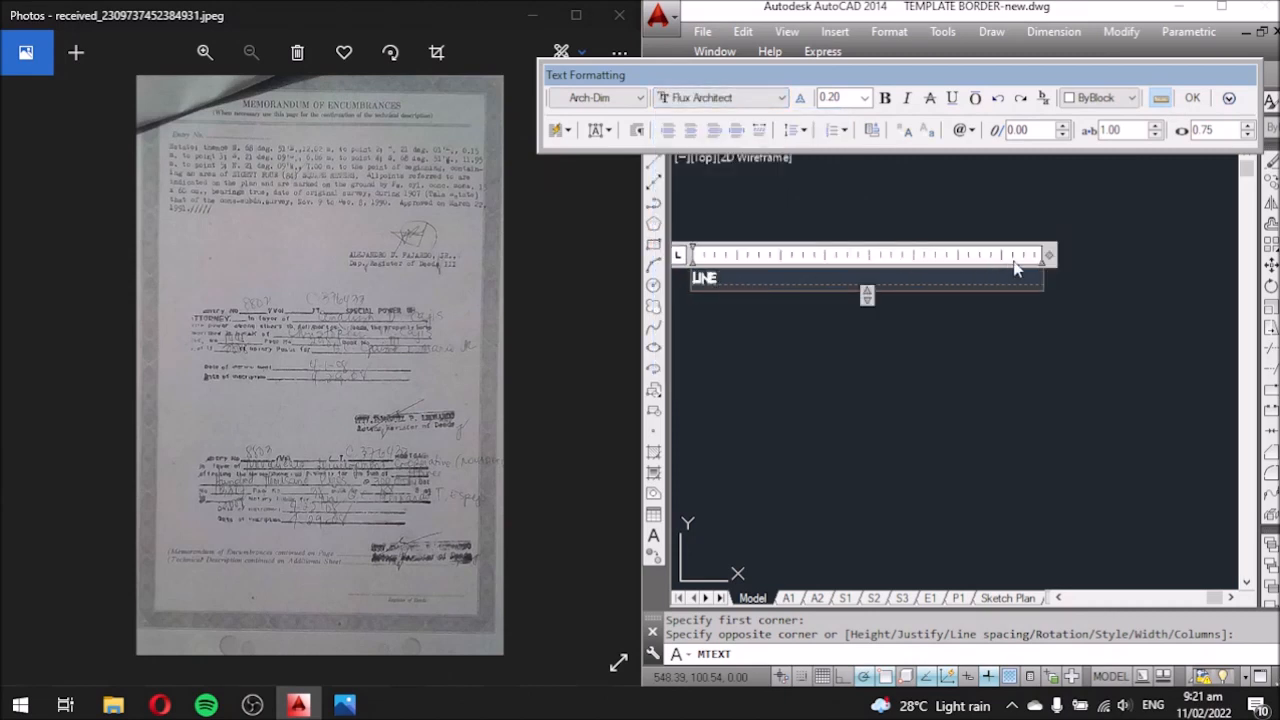
{"action": "left_click_drag", "start_coordinate": [1048, 255], "coordinate": [763, 256]}
{"action": "left_click", "coordinate": [800, 281]}
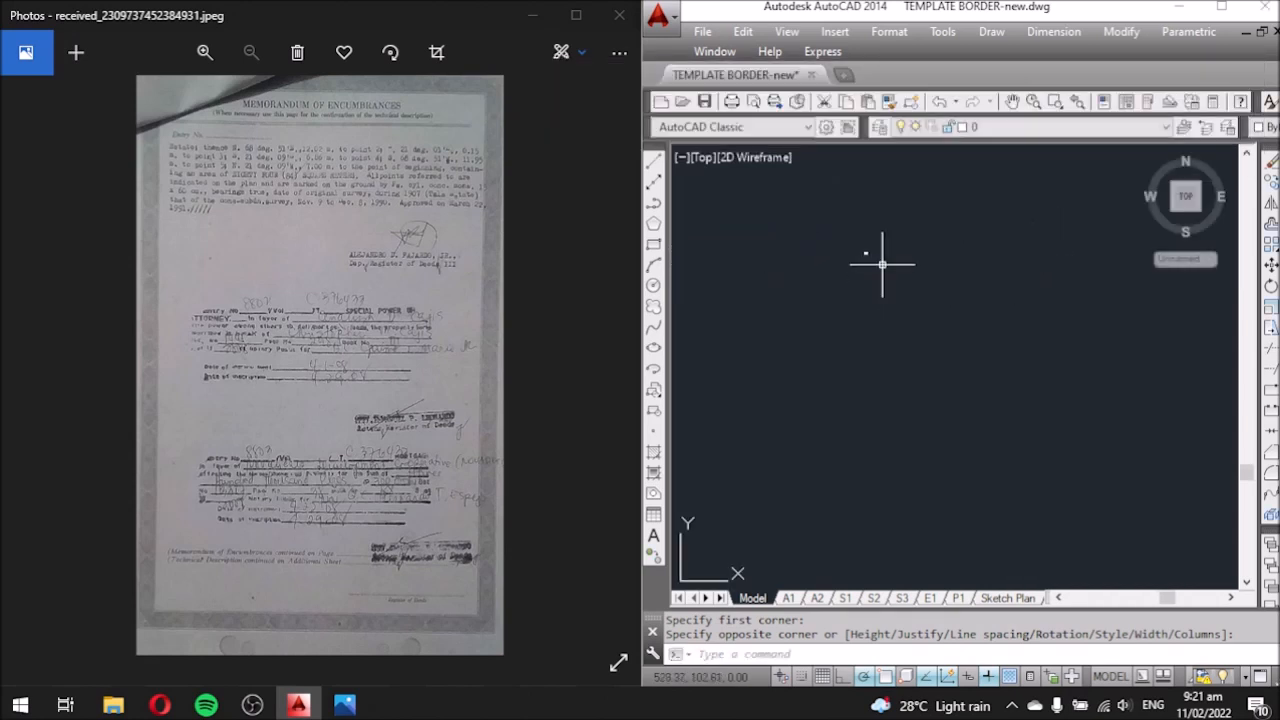
Copy the LINE heading to its right and retype the copy as BEARING.
{"action": "left_click", "coordinate": [950, 224]}
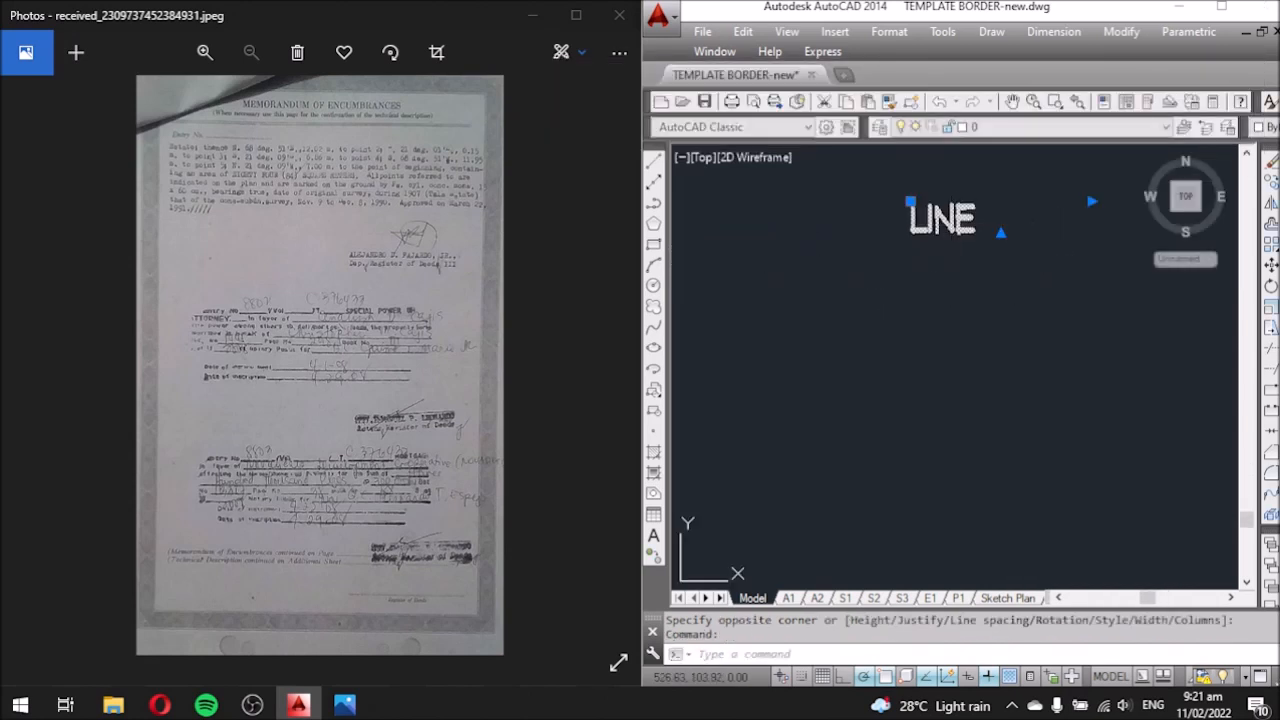
{"action": "double_click", "coordinate": [950, 224]}
{"action": "left_click", "coordinate": [881, 311]}
{"action": "scroll", "coordinate": [763, 297], "scroll_direction": "down", "scroll_amount": 3}
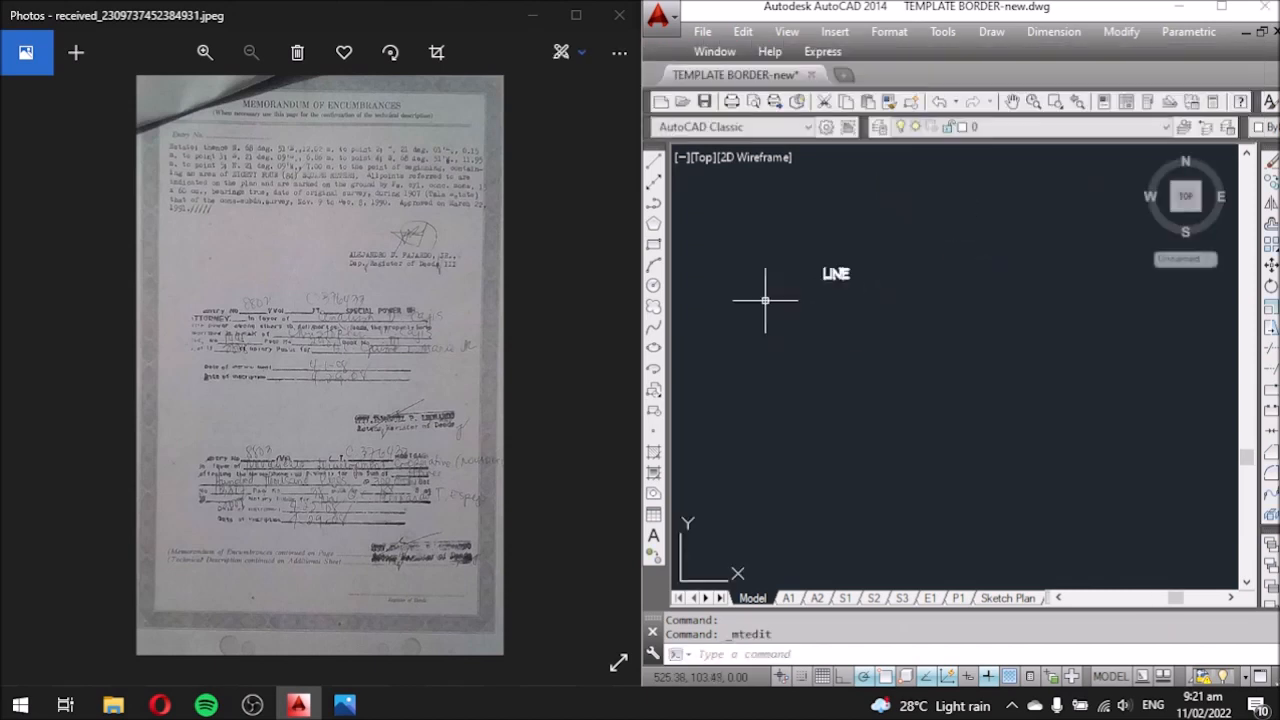
{"action": "scroll", "coordinate": [846, 271], "scroll_direction": "up", "scroll_amount": 3}
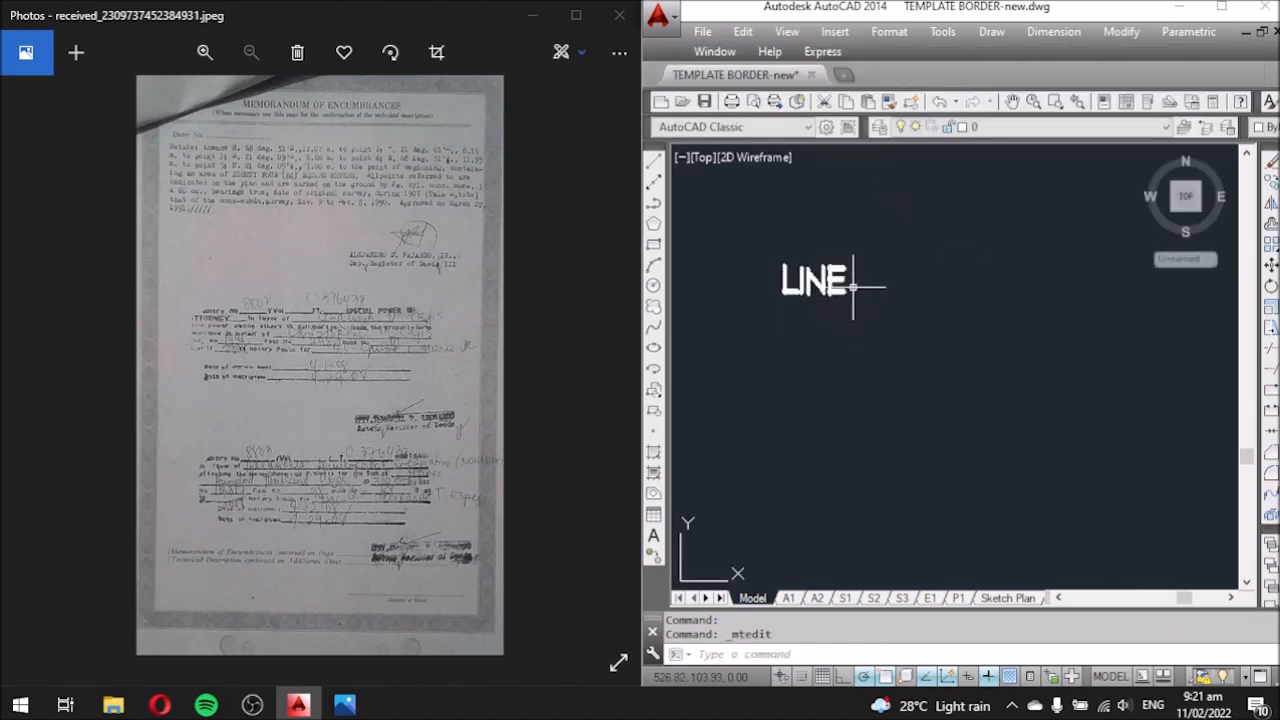
{"action": "left_click", "coordinate": [850, 281]}
{"action": "type", "text": "co"}
{"action": "key", "text": "Return"}
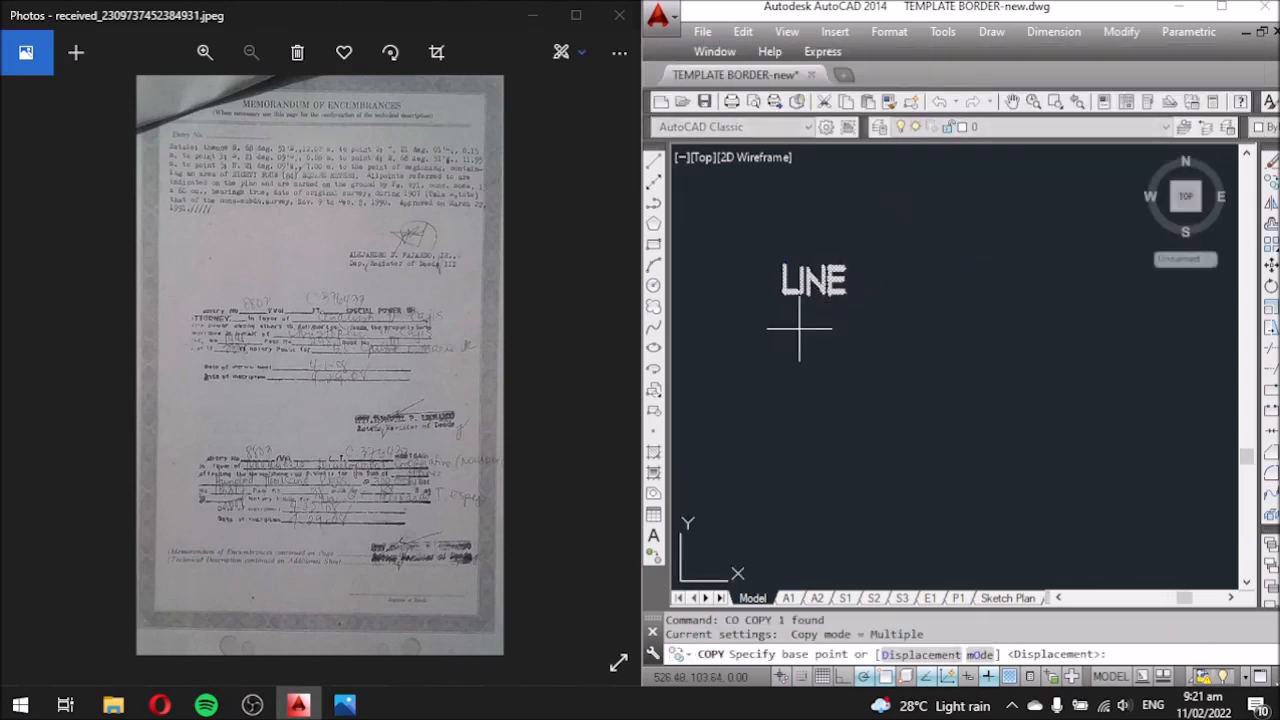
{"action": "left_click", "coordinate": [799, 328]}
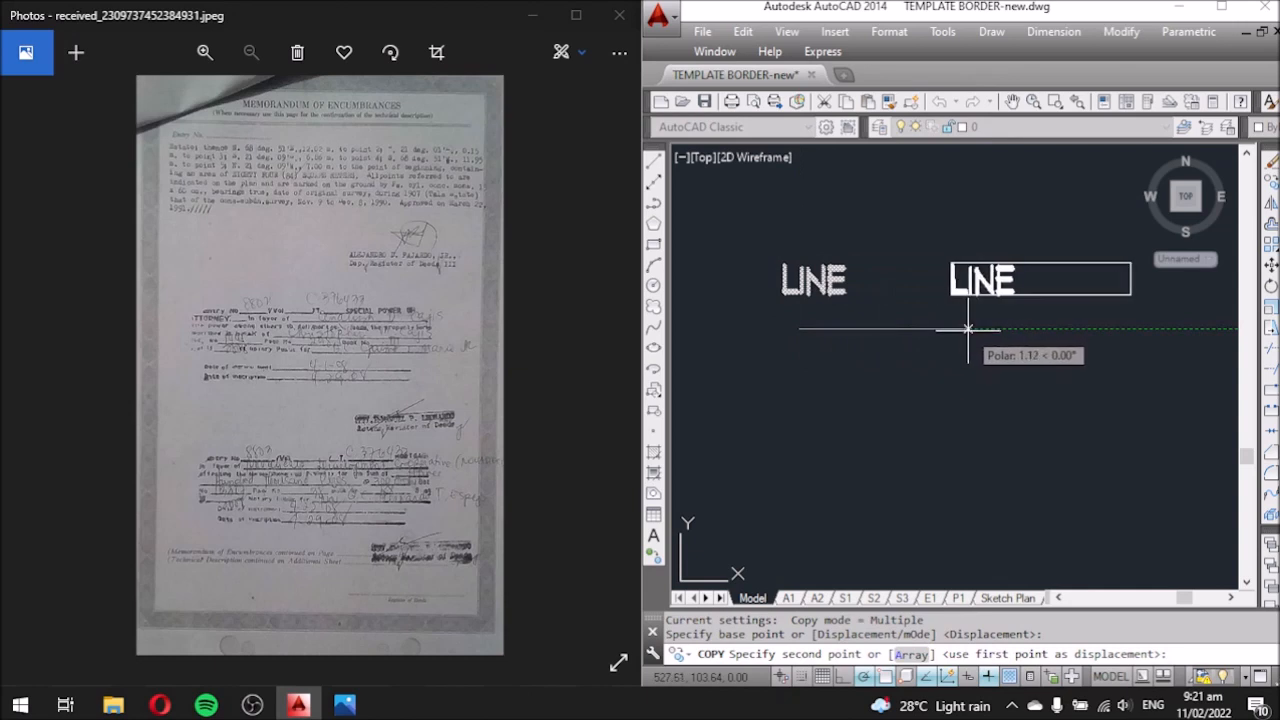
{"action": "left_click", "coordinate": [964, 328]}
{"action": "key", "text": "Escape"}
{"action": "scroll", "coordinate": [871, 320], "scroll_direction": "down", "scroll_amount": 2}
{"action": "scroll", "coordinate": [870, 308], "scroll_direction": "up", "scroll_amount": 2}
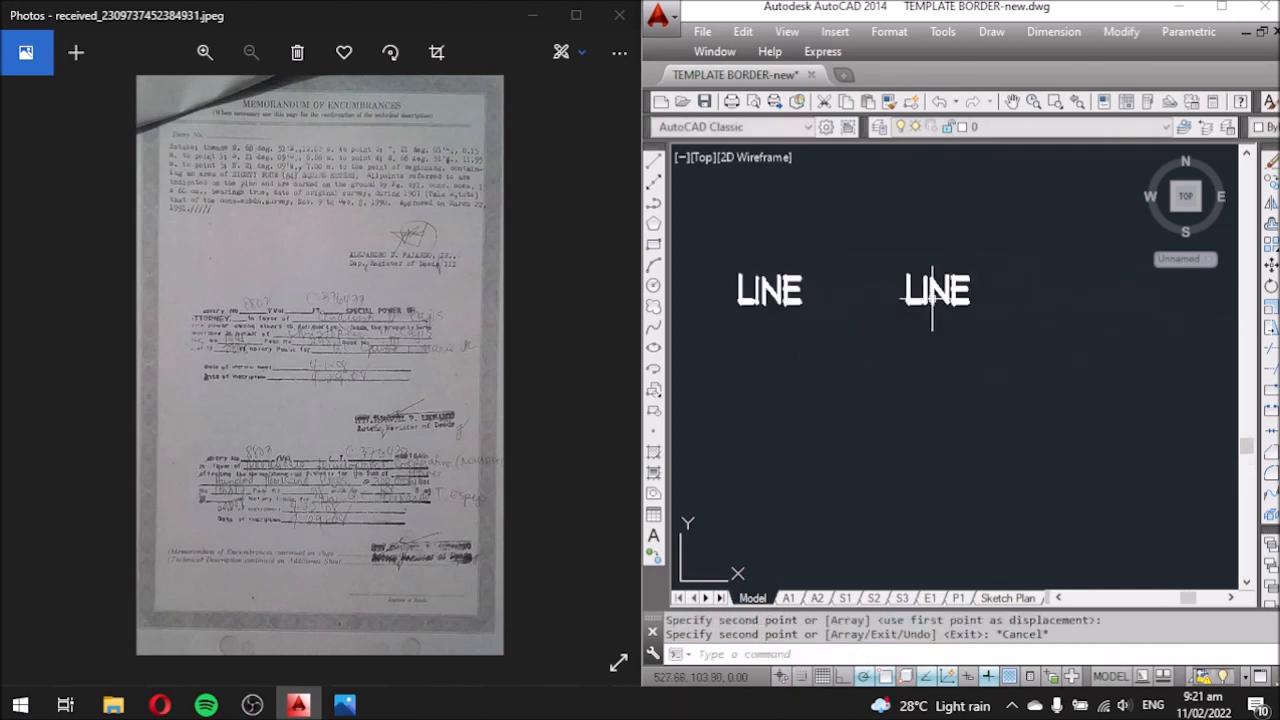
{"action": "double_click", "coordinate": [935, 290]}
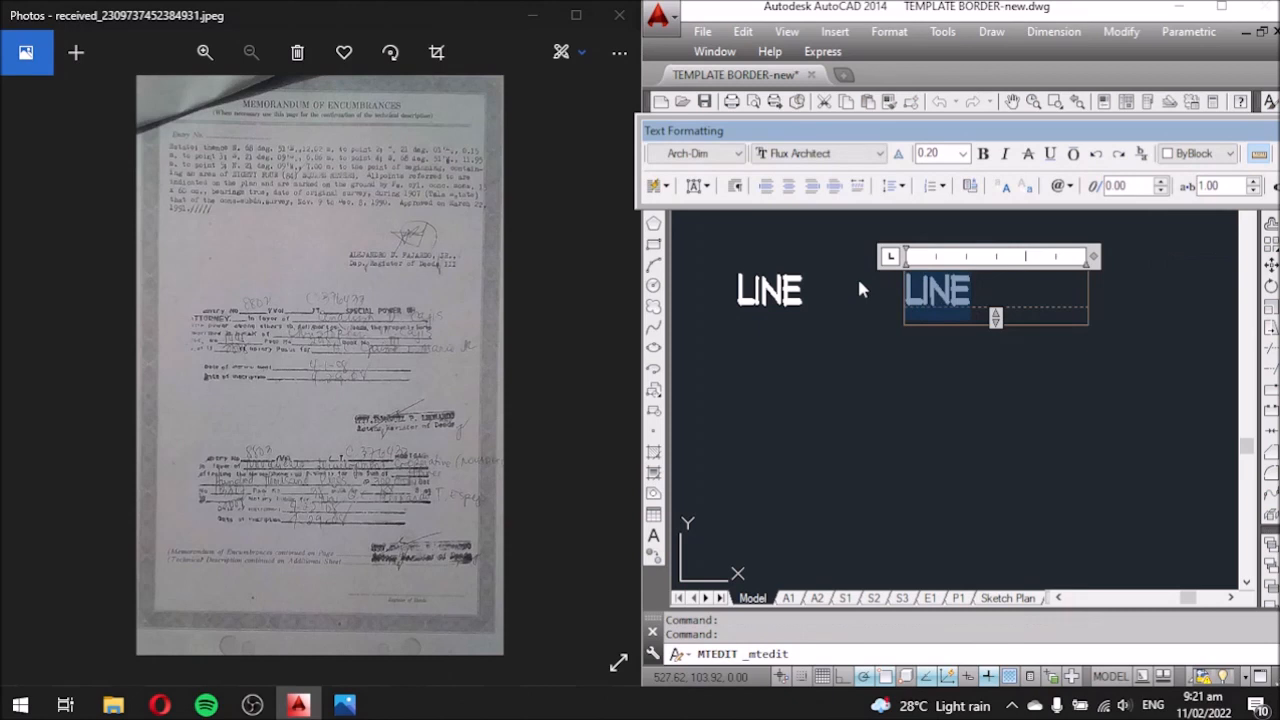
{"action": "type", "text": "BEARING"}
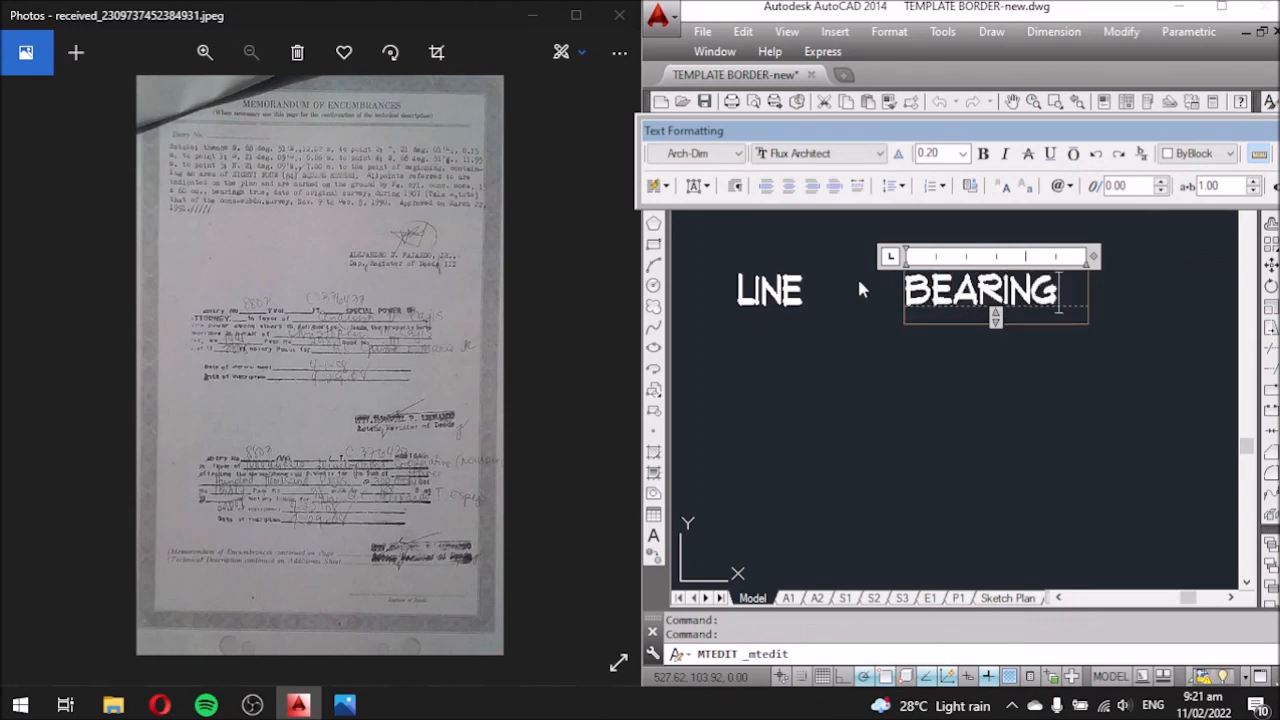
{"action": "left_click", "coordinate": [860, 289]}
Copy BEARING to its right and retype the copy as DISTANCE.
{"action": "scroll", "coordinate": [735, 281], "scroll_direction": "down", "scroll_amount": 2}
{"action": "left_click", "coordinate": [936, 317]}
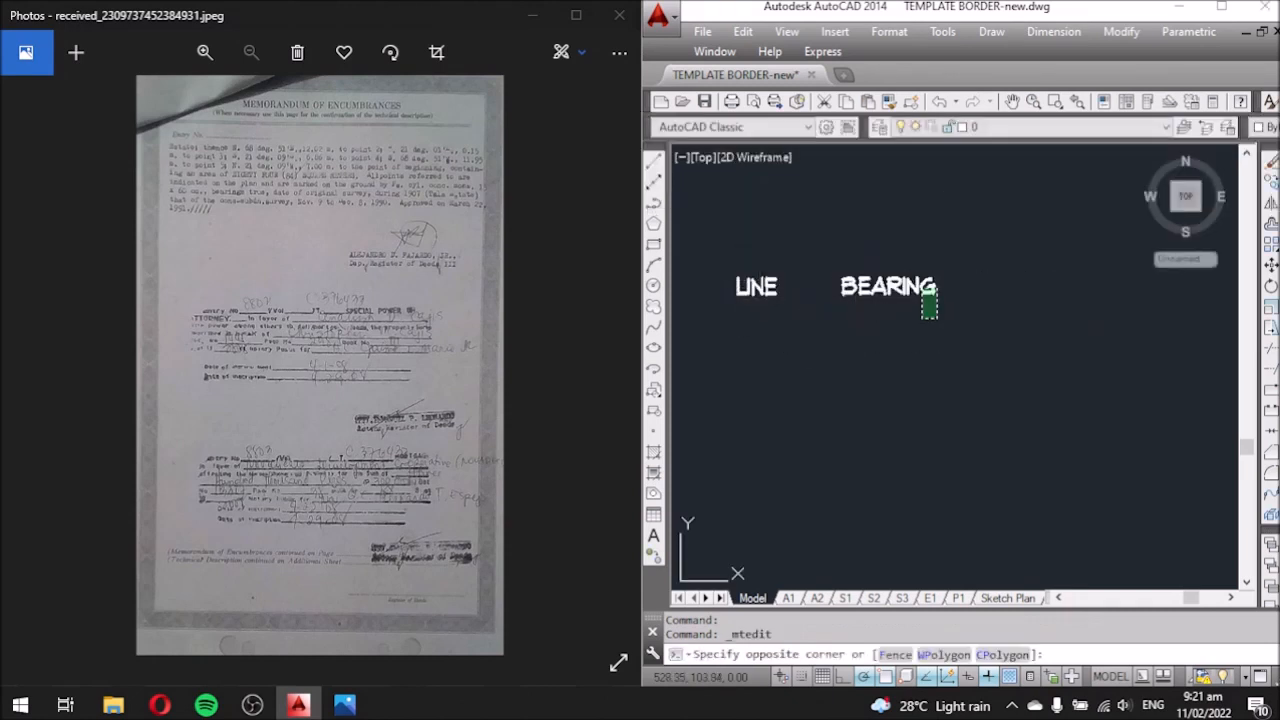
{"action": "left_click", "coordinate": [914, 268]}
{"action": "type", "text": "co"}
{"action": "key", "text": "Return"}
{"action": "left_click", "coordinate": [900, 386]}
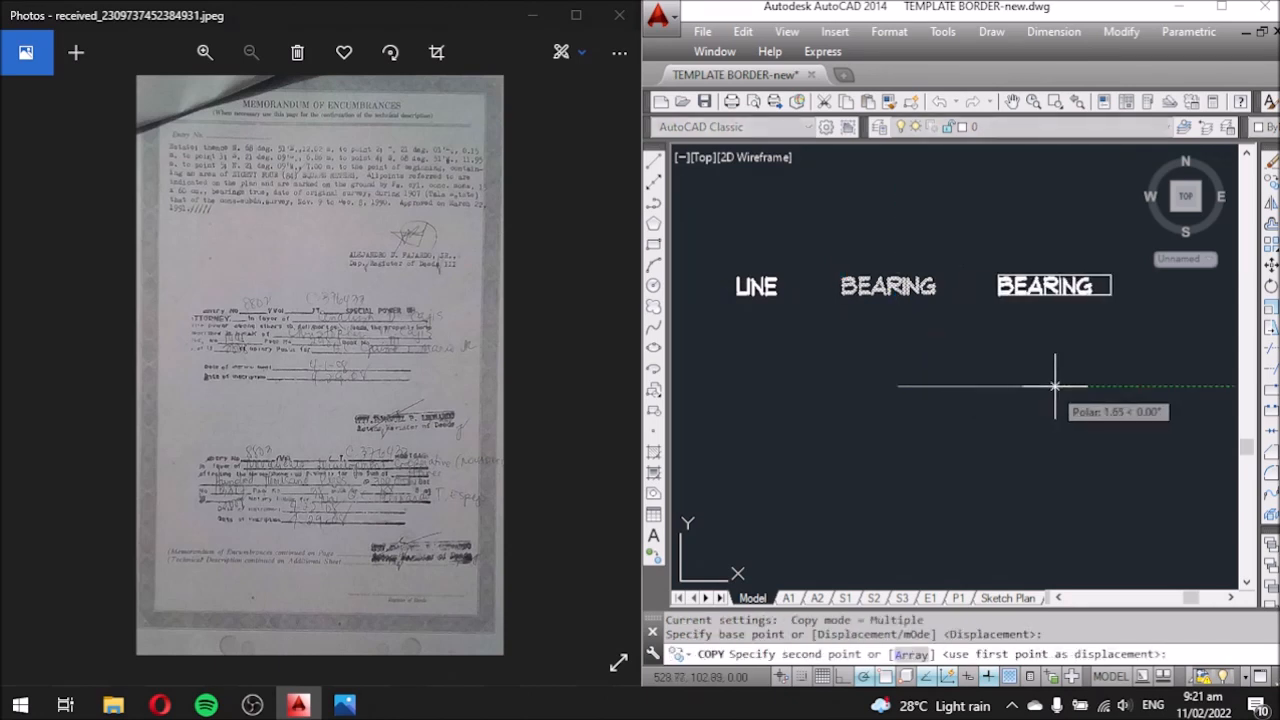
{"action": "left_click", "coordinate": [1057, 386]}
{"action": "key", "text": "Escape"}
{"action": "double_click", "coordinate": [1076, 292]}
{"action": "type", "text": "DISTANCE"}
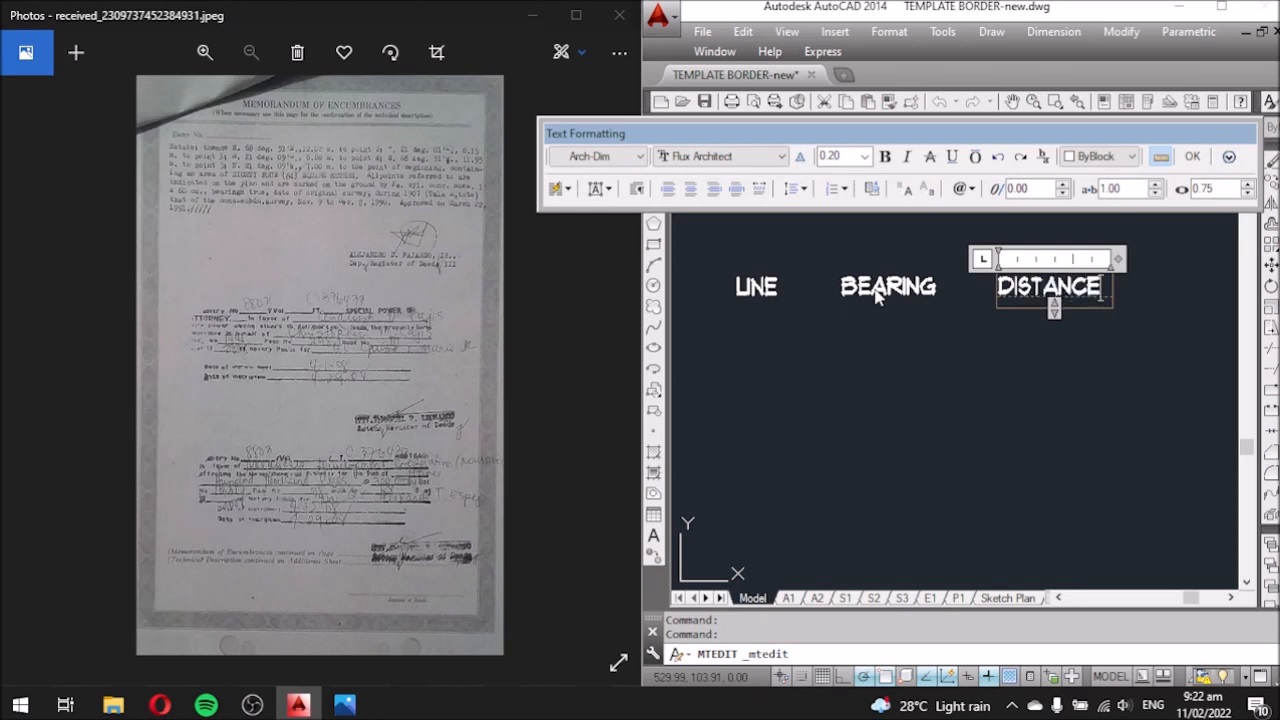
{"action": "left_click", "coordinate": [870, 358]}
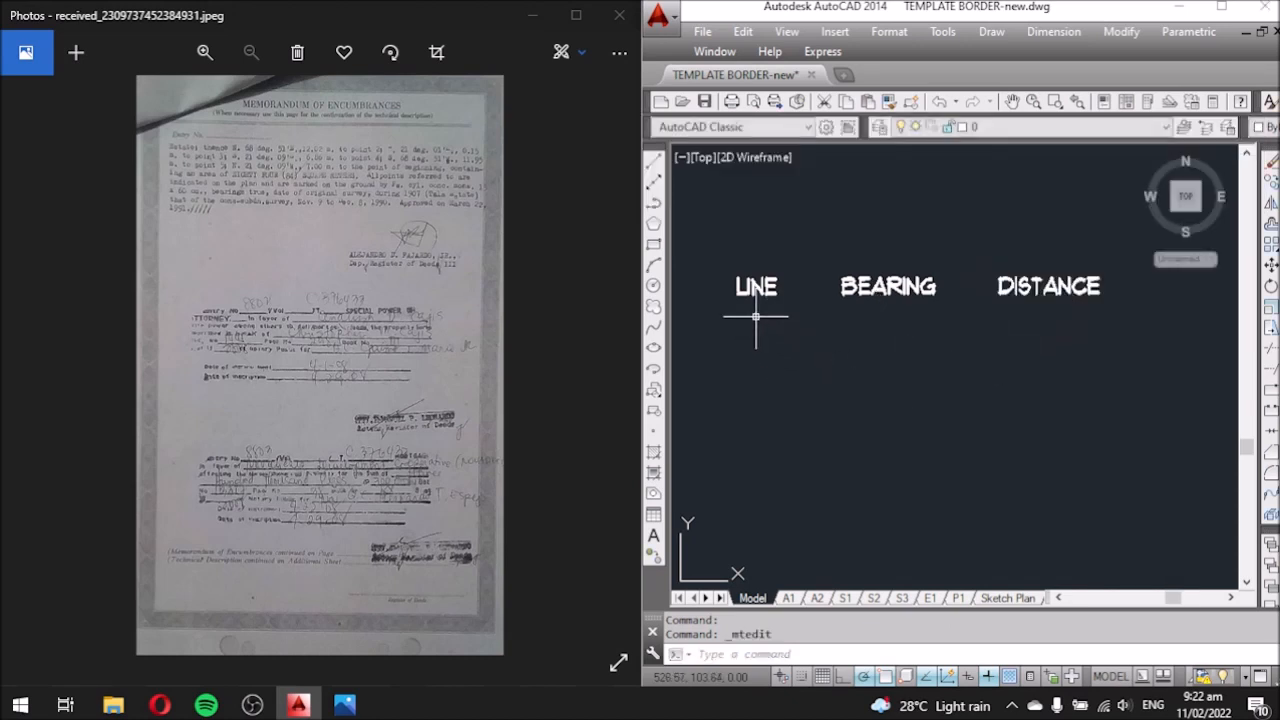
Copy the LINE heading straight down to sit just below it.
{"action": "left_click", "coordinate": [759, 284]}
{"action": "type", "text": "co"}
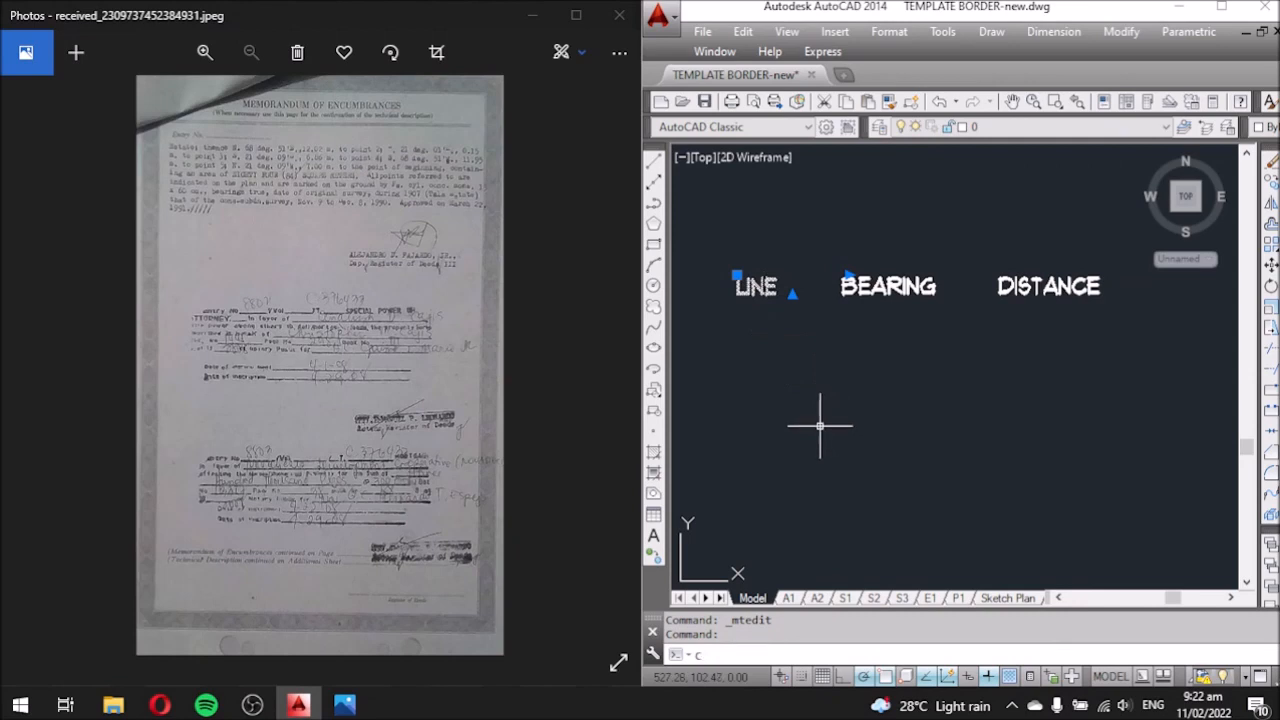
{"action": "key", "text": "Return"}
{"action": "left_click", "coordinate": [871, 415]}
{"action": "left_click", "coordinate": [871, 436]}
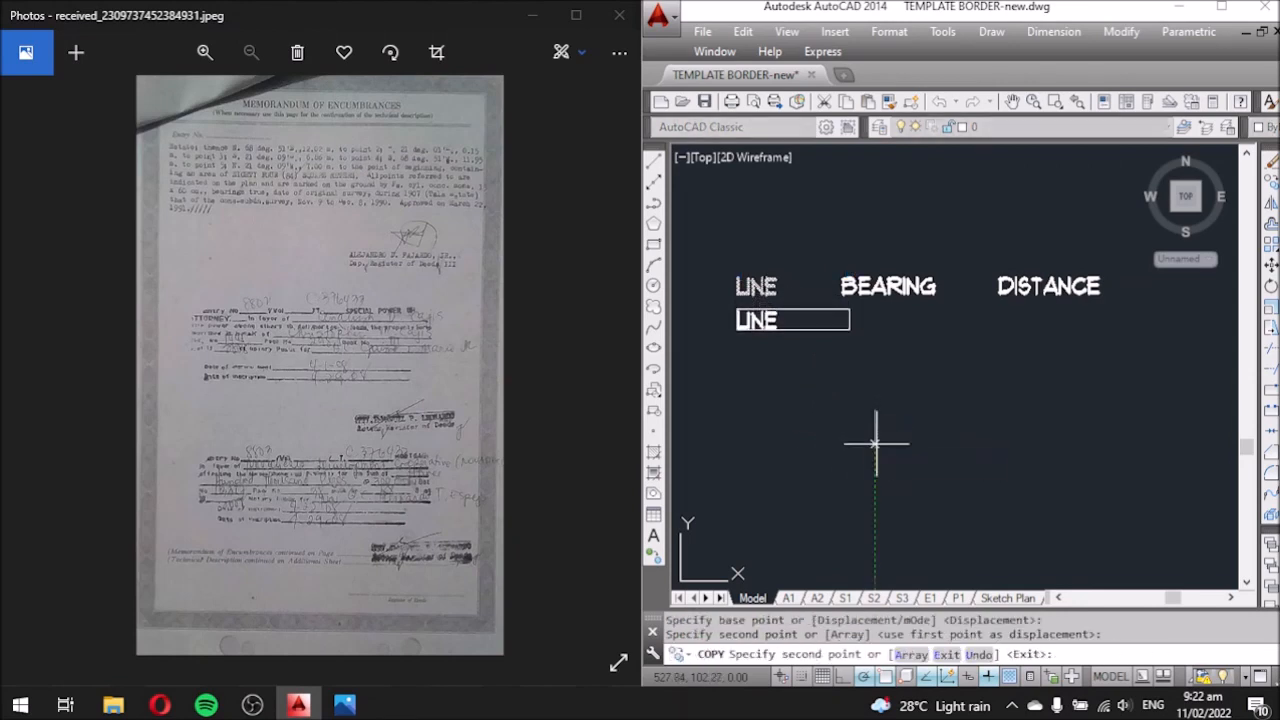
{"action": "key", "text": "Escape"}
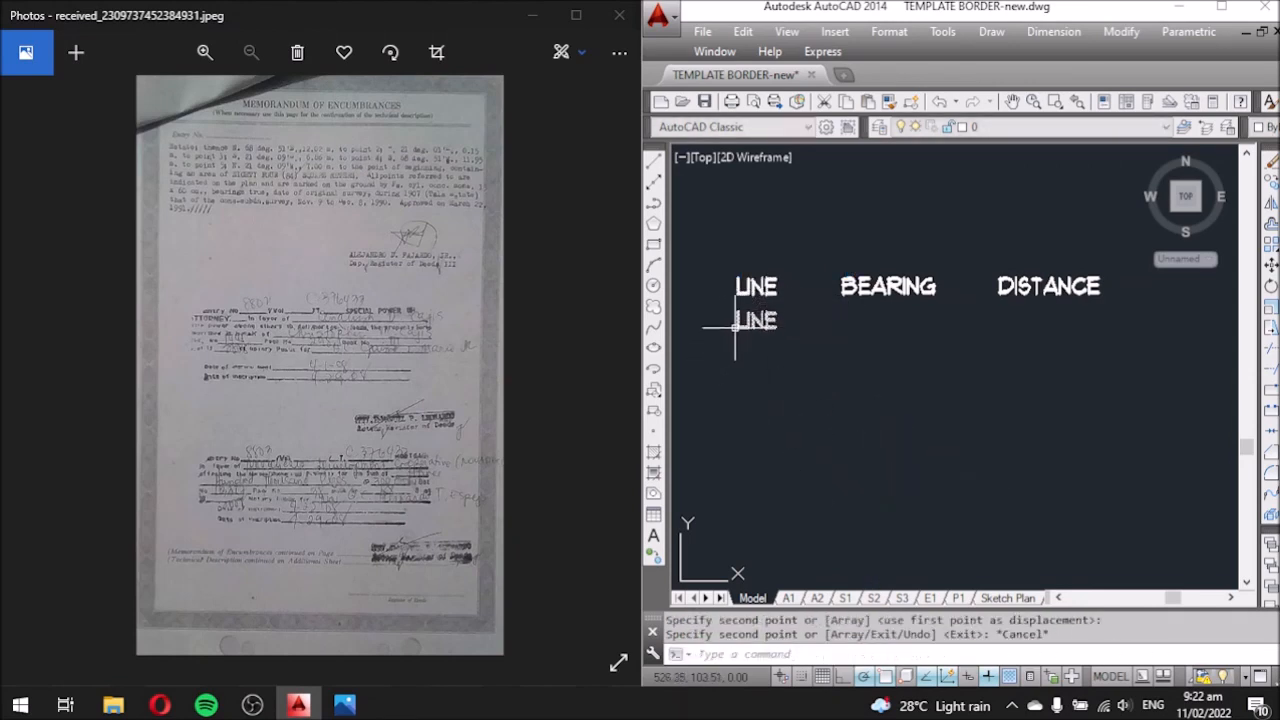
{"action": "scroll", "coordinate": [763, 328], "scroll_direction": "up", "scroll_amount": 2}
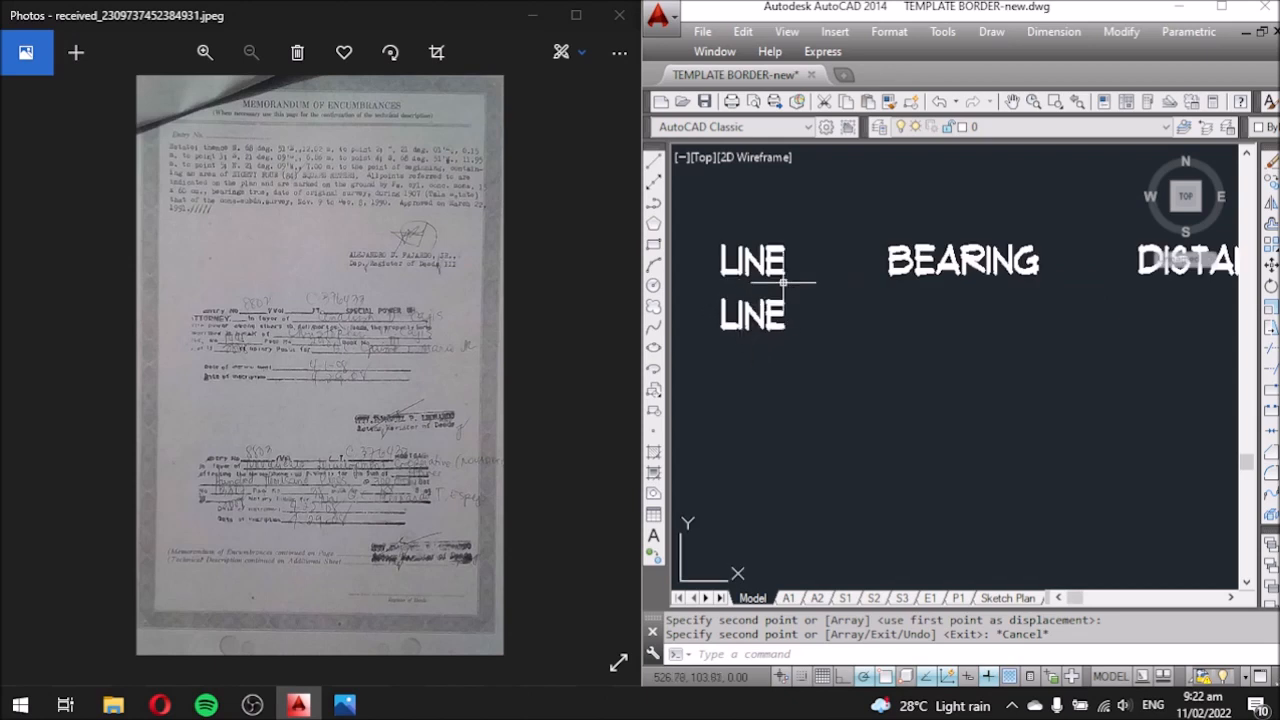
{"action": "scroll", "coordinate": [716, 319], "scroll_direction": "up", "scroll_amount": 1}
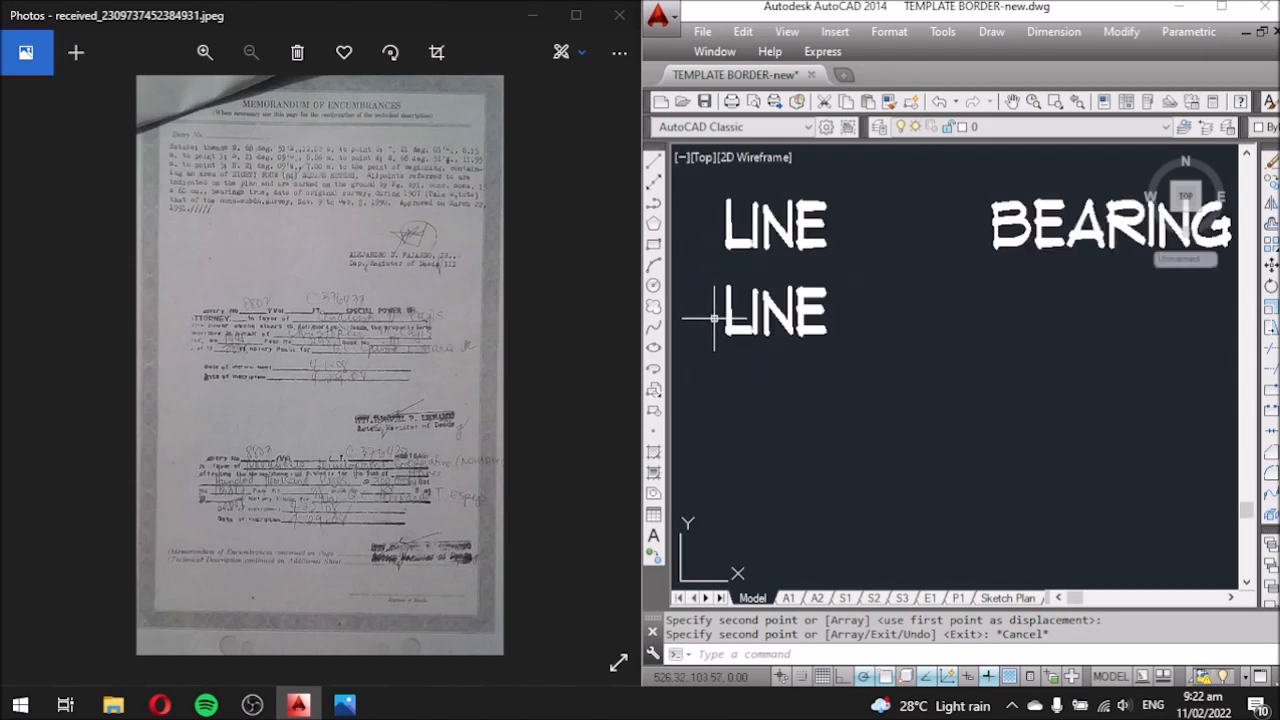
Change the lower LINE text to the Arial CE font.
{"action": "left_click", "coordinate": [776, 315]}
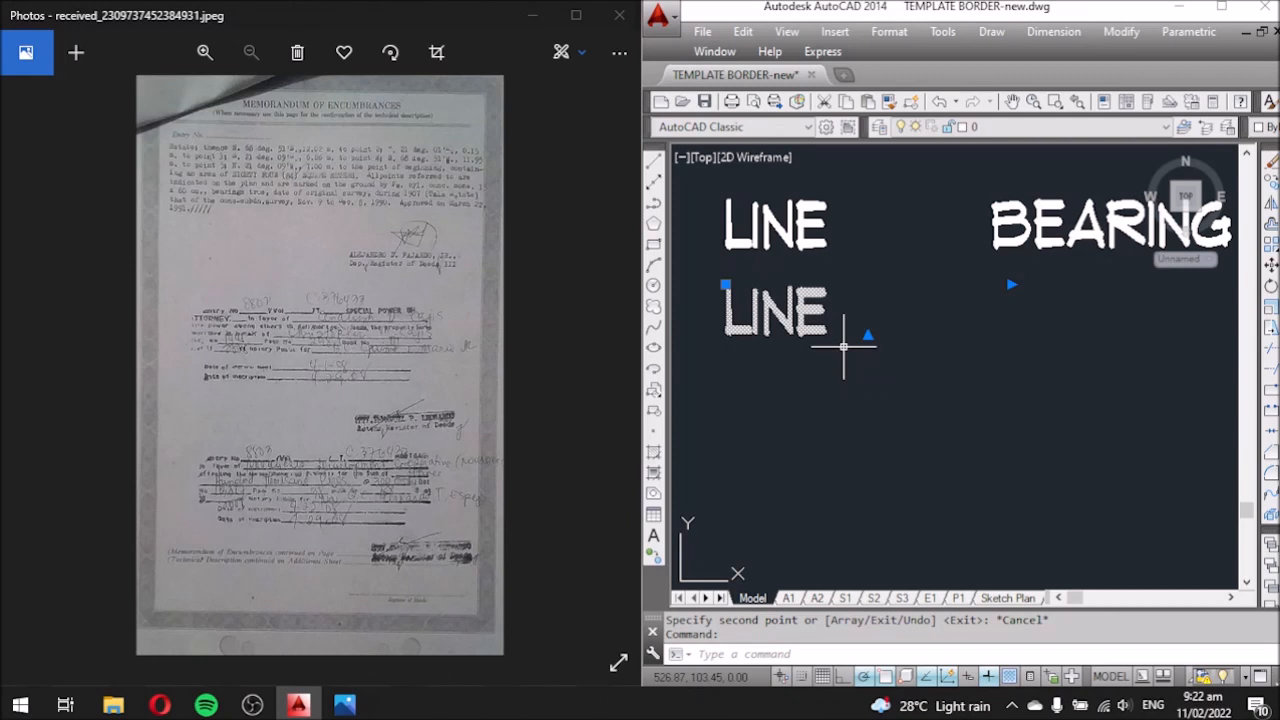
{"action": "double_click", "coordinate": [798, 328]}
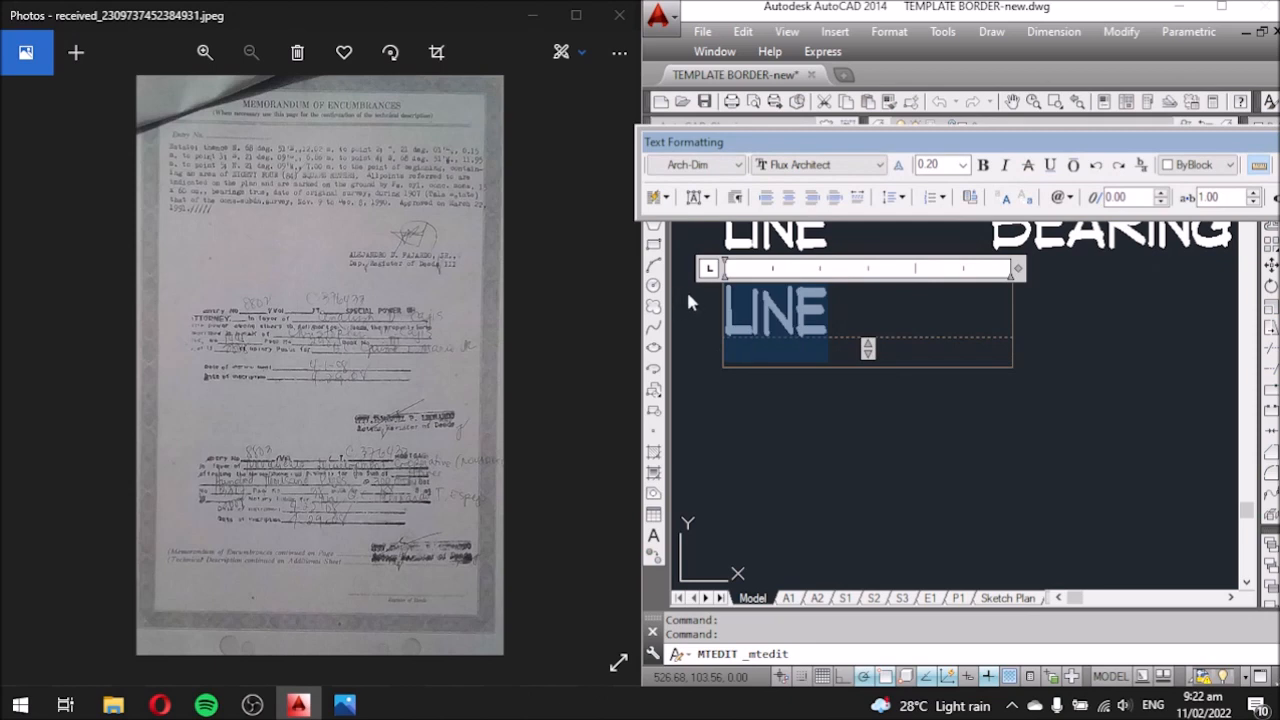
{"action": "left_click", "coordinate": [838, 170]}
{"action": "left_click_drag", "start_coordinate": [936, 288], "coordinate": [932, 230]}
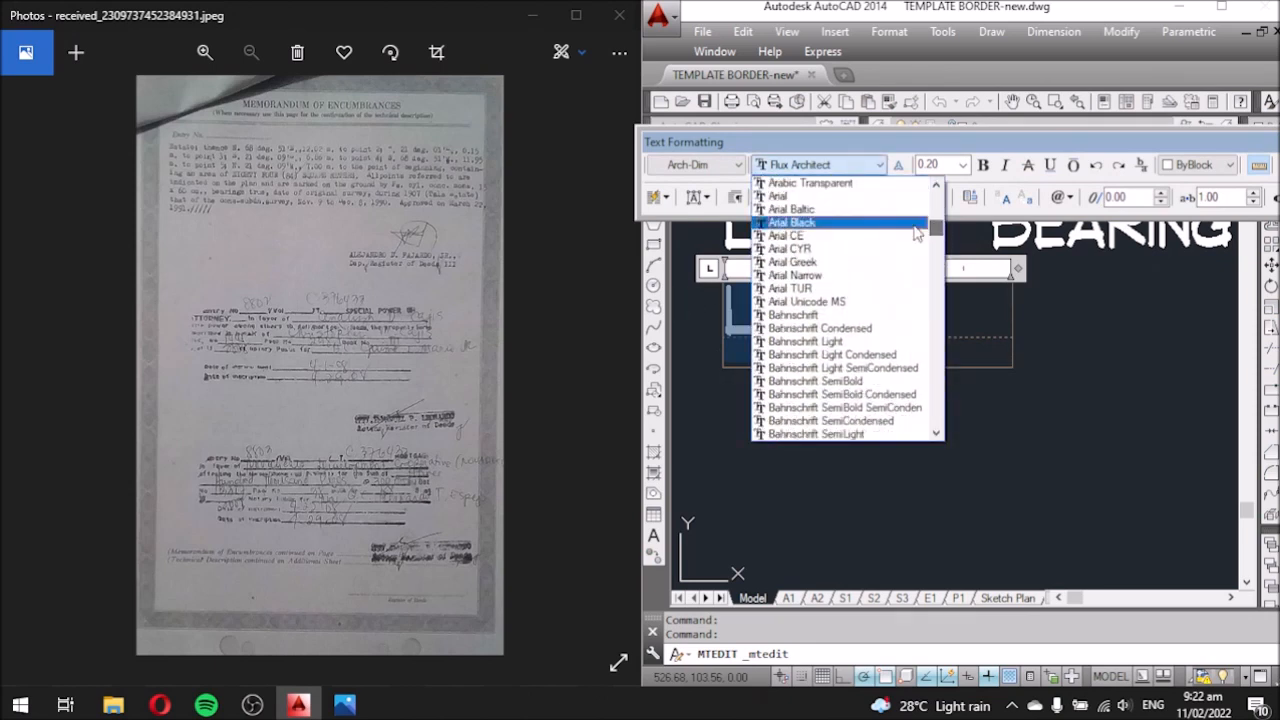
{"action": "left_click", "coordinate": [855, 236]}
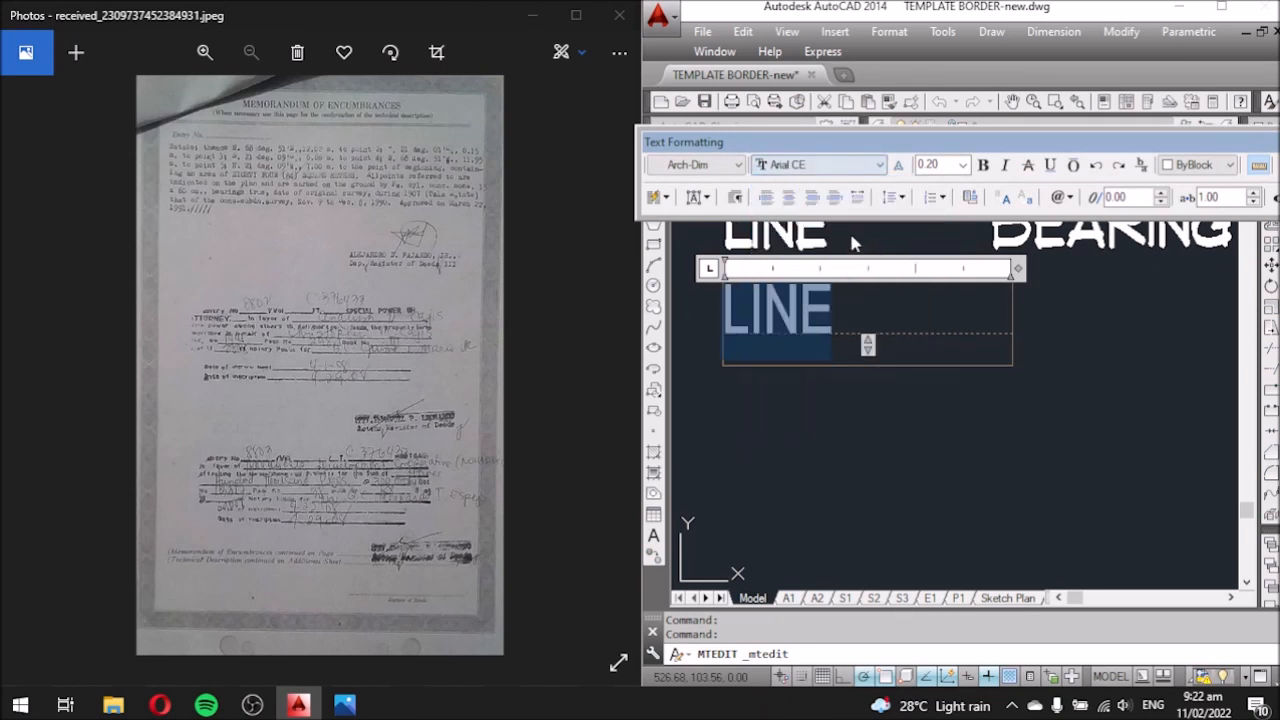
{"action": "left_click", "coordinate": [855, 304]}
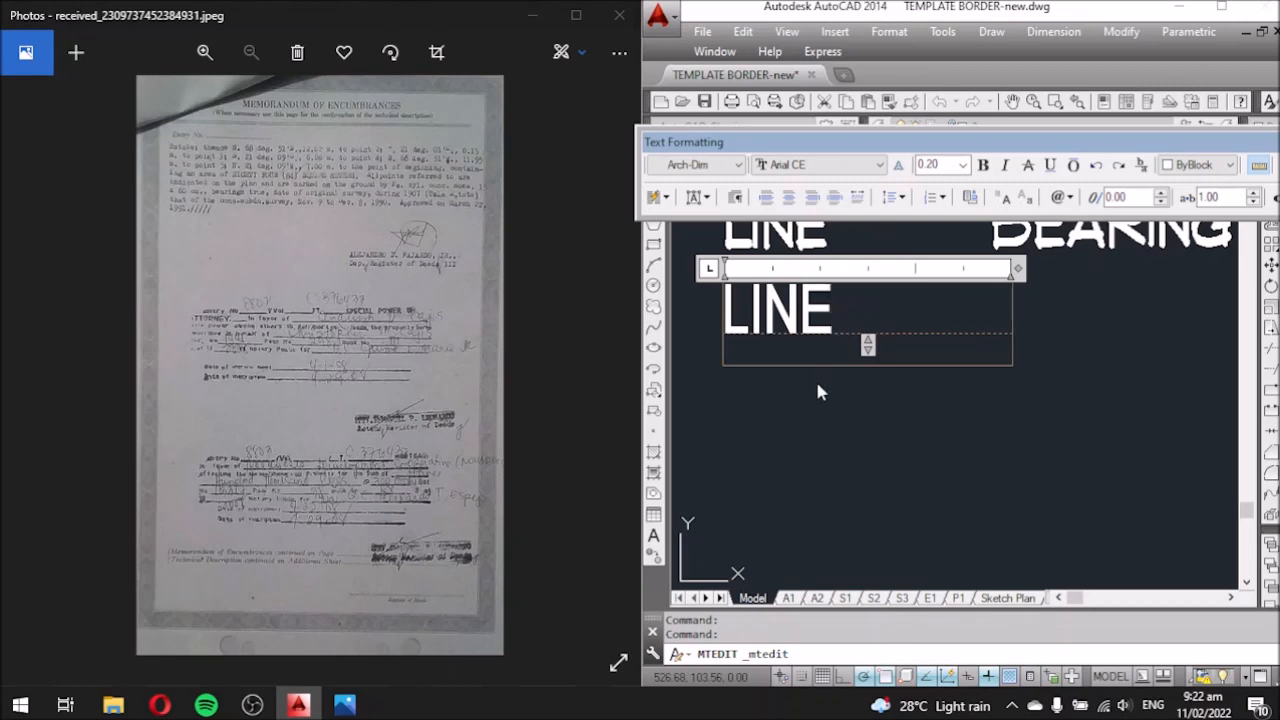
{"action": "scroll", "coordinate": [818, 392], "scroll_direction": "down", "scroll_amount": 1}
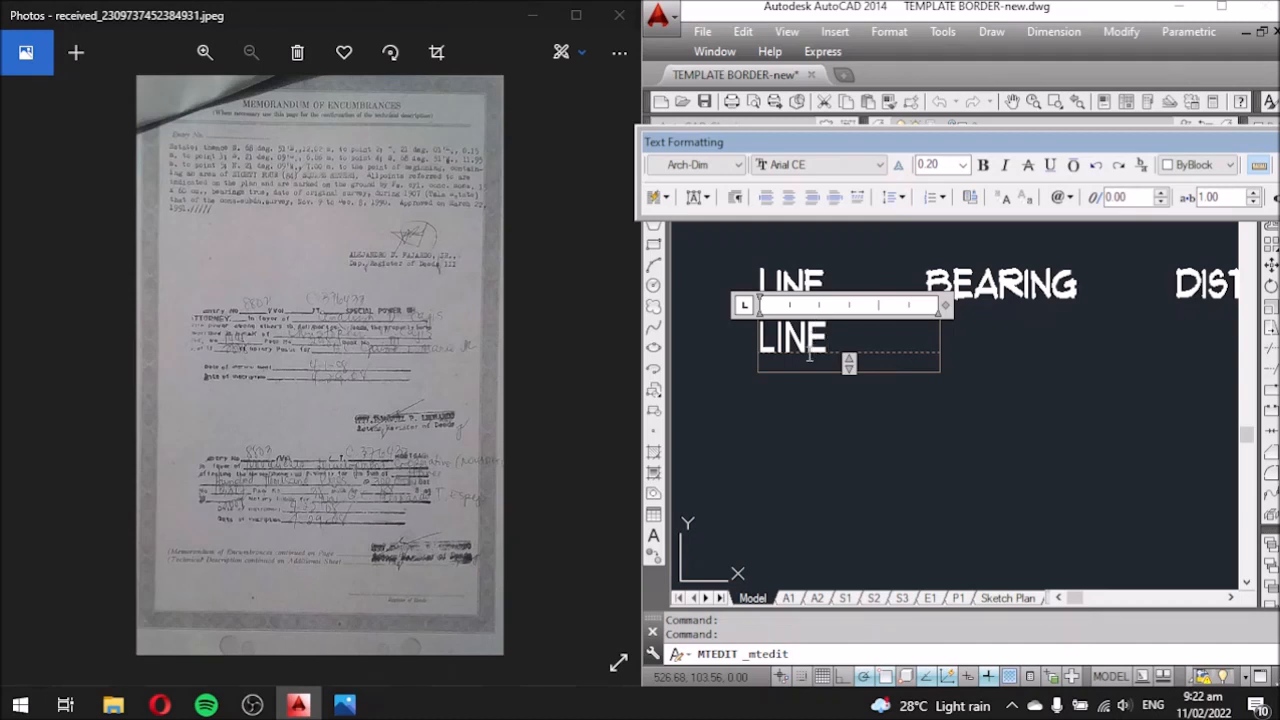
{"action": "scroll", "coordinate": [818, 325], "scroll_direction": "up", "scroll_amount": 1}
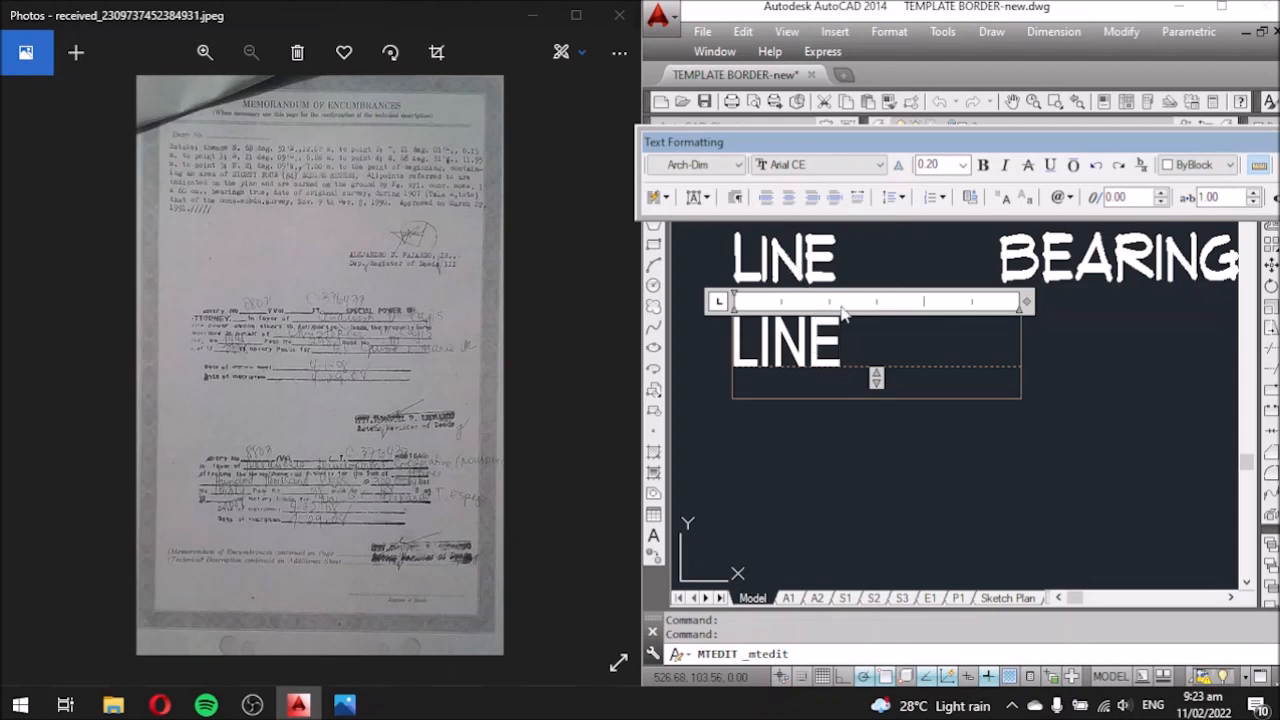
{"action": "left_click_drag", "start_coordinate": [847, 337], "coordinate": [677, 322]}
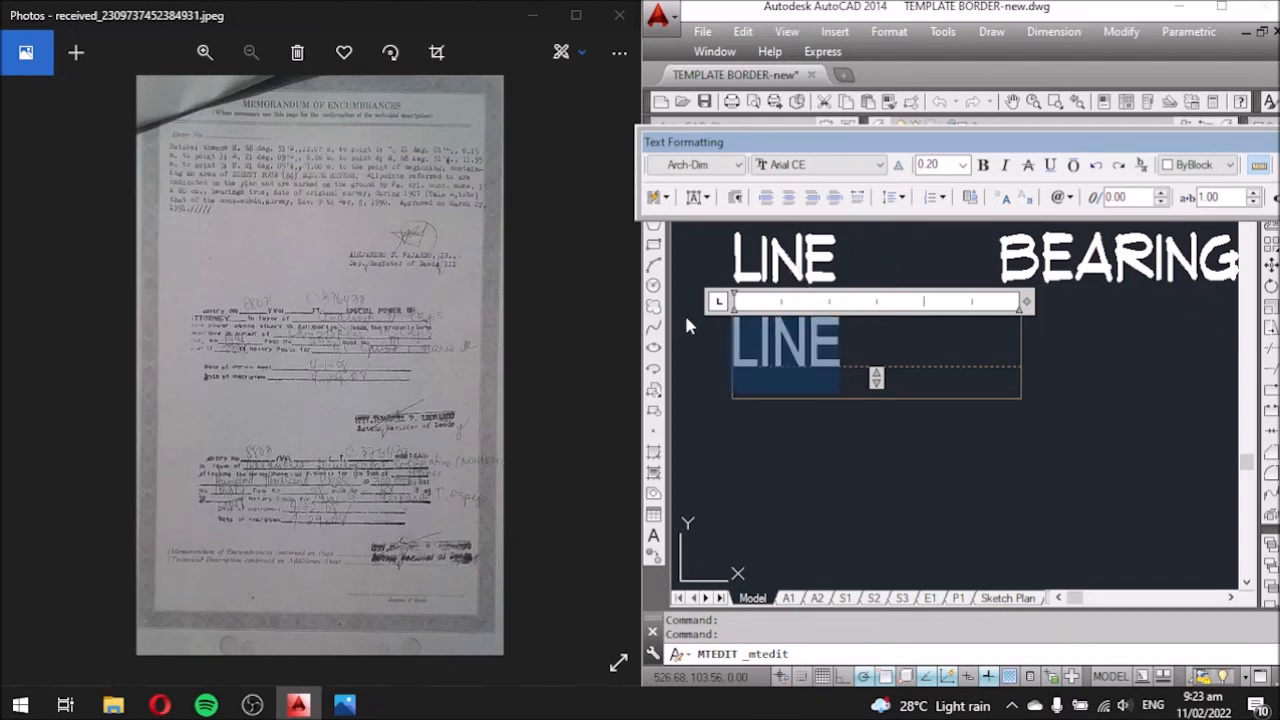
Set the lower text height to 0.15 and replace LINE with the label 1-2.
{"action": "left_click", "coordinate": [963, 166]}
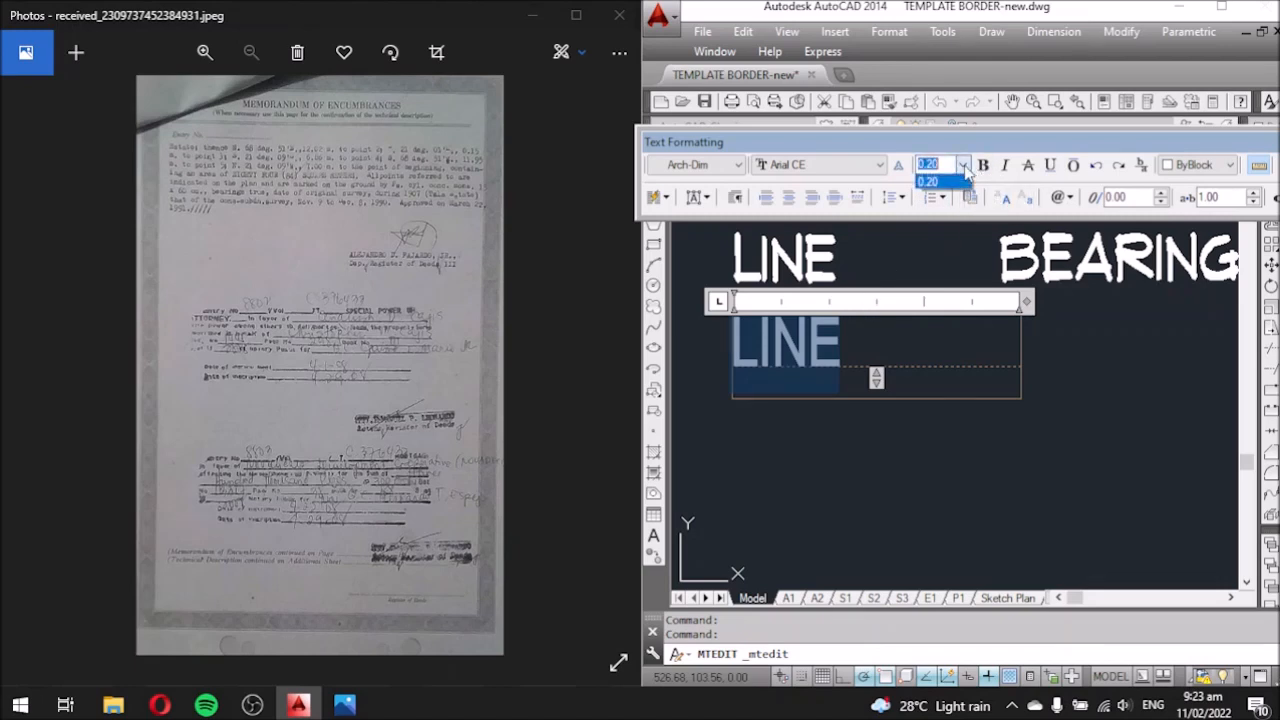
{"action": "left_click", "coordinate": [961, 167]}
{"action": "key", "text": "BackSpace"}
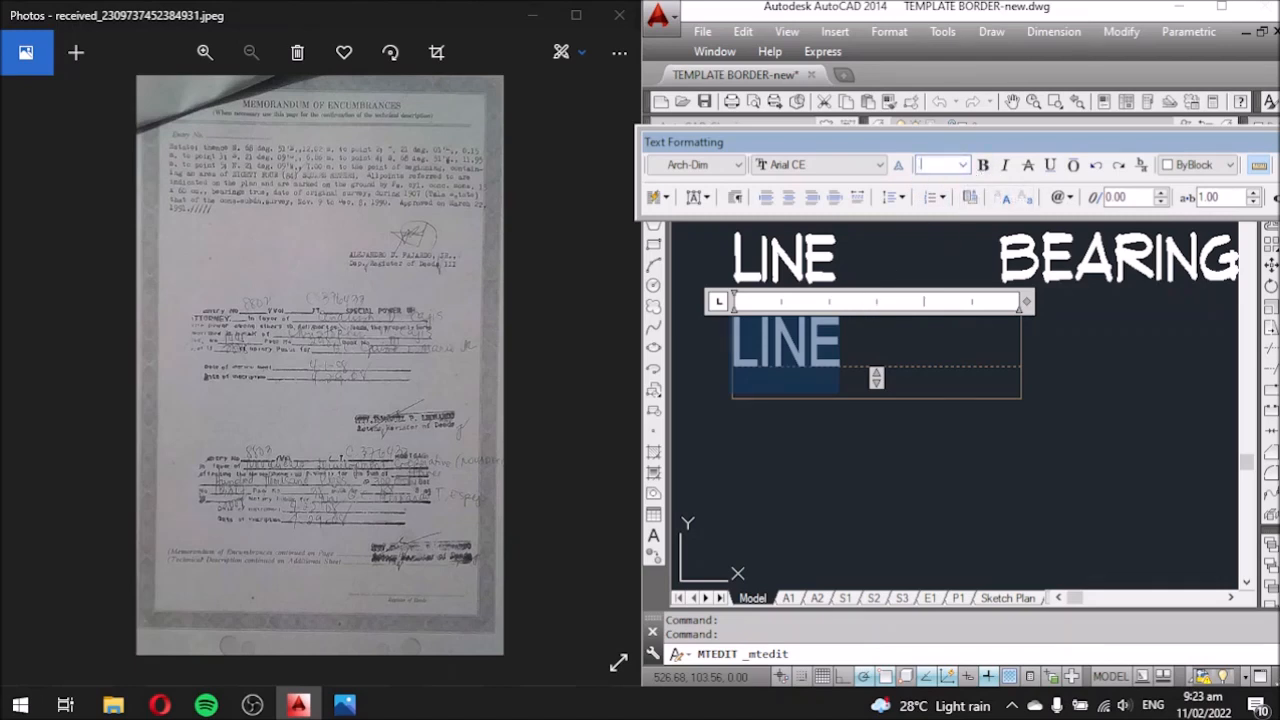
{"action": "type", "text": ".15"}
{"action": "key", "text": "Return"}
{"action": "left_click_drag", "start_coordinate": [835, 345], "coordinate": [676, 337]}
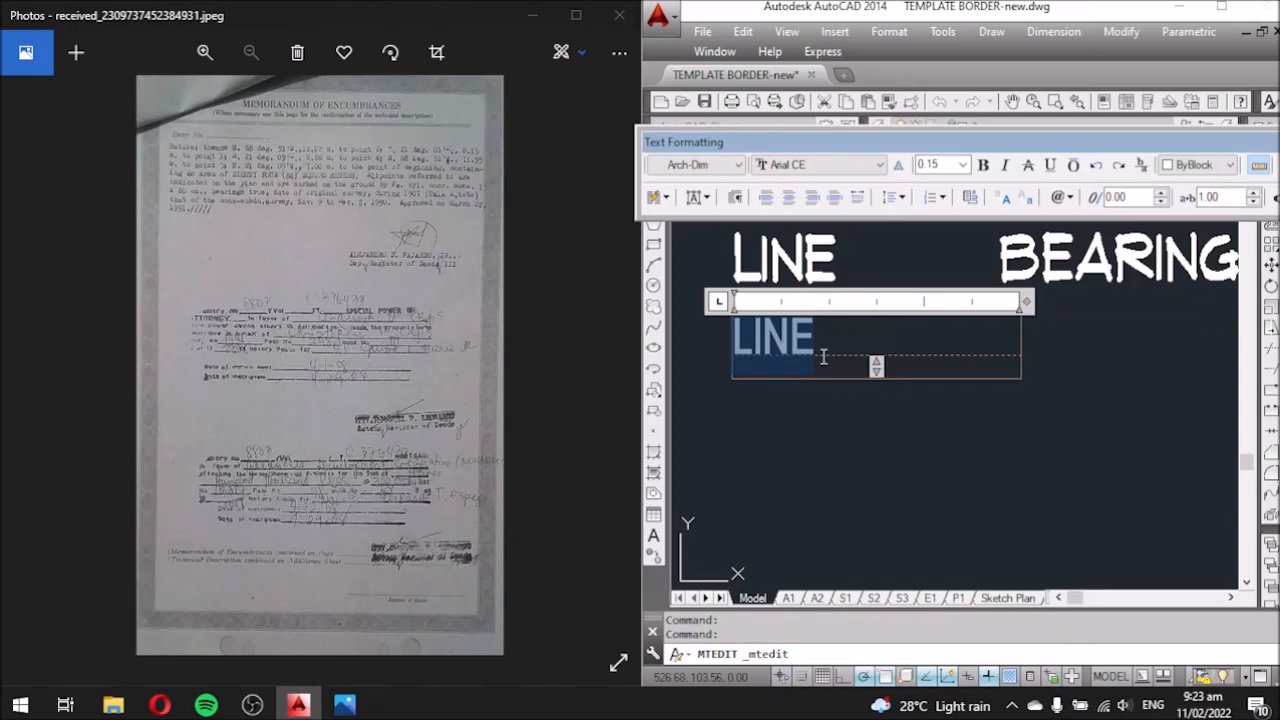
{"action": "type", "text": "1-2"}
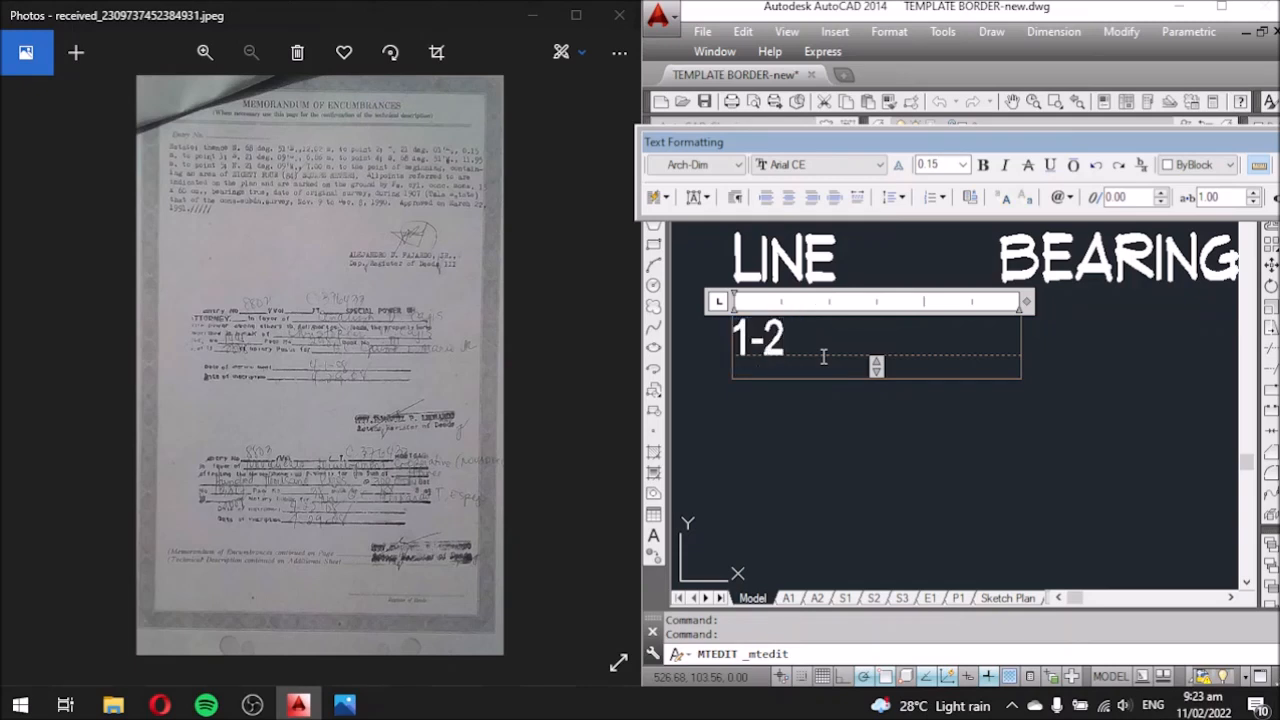
{"action": "left_click", "coordinate": [869, 415]}
Move the 1-2 label slightly to the right.
{"action": "left_click", "coordinate": [840, 375]}
{"action": "left_click", "coordinate": [786, 336]}
{"action": "type", "text": "m"}
{"action": "key", "text": "Return"}
{"action": "left_click", "coordinate": [835, 445]}
{"action": "left_click", "coordinate": [855, 443]}
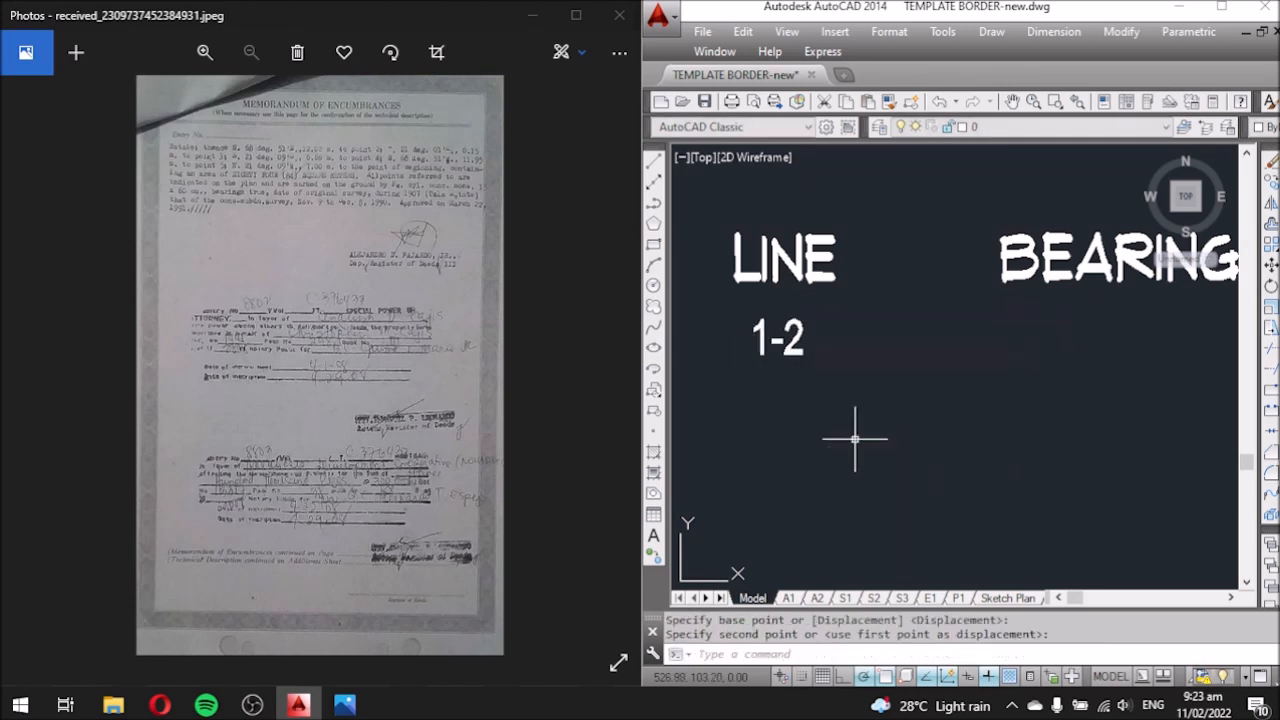
Copy 1-2 one row down and change the copy to 2-3.
{"action": "left_click", "coordinate": [806, 395]}
{"action": "left_click", "coordinate": [800, 351]}
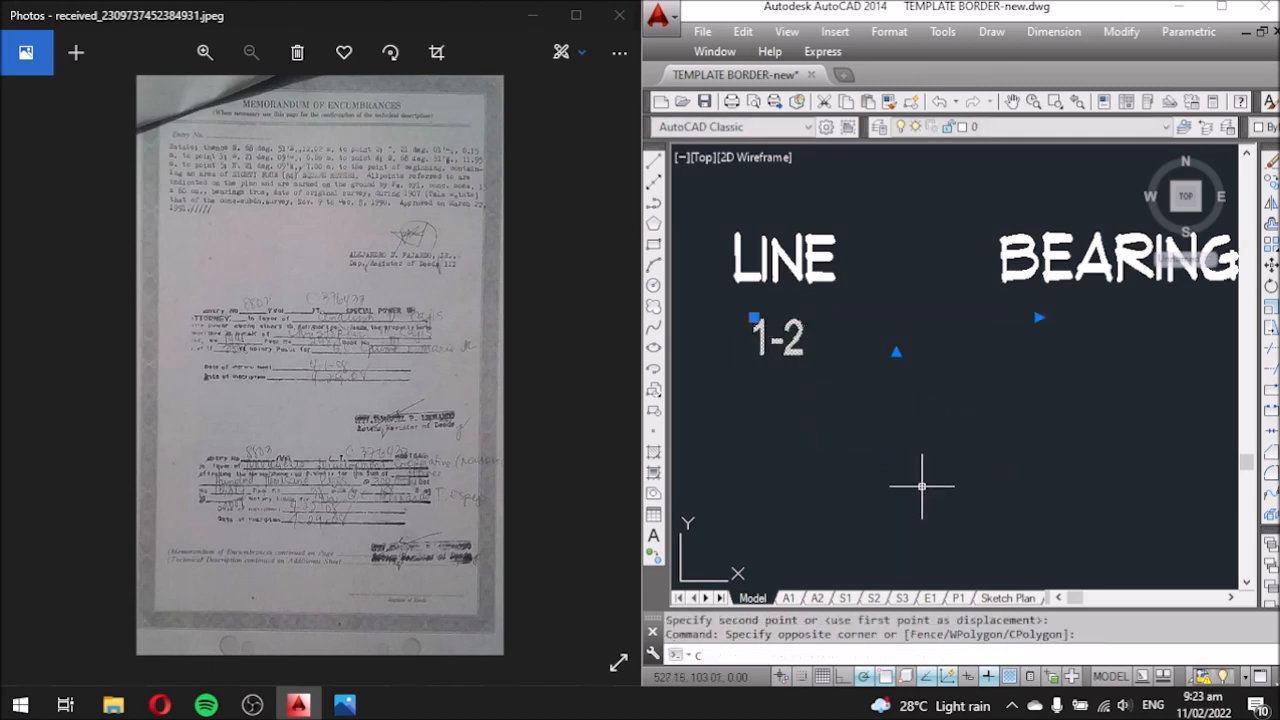
{"action": "type", "text": "co"}
{"action": "key", "text": "Return"}
{"action": "left_click", "coordinate": [931, 381]}
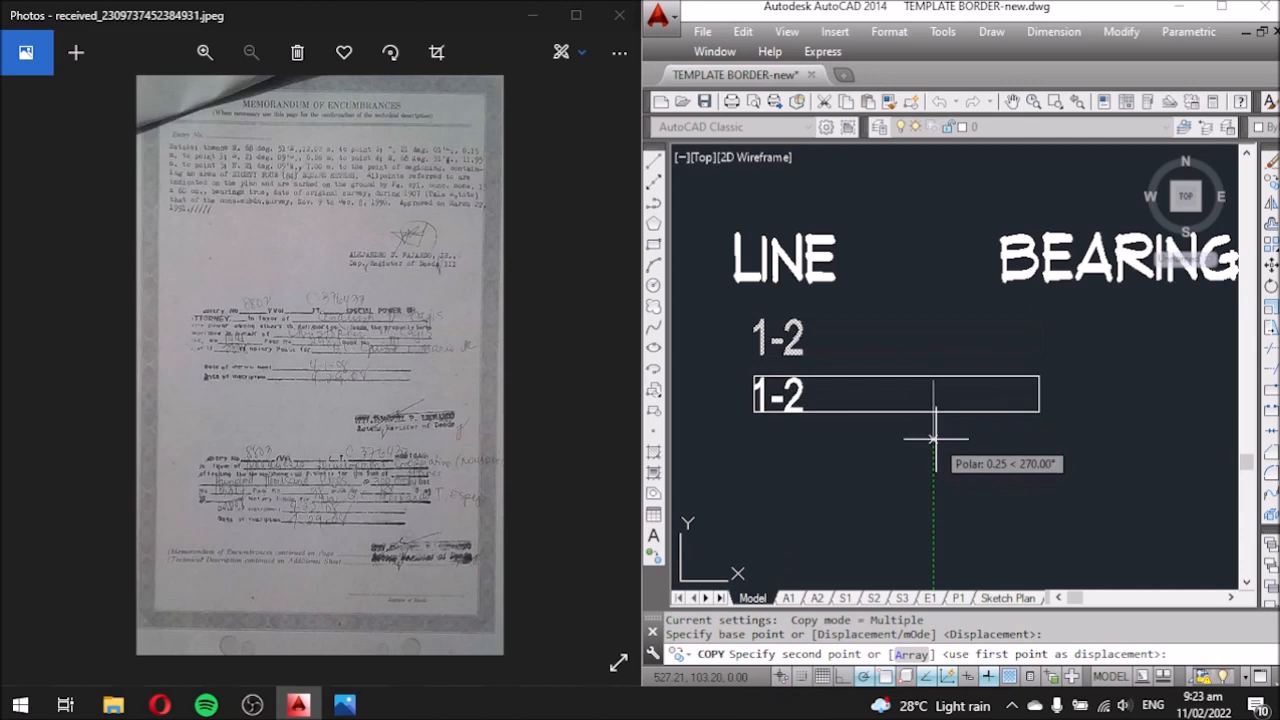
{"action": "left_click", "coordinate": [930, 438]}
{"action": "key", "text": "Escape"}
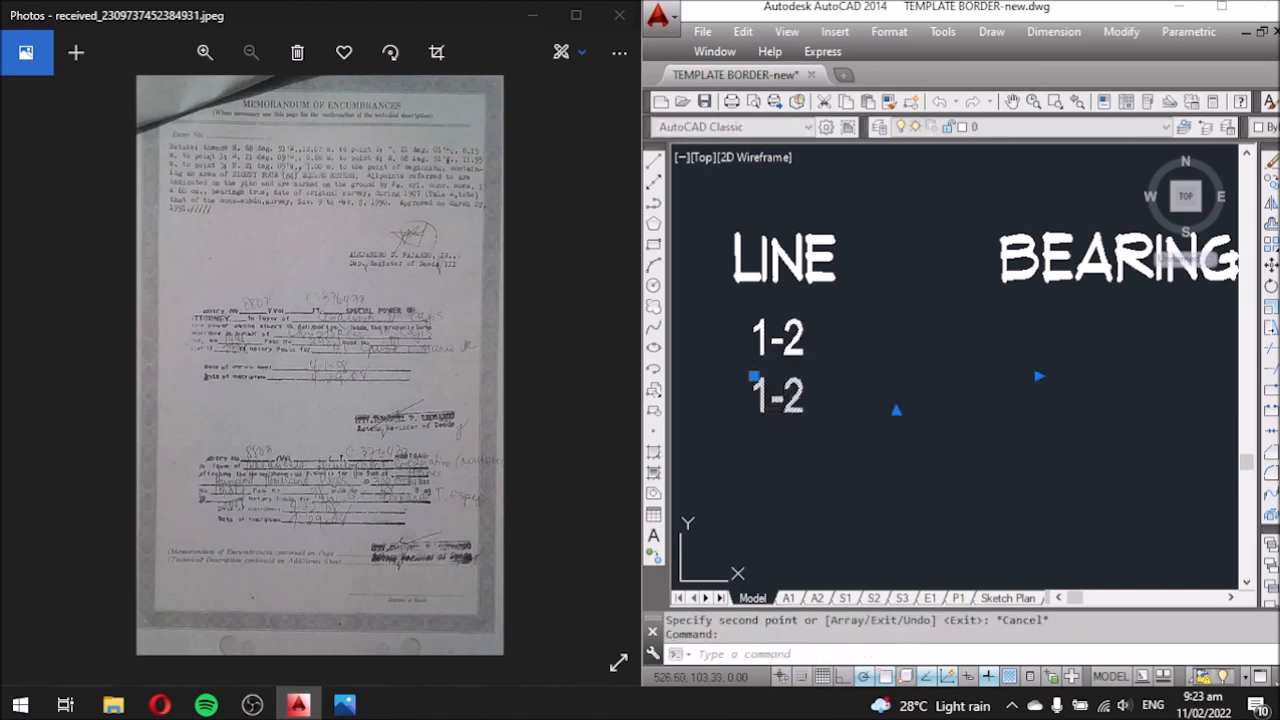
{"action": "double_click", "coordinate": [780, 398]}
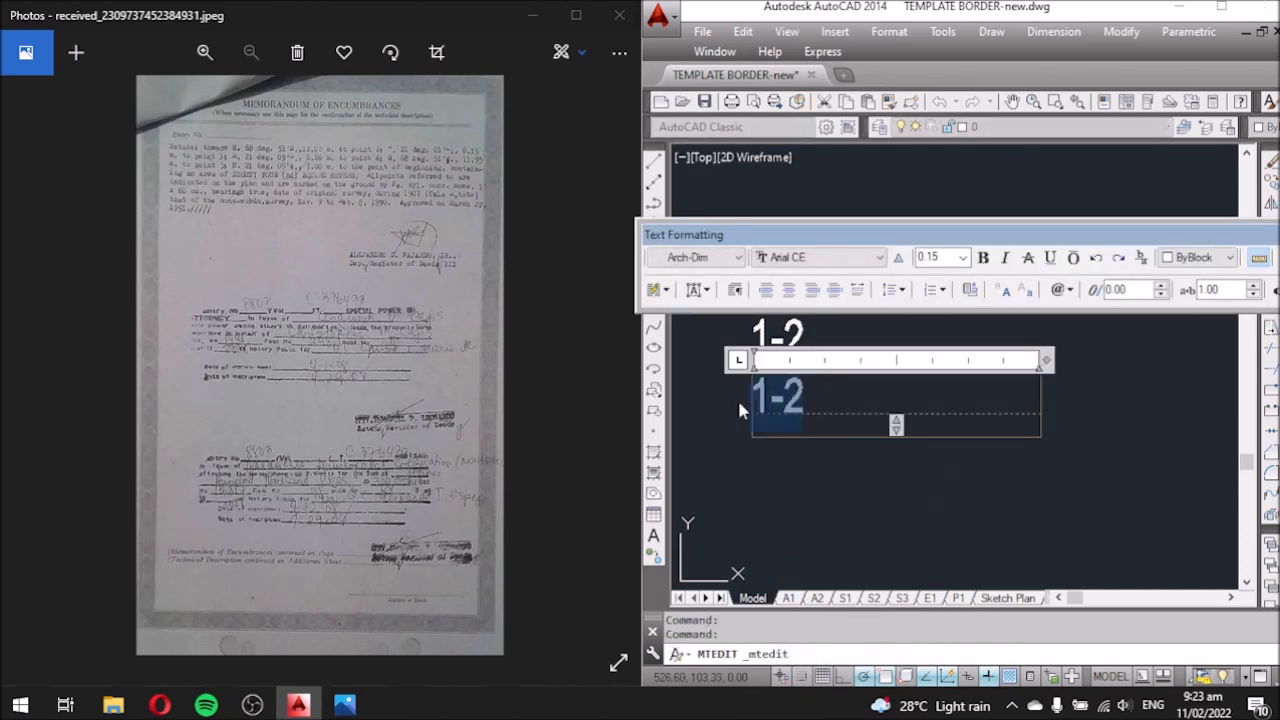
{"action": "type", "text": "2-3"}
{"action": "left_click", "coordinate": [764, 463]}
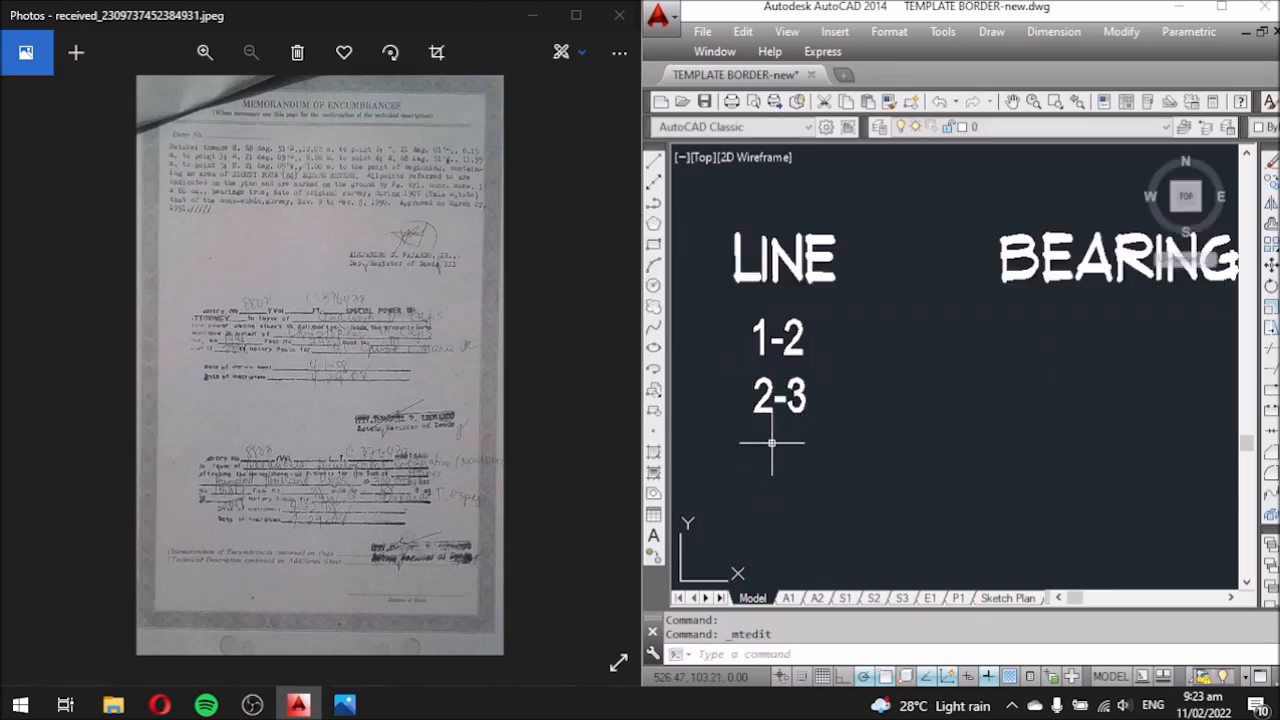
{"action": "left_click", "coordinate": [362, 225]}
Zoom the scan to 64% and pan across the technical description's bearings and distances.
{"action": "scroll", "coordinate": [290, 173], "scroll_direction": "up", "scroll_amount": 4, "text": "ctrl"}
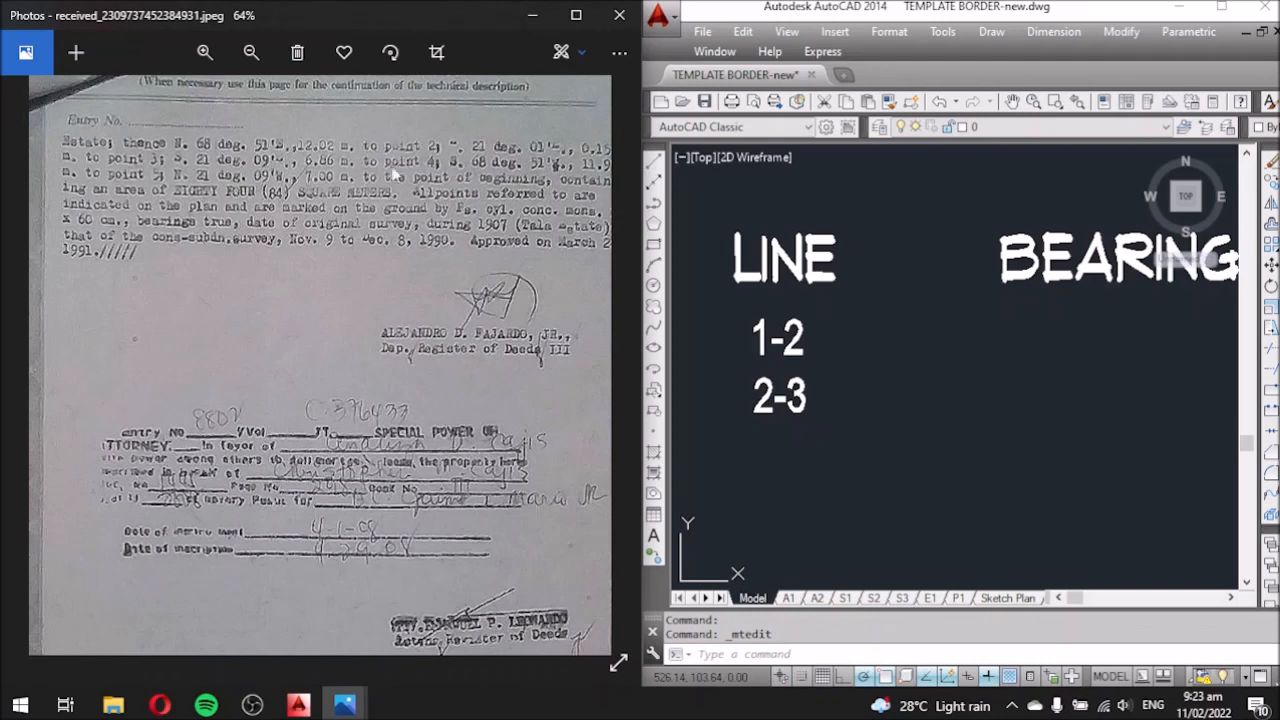
{"action": "left_click_drag", "start_coordinate": [446, 213], "coordinate": [402, 221]}
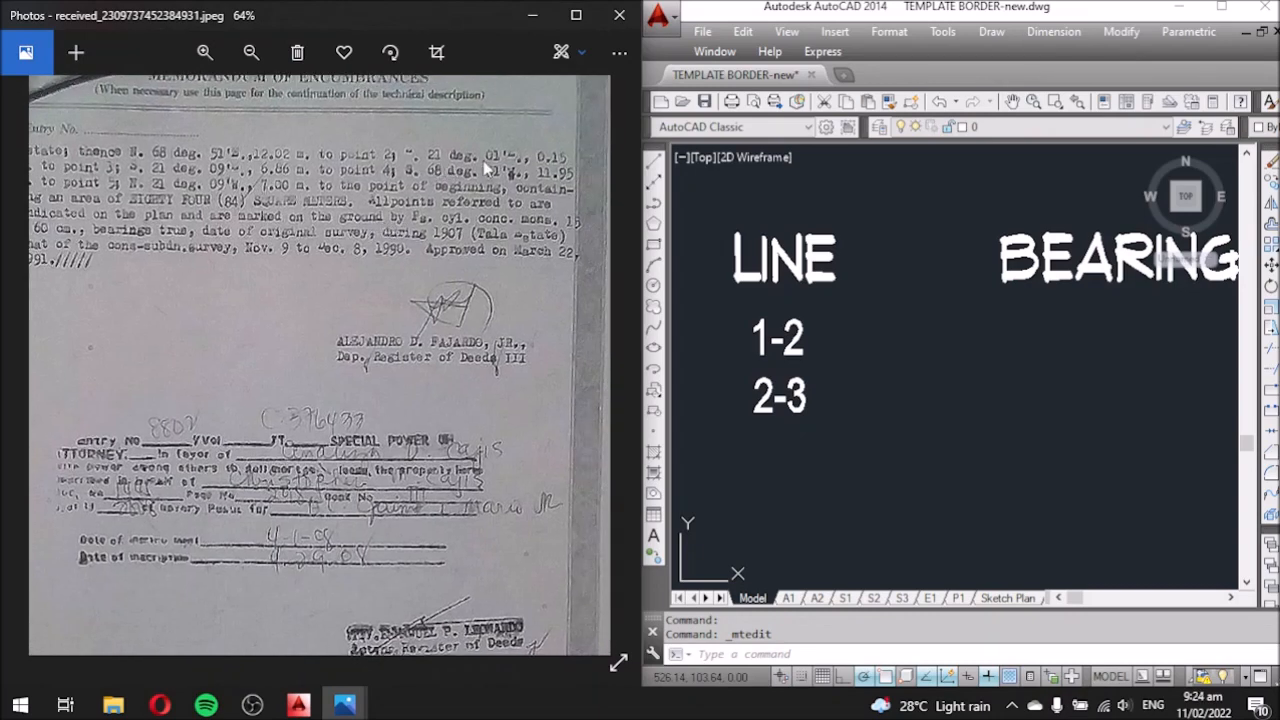
{"action": "left_click_drag", "start_coordinate": [263, 190], "coordinate": [279, 211]}
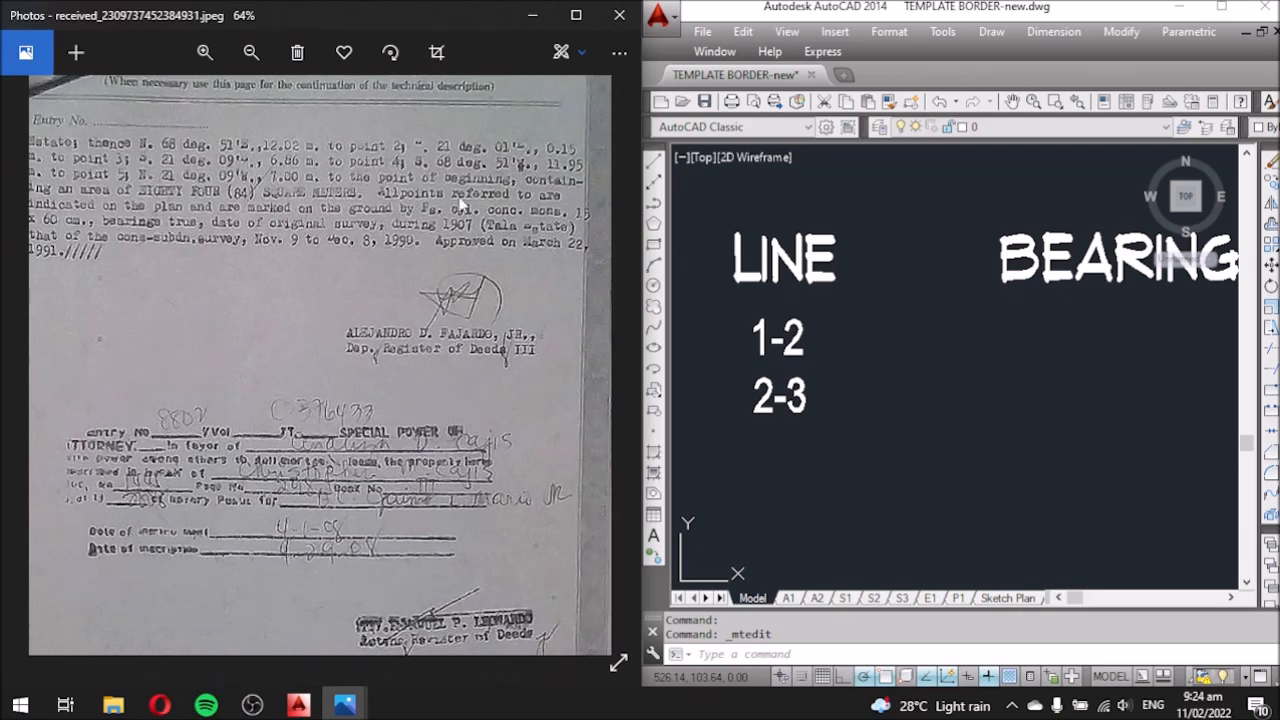
{"action": "left_click_drag", "start_coordinate": [451, 203], "coordinate": [441, 198]}
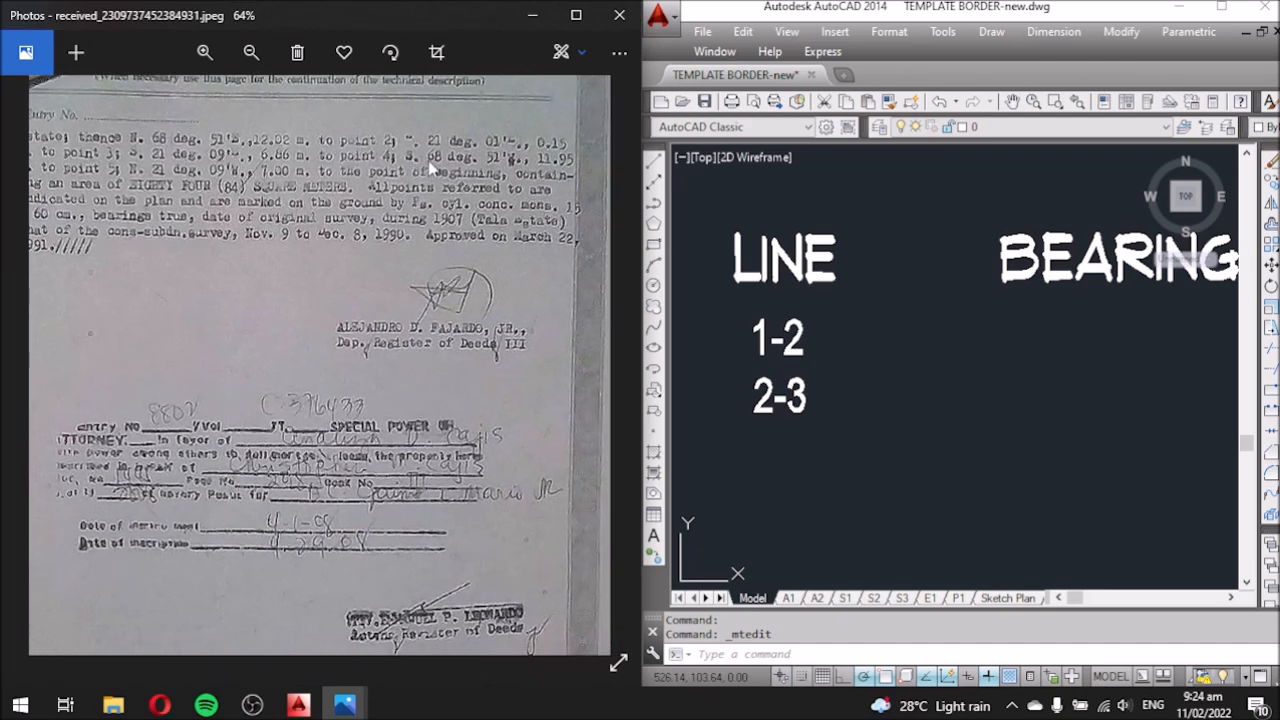
{"action": "left_click_drag", "start_coordinate": [343, 201], "coordinate": [411, 194]}
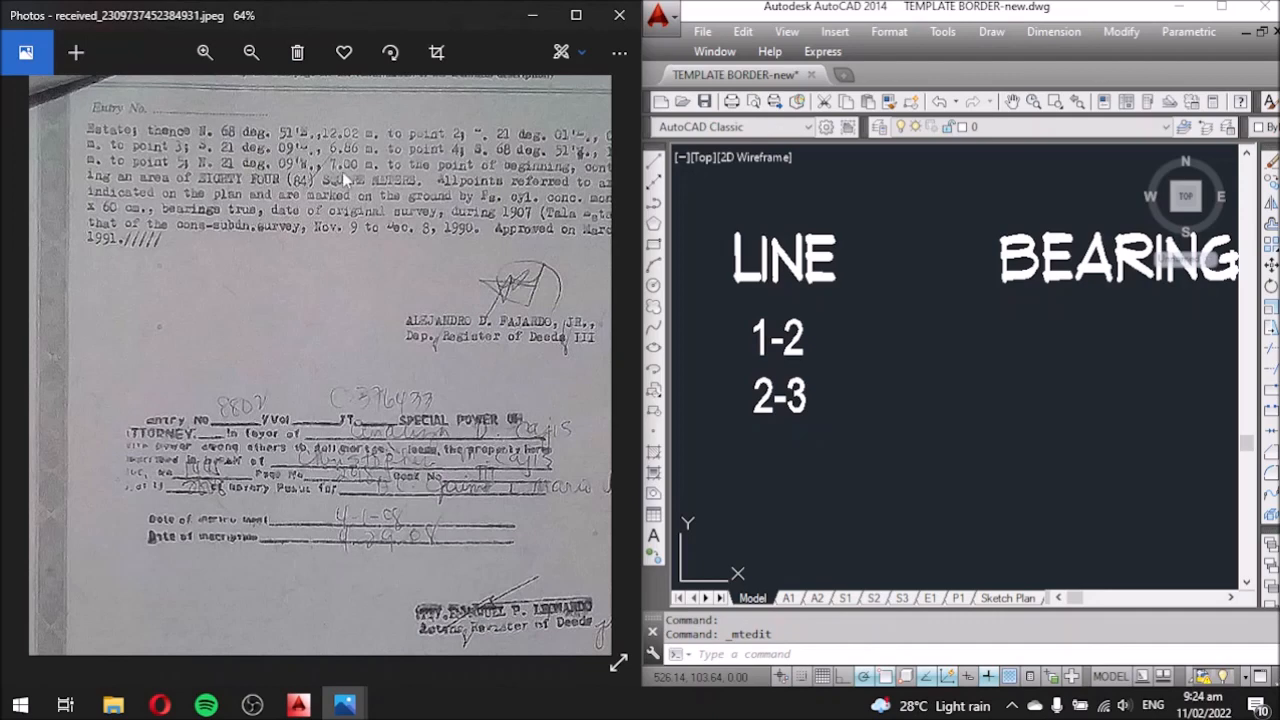
{"action": "left_click_drag", "start_coordinate": [383, 177], "coordinate": [315, 182]}
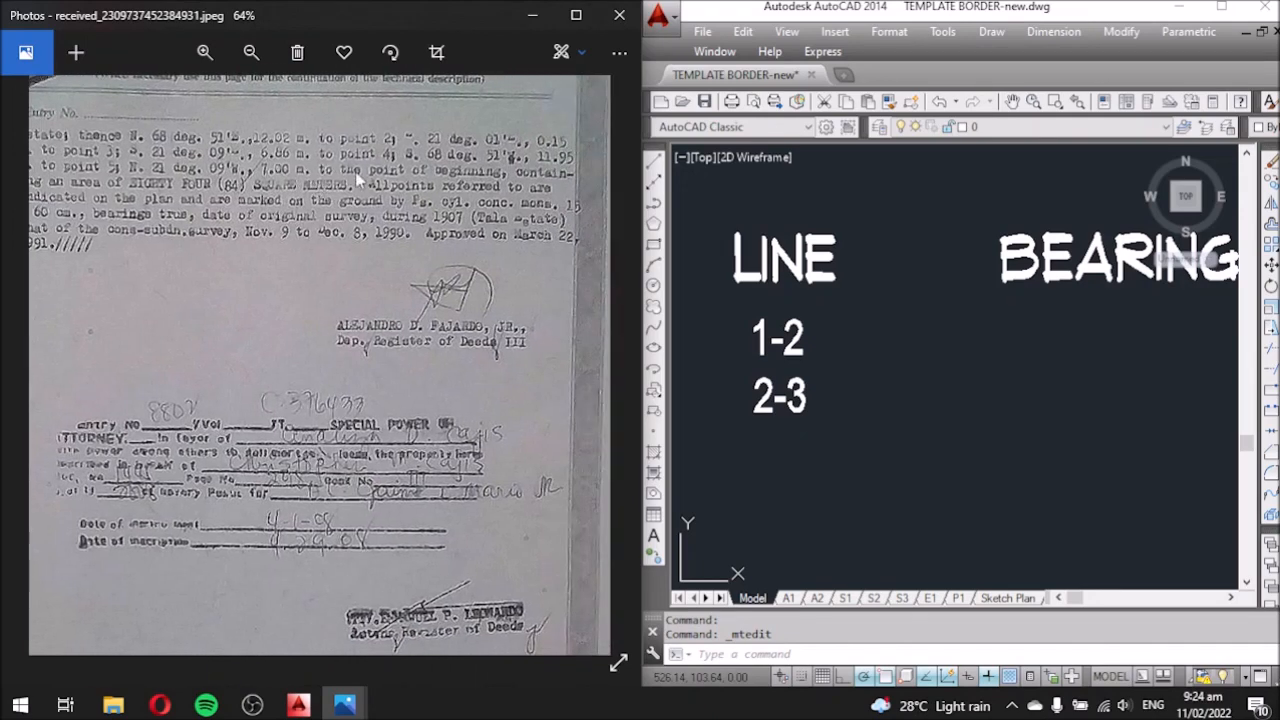
{"action": "left_click_drag", "start_coordinate": [327, 198], "coordinate": [352, 201]}
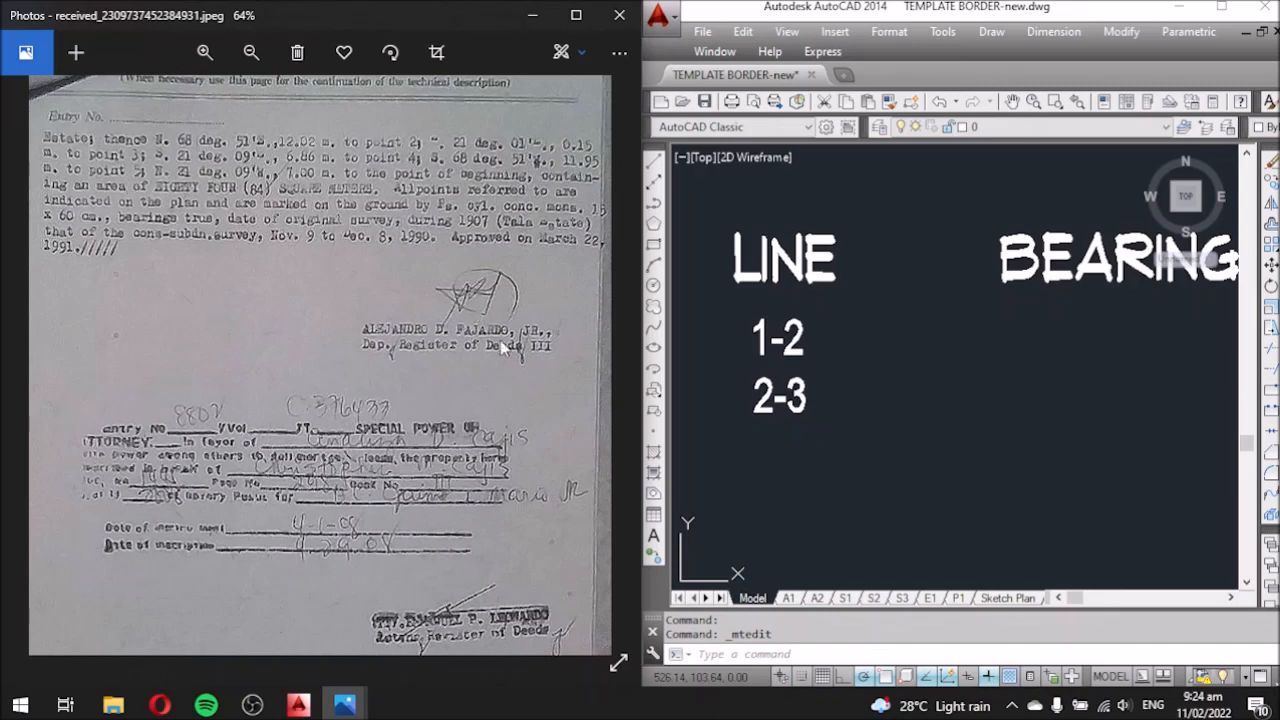
{"action": "left_click", "coordinate": [838, 440]}
{"action": "middle_click_drag", "start_coordinate": [851, 457], "coordinate": [858, 366]}
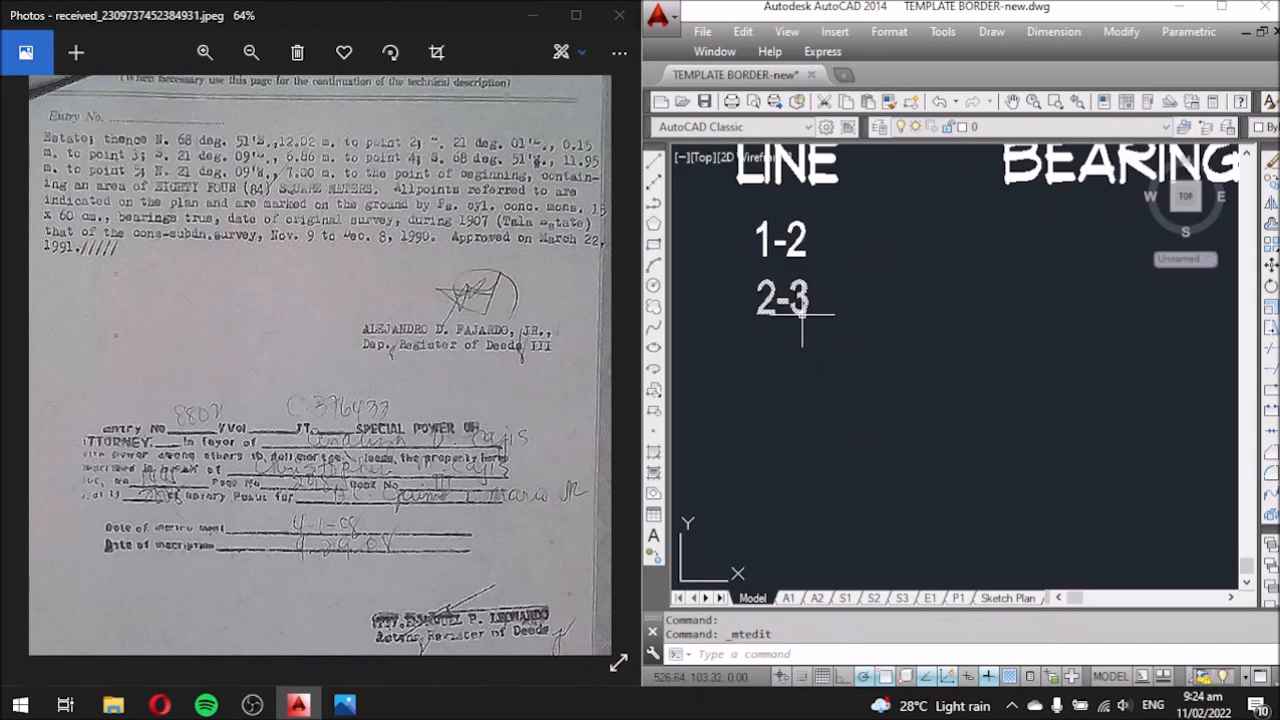
Copy the 2-3 label down into the three remaining rows of the LINE column.
{"action": "left_click", "coordinate": [800, 313]}
{"action": "type", "text": "co"}
{"action": "key", "text": "Return"}
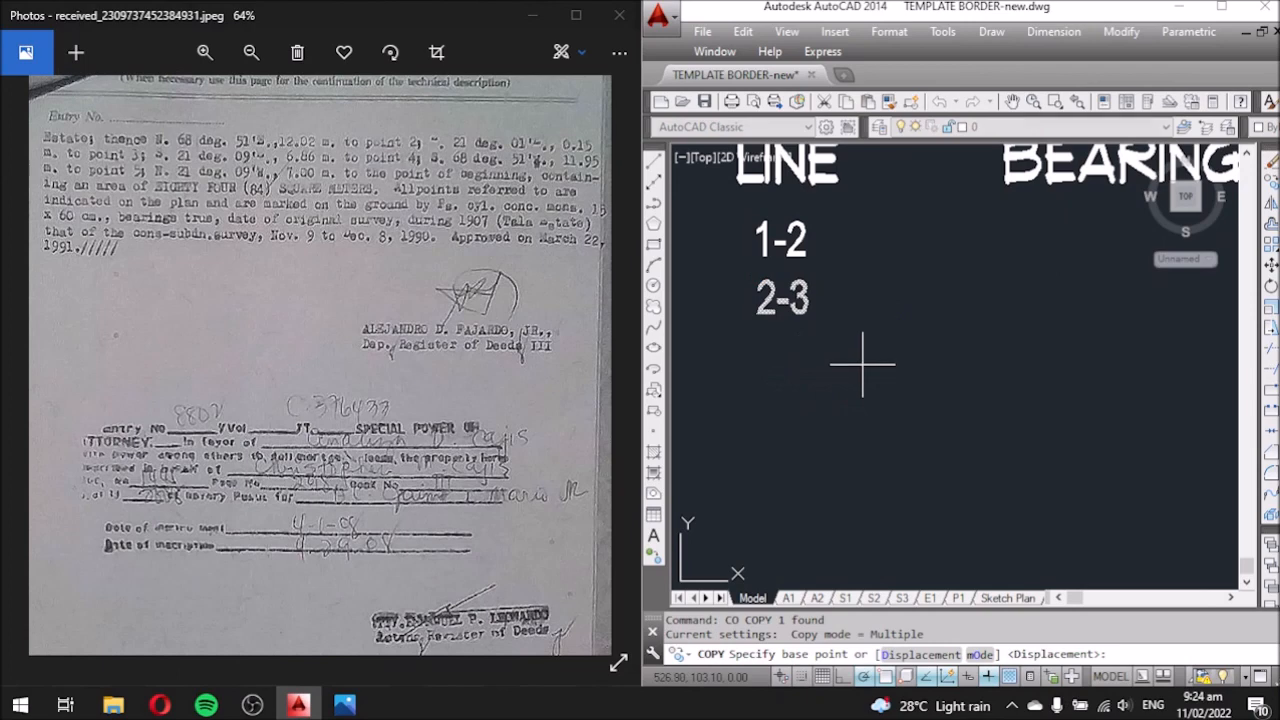
{"action": "left_click", "coordinate": [863, 363]}
{"action": "left_click", "coordinate": [863, 420]}
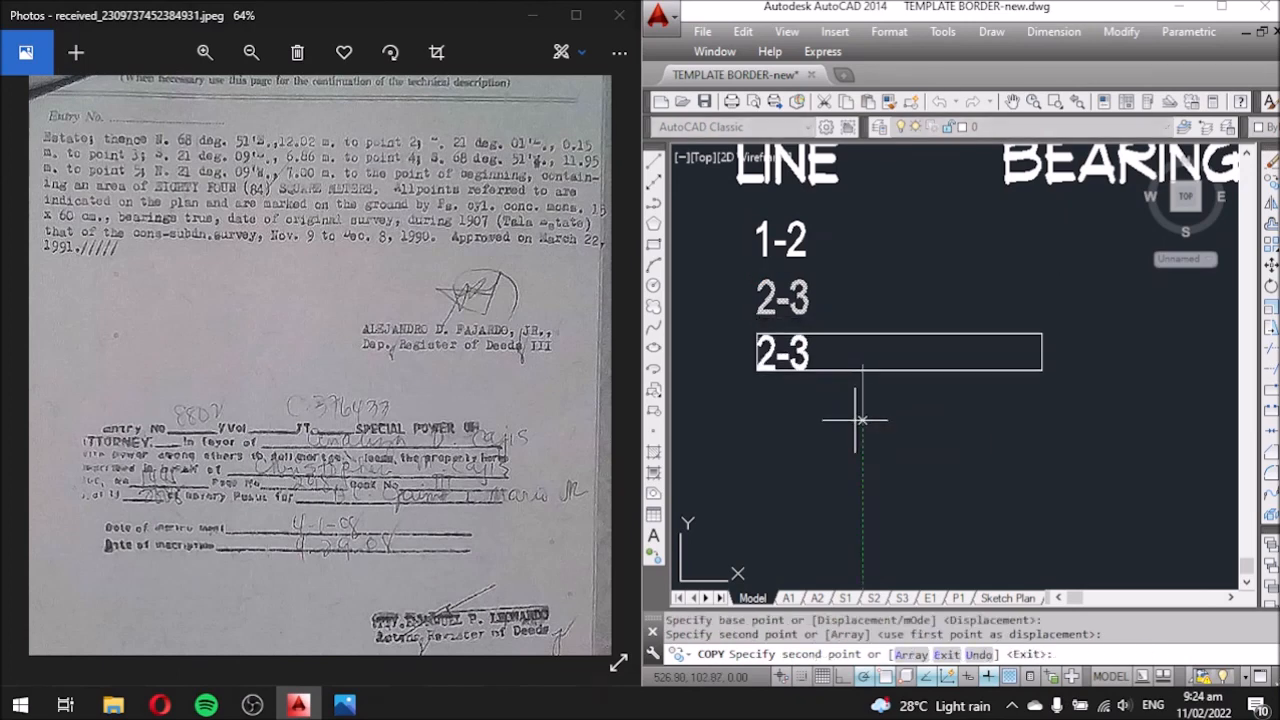
{"action": "left_click", "coordinate": [863, 477]}
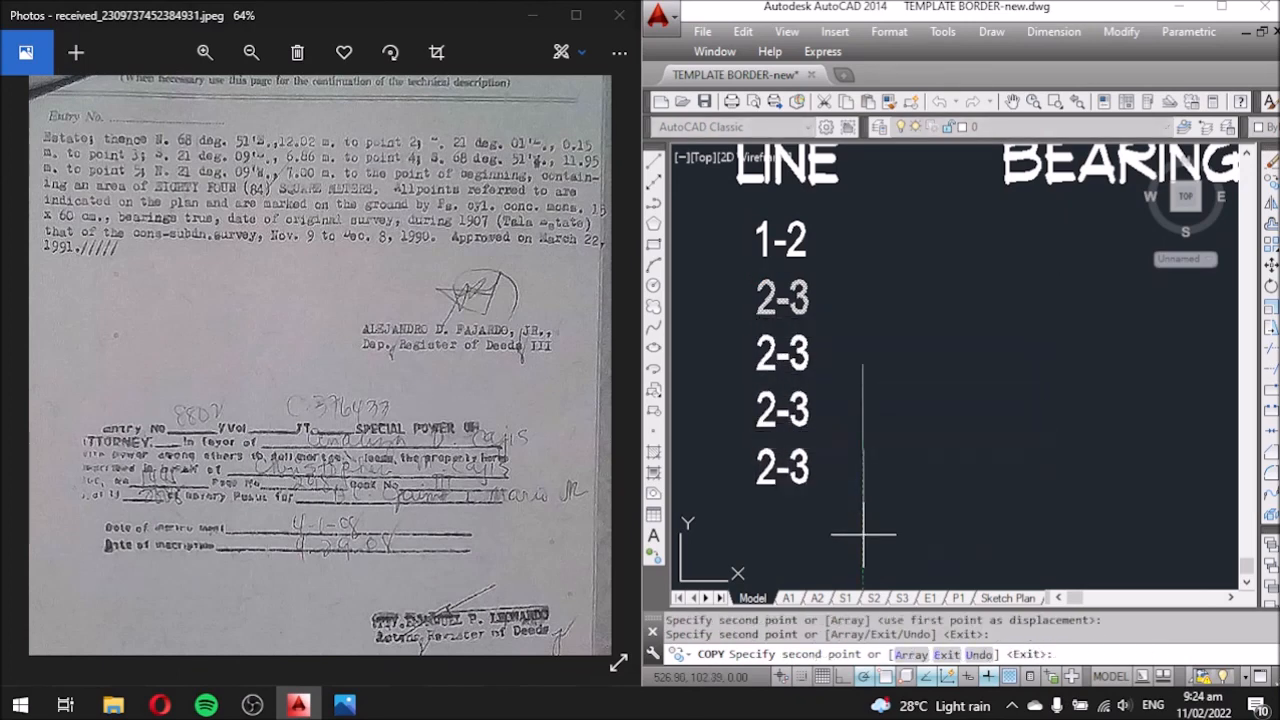
{"action": "left_click", "coordinate": [863, 532]}
{"action": "key", "text": "Escape"}
Change the third-row copy to read 3-4.
{"action": "left_click", "coordinate": [766, 365]}
{"action": "left_click", "coordinate": [758, 368]}
{"action": "left_click", "coordinate": [762, 369]}
{"action": "double_click", "coordinate": [764, 360]}
{"action": "left_click_drag", "start_coordinate": [772, 352], "coordinate": [735, 362]}
{"action": "key", "text": "Delete"}
{"action": "type", "text": "2"}
{"action": "key", "text": "BackSpace"}
{"action": "type", "text": "3"}
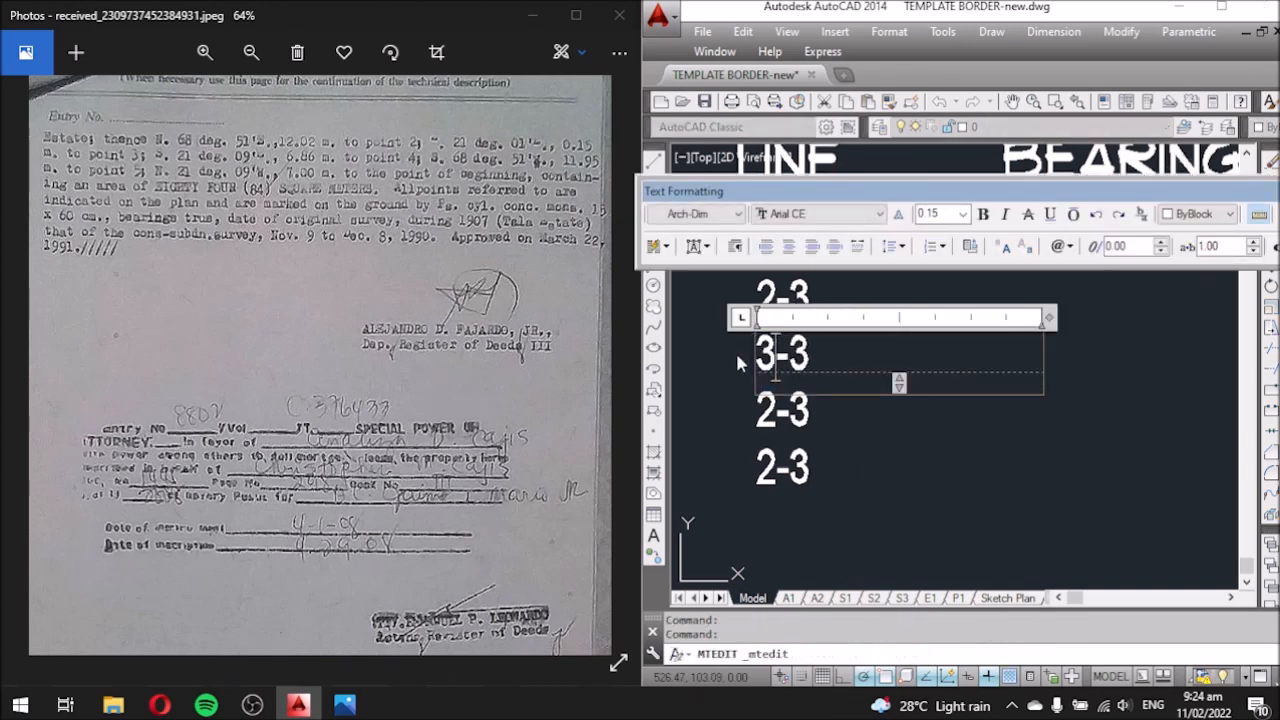
{"action": "key", "text": "BackSpace"}
{"action": "type", "text": "4"}
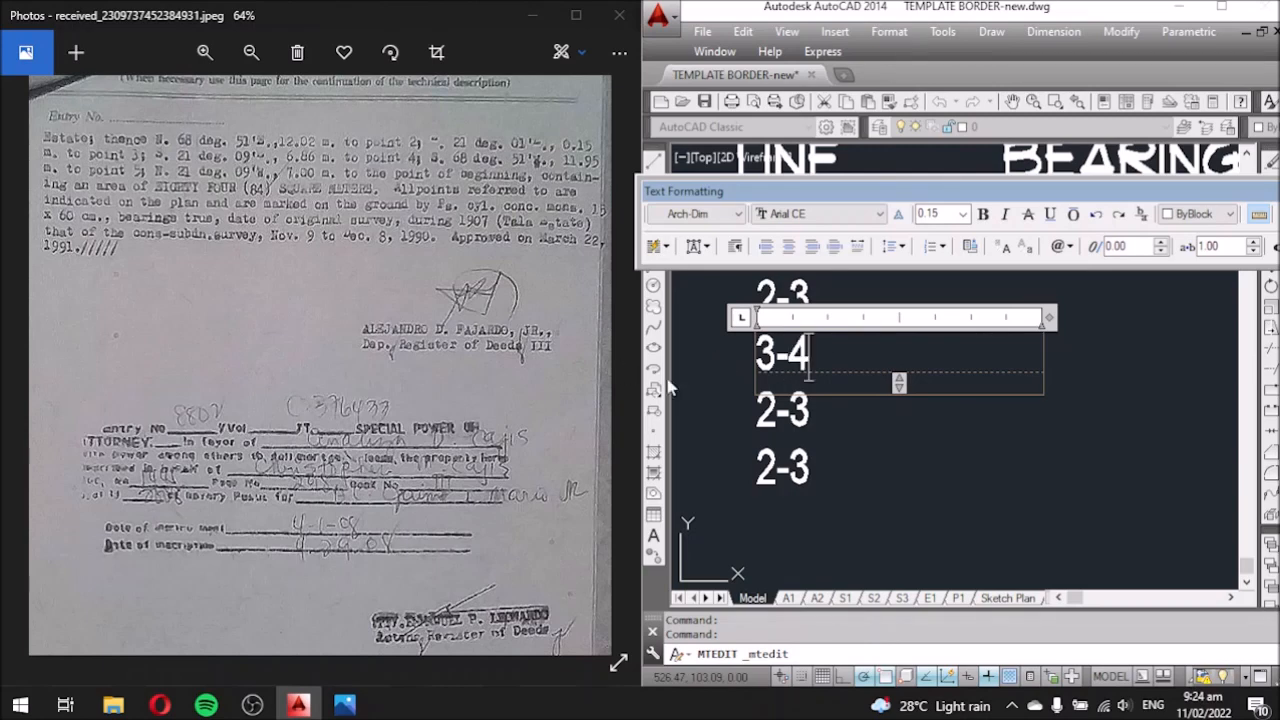
{"action": "left_click", "coordinate": [773, 408]}
Relabel the fourth and fifth rows as 4-5 and 5-1.
{"action": "left_click", "coordinate": [775, 408]}
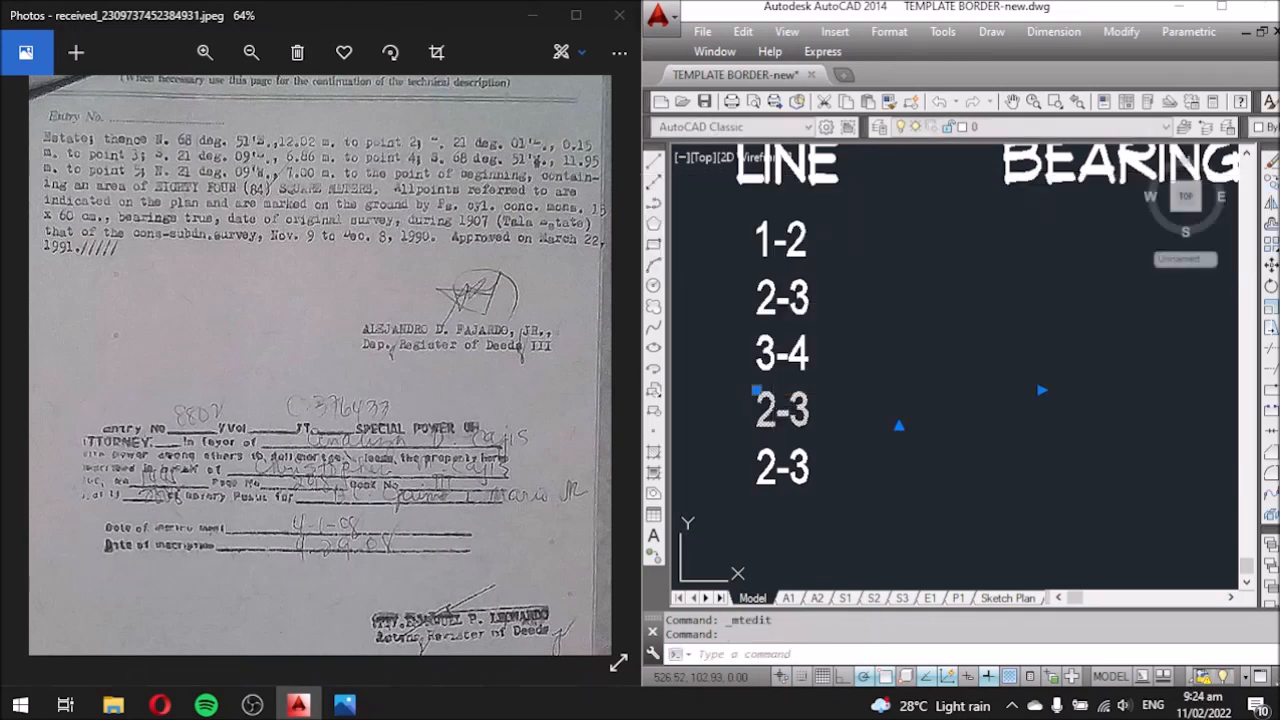
{"action": "double_click", "coordinate": [779, 410]}
{"action": "mouse_move", "coordinate": [781, 411]}
{"action": "left_mouse_down"}
{"action": "mouse_move", "coordinate": [745, 412]}
{"action": "mouse_move", "coordinate": [790, 410]}
{"action": "left_mouse_up"}
{"action": "type", "text": "4-5"}
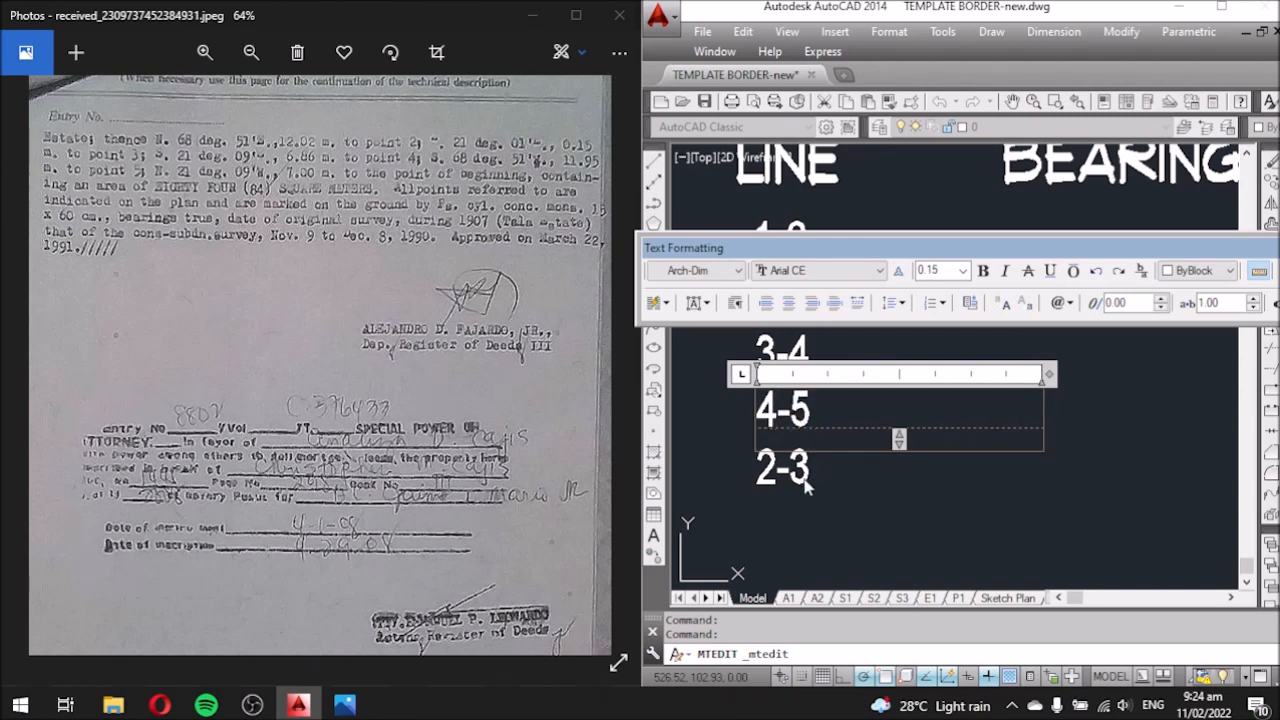
{"action": "left_click", "coordinate": [808, 487]}
{"action": "left_click", "coordinate": [762, 468]}
{"action": "left_click", "coordinate": [790, 480]}
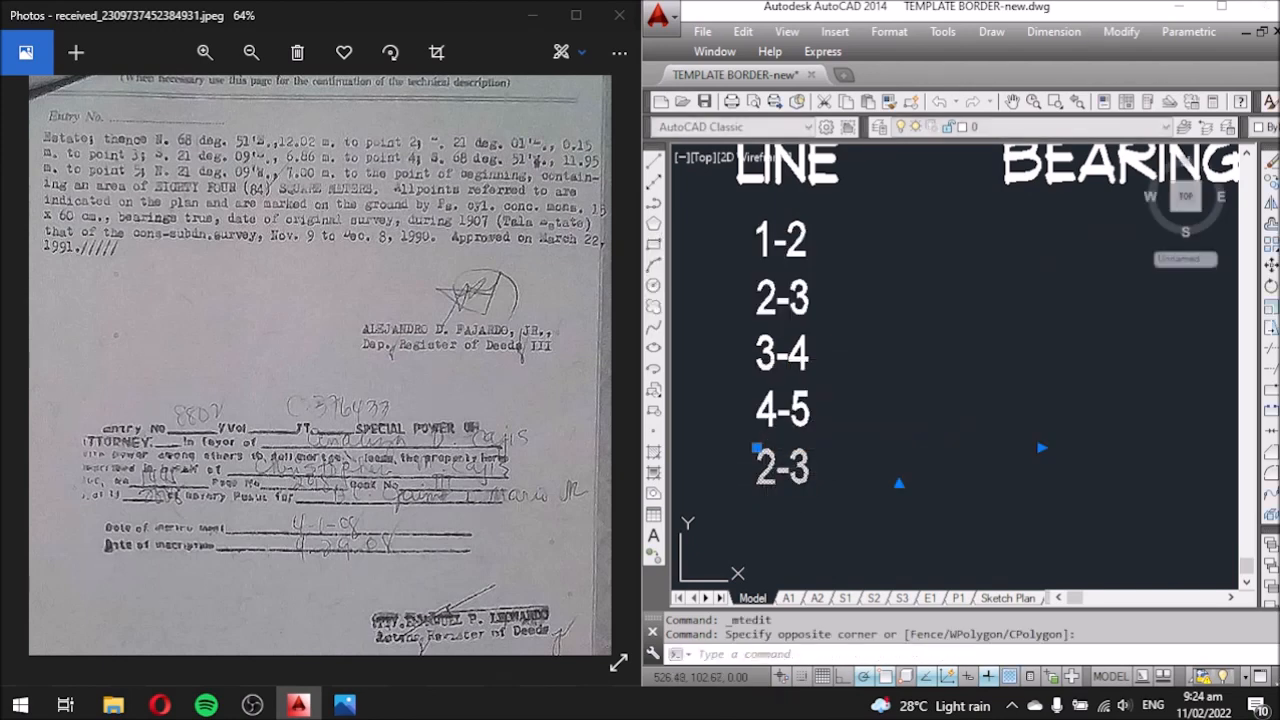
{"action": "double_click", "coordinate": [780, 467]}
{"action": "mouse_move", "coordinate": [772, 467]}
{"action": "left_mouse_down"}
{"action": "mouse_move", "coordinate": [754, 467]}
{"action": "mouse_move", "coordinate": [790, 468]}
{"action": "left_mouse_up"}
{"action": "type", "text": "5-1"}
{"action": "left_click", "coordinate": [818, 530]}
Cancel the accidental width stretches on the 1-2 to 5-1 labels and zoom out.
{"action": "left_click", "coordinate": [785, 467]}
{"action": "left_click", "coordinate": [1042, 448]}
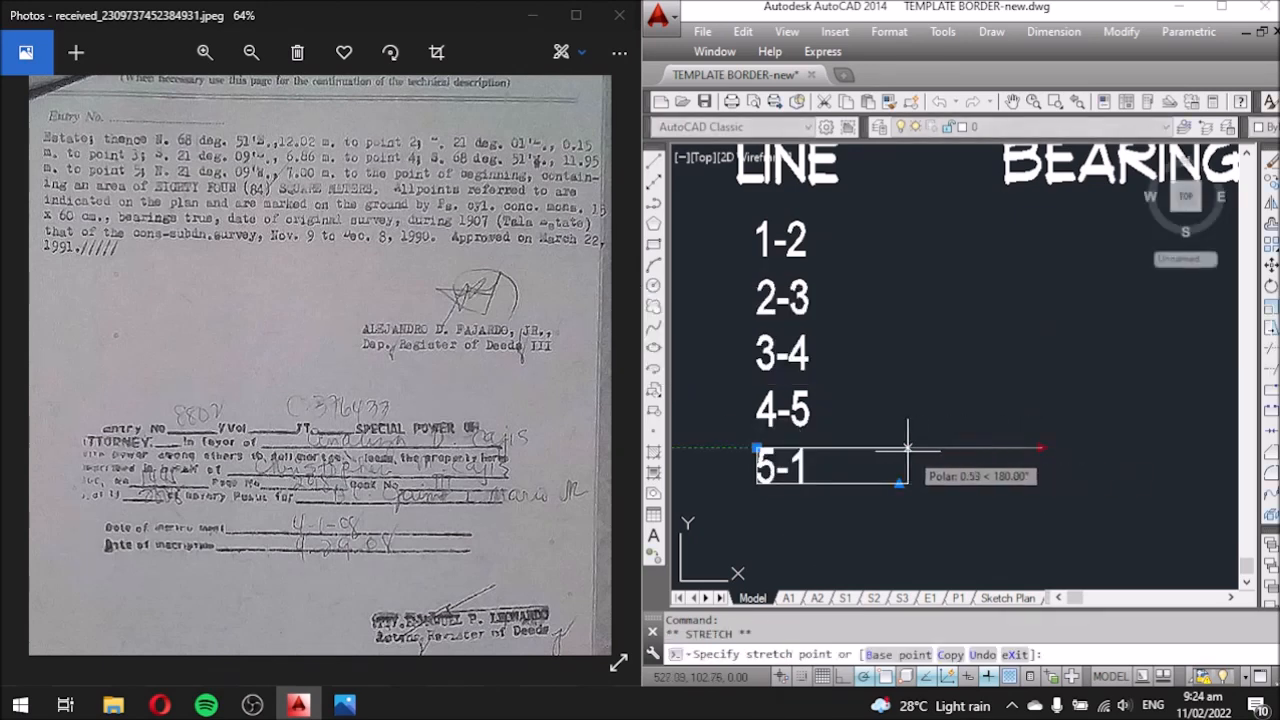
{"action": "key", "text": "Escape"}
{"action": "left_click", "coordinate": [808, 414]}
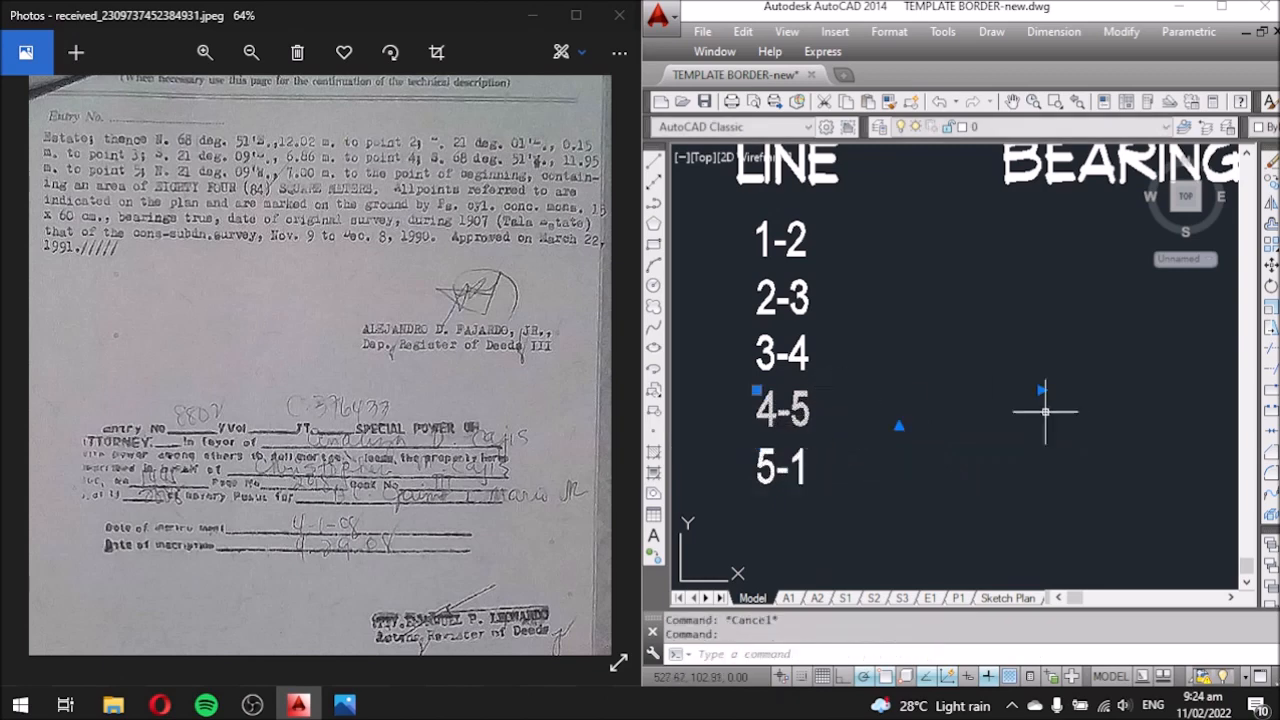
{"action": "left_click", "coordinate": [1042, 390]}
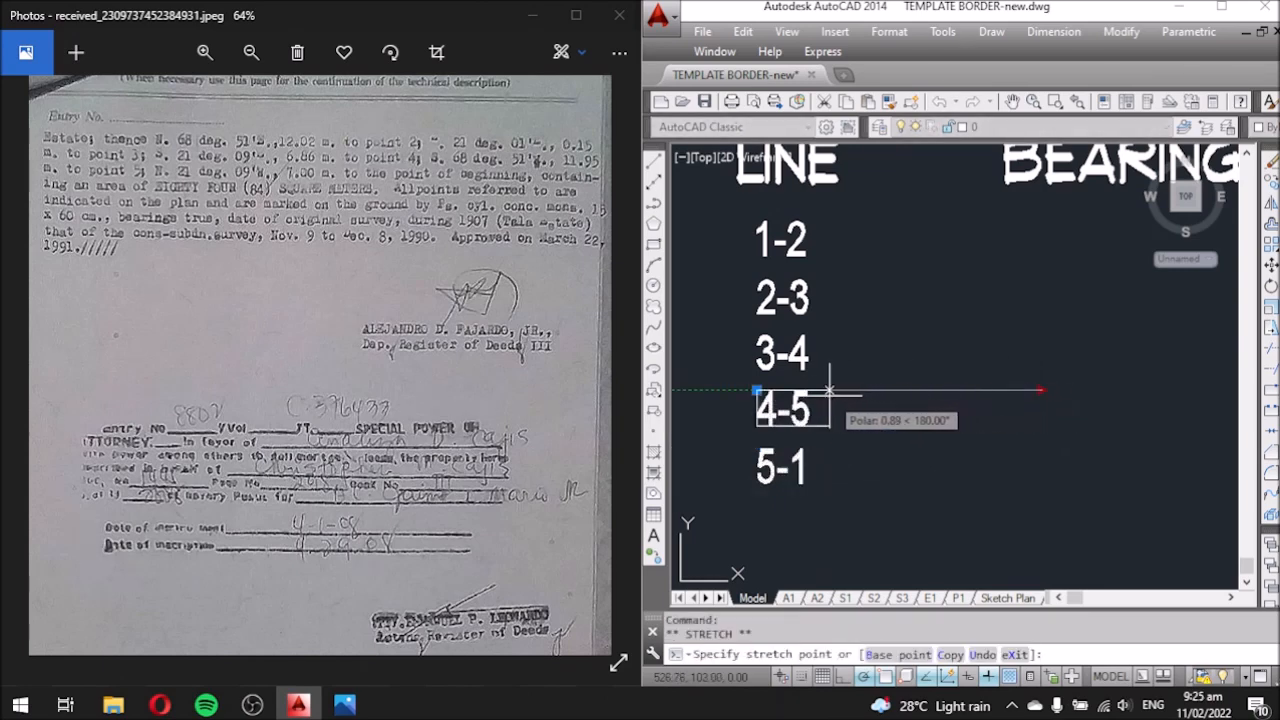
{"action": "key", "text": "Escape"}
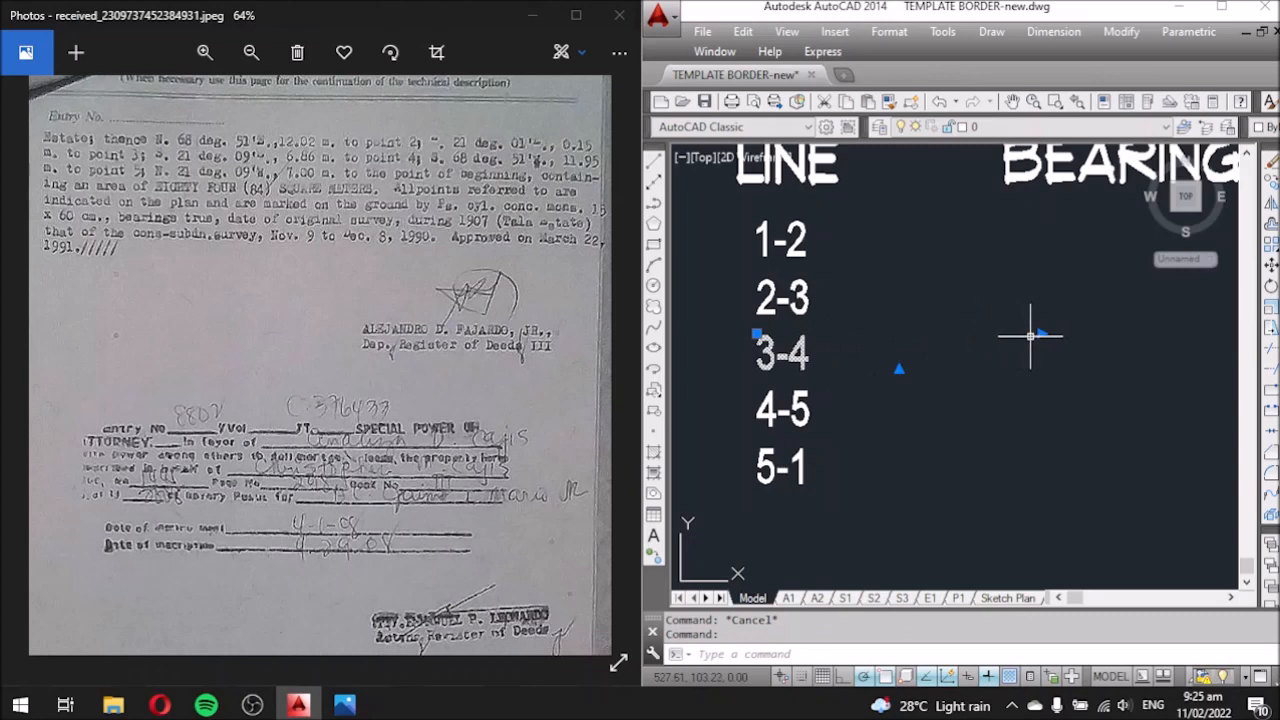
{"action": "left_click", "coordinate": [1042, 333]}
{"action": "key", "text": "Escape"}
{"action": "left_click", "coordinate": [800, 294]}
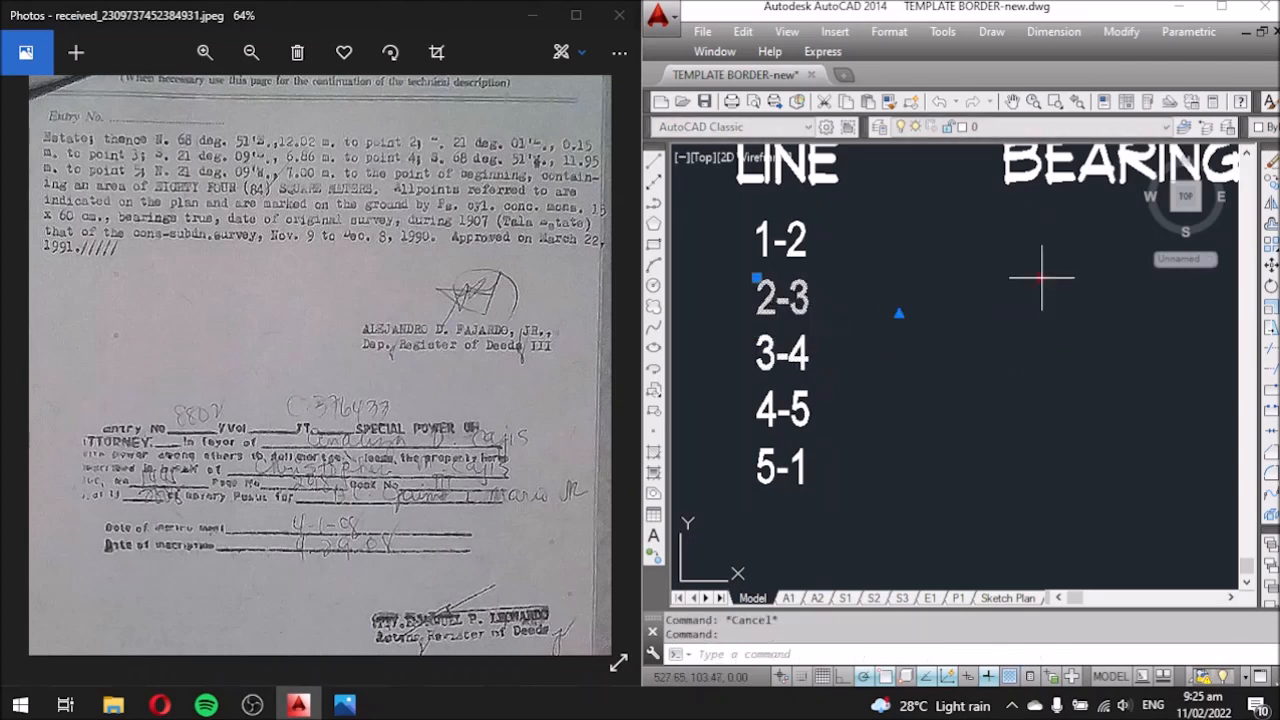
{"action": "left_click", "coordinate": [1043, 278]}
{"action": "key", "text": "Escape"}
{"action": "left_click", "coordinate": [806, 249]}
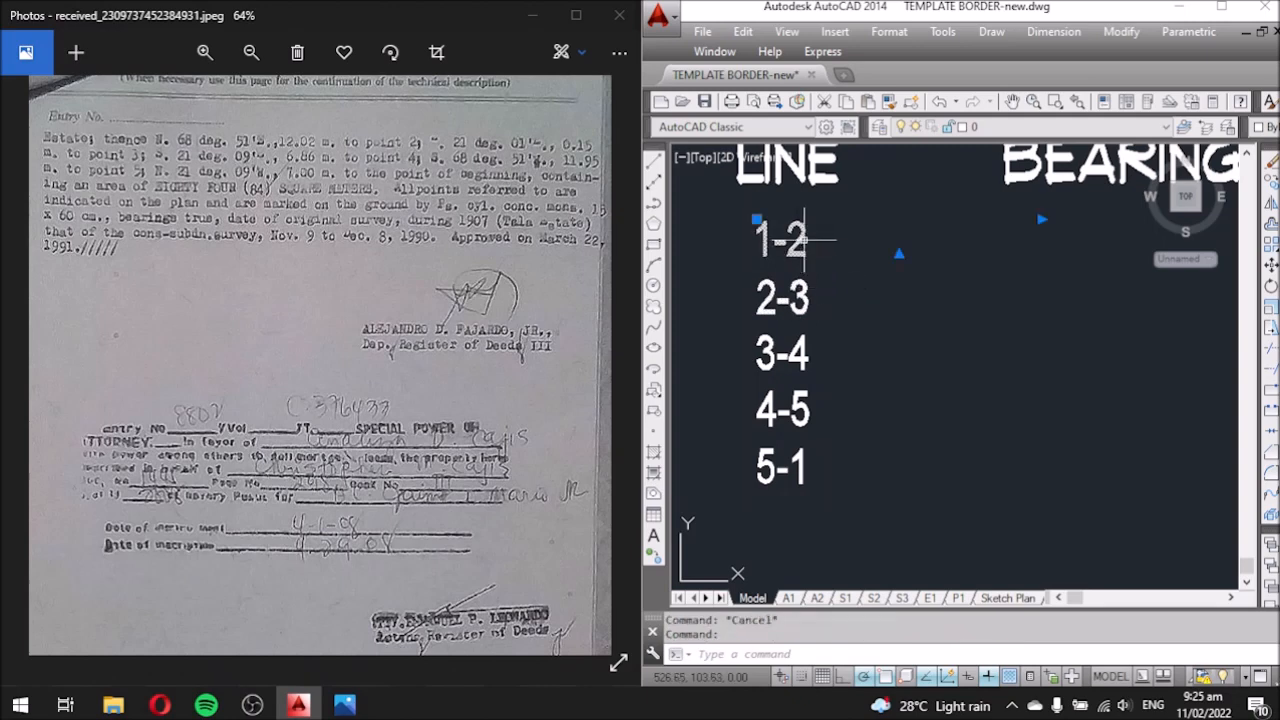
{"action": "left_click", "coordinate": [1041, 219]}
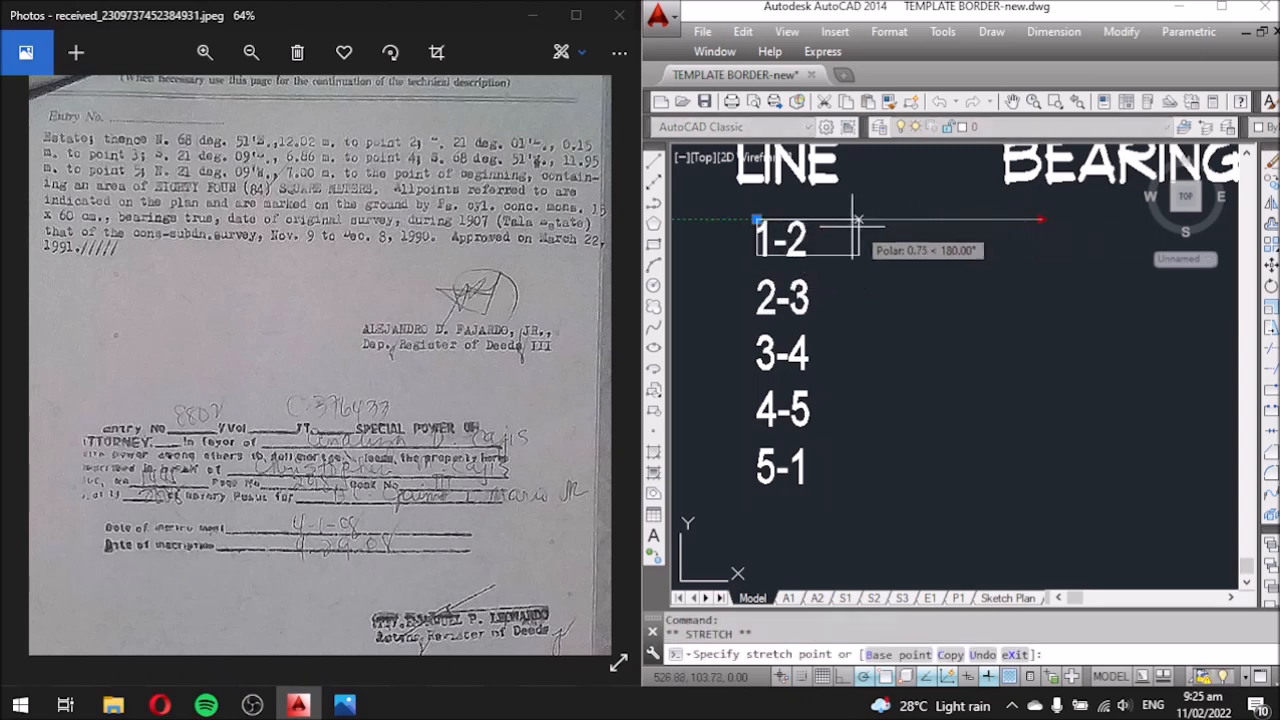
{"action": "key", "text": "Escape"}
{"action": "scroll", "coordinate": [735, 300], "scroll_direction": "down", "scroll_amount": 2}
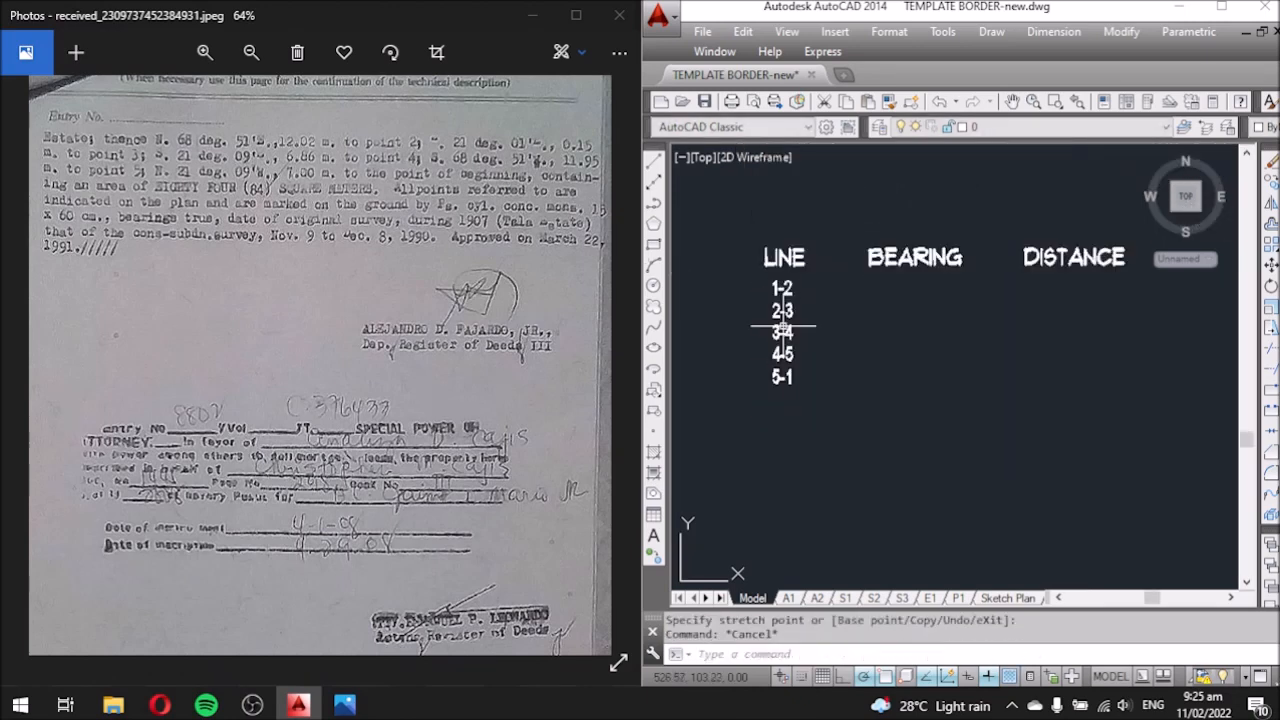
Copy the 1-2 label under the BEARING heading.
{"action": "left_click", "coordinate": [757, 291]}
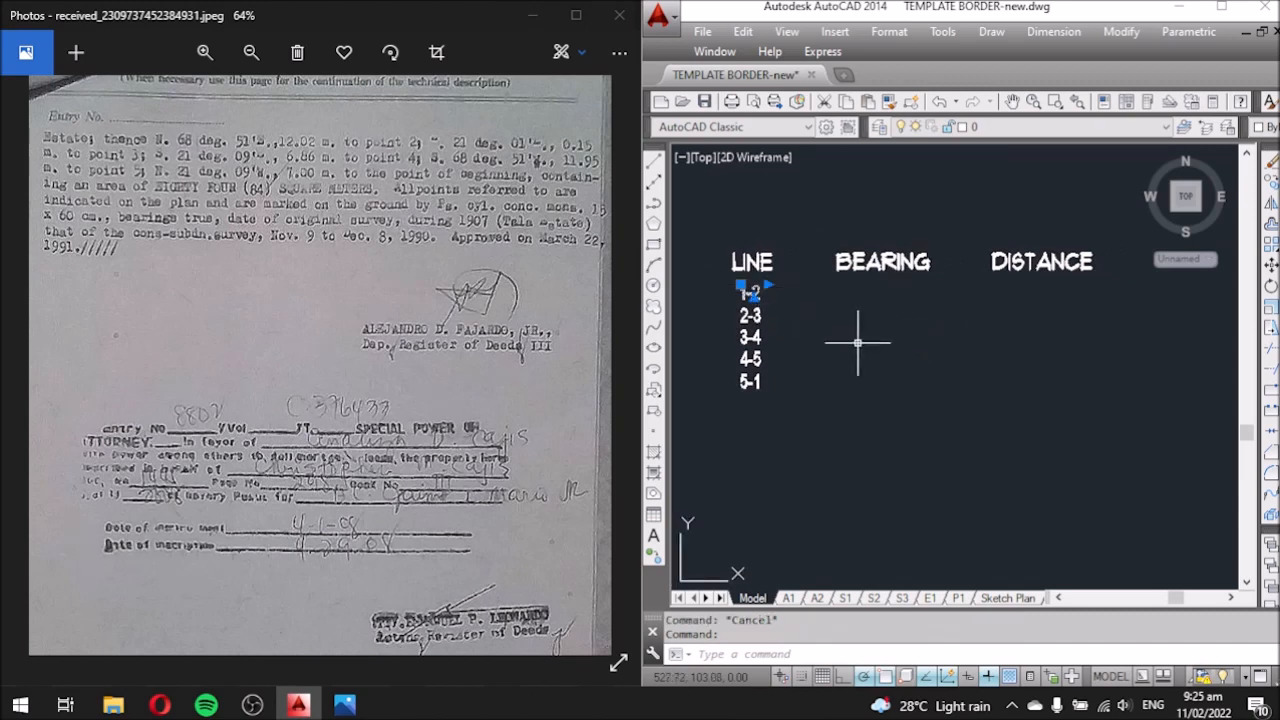
{"action": "type", "text": "co"}
{"action": "key", "text": "Return"}
{"action": "left_click", "coordinate": [888, 371]}
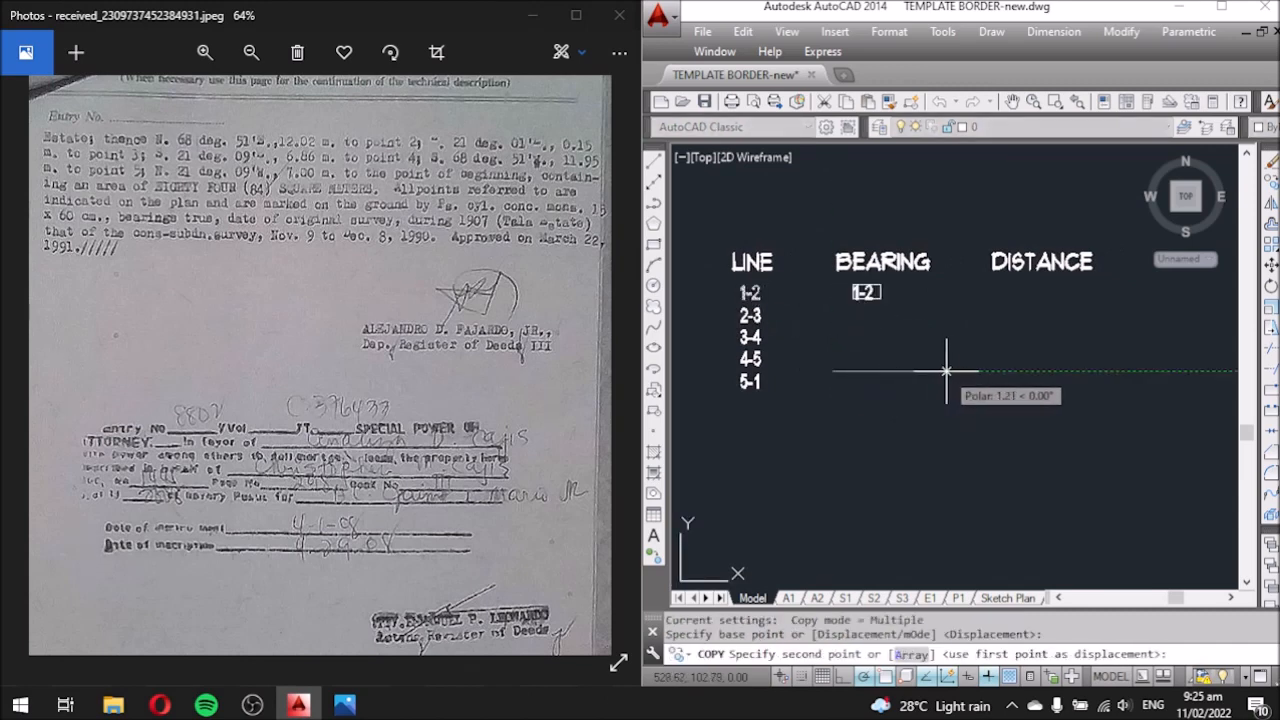
{"action": "left_click", "coordinate": [932, 375]}
{"action": "key", "text": "Escape"}
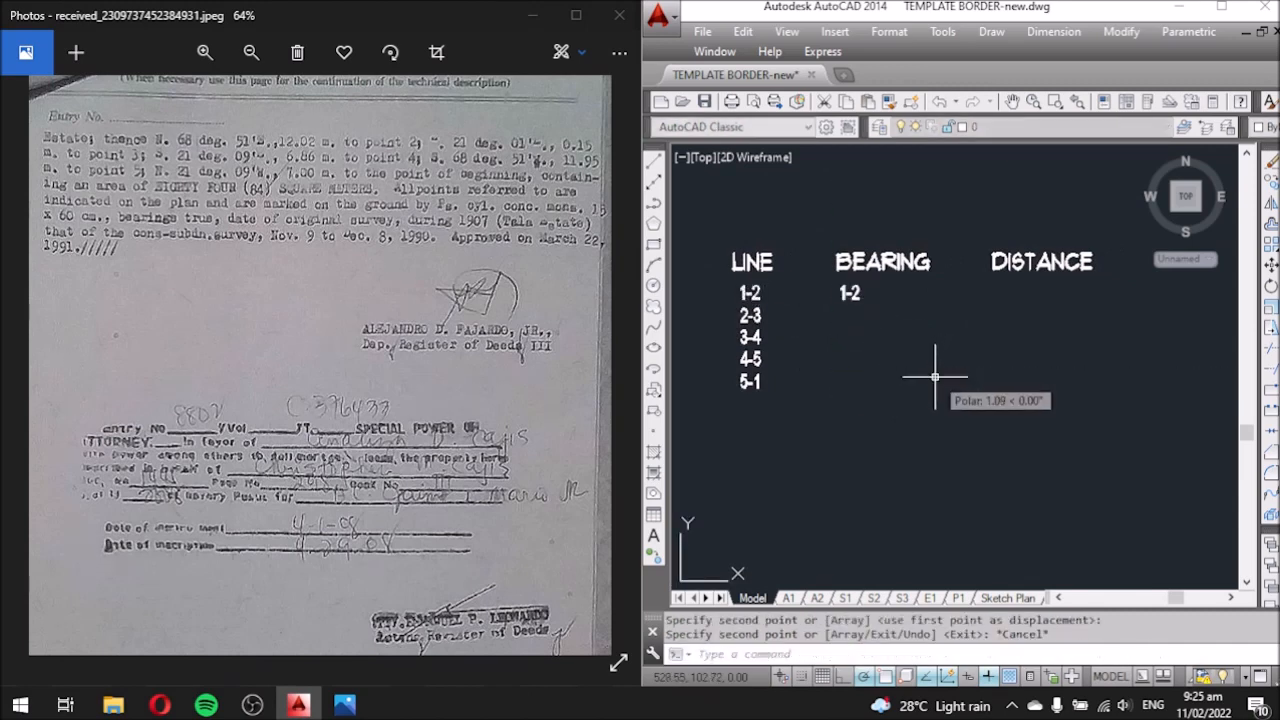
{"action": "left_click", "coordinate": [851, 290]}
{"action": "left_click", "coordinate": [841, 287]}
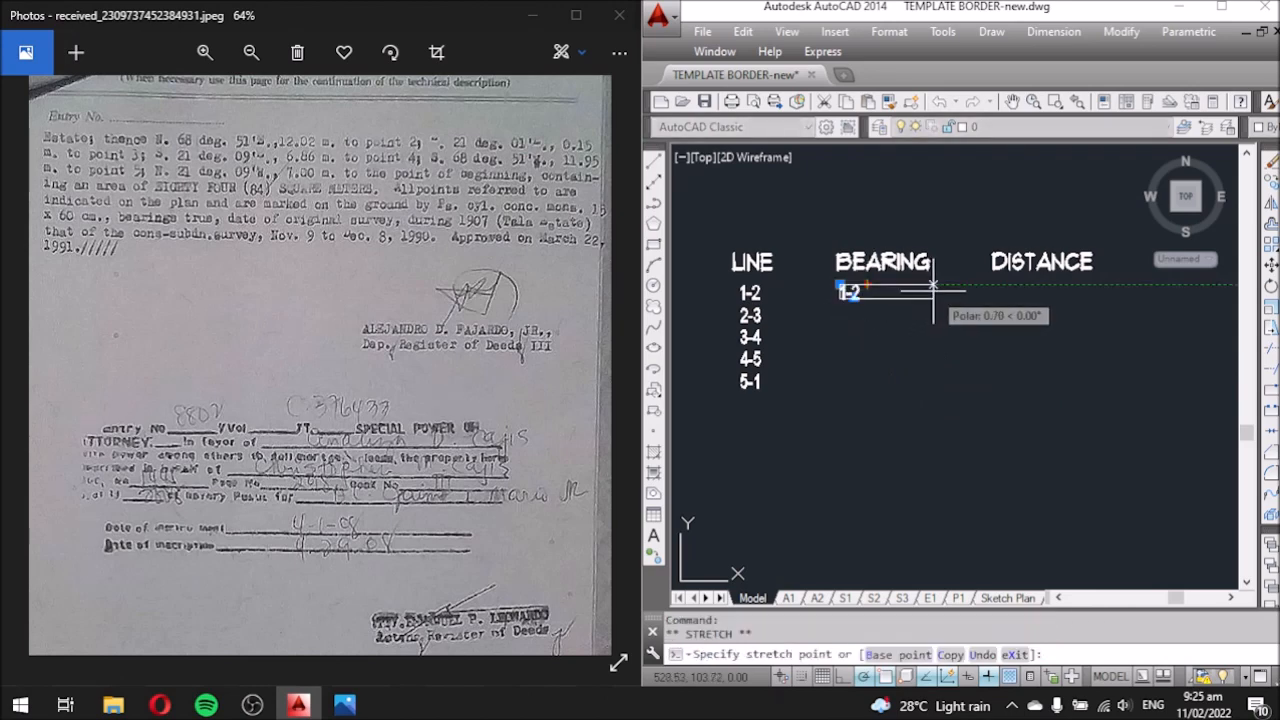
{"action": "key", "text": "Escape"}
{"action": "scroll", "coordinate": [863, 298], "scroll_direction": "up", "scroll_amount": 4}
Edit the copied text to read N 68°51' E, using the degree symbol.
{"action": "double_click", "coordinate": [845, 303]}
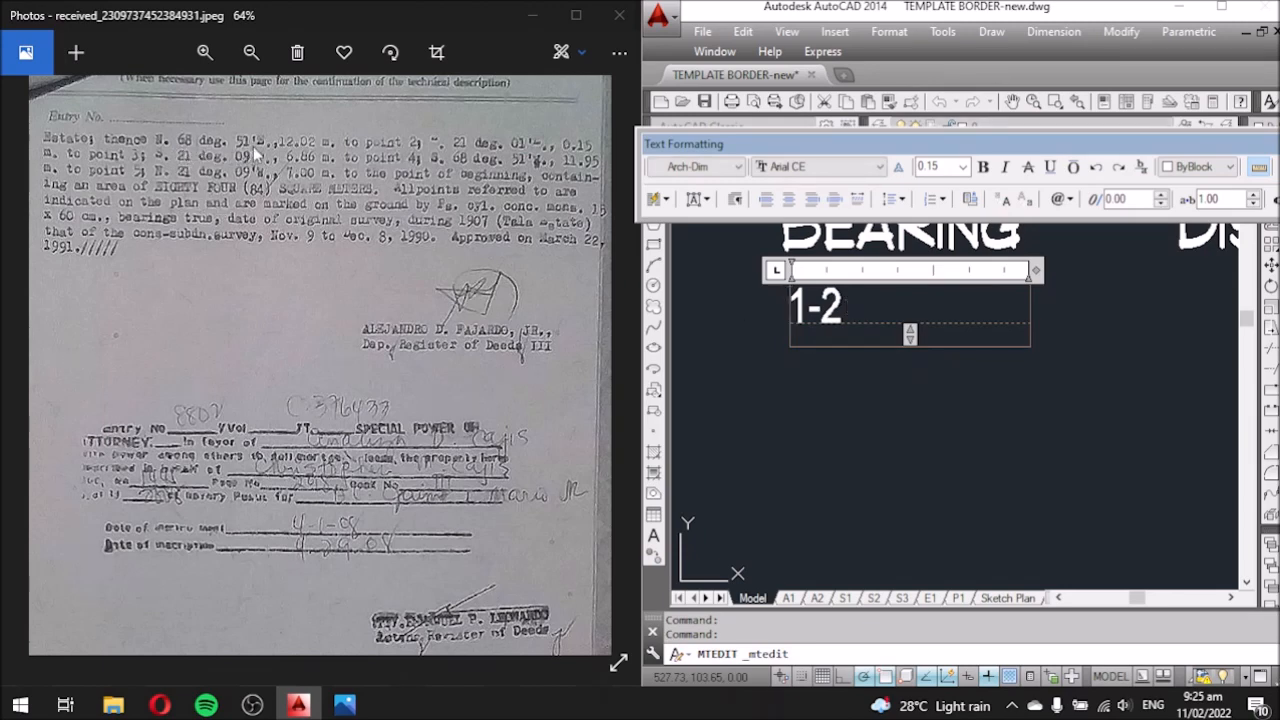
{"action": "left_click_drag", "start_coordinate": [851, 301], "coordinate": [766, 299]}
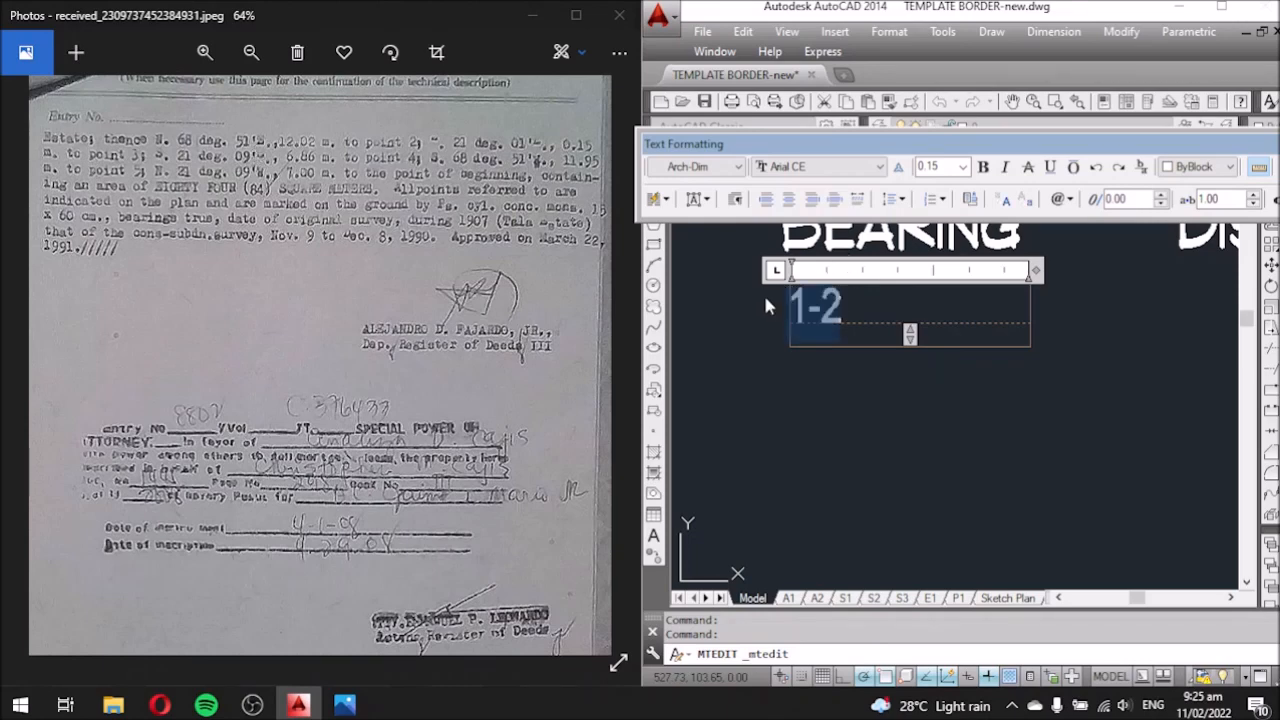
{"action": "type", "text": "N 68"}
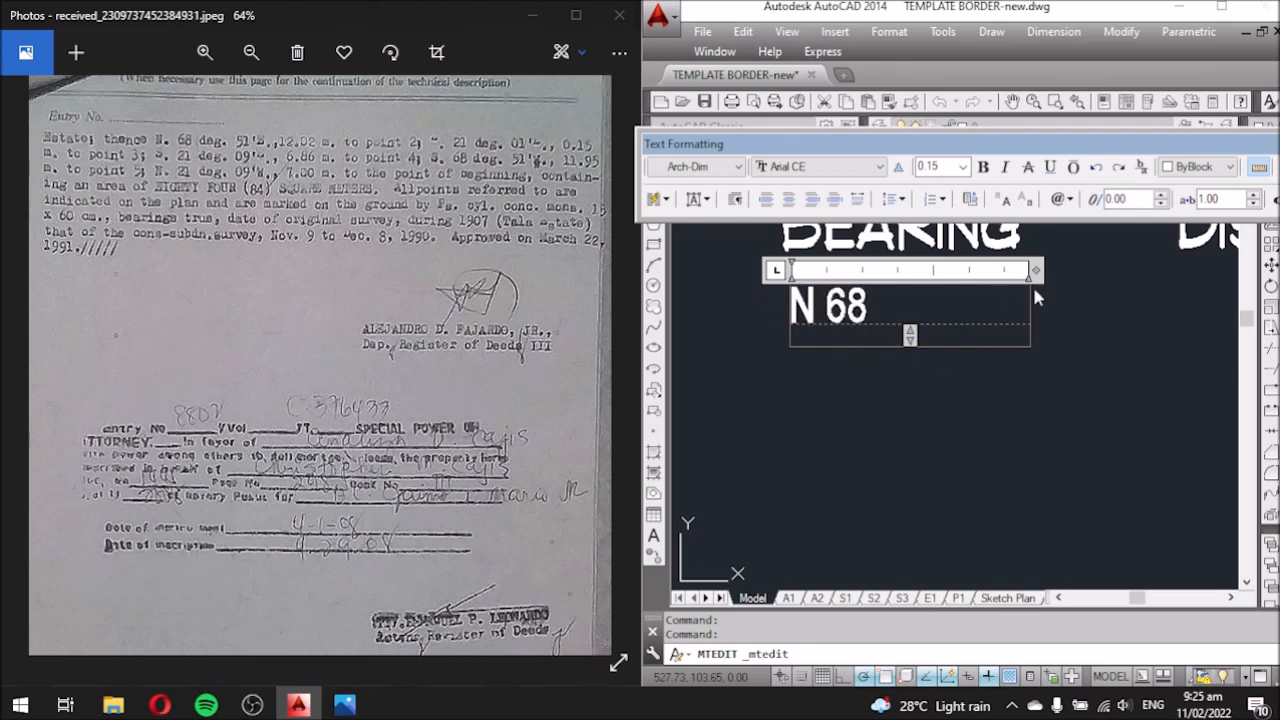
{"action": "left_click", "coordinate": [1060, 199]}
{"action": "left_click", "coordinate": [1068, 217]}
{"action": "type", "text": "51"}
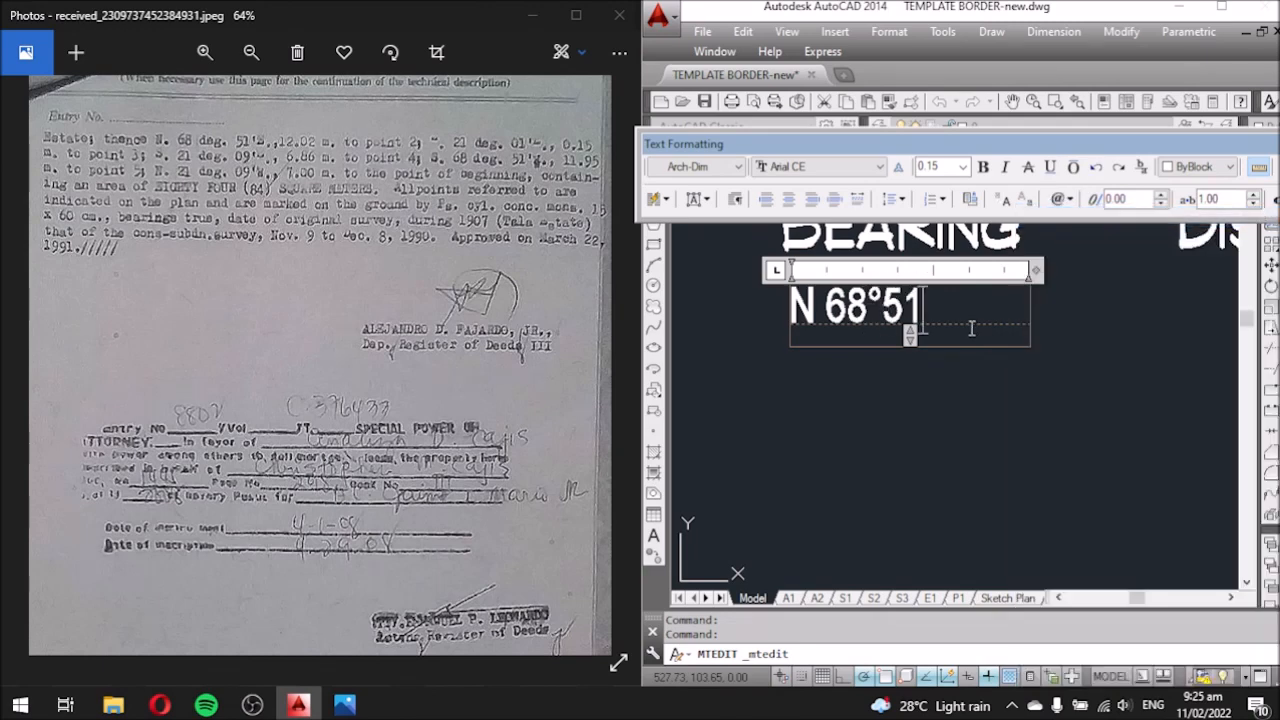
{"action": "type", "text": "' E"}
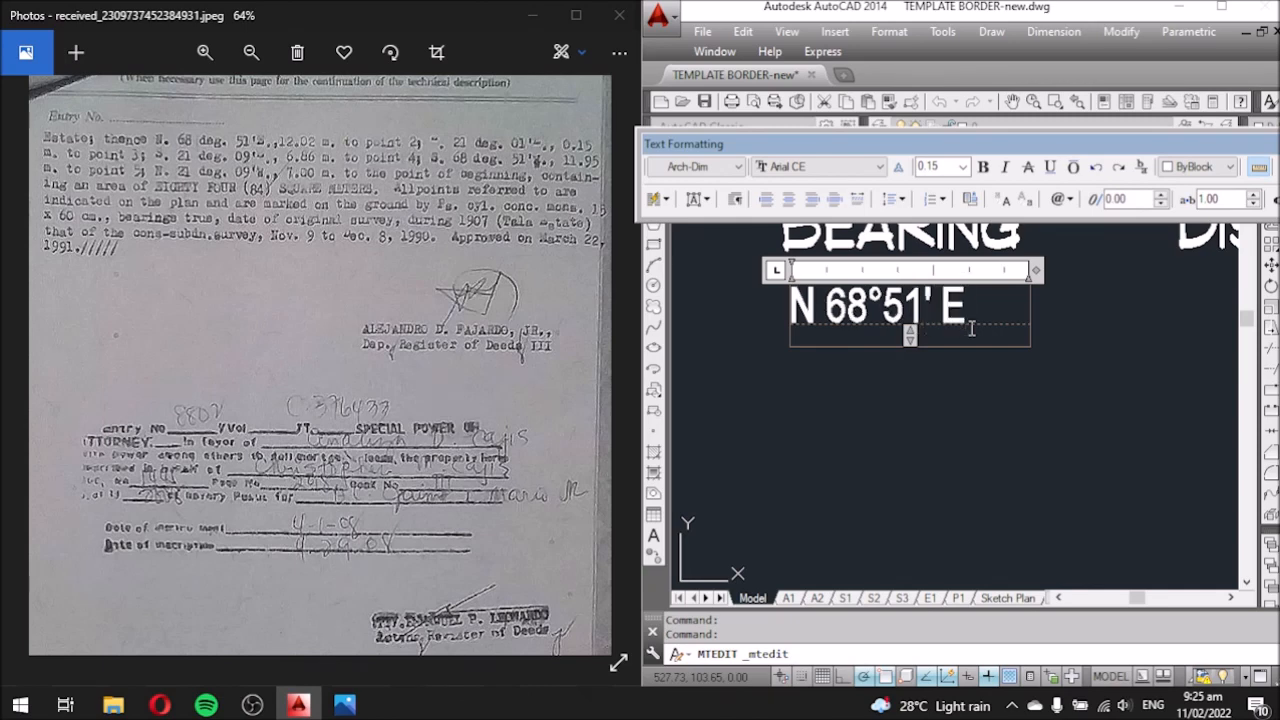
{"action": "left_click", "coordinate": [966, 437]}
{"action": "scroll", "coordinate": [860, 245], "scroll_direction": "down", "scroll_amount": 2}
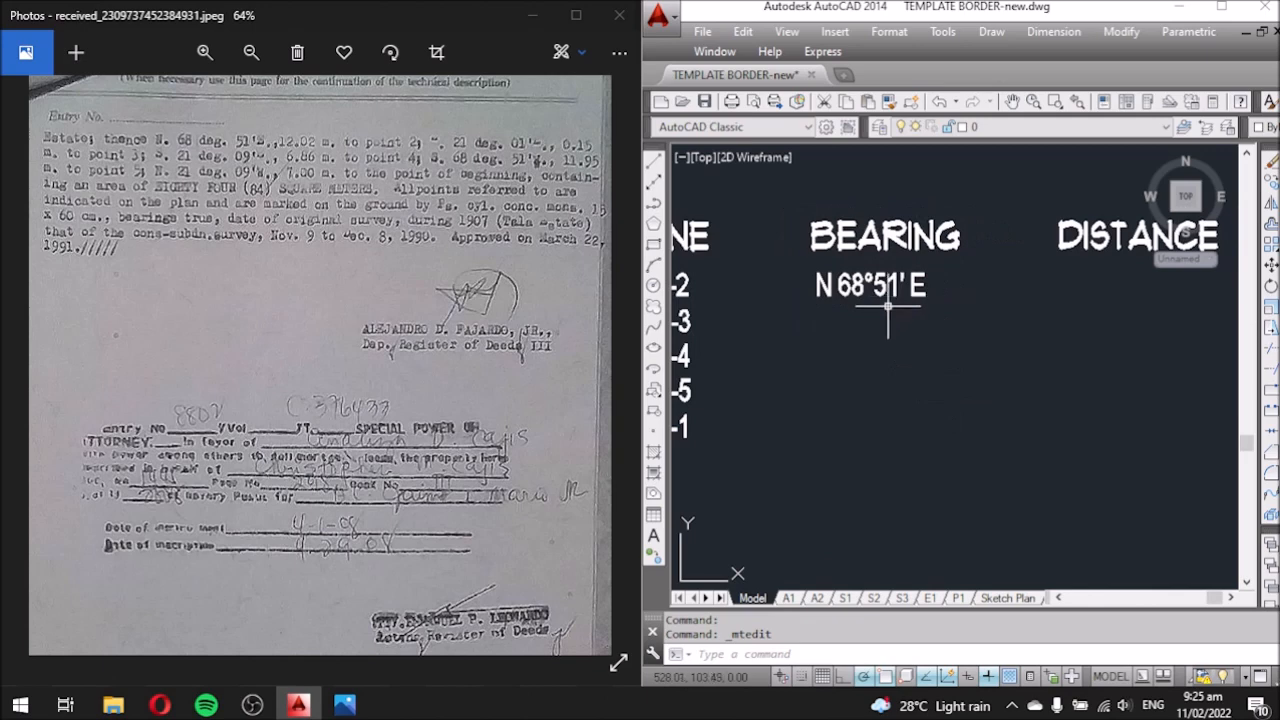
Move the N 68°51' E bearing into line with the 1-2 row.
{"action": "left_click", "coordinate": [881, 285]}
{"action": "type", "text": "m"}
{"action": "key", "text": "Return"}
{"action": "left_click", "coordinate": [909, 337]}
{"action": "left_click", "coordinate": [909, 286]}
Copy the bearing under DISTANCE and change the copy to 12.02 M.
{"action": "type", "text": "co"}
{"action": "key", "text": "Return"}
{"action": "left_click", "coordinate": [885, 437]}
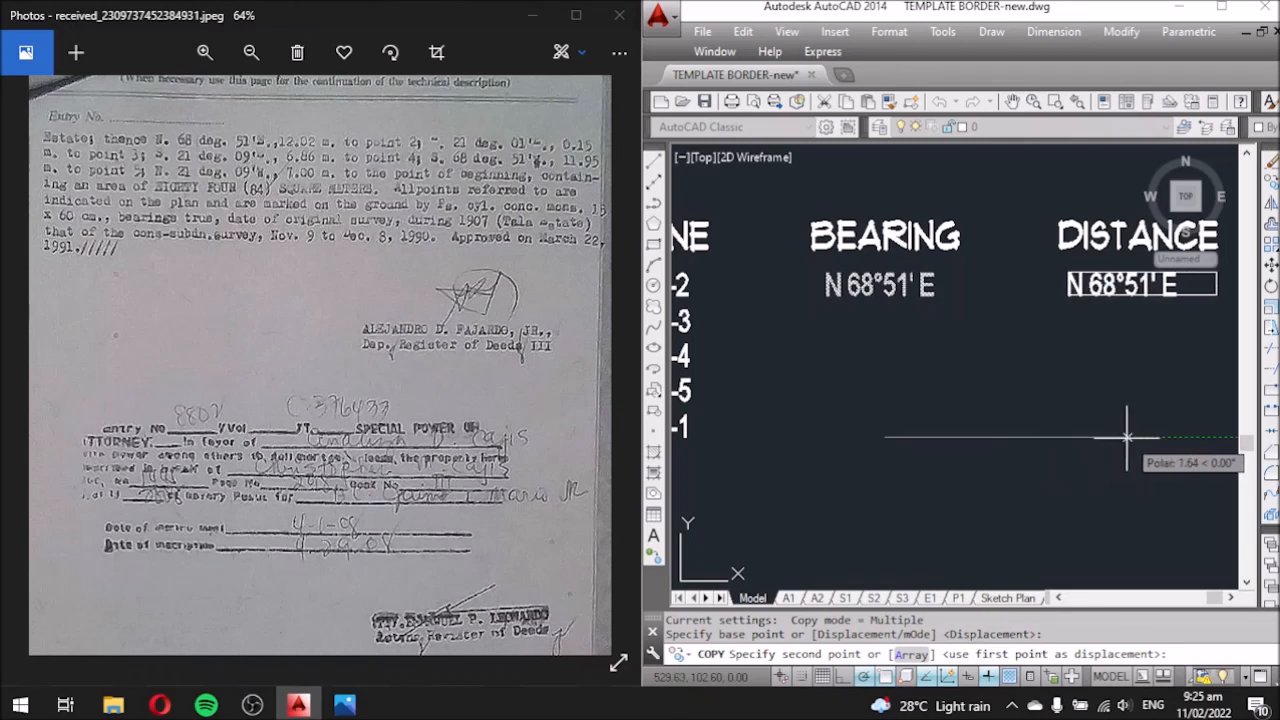
{"action": "left_click", "coordinate": [1130, 437]}
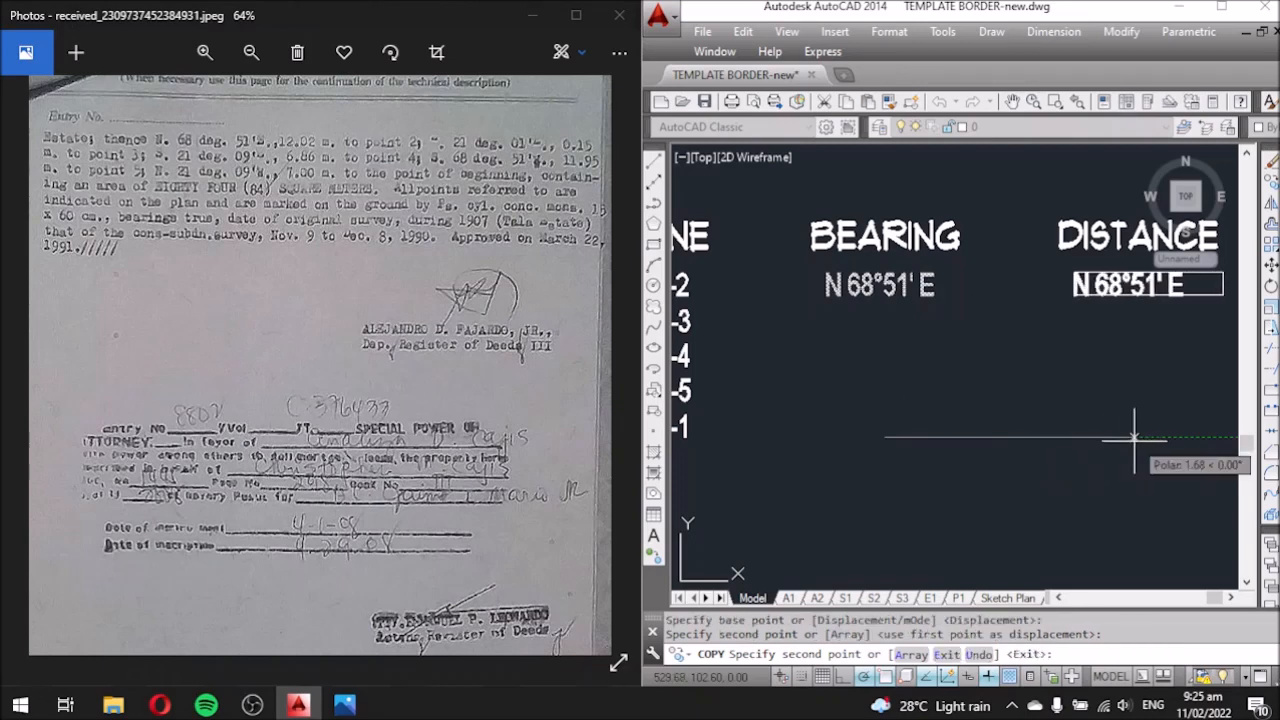
{"action": "key", "text": "Escape"}
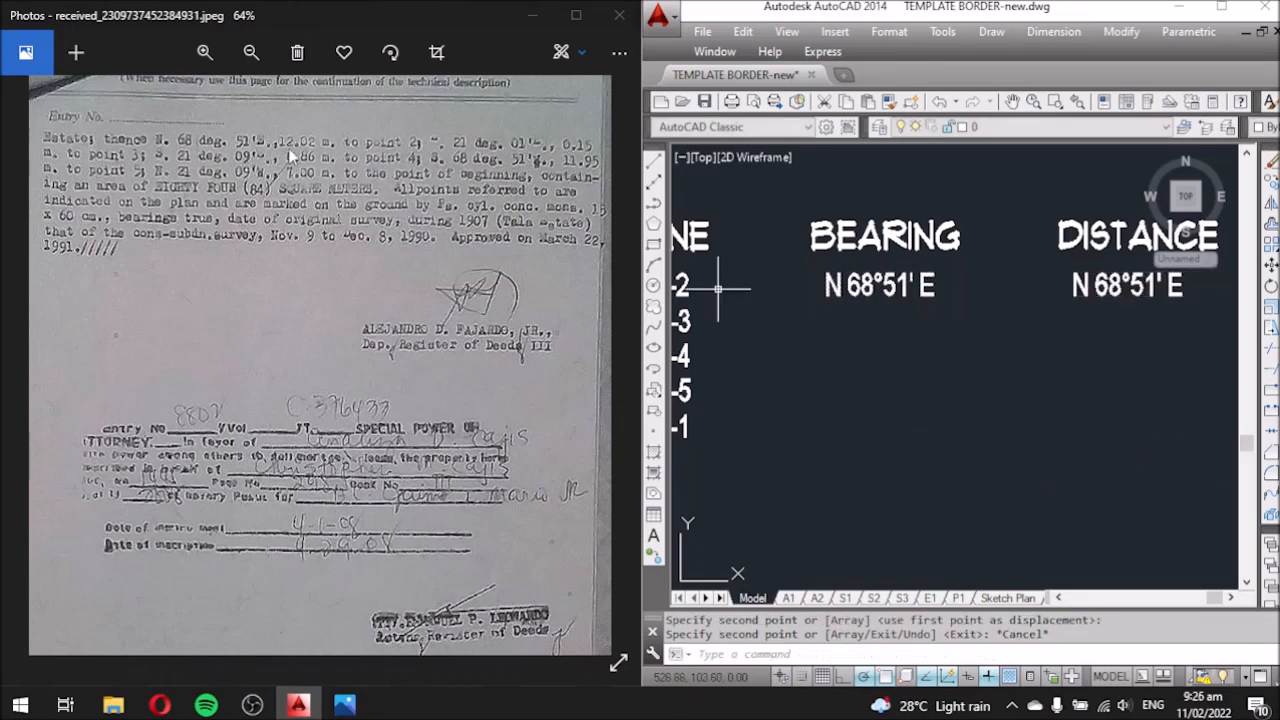
{"action": "double_click", "coordinate": [1074, 282]}
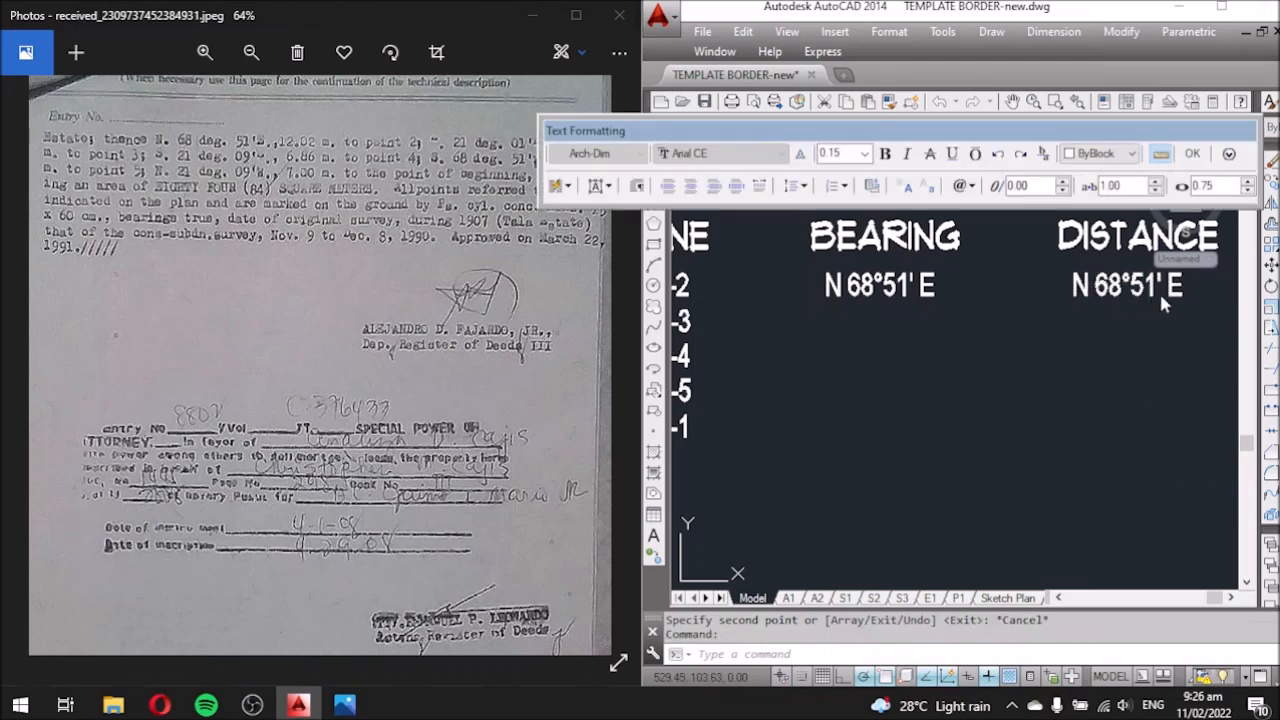
{"action": "left_click_drag", "start_coordinate": [1188, 290], "coordinate": [1058, 292]}
{"action": "type", "text": "12."}
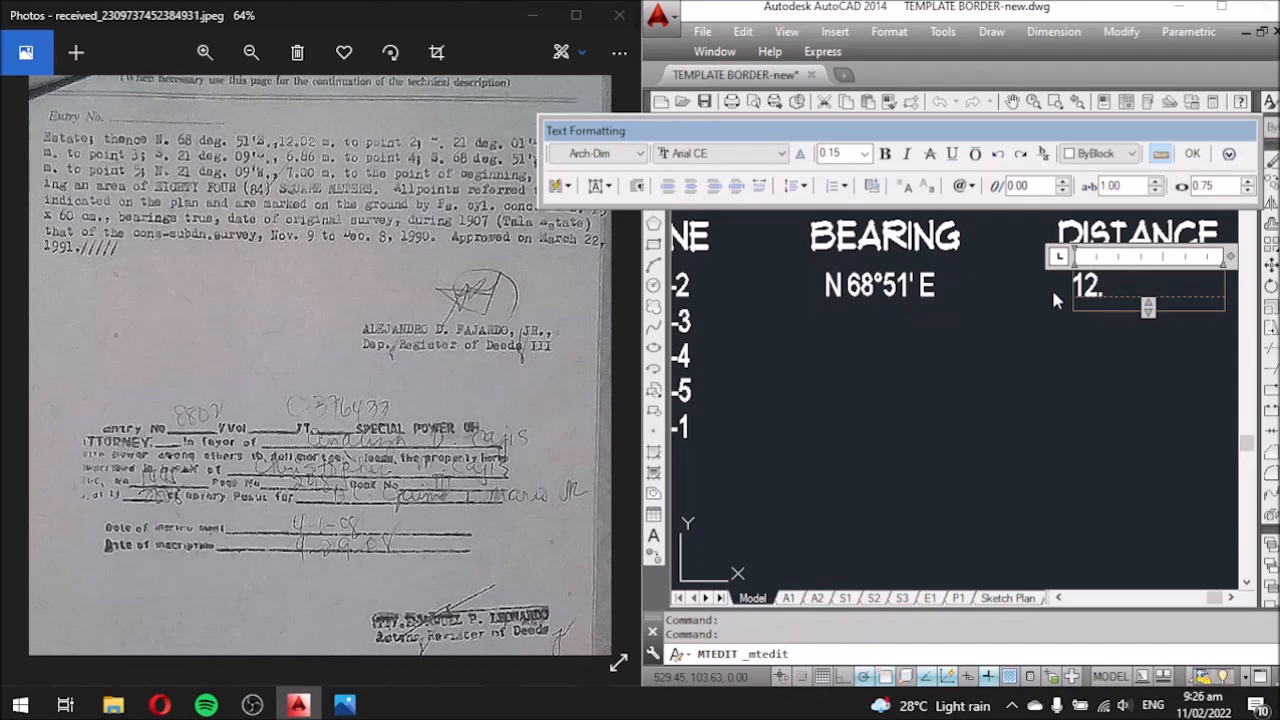
{"action": "type", "text": "02 MTS"}
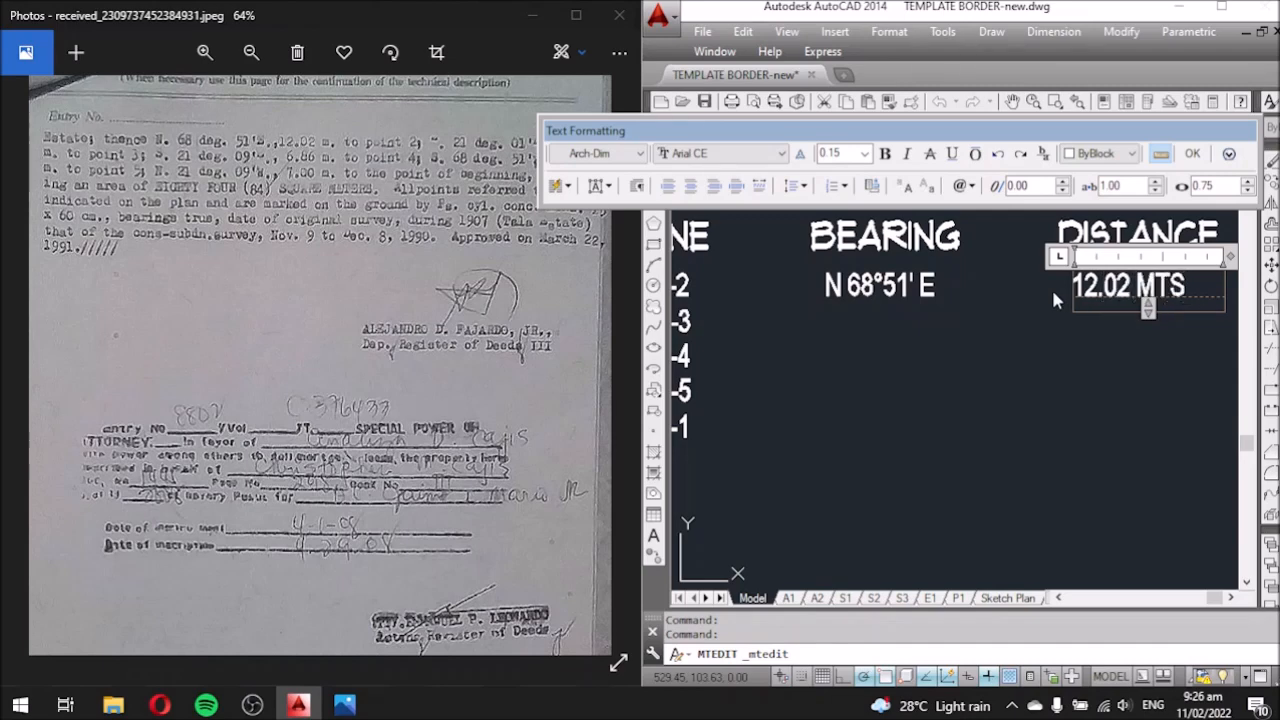
{"action": "key", "text": "BackSpace"}
{"action": "key", "text": "BackSpace"}
{"action": "left_click", "coordinate": [1113, 355]}
{"action": "scroll", "coordinate": [976, 300], "scroll_direction": "down", "scroll_amount": 3}
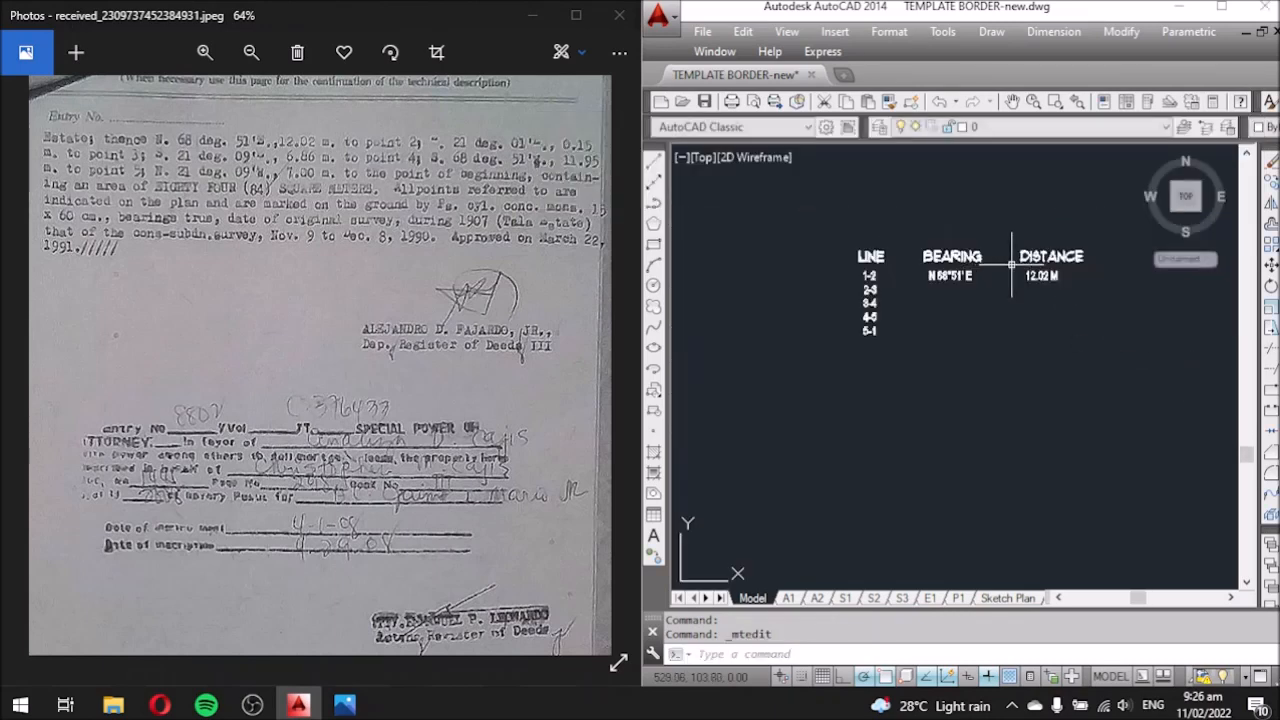
{"action": "scroll", "coordinate": [976, 300], "scroll_direction": "up", "scroll_amount": 3}
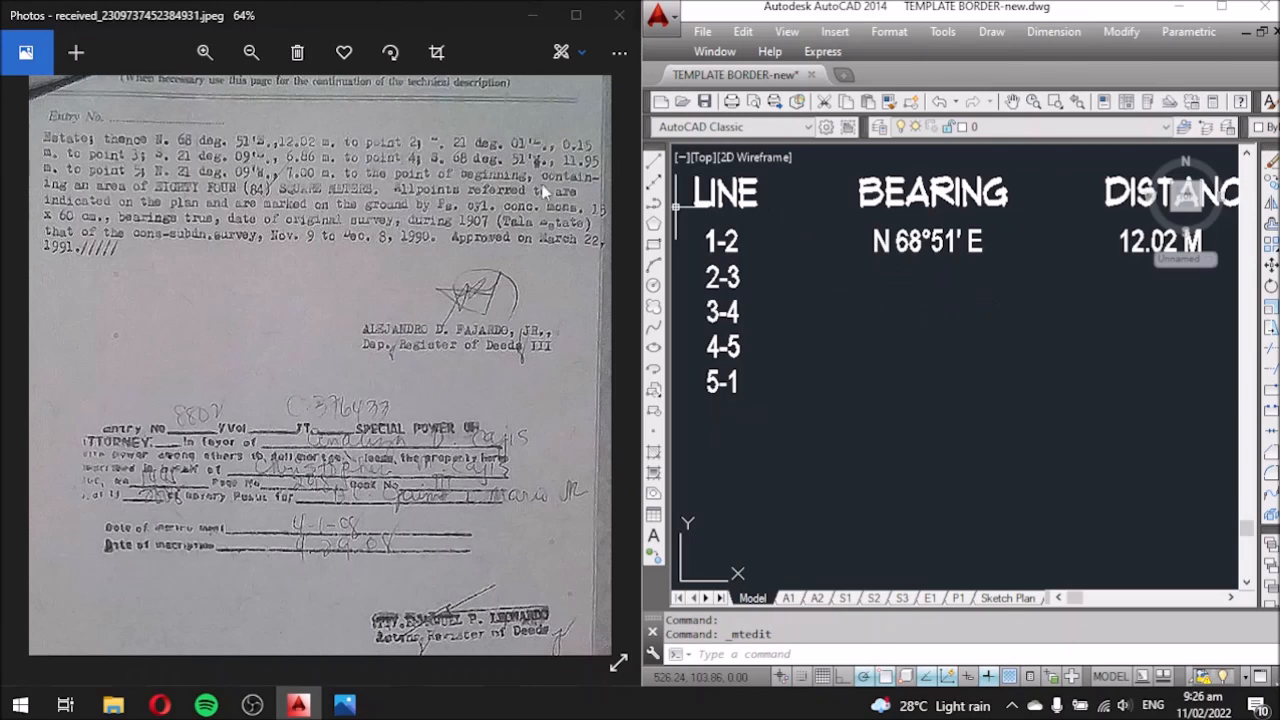
Copy the N 68°51' E bearing down to the 2-3 row.
{"action": "left_click", "coordinate": [910, 245]}
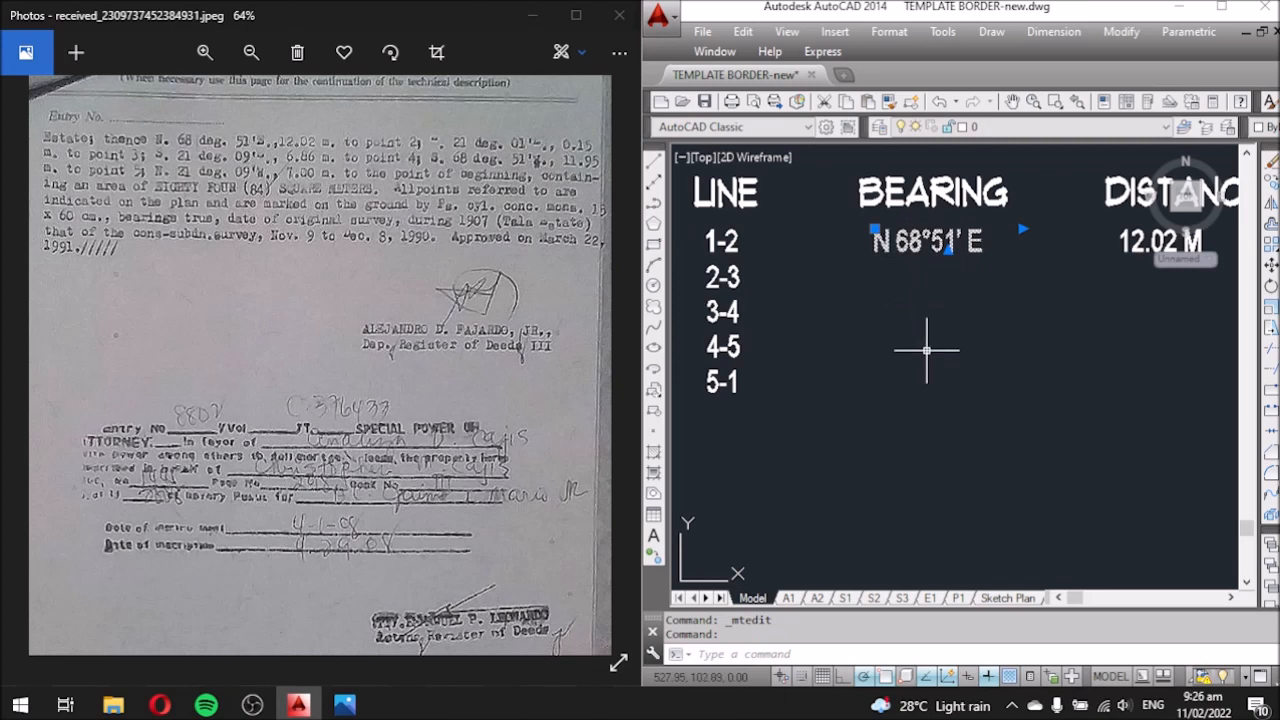
{"action": "type", "text": "CO"}
{"action": "key", "text": "Return"}
{"action": "left_click", "coordinate": [943, 360]}
{"action": "left_click", "coordinate": [963, 363]}
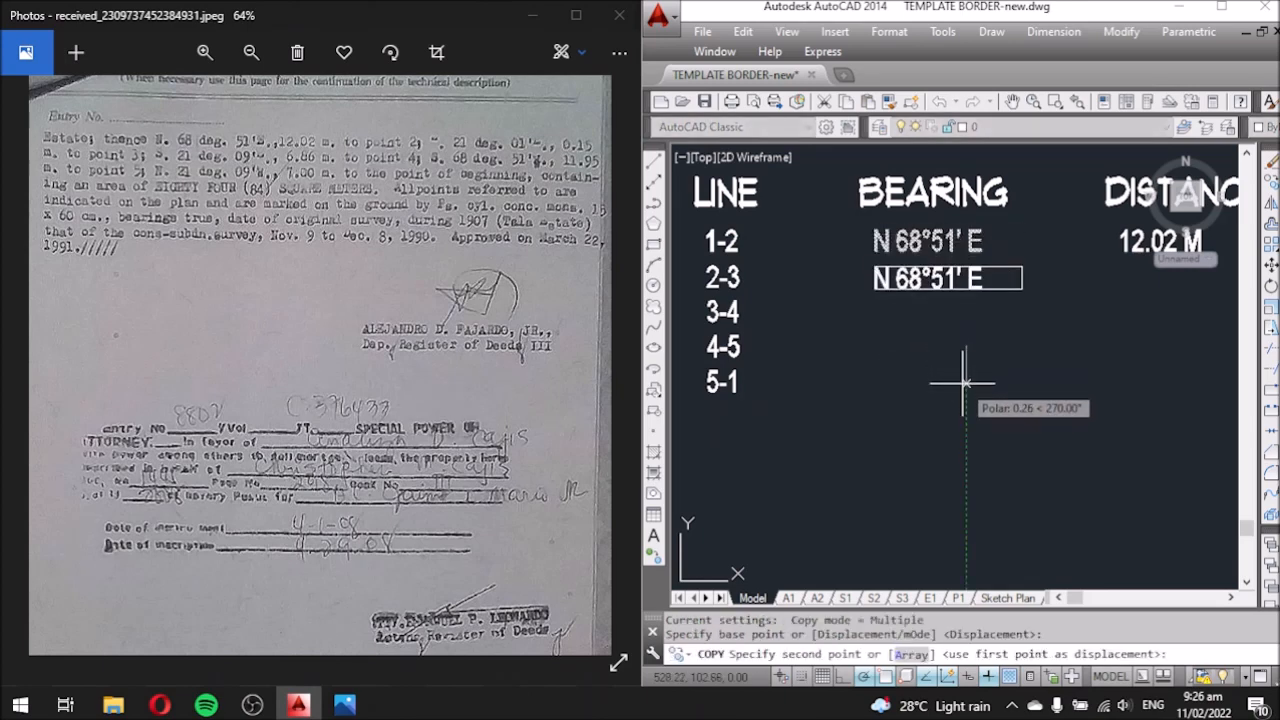
{"action": "key", "text": "Escape"}
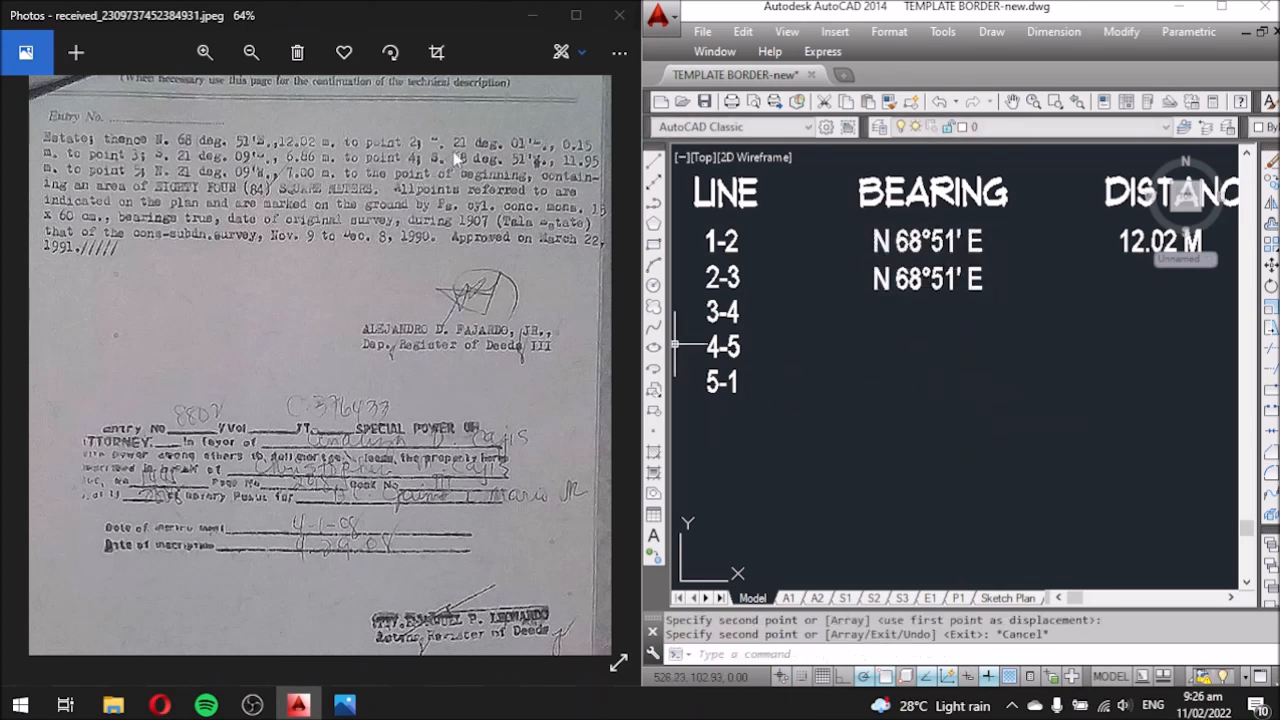
Edit the copied bearing to read N 21°01' E.
{"action": "left_click", "coordinate": [910, 278]}
{"action": "double_click", "coordinate": [910, 279]}
{"action": "double_click", "coordinate": [908, 280]}
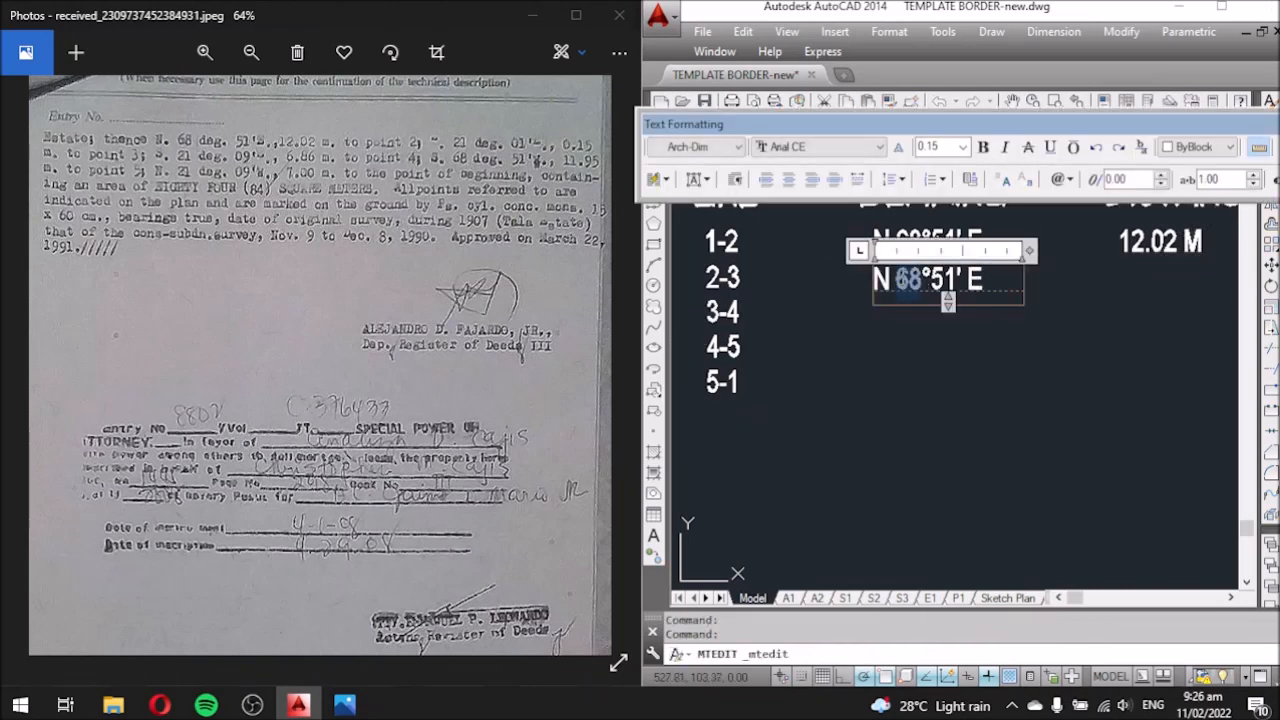
{"action": "type", "text": "21"}
{"action": "left_click_drag", "start_coordinate": [945, 281], "coordinate": [933, 281]}
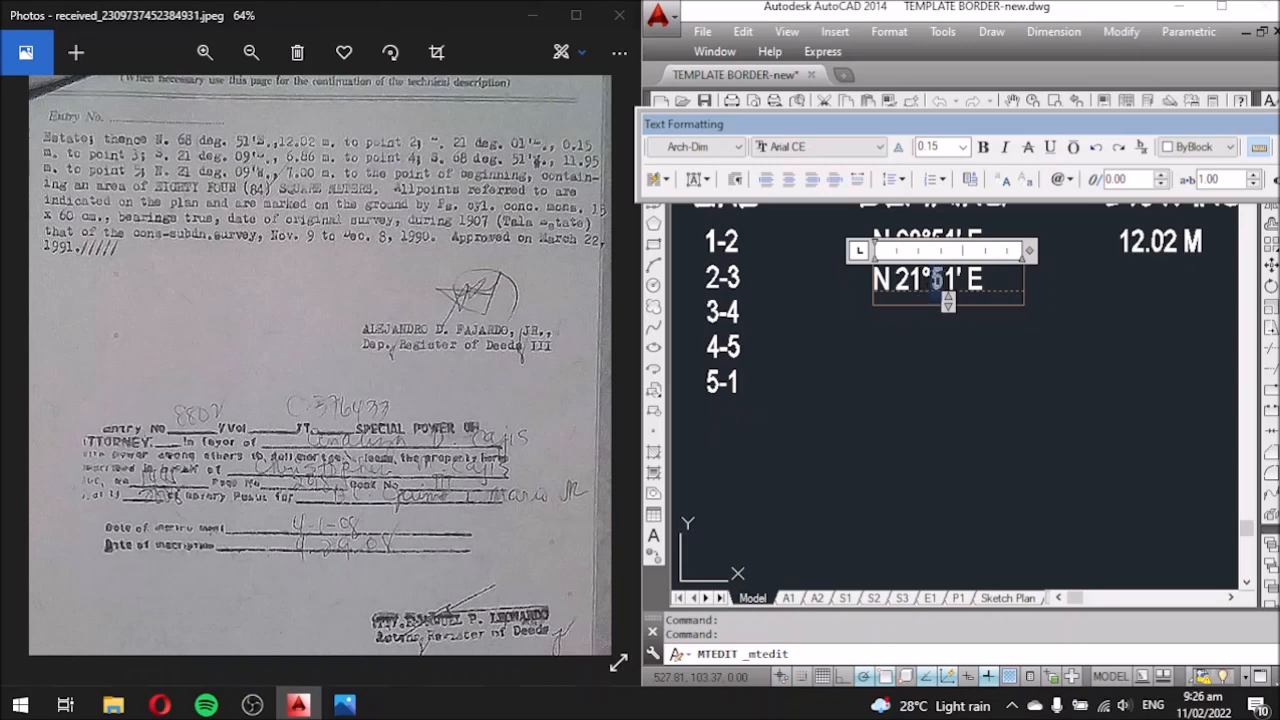
{"action": "type", "text": "0"}
{"action": "left_click", "coordinate": [889, 337]}
{"action": "scroll", "coordinate": [735, 248], "scroll_direction": "down", "scroll_amount": 2}
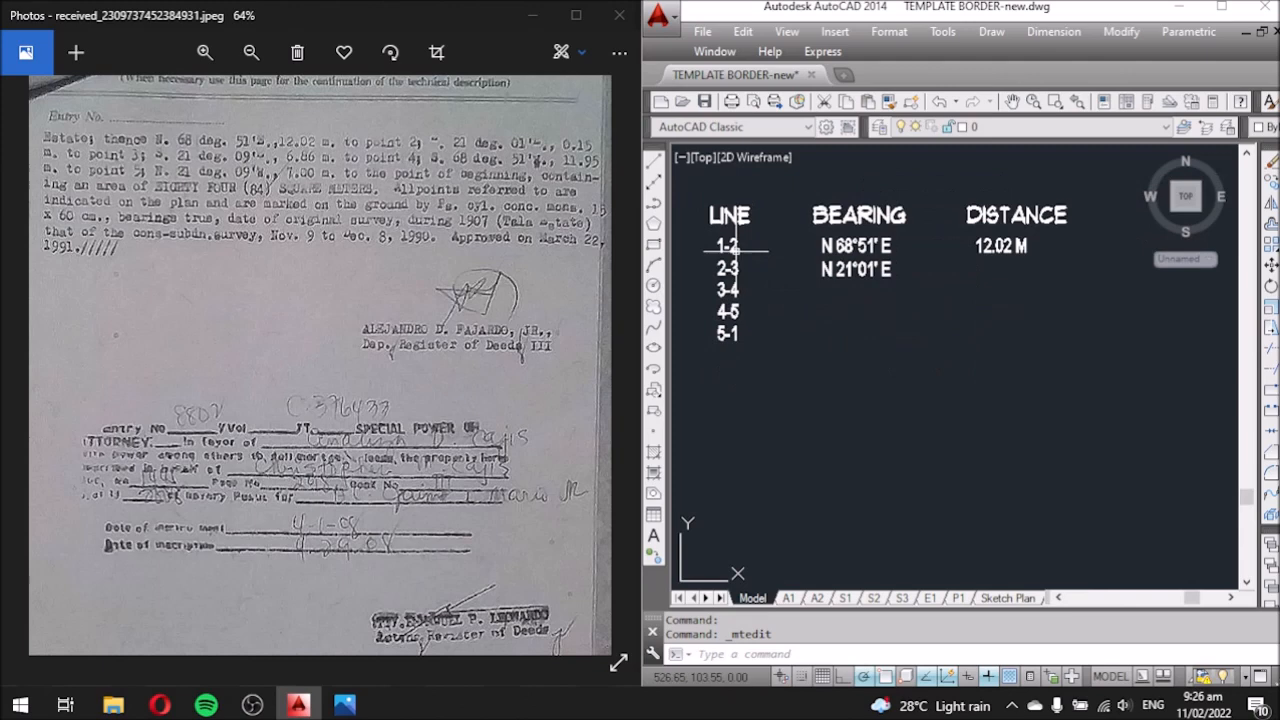
{"action": "scroll", "coordinate": [1046, 300], "scroll_direction": "up", "scroll_amount": 2}
Copy 12.02 M down to the 2-3 row and change it to 0.15 M.
{"action": "left_click", "coordinate": [958, 214]}
{"action": "type", "text": "co"}
{"action": "key", "text": "Return"}
{"action": "left_click", "coordinate": [970, 335]}
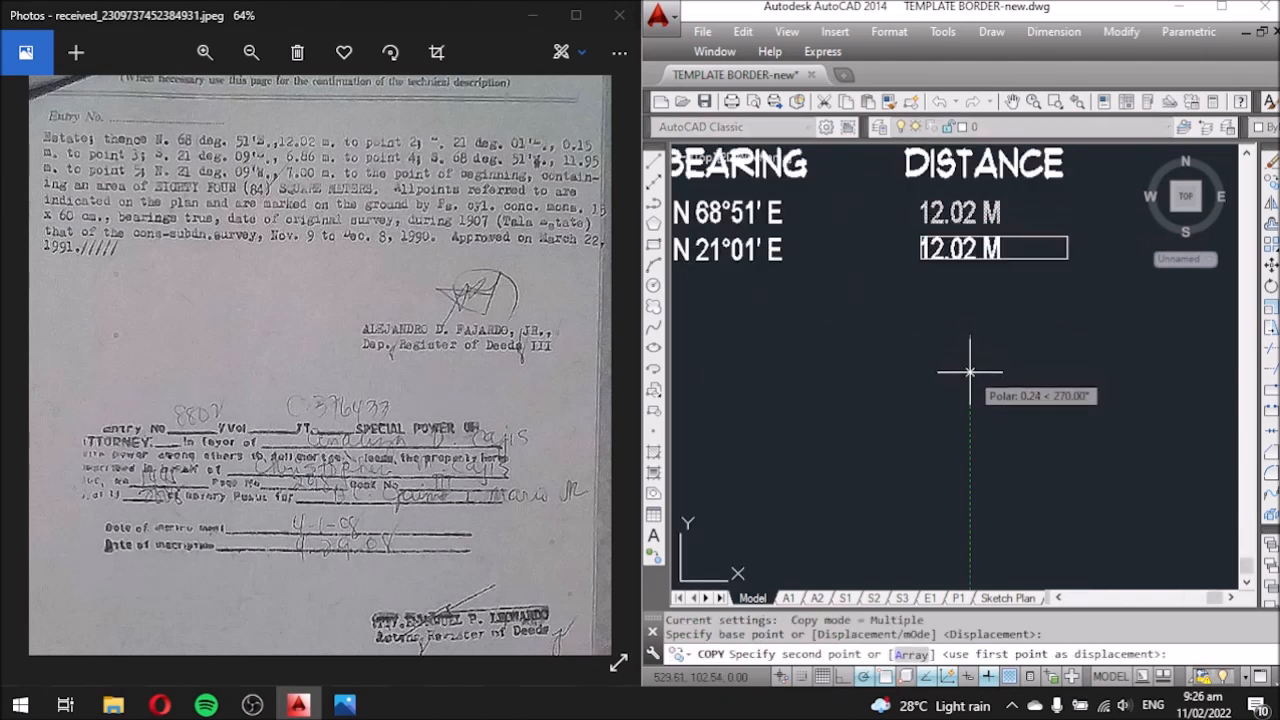
{"action": "left_click", "coordinate": [970, 365]}
{"action": "key", "text": "Escape"}
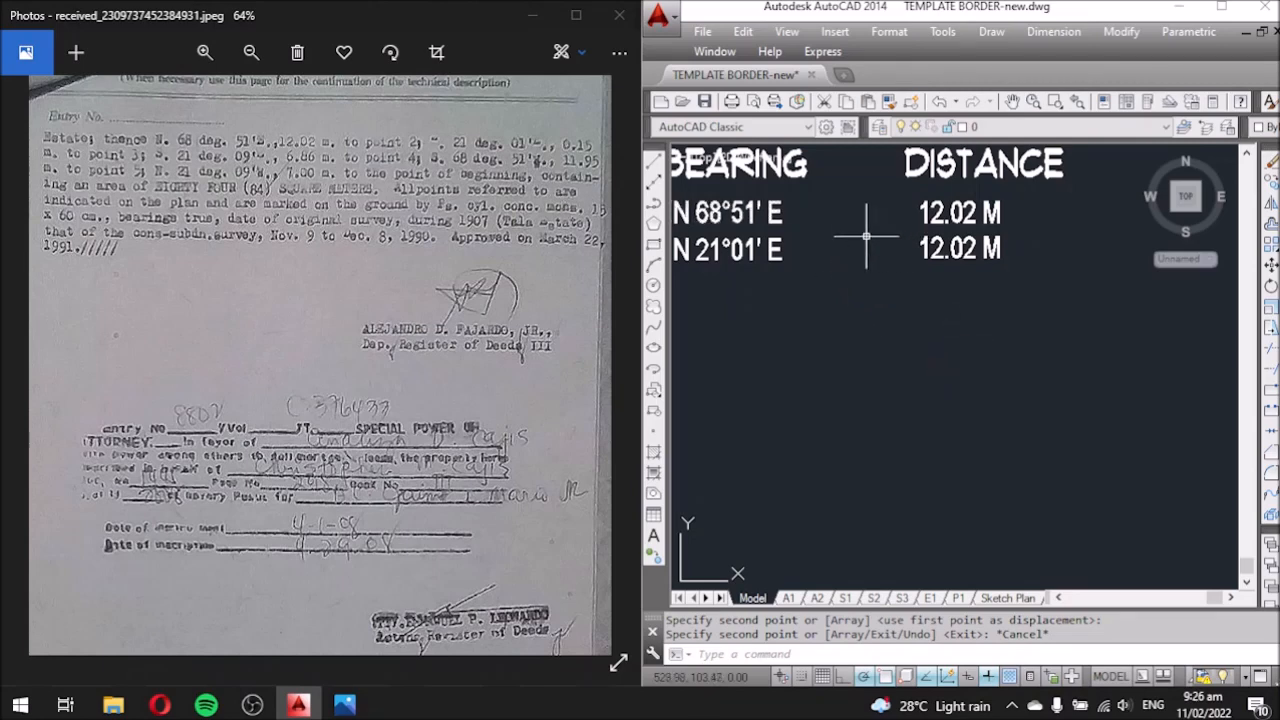
{"action": "double_click", "coordinate": [943, 248]}
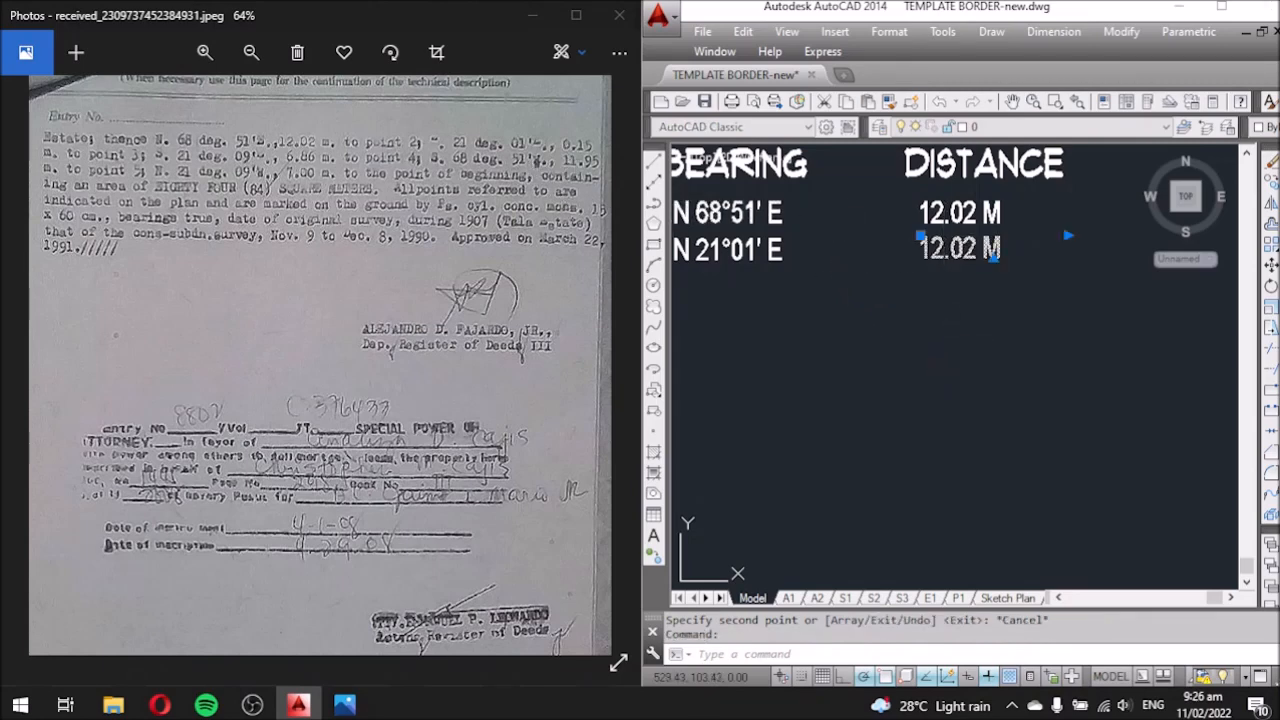
{"action": "left_click_drag", "start_coordinate": [977, 248], "coordinate": [929, 248]}
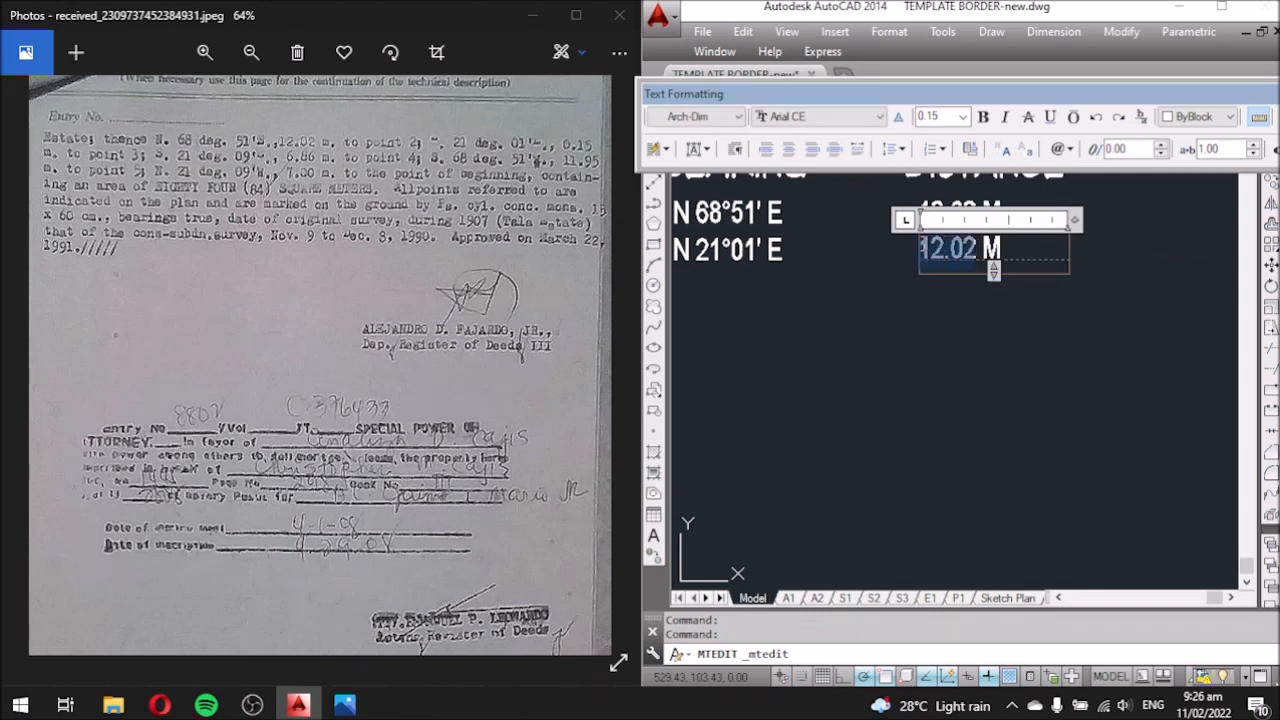
{"action": "type", "text": "0."}
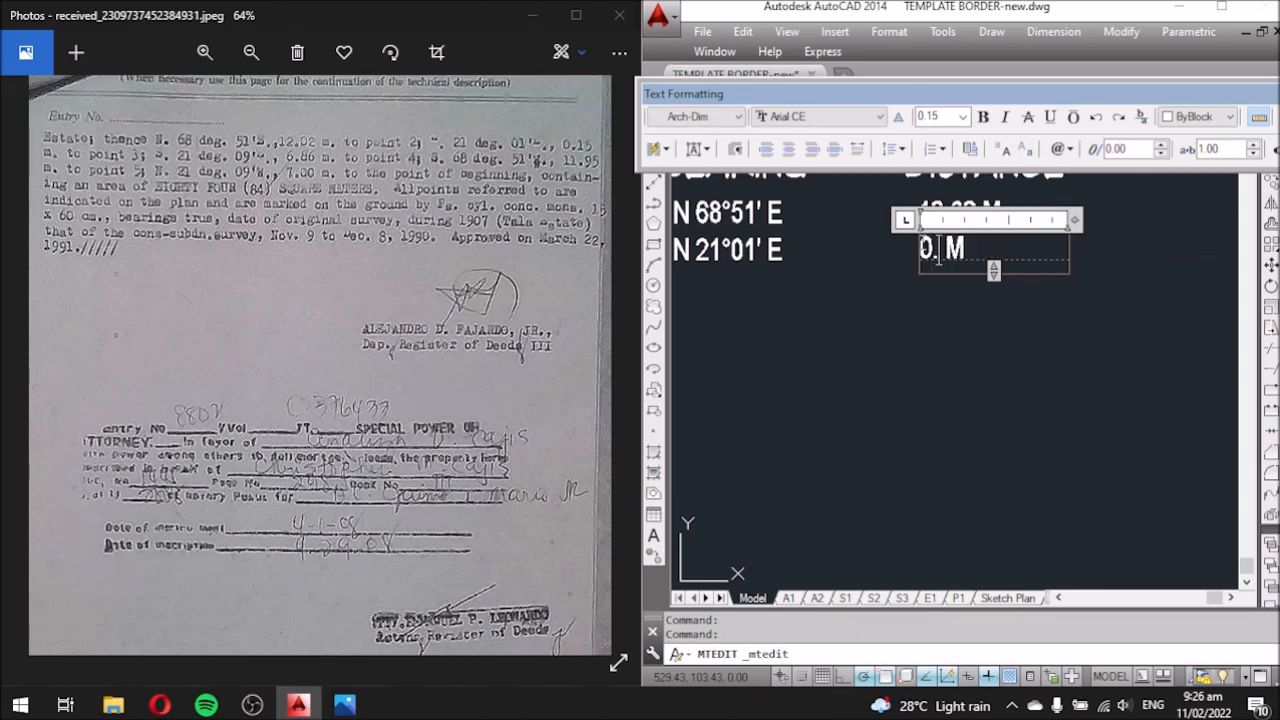
{"action": "type", "text": "15"}
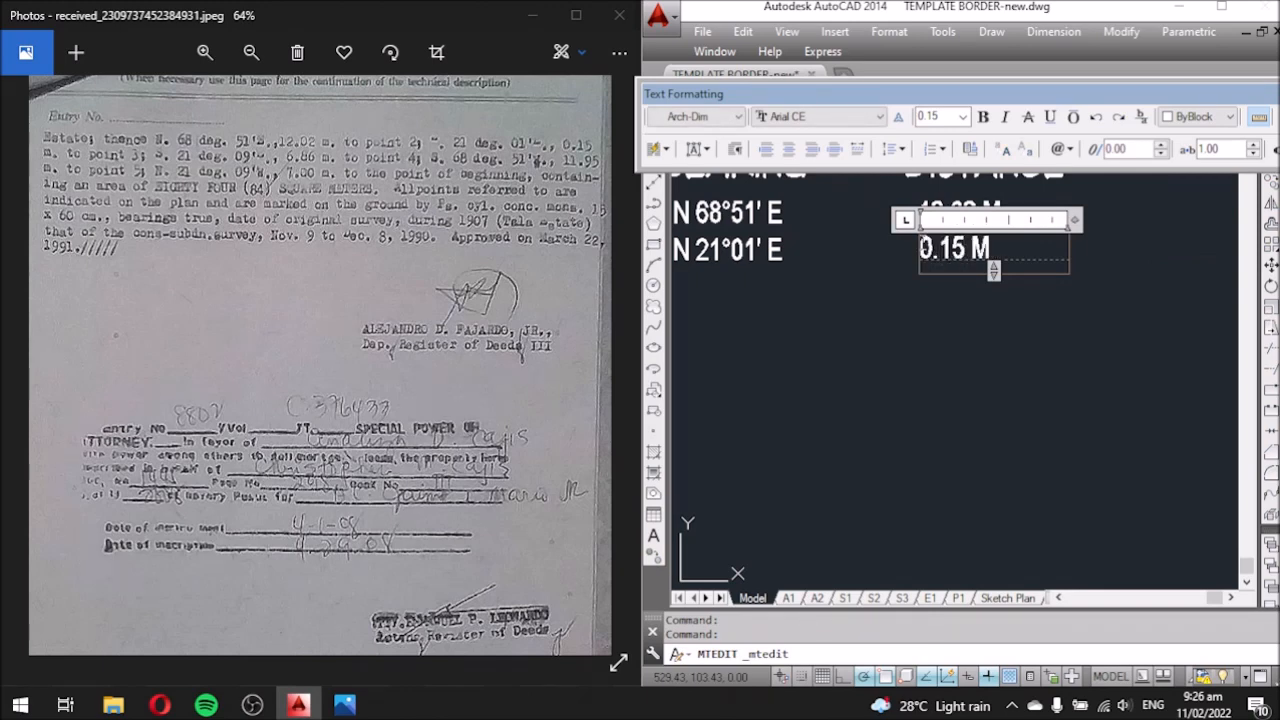
{"action": "left_click", "coordinate": [980, 313]}
{"action": "scroll", "coordinate": [1120, 280], "scroll_direction": "down", "scroll_amount": 2}
Move 0.15 M slightly right so it aligns under 12.02 M.
{"action": "left_click", "coordinate": [1037, 263]}
{"action": "type", "text": "m"}
{"action": "key", "text": "Return"}
{"action": "left_click", "coordinate": [1050, 356]}
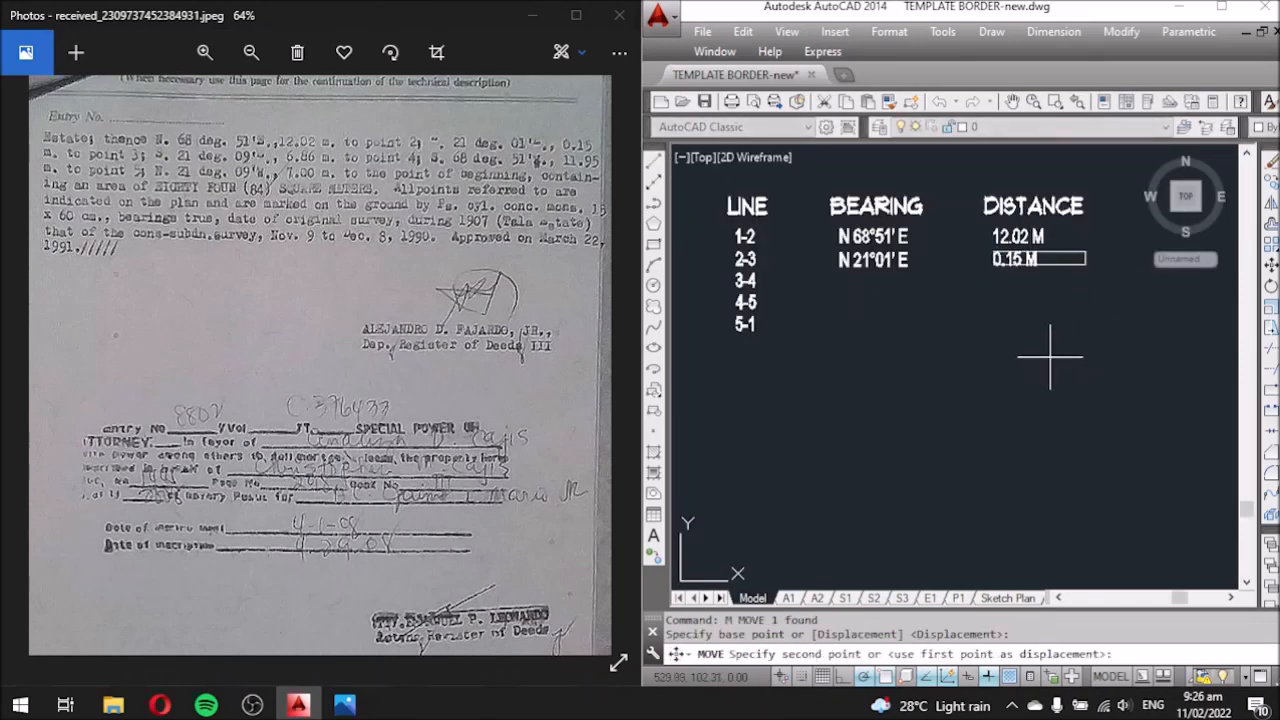
{"action": "left_click", "coordinate": [1056, 356]}
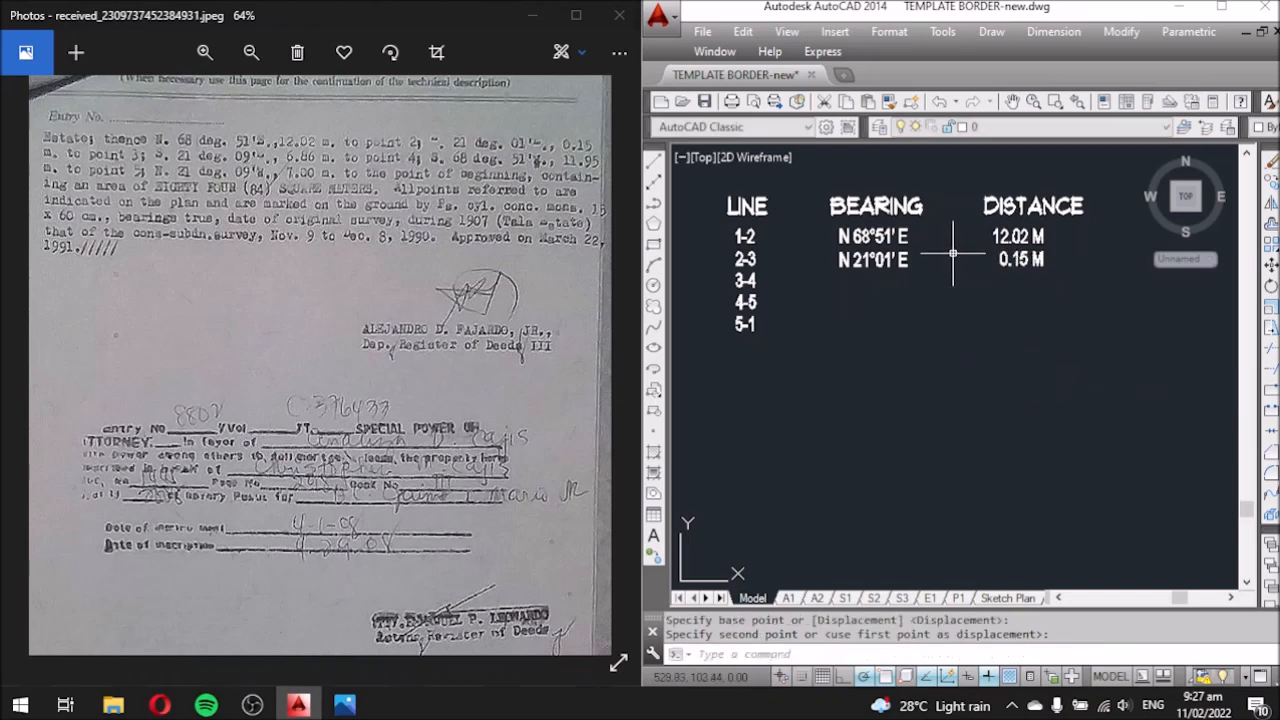
{"action": "scroll", "coordinate": [763, 269], "scroll_direction": "up", "scroll_amount": 2}
{"action": "left_click", "coordinate": [905, 255]}
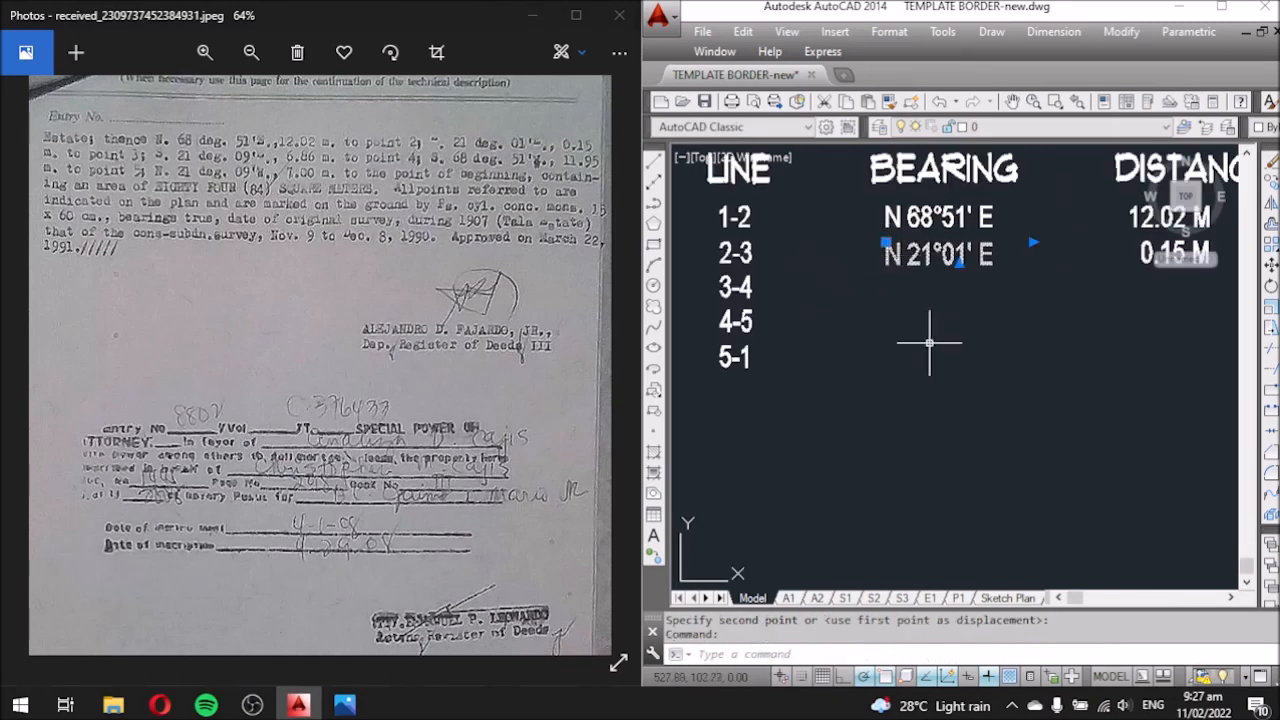
Copy the 2-3 bearing text down to row 3-4 with CO.
{"action": "type", "text": "co"}
{"action": "key", "text": "Return"}
{"action": "left_click", "coordinate": [1024, 347]}
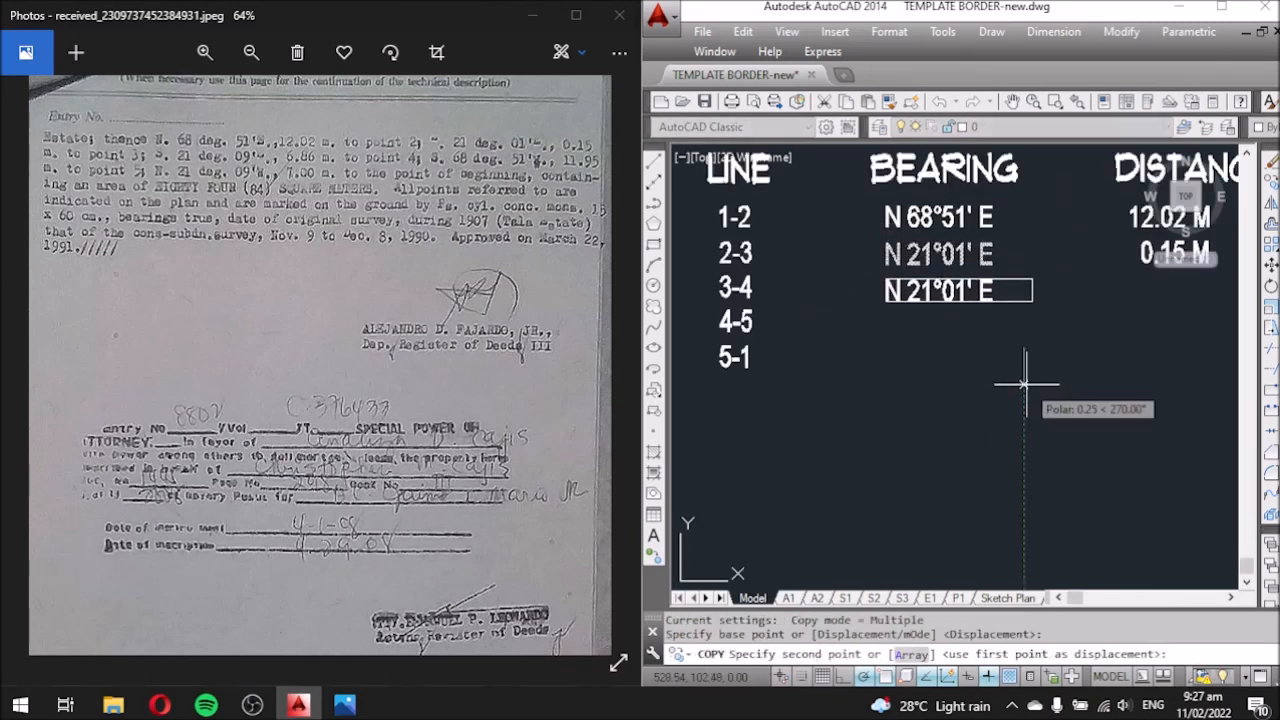
{"action": "left_click", "coordinate": [1024, 381]}
{"action": "key", "text": "Escape"}
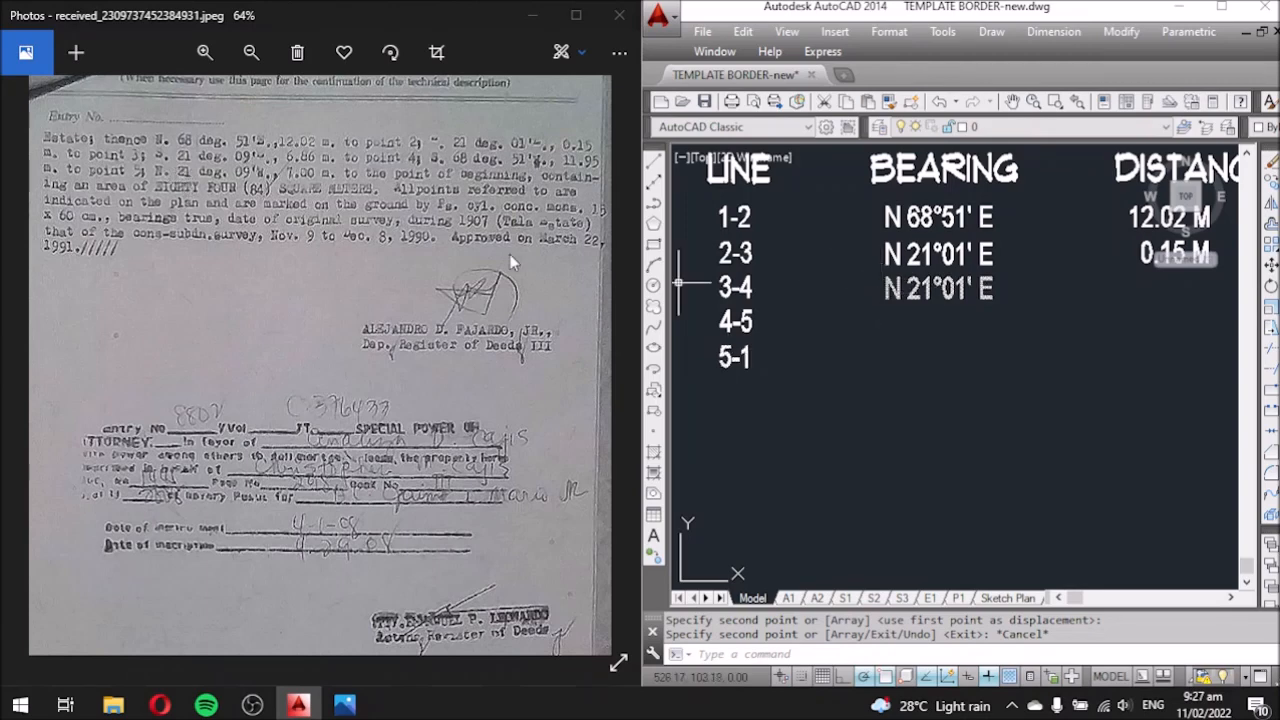
Edit the copied bearing to read S 21°09' E.
{"action": "double_click", "coordinate": [906, 288]}
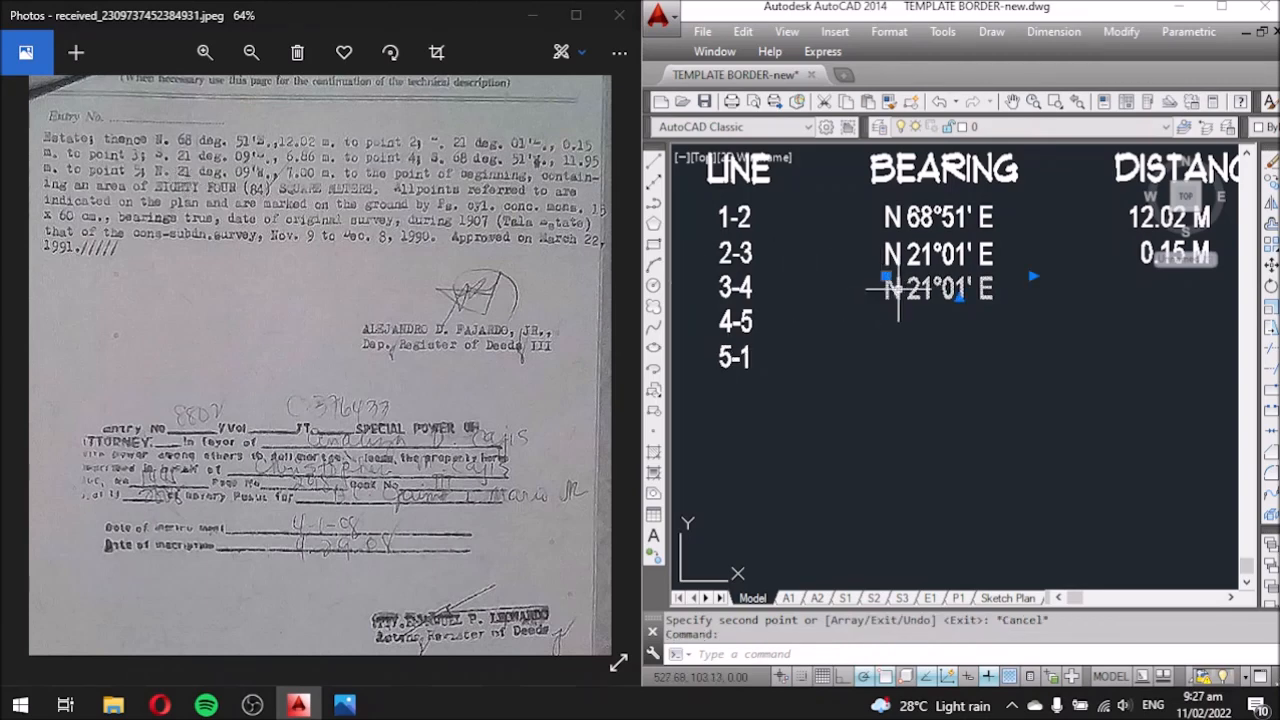
{"action": "left_click_drag", "start_coordinate": [903, 288], "coordinate": [878, 287]}
{"action": "type", "text": "S"}
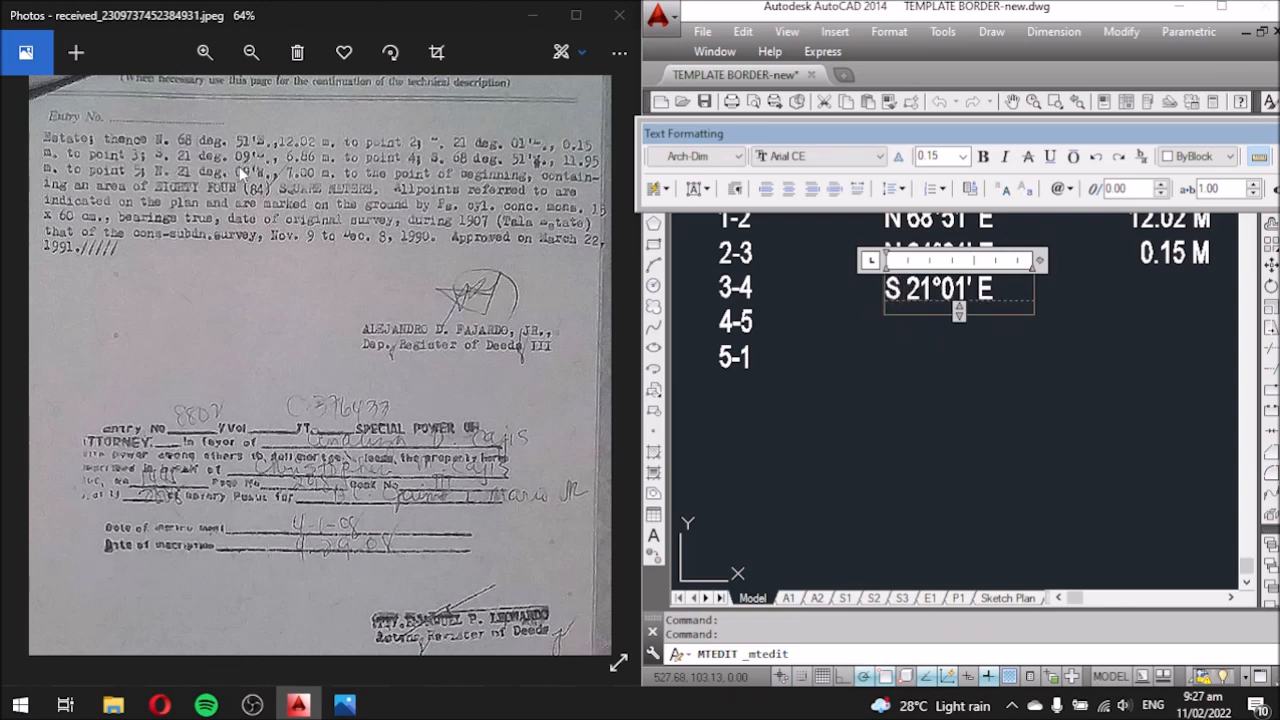
{"action": "left_click_drag", "start_coordinate": [962, 289], "coordinate": [953, 289]}
{"action": "type", "text": "9"}
{"action": "left_click", "coordinate": [990, 332]}
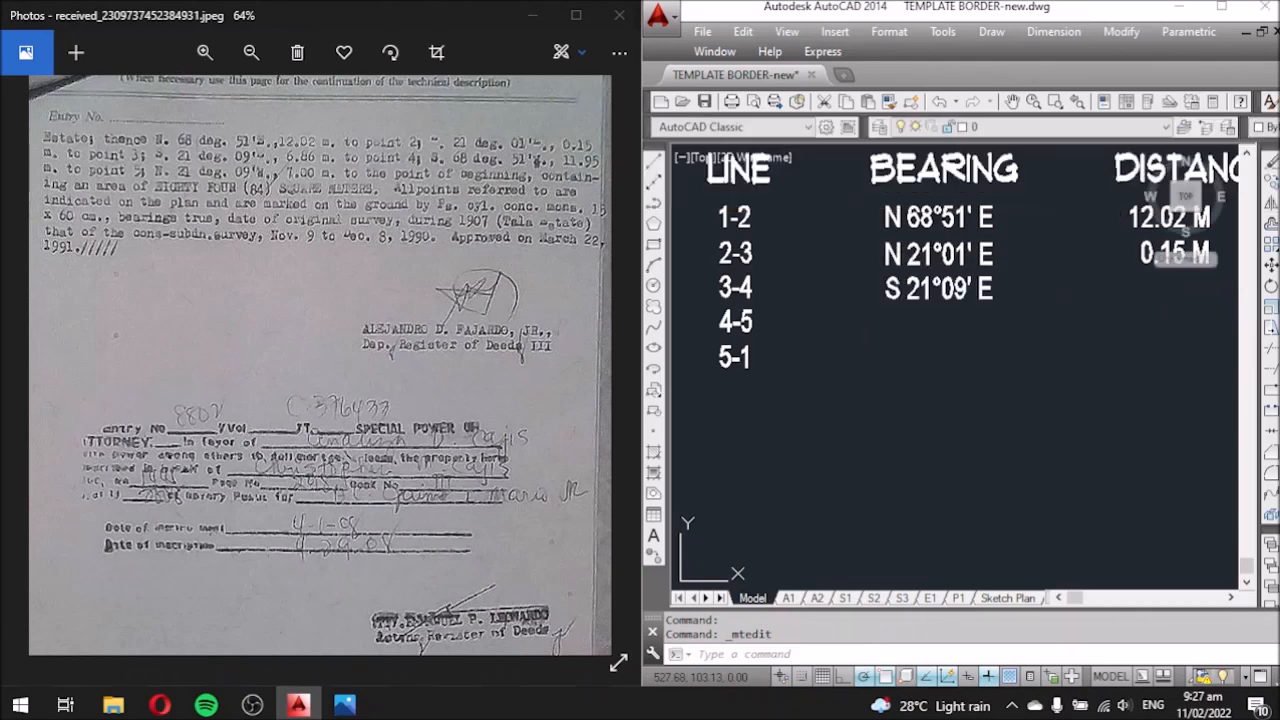
{"action": "scroll", "coordinate": [569, 248], "scroll_direction": "down", "scroll_amount": 2}
{"action": "scroll", "coordinate": [515, 298], "scroll_direction": "up", "scroll_amount": 3}
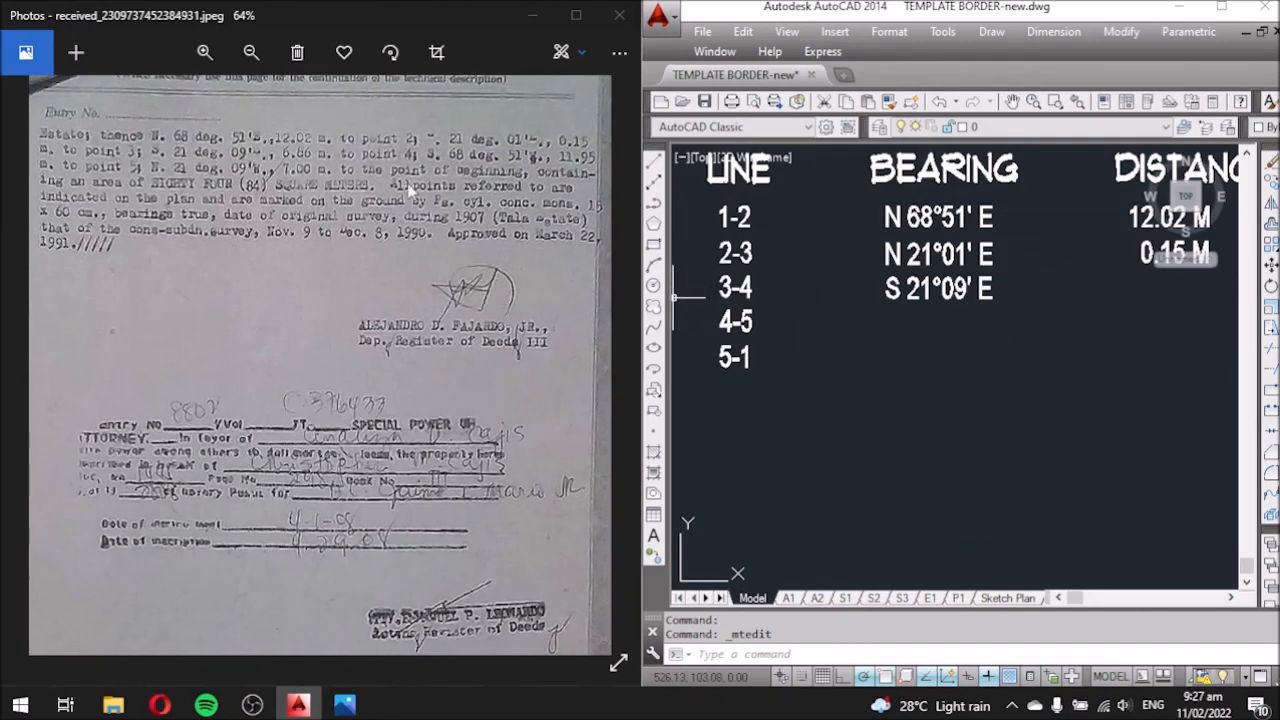
{"action": "left_click", "coordinate": [1123, 436]}
{"action": "left_click", "coordinate": [929, 397]}
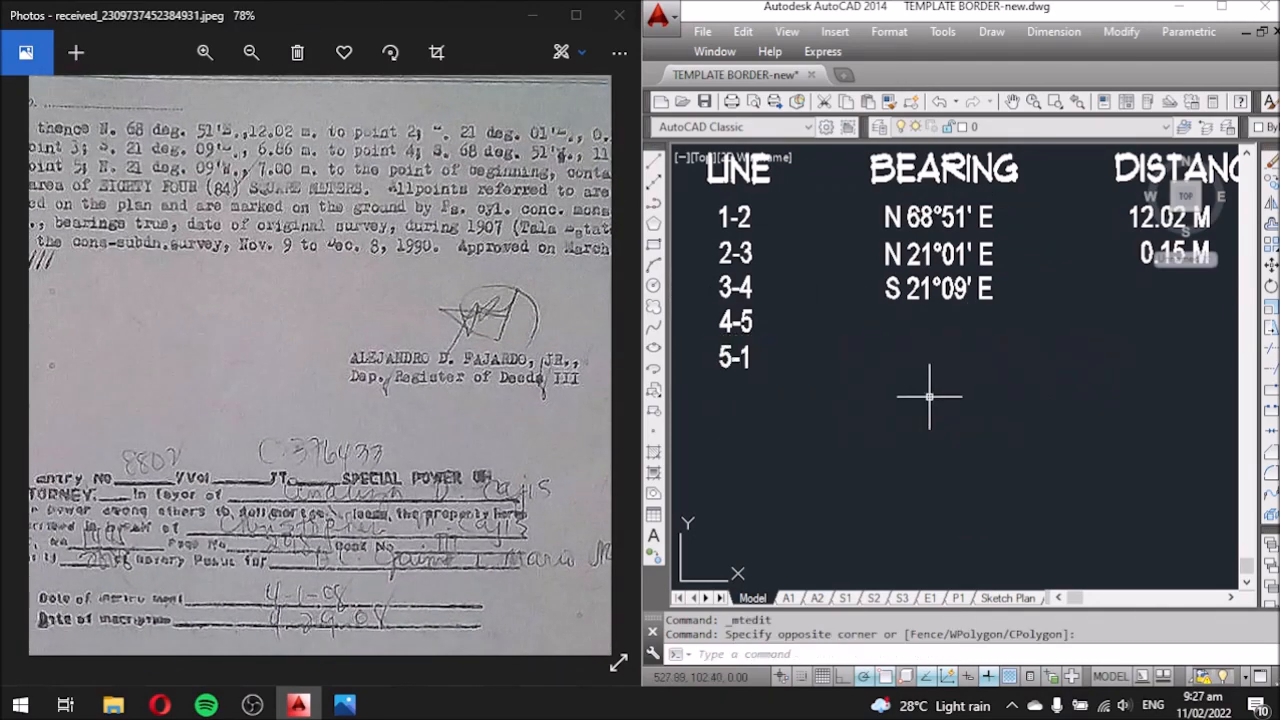
{"action": "scroll", "coordinate": [724, 298], "scroll_direction": "down", "scroll_amount": 4}
{"action": "scroll", "coordinate": [897, 324], "scroll_direction": "up", "scroll_amount": 4}
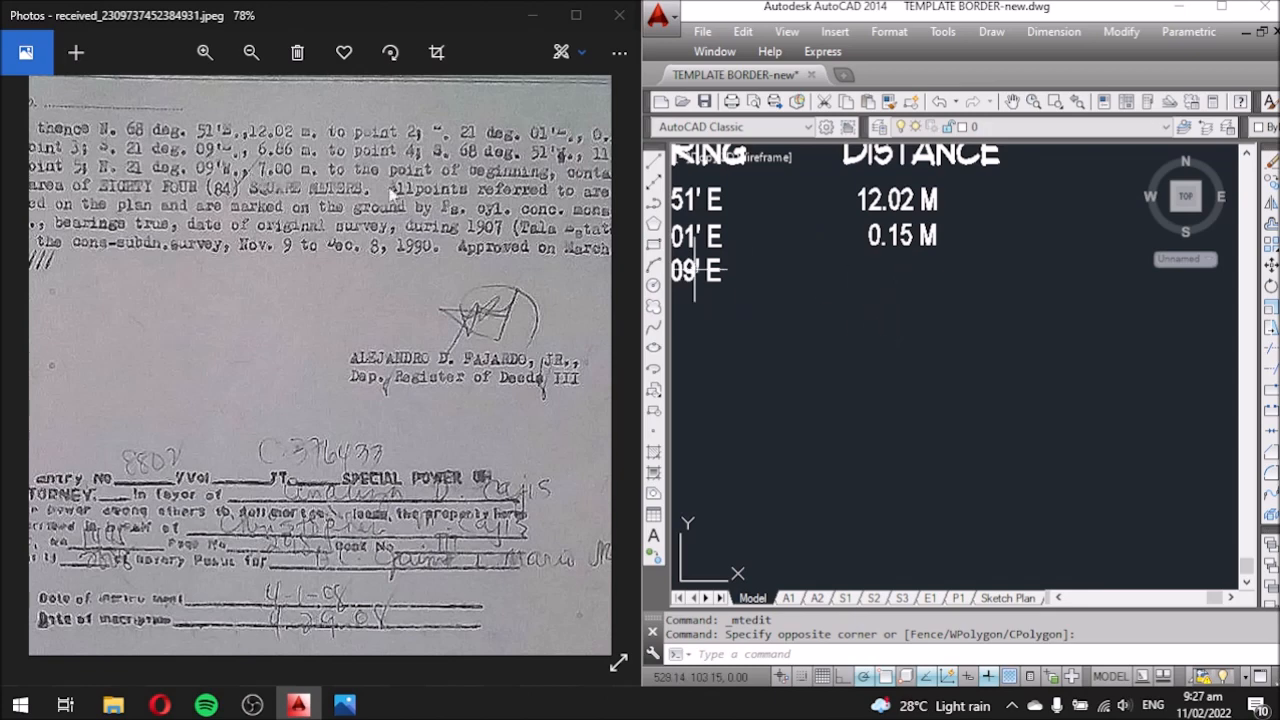
Copy the 0.15 M distance text down into row 3-4.
{"action": "left_click", "coordinate": [922, 237]}
{"action": "type", "text": "c"}
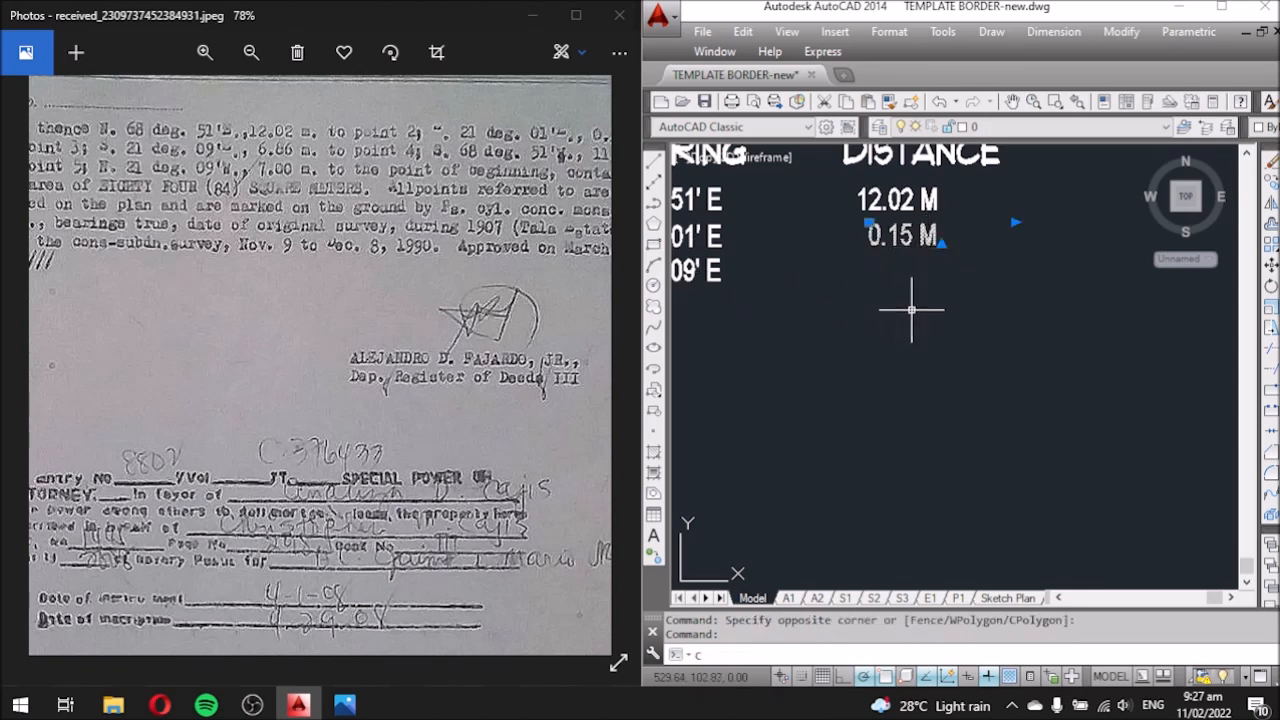
{"action": "key", "text": "Return"}
{"action": "left_click", "coordinate": [944, 314]}
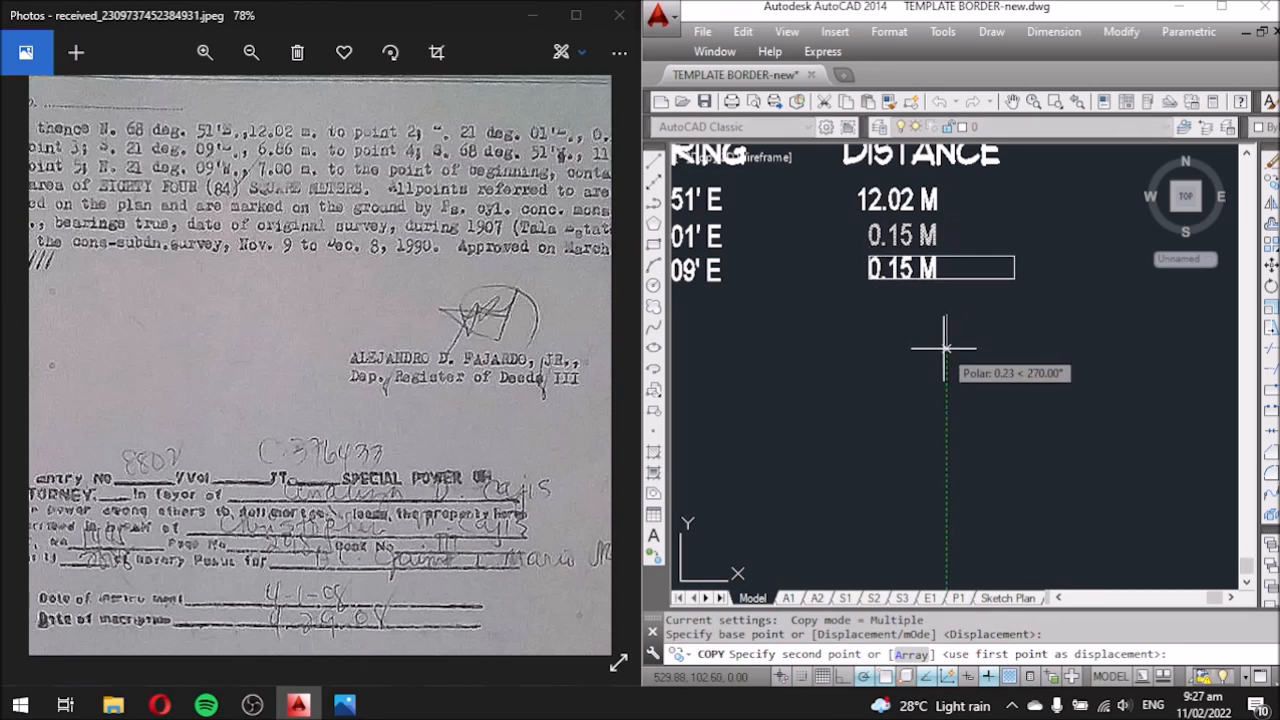
{"action": "left_click", "coordinate": [943, 348]}
{"action": "key", "text": "Escape"}
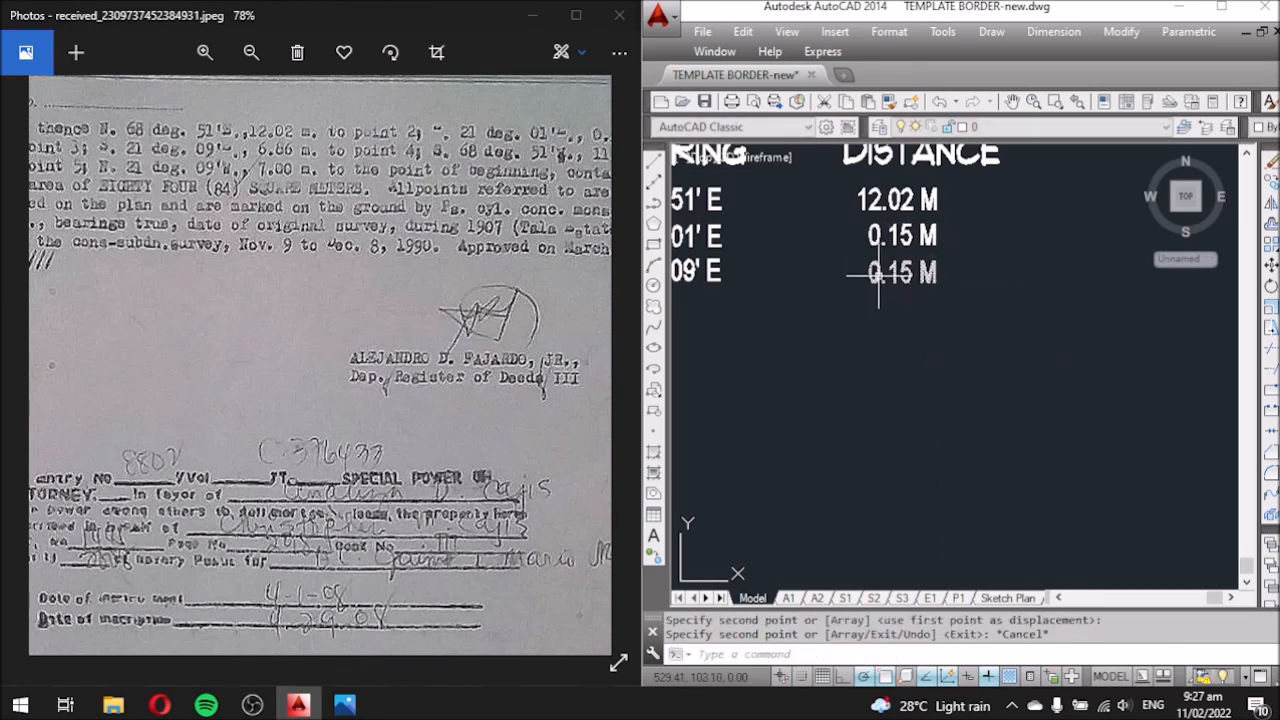
Change the copied distance to 6.86 M.
{"action": "double_click", "coordinate": [878, 272]}
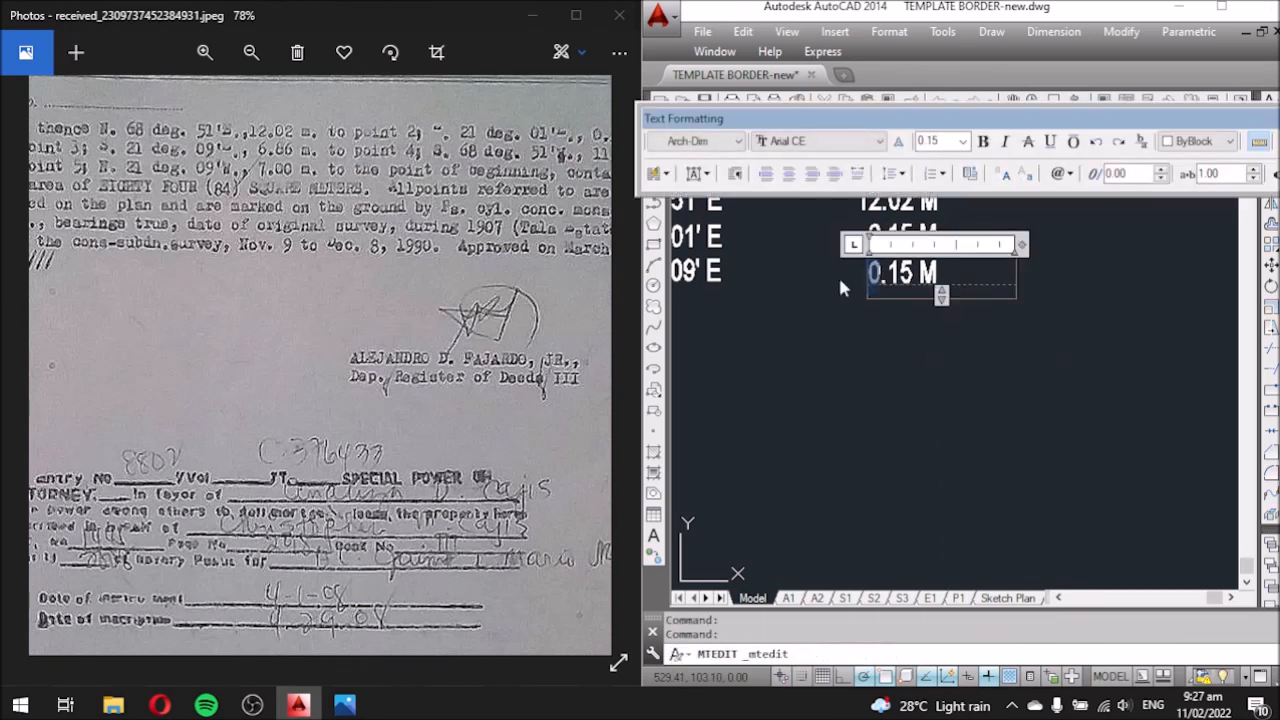
{"action": "left_click_drag", "start_coordinate": [911, 272], "coordinate": [902, 272]}
{"action": "type", "text": "86"}
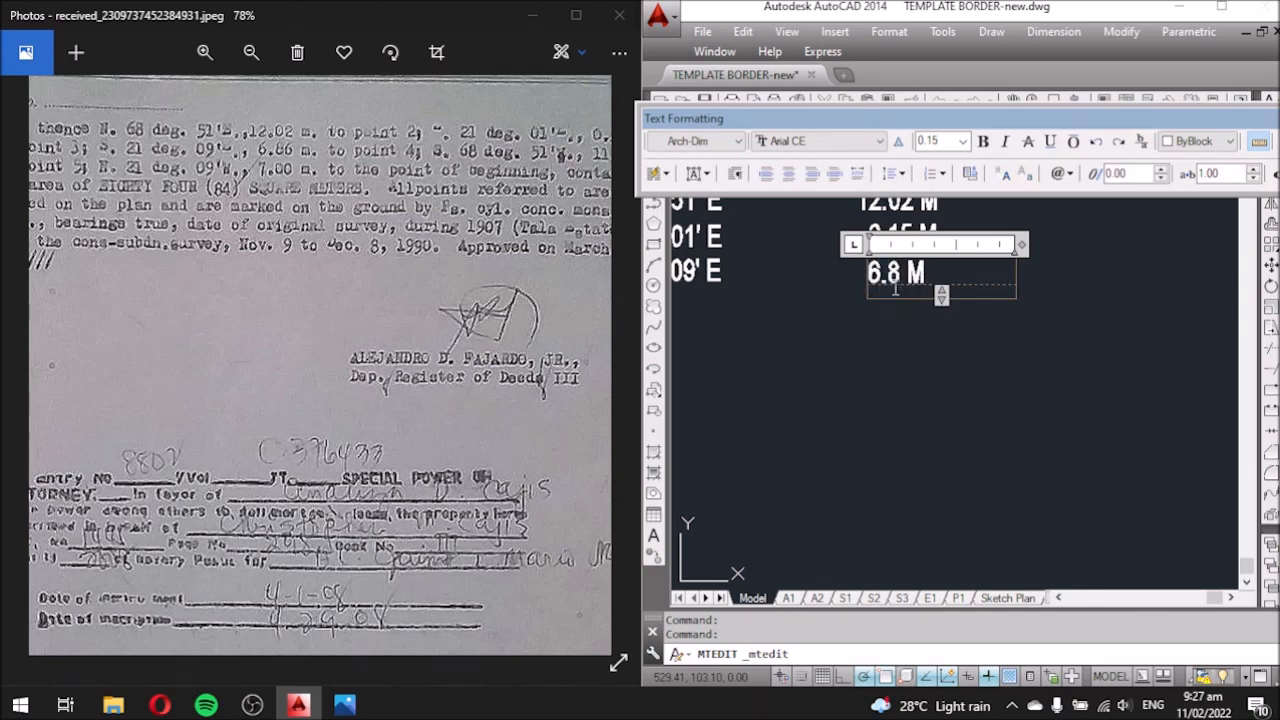
{"action": "left_click", "coordinate": [910, 342]}
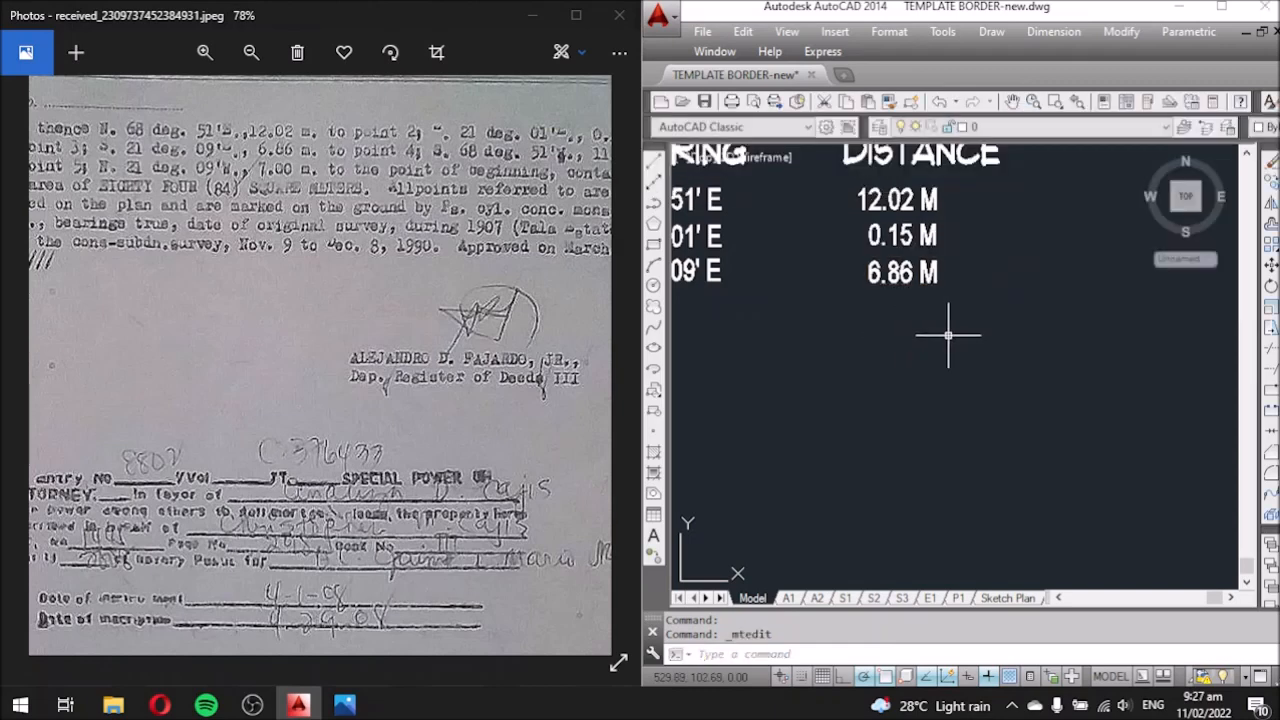
{"action": "scroll", "coordinate": [1060, 264], "scroll_direction": "down", "scroll_amount": 4}
{"action": "scroll", "coordinate": [1050, 265], "scroll_direction": "up", "scroll_amount": 3}
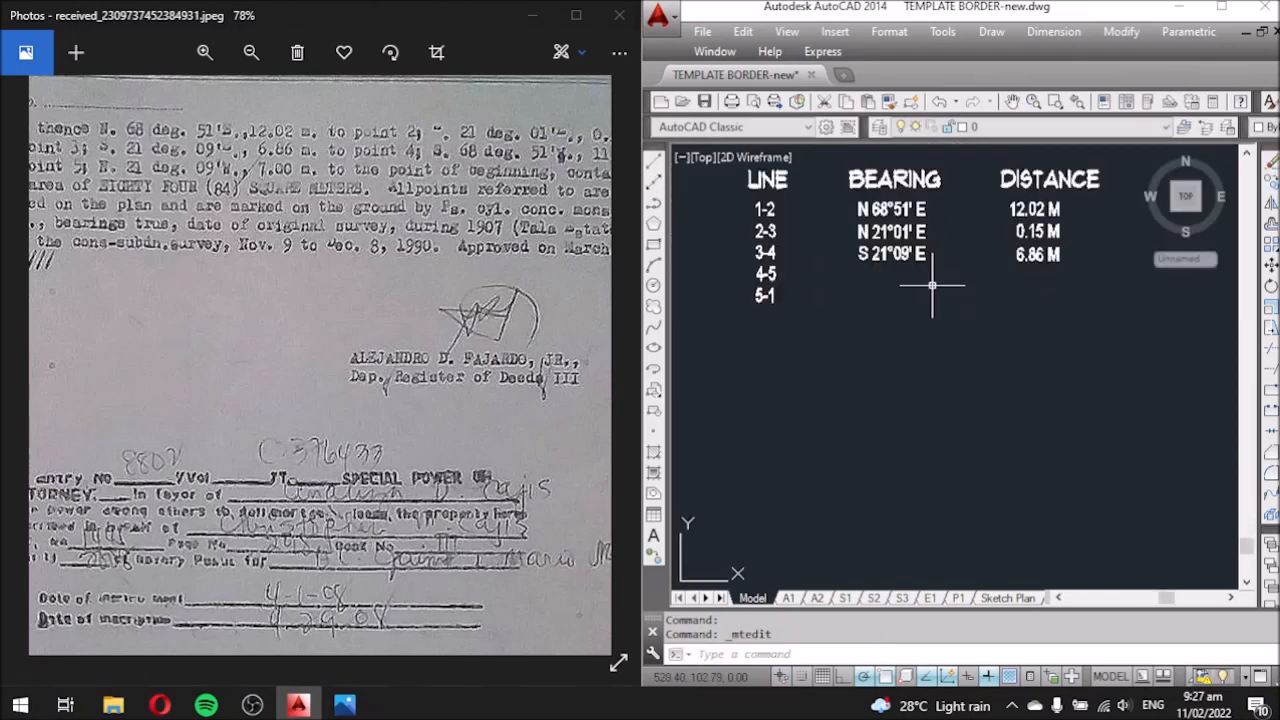
Copy the S 21°09' E bearing down to row 4-5.
{"action": "left_click", "coordinate": [885, 255]}
{"action": "type", "text": "co"}
{"action": "key", "text": "Return"}
{"action": "left_click", "coordinate": [931, 299]}
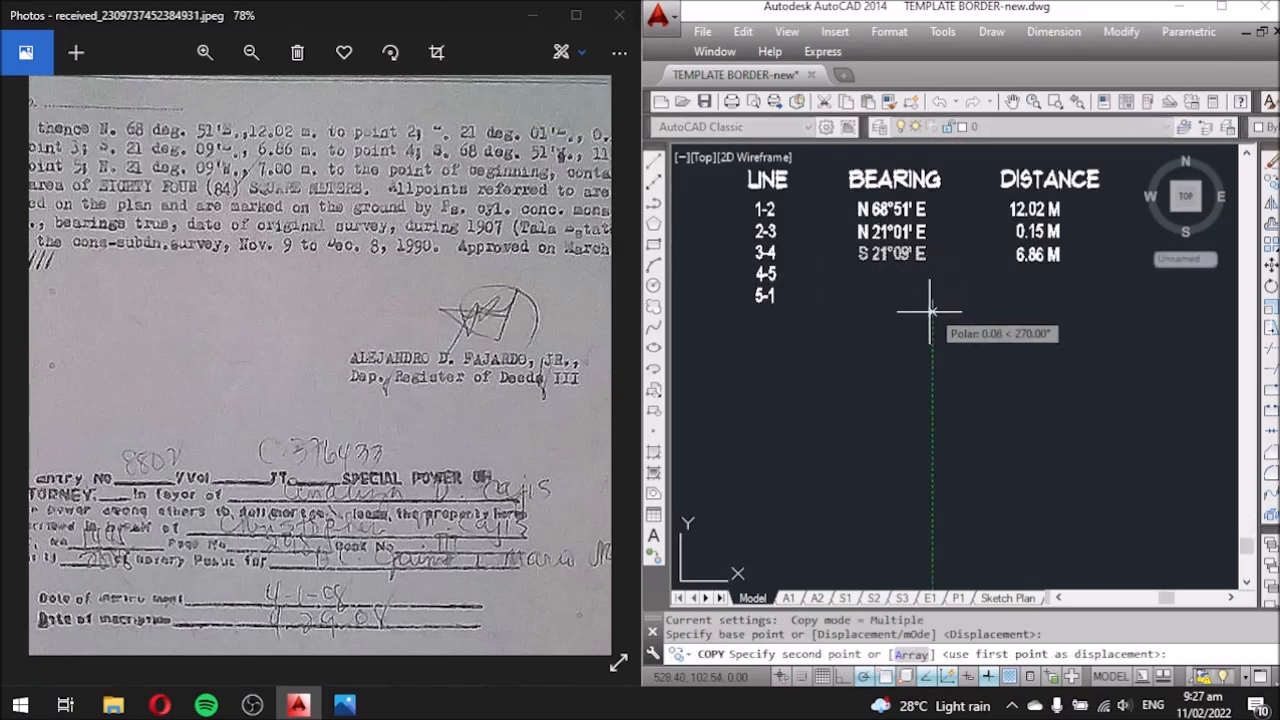
{"action": "left_click", "coordinate": [931, 320]}
{"action": "key", "text": "Escape"}
{"action": "scroll", "coordinate": [908, 300], "scroll_direction": "up", "scroll_amount": 2}
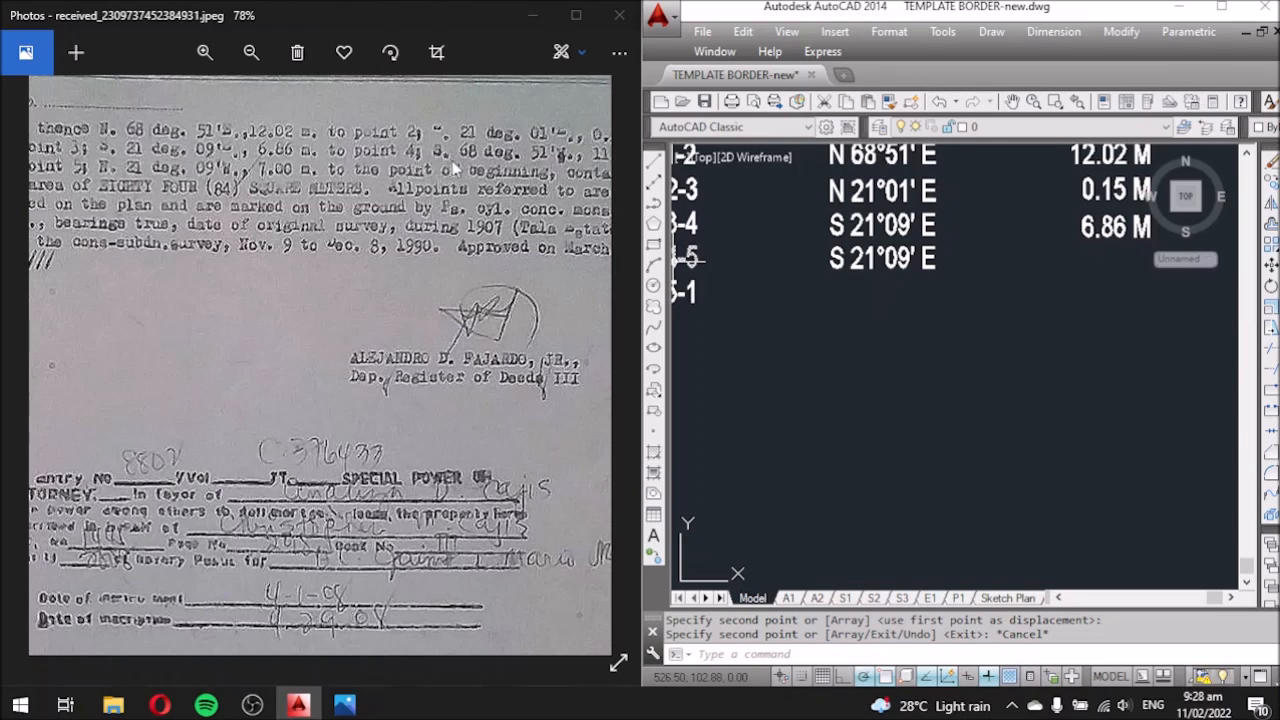
Change the copied bearing's angle to 68°51', giving S 68°51' E.
{"action": "double_click", "coordinate": [852, 257]}
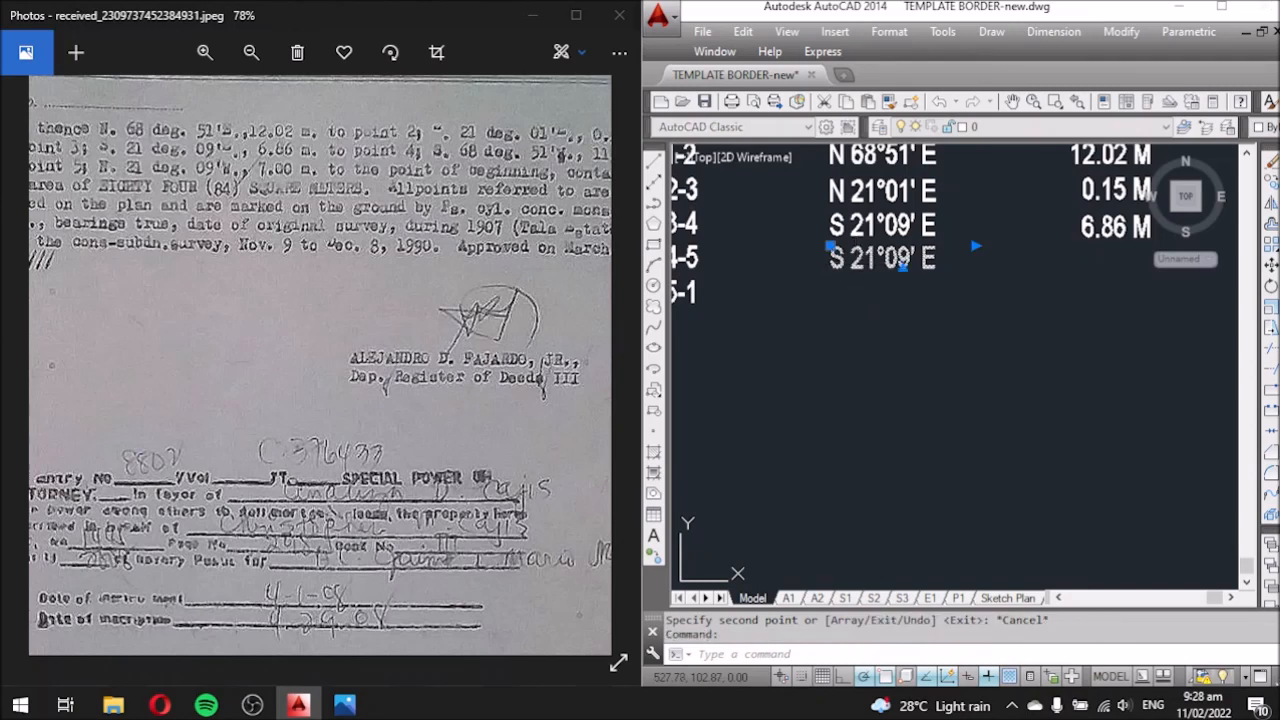
{"action": "left_click", "coordinate": [862, 322]}
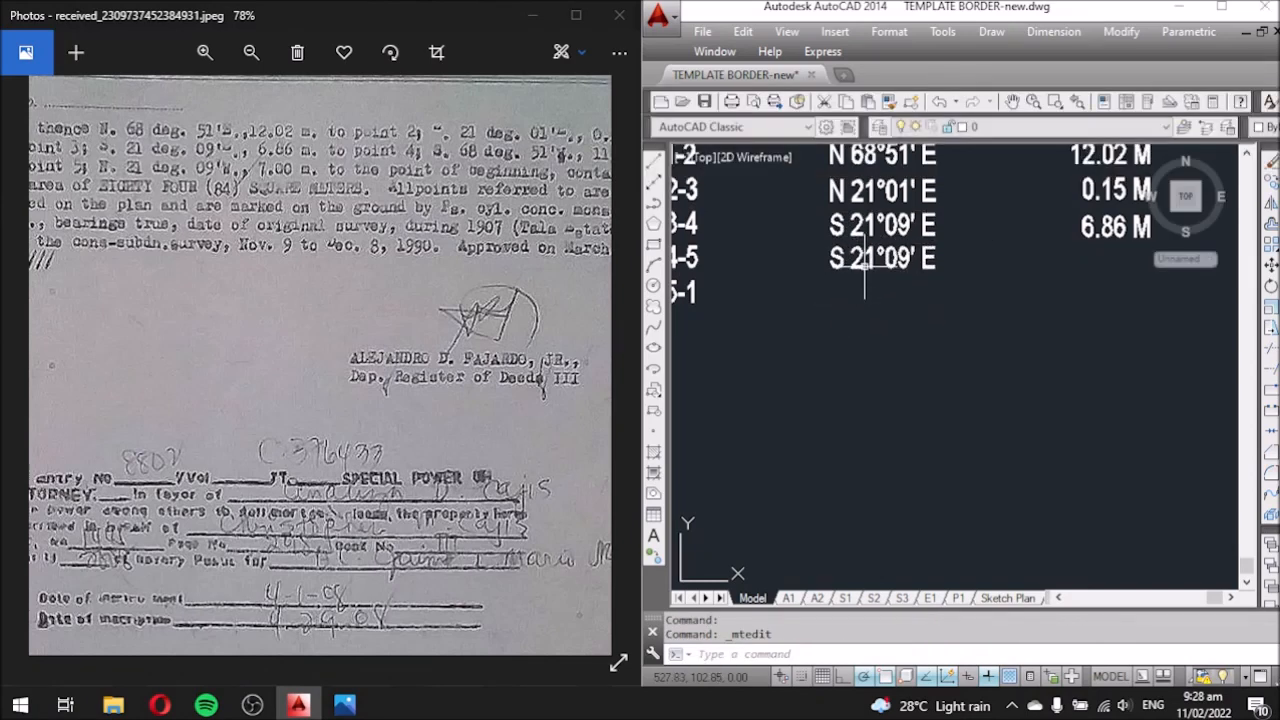
{"action": "double_click", "coordinate": [860, 262]}
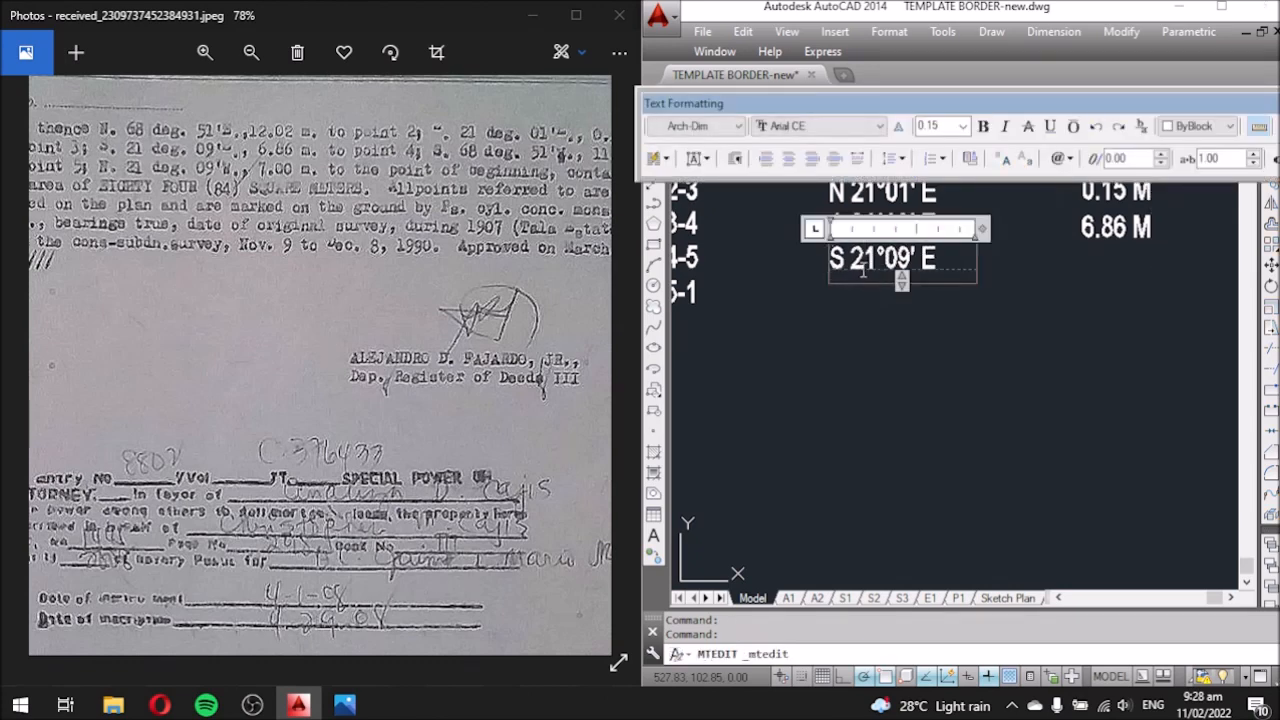
{"action": "left_click_drag", "start_coordinate": [875, 262], "coordinate": [850, 261]}
{"action": "type", "text": "68"}
{"action": "left_click_drag", "start_coordinate": [911, 262], "coordinate": [888, 262]}
{"action": "type", "text": "51"}
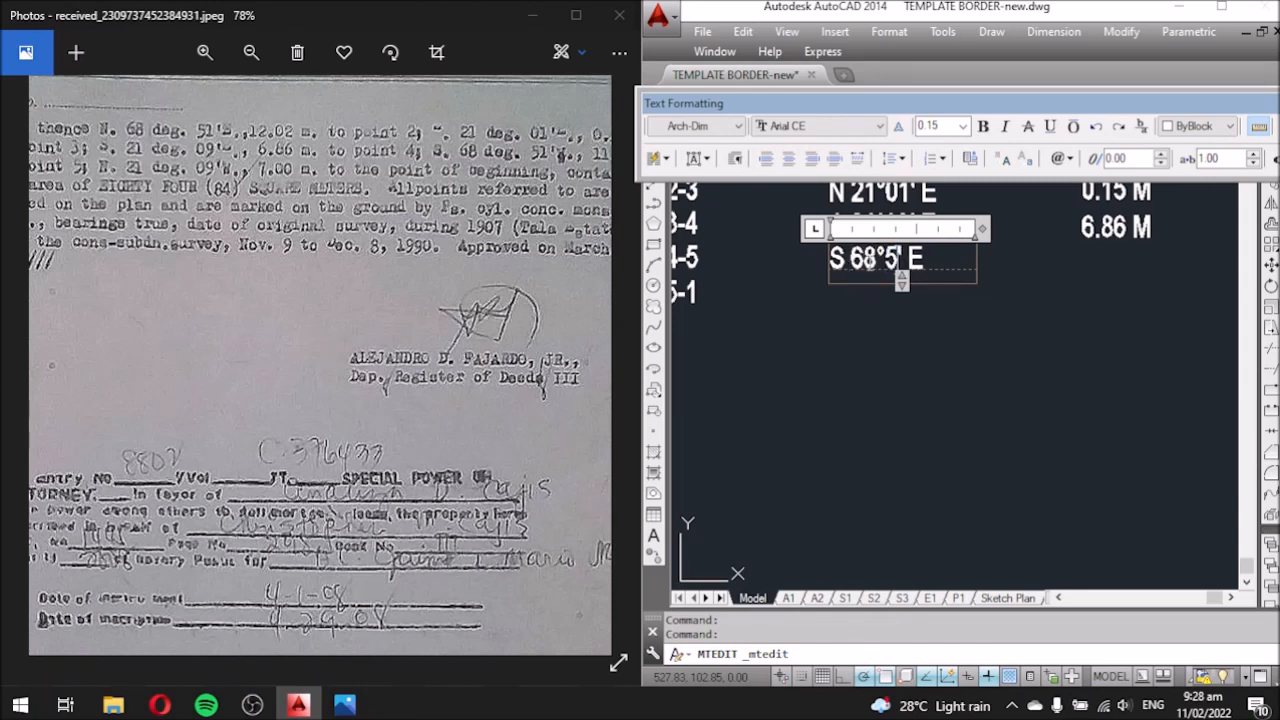
{"action": "left_click", "coordinate": [906, 343]}
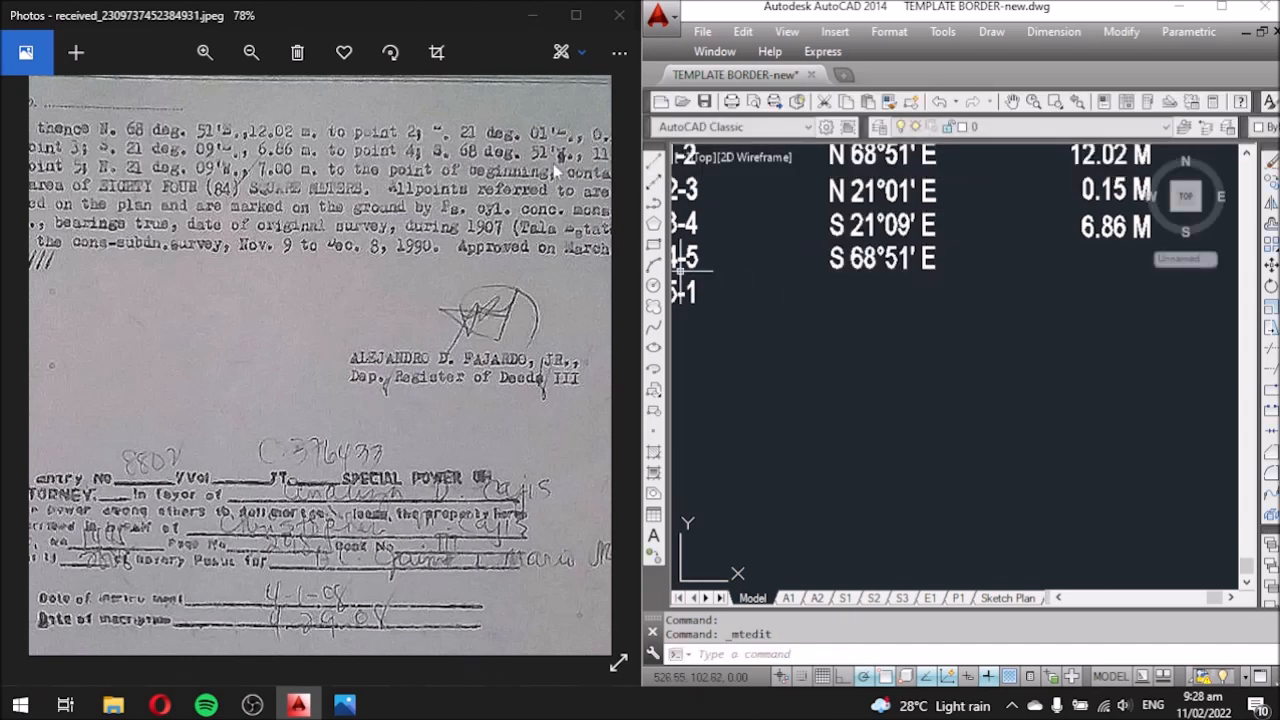
Replace the final E so the bearing reads S 68°51' W.
{"action": "double_click", "coordinate": [882, 258]}
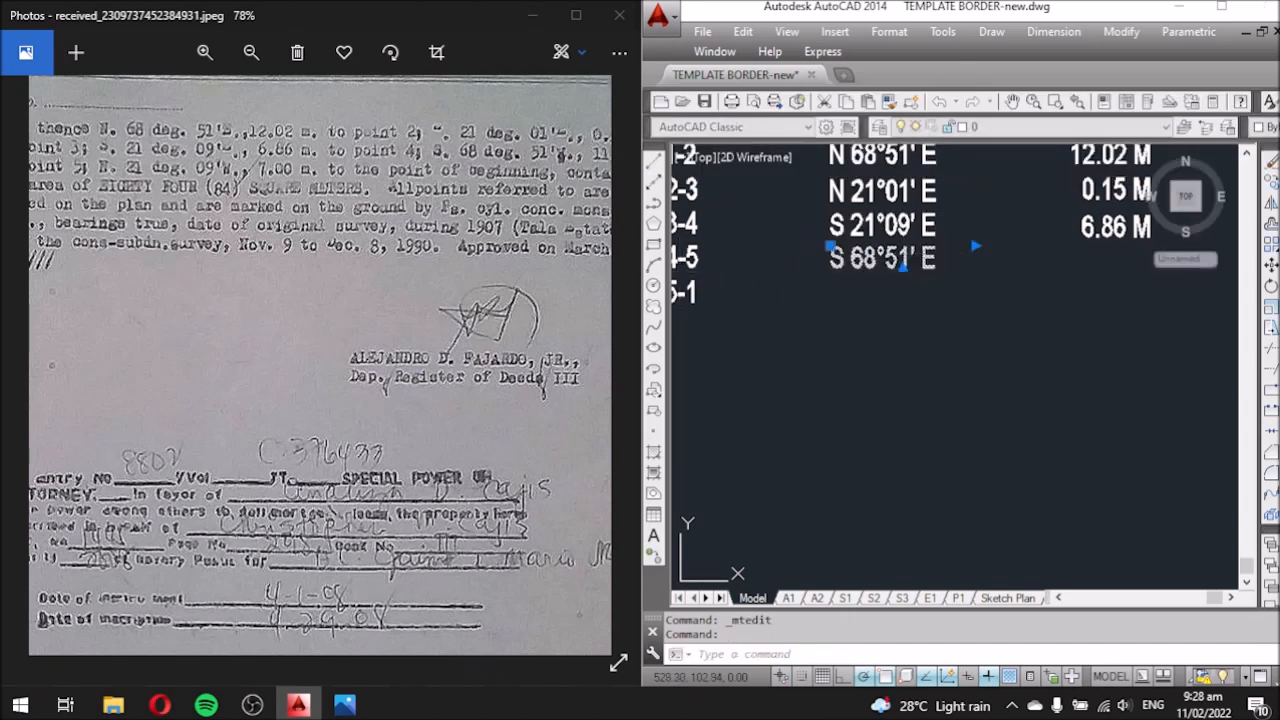
{"action": "key", "text": "shift+Left"}
{"action": "type", "text": "W"}
{"action": "left_click", "coordinate": [912, 336]}
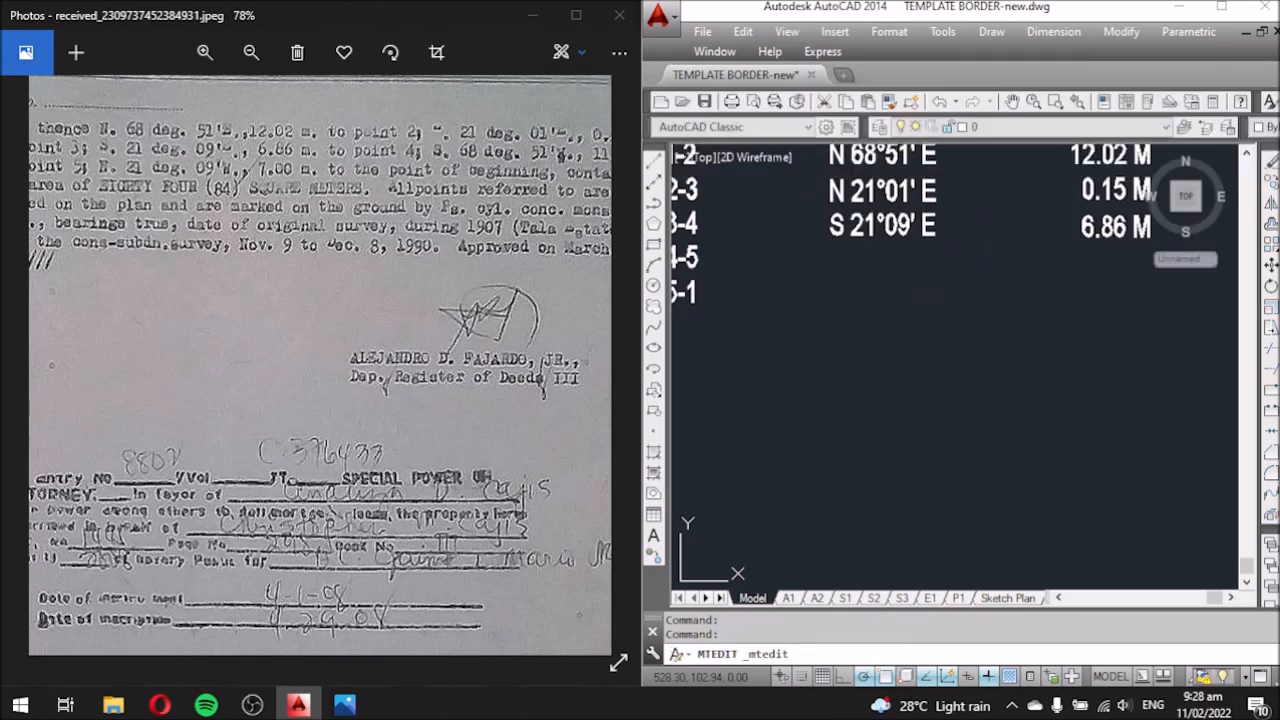
{"action": "scroll", "coordinate": [880, 335], "scroll_direction": "down", "scroll_amount": 4}
{"action": "scroll", "coordinate": [986, 331], "scroll_direction": "up", "scroll_amount": 4}
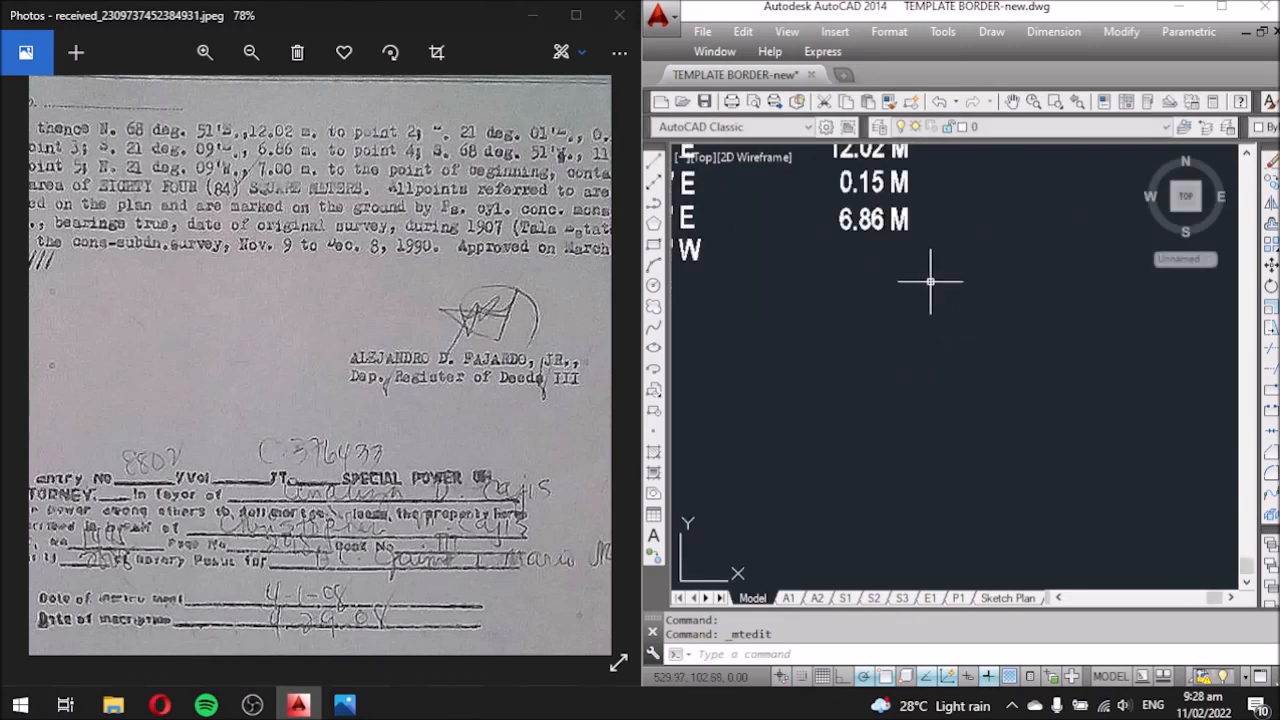
Select the 6.86 M distance text, retrying after a mistaken selection window.
{"action": "left_click_drag", "start_coordinate": [531, 258], "coordinate": [461, 263]}
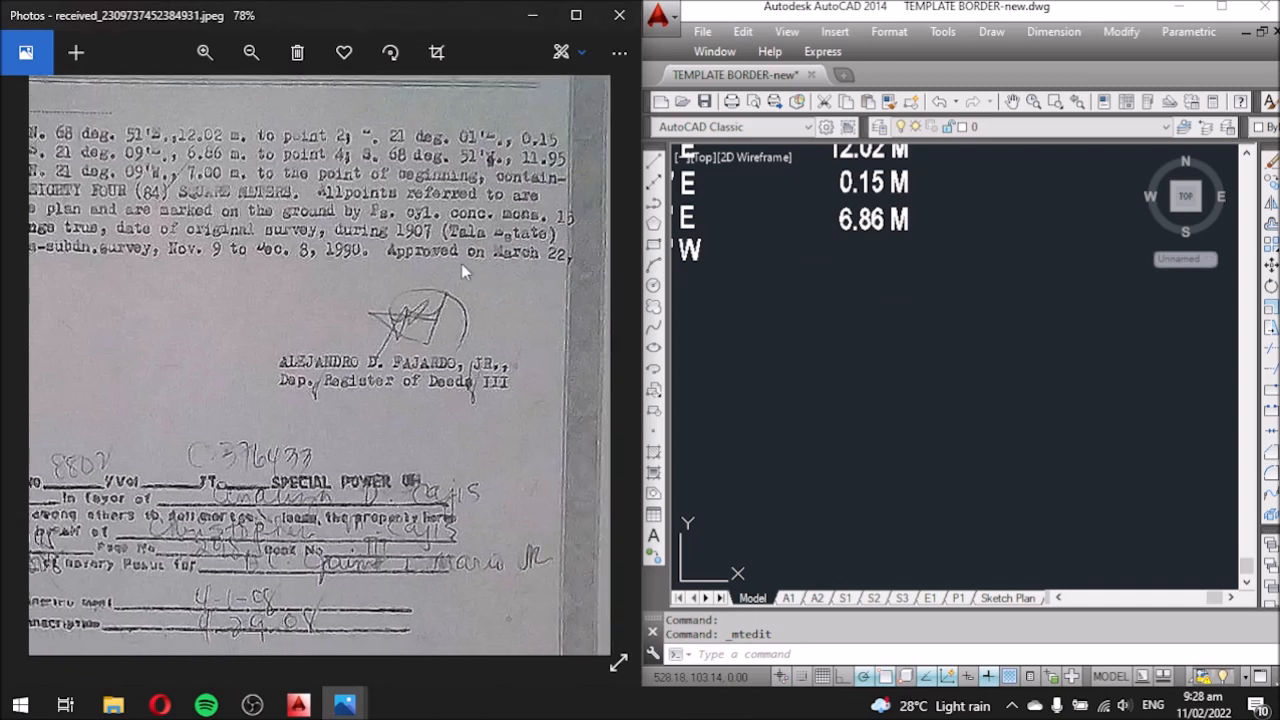
{"action": "left_click", "coordinate": [877, 234]}
{"action": "type", "text": "co"}
{"action": "key", "text": "Return"}
{"action": "left_click", "coordinate": [895, 329]}
{"action": "left_click", "coordinate": [905, 343]}
{"action": "left_click", "coordinate": [878, 242]}
{"action": "key", "text": "Escape"}
{"action": "left_click", "coordinate": [891, 262]}
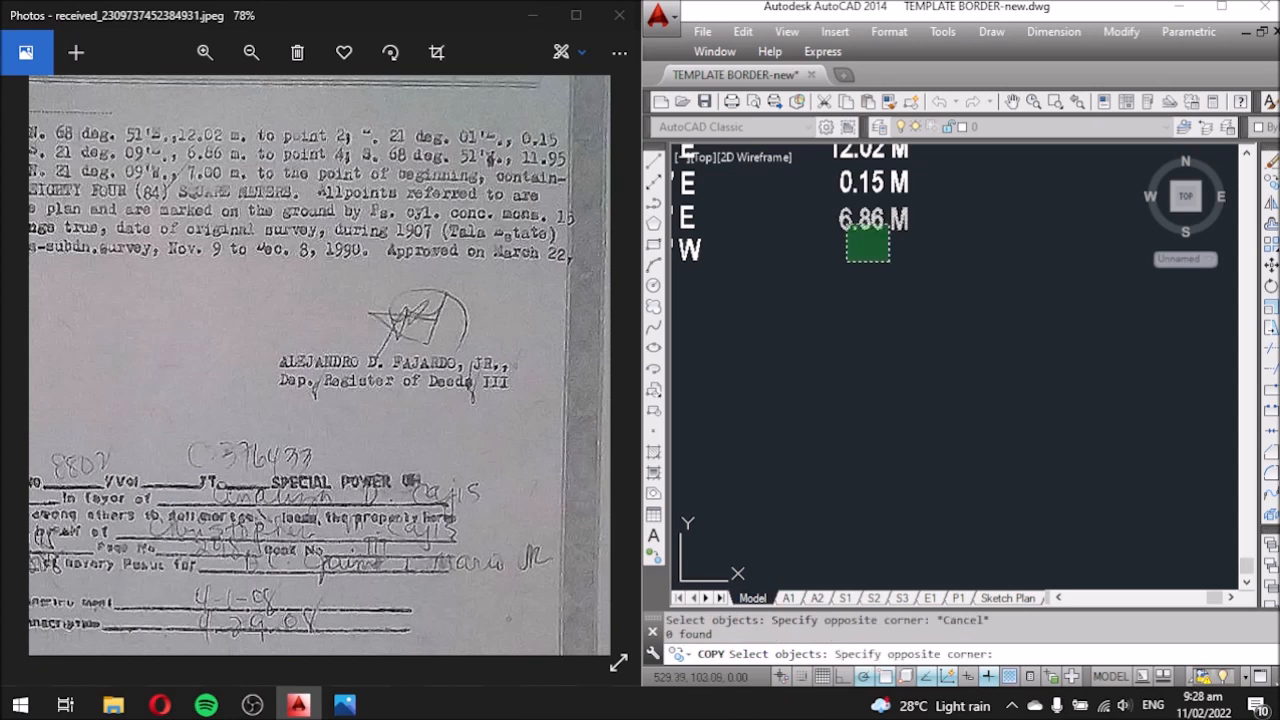
{"action": "left_click", "coordinate": [846, 224]}
{"action": "type", "text": "M"}
{"action": "key", "text": "Return"}
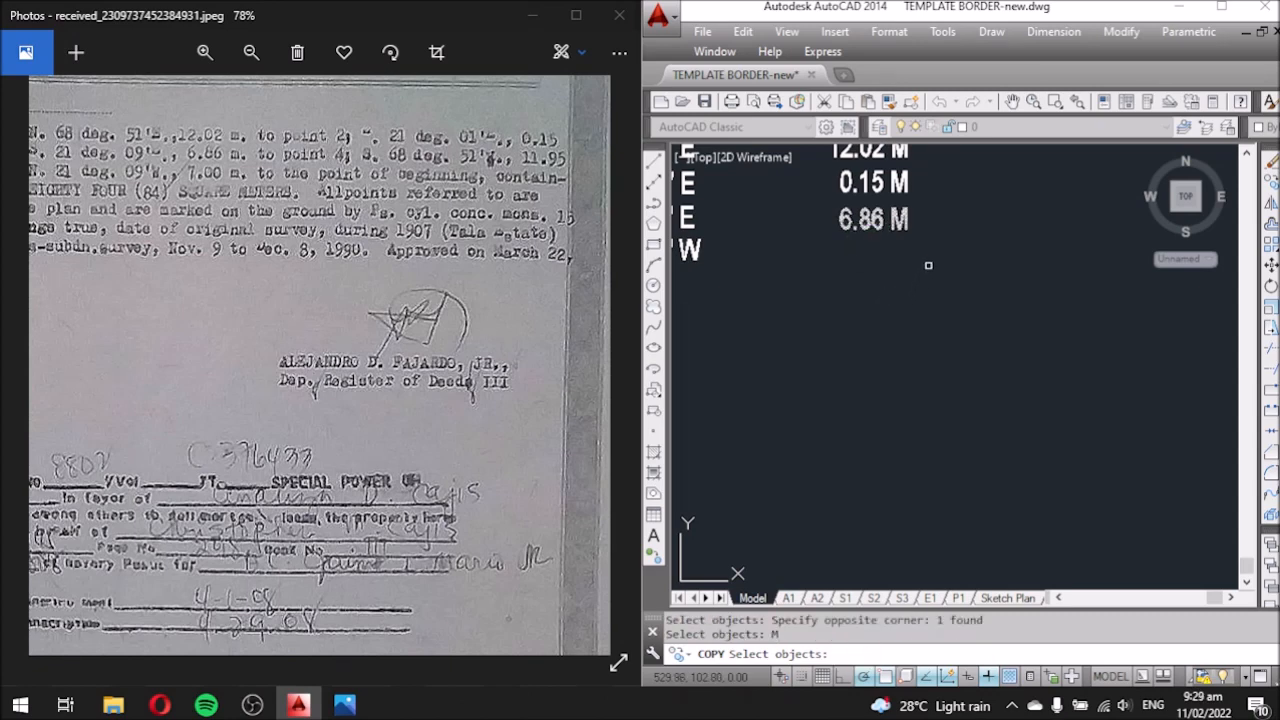
Copy the 6.86 M distance text into row 4-5.
{"action": "left_click", "coordinate": [929, 283]}
{"action": "left_click", "coordinate": [923, 274]}
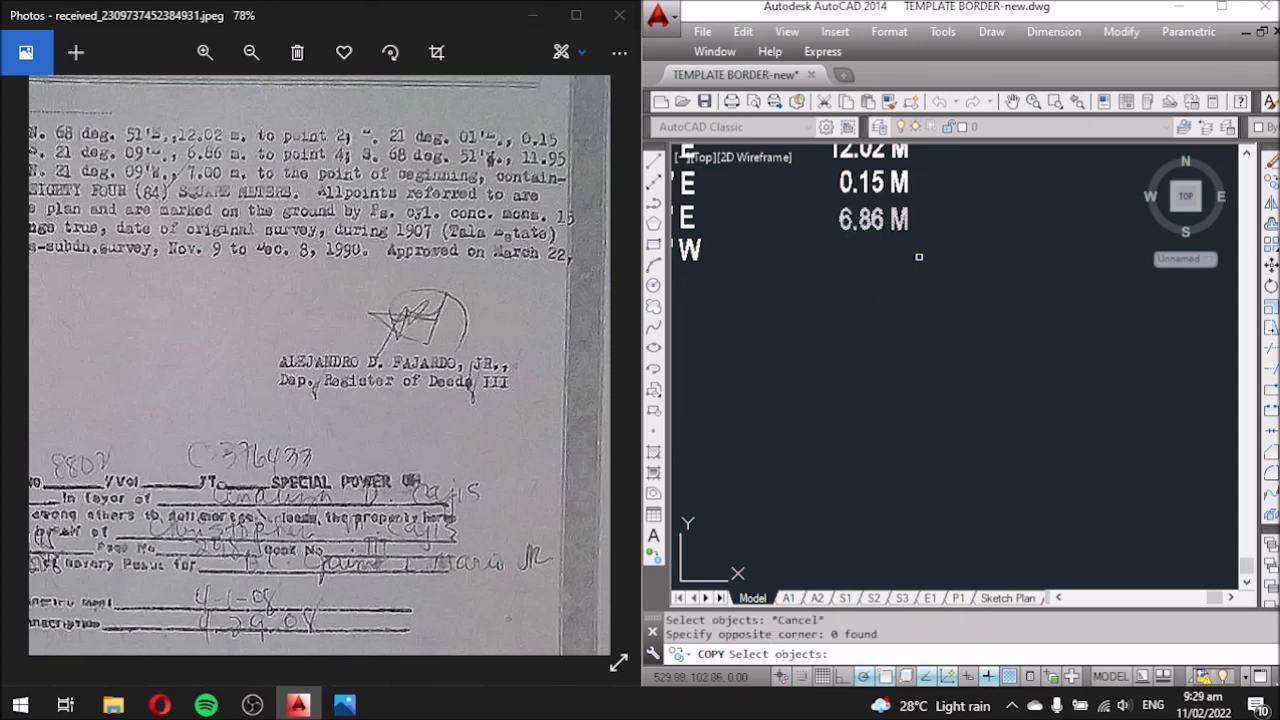
{"action": "left_click", "coordinate": [906, 220]}
{"action": "key", "text": "Return"}
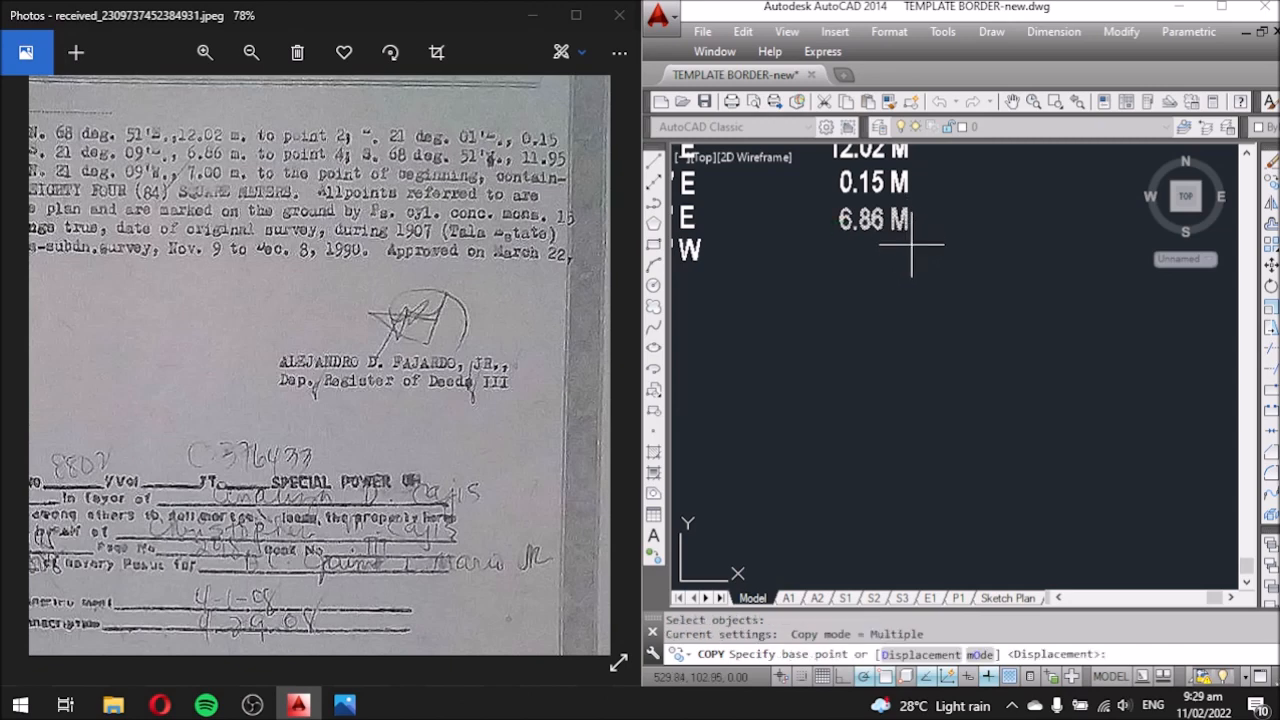
{"action": "left_click", "coordinate": [931, 244]}
{"action": "left_click", "coordinate": [933, 276]}
{"action": "key", "text": "Return"}
Change the copied distance value to 11.95 M.
{"action": "double_click", "coordinate": [860, 250]}
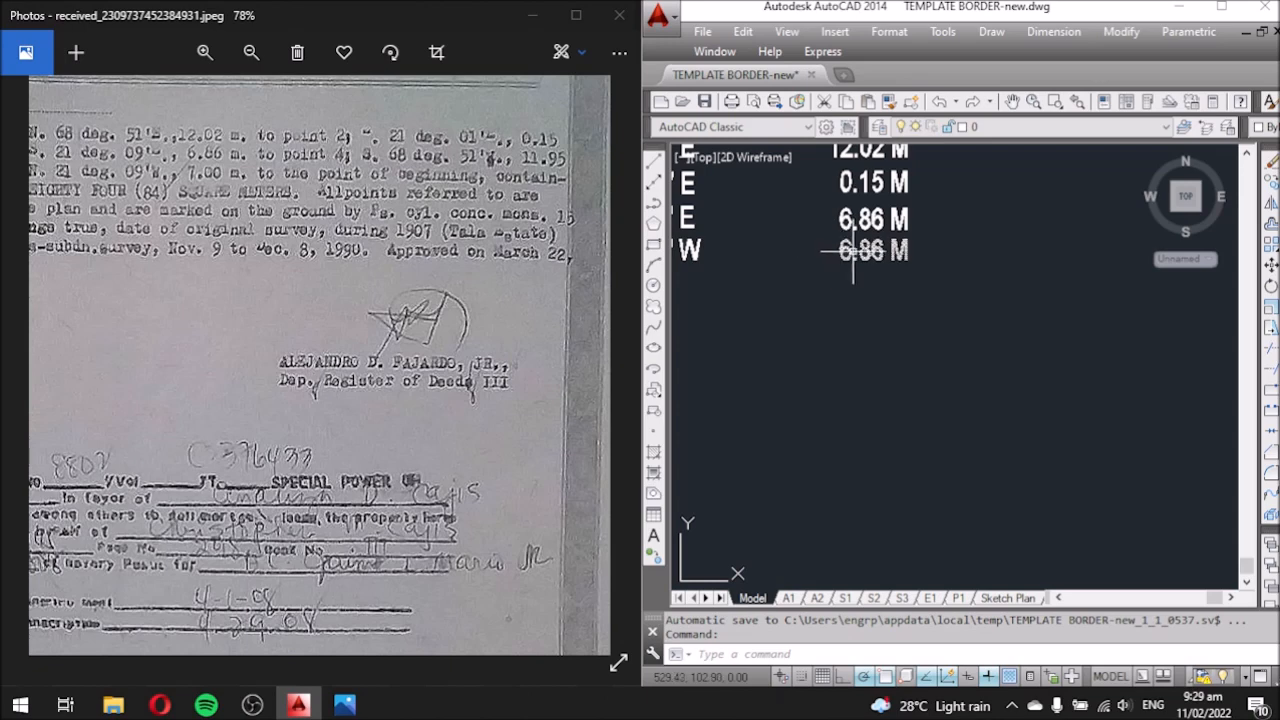
{"action": "left_click_drag", "start_coordinate": [884, 250], "coordinate": [838, 251]}
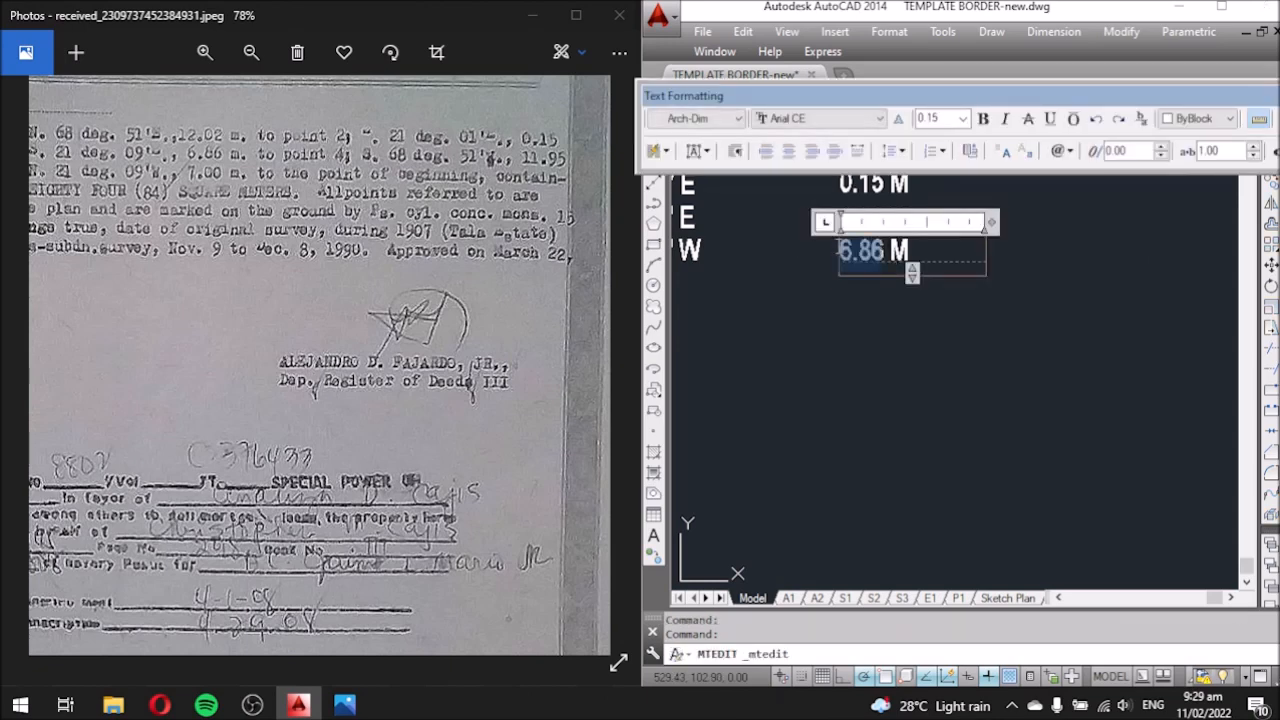
{"action": "type", "text": "11"}
{"action": "type", "text": ".95"}
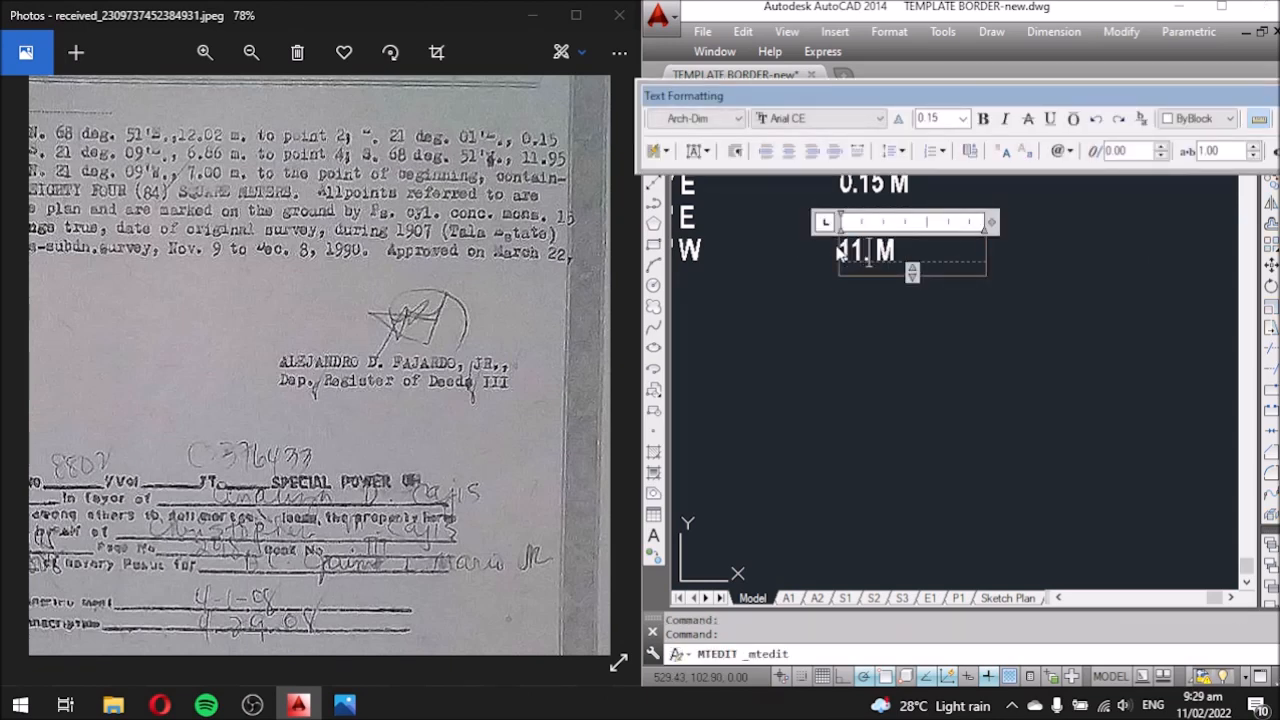
{"action": "left_click", "coordinate": [870, 276]}
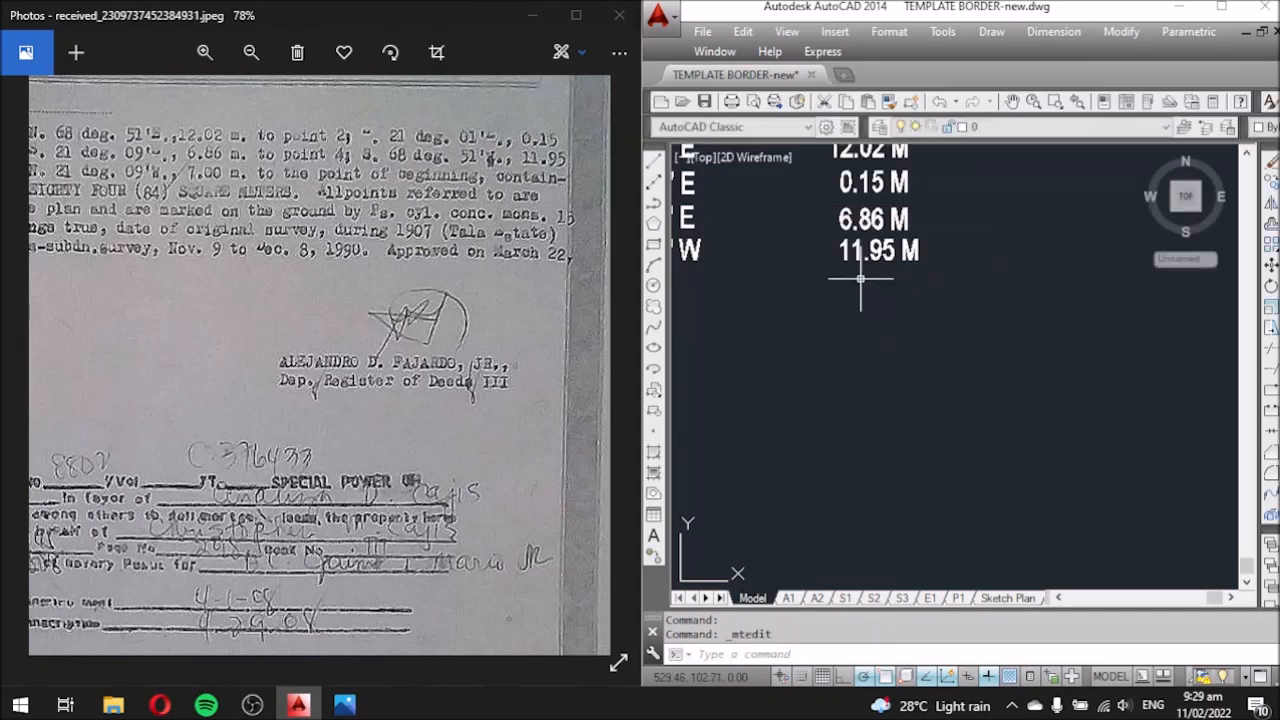
Move the 11.95 M text into line under the DISTANCE column.
{"action": "left_click", "coordinate": [857, 272]}
{"action": "type", "text": "m"}
{"action": "key", "text": "Return"}
{"action": "left_click", "coordinate": [1108, 344]}
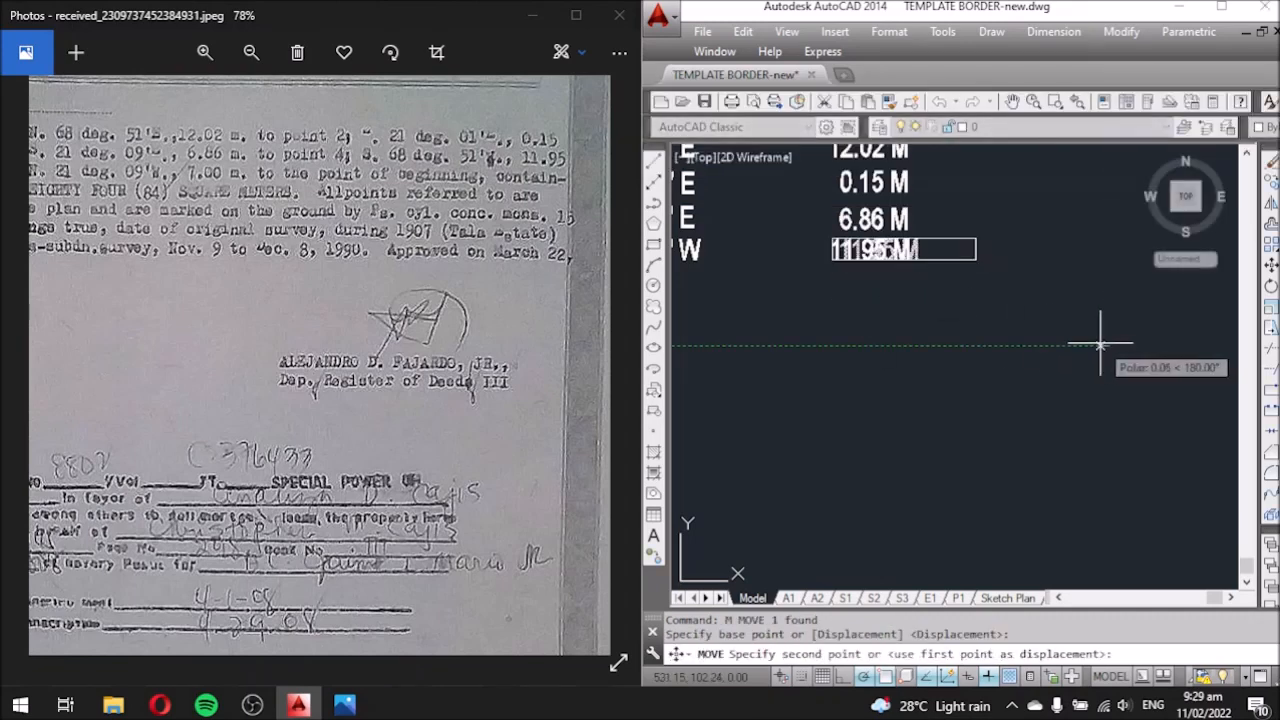
{"action": "left_click", "coordinate": [1100, 345]}
{"action": "scroll", "coordinate": [1051, 366], "scroll_direction": "down", "scroll_amount": 5}
{"action": "scroll", "coordinate": [1046, 349], "scroll_direction": "up", "scroll_amount": 4}
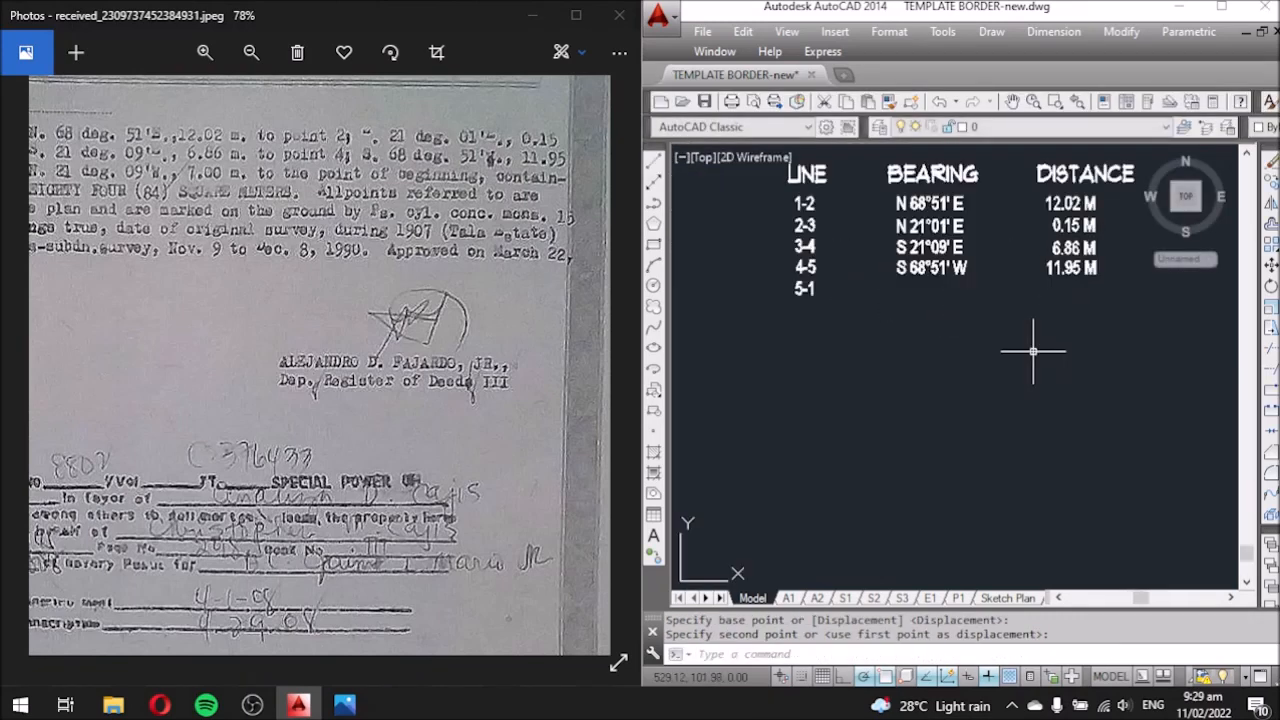
Copy the row 4-5 bearing and distance texts down to row 5-1.
{"action": "left_click", "coordinate": [1100, 310]}
{"action": "left_click", "coordinate": [893, 258]}
{"action": "type", "text": "co"}
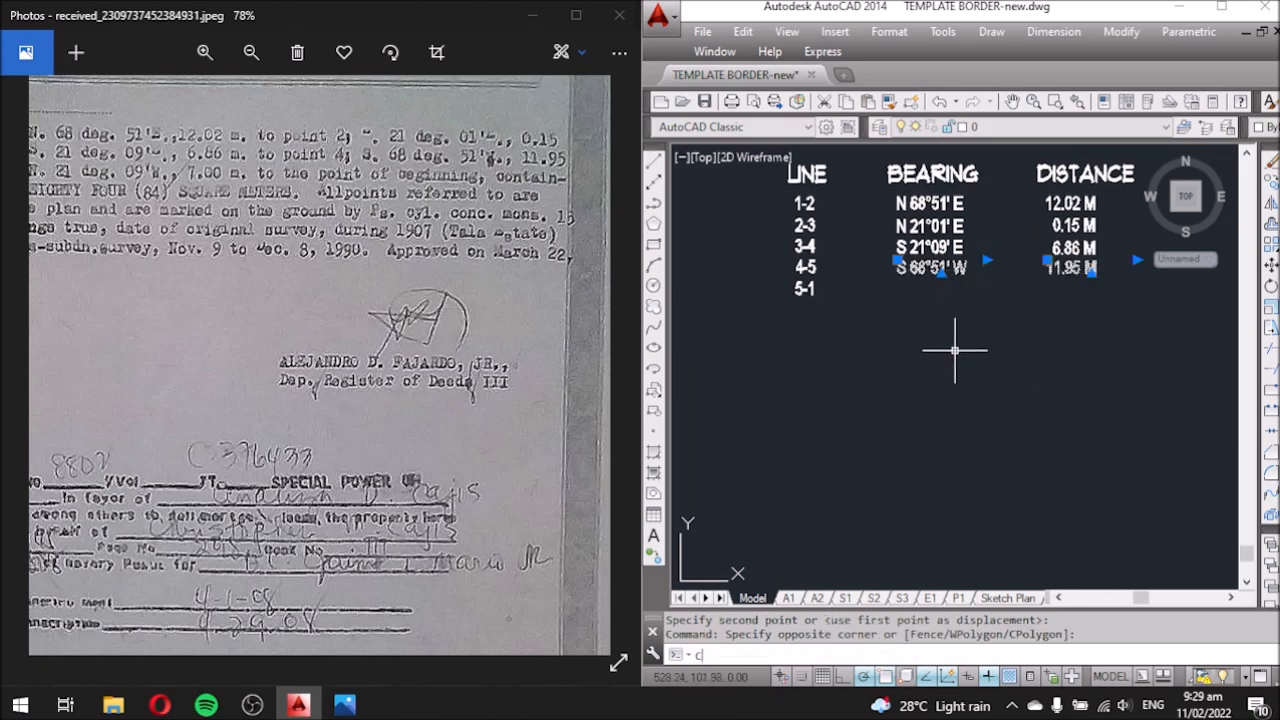
{"action": "key", "text": "Return"}
{"action": "left_click", "coordinate": [1000, 346]}
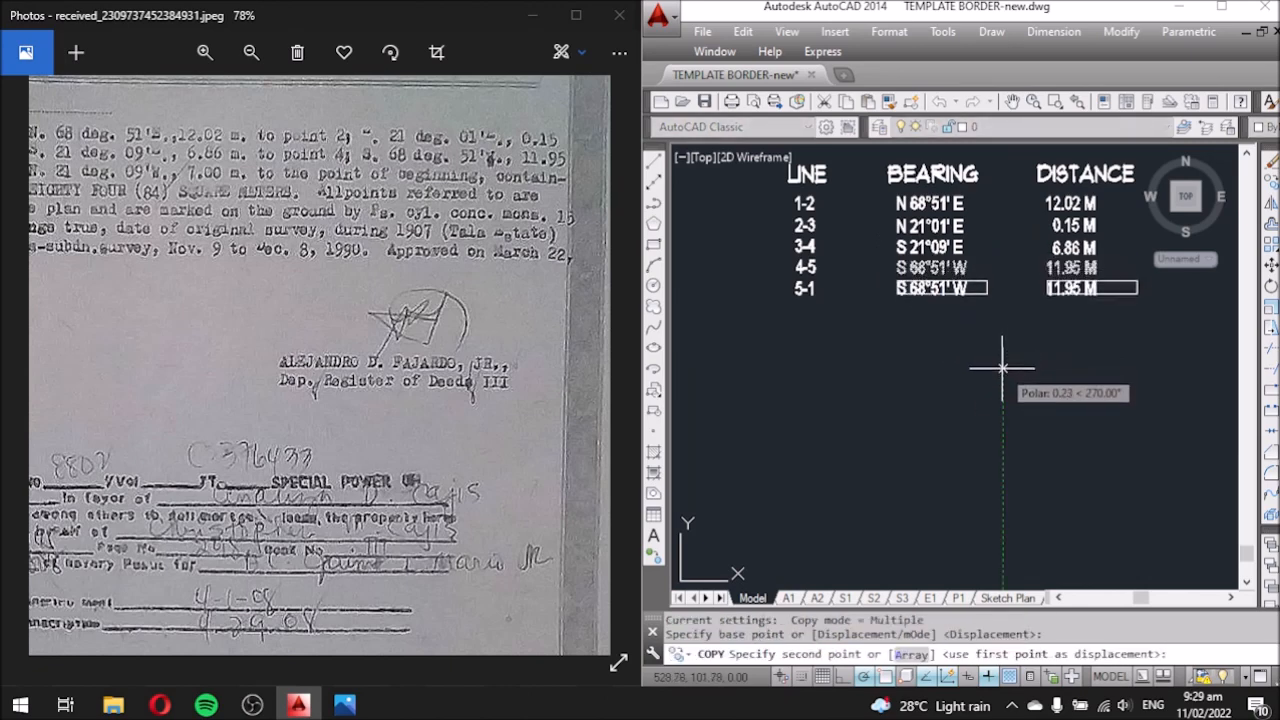
{"action": "left_click", "coordinate": [1002, 369]}
{"action": "key", "text": "Escape"}
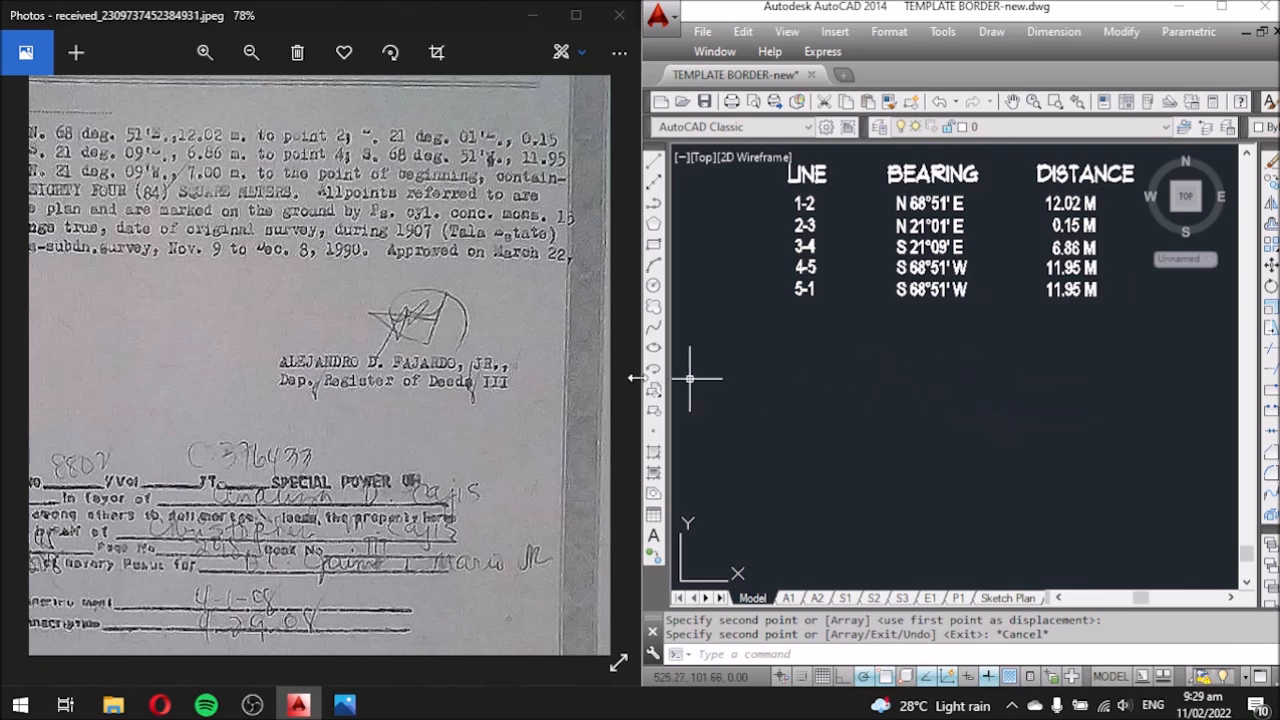
{"action": "left_click_drag", "start_coordinate": [257, 319], "coordinate": [294, 319]}
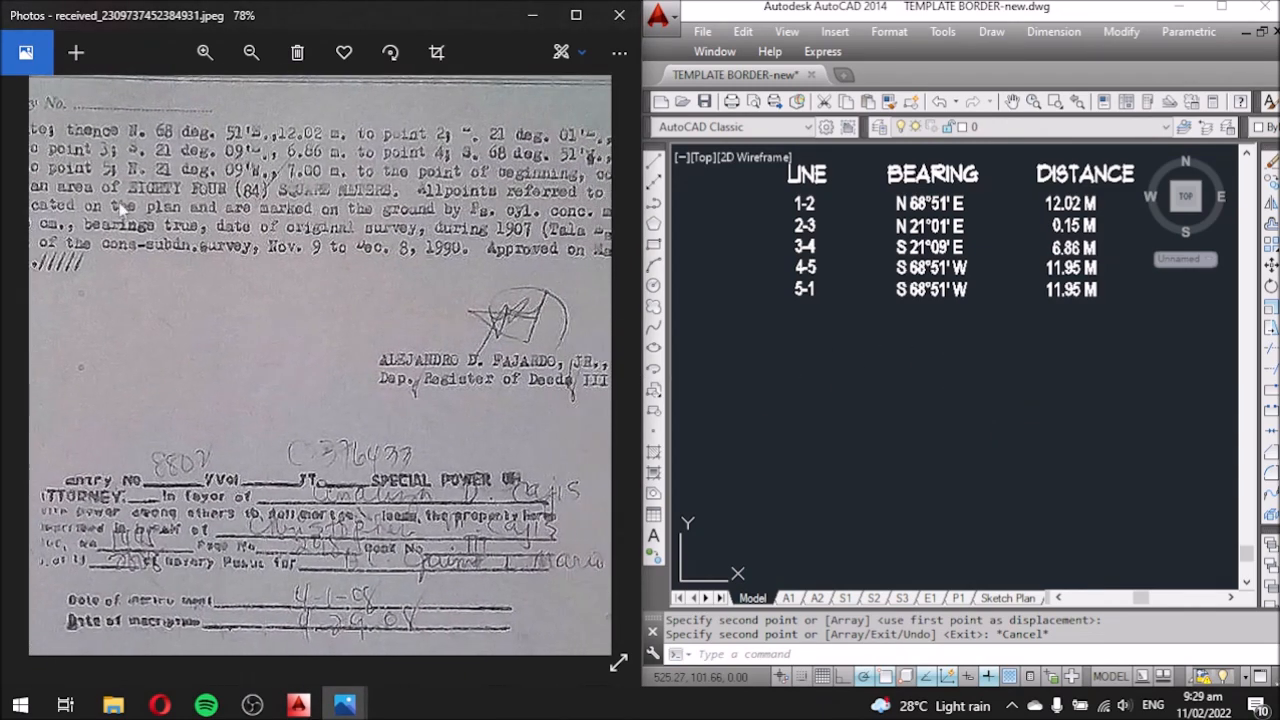
Edit the row 5-1 bearing to N 21°09' W.
{"action": "left_click", "coordinate": [903, 291]}
{"action": "double_click", "coordinate": [903, 293]}
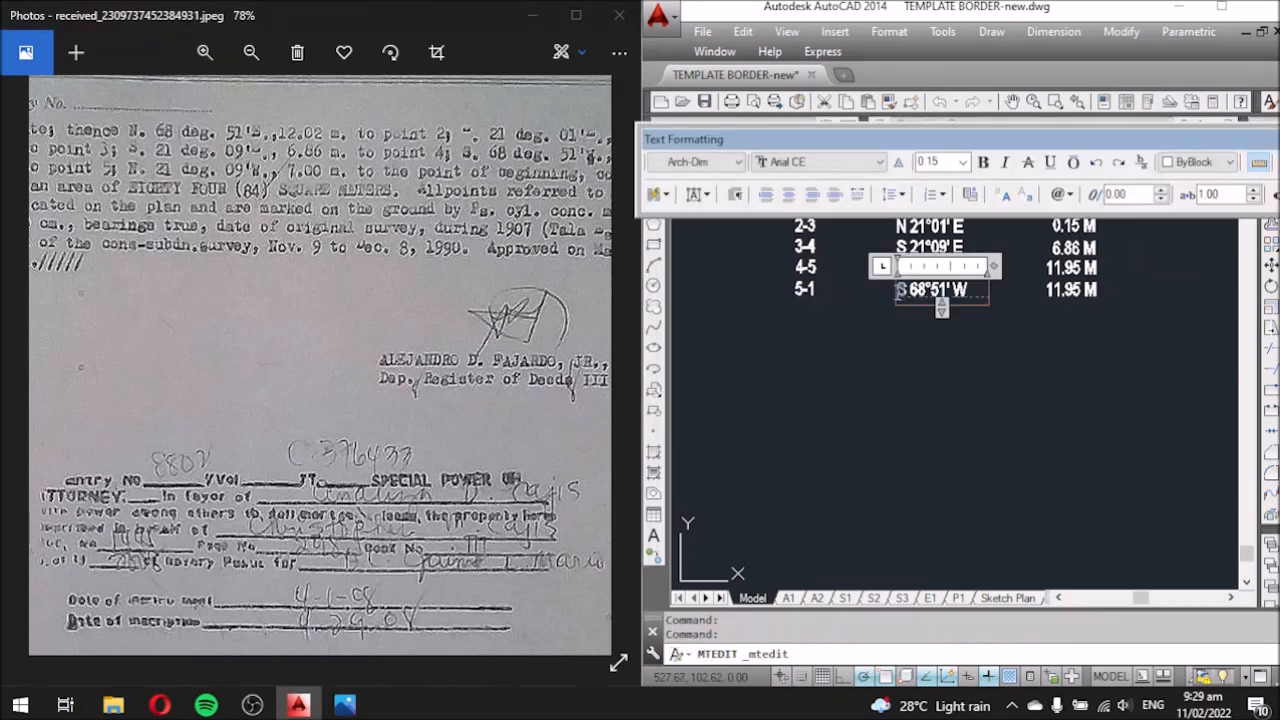
{"action": "type", "text": "N"}
{"action": "left_click_drag", "start_coordinate": [926, 290], "coordinate": [917, 290]}
{"action": "type", "text": "21"}
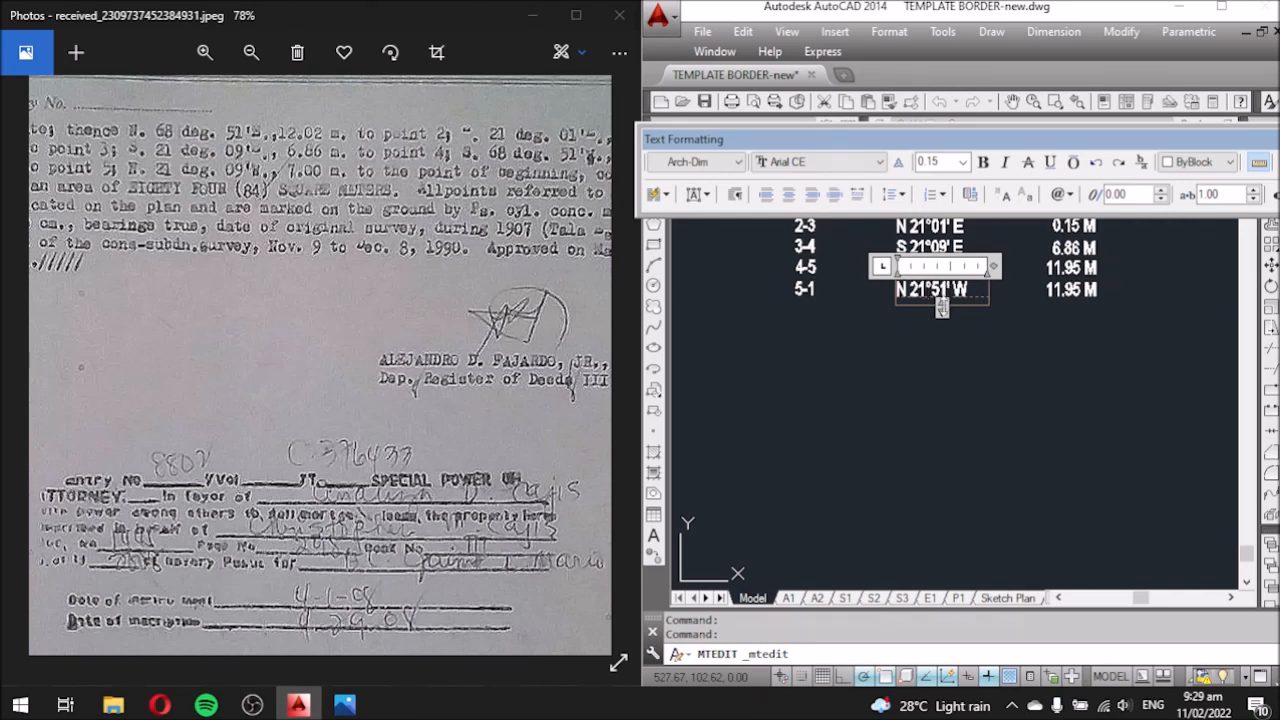
{"action": "key", "text": "BackSpace"}
{"action": "key", "text": "BackSpace"}
{"action": "type", "text": "09"}
{"action": "left_click", "coordinate": [994, 350]}
Change the row 5-1 distance to 7.00 M.
{"action": "left_click", "coordinate": [1060, 292]}
{"action": "double_click", "coordinate": [1060, 291]}
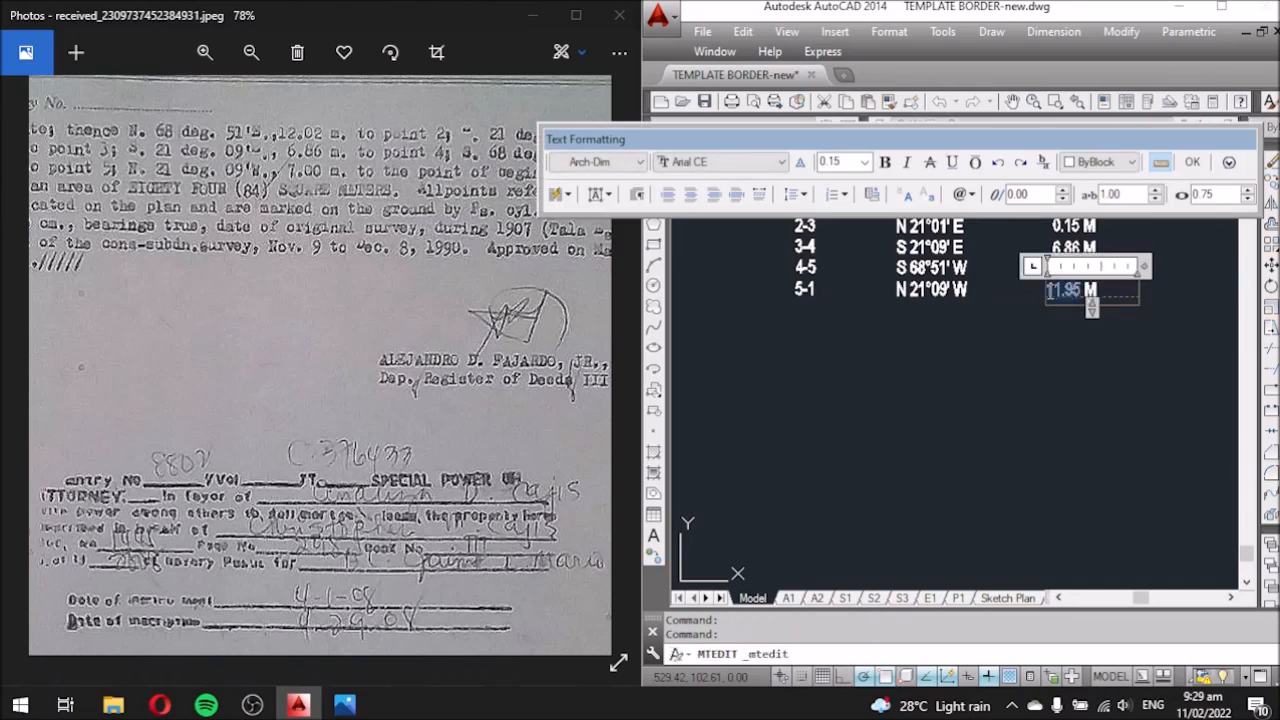
{"action": "type", "text": "7.00"}
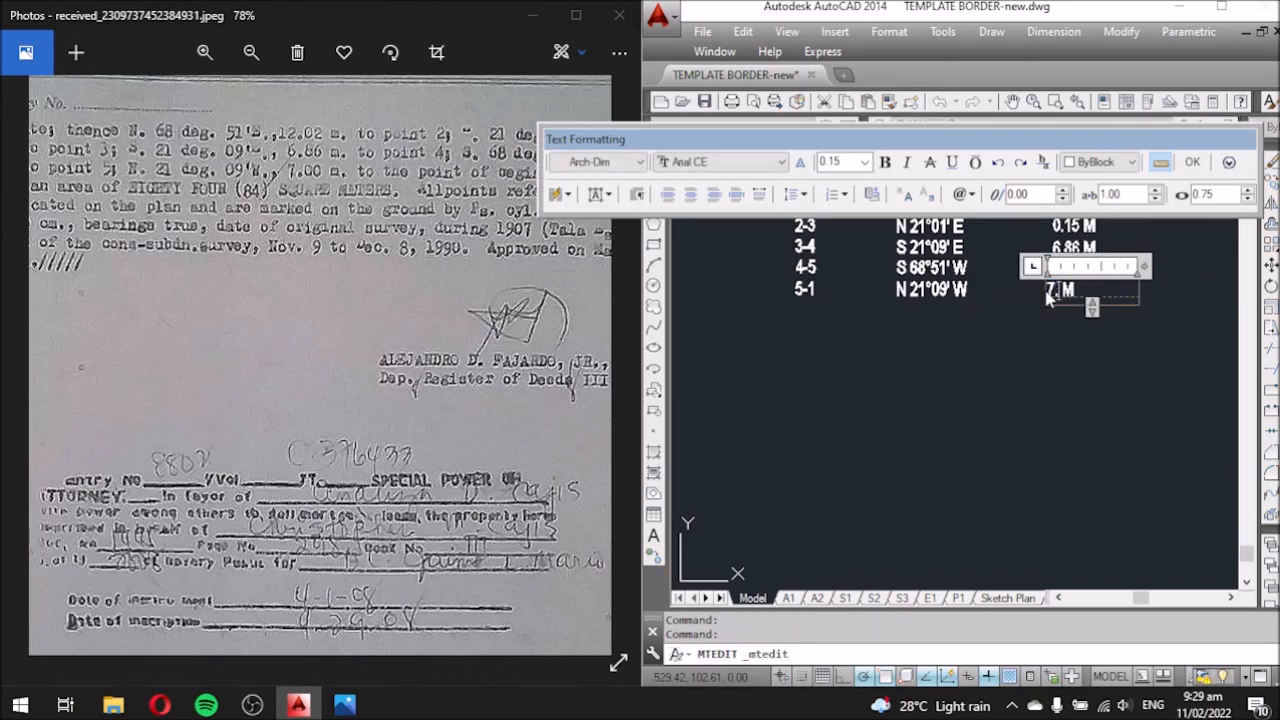
{"action": "left_click", "coordinate": [1037, 334]}
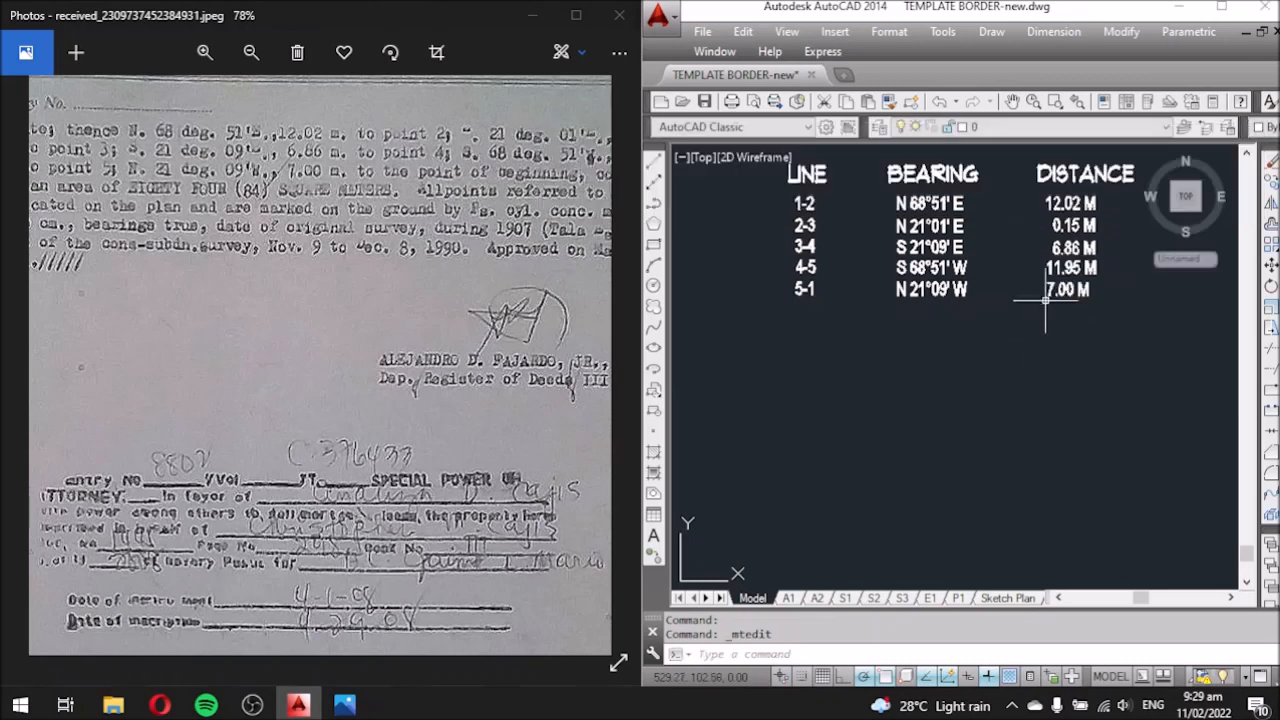
Move the 7.00 M text to align in the DISTANCE column.
{"action": "type", "text": "m"}
{"action": "key", "text": "Return"}
{"action": "left_click", "coordinate": [1043, 417]}
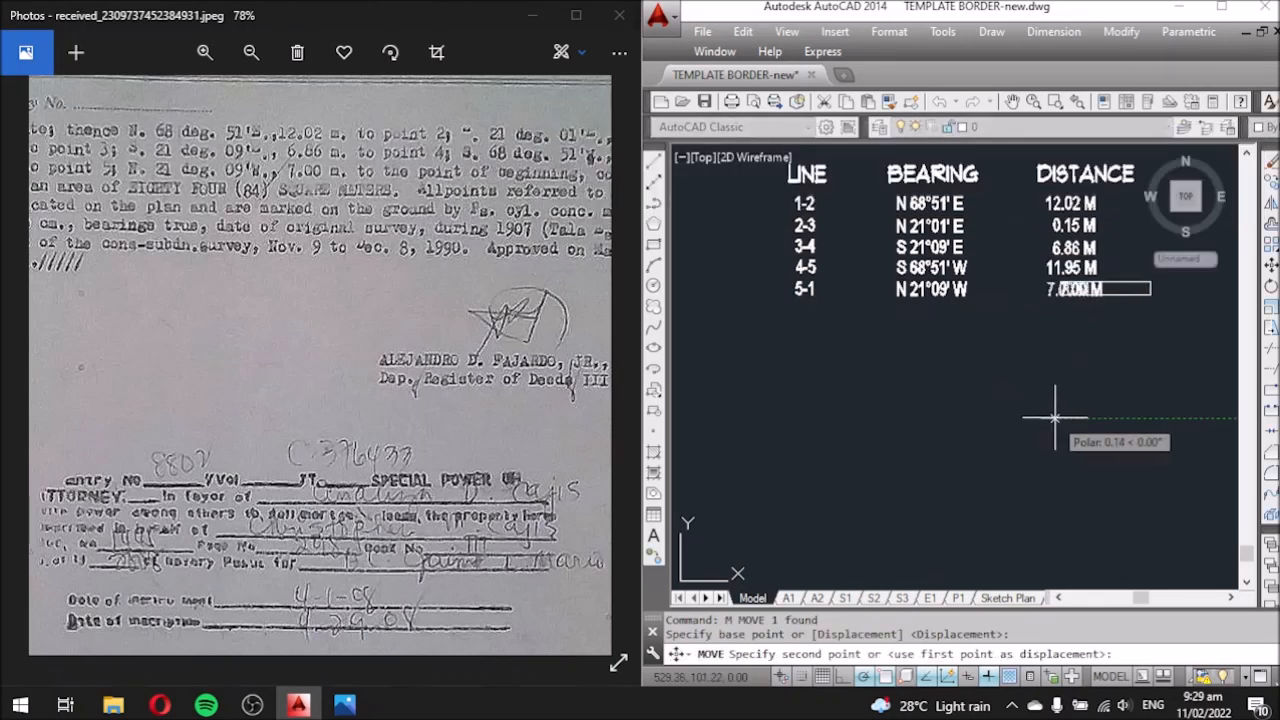
{"action": "left_click", "coordinate": [1048, 416]}
{"action": "scroll", "coordinate": [898, 386], "scroll_direction": "down", "scroll_amount": 2}
{"action": "scroll", "coordinate": [936, 335], "scroll_direction": "up", "scroll_amount": 2}
{"action": "middle_click_drag", "start_coordinate": [988, 416], "coordinate": [943, 399]}
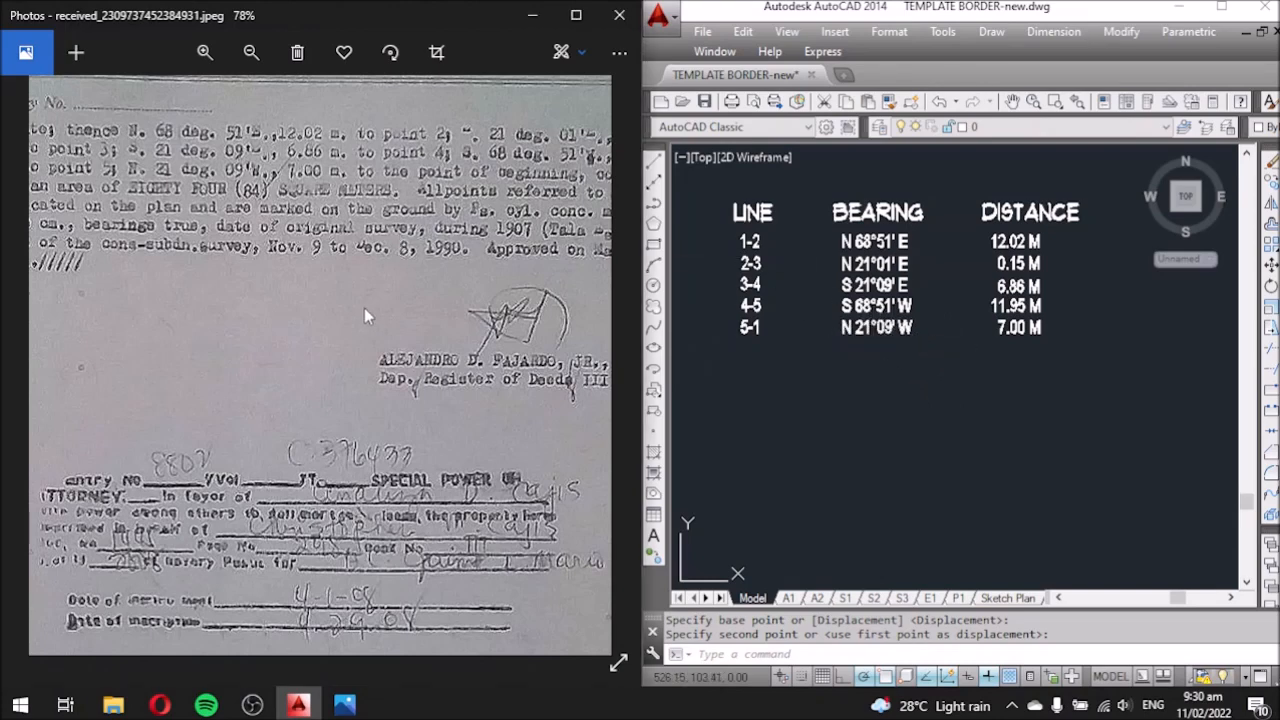
{"action": "scroll", "coordinate": [371, 276], "scroll_direction": "down", "scroll_amount": 2}
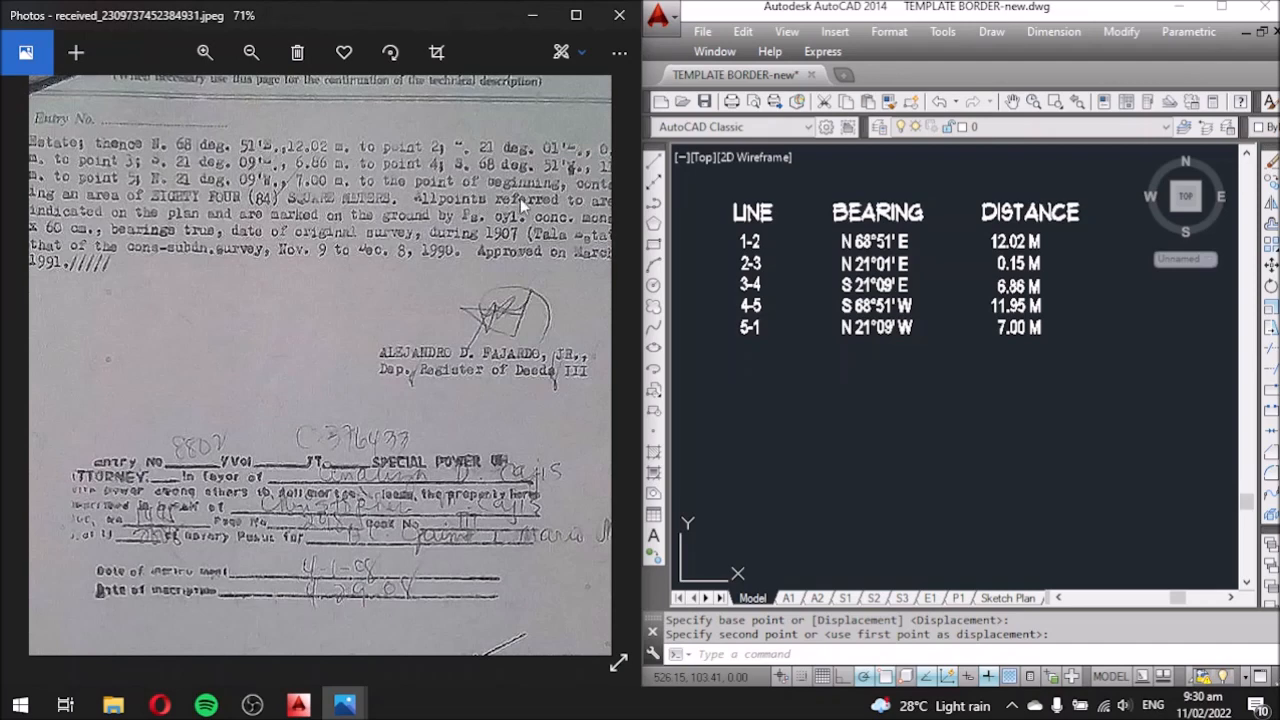
{"action": "left_click_drag", "start_coordinate": [518, 198], "coordinate": [386, 208]}
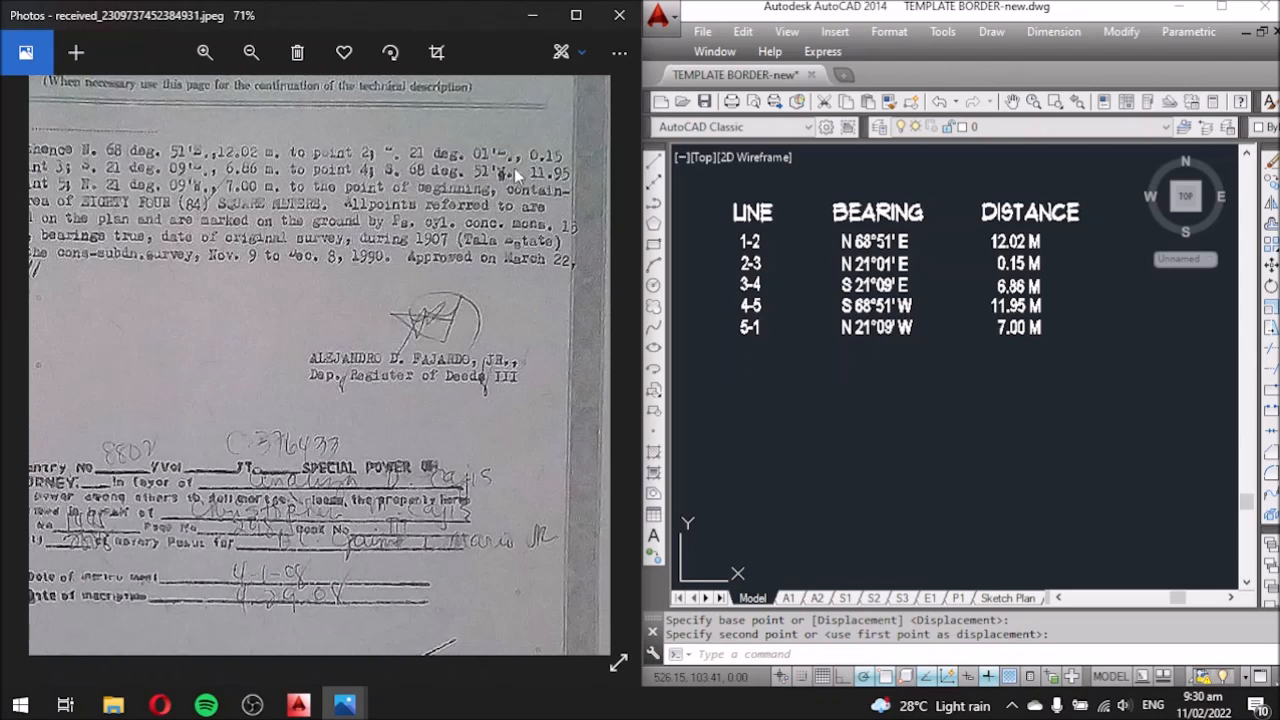
{"action": "left_click_drag", "start_coordinate": [241, 261], "coordinate": [402, 267]}
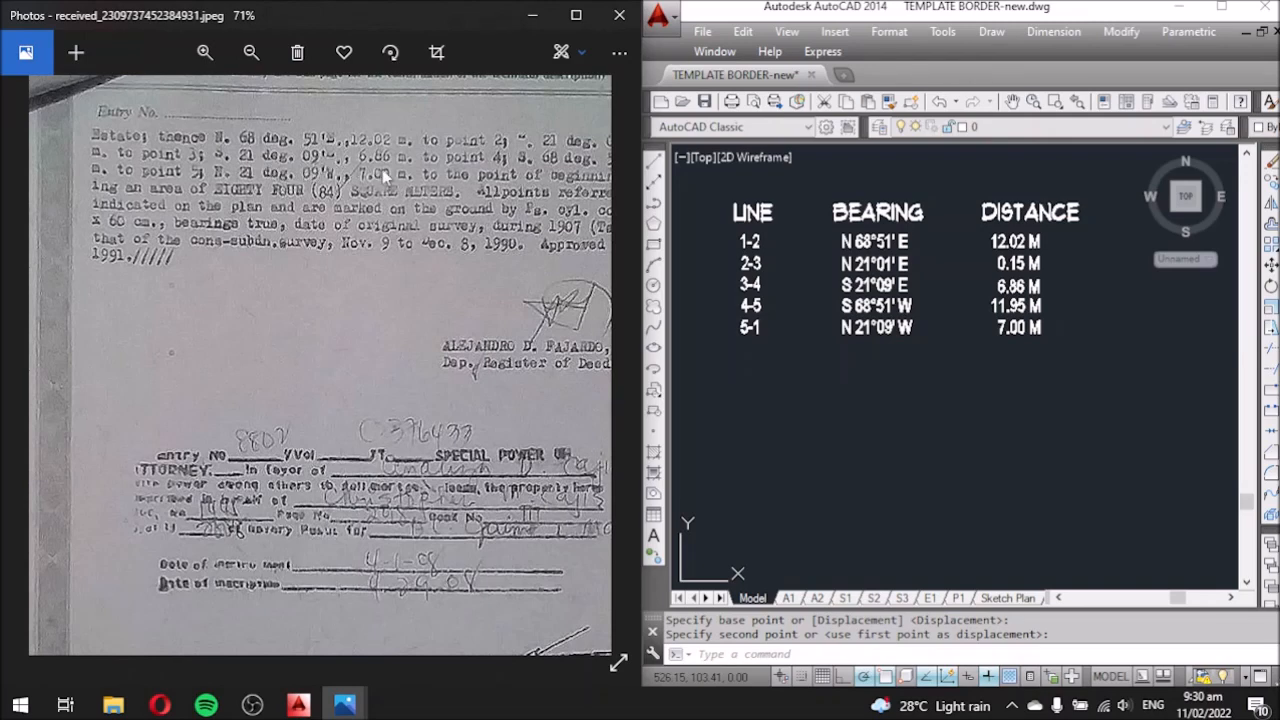
{"action": "left_click_drag", "start_coordinate": [462, 188], "coordinate": [325, 180]}
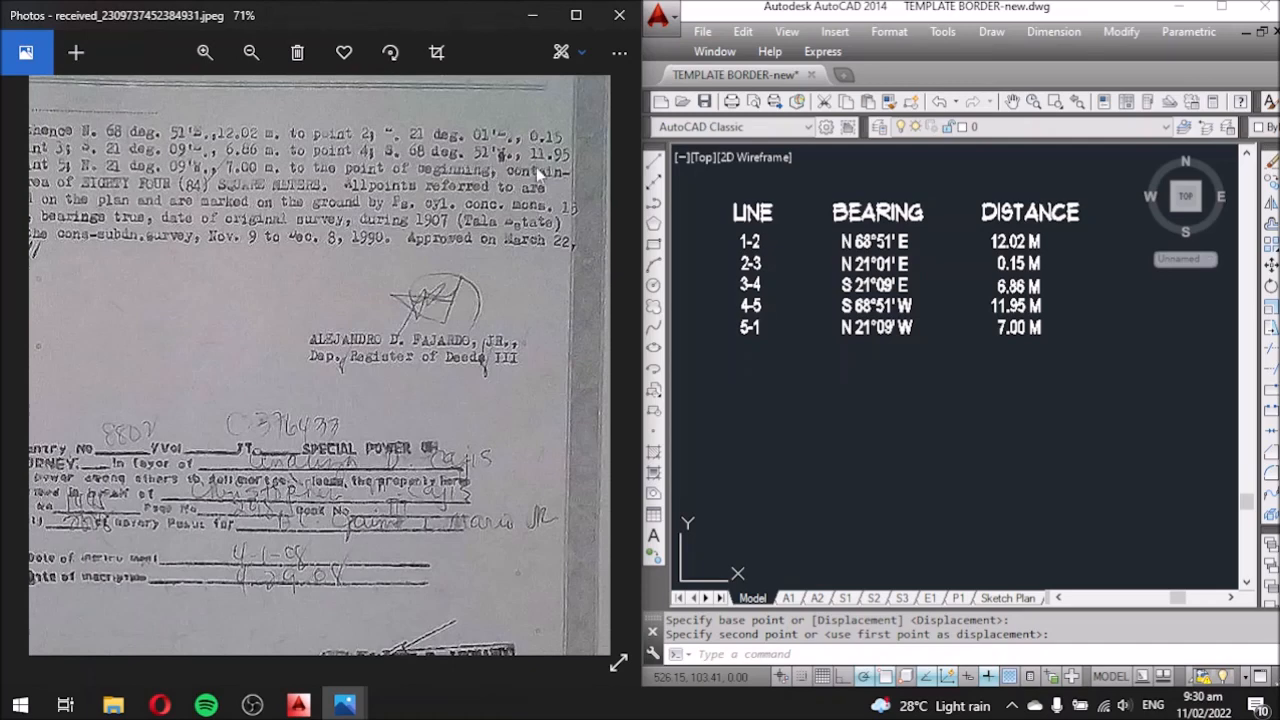
{"action": "left_click_drag", "start_coordinate": [226, 212], "coordinate": [360, 202]}
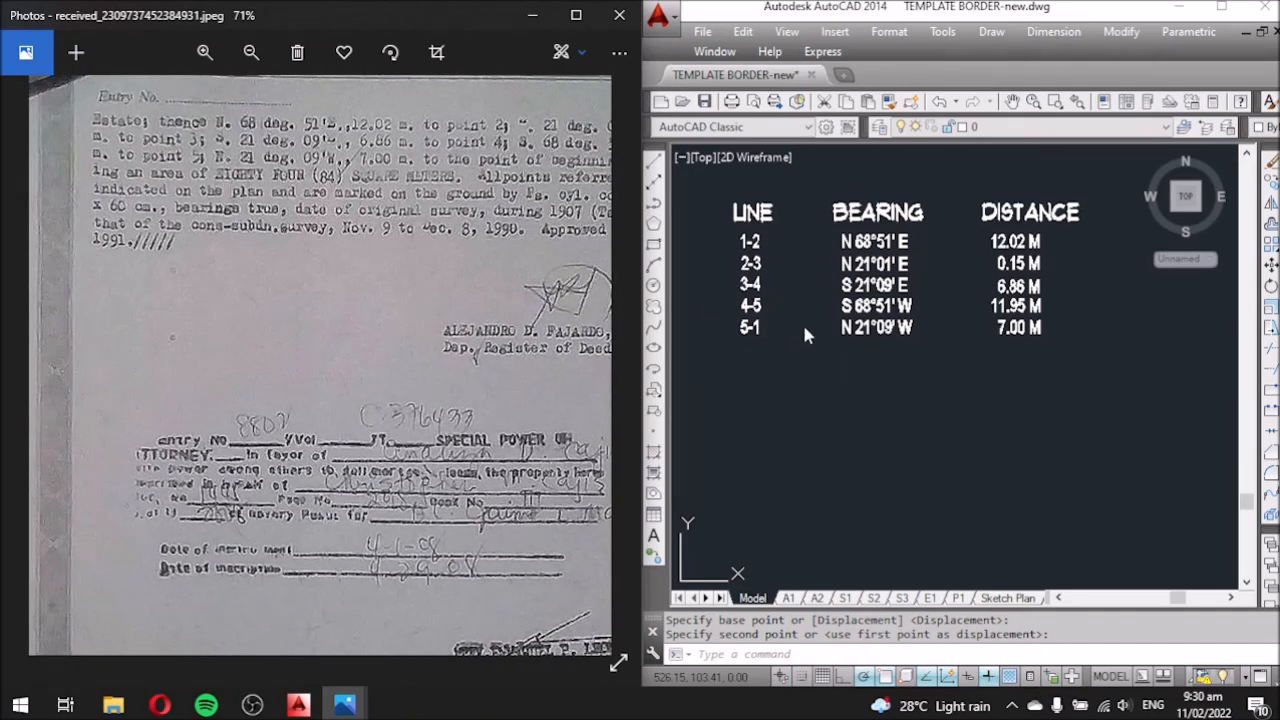
{"action": "left_click_drag", "start_coordinate": [338, 174], "coordinate": [325, 176]}
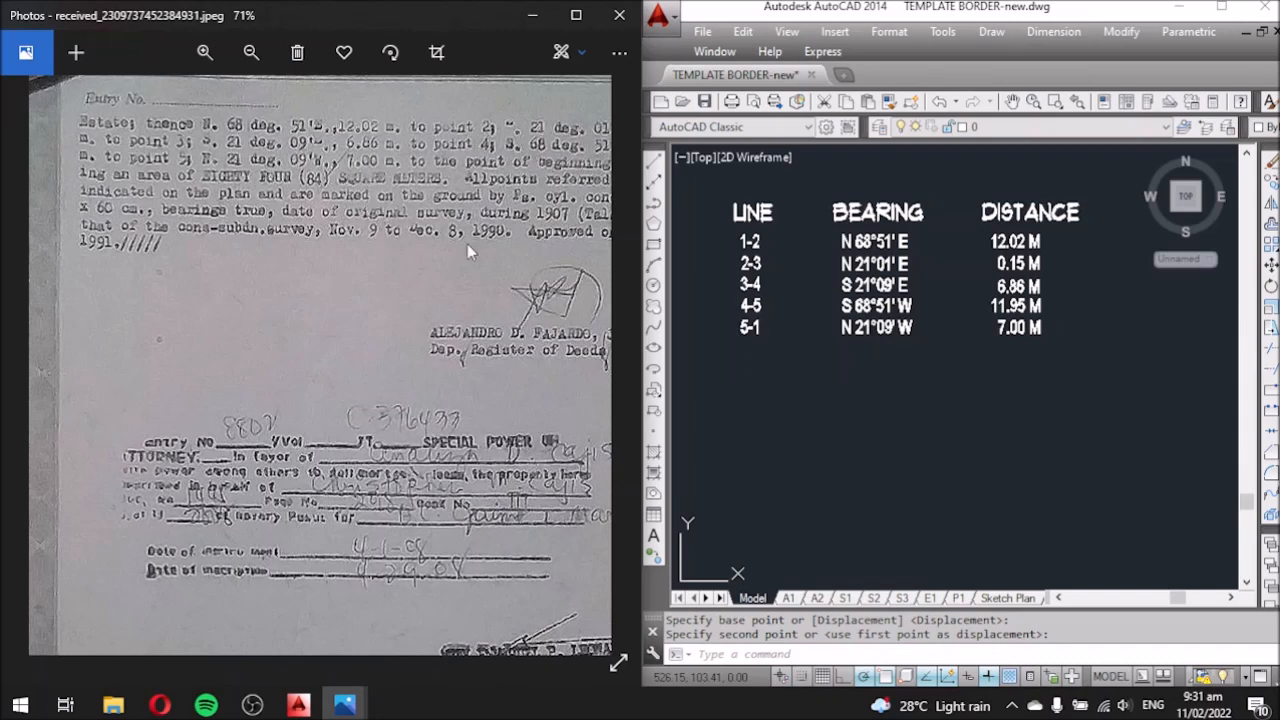
{"action": "left_click", "coordinate": [921, 358]}
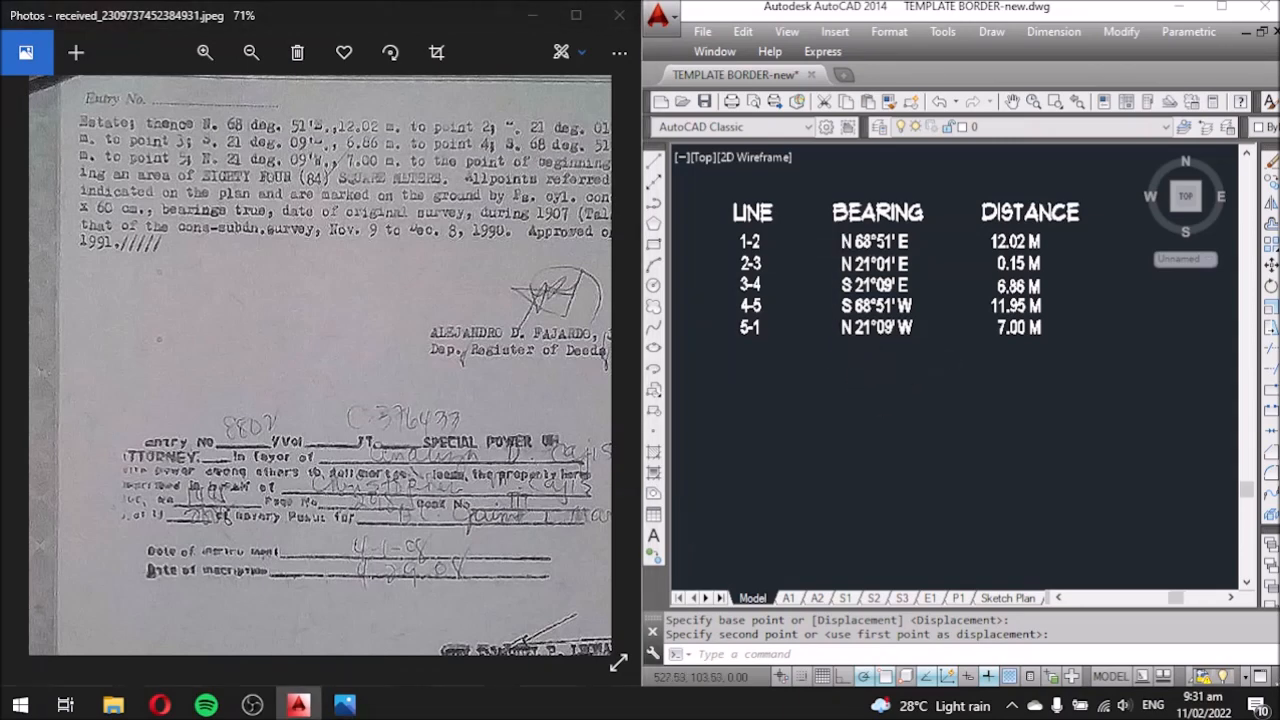
{"action": "scroll", "coordinate": [857, 357], "scroll_direction": "down", "scroll_amount": 4}
{"action": "middle_click_drag", "start_coordinate": [986, 400], "coordinate": [958, 342]}
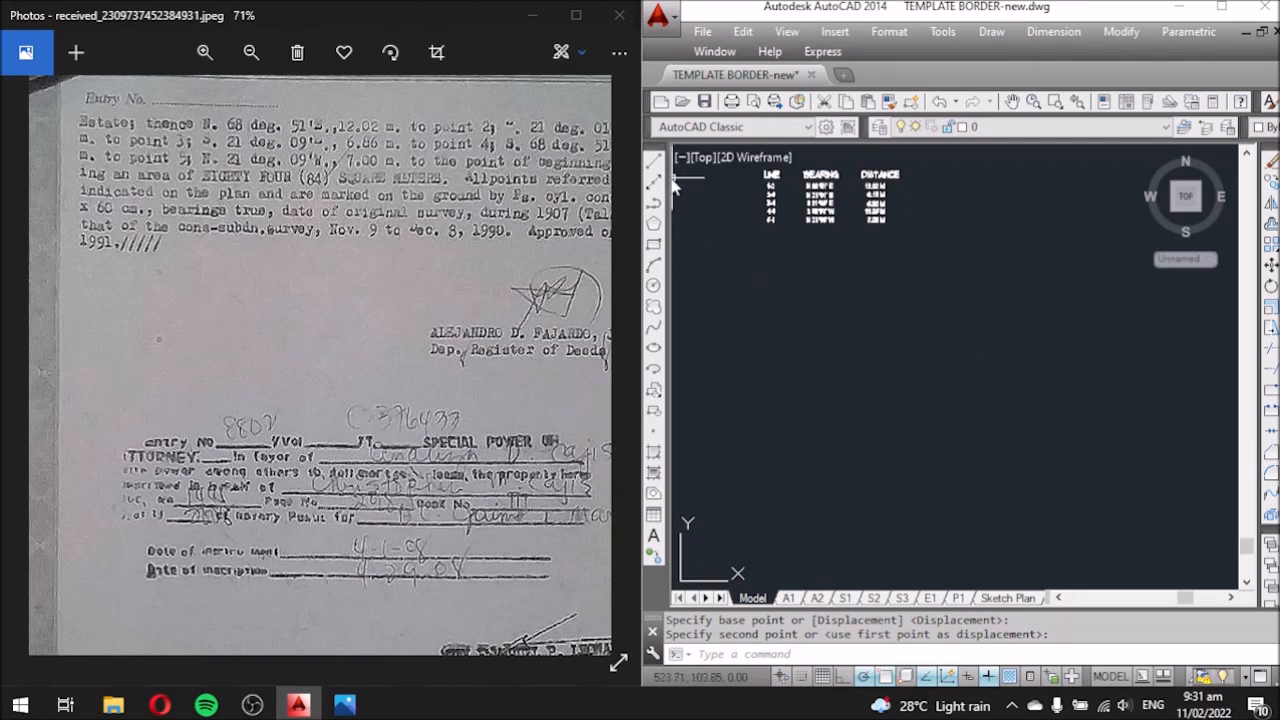
Hide the scanned document, maximize AutoCAD and pan the table to the top-left.
{"action": "left_click", "coordinate": [534, 17]}
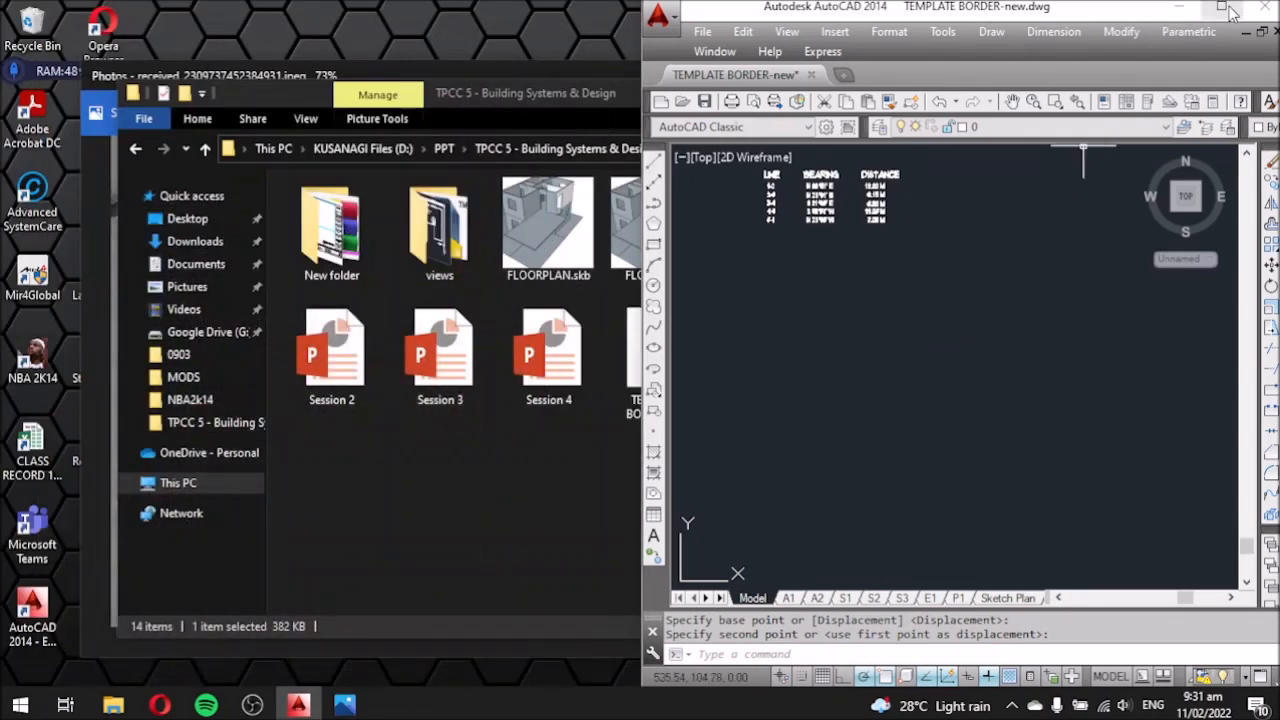
{"action": "left_click", "coordinate": [1230, 10]}
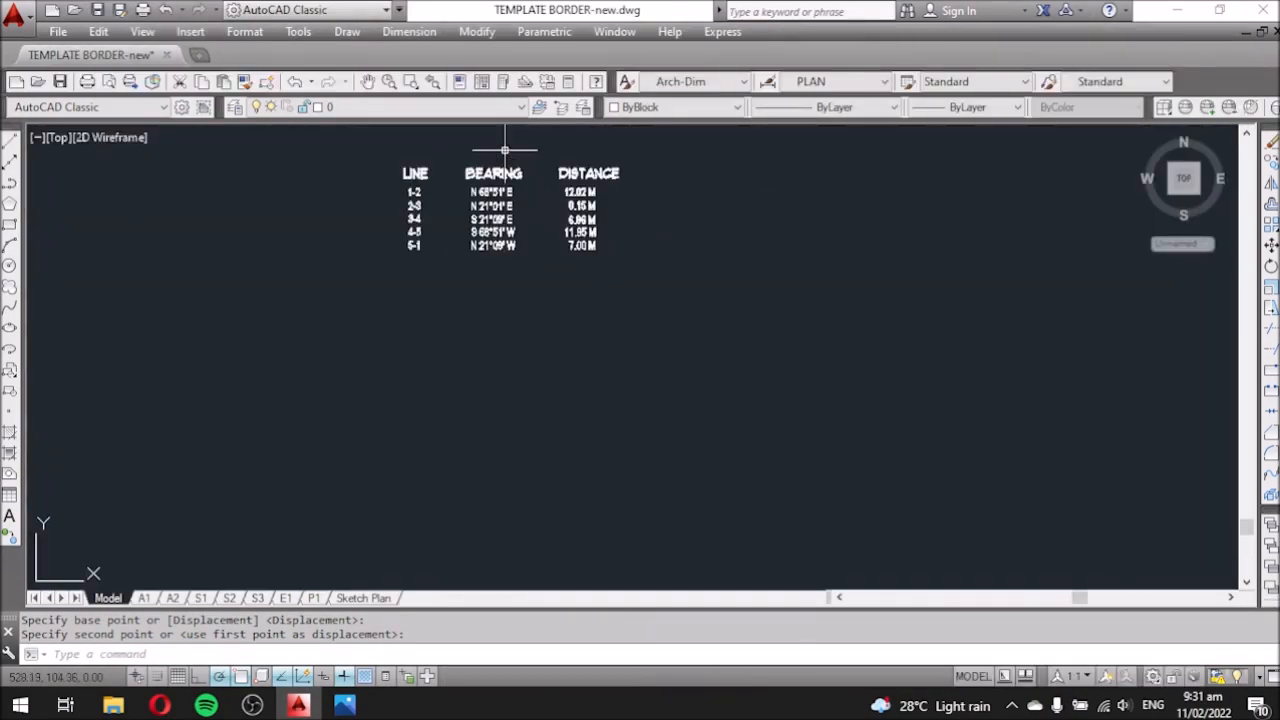
{"action": "left_click", "coordinate": [455, 170]}
{"action": "middle_click_drag", "start_coordinate": [635, 399], "coordinate": [560, 357]}
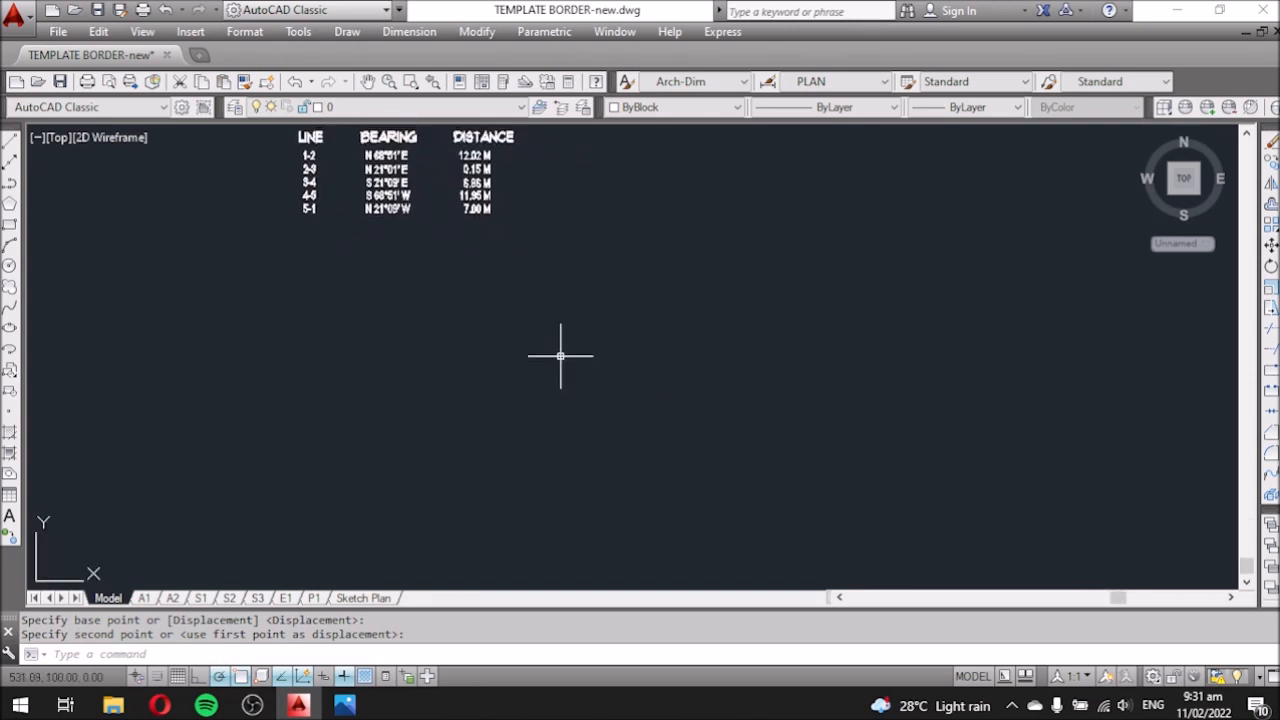
Start a LINE and set the lot boundary's first corner below the table.
{"action": "left_click", "coordinate": [10, 144]}
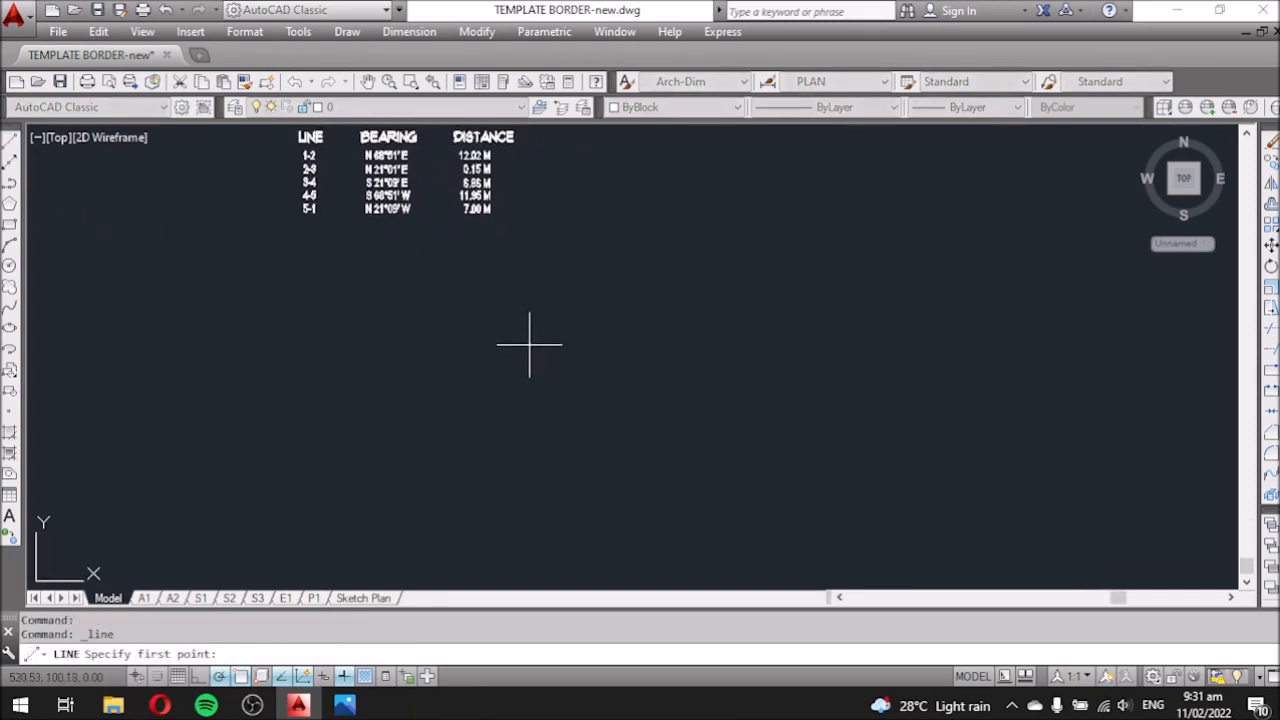
{"action": "left_click", "coordinate": [587, 402]}
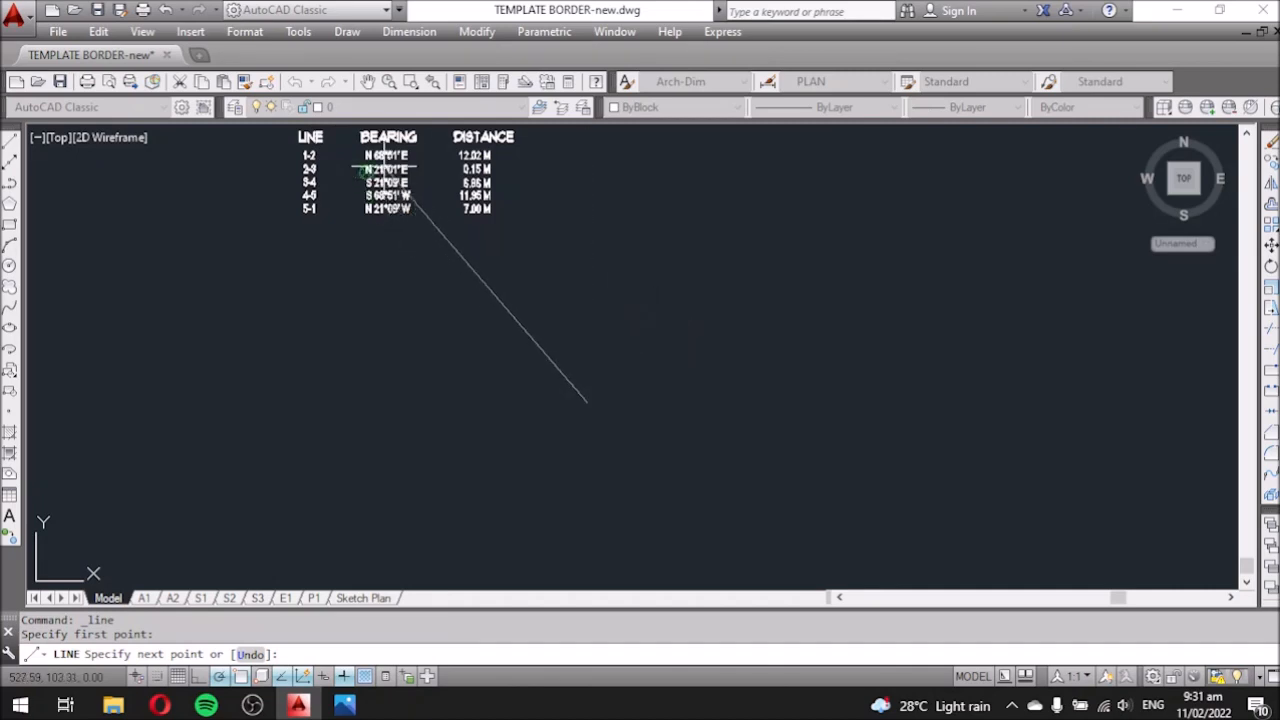
{"action": "scroll", "coordinate": [357, 171], "scroll_direction": "up", "scroll_amount": 4}
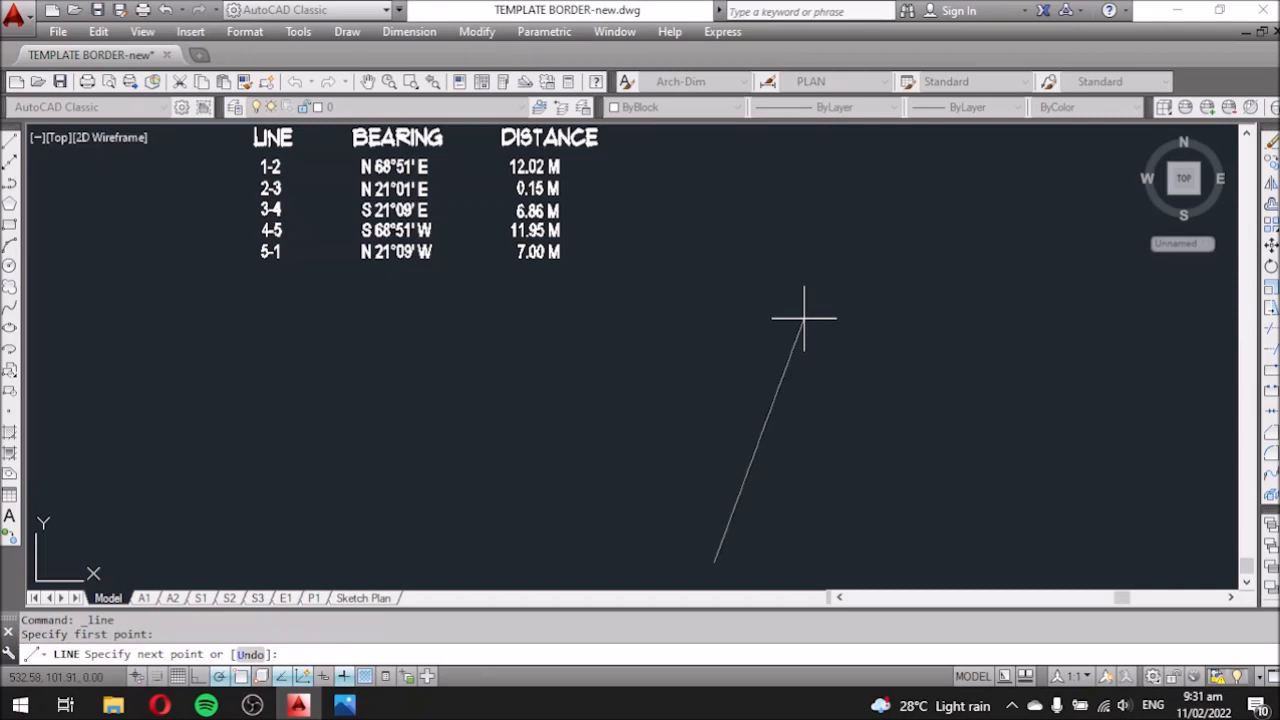
{"action": "type", "text": "@12.02"}
{"action": "type", "text": "<"}
{"action": "type", "text": "N"}
{"action": "key", "text": "BackSpace"}
{"action": "type", "text": "n"}
{"action": "type", "text": "68d51'"}
{"action": "type", "text": "e"}
{"action": "key", "text": "Return"}
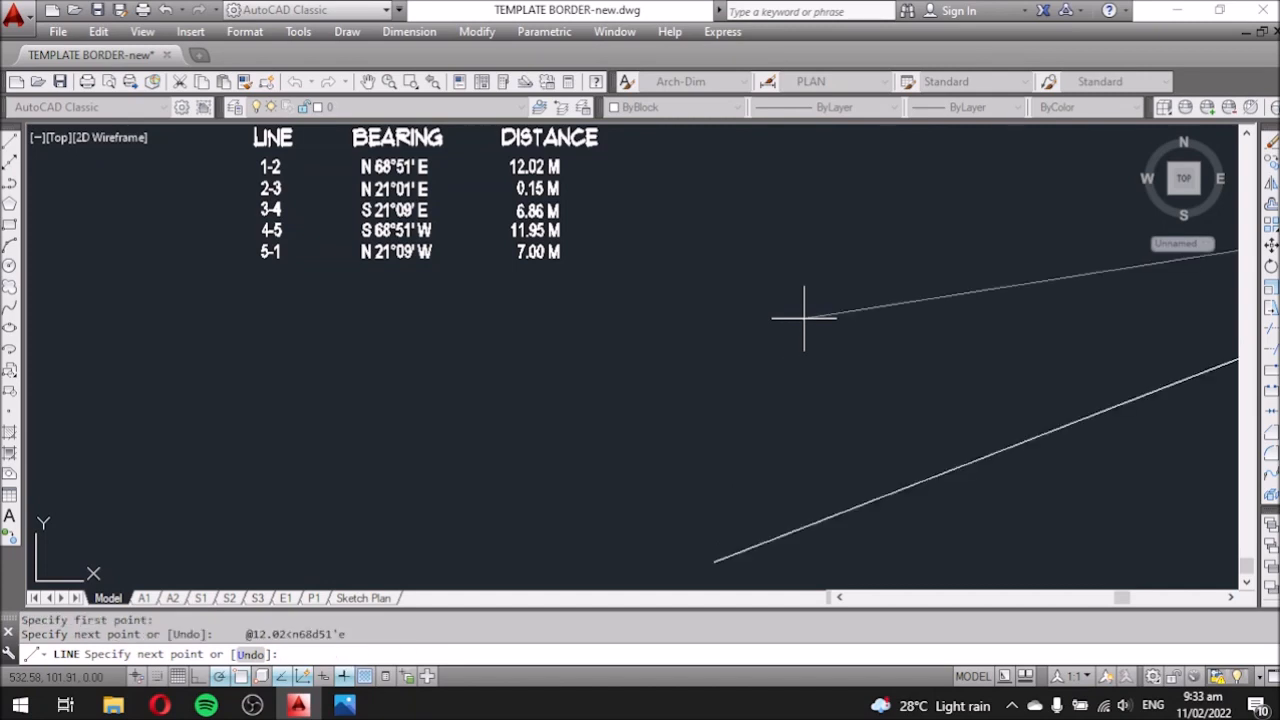
Zoom in and out to check the new side against the table.
{"action": "scroll", "coordinate": [737, 314], "scroll_direction": "down", "scroll_amount": 5}
{"action": "scroll", "coordinate": [818, 347], "scroll_direction": "up", "scroll_amount": 2}
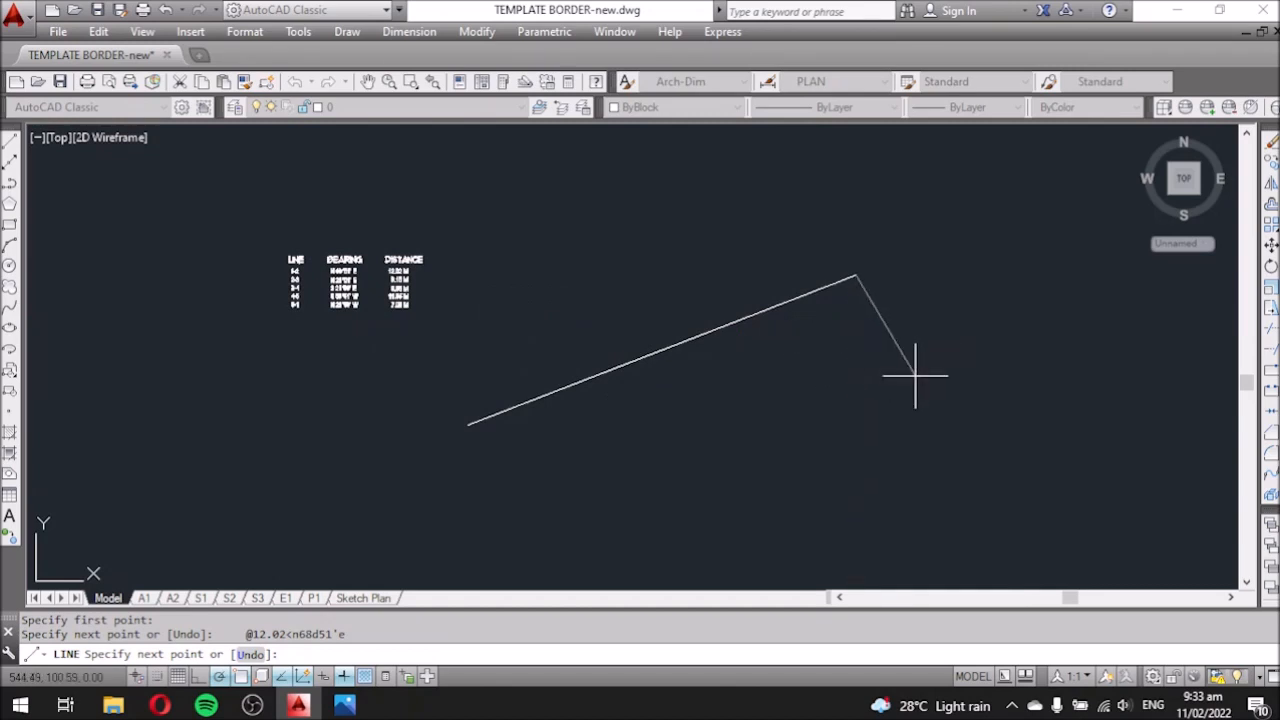
{"action": "scroll", "coordinate": [450, 295], "scroll_direction": "up", "scroll_amount": 1}
{"action": "scroll", "coordinate": [466, 294], "scroll_direction": "up", "scroll_amount": 1}
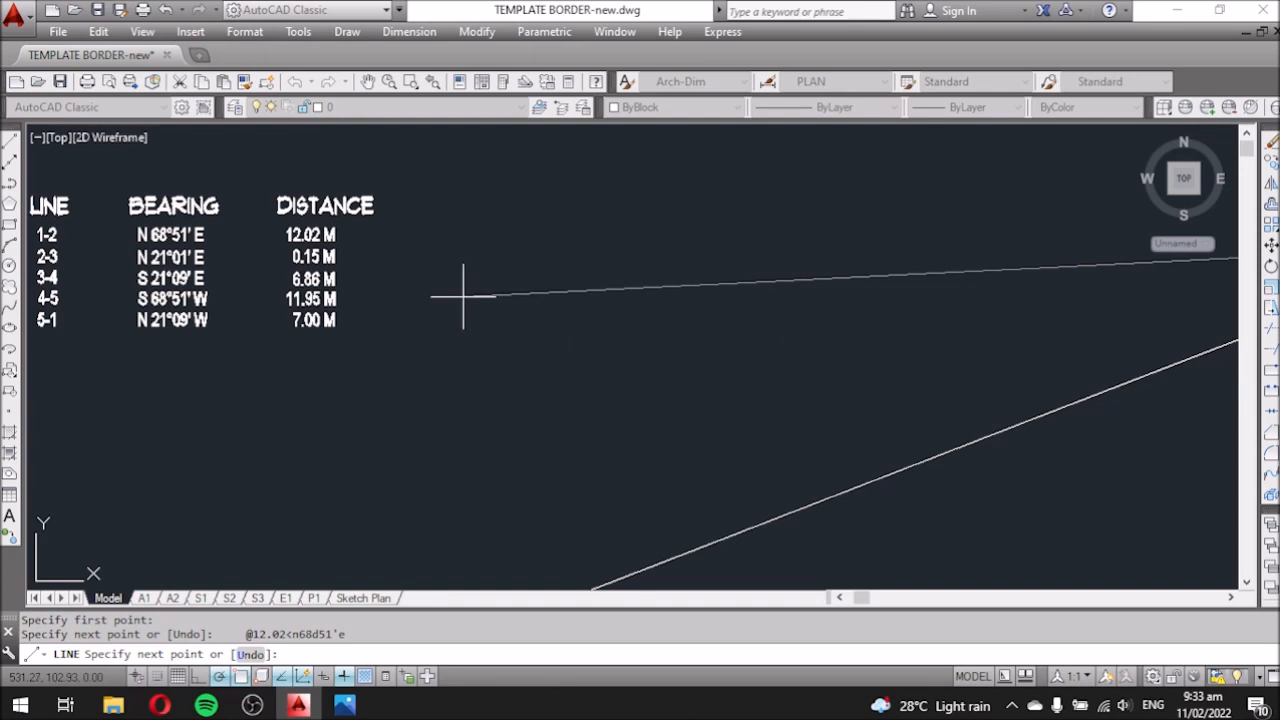
{"action": "scroll", "coordinate": [466, 294], "scroll_direction": "down", "scroll_amount": 1}
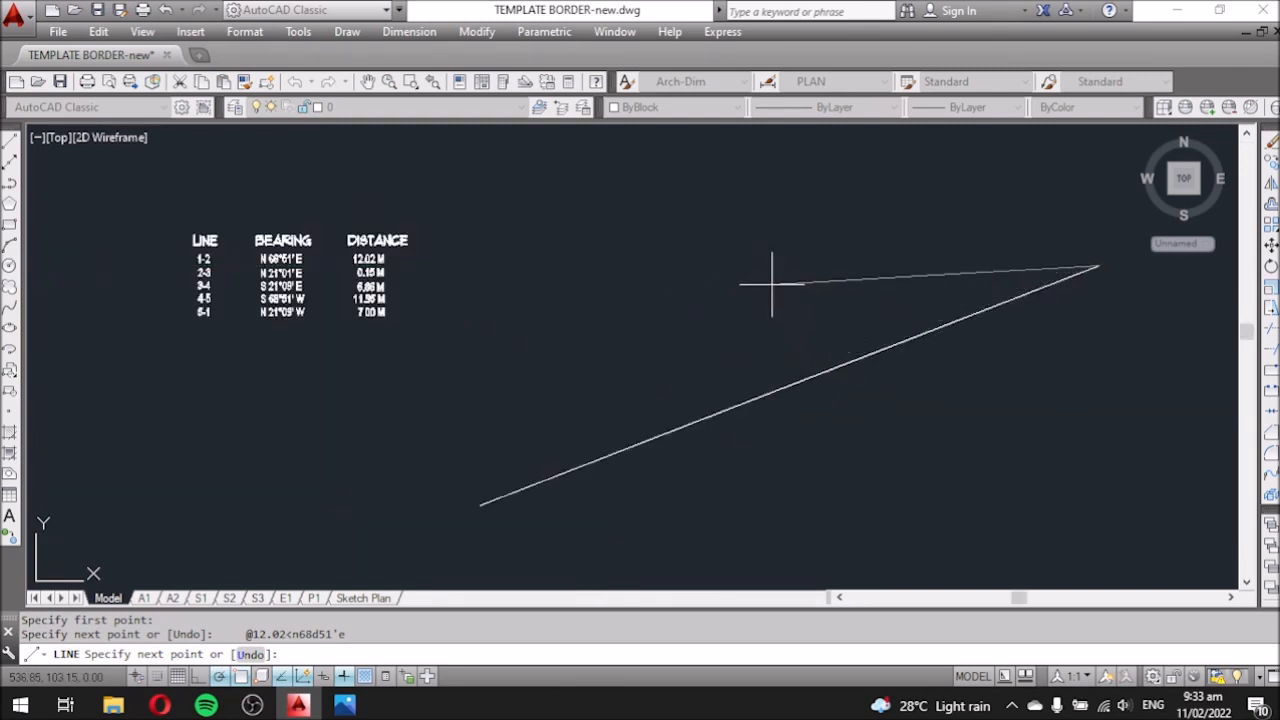
{"action": "scroll", "coordinate": [506, 272], "scroll_direction": "up", "scroll_amount": 2}
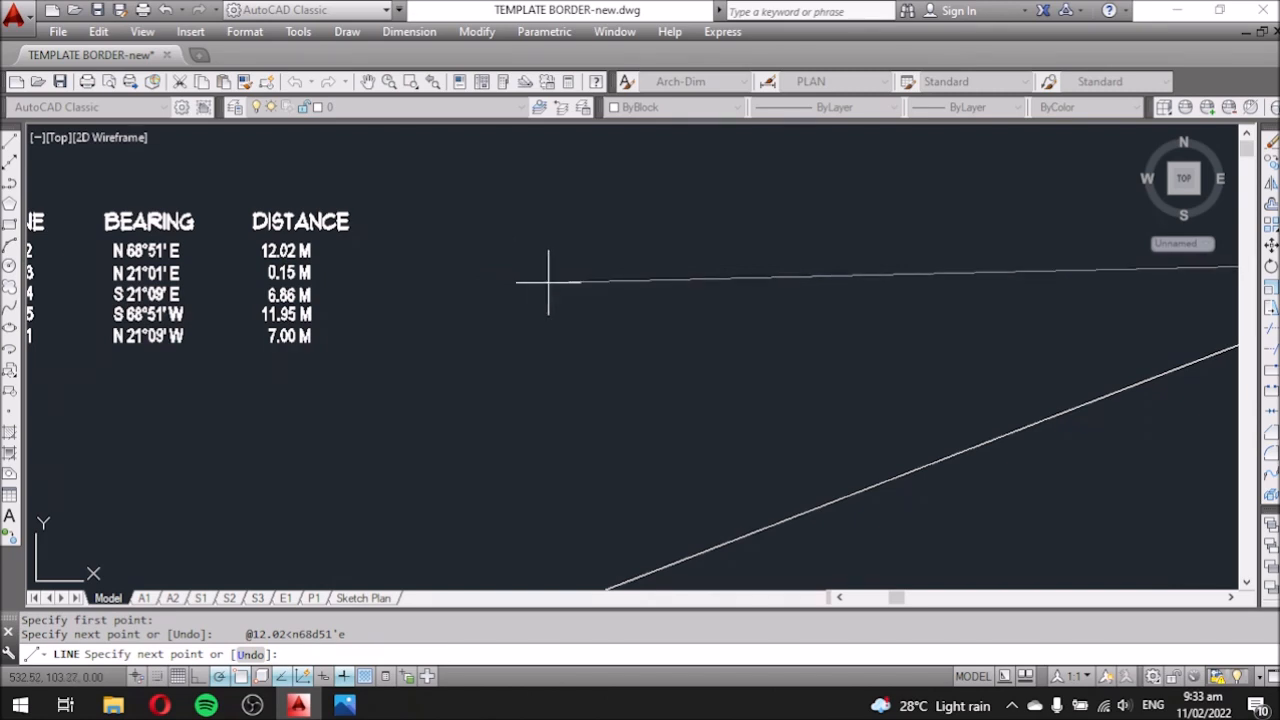
{"action": "scroll", "coordinate": [560, 275], "scroll_direction": "down", "scroll_amount": 2}
{"action": "scroll", "coordinate": [518, 284], "scroll_direction": "up", "scroll_amount": 2}
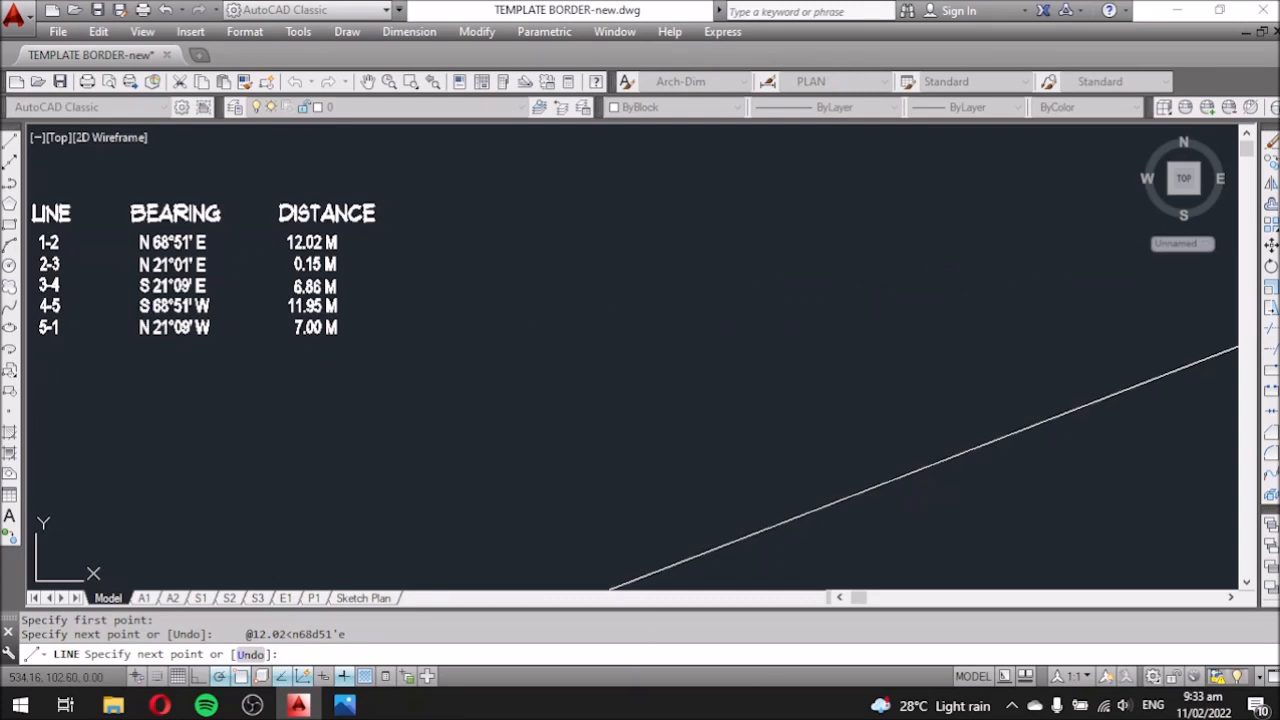
Dismiss the stray DesignCenter, turn Ortho off, and draw line 2-3 as @0.15<n21d1'e.
{"action": "key", "text": "ctrl+2"}
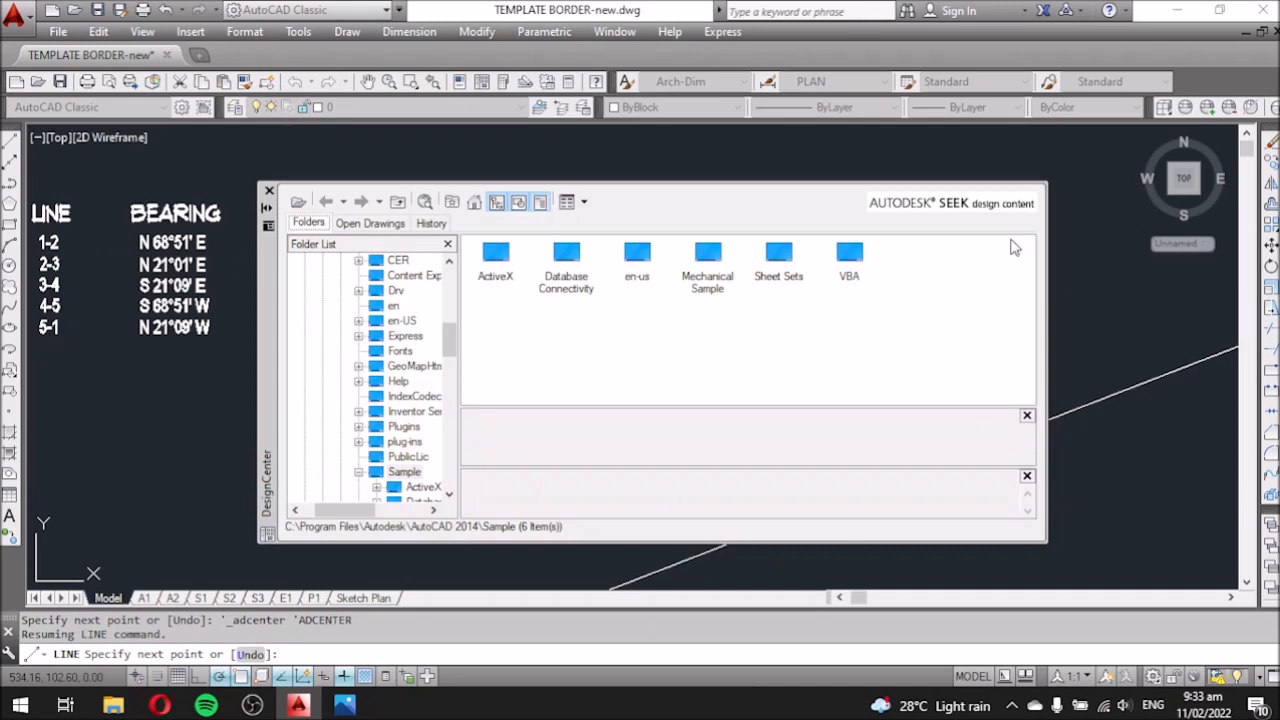
{"action": "left_click", "coordinate": [268, 190]}
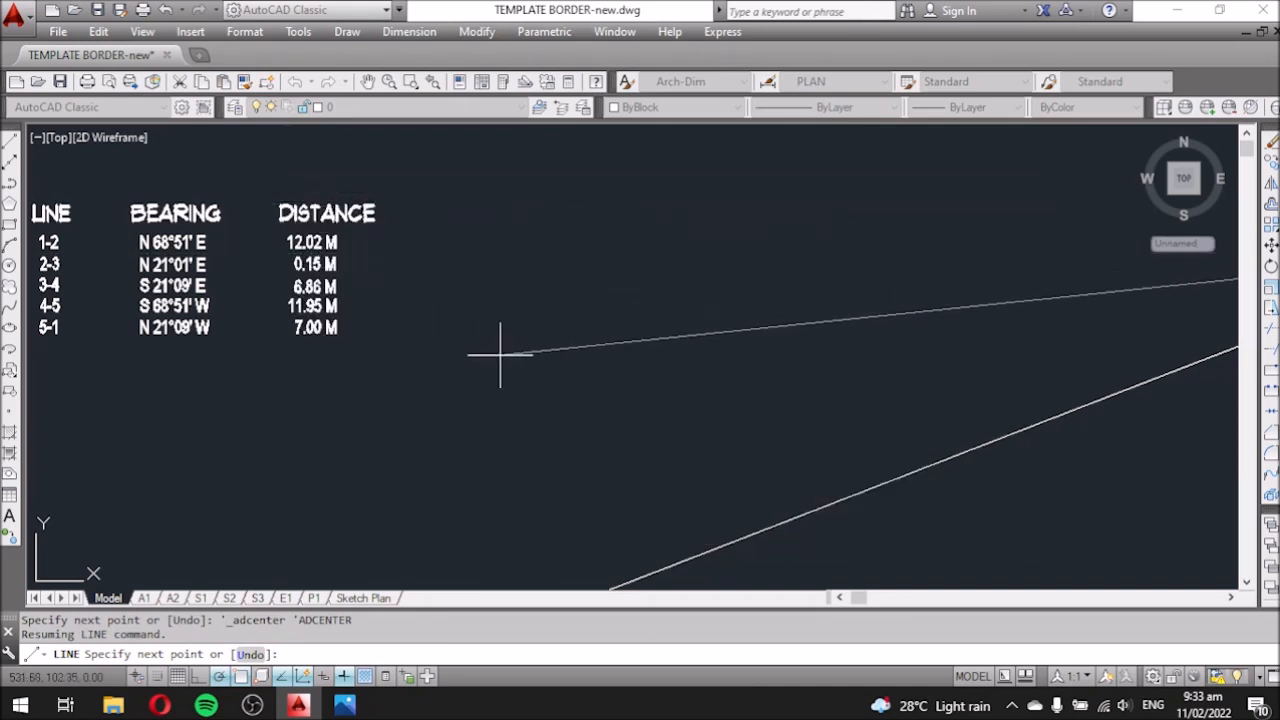
{"action": "key", "text": "F8"}
{"action": "type", "text": "@"}
{"action": "key", "text": "F8"}
{"action": "type", "text": "21"}
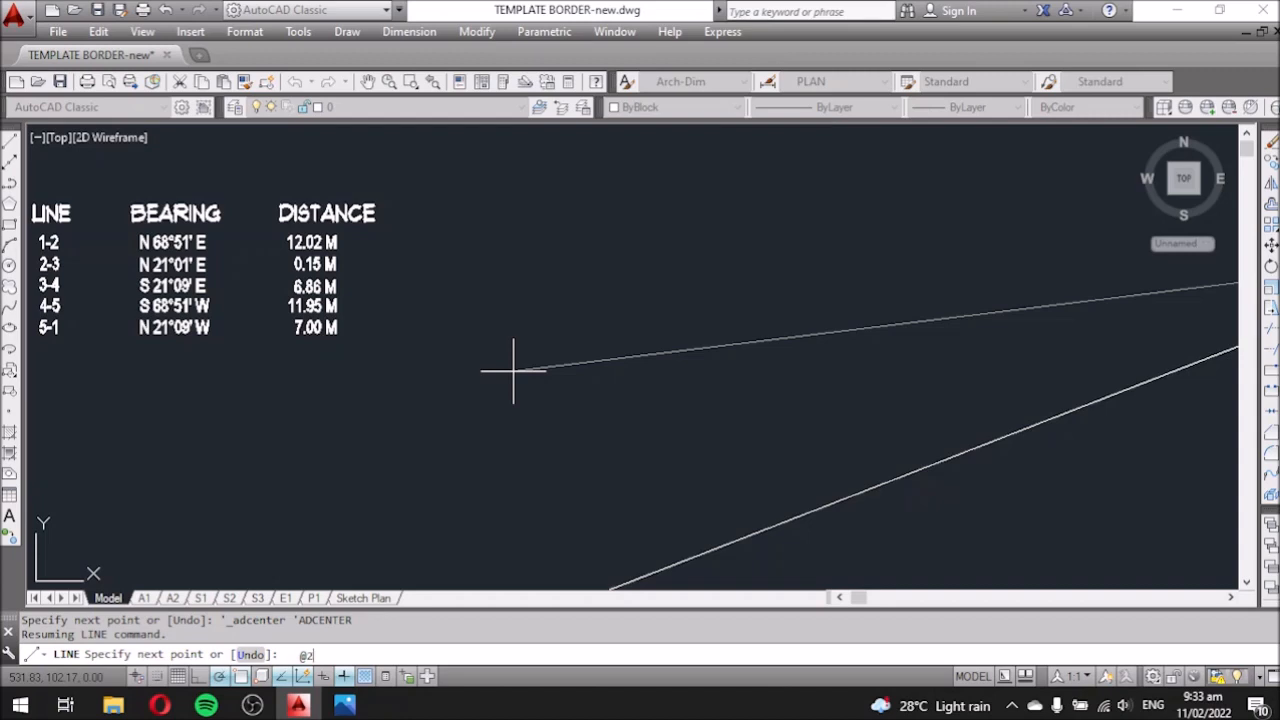
{"action": "key", "text": "BackSpace"}
{"action": "key", "text": "BackSpace"}
{"action": "type", "text": "0.15<n21d0"}
{"action": "key", "text": "BackSpace"}
{"action": "type", "text": "1'e"}
{"action": "key", "text": "Return"}
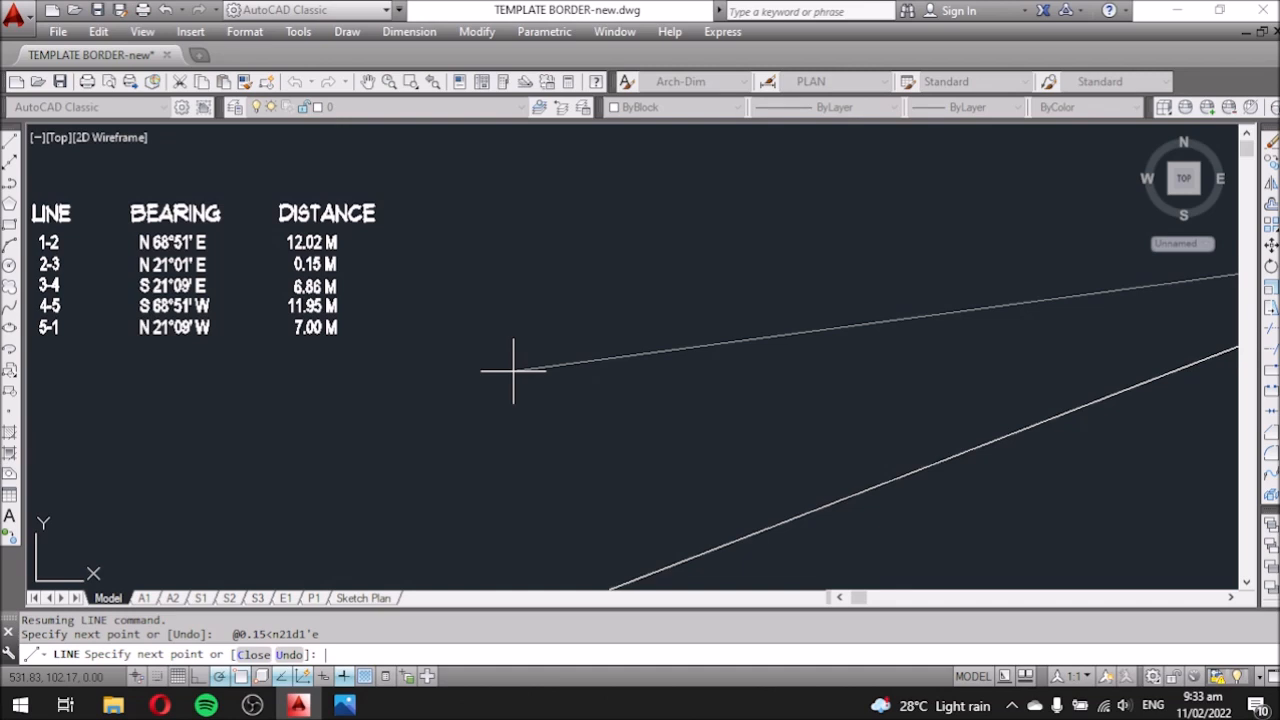
Draw sides 3-4 (6.86 at S 21°09' E), 4-5 (11.95 at S 68°51' W) and 5-1 (7 at N 21°09').
{"action": "type", "text": "@6.86<s21d9'e"}
{"action": "key", "text": "Return"}
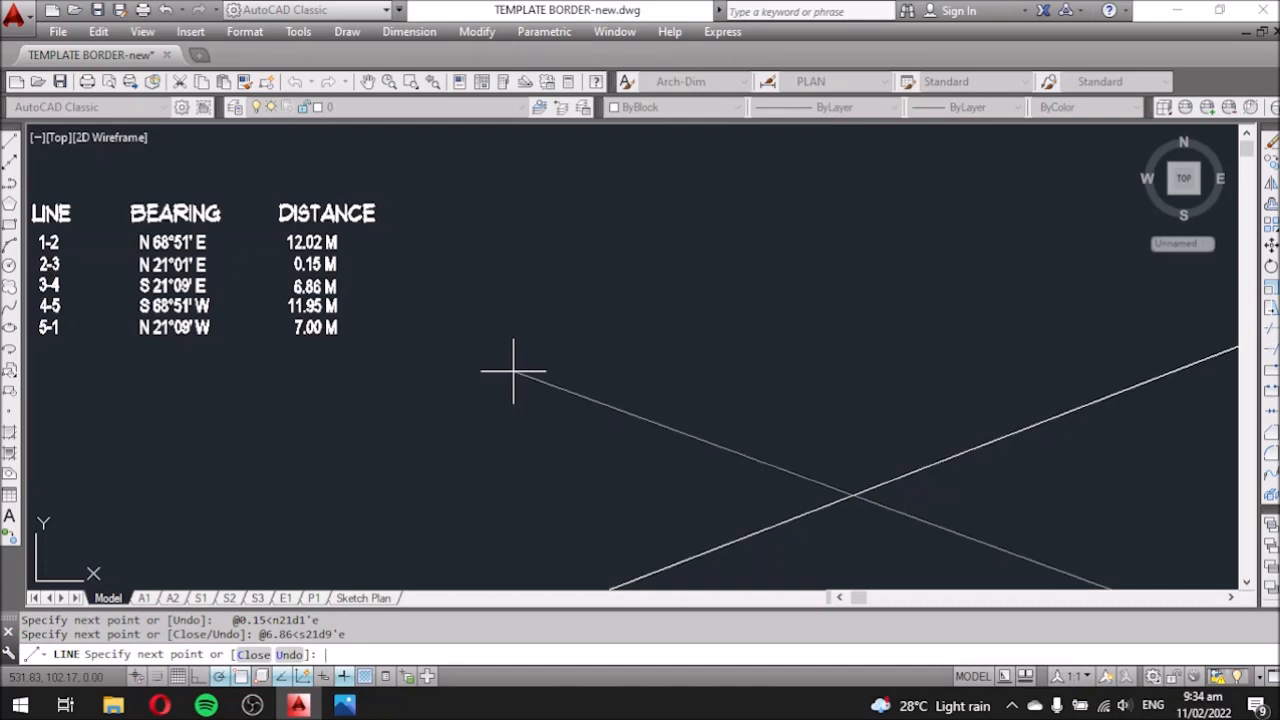
{"action": "type", "text": "@11.95<s68d51'w"}
{"action": "key", "text": "Return"}
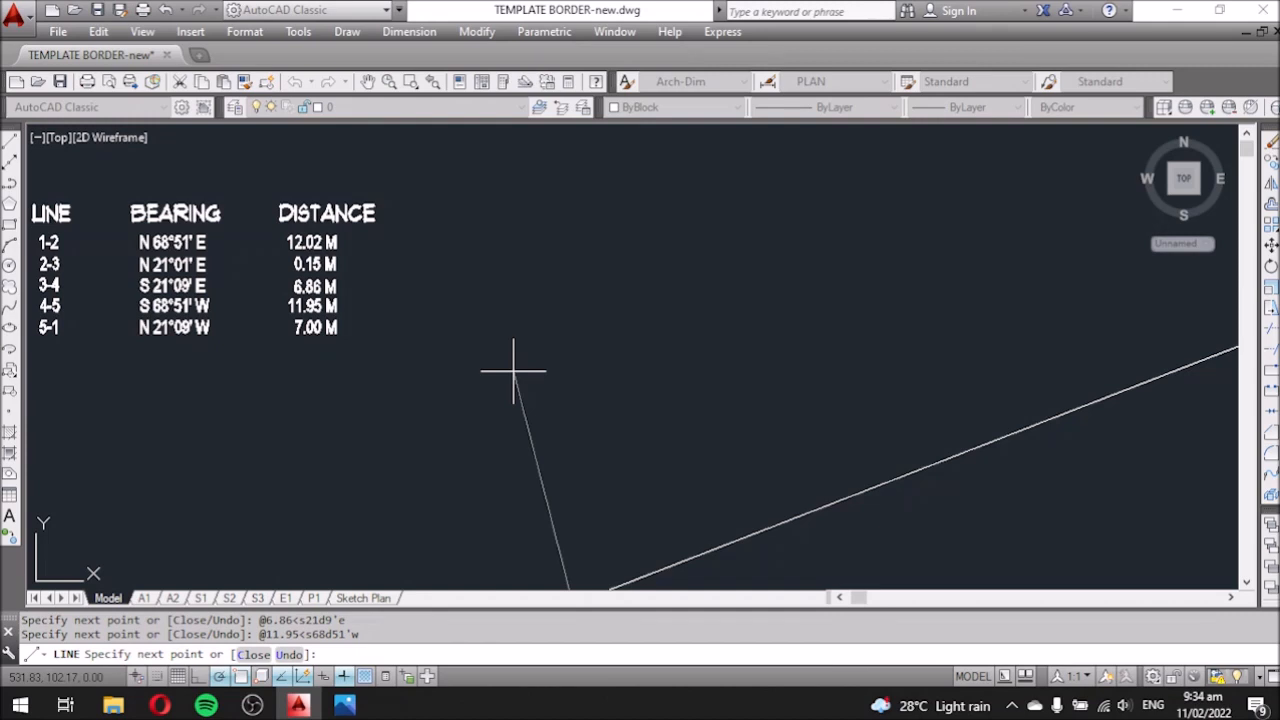
{"action": "type", "text": "@7<n21d9'w"}
{"action": "key", "text": "Return"}
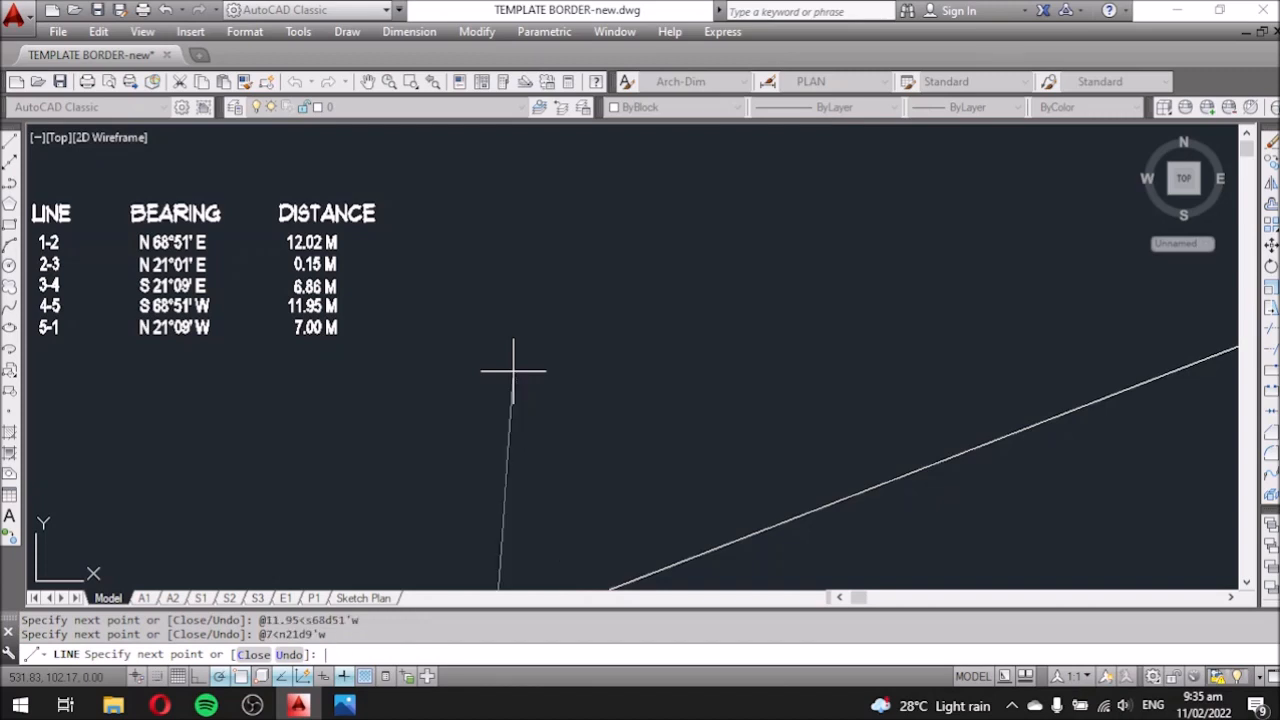
Zoom over the finished five-sided boundary and end the LINE command.
{"action": "scroll", "coordinate": [509, 264], "scroll_direction": "down", "scroll_amount": 3}
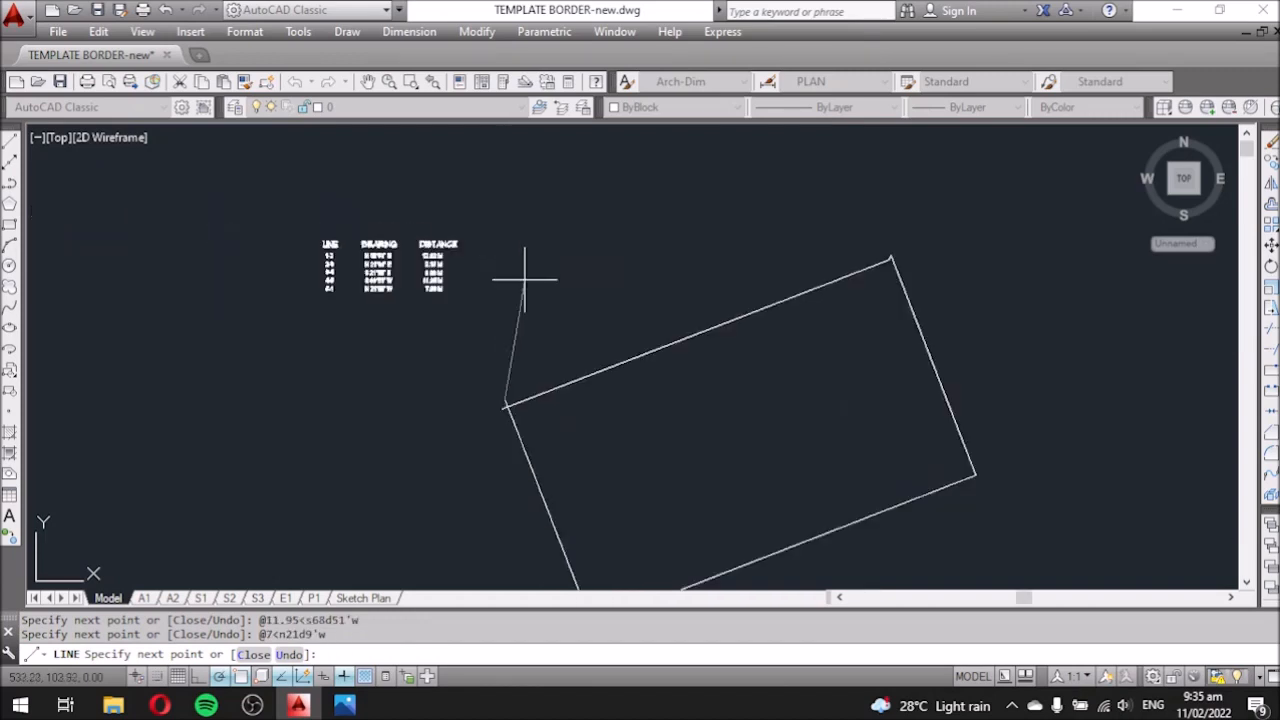
{"action": "scroll", "coordinate": [886, 271], "scroll_direction": "up", "scroll_amount": 2}
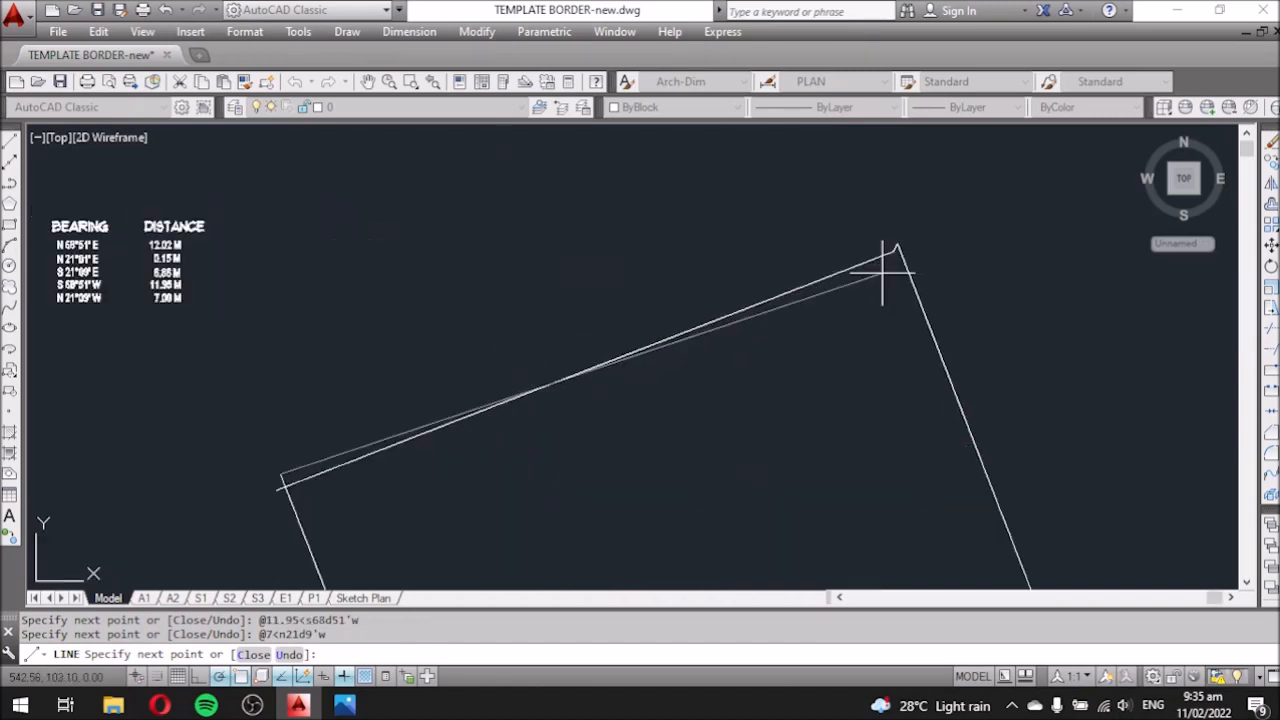
{"action": "scroll", "coordinate": [766, 293], "scroll_direction": "down", "scroll_amount": 3}
{"action": "scroll", "coordinate": [805, 270], "scroll_direction": "up", "scroll_amount": 4}
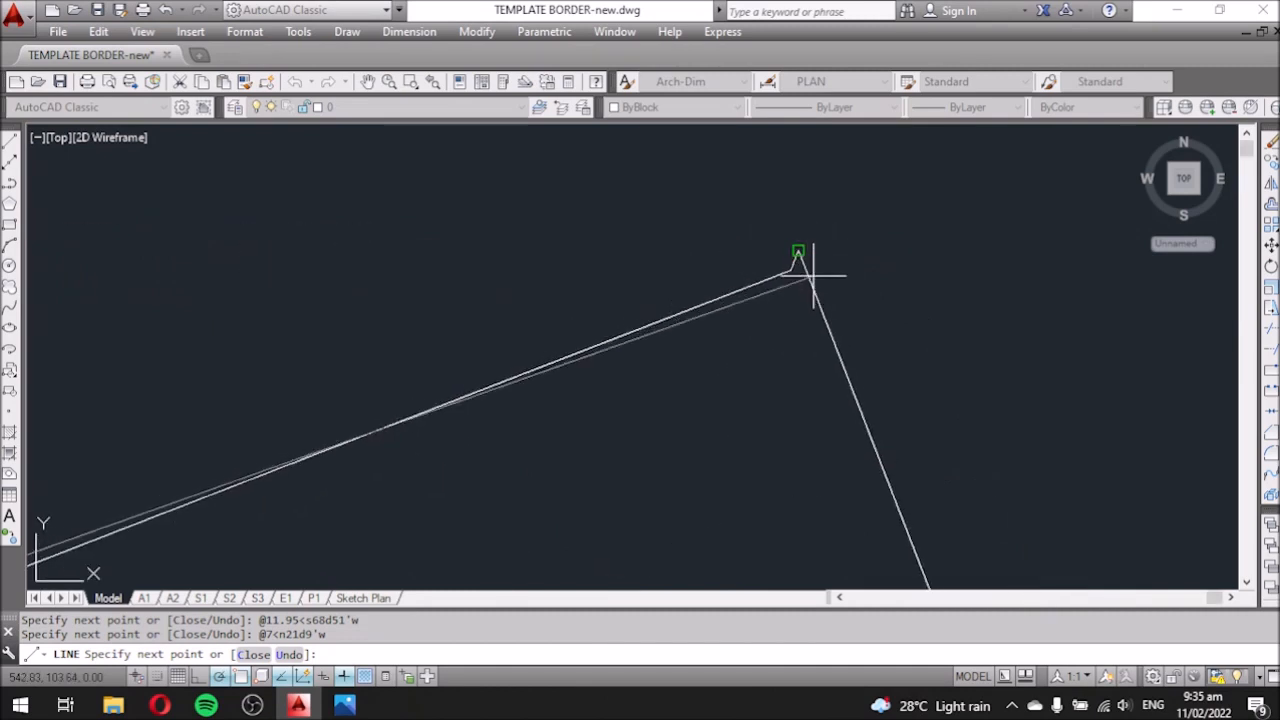
{"action": "scroll", "coordinate": [805, 270], "scroll_direction": "down", "scroll_amount": 5}
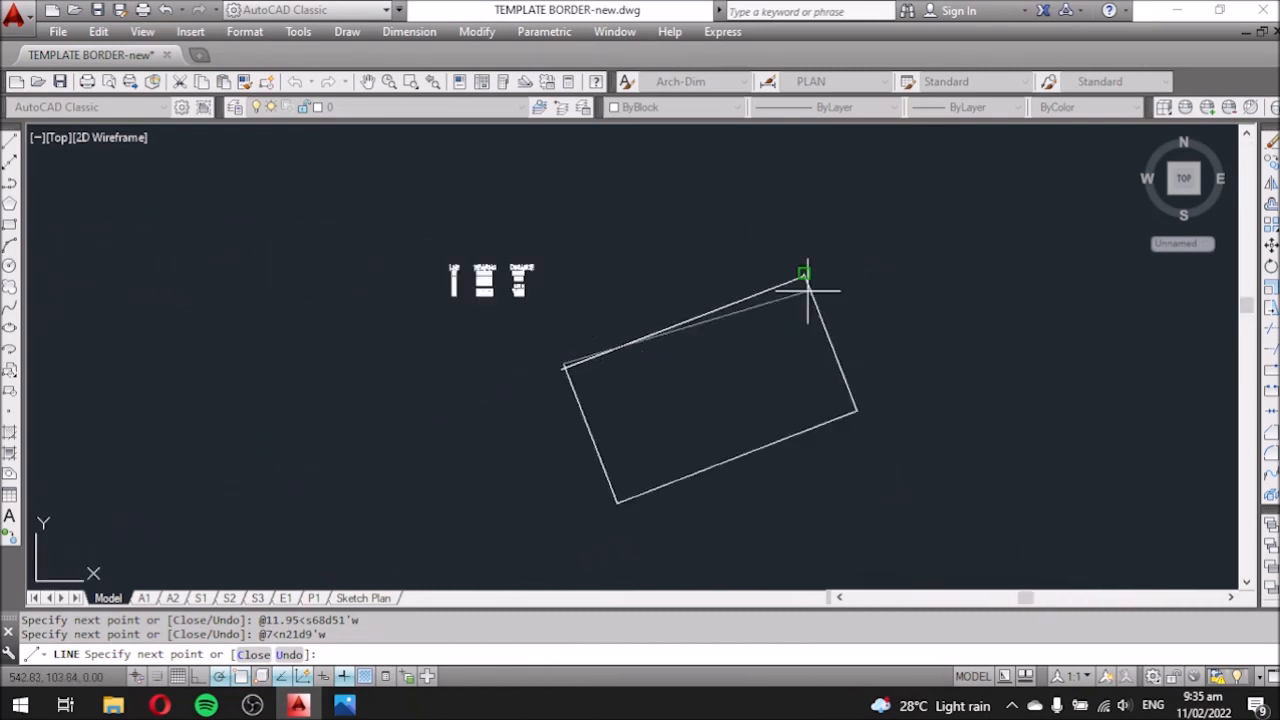
{"action": "scroll", "coordinate": [614, 329], "scroll_direction": "up", "scroll_amount": 2}
{"action": "key", "text": "Escape"}
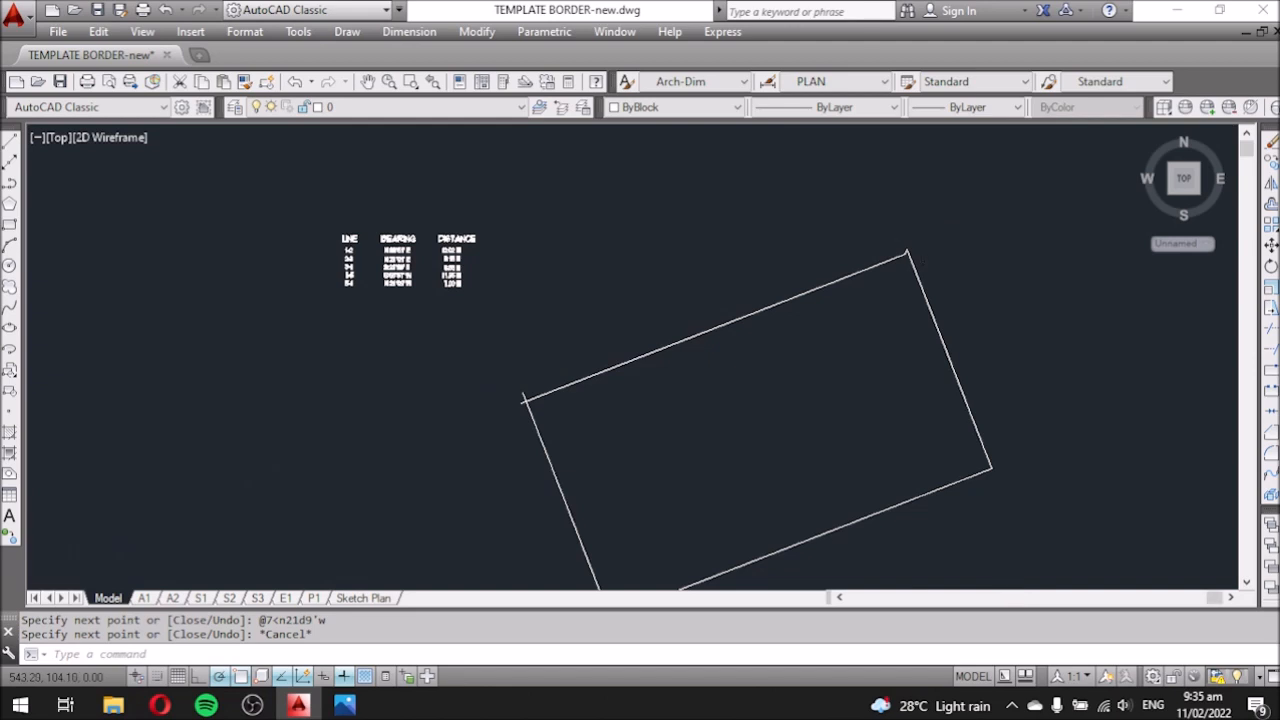
Zoom in on the short corner jog, select its boundary line to check the grips, then deselect it.
{"action": "scroll", "coordinate": [897, 278], "scroll_direction": "up", "scroll_amount": 5}
{"action": "scroll", "coordinate": [897, 278], "scroll_direction": "down", "scroll_amount": 4}
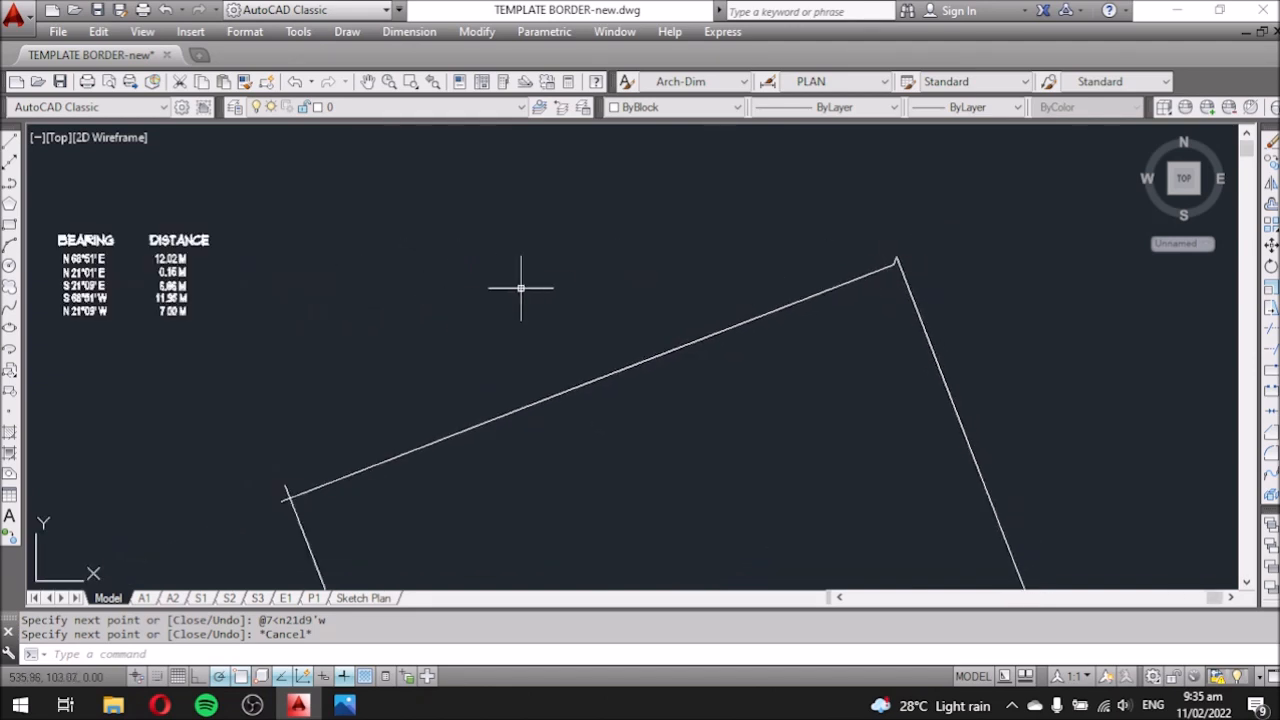
{"action": "scroll", "coordinate": [894, 264], "scroll_direction": "up", "scroll_amount": 1}
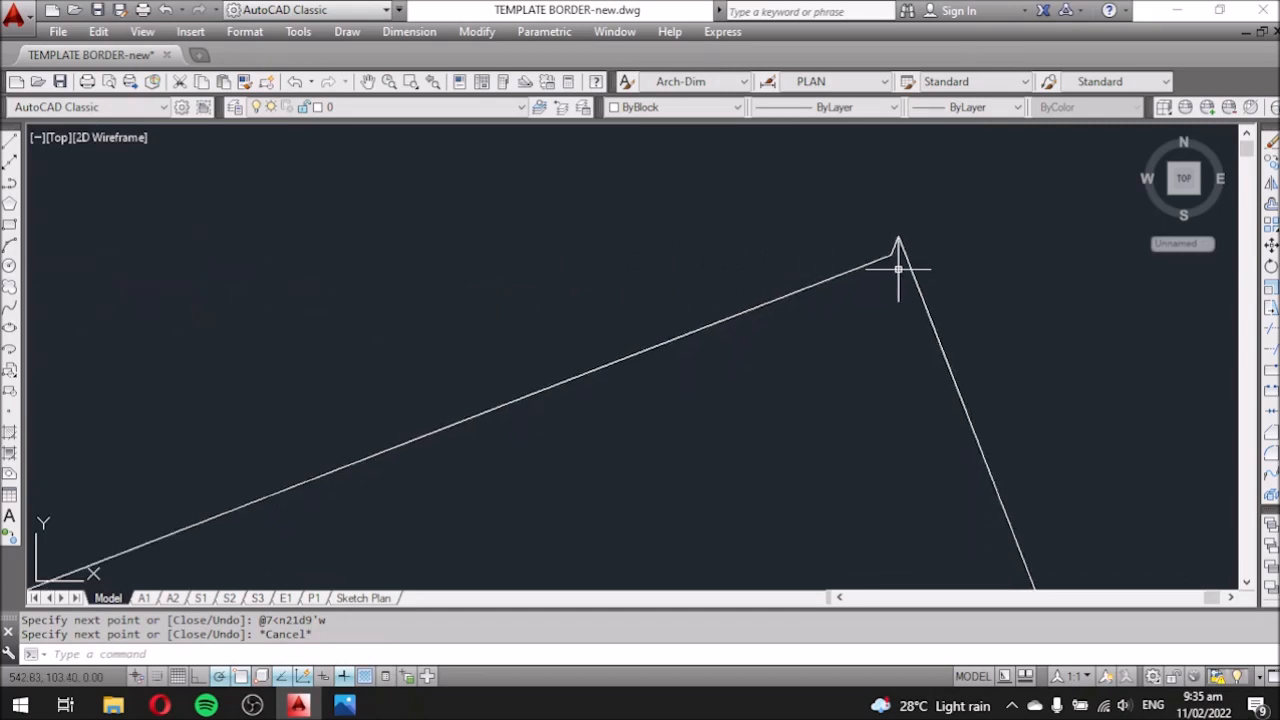
{"action": "scroll", "coordinate": [895, 250], "scroll_direction": "up", "scroll_amount": 1}
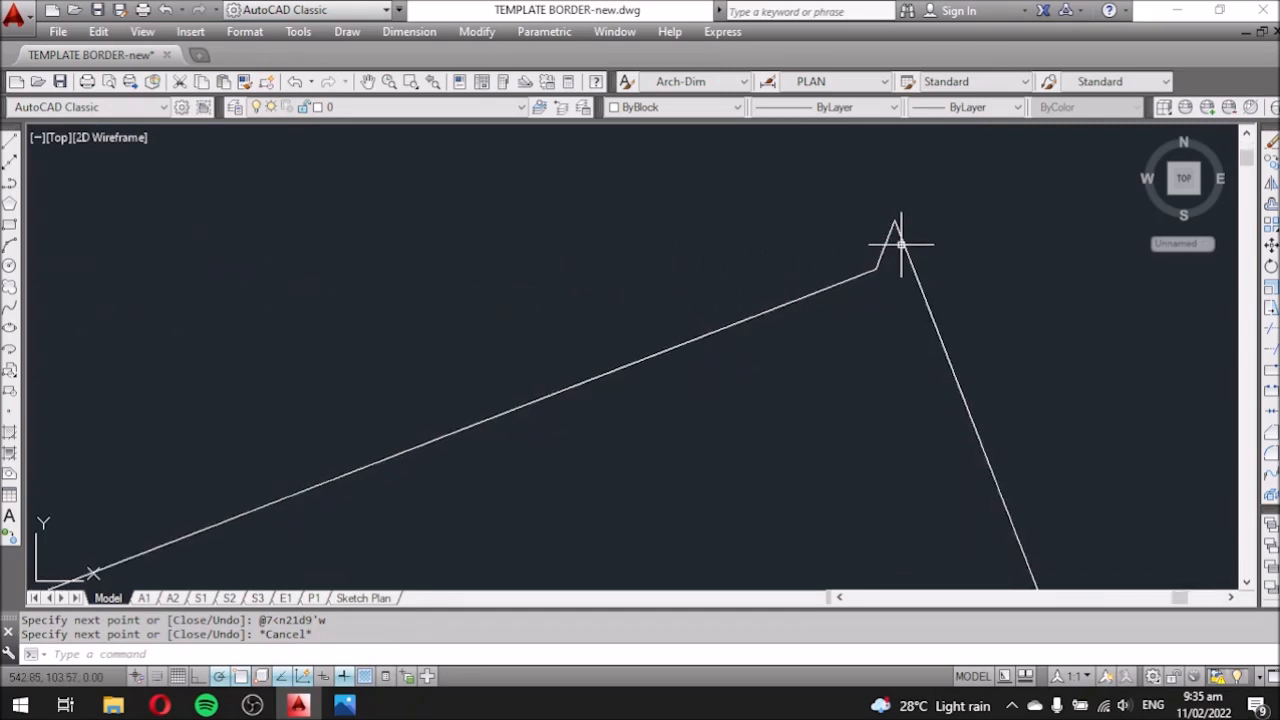
{"action": "scroll", "coordinate": [882, 251], "scroll_direction": "down", "scroll_amount": 1}
{"action": "scroll", "coordinate": [886, 255], "scroll_direction": "up", "scroll_amount": 4}
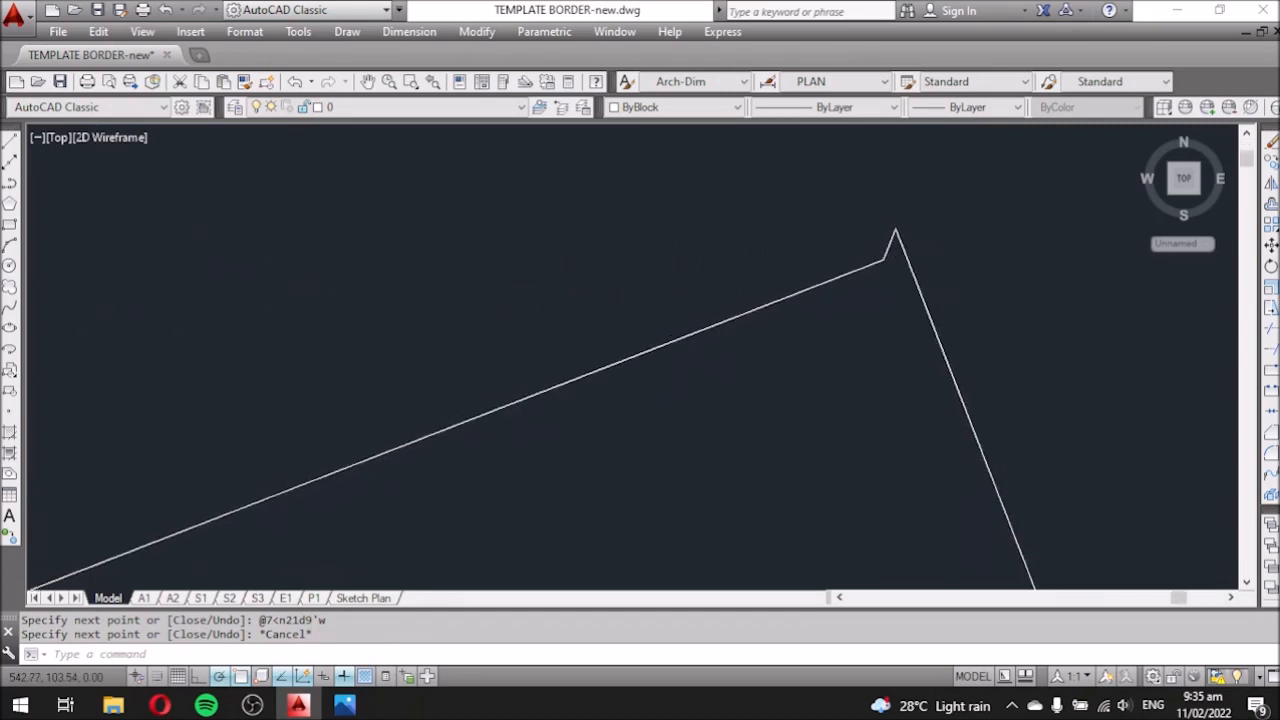
{"action": "left_click", "coordinate": [901, 252]}
{"action": "scroll", "coordinate": [895, 250], "scroll_direction": "down", "scroll_amount": 8}
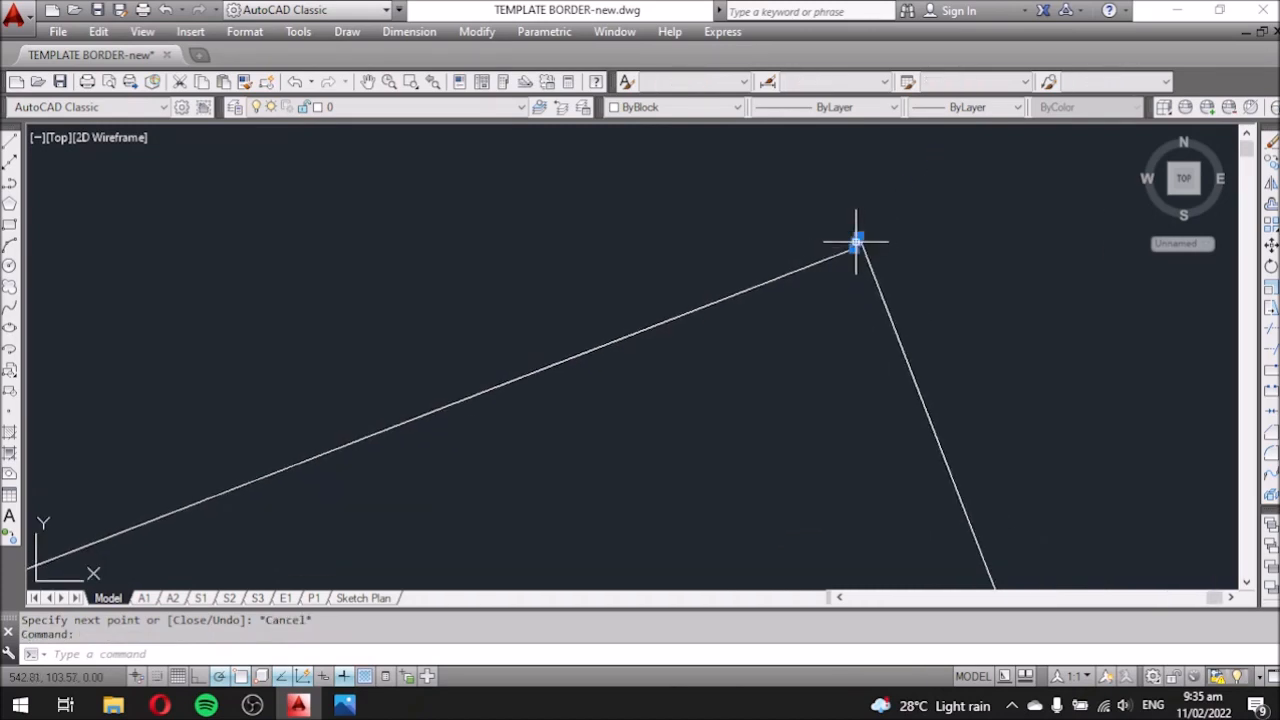
{"action": "scroll", "coordinate": [610, 245], "scroll_direction": "up", "scroll_amount": 8}
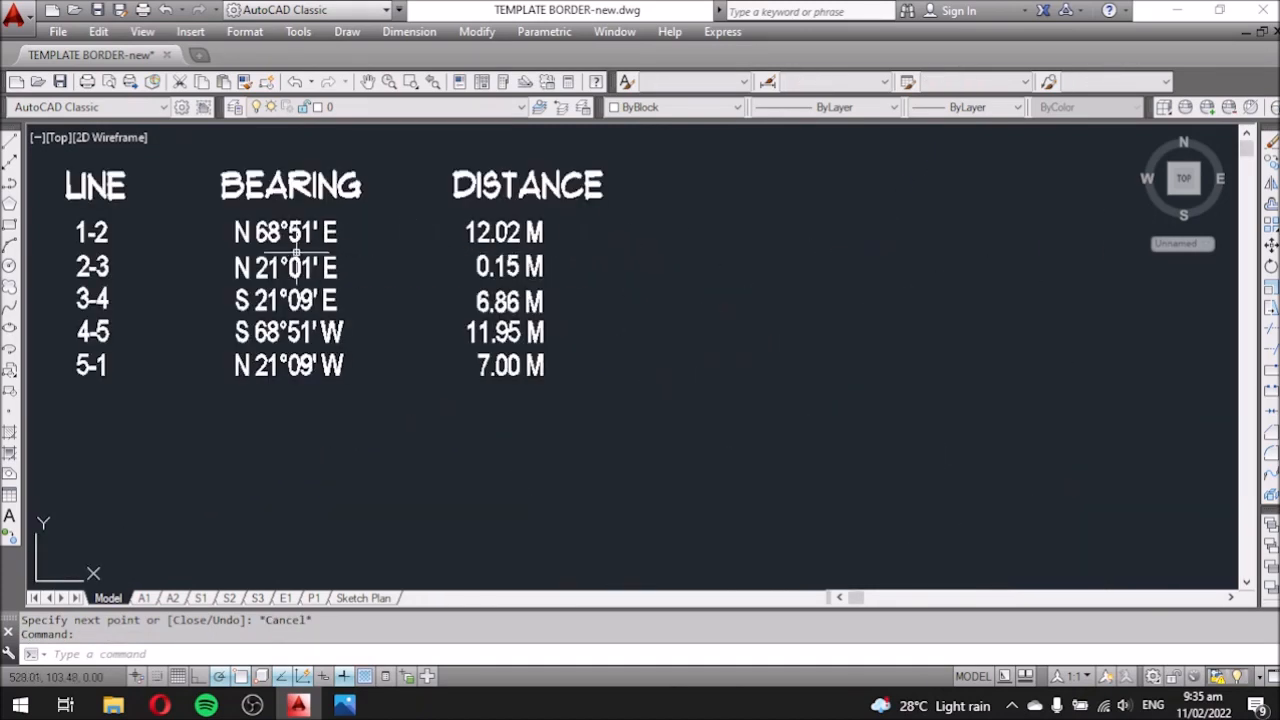
{"action": "scroll", "coordinate": [634, 294], "scroll_direction": "down", "scroll_amount": 6}
{"action": "scroll", "coordinate": [634, 294], "scroll_direction": "up", "scroll_amount": 2}
{"action": "scroll", "coordinate": [789, 257], "scroll_direction": "up", "scroll_amount": 1}
{"action": "key", "text": "Escape"}
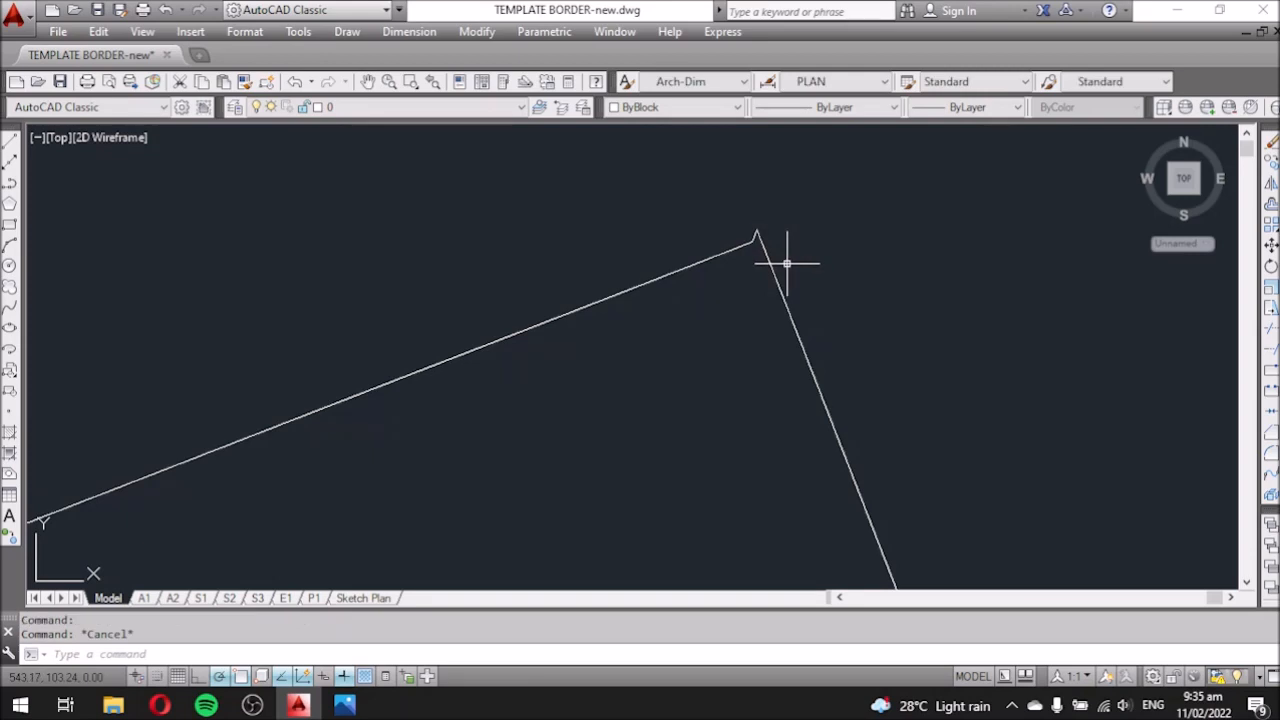
{"action": "scroll", "coordinate": [776, 218], "scroll_direction": "down", "scroll_amount": 3}
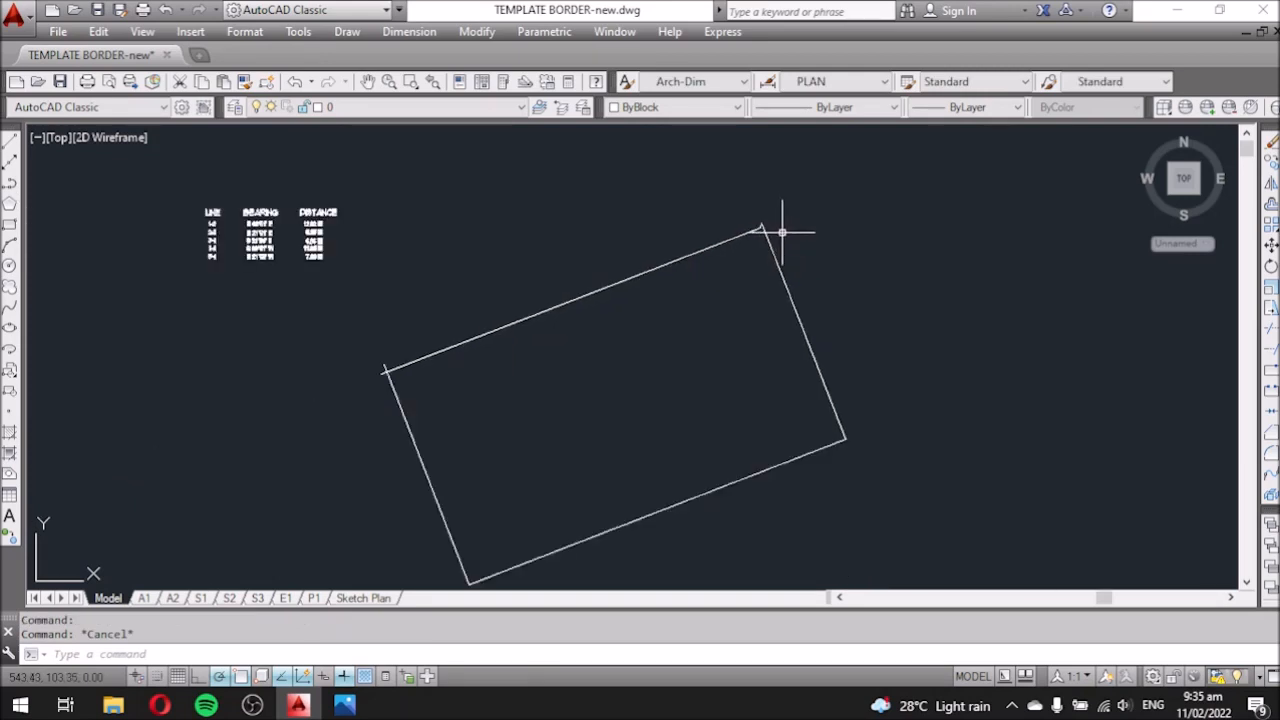
{"action": "scroll", "coordinate": [386, 372], "scroll_direction": "up", "scroll_amount": 3}
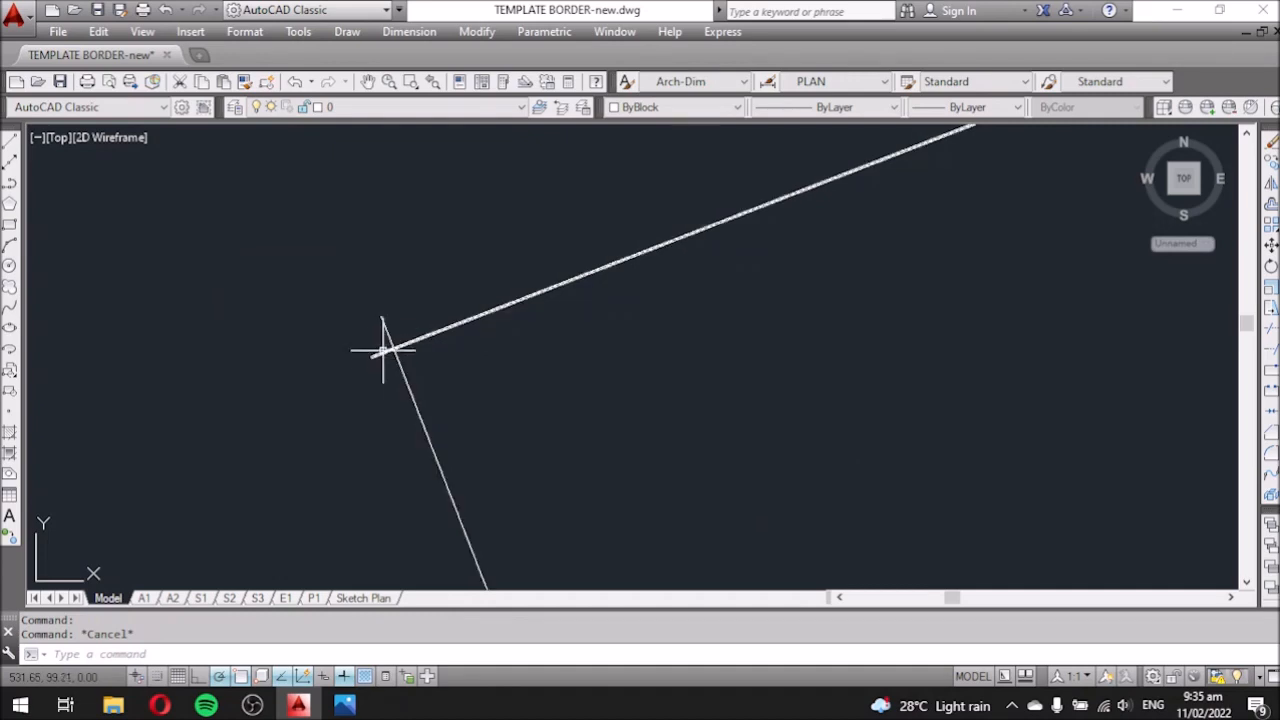
{"action": "scroll", "coordinate": [465, 332], "scroll_direction": "down", "scroll_amount": 4}
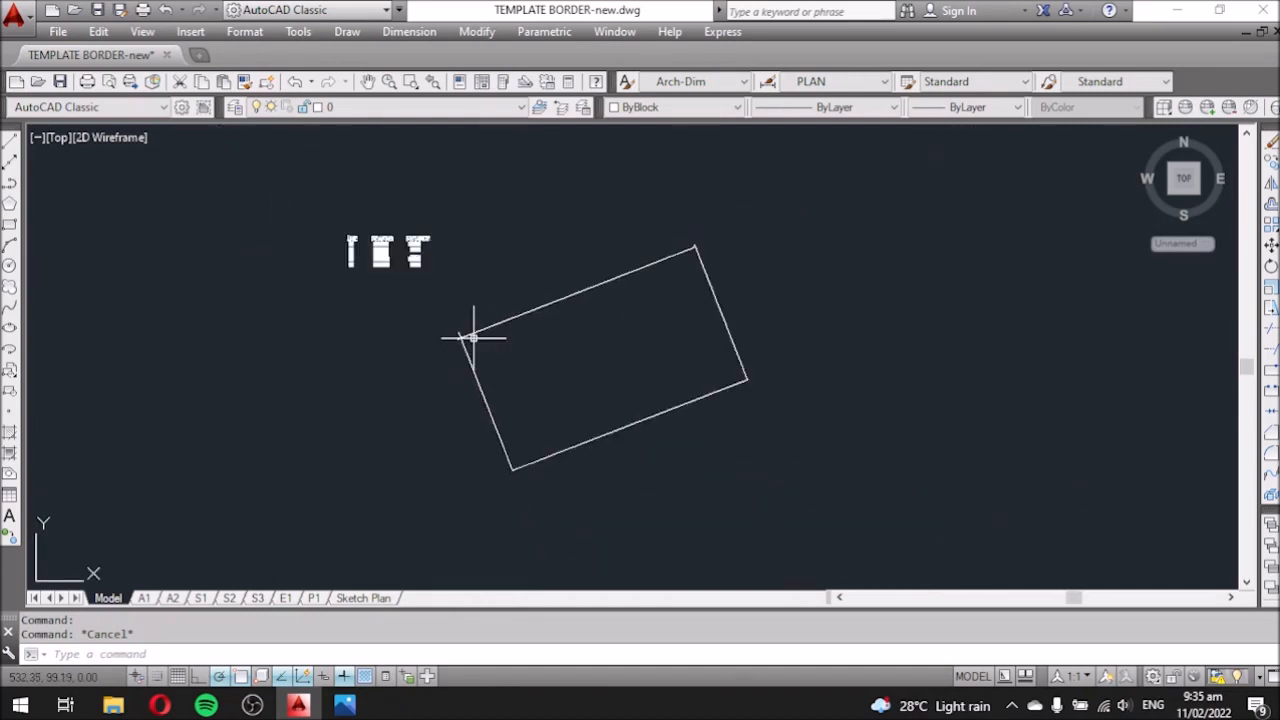
{"action": "scroll", "coordinate": [473, 335], "scroll_direction": "up", "scroll_amount": 2}
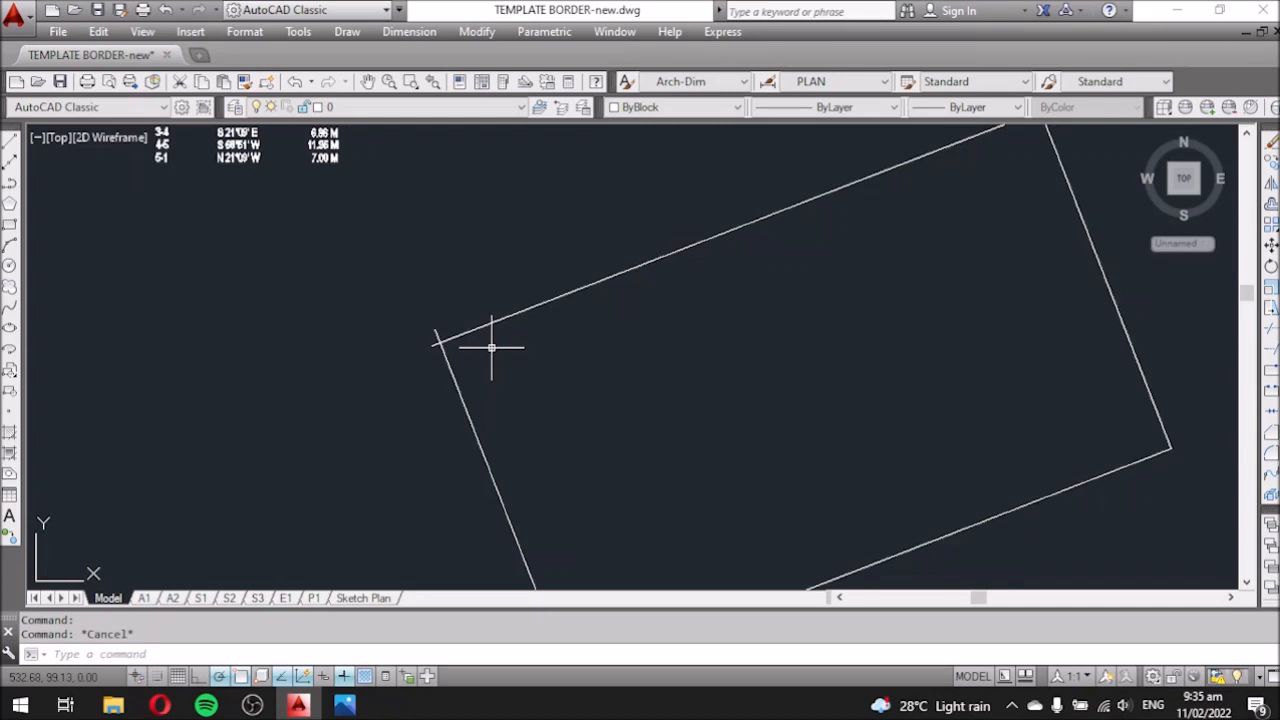
Stretch the left boundary line's top grip onto the top edge's endpoint to close the corner.
{"action": "scroll", "coordinate": [394, 277], "scroll_direction": "down", "scroll_amount": 2}
{"action": "scroll", "coordinate": [345, 215], "scroll_direction": "up", "scroll_amount": 4}
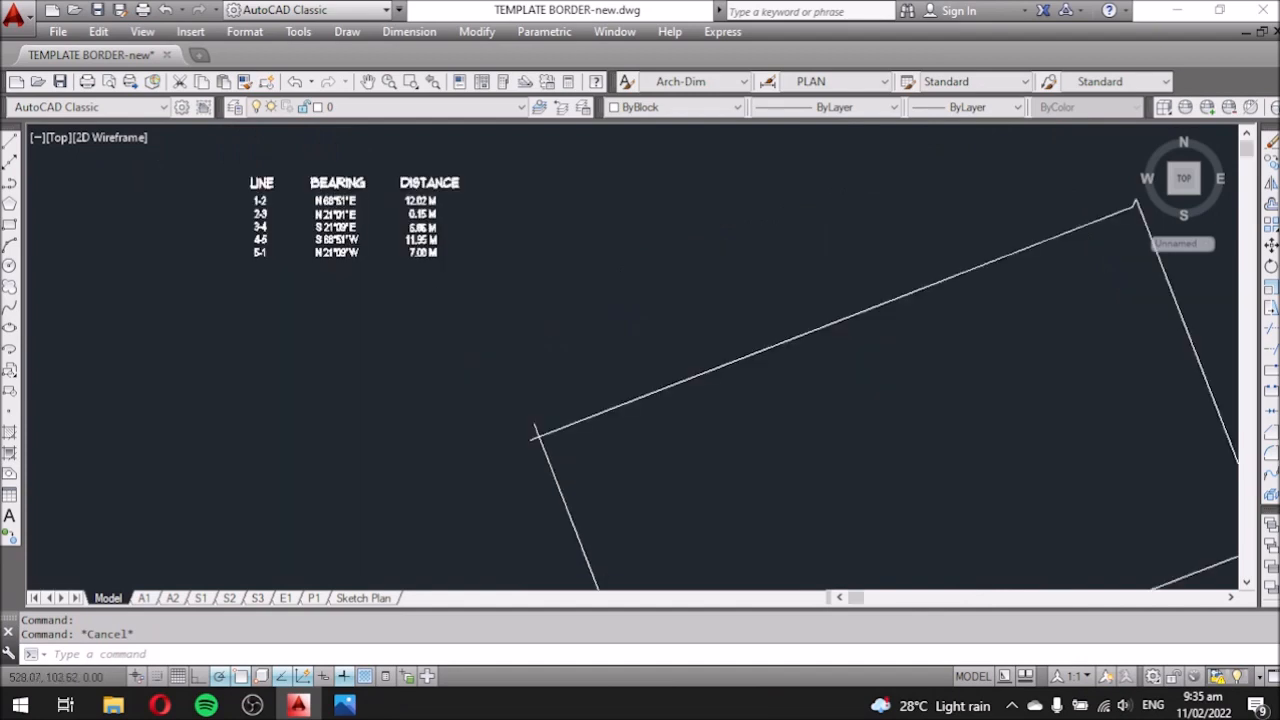
{"action": "scroll", "coordinate": [340, 214], "scroll_direction": "up", "scroll_amount": 2}
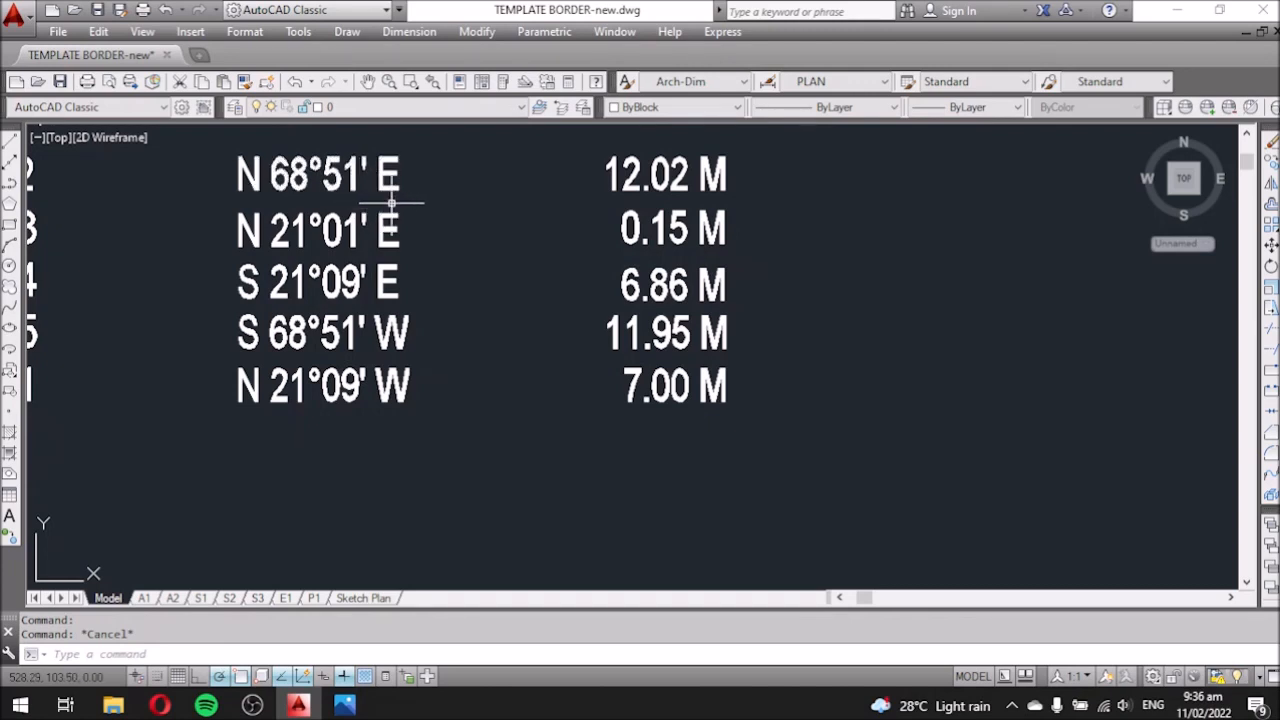
{"action": "scroll", "coordinate": [391, 203], "scroll_direction": "down", "scroll_amount": 5}
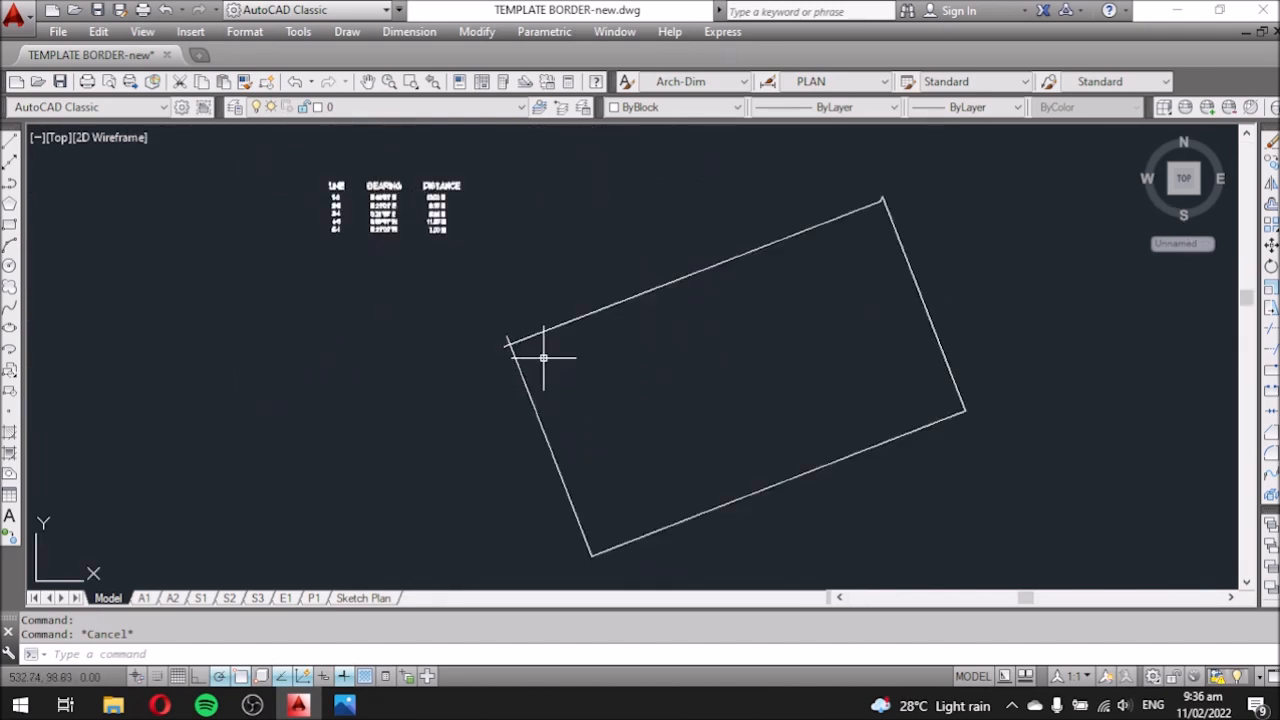
{"action": "scroll", "coordinate": [507, 344], "scroll_direction": "up", "scroll_amount": 2}
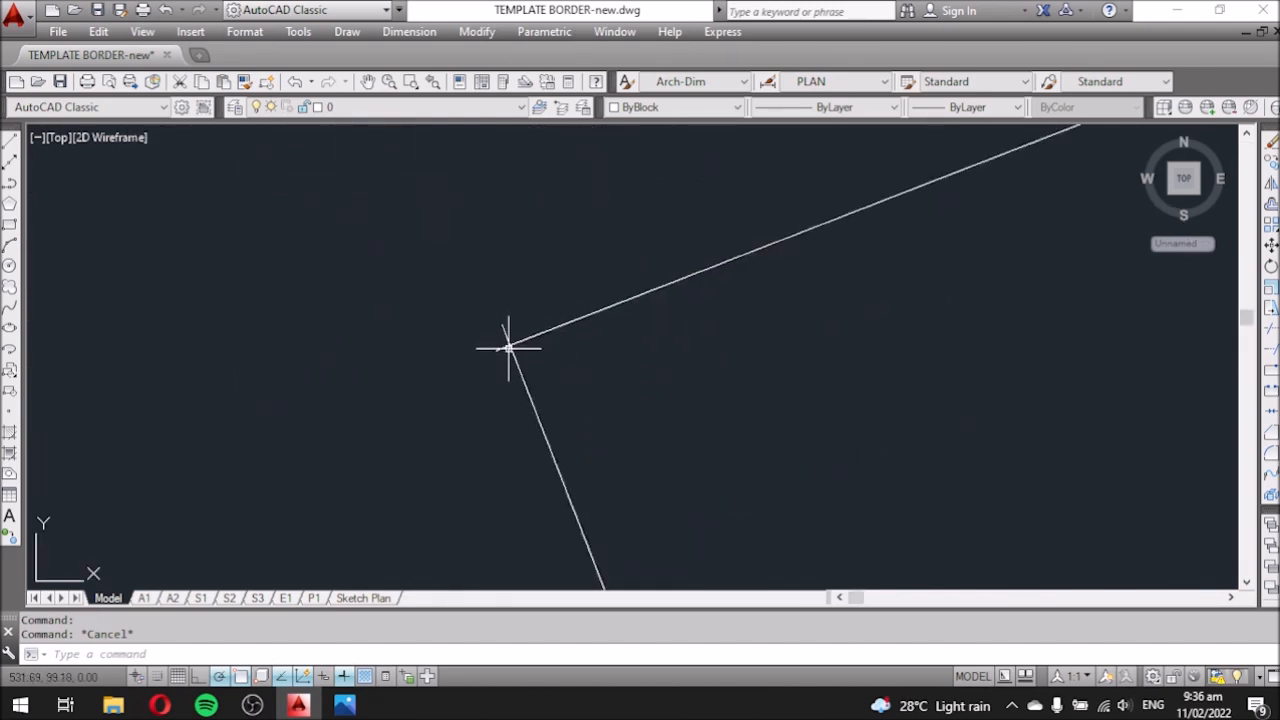
{"action": "scroll", "coordinate": [507, 344], "scroll_direction": "down", "scroll_amount": 3}
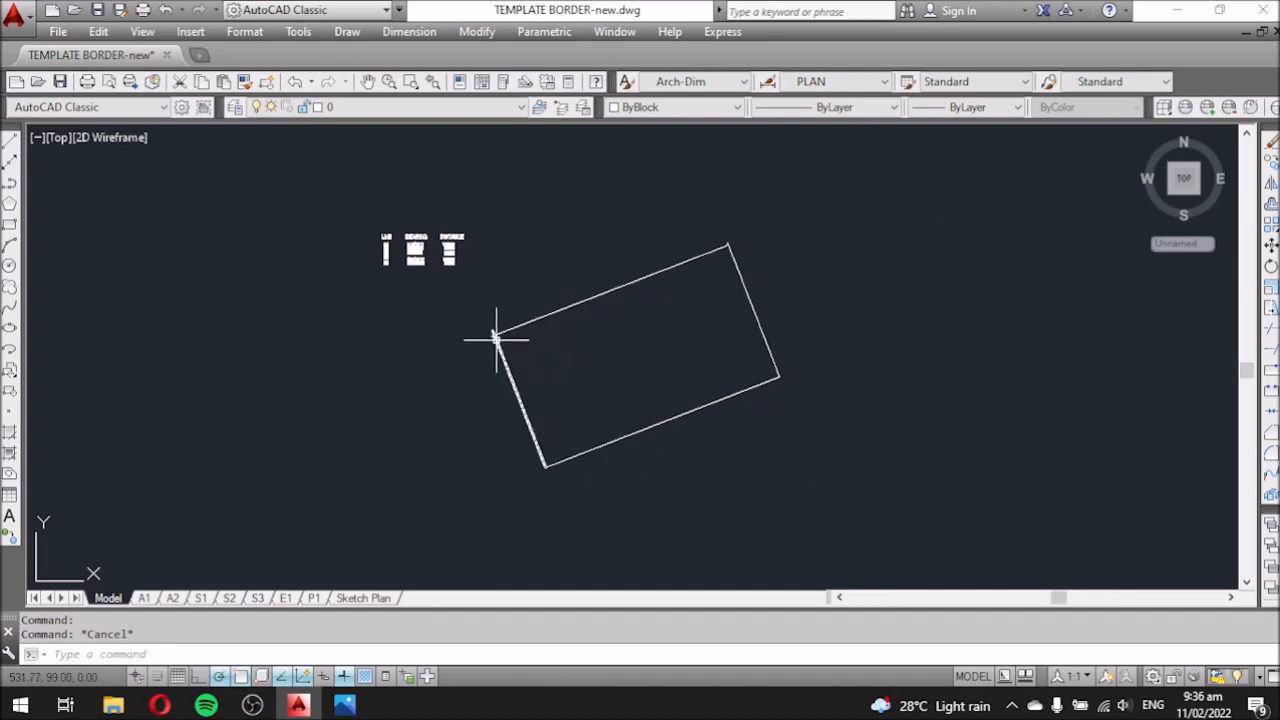
{"action": "scroll", "coordinate": [497, 339], "scroll_direction": "up", "scroll_amount": 3}
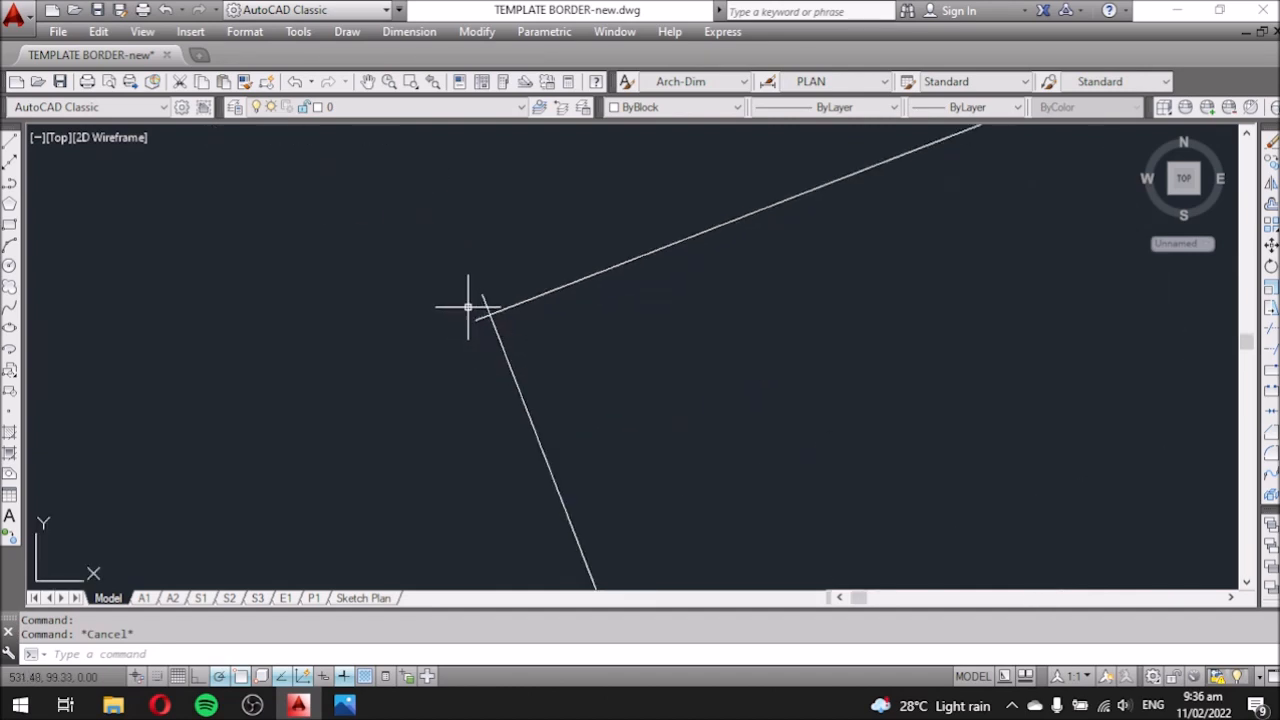
{"action": "scroll", "coordinate": [466, 305], "scroll_direction": "down", "scroll_amount": 3}
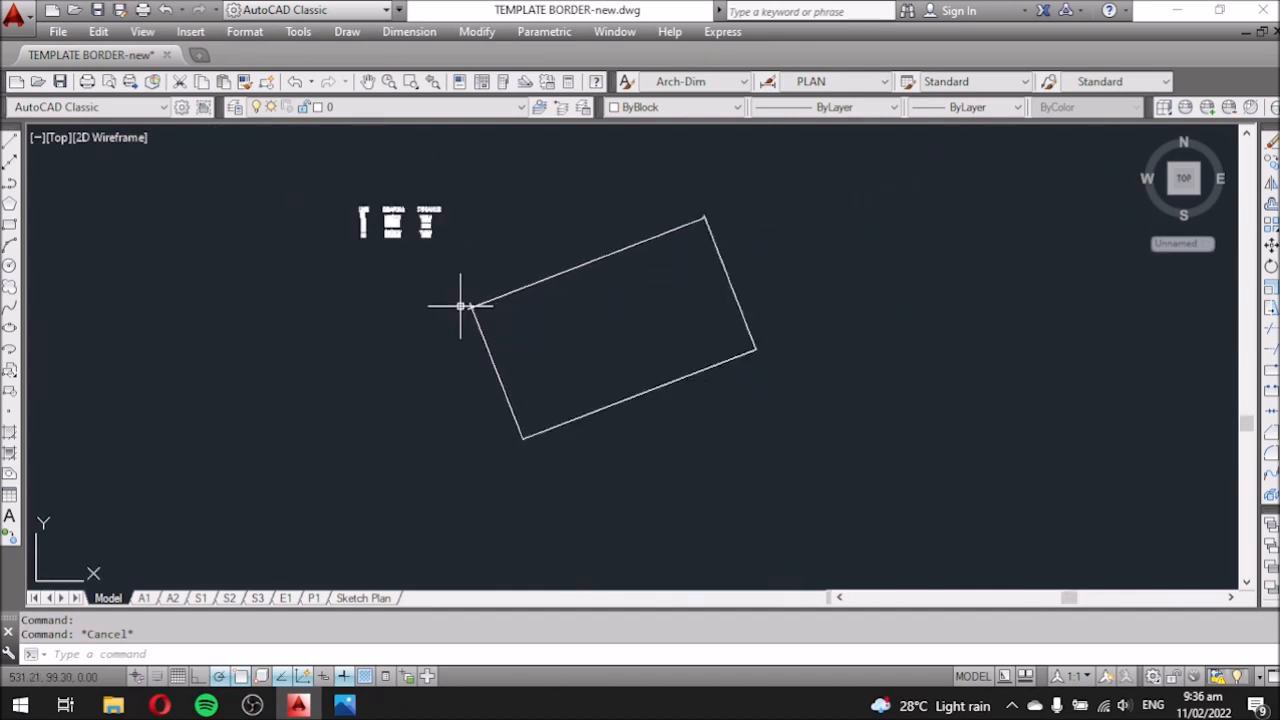
{"action": "scroll", "coordinate": [460, 306], "scroll_direction": "up", "scroll_amount": 3}
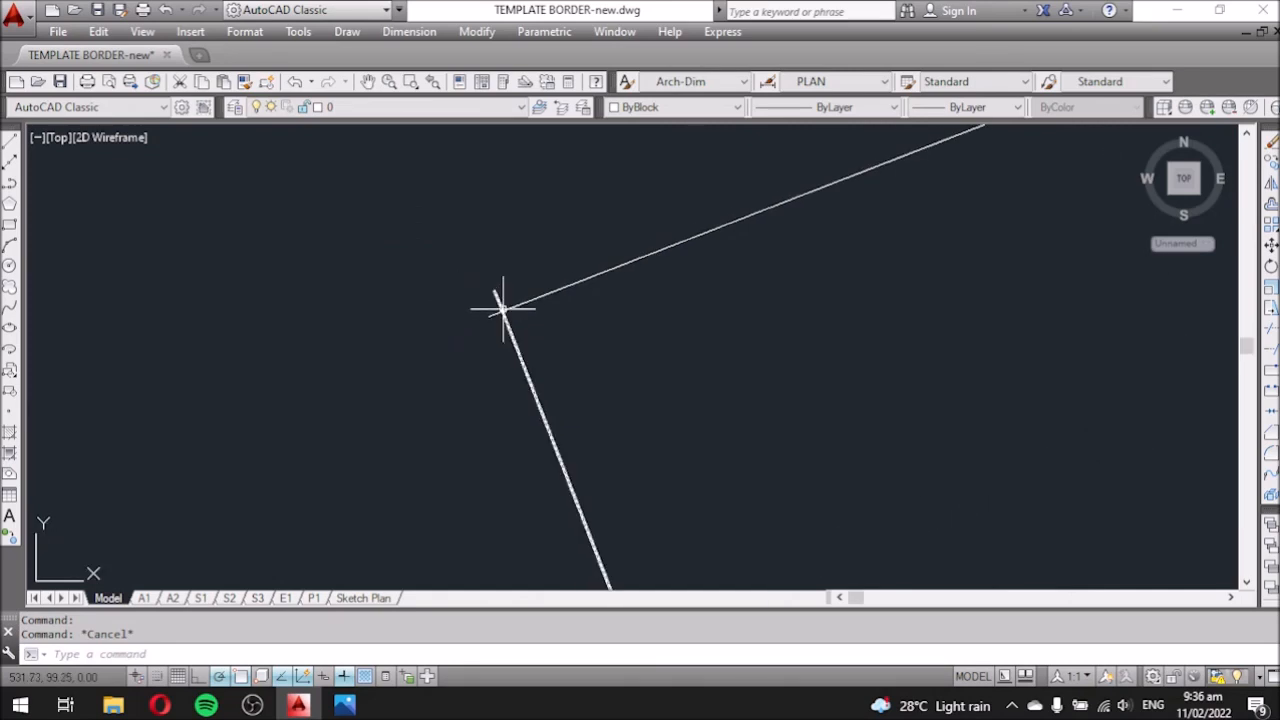
{"action": "scroll", "coordinate": [477, 303], "scroll_direction": "down", "scroll_amount": 2}
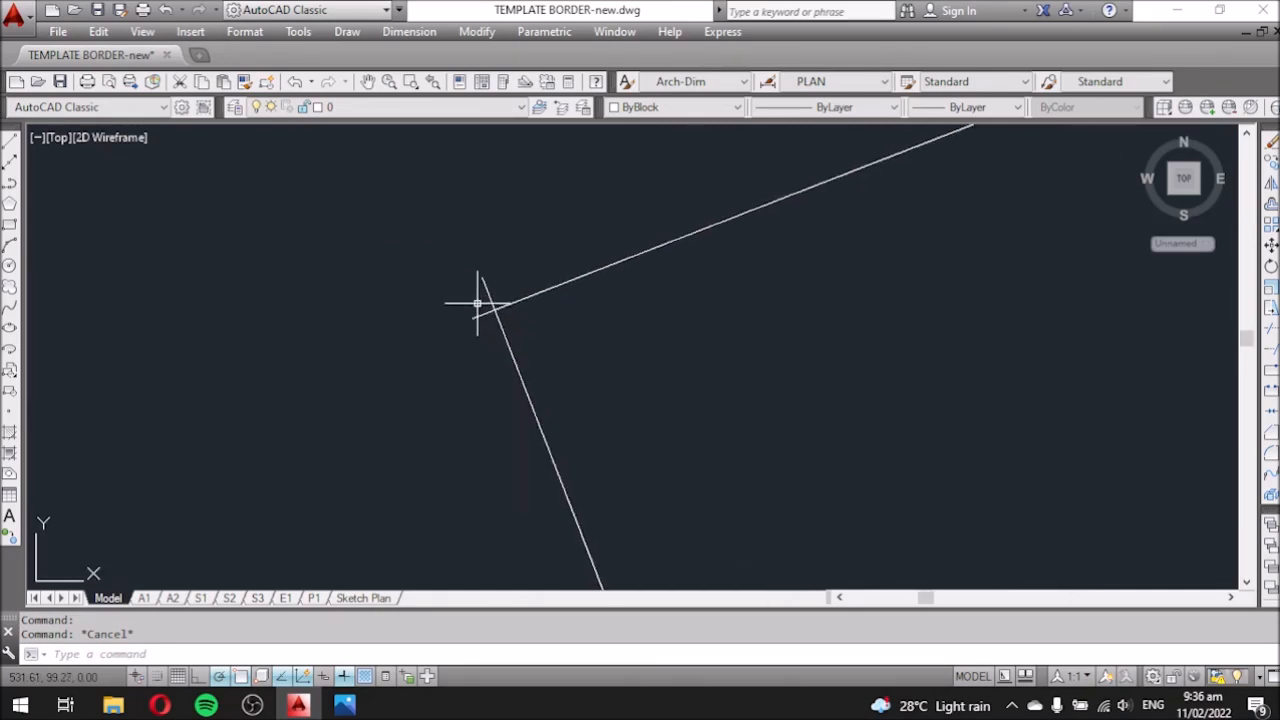
{"action": "scroll", "coordinate": [477, 303], "scroll_direction": "down", "scroll_amount": 1}
{"action": "scroll", "coordinate": [436, 315], "scroll_direction": "down", "scroll_amount": 4}
{"action": "scroll", "coordinate": [557, 267], "scroll_direction": "up", "scroll_amount": 1}
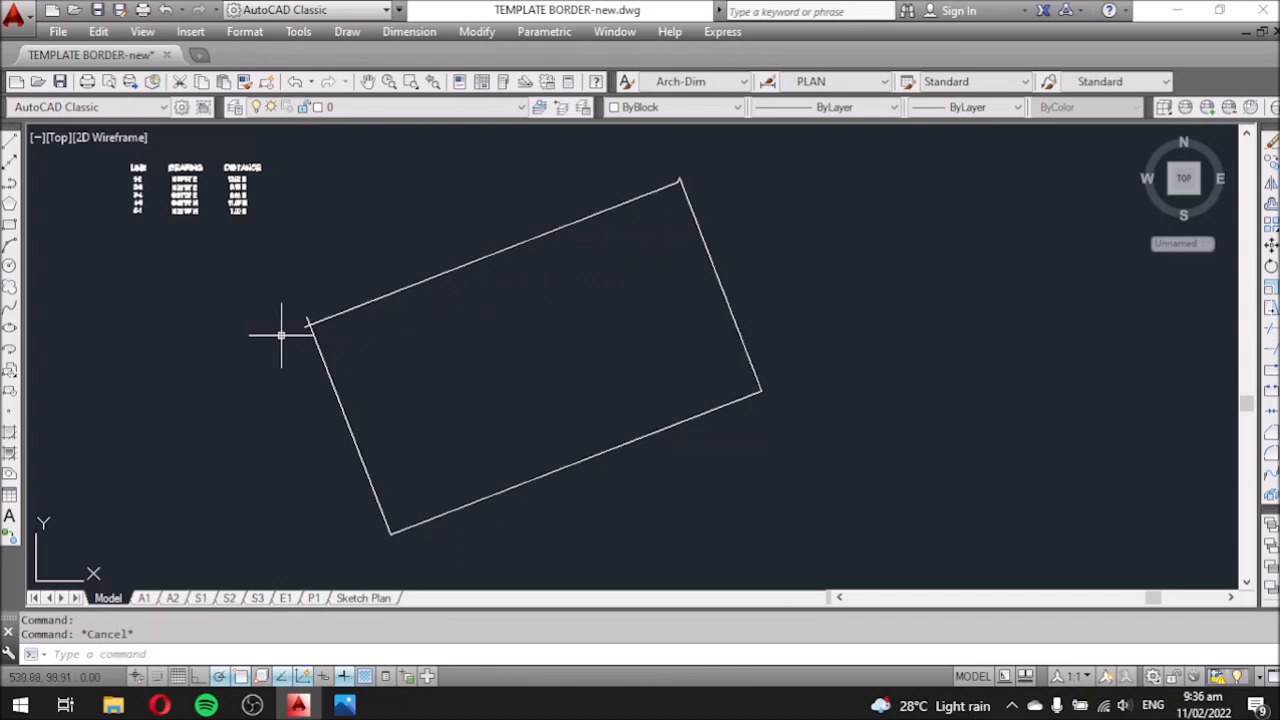
{"action": "scroll", "coordinate": [290, 327], "scroll_direction": "up", "scroll_amount": 2}
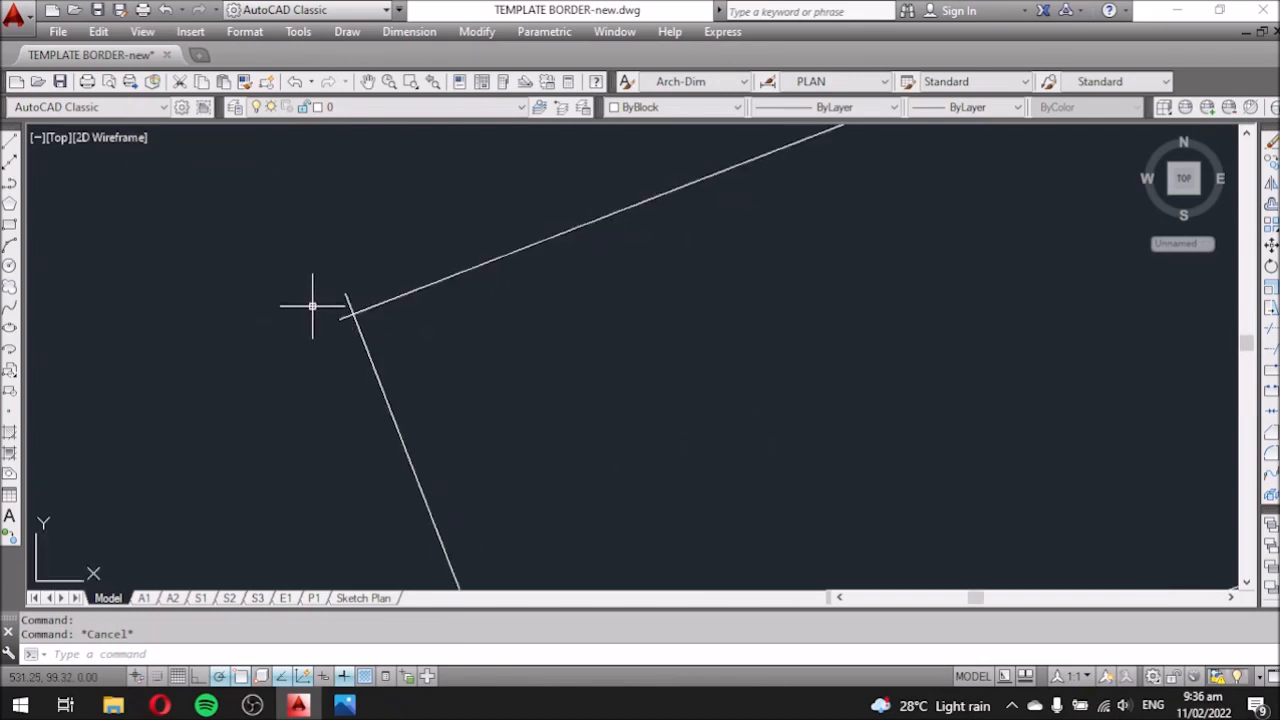
{"action": "scroll", "coordinate": [326, 322], "scroll_direction": "up", "scroll_amount": 2}
{"action": "scroll", "coordinate": [326, 320], "scroll_direction": "down", "scroll_amount": 1}
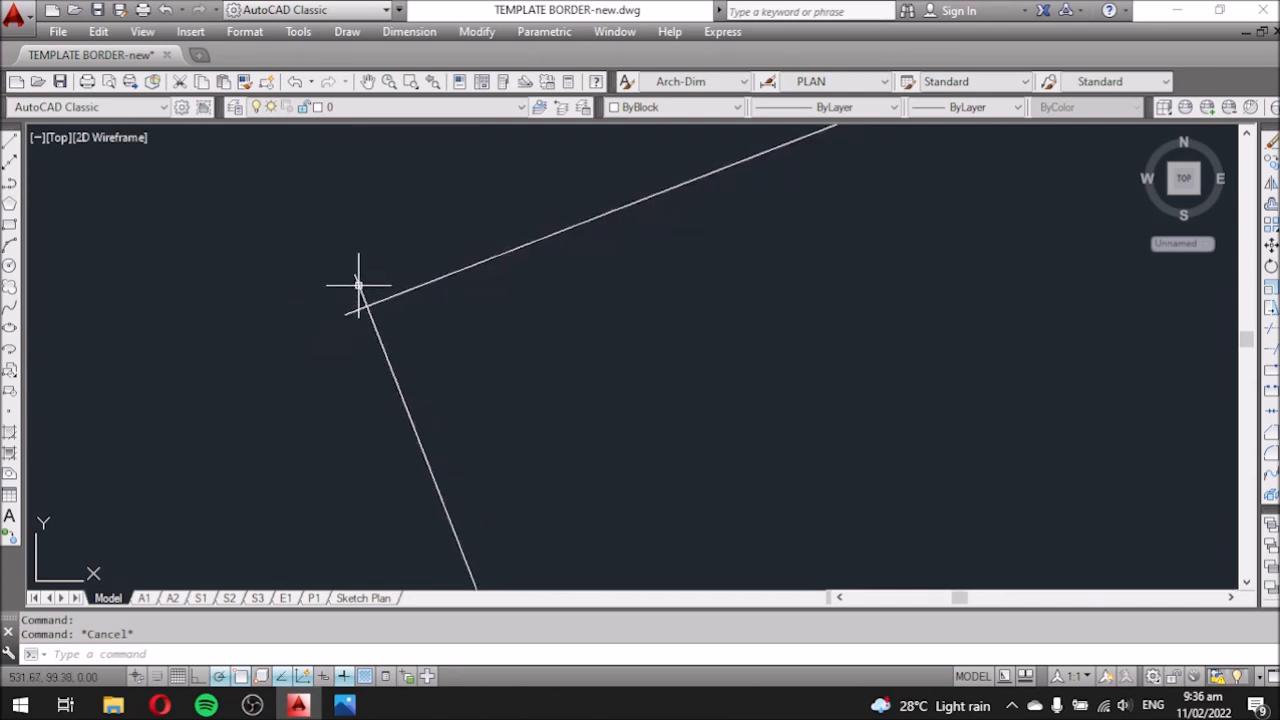
{"action": "left_click", "coordinate": [357, 283]}
{"action": "left_click", "coordinate": [354, 274]}
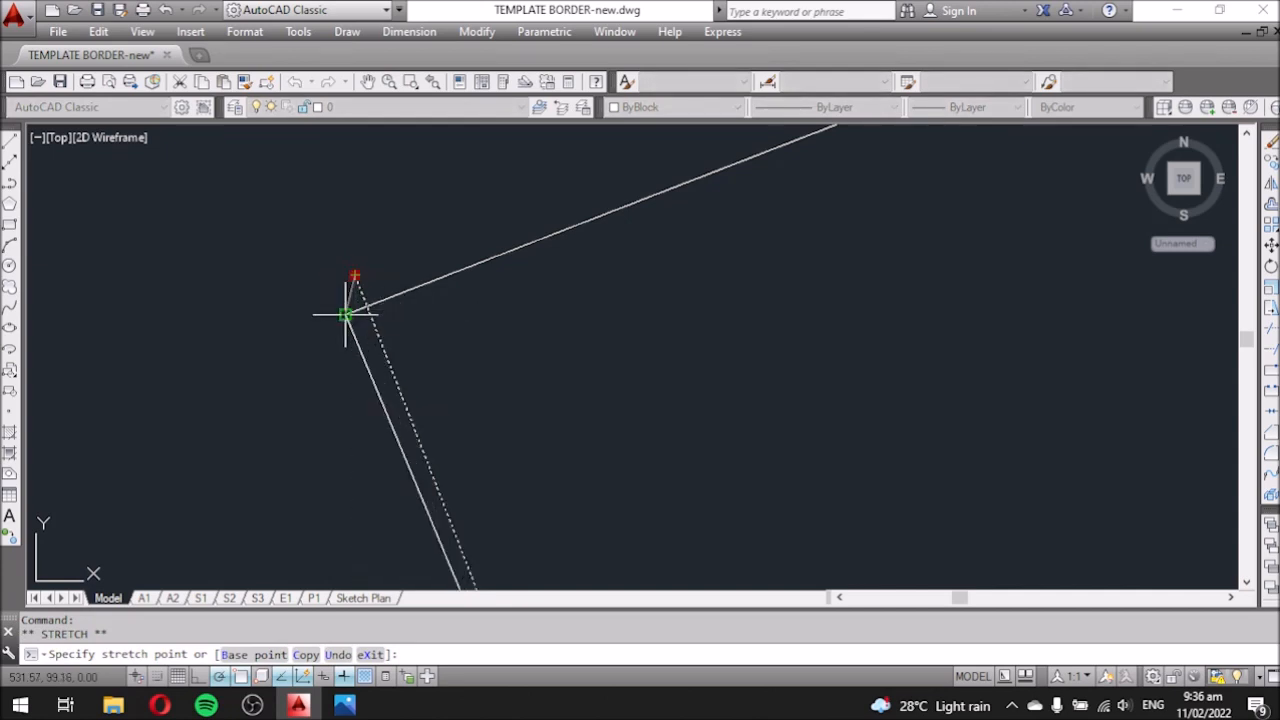
{"action": "left_click", "coordinate": [347, 310]}
{"action": "scroll", "coordinate": [270, 255], "scroll_direction": "down", "scroll_amount": 2}
{"action": "key", "text": "Escape"}
Pan and zoom to recentre the whole lot boundary on screen.
{"action": "scroll", "coordinate": [400, 318], "scroll_direction": "down", "scroll_amount": 2}
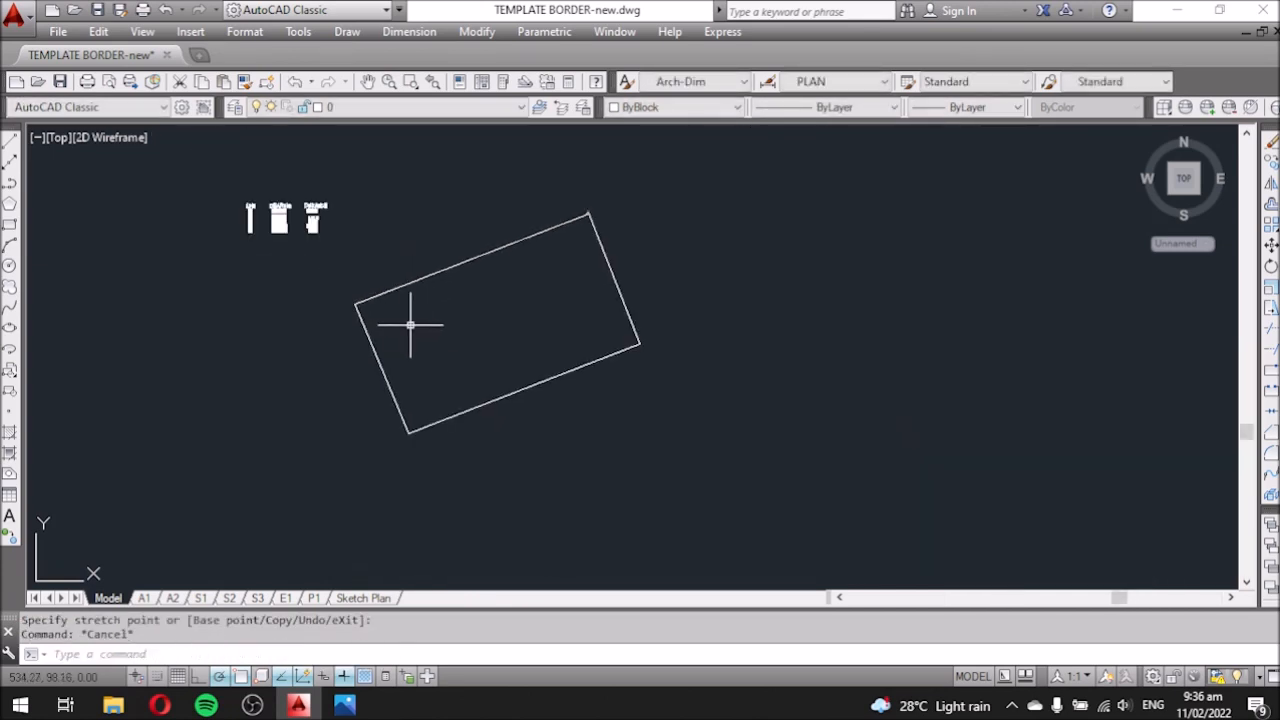
{"action": "scroll", "coordinate": [571, 214], "scroll_direction": "up", "scroll_amount": 2}
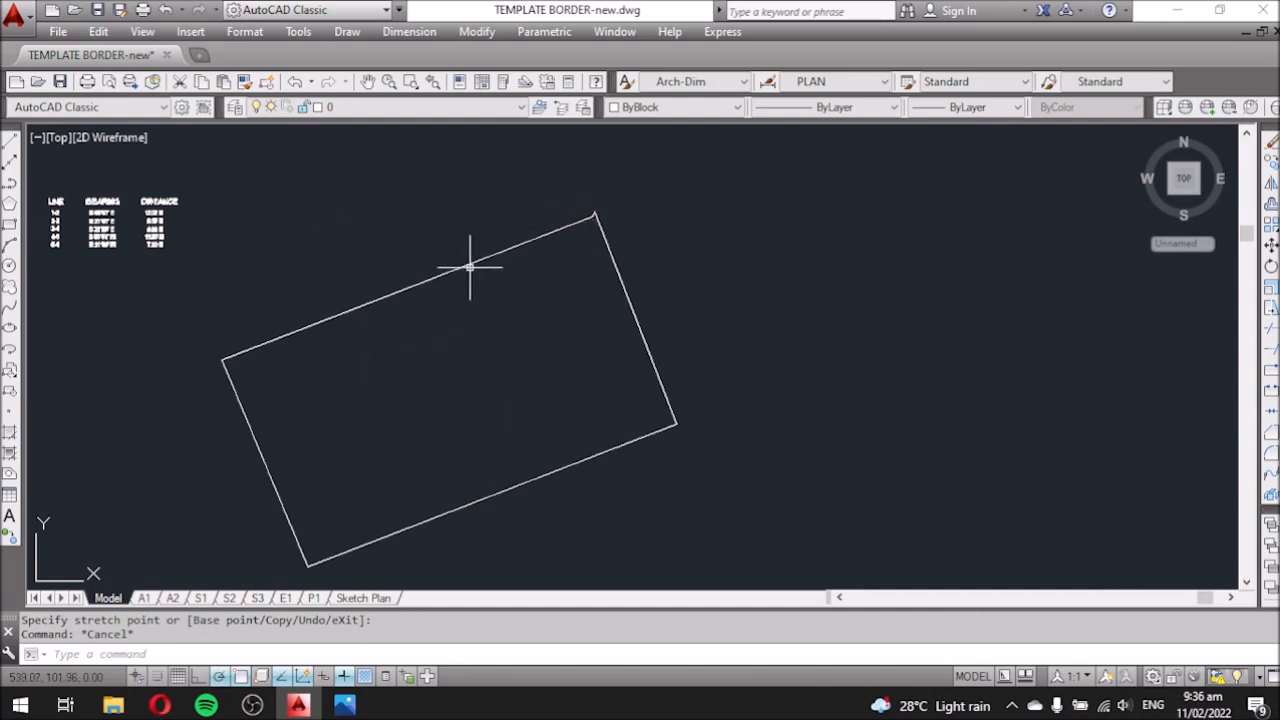
{"action": "middle_click_drag", "start_coordinate": [543, 320], "coordinate": [640, 309]}
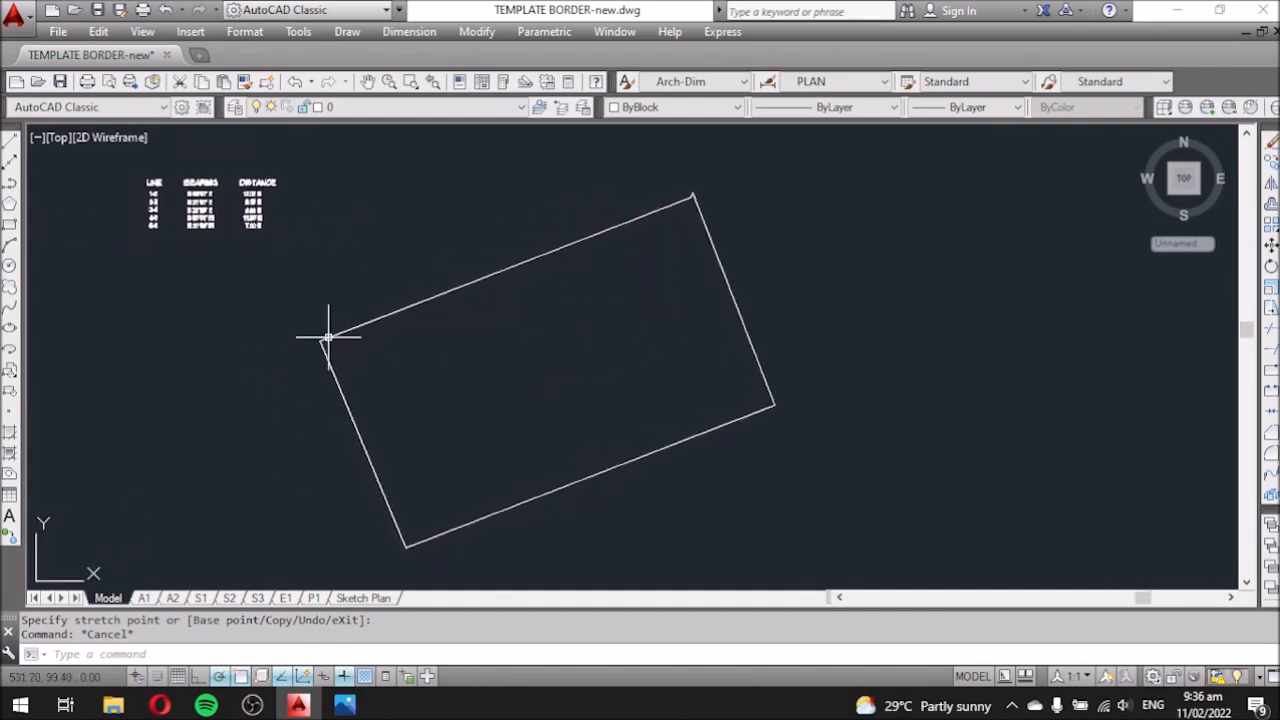
{"action": "scroll", "coordinate": [290, 320], "scroll_direction": "up", "scroll_amount": 2}
{"action": "scroll", "coordinate": [363, 318], "scroll_direction": "down", "scroll_amount": 2}
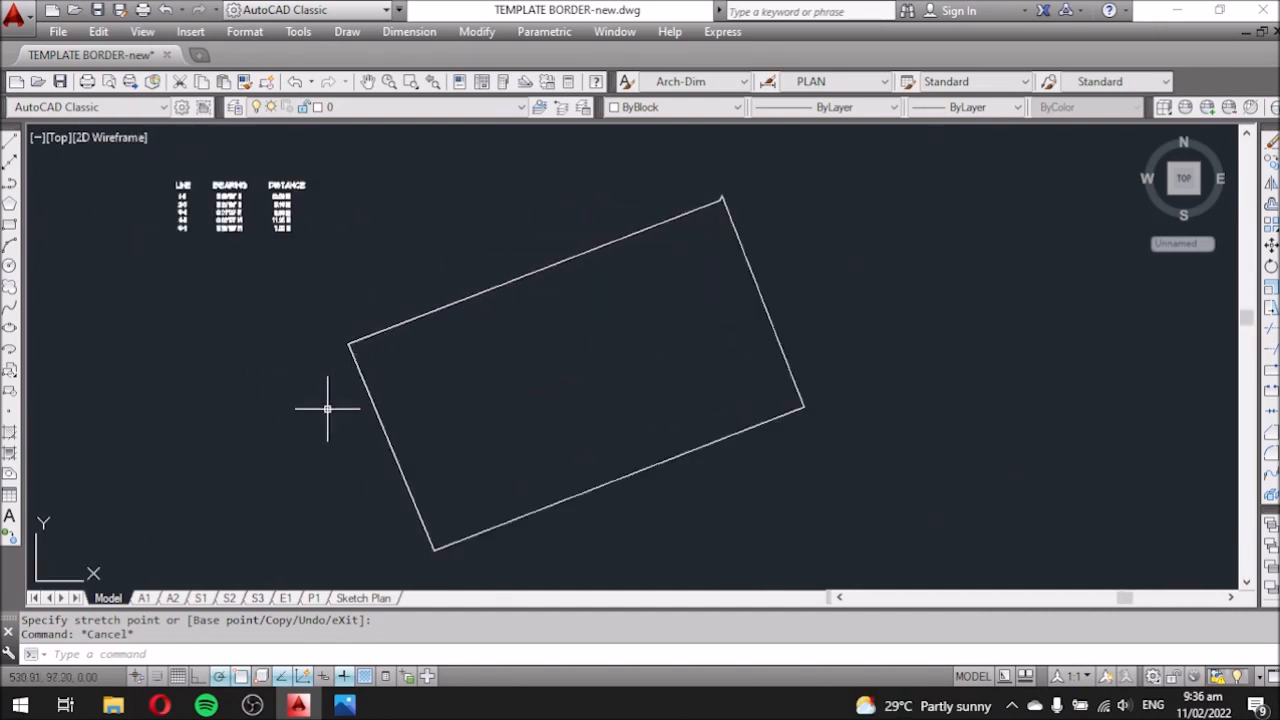
Close the two extra Photos preview windows.
{"action": "mouse_move", "coordinate": [350, 710]}
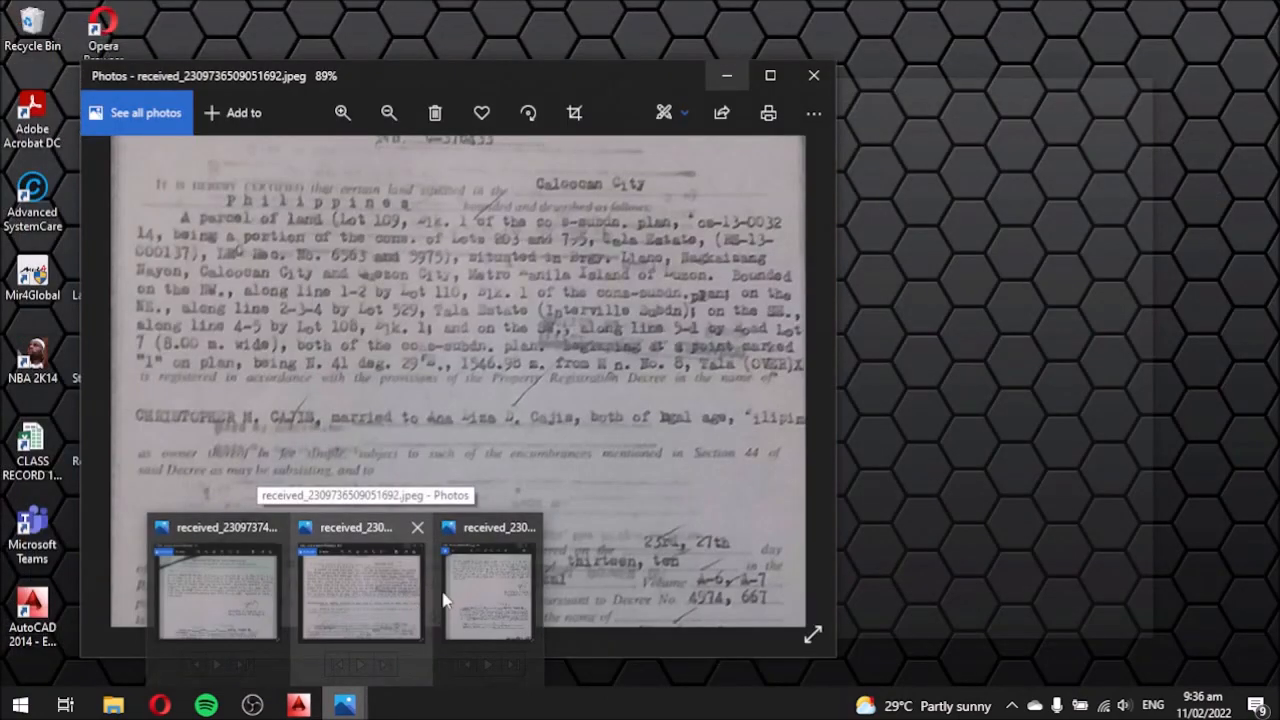
{"action": "mouse_move", "coordinate": [523, 595]}
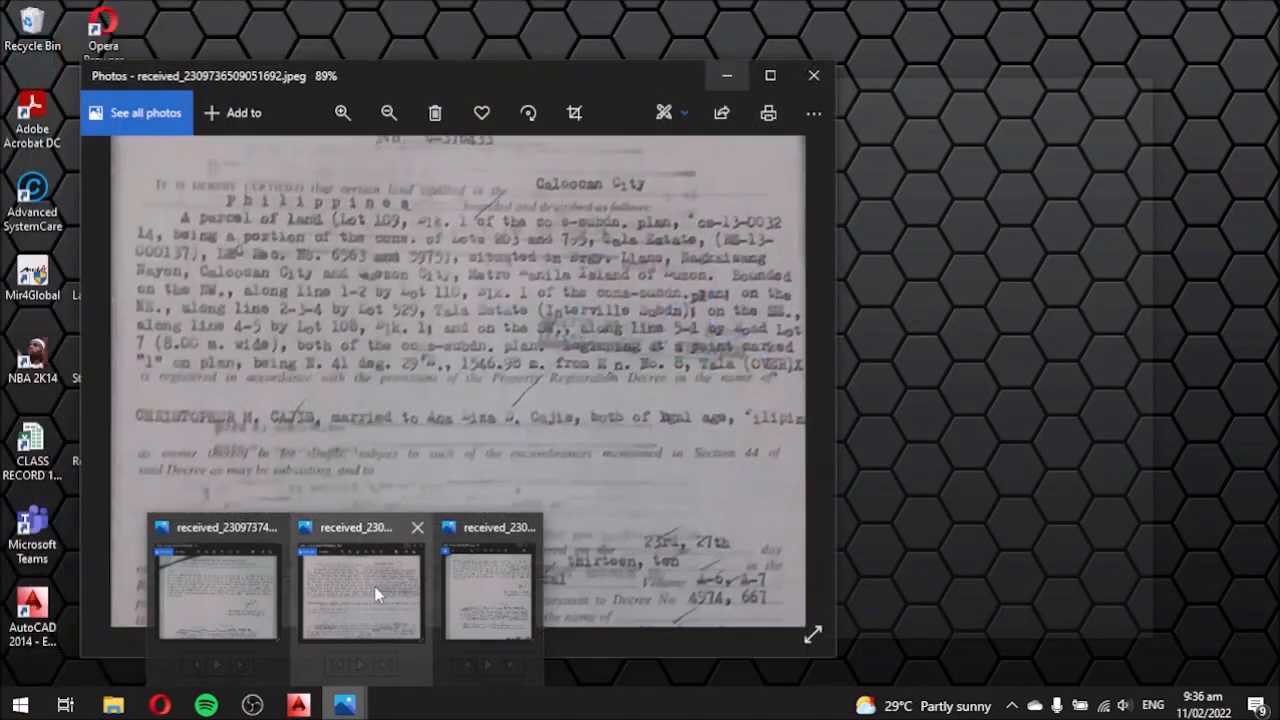
{"action": "mouse_move", "coordinate": [243, 577]}
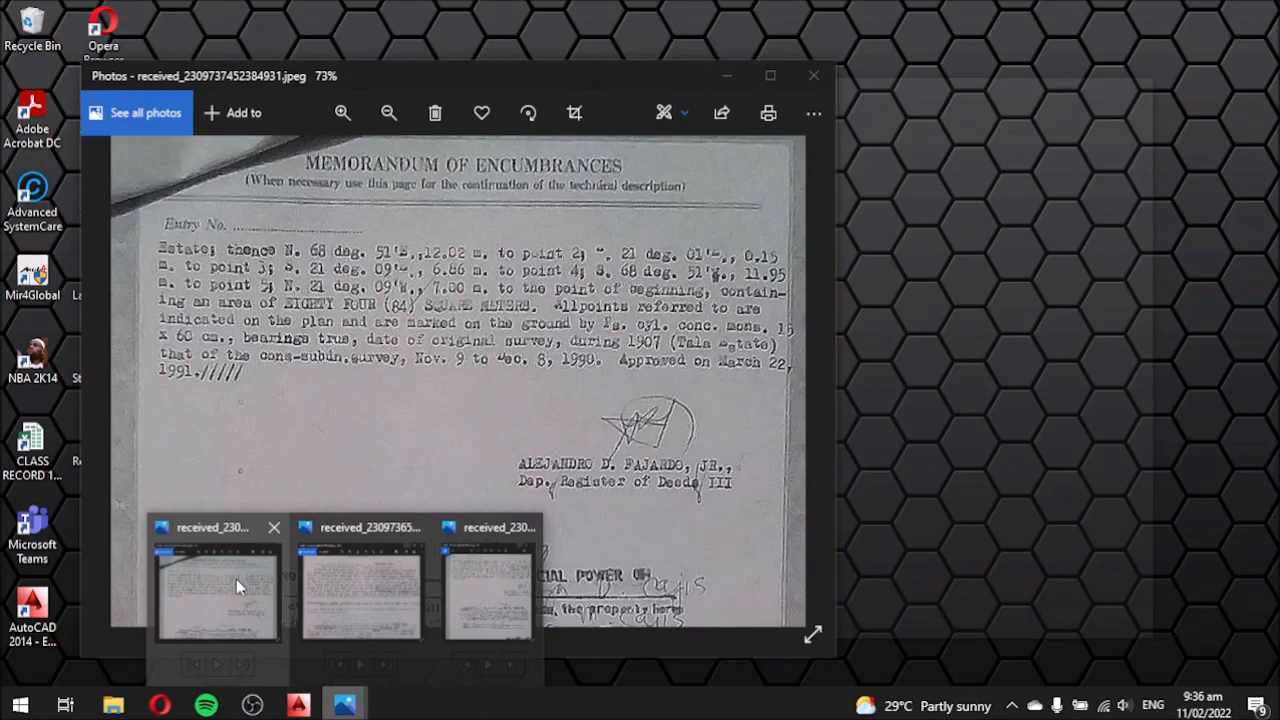
{"action": "left_click", "coordinate": [416, 527]}
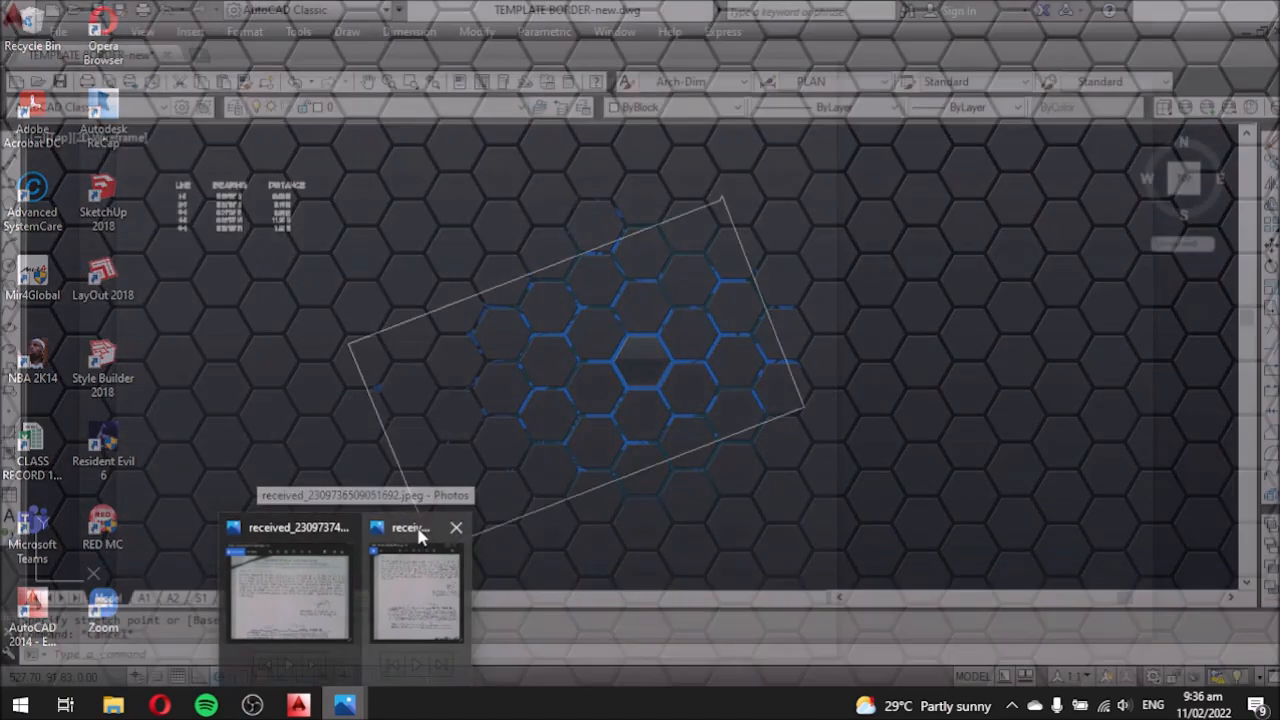
{"action": "left_click", "coordinate": [456, 531]}
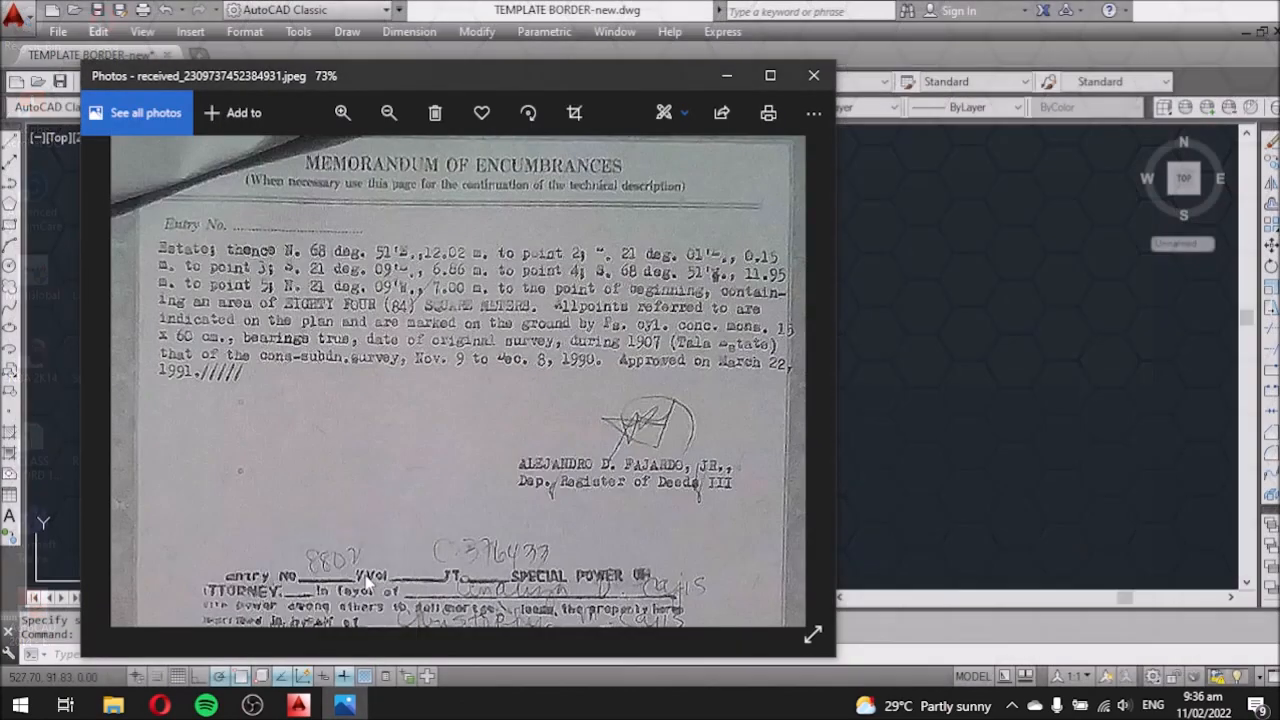
Look over the memorandum photo, then return to the AutoCAD drawing.
{"action": "left_click", "coordinate": [366, 575]}
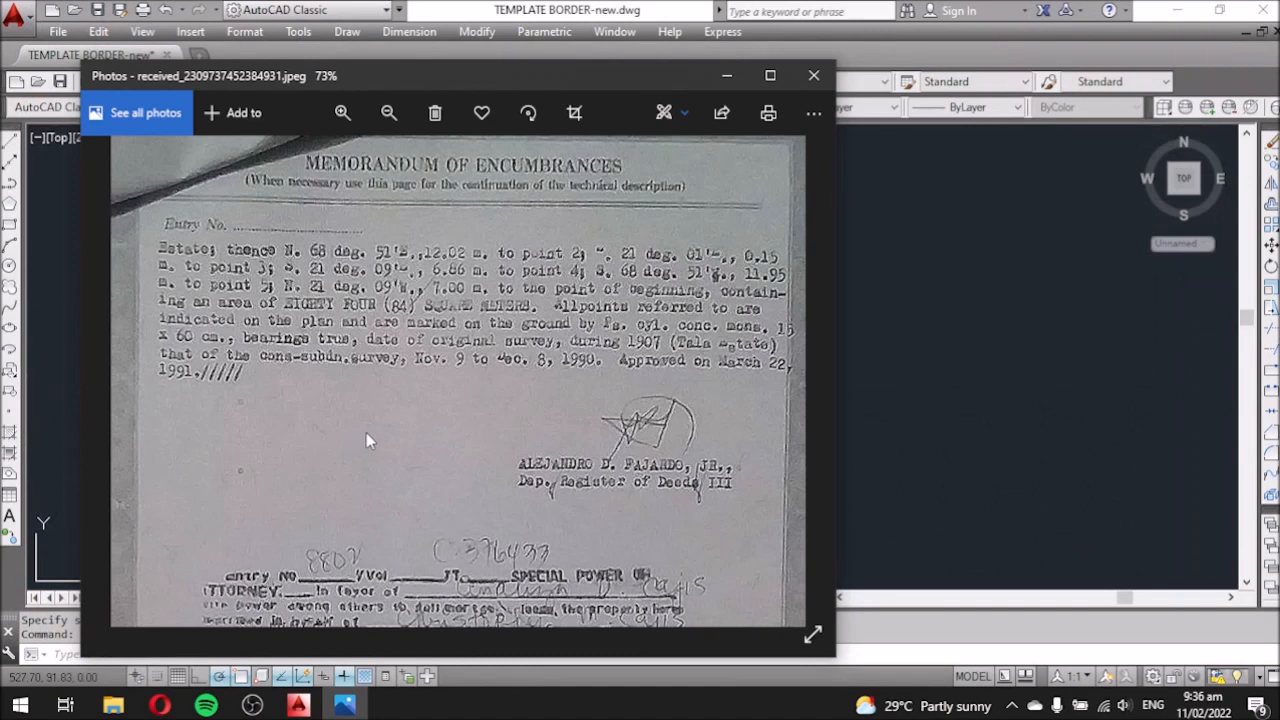
{"action": "scroll", "coordinate": [366, 303], "scroll_direction": "up", "scroll_amount": 1}
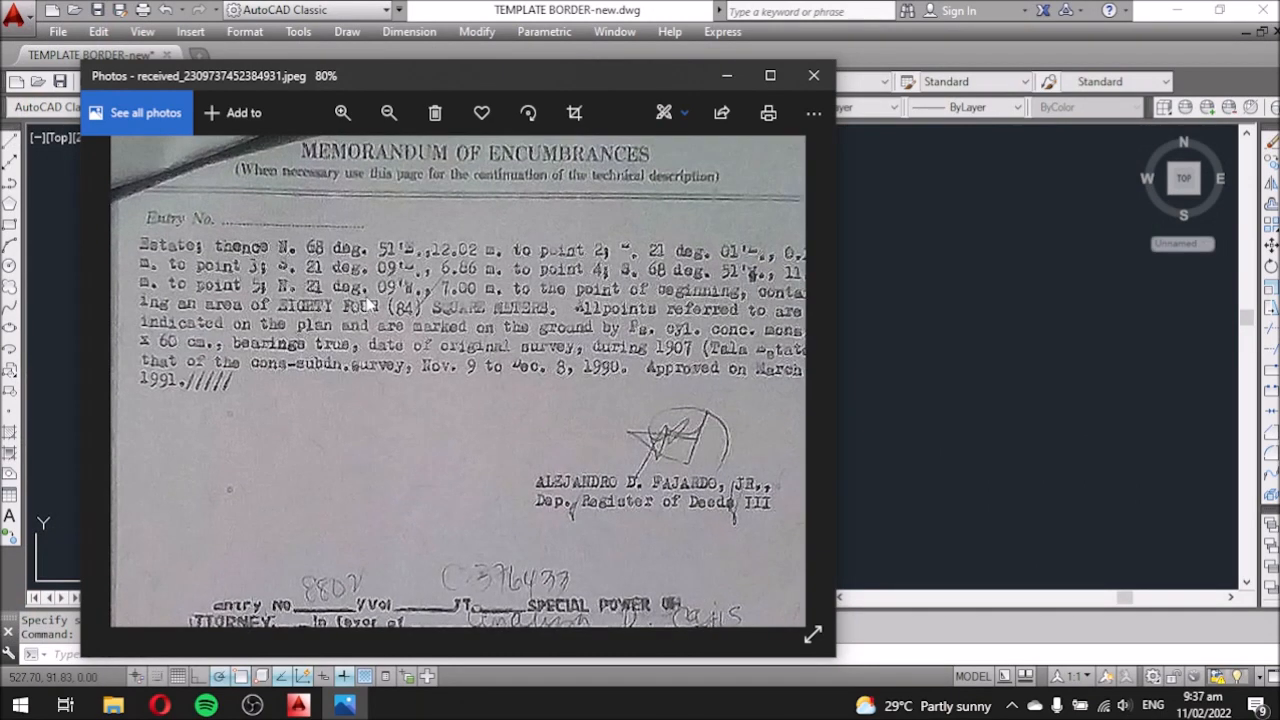
{"action": "scroll", "coordinate": [366, 300], "scroll_direction": "down", "scroll_amount": 1}
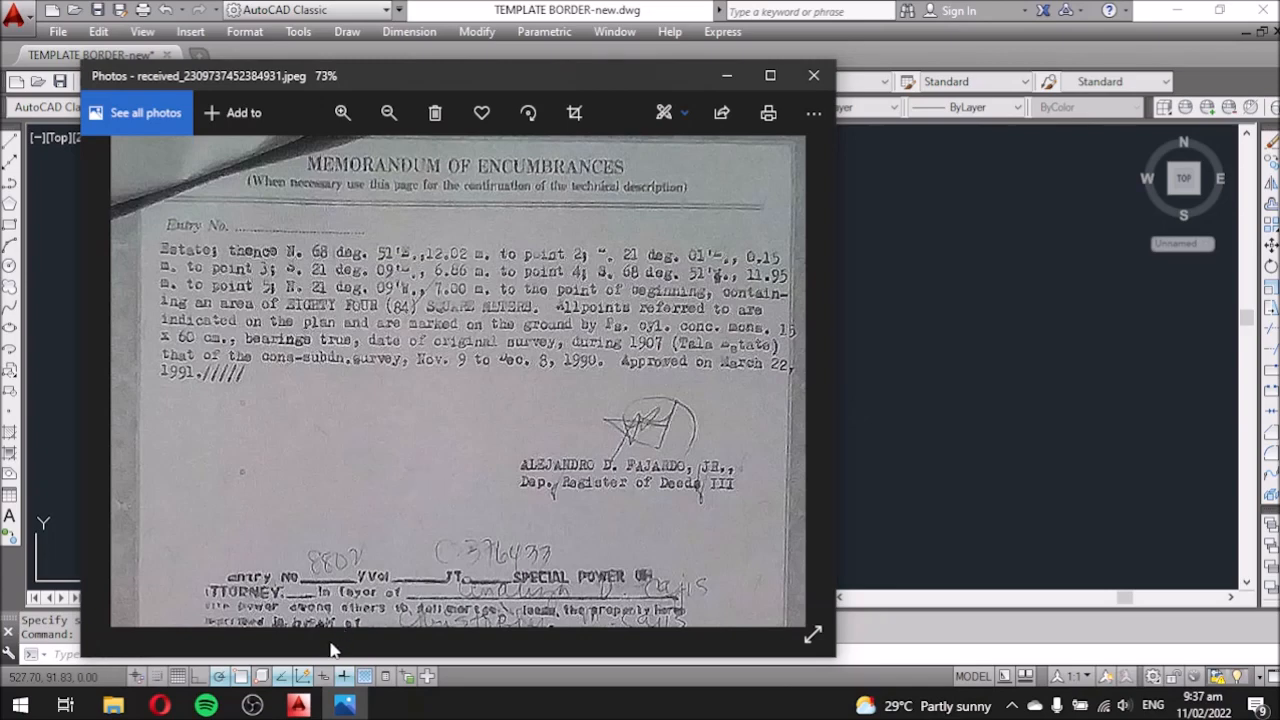
{"action": "left_click", "coordinate": [884, 419]}
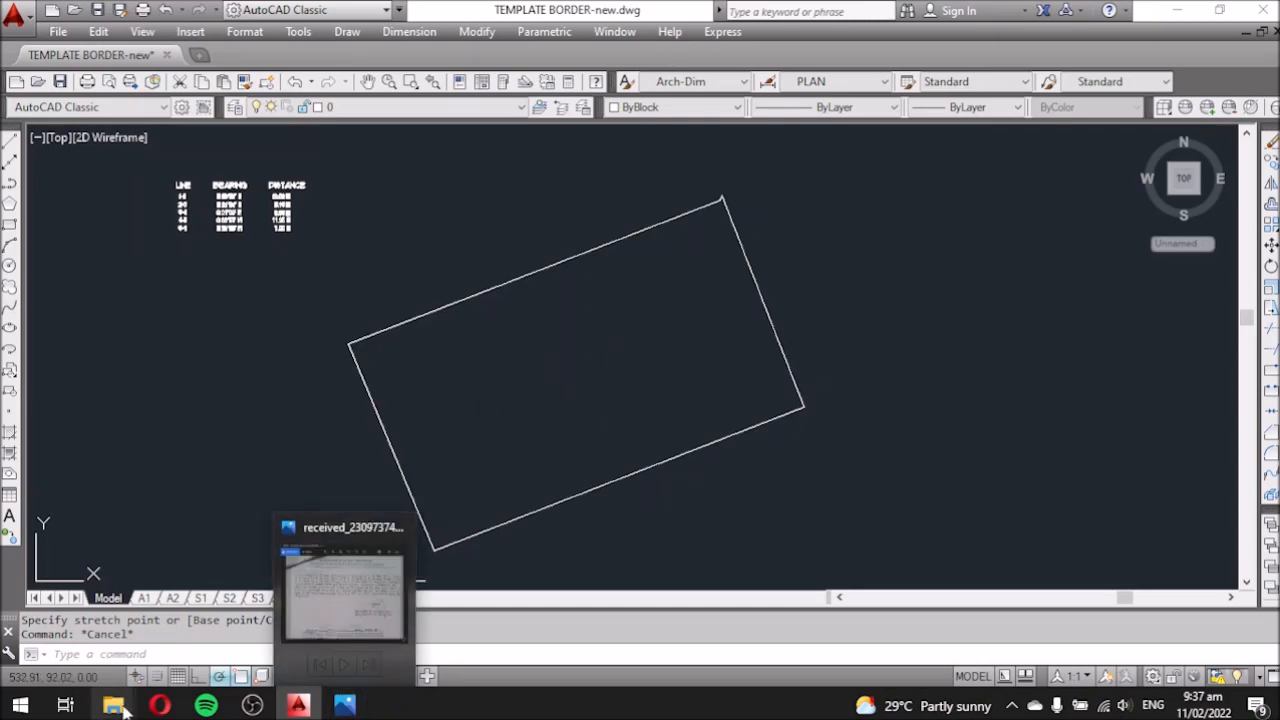
Open the Transfer Certificate of Title scan from the TPCC 5 folder and minimize Explorer.
{"action": "mouse_move", "coordinate": [112, 706]}
{"action": "left_click", "coordinate": [127, 645]}
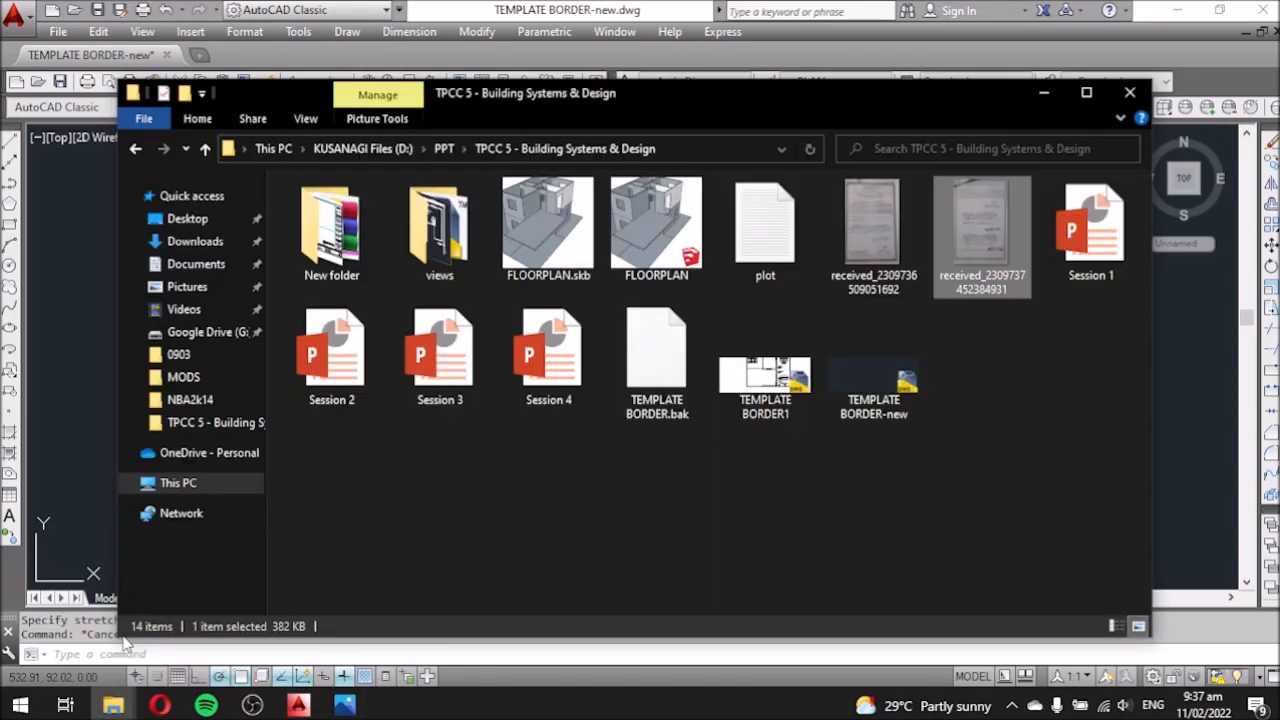
{"action": "double_click", "coordinate": [868, 226]}
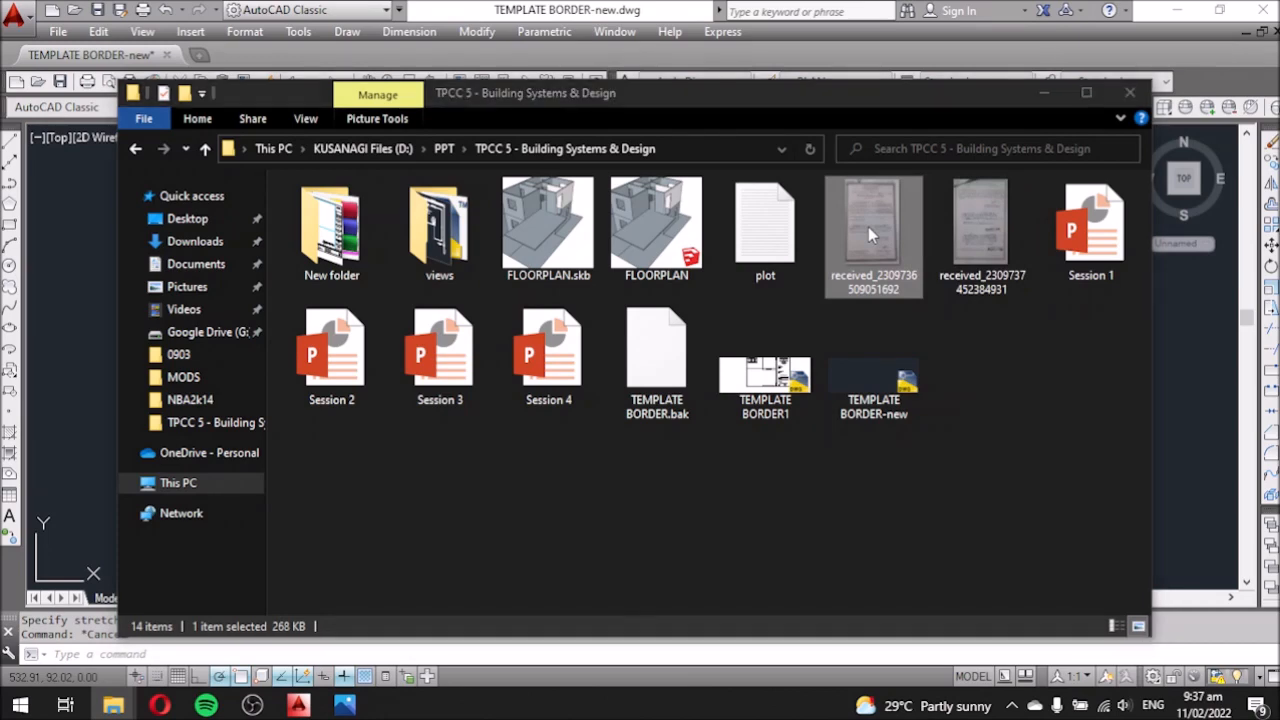
{"action": "left_click", "coordinate": [1044, 95]}
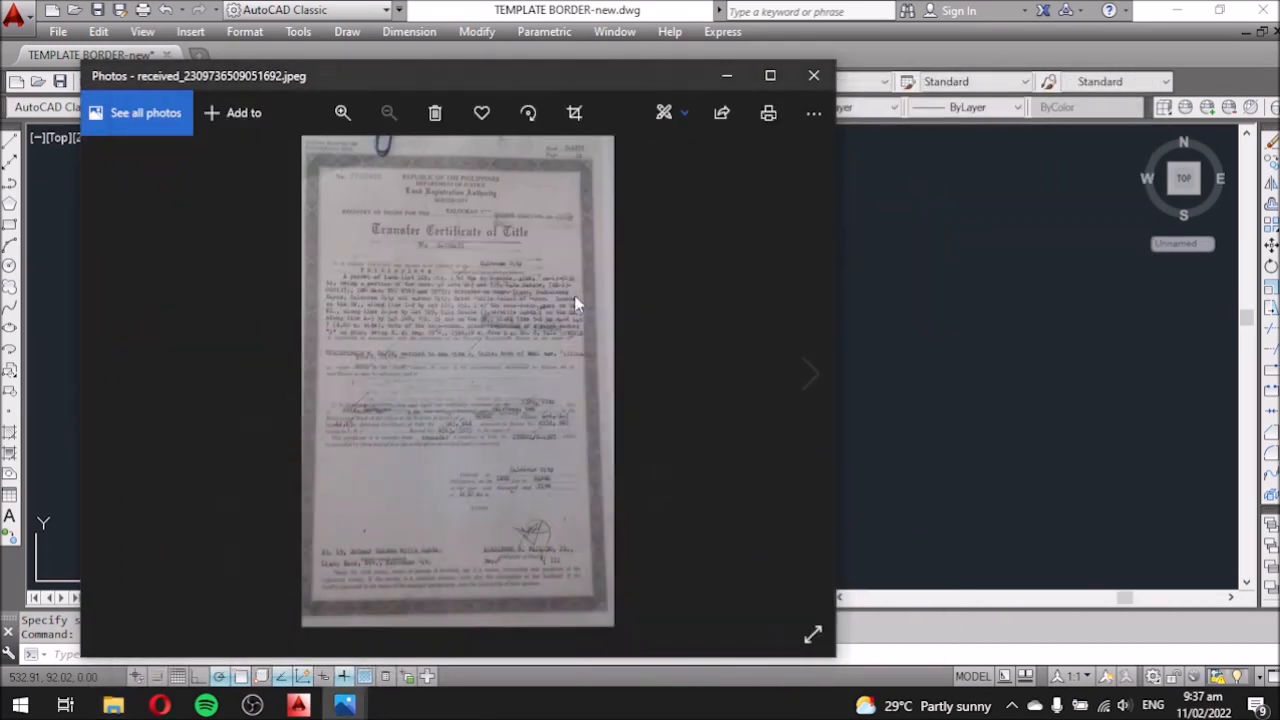
Zoom through the title certificate to read the lot description.
{"action": "scroll", "coordinate": [450, 323], "scroll_direction": "up", "scroll_amount": 5}
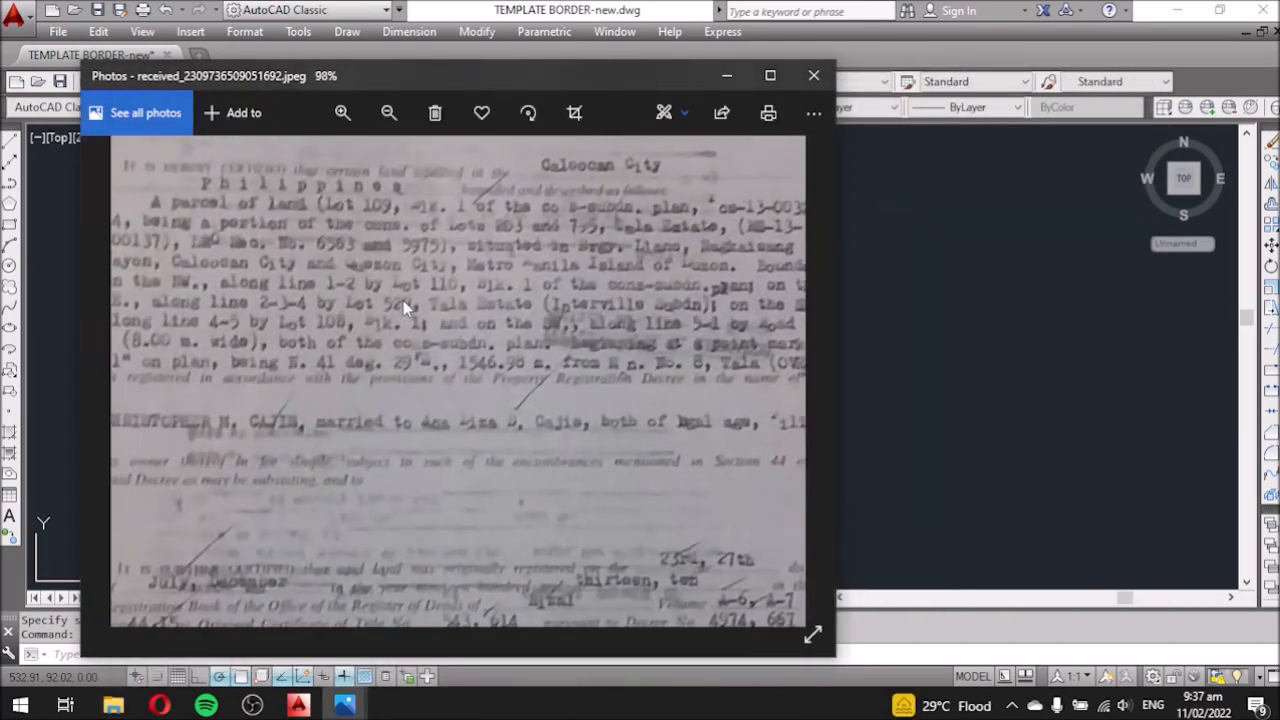
{"action": "scroll", "coordinate": [409, 298], "scroll_direction": "down", "scroll_amount": 2}
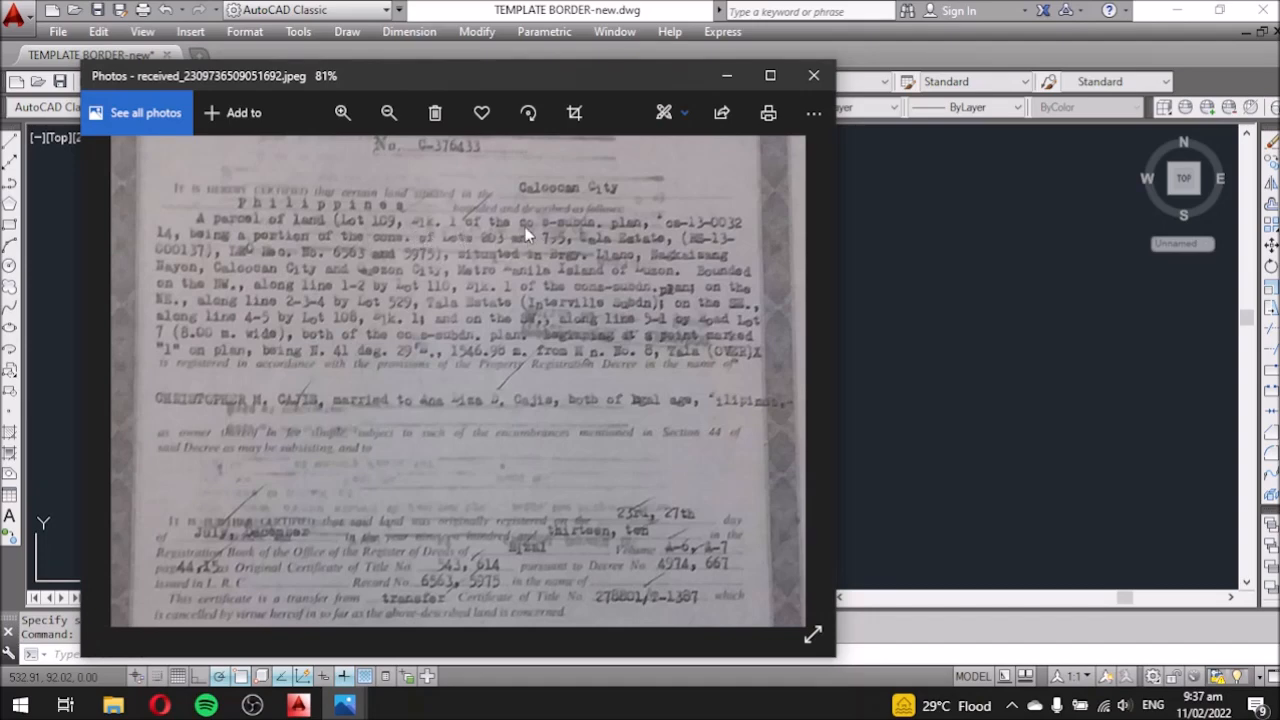
{"action": "scroll", "coordinate": [568, 228], "scroll_direction": "up", "scroll_amount": 3}
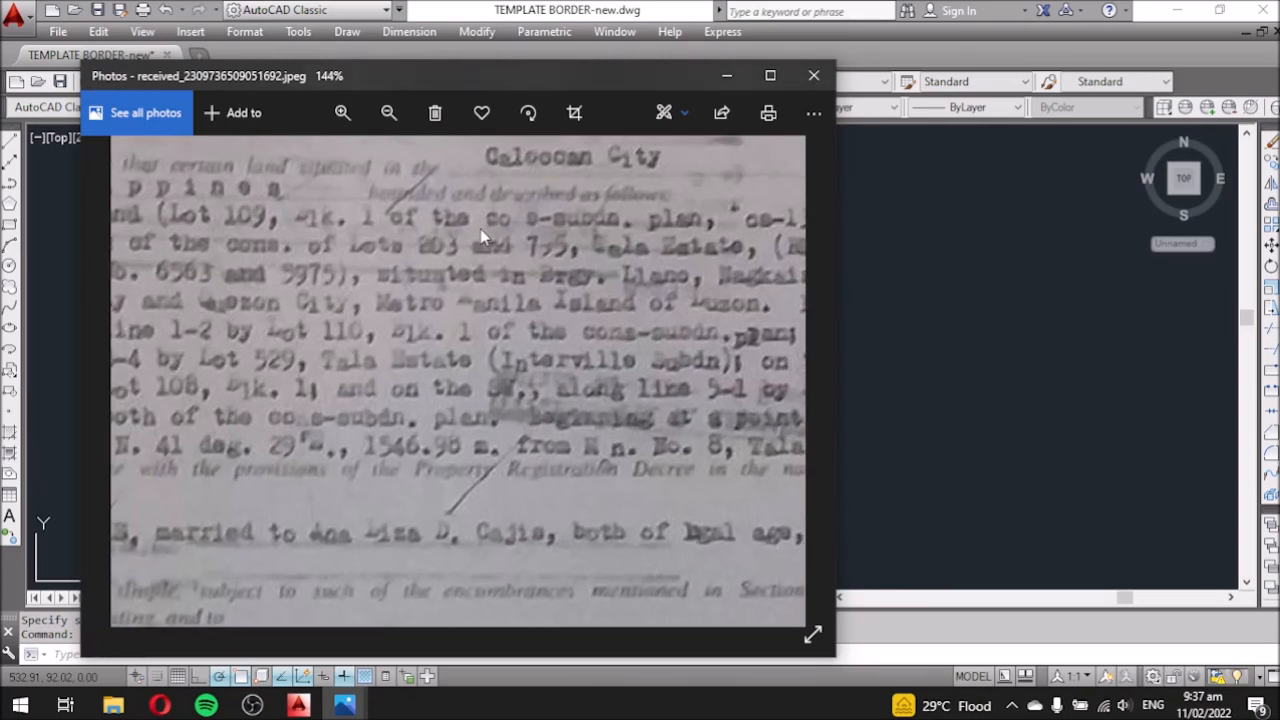
{"action": "scroll", "coordinate": [582, 229], "scroll_direction": "down", "scroll_amount": 3}
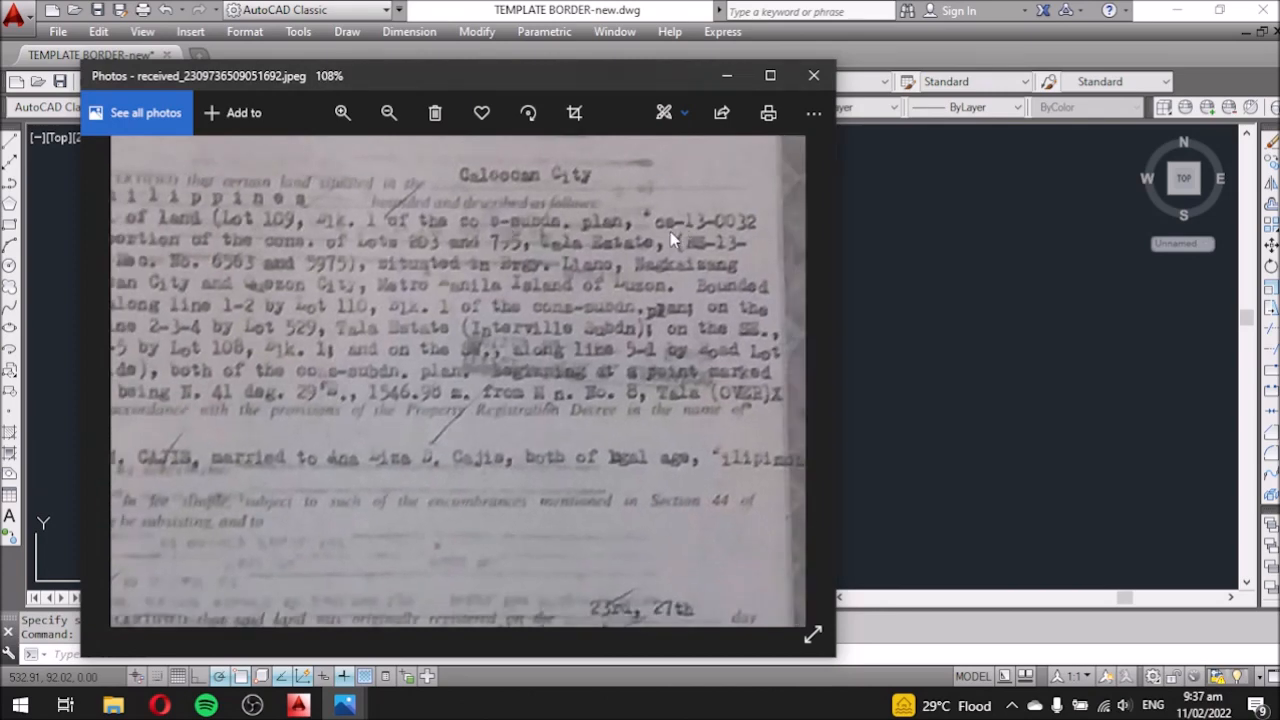
{"action": "scroll", "coordinate": [672, 240], "scroll_direction": "up", "scroll_amount": 4}
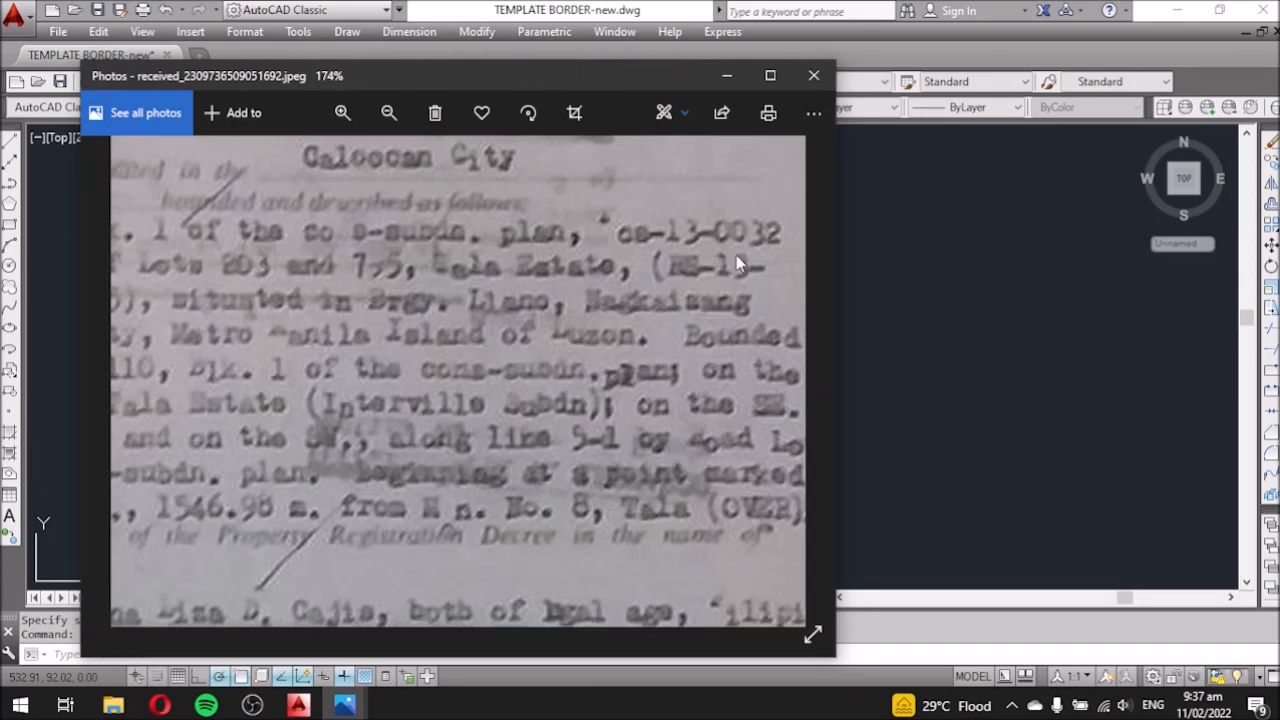
{"action": "scroll", "coordinate": [737, 257], "scroll_direction": "down", "scroll_amount": 5}
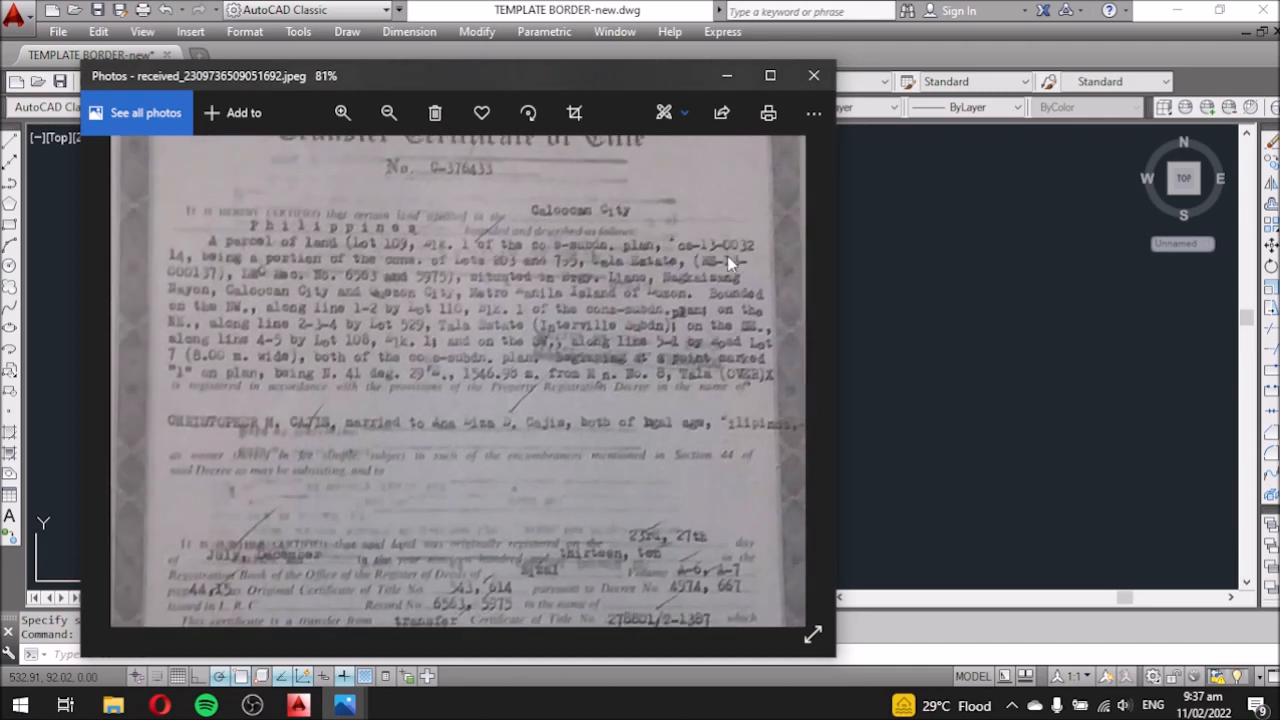
{"action": "scroll", "coordinate": [690, 252], "scroll_direction": "up", "scroll_amount": 2}
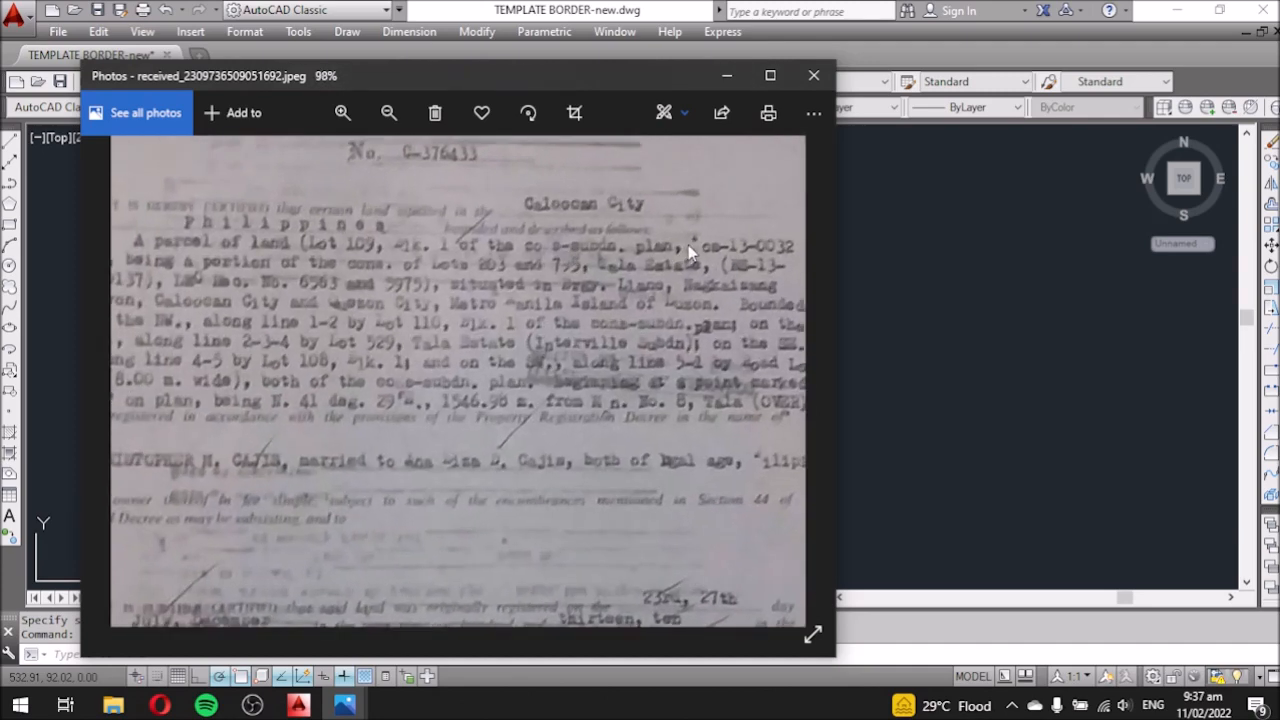
Return to AutoCAD and show the Sketch Plan layout with its title block.
{"action": "left_click", "coordinate": [955, 293]}
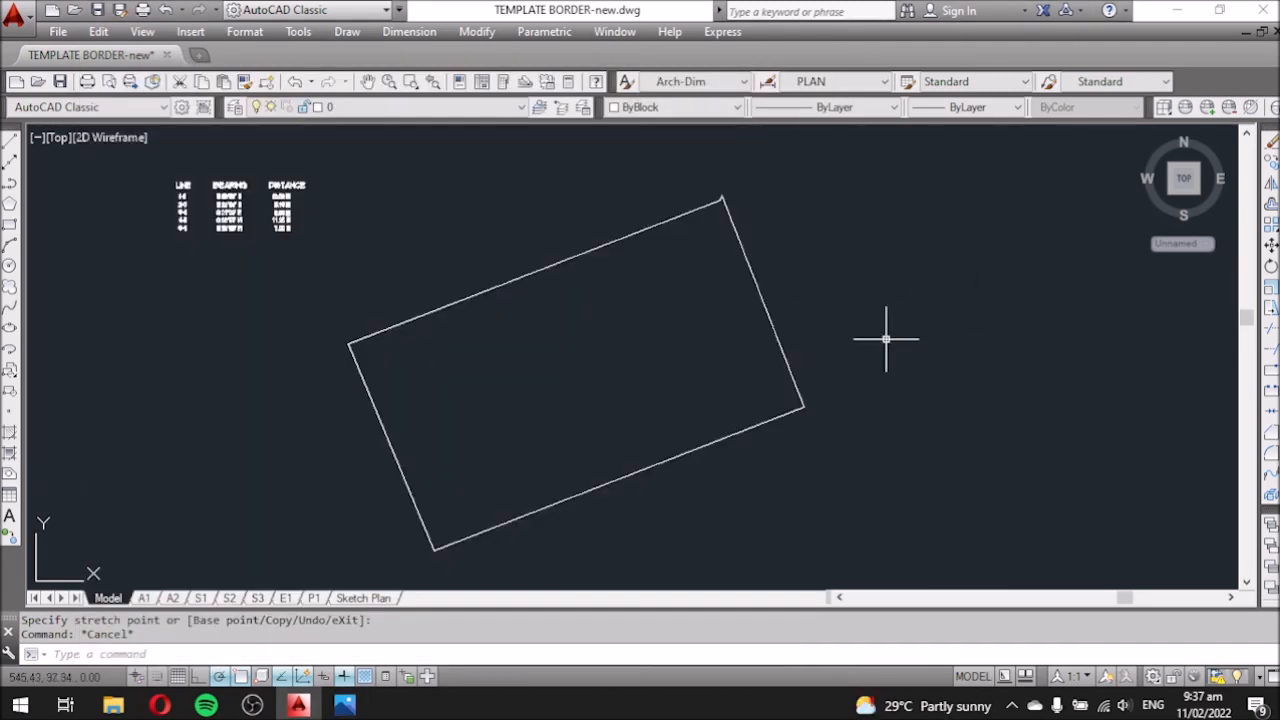
{"action": "left_click", "coordinate": [370, 598]}
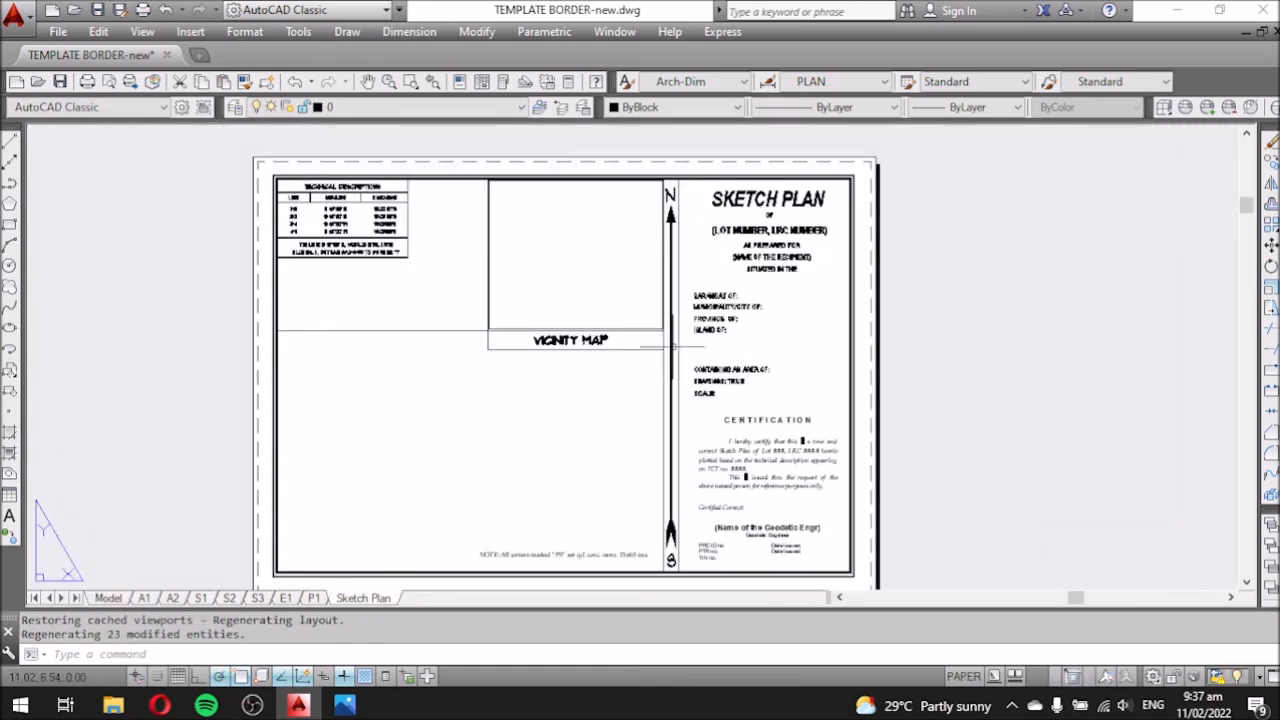
{"action": "scroll", "coordinate": [733, 240], "scroll_direction": "up", "scroll_amount": 3}
{"action": "scroll", "coordinate": [772, 238], "scroll_direction": "down", "scroll_amount": 2}
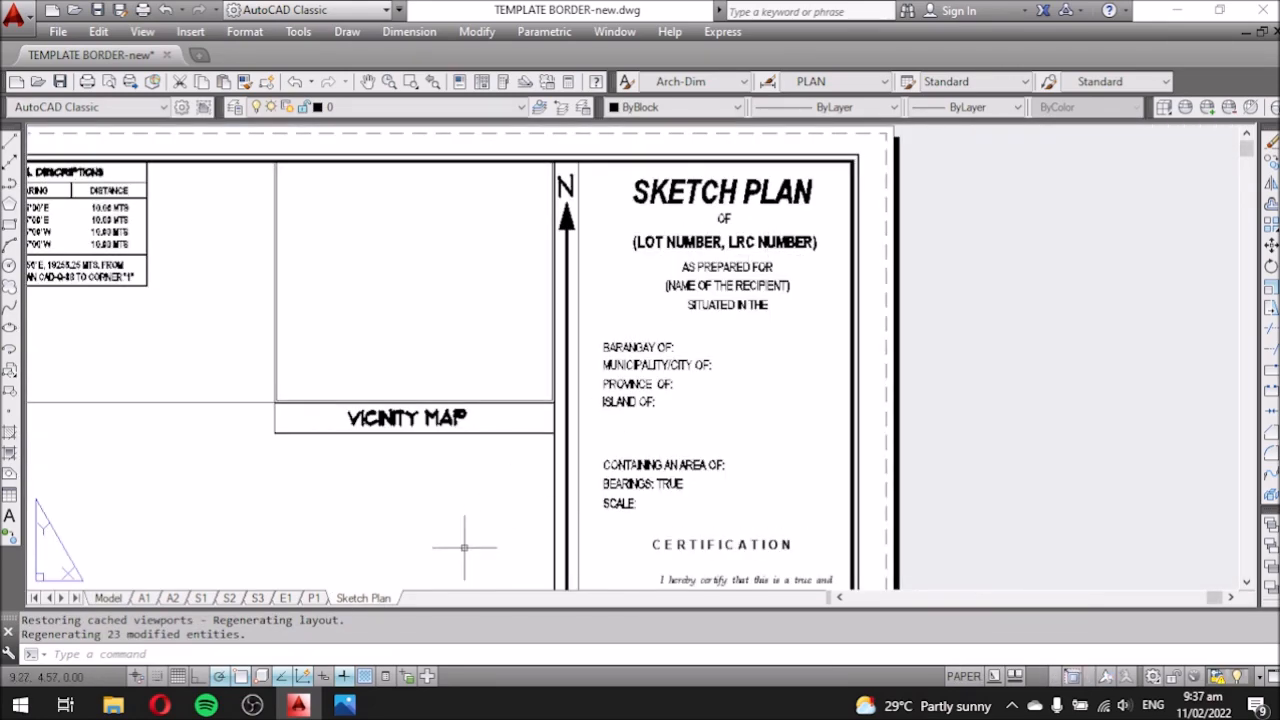
{"action": "mouse_move", "coordinate": [347, 705]}
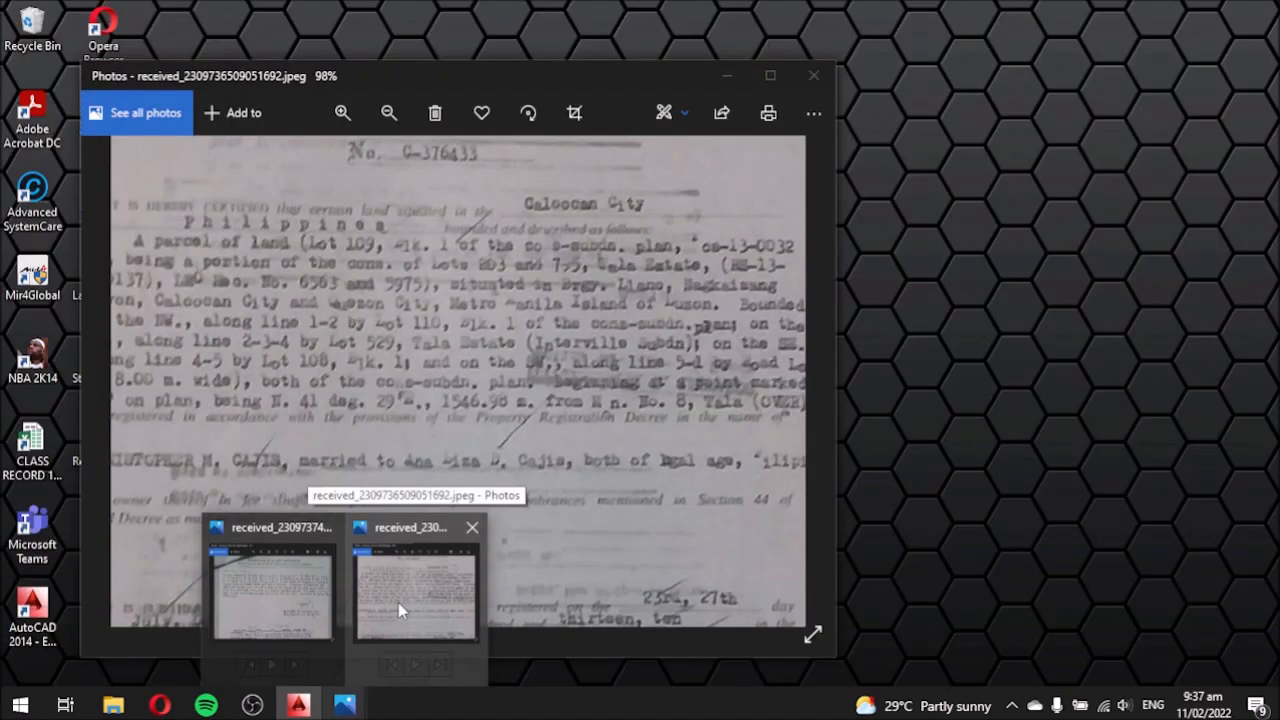
Bring the Transfer Certificate of Title photo back up and zoom in on it.
{"action": "mouse_move", "coordinate": [253, 600]}
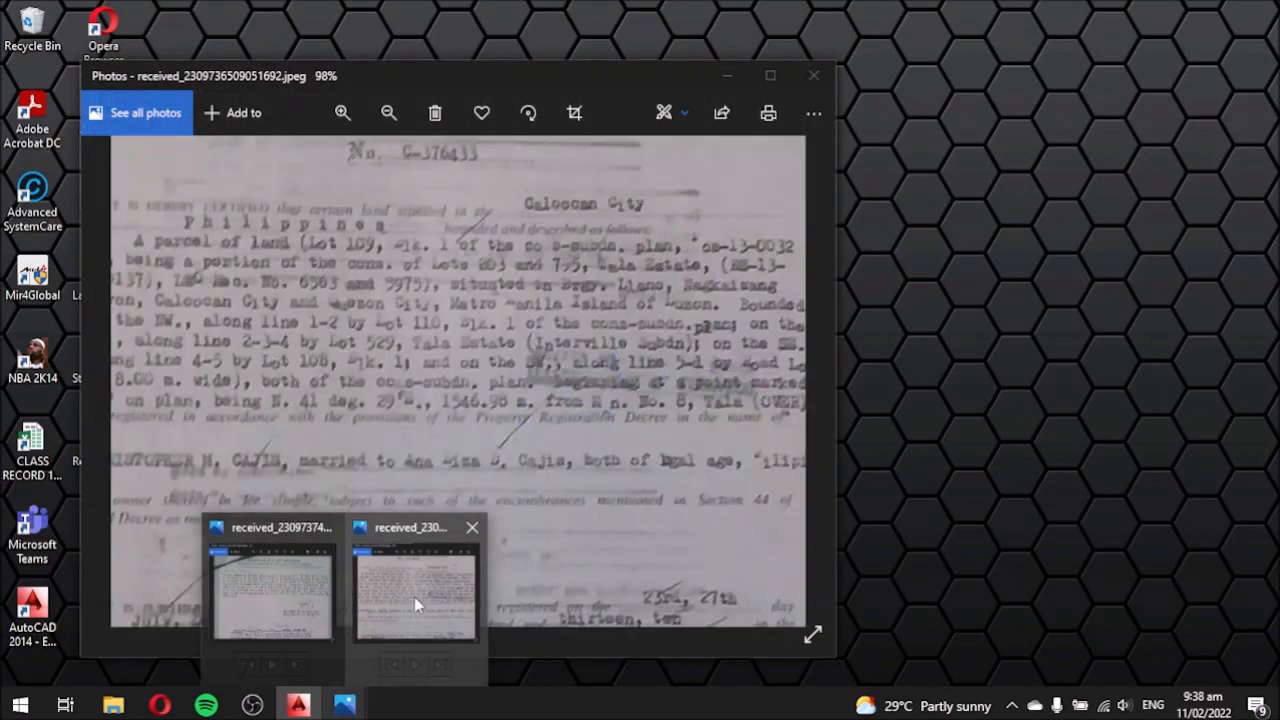
{"action": "left_click", "coordinate": [414, 597]}
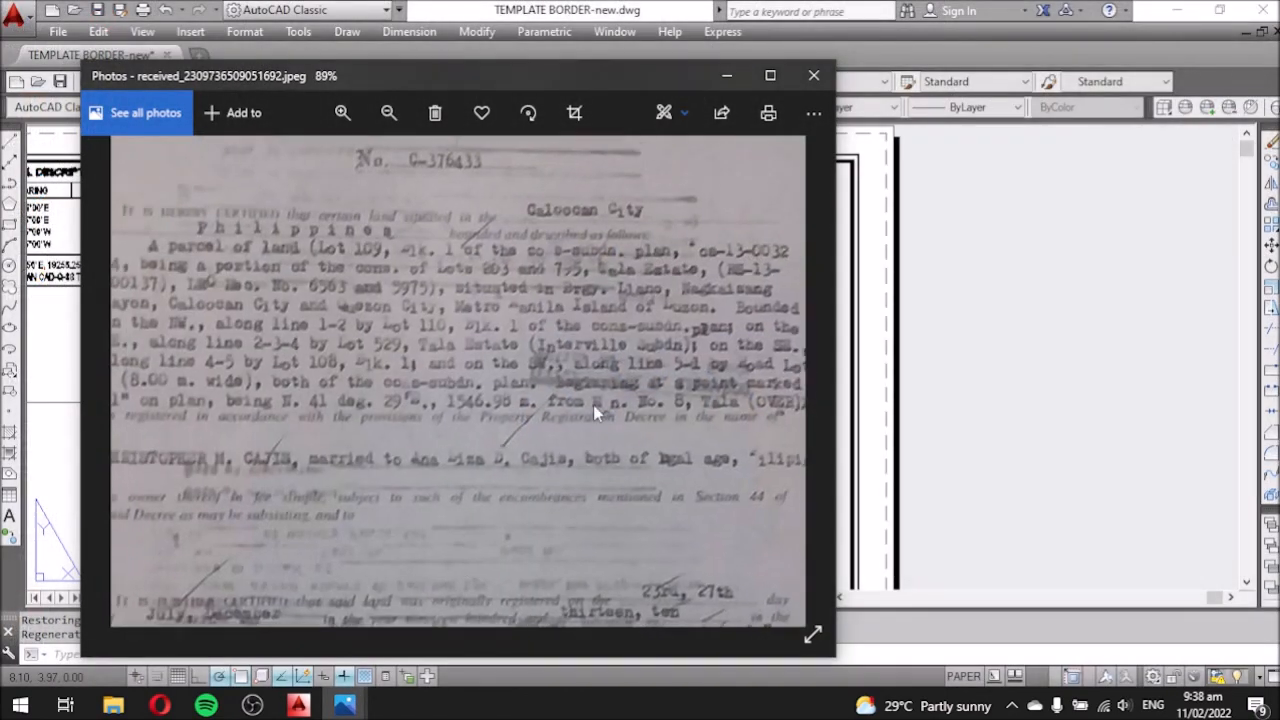
{"action": "scroll", "coordinate": [632, 391], "scroll_direction": "down", "scroll_amount": 1}
{"action": "scroll", "coordinate": [150, 285], "scroll_direction": "up", "scroll_amount": 2}
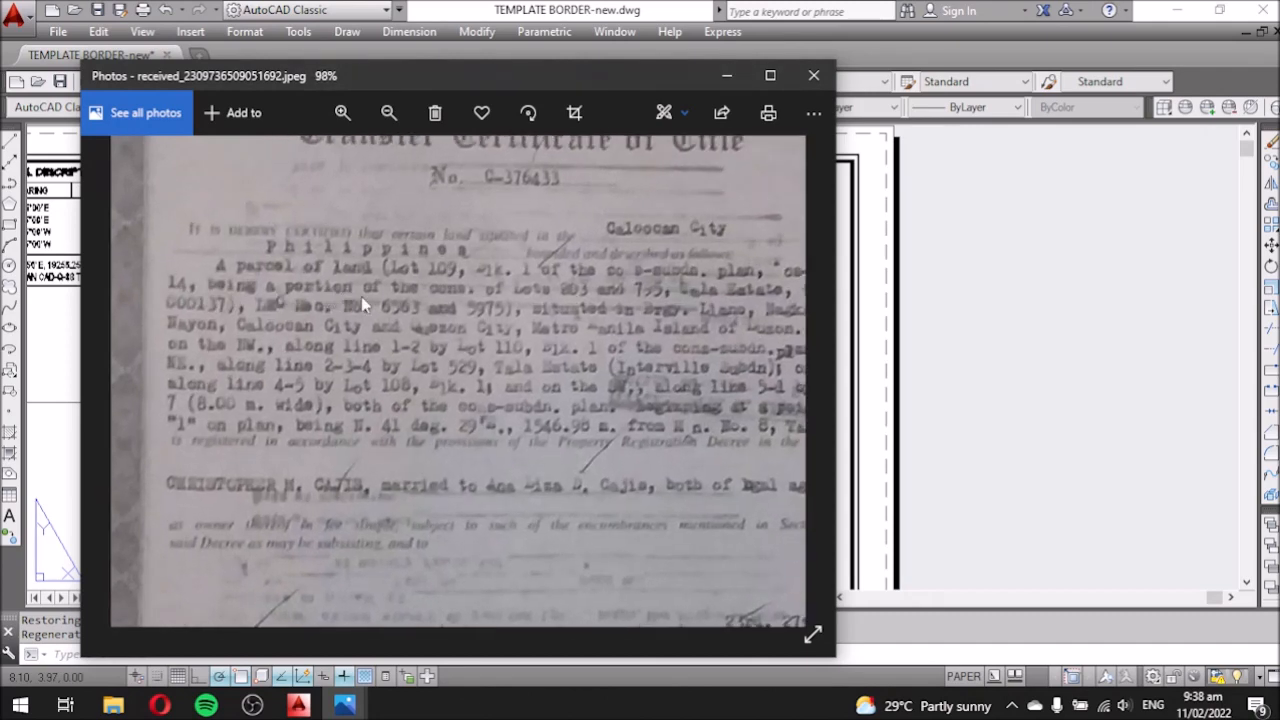
{"action": "scroll", "coordinate": [361, 296], "scroll_direction": "down", "scroll_amount": 1}
{"action": "scroll", "coordinate": [444, 294], "scroll_direction": "up", "scroll_amount": 1}
{"action": "scroll", "coordinate": [445, 296], "scroll_direction": "up", "scroll_amount": 2}
{"action": "scroll", "coordinate": [415, 297], "scroll_direction": "down", "scroll_amount": 1}
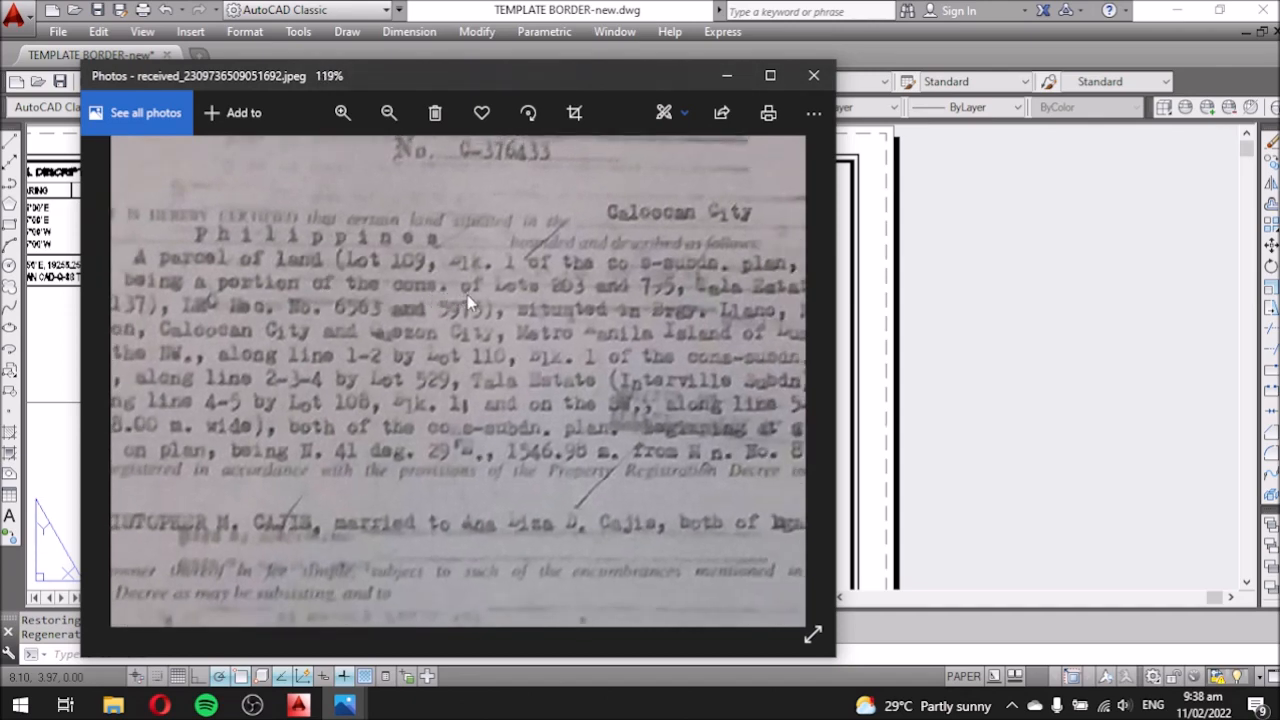
{"action": "scroll", "coordinate": [401, 276], "scroll_direction": "down", "scroll_amount": 2}
{"action": "scroll", "coordinate": [553, 293], "scroll_direction": "up", "scroll_amount": 2}
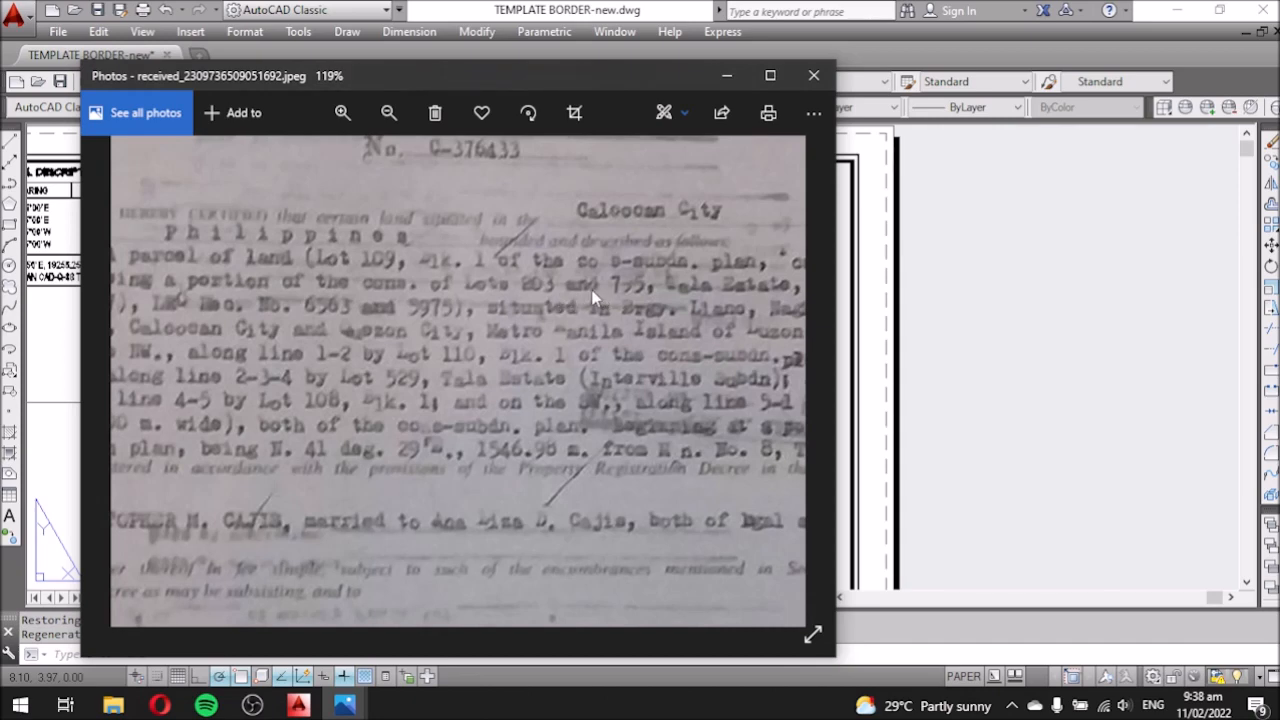
{"action": "scroll", "coordinate": [488, 279], "scroll_direction": "down", "scroll_amount": 3}
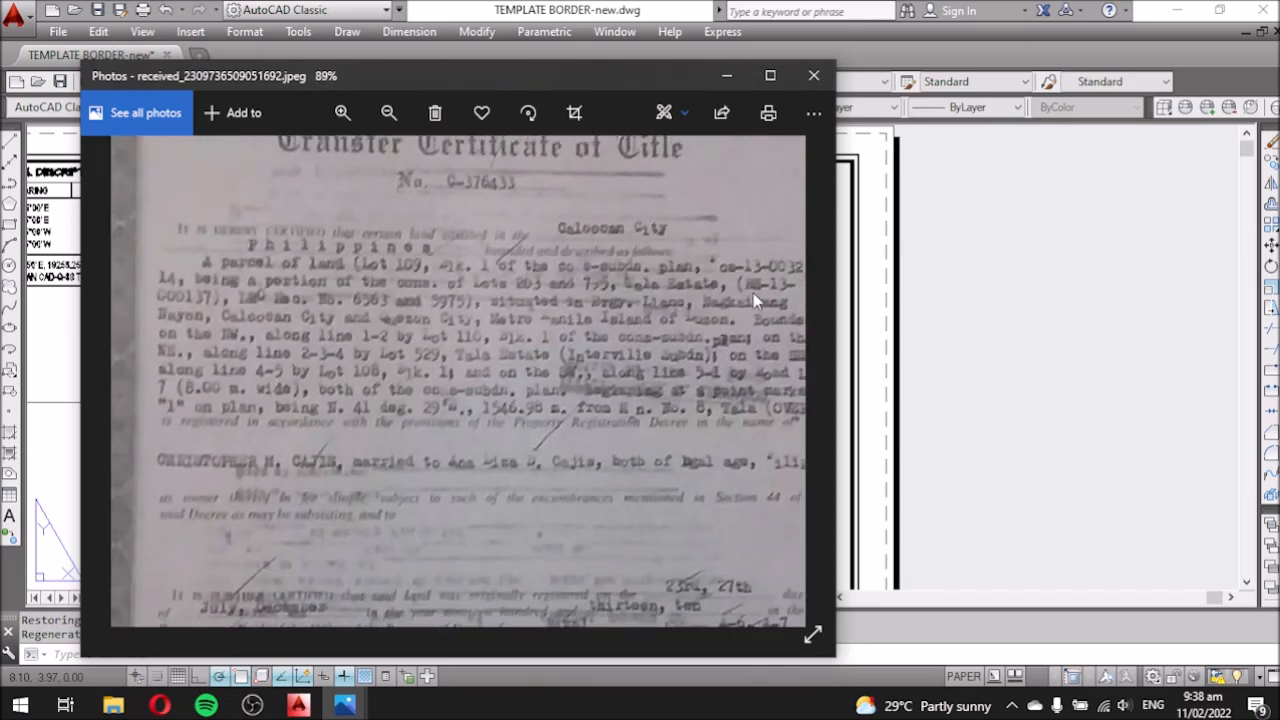
{"action": "scroll", "coordinate": [774, 287], "scroll_direction": "up", "scroll_amount": 5}
{"action": "scroll", "coordinate": [770, 287], "scroll_direction": "down", "scroll_amount": 2}
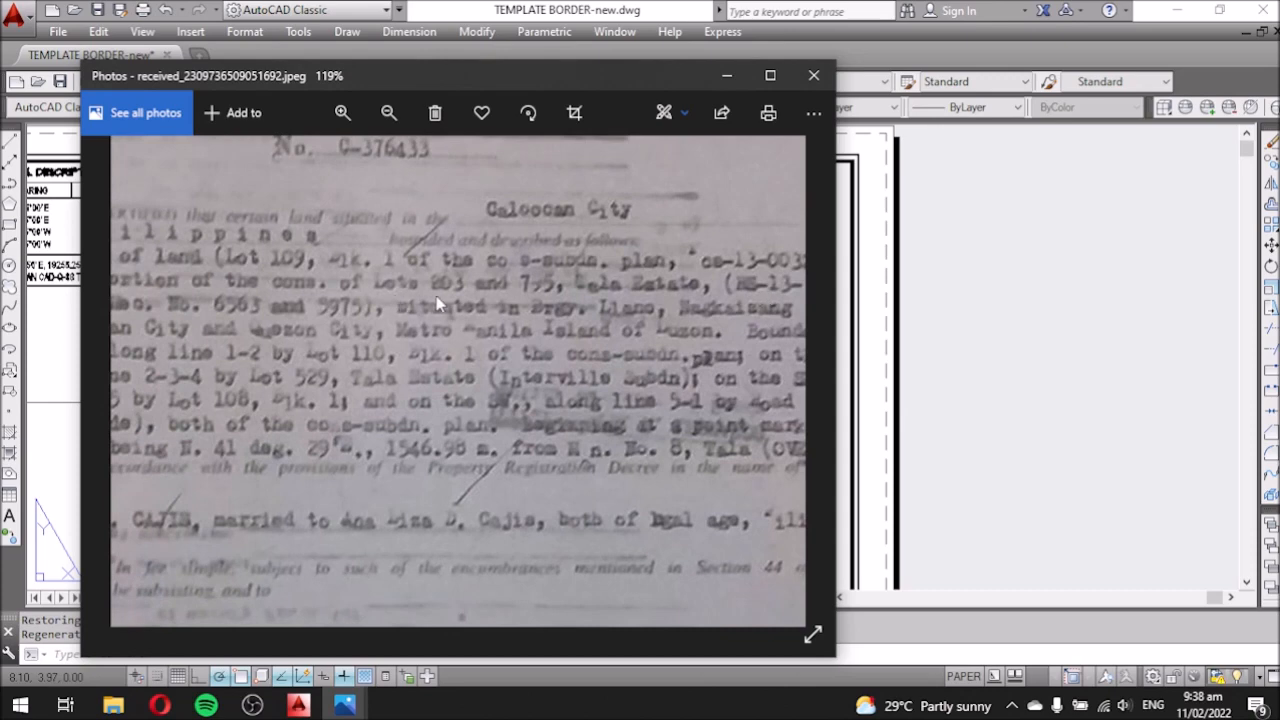
{"action": "scroll", "coordinate": [437, 304], "scroll_direction": "down", "scroll_amount": 1}
{"action": "scroll", "coordinate": [256, 311], "scroll_direction": "down", "scroll_amount": 1}
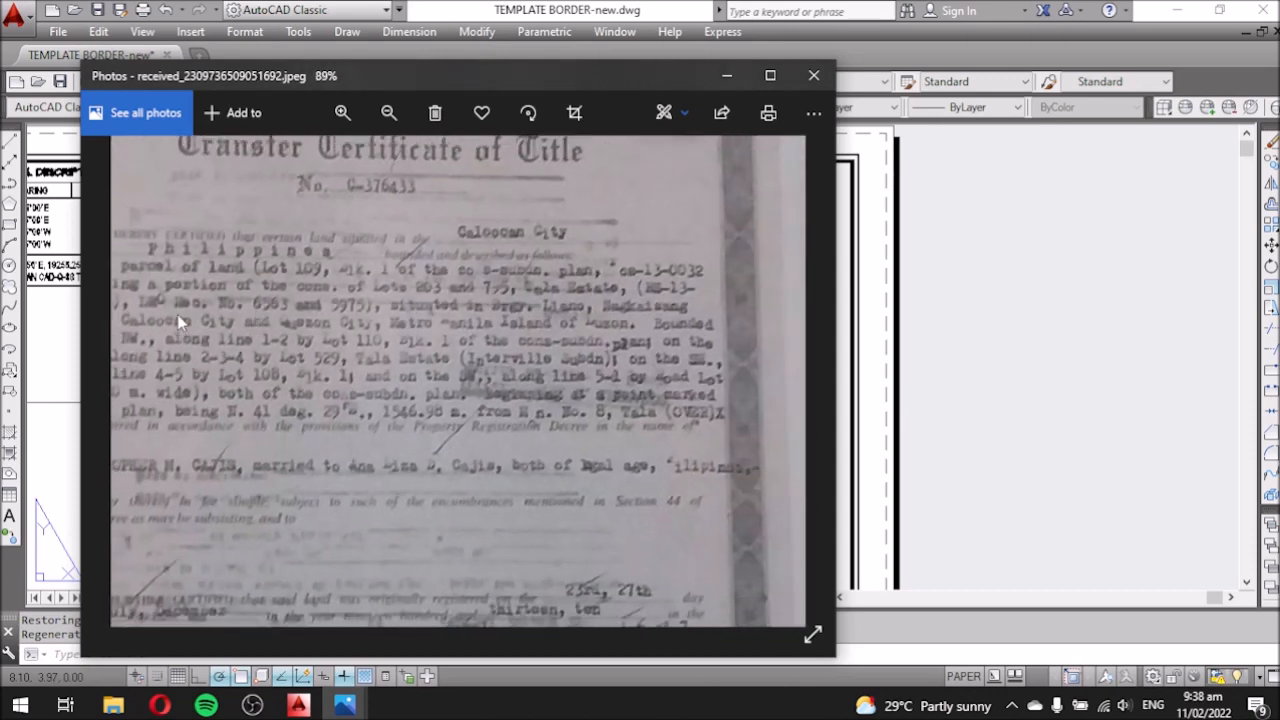
Pan across the certificate's lot boundary description to read each line fully.
{"action": "left_click_drag", "start_coordinate": [185, 337], "coordinate": [221, 337]}
{"action": "left_click_drag", "start_coordinate": [236, 325], "coordinate": [285, 301]}
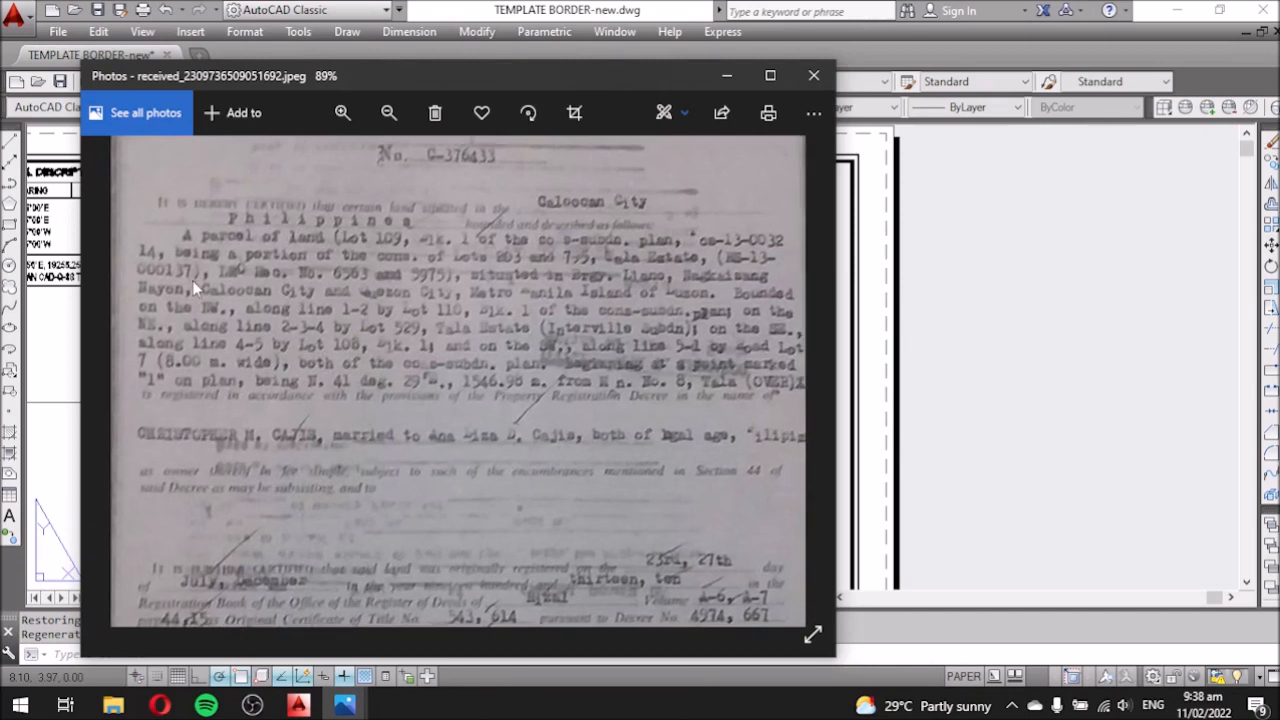
{"action": "scroll", "coordinate": [200, 282], "scroll_direction": "up", "scroll_amount": 5}
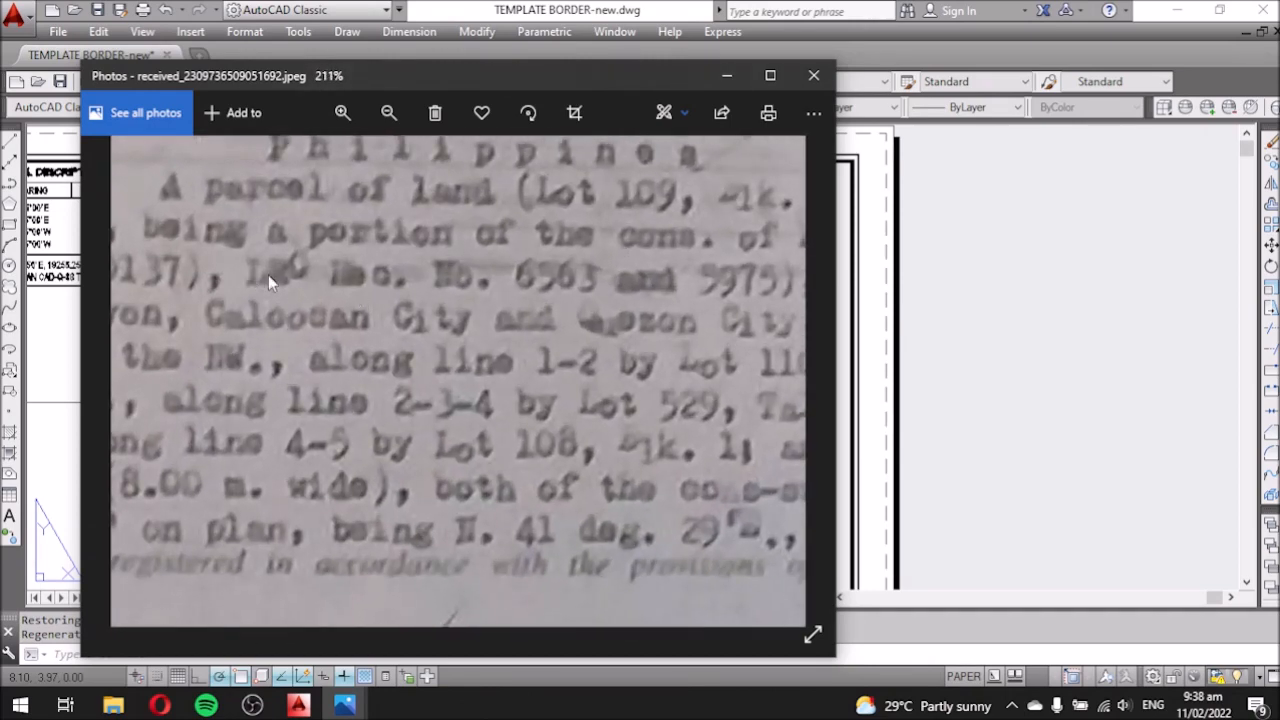
{"action": "scroll", "coordinate": [275, 280], "scroll_direction": "down", "scroll_amount": 2}
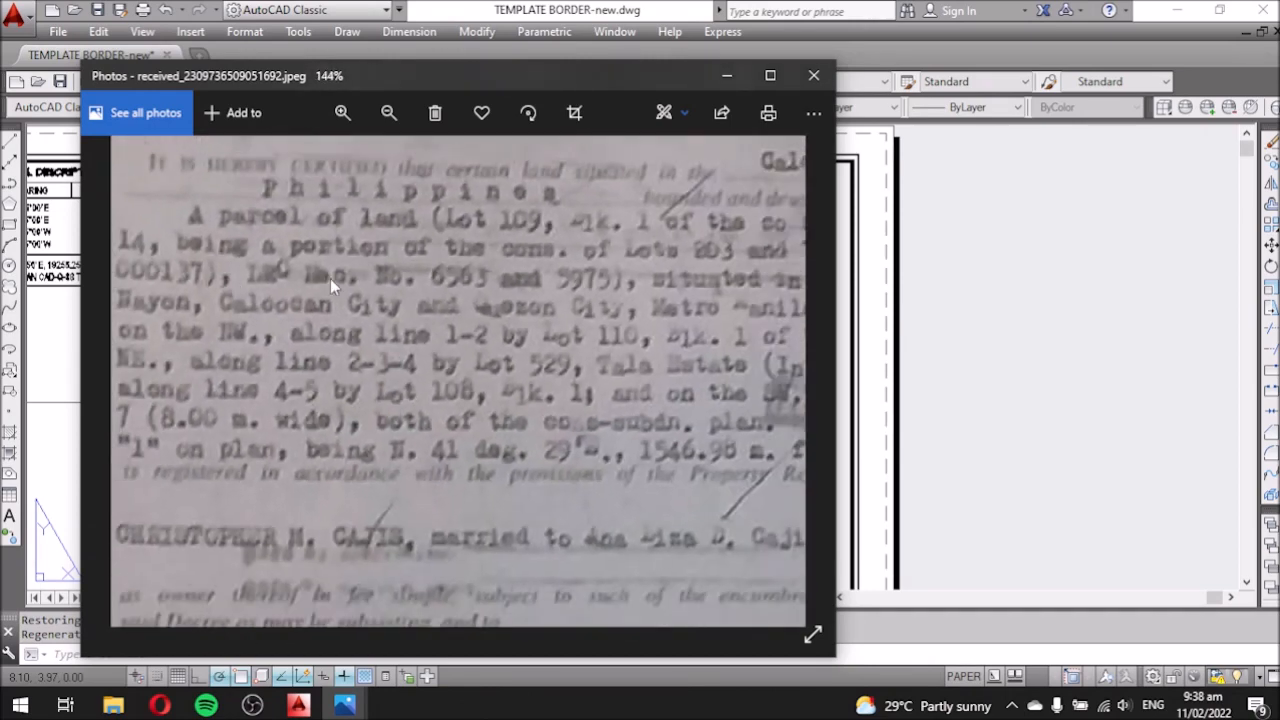
{"action": "left_click_drag", "start_coordinate": [330, 278], "coordinate": [299, 276]}
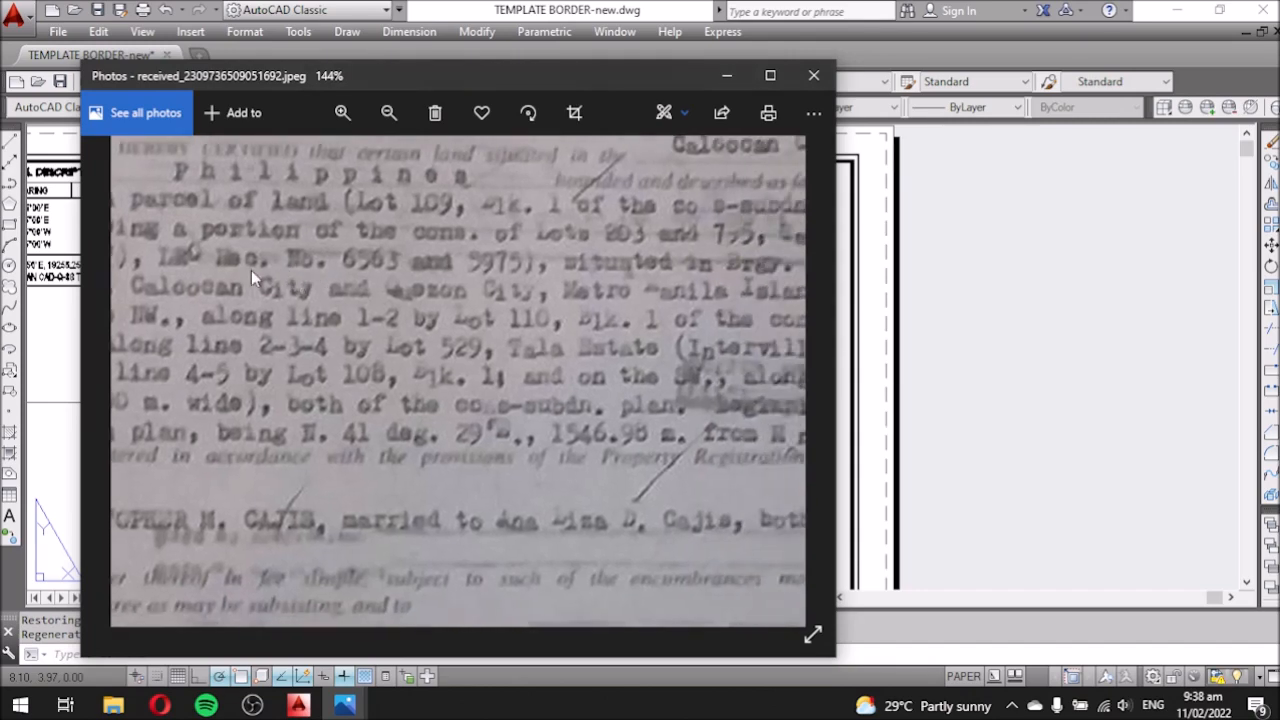
{"action": "scroll", "coordinate": [322, 265], "scroll_direction": "down", "scroll_amount": 2}
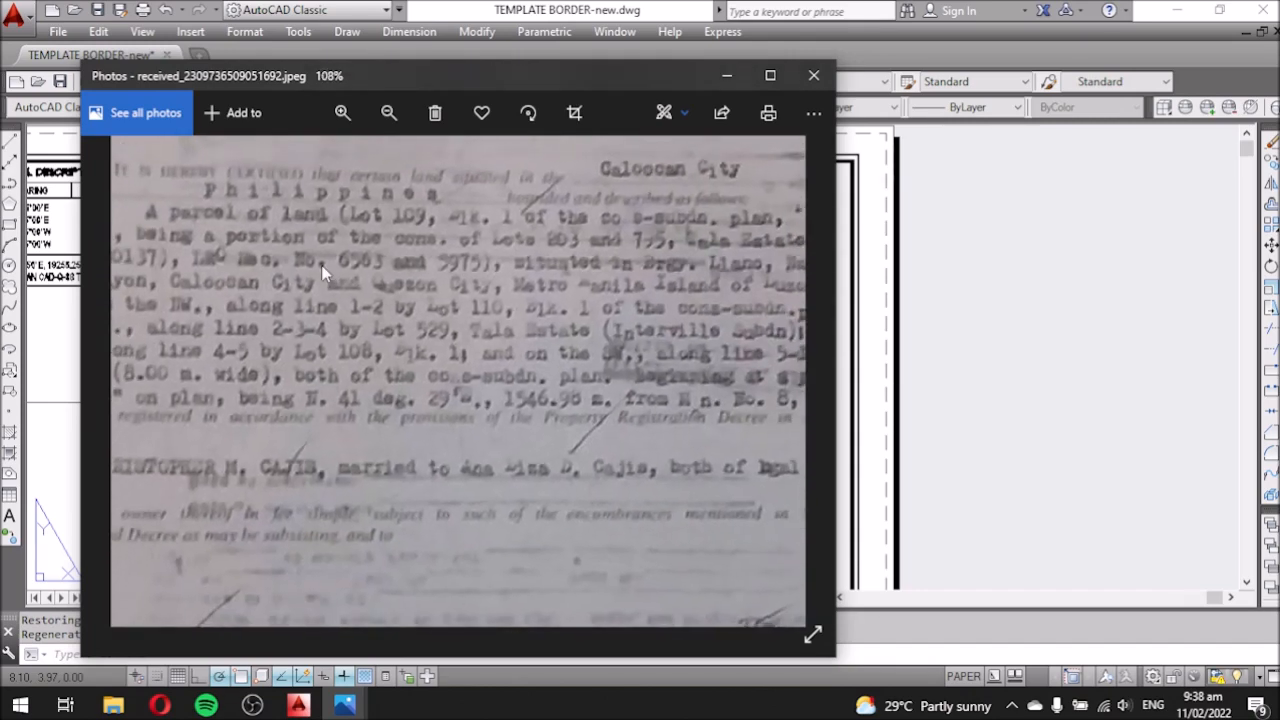
{"action": "scroll", "coordinate": [445, 279], "scroll_direction": "down", "scroll_amount": 1}
{"action": "left_click_drag", "start_coordinate": [655, 290], "coordinate": [583, 293]}
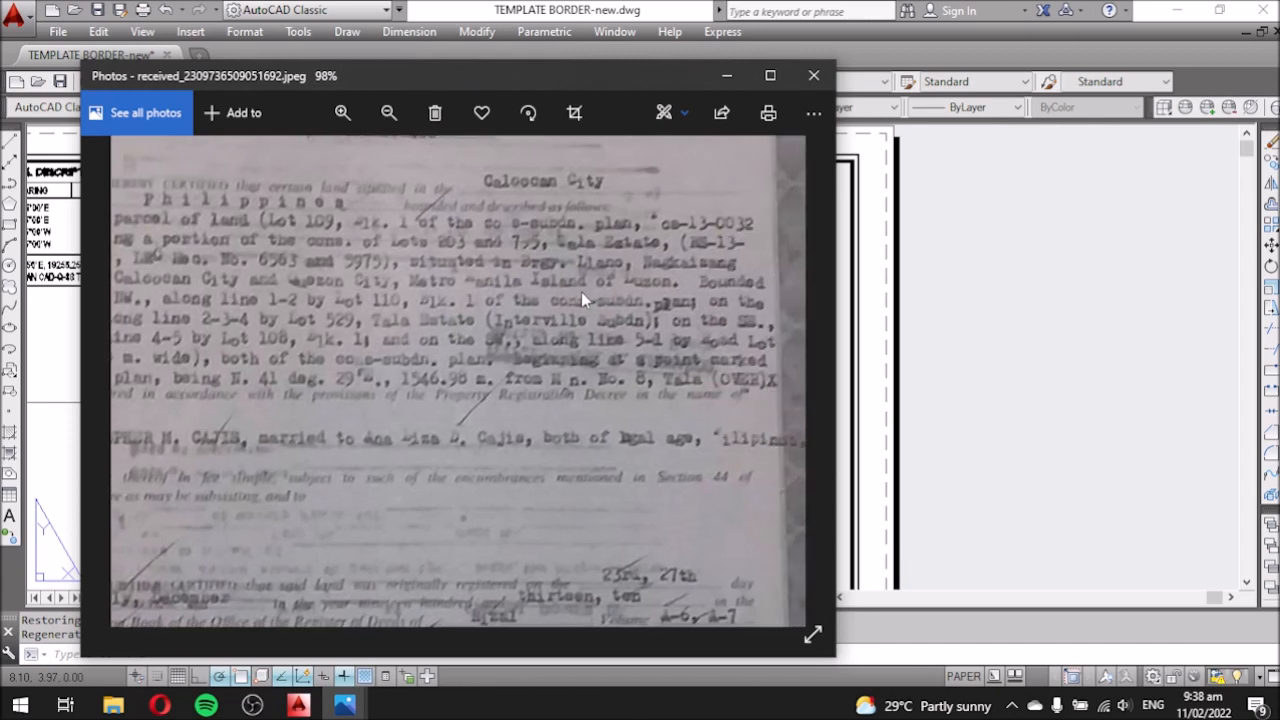
{"action": "left_click_drag", "start_coordinate": [464, 313], "coordinate": [511, 300]}
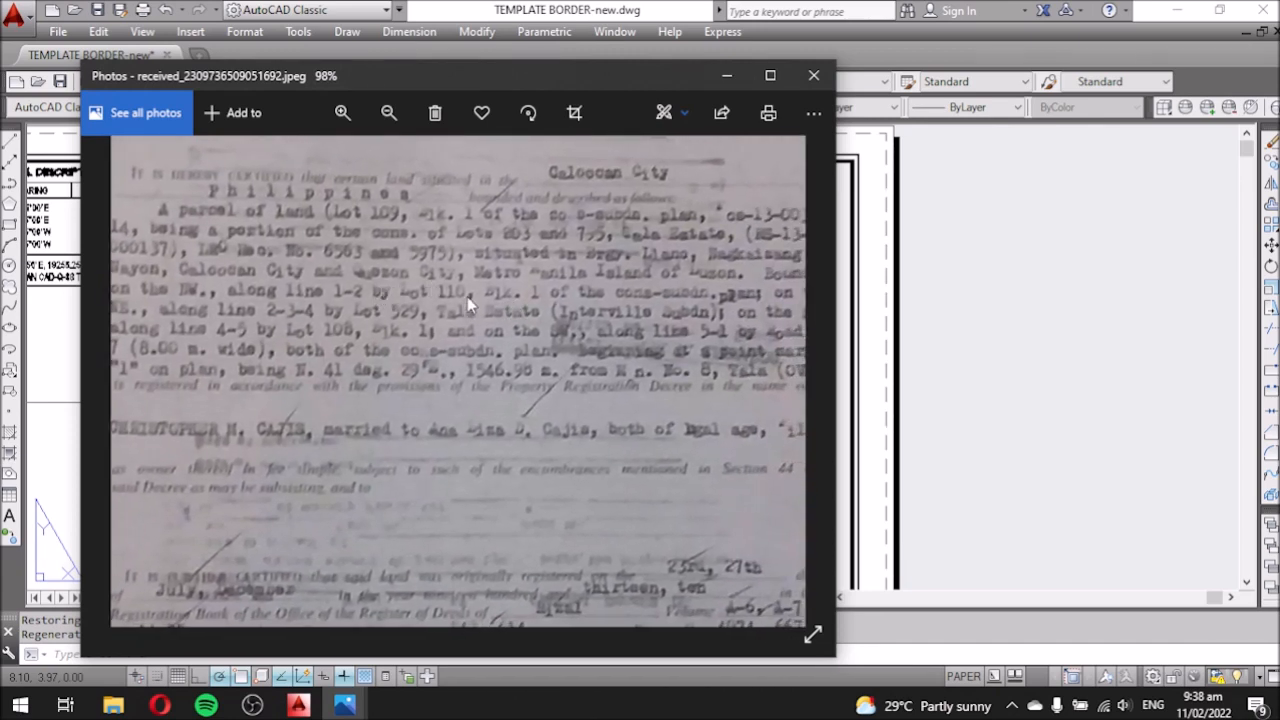
{"action": "left_click_drag", "start_coordinate": [616, 332], "coordinate": [581, 307]}
{"action": "left_click_drag", "start_coordinate": [468, 286], "coordinate": [517, 283]}
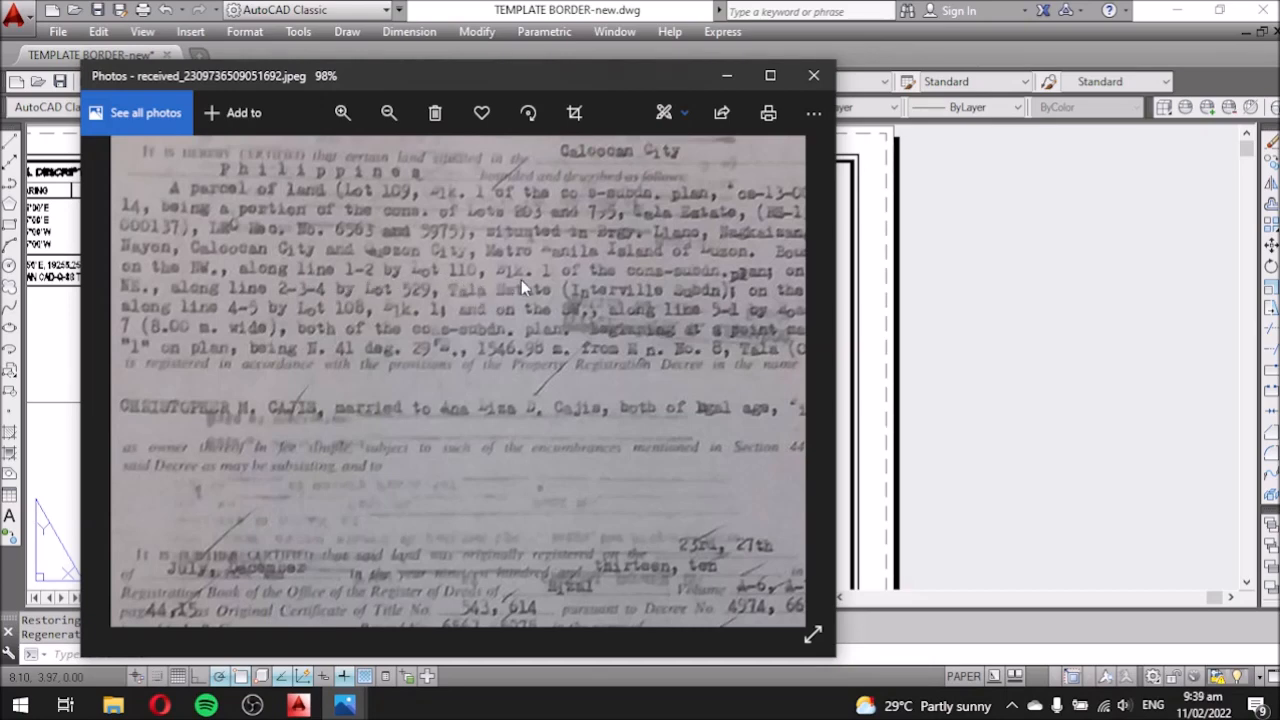
{"action": "left_click_drag", "start_coordinate": [652, 290], "coordinate": [566, 291]}
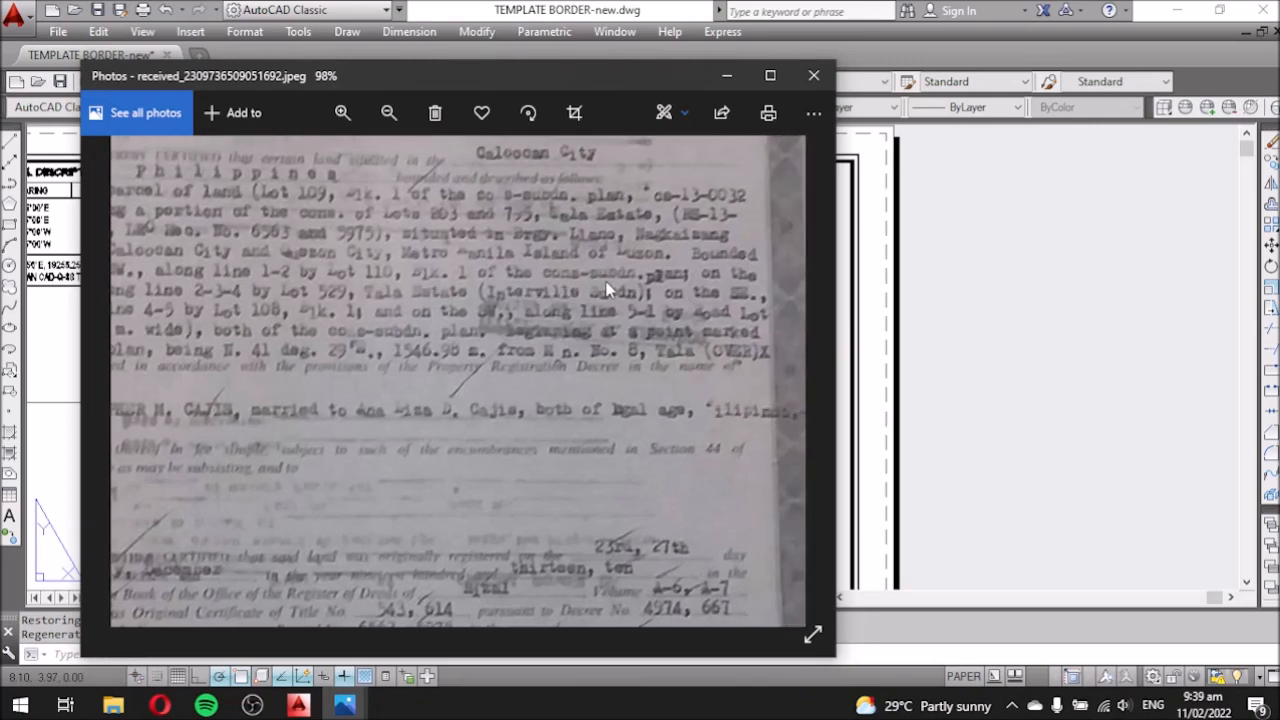
{"action": "scroll", "coordinate": [614, 283], "scroll_direction": "up", "scroll_amount": 3, "text": "ctrl"}
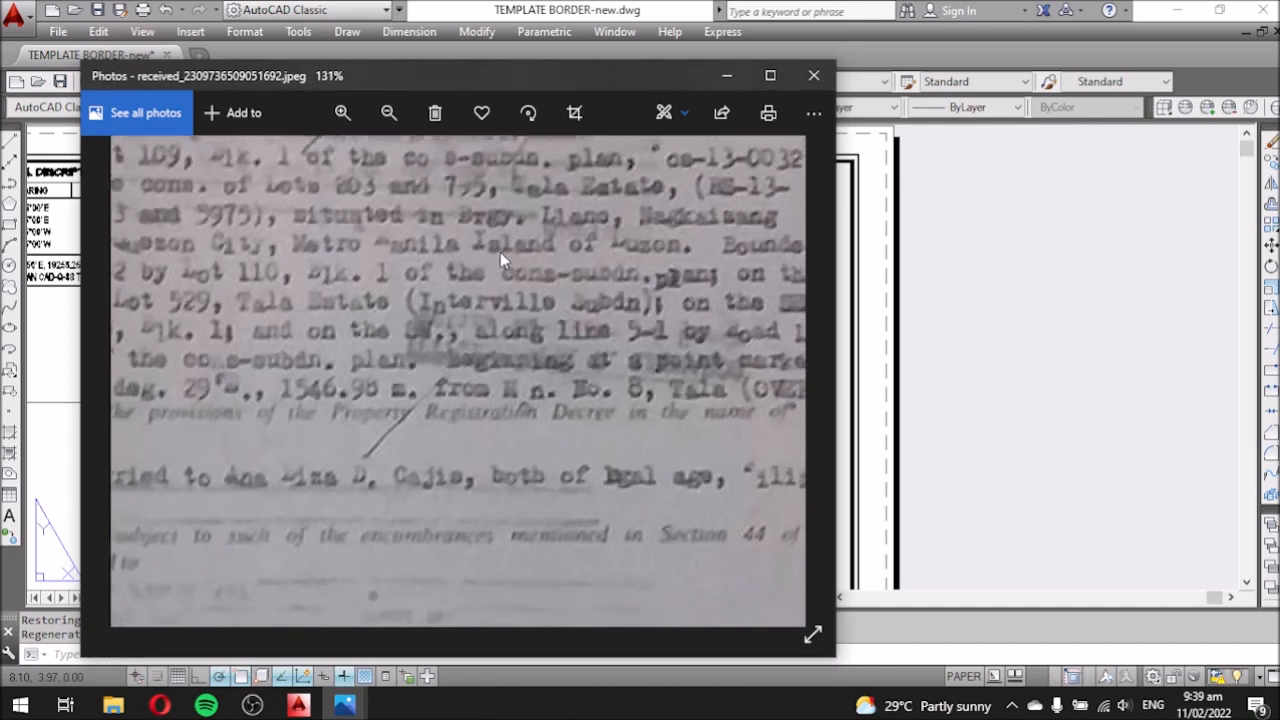
{"action": "scroll", "coordinate": [740, 295], "scroll_direction": "down", "scroll_amount": 3, "text": "ctrl"}
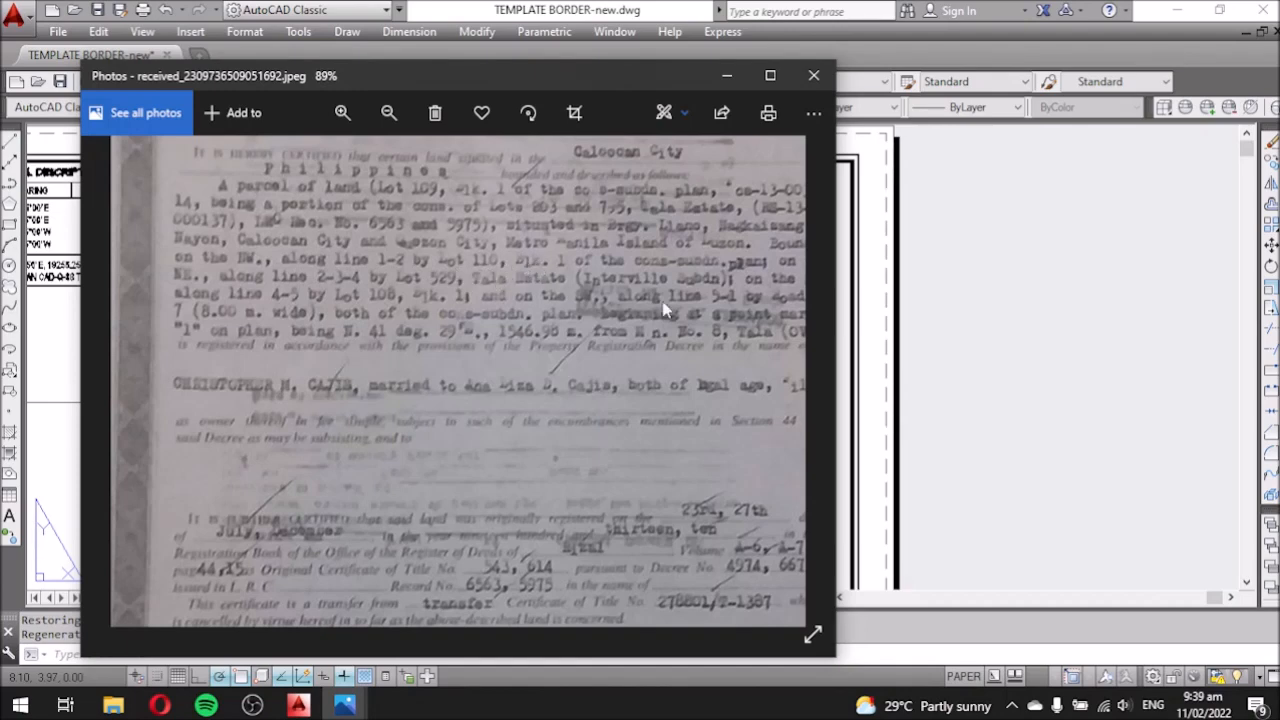
Switch AutoCAD to Model space, zoom into the bearing table and select the 1-2 label.
{"action": "left_click", "coordinate": [1008, 341]}
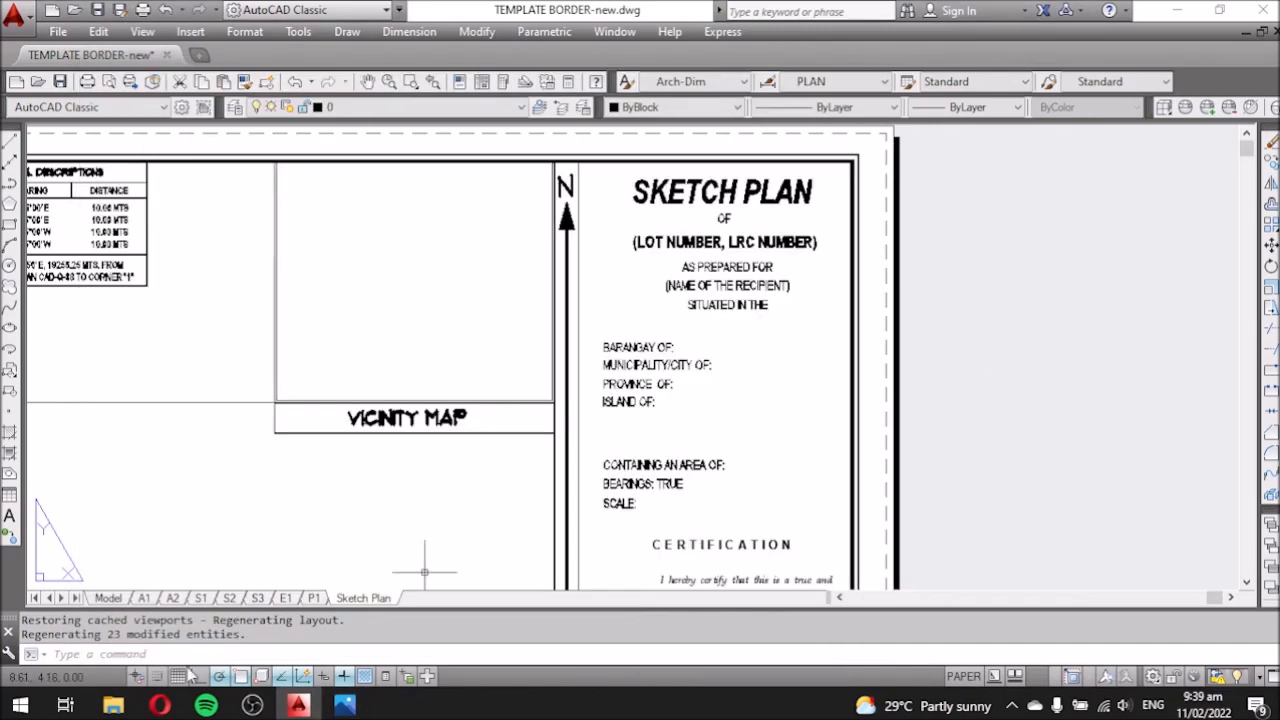
{"action": "left_click", "coordinate": [110, 598]}
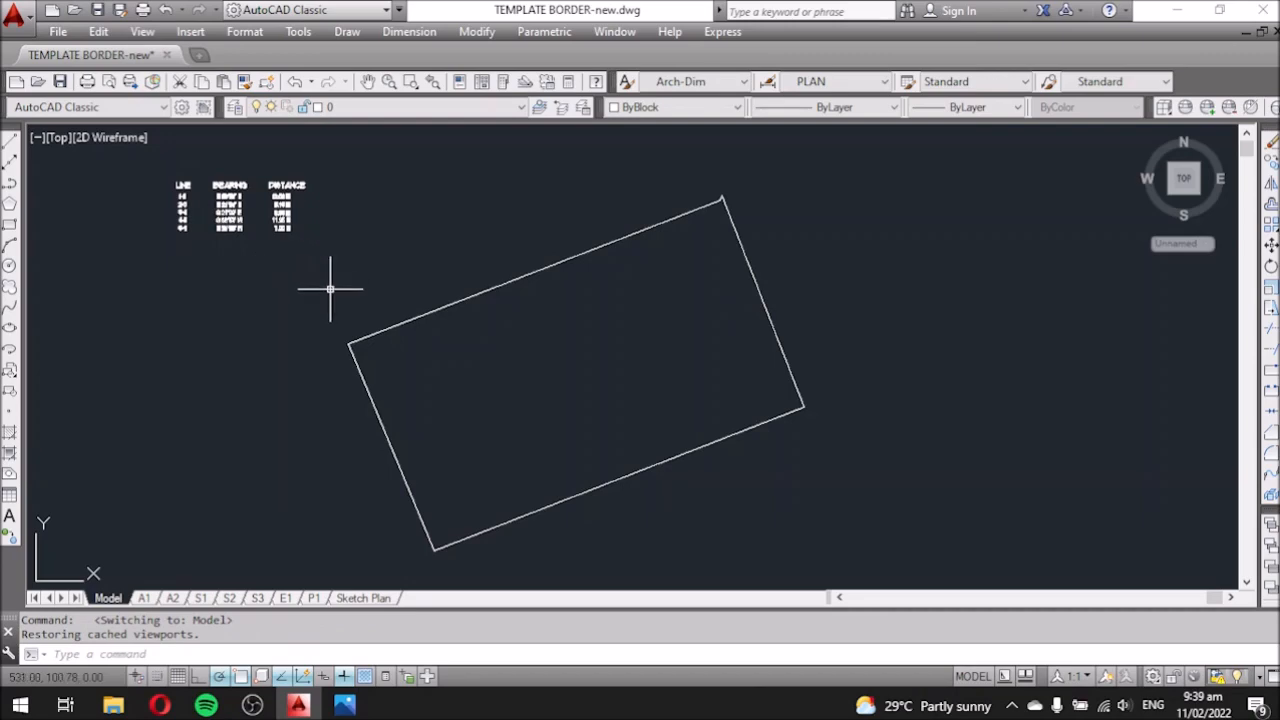
{"action": "scroll", "coordinate": [180, 198], "scroll_direction": "up", "scroll_amount": 2}
{"action": "scroll", "coordinate": [200, 205], "scroll_direction": "up", "scroll_amount": 3}
{"action": "scroll", "coordinate": [443, 286], "scroll_direction": "down", "scroll_amount": 5}
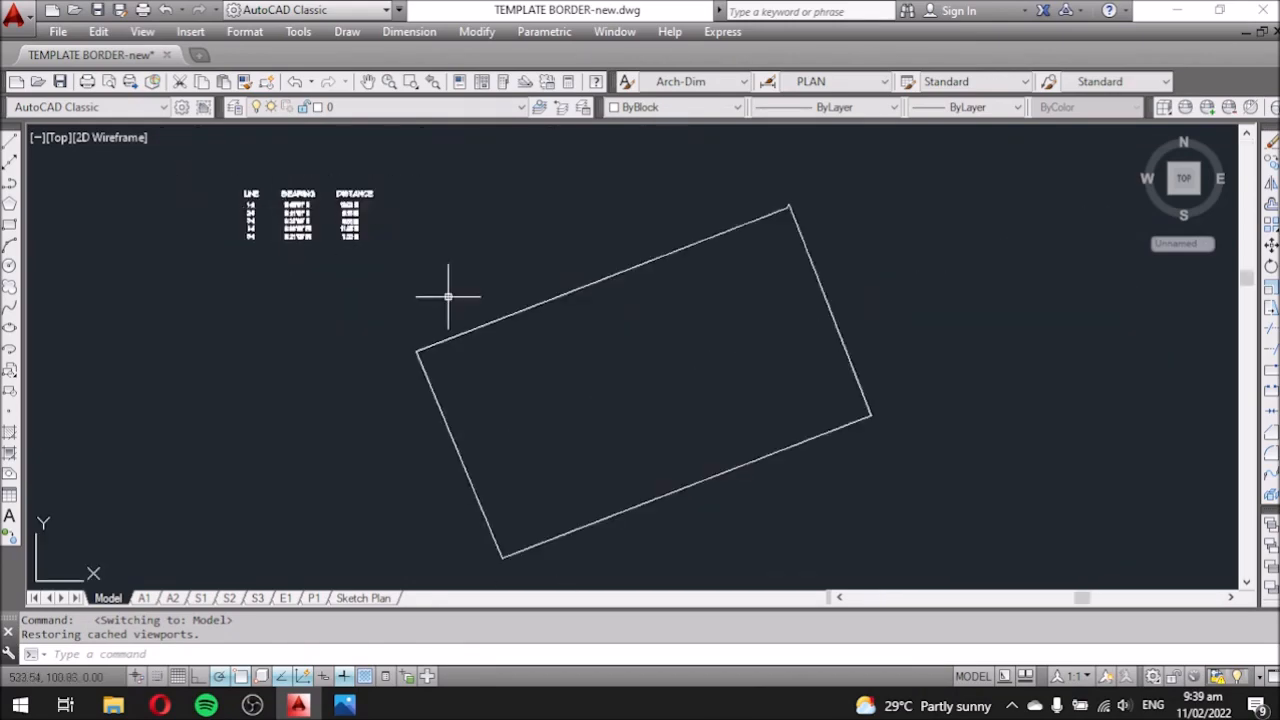
{"action": "scroll", "coordinate": [410, 352], "scroll_direction": "up", "scroll_amount": 3}
{"action": "scroll", "coordinate": [481, 366], "scroll_direction": "down", "scroll_amount": 5}
{"action": "scroll", "coordinate": [290, 208], "scroll_direction": "up", "scroll_amount": 5}
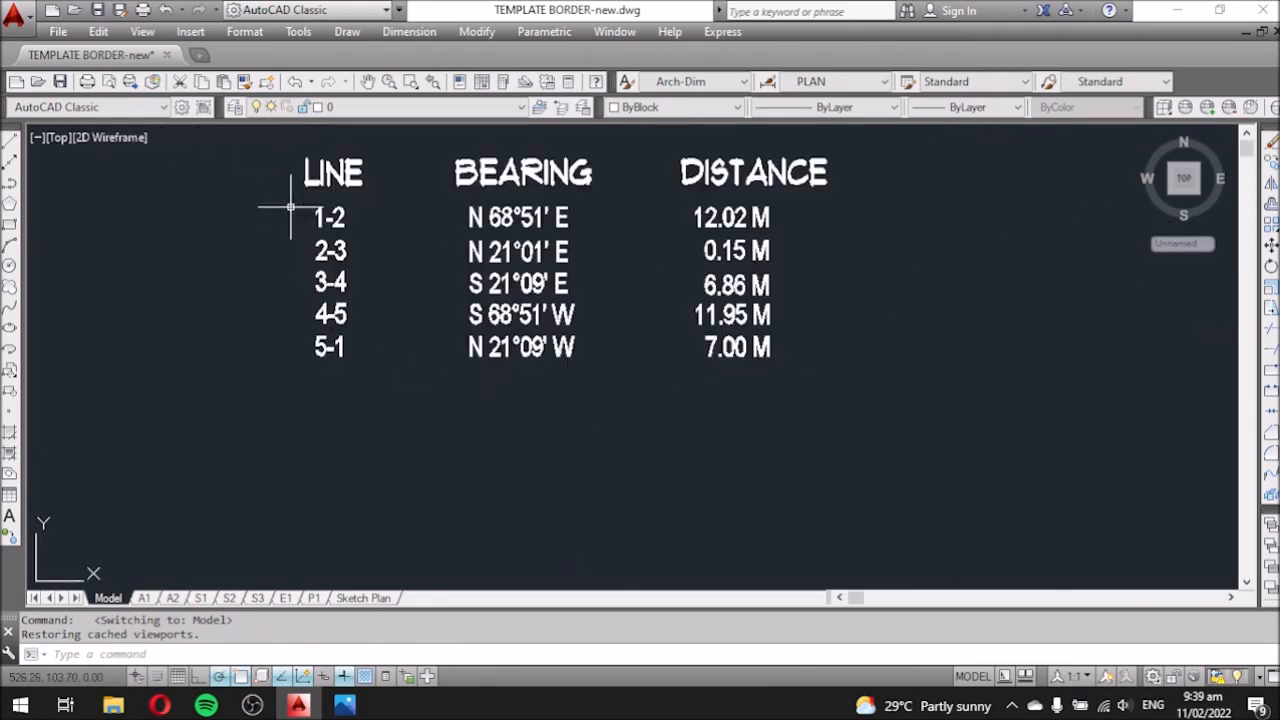
{"action": "left_click", "coordinate": [320, 217]}
Copy the 1-2 label to the lot's left corner and edit it to read 1.
{"action": "type", "text": "co"}
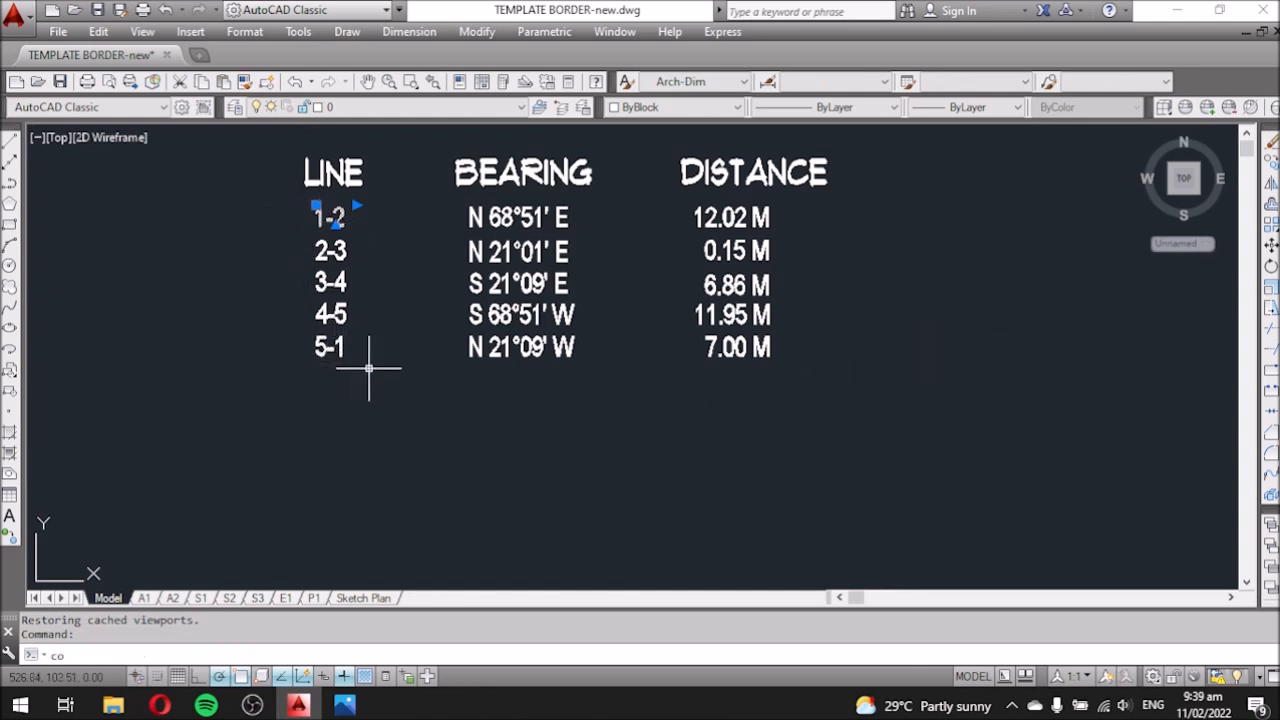
{"action": "key", "text": "Return"}
{"action": "left_click", "coordinate": [375, 385]}
{"action": "scroll", "coordinate": [591, 471], "scroll_direction": "down", "scroll_amount": 5}
{"action": "scroll", "coordinate": [600, 549], "scroll_direction": "up", "scroll_amount": 4}
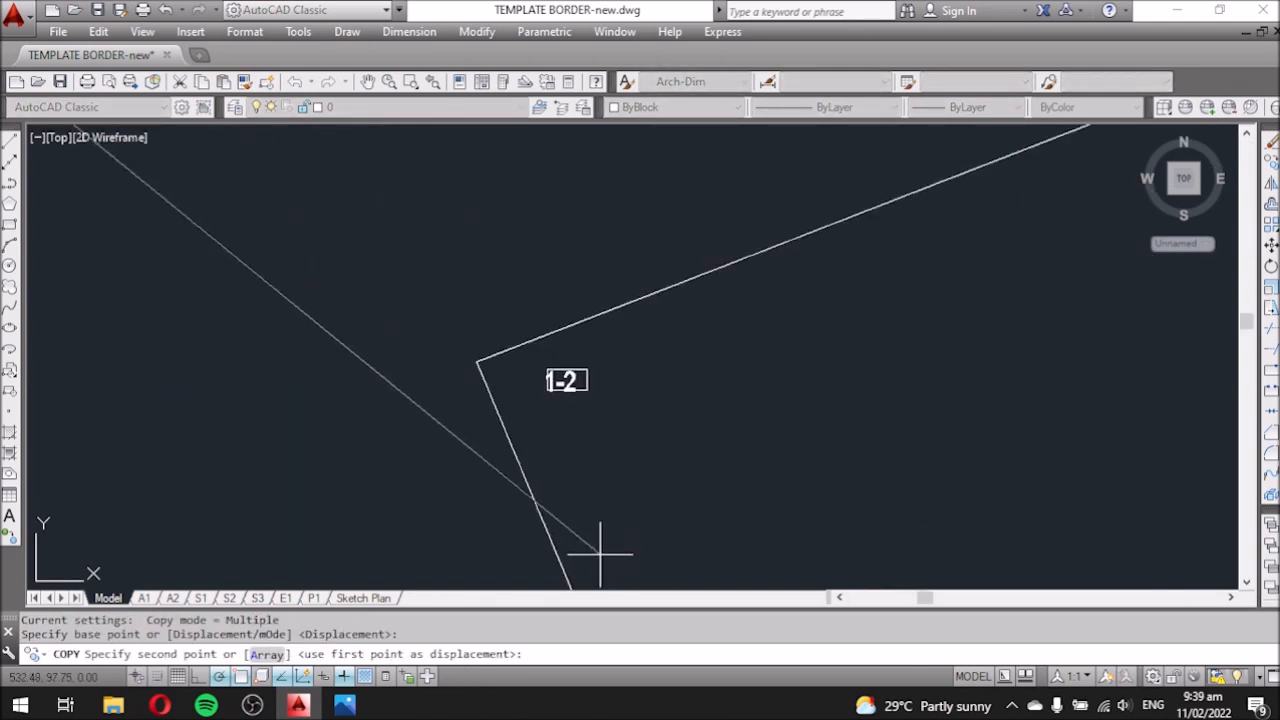
{"action": "left_click", "coordinate": [500, 509]}
{"action": "key", "text": "Escape"}
{"action": "left_click", "coordinate": [452, 336]}
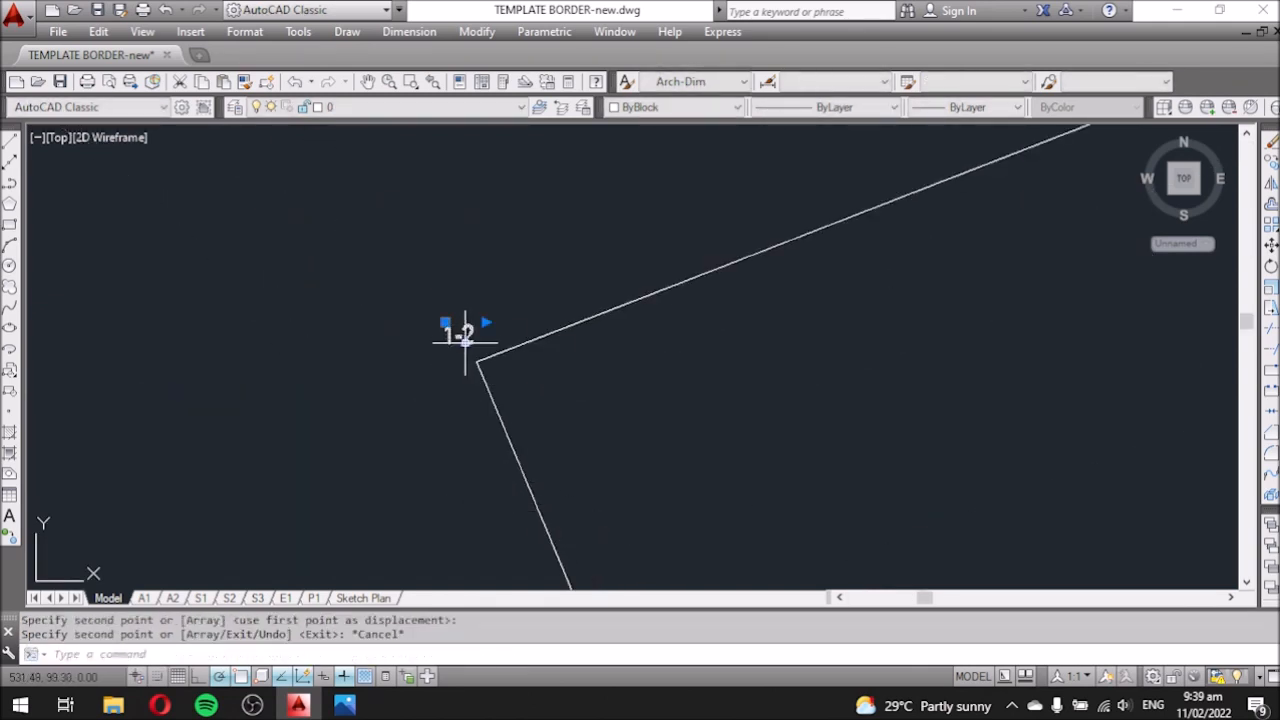
{"action": "double_click", "coordinate": [450, 335]}
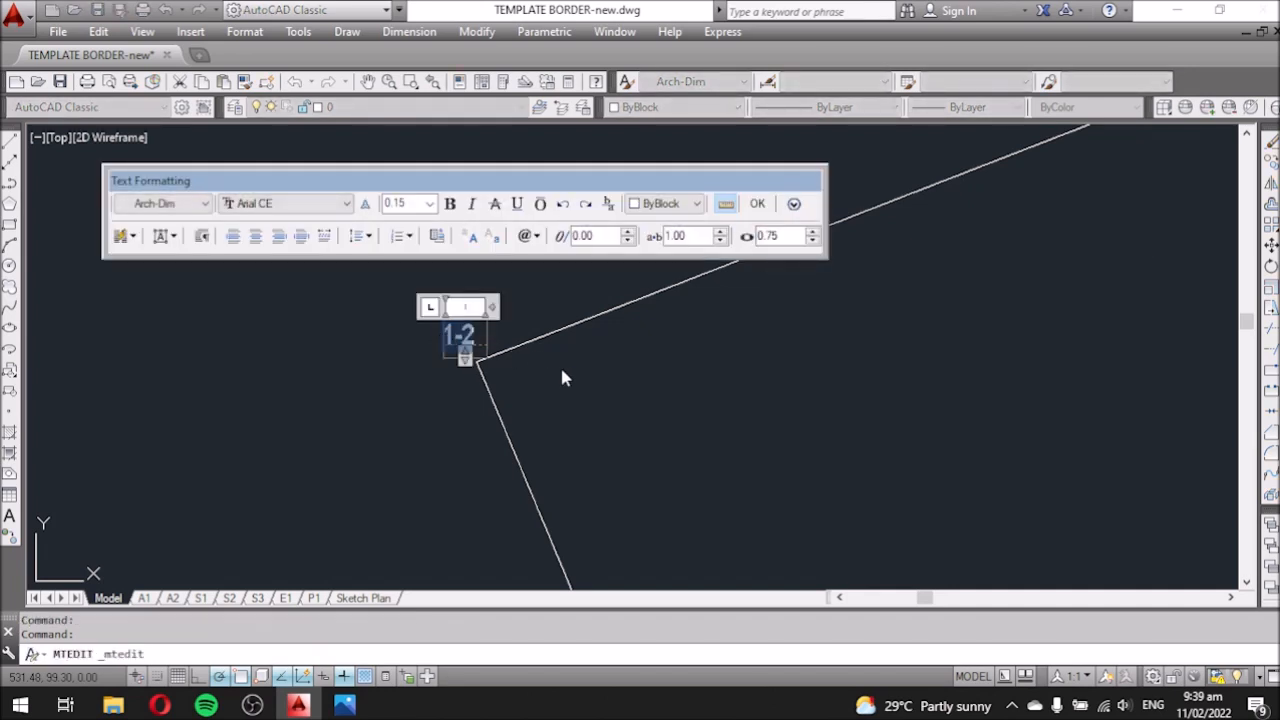
{"action": "left_click", "coordinate": [663, 443]}
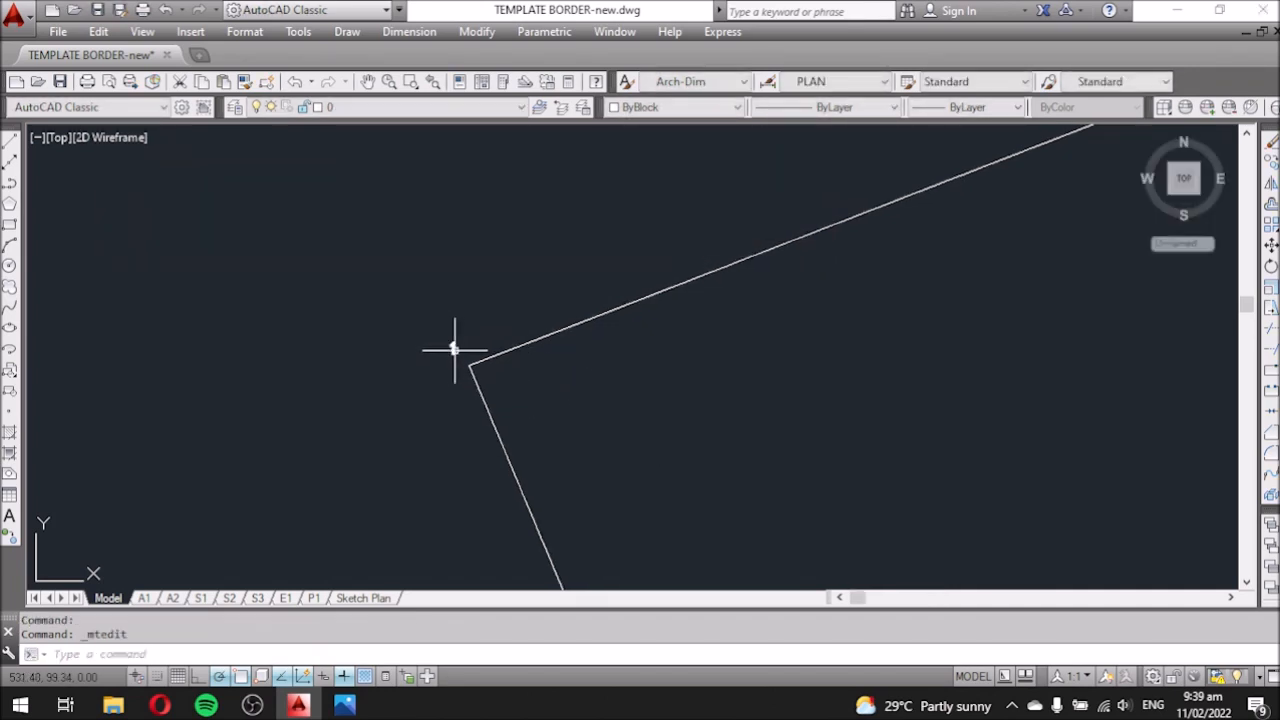
Copy label 1 to the two top-corner positions and the right corner.
{"action": "type", "text": "co"}
{"action": "key", "text": "Return"}
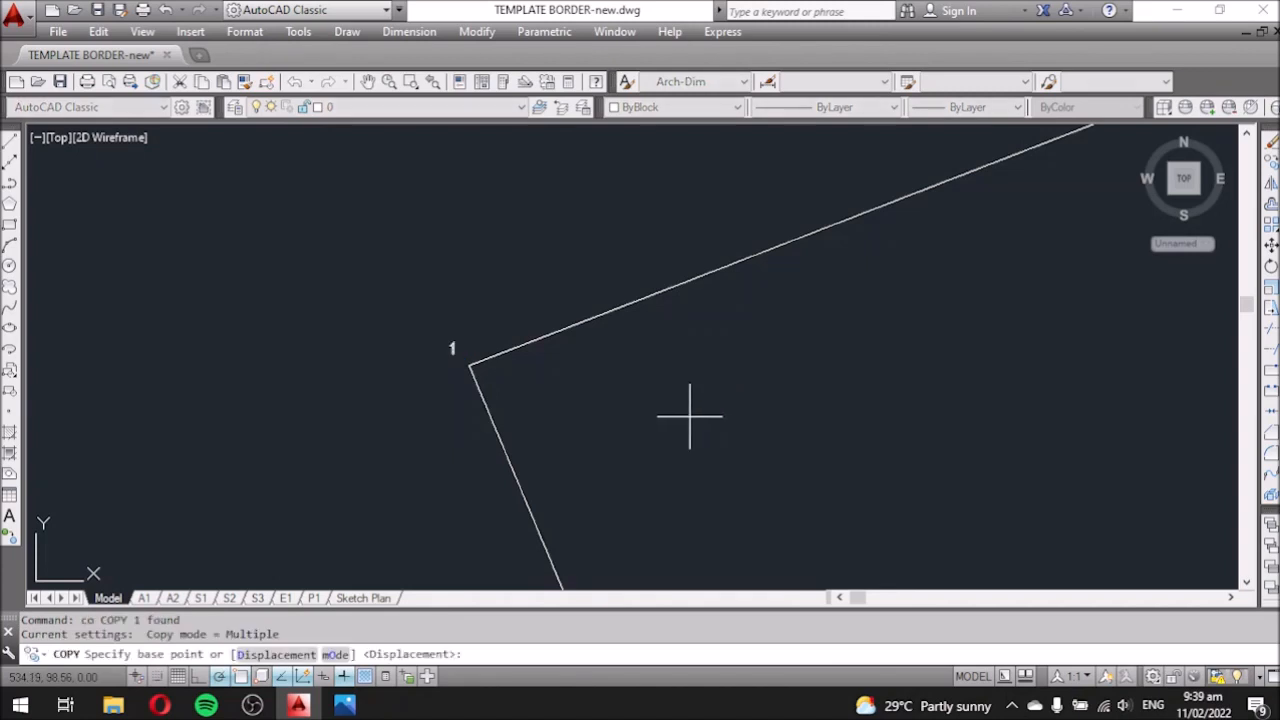
{"action": "left_click", "coordinate": [680, 419]}
{"action": "scroll", "coordinate": [820, 286], "scroll_direction": "down", "scroll_amount": 5}
{"action": "scroll", "coordinate": [943, 251], "scroll_direction": "up", "scroll_amount": 5}
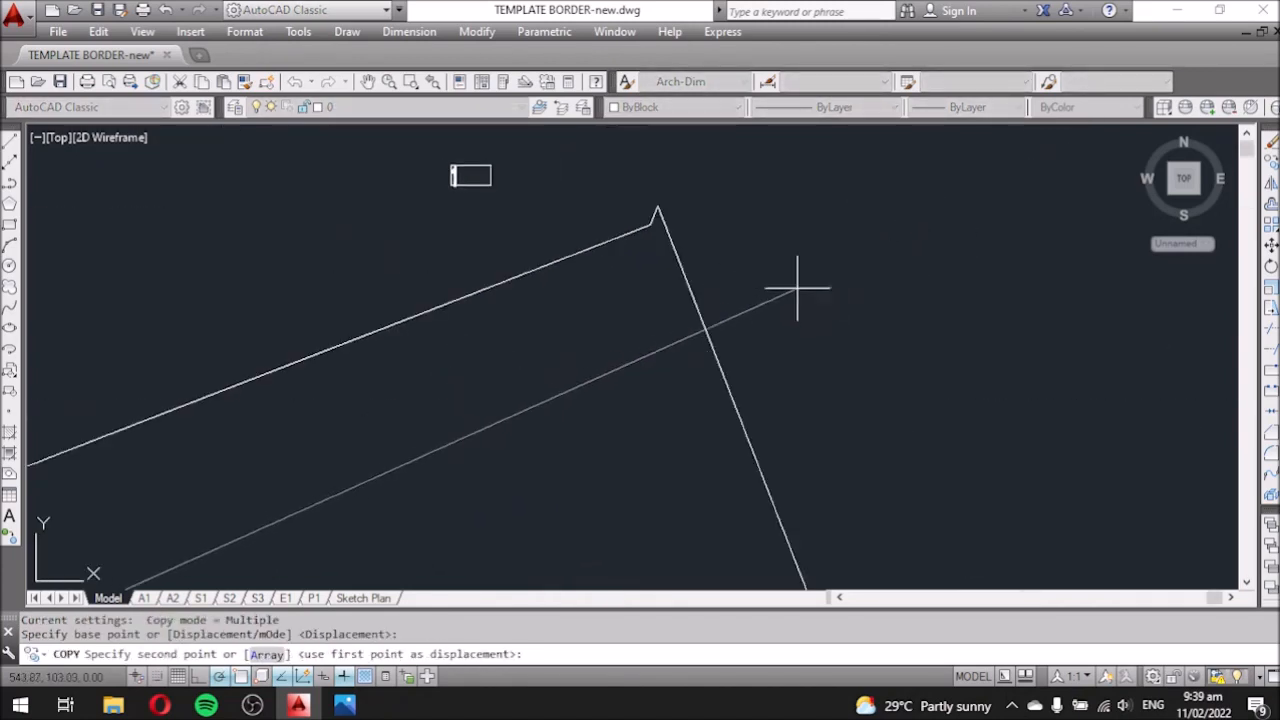
{"action": "left_click", "coordinate": [951, 309]}
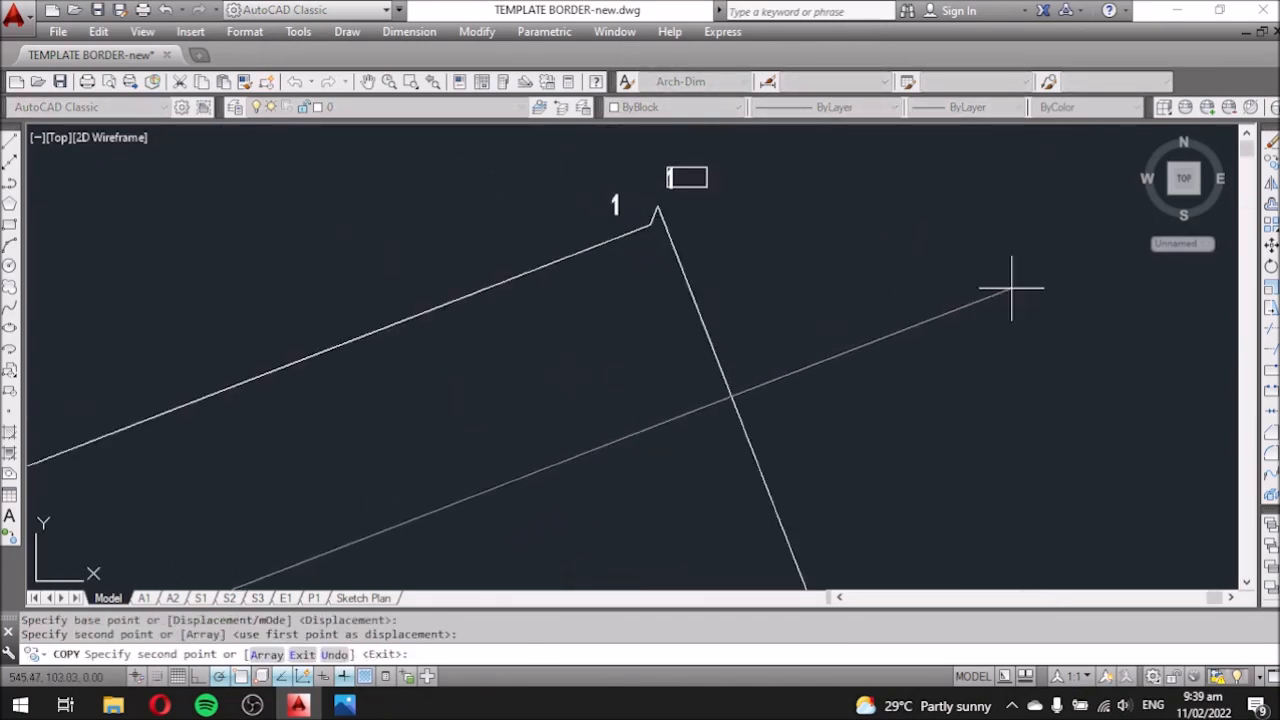
{"action": "left_click", "coordinate": [1005, 287]}
{"action": "scroll", "coordinate": [977, 297], "scroll_direction": "down", "scroll_amount": 5}
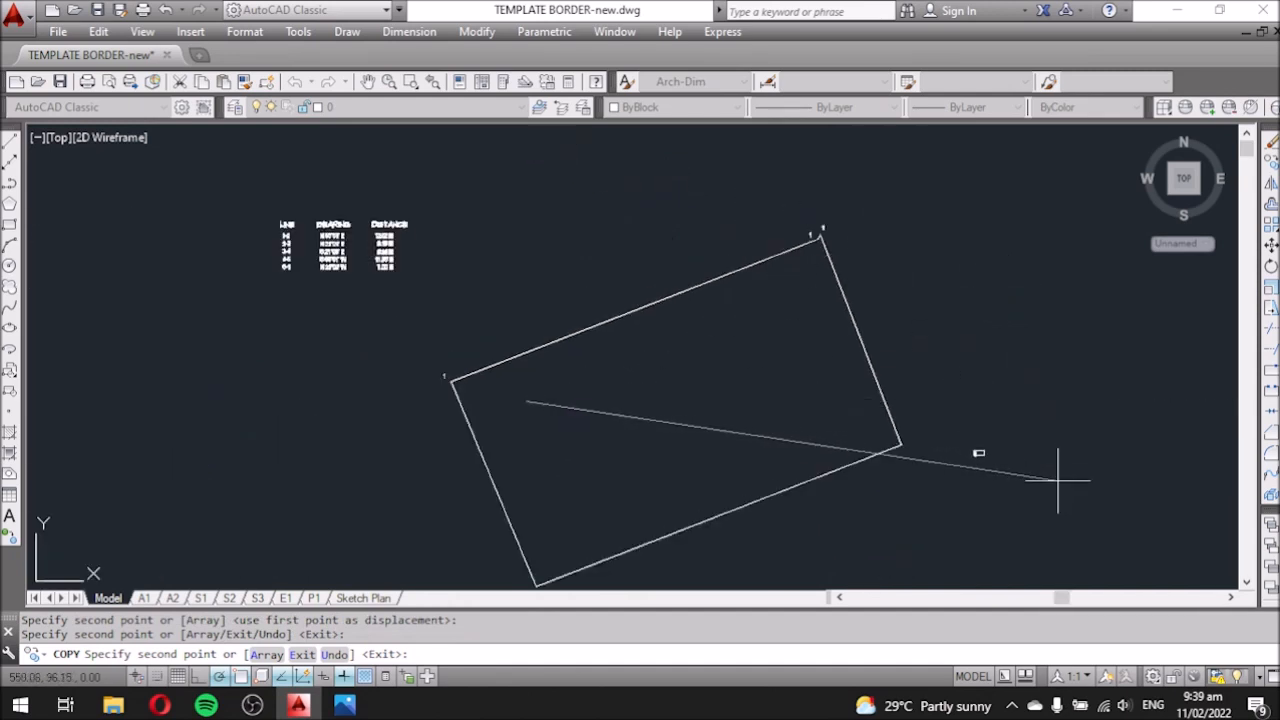
{"action": "scroll", "coordinate": [1012, 483], "scroll_direction": "up", "scroll_amount": 5}
{"action": "left_click", "coordinate": [926, 437]}
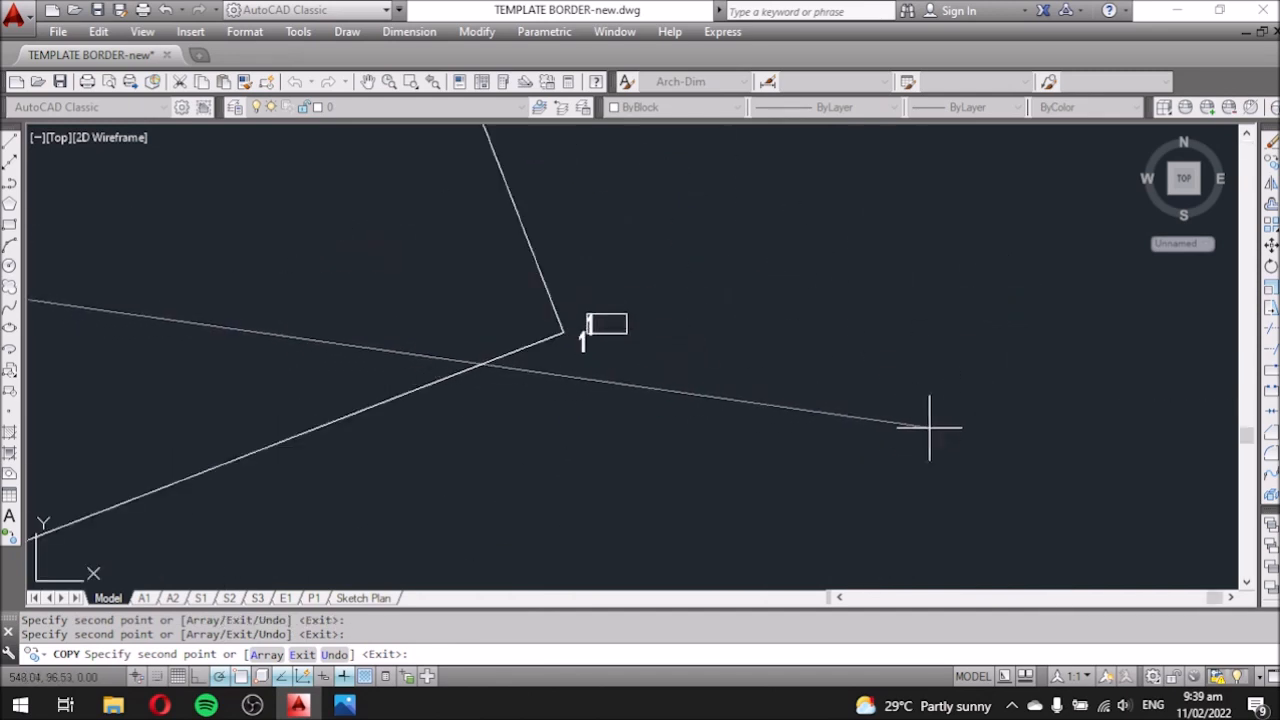
{"action": "scroll", "coordinate": [973, 385], "scroll_direction": "down", "scroll_amount": 5}
{"action": "scroll", "coordinate": [714, 443], "scroll_direction": "up", "scroll_amount": 5}
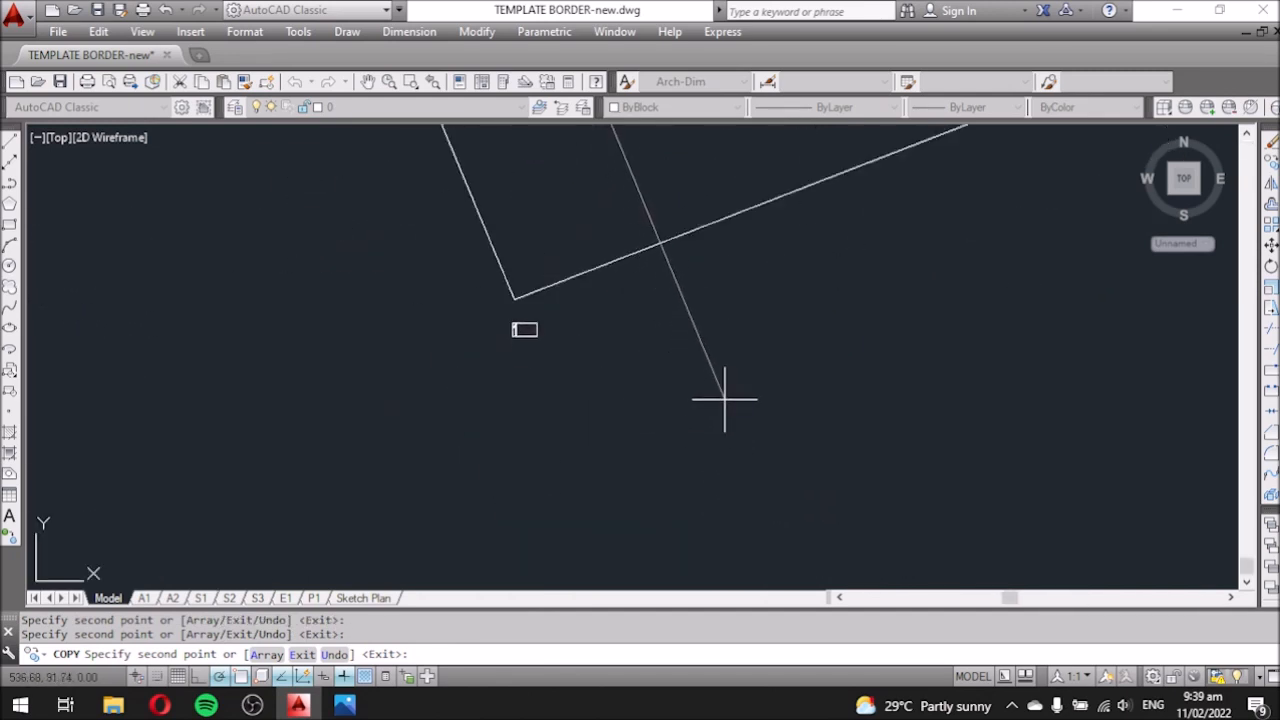
{"action": "scroll", "coordinate": [722, 397], "scroll_direction": "down", "scroll_amount": 5}
{"action": "middle_click_drag", "start_coordinate": [846, 289], "coordinate": [757, 343]}
{"action": "scroll", "coordinate": [757, 343], "scroll_direction": "up", "scroll_amount": 5}
{"action": "scroll", "coordinate": [740, 360], "scroll_direction": "up", "scroll_amount": 2}
{"action": "key", "text": "Escape"}
Renumber the two top-corner label copies to 2 and 3.
{"action": "left_click", "coordinate": [471, 226]}
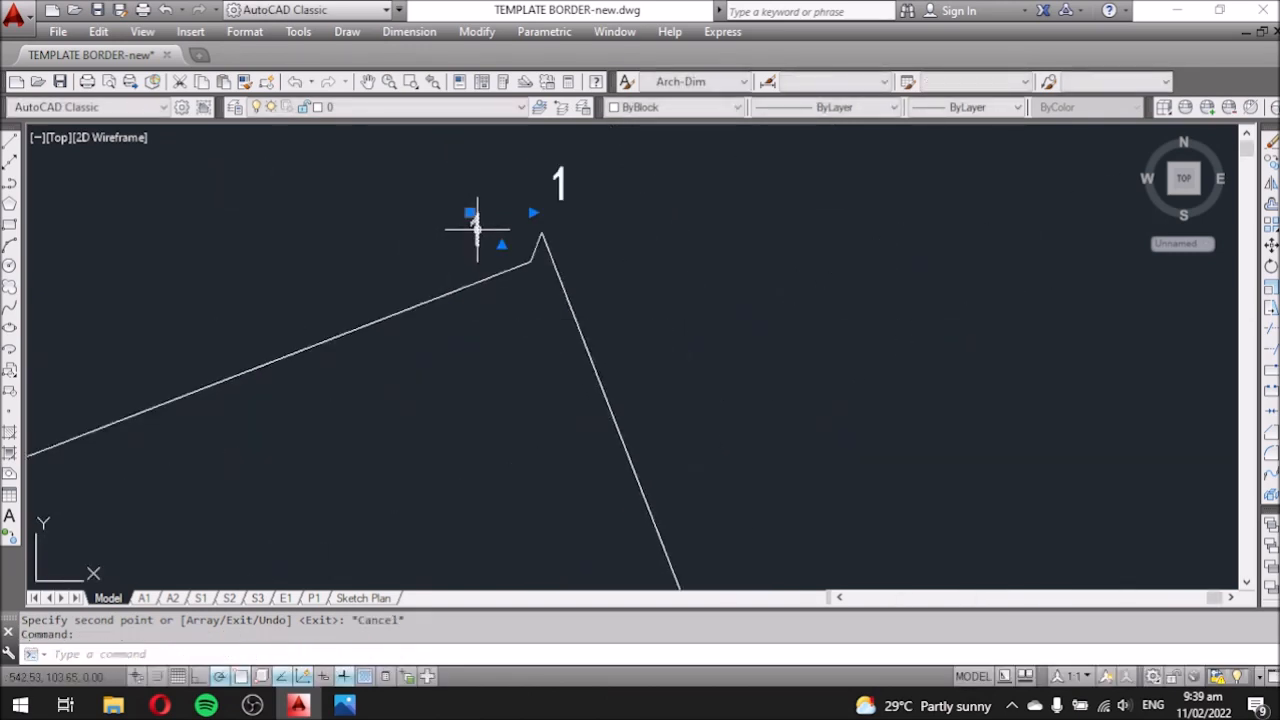
{"action": "double_click", "coordinate": [474, 228]}
{"action": "left_click_drag", "start_coordinate": [486, 229], "coordinate": [472, 234]}
{"action": "type", "text": "2"}
{"action": "left_click", "coordinate": [708, 281]}
{"action": "middle_click_drag", "start_coordinate": [708, 281], "coordinate": [690, 360]}
{"action": "left_click", "coordinate": [541, 262]}
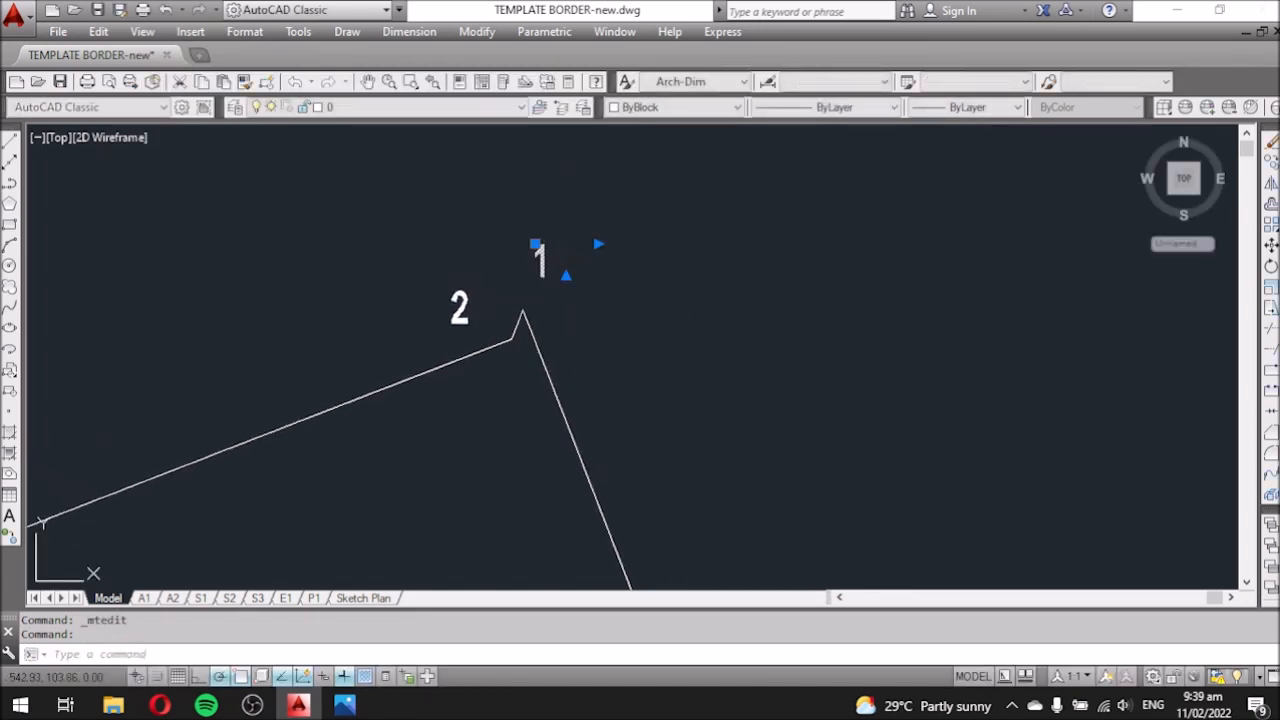
{"action": "double_click", "coordinate": [541, 262]}
{"action": "left_click_drag", "start_coordinate": [553, 262], "coordinate": [537, 266]}
{"action": "type", "text": "3"}
{"action": "left_click", "coordinate": [708, 384]}
Renumber the right-corner label to 4 and the lower-corner label to 5.
{"action": "scroll", "coordinate": [588, 262], "scroll_direction": "down", "scroll_amount": 6}
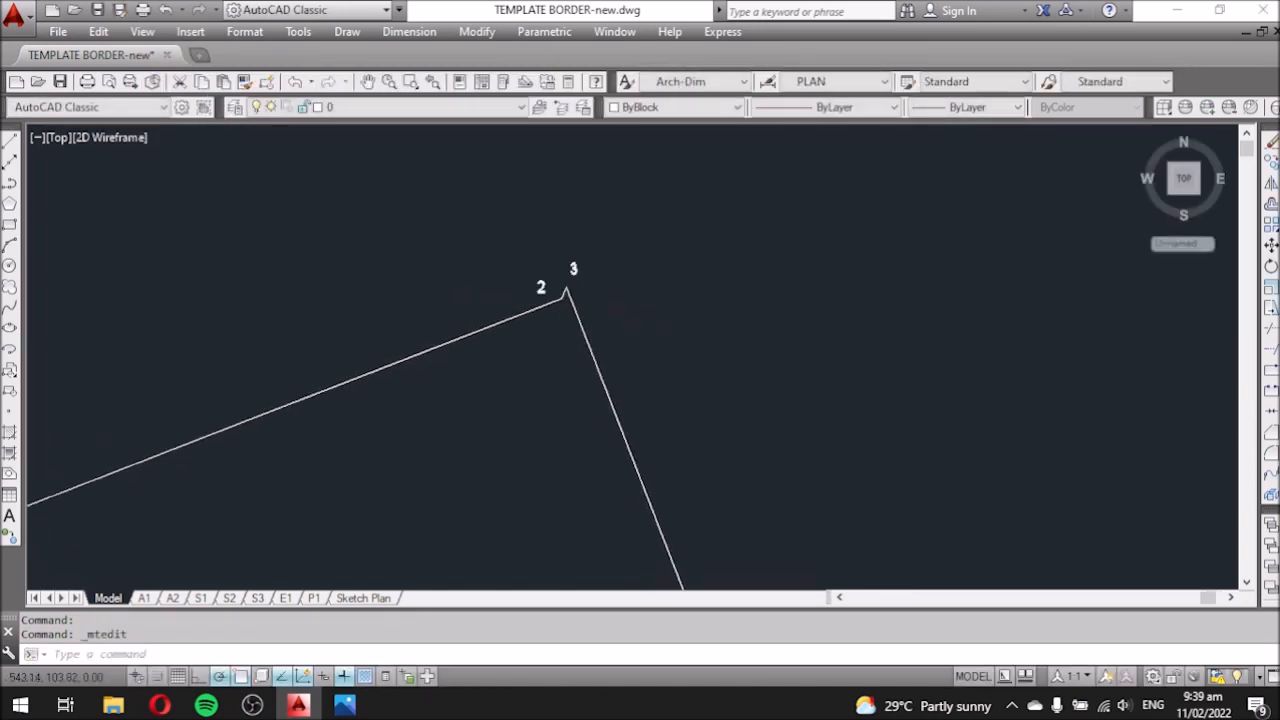
{"action": "scroll", "coordinate": [632, 389], "scroll_direction": "up", "scroll_amount": 6}
{"action": "middle_click_drag", "start_coordinate": [660, 498], "coordinate": [628, 337]}
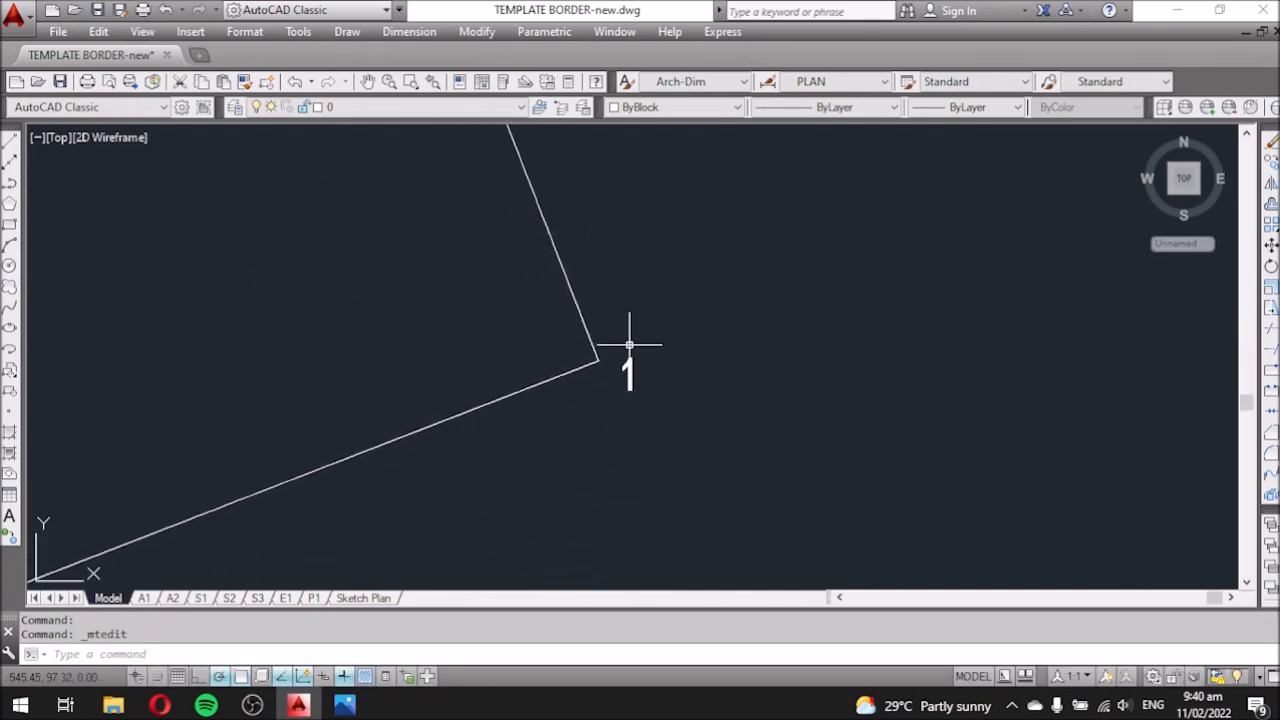
{"action": "left_click", "coordinate": [626, 366]}
{"action": "double_click", "coordinate": [628, 370]}
{"action": "left_click_drag", "start_coordinate": [634, 375], "coordinate": [610, 370]}
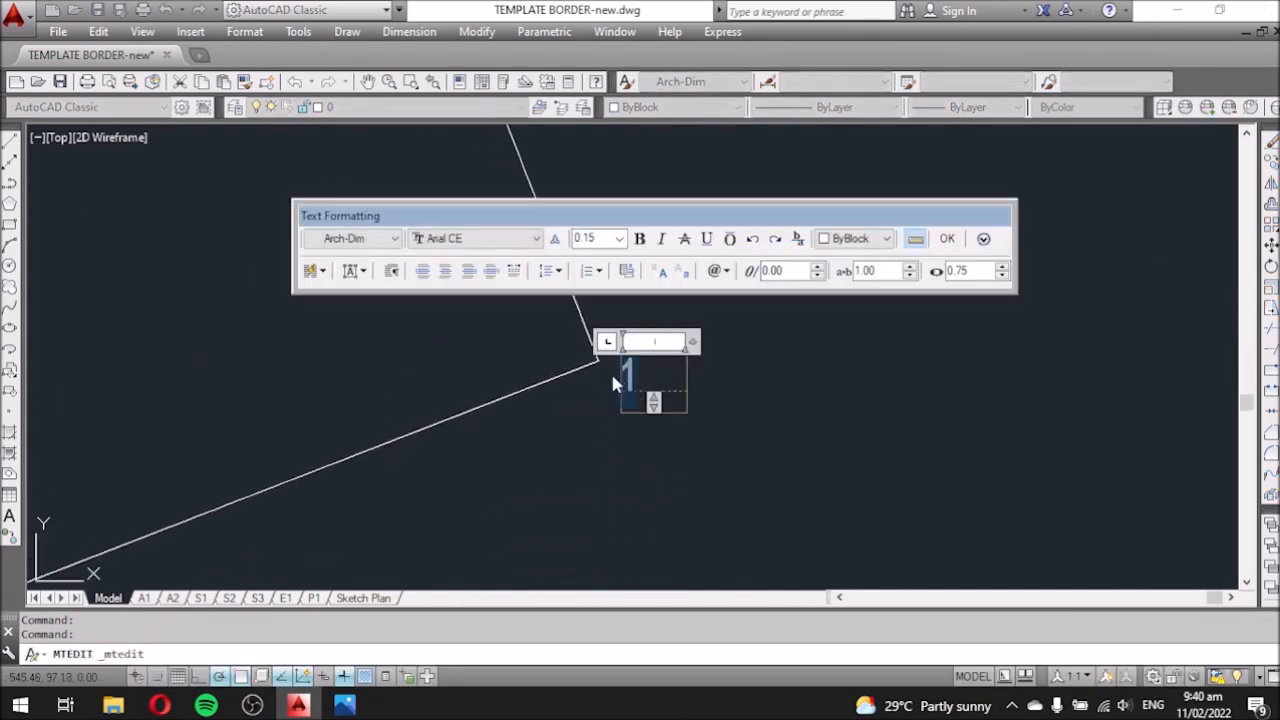
{"action": "type", "text": "4"}
{"action": "left_click", "coordinate": [712, 401]}
{"action": "scroll", "coordinate": [592, 476], "scroll_direction": "down", "scroll_amount": 5}
{"action": "scroll", "coordinate": [592, 475], "scroll_direction": "up", "scroll_amount": 5}
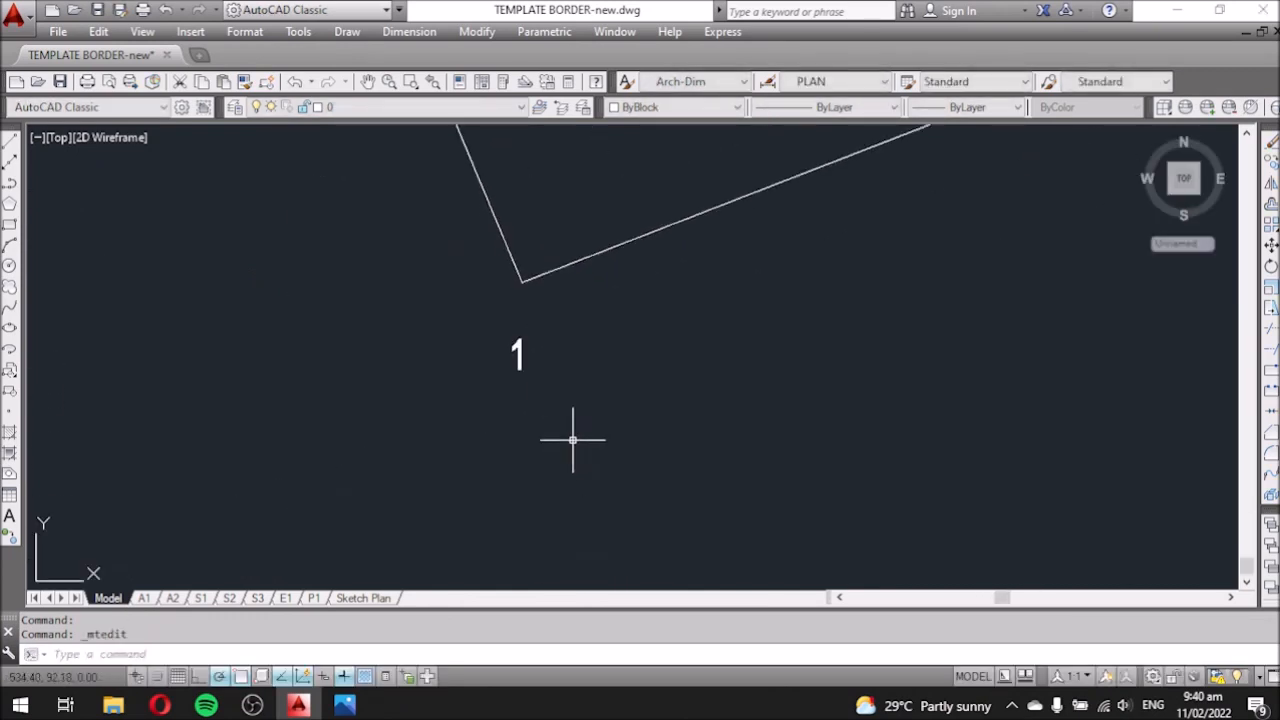
{"action": "left_click", "coordinate": [517, 352]}
{"action": "double_click", "coordinate": [516, 352]}
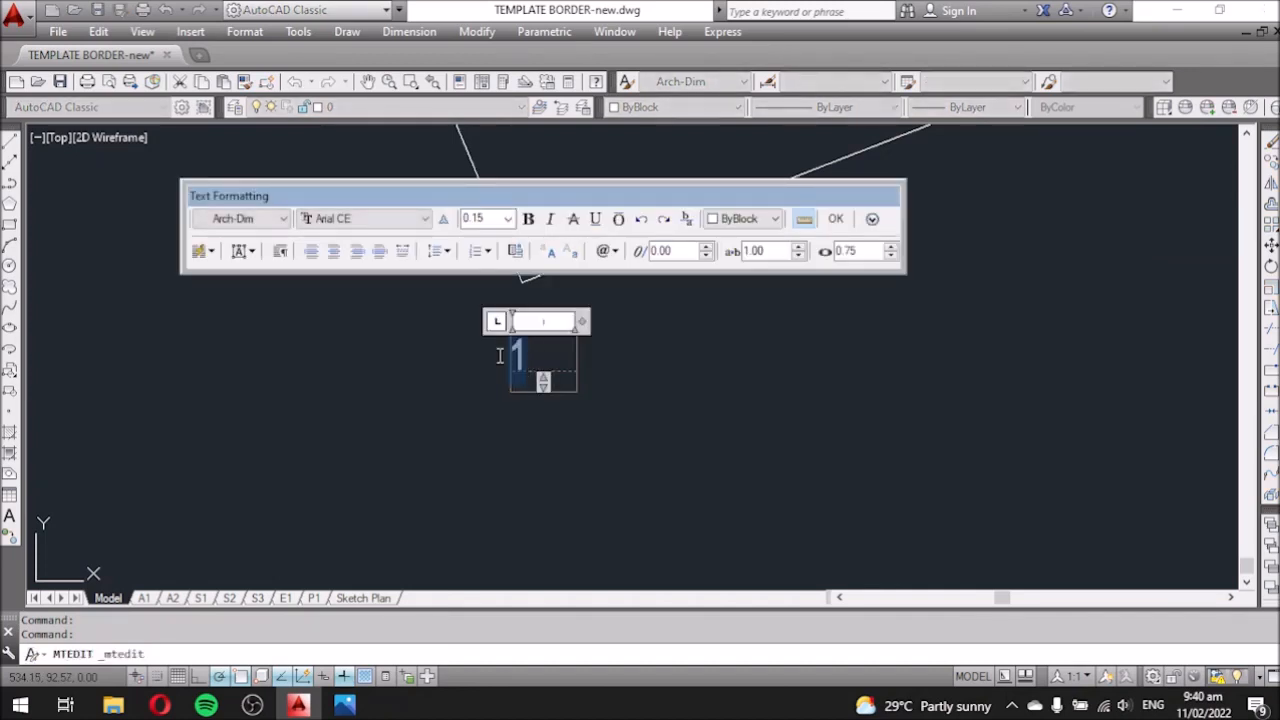
{"action": "type", "text": "5"}
{"action": "left_click", "coordinate": [639, 488]}
Select label 1 at the left corner and start copying it with CO.
{"action": "scroll", "coordinate": [639, 489], "scroll_direction": "down", "scroll_amount": 5}
{"action": "middle_click_drag", "start_coordinate": [643, 254], "coordinate": [561, 382]}
{"action": "scroll", "coordinate": [486, 379], "scroll_direction": "up", "scroll_amount": 3}
{"action": "left_click", "coordinate": [400, 380]}
{"action": "type", "text": "co"}
{"action": "key", "text": "Return"}
{"action": "scroll", "coordinate": [545, 445], "scroll_direction": "down", "scroll_amount": 3}
{"action": "left_click", "coordinate": [578, 450]}
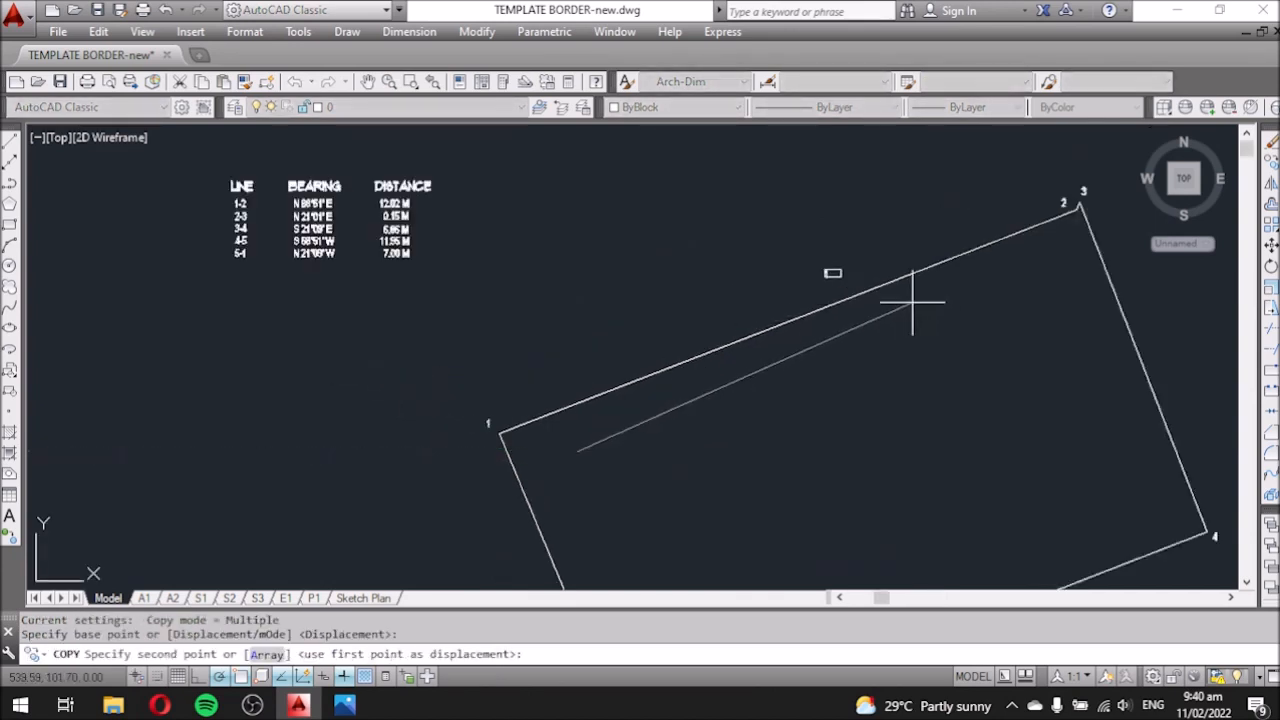
Place a label copy at the top boundary's midpoint and widen its text box.
{"action": "left_click", "coordinate": [788, 322]}
{"action": "key", "text": "Escape"}
{"action": "scroll", "coordinate": [740, 266], "scroll_direction": "up", "scroll_amount": 2}
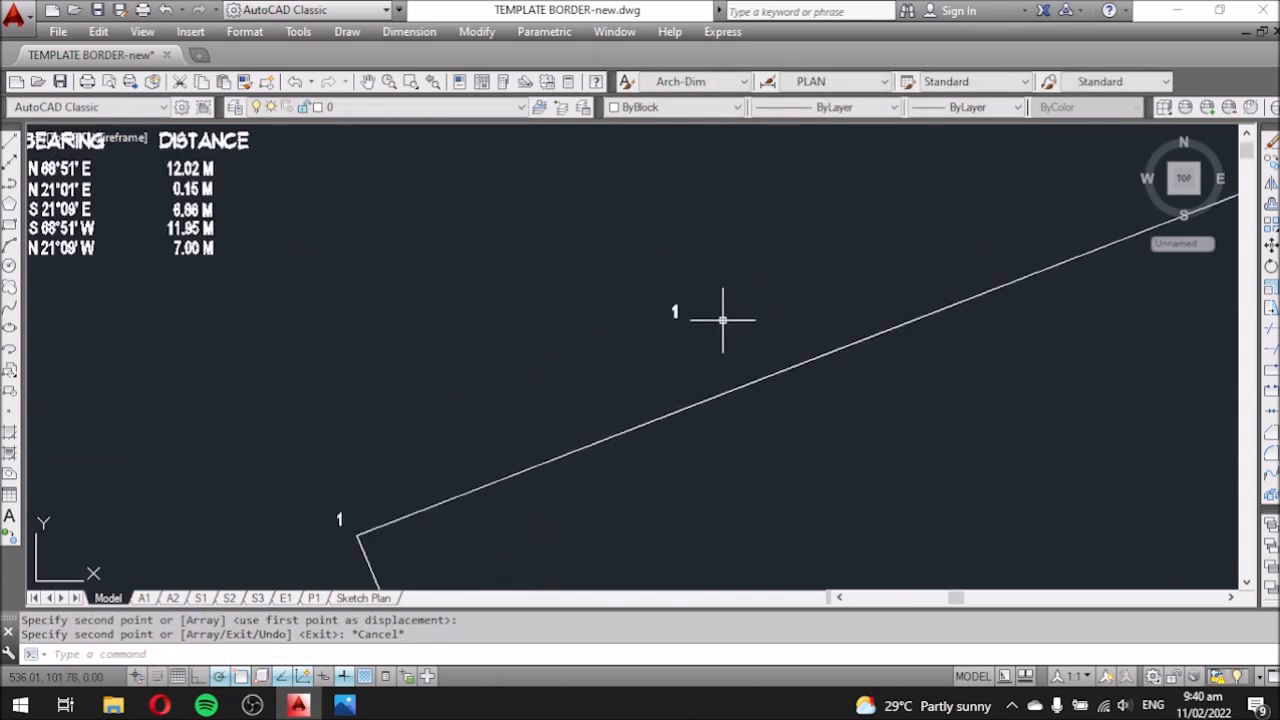
{"action": "double_click", "coordinate": [677, 310]}
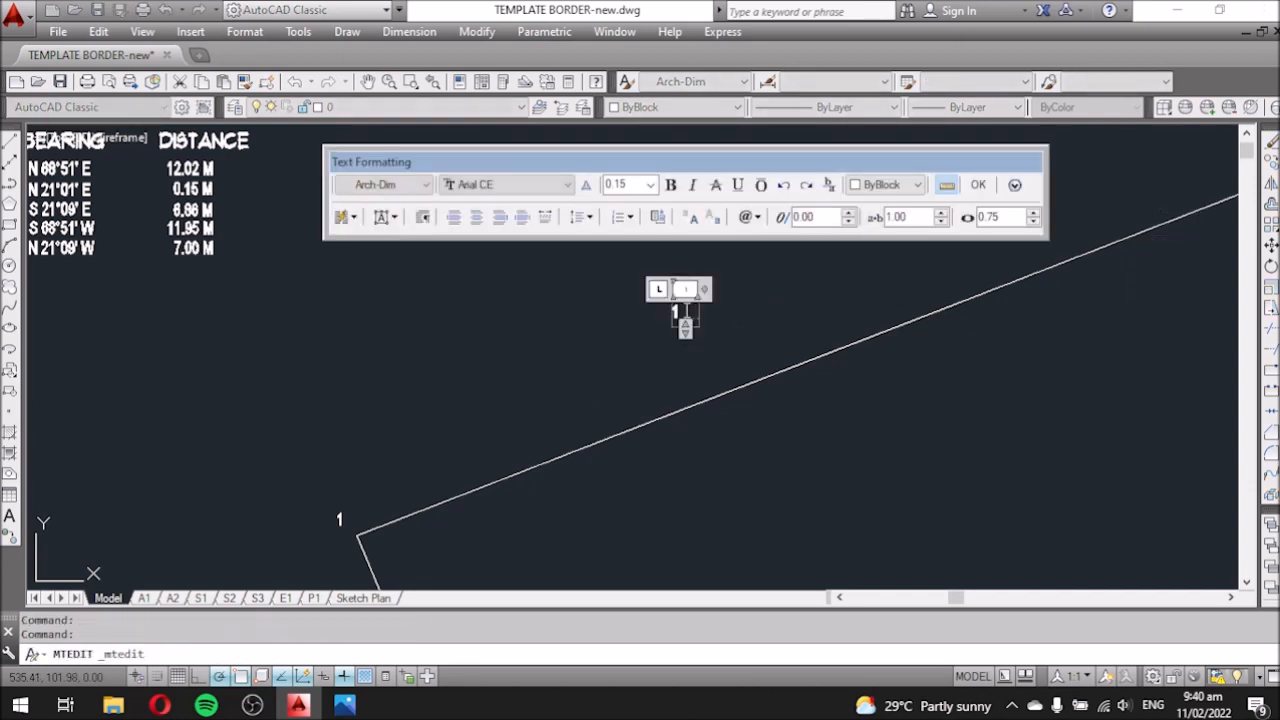
{"action": "left_click_drag", "start_coordinate": [704, 290], "coordinate": [932, 290]}
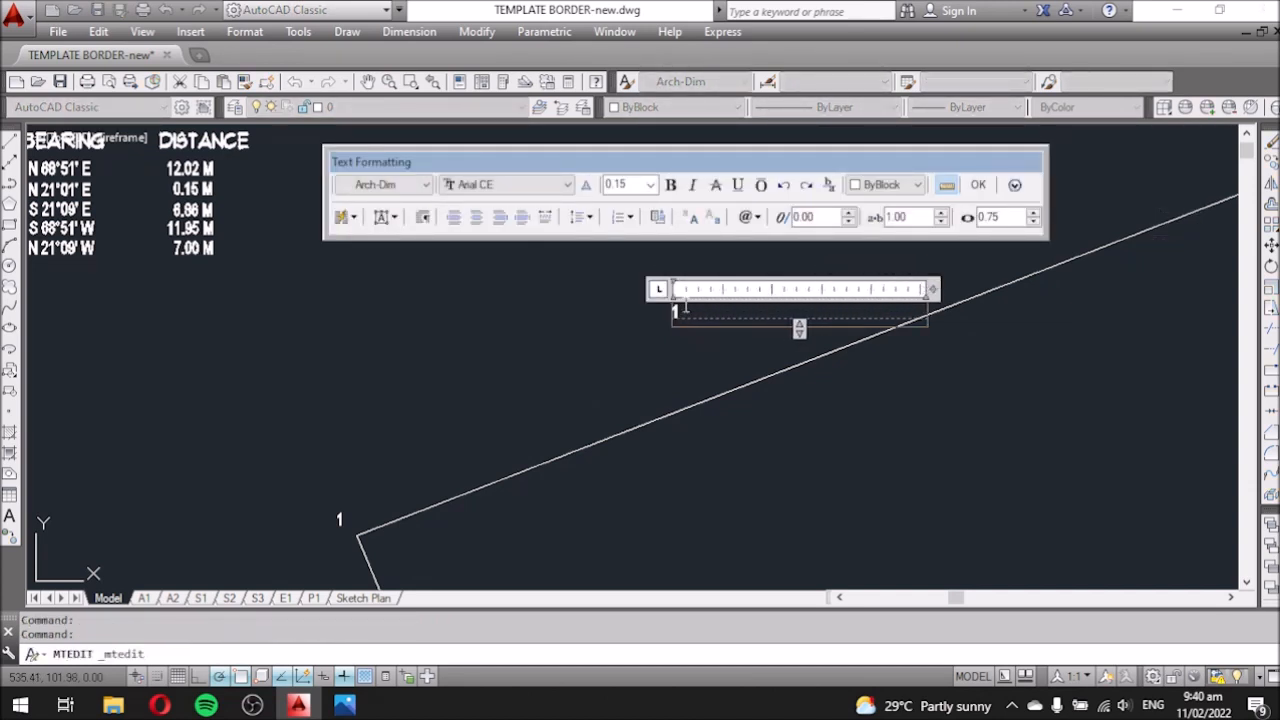
Keep the Arial CE font, set text height 0.20, then retype the label as LOT.
{"action": "left_click", "coordinate": [481, 187]}
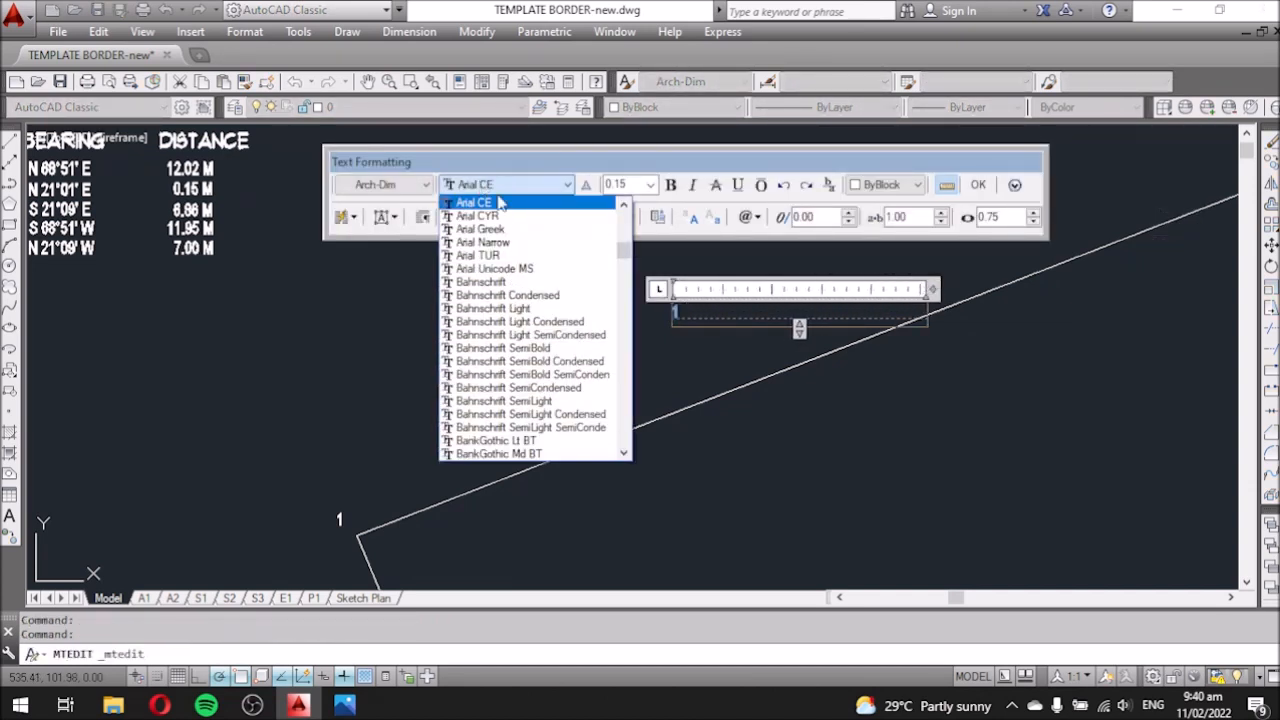
{"action": "left_click_drag", "start_coordinate": [624, 250], "coordinate": [623, 305]}
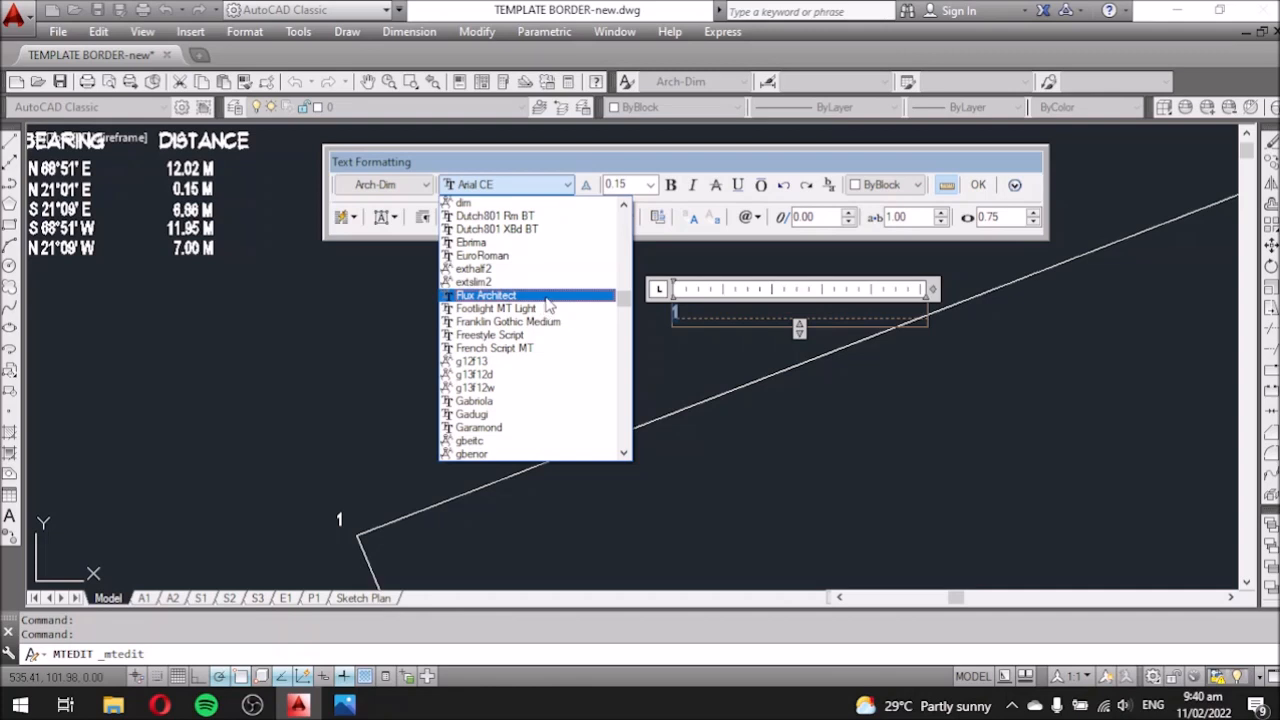
{"action": "left_click_drag", "start_coordinate": [628, 303], "coordinate": [631, 247]}
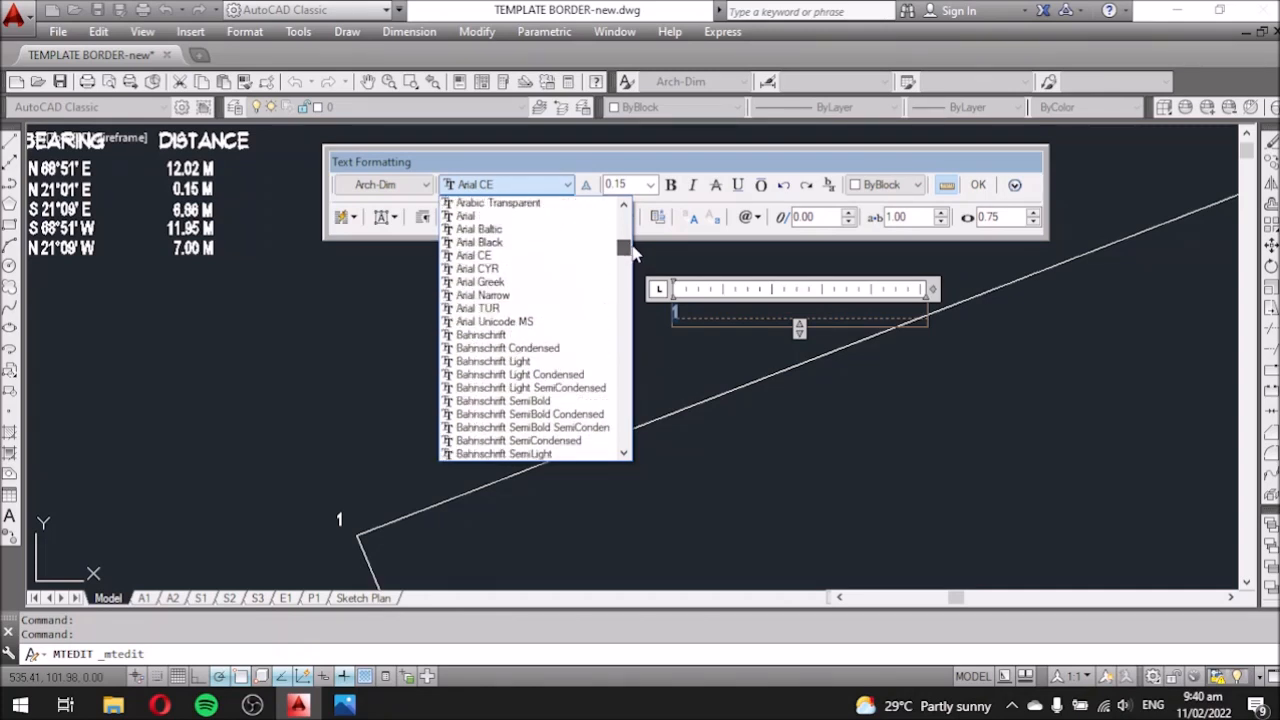
{"action": "left_click", "coordinate": [563, 256]}
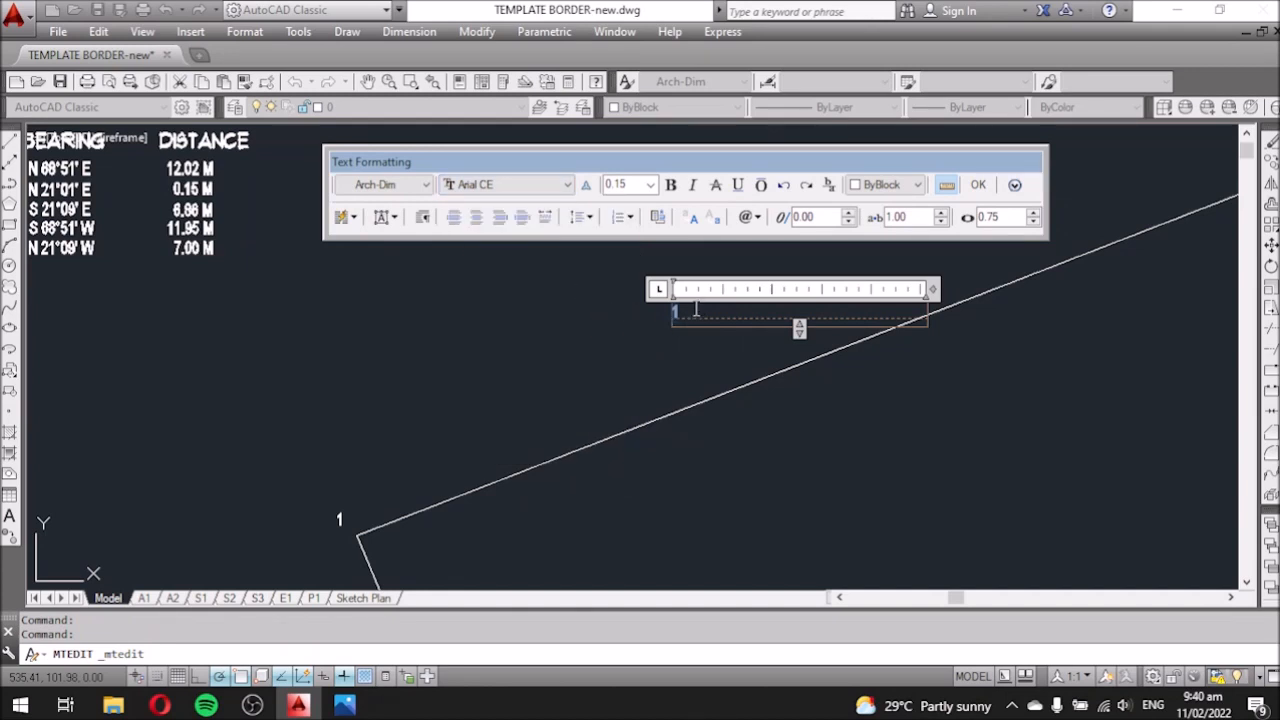
{"action": "left_click", "coordinate": [651, 185]}
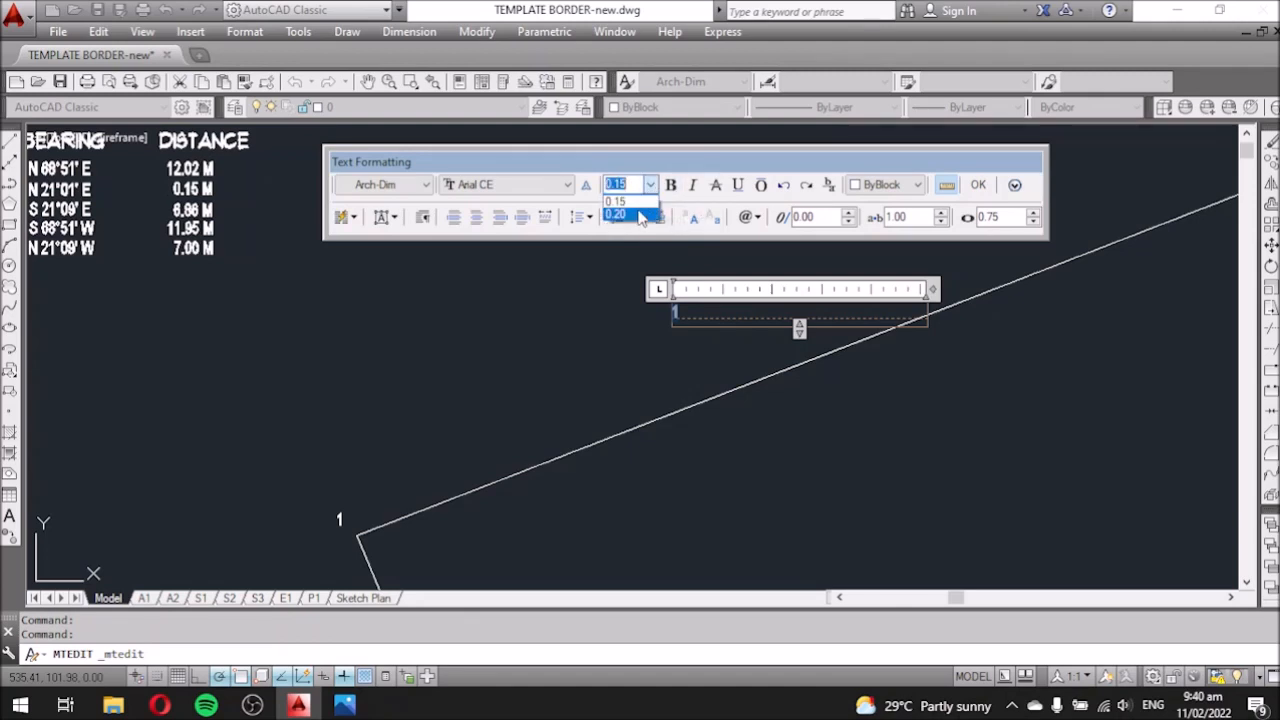
{"action": "left_click", "coordinate": [616, 208]}
{"action": "left_click", "coordinate": [684, 351]}
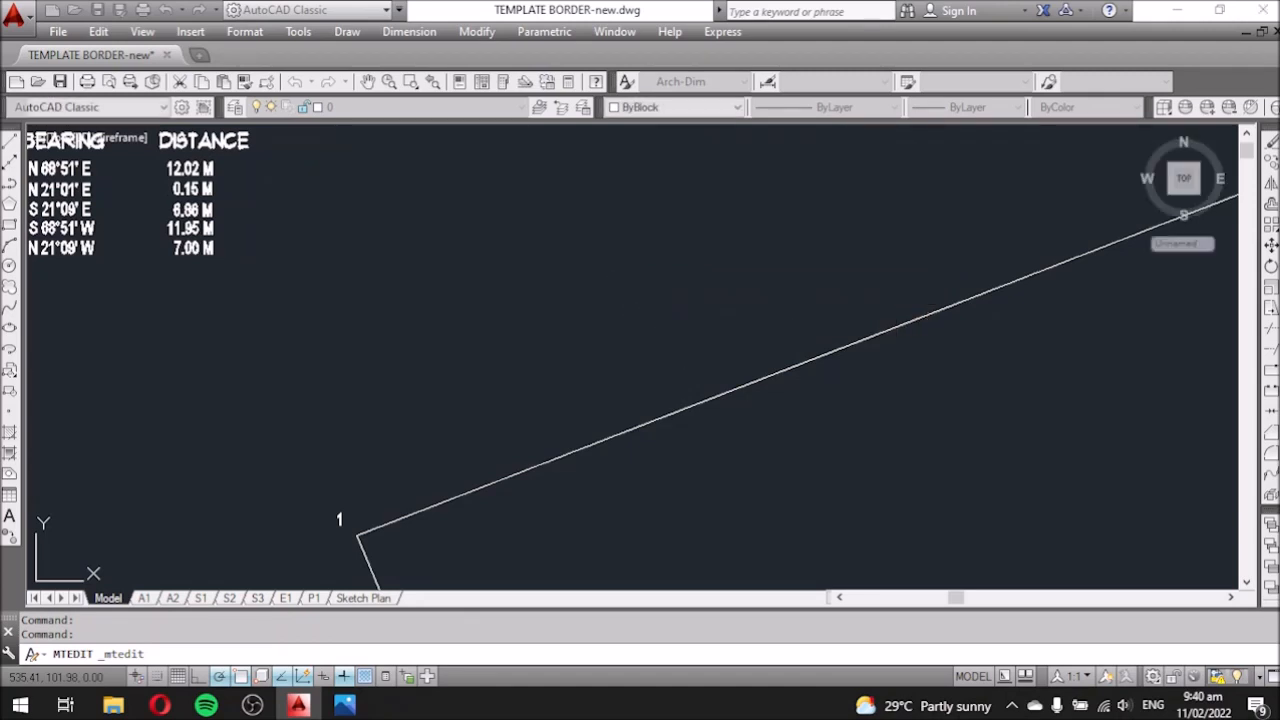
{"action": "double_click", "coordinate": [675, 313]}
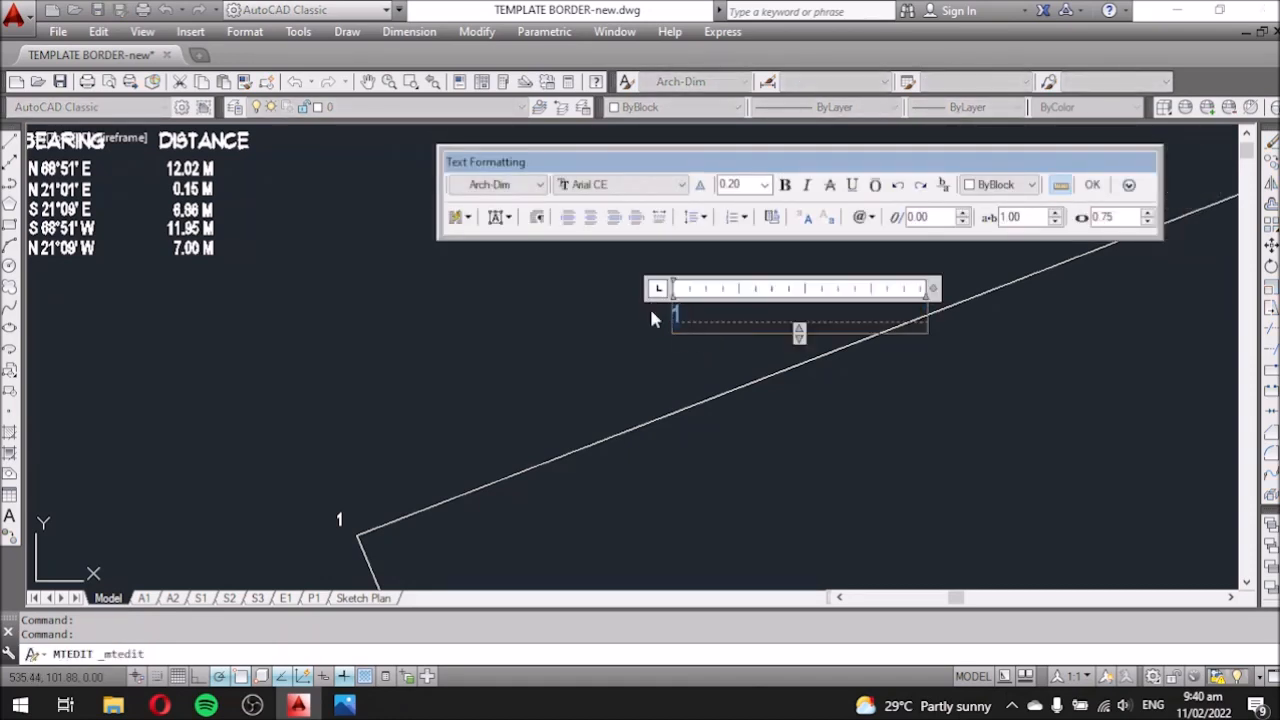
{"action": "type", "text": "LOT"}
Show the title certificate photo in Photos snapped left, with AutoCAD on the right half.
{"action": "mouse_move", "coordinate": [344, 704]}
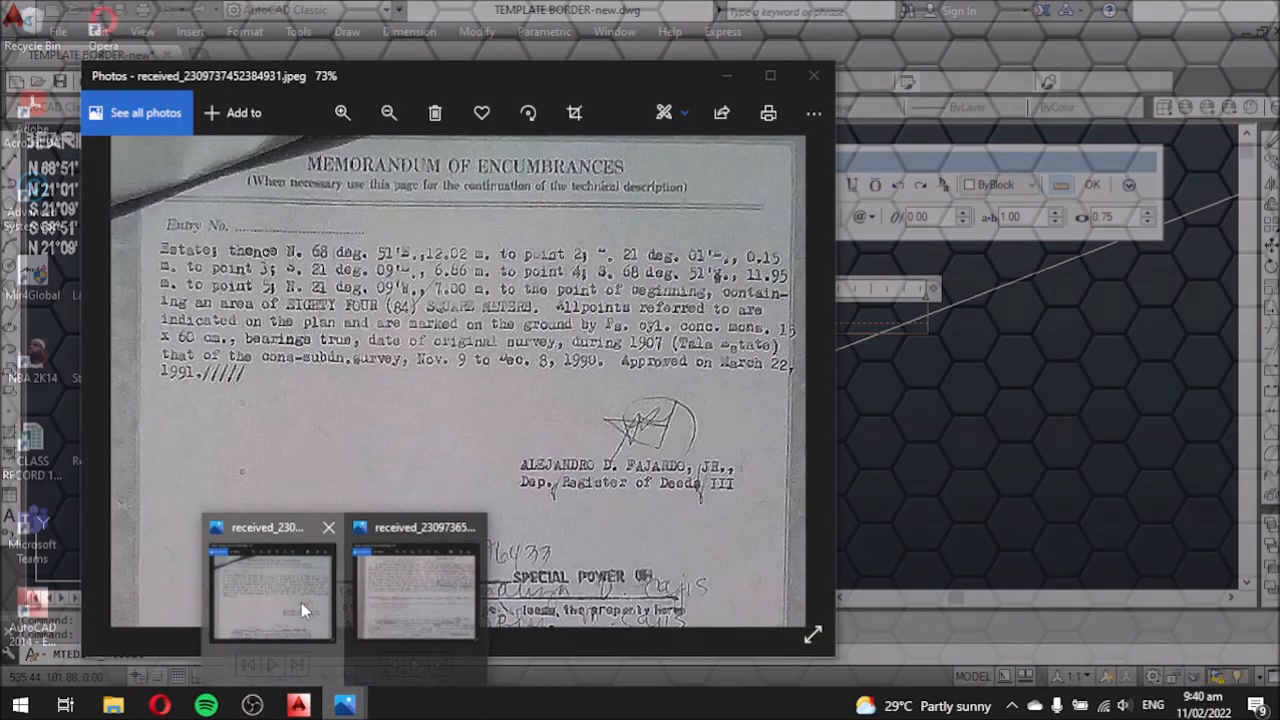
{"action": "left_click", "coordinate": [301, 602]}
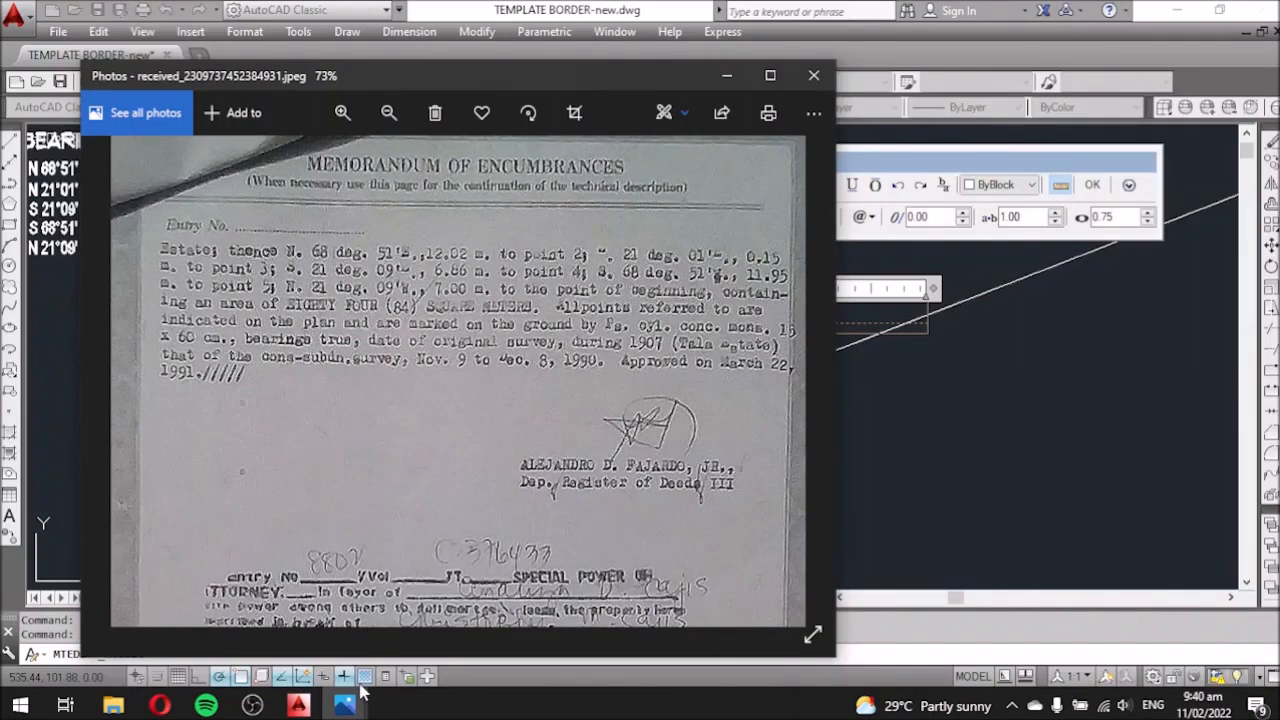
{"action": "mouse_move", "coordinate": [344, 704]}
{"action": "left_click", "coordinate": [418, 610]}
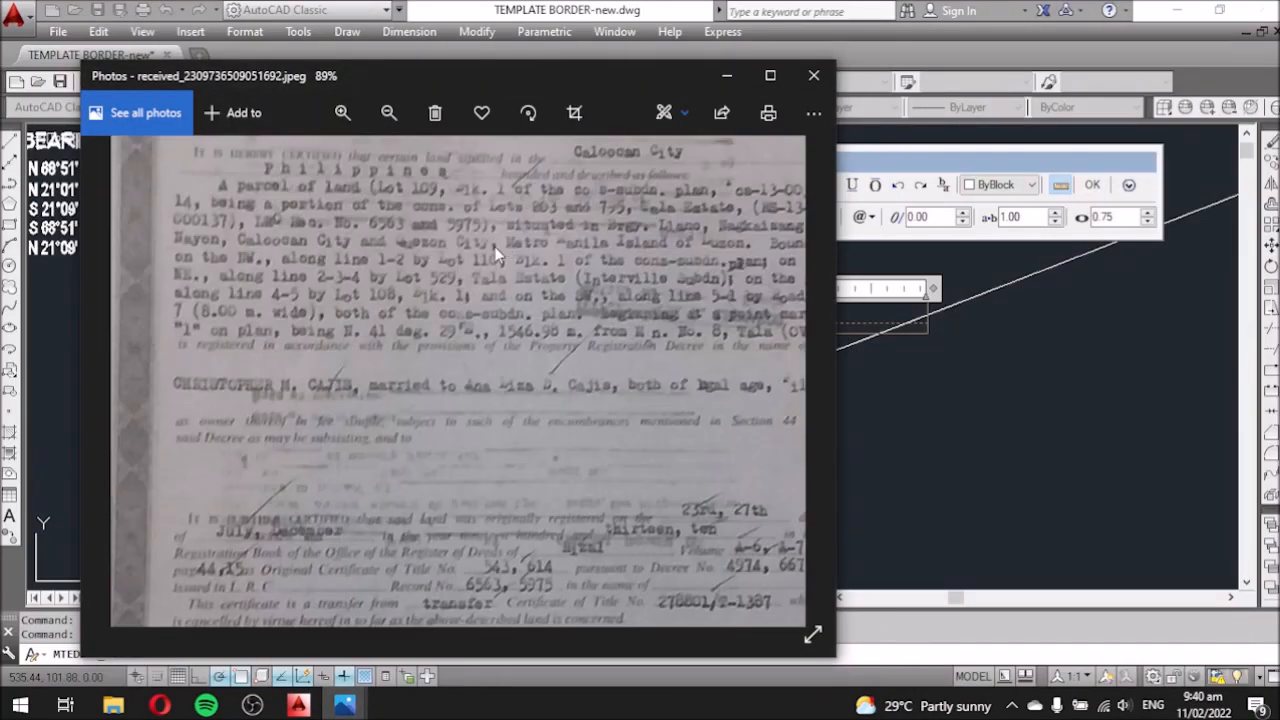
{"action": "scroll", "coordinate": [424, 290], "scroll_direction": "up", "scroll_amount": 1}
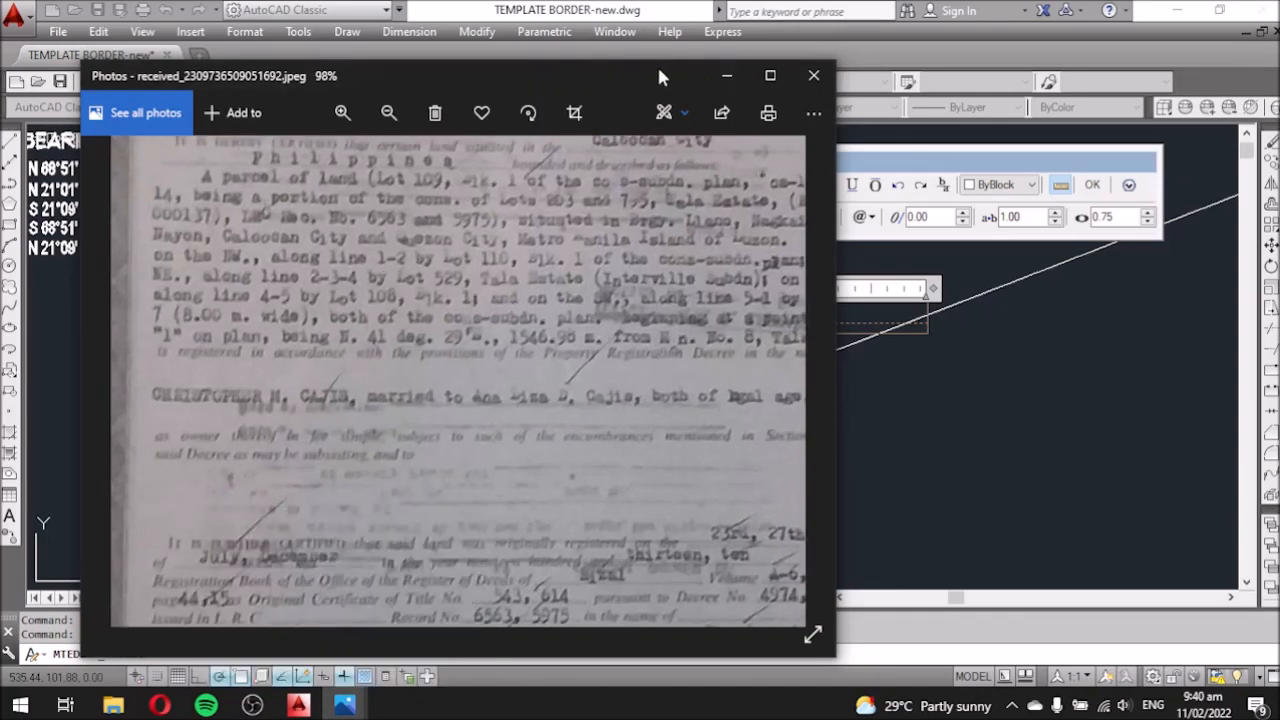
{"action": "key", "text": "super+Left"}
{"action": "left_click", "coordinate": [1048, 203]}
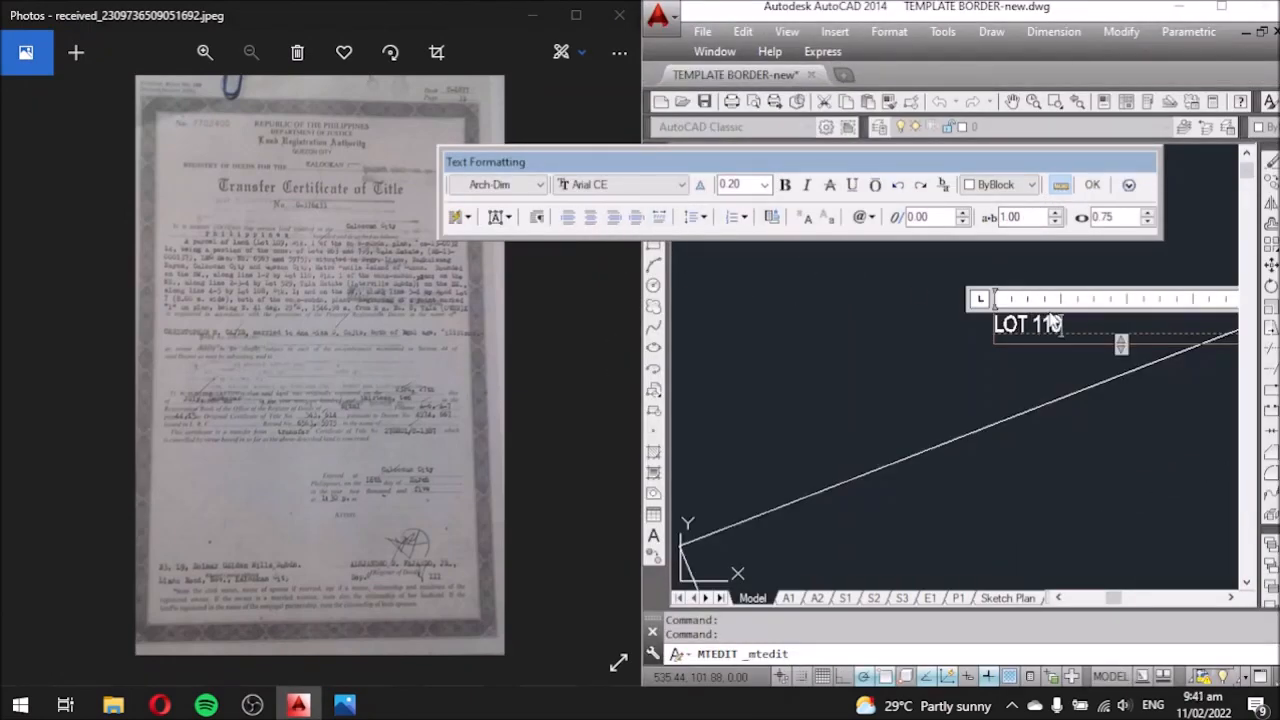
Zoom into the certificate photo and commit the LOT 110 label in the drawing.
{"action": "left_click", "coordinate": [315, 304]}
{"action": "scroll", "coordinate": [310, 289], "scroll_direction": "up", "scroll_amount": 2}
{"action": "scroll", "coordinate": [310, 292], "scroll_direction": "up", "scroll_amount": 3}
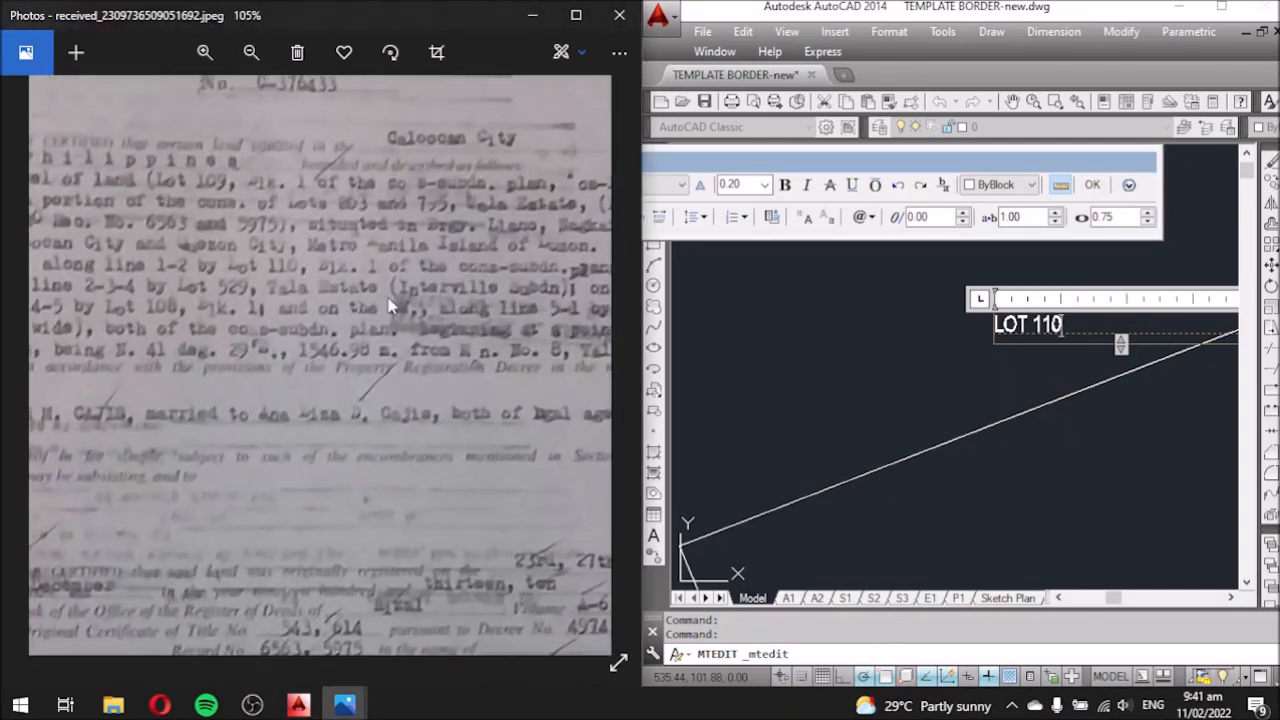
{"action": "left_click", "coordinate": [1009, 364]}
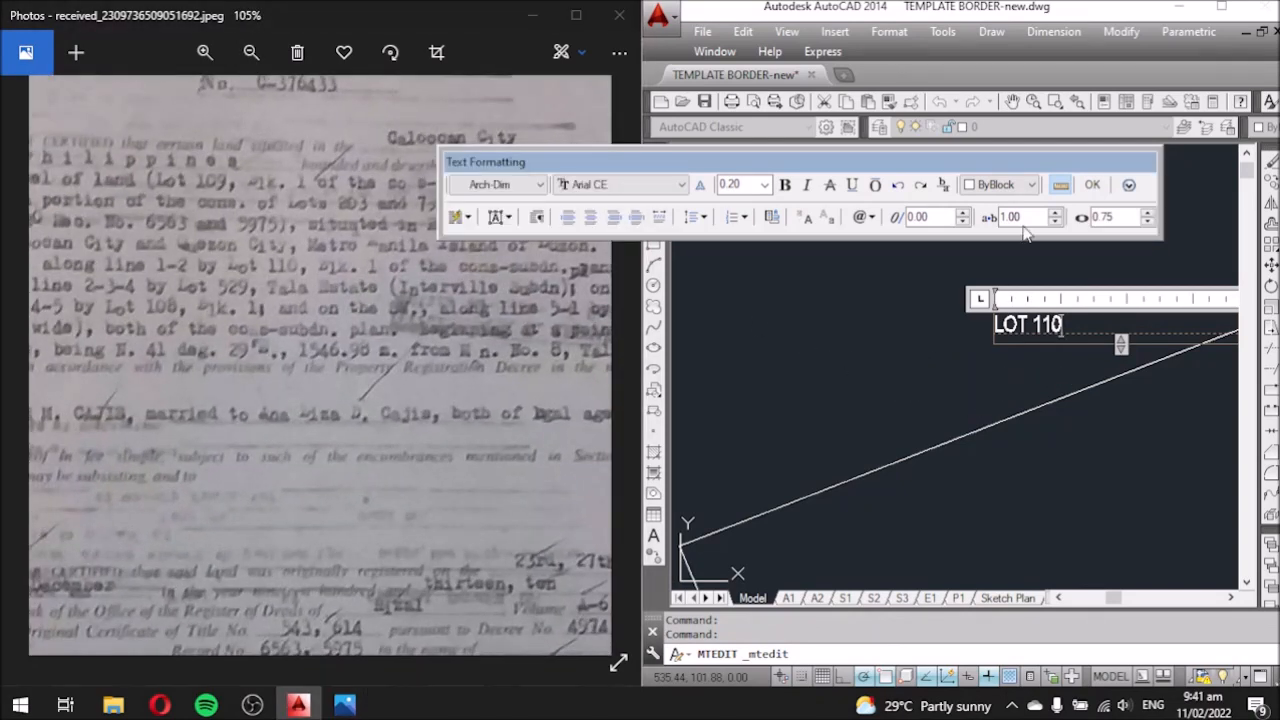
{"action": "left_click", "coordinate": [1093, 186]}
{"action": "scroll", "coordinate": [760, 340], "scroll_direction": "down", "scroll_amount": 3}
{"action": "scroll", "coordinate": [808, 257], "scroll_direction": "up", "scroll_amount": 5}
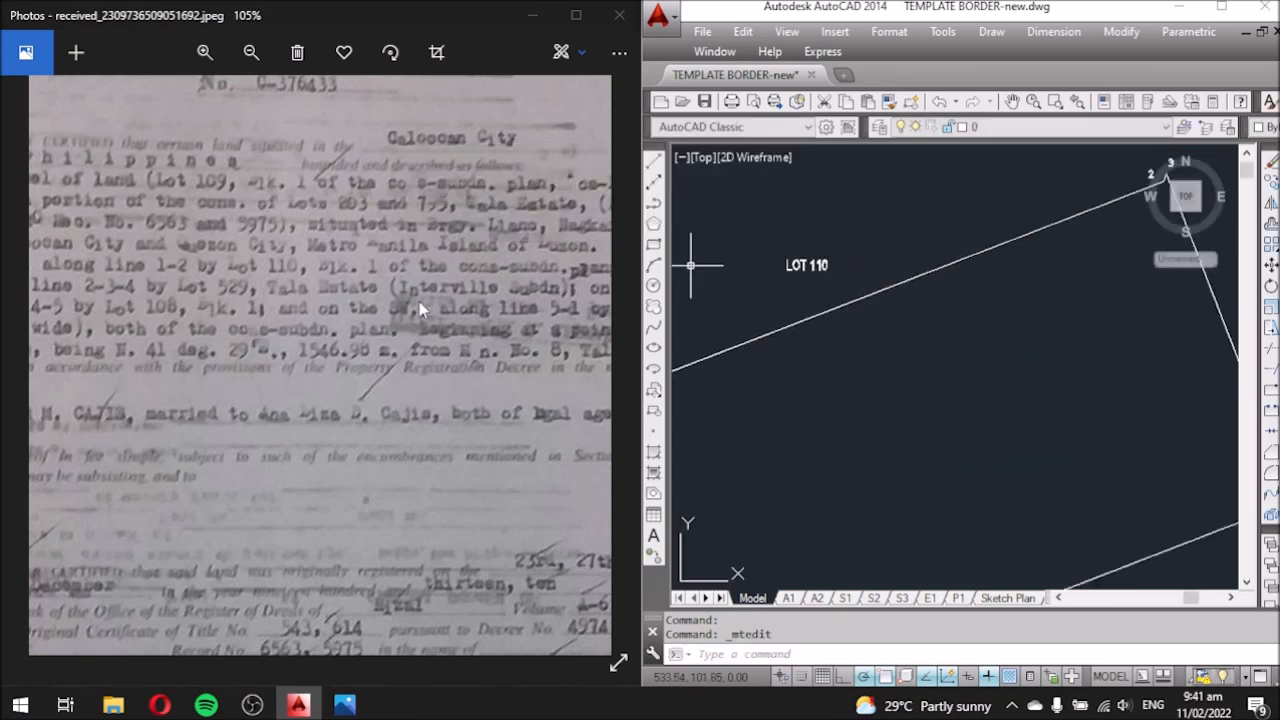
Pan across the certificate image to read the boundary and adjoining lot descriptions.
{"action": "left_click_drag", "start_coordinate": [430, 305], "coordinate": [311, 299]}
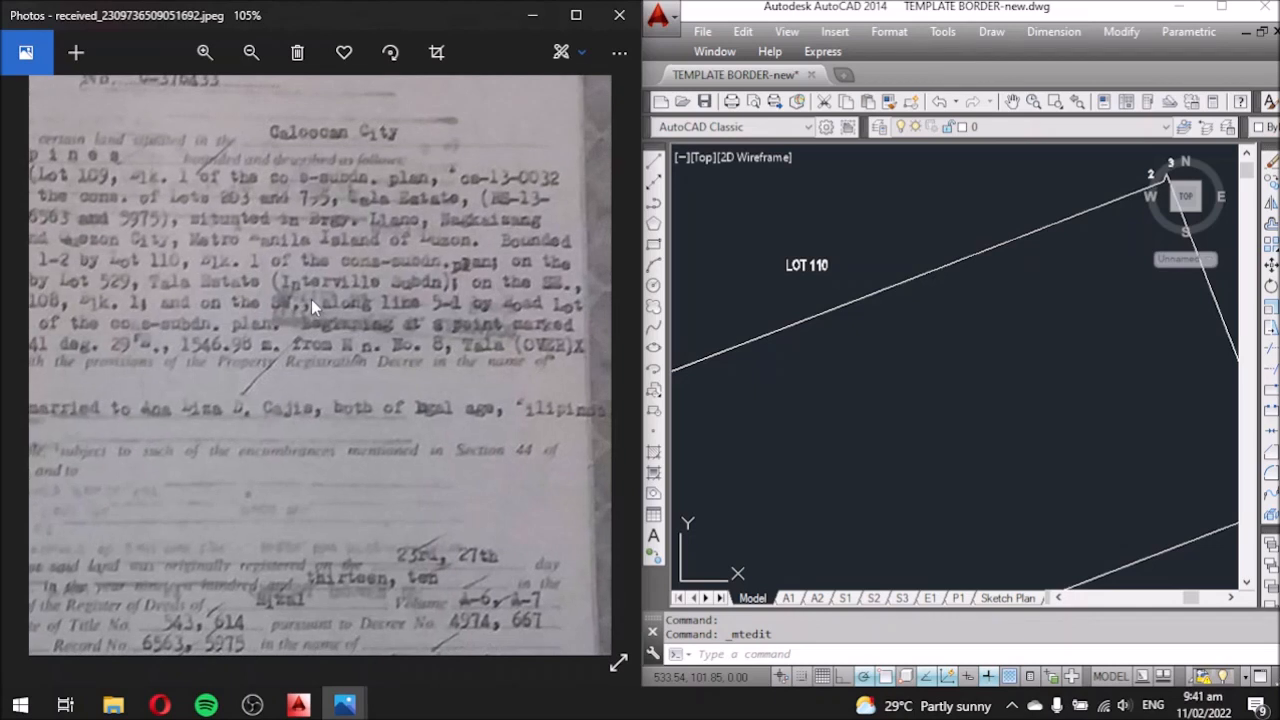
{"action": "left_click_drag", "start_coordinate": [232, 305], "coordinate": [505, 278]}
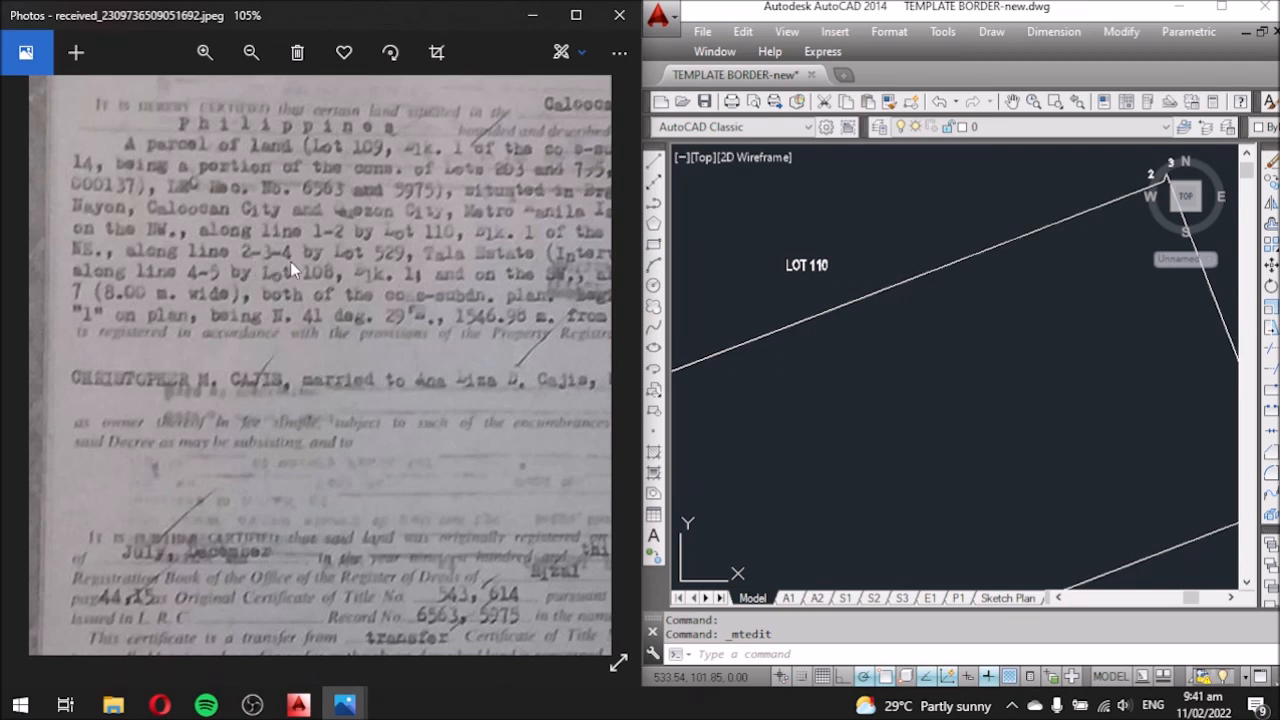
{"action": "left_click_drag", "start_coordinate": [414, 284], "coordinate": [361, 277]}
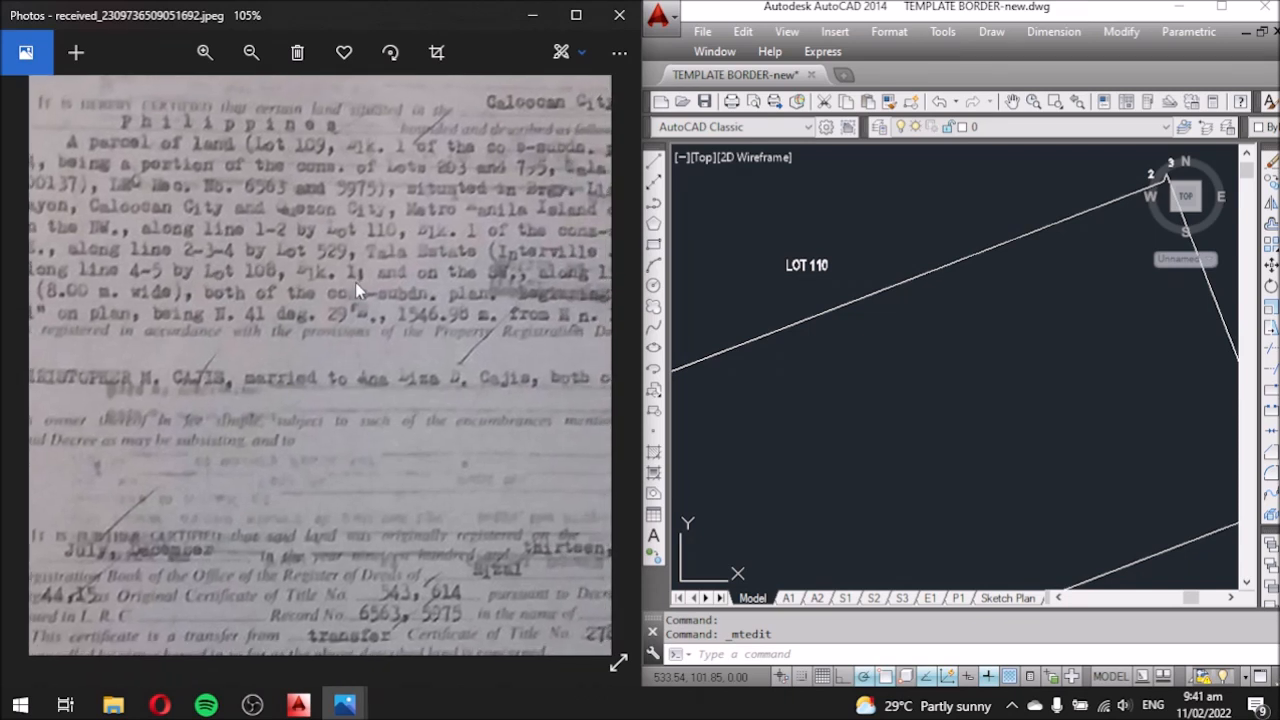
{"action": "scroll", "coordinate": [358, 291], "scroll_direction": "down", "scroll_amount": 1}
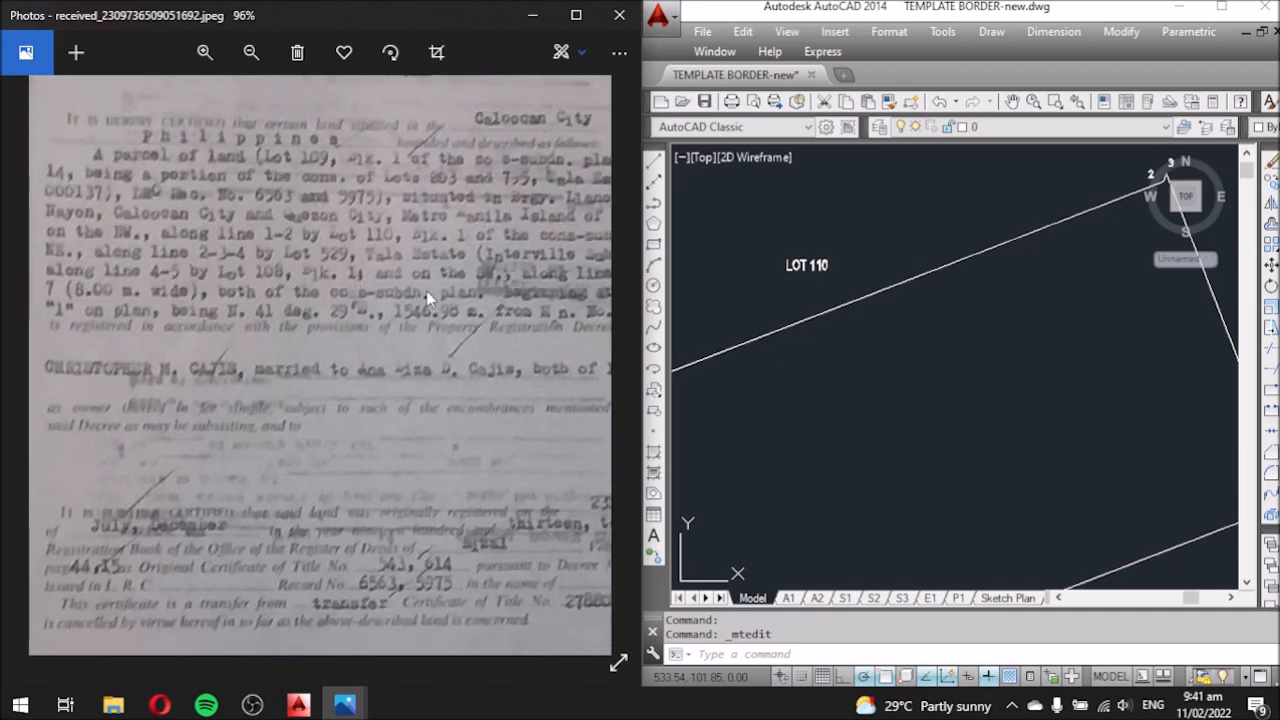
{"action": "left_click_drag", "start_coordinate": [428, 298], "coordinate": [365, 290]}
{"action": "left_click", "coordinate": [767, 400]}
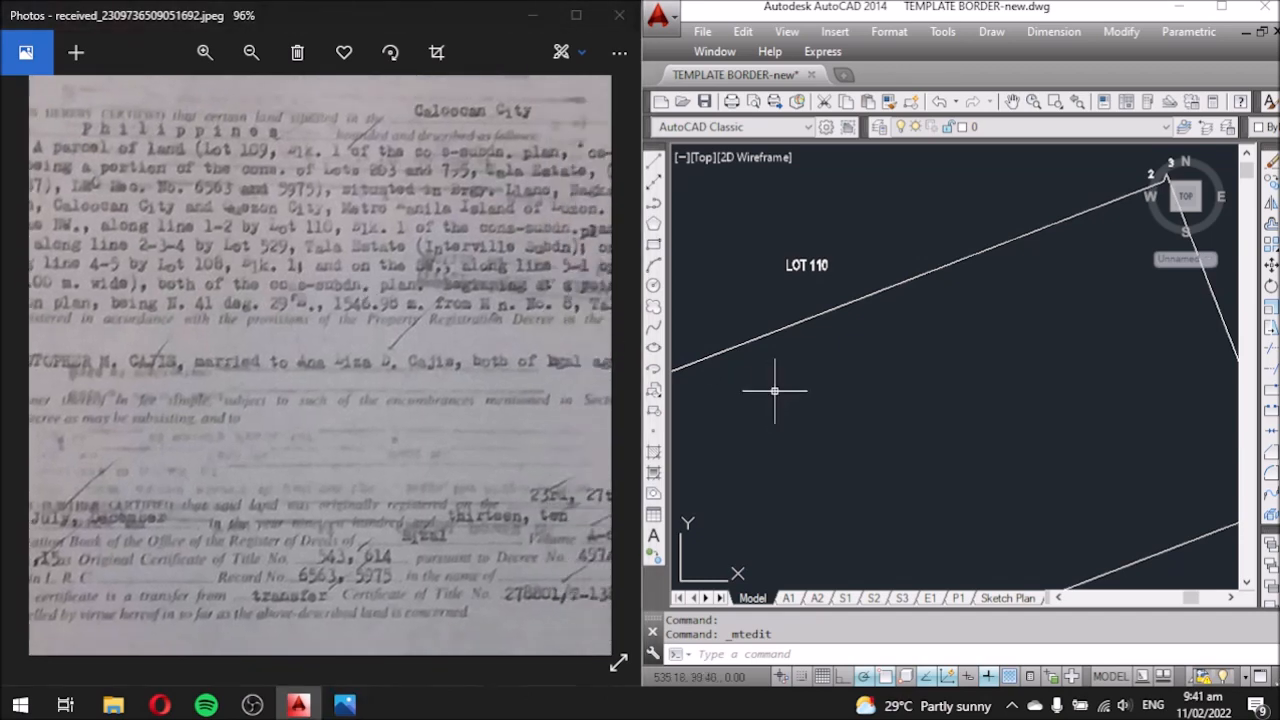
{"action": "scroll", "coordinate": [703, 271], "scroll_direction": "down", "scroll_amount": 2}
Copy the LOT 110 label to the right of the lot and renumber it LOT 529.
{"action": "left_click", "coordinate": [768, 268]}
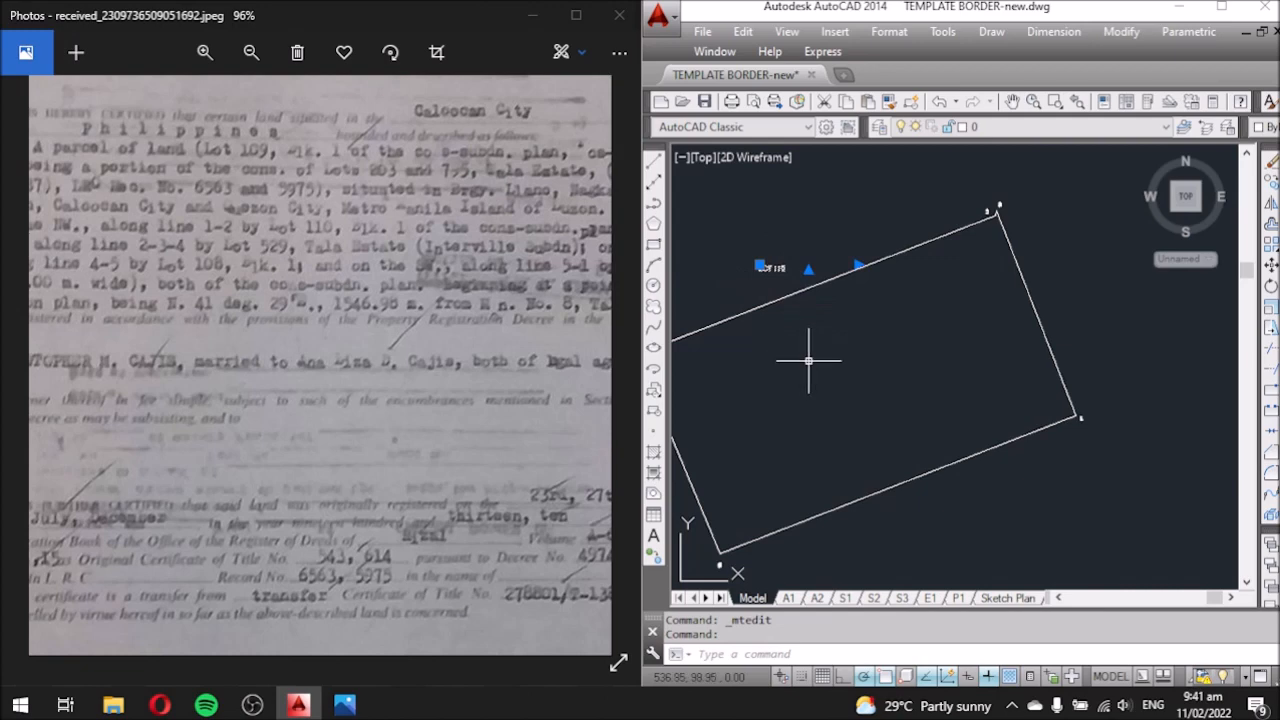
{"action": "type", "text": "o"}
{"action": "key", "text": "Return"}
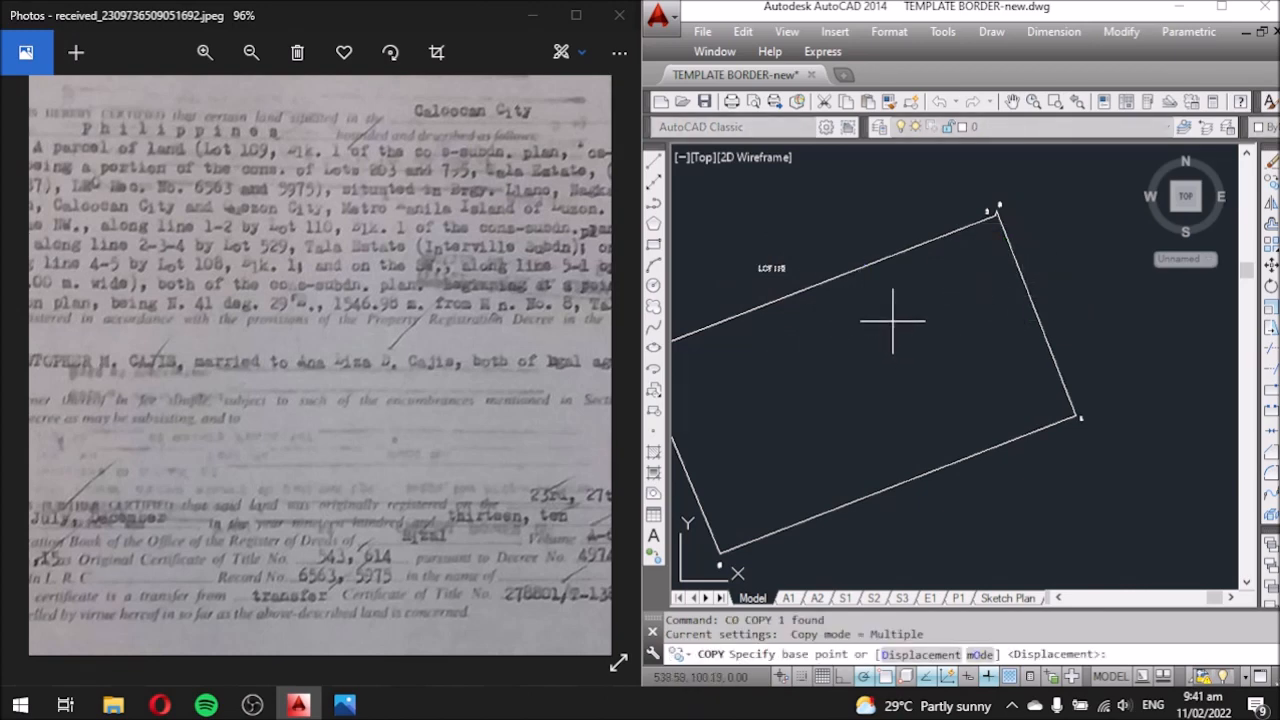
{"action": "left_click", "coordinate": [768, 270]}
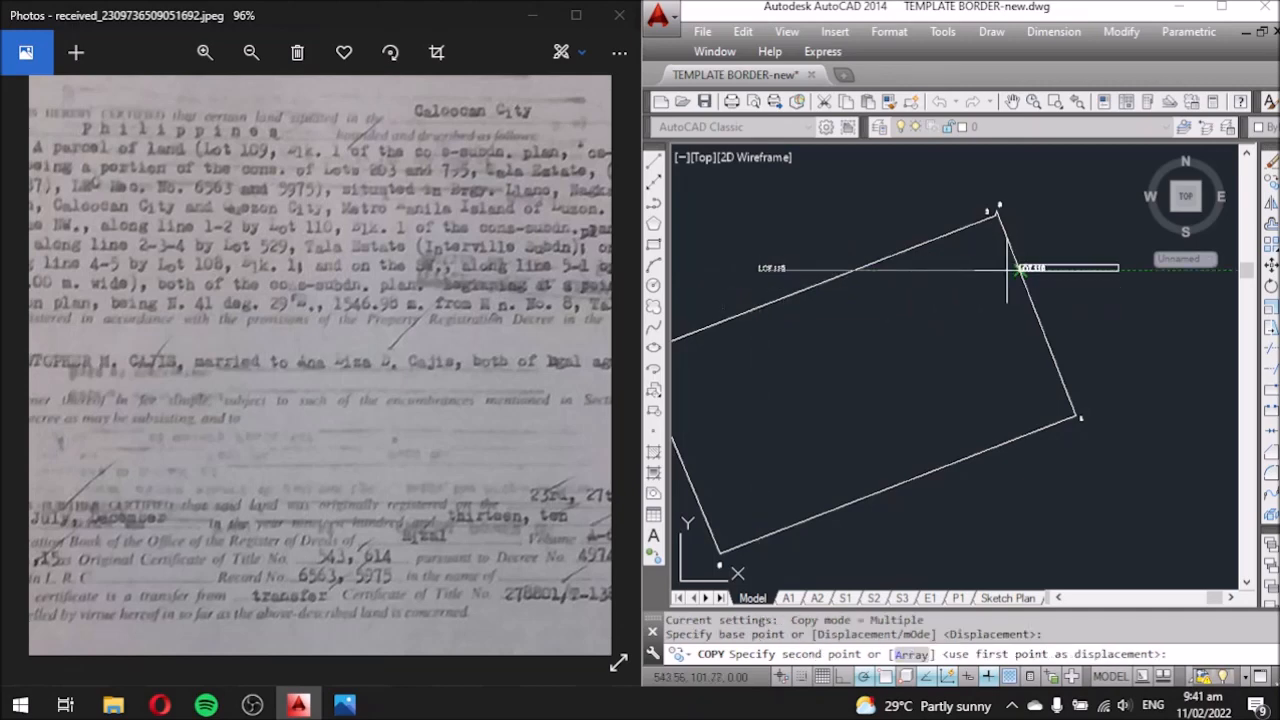
{"action": "left_click", "coordinate": [1078, 271]}
{"action": "key", "text": "Escape"}
{"action": "middle_click_drag", "start_coordinate": [1123, 326], "coordinate": [903, 391]}
{"action": "scroll", "coordinate": [854, 354], "scroll_direction": "up", "scroll_amount": 2}
{"action": "scroll", "coordinate": [857, 345], "scroll_direction": "up", "scroll_amount": 5}
{"action": "left_click", "coordinate": [874, 305]}
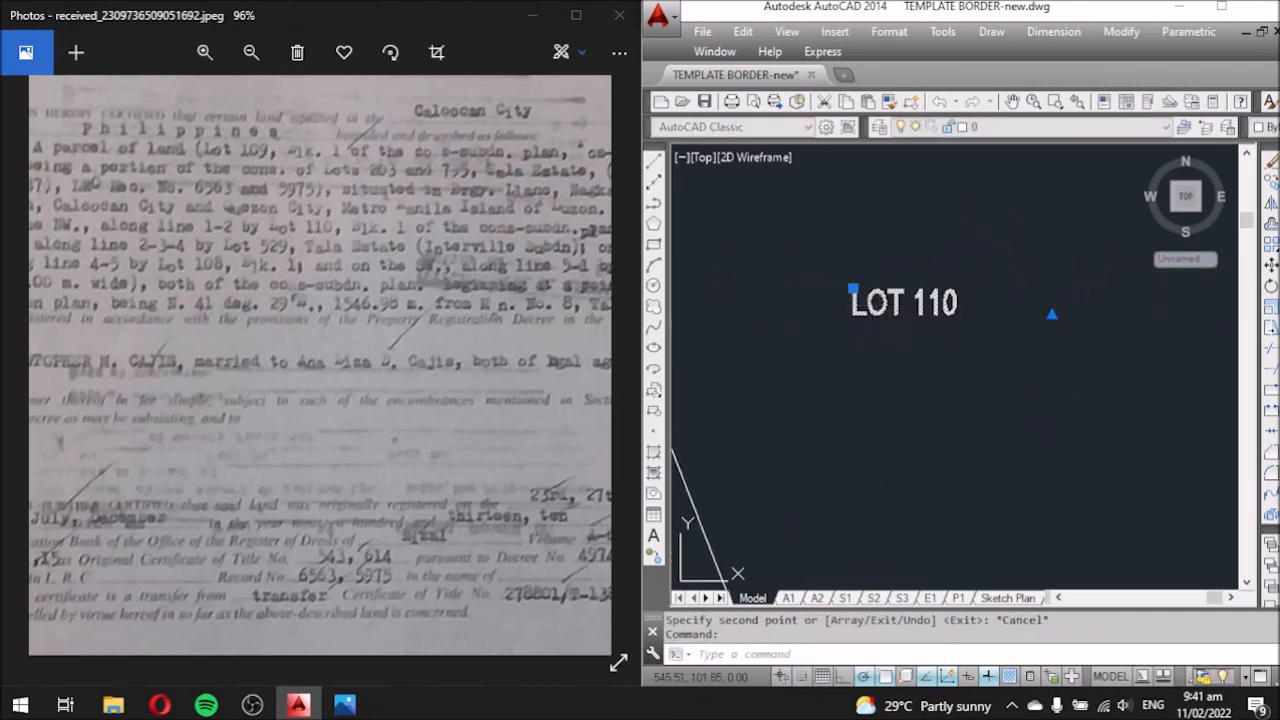
{"action": "double_click", "coordinate": [905, 303]}
{"action": "left_click_drag", "start_coordinate": [958, 305], "coordinate": [919, 305]}
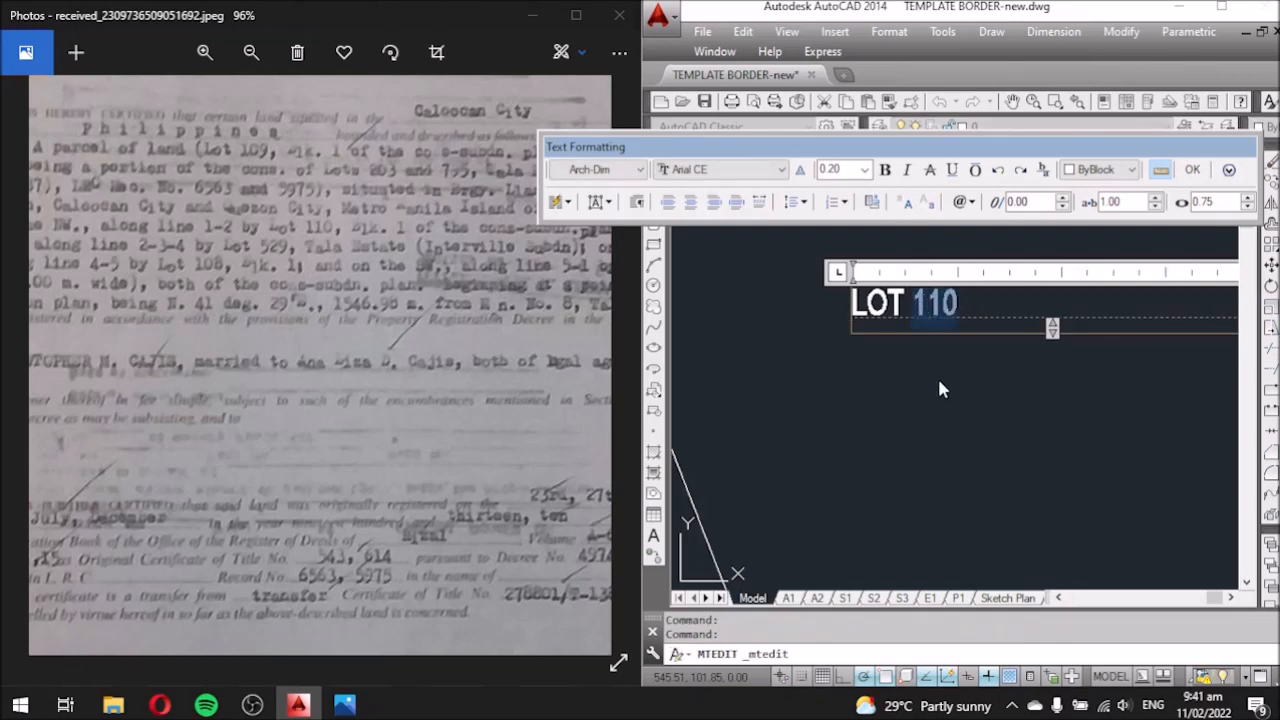
{"action": "type", "text": "5"}
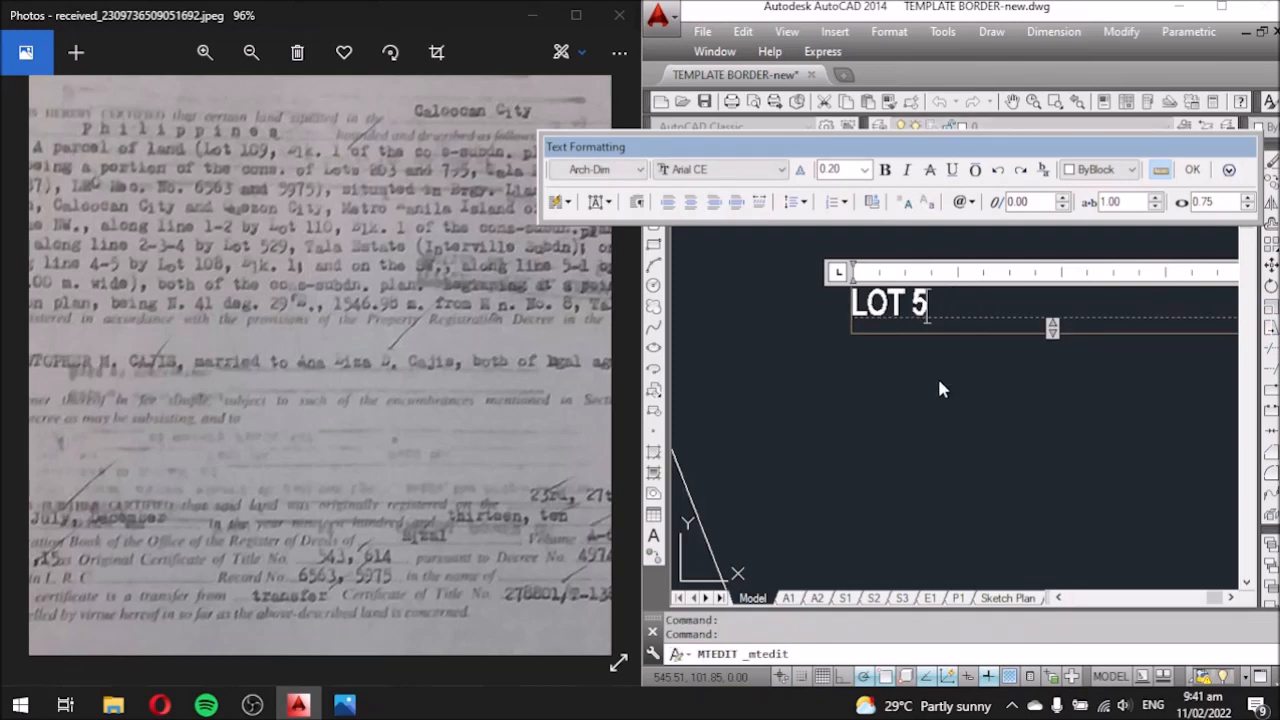
{"action": "type", "text": "29"}
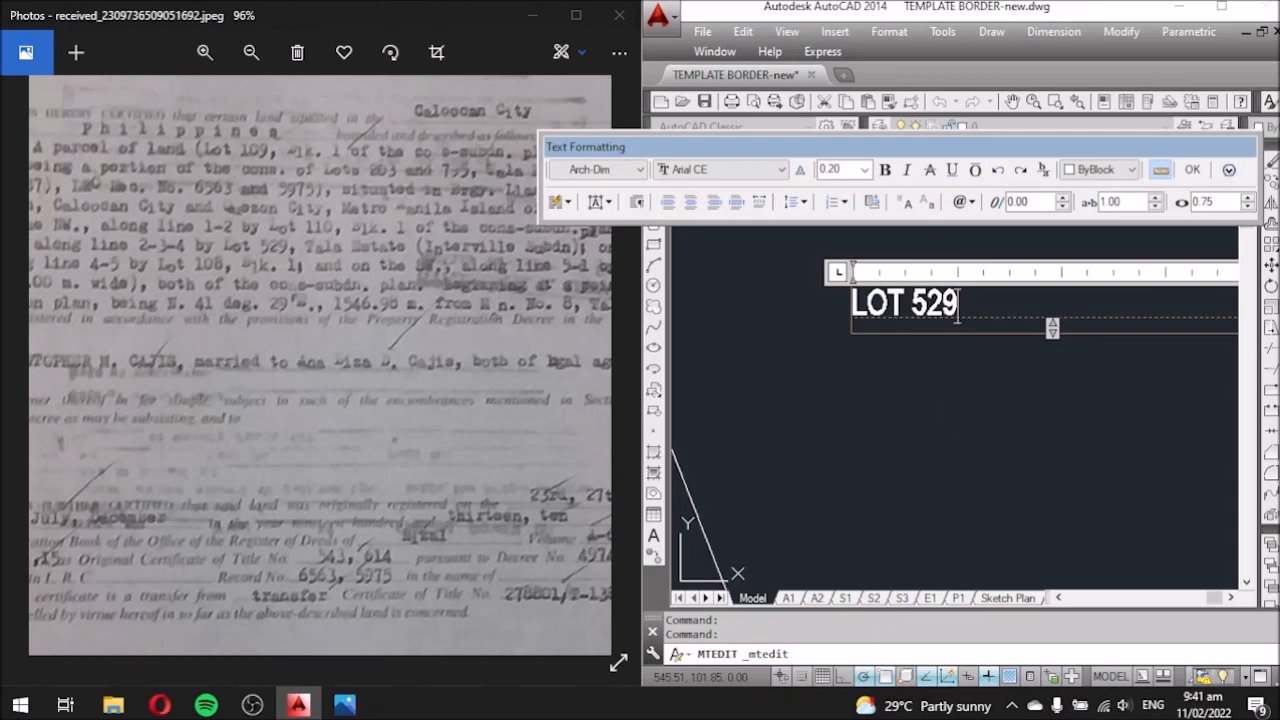
{"action": "left_click", "coordinate": [940, 377]}
{"action": "scroll", "coordinate": [937, 243], "scroll_direction": "down", "scroll_amount": 3}
Copy the LOT 529 label to a spot below the lot.
{"action": "left_click", "coordinate": [925, 258]}
{"action": "type", "text": "co"}
{"action": "key", "text": "space"}
{"action": "left_click", "coordinate": [962, 321]}
{"action": "mouse_move", "coordinate": [843, 529]}
{"action": "middle_mouse_down"}
{"action": "mouse_move", "coordinate": [923, 409]}
{"action": "mouse_move", "coordinate": [1014, 414]}
{"action": "middle_mouse_up"}
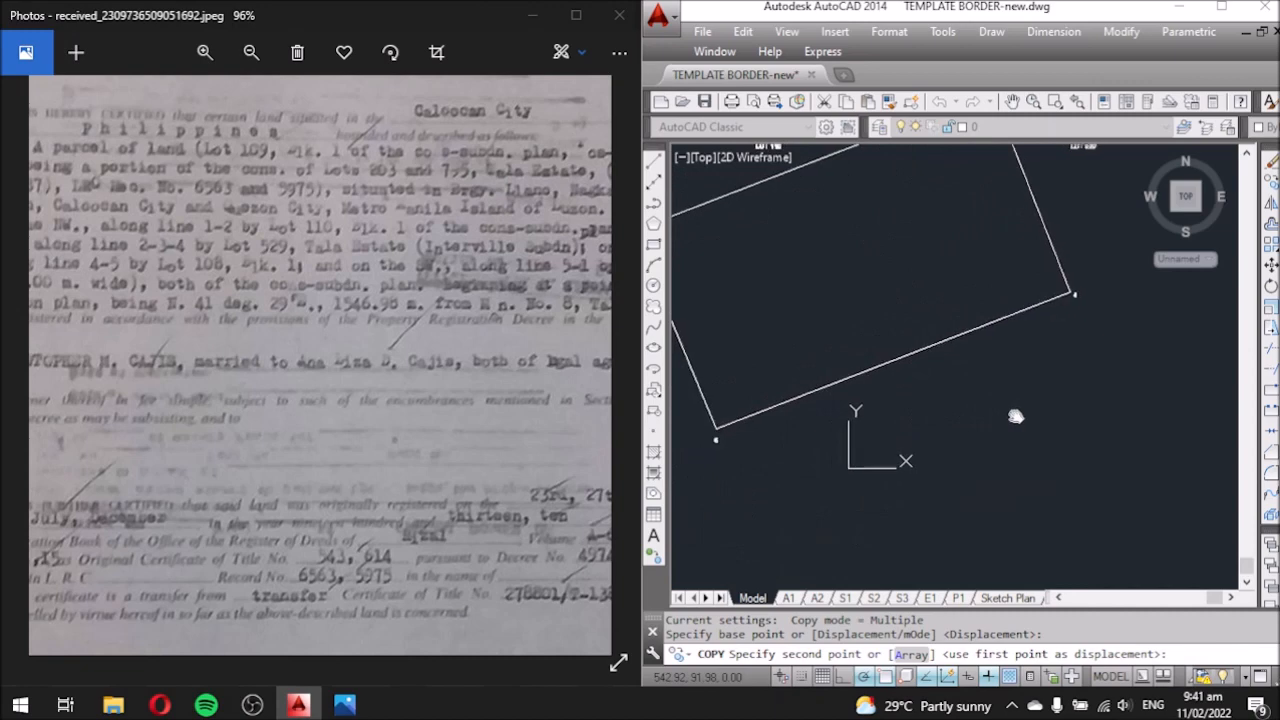
{"action": "left_click", "coordinate": [945, 456]}
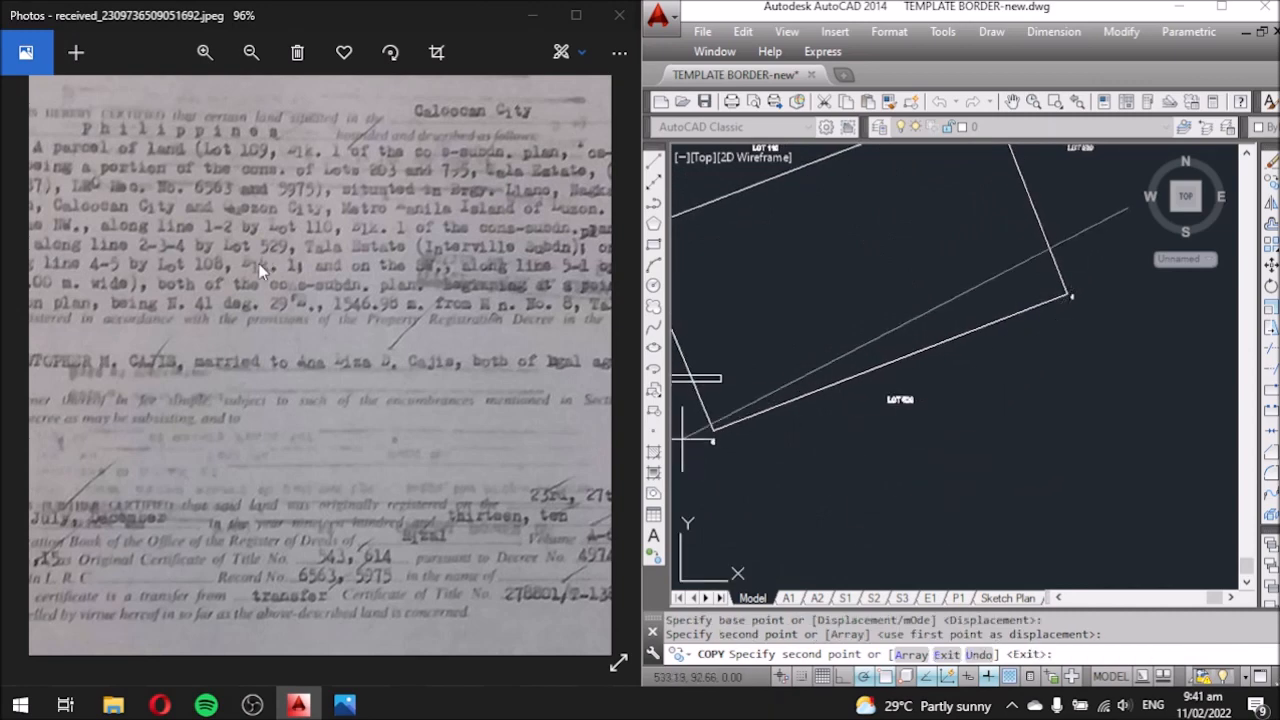
{"action": "scroll", "coordinate": [253, 277], "scroll_direction": "up", "scroll_amount": 1}
{"action": "scroll", "coordinate": [308, 300], "scroll_direction": "down", "scroll_amount": 1}
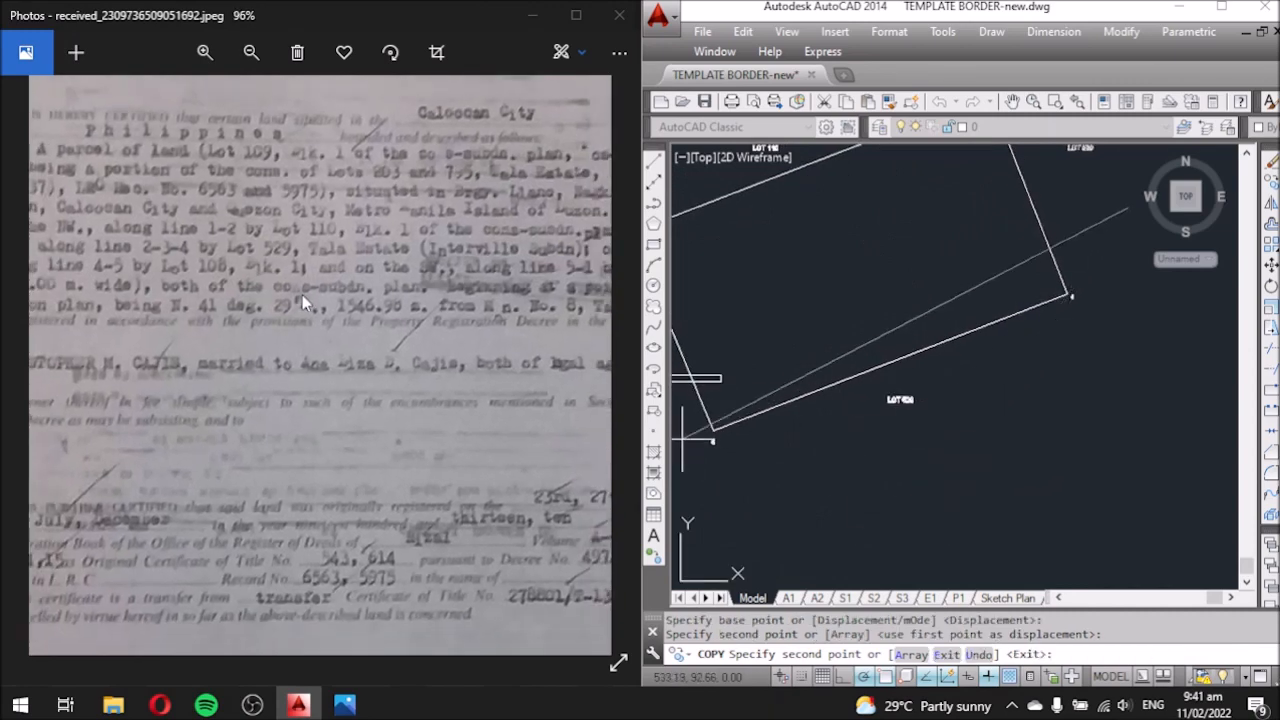
{"action": "scroll", "coordinate": [306, 296], "scroll_direction": "down", "scroll_amount": 1}
{"action": "scroll", "coordinate": [214, 305], "scroll_direction": "down", "scroll_amount": 1}
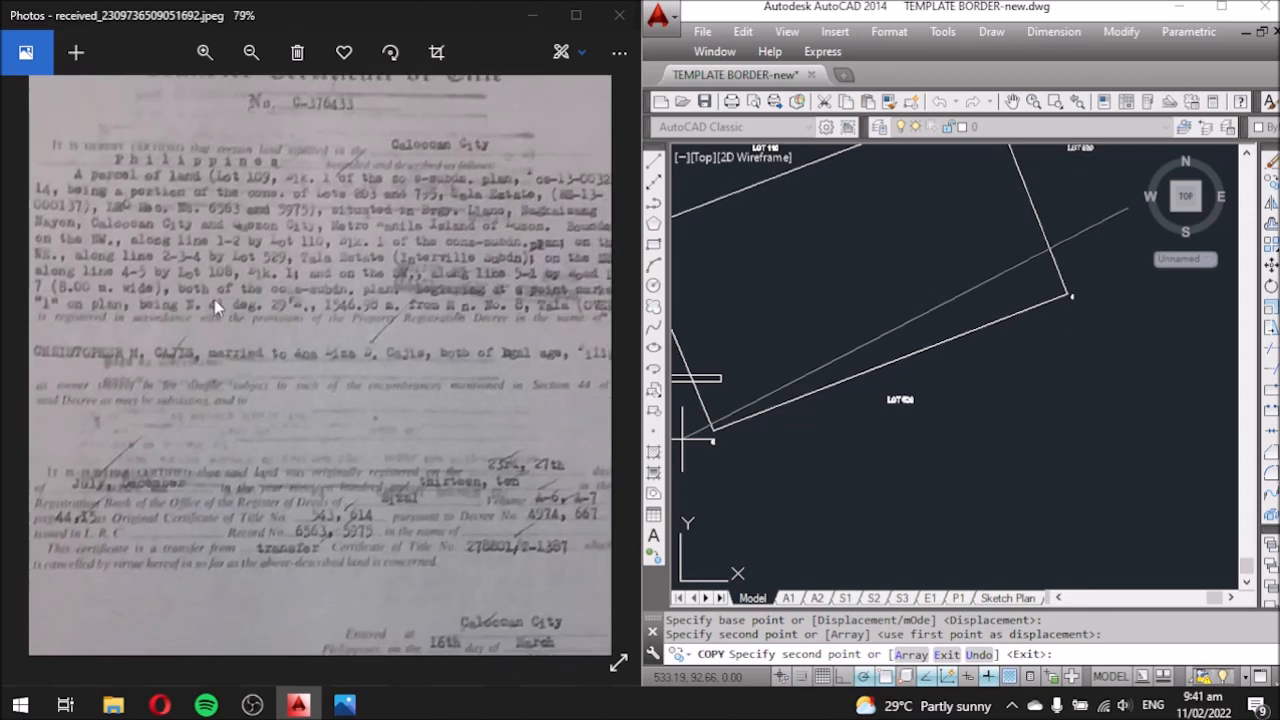
{"action": "scroll", "coordinate": [225, 278], "scroll_direction": "up", "scroll_amount": 2}
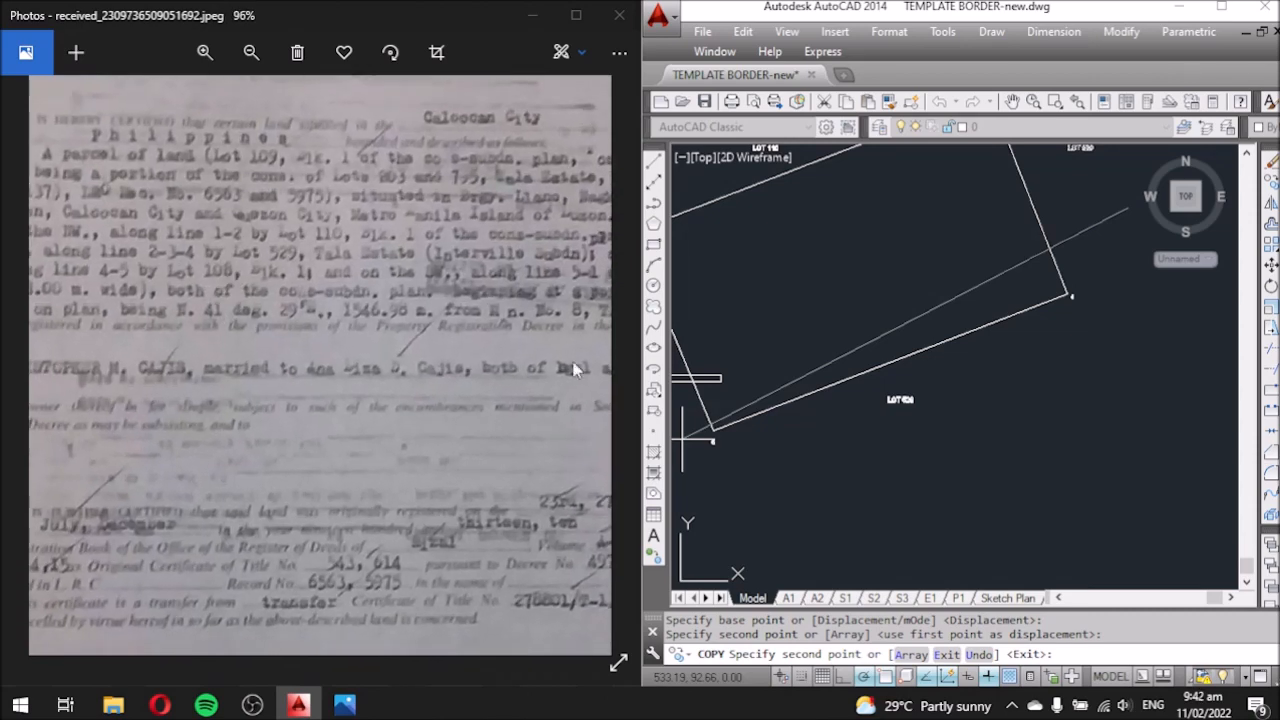
{"action": "key", "text": "Escape"}
Change the new copy's number from 529 to 108.
{"action": "scroll", "coordinate": [825, 318], "scroll_direction": "up", "scroll_amount": 5}
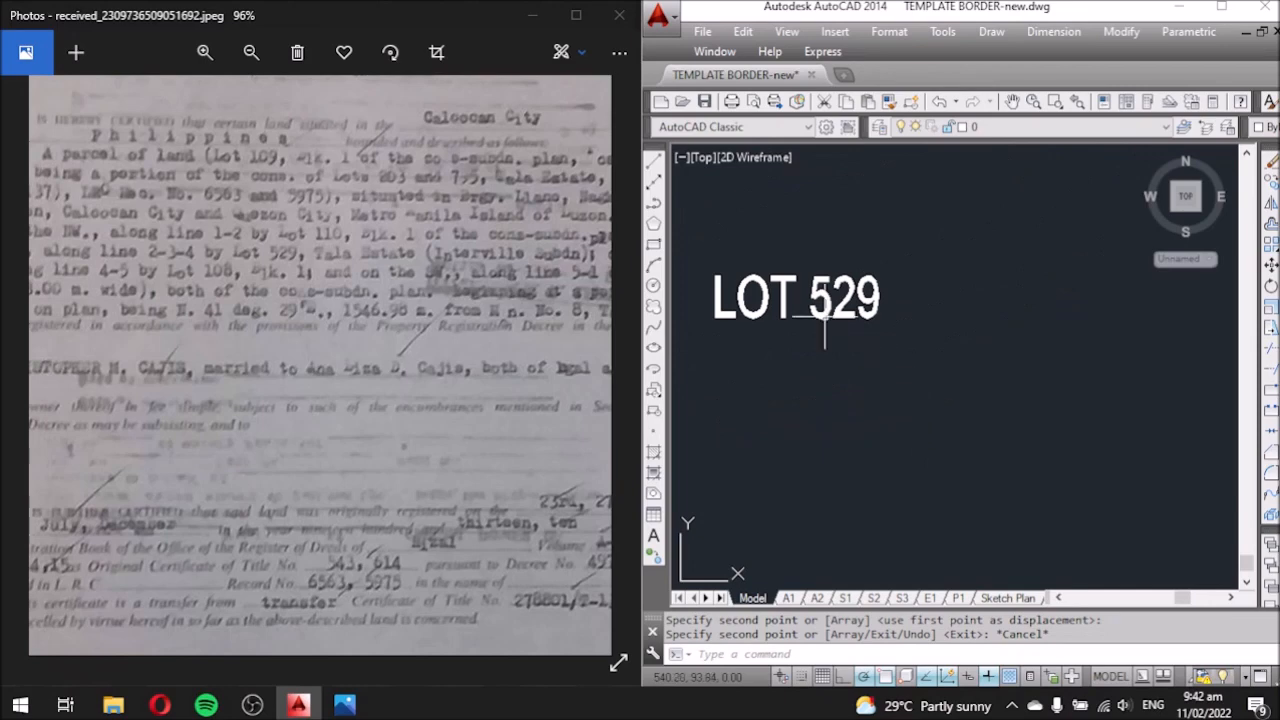
{"action": "double_click", "coordinate": [825, 318]}
{"action": "left_click_drag", "start_coordinate": [880, 314], "coordinate": [797, 305]}
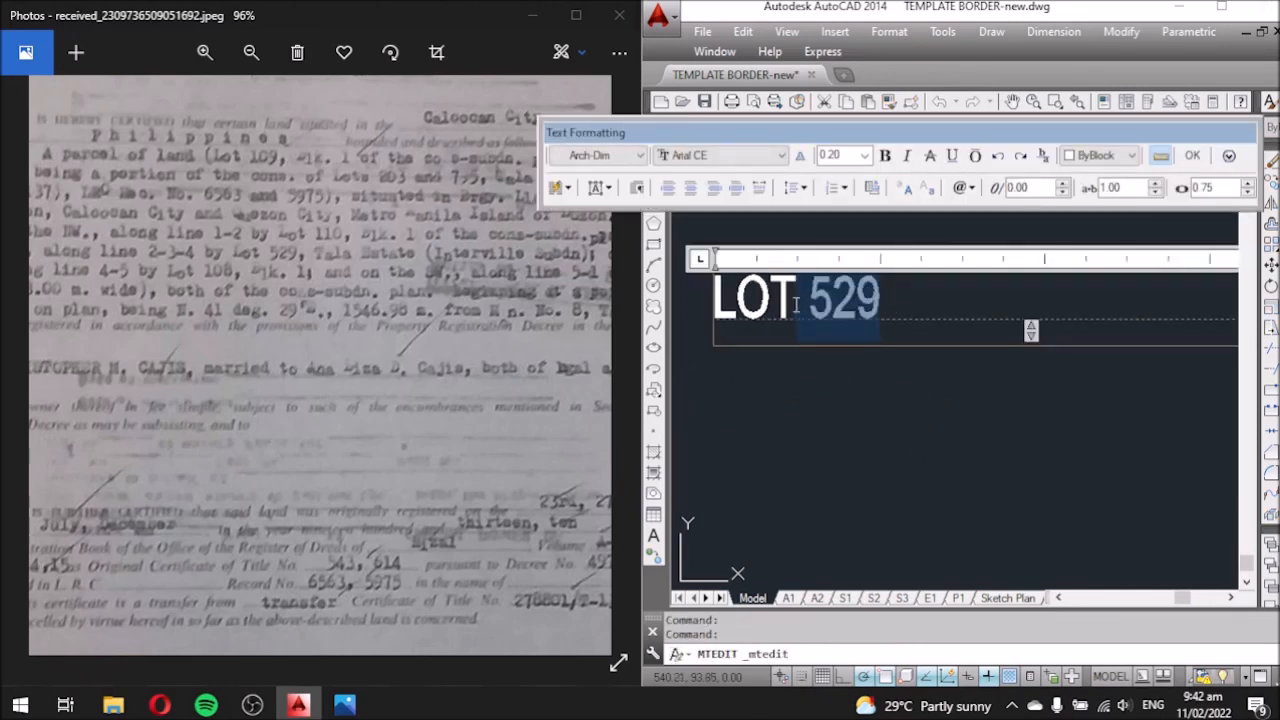
{"action": "type", "text": "108"}
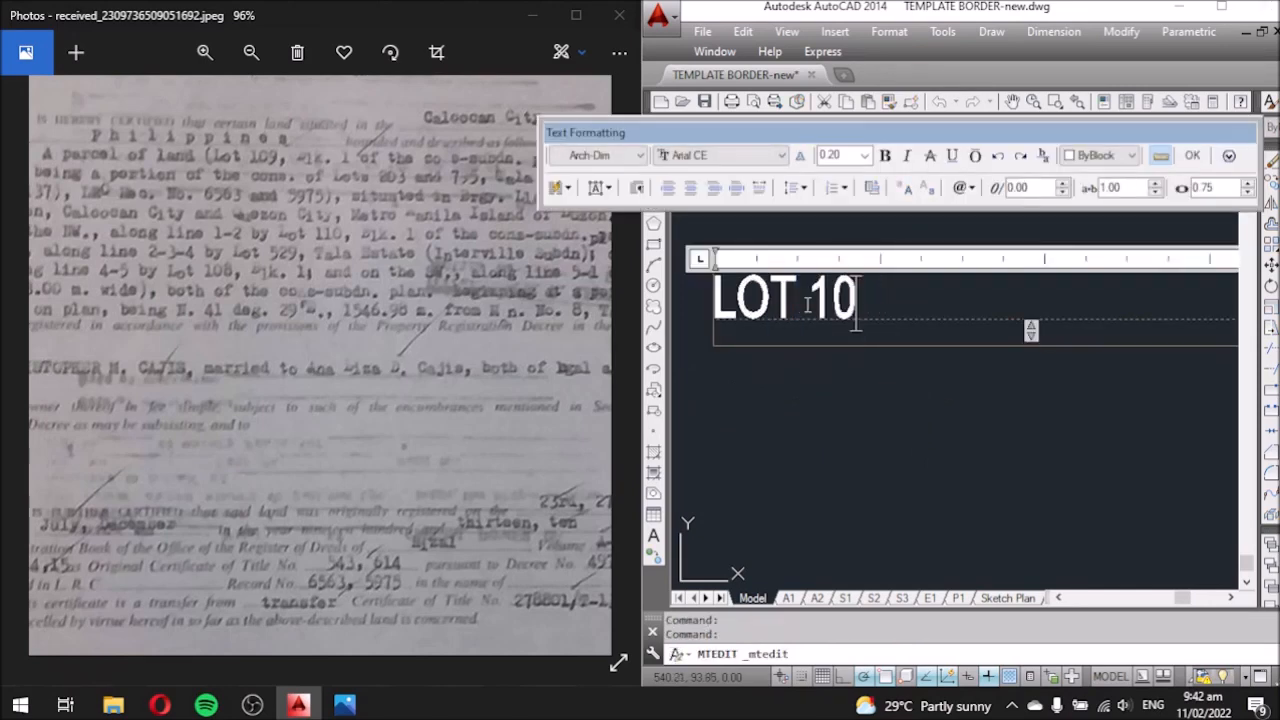
{"action": "left_click", "coordinate": [941, 407]}
{"action": "scroll", "coordinate": [925, 425], "scroll_direction": "down", "scroll_amount": 8}
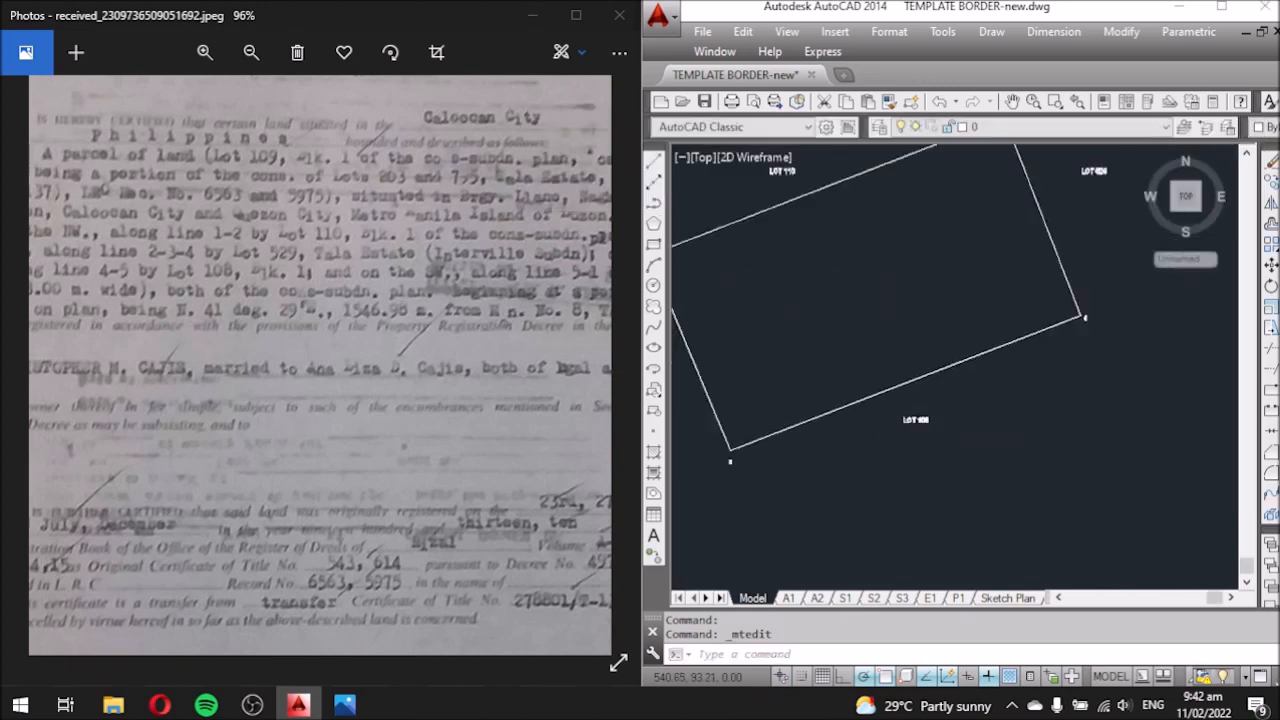
Copy the LOT 108 label to a spot above the lot's upper boundary.
{"action": "scroll", "coordinate": [920, 430], "scroll_direction": "up", "scroll_amount": 3}
{"action": "left_click", "coordinate": [923, 426]}
{"action": "type", "text": "co"}
{"action": "key", "text": "space"}
{"action": "left_click", "coordinate": [995, 496]}
{"action": "middle_click_drag", "start_coordinate": [870, 276], "coordinate": [929, 382]}
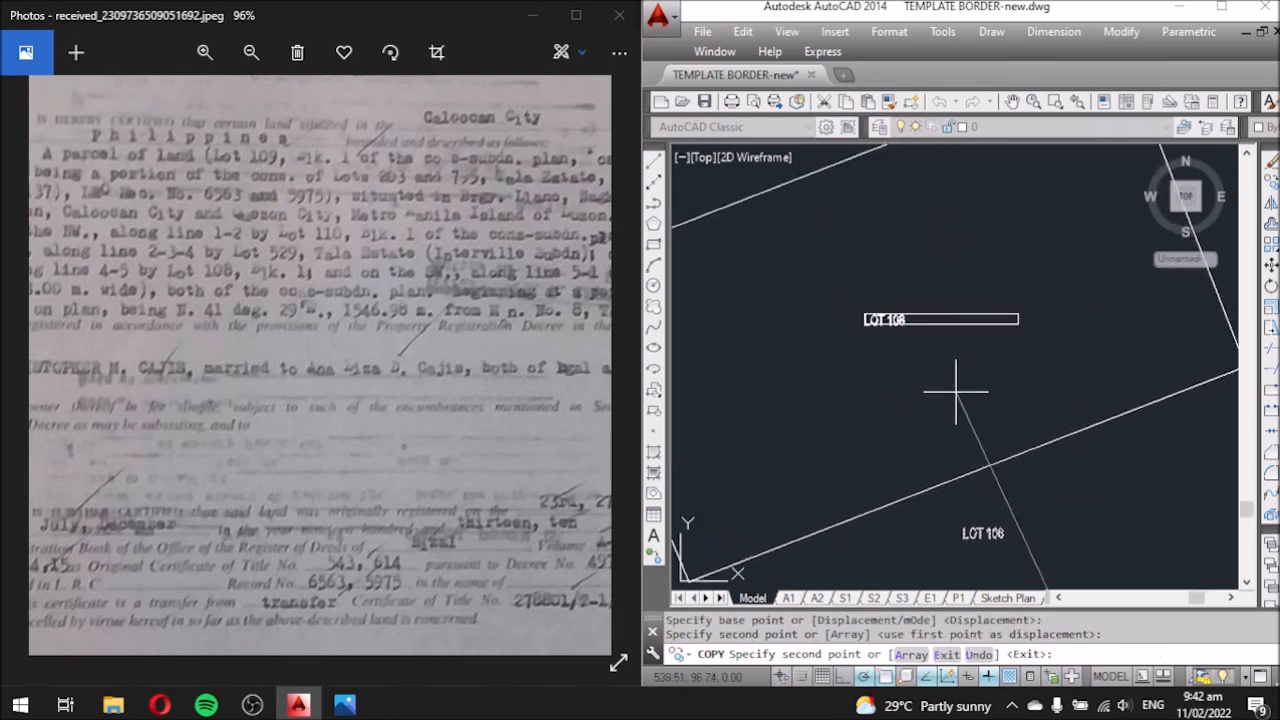
{"action": "left_click", "coordinate": [952, 392]}
{"action": "key", "text": "Escape"}
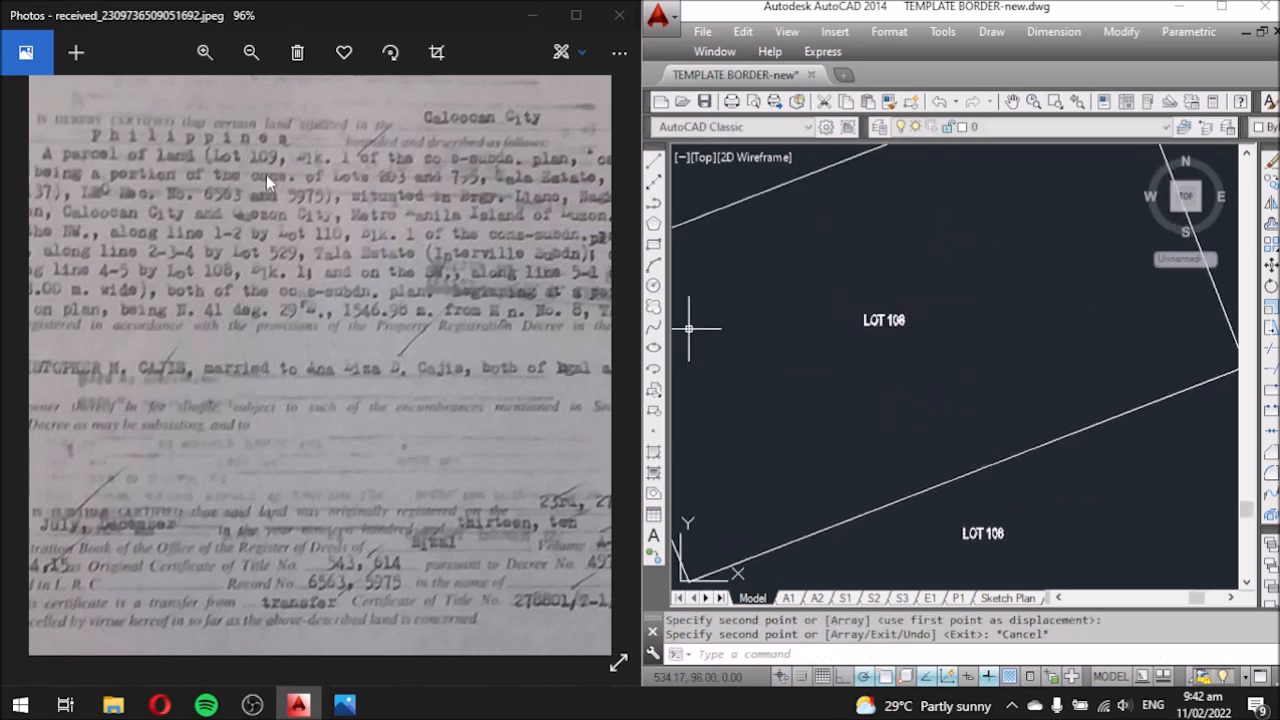
Edit the copied label to read LOT 109.
{"action": "scroll", "coordinate": [910, 318], "scroll_direction": "up", "scroll_amount": 2}
{"action": "left_click", "coordinate": [888, 316]}
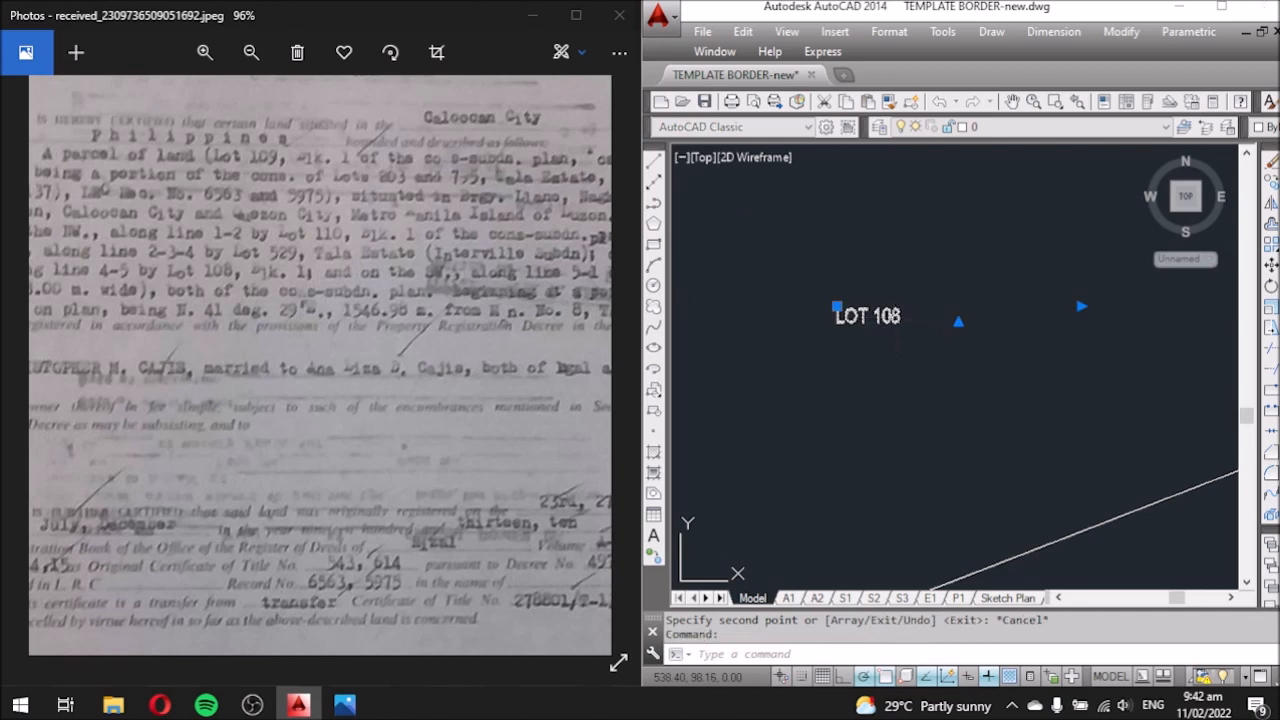
{"action": "double_click", "coordinate": [906, 316]}
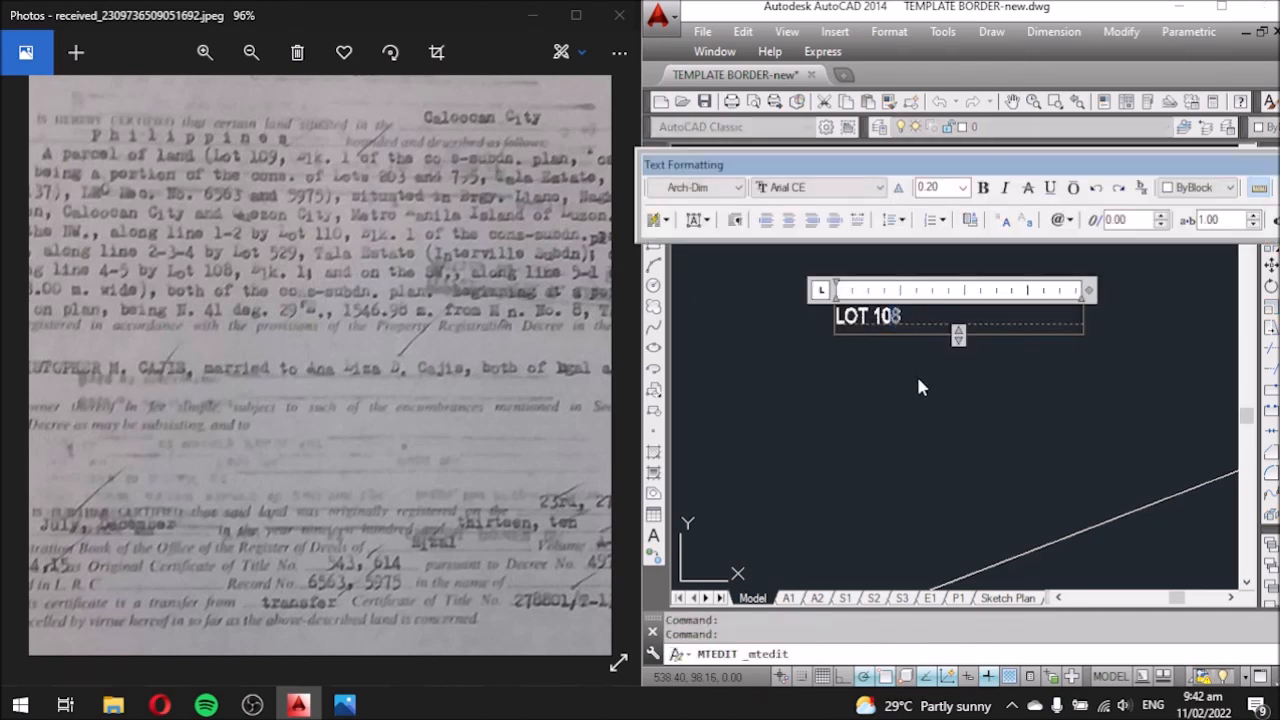
{"action": "left_click", "coordinate": [945, 365]}
{"action": "scroll", "coordinate": [963, 288], "scroll_direction": "down", "scroll_amount": 4}
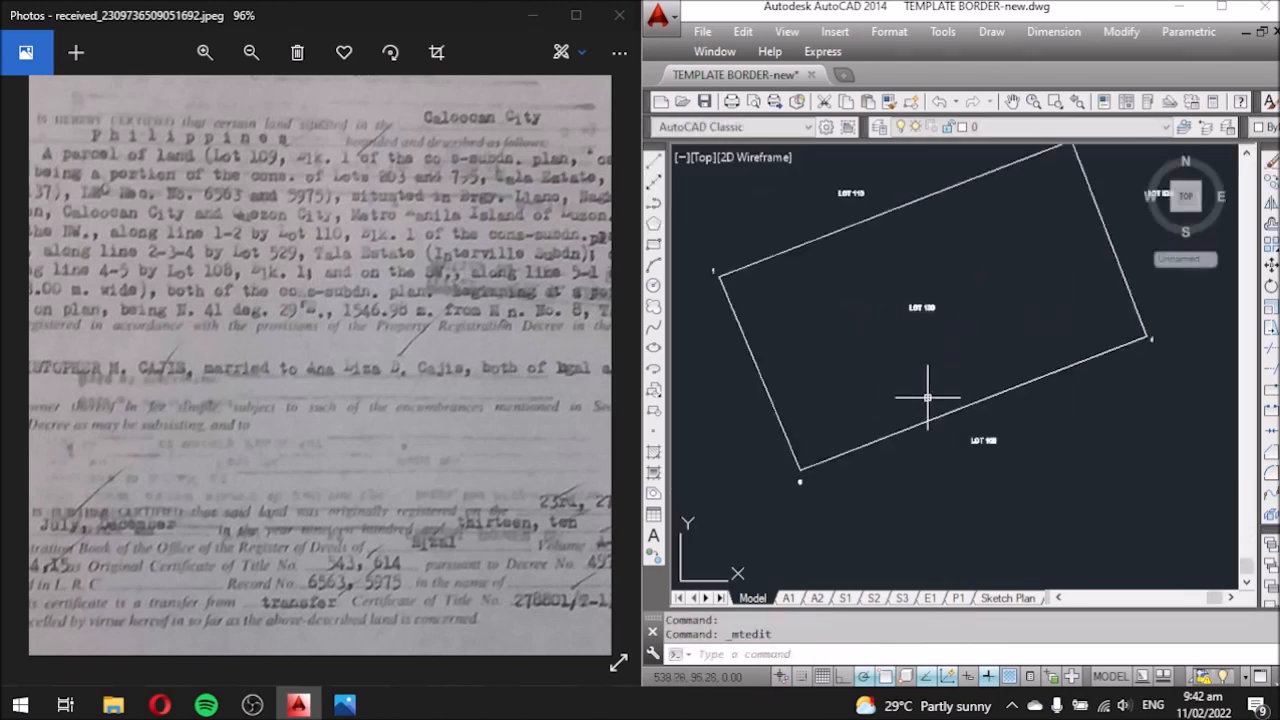
{"action": "scroll", "coordinate": [806, 488], "scroll_direction": "up", "scroll_amount": 4}
{"action": "scroll", "coordinate": [762, 493], "scroll_direction": "up", "scroll_amount": 2}
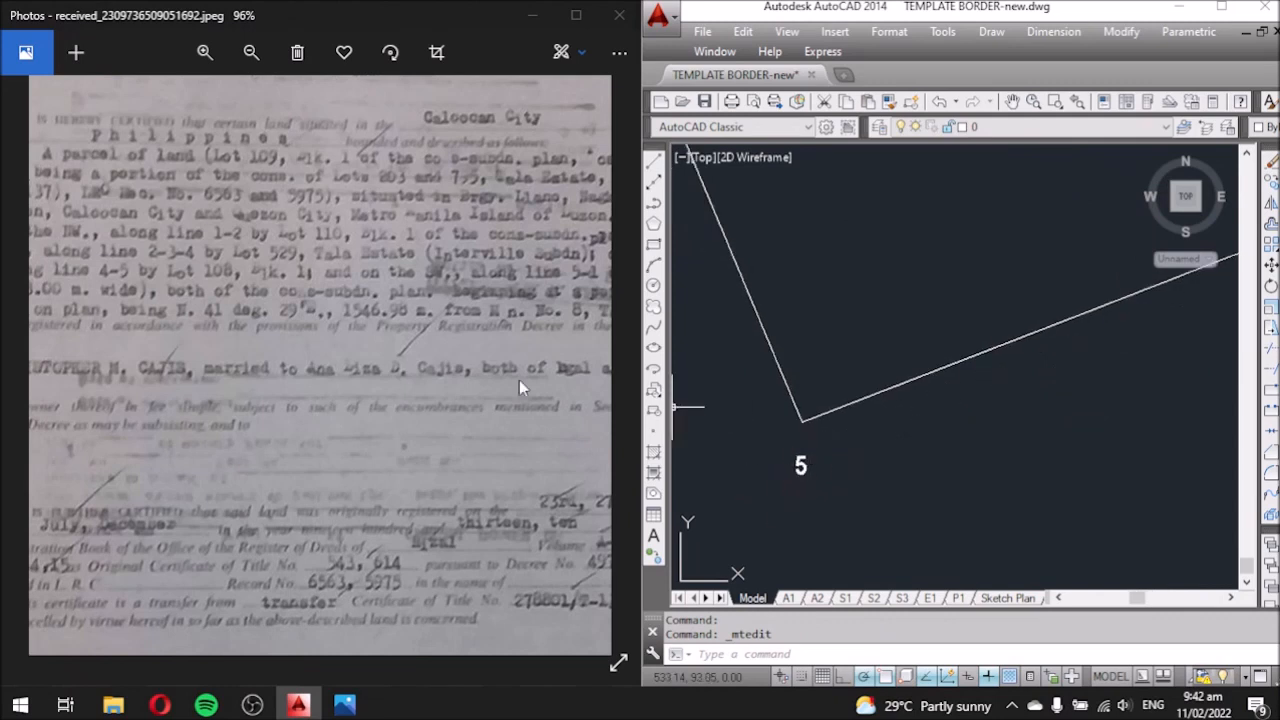
{"action": "scroll", "coordinate": [950, 402], "scroll_direction": "down", "scroll_amount": 2}
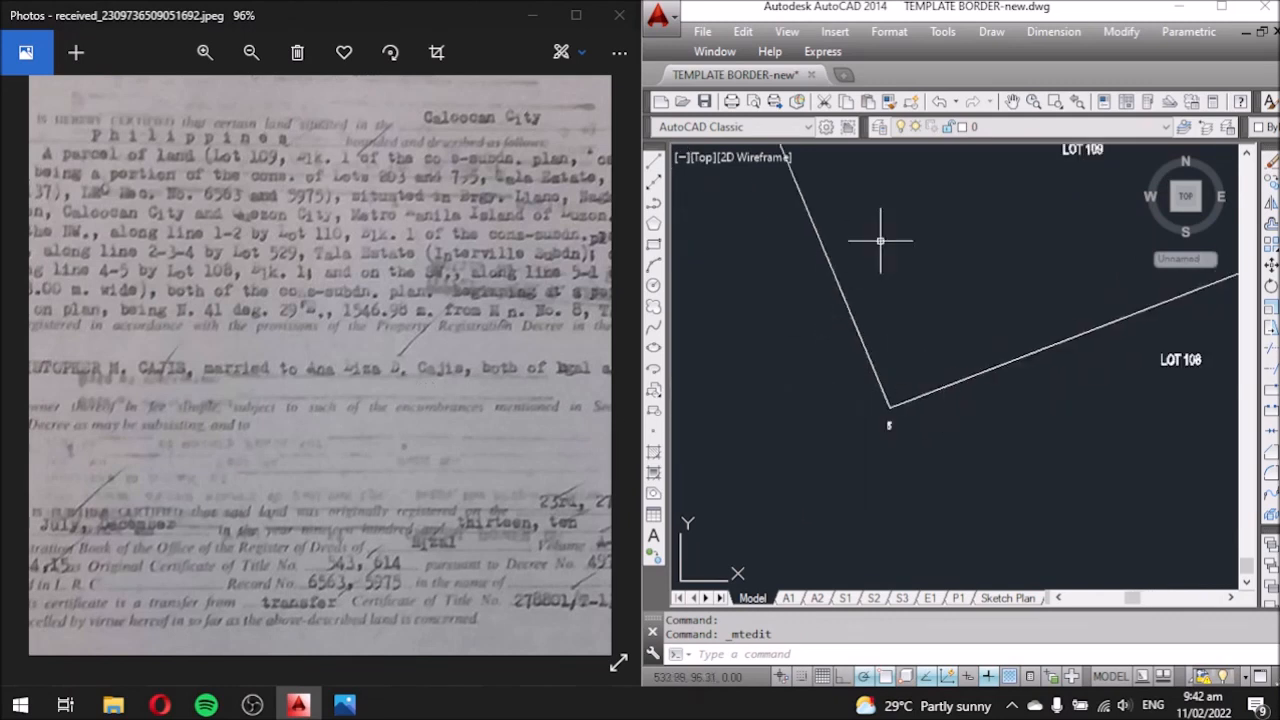
{"action": "middle_click_drag", "start_coordinate": [876, 236], "coordinate": [896, 296]}
Check the scanned title document photo for the adjoining lot details.
{"action": "left_click", "coordinate": [394, 297]}
{"action": "left_click_drag", "start_coordinate": [463, 310], "coordinate": [298, 301]}
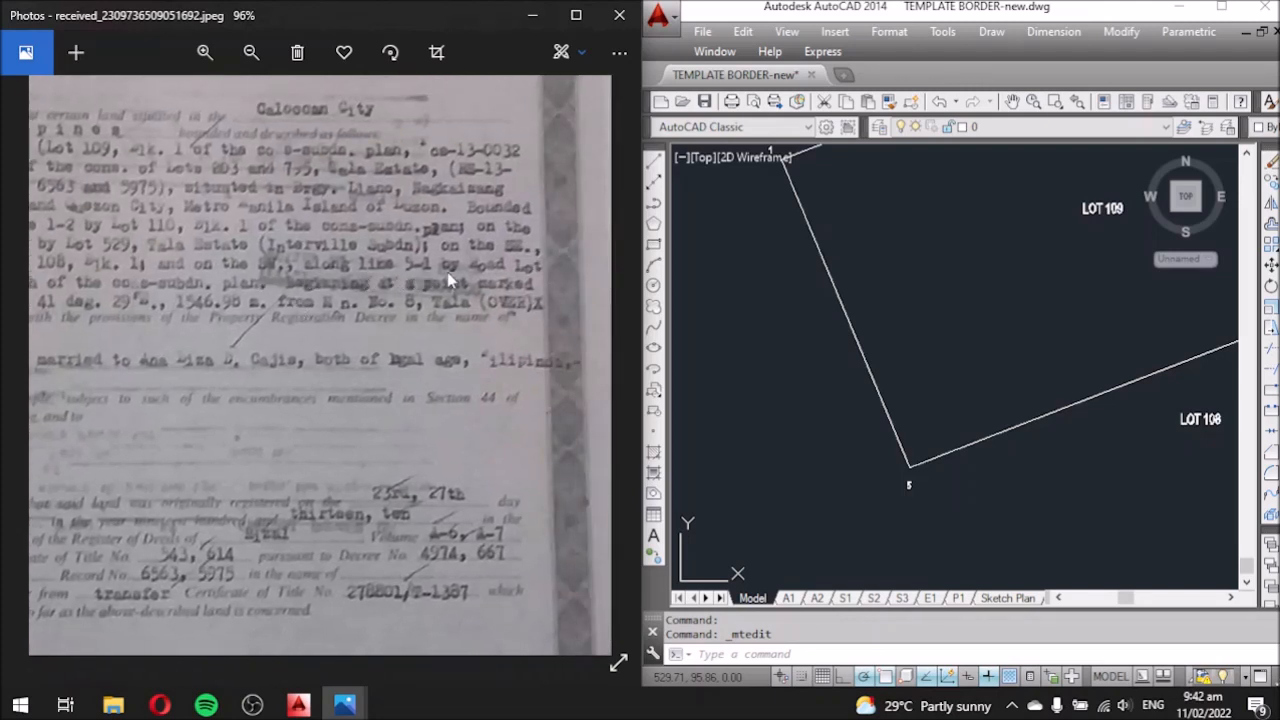
{"action": "mouse_move", "coordinate": [193, 322]}
{"action": "left_mouse_down"}
{"action": "mouse_move", "coordinate": [535, 329]}
{"action": "mouse_move", "coordinate": [218, 322]}
{"action": "mouse_move", "coordinate": [468, 327]}
{"action": "left_mouse_up"}
{"action": "left_click", "coordinate": [742, 378]}
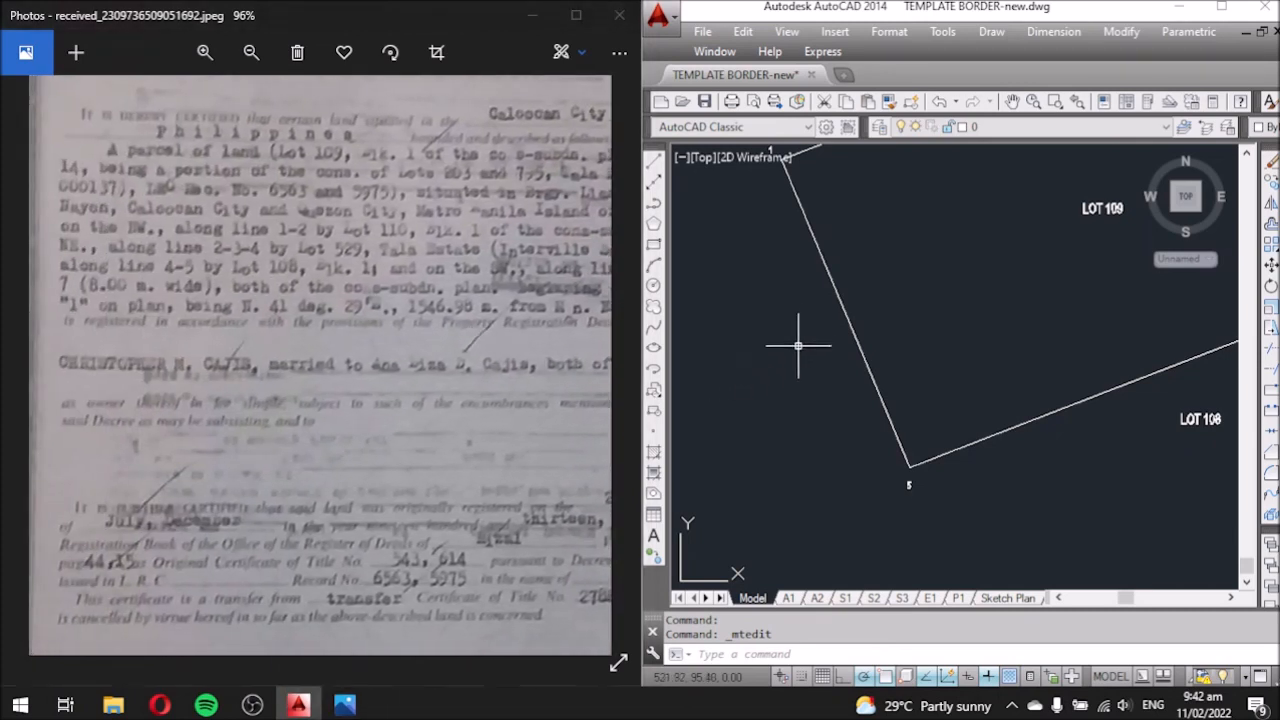
{"action": "scroll", "coordinate": [798, 345], "scroll_direction": "down", "scroll_amount": 4}
{"action": "scroll", "coordinate": [950, 389], "scroll_direction": "up", "scroll_amount": 4}
Copy the LOT 108 label to the west side of the boundary with CO.
{"action": "left_click", "coordinate": [984, 352]}
{"action": "type", "text": "co"}
{"action": "key", "text": "Return"}
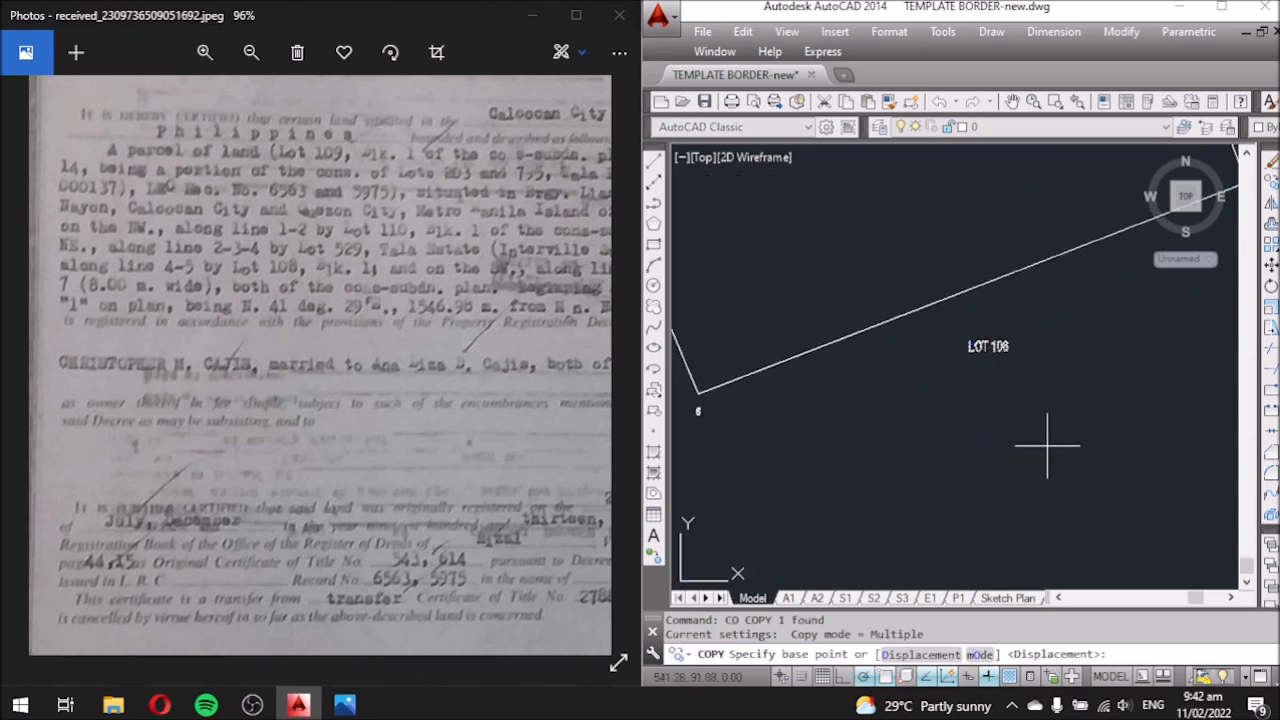
{"action": "left_click", "coordinate": [1074, 429]}
{"action": "scroll", "coordinate": [1074, 430], "scroll_direction": "down", "scroll_amount": 4}
{"action": "scroll", "coordinate": [931, 420], "scroll_direction": "up", "scroll_amount": 4}
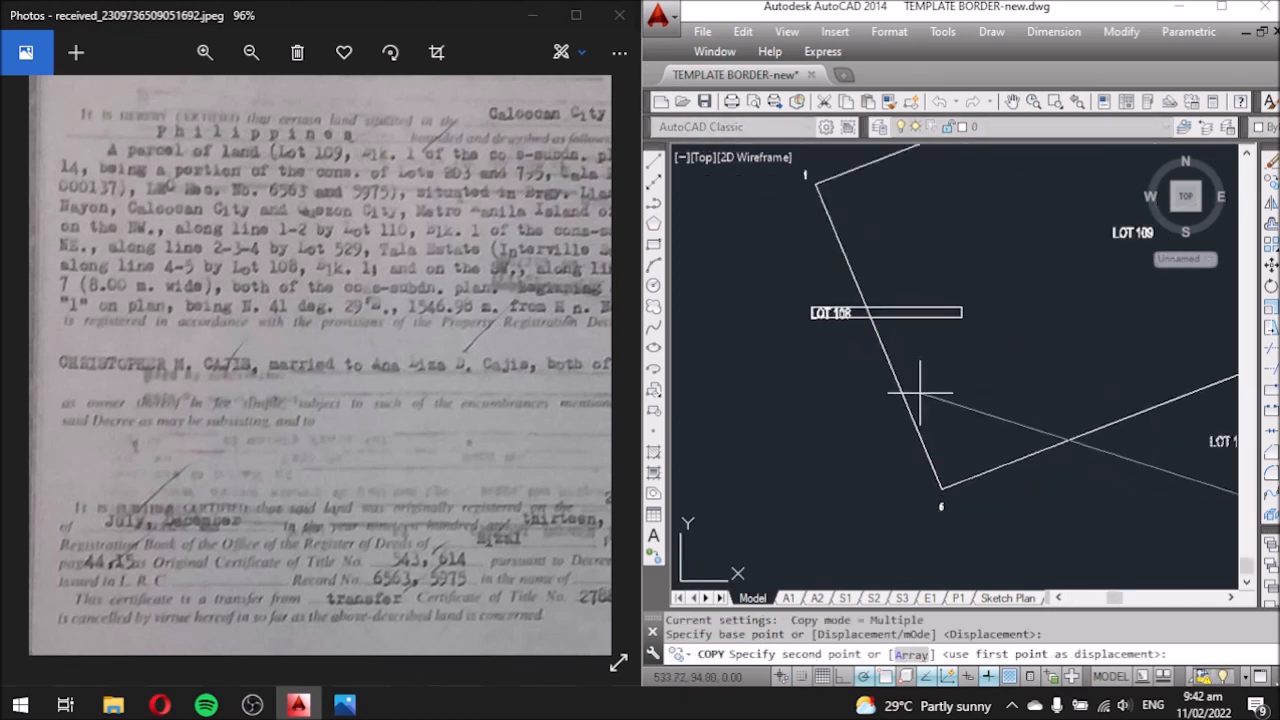
{"action": "left_click", "coordinate": [938, 485]}
{"action": "key", "text": "Escape"}
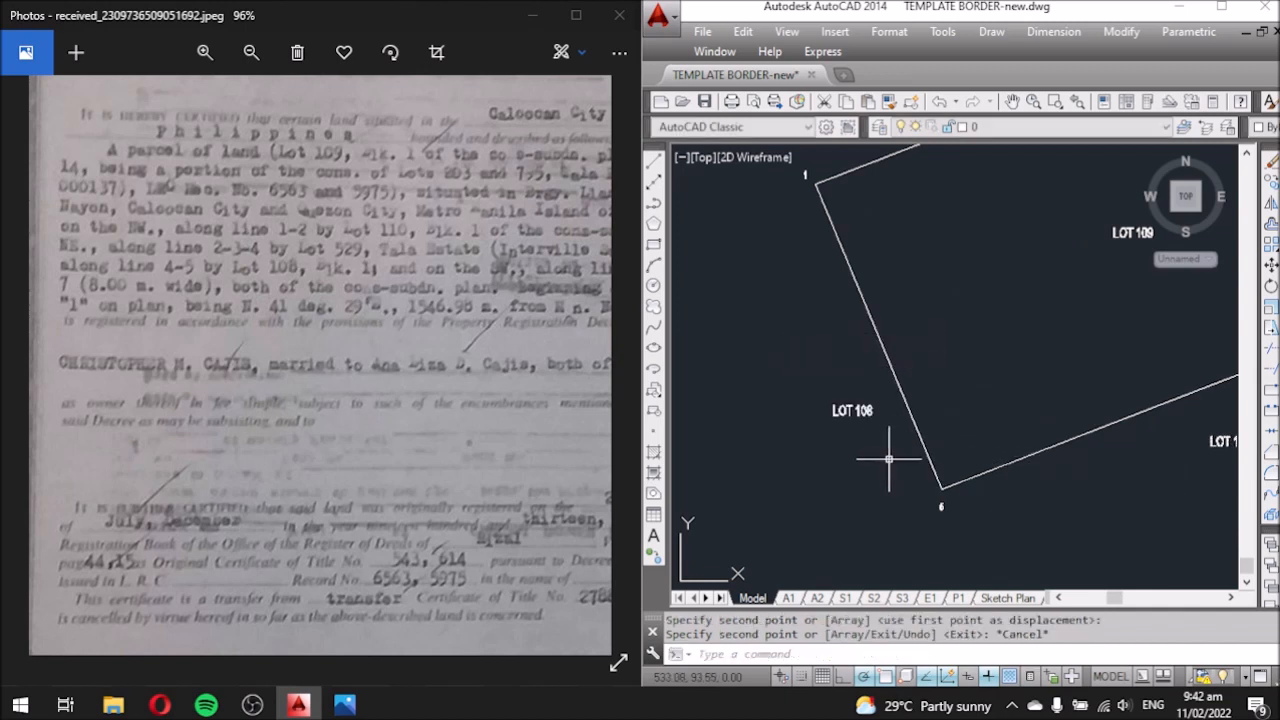
Move the new label copy to sit left of boundary line 1-5.
{"action": "left_click", "coordinate": [850, 410]}
{"action": "type", "text": "m"}
{"action": "key", "text": "Return"}
{"action": "left_click", "coordinate": [837, 431]}
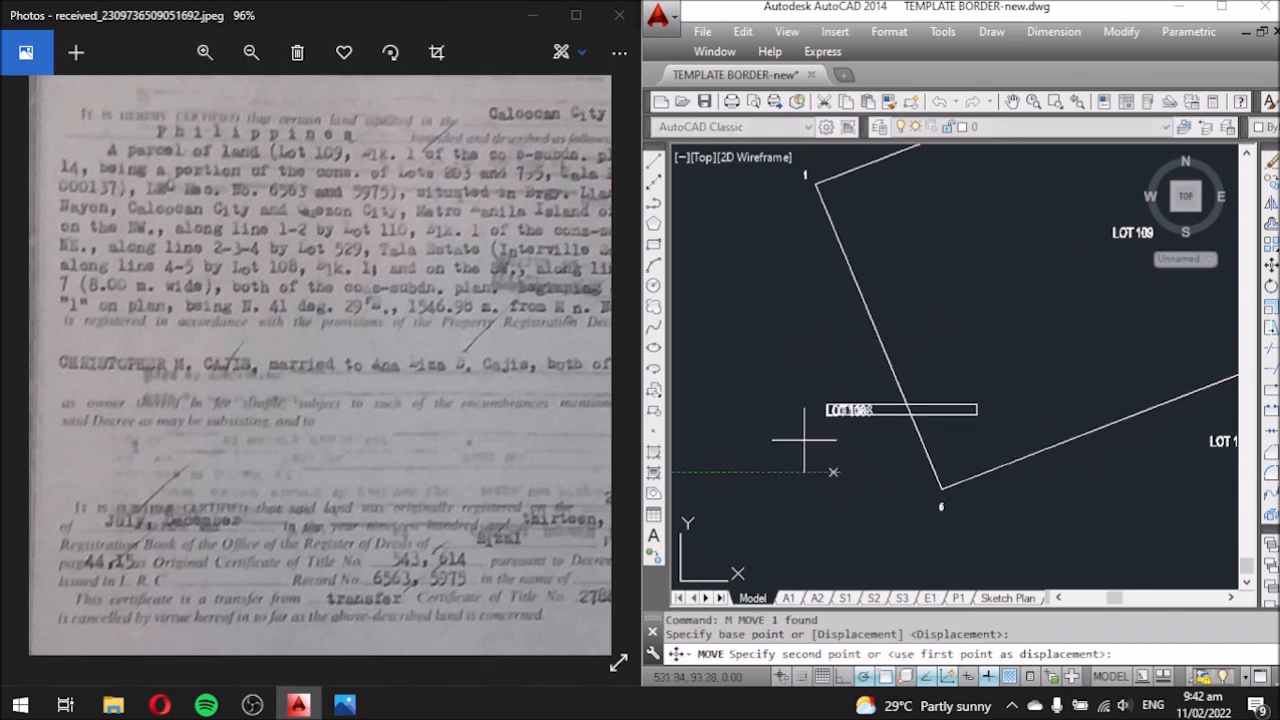
{"action": "scroll", "coordinate": [802, 369], "scroll_direction": "up", "scroll_amount": 3}
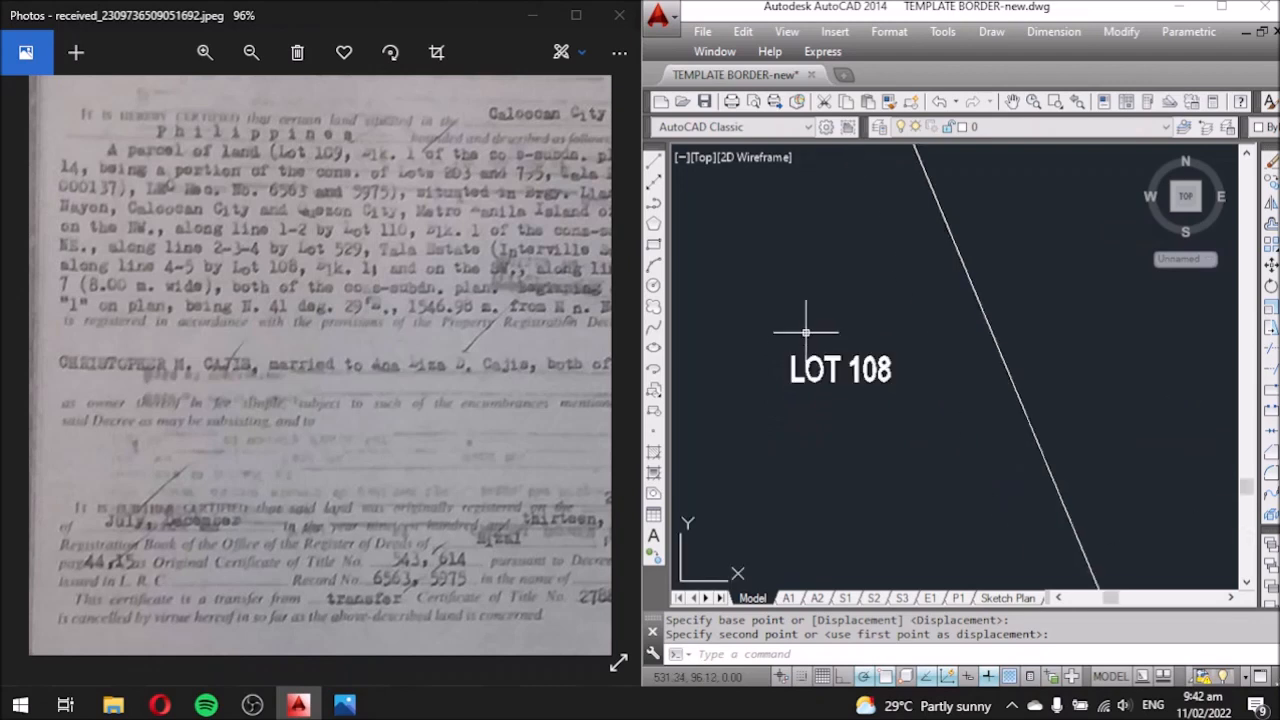
{"action": "left_click", "coordinate": [839, 375]}
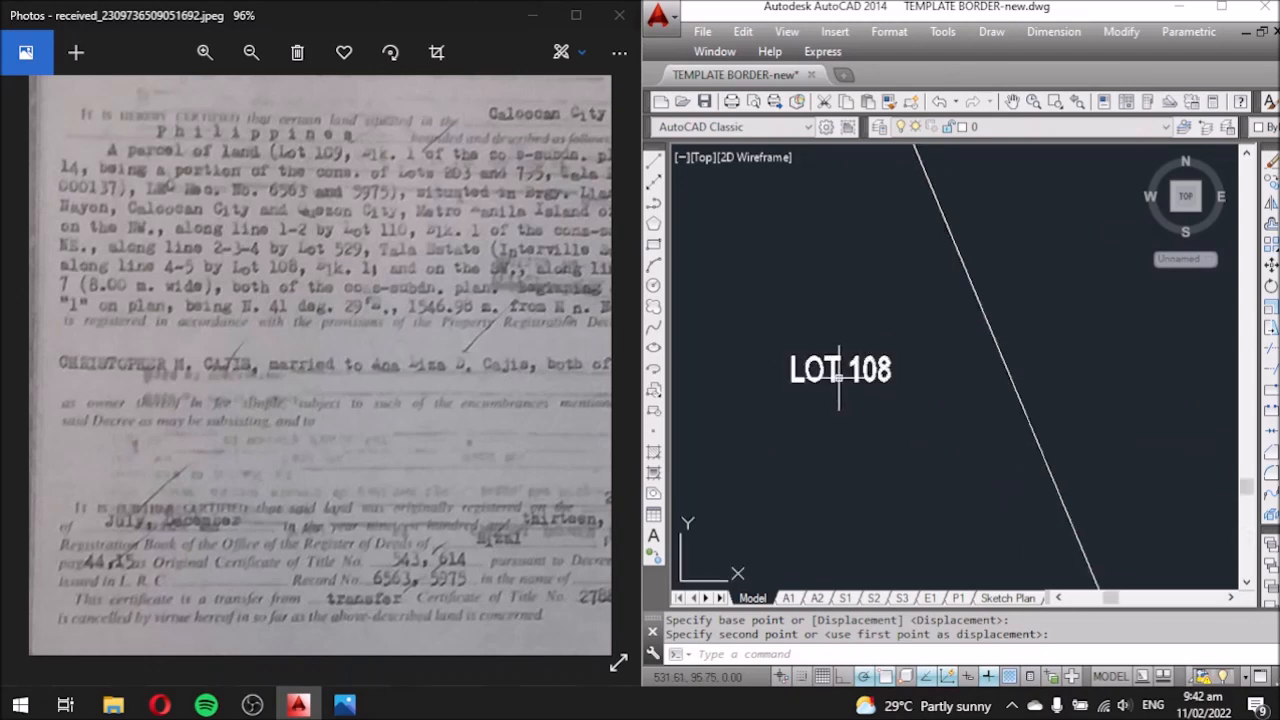
Recheck the title document, then reopen the label copy and select its lot number.
{"action": "left_click", "coordinate": [492, 392]}
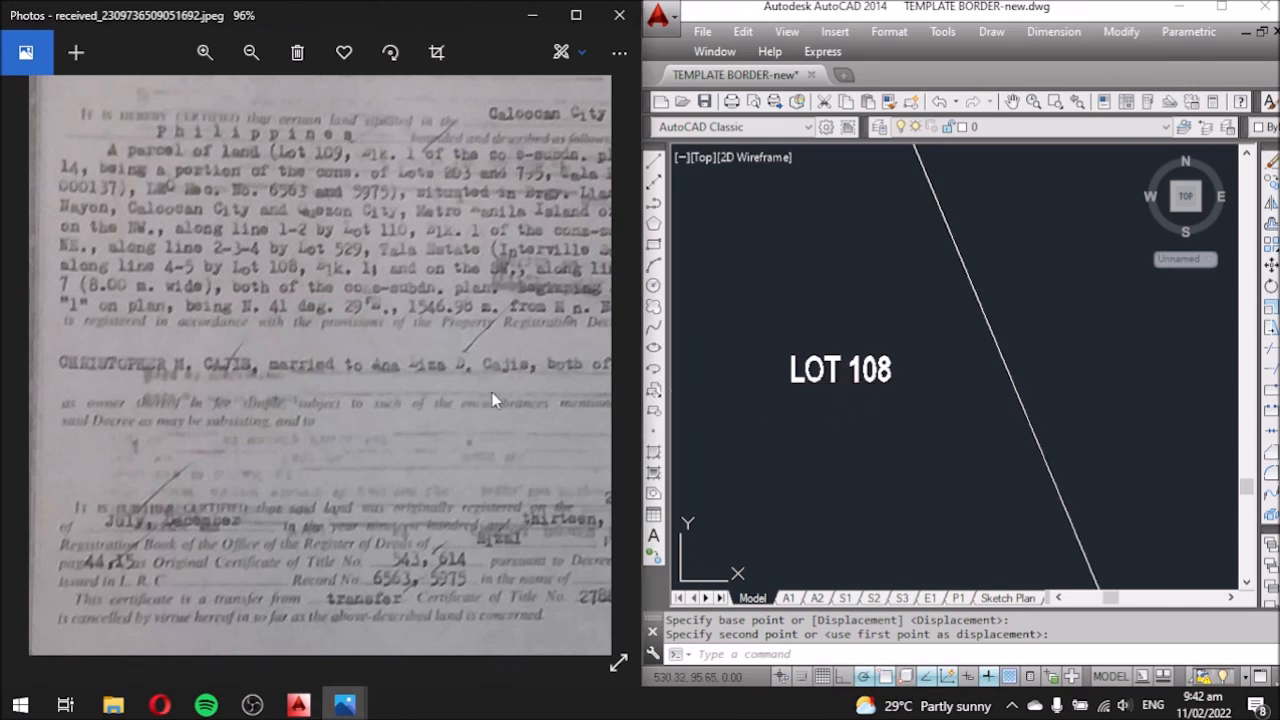
{"action": "mouse_move", "coordinate": [512, 392]}
{"action": "left_mouse_down"}
{"action": "mouse_move", "coordinate": [291, 392]}
{"action": "mouse_move", "coordinate": [415, 400]}
{"action": "mouse_move", "coordinate": [514, 383]}
{"action": "left_mouse_up"}
{"action": "left_click", "coordinate": [857, 372]}
{"action": "left_click", "coordinate": [868, 368]}
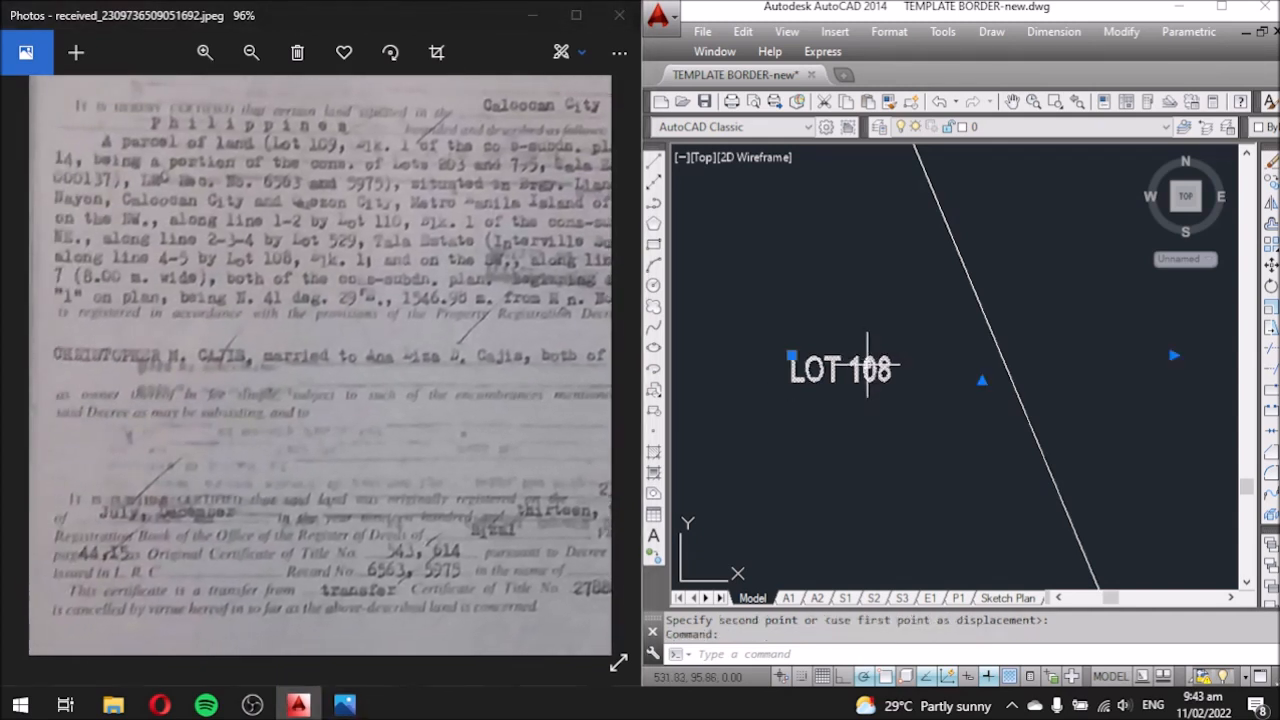
{"action": "double_click", "coordinate": [868, 370]}
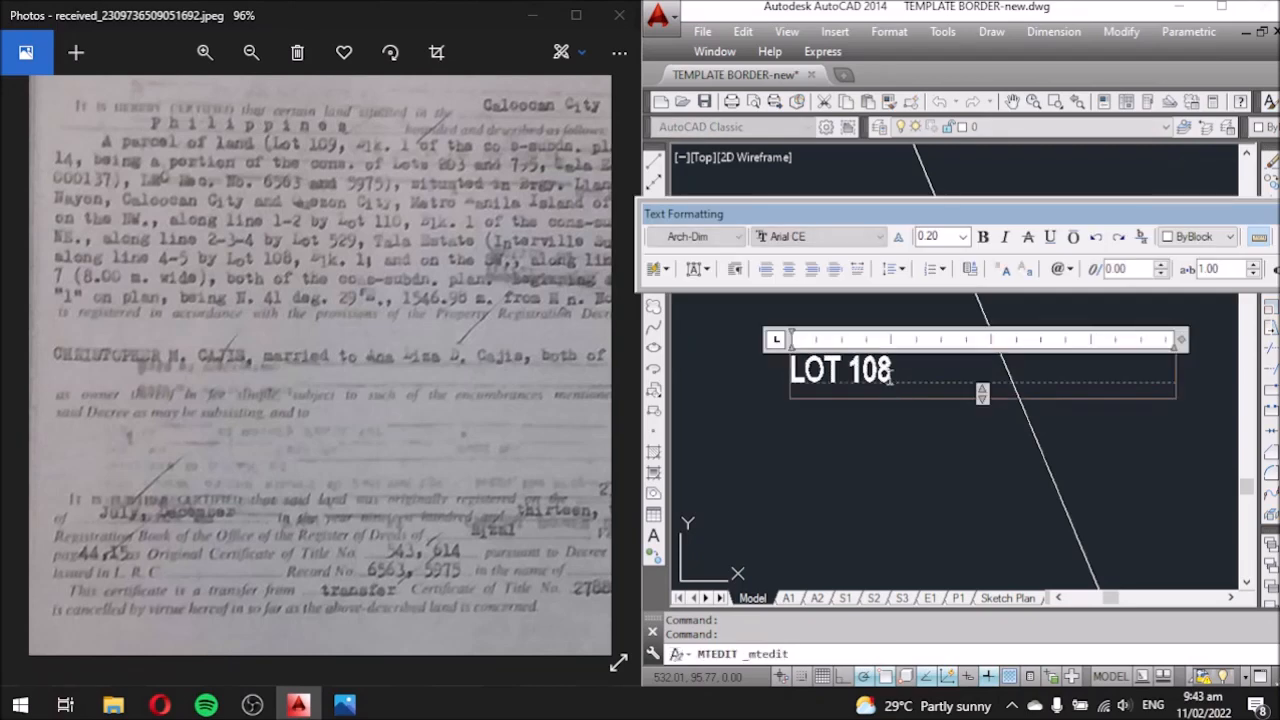
{"action": "left_click_drag", "start_coordinate": [892, 370], "coordinate": [863, 371]}
Change the western label to LOT 7 and move it into position.
{"action": "type", "text": "7"}
{"action": "left_click", "coordinate": [855, 428]}
{"action": "scroll", "coordinate": [830, 297], "scroll_direction": "down", "scroll_amount": 3}
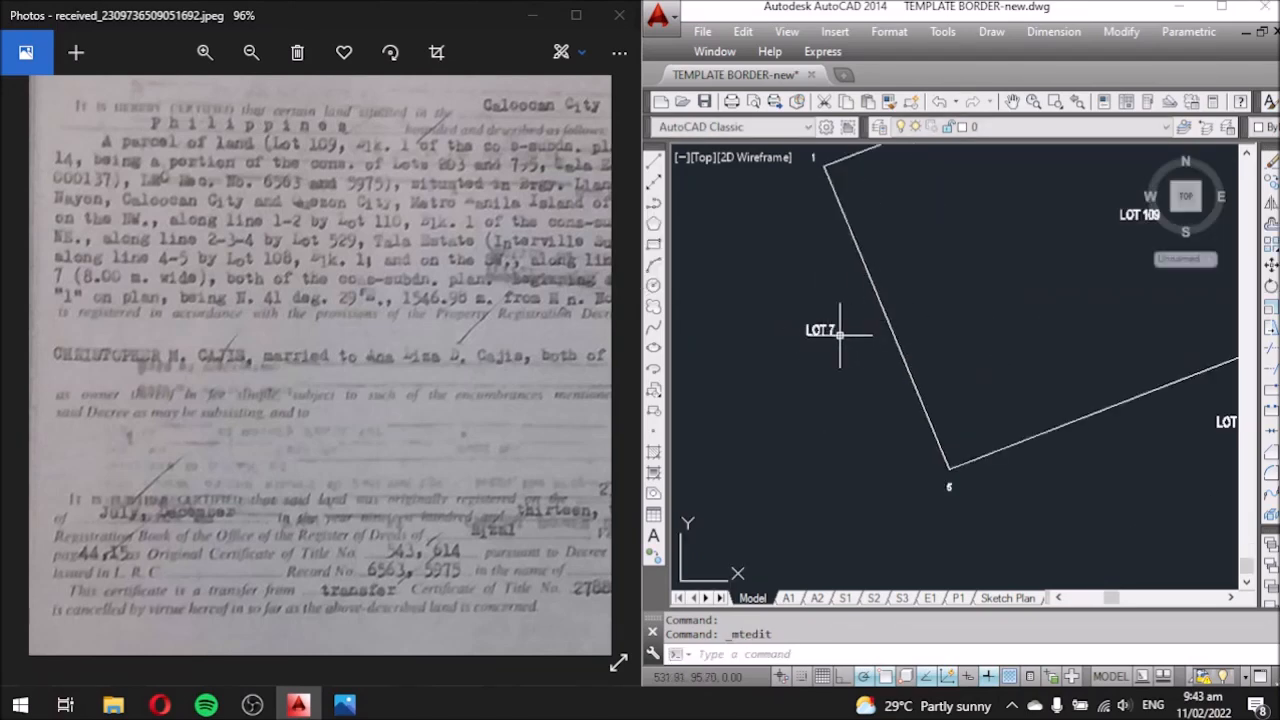
{"action": "type", "text": "m"}
{"action": "key", "text": "Return"}
{"action": "left_click", "coordinate": [806, 416]}
{"action": "left_click", "coordinate": [777, 335]}
Copy the LOT 7 label and edit the copy to read ROAD.
{"action": "type", "text": "co"}
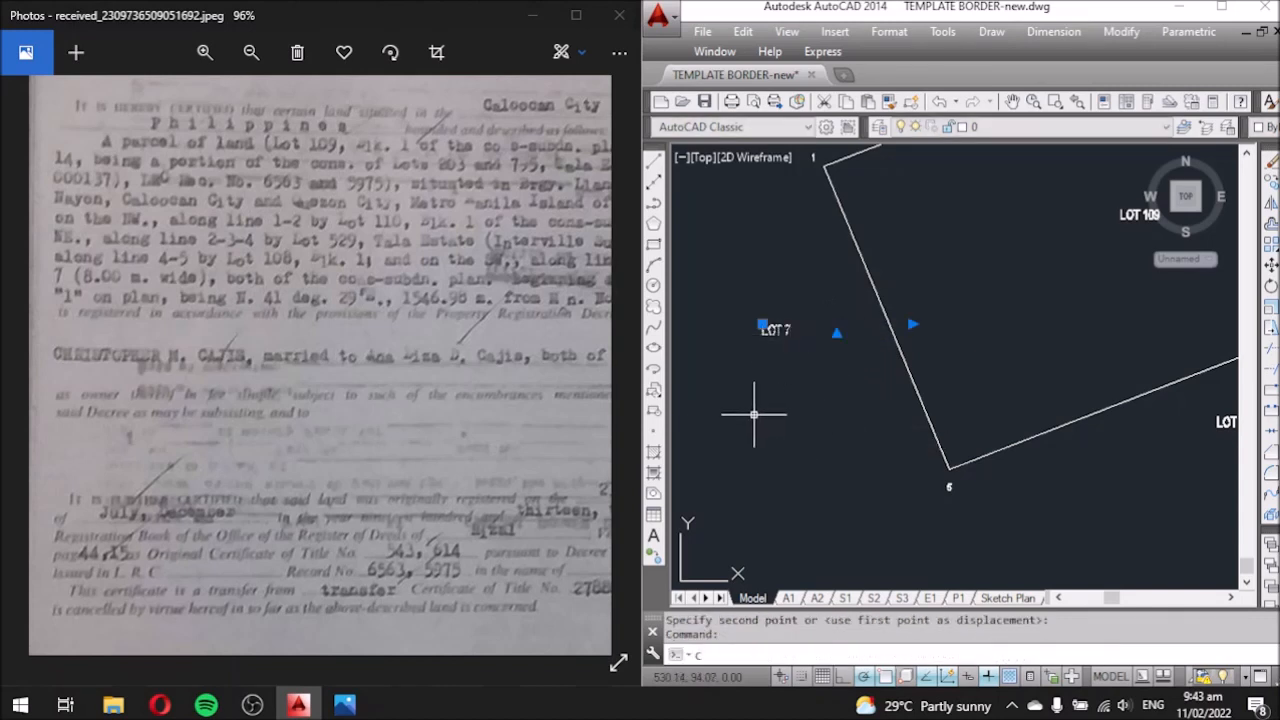
{"action": "key", "text": "Return"}
{"action": "left_click", "coordinate": [785, 421]}
{"action": "left_click", "coordinate": [849, 435]}
{"action": "key", "text": "Escape"}
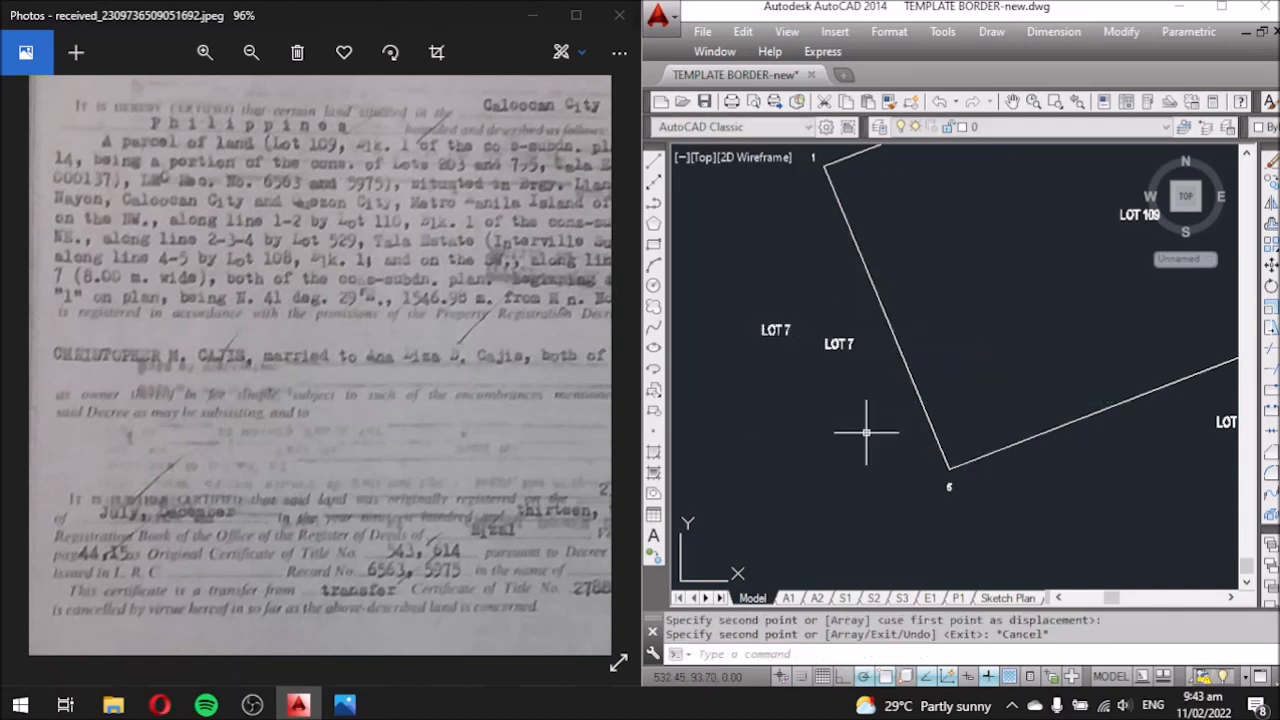
{"action": "left_click", "coordinate": [843, 343]}
{"action": "double_click", "coordinate": [835, 344]}
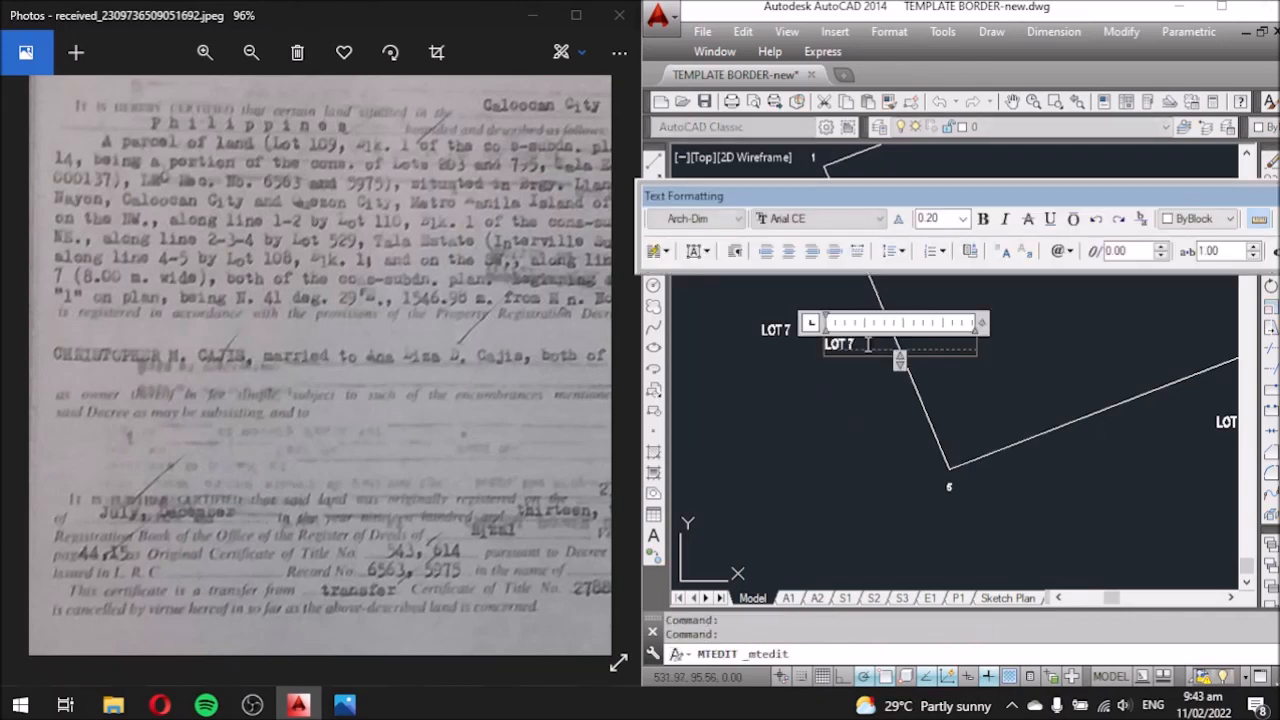
{"action": "type", "text": "8O"}
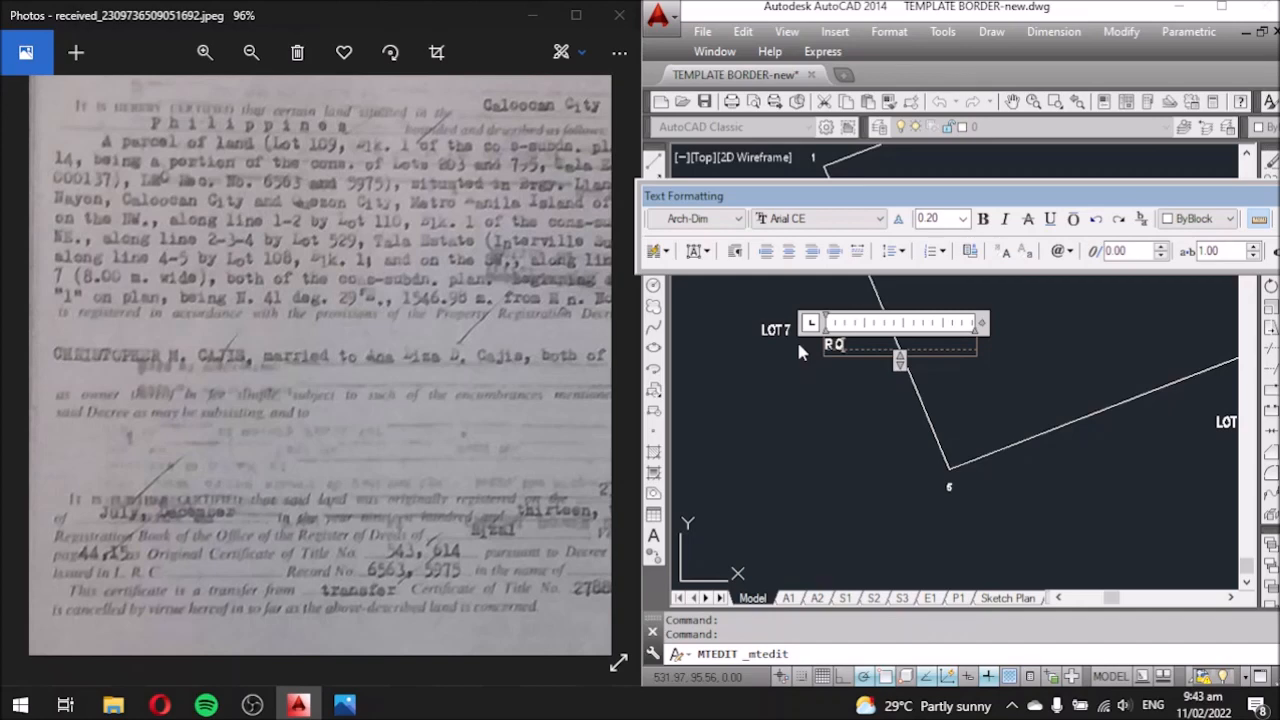
{"action": "type", "text": "AD"}
{"action": "left_click", "coordinate": [799, 344]}
Rotate the ROAD label parallel to the western boundary and start moving it beside the line.
{"action": "left_click", "coordinate": [849, 345]}
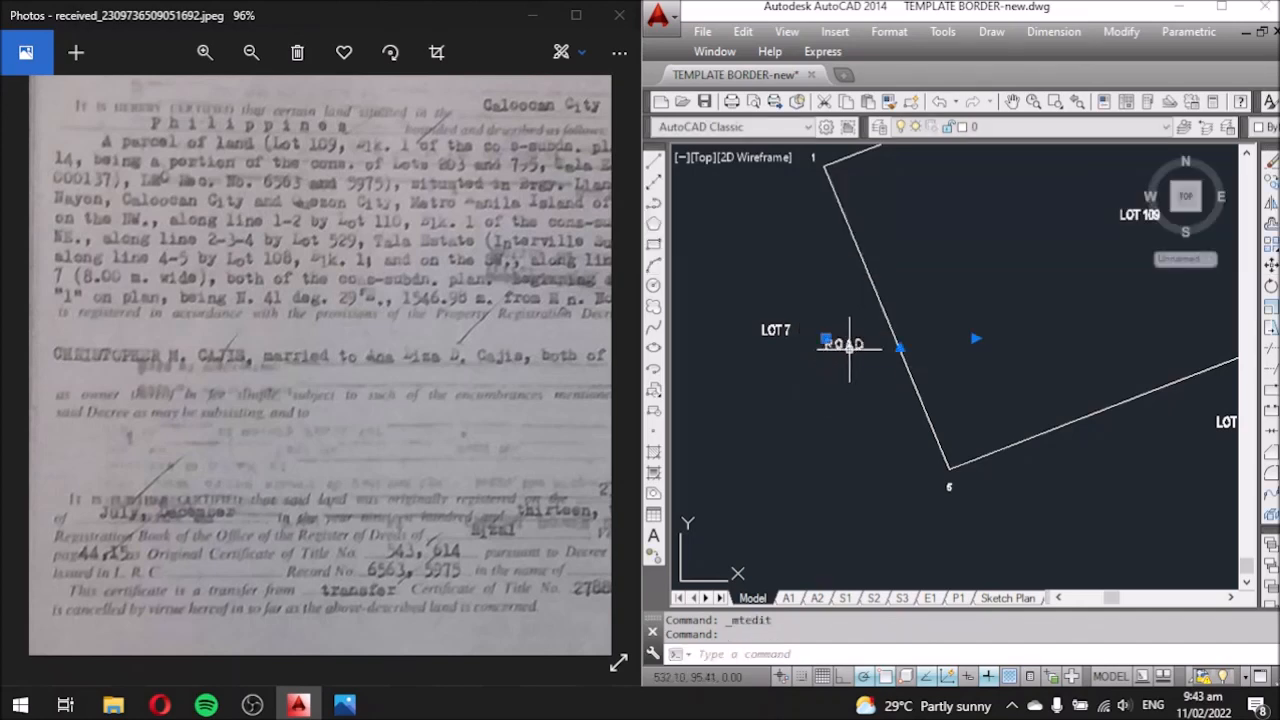
{"action": "type", "text": "RO"}
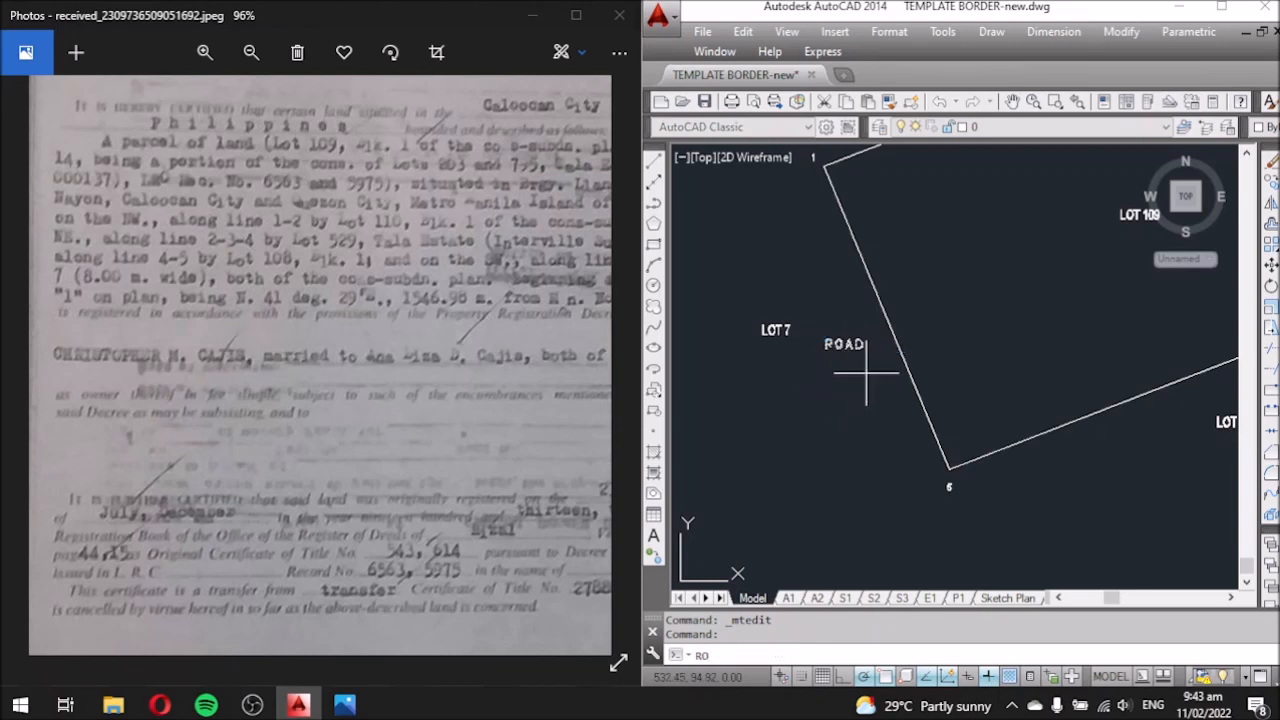
{"action": "key", "text": "Return"}
{"action": "left_click", "coordinate": [879, 378]}
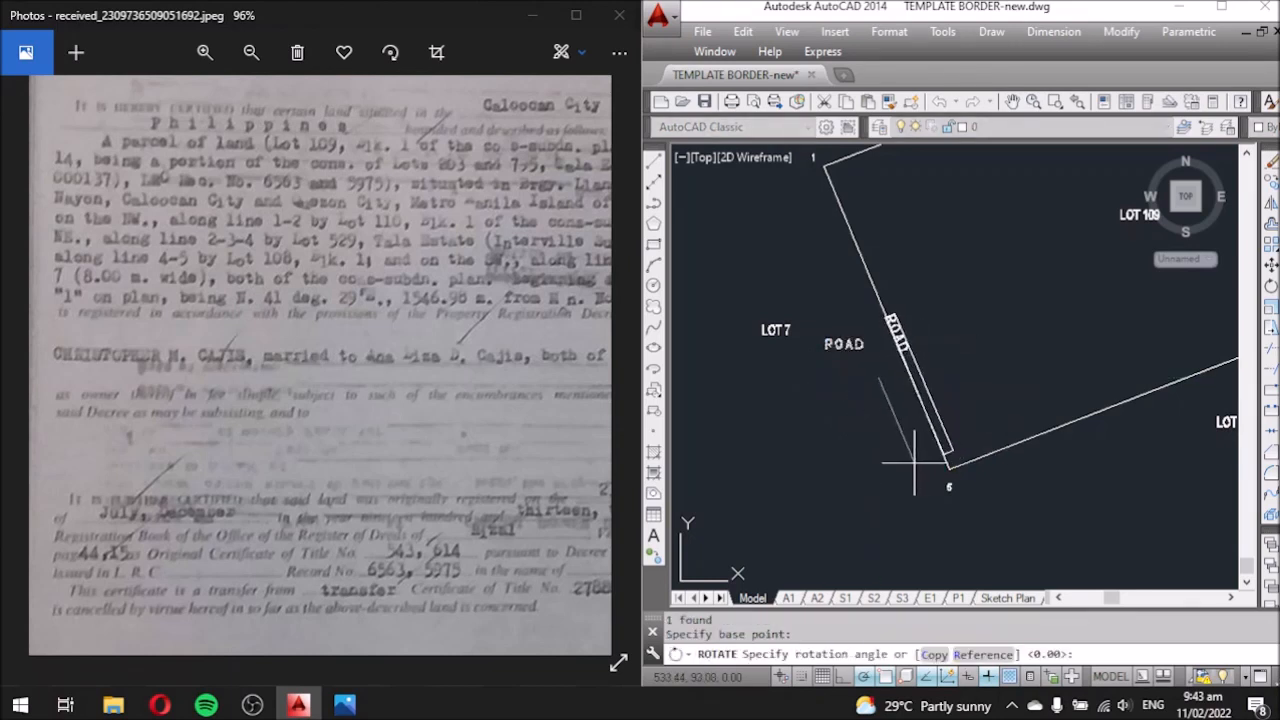
{"action": "left_click", "coordinate": [912, 455]}
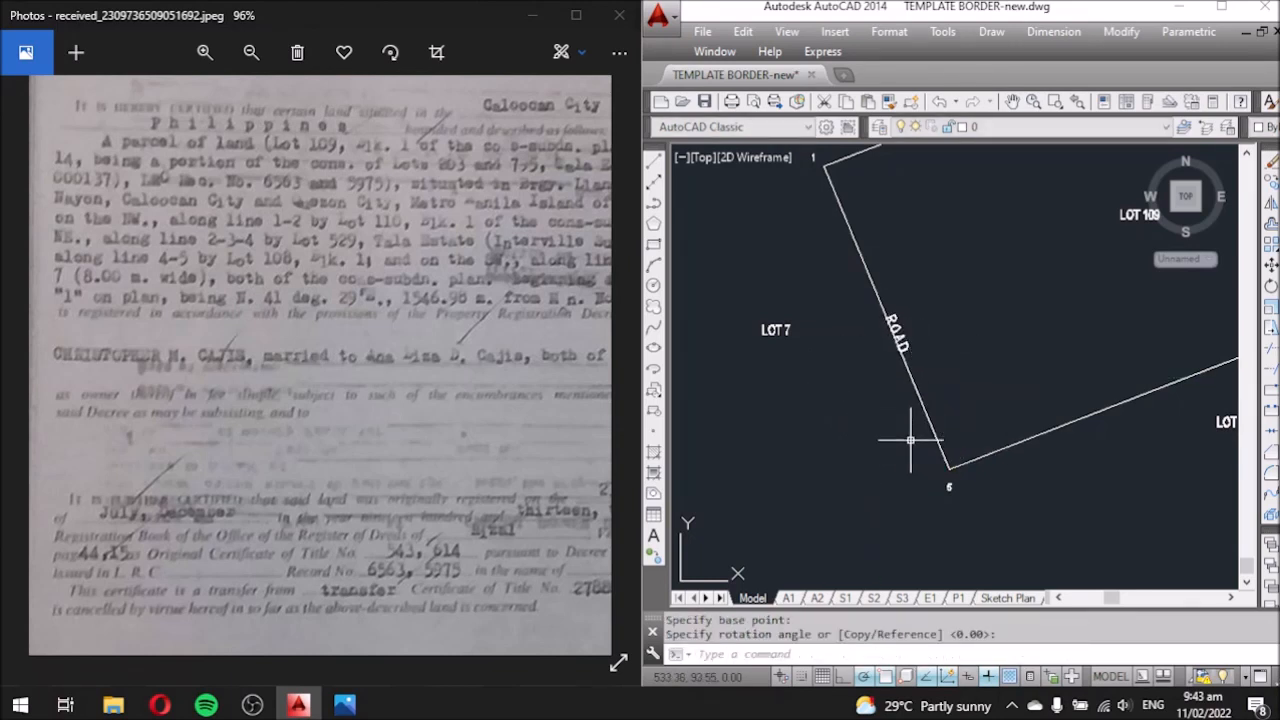
{"action": "left_click", "coordinate": [900, 338]}
{"action": "type", "text": "m"}
{"action": "key", "text": "Return"}
{"action": "left_click", "coordinate": [1008, 330]}
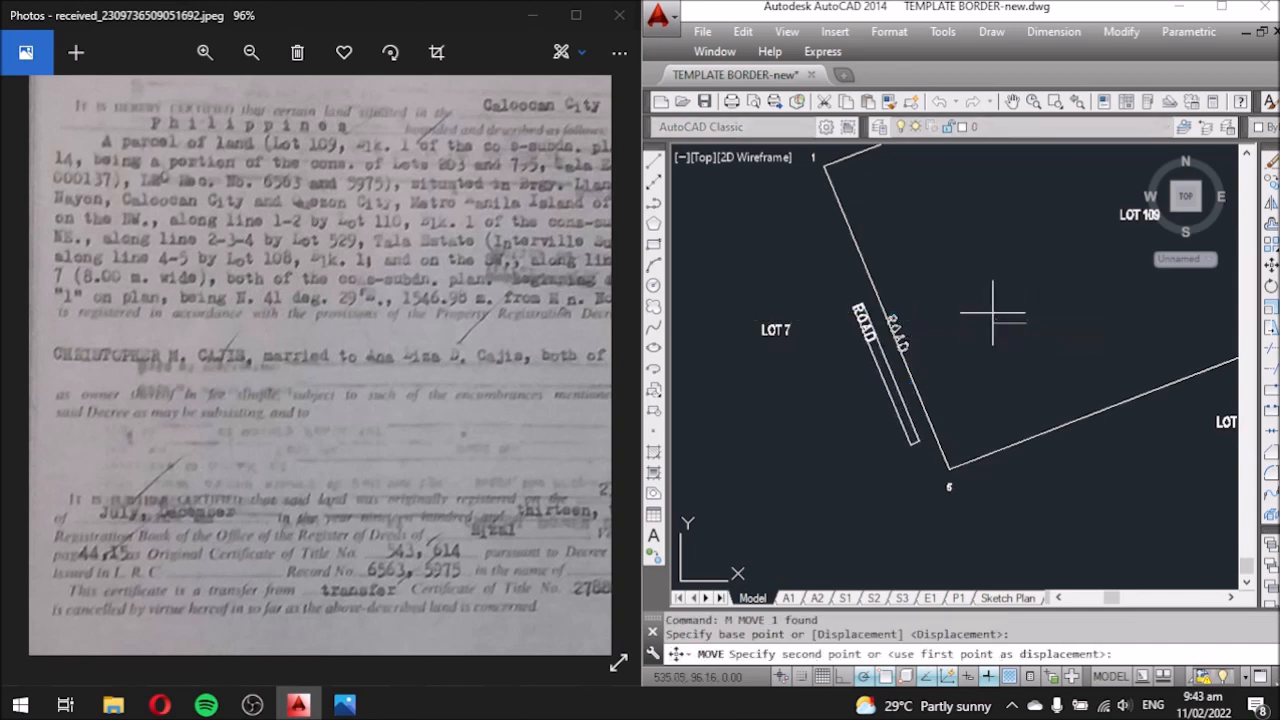
Set the ROAD label down beside the western boundary and review the labelled lot.
{"action": "left_click", "coordinate": [993, 313]}
{"action": "scroll", "coordinate": [560, 356], "scroll_direction": "down", "scroll_amount": 1}
{"action": "scroll", "coordinate": [947, 346], "scroll_direction": "down", "scroll_amount": 5}
{"action": "scroll", "coordinate": [957, 353], "scroll_direction": "up", "scroll_amount": 6}
{"action": "scroll", "coordinate": [975, 313], "scroll_direction": "down", "scroll_amount": 1}
{"action": "middle_click_drag", "start_coordinate": [997, 382], "coordinate": [935, 364]}
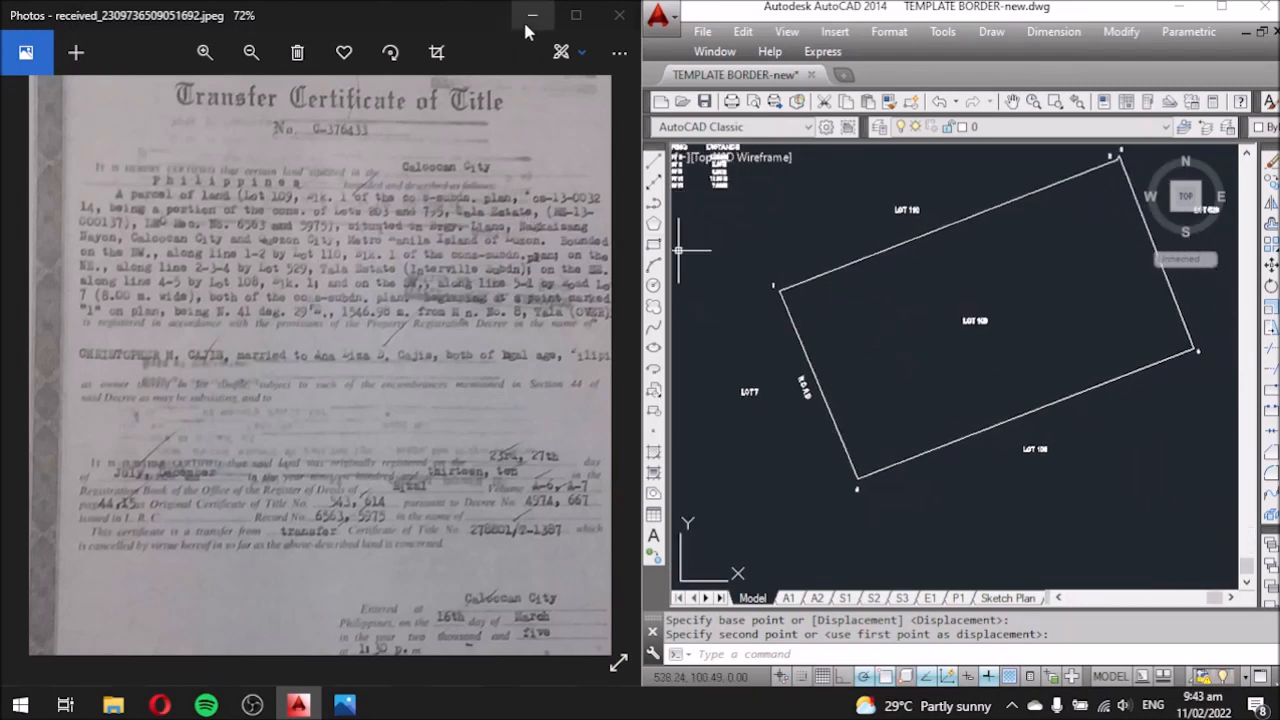
{"action": "mouse_move", "coordinate": [903, 417]}
{"action": "middle_mouse_down"}
{"action": "mouse_move", "coordinate": [870, 433]}
{"action": "mouse_move", "coordinate": [886, 423]}
{"action": "middle_mouse_up"}
{"action": "scroll", "coordinate": [757, 294], "scroll_direction": "up", "scroll_amount": 5}
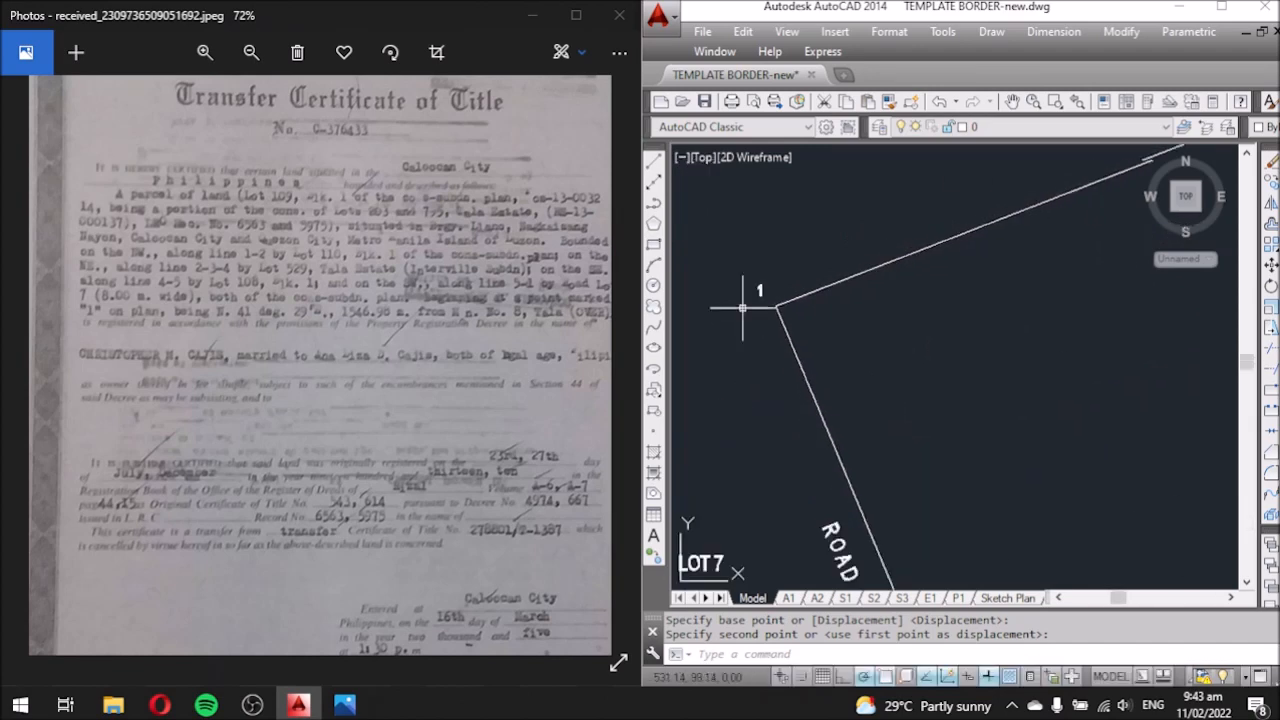
{"action": "scroll", "coordinate": [779, 295], "scroll_direction": "down", "scroll_amount": 5}
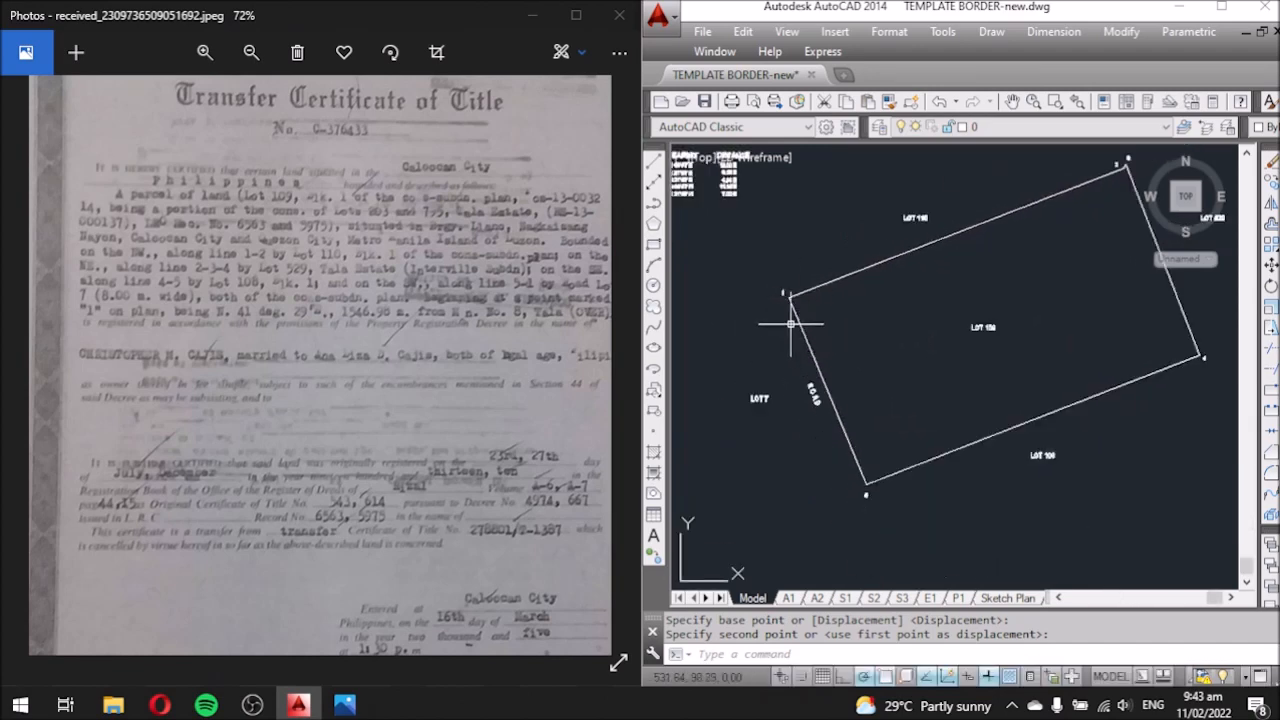
{"action": "scroll", "coordinate": [771, 293], "scroll_direction": "up", "scroll_amount": 5}
{"action": "scroll", "coordinate": [796, 285], "scroll_direction": "down", "scroll_amount": 5}
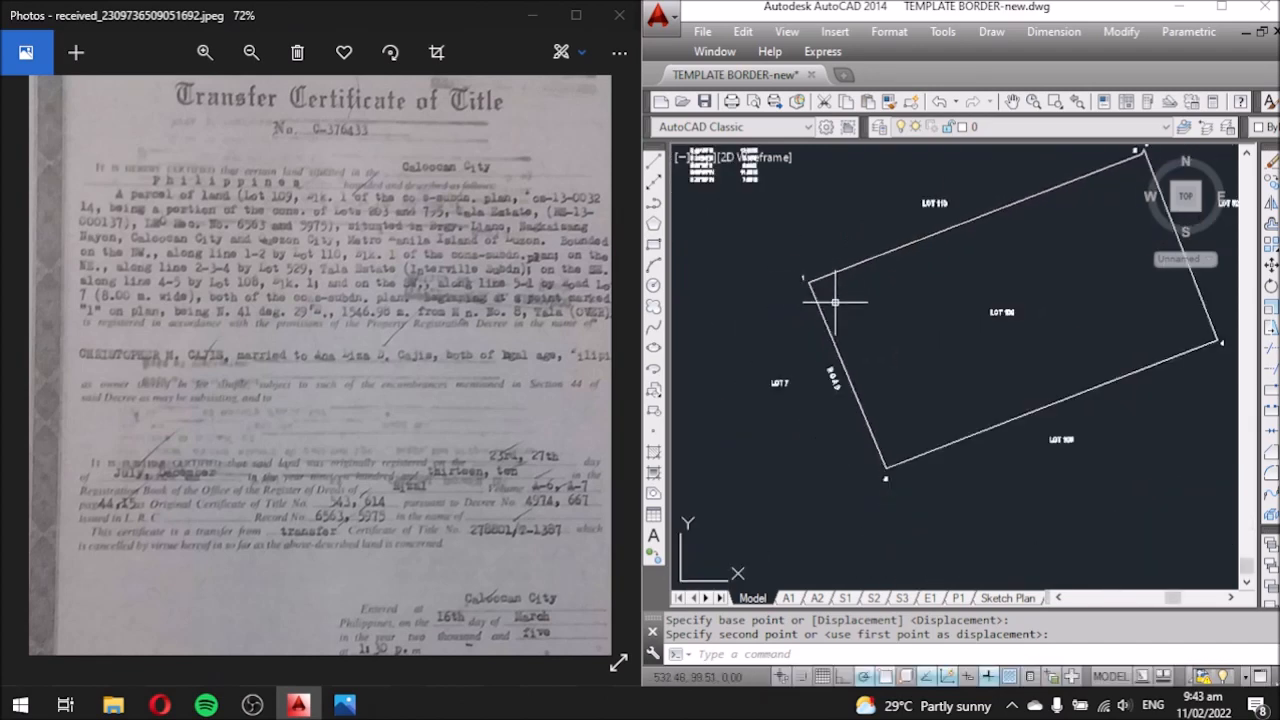
{"action": "scroll", "coordinate": [800, 298], "scroll_direction": "up", "scroll_amount": 5}
{"action": "scroll", "coordinate": [821, 307], "scroll_direction": "down", "scroll_amount": 3}
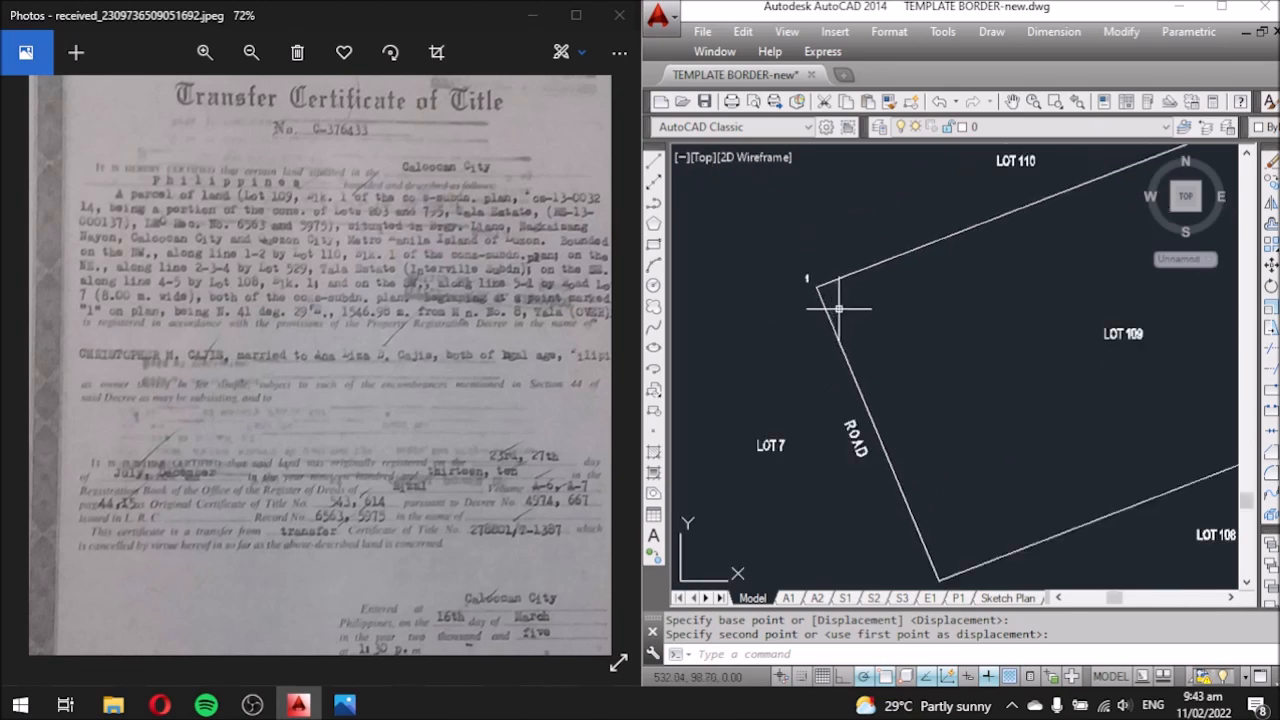
Minimize the title certificate photo and maximize AutoCAD so the lot fills the screen.
{"action": "left_click", "coordinate": [533, 15]}
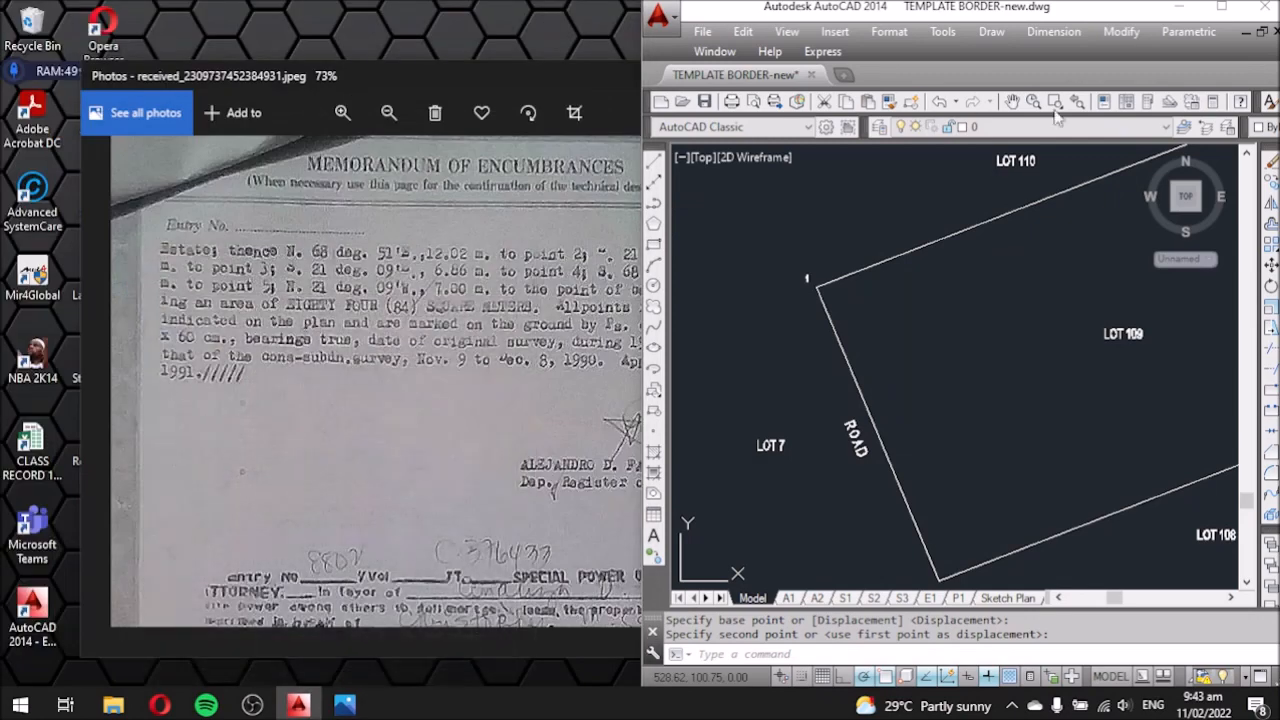
{"action": "left_click", "coordinate": [1221, 8]}
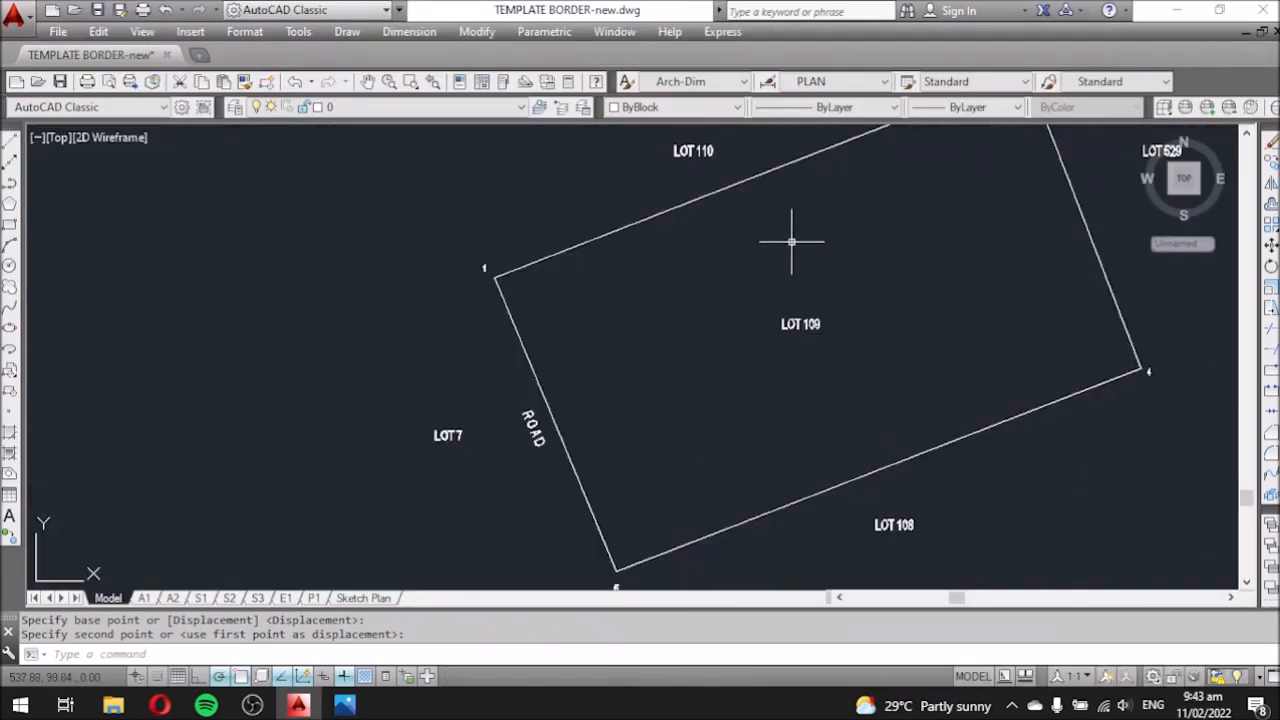
{"action": "scroll", "coordinate": [847, 190], "scroll_direction": "down", "scroll_amount": 1}
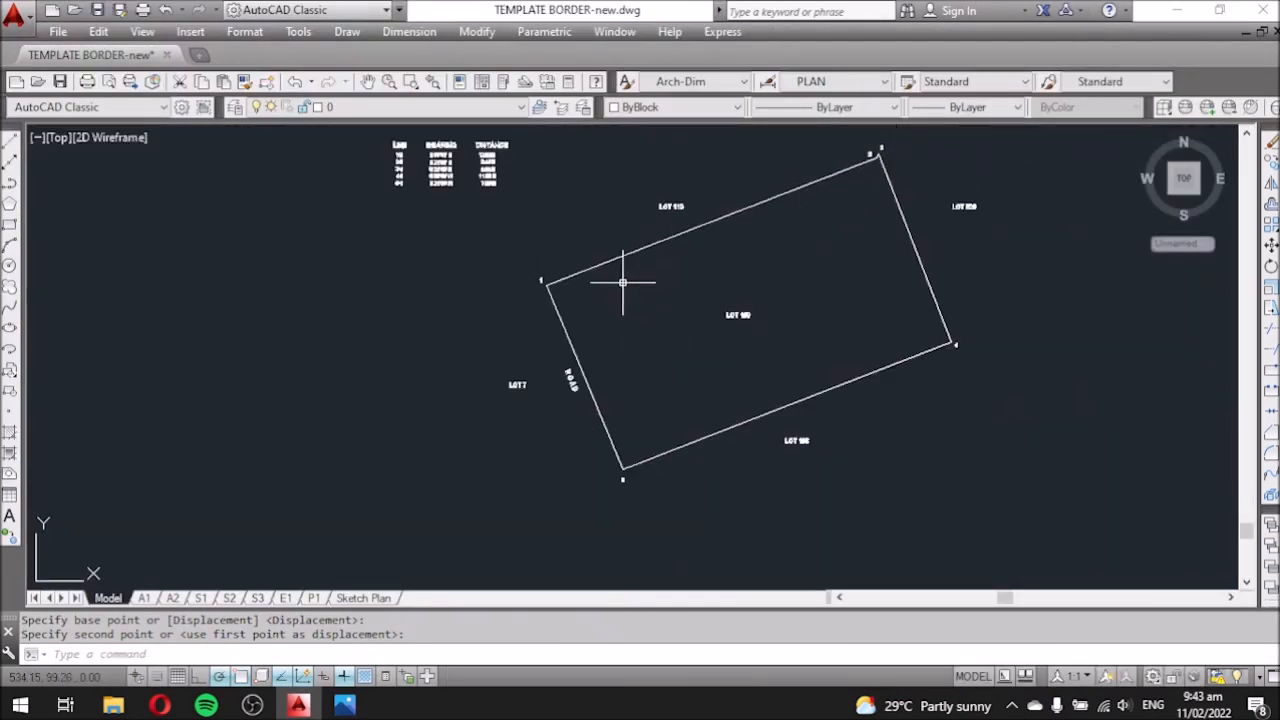
{"action": "scroll", "coordinate": [544, 294], "scroll_direction": "up", "scroll_amount": 3}
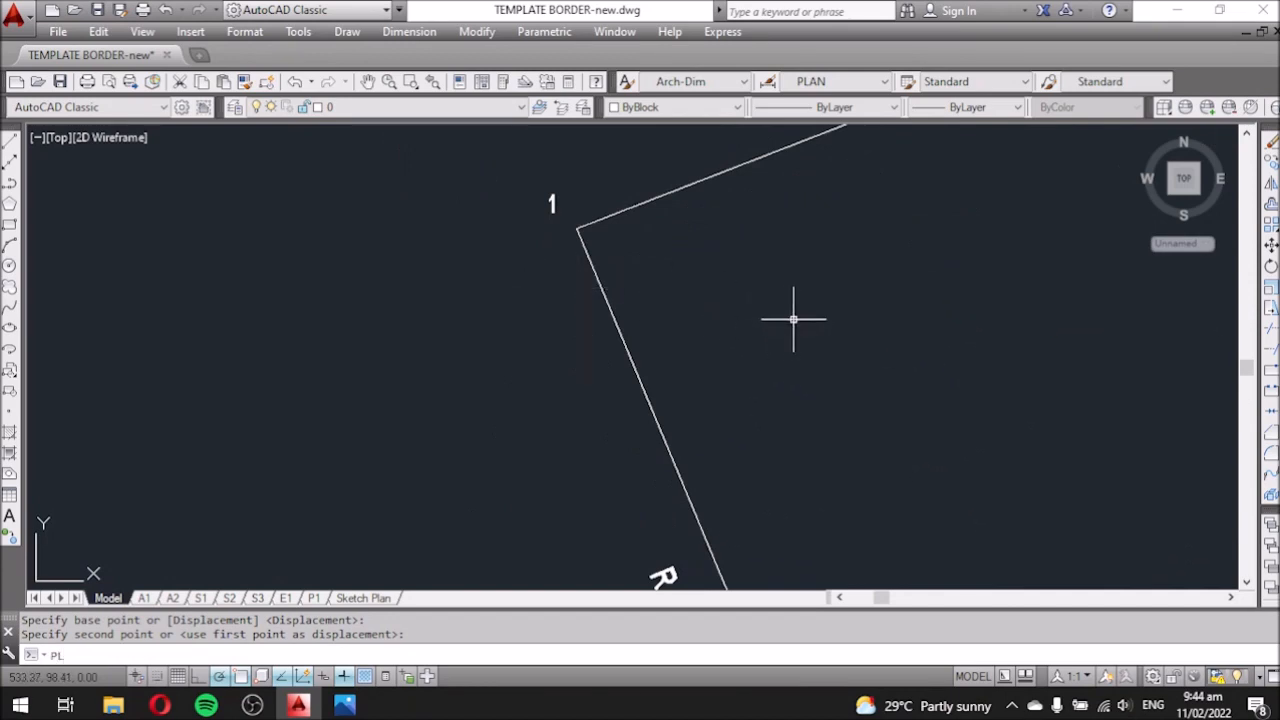
Start a polyline at corner 1 with a width picked on screen, then cancel the oversized result.
{"action": "key", "text": "Return"}
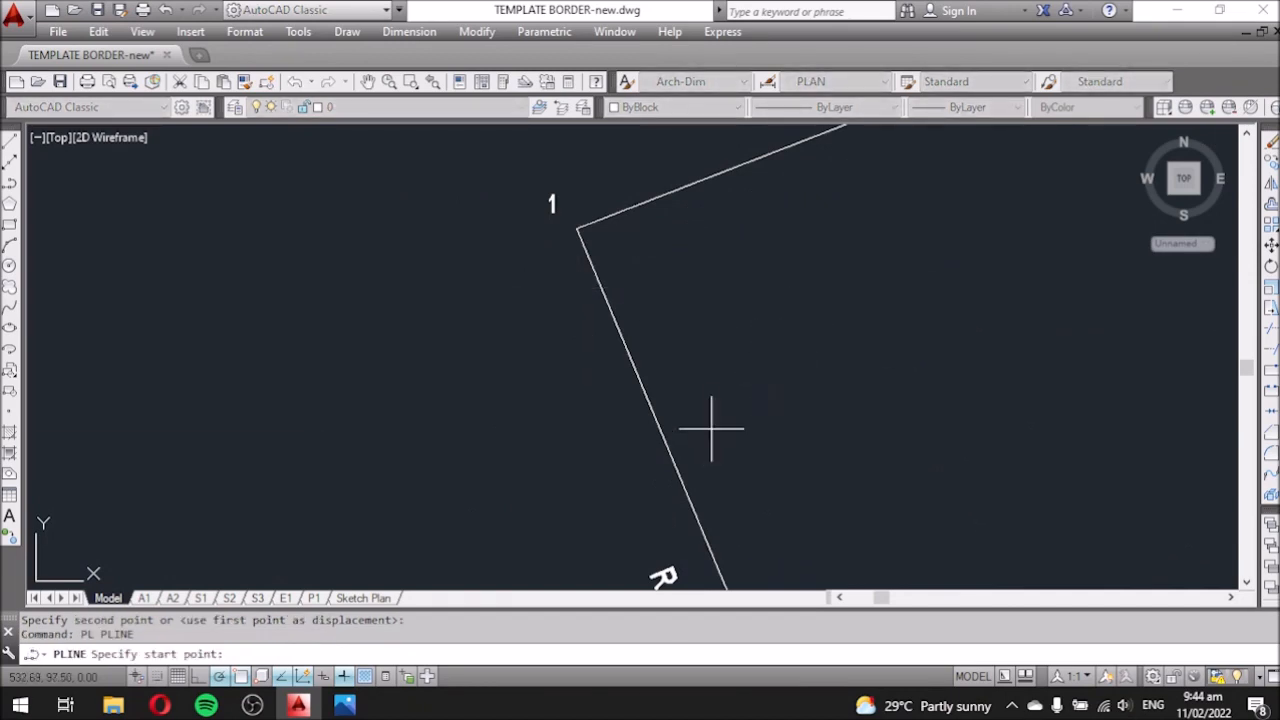
{"action": "left_click", "coordinate": [577, 229]}
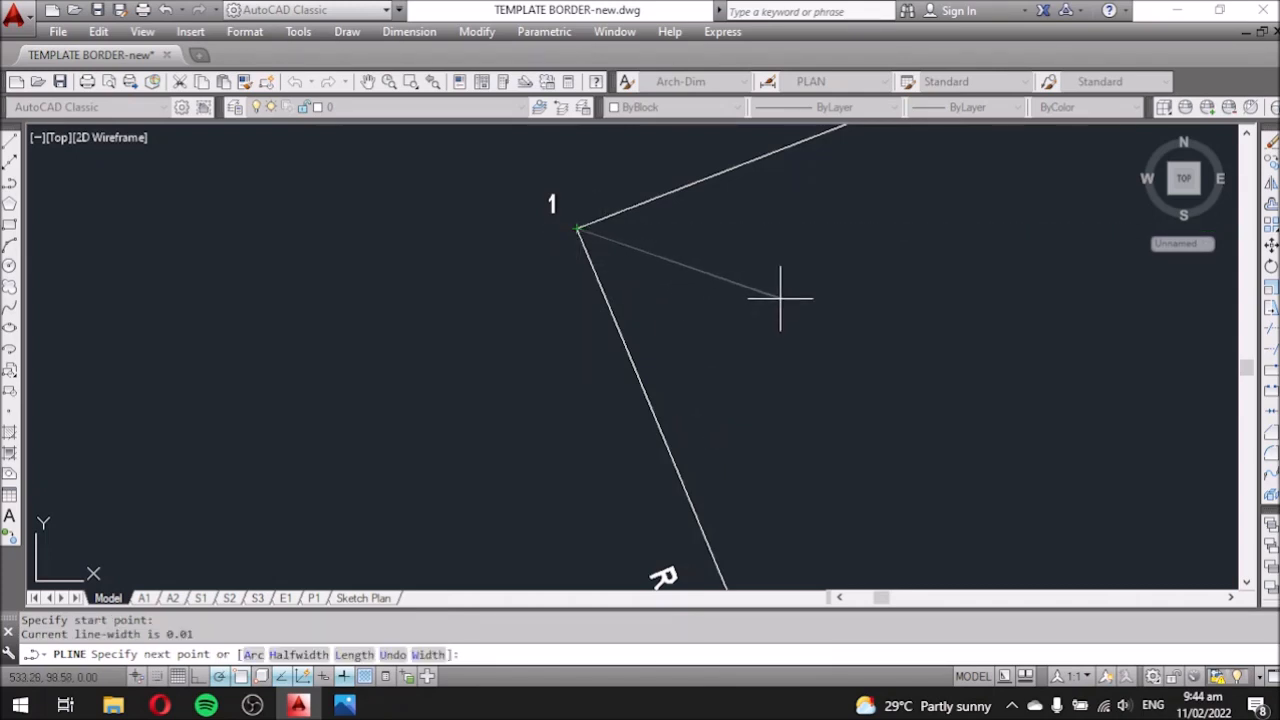
{"action": "type", "text": "W"}
{"action": "key", "text": "Return"}
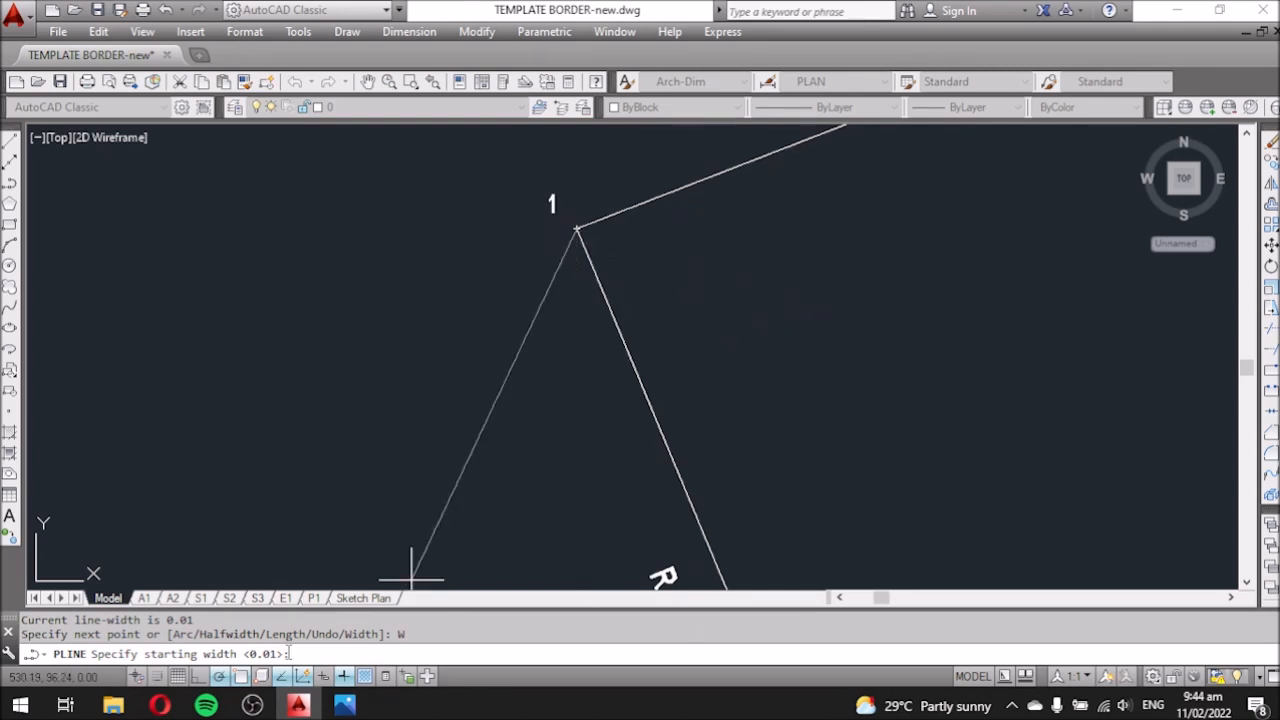
{"action": "scroll", "coordinate": [533, 360], "scroll_direction": "down", "scroll_amount": 5}
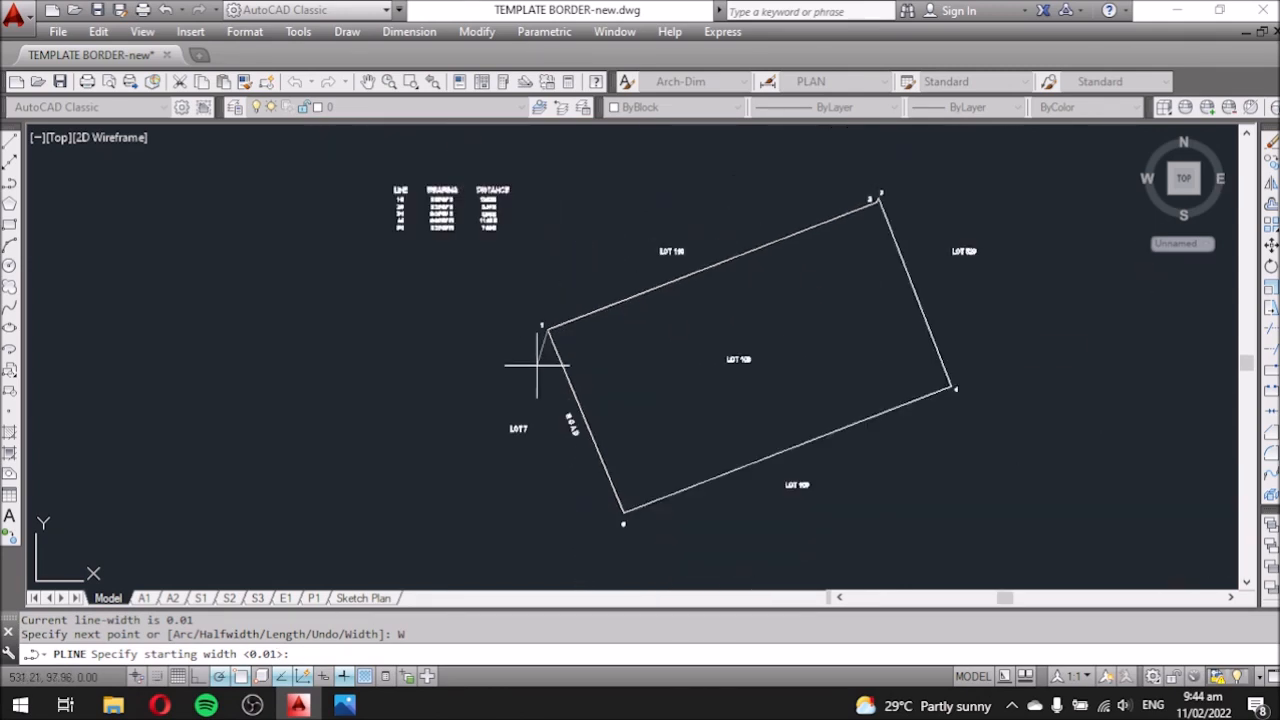
{"action": "scroll", "coordinate": [545, 340], "scroll_direction": "up", "scroll_amount": 10}
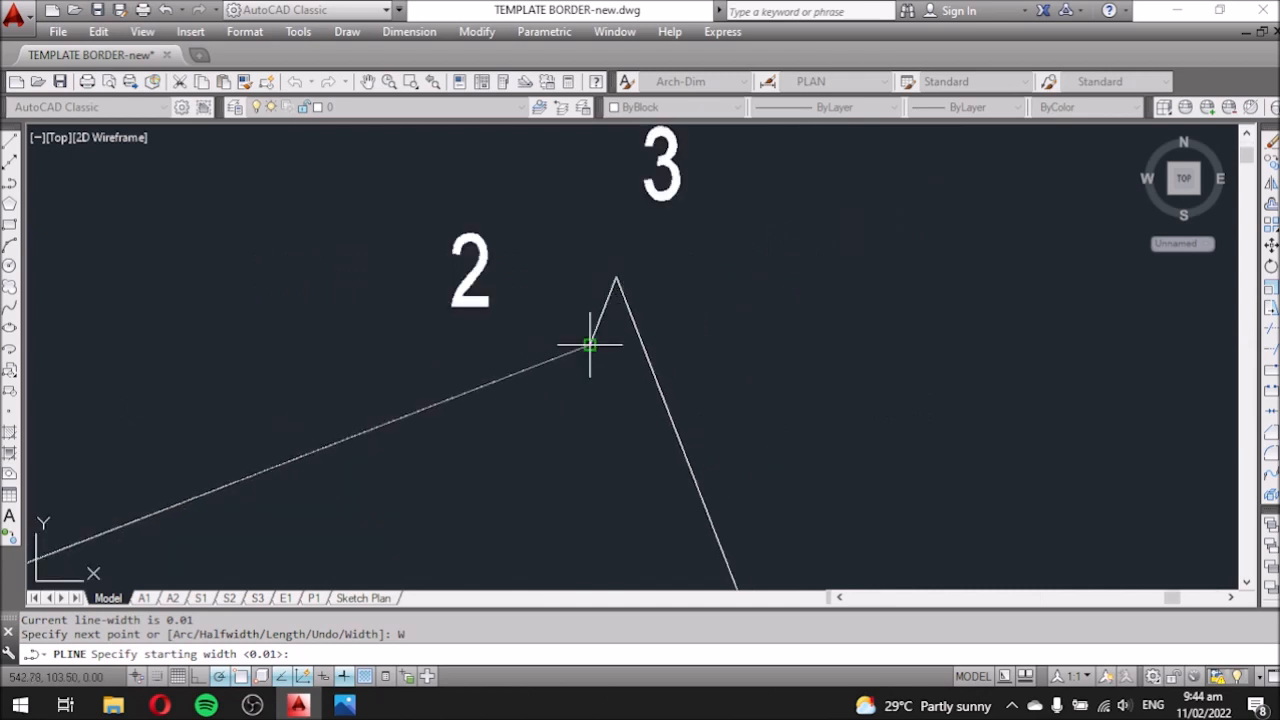
{"action": "left_click", "coordinate": [590, 345]}
{"action": "left_click", "coordinate": [614, 278]}
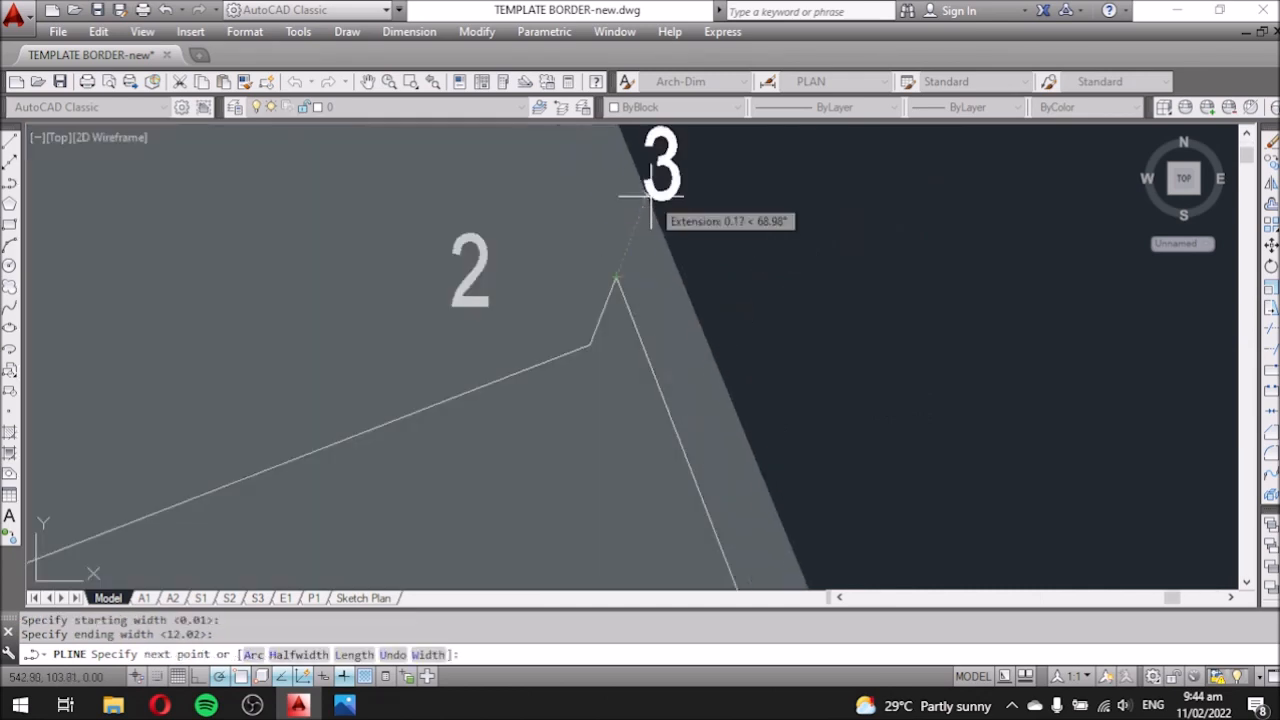
{"action": "scroll", "coordinate": [650, 197], "scroll_direction": "down", "scroll_amount": 8}
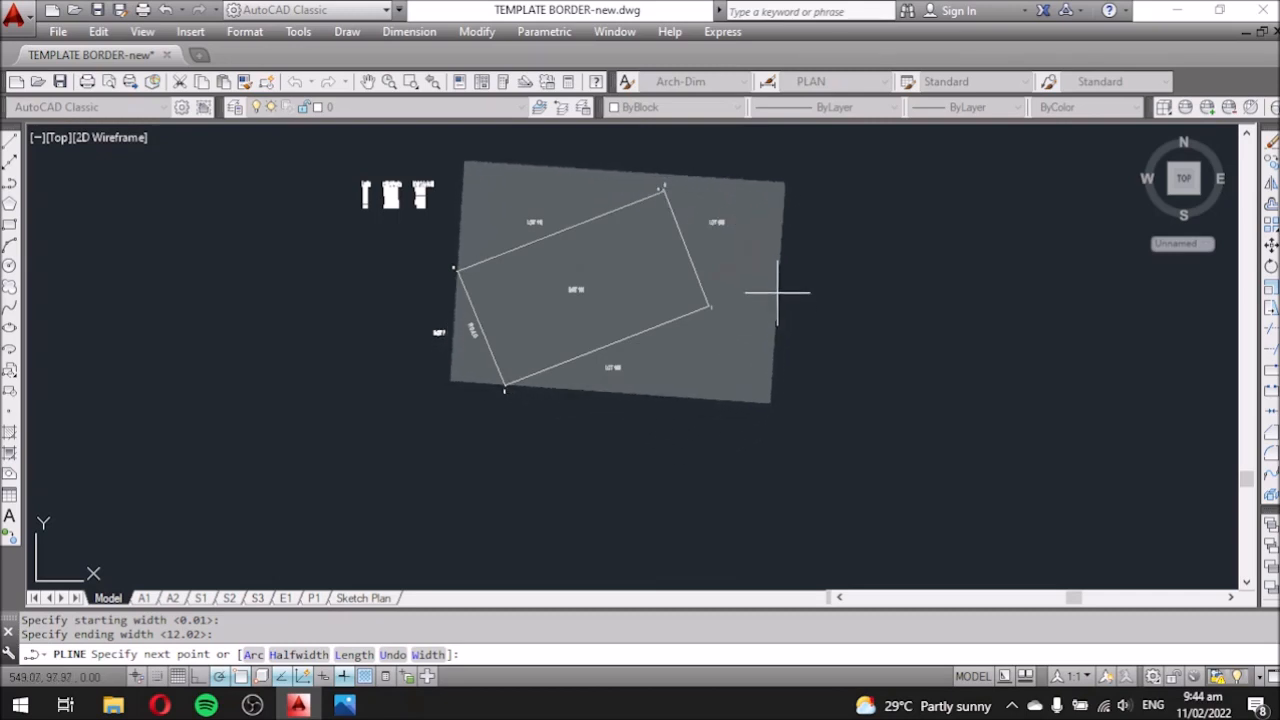
{"action": "key", "text": "Escape"}
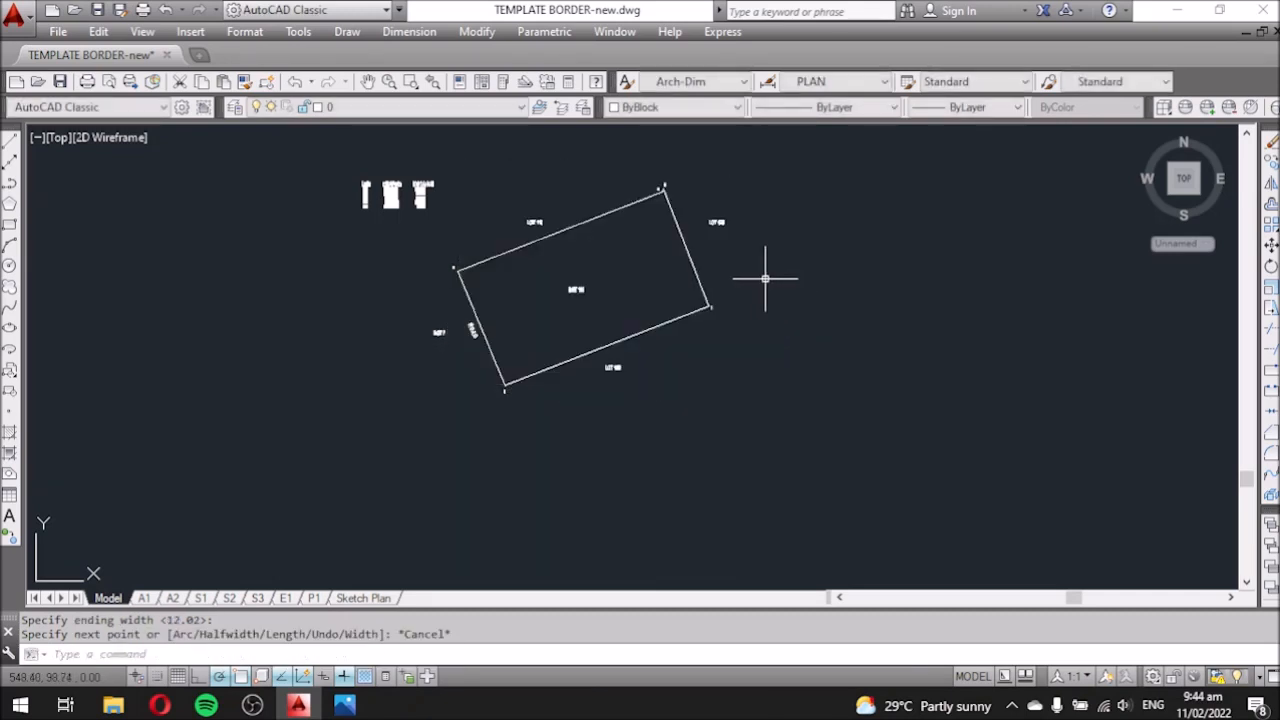
Restart the polyline at corner 1 with starting and ending width 0.01.
{"action": "type", "text": "PL"}
{"action": "key", "text": "Return"}
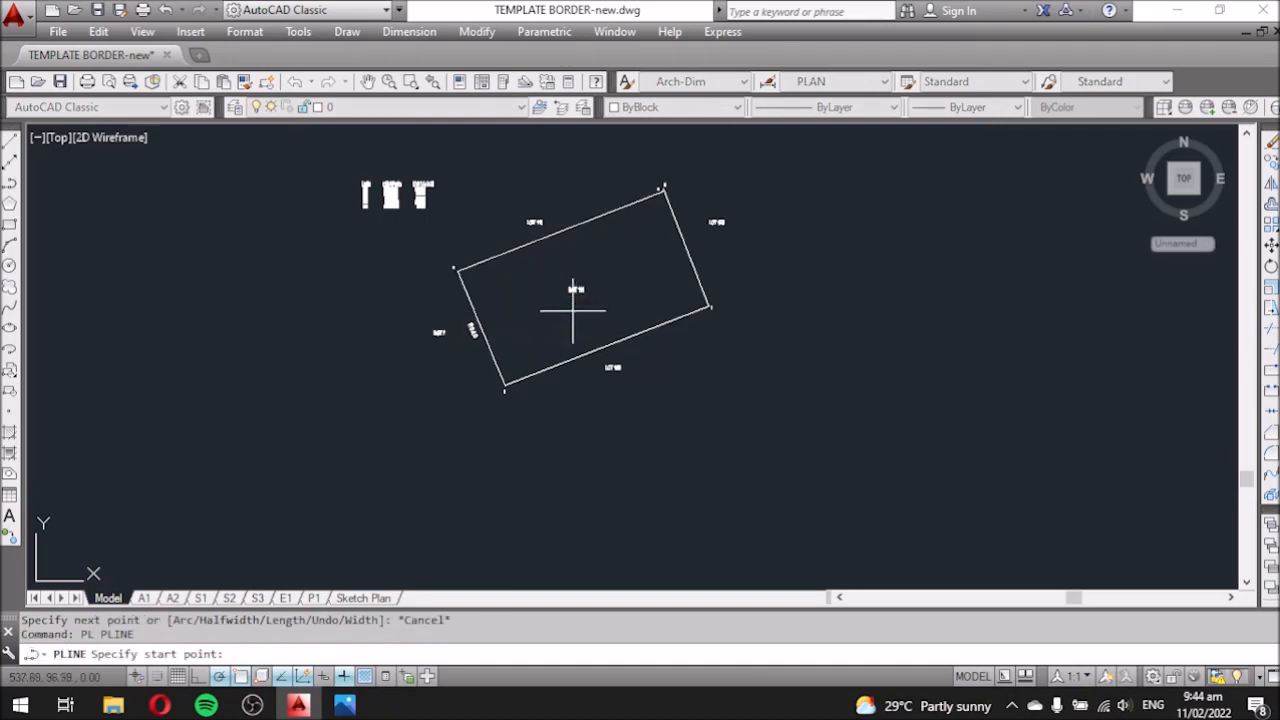
{"action": "scroll", "coordinate": [452, 279], "scroll_direction": "up", "scroll_amount": 3}
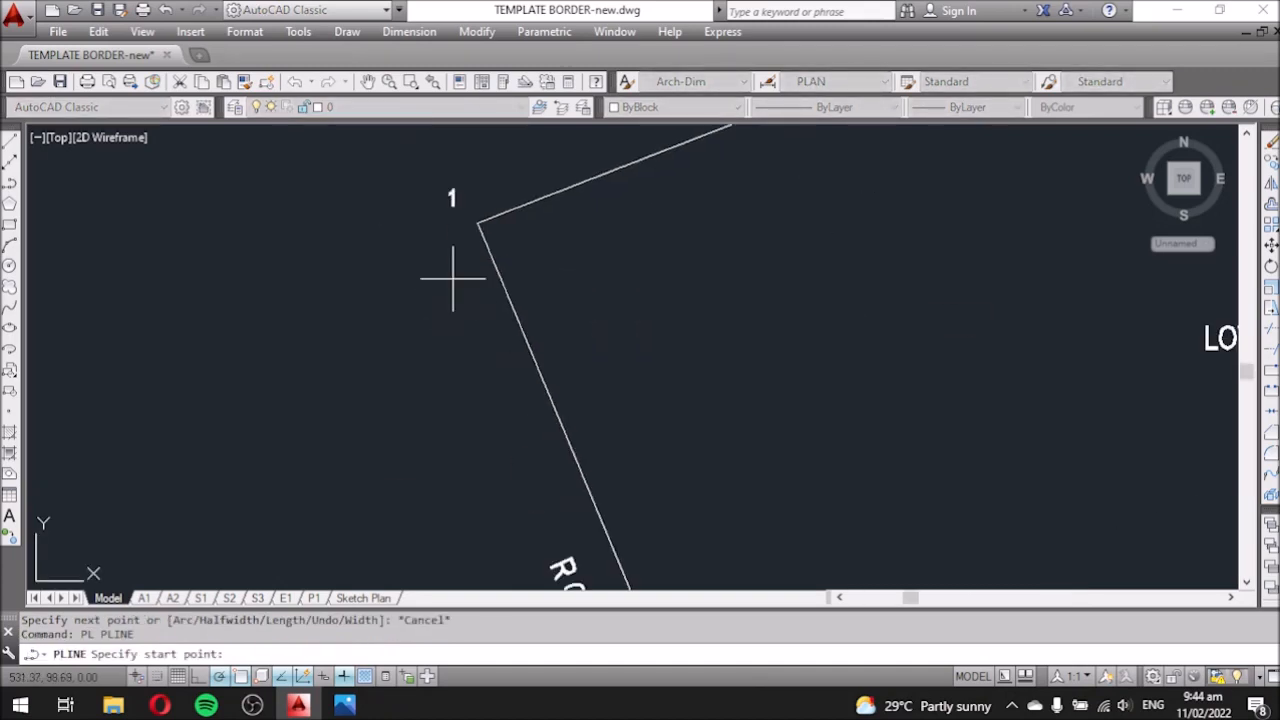
{"action": "left_click", "coordinate": [478, 222]}
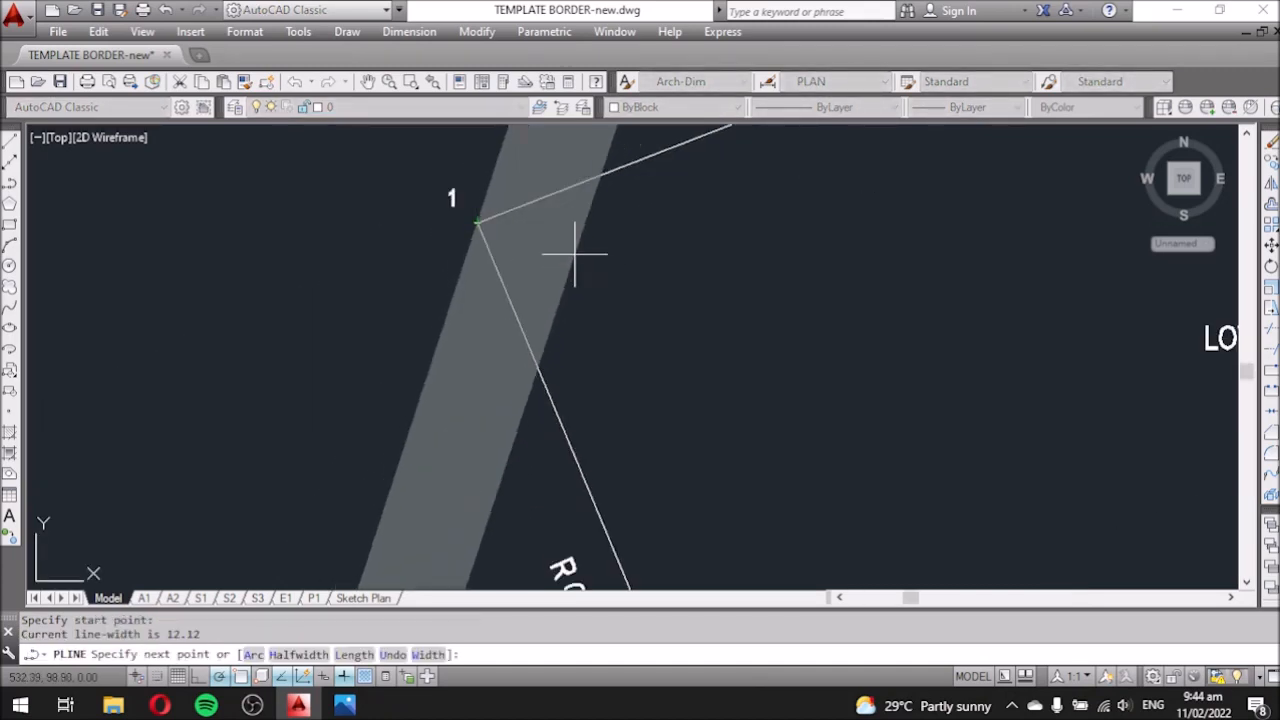
{"action": "key", "text": "Return"}
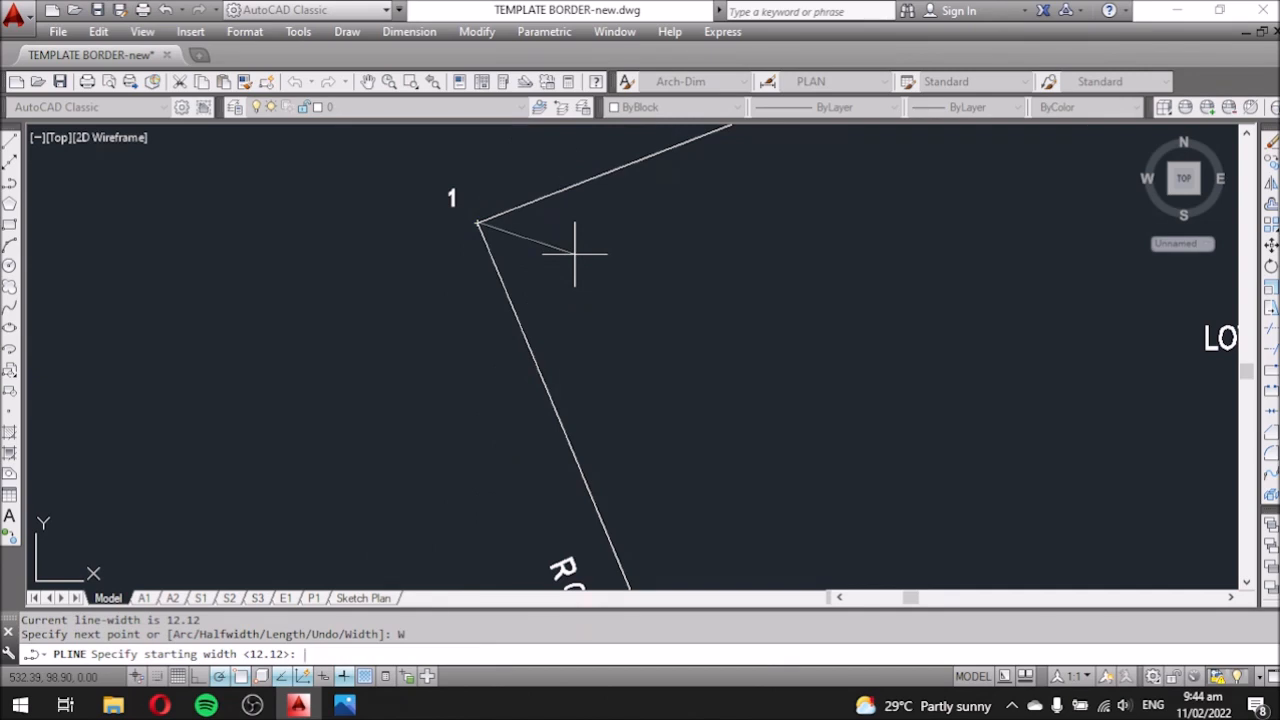
{"action": "key", "text": "Return"}
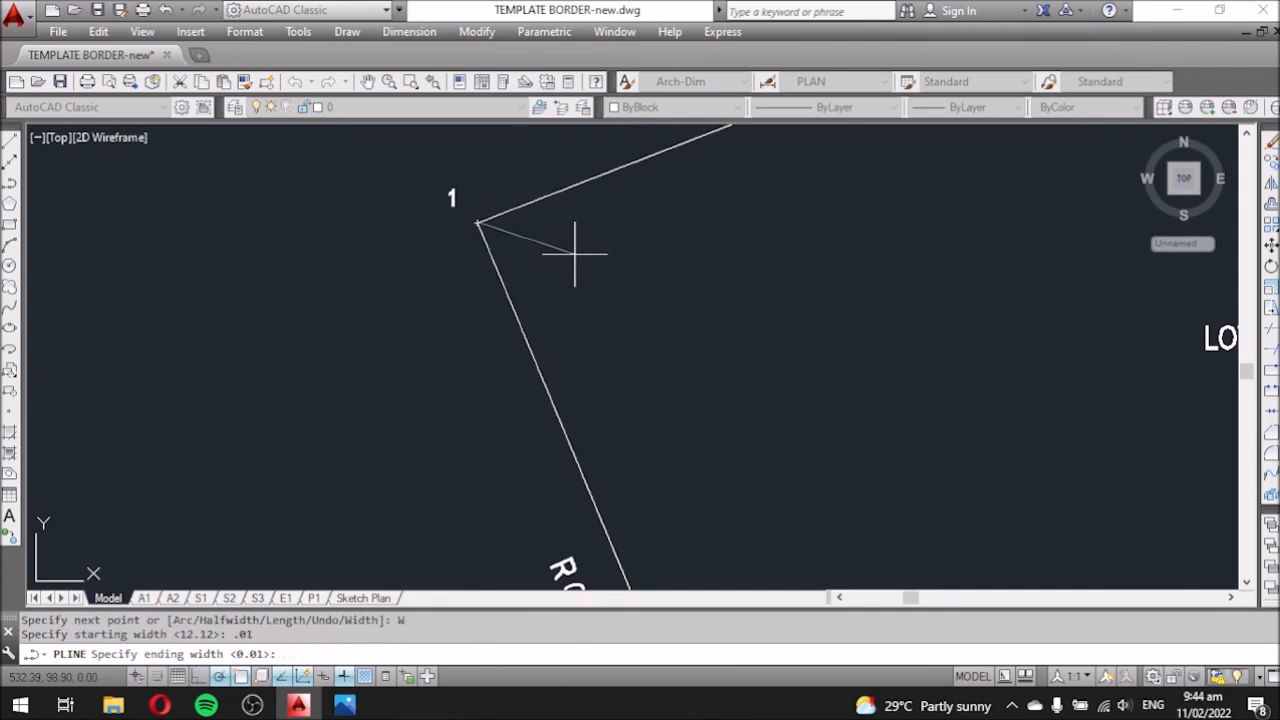
{"action": "key", "text": "Return"}
{"action": "scroll", "coordinate": [457, 257], "scroll_direction": "down", "scroll_amount": 5}
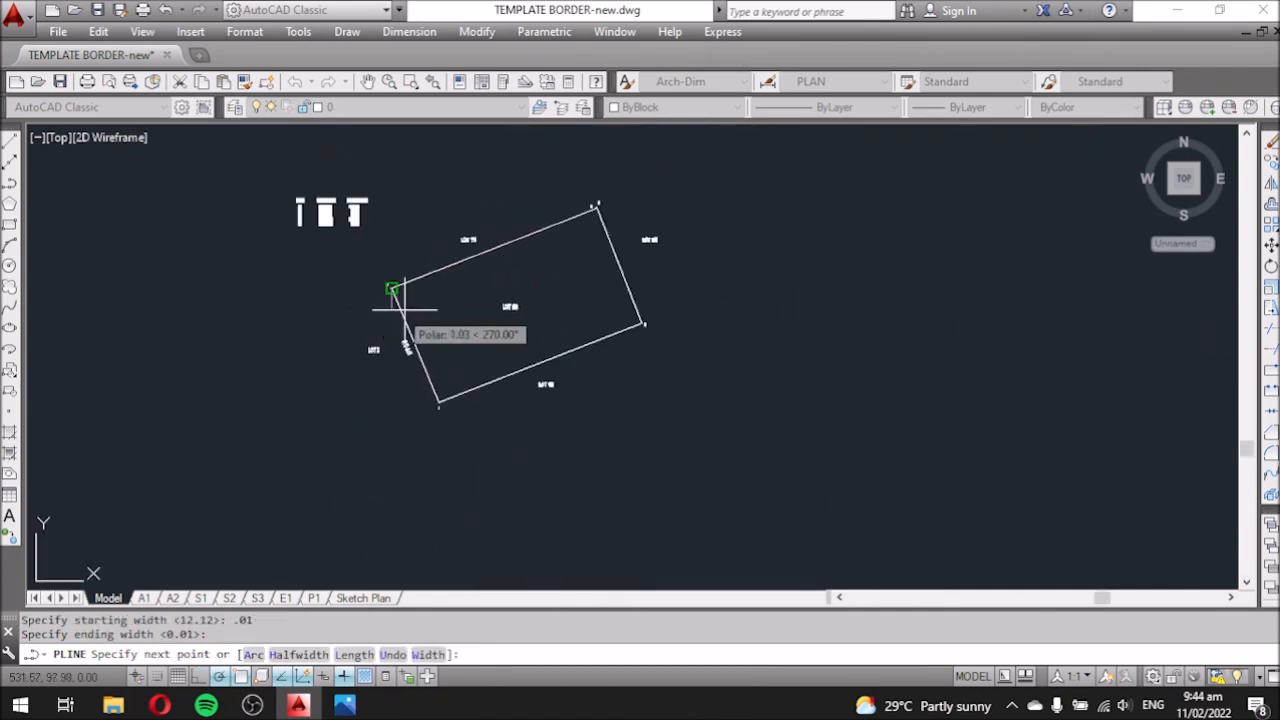
{"action": "scroll", "coordinate": [575, 185], "scroll_direction": "up", "scroll_amount": 6}
Trace the 0.01-wide polyline through corners 2, 3, 4 and 5 and back to corner 1.
{"action": "left_click", "coordinate": [645, 256]}
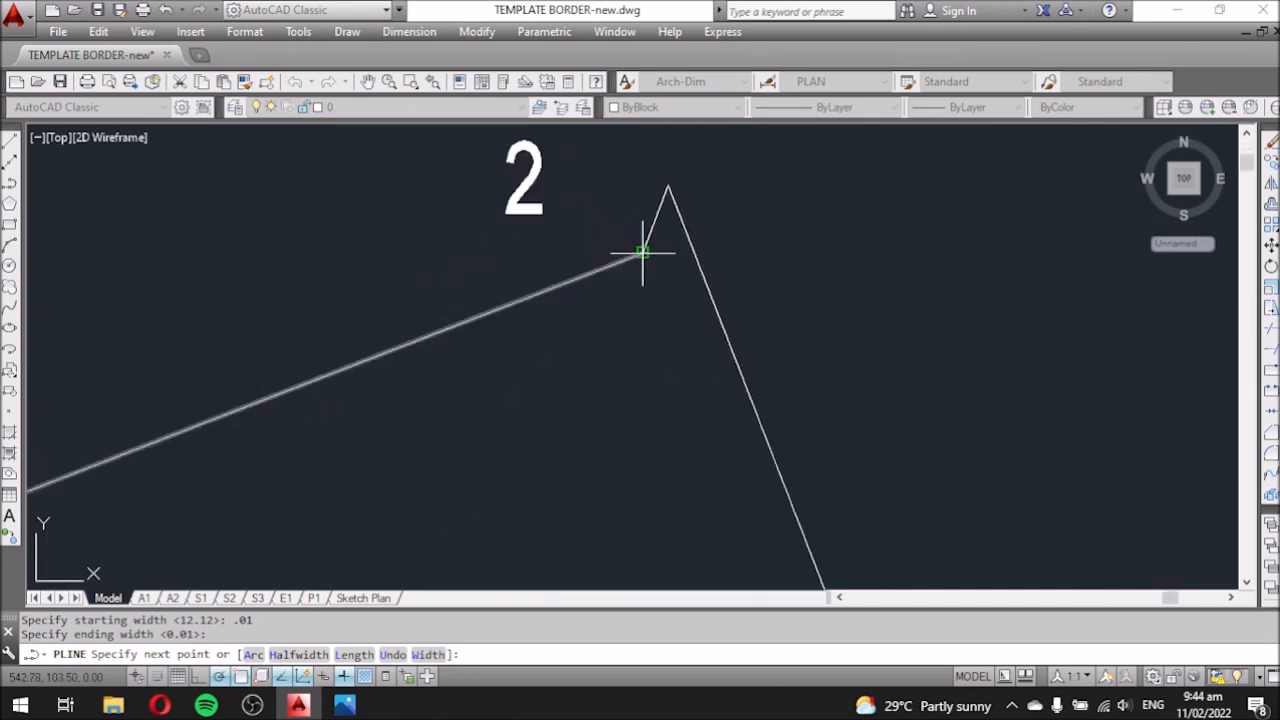
{"action": "left_click", "coordinate": [666, 188]}
{"action": "scroll", "coordinate": [652, 158], "scroll_direction": "down", "scroll_amount": 4}
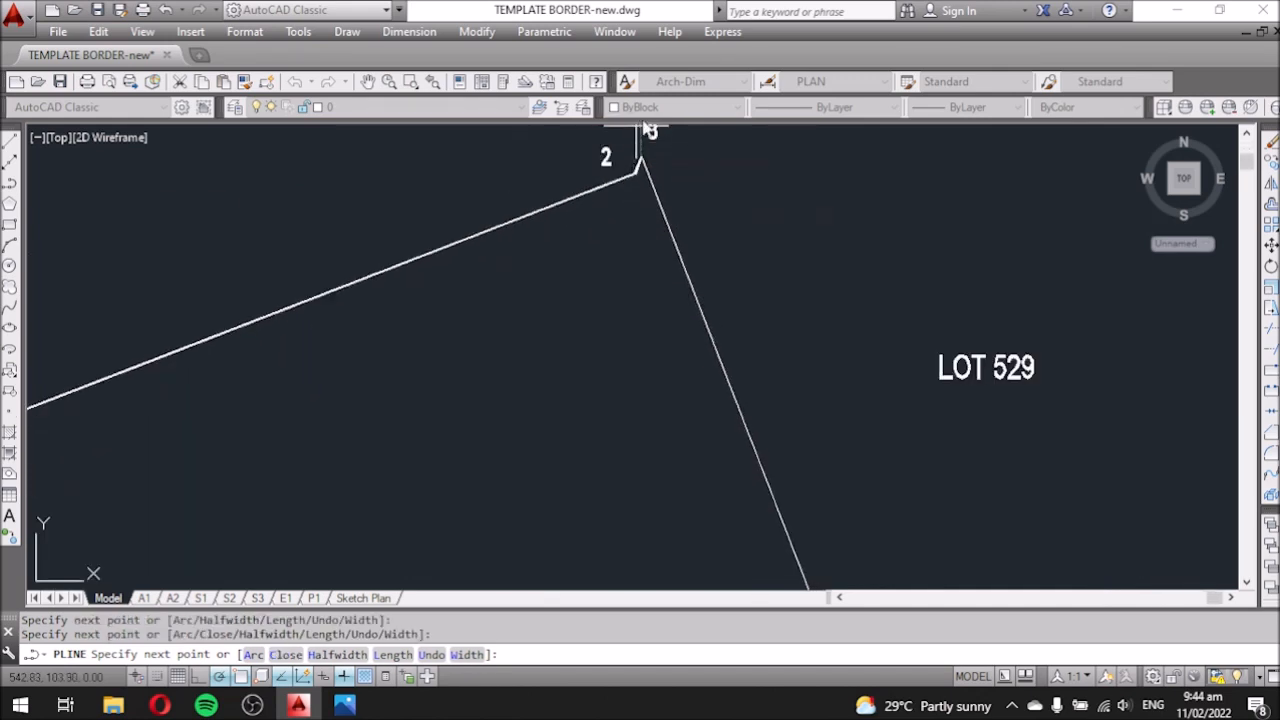
{"action": "scroll", "coordinate": [729, 349], "scroll_direction": "down", "scroll_amount": 4}
{"action": "scroll", "coordinate": [677, 449], "scroll_direction": "up", "scroll_amount": 7}
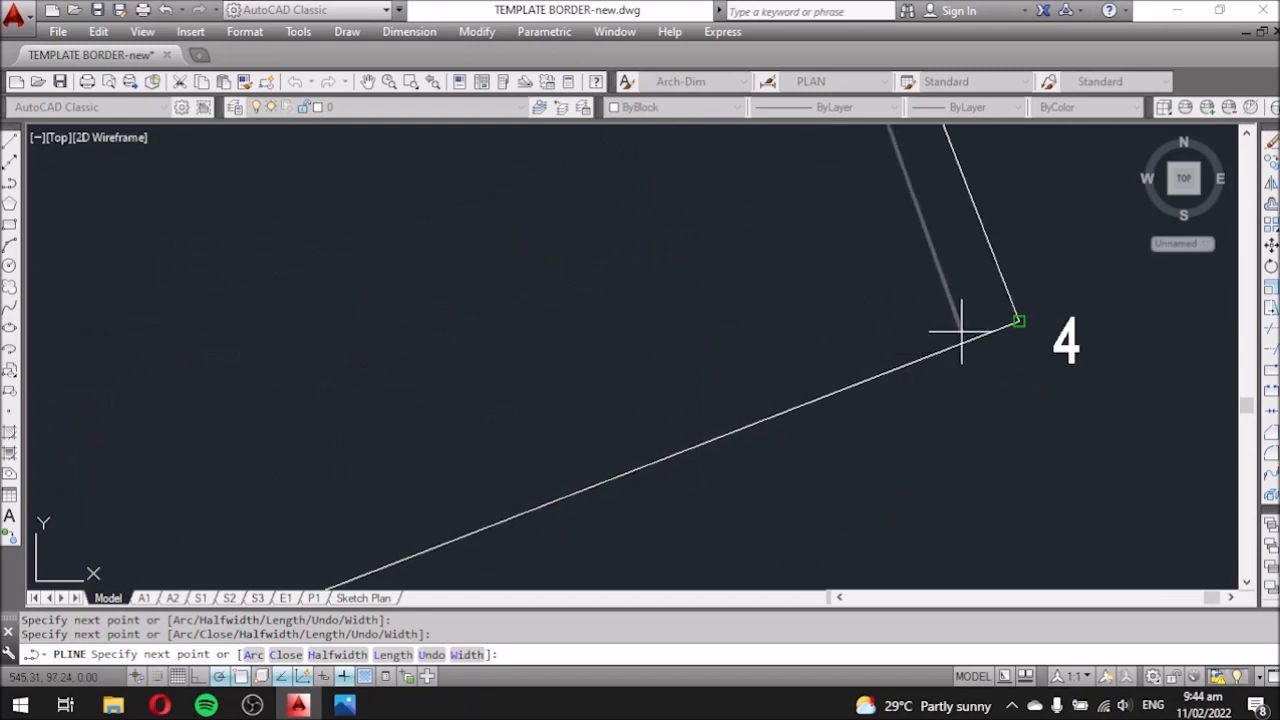
{"action": "left_click", "coordinate": [1018, 321]}
{"action": "scroll", "coordinate": [1057, 271], "scroll_direction": "down", "scroll_amount": 4}
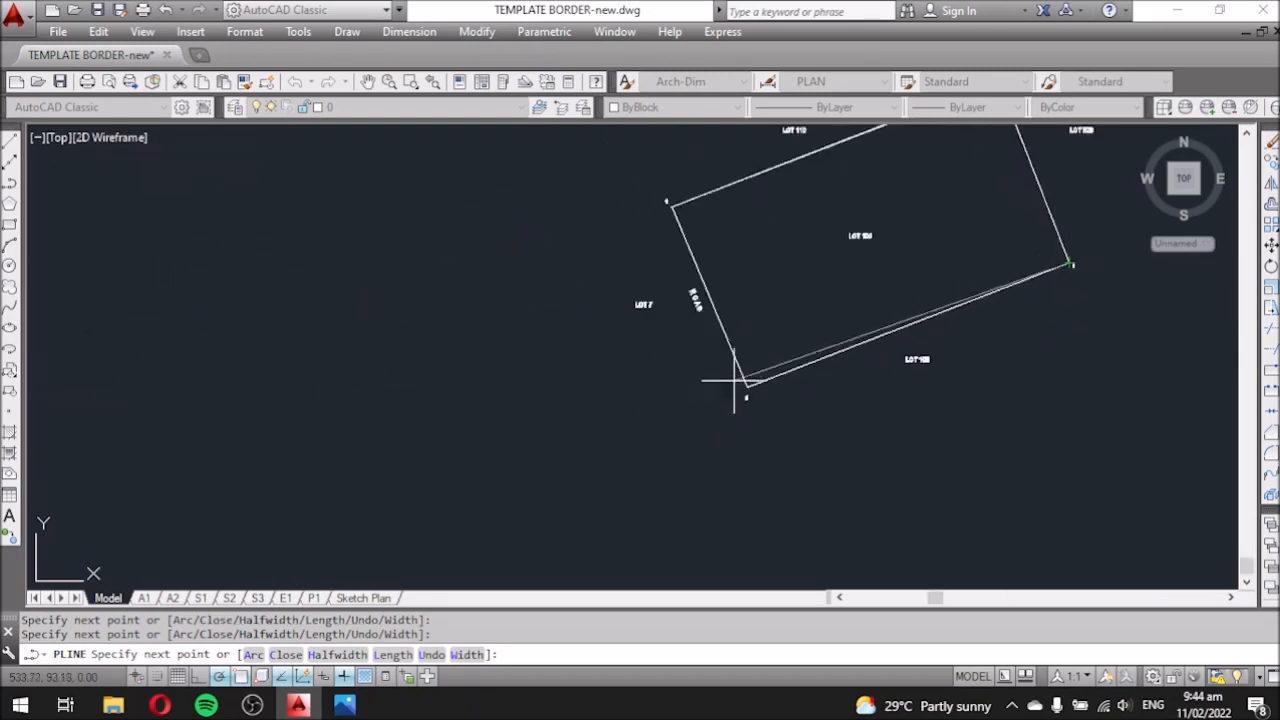
{"action": "scroll", "coordinate": [767, 383], "scroll_direction": "up", "scroll_amount": 5}
{"action": "left_click", "coordinate": [638, 433]}
{"action": "scroll", "coordinate": [743, 509], "scroll_direction": "down", "scroll_amount": 5}
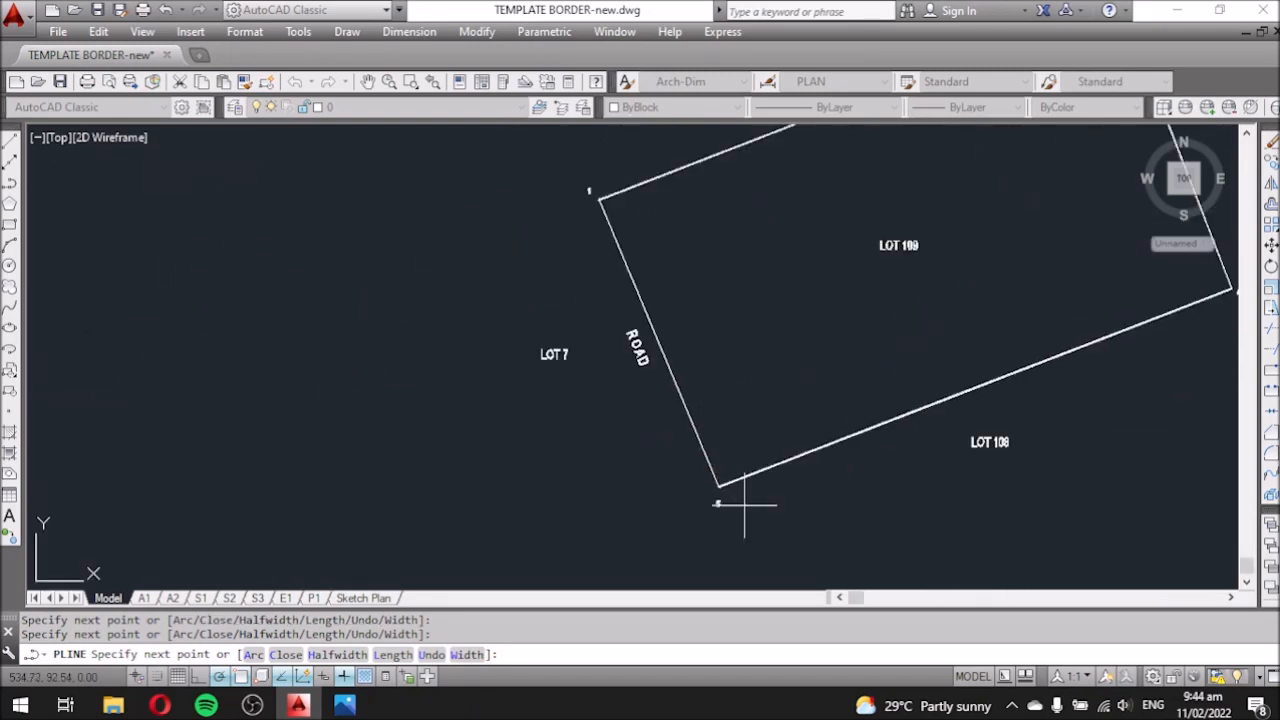
{"action": "scroll", "coordinate": [636, 217], "scroll_direction": "up", "scroll_amount": 5}
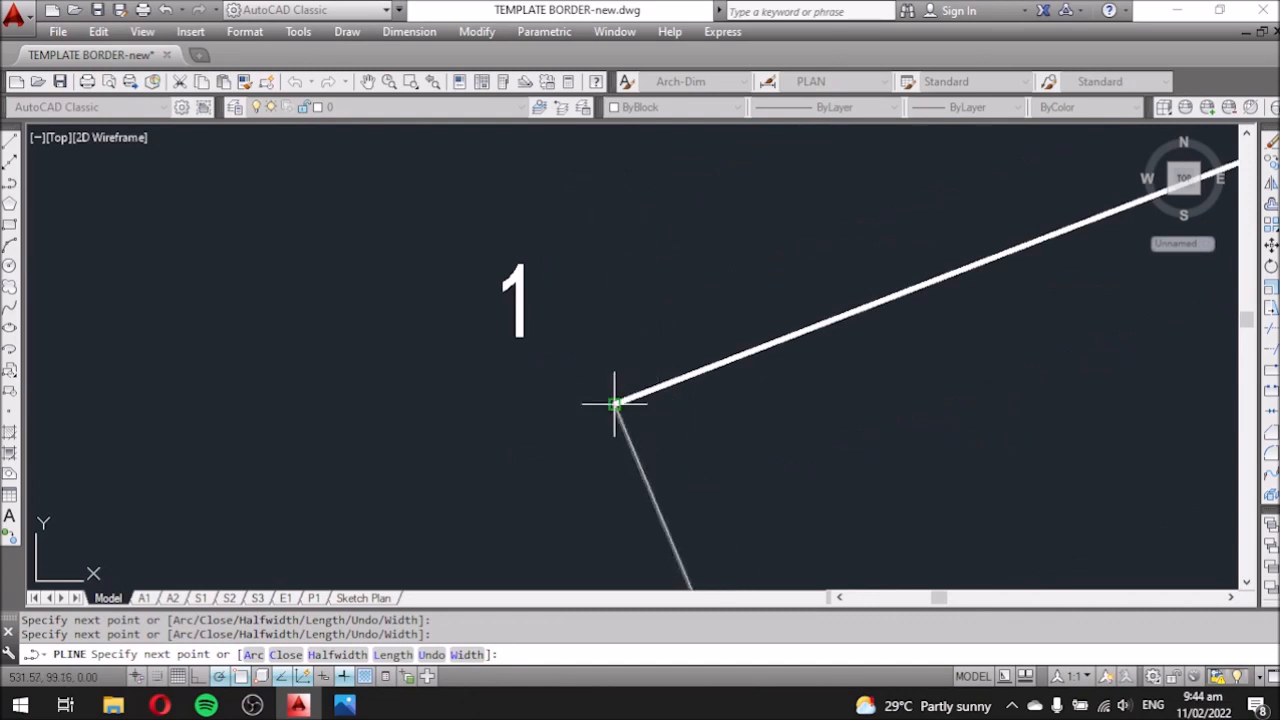
{"action": "left_click", "coordinate": [650, 400]}
{"action": "key", "text": "Escape"}
{"action": "scroll", "coordinate": [700, 360], "scroll_direction": "down", "scroll_amount": 3}
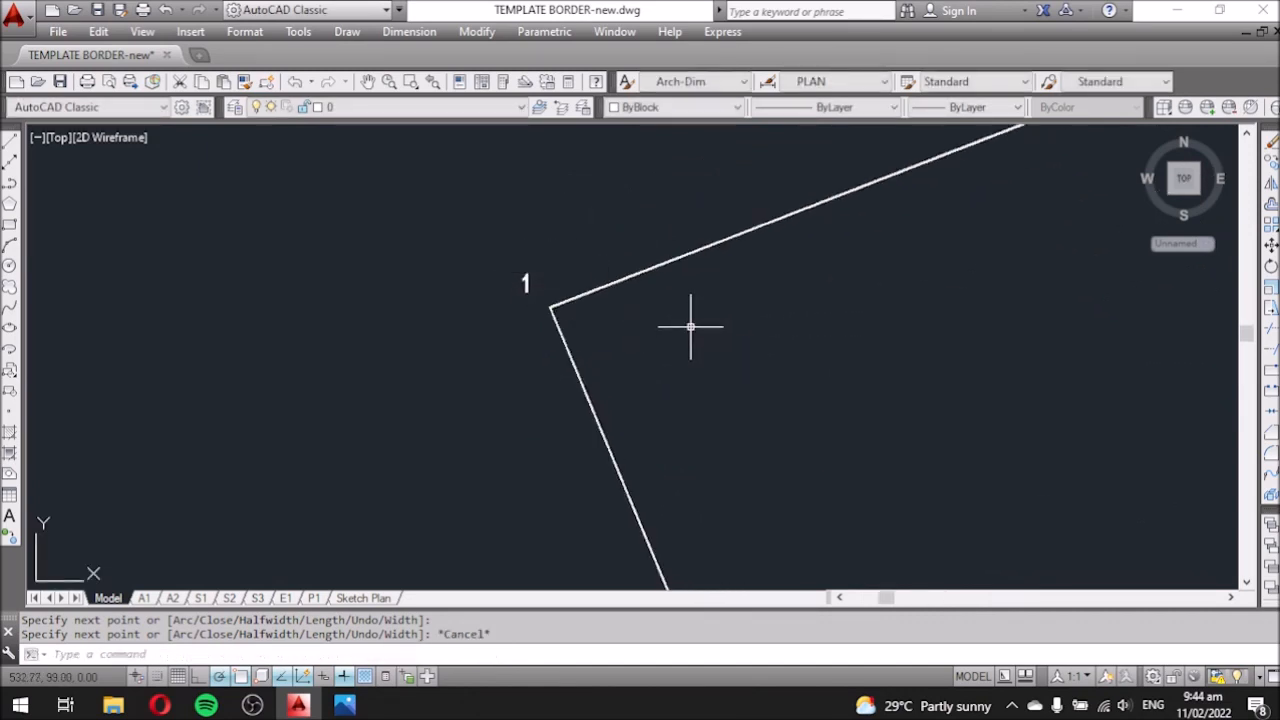
{"action": "type", "text": "PL"}
{"action": "key", "text": "Return"}
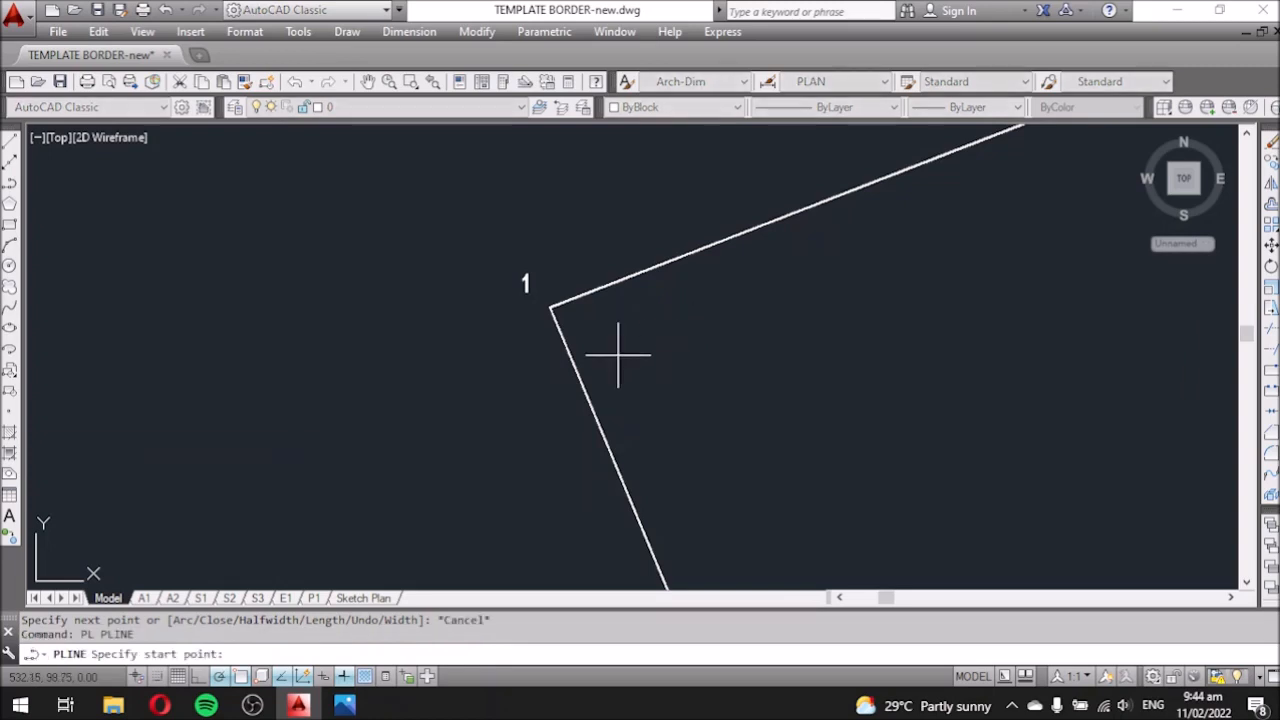
Draw short polyline extensions projecting beyond lot corners 1 and 3.
{"action": "left_click", "coordinate": [550, 307]}
{"action": "scroll", "coordinate": [651, 309], "scroll_direction": "down", "scroll_amount": 2}
{"action": "scroll", "coordinate": [625, 212], "scroll_direction": "up", "scroll_amount": 2}
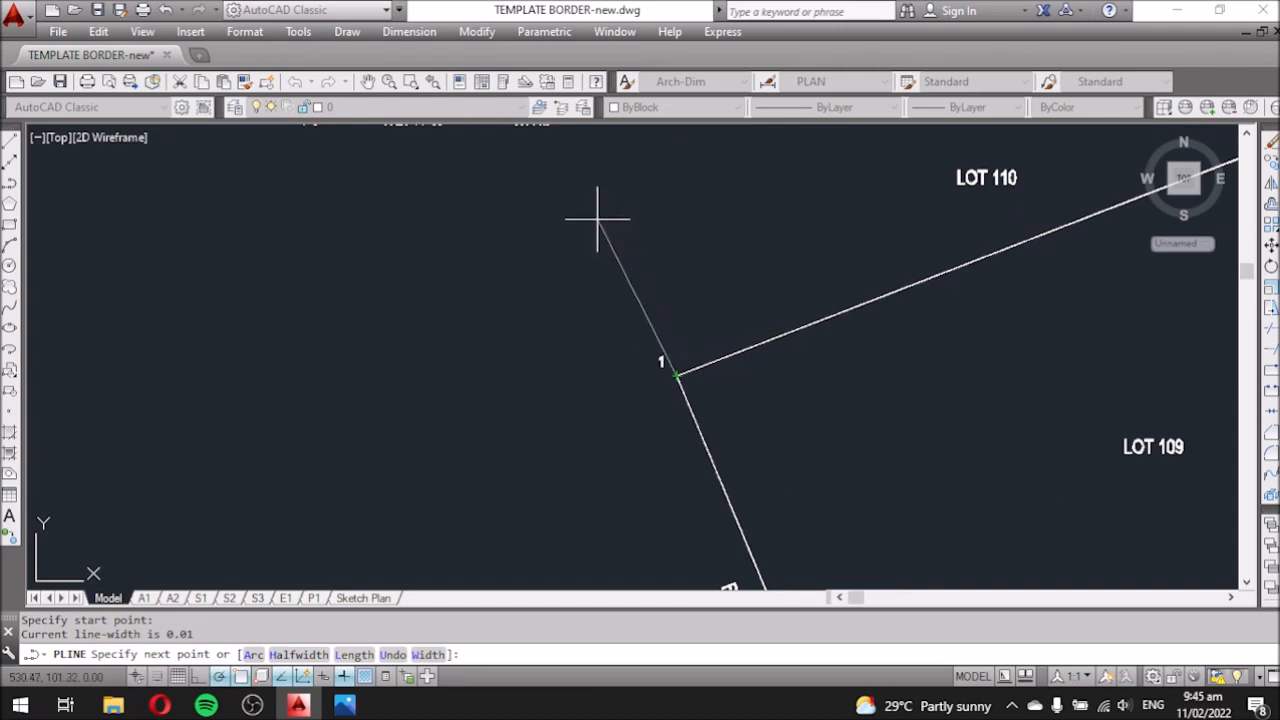
{"action": "scroll", "coordinate": [608, 213], "scroll_direction": "down", "scroll_amount": 5}
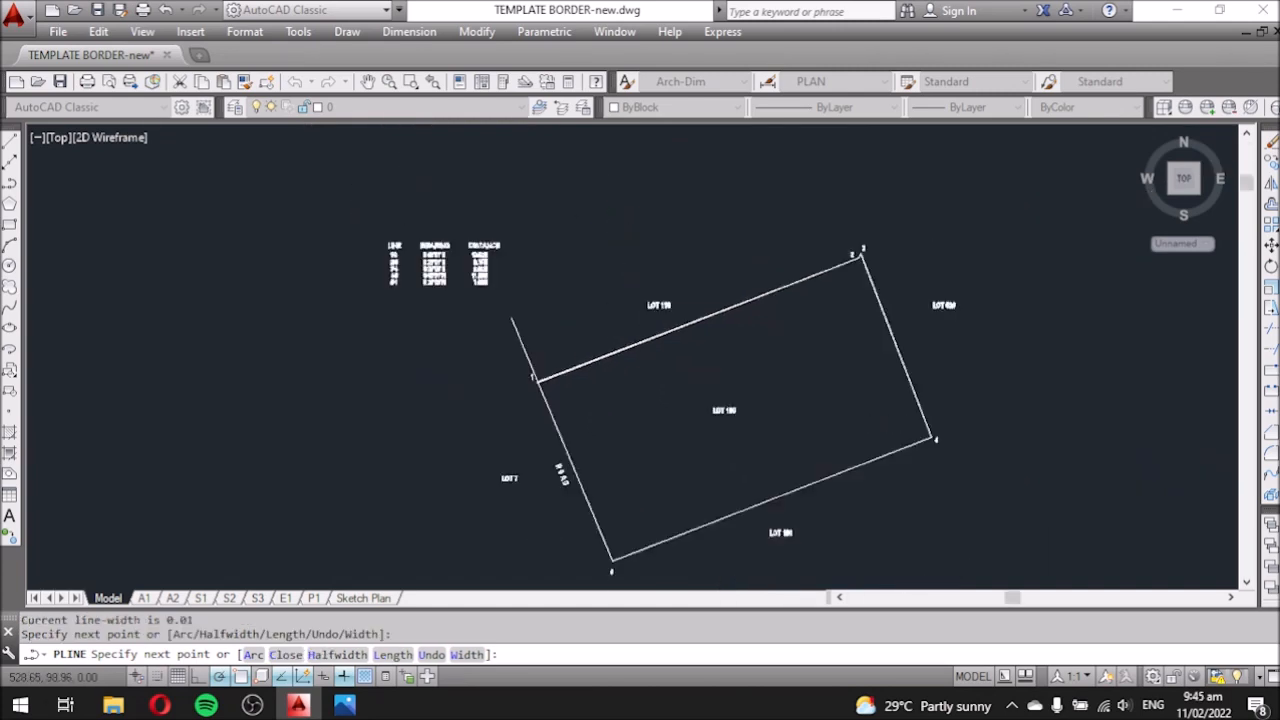
{"action": "key", "text": "Escape"}
{"action": "scroll", "coordinate": [690, 302], "scroll_direction": "up", "scroll_amount": 6}
{"action": "scroll", "coordinate": [818, 345], "scroll_direction": "up", "scroll_amount": 2}
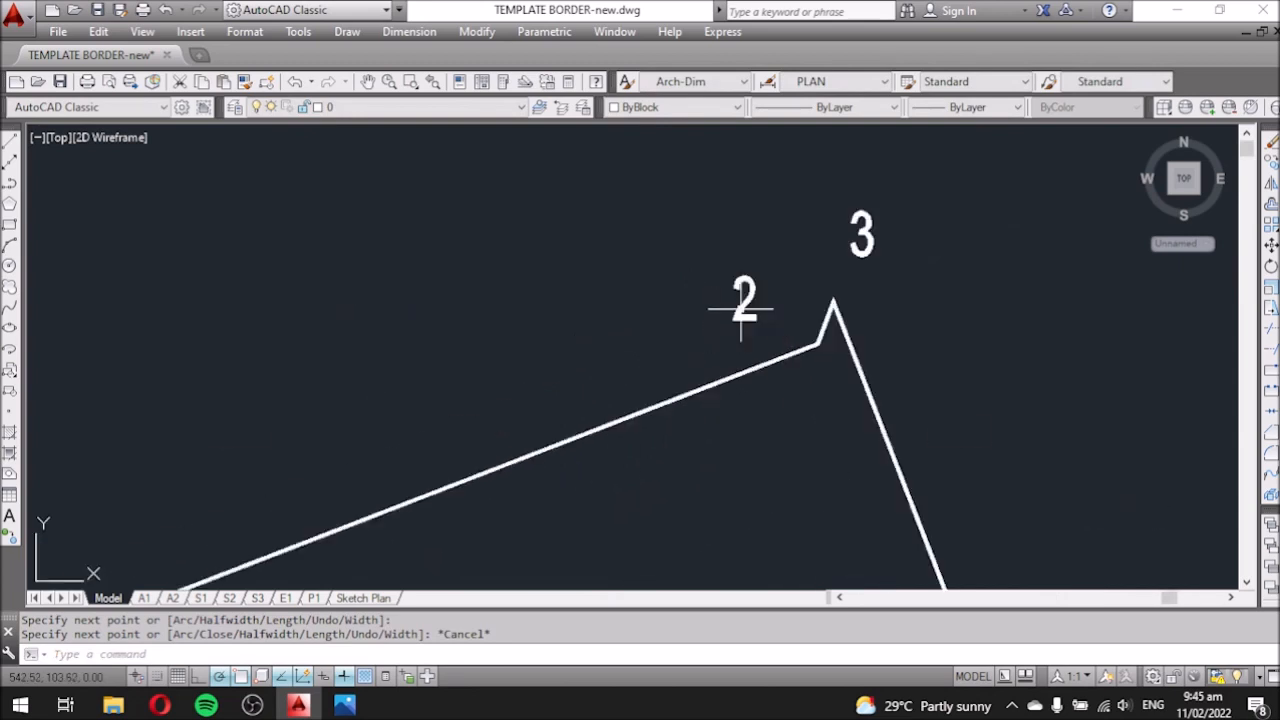
{"action": "key", "text": "Return"}
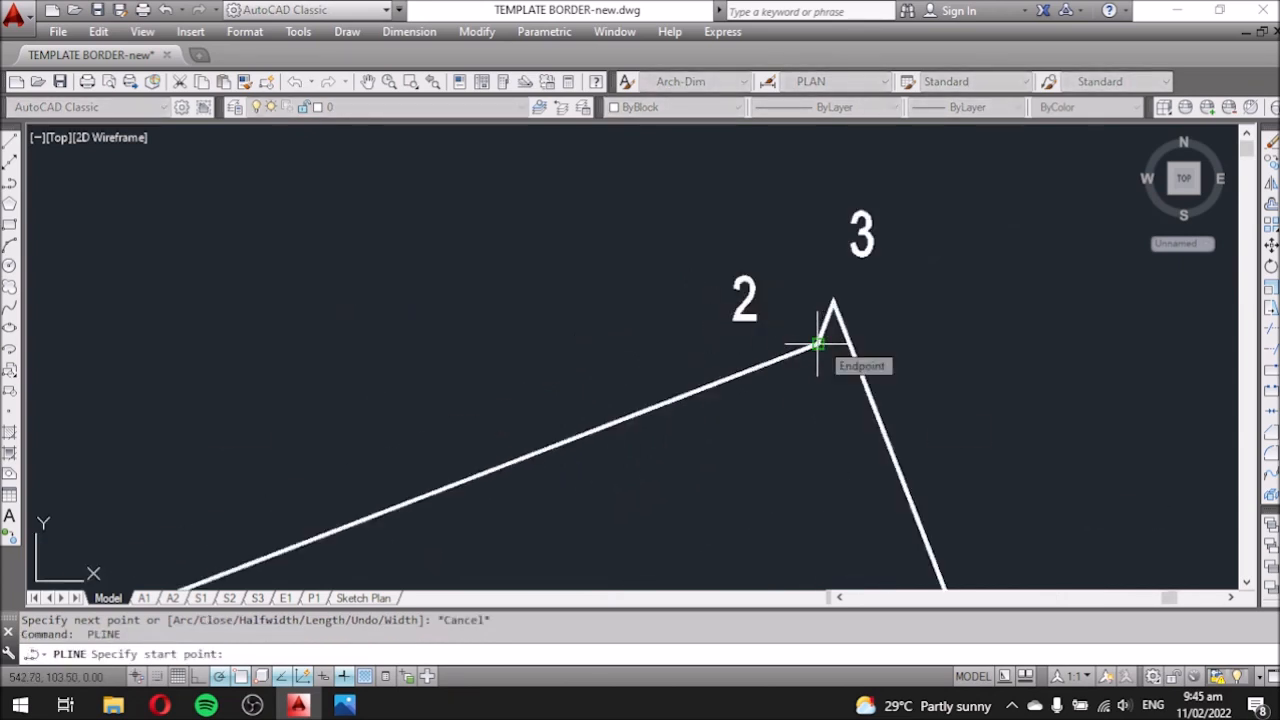
{"action": "left_click", "coordinate": [818, 345]}
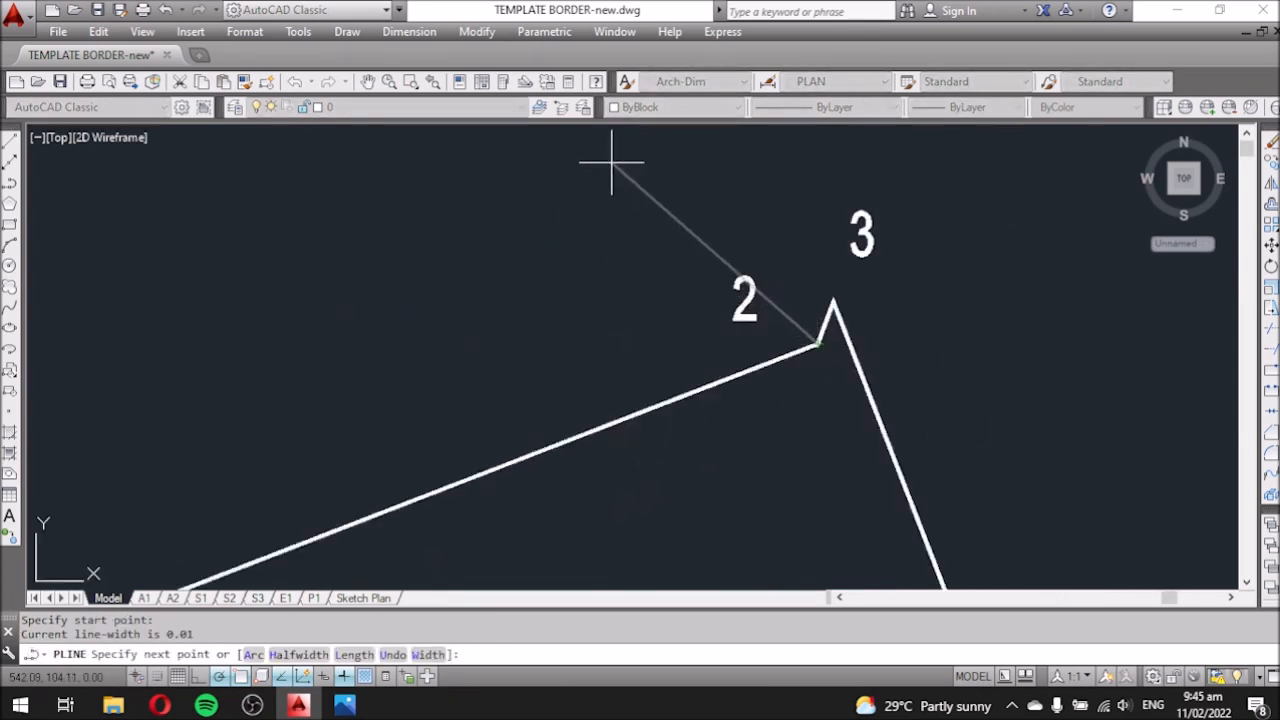
{"action": "scroll", "coordinate": [740, 300], "scroll_direction": "down", "scroll_amount": 3}
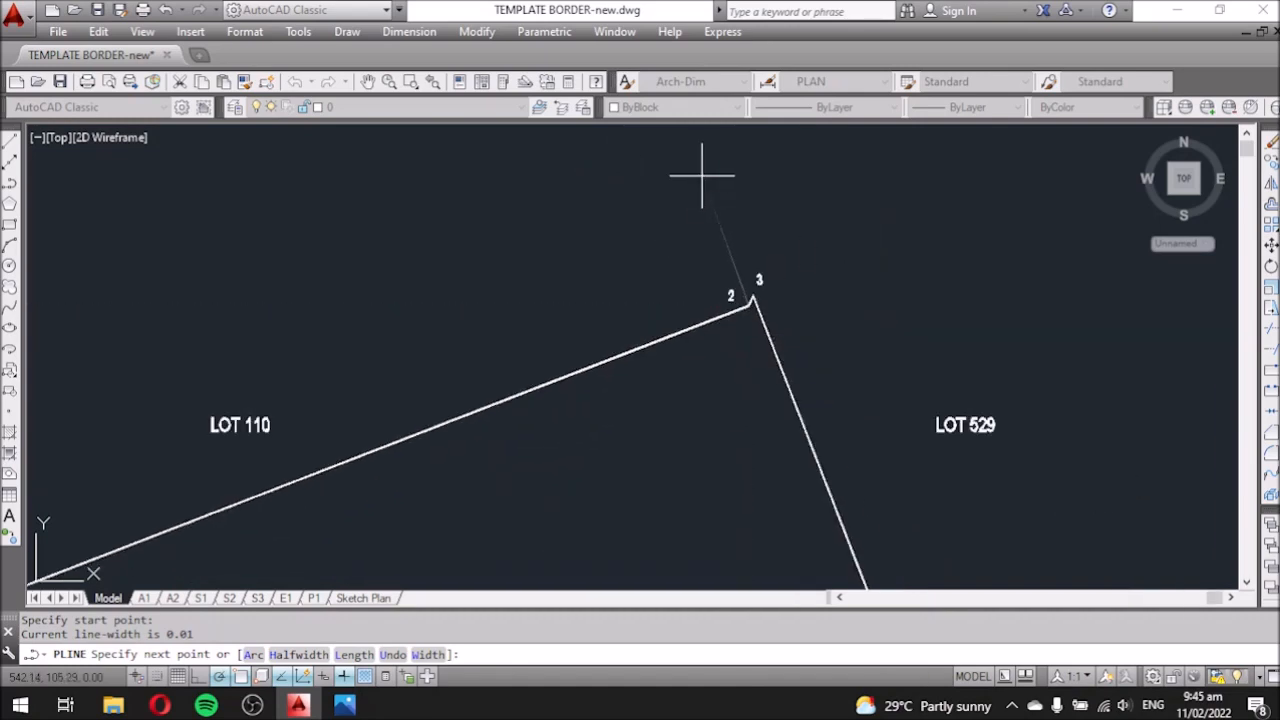
{"action": "scroll", "coordinate": [705, 180], "scroll_direction": "up", "scroll_amount": 2}
{"action": "scroll", "coordinate": [815, 480], "scroll_direction": "up", "scroll_amount": 2}
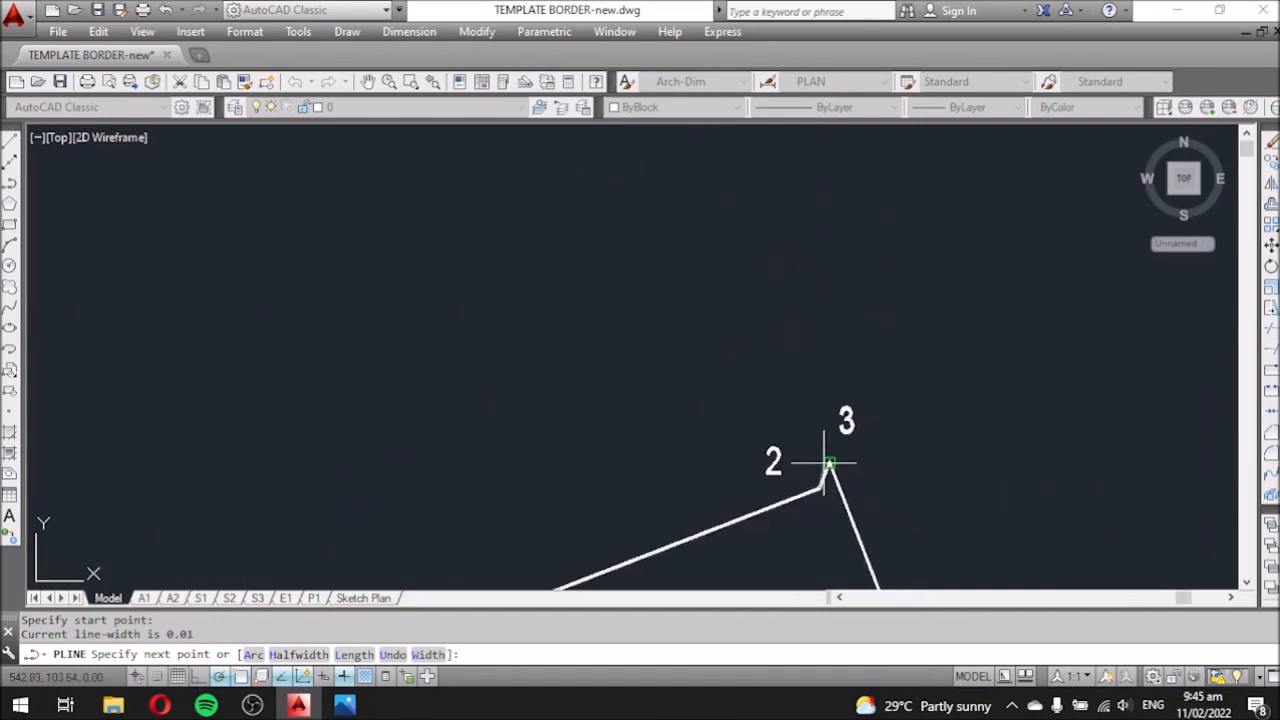
{"action": "left_click", "coordinate": [735, 221]}
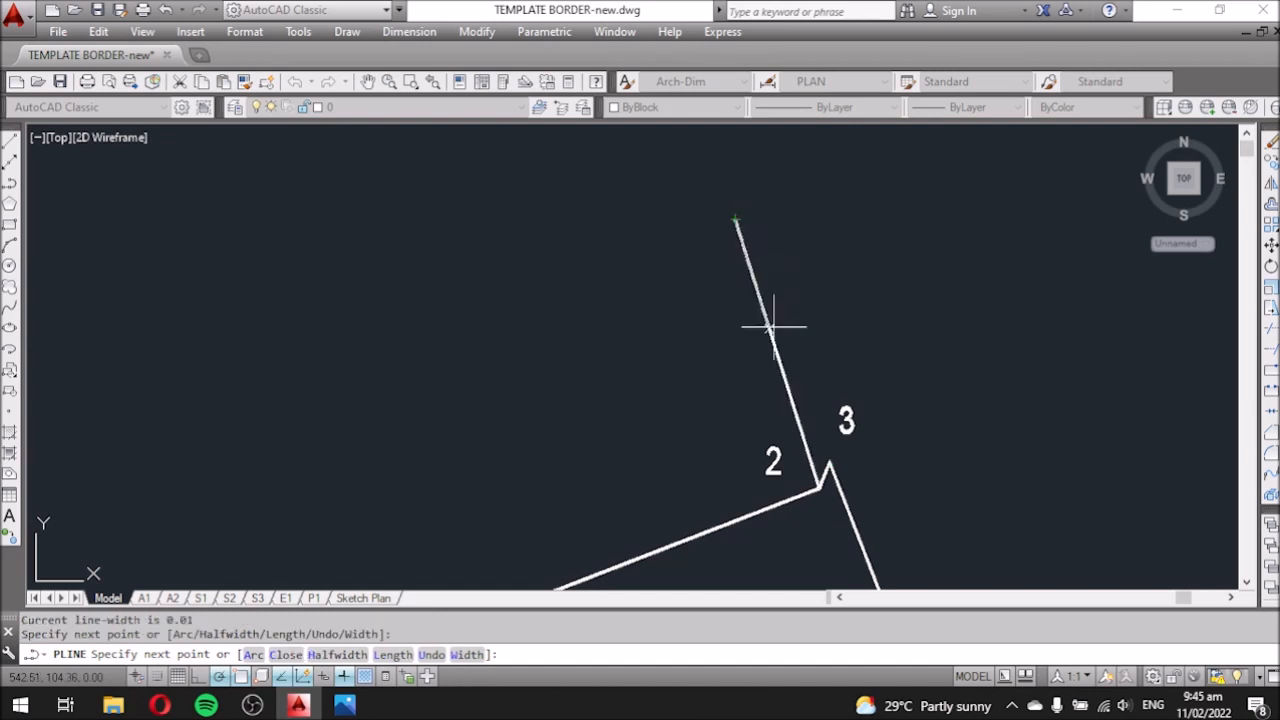
{"action": "scroll", "coordinate": [571, 277], "scroll_direction": "down", "scroll_amount": 3}
{"action": "key", "text": "Escape"}
{"action": "scroll", "coordinate": [677, 200], "scroll_direction": "down", "scroll_amount": 5}
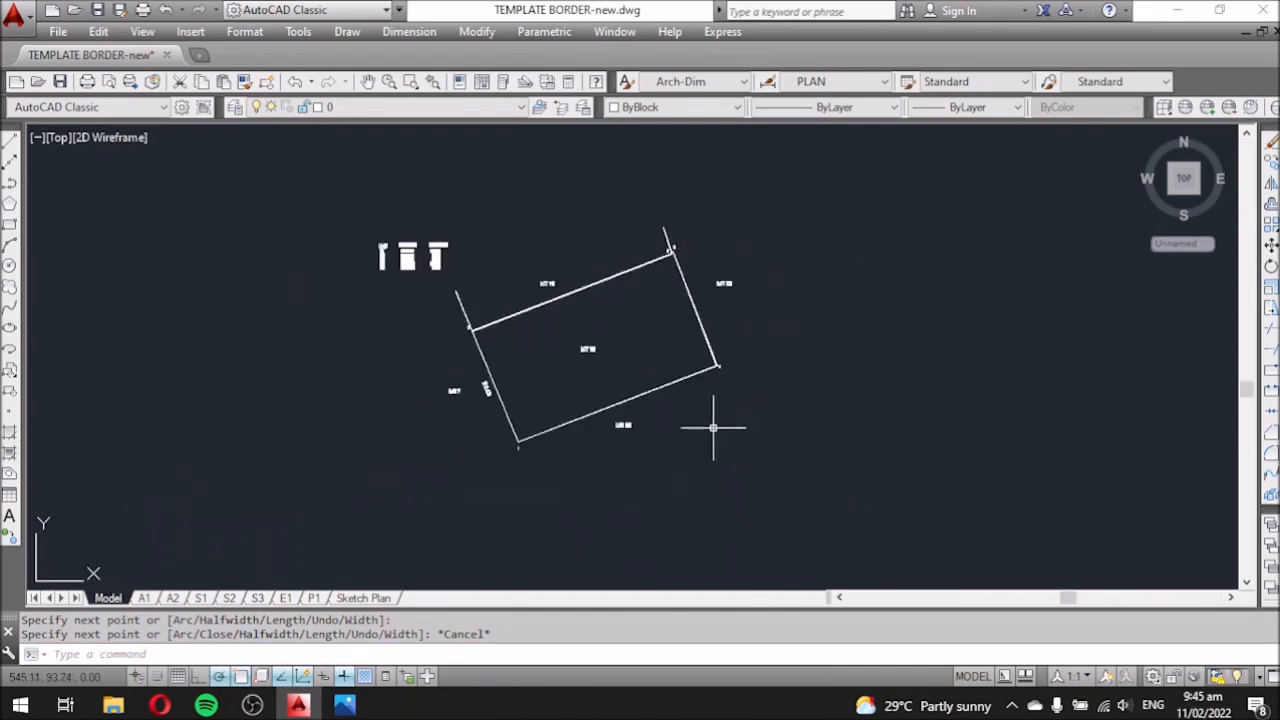
{"action": "scroll", "coordinate": [718, 384], "scroll_direction": "up", "scroll_amount": 6}
Draw short polyline extensions projecting beyond lot corners 4 and 5.
{"action": "key", "text": "Return"}
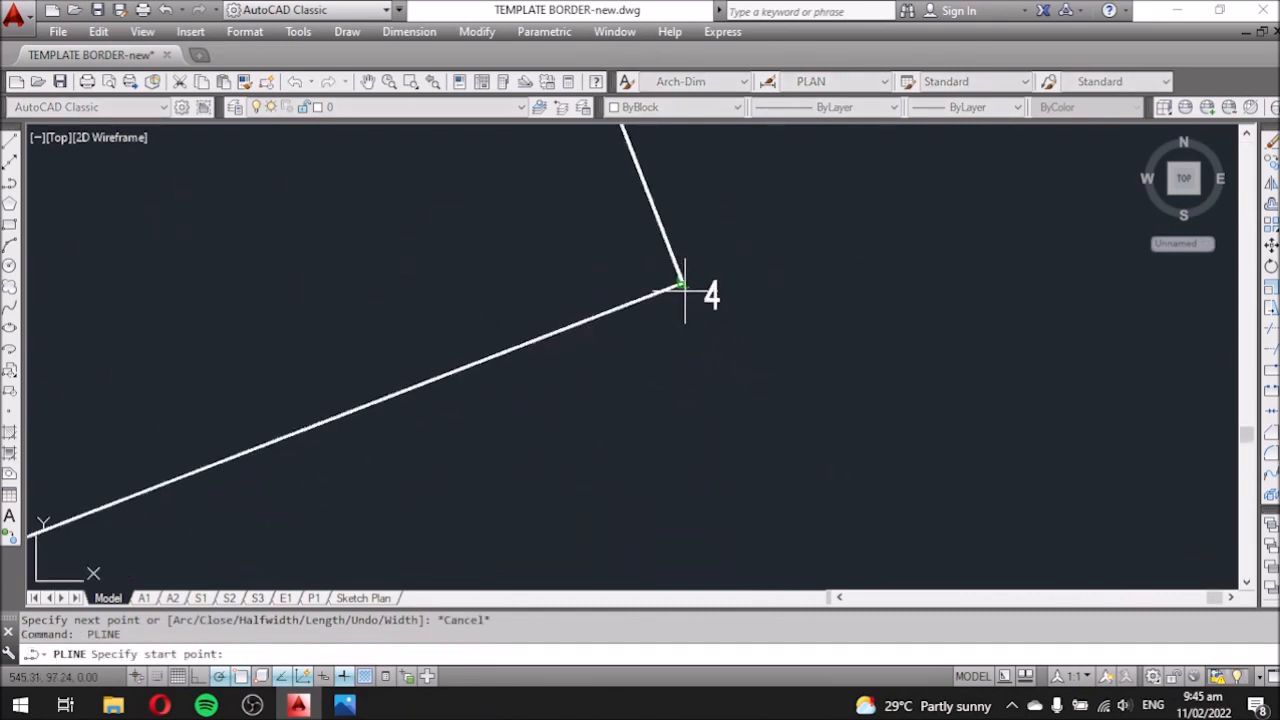
{"action": "left_click", "coordinate": [684, 290]}
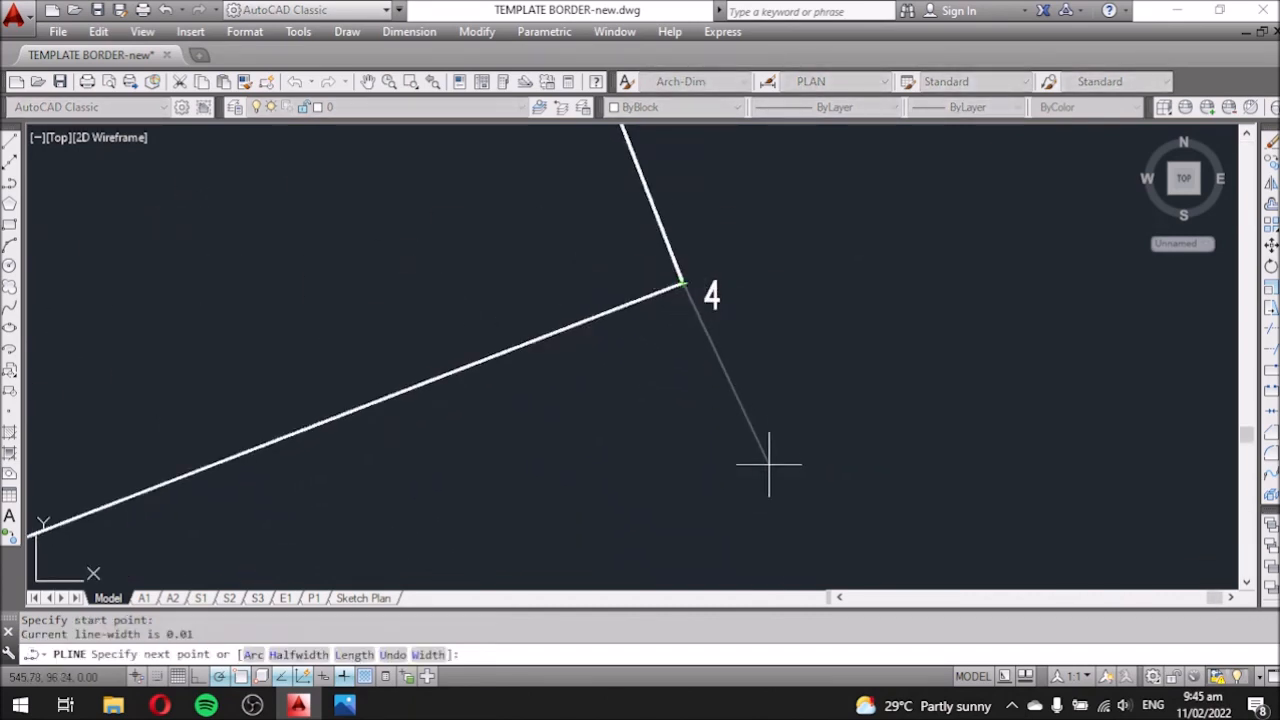
{"action": "left_click", "coordinate": [772, 521]}
{"action": "scroll", "coordinate": [846, 414], "scroll_direction": "down", "scroll_amount": 3}
{"action": "key", "text": "Escape"}
{"action": "scroll", "coordinate": [560, 543], "scroll_direction": "down", "scroll_amount": 3}
{"action": "scroll", "coordinate": [560, 543], "scroll_direction": "up", "scroll_amount": 6}
{"action": "key", "text": "Return"}
{"action": "left_click", "coordinate": [871, 204]}
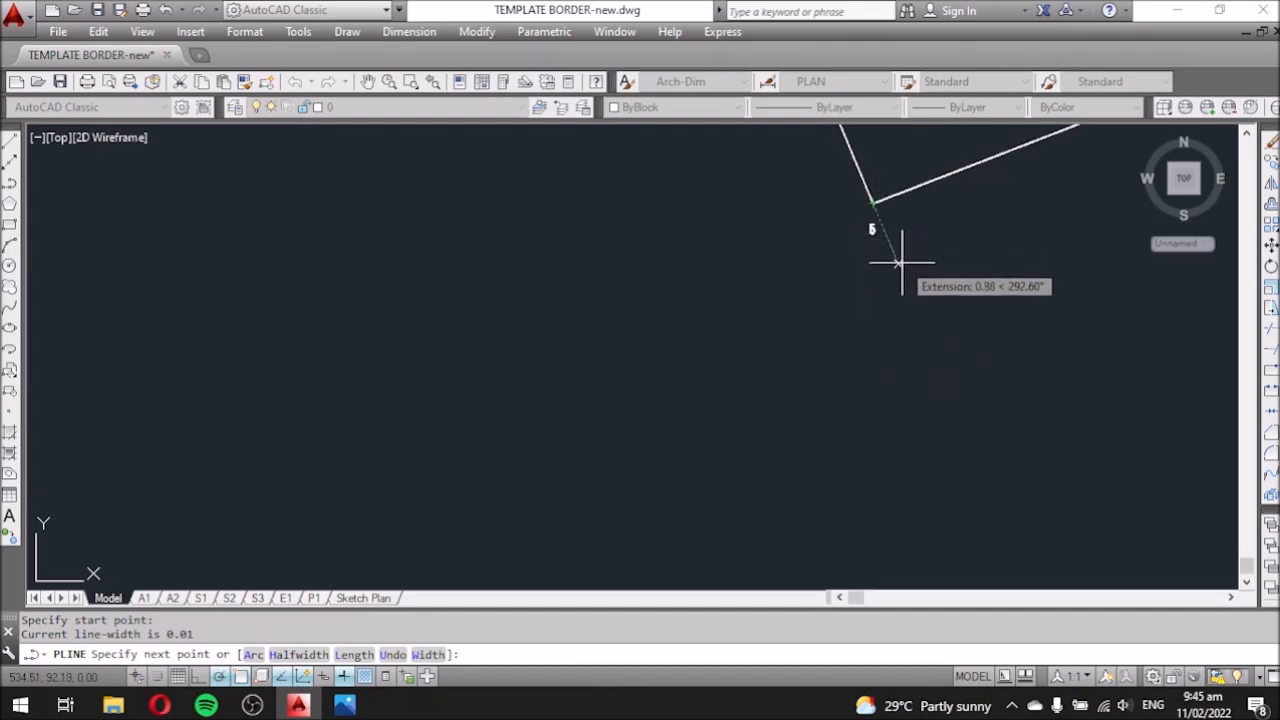
{"action": "scroll", "coordinate": [862, 307], "scroll_direction": "down", "scroll_amount": 4}
{"action": "scroll", "coordinate": [890, 295], "scroll_direction": "up", "scroll_amount": 4}
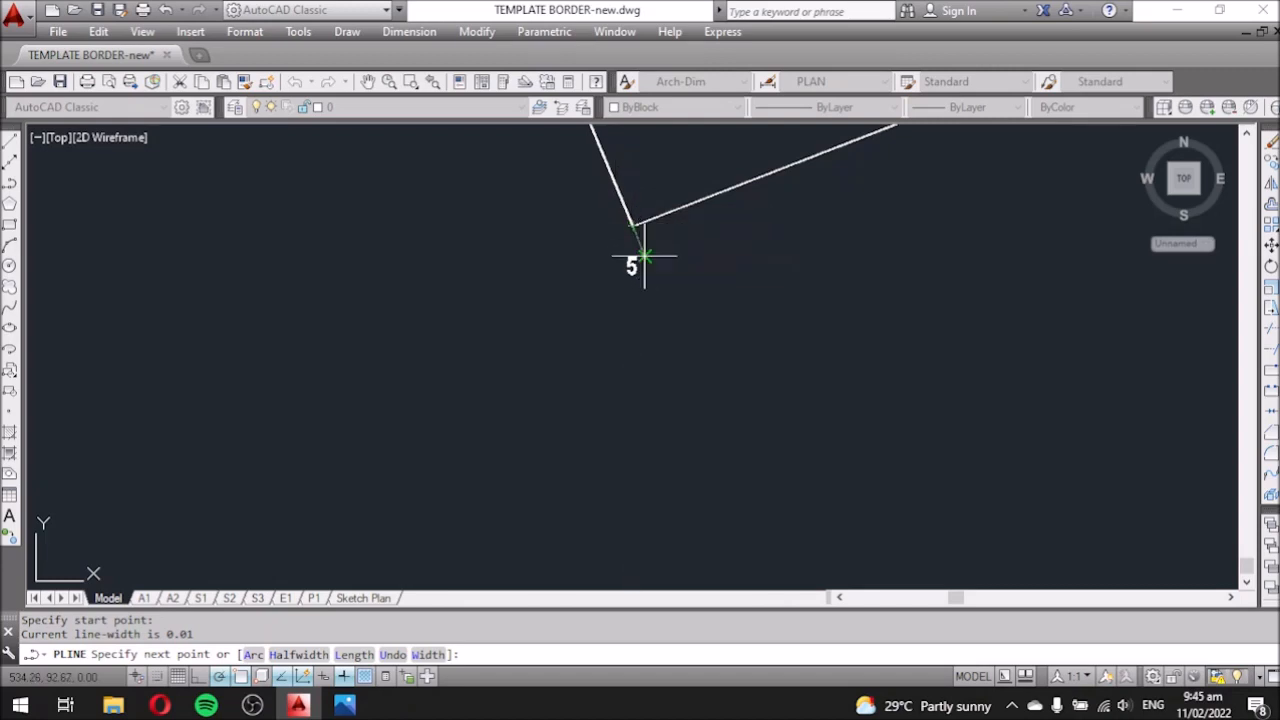
{"action": "left_click", "coordinate": [680, 340]}
{"action": "key", "text": "Escape"}
{"action": "scroll", "coordinate": [643, 449], "scroll_direction": "down", "scroll_amount": 3}
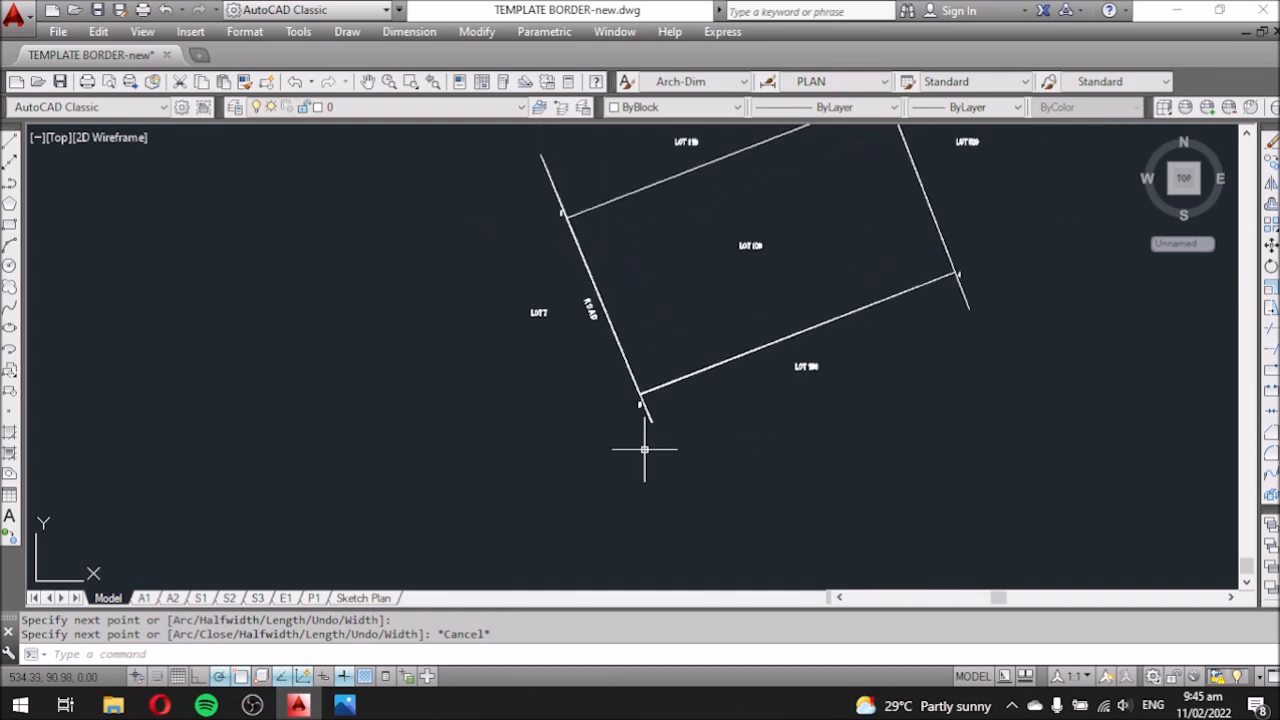
{"action": "scroll", "coordinate": [680, 443], "scroll_direction": "up", "scroll_amount": 4}
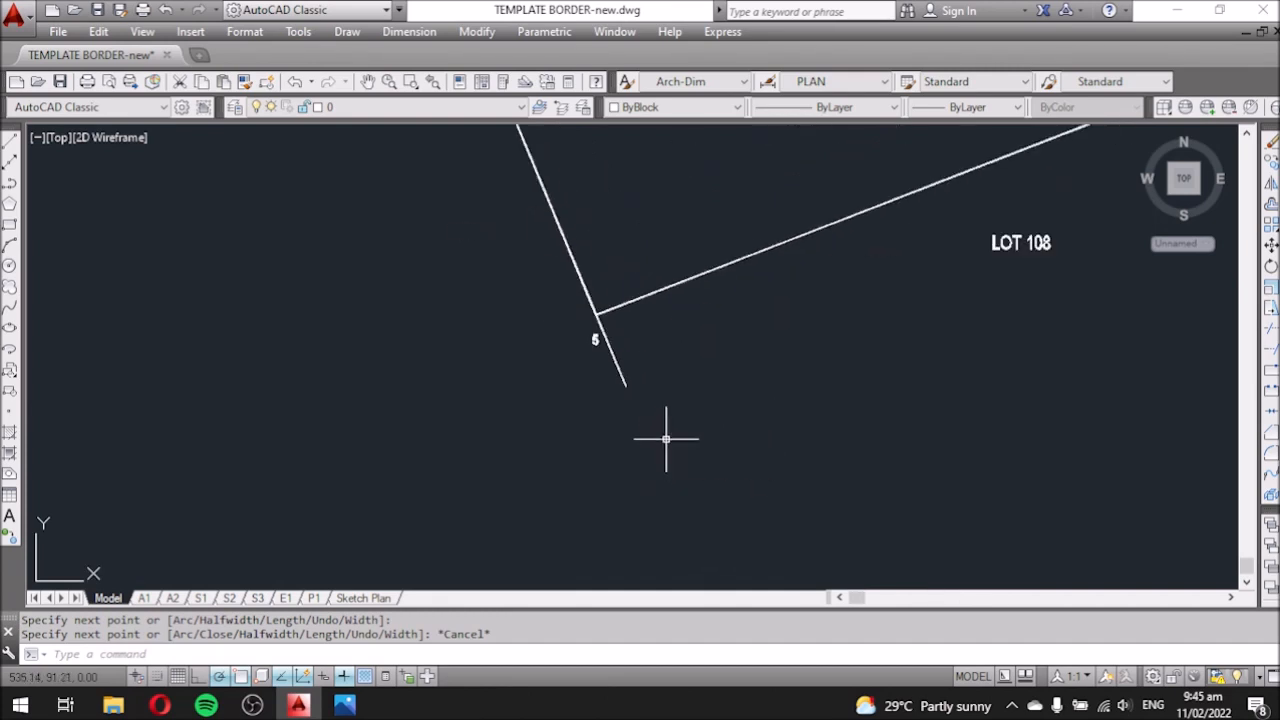
Stretch the corner 5 extension line's outer endpoint further out to lengthen it.
{"action": "left_click", "coordinate": [623, 382]}
{"action": "left_click", "coordinate": [625, 385]}
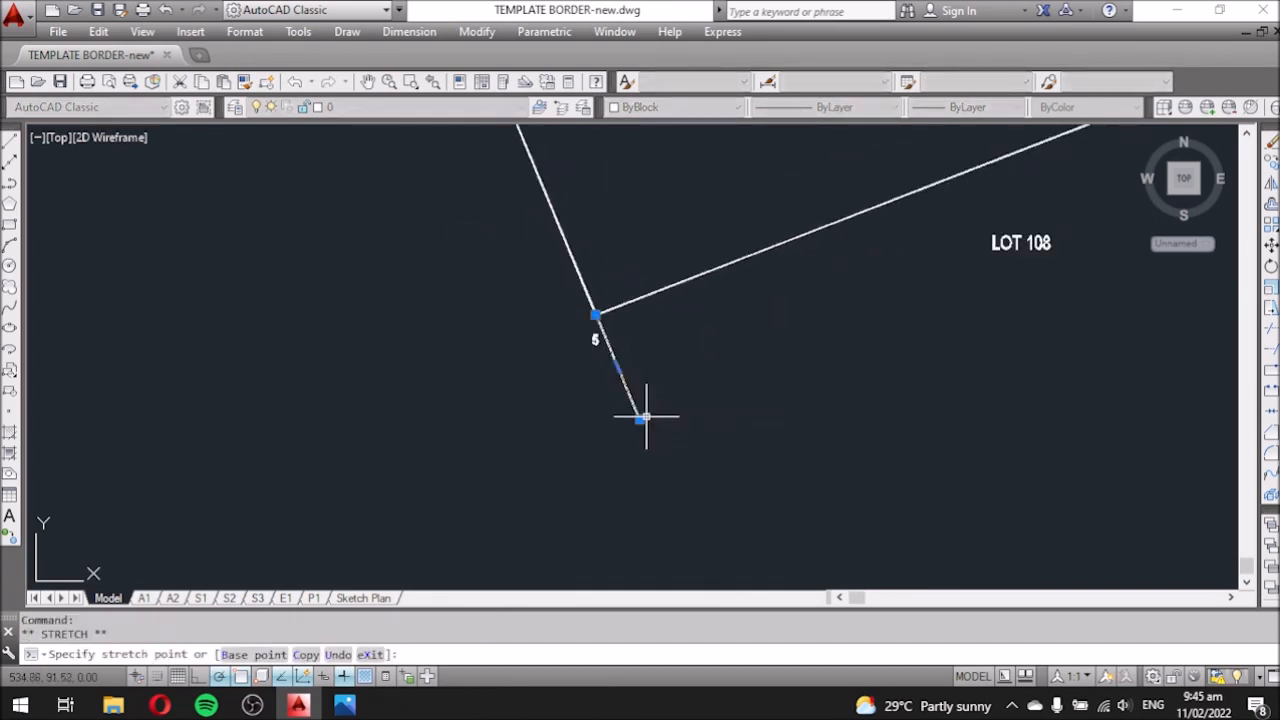
{"action": "key", "text": "Escape"}
{"action": "scroll", "coordinate": [690, 466], "scroll_direction": "down", "scroll_amount": 3}
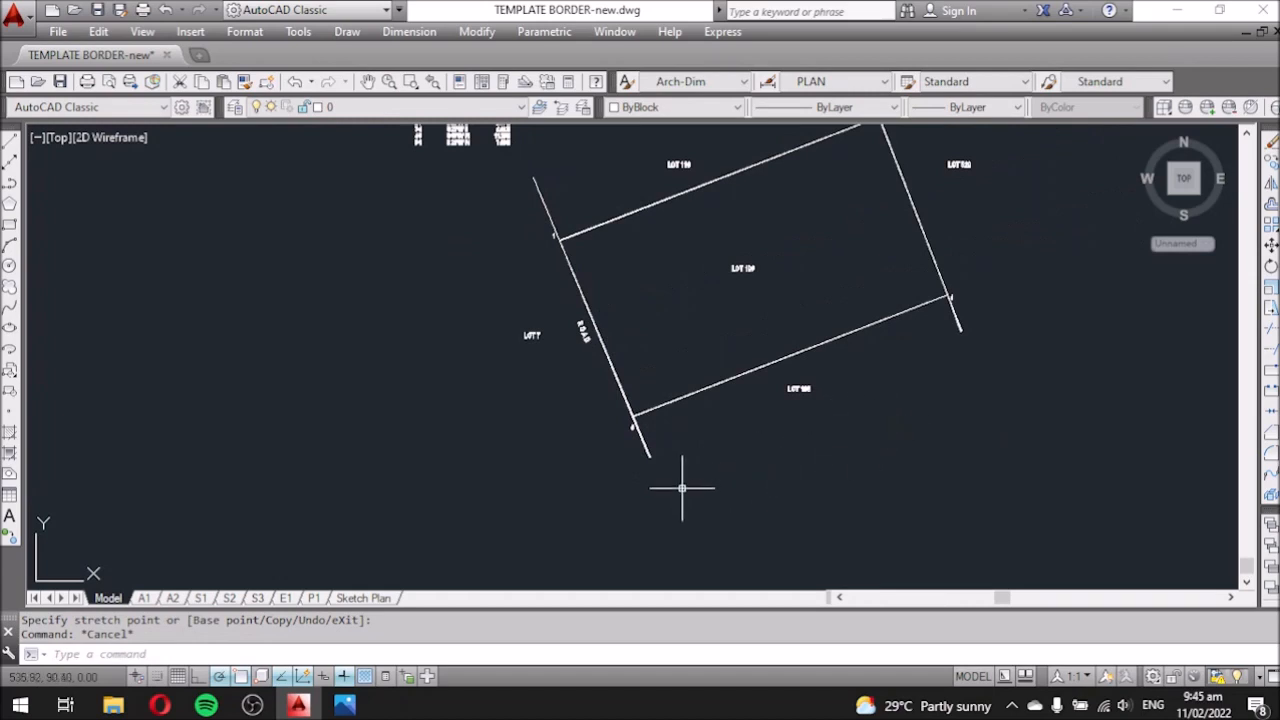
{"action": "scroll", "coordinate": [683, 481], "scroll_direction": "up", "scroll_amount": 3}
{"action": "left_click", "coordinate": [599, 398]}
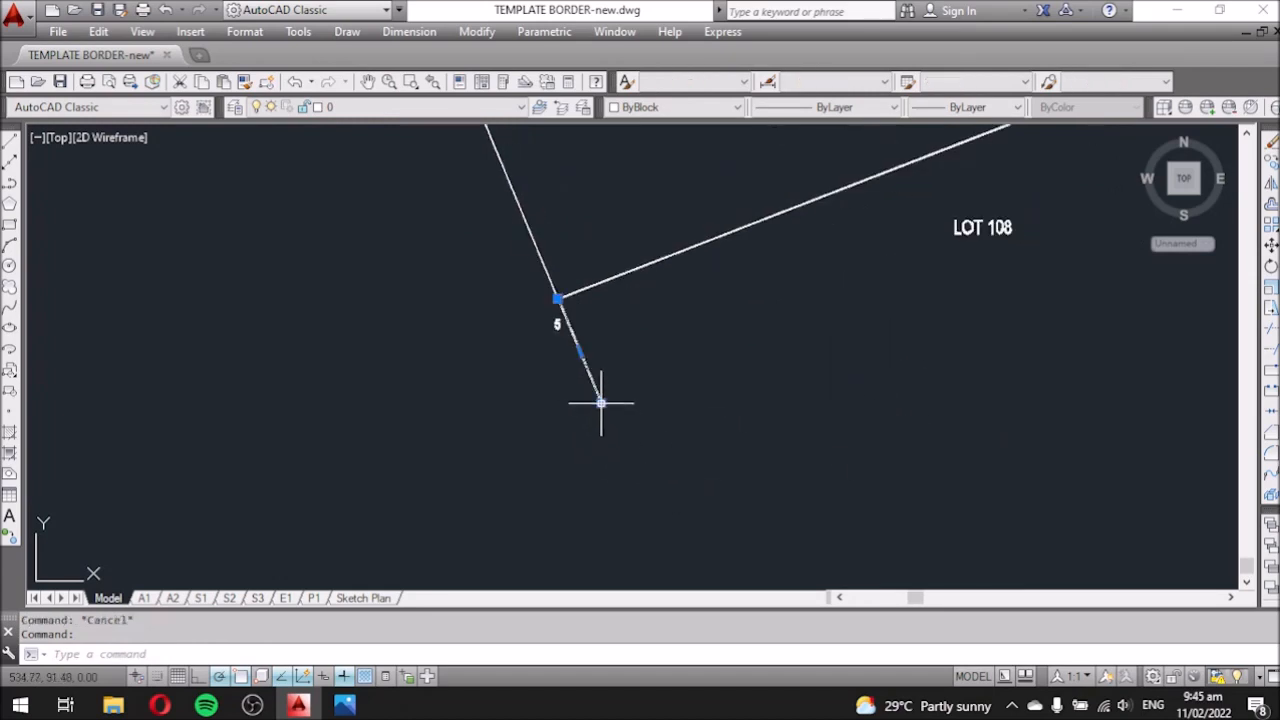
{"action": "left_click", "coordinate": [601, 402]}
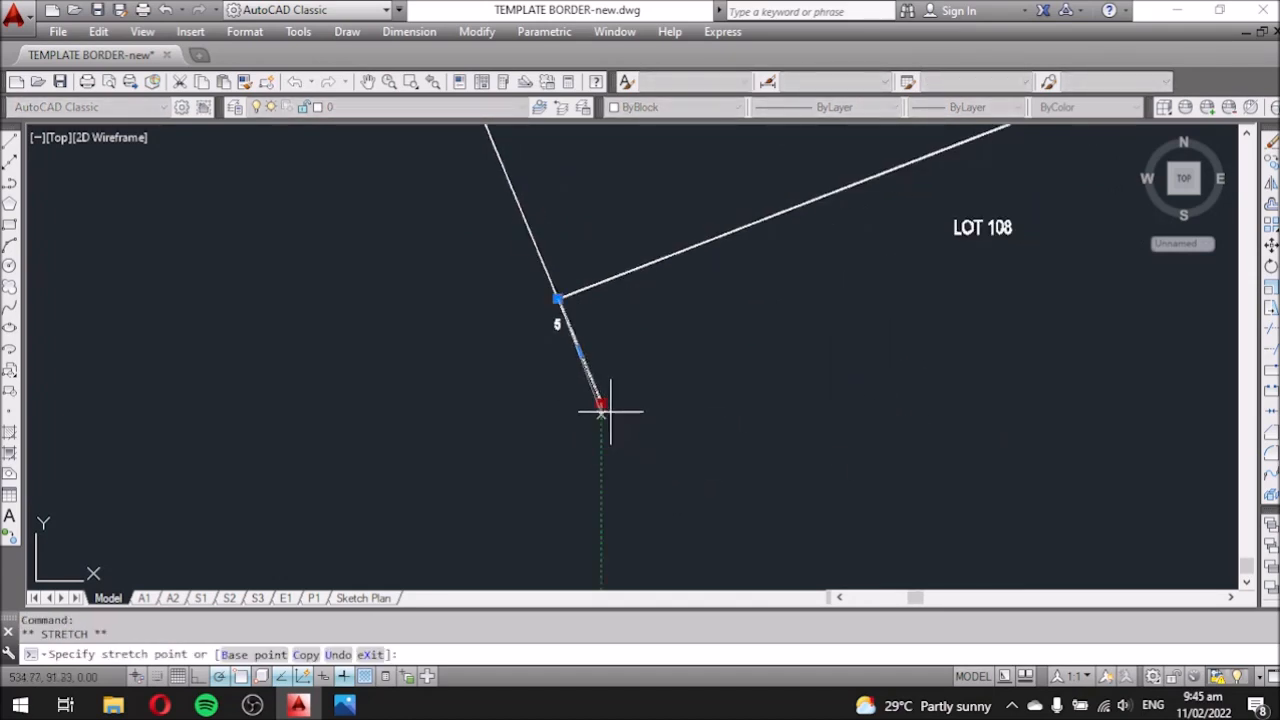
{"action": "left_click", "coordinate": [628, 453]}
{"action": "key", "text": "Escape"}
{"action": "scroll", "coordinate": [606, 500], "scroll_direction": "down", "scroll_amount": 4}
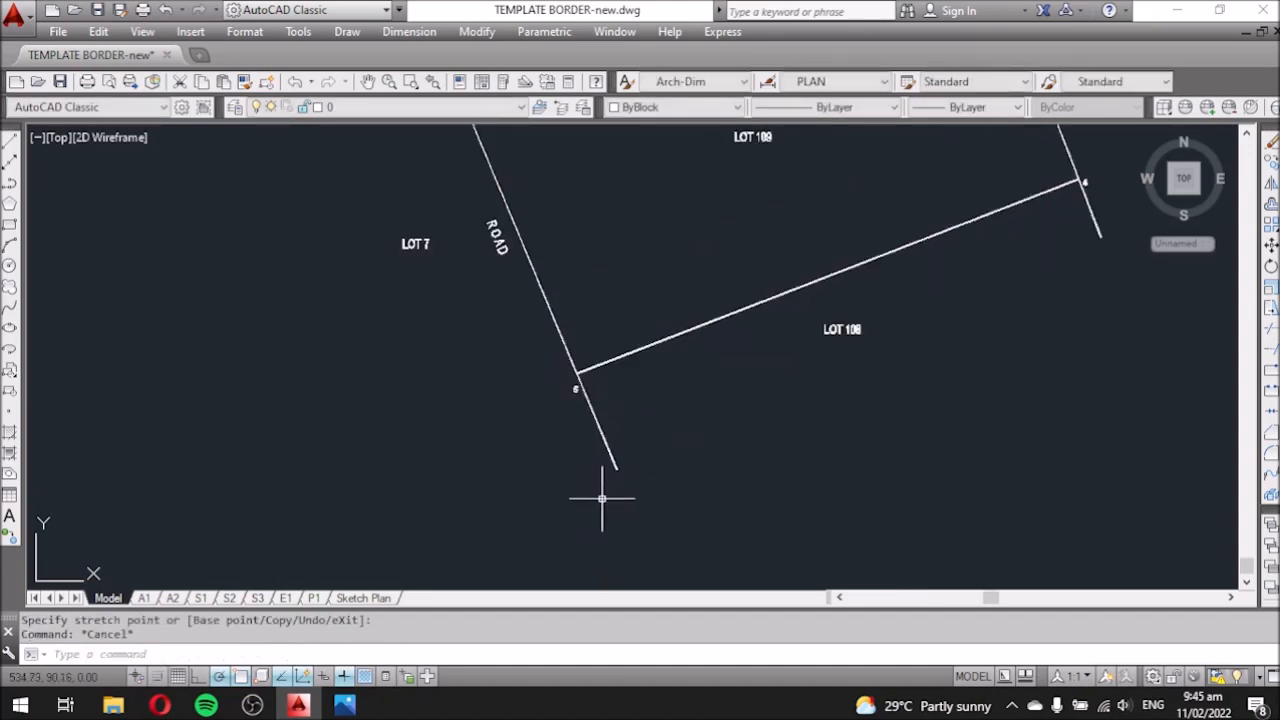
{"action": "scroll", "coordinate": [931, 323], "scroll_direction": "up", "scroll_amount": 2}
Lengthen the corner 4 and corner 3 extension lines, then select the corner 1 extension.
{"action": "left_click", "coordinate": [886, 322]}
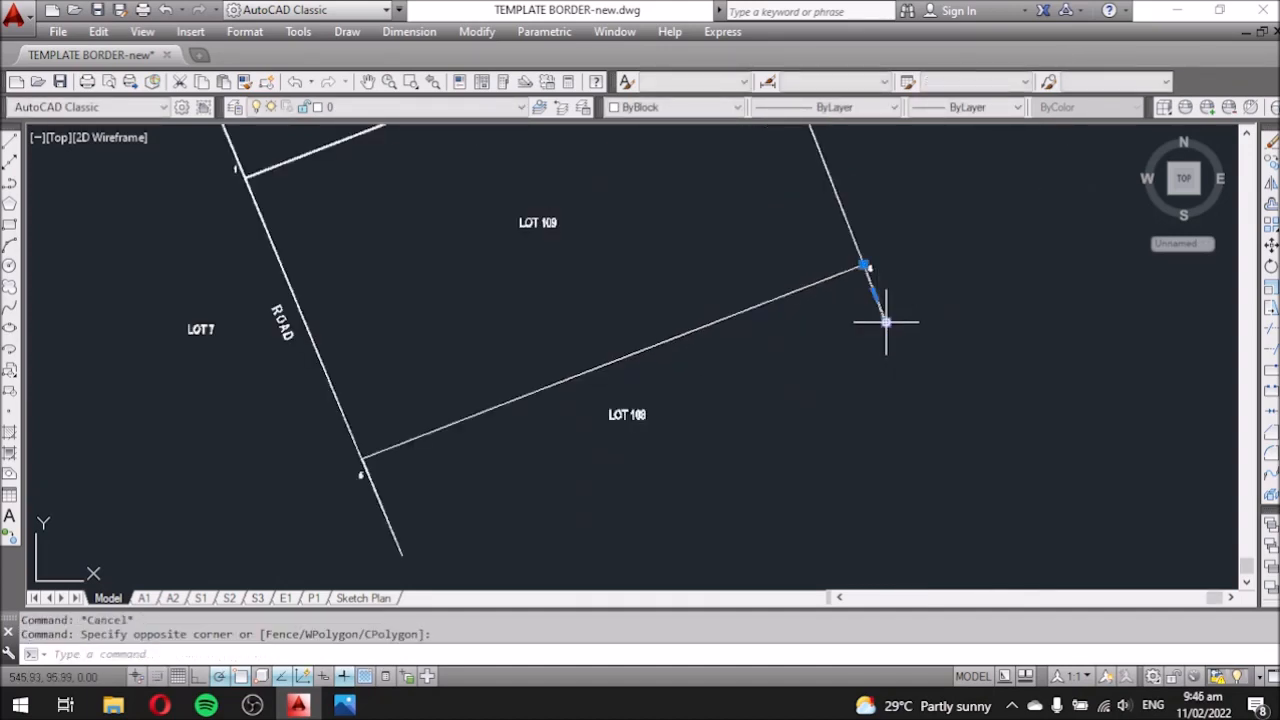
{"action": "left_click", "coordinate": [885, 322]}
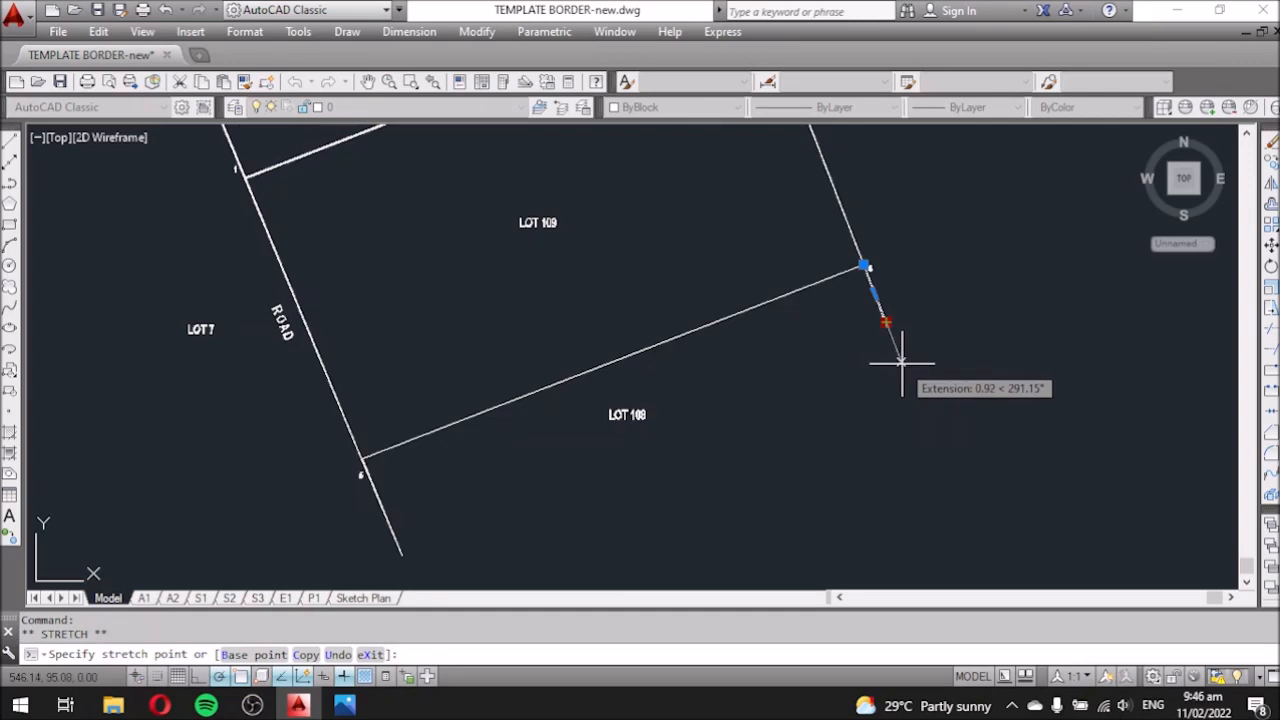
{"action": "key", "text": "Escape"}
{"action": "scroll", "coordinate": [858, 428], "scroll_direction": "down", "scroll_amount": 3}
{"action": "scroll", "coordinate": [690, 355], "scroll_direction": "up", "scroll_amount": 2}
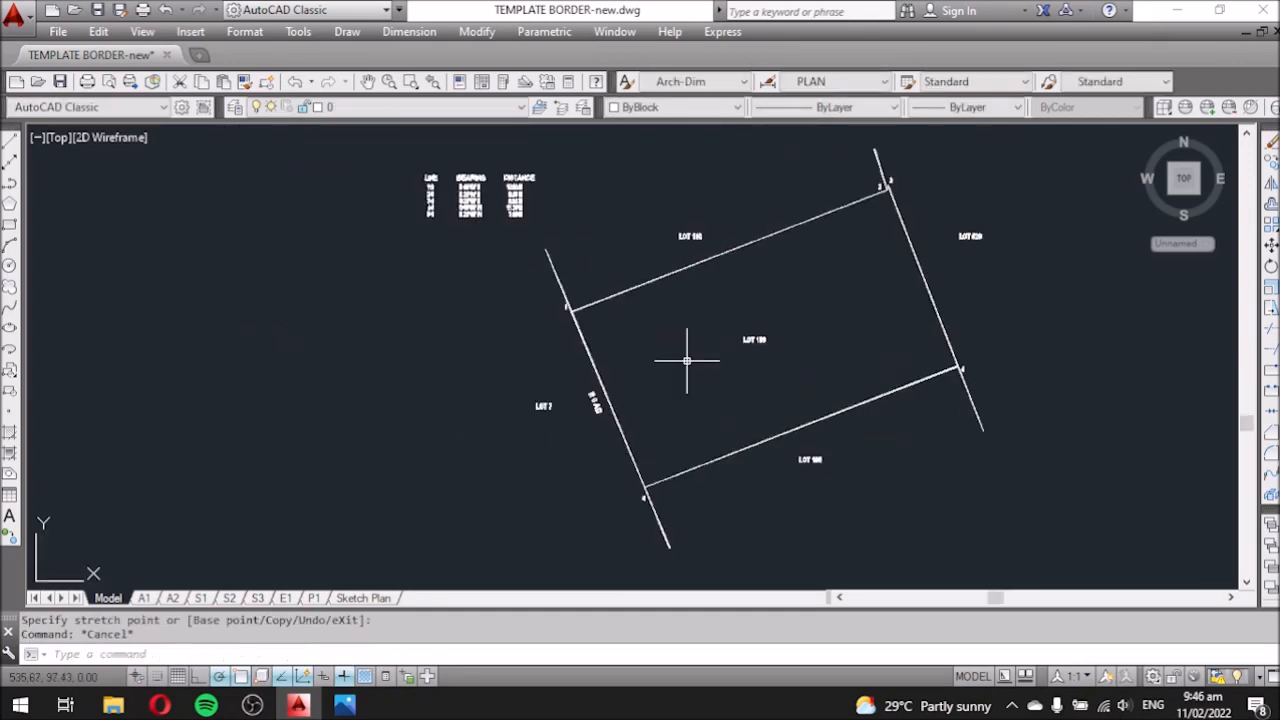
{"action": "middle_click_drag", "start_coordinate": [831, 266], "coordinate": [737, 371]}
{"action": "scroll", "coordinate": [801, 224], "scroll_direction": "up", "scroll_amount": 4}
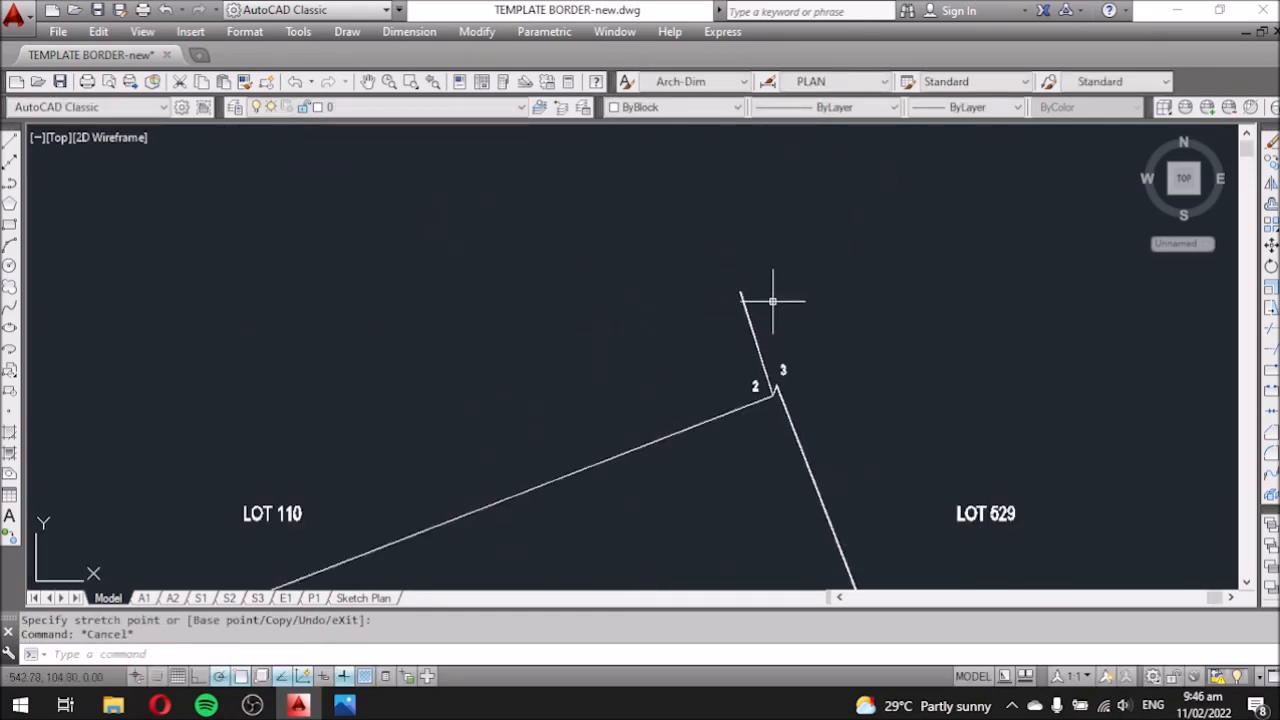
{"action": "left_click", "coordinate": [772, 301]}
{"action": "left_click", "coordinate": [716, 295]}
{"action": "left_click", "coordinate": [740, 292]}
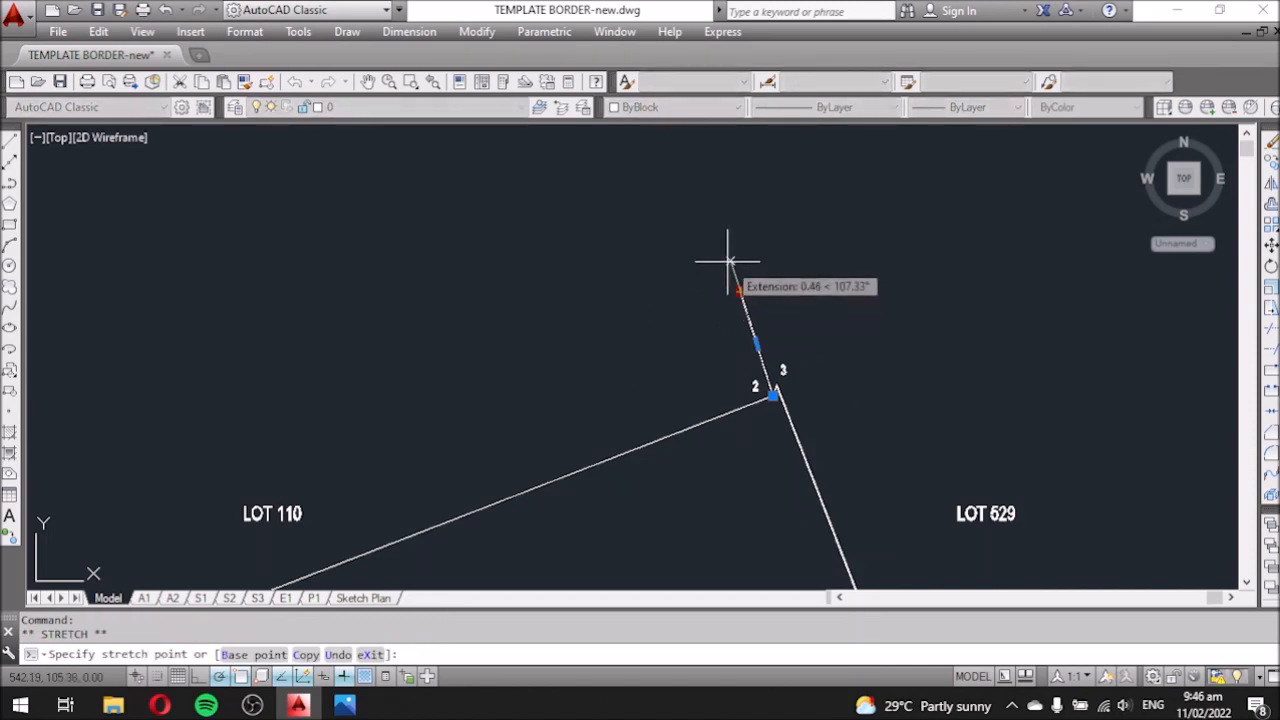
{"action": "key", "text": "Escape"}
{"action": "scroll", "coordinate": [822, 233], "scroll_direction": "down", "scroll_amount": 3}
{"action": "scroll", "coordinate": [812, 280], "scroll_direction": "up", "scroll_amount": 4}
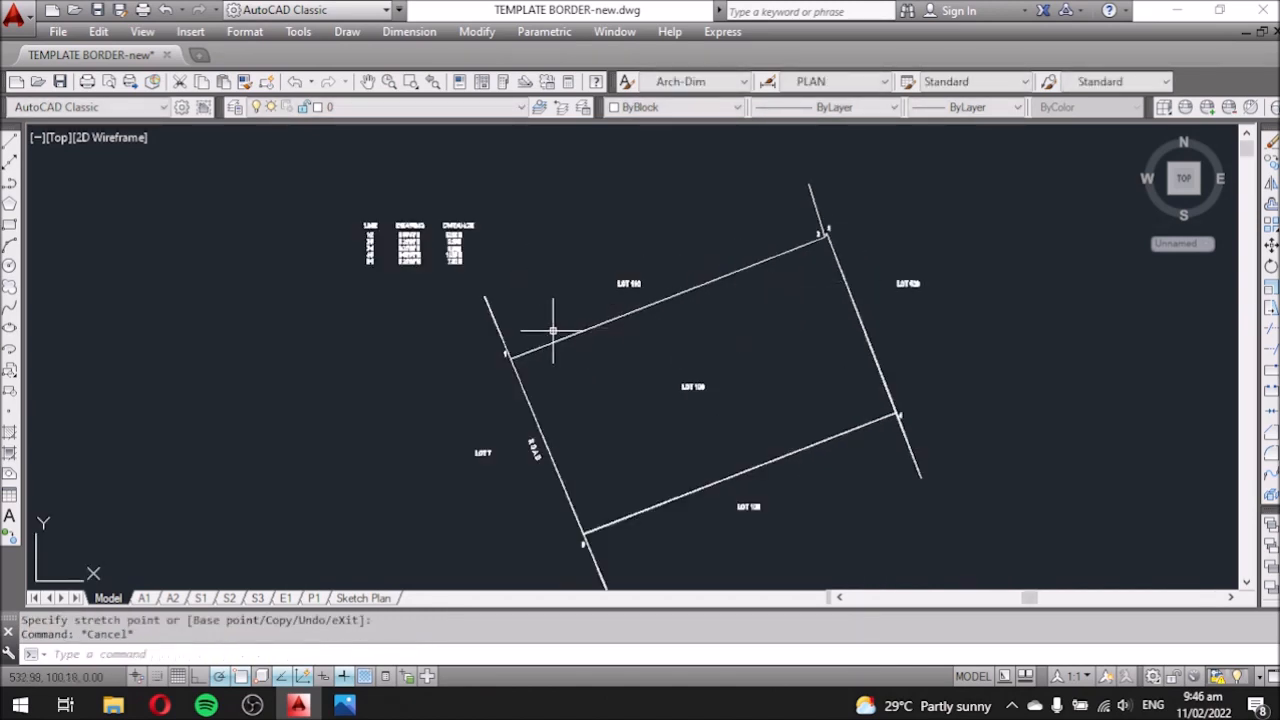
{"action": "left_click", "coordinate": [516, 317]}
{"action": "left_click", "coordinate": [480, 328]}
Select the upper corner extension line and inspect the linetype list without changing it.
{"action": "left_click", "coordinate": [825, 198]}
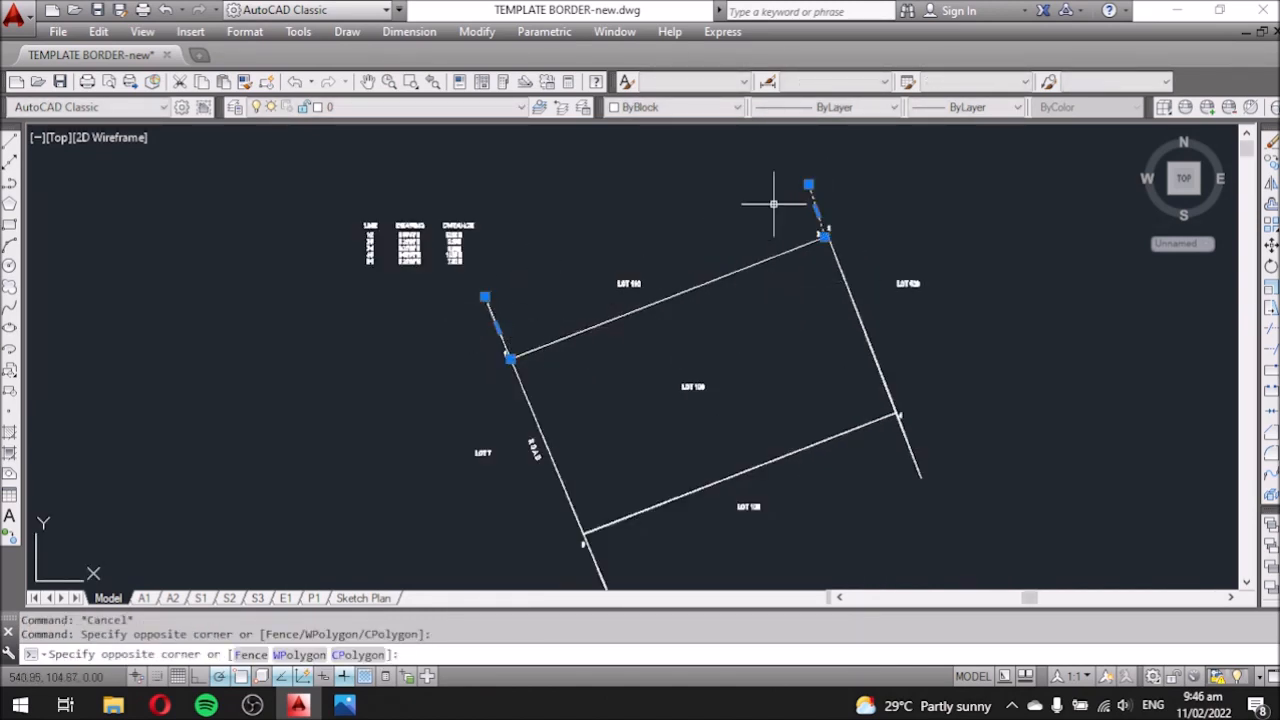
{"action": "left_click", "coordinate": [785, 208]}
{"action": "key", "text": "Escape"}
{"action": "middle_click_drag", "start_coordinate": [707, 210], "coordinate": [670, 153]}
{"action": "left_click", "coordinate": [845, 108]}
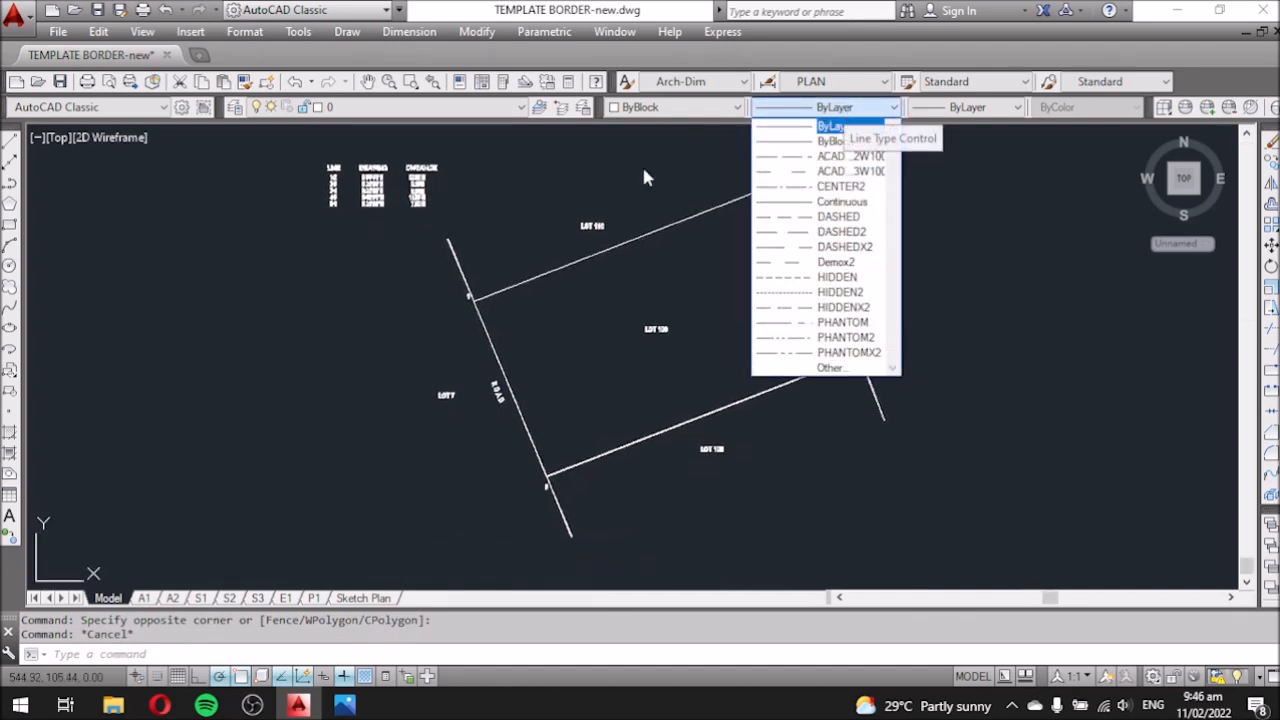
{"action": "left_click", "coordinate": [655, 290]}
Select the corner extension lines and change their linetype to HIDDEN.
{"action": "left_click", "coordinate": [475, 270]}
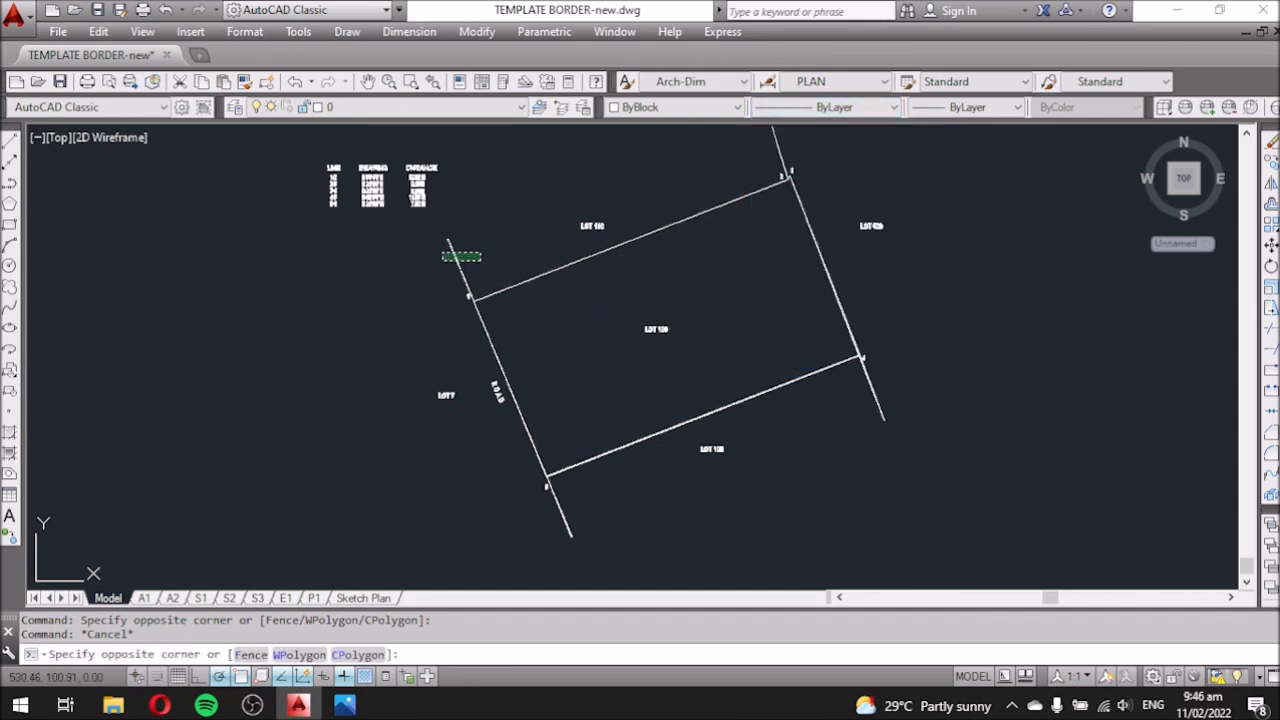
{"action": "left_click", "coordinate": [449, 249]}
{"action": "scroll", "coordinate": [683, 183], "scroll_direction": "down", "scroll_amount": 4}
{"action": "left_click", "coordinate": [679, 197]}
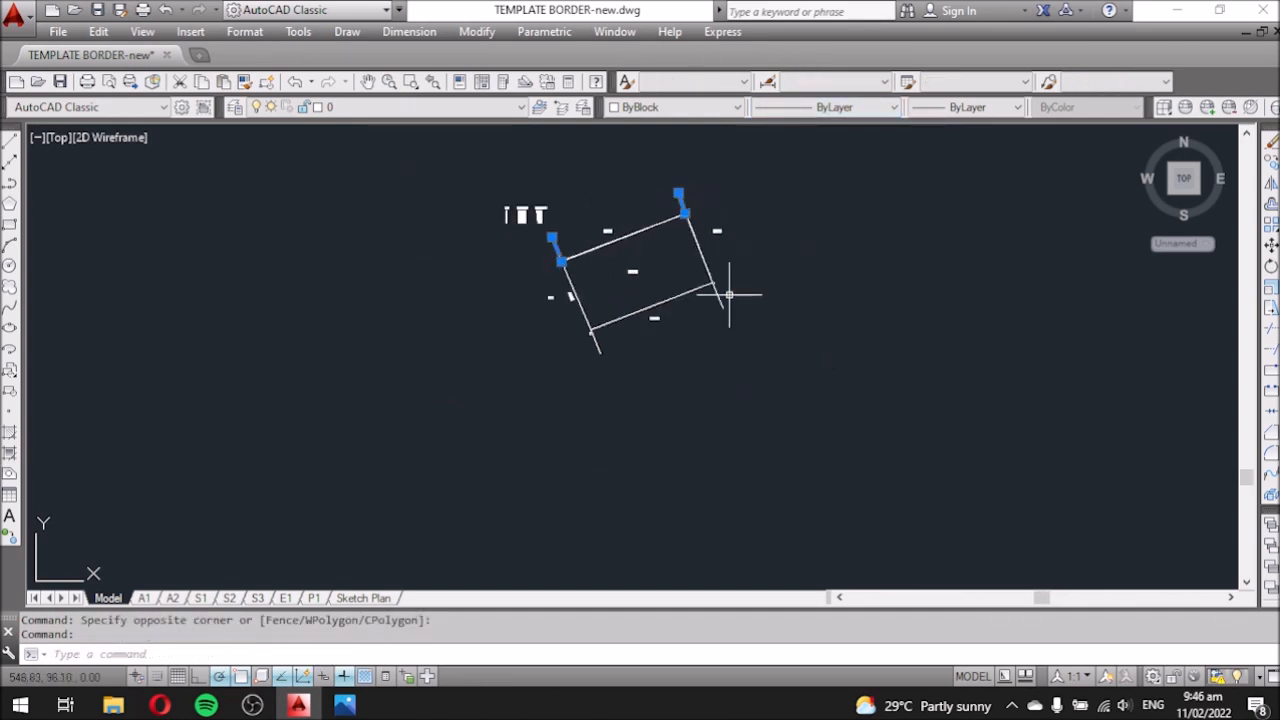
{"action": "left_click", "coordinate": [718, 298]}
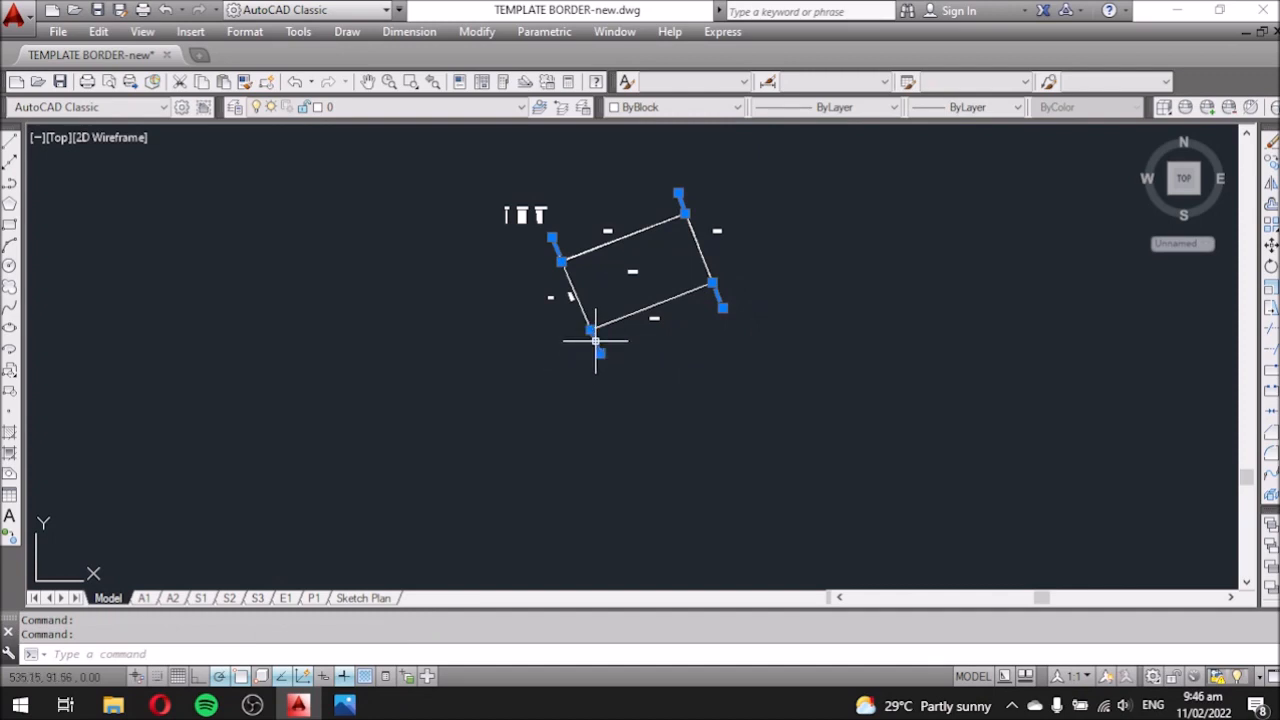
{"action": "left_click", "coordinate": [822, 108]}
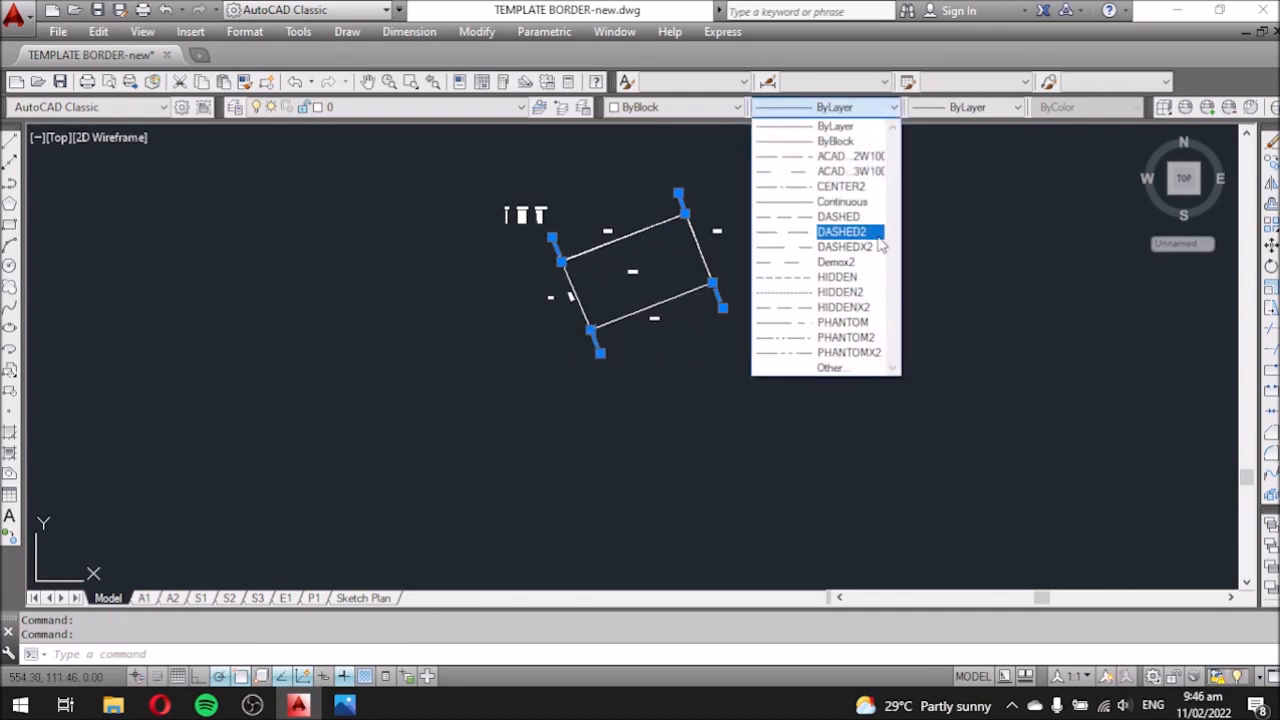
{"action": "left_click", "coordinate": [836, 277]}
{"action": "scroll", "coordinate": [551, 240], "scroll_direction": "up", "scroll_amount": 3}
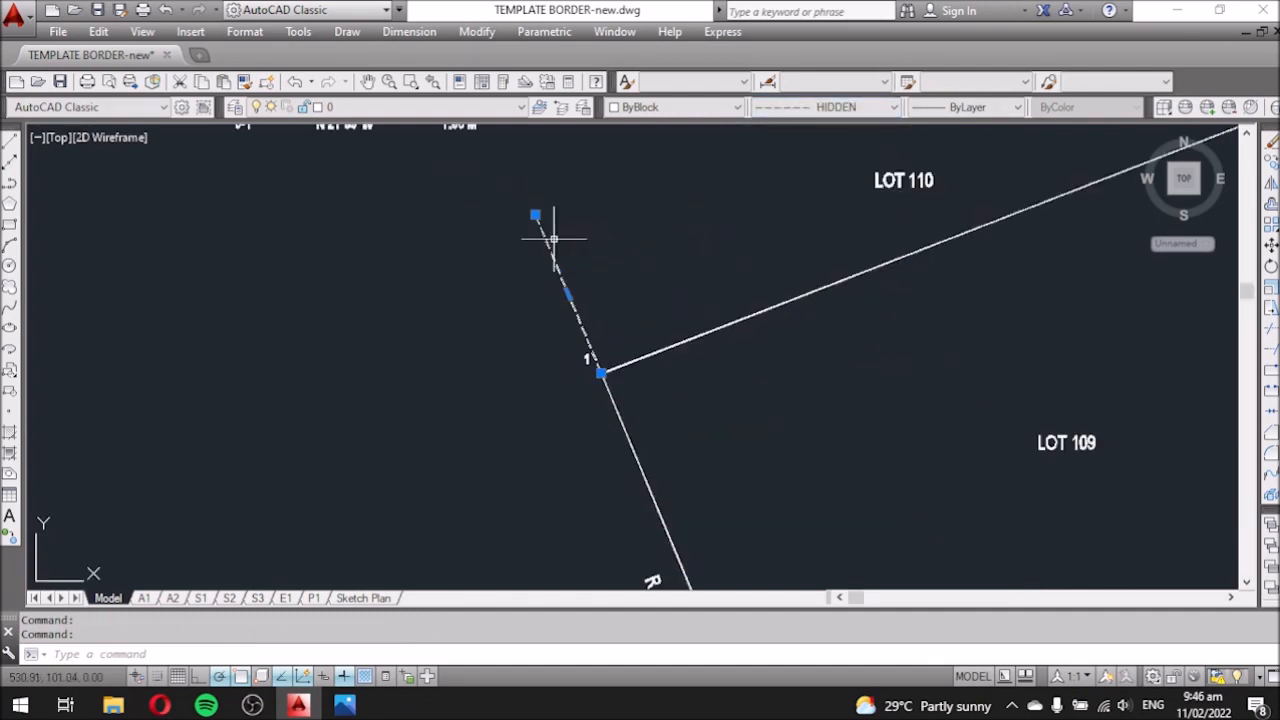
{"action": "key", "text": "Escape"}
{"action": "scroll", "coordinate": [471, 200], "scroll_direction": "down", "scroll_amount": 5}
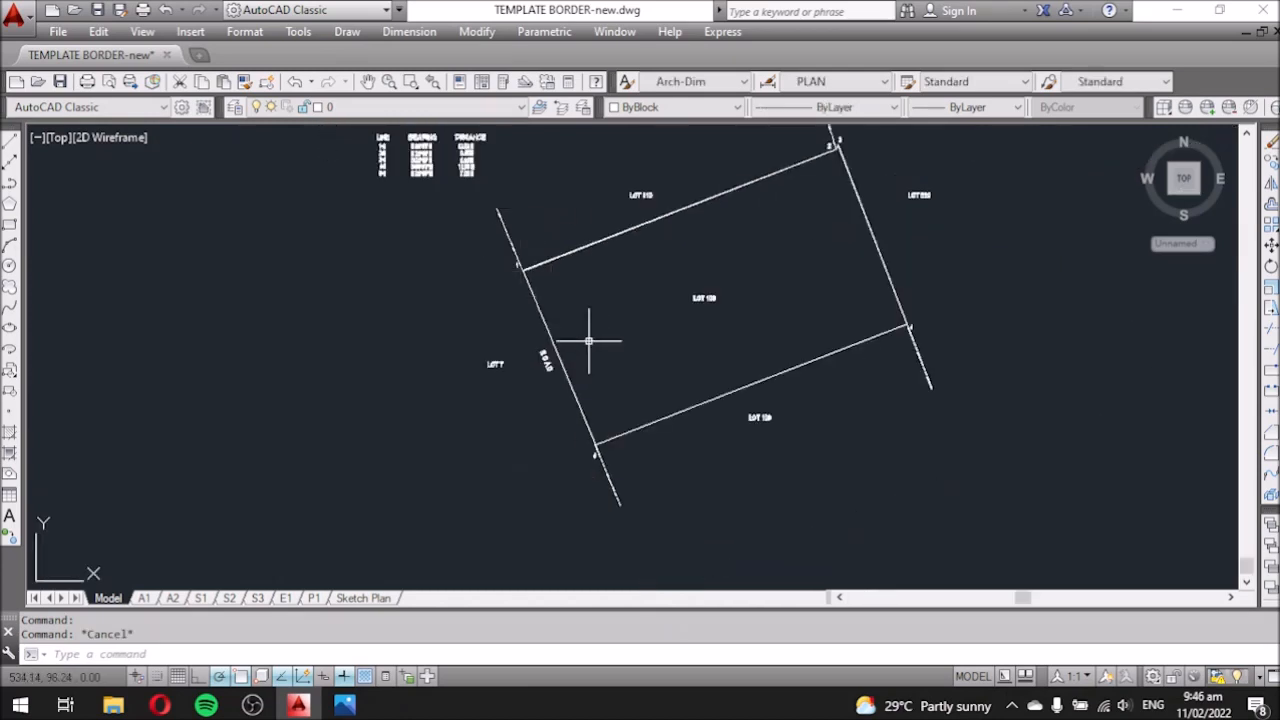
{"action": "scroll", "coordinate": [584, 491], "scroll_direction": "up", "scroll_amount": 5}
{"action": "scroll", "coordinate": [600, 449], "scroll_direction": "down", "scroll_amount": 3}
{"action": "scroll", "coordinate": [655, 476], "scroll_direction": "up", "scroll_amount": 3}
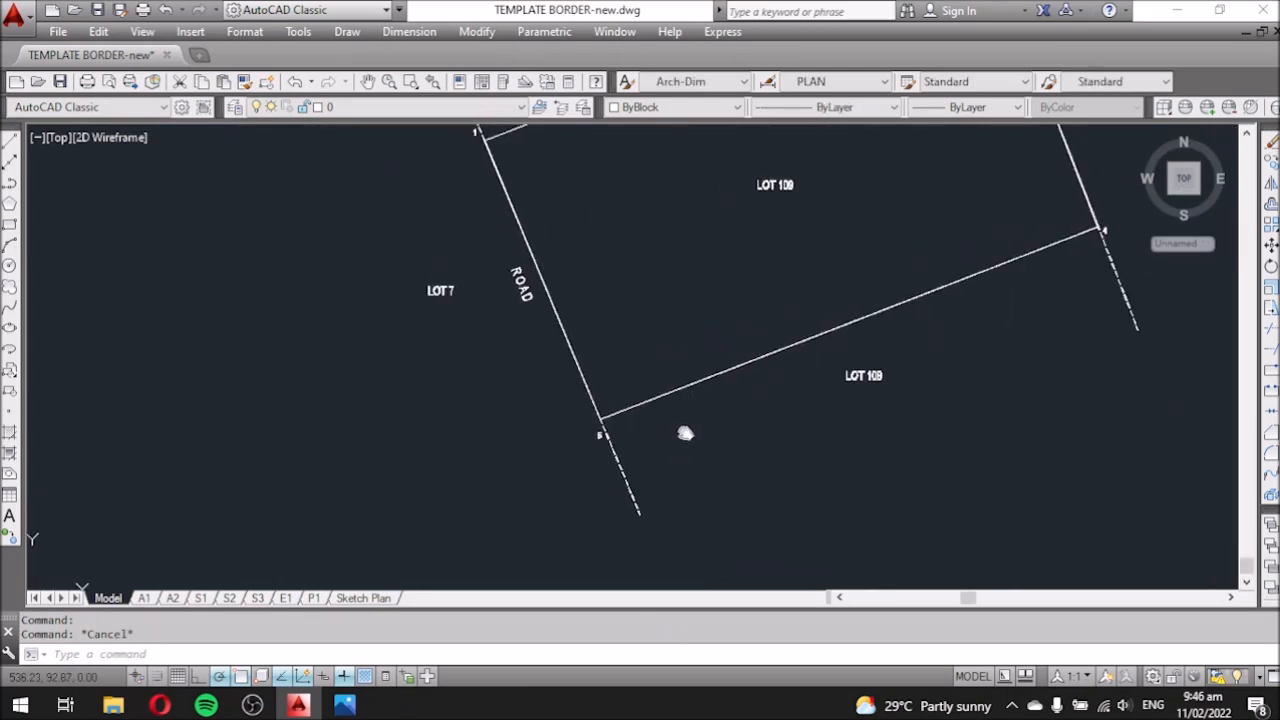
{"action": "scroll", "coordinate": [617, 357], "scroll_direction": "down", "scroll_amount": 4}
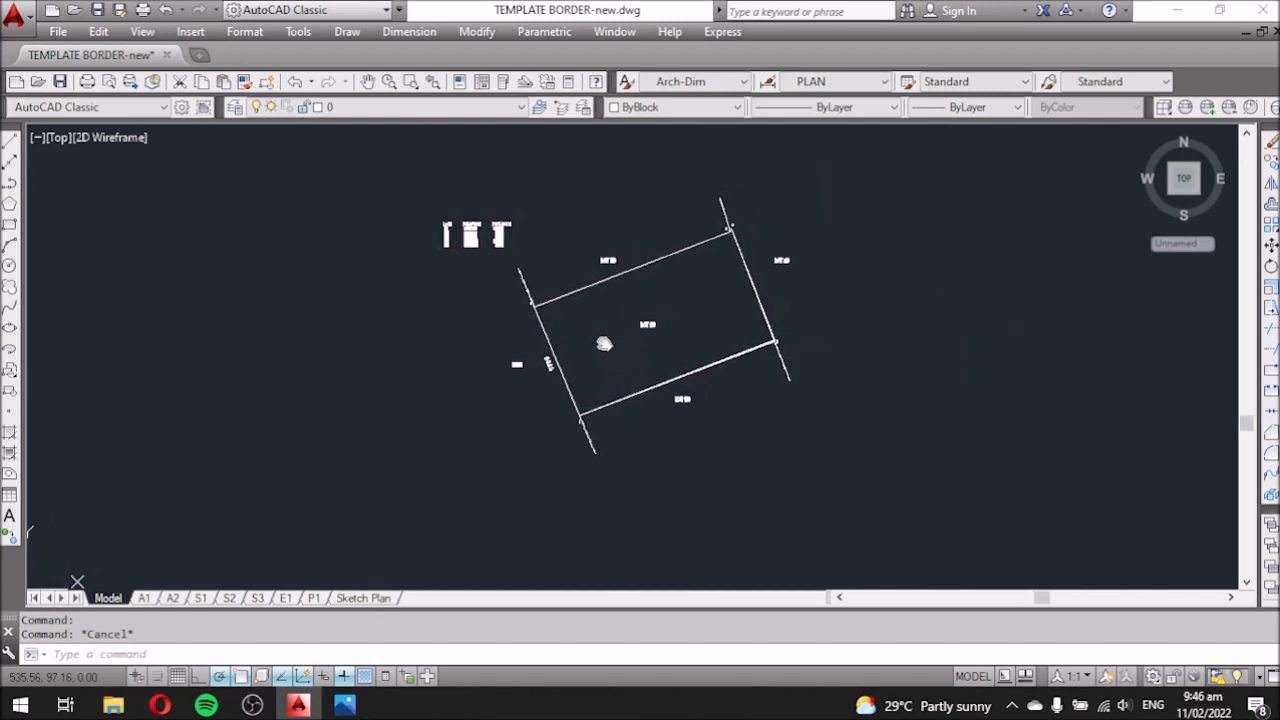
{"action": "scroll", "coordinate": [604, 332], "scroll_direction": "up", "scroll_amount": 4}
Copy the LOT 109 label to a spot just below it with COPY.
{"action": "scroll", "coordinate": [736, 308], "scroll_direction": "up", "scroll_amount": 4}
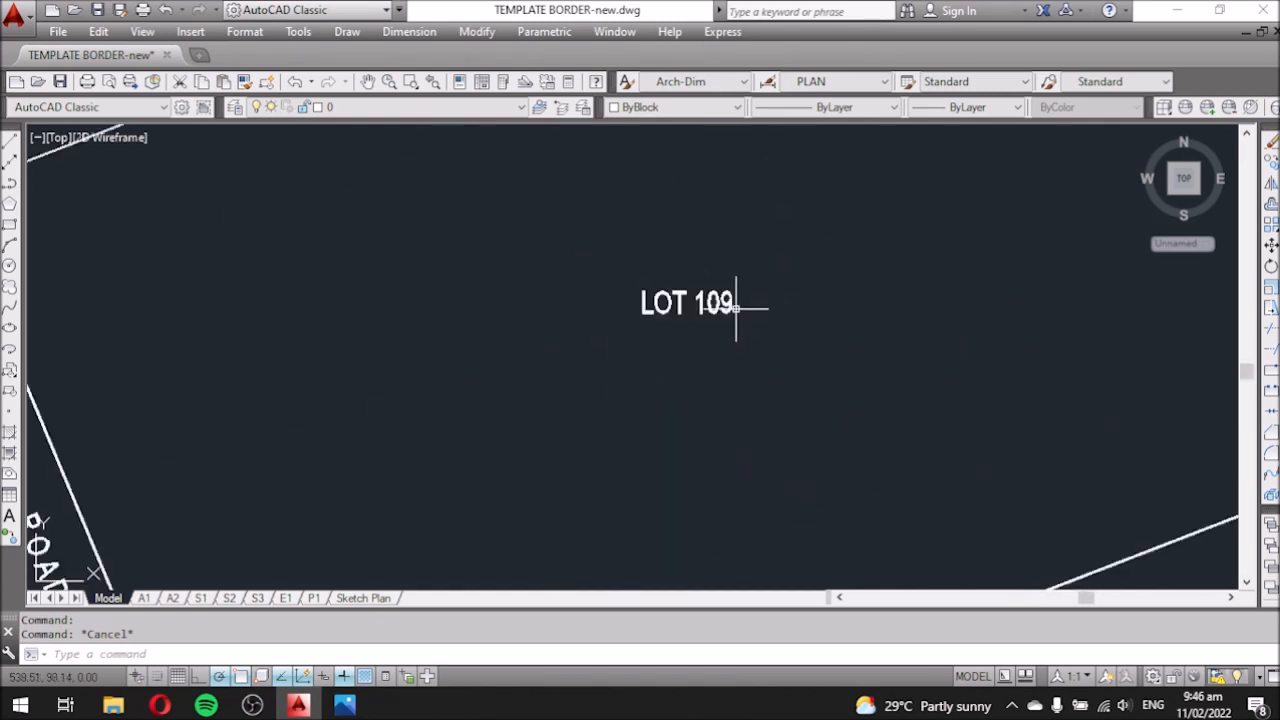
{"action": "left_click", "coordinate": [725, 308]}
{"action": "type", "text": "co"}
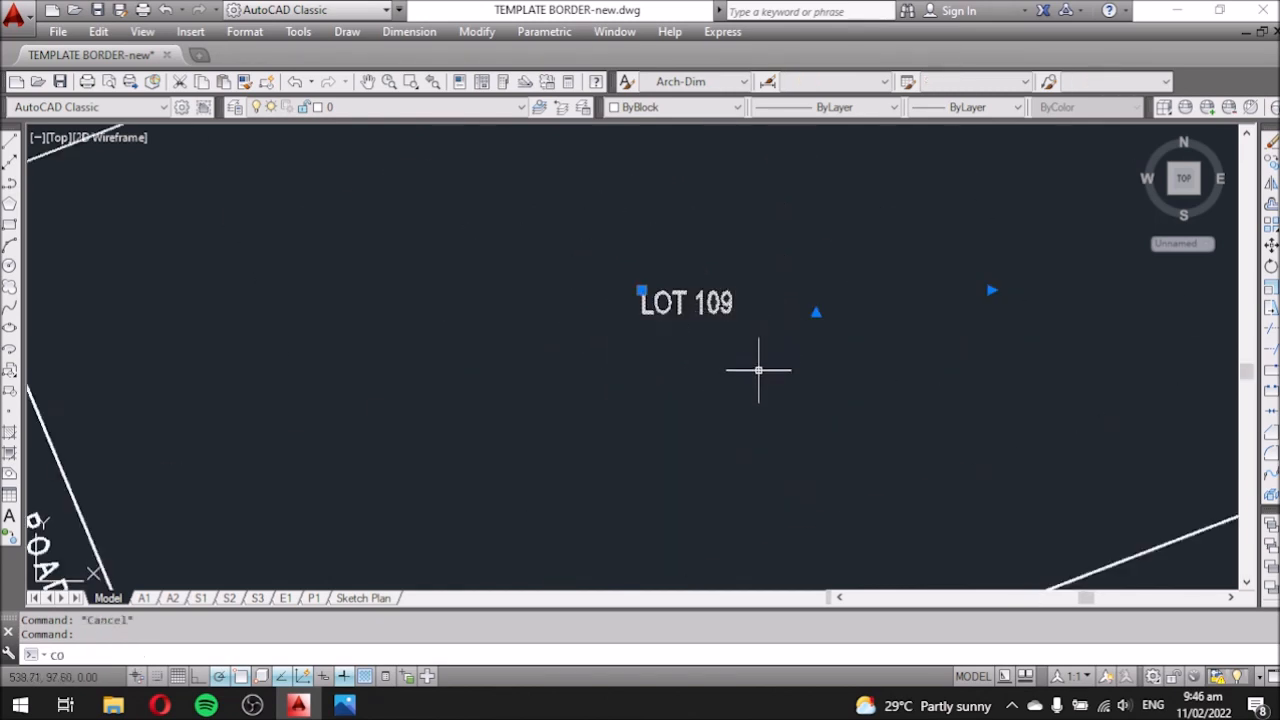
{"action": "key", "text": "Return"}
{"action": "left_click", "coordinate": [855, 320]}
{"action": "left_click", "coordinate": [856, 360]}
{"action": "key", "text": "Escape"}
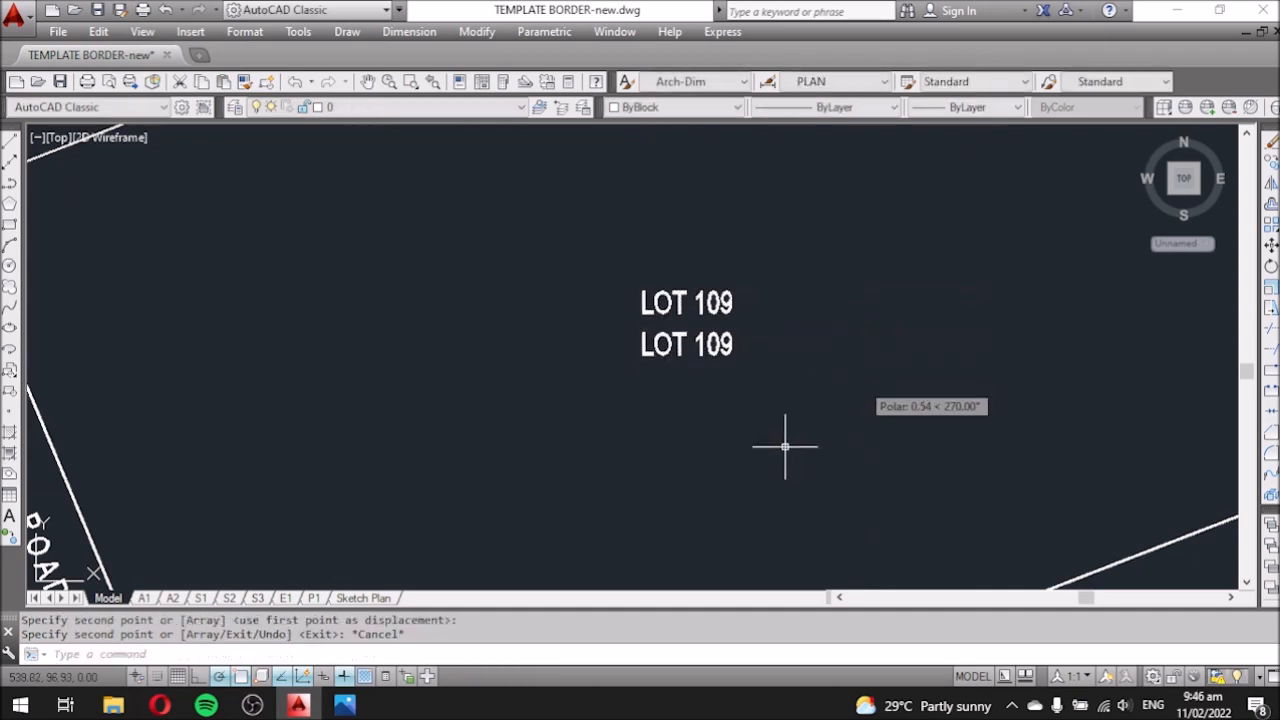
Edit the copied label to read 'LOT AREA ='.
{"action": "double_click", "coordinate": [678, 344]}
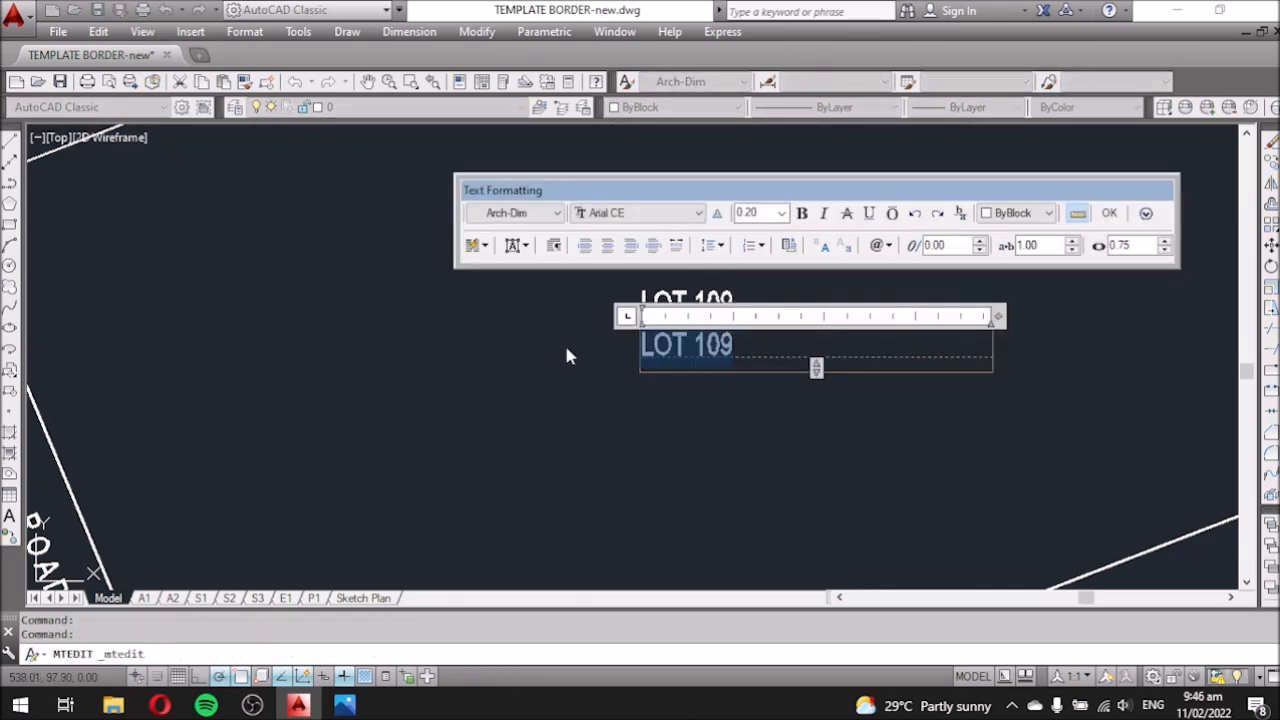
{"action": "type", "text": "LOT "}
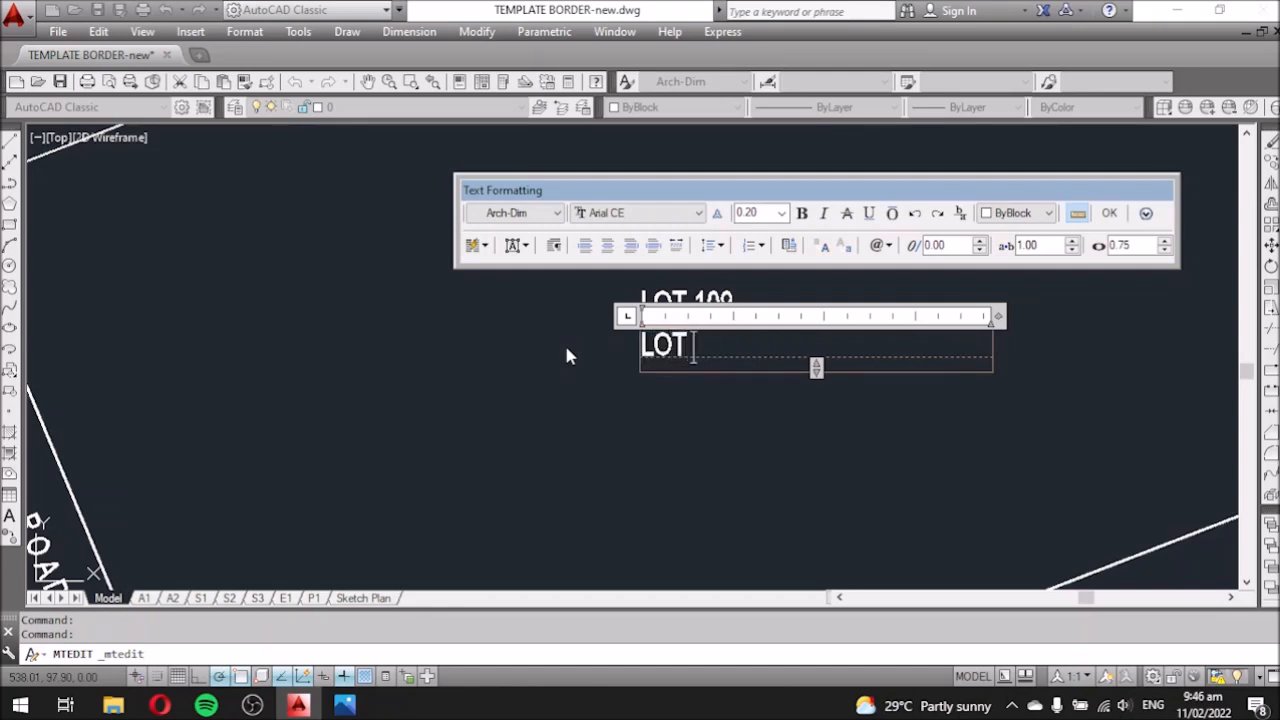
{"action": "type", "text": "AREA"}
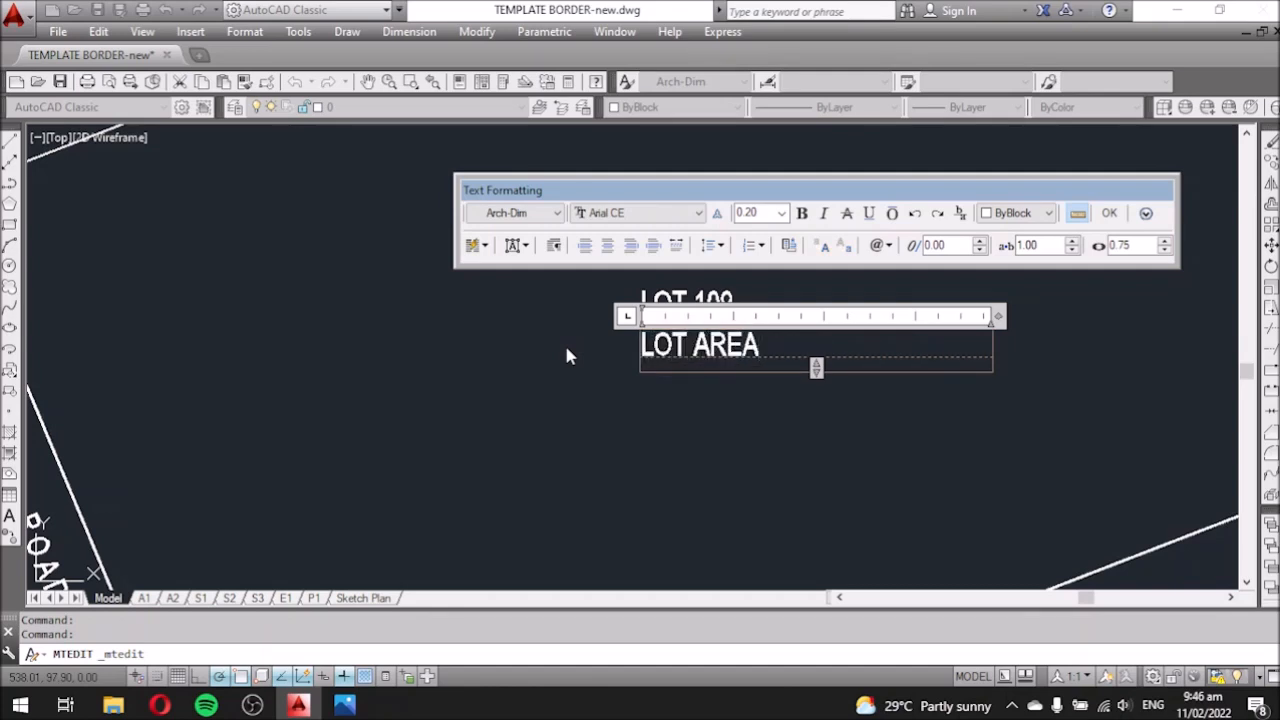
{"action": "type", "text": ":"}
{"action": "key", "text": "BackSpace"}
{"action": "type", "text": "="}
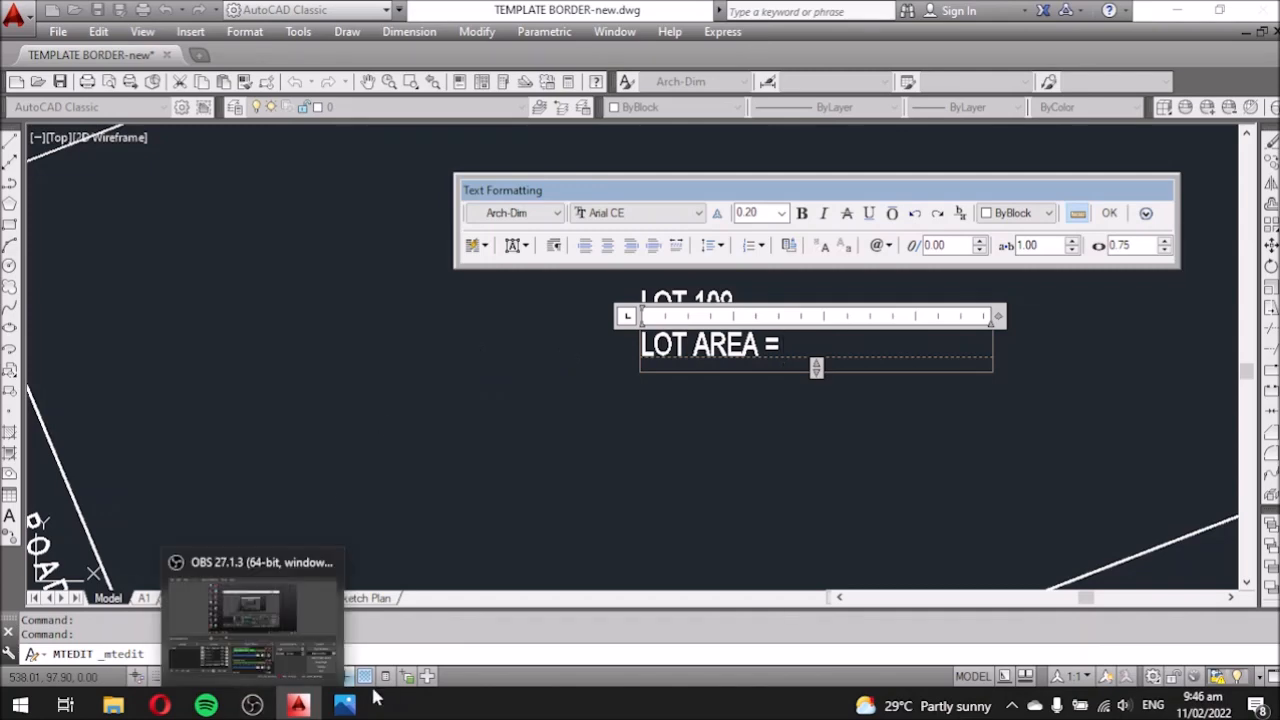
View the title deed and encumbrances page images in Photos to find the lot area.
{"action": "mouse_move", "coordinate": [344, 705]}
{"action": "left_click", "coordinate": [408, 615]}
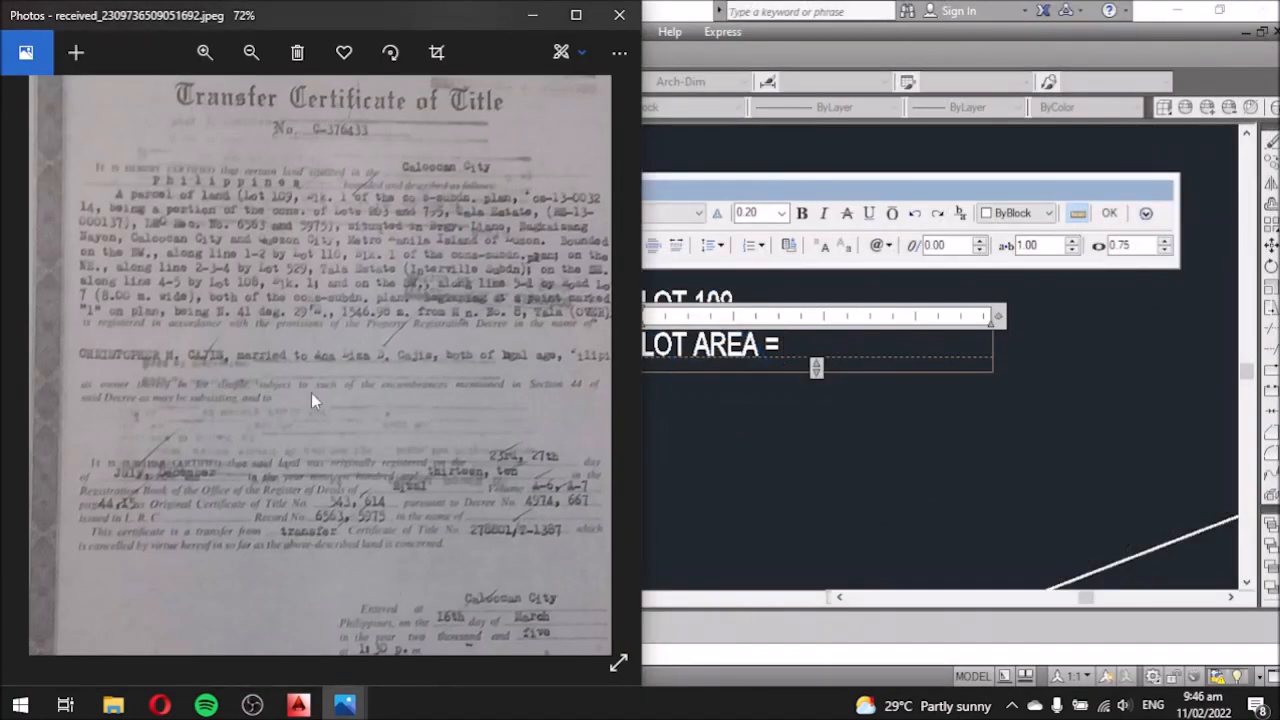
{"action": "mouse_move", "coordinate": [344, 705]}
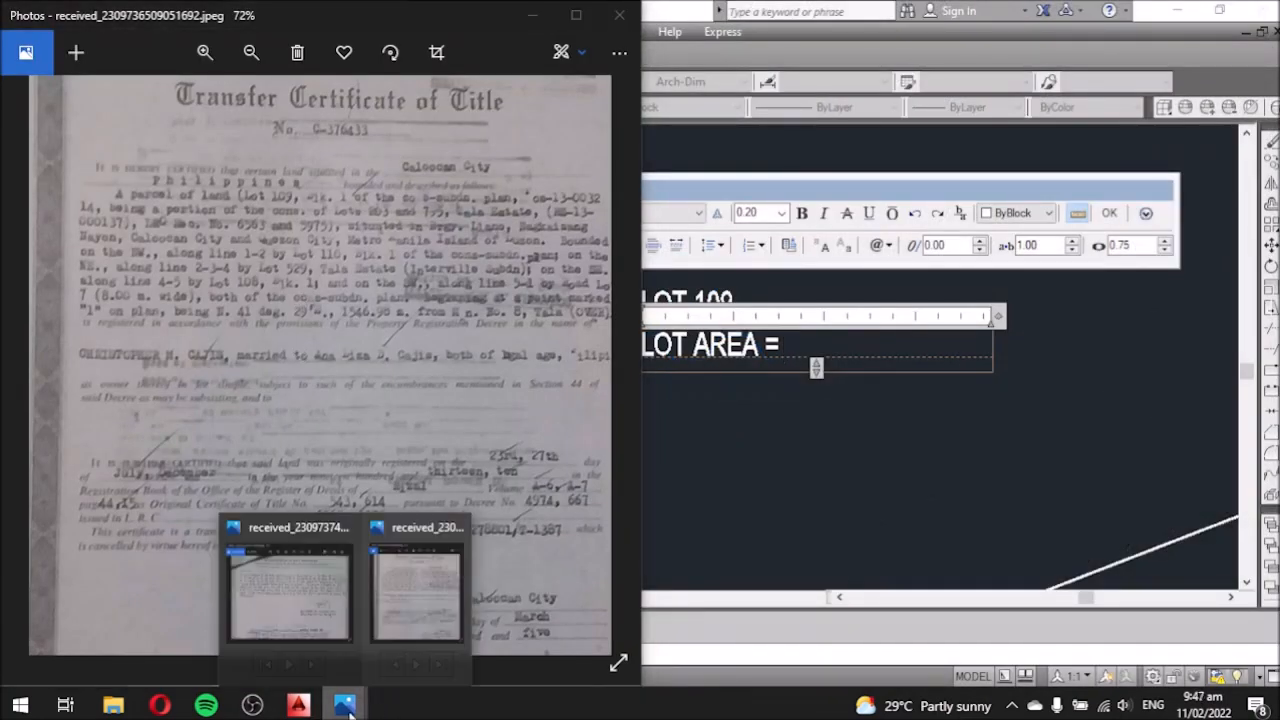
{"action": "left_click", "coordinate": [330, 625]}
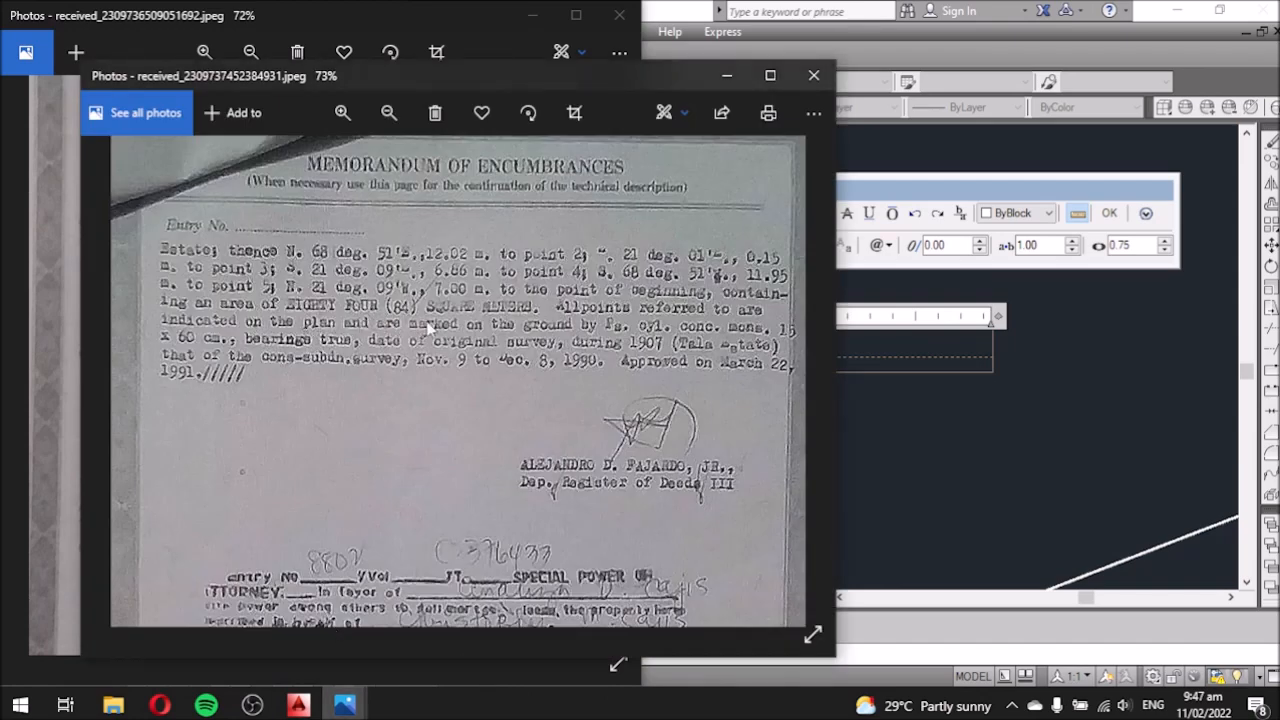
Back in the AutoCAD label editor, append '84 SQ. MTRS' to the area text.
{"action": "left_click", "coordinate": [1017, 453]}
{"action": "type", "text": "84 SQ. MTRS"}
{"action": "key", "text": "BackSpace"}
{"action": "type", "text": "S"}
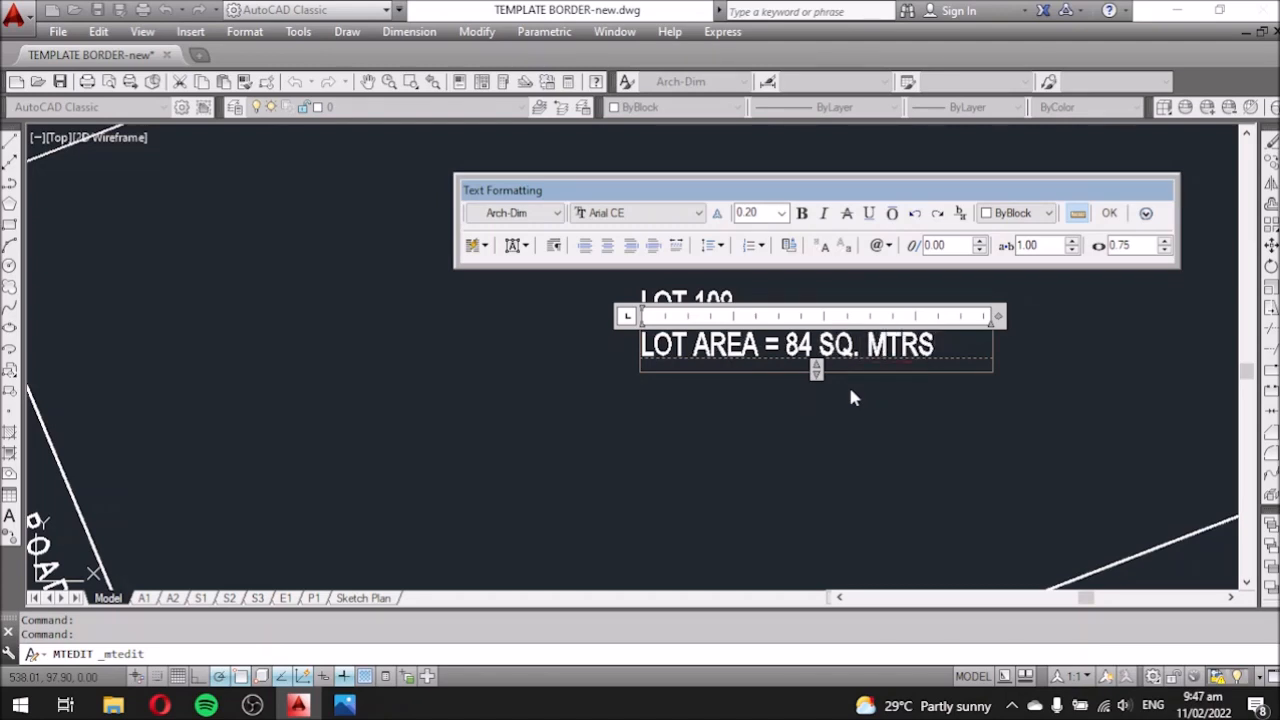
Close the text editor to commit the 'LOT AREA = 84 SQ. MTRS' label.
{"action": "left_click", "coordinate": [840, 445]}
{"action": "scroll", "coordinate": [668, 318], "scroll_direction": "down", "scroll_amount": 4}
{"action": "scroll", "coordinate": [686, 383], "scroll_direction": "down", "scroll_amount": 2}
{"action": "scroll", "coordinate": [669, 357], "scroll_direction": "down", "scroll_amount": 3}
{"action": "scroll", "coordinate": [669, 351], "scroll_direction": "up", "scroll_amount": 4}
{"action": "scroll", "coordinate": [645, 290], "scroll_direction": "down", "scroll_amount": 5}
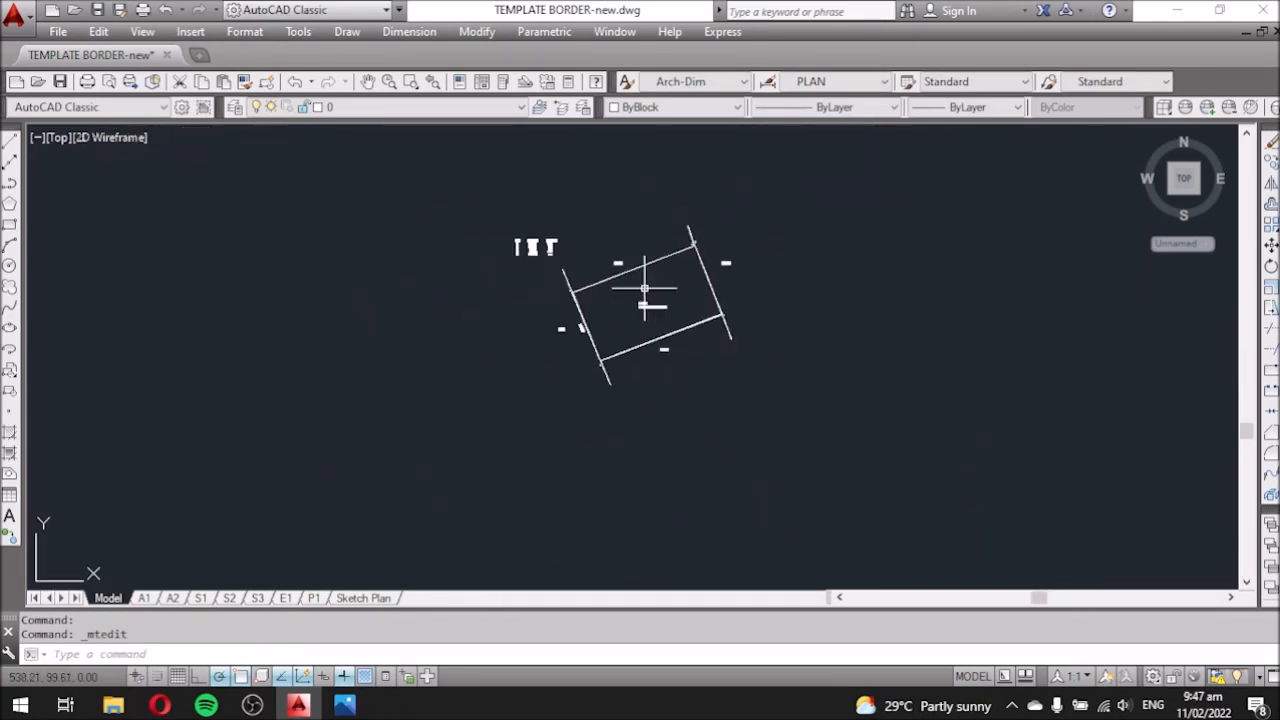
{"action": "scroll", "coordinate": [517, 212], "scroll_direction": "up", "scroll_amount": 4}
Window-select the bearing table and move it slightly upward.
{"action": "left_click", "coordinate": [484, 245]}
{"action": "left_click", "coordinate": [640, 308]}
{"action": "type", "text": "m"}
{"action": "key", "text": "Return"}
{"action": "left_click", "coordinate": [686, 274]}
{"action": "left_click", "coordinate": [686, 223]}
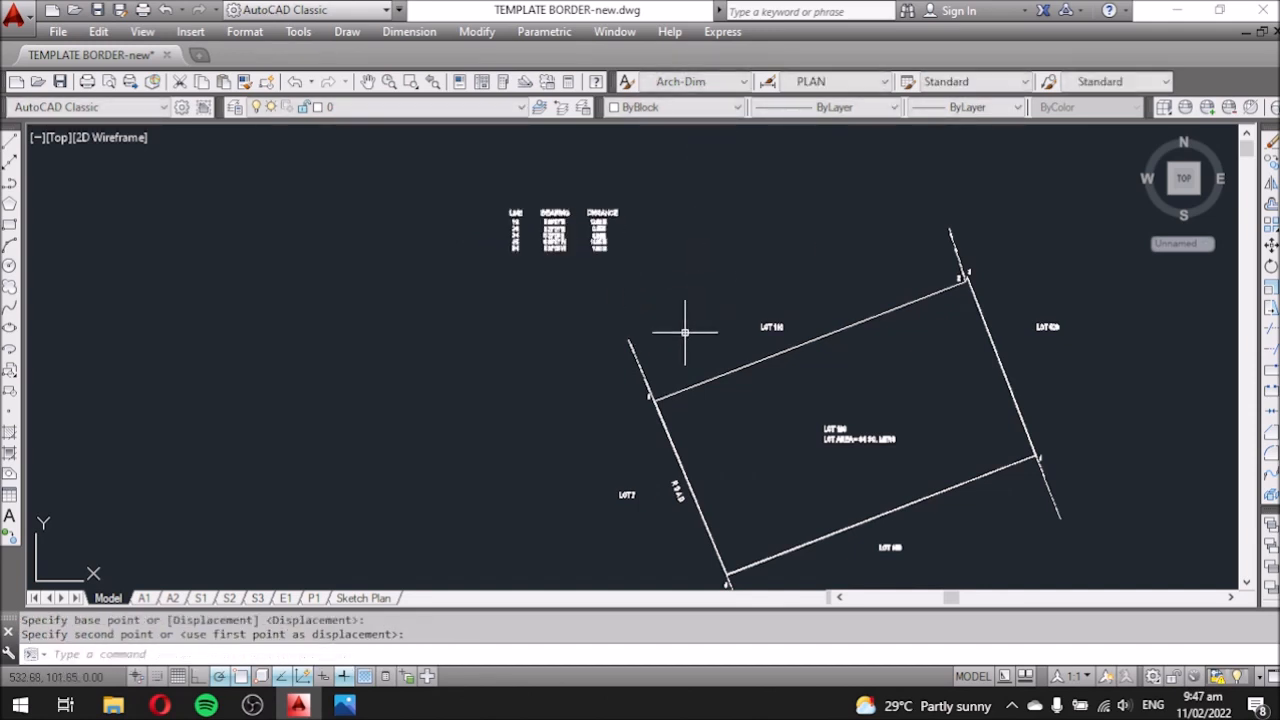
Recentre the view on the lot and save TEMPLATE BORDER-new.dwg.
{"action": "scroll", "coordinate": [670, 279], "scroll_direction": "down", "scroll_amount": 2}
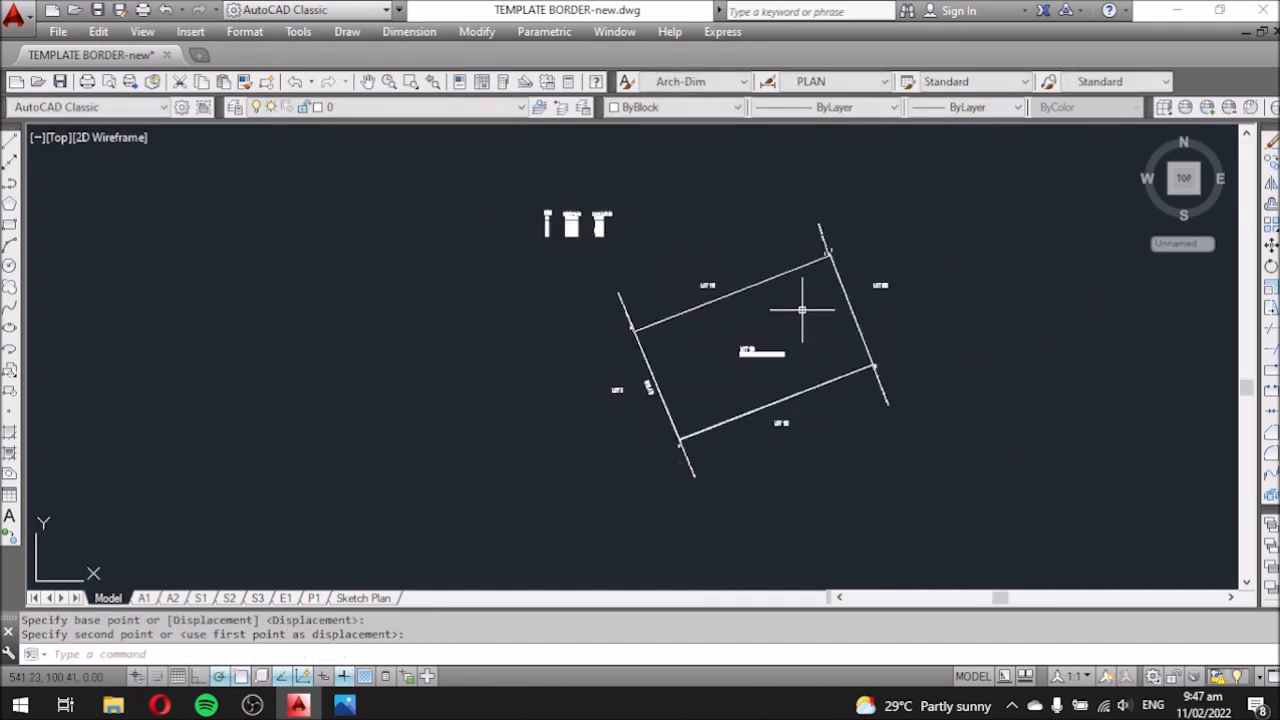
{"action": "middle_click_drag", "start_coordinate": [802, 310], "coordinate": [648, 310]}
{"action": "scroll", "coordinate": [615, 380], "scroll_direction": "up", "scroll_amount": 4}
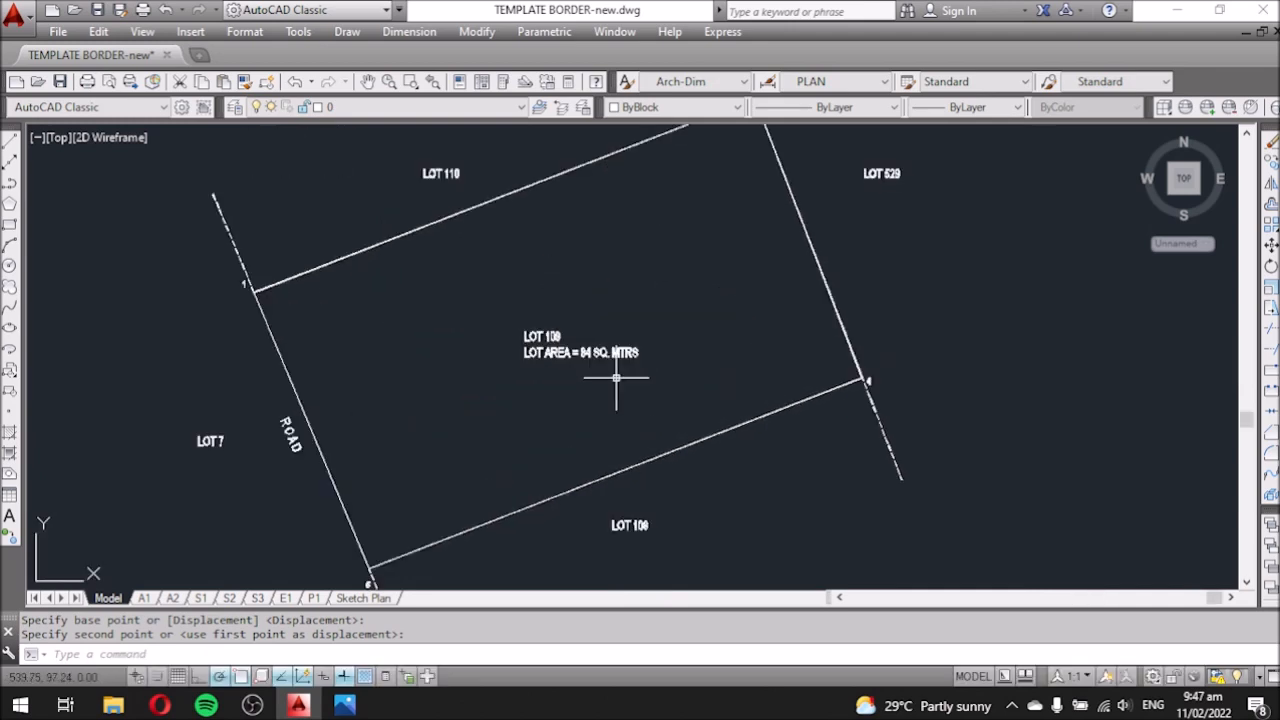
{"action": "scroll", "coordinate": [616, 379], "scroll_direction": "down", "scroll_amount": 5}
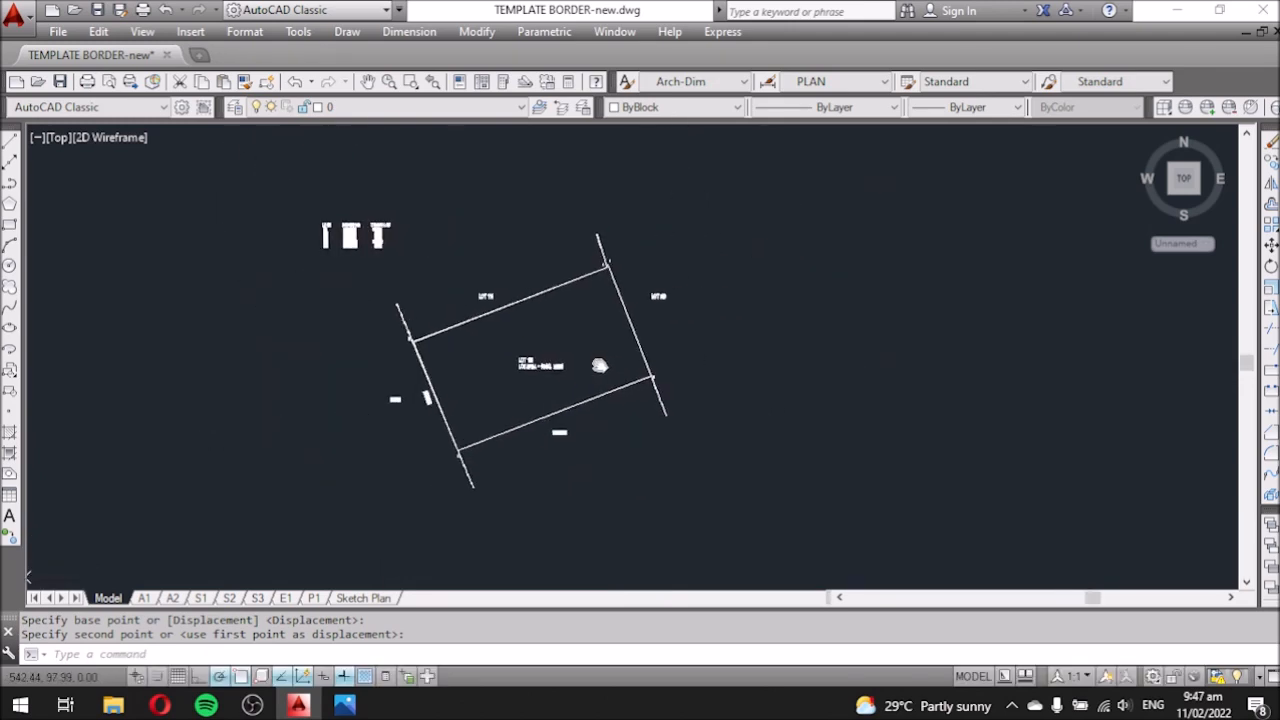
{"action": "scroll", "coordinate": [653, 339], "scroll_direction": "up", "scroll_amount": 4}
{"action": "middle_click_drag", "start_coordinate": [914, 366], "coordinate": [766, 389]}
{"action": "scroll", "coordinate": [777, 380], "scroll_direction": "down", "scroll_amount": 2}
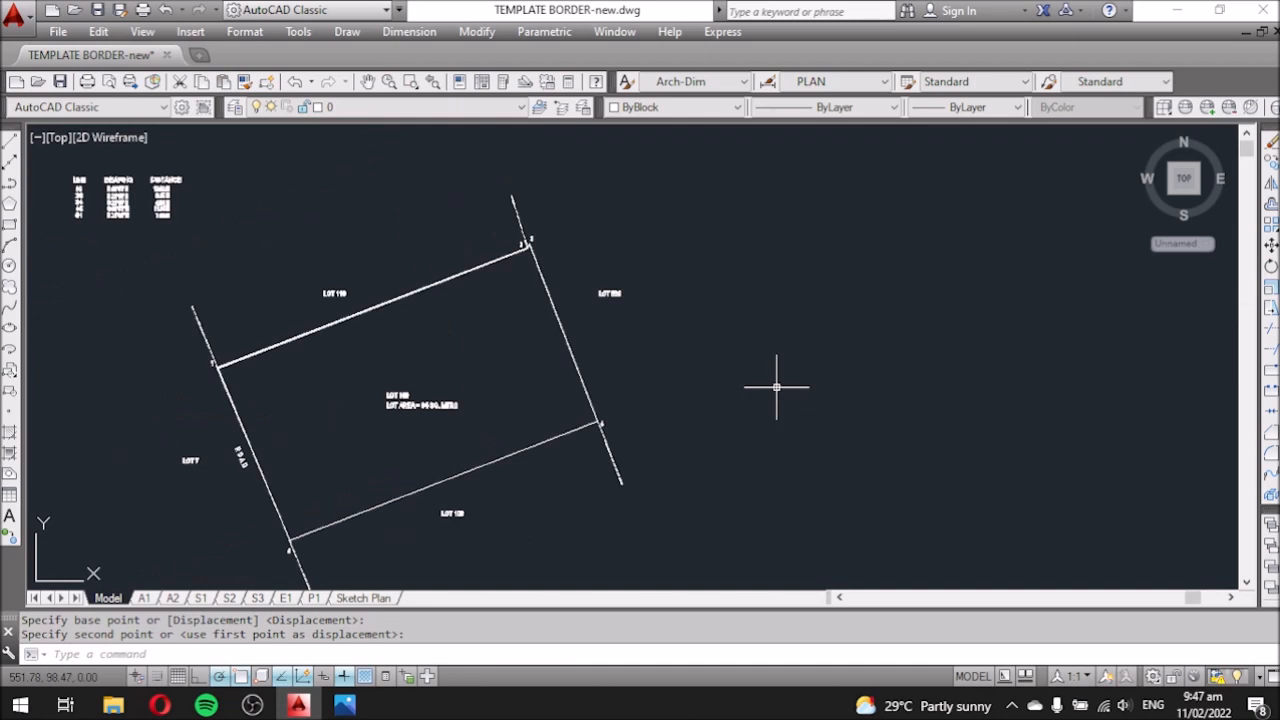
{"action": "left_click", "coordinate": [98, 9]}
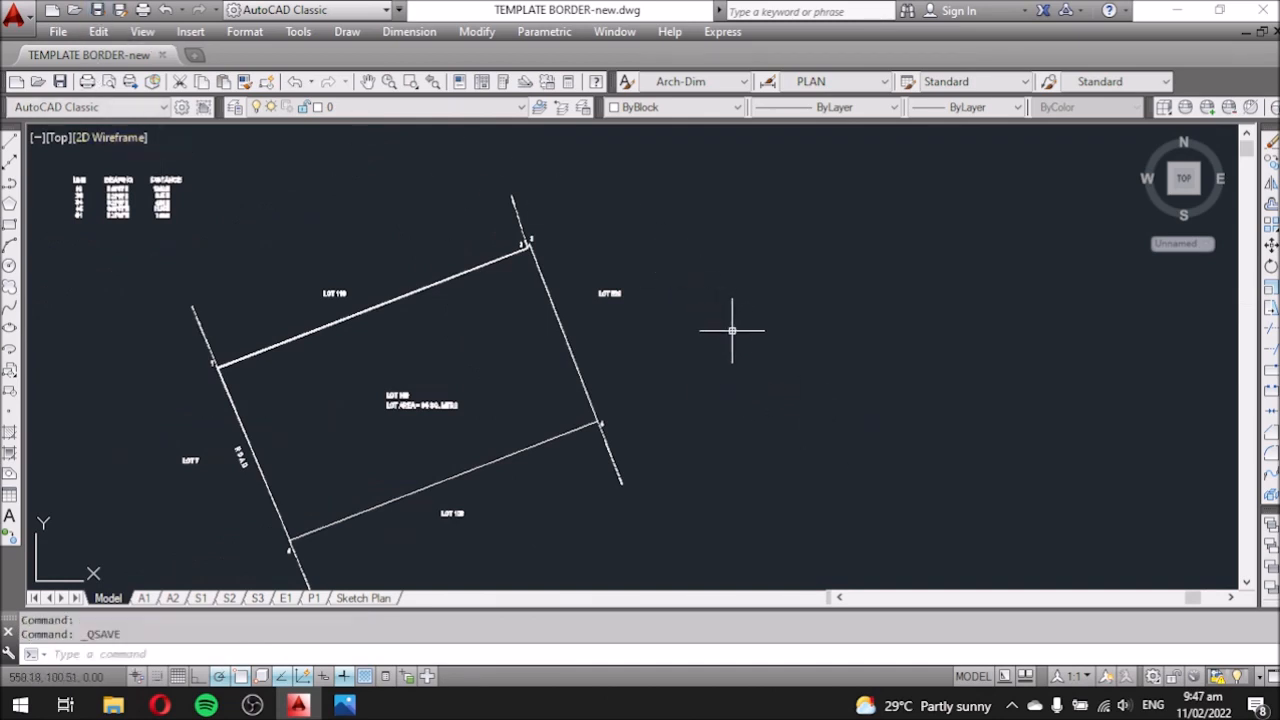
{"action": "mouse_move", "coordinate": [704, 408]}
{"action": "middle_mouse_down"}
{"action": "mouse_move", "coordinate": [666, 377]}
{"action": "mouse_move", "coordinate": [650, 391]}
{"action": "mouse_move", "coordinate": [687, 376]}
{"action": "middle_mouse_up"}
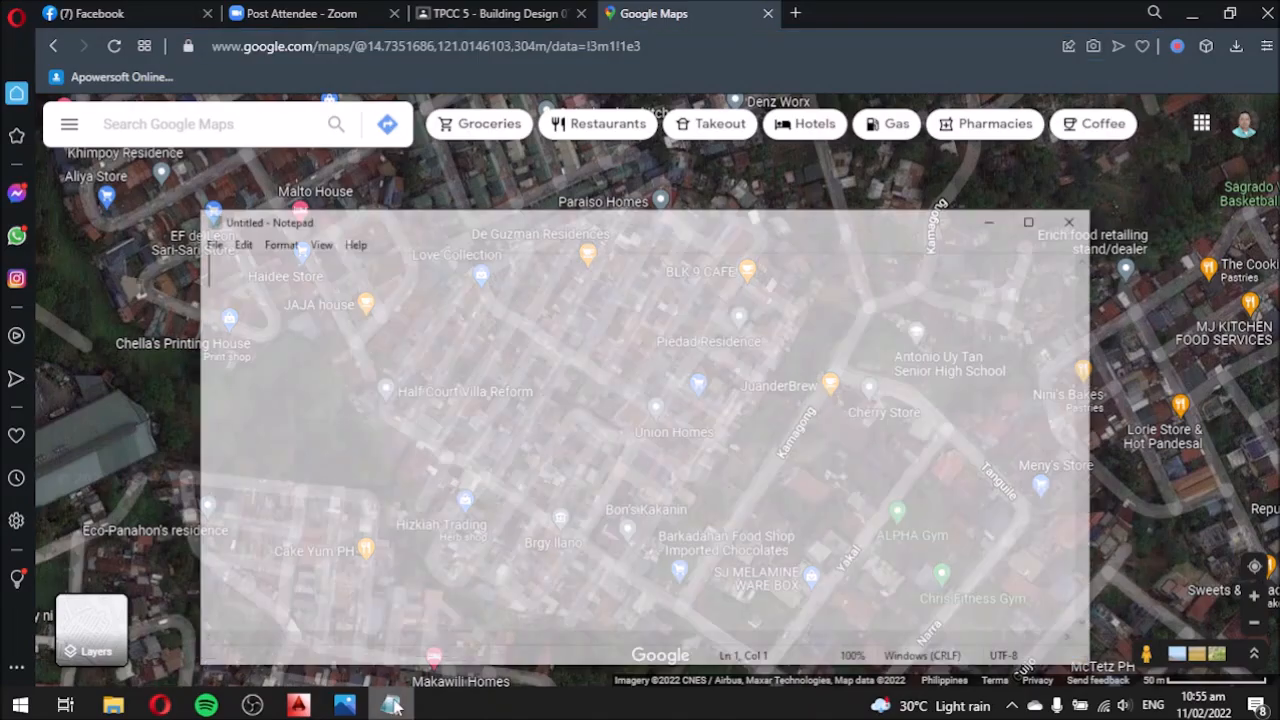
Note 'open your google map and search the location of the lot area', then drop a pin on the lot.
{"action": "type", "text": "open y"}
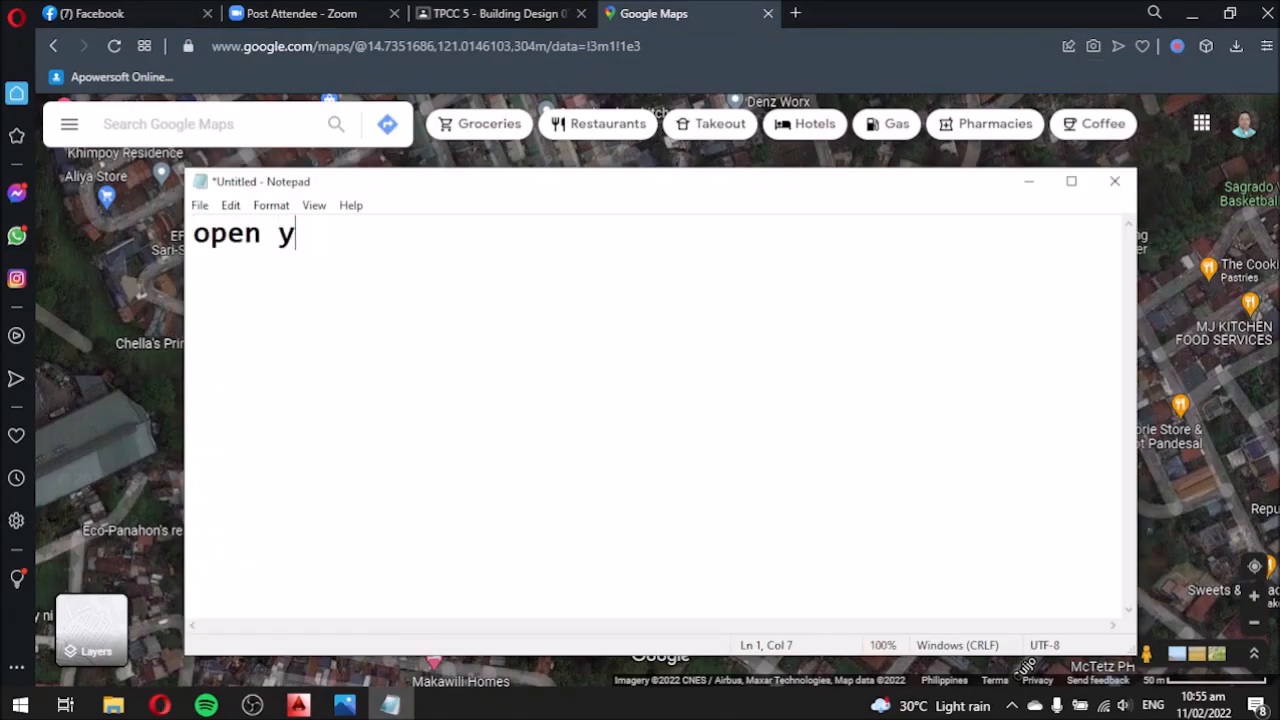
{"action": "type", "text": "our google map and search the location of the lot area where "}
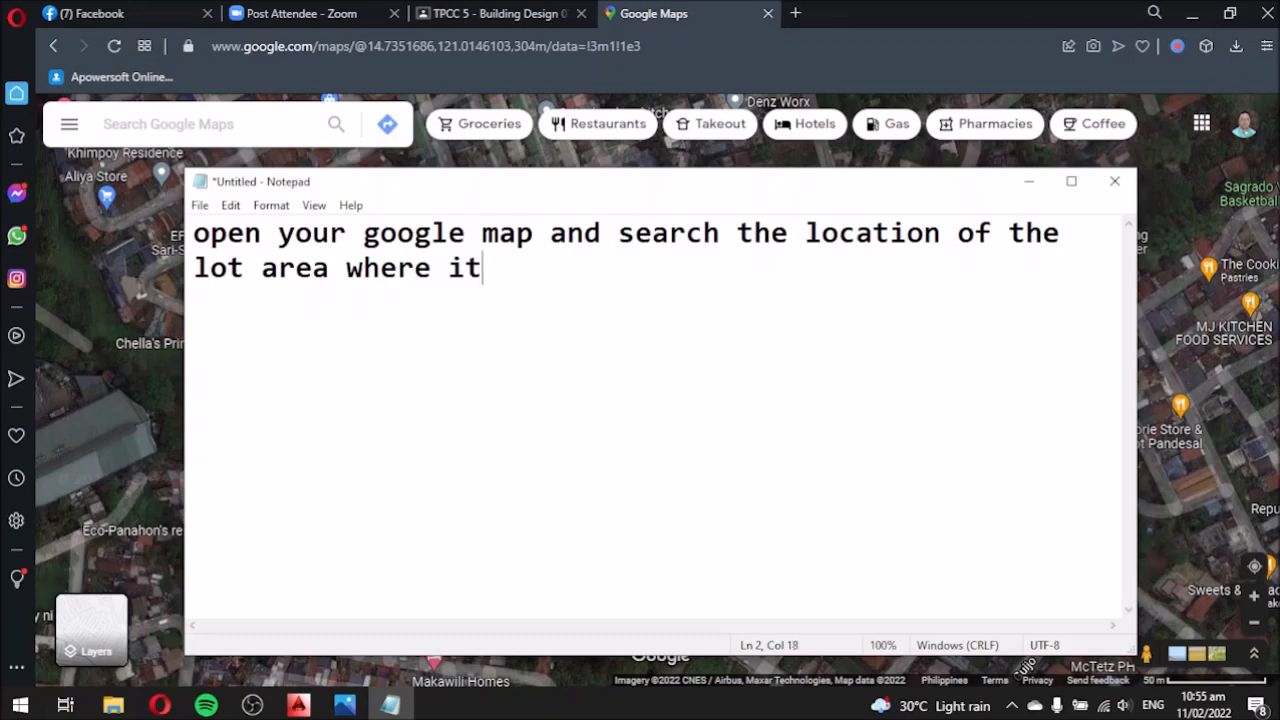
{"action": "type", "text": "it was situated"}
{"action": "left_click", "coordinate": [1029, 181]}
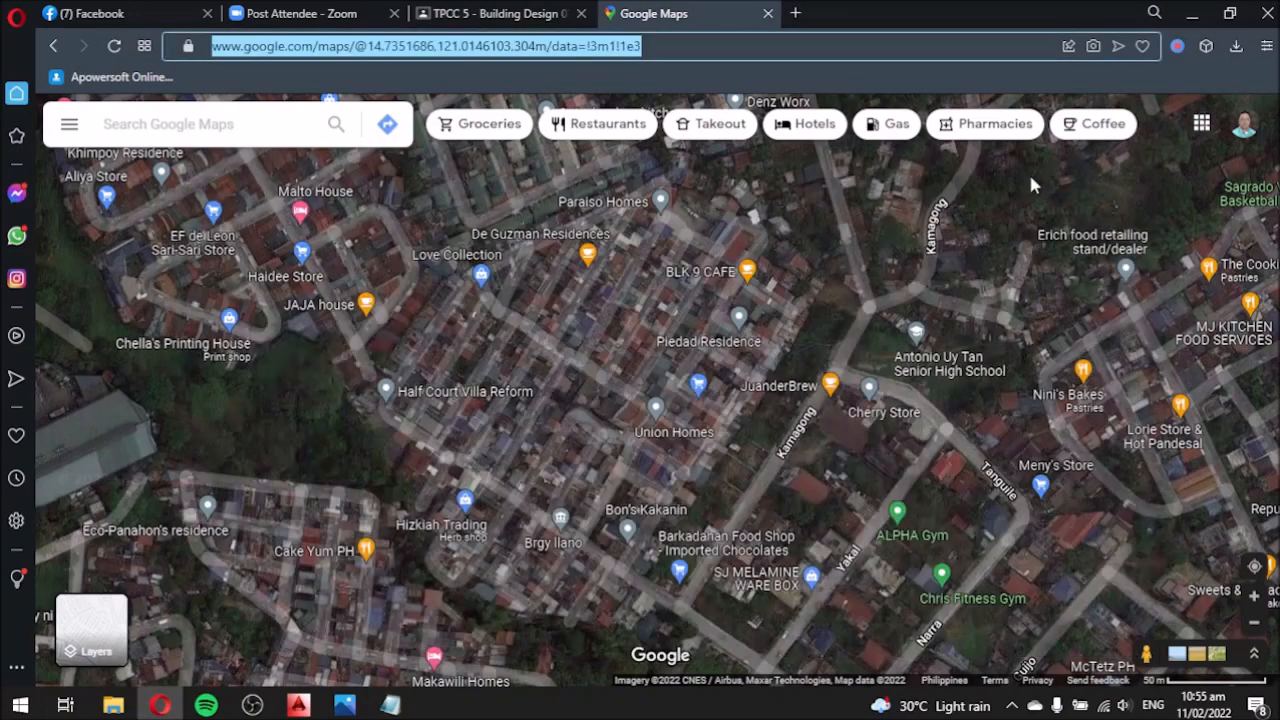
{"action": "scroll", "coordinate": [785, 340], "scroll_direction": "up", "scroll_amount": 4}
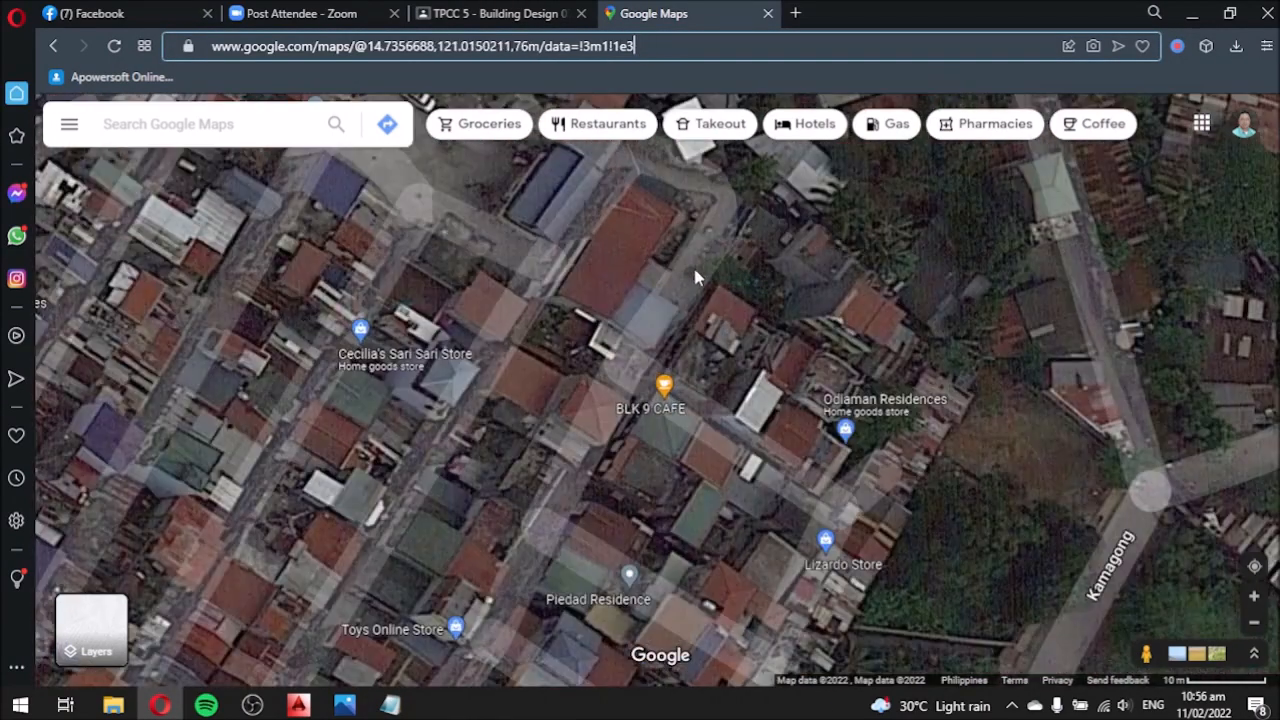
{"action": "left_click", "coordinate": [697, 293]}
{"action": "scroll", "coordinate": [734, 325], "scroll_direction": "down", "scroll_amount": 1}
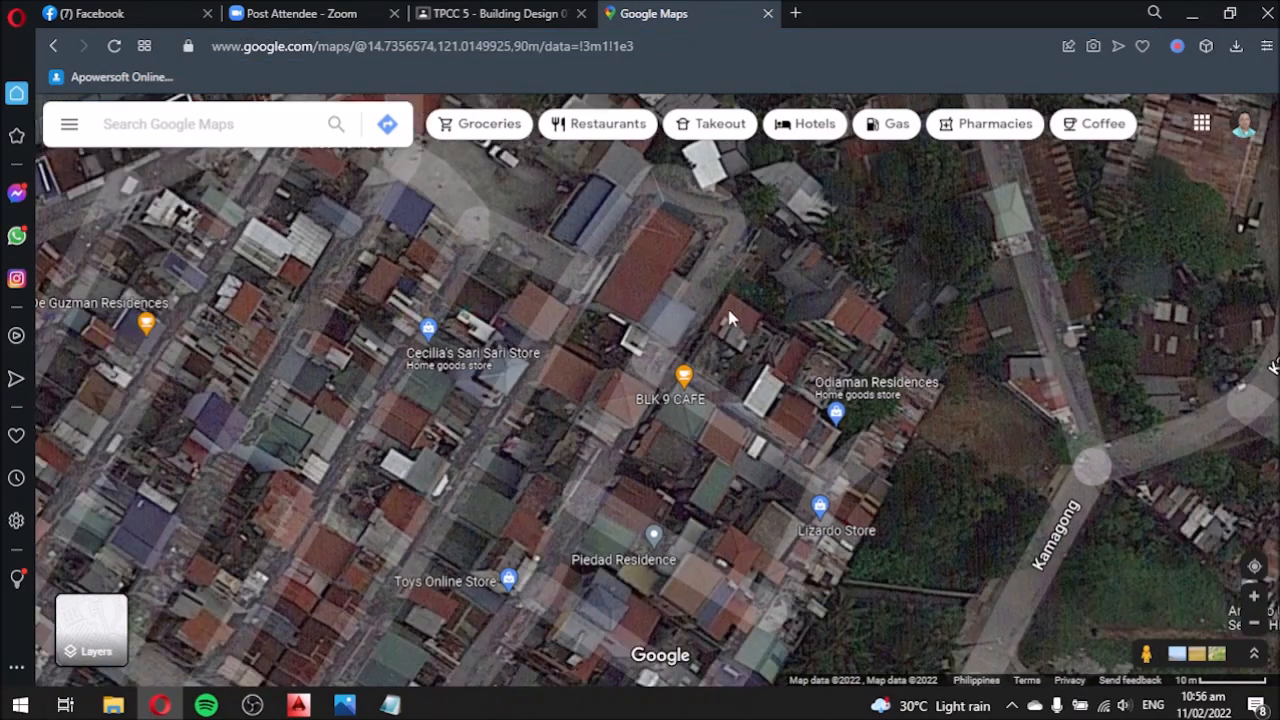
{"action": "scroll", "coordinate": [728, 310], "scroll_direction": "up", "scroll_amount": 2}
{"action": "left_click", "coordinate": [697, 310]}
Replace the notes with 'based on my knowledge I located the area here' and 'print screen the location'.
{"action": "left_click", "coordinate": [390, 705]}
{"action": "left_click_drag", "start_coordinate": [749, 297], "coordinate": [164, 222]}
{"action": "type", "text": "based on my knowledge I"}
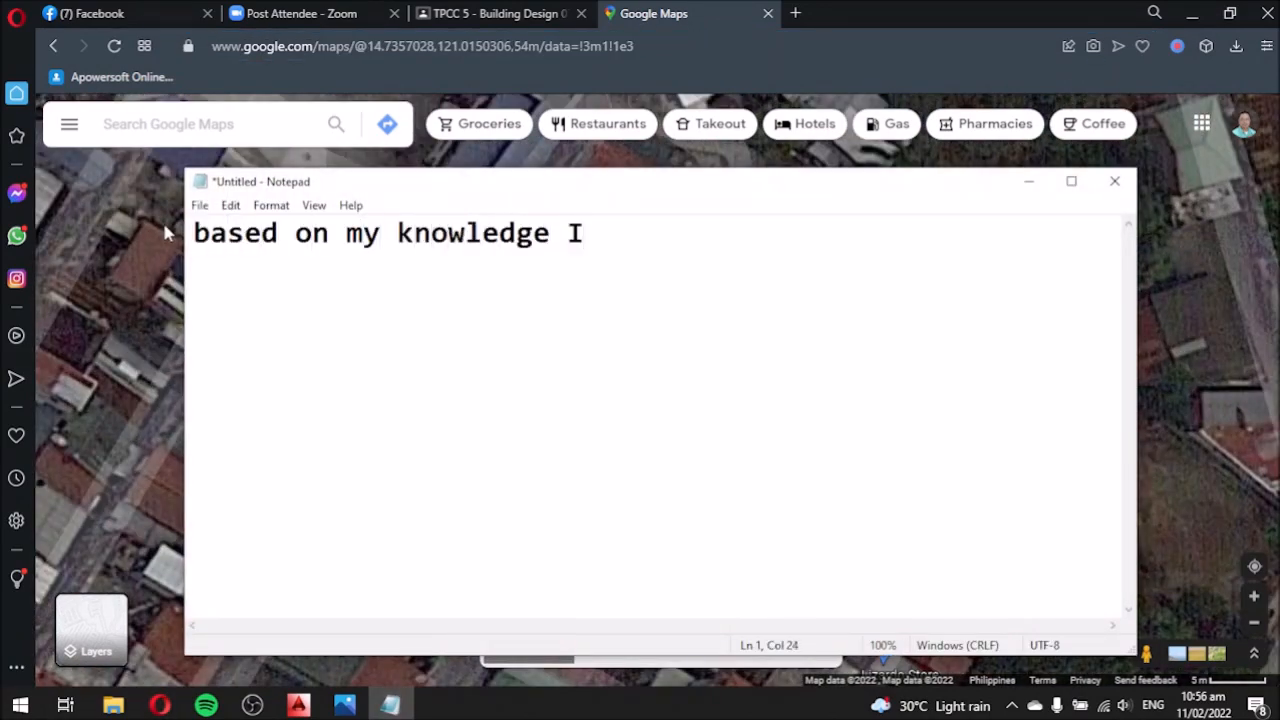
{"action": "type", "text": " located the area"}
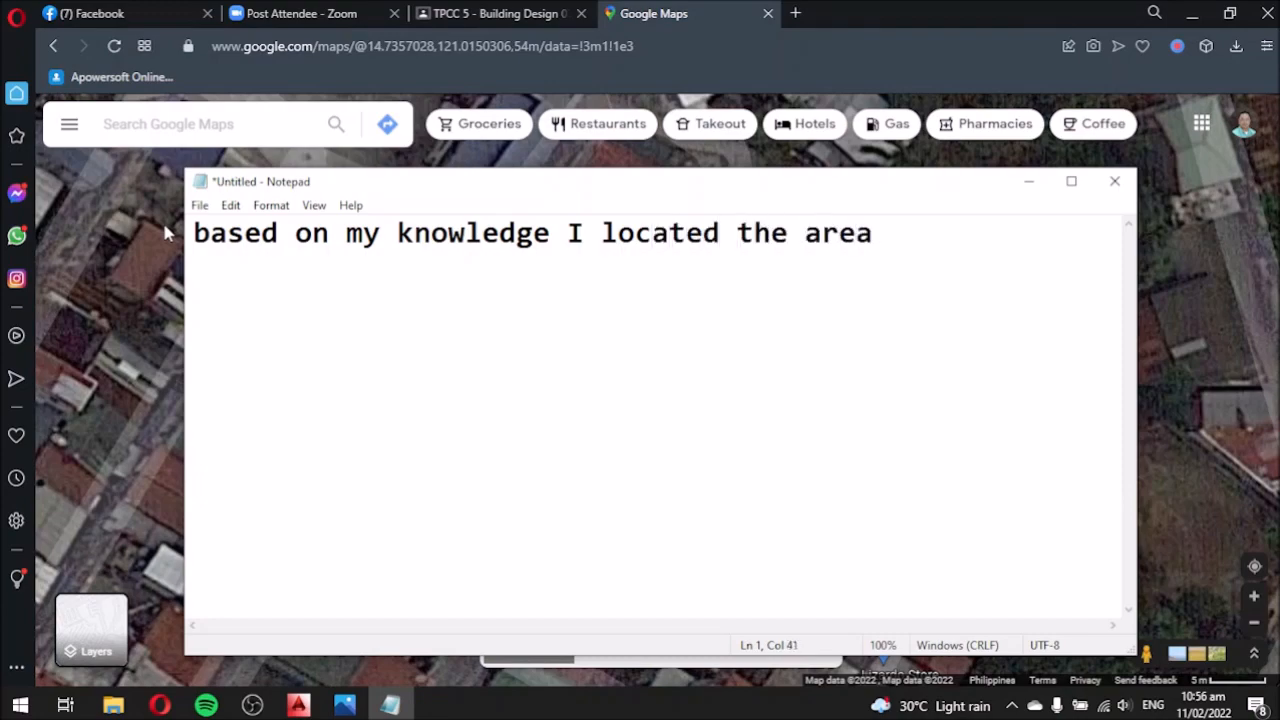
{"action": "type", "text": " here"}
{"action": "left_click", "coordinate": [1028, 181]}
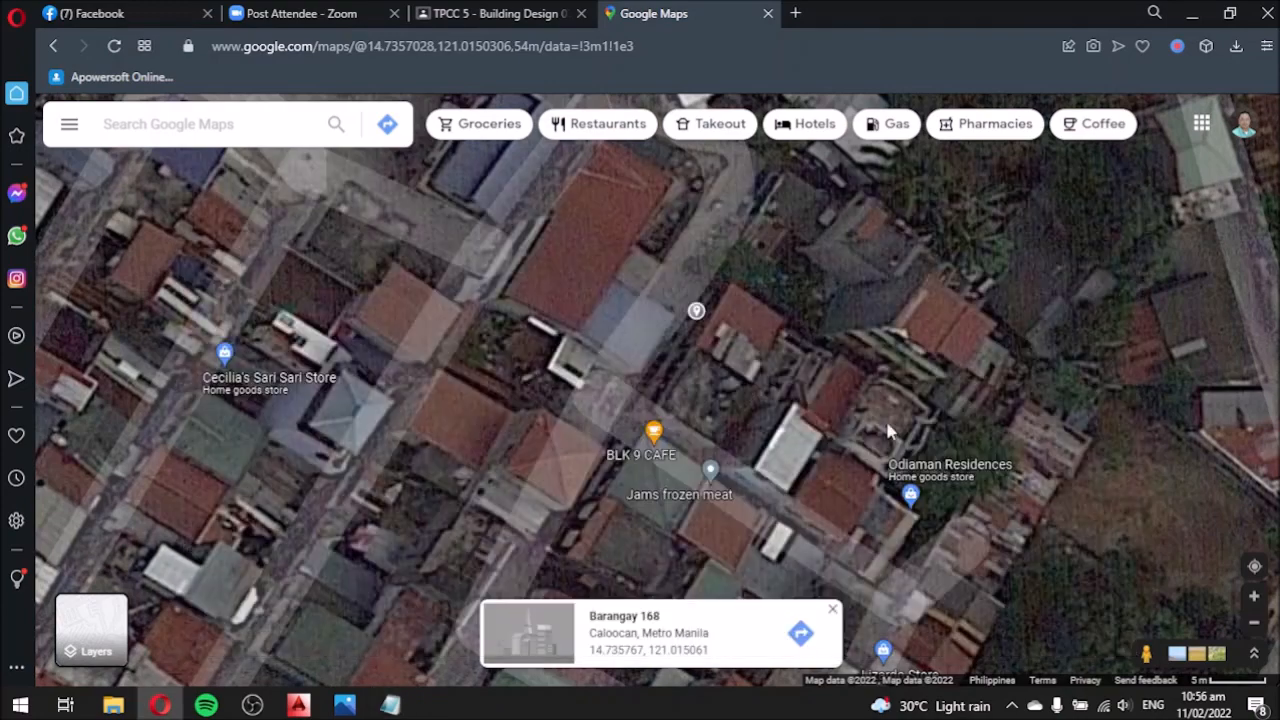
{"action": "scroll", "coordinate": [741, 297], "scroll_direction": "down", "scroll_amount": 5}
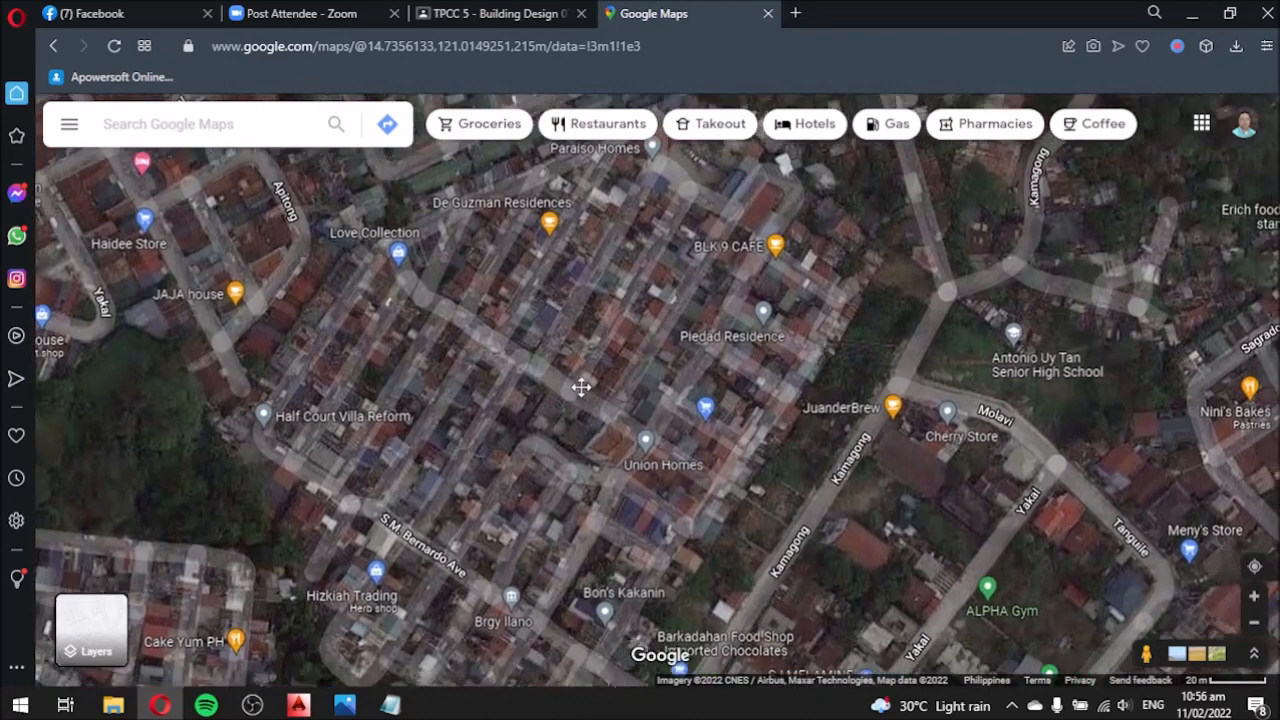
{"action": "left_click", "coordinate": [389, 705]}
{"action": "key", "text": "Return"}
{"action": "type", "text": "print scree"}
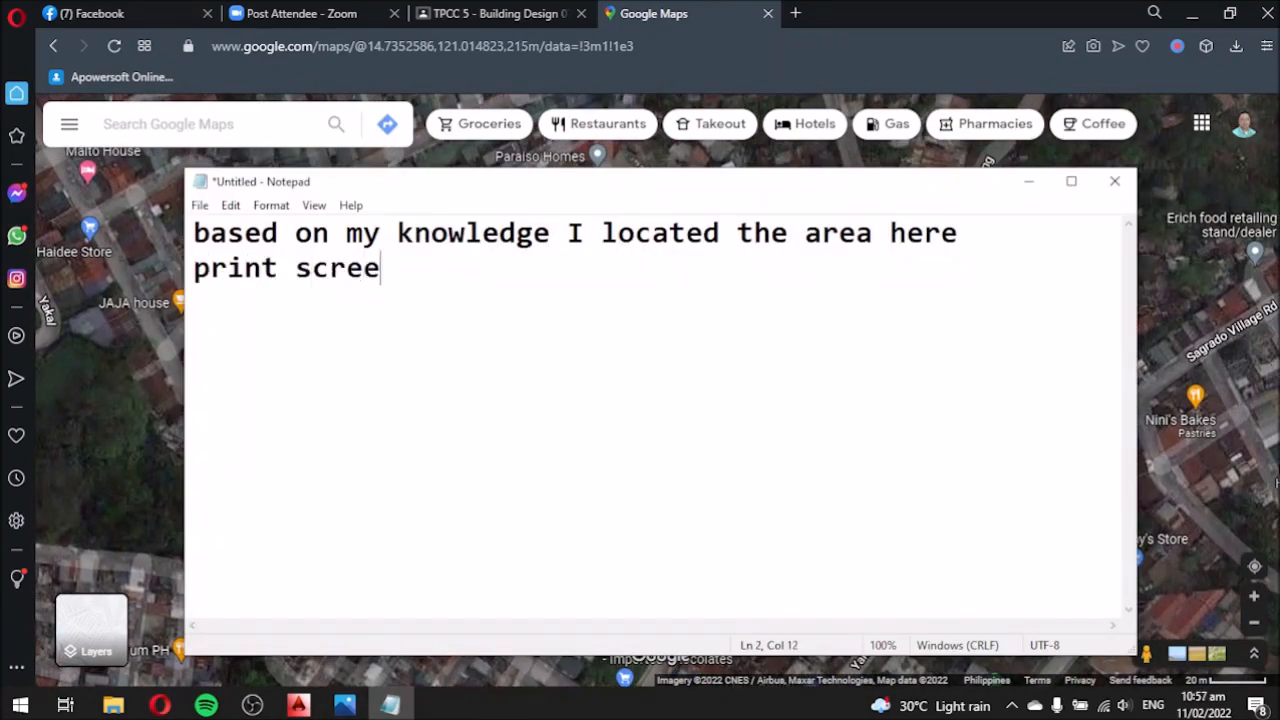
{"action": "type", "text": "n the location or view"}
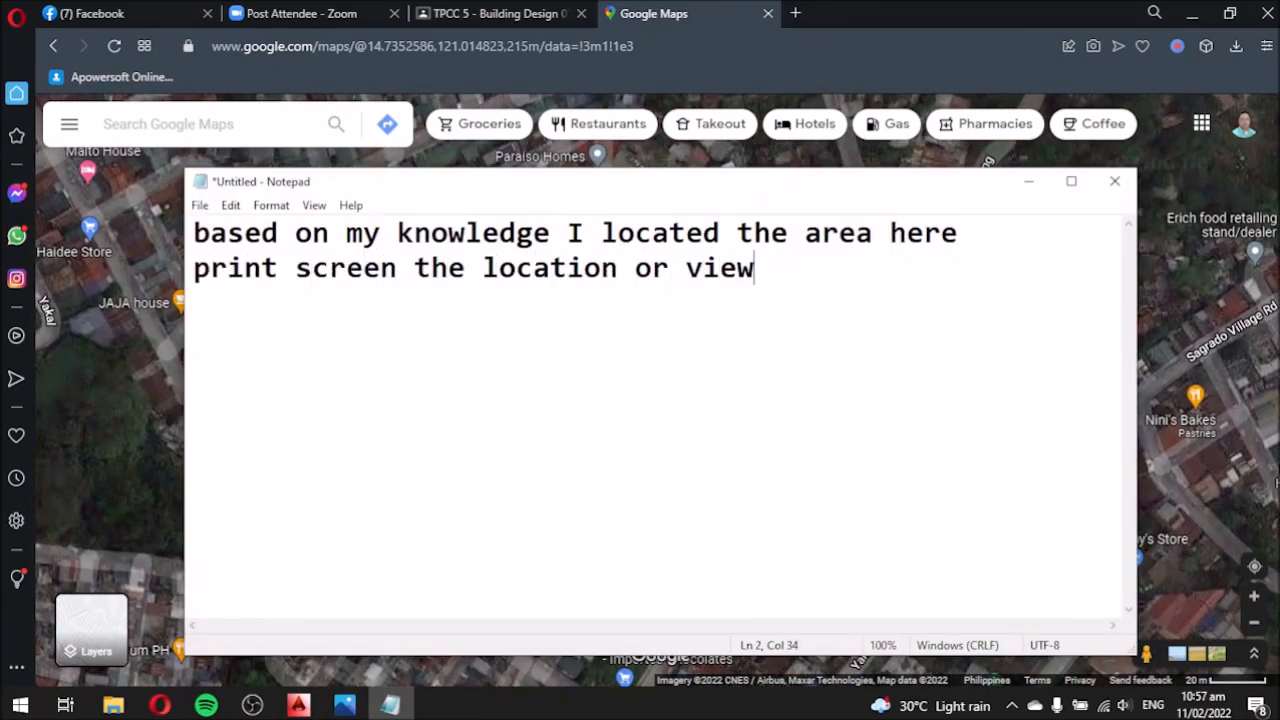
Read the pinned lot's coordinates and zoom out to a wide satellite view of the neighbourhood.
{"action": "left_click", "coordinate": [1028, 181]}
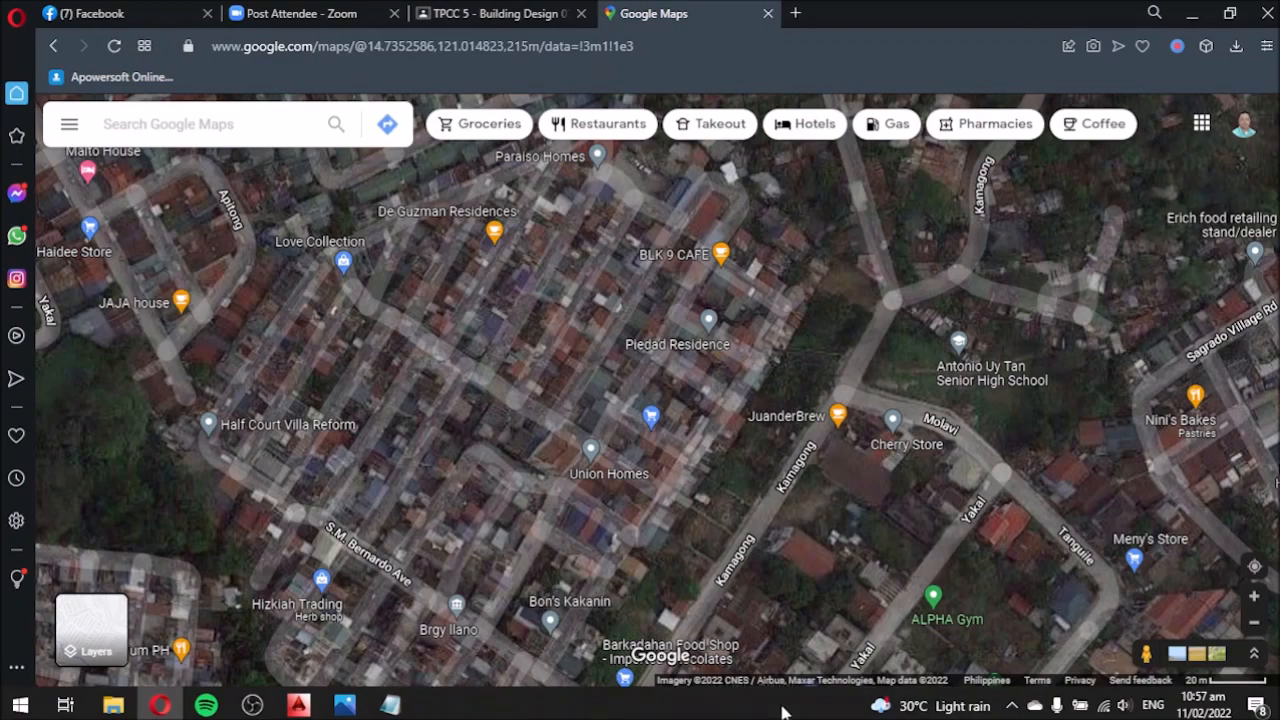
{"action": "left_click", "coordinate": [1011, 706]}
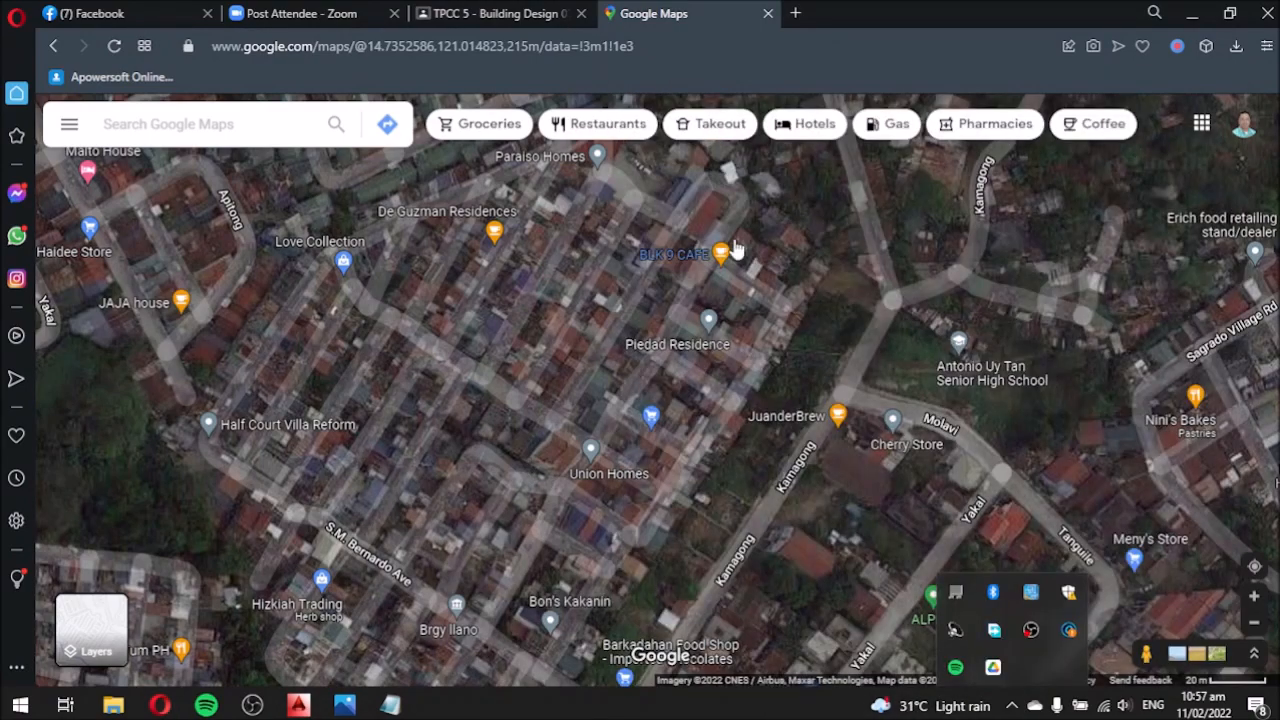
{"action": "scroll", "coordinate": [735, 248], "scroll_direction": "up", "scroll_amount": 3}
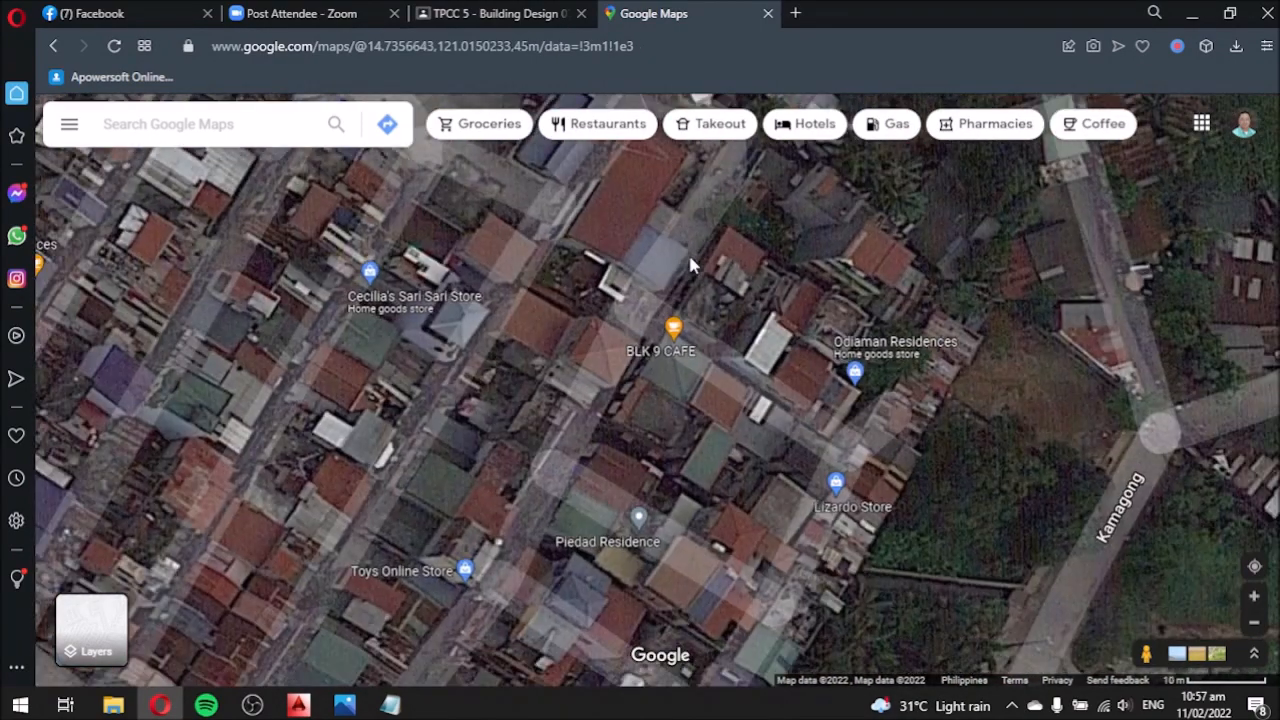
{"action": "right_click", "coordinate": [700, 265]}
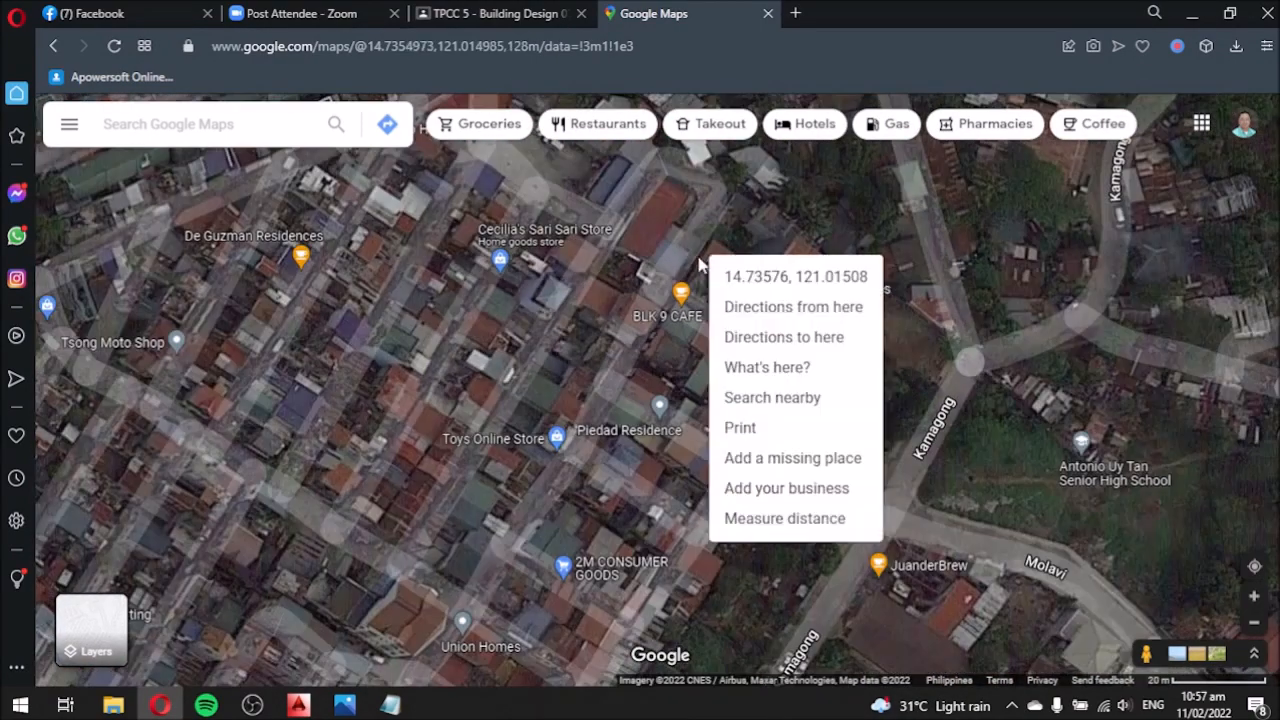
{"action": "scroll", "coordinate": [904, 345], "scroll_direction": "down", "scroll_amount": 3}
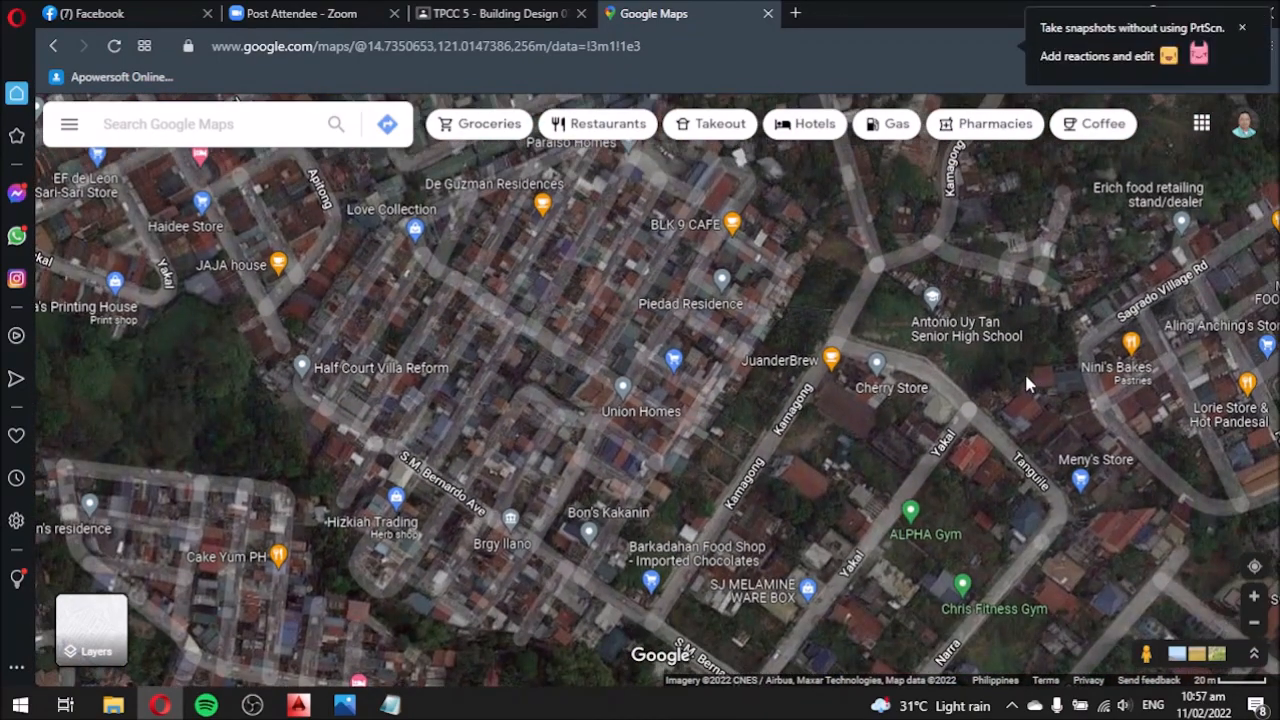
{"action": "left_click", "coordinate": [20, 705]}
Paste the map screenshot into Paint and crop the canvas to the map's size.
{"action": "left_click", "coordinate": [326, 317]}
{"action": "key", "text": "ctrl+v"}
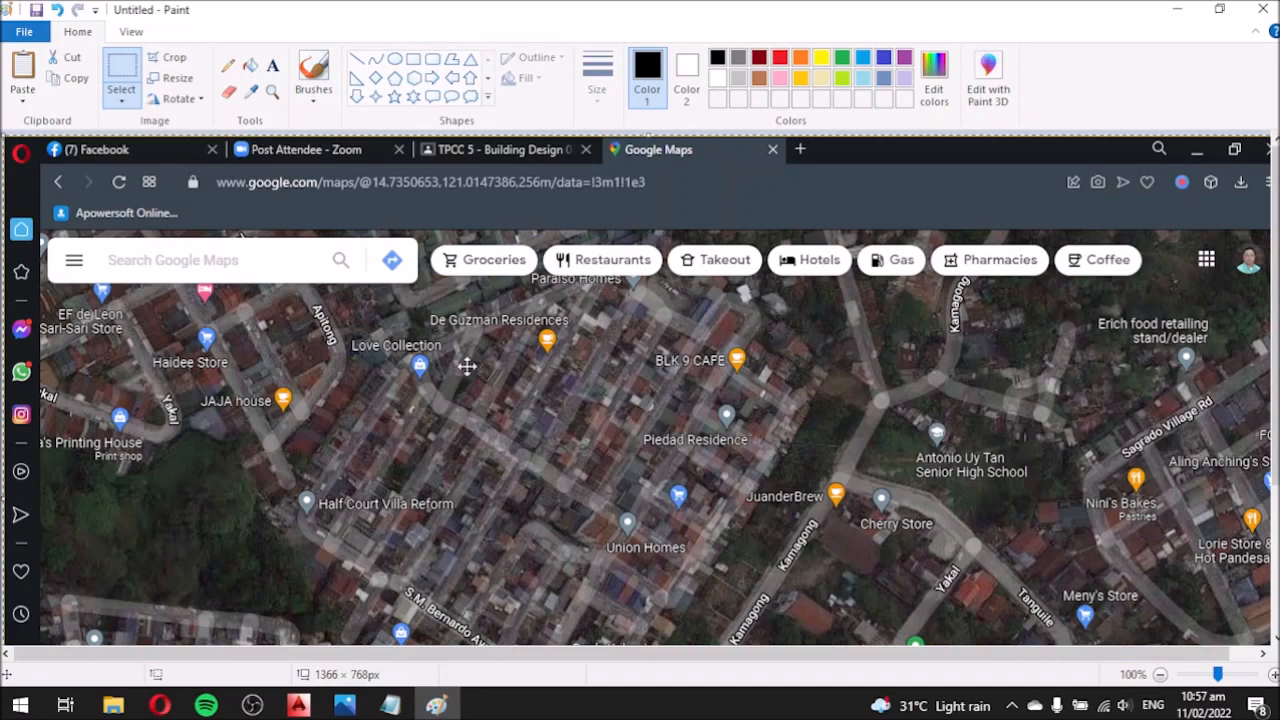
{"action": "left_click_drag", "start_coordinate": [467, 365], "coordinate": [431, 269]}
{"action": "left_click_drag", "start_coordinate": [1277, 456], "coordinate": [1277, 612]}
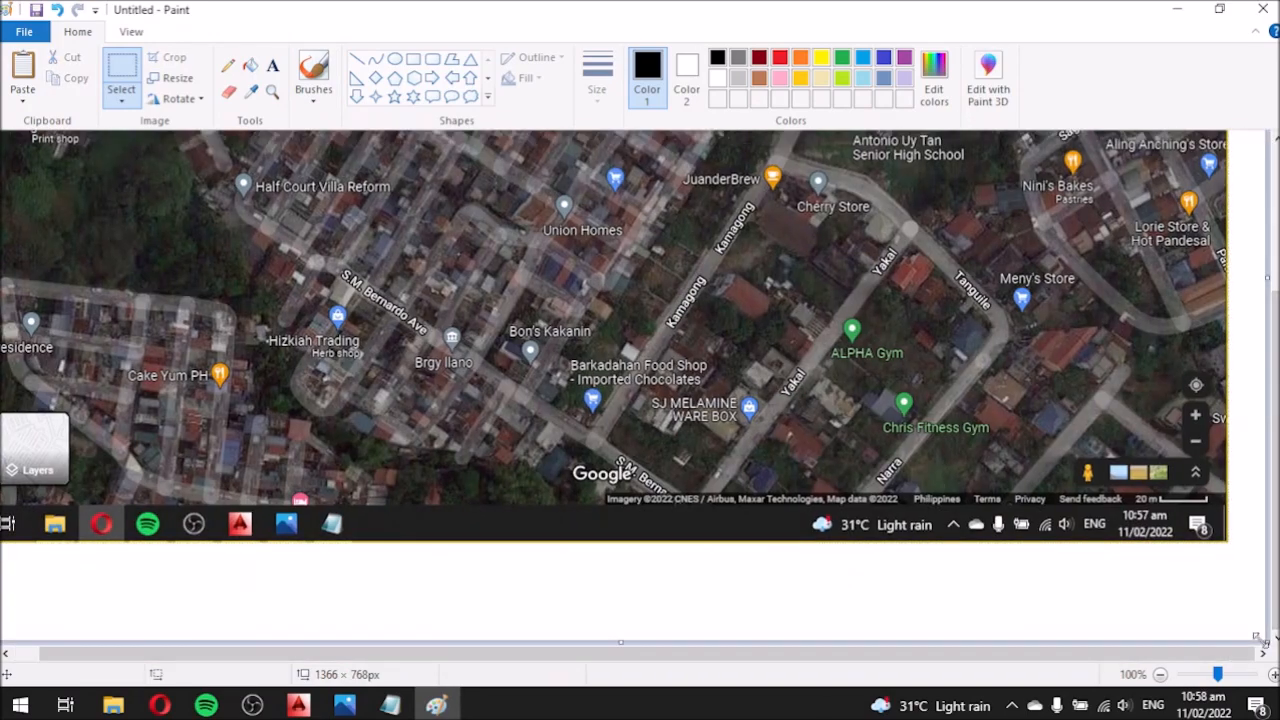
{"action": "left_click_drag", "start_coordinate": [1222, 497], "coordinate": [1256, 645]}
Save the picture as the JPEG 'VICINITY MAP' in D:\PPT\TPCC 5.
{"action": "left_click", "coordinate": [24, 31]}
{"action": "mouse_move", "coordinate": [60, 189]}
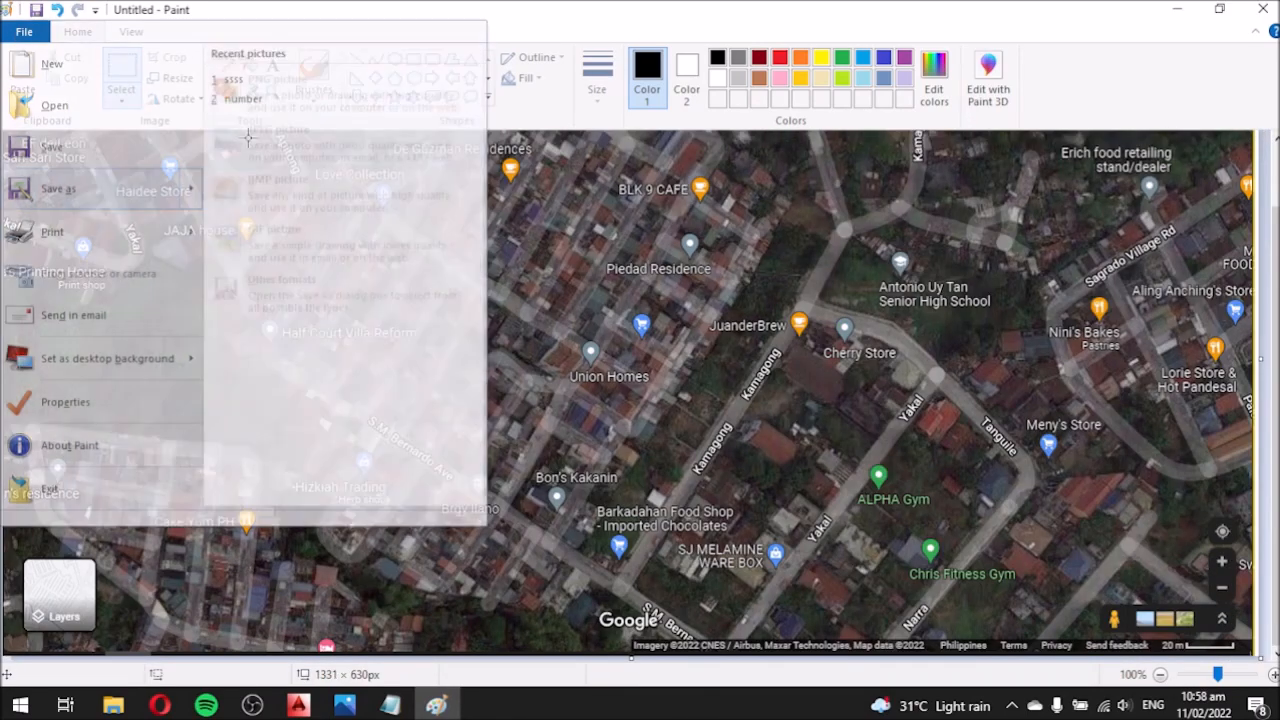
{"action": "left_click", "coordinate": [377, 213]}
{"action": "left_click", "coordinate": [399, 407]}
{"action": "scroll", "coordinate": [634, 360], "scroll_direction": "down", "scroll_amount": 5}
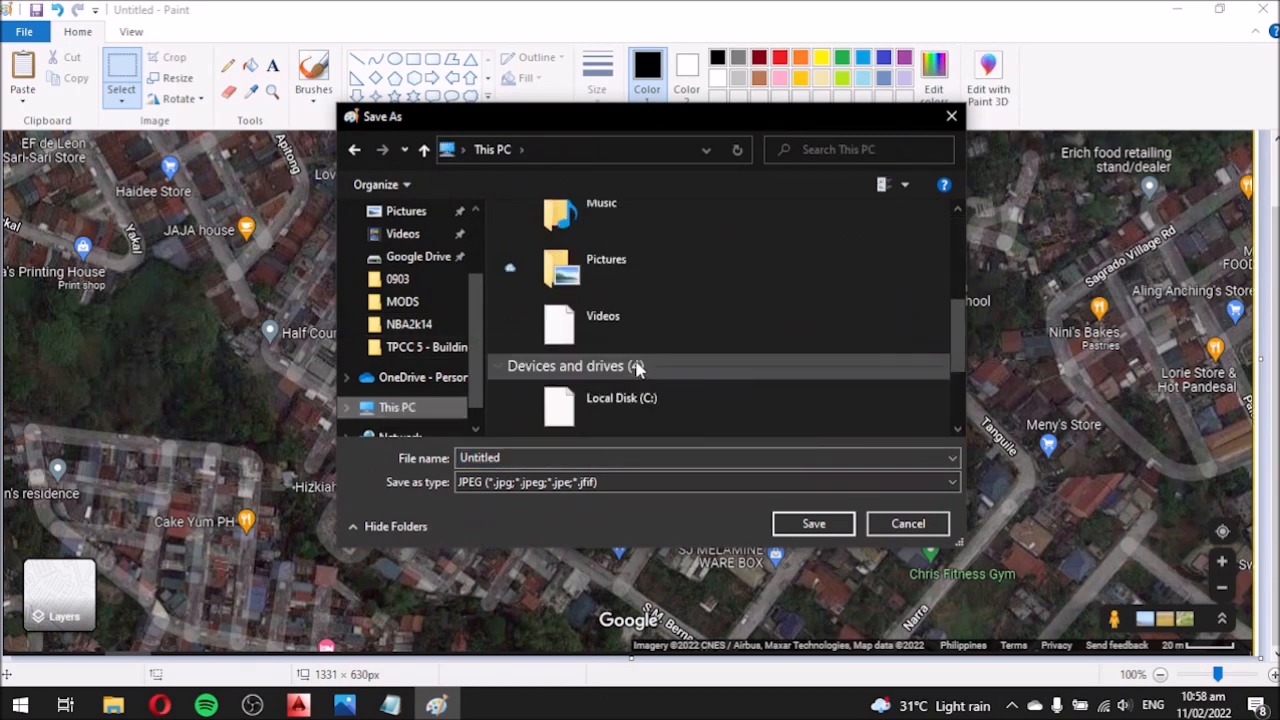
{"action": "double_click", "coordinate": [610, 345]}
{"action": "double_click", "coordinate": [548, 298]}
{"action": "scroll", "coordinate": [560, 330], "scroll_direction": "down", "scroll_amount": 3}
{"action": "double_click", "coordinate": [559, 350]}
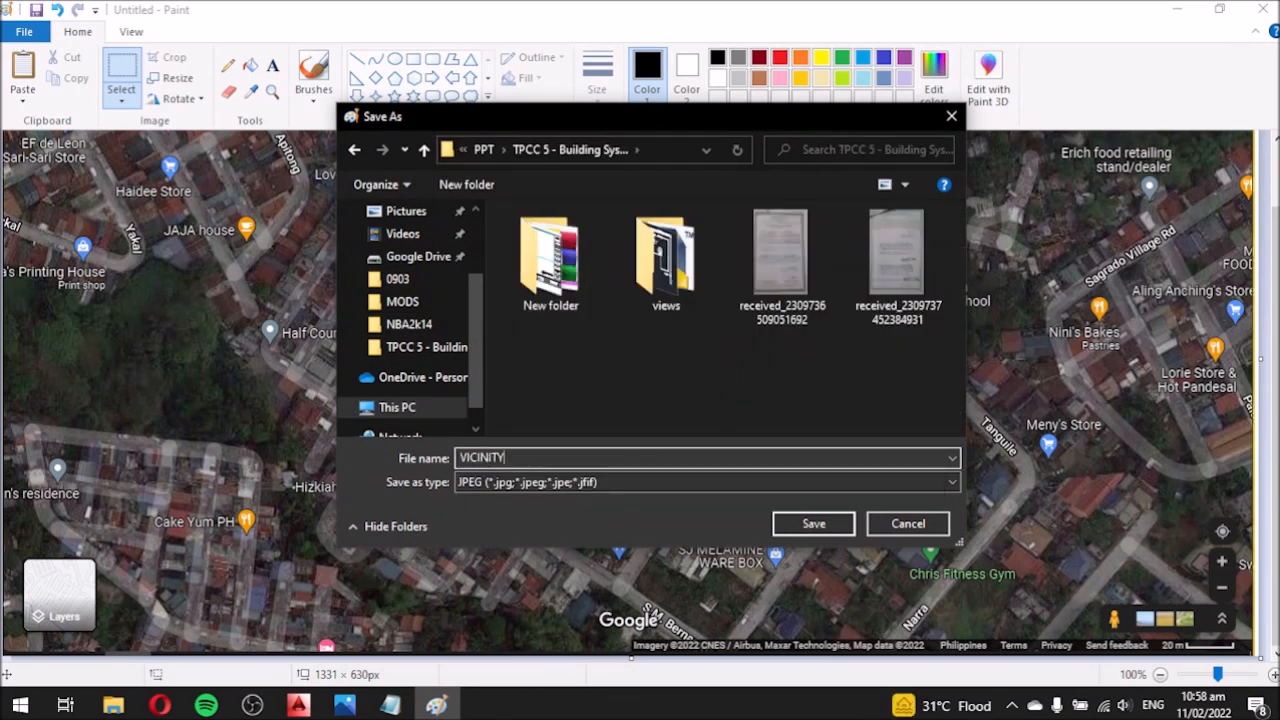
{"action": "left_click", "coordinate": [831, 529]}
Close Paint, return to the AutoCAD drawing and clear the notes for a new caption.
{"action": "left_click", "coordinate": [1263, 9]}
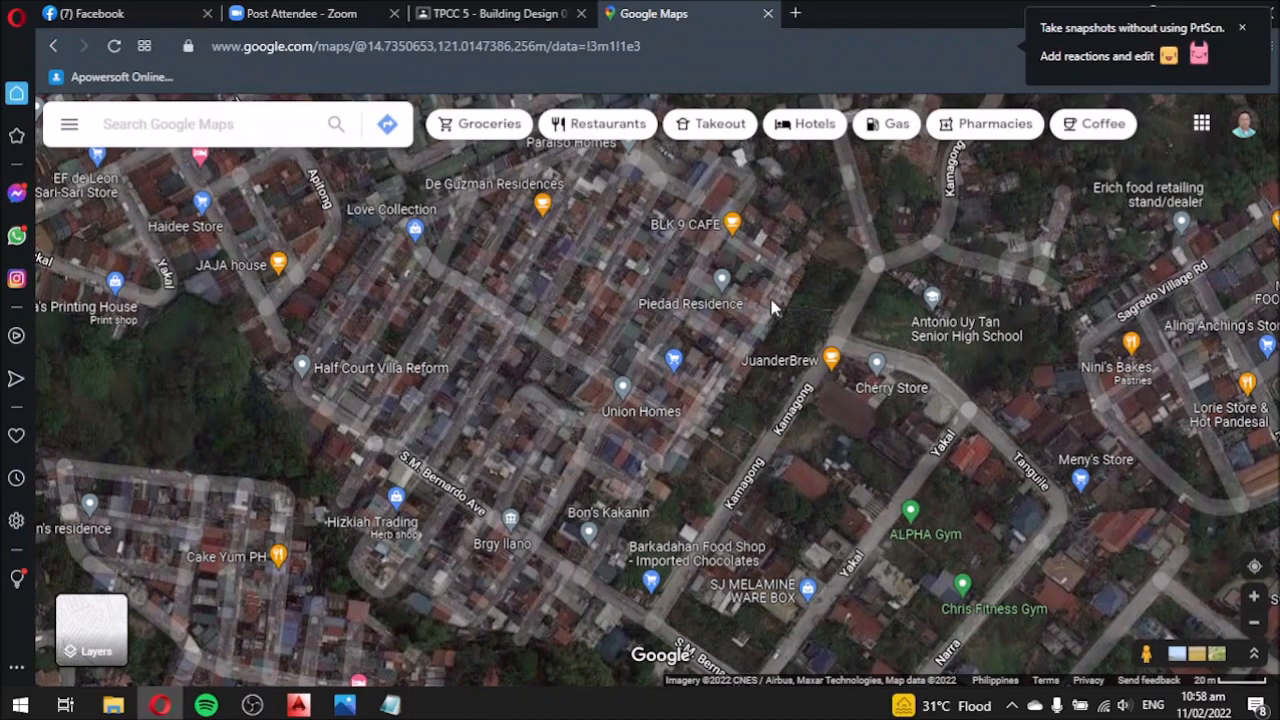
{"action": "left_click", "coordinate": [298, 705]}
{"action": "scroll", "coordinate": [250, 302], "scroll_direction": "down", "scroll_amount": 6}
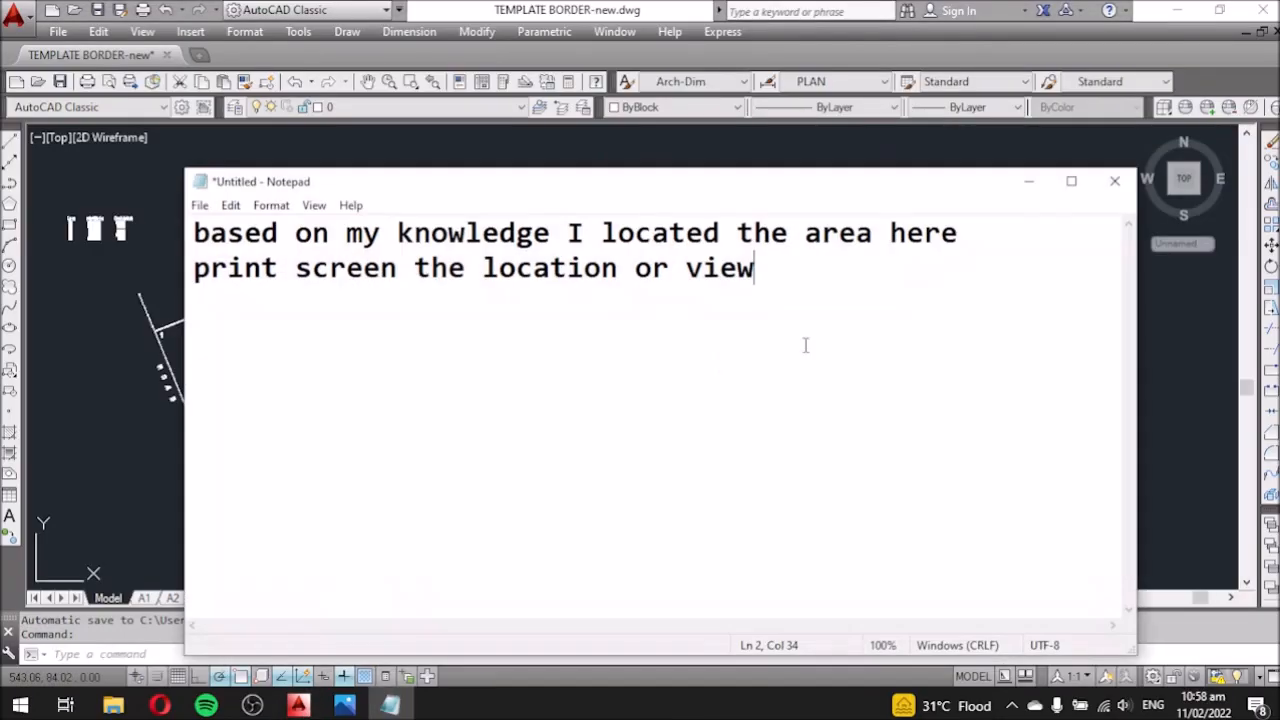
{"action": "key", "text": "ctrl+a"}
{"action": "type", "text": "I"}
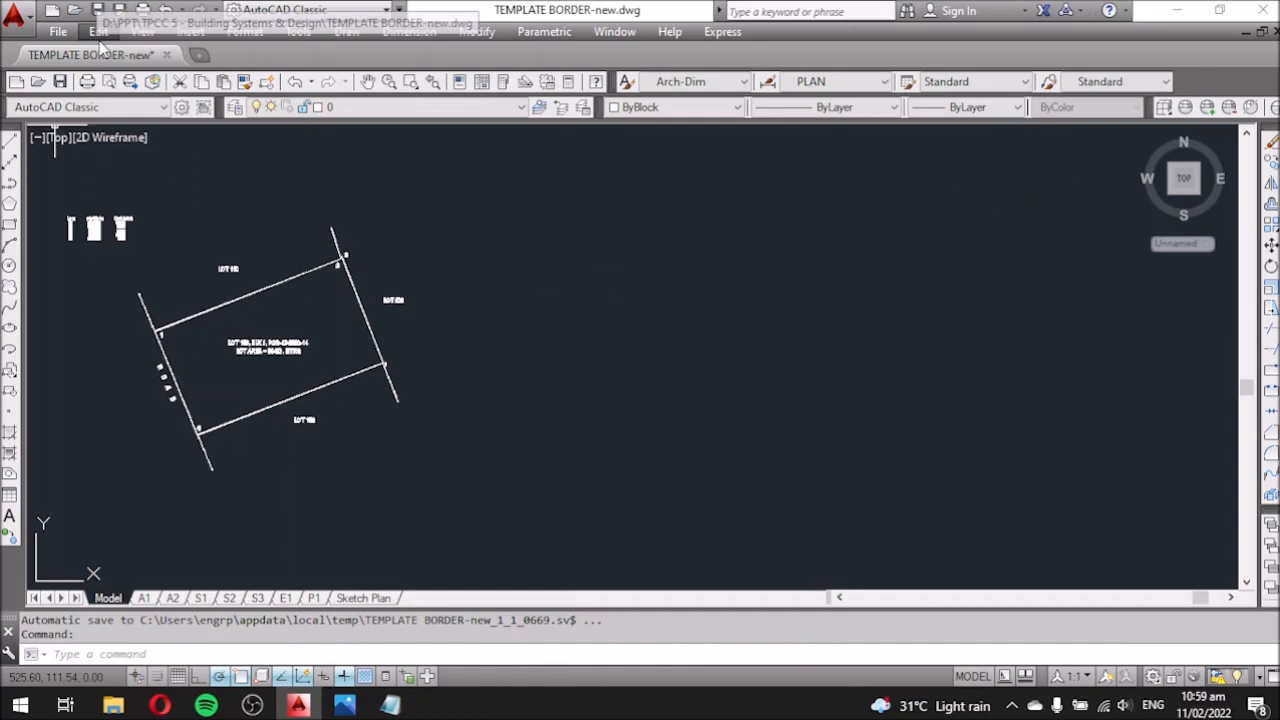
Start a Raster Image Reference and select VICINITY MAP from the TPCC 5 folder.
{"action": "left_click", "coordinate": [98, 32]}
{"action": "mouse_move", "coordinate": [190, 32]}
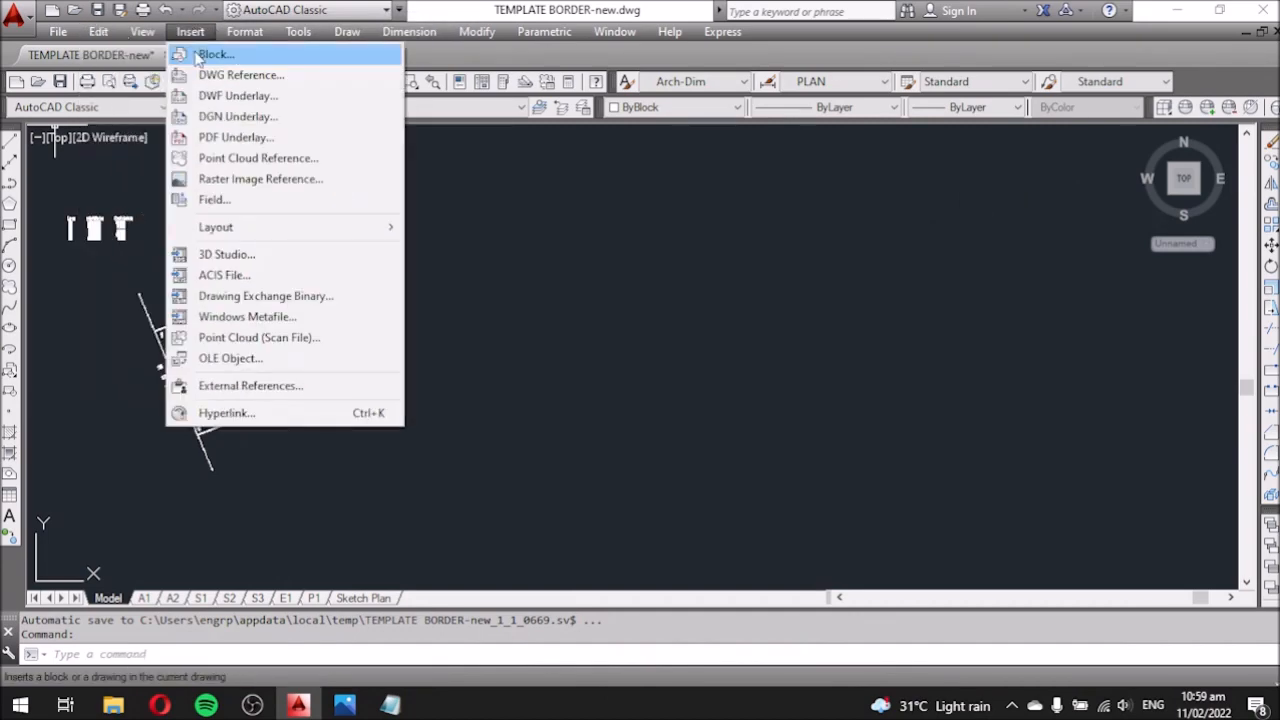
{"action": "left_click", "coordinate": [212, 177]}
{"action": "left_click", "coordinate": [652, 147]}
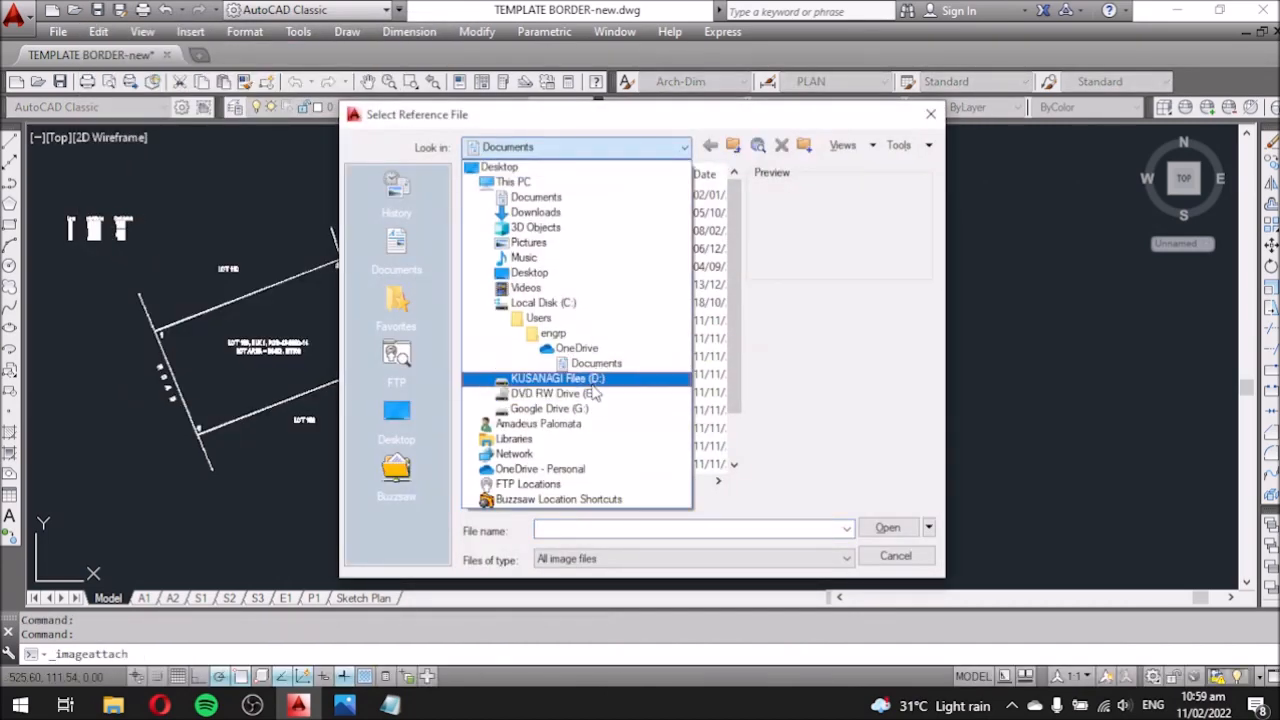
{"action": "left_click", "coordinate": [592, 379]}
{"action": "double_click", "coordinate": [524, 249]}
{"action": "double_click", "coordinate": [520, 339]}
{"action": "left_click", "coordinate": [527, 268]}
{"action": "left_click", "coordinate": [887, 527]}
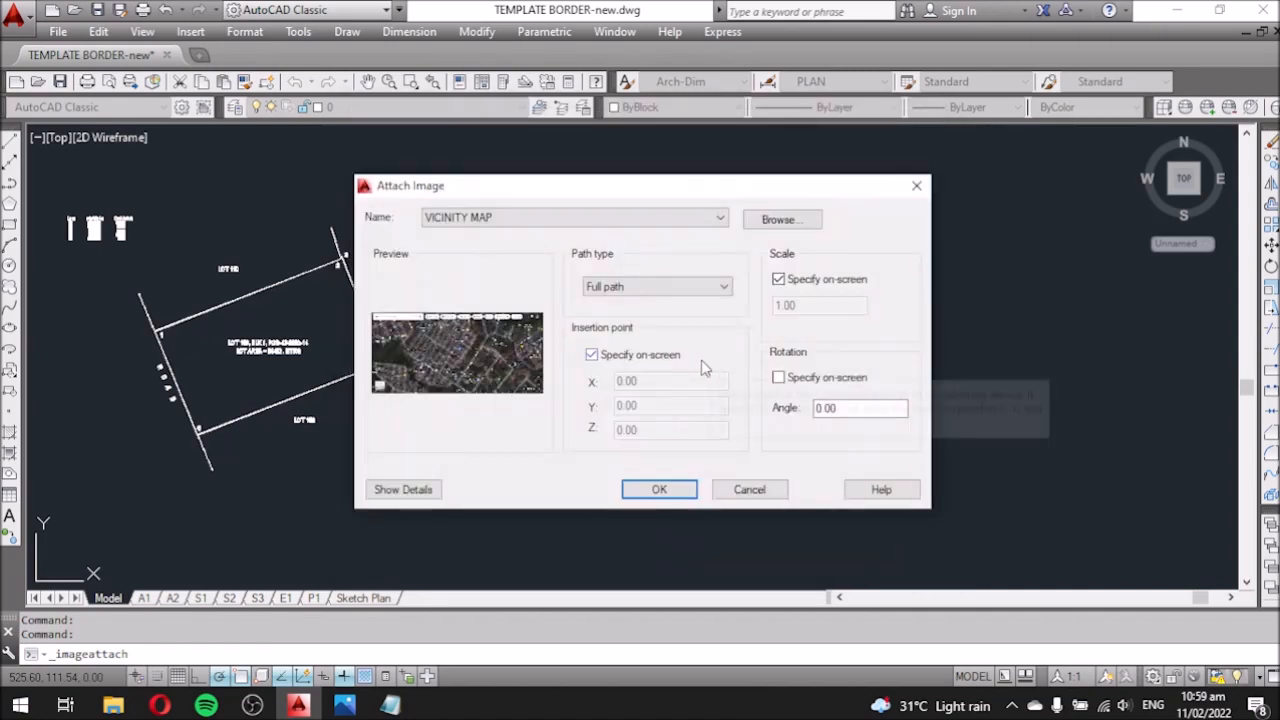
Place the VICINITY MAP image beside the lot sketch at the default scale of 1.
{"action": "left_click", "coordinate": [660, 492]}
{"action": "scroll", "coordinate": [876, 437], "scroll_direction": "down", "scroll_amount": 5}
{"action": "left_click", "coordinate": [806, 393]}
{"action": "key", "text": "Return"}
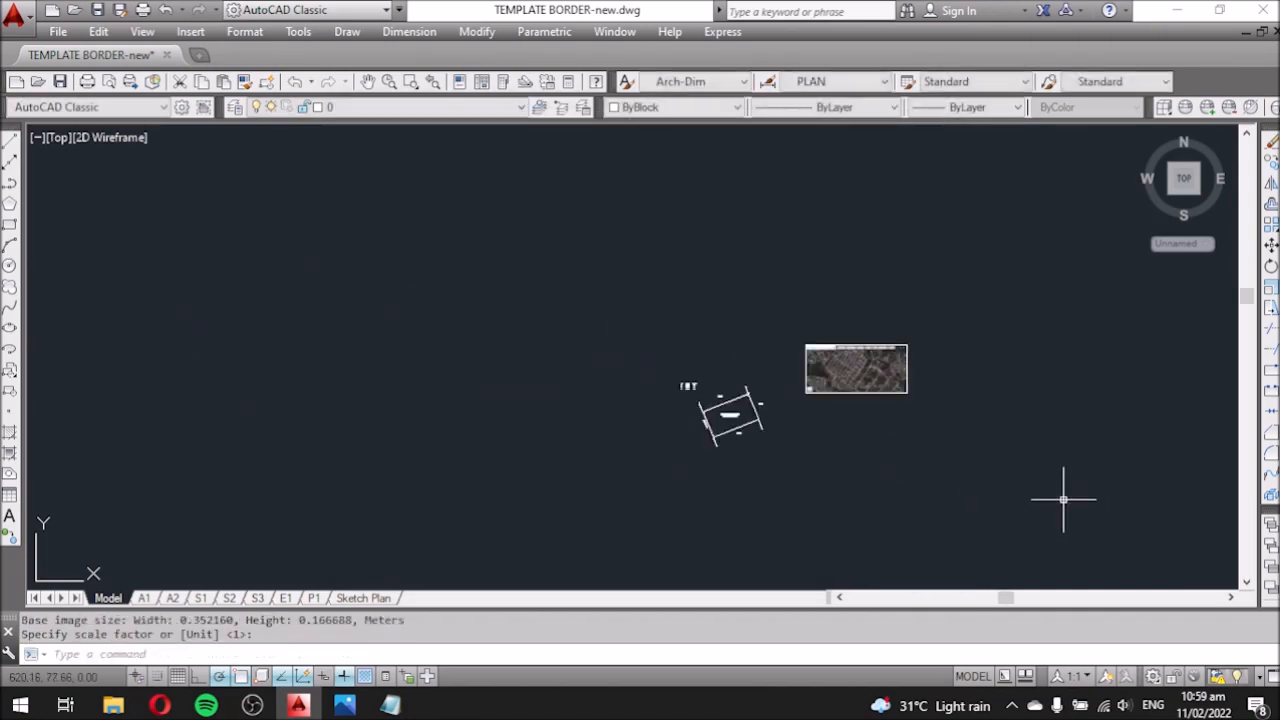
{"action": "scroll", "coordinate": [1063, 494], "scroll_direction": "up", "scroll_amount": 6}
Check the notes and review the drawing with the attached vicinity map.
{"action": "left_click", "coordinate": [392, 706]}
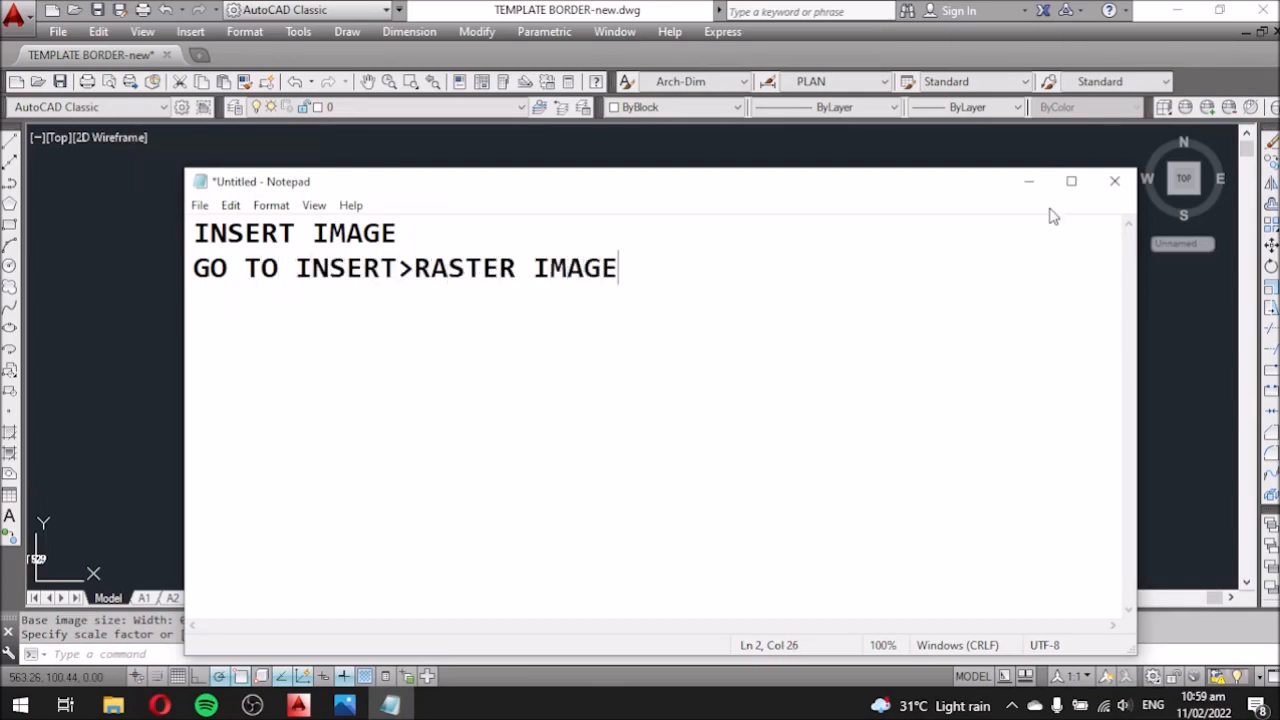
{"action": "left_click", "coordinate": [1029, 181]}
{"action": "scroll", "coordinate": [683, 360], "scroll_direction": "down", "scroll_amount": 6}
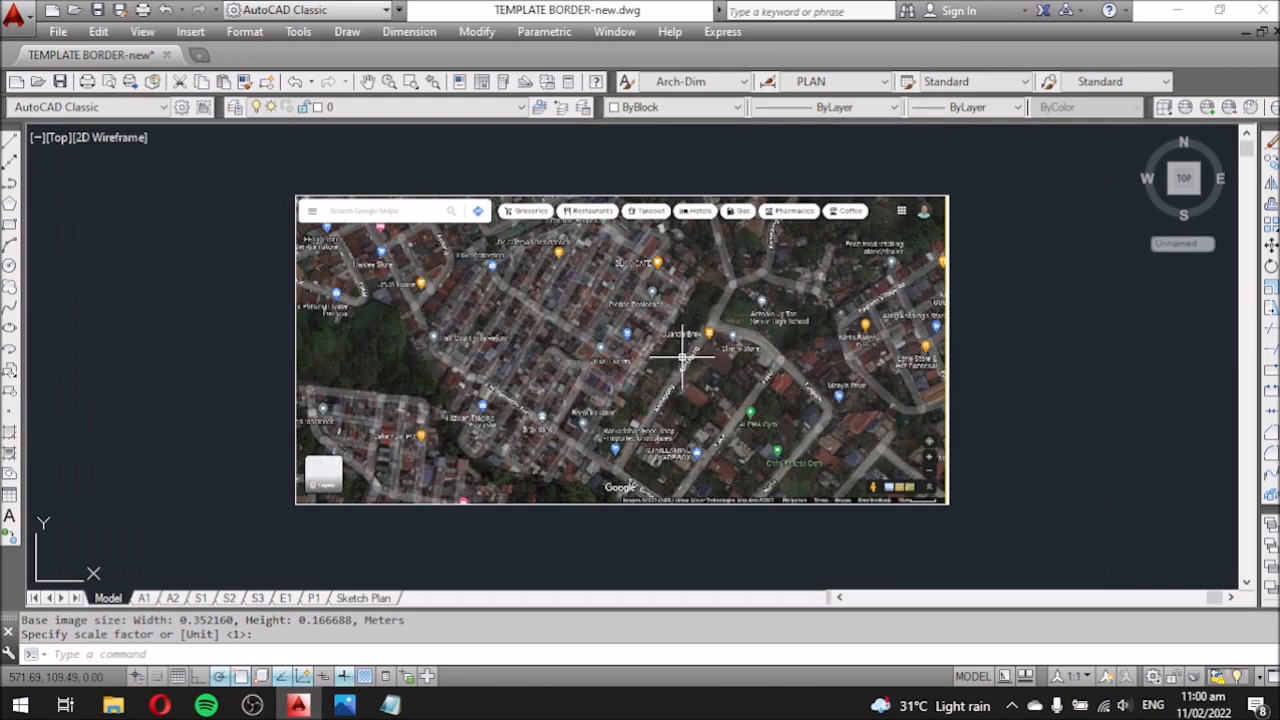
{"action": "scroll", "coordinate": [679, 378], "scroll_direction": "up", "scroll_amount": 3}
{"action": "key", "text": "alt+Tab"}
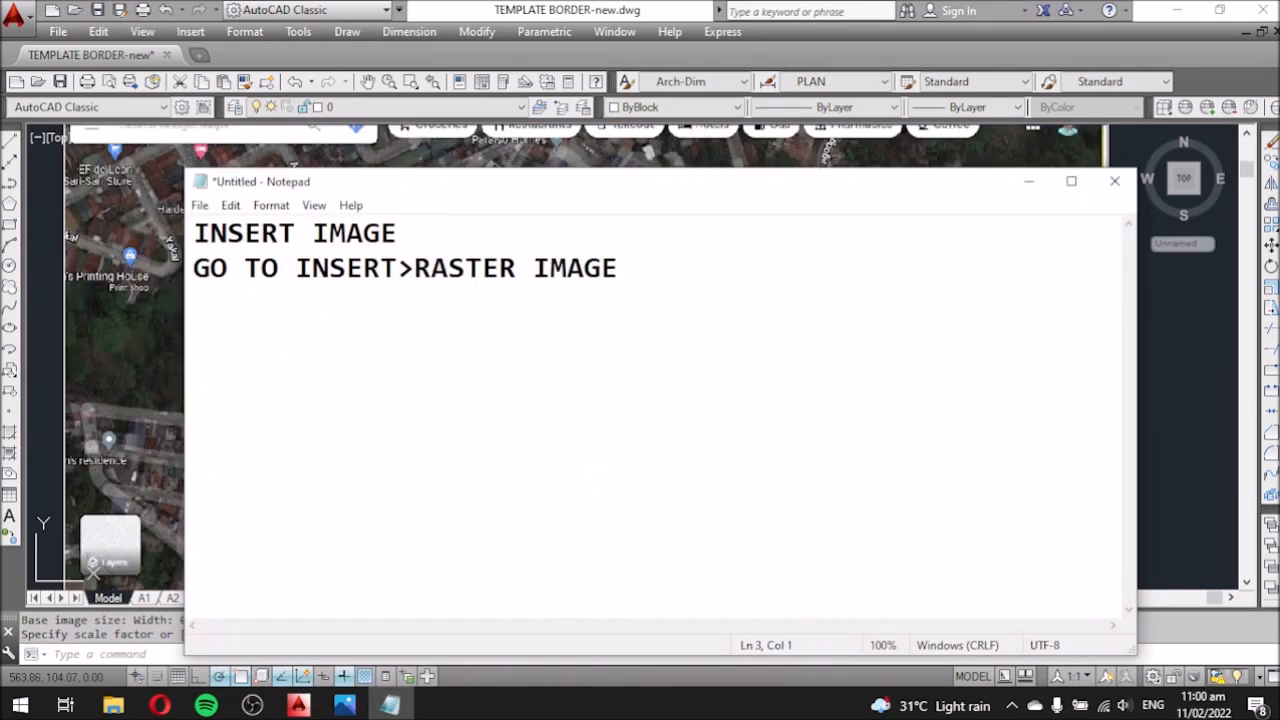
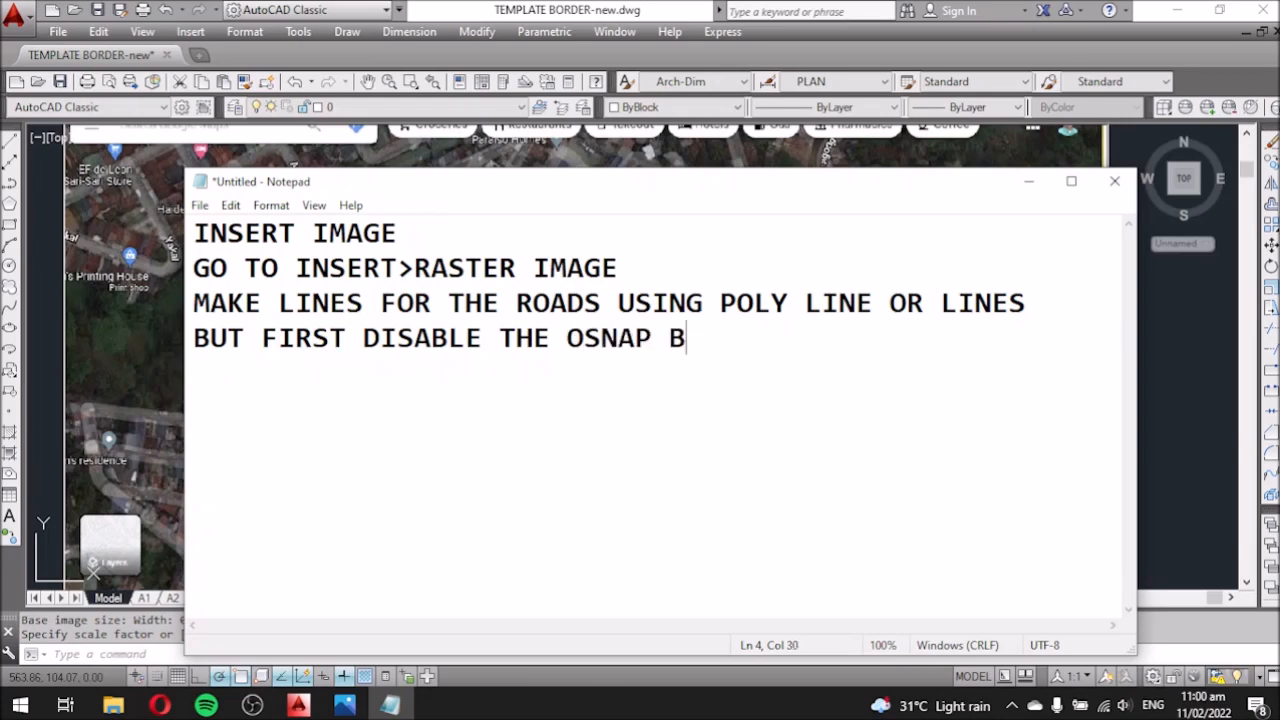
Minimize the Notepad notes so the AutoCAD drawing with the satellite map shows again.
{"action": "left_click", "coordinate": [1029, 181]}
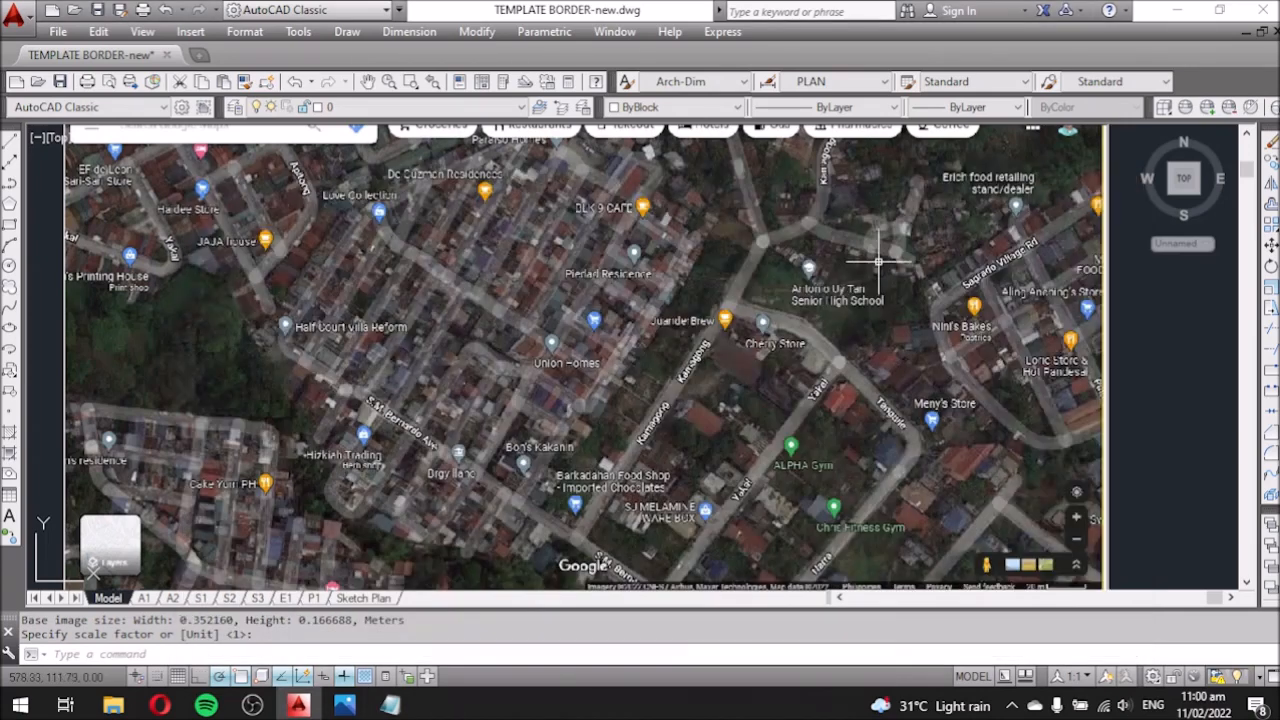
Turn off OSNAP and draw a road edge line along S.M. Bernardo Ave.
{"action": "left_click", "coordinate": [242, 679]}
{"action": "scroll", "coordinate": [643, 390], "scroll_direction": "down", "scroll_amount": 2}
{"action": "left_click", "coordinate": [9, 140]}
{"action": "scroll", "coordinate": [652, 517], "scroll_direction": "up", "scroll_amount": 5}
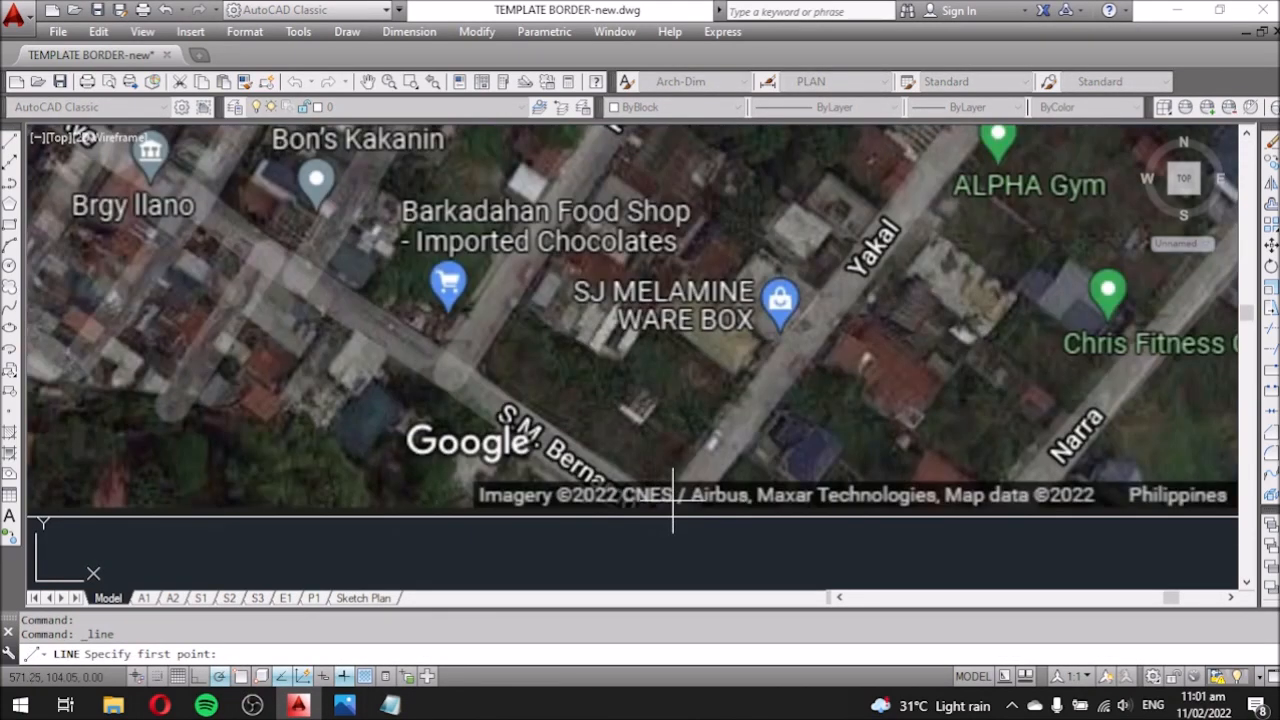
{"action": "left_click", "coordinate": [673, 500]}
{"action": "scroll", "coordinate": [672, 500], "scroll_direction": "down", "scroll_amount": 2}
{"action": "scroll", "coordinate": [538, 404], "scroll_direction": "up", "scroll_amount": 1}
{"action": "scroll", "coordinate": [507, 398], "scroll_direction": "down", "scroll_amount": 1}
{"action": "scroll", "coordinate": [503, 389], "scroll_direction": "up", "scroll_amount": 1}
{"action": "left_click", "coordinate": [292, 260]}
{"action": "scroll", "coordinate": [680, 470], "scroll_direction": "up", "scroll_amount": 2}
{"action": "key", "text": "Escape"}
Offset the S.M. Bernardo Ave line by the road width to form its far edge.
{"action": "type", "text": "o"}
{"action": "key", "text": "Return"}
{"action": "scroll", "coordinate": [707, 368], "scroll_direction": "up", "scroll_amount": 2}
{"action": "left_click", "coordinate": [707, 369]}
{"action": "left_click", "coordinate": [678, 413]}
{"action": "left_click", "coordinate": [707, 369]}
{"action": "left_click", "coordinate": [650, 445]}
{"action": "scroll", "coordinate": [632, 465], "scroll_direction": "down", "scroll_amount": 4}
{"action": "scroll", "coordinate": [684, 397], "scroll_direction": "up", "scroll_amount": 2}
{"action": "scroll", "coordinate": [654, 453], "scroll_direction": "down", "scroll_amount": 1}
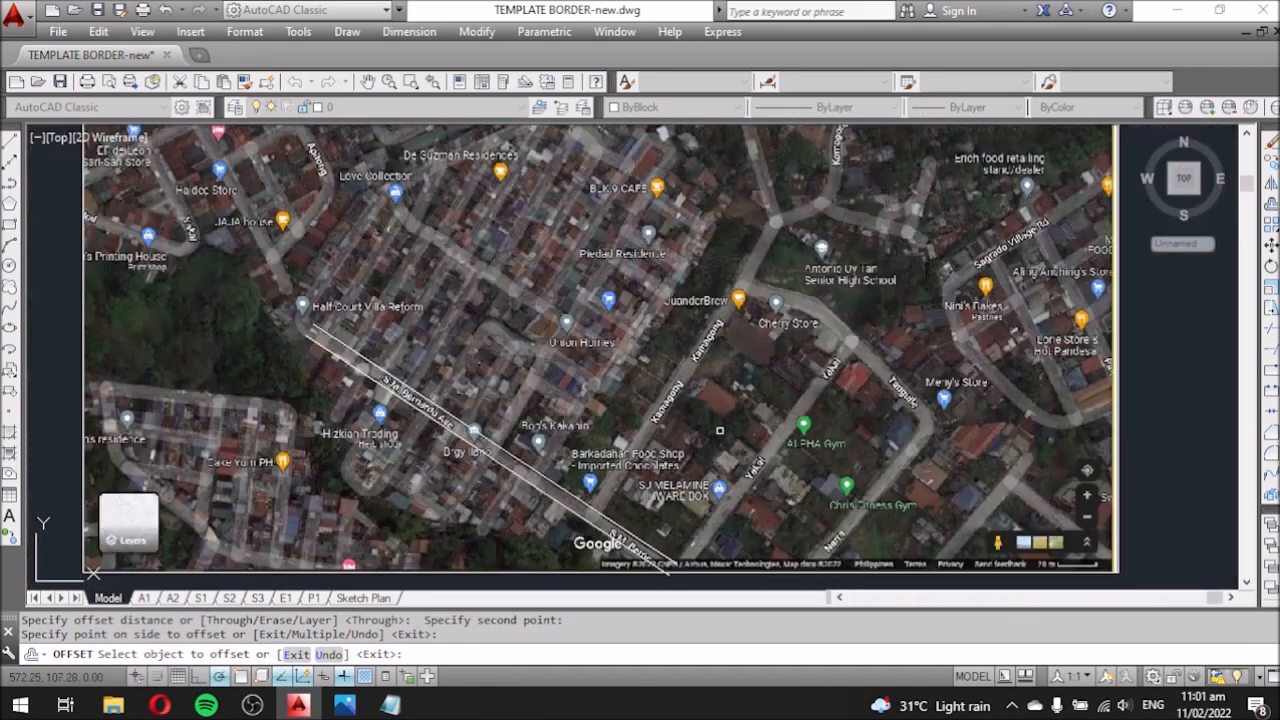
{"action": "key", "text": "Escape"}
Draw a line along Kamagong road and offset a parallel copy to its right.
{"action": "type", "text": "l"}
{"action": "key", "text": "Return"}
{"action": "scroll", "coordinate": [627, 507], "scroll_direction": "up", "scroll_amount": 4}
{"action": "left_click", "coordinate": [516, 541]}
{"action": "scroll", "coordinate": [584, 458], "scroll_direction": "down", "scroll_amount": 4}
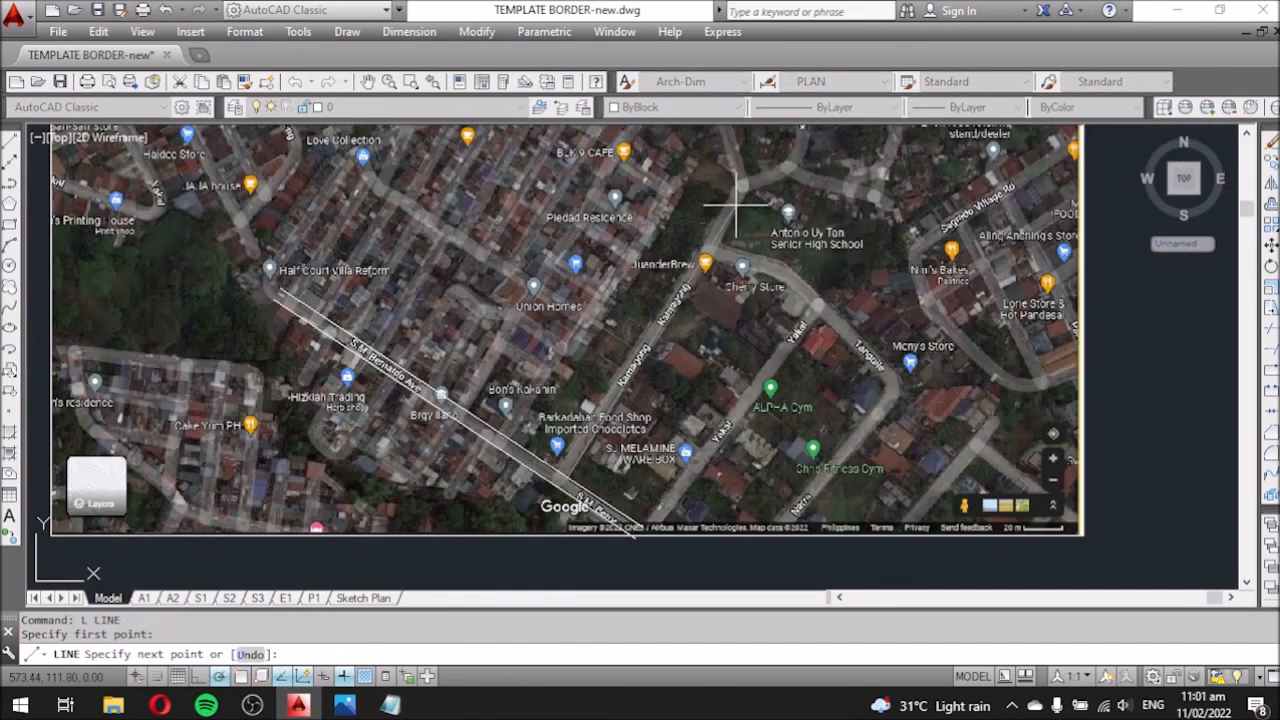
{"action": "left_click", "coordinate": [748, 192]}
{"action": "key", "text": "Escape"}
{"action": "scroll", "coordinate": [592, 475], "scroll_direction": "up", "scroll_amount": 2}
{"action": "type", "text": "o"}
{"action": "key", "text": "Return"}
{"action": "key", "text": "Return"}
{"action": "left_click", "coordinate": [577, 446]}
{"action": "left_click", "coordinate": [623, 437]}
{"action": "key", "text": "Escape"}
{"action": "scroll", "coordinate": [575, 457], "scroll_direction": "up", "scroll_amount": 2}
Copy both Kamagong road lines to the left with COPY.
{"action": "left_click_drag", "start_coordinate": [803, 486], "coordinate": [720, 472]}
{"action": "type", "text": "co"}
{"action": "key", "text": "Return"}
{"action": "scroll", "coordinate": [666, 422], "scroll_direction": "down", "scroll_amount": 1}
{"action": "scroll", "coordinate": [664, 541], "scroll_direction": "up", "scroll_amount": 2}
{"action": "left_click", "coordinate": [666, 496]}
{"action": "left_click", "coordinate": [434, 346]}
{"action": "scroll", "coordinate": [576, 460], "scroll_direction": "down", "scroll_amount": 3}
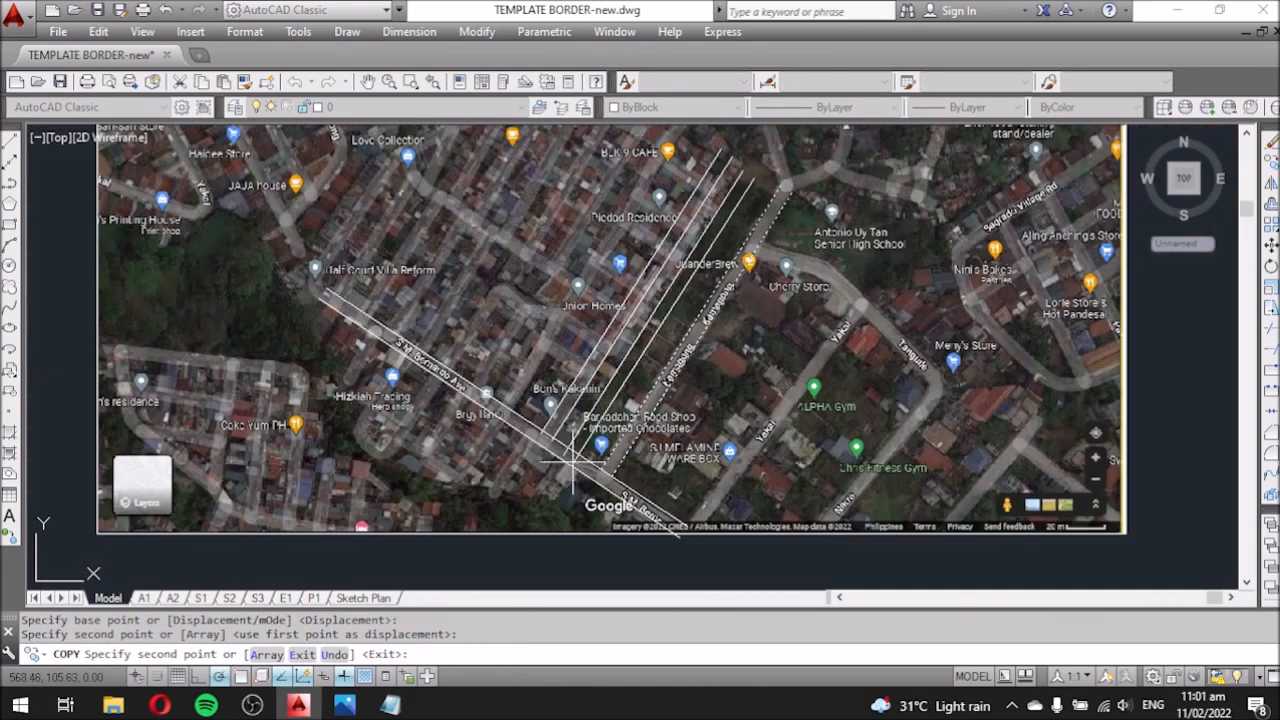
{"action": "scroll", "coordinate": [485, 413], "scroll_direction": "up", "scroll_amount": 1}
{"action": "key", "text": "Escape"}
{"action": "scroll", "coordinate": [525, 413], "scroll_direction": "down", "scroll_amount": 3}
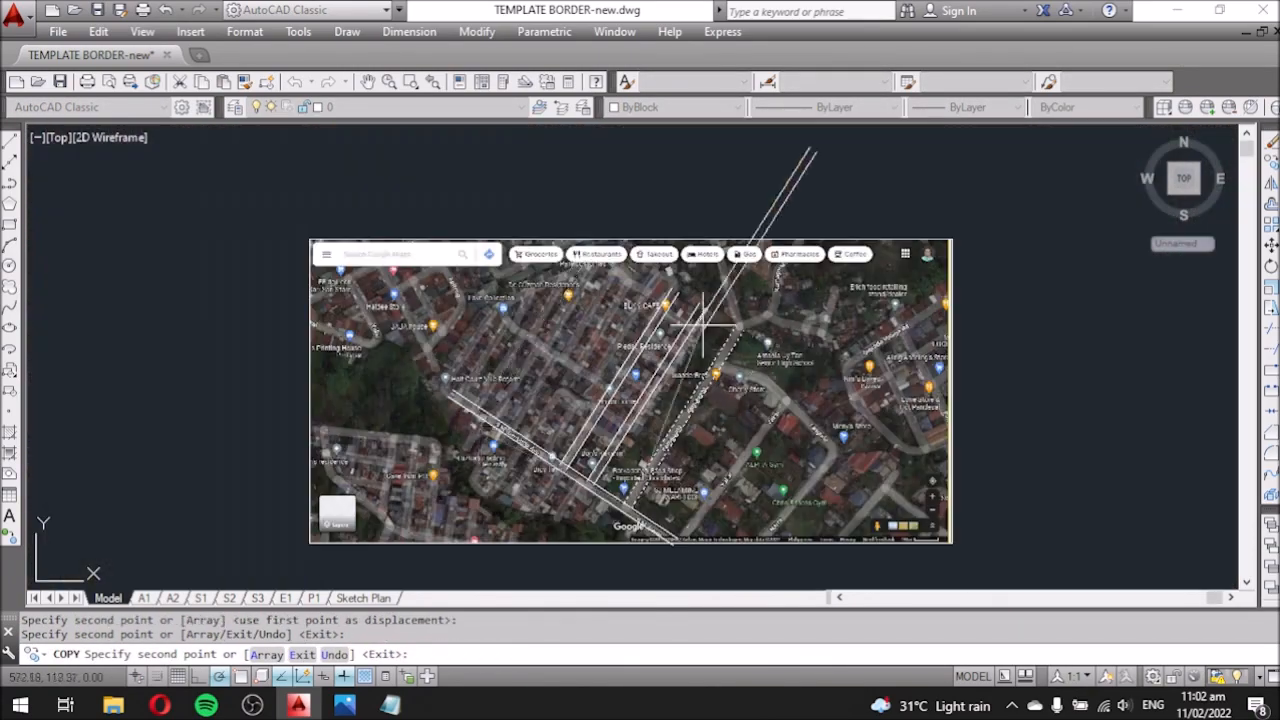
{"action": "scroll", "coordinate": [570, 290], "scroll_direction": "up", "scroll_amount": 3}
Draw the cross street line near Bon's Kakanin and offset its other edge above.
{"action": "type", "text": "l"}
{"action": "key", "text": "Return"}
{"action": "scroll", "coordinate": [610, 470], "scroll_direction": "up", "scroll_amount": 6}
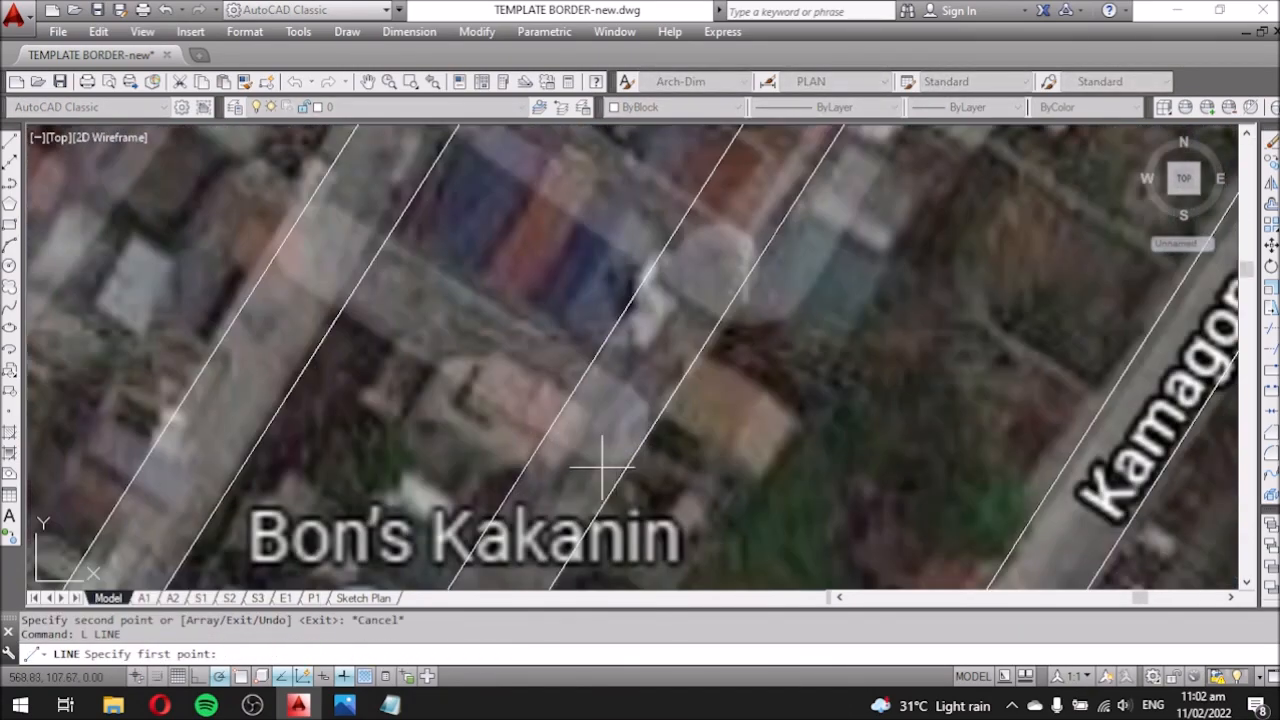
{"action": "left_click", "coordinate": [297, 287]}
{"action": "key", "text": "Escape"}
{"action": "left_click", "coordinate": [538, 441]}
{"action": "key", "text": "Return"}
{"action": "key", "text": "Return"}
{"action": "left_click", "coordinate": [541, 442]}
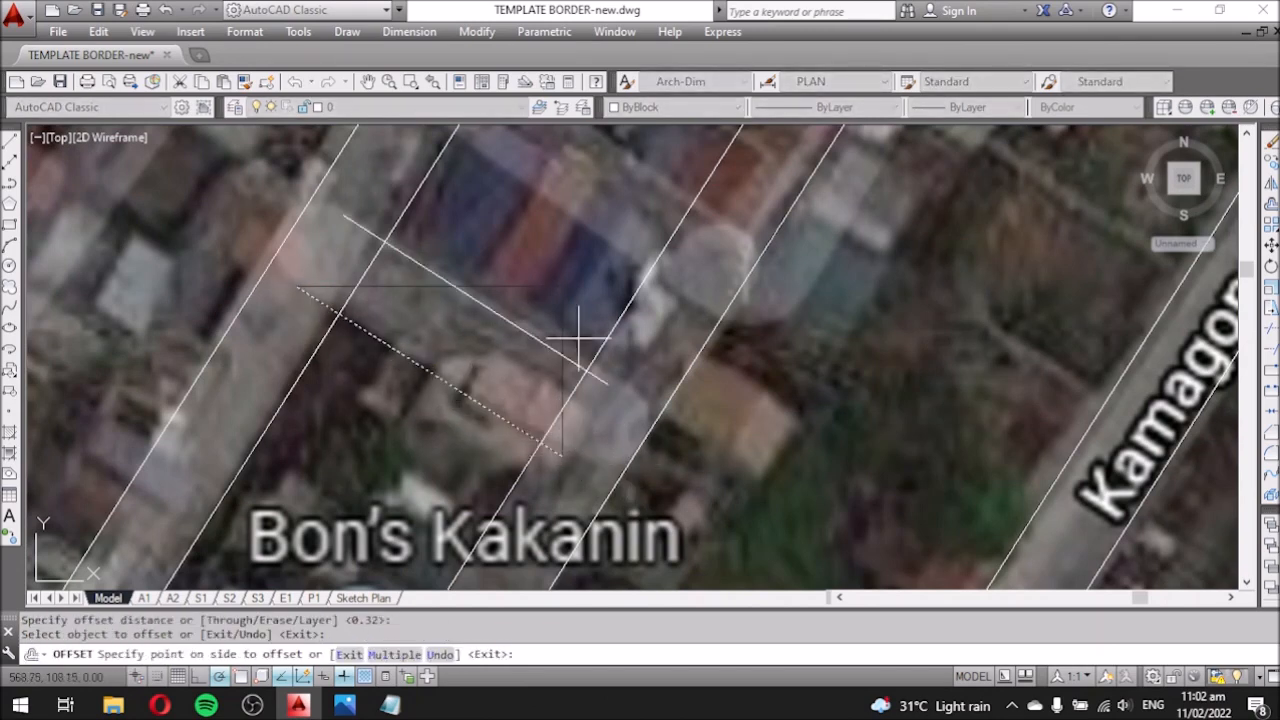
{"action": "left_click", "coordinate": [557, 380]}
{"action": "key", "text": "Escape"}
{"action": "scroll", "coordinate": [580, 457], "scroll_direction": "down", "scroll_amount": 2}
{"action": "left_click", "coordinate": [520, 408]}
Copy the cross street double lines to the other cross street positions.
{"action": "left_click", "coordinate": [490, 438]}
{"action": "key", "text": "Return"}
{"action": "left_click", "coordinate": [588, 395]}
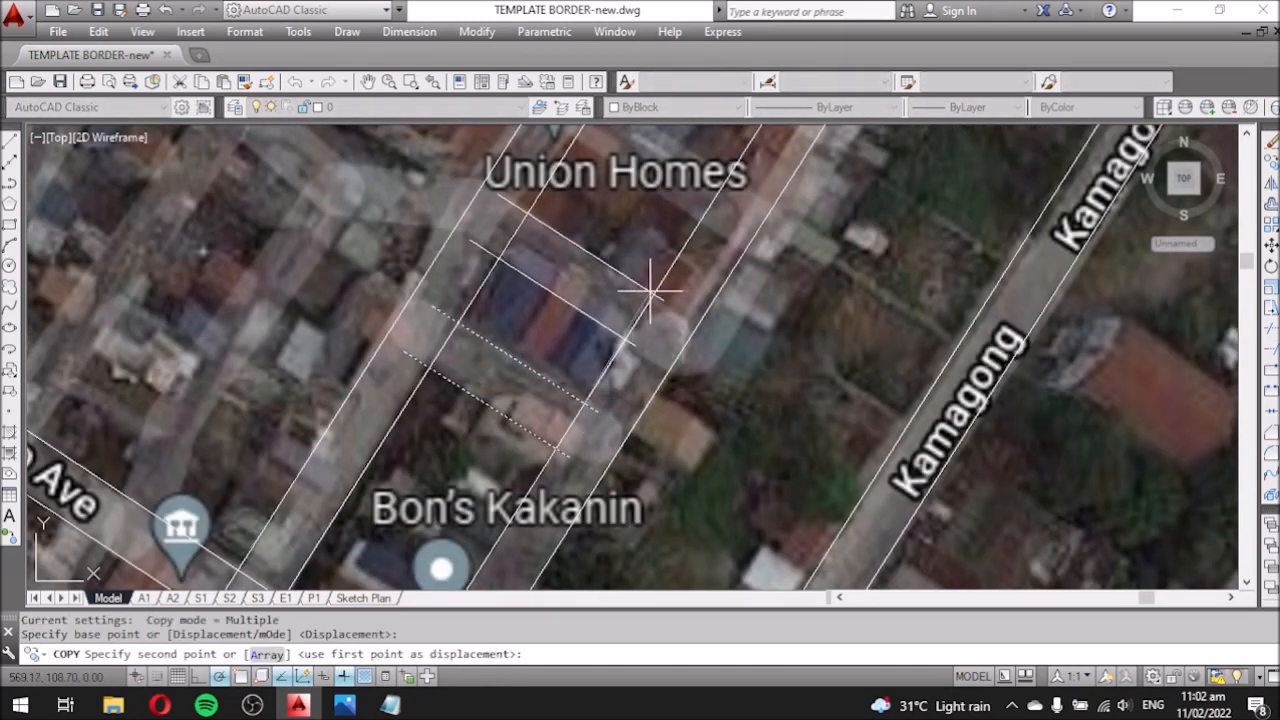
{"action": "scroll", "coordinate": [680, 300], "scroll_direction": "down", "scroll_amount": 4}
{"action": "scroll", "coordinate": [708, 283], "scroll_direction": "up", "scroll_amount": 4}
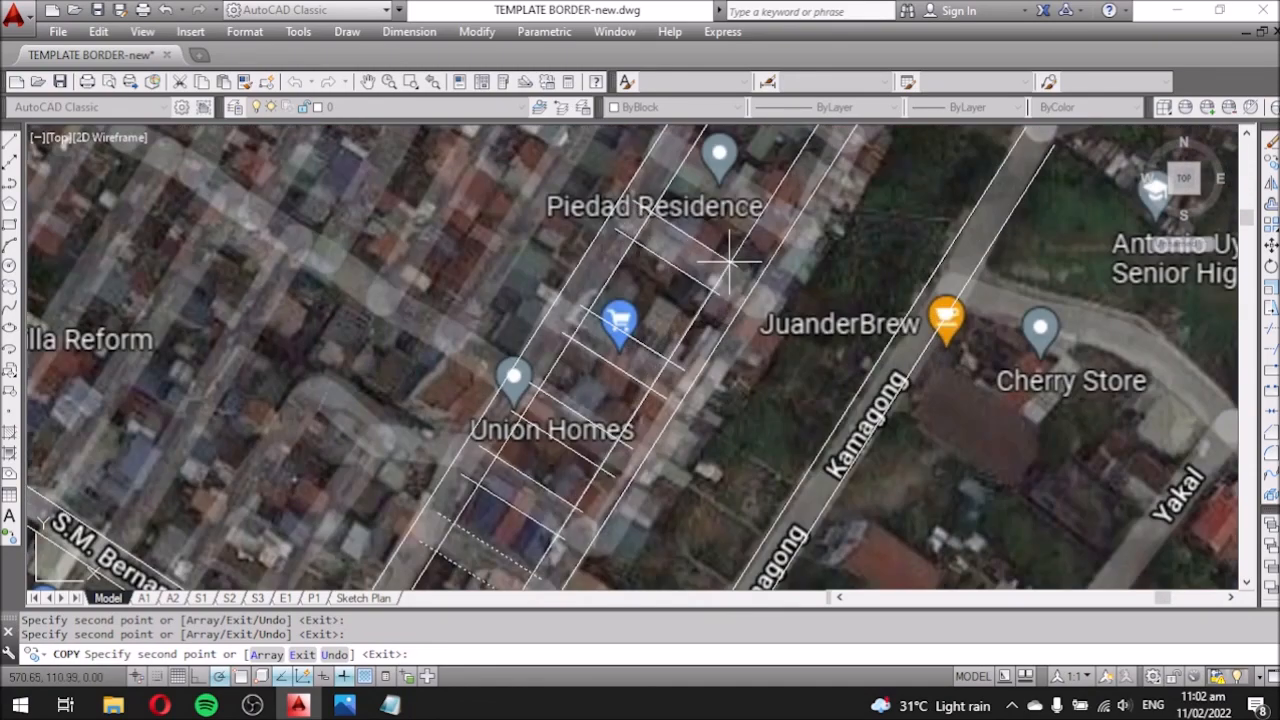
{"action": "scroll", "coordinate": [661, 296], "scroll_direction": "down", "scroll_amount": 5}
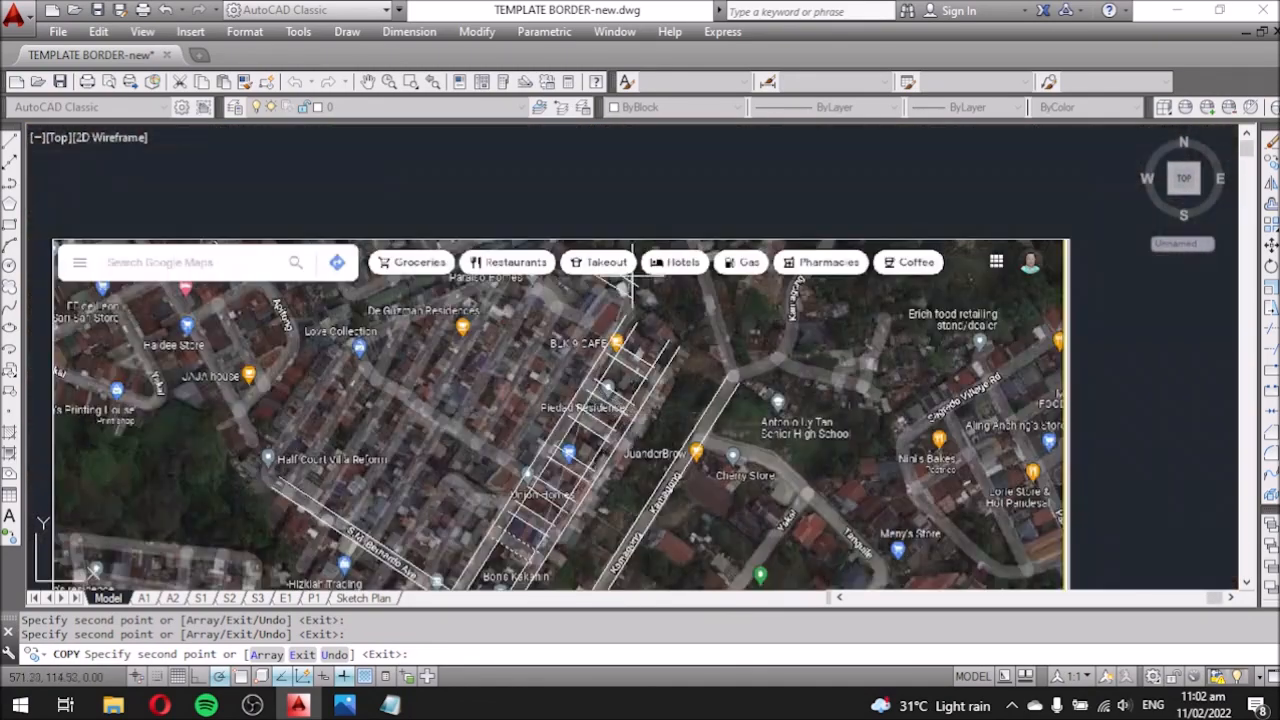
{"action": "key", "text": "Escape"}
{"action": "scroll", "coordinate": [593, 371], "scroll_direction": "up", "scroll_amount": 7}
Trace the road end near BLK 9 CAFE as a three-point line.
{"action": "type", "text": "l"}
{"action": "key", "text": "Return"}
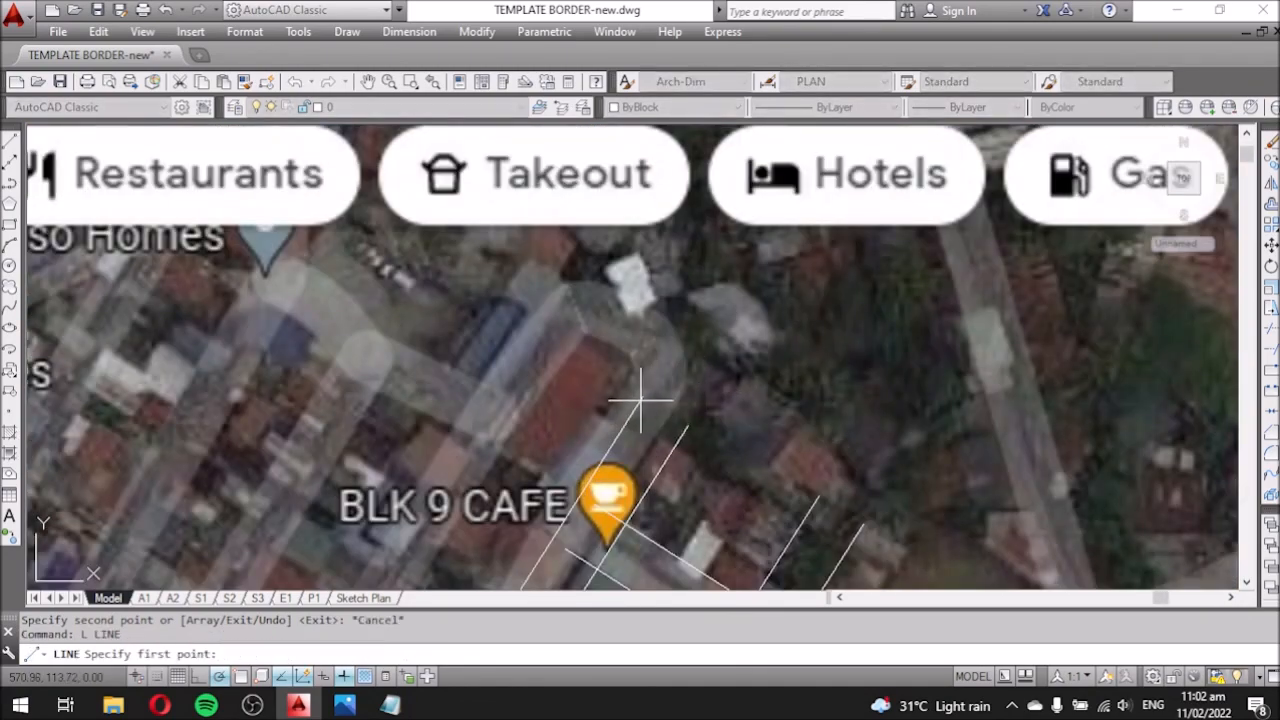
{"action": "left_click", "coordinate": [640, 400]}
{"action": "left_click", "coordinate": [587, 329]}
{"action": "scroll", "coordinate": [600, 328], "scroll_direction": "down", "scroll_amount": 8}
{"action": "scroll", "coordinate": [547, 427], "scroll_direction": "up", "scroll_amount": 4}
{"action": "left_click", "coordinate": [530, 433]}
{"action": "key", "text": "Escape"}
Offset the long road line, short diagonal and vertical edge outward near BLK 9 CAFE.
{"action": "type", "text": "o"}
{"action": "key", "text": "Return"}
{"action": "key", "text": "Return"}
{"action": "left_click", "coordinate": [558, 390]}
{"action": "left_click", "coordinate": [532, 366]}
{"action": "middle_click_drag", "start_coordinate": [672, 159], "coordinate": [638, 231]}
{"action": "scroll", "coordinate": [638, 231], "scroll_direction": "up", "scroll_amount": 4}
{"action": "left_click", "coordinate": [708, 287]}
{"action": "left_click", "coordinate": [736, 255]}
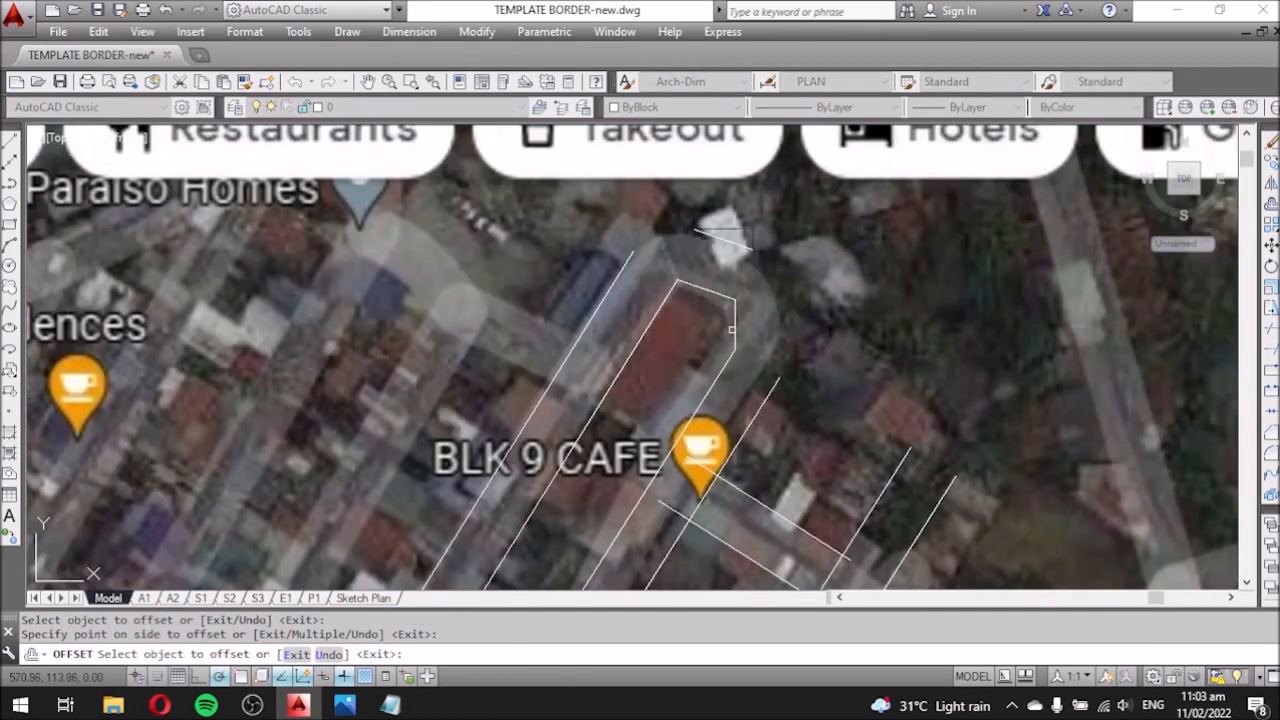
{"action": "left_click", "coordinate": [738, 326]}
{"action": "left_click", "coordinate": [806, 317]}
Fillet the diagonal, vertical and long road lines into closed corners.
{"action": "type", "text": "f"}
{"action": "left_click", "coordinate": [722, 260]}
{"action": "left_click", "coordinate": [763, 315]}
{"action": "key", "text": "space"}
{"action": "left_click", "coordinate": [763, 319]}
{"action": "left_click", "coordinate": [756, 345]}
{"action": "key", "text": "space"}
{"action": "left_click", "coordinate": [738, 262]}
Fillet the remaining corners of the road outline.
{"action": "left_click", "coordinate": [650, 284]}
{"action": "scroll", "coordinate": [620, 290], "scroll_direction": "down", "scroll_amount": 3}
{"action": "scroll", "coordinate": [755, 384], "scroll_direction": "up", "scroll_amount": 2}
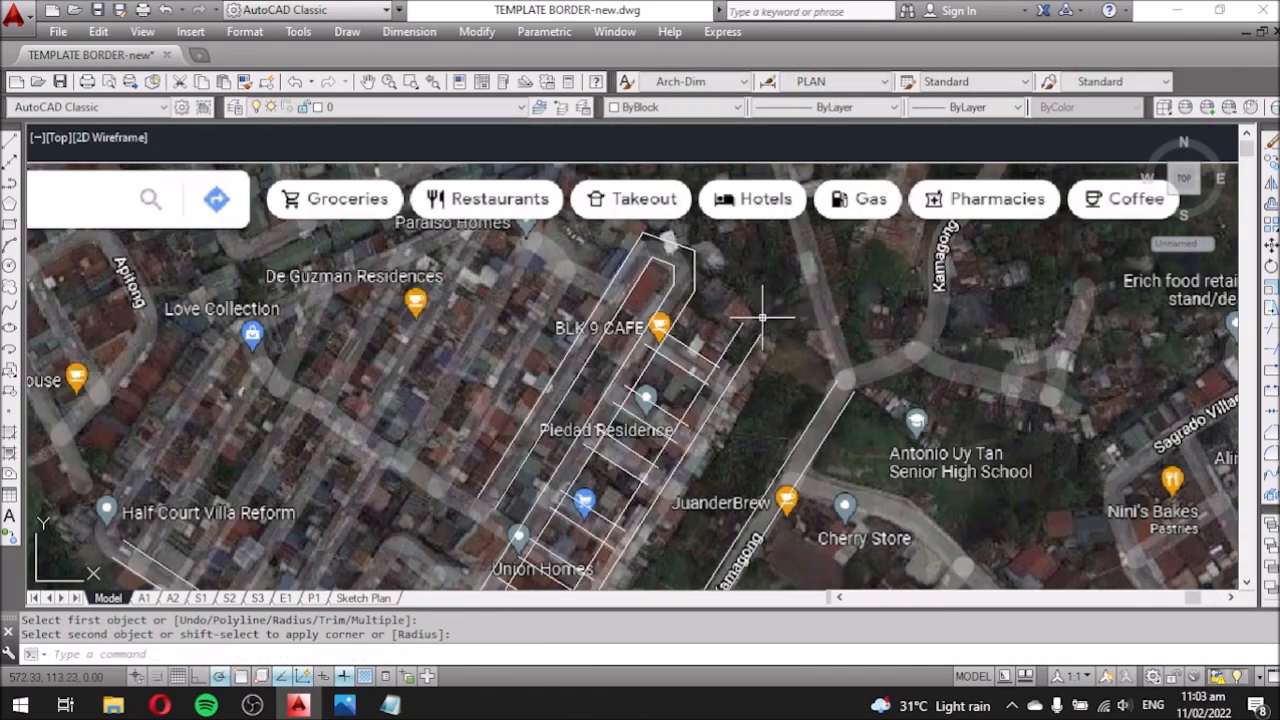
{"action": "scroll", "coordinate": [795, 388], "scroll_direction": "up", "scroll_amount": 5}
{"action": "scroll", "coordinate": [782, 396], "scroll_direction": "down", "scroll_amount": 2}
{"action": "key", "text": "space"}
{"action": "left_click", "coordinate": [614, 396]}
{"action": "scroll", "coordinate": [729, 366], "scroll_direction": "down", "scroll_amount": 6}
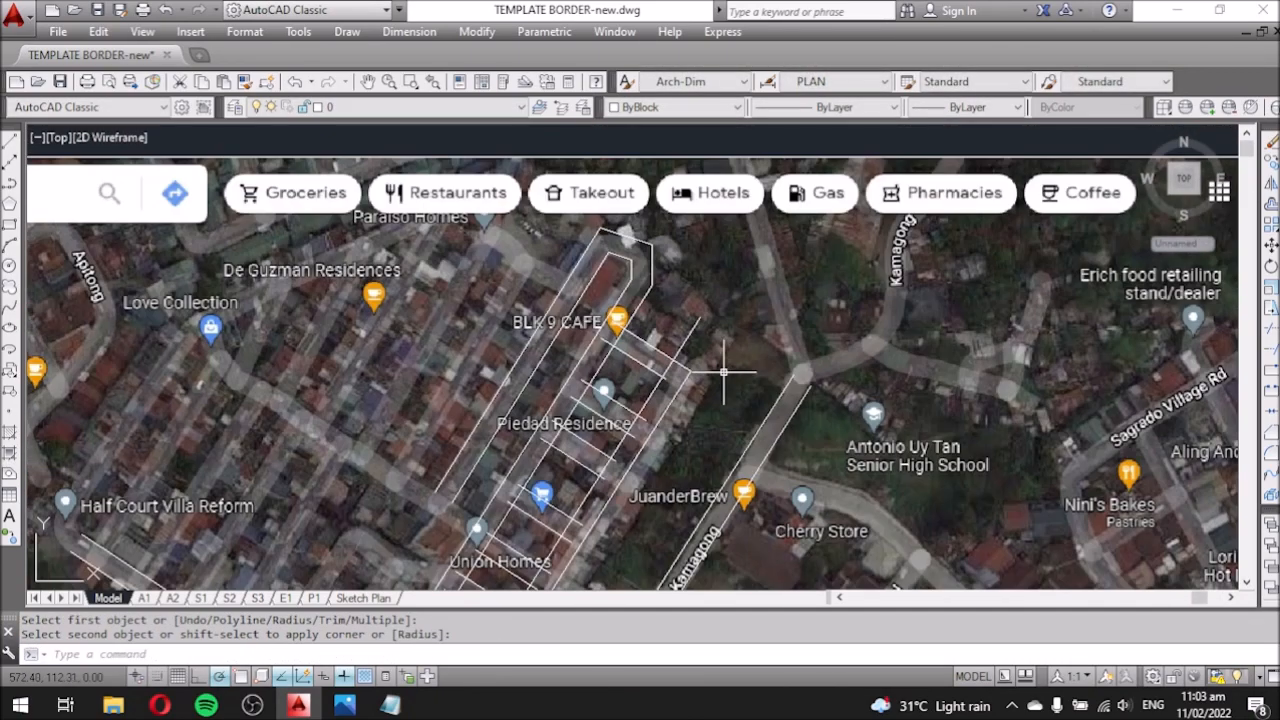
{"action": "scroll", "coordinate": [674, 348], "scroll_direction": "up", "scroll_amount": 1}
{"action": "scroll", "coordinate": [602, 358], "scroll_direction": "down", "scroll_amount": 1}
{"action": "middle_click_drag", "start_coordinate": [674, 347], "coordinate": [685, 525]}
{"action": "scroll", "coordinate": [758, 359], "scroll_direction": "up", "scroll_amount": 1}
Draw road edge lines along Kamagong and the junction's upper branch.
{"action": "type", "text": "l"}
{"action": "scroll", "coordinate": [759, 361], "scroll_direction": "up", "scroll_amount": 2}
{"action": "left_click", "coordinate": [583, 225]}
{"action": "key", "text": "Escape"}
{"action": "middle_click_drag", "start_coordinate": [703, 580], "coordinate": [667, 484]}
{"action": "key", "text": "space"}
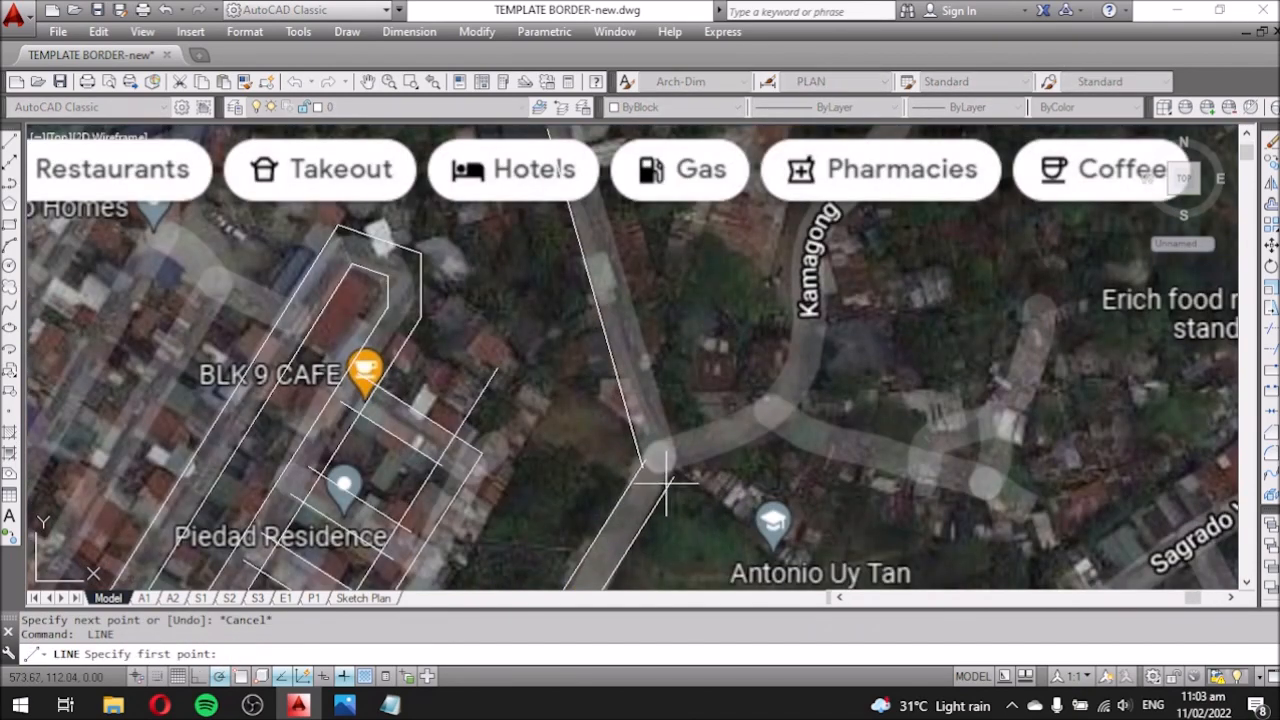
{"action": "left_click", "coordinate": [1022, 520]}
{"action": "key", "text": "Escape"}
{"action": "key", "text": "space"}
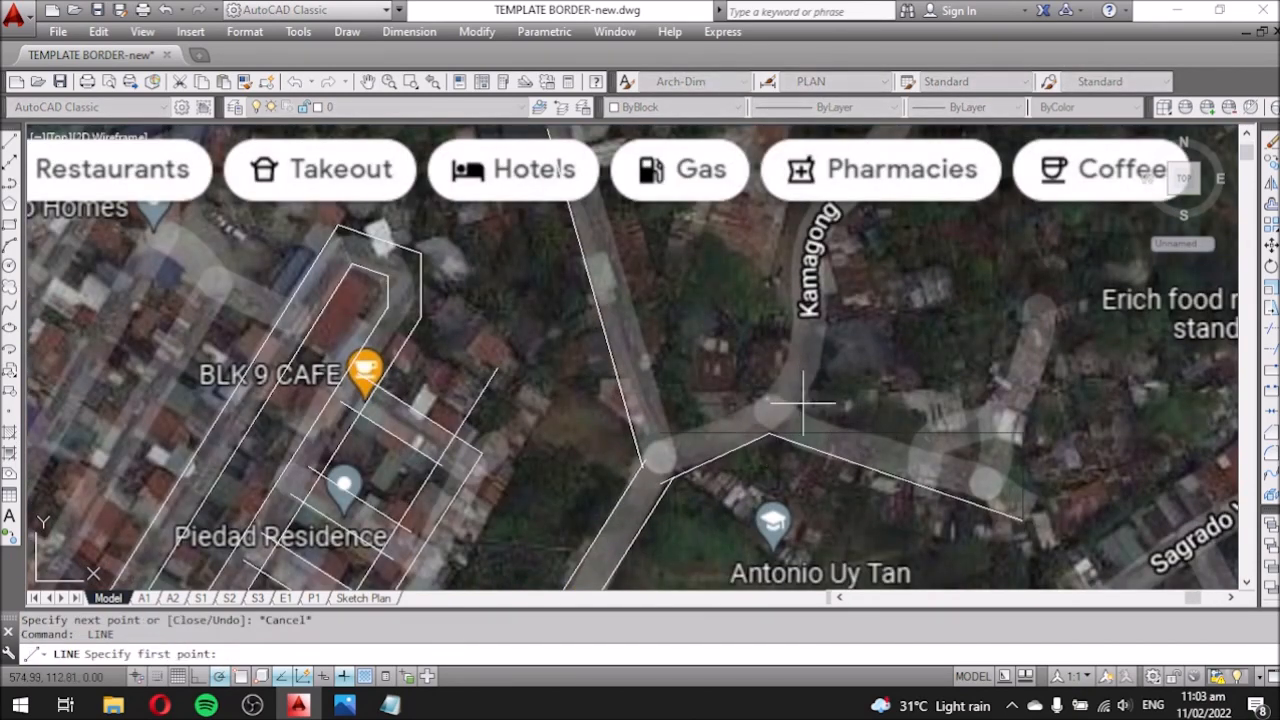
{"action": "left_click", "coordinate": [841, 226]}
{"action": "key", "text": "Escape"}
{"action": "scroll", "coordinate": [857, 300], "scroll_direction": "down", "scroll_amount": 2}
Offset the Kamagong junction road lines by the road width to form double lines.
{"action": "type", "text": "o"}
{"action": "left_click", "coordinate": [705, 340]}
{"action": "left_click", "coordinate": [746, 318]}
{"action": "left_click", "coordinate": [769, 399]}
{"action": "left_click", "coordinate": [763, 334]}
{"action": "left_click", "coordinate": [822, 359]}
{"action": "left_click", "coordinate": [806, 337]}
{"action": "left_click", "coordinate": [838, 318]}
{"action": "left_click", "coordinate": [800, 276]}
{"action": "scroll", "coordinate": [800, 275], "scroll_direction": "down", "scroll_amount": 4}
{"action": "scroll", "coordinate": [790, 342], "scroll_direction": "up", "scroll_amount": 3}
{"action": "key", "text": "Escape"}
Draw the road edge segments along Tanguile.
{"action": "type", "text": "l"}
{"action": "key", "text": "space"}
{"action": "scroll", "coordinate": [727, 457], "scroll_direction": "up", "scroll_amount": 2}
{"action": "left_click", "coordinate": [669, 486]}
{"action": "middle_click_drag", "start_coordinate": [944, 133], "coordinate": [877, 229]}
{"action": "key", "text": "Escape"}
{"action": "middle_click_drag", "start_coordinate": [708, 157], "coordinate": [683, 228]}
{"action": "key", "text": "space"}
{"action": "left_click", "coordinate": [797, 263]}
{"action": "left_click", "coordinate": [964, 421]}
{"action": "key", "text": "Escape"}
Offset the two Tanguile lines to make the opposite road edge.
{"action": "type", "text": "o"}
{"action": "left_click", "coordinate": [755, 251]}
{"action": "left_click", "coordinate": [776, 225]}
{"action": "left_click", "coordinate": [834, 297]}
{"action": "left_click", "coordinate": [851, 262]}
{"action": "key", "text": "Escape"}
{"action": "scroll", "coordinate": [490, 290], "scroll_direction": "down", "scroll_amount": 4}
{"action": "scroll", "coordinate": [491, 334], "scroll_direction": "up", "scroll_amount": 4}
{"action": "scroll", "coordinate": [490, 340], "scroll_direction": "down", "scroll_amount": 4}
{"action": "scroll", "coordinate": [500, 400], "scroll_direction": "up", "scroll_amount": 4}
Draw a road line from Half Court Villa Reform to Love Collection.
{"action": "type", "text": "l"}
{"action": "key", "text": "space"}
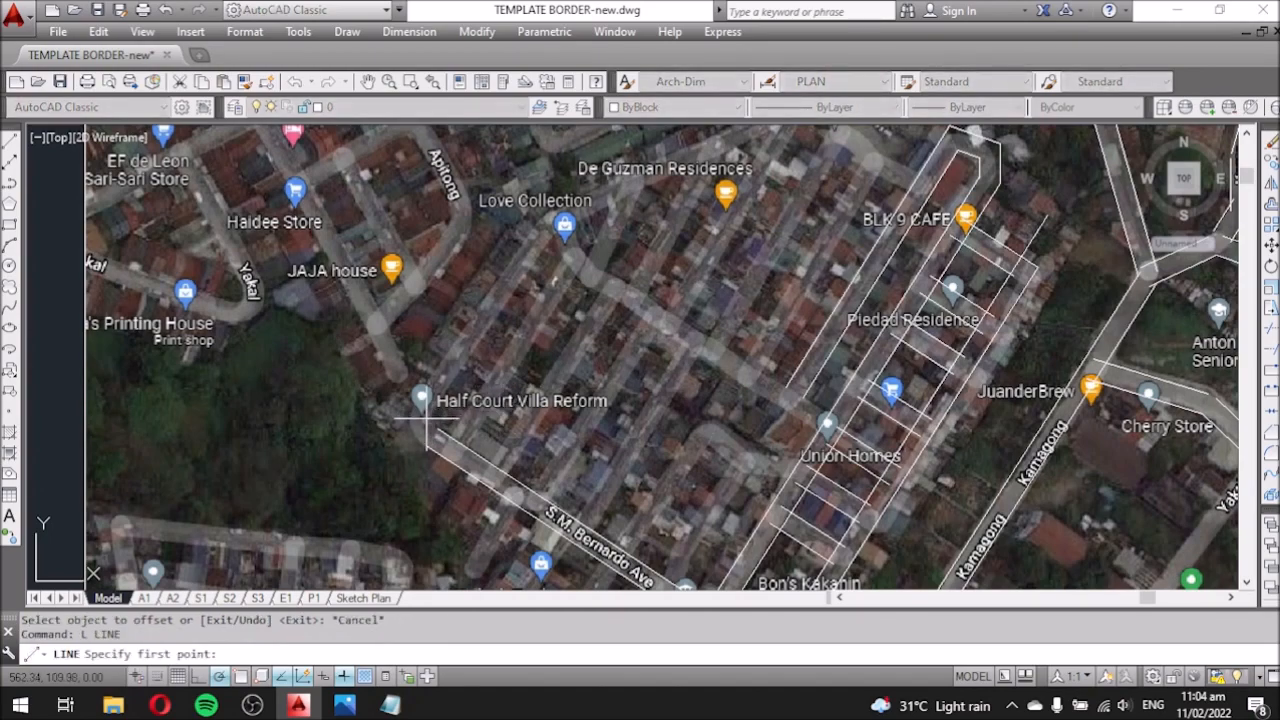
{"action": "left_click", "coordinate": [552, 240]}
{"action": "scroll", "coordinate": [552, 240], "scroll_direction": "down", "scroll_amount": 4}
{"action": "key", "text": "Escape"}
{"action": "scroll", "coordinate": [440, 465], "scroll_direction": "up", "scroll_amount": 4}
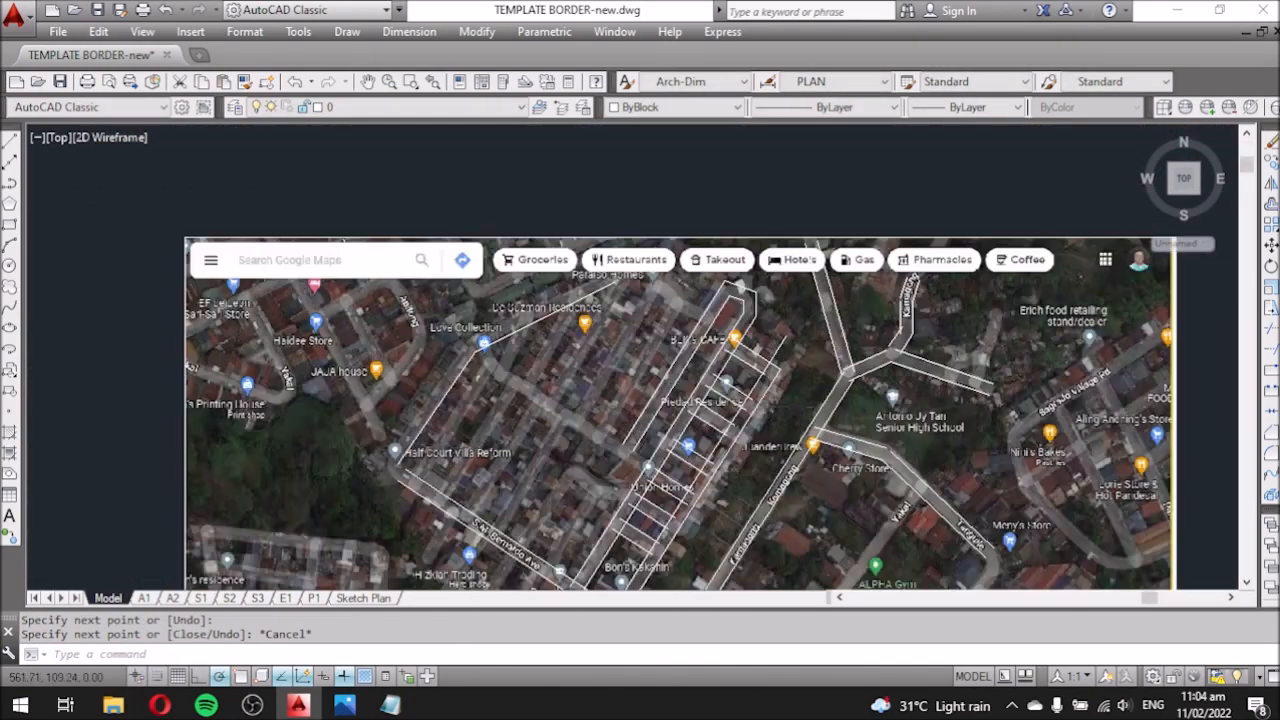
Offset the Love Collection road lines by the road width.
{"action": "type", "text": "o"}
{"action": "key", "text": "space"}
{"action": "key", "text": "space"}
{"action": "left_click", "coordinate": [466, 379]}
{"action": "left_click", "coordinate": [435, 355]}
{"action": "scroll", "coordinate": [460, 446], "scroll_direction": "down", "scroll_amount": 3}
{"action": "left_click", "coordinate": [640, 221]}
{"action": "left_click", "coordinate": [610, 195]}
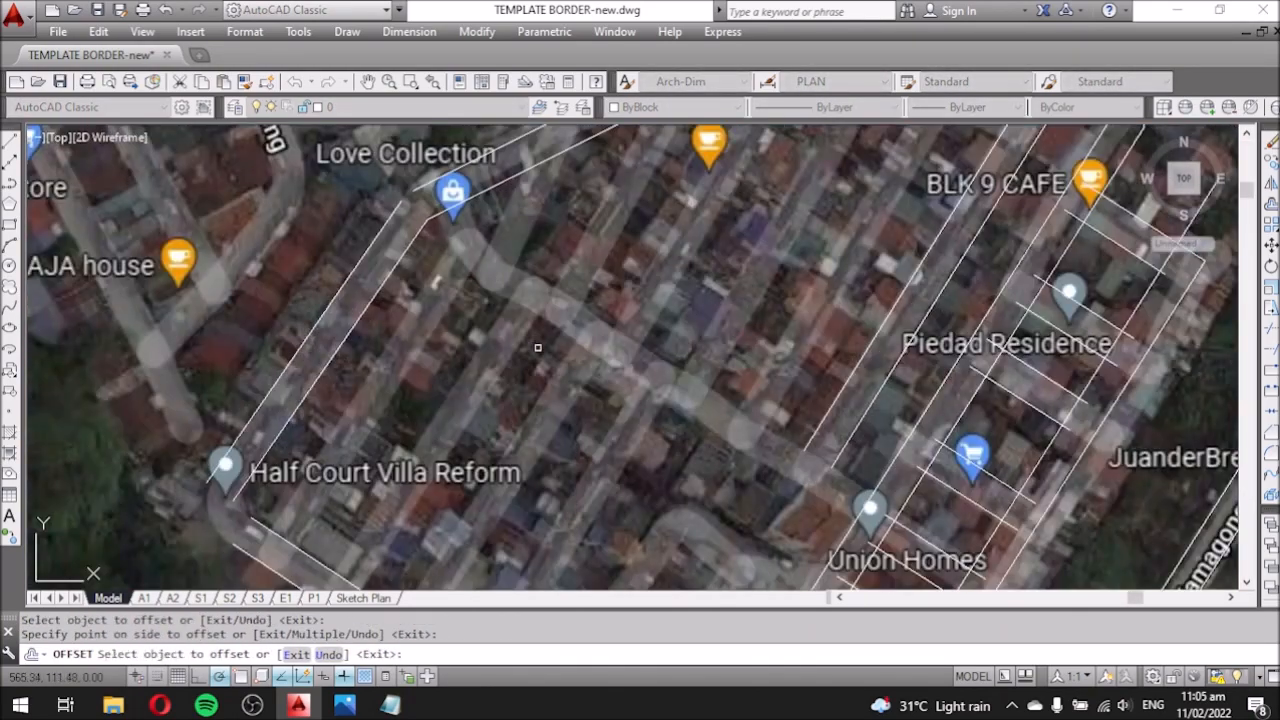
{"action": "key", "text": "Escape"}
Draw a diagonal road line toward Union Homes.
{"action": "type", "text": "l"}
{"action": "key", "text": "space"}
{"action": "scroll", "coordinate": [752, 468], "scroll_direction": "up", "scroll_amount": 2}
{"action": "left_click", "coordinate": [370, 229]}
{"action": "left_click", "coordinate": [326, 161]}
{"action": "key", "text": "Escape"}
Offset the long diagonal road line to create its parallel edge.
{"action": "type", "text": "o"}
{"action": "key", "text": "space"}
{"action": "key", "text": "space"}
{"action": "left_click", "coordinate": [428, 265]}
{"action": "left_click", "coordinate": [405, 226]}
{"action": "scroll", "coordinate": [405, 578], "scroll_direction": "down", "scroll_amount": 4}
{"action": "key", "text": "Escape"}
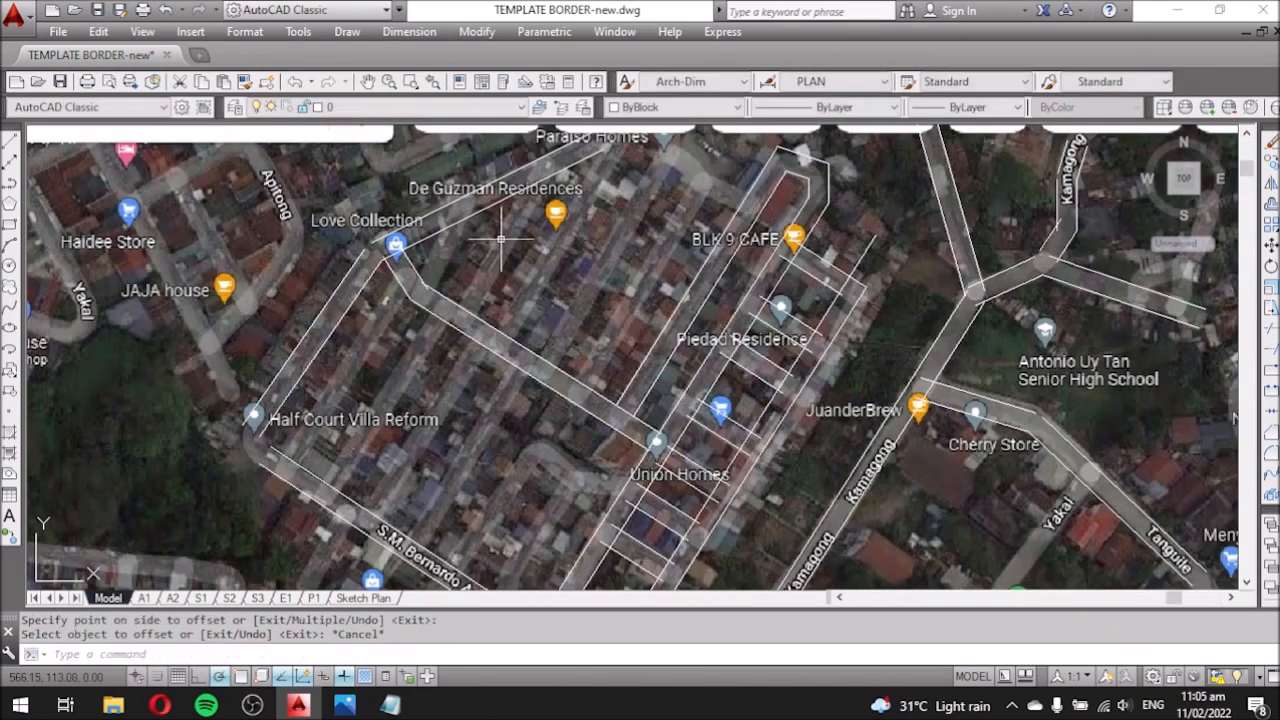
{"action": "scroll", "coordinate": [405, 578], "scroll_direction": "up", "scroll_amount": 4}
{"action": "left_click", "coordinate": [252, 705]}
{"action": "left_click", "coordinate": [667, 511]}
{"action": "left_click", "coordinate": [252, 705]}
{"action": "middle_click_drag", "start_coordinate": [770, 463], "coordinate": [577, 386]}
Trim the road lines across the street opening near Union Homes and Bon's Kakanin.
{"action": "scroll", "coordinate": [577, 388], "scroll_direction": "up", "scroll_amount": 2}
{"action": "type", "text": "tr"}
{"action": "key", "text": "space"}
{"action": "key", "text": "space"}
{"action": "left_click", "coordinate": [624, 303]}
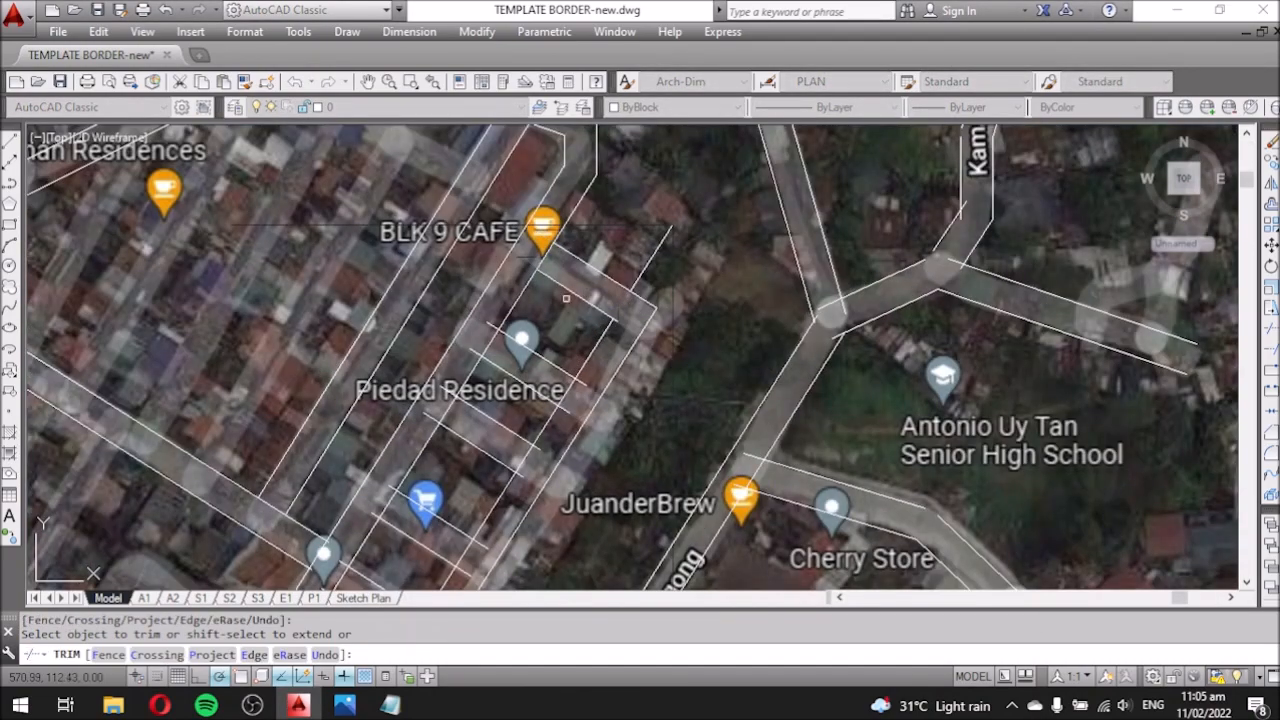
{"action": "scroll", "coordinate": [612, 353], "scroll_direction": "down", "scroll_amount": 4}
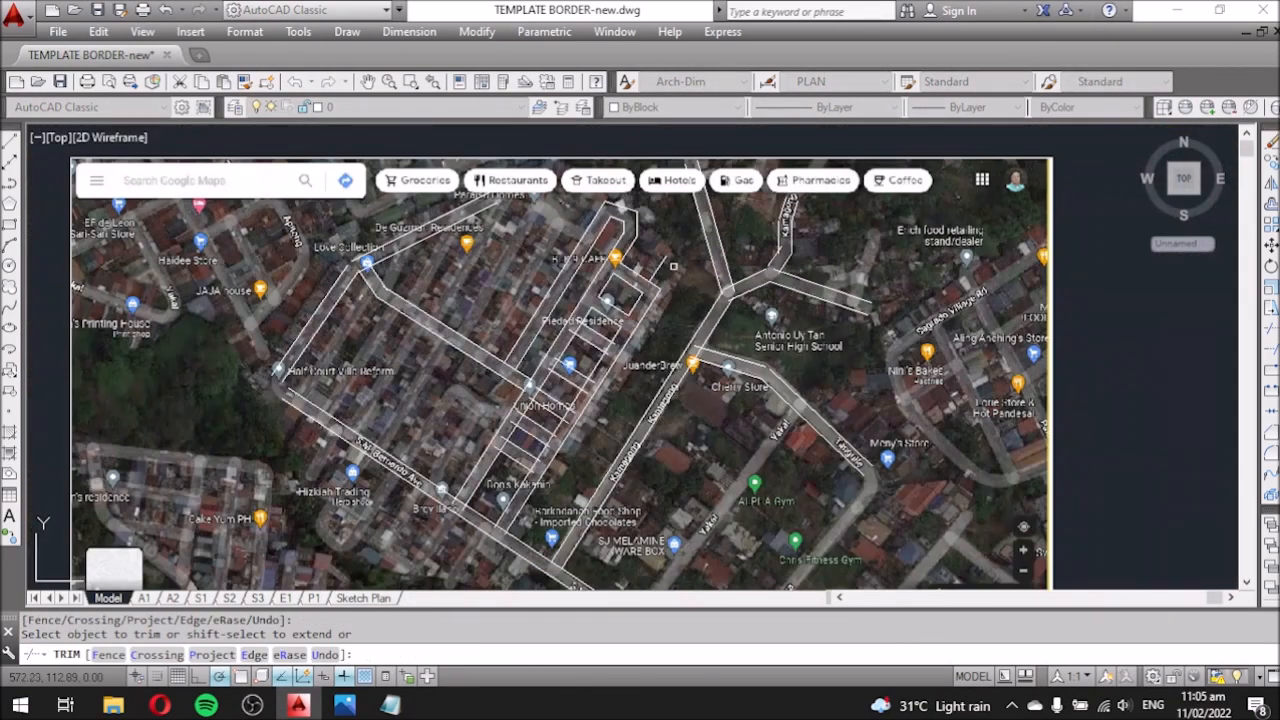
{"action": "scroll", "coordinate": [595, 328], "scroll_direction": "up", "scroll_amount": 4}
{"action": "middle_click_drag", "start_coordinate": [666, 375], "coordinate": [757, 297]}
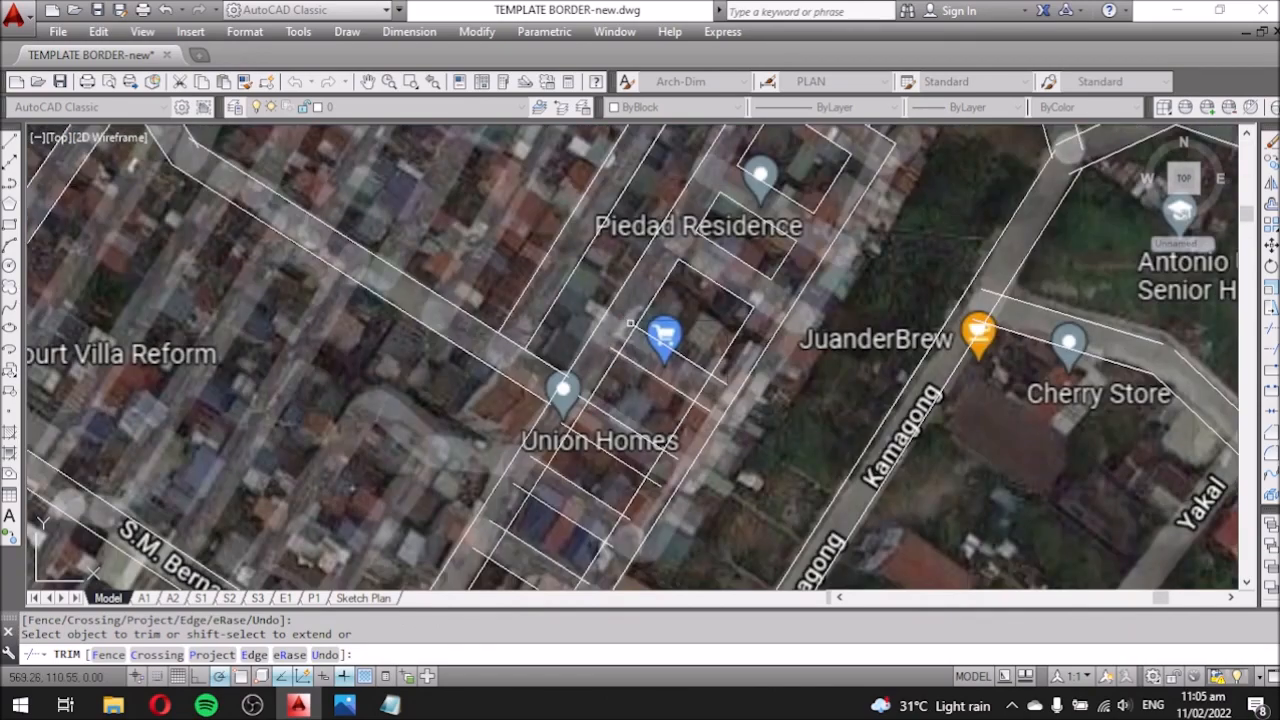
{"action": "left_click", "coordinate": [708, 401]}
{"action": "scroll", "coordinate": [688, 424], "scroll_direction": "up", "scroll_amount": 2}
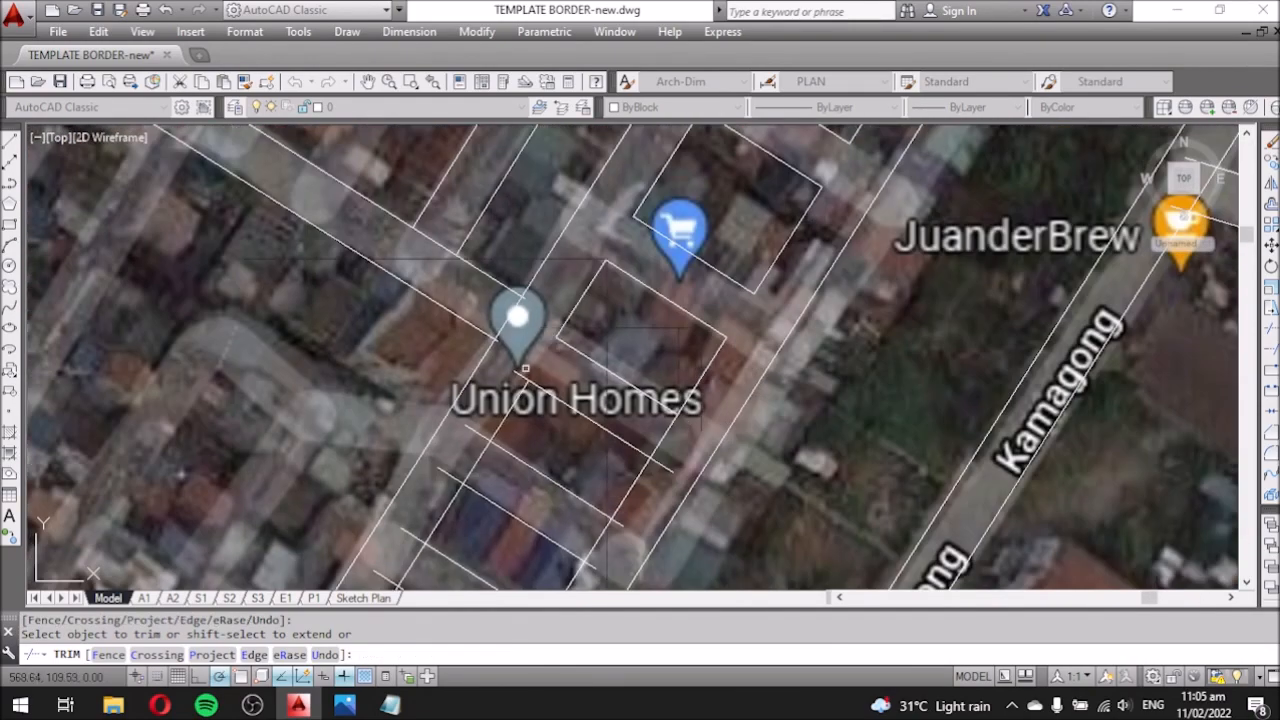
{"action": "middle_click_drag", "start_coordinate": [660, 463], "coordinate": [685, 361]}
{"action": "left_click", "coordinate": [652, 410]}
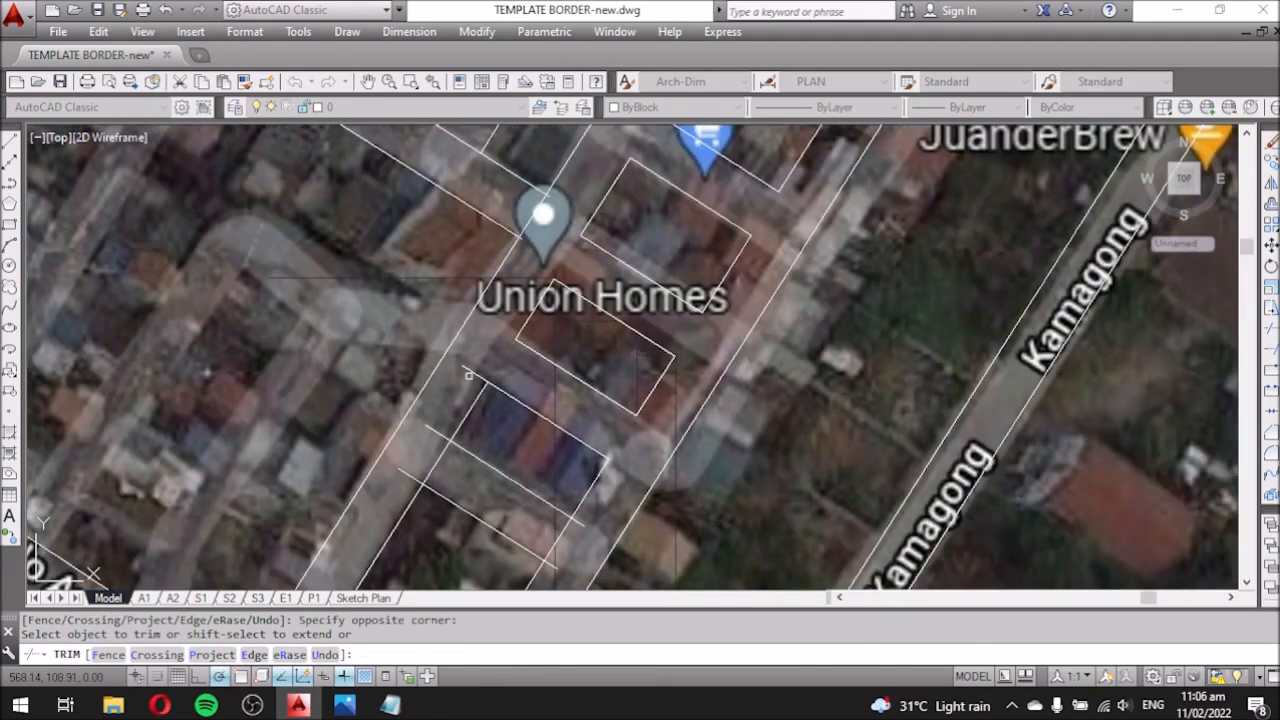
{"action": "middle_click_drag", "start_coordinate": [468, 375], "coordinate": [515, 305]}
{"action": "middle_click_drag", "start_coordinate": [598, 493], "coordinate": [806, 280]}
{"action": "left_click", "coordinate": [674, 512]}
Trim the crossing road lines at the Kamagong intersection.
{"action": "middle_click_drag", "start_coordinate": [654, 508], "coordinate": [411, 267]}
{"action": "left_click", "coordinate": [652, 446]}
{"action": "left_click", "coordinate": [650, 411]}
{"action": "scroll", "coordinate": [644, 411], "scroll_direction": "up", "scroll_amount": 4}
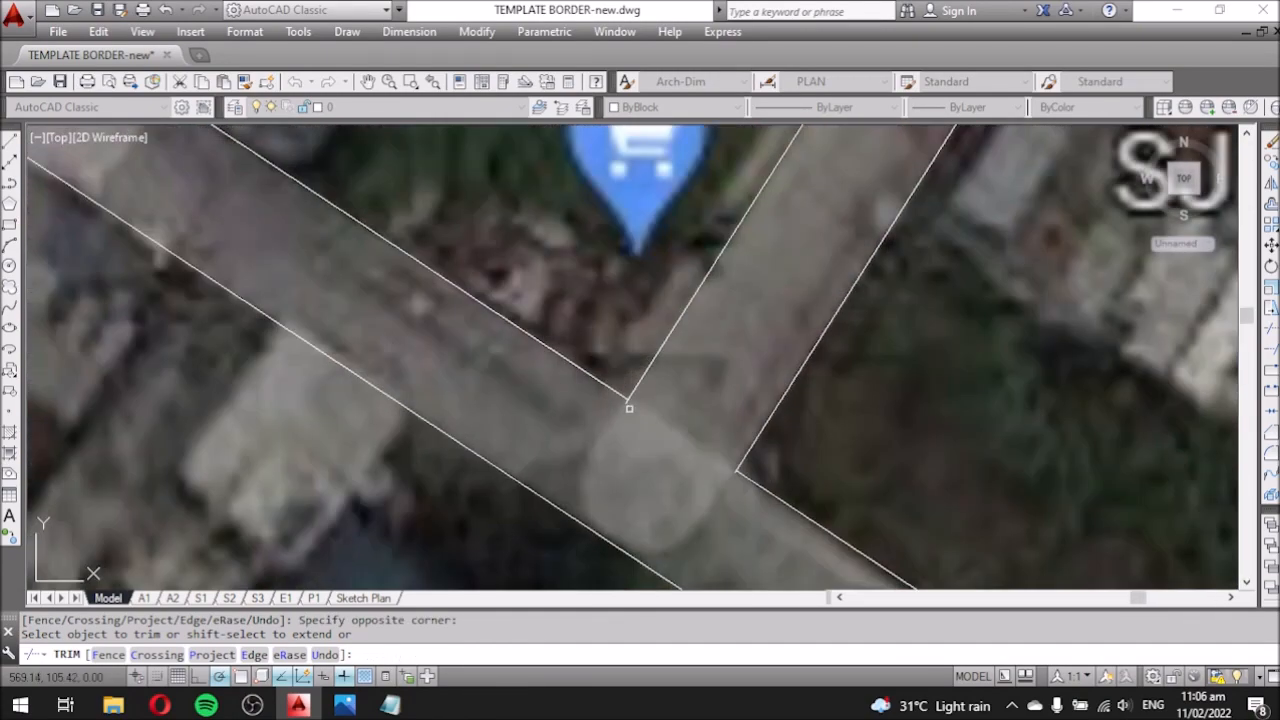
{"action": "left_click", "coordinate": [629, 406]}
{"action": "left_click", "coordinate": [612, 420]}
{"action": "scroll", "coordinate": [564, 456], "scroll_direction": "down", "scroll_amount": 6}
Trim the lines across the upper junction near JuanderBrew.
{"action": "middle_click_drag", "start_coordinate": [800, 180], "coordinate": [675, 344]}
{"action": "scroll", "coordinate": [740, 235], "scroll_direction": "up", "scroll_amount": 4}
{"action": "scroll", "coordinate": [730, 160], "scroll_direction": "down", "scroll_amount": 7}
{"action": "middle_click_drag", "start_coordinate": [730, 165], "coordinate": [664, 371]}
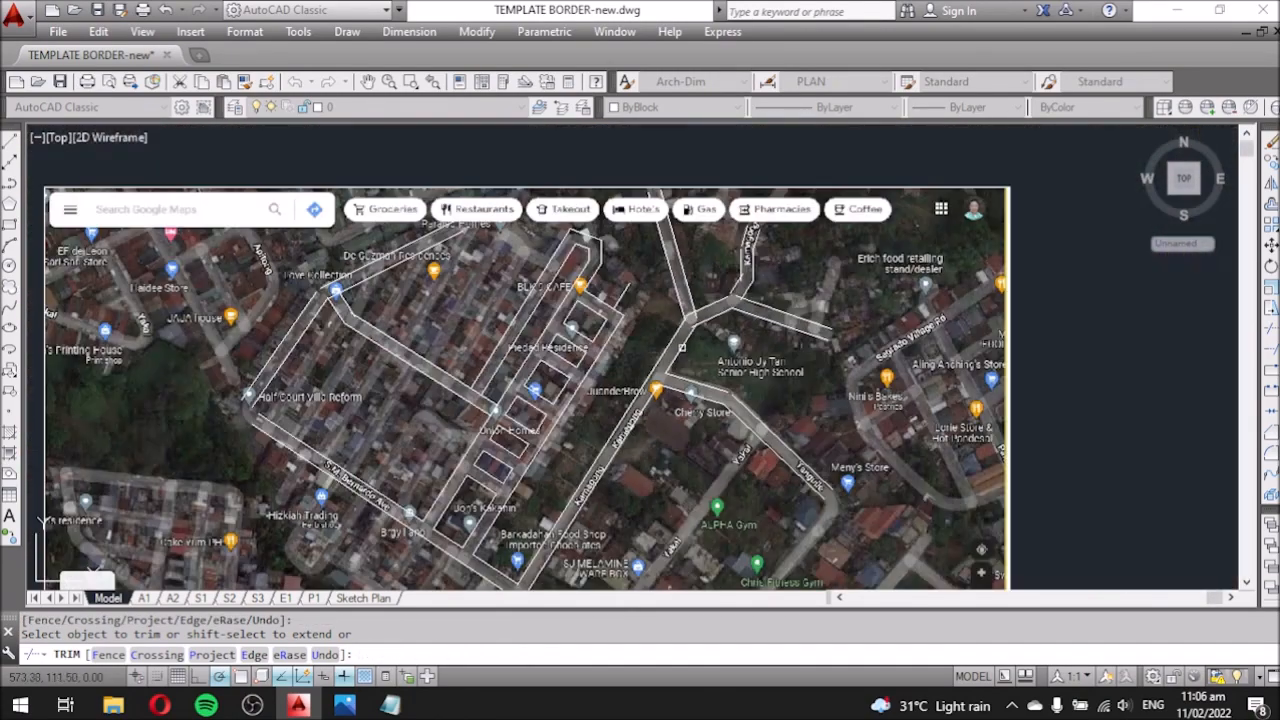
{"action": "scroll", "coordinate": [704, 277], "scroll_direction": "up", "scroll_amount": 7}
{"action": "scroll", "coordinate": [684, 402], "scroll_direction": "down", "scroll_amount": 2}
{"action": "left_click", "coordinate": [686, 400]}
{"action": "left_click", "coordinate": [672, 382]}
Trim away the leftover line piece at the junction and end trimming.
{"action": "left_click", "coordinate": [664, 402]}
{"action": "scroll", "coordinate": [658, 451], "scroll_direction": "down", "scroll_amount": 2}
{"action": "scroll", "coordinate": [788, 361], "scroll_direction": "up", "scroll_amount": 2}
{"action": "key", "text": "Escape"}
Fillet the first two road corners at the Kamagong junction into sharp corners.
{"action": "key", "text": "f"}
{"action": "key", "text": "space"}
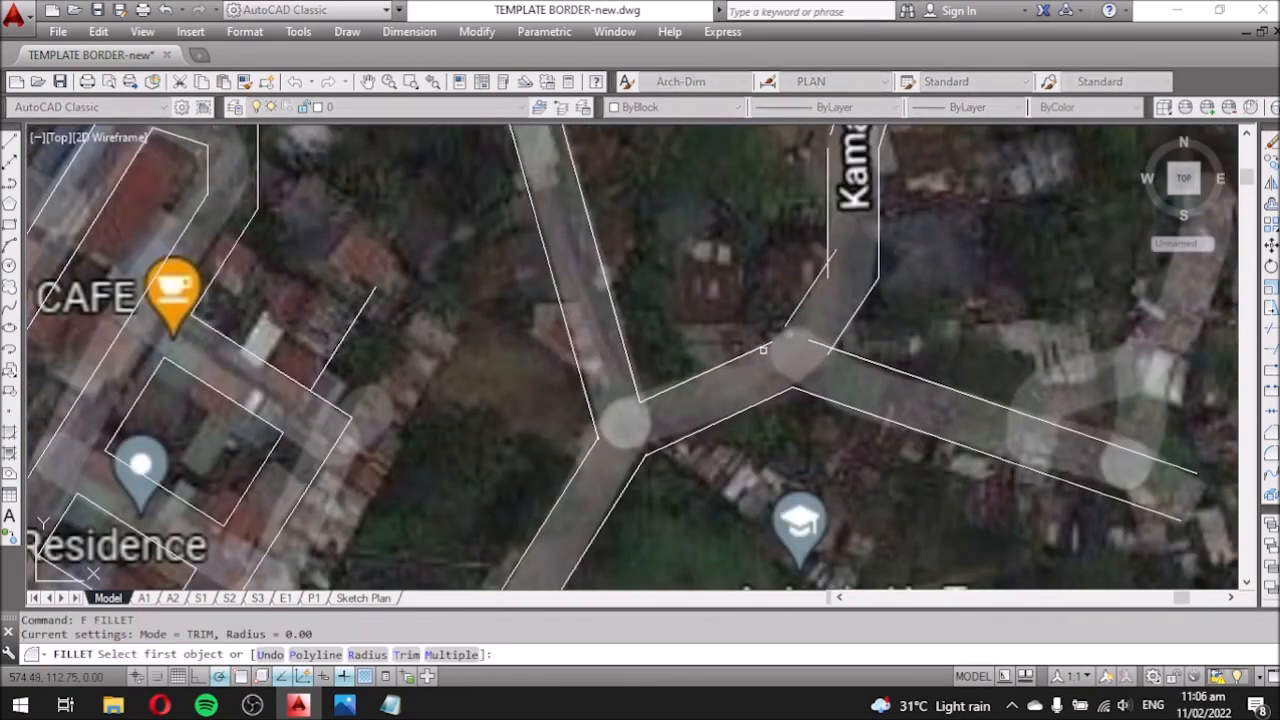
{"action": "left_click", "coordinate": [763, 349]}
{"action": "left_click", "coordinate": [799, 308]}
{"action": "key", "text": "space"}
{"action": "left_click", "coordinate": [848, 325]}
{"action": "left_click", "coordinate": [845, 352]}
Fillet the left-edge and upper Kamagong road corners.
{"action": "key", "text": "space"}
{"action": "left_click", "coordinate": [820, 279]}
{"action": "left_click", "coordinate": [828, 240]}
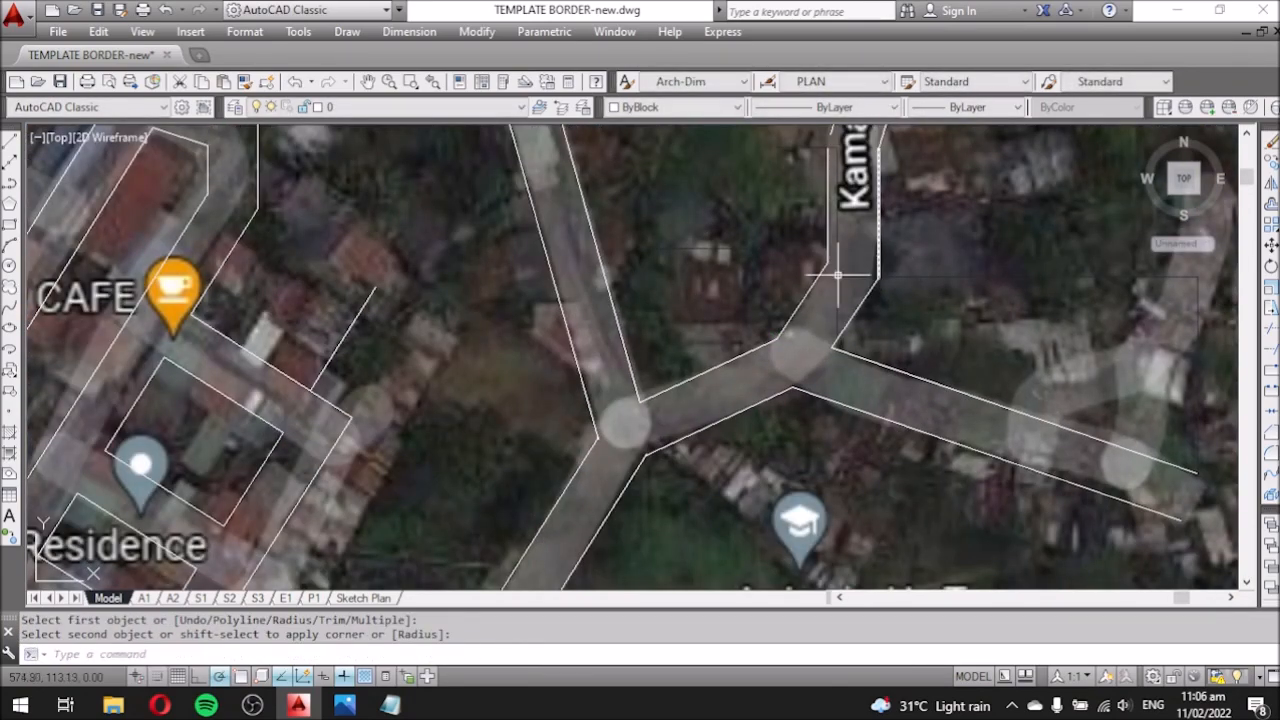
{"action": "middle_click_drag", "start_coordinate": [880, 257], "coordinate": [854, 408]}
{"action": "key", "text": "space"}
{"action": "left_click", "coordinate": [807, 278]}
{"action": "left_click", "coordinate": [802, 318]}
Fillet the junction's left corner and the next road corner.
{"action": "scroll", "coordinate": [570, 449], "scroll_direction": "up", "scroll_amount": 2}
{"action": "key", "text": "space"}
{"action": "left_click", "coordinate": [561, 460]}
{"action": "left_click", "coordinate": [556, 502]}
{"action": "scroll", "coordinate": [558, 500], "scroll_direction": "down", "scroll_amount": 3}
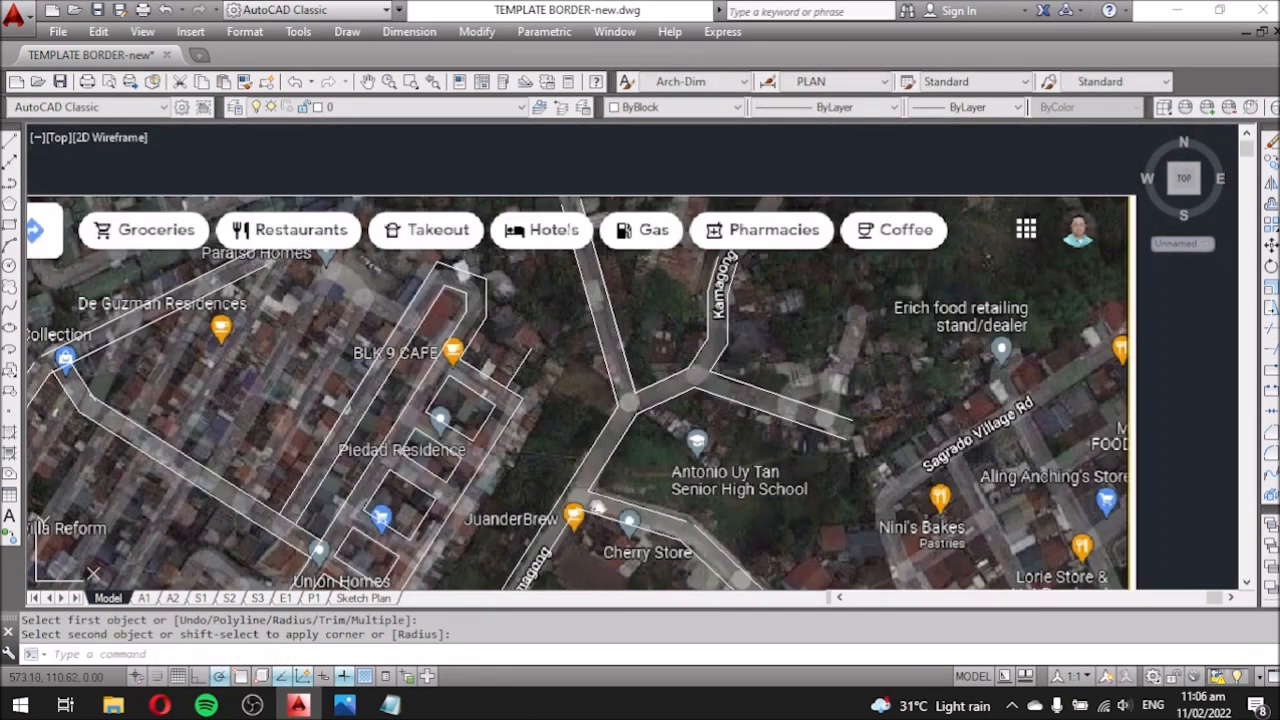
{"action": "scroll", "coordinate": [763, 451], "scroll_direction": "up", "scroll_amount": 3}
{"action": "key", "text": "space"}
{"action": "left_click", "coordinate": [720, 383]}
{"action": "left_click", "coordinate": [752, 414]}
Delete the stray line; a second erase near Love Collection is cancelled.
{"action": "scroll", "coordinate": [752, 422], "scroll_direction": "down", "scroll_amount": 3}
{"action": "scroll", "coordinate": [640, 318], "scroll_direction": "down", "scroll_amount": 4}
{"action": "left_click", "coordinate": [615, 302]}
{"action": "key", "text": "Delete"}
{"action": "scroll", "coordinate": [641, 325], "scroll_direction": "down", "scroll_amount": 2}
{"action": "scroll", "coordinate": [335, 331], "scroll_direction": "up", "scroll_amount": 5}
{"action": "key", "text": "space"}
{"action": "left_click", "coordinate": [325, 311]}
{"action": "left_click", "coordinate": [362, 275]}
{"action": "key", "text": "Escape"}
{"action": "key", "text": "Escape"}
Fillet the outer road lines near Love Collection into a corner.
{"action": "type", "text": "f"}
{"action": "key", "text": "space"}
{"action": "left_click", "coordinate": [323, 310]}
{"action": "left_click", "coordinate": [363, 275]}
{"action": "scroll", "coordinate": [422, 290], "scroll_direction": "down", "scroll_amount": 5}
{"action": "scroll", "coordinate": [305, 445], "scroll_direction": "up", "scroll_amount": 5}
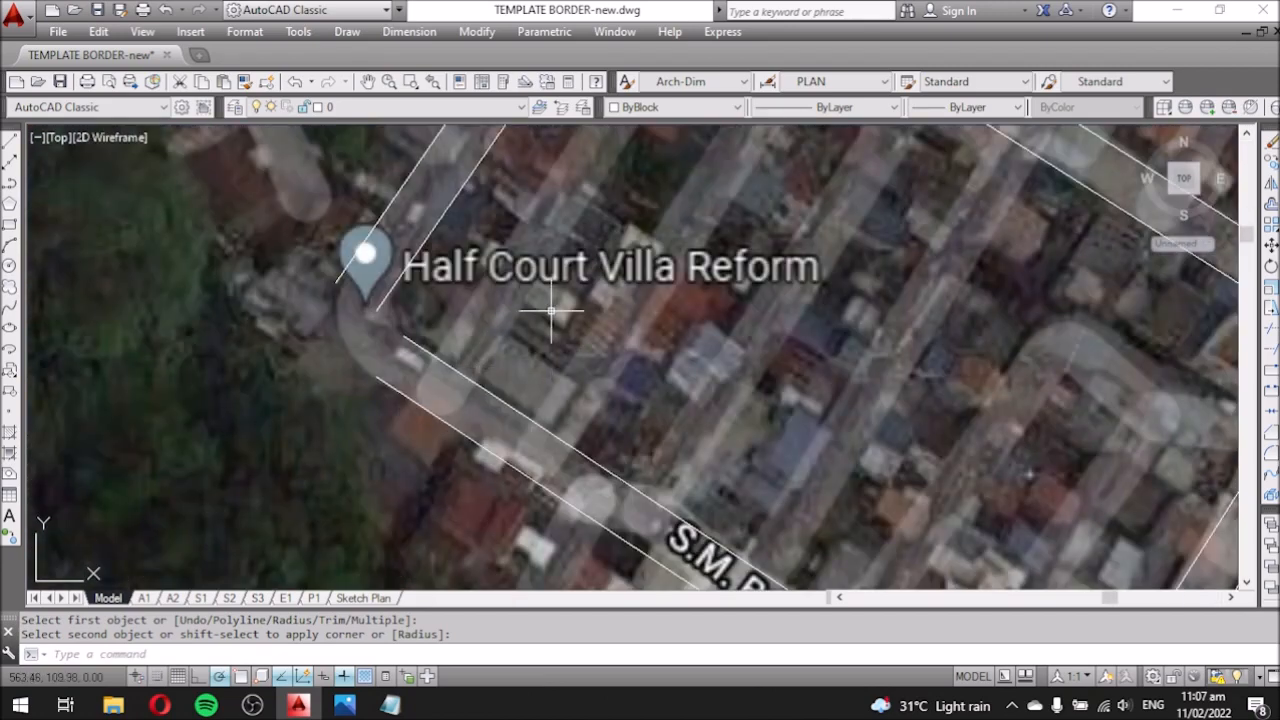
Fillet the inner road lines with a 0.02 radius.
{"action": "left_click", "coordinate": [1271, 453]}
{"action": "type", "text": ".02"}
{"action": "key", "text": "Return"}
{"action": "left_click", "coordinate": [411, 341]}
{"action": "left_click", "coordinate": [386, 298]}
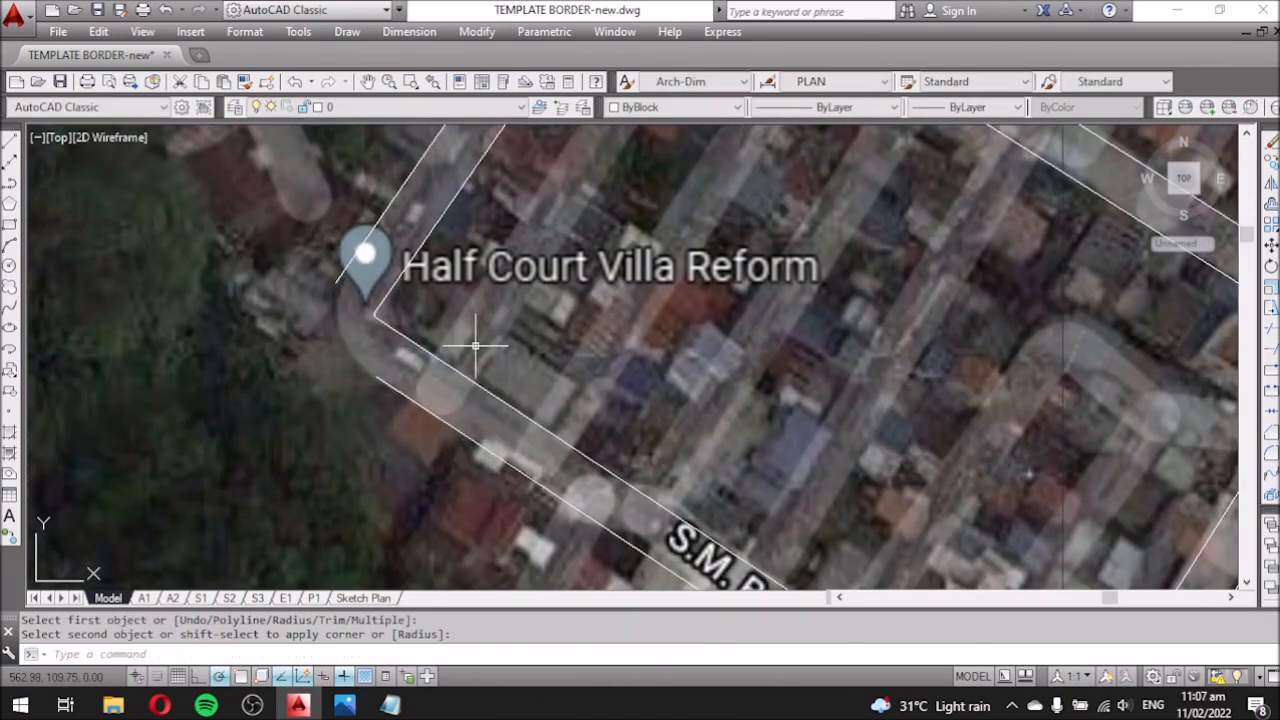
Fillet the outer road lines with a 0.1 radius.
{"action": "type", "text": "F"}
{"action": "key", "text": "Return"}
{"action": "type", "text": "R.1"}
{"action": "key", "text": "Return"}
{"action": "left_click", "coordinate": [352, 258]}
{"action": "left_click", "coordinate": [386, 380]}
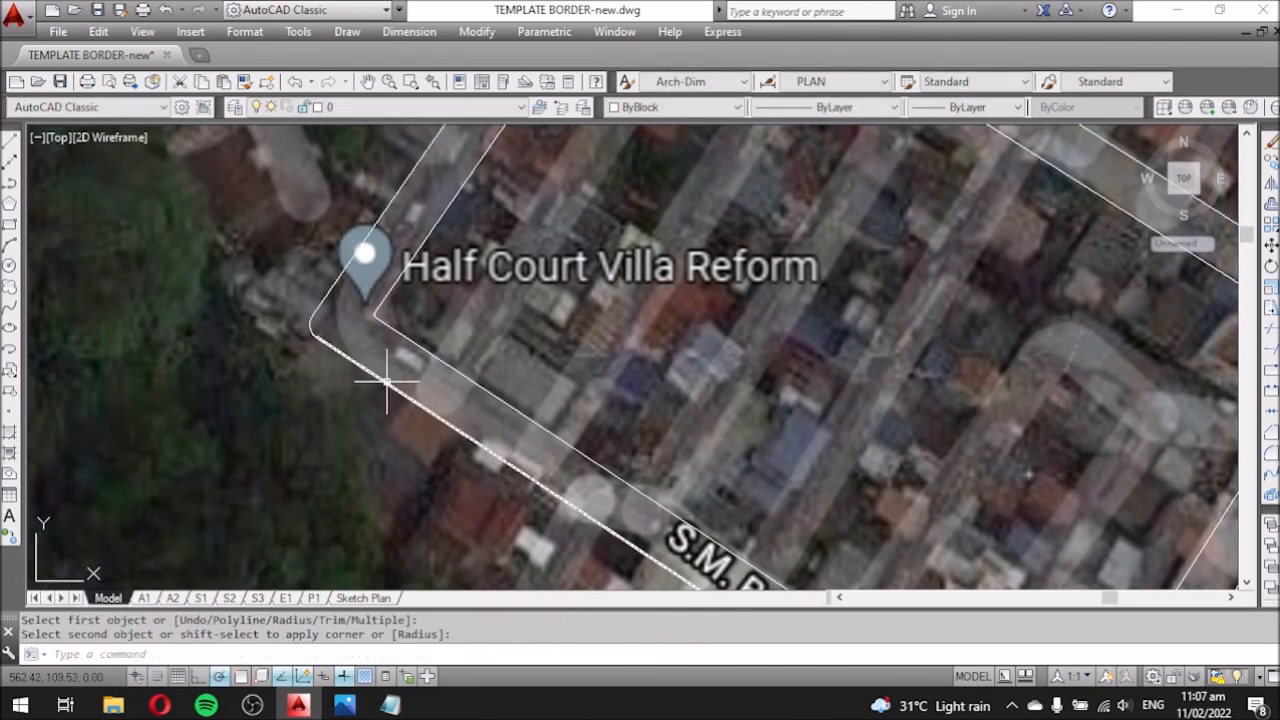
{"action": "scroll", "coordinate": [314, 406], "scroll_direction": "down", "scroll_amount": 5}
{"action": "scroll", "coordinate": [449, 384], "scroll_direction": "up", "scroll_amount": 2}
{"action": "key", "text": "Return"}
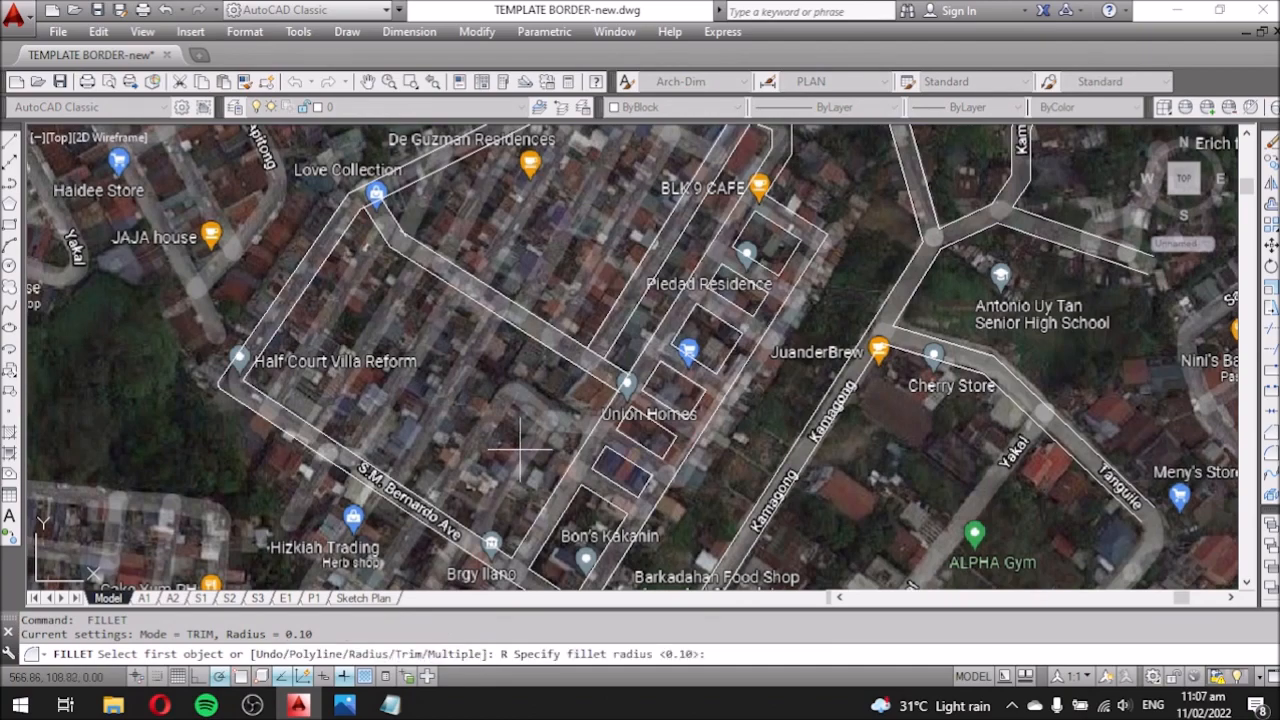
Fillet the road corner near Piedad Residence with a 0.5 radius.
{"action": "type", "text": ".5"}
{"action": "key", "text": "Return"}
{"action": "scroll", "coordinate": [520, 452], "scroll_direction": "down", "scroll_amount": 3}
{"action": "scroll", "coordinate": [661, 354], "scroll_direction": "up", "scroll_amount": 6}
{"action": "left_click", "coordinate": [661, 354]}
{"action": "left_click", "coordinate": [661, 322]}
Round the road corner near BLK 9 CAFE with FILLET.
{"action": "type", "text": "f"}
{"action": "key", "text": "Return"}
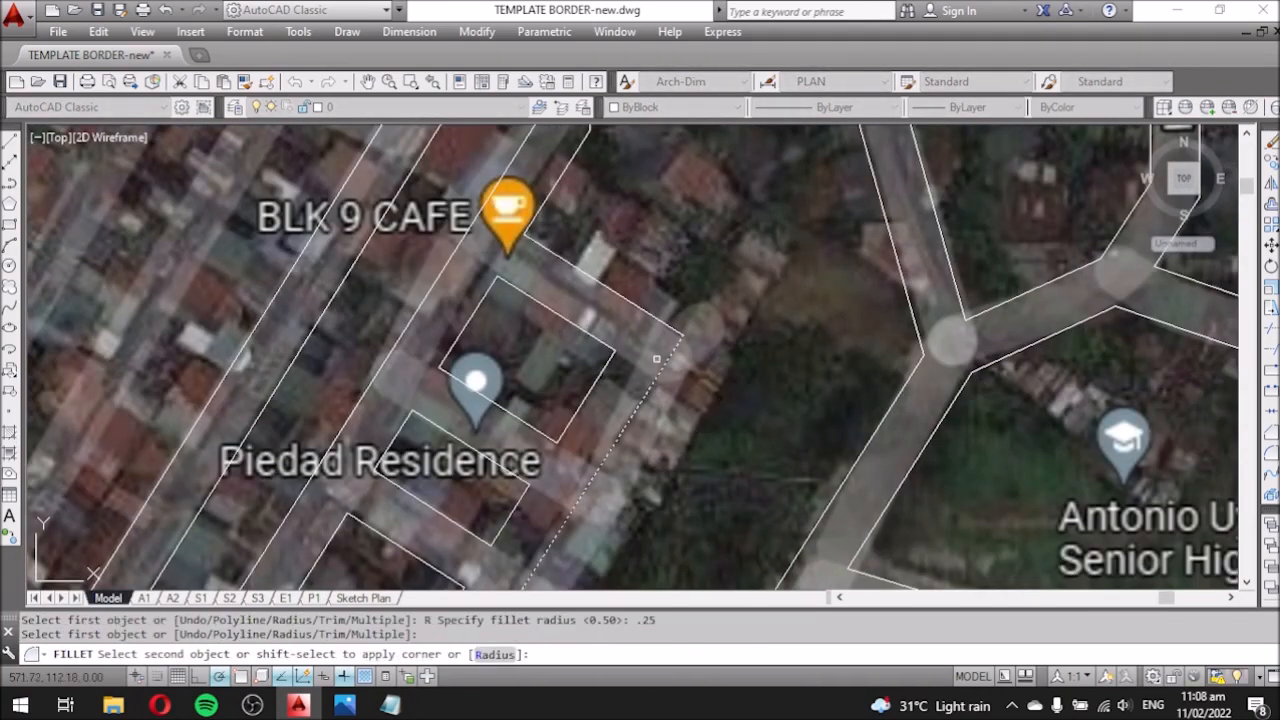
{"action": "scroll", "coordinate": [656, 358], "scroll_direction": "down", "scroll_amount": 4}
{"action": "scroll", "coordinate": [653, 340], "scroll_direction": "up", "scroll_amount": 6}
{"action": "left_click", "coordinate": [653, 340]}
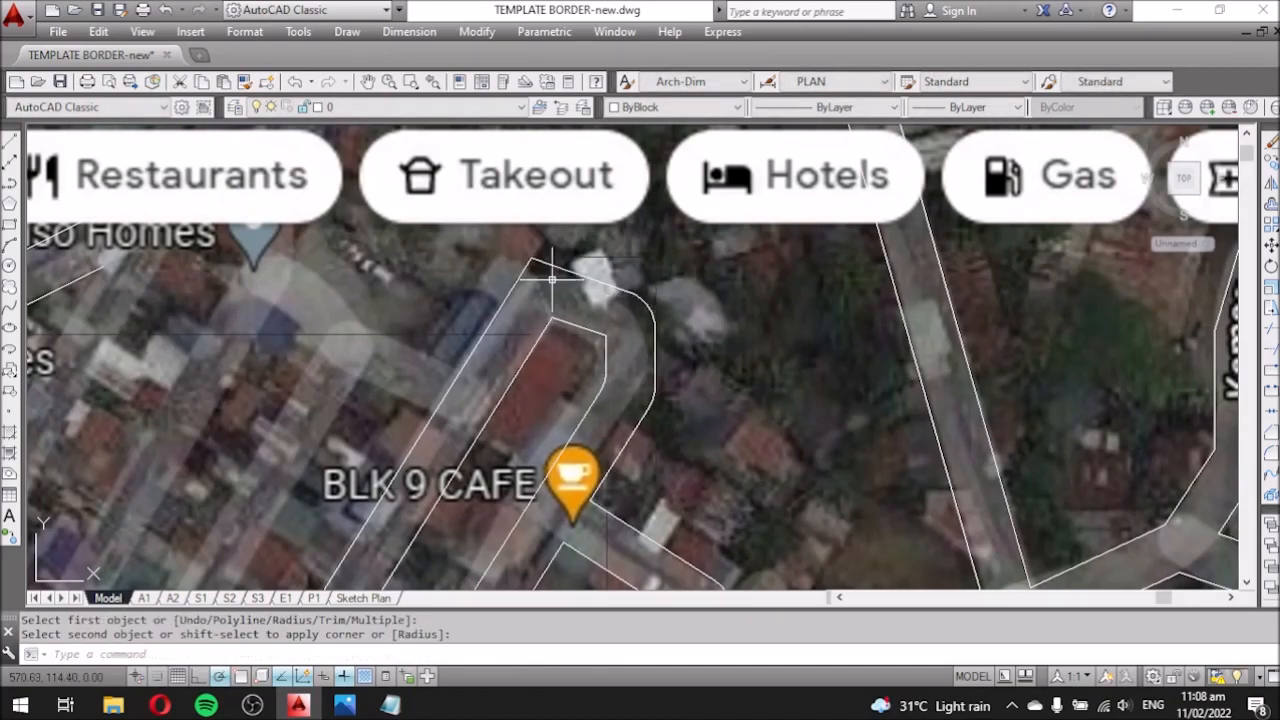
{"action": "scroll", "coordinate": [585, 321], "scroll_direction": "down", "scroll_amount": 4}
{"action": "scroll", "coordinate": [600, 300], "scroll_direction": "up", "scroll_amount": 6}
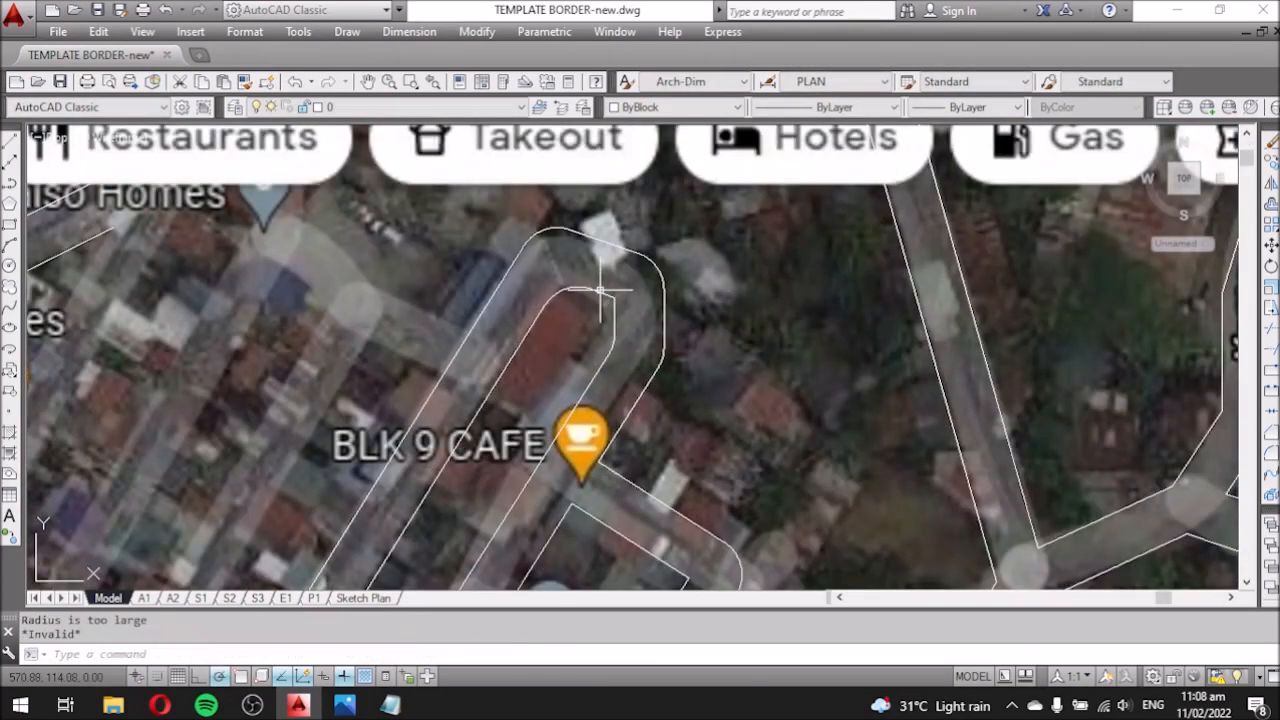
{"action": "left_click", "coordinate": [612, 283]}
{"action": "left_click", "coordinate": [610, 284]}
{"action": "scroll", "coordinate": [612, 290], "scroll_direction": "down", "scroll_amount": 5}
{"action": "scroll", "coordinate": [606, 323], "scroll_direction": "up", "scroll_amount": 6}
Fillet the road corner near SJ Melamine and the lower corner.
{"action": "key", "text": "Return"}
{"action": "scroll", "coordinate": [612, 370], "scroll_direction": "down", "scroll_amount": 4}
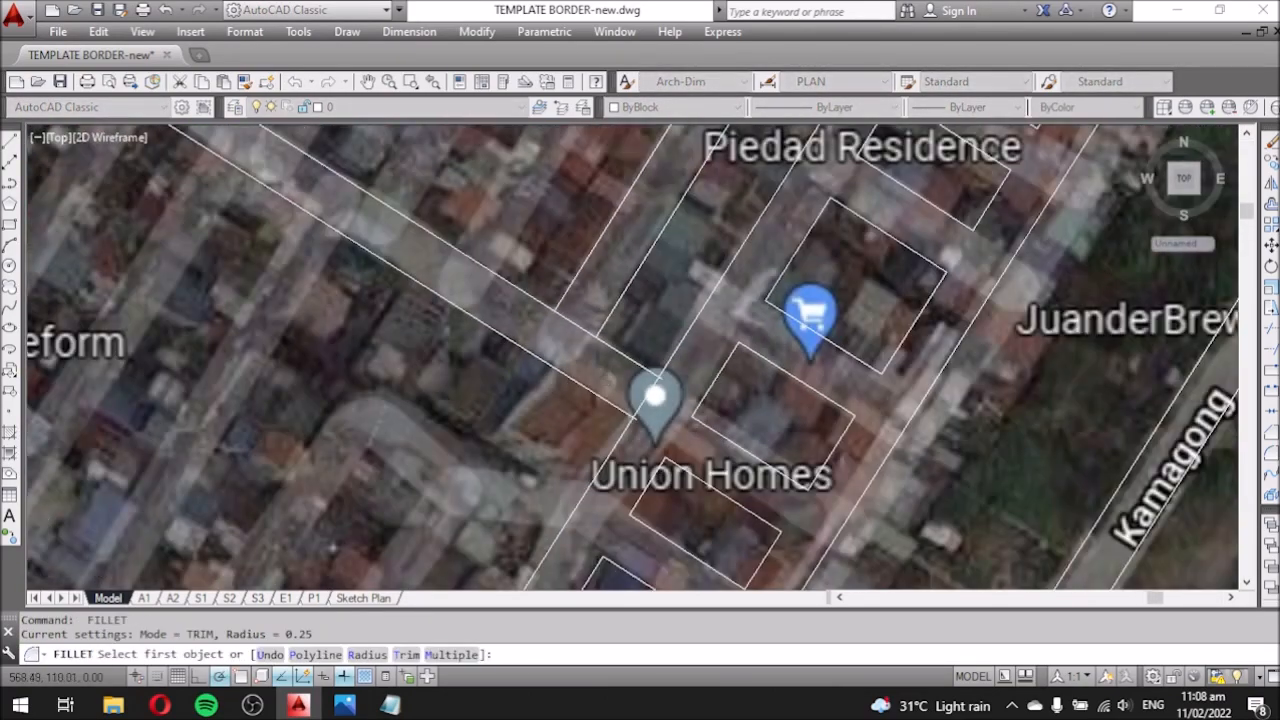
{"action": "scroll", "coordinate": [610, 483], "scroll_direction": "up", "scroll_amount": 5}
{"action": "scroll", "coordinate": [609, 482], "scroll_direction": "down", "scroll_amount": 5}
{"action": "scroll", "coordinate": [686, 434], "scroll_direction": "up", "scroll_amount": 6}
{"action": "left_click", "coordinate": [653, 465]}
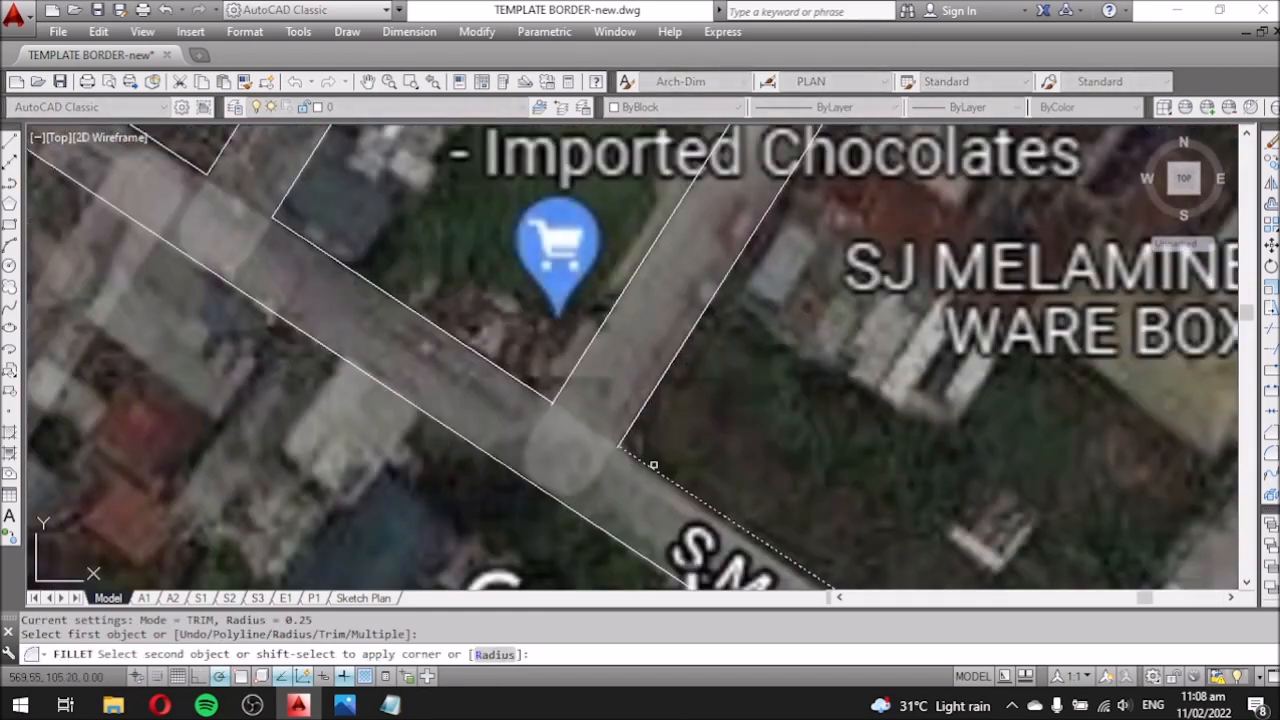
{"action": "left_click", "coordinate": [559, 378]}
{"action": "scroll", "coordinate": [559, 378], "scroll_direction": "down", "scroll_amount": 5}
{"action": "scroll", "coordinate": [537, 452], "scroll_direction": "up", "scroll_amount": 6}
{"action": "left_click", "coordinate": [459, 494]}
Fillet the upper road corner at the intersection.
{"action": "key", "text": "Return"}
{"action": "left_click", "coordinate": [618, 375]}
{"action": "left_click", "coordinate": [604, 270]}
{"action": "scroll", "coordinate": [604, 270], "scroll_direction": "down", "scroll_amount": 5}
{"action": "scroll", "coordinate": [622, 210], "scroll_direction": "up", "scroll_amount": 5}
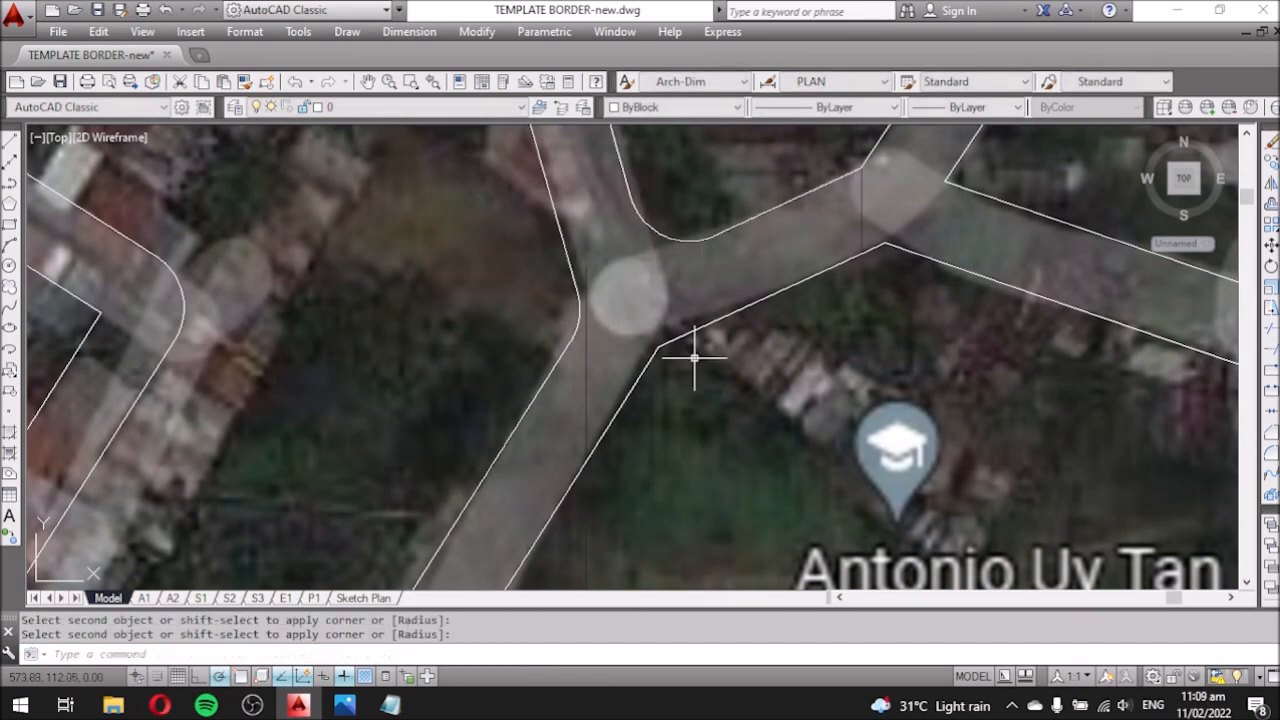
{"action": "left_click", "coordinate": [641, 373]}
{"action": "key", "text": "Return"}
{"action": "scroll", "coordinate": [641, 373], "scroll_direction": "down", "scroll_amount": 5}
{"action": "scroll", "coordinate": [719, 343], "scroll_direction": "up", "scroll_amount": 5}
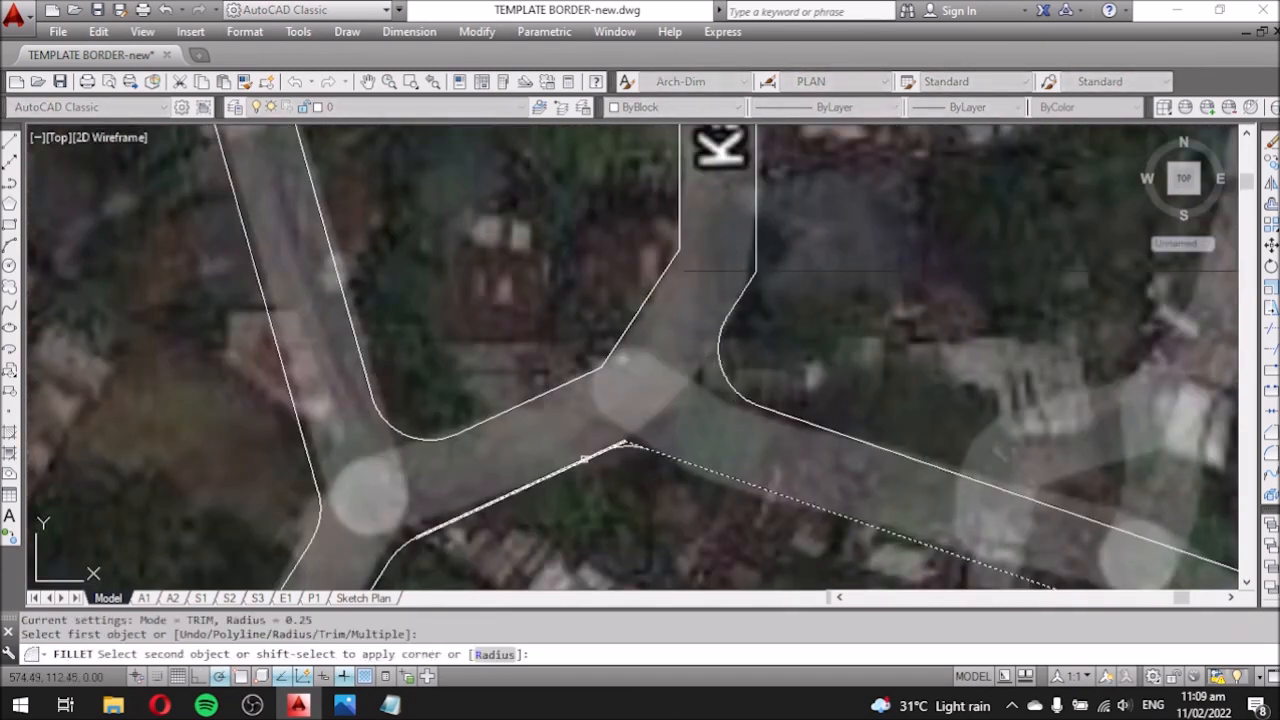
{"action": "scroll", "coordinate": [609, 283], "scroll_direction": "down", "scroll_amount": 5}
{"action": "scroll", "coordinate": [615, 270], "scroll_direction": "up", "scroll_amount": 5}
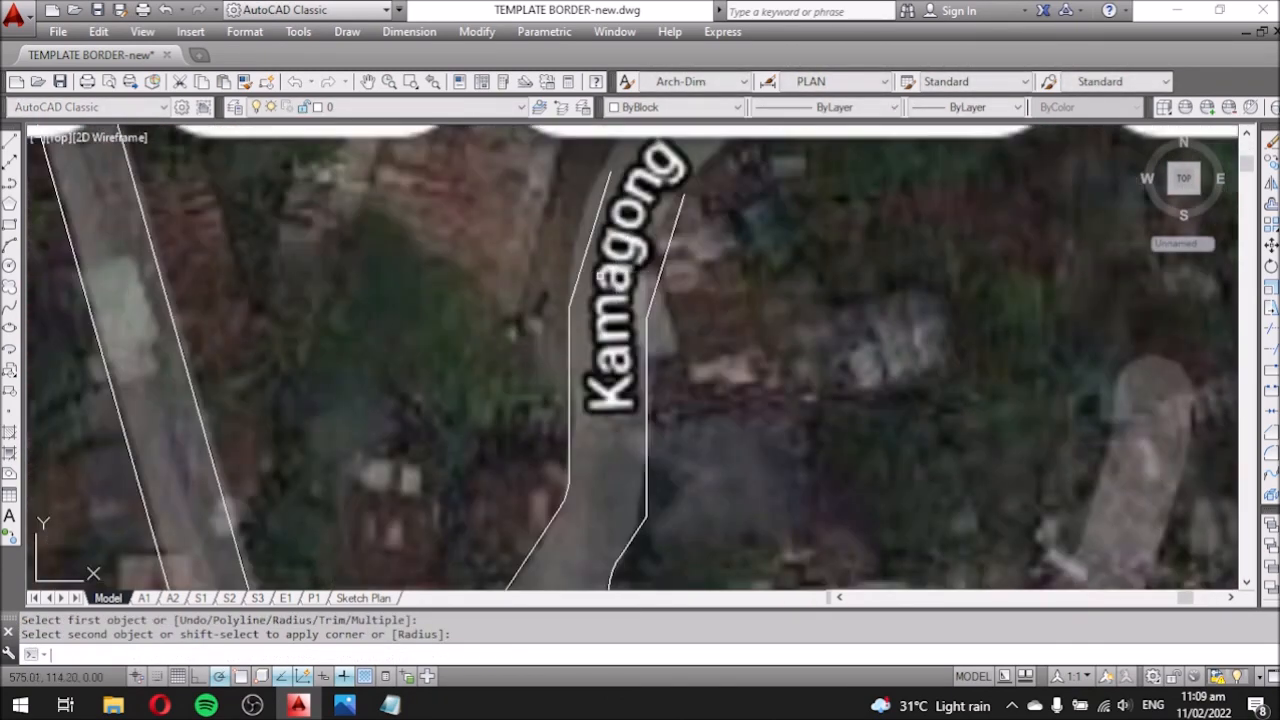
Fillet the upper road corner near Love Collection.
{"action": "key", "text": "Escape"}
{"action": "scroll", "coordinate": [665, 310], "scroll_direction": "down", "scroll_amount": 5}
{"action": "scroll", "coordinate": [423, 357], "scroll_direction": "up", "scroll_amount": 6}
{"action": "key", "text": "Return"}
{"action": "left_click", "coordinate": [487, 383]}
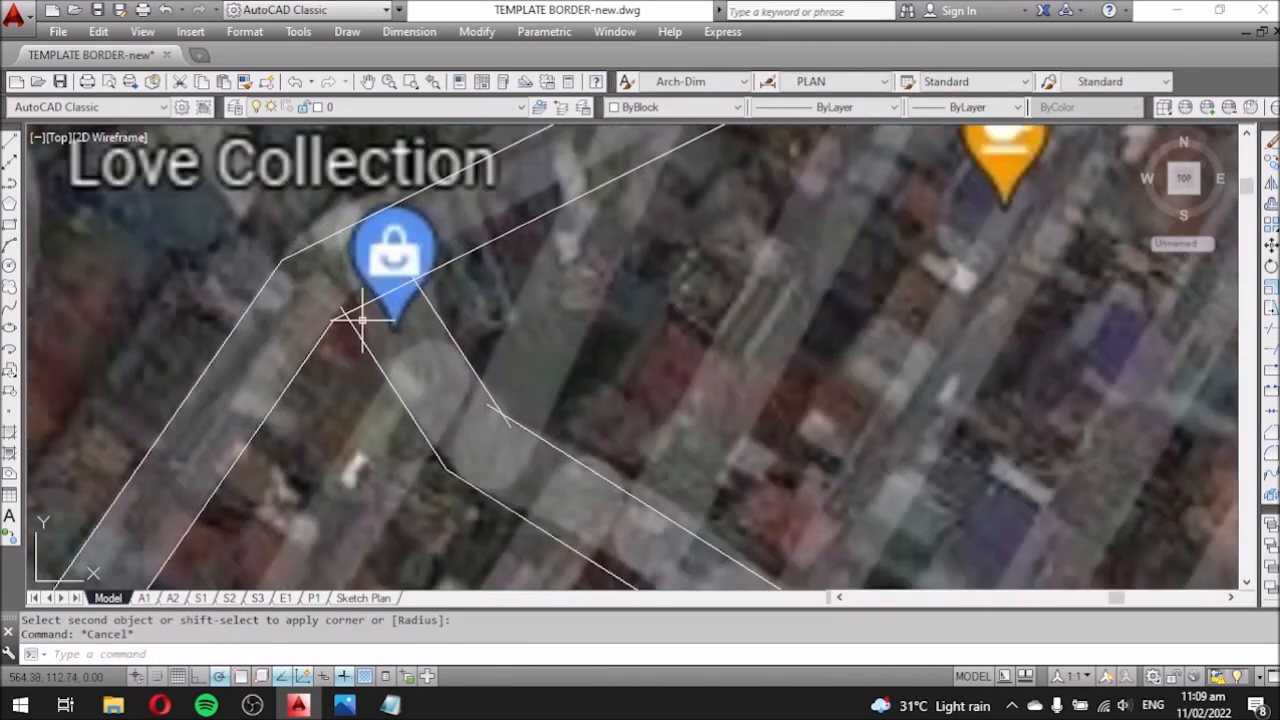
{"action": "left_click", "coordinate": [525, 422]}
{"action": "scroll", "coordinate": [448, 461], "scroll_direction": "up", "scroll_amount": 2}
{"action": "scroll", "coordinate": [370, 303], "scroll_direction": "down", "scroll_amount": 4}
{"action": "scroll", "coordinate": [376, 273], "scroll_direction": "up", "scroll_amount": 4}
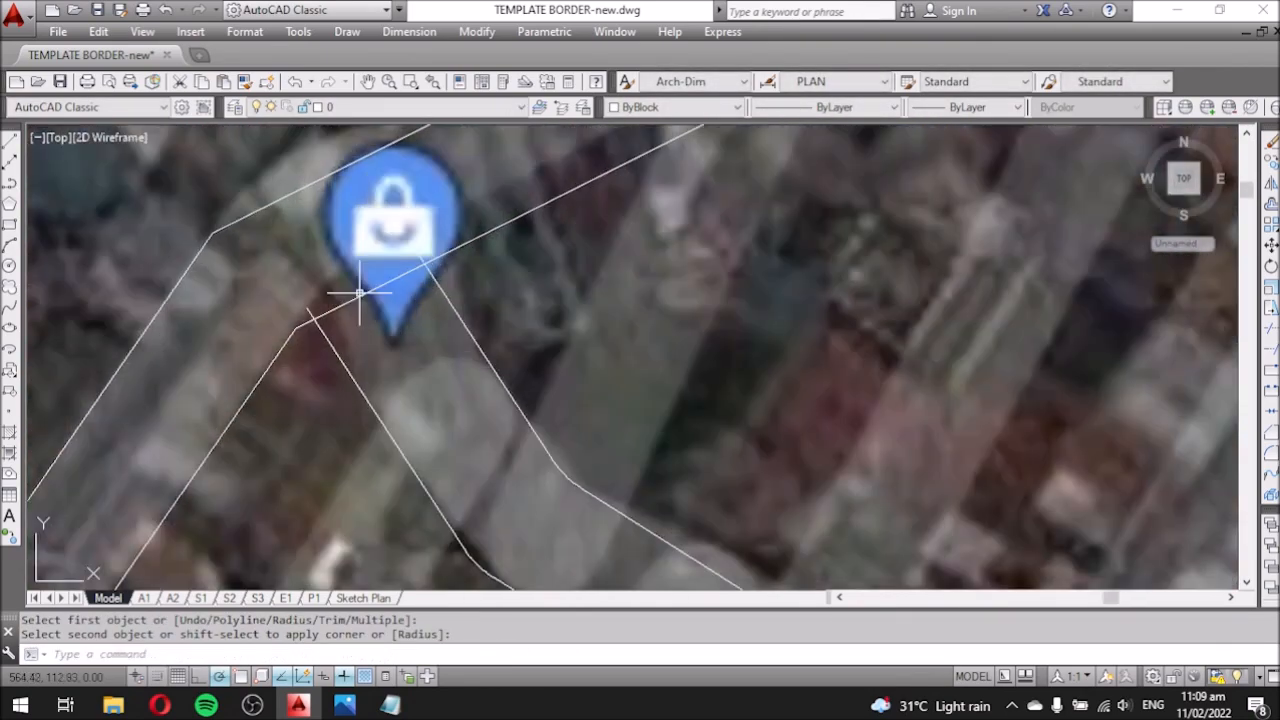
Trim the extra line piece overlapping near Love Collection.
{"action": "type", "text": "tr"}
{"action": "key", "text": "Return"}
{"action": "key", "text": "Return"}
{"action": "left_click", "coordinate": [355, 298]}
{"action": "scroll", "coordinate": [355, 296], "scroll_direction": "down", "scroll_amount": 6}
{"action": "scroll", "coordinate": [377, 291], "scroll_direction": "up", "scroll_amount": 8}
{"action": "key", "text": "Escape"}
{"action": "left_click", "coordinate": [377, 291]}
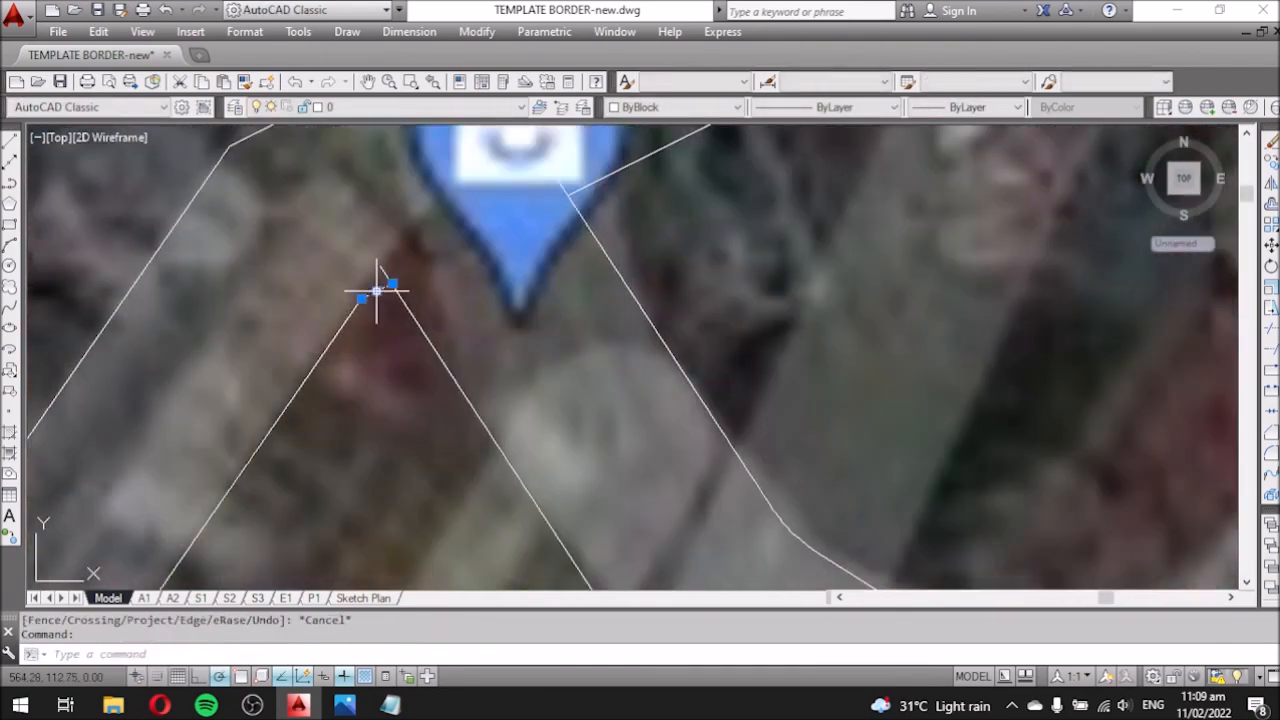
Fillet the left and right road corners there.
{"action": "left_click", "coordinate": [415, 335]}
{"action": "left_click", "coordinate": [351, 317]}
{"action": "scroll", "coordinate": [482, 328], "scroll_direction": "down", "scroll_amount": 3}
{"action": "key", "text": "Return"}
{"action": "left_click", "coordinate": [560, 235]}
{"action": "left_click", "coordinate": [551, 277]}
{"action": "scroll", "coordinate": [480, 338], "scroll_direction": "down", "scroll_amount": 9}
{"action": "scroll", "coordinate": [407, 475], "scroll_direction": "up", "scroll_amount": 6}
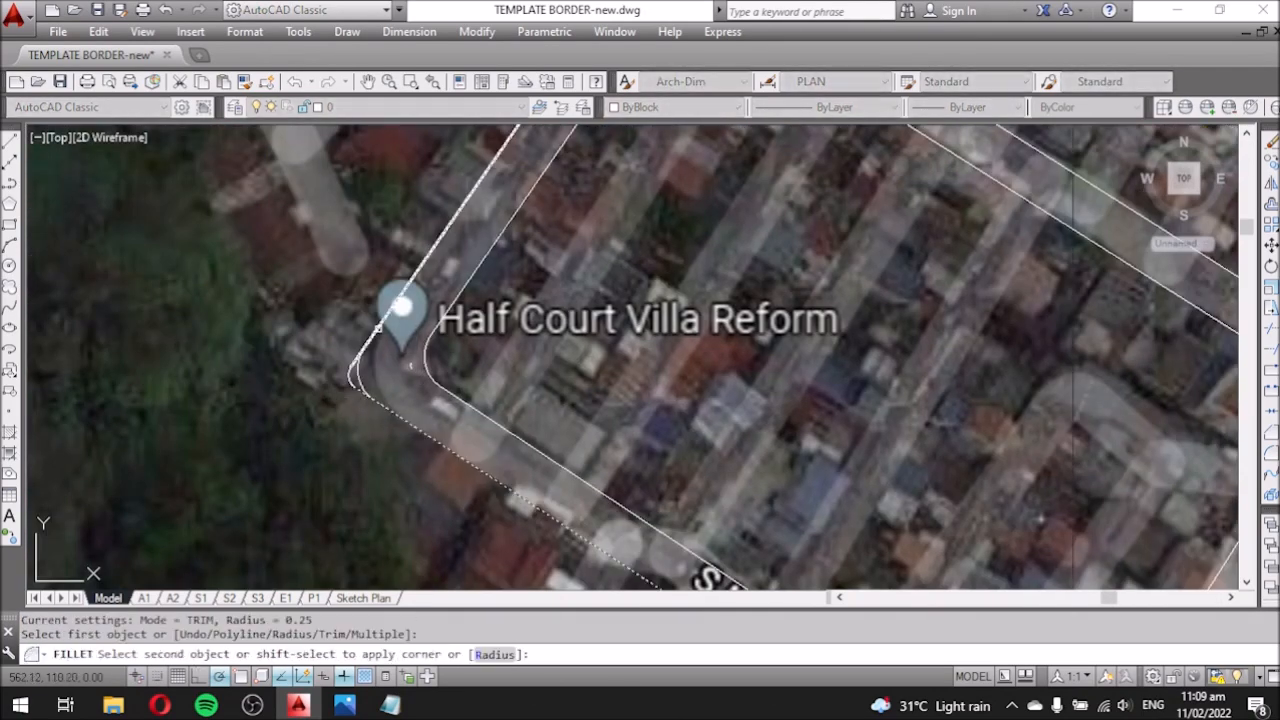
{"action": "key", "text": "Escape"}
Erase the stray object near Half Court Villa Reform.
{"action": "left_click", "coordinate": [320, 349]}
{"action": "left_click", "coordinate": [356, 385]}
{"action": "key", "text": "Delete"}
{"action": "scroll", "coordinate": [447, 380], "scroll_direction": "down", "scroll_amount": 10}
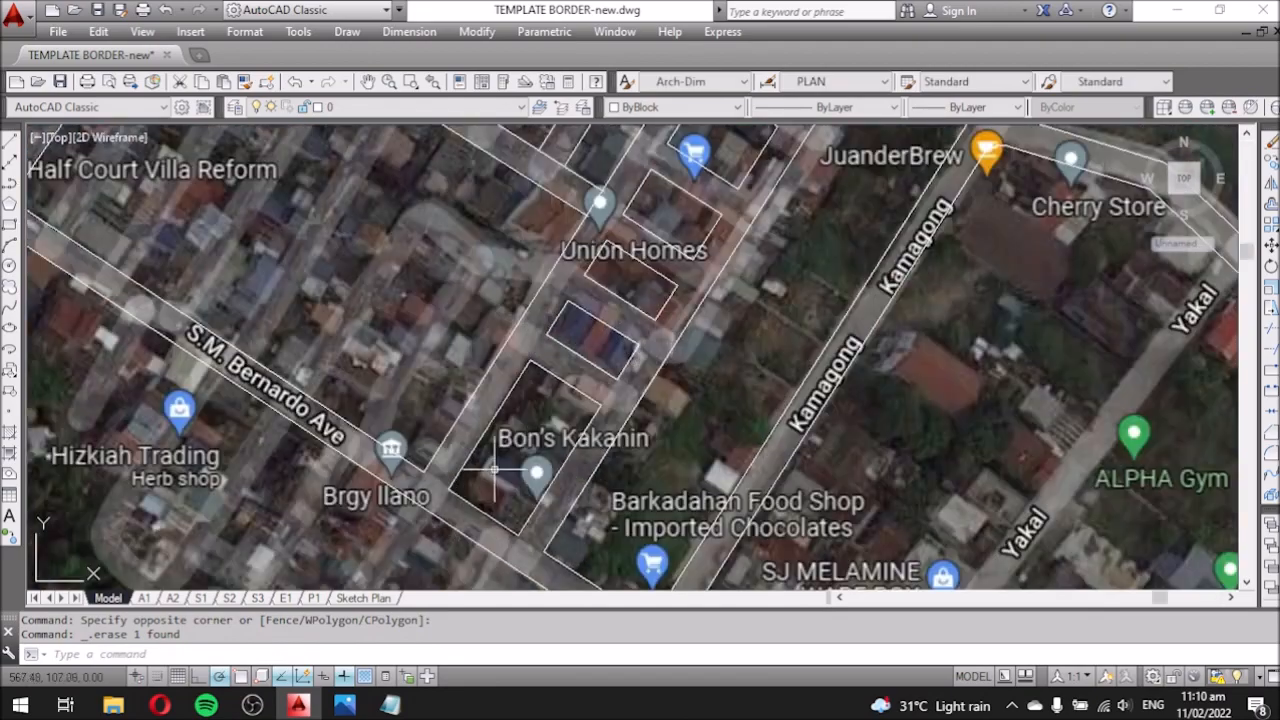
{"action": "scroll", "coordinate": [350, 480], "scroll_direction": "up", "scroll_amount": 3}
{"action": "scroll", "coordinate": [343, 486], "scroll_direction": "down", "scroll_amount": 3}
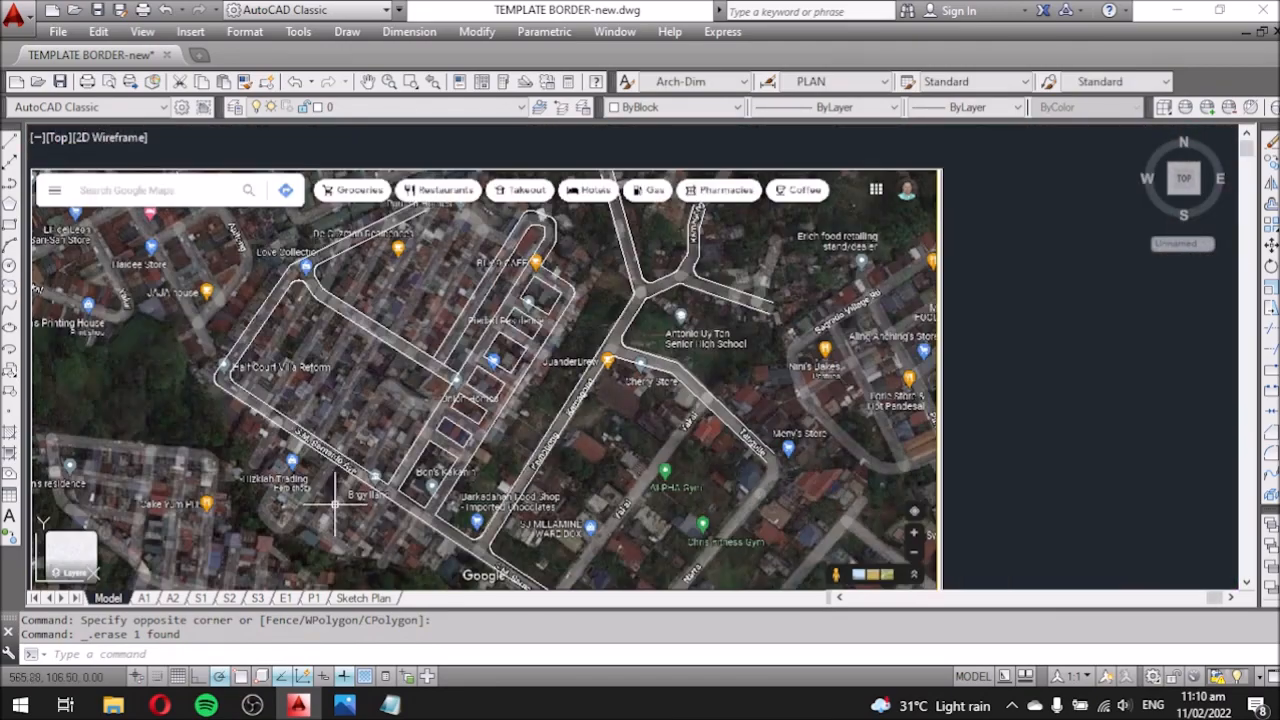
{"action": "scroll", "coordinate": [383, 463], "scroll_direction": "up", "scroll_amount": 3}
{"action": "scroll", "coordinate": [417, 520], "scroll_direction": "up", "scroll_amount": 2}
{"action": "scroll", "coordinate": [446, 474], "scroll_direction": "down", "scroll_amount": 3}
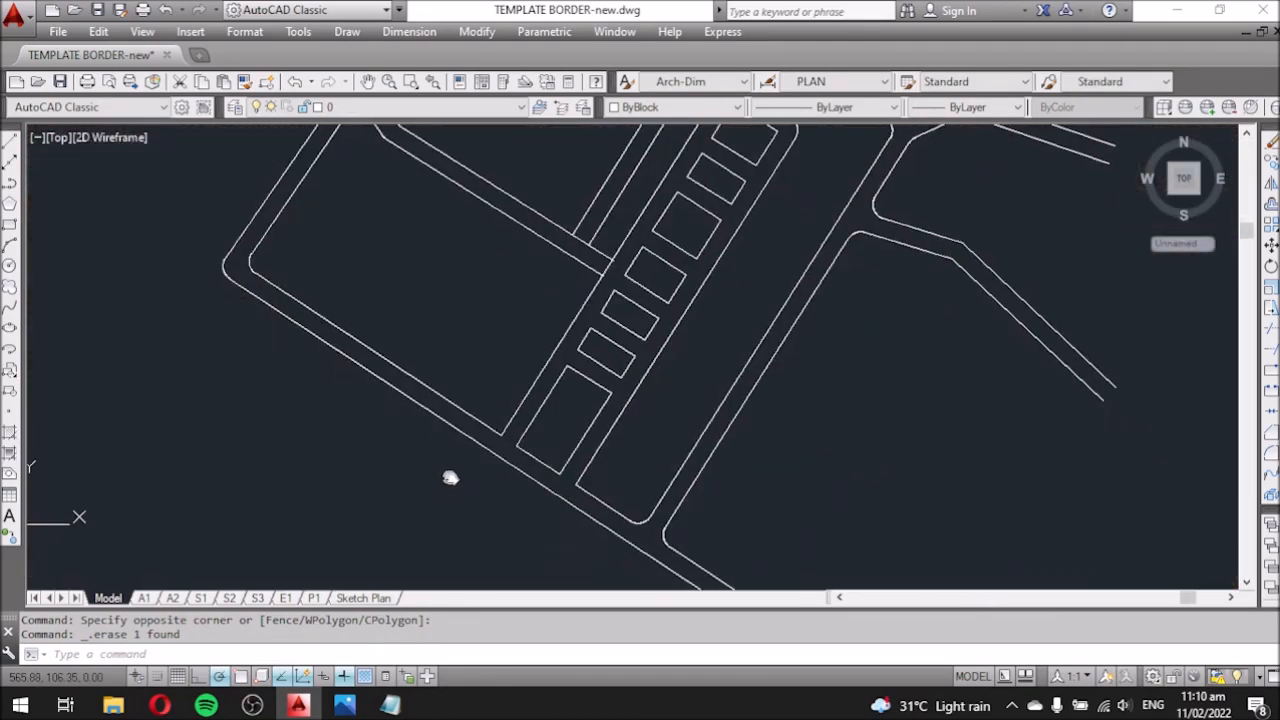
{"action": "scroll", "coordinate": [478, 388], "scroll_direction": "up", "scroll_amount": 5}
Start a trial line and a polyline near BLK 9 CAFE, then cancel both.
{"action": "type", "text": "L"}
{"action": "key", "text": "Return"}
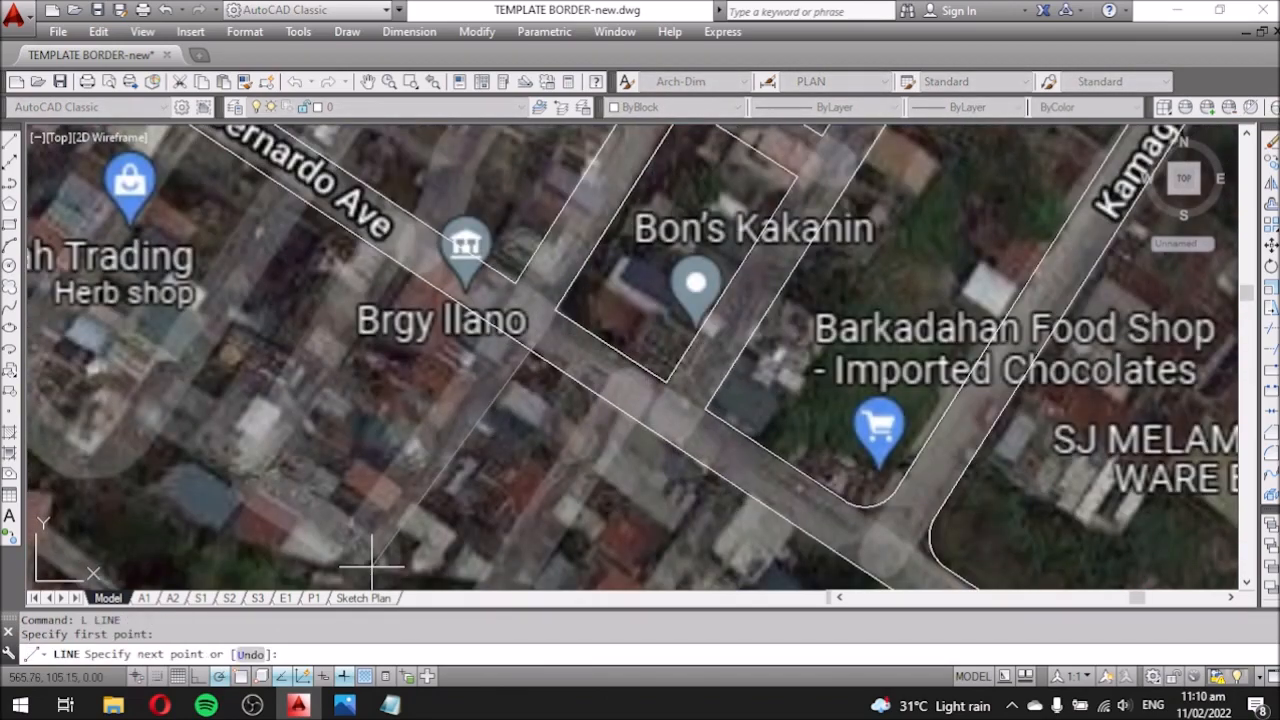
{"action": "scroll", "coordinate": [520, 490], "scroll_direction": "down", "scroll_amount": 2}
{"action": "key", "text": "Escape"}
{"action": "key", "text": "Return"}
{"action": "scroll", "coordinate": [376, 470], "scroll_direction": "down", "scroll_amount": 3}
{"action": "key", "text": "Escape"}
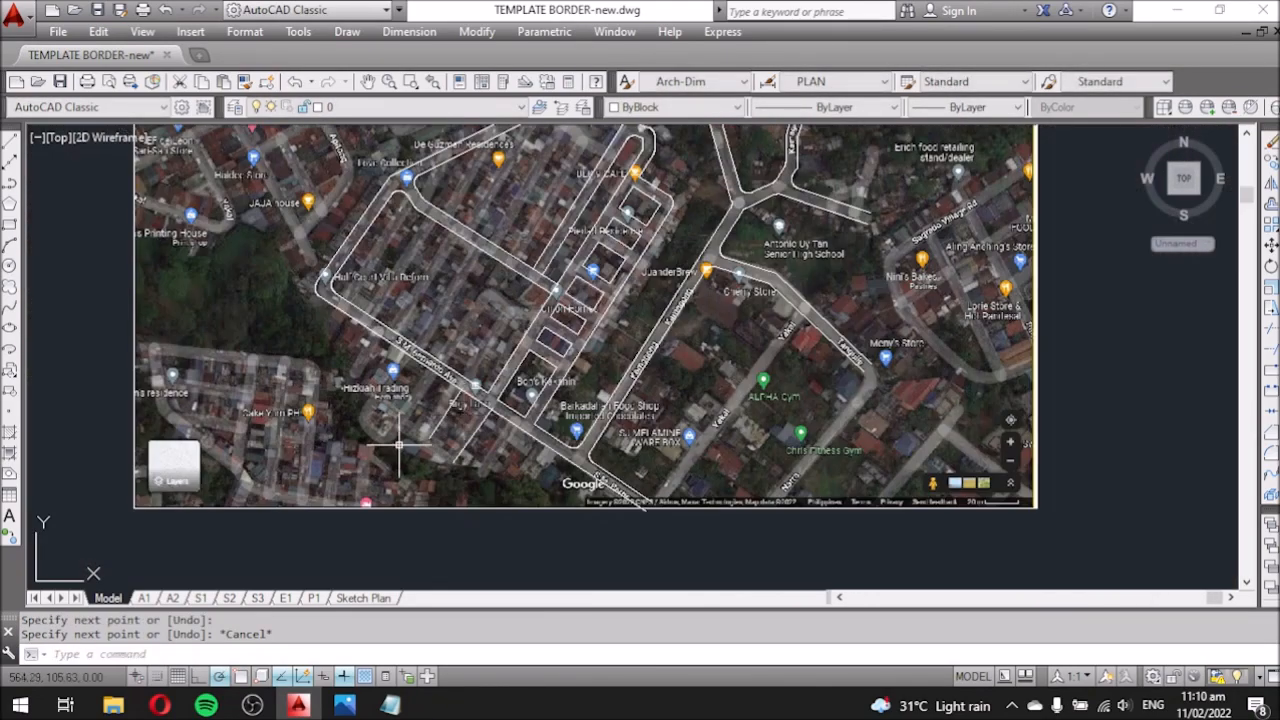
{"action": "scroll", "coordinate": [703, 313], "scroll_direction": "up", "scroll_amount": 5}
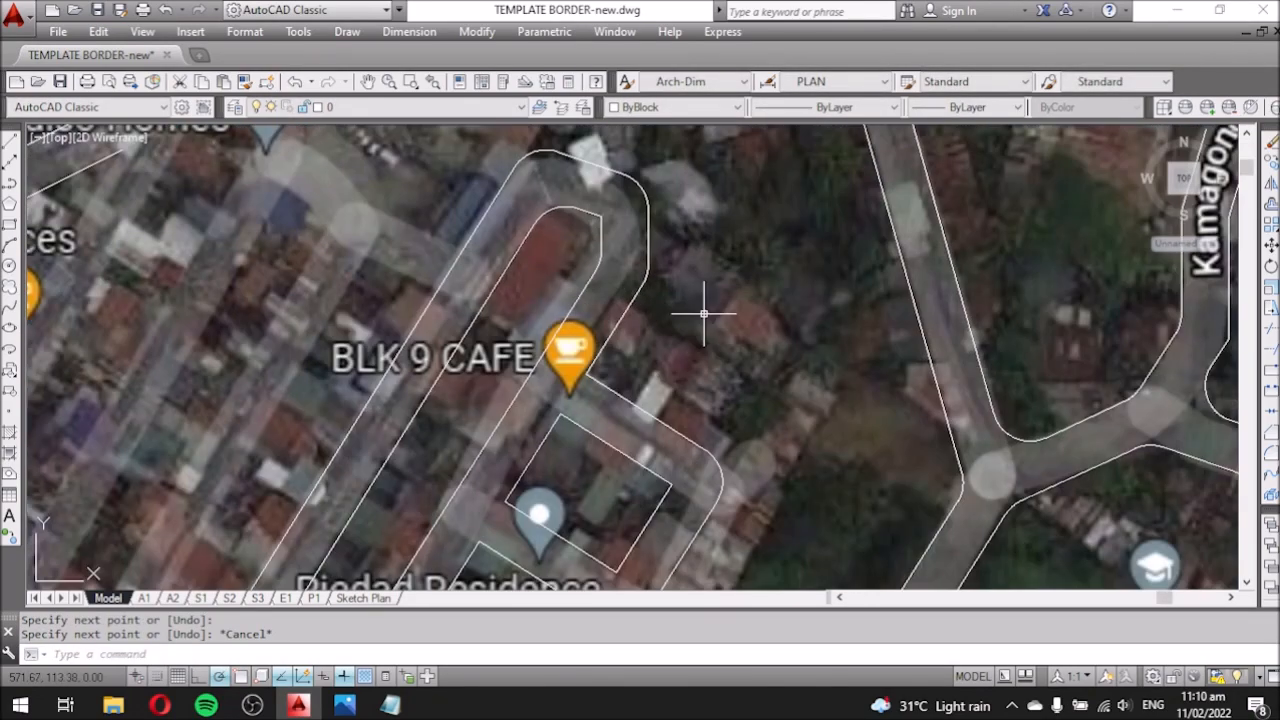
{"action": "type", "text": "pl"}
{"action": "key", "text": "Return"}
{"action": "left_click", "coordinate": [624, 343]}
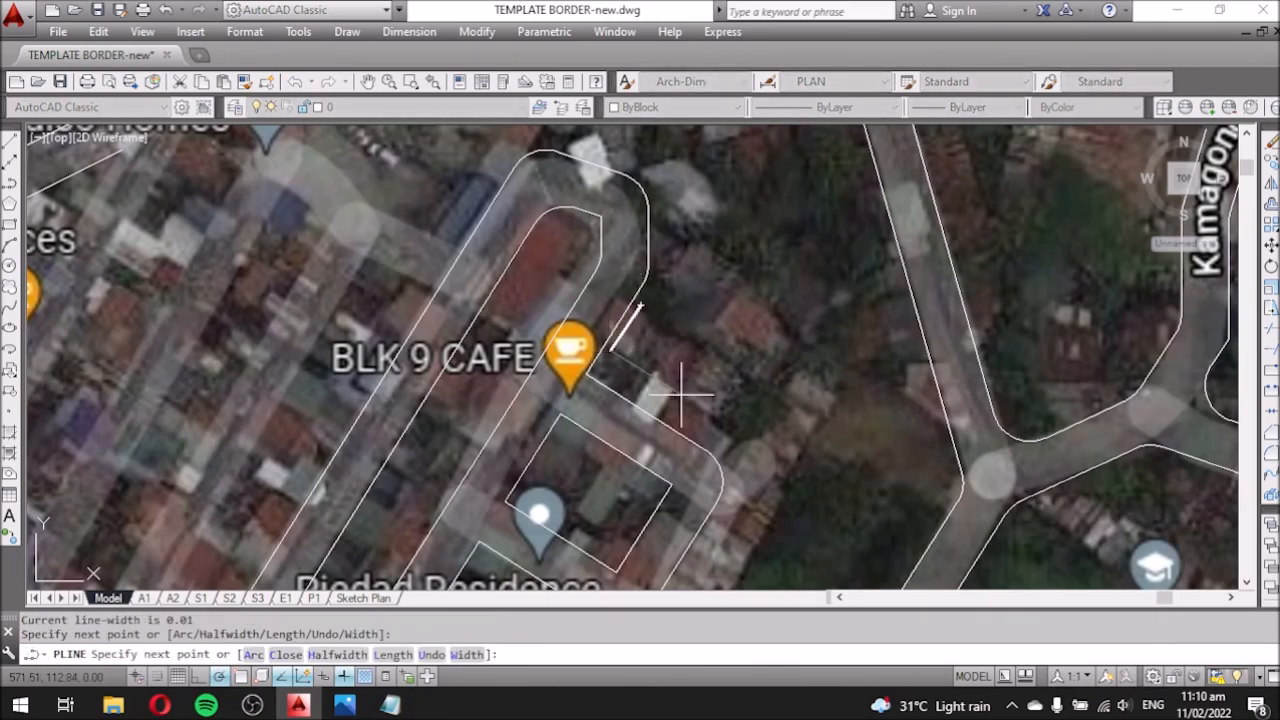
{"action": "key", "text": "Escape"}
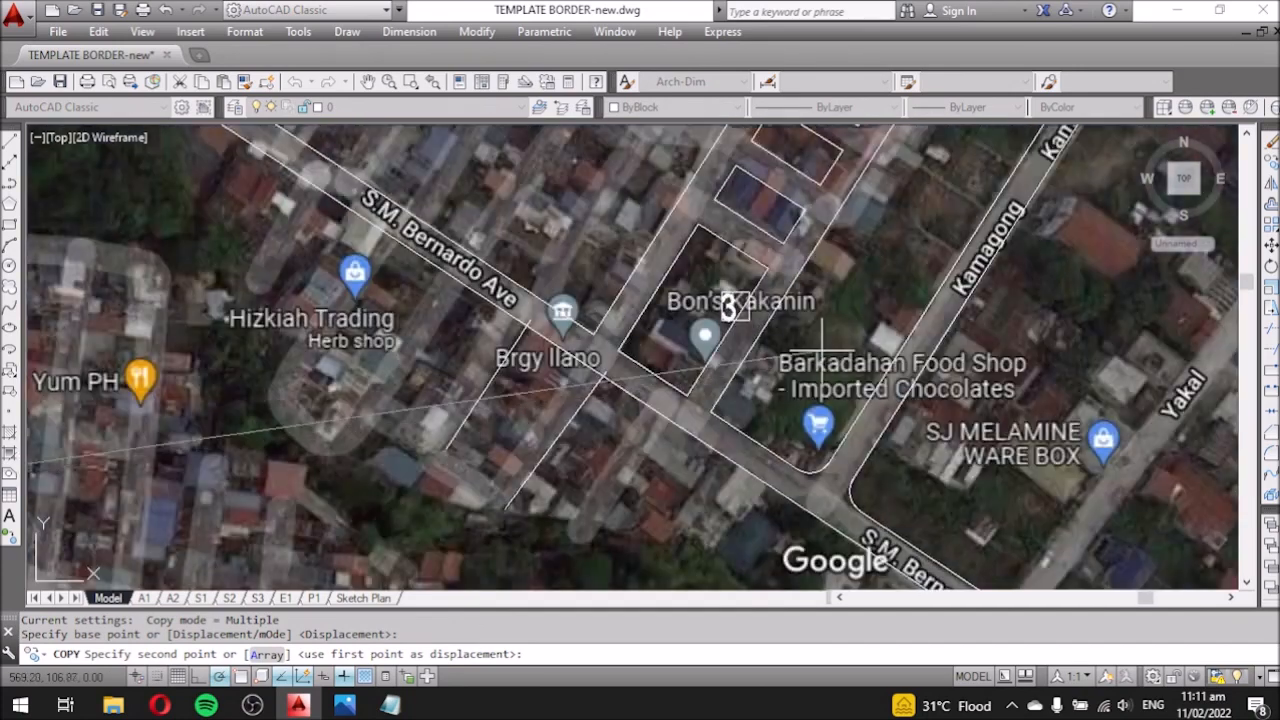
Edit the marker label text, widening its text box and removing the last letter.
{"action": "key", "text": "Escape"}
{"action": "double_click", "coordinate": [652, 303]}
{"action": "left_click_drag", "start_coordinate": [680, 264], "coordinate": [1127, 267]}
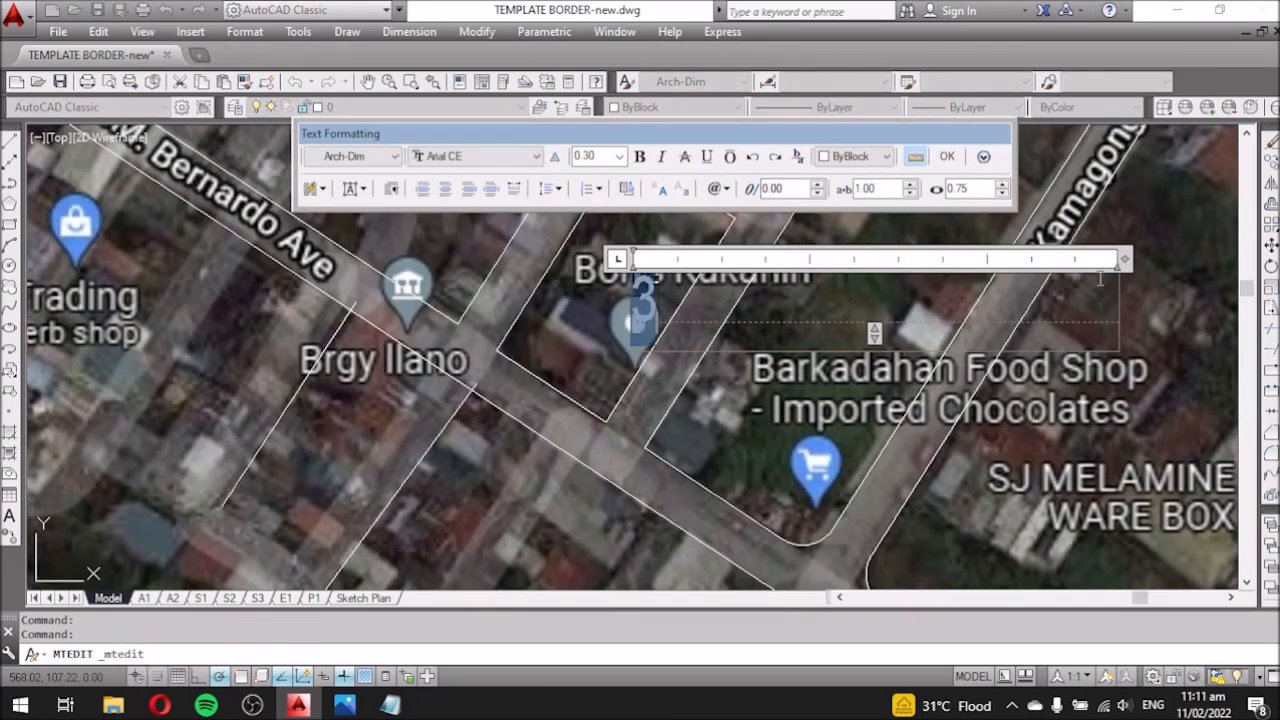
{"action": "left_click", "coordinate": [667, 392]}
{"action": "double_click", "coordinate": [684, 319]}
{"action": "left_click_drag", "start_coordinate": [735, 302], "coordinate": [707, 303]}
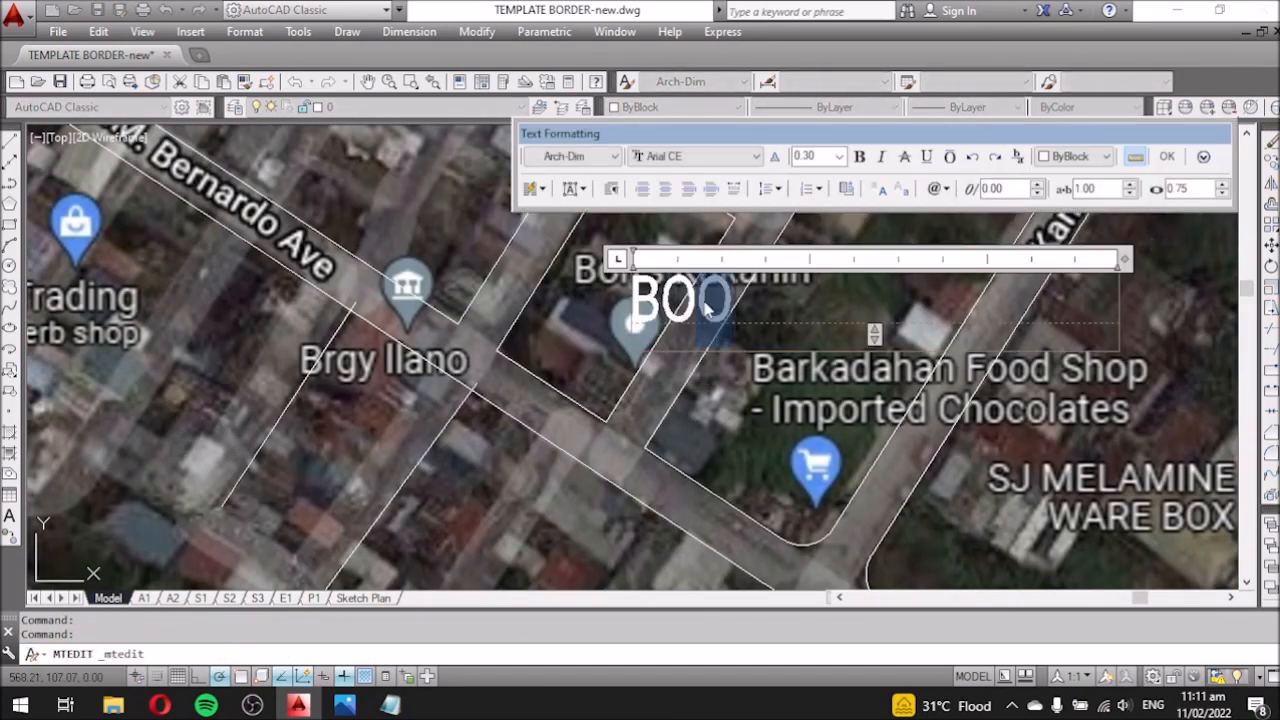
{"action": "left_click", "coordinate": [700, 390]}
Move the BON'S KAKANIN label up and to the left.
{"action": "left_click", "coordinate": [852, 336]}
{"action": "type", "text": "m"}
{"action": "key", "text": "space"}
{"action": "left_click", "coordinate": [1114, 350]}
{"action": "left_click", "coordinate": [1099, 306]}
{"action": "scroll", "coordinate": [866, 283], "scroll_direction": "down", "scroll_amount": 2}
{"action": "left_click", "coordinate": [840, 285]}
{"action": "type", "text": "sc"}
{"action": "key", "text": "space"}
{"action": "scroll", "coordinate": [690, 299], "scroll_direction": "up", "scroll_amount": 4}
{"action": "key", "text": "Escape"}
Set the BON'S KAKANIN label text height to 0.20.
{"action": "double_click", "coordinate": [695, 283]}
{"action": "scroll", "coordinate": [695, 286], "scroll_direction": "down", "scroll_amount": 2}
{"action": "key", "text": "ctrl+a"}
{"action": "left_click", "coordinate": [854, 97]}
{"action": "type", "text": "0.20"}
{"action": "key", "text": "Return"}
{"action": "left_click", "coordinate": [924, 338]}
{"action": "middle_click_drag", "start_coordinate": [924, 338], "coordinate": [786, 313]}
{"action": "left_click", "coordinate": [710, 240]}
Draw a triangle polyline marker over the map pin.
{"action": "type", "text": "pl"}
{"action": "key", "text": "space"}
{"action": "scroll", "coordinate": [552, 308], "scroll_direction": "up", "scroll_amount": 4}
{"action": "left_click", "coordinate": [539, 254]}
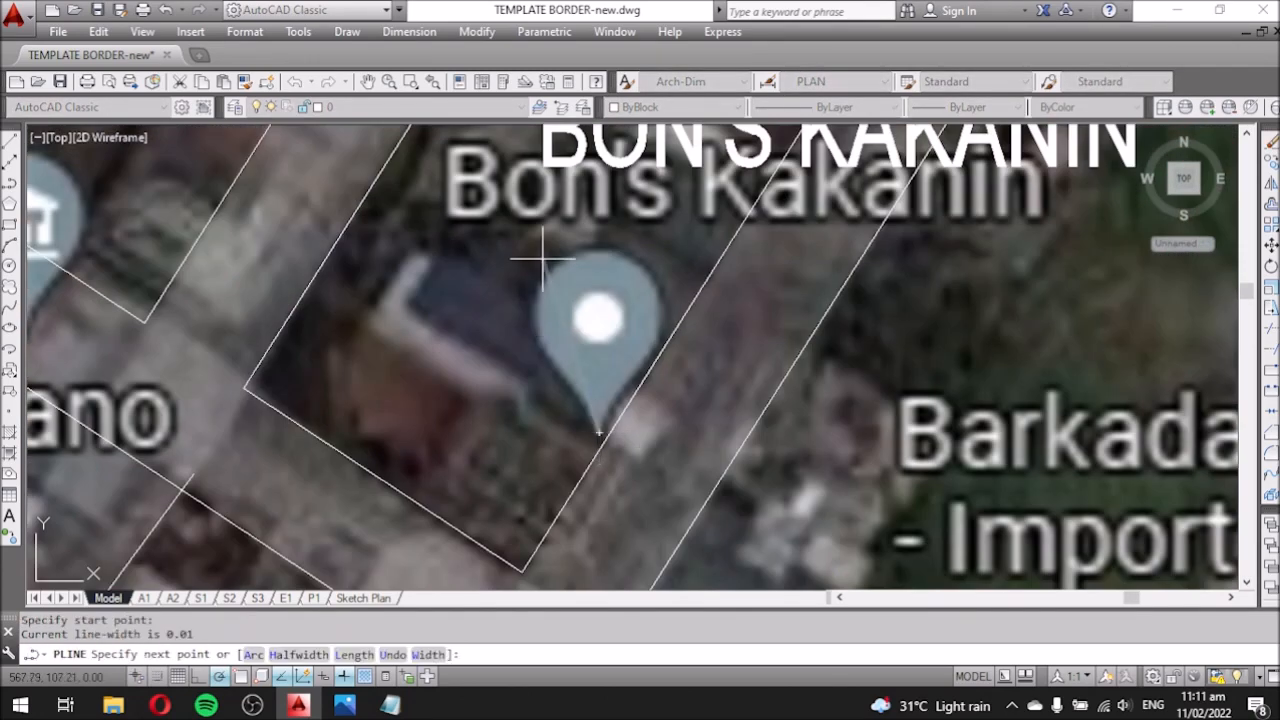
{"action": "left_click", "coordinate": [600, 432]}
{"action": "key", "text": "Escape"}
{"action": "scroll", "coordinate": [595, 440], "scroll_direction": "down", "scroll_amount": 4}
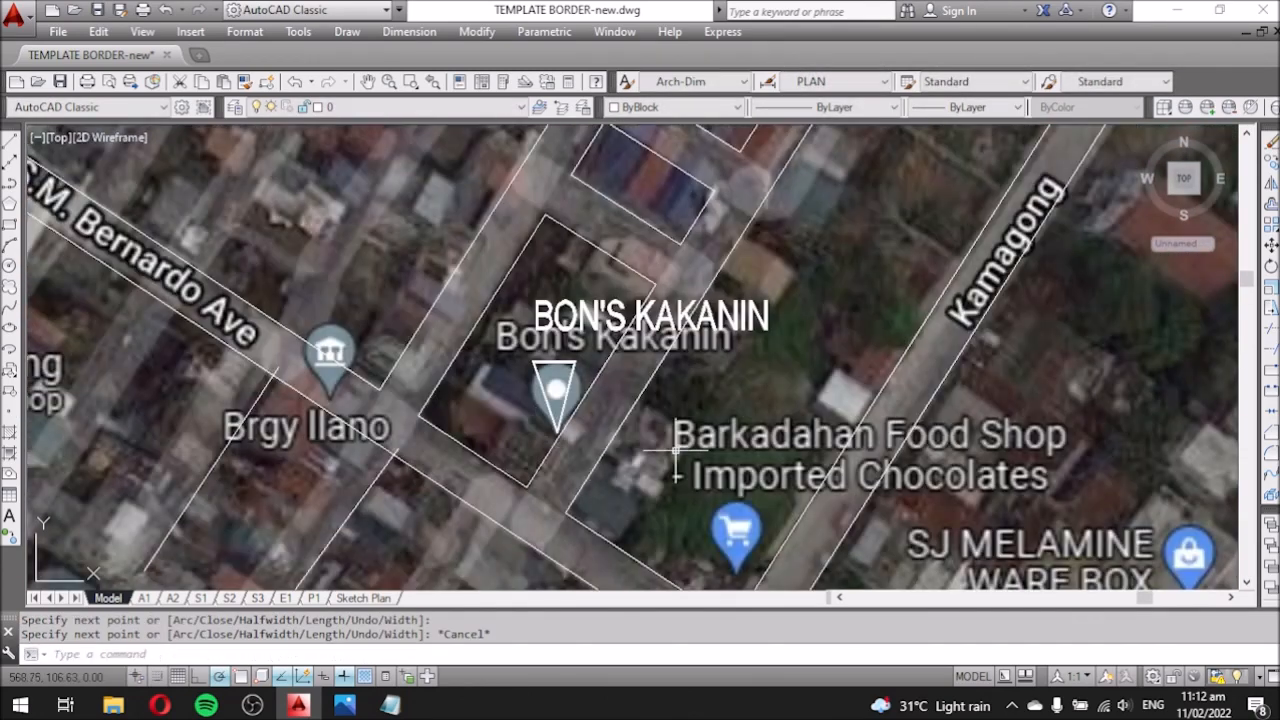
Move the BON'S KAKANIN label slightly lower above the triangle.
{"action": "left_click", "coordinate": [572, 318]}
{"action": "type", "text": "m"}
{"action": "key", "text": "space"}
{"action": "left_click", "coordinate": [734, 383]}
{"action": "left_click", "coordinate": [733, 398]}
{"action": "key", "text": "Escape"}
{"action": "scroll", "coordinate": [510, 345], "scroll_direction": "down", "scroll_amount": 3}
{"action": "scroll", "coordinate": [562, 374], "scroll_direction": "up", "scroll_amount": 3}
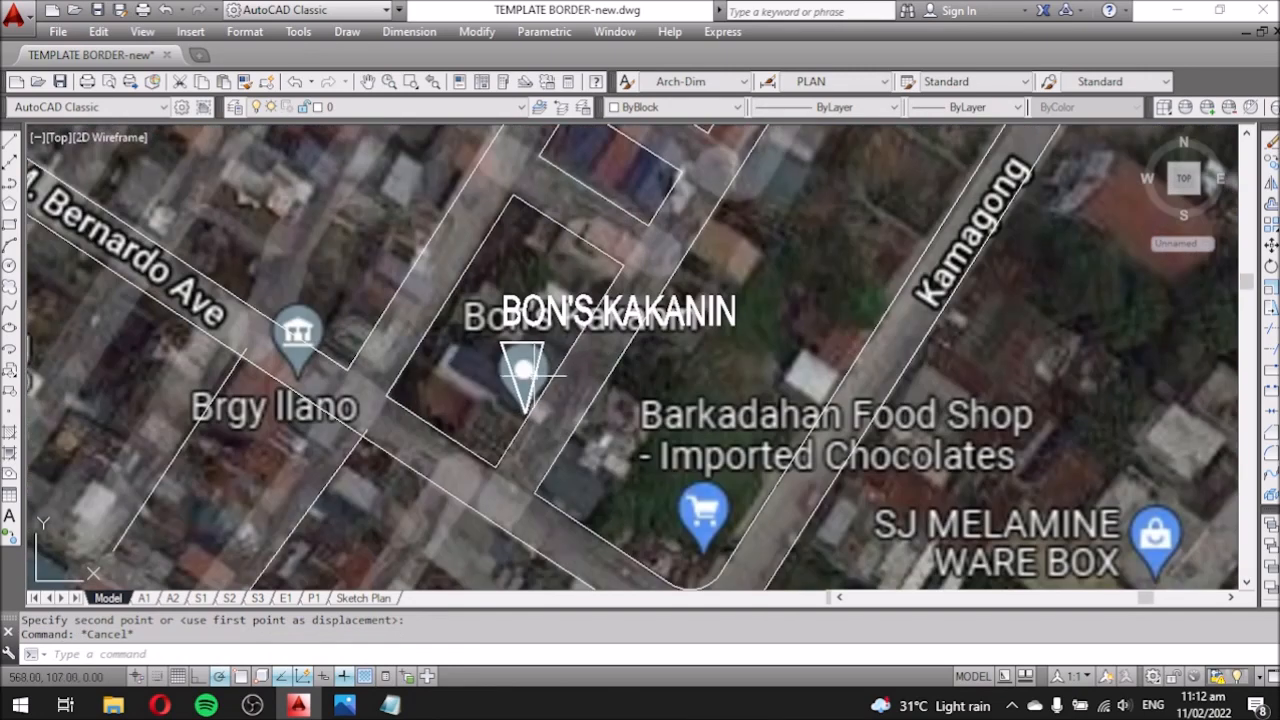
Fill the triangle marker with a SOLID hatch in ByBlock colour.
{"action": "key", "text": "Return"}
{"action": "left_click", "coordinate": [651, 160]}
{"action": "double_click", "coordinate": [526, 214]}
{"action": "left_click", "coordinate": [591, 187]}
{"action": "left_click", "coordinate": [575, 235]}
{"action": "left_click", "coordinate": [727, 109]}
{"action": "left_click", "coordinate": [520, 370]}
Copy the label, triangle and fill together from the triangle tip to a first pin.
{"action": "scroll", "coordinate": [590, 425], "scroll_direction": "up", "scroll_amount": 3}
{"action": "left_click", "coordinate": [590, 425]}
{"action": "left_click", "coordinate": [558, 340]}
{"action": "type", "text": "co"}
{"action": "key", "text": "space"}
{"action": "scroll", "coordinate": [558, 337], "scroll_direction": "down", "scroll_amount": 2}
{"action": "left_click", "coordinate": [558, 452]}
{"action": "scroll", "coordinate": [556, 442], "scroll_direction": "down", "scroll_amount": 6}
{"action": "scroll", "coordinate": [580, 320], "scroll_direction": "up", "scroll_amount": 6}
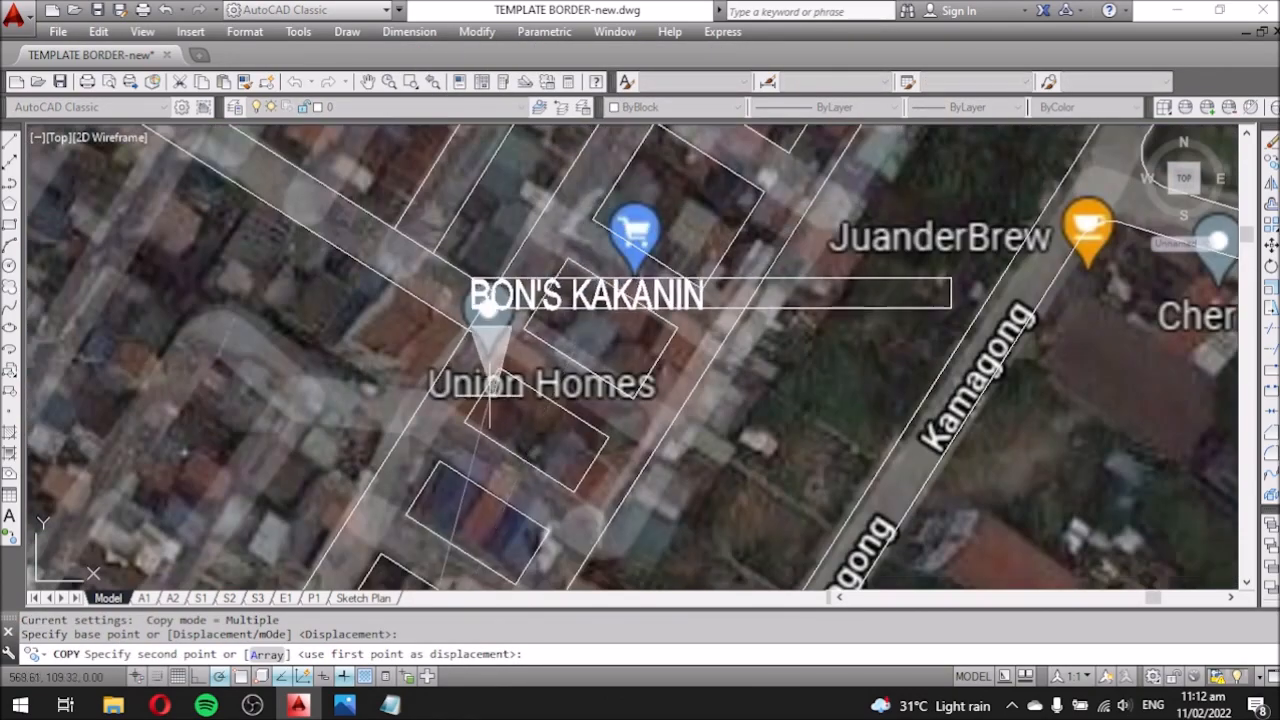
{"action": "left_click", "coordinate": [489, 395]}
Place more BON'S KAKANIN marker copies at pins, including De Guzman Residences and near Brgy Ilano.
{"action": "scroll", "coordinate": [487, 490], "scroll_direction": "down", "scroll_amount": 5}
{"action": "scroll", "coordinate": [545, 388], "scroll_direction": "up", "scroll_amount": 5}
{"action": "left_click", "coordinate": [577, 434]}
{"action": "scroll", "coordinate": [512, 445], "scroll_direction": "down", "scroll_amount": 4}
{"action": "scroll", "coordinate": [517, 388], "scroll_direction": "up", "scroll_amount": 4}
{"action": "left_click", "coordinate": [700, 346]}
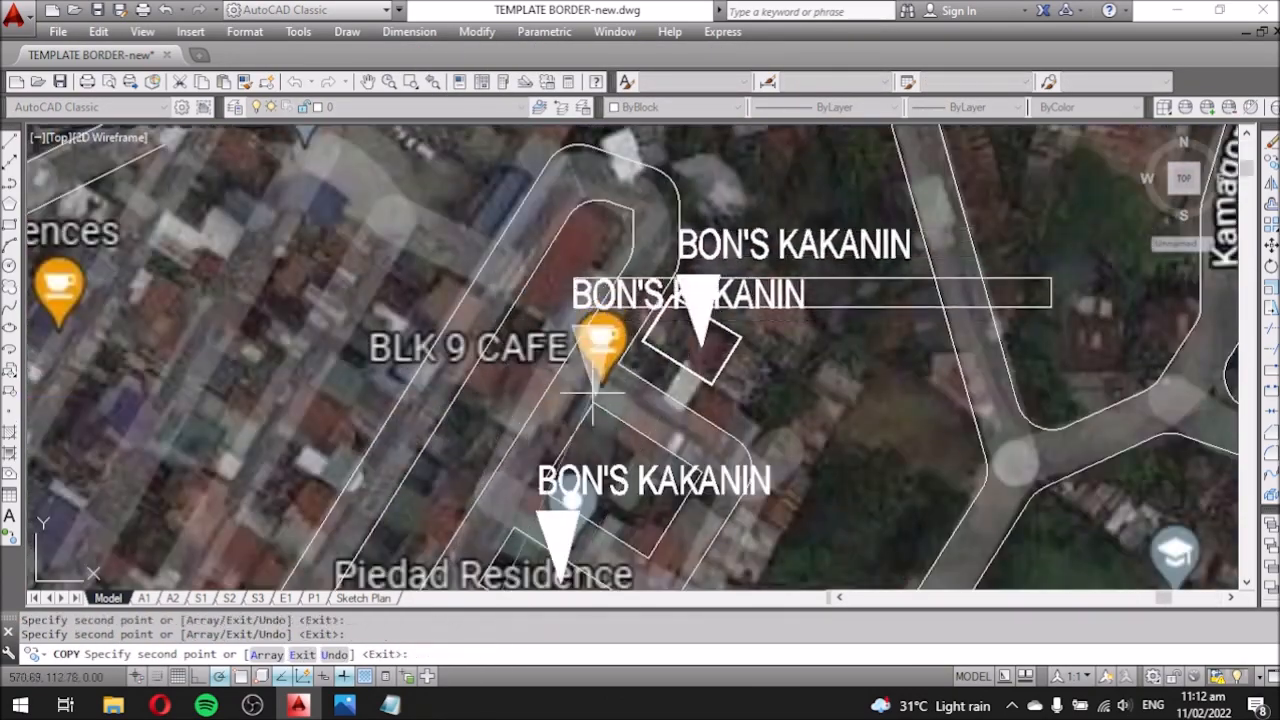
{"action": "scroll", "coordinate": [592, 393], "scroll_direction": "down", "scroll_amount": 4}
{"action": "left_click", "coordinate": [378, 358]}
{"action": "scroll", "coordinate": [581, 378], "scroll_direction": "down", "scroll_amount": 2}
{"action": "scroll", "coordinate": [352, 385], "scroll_direction": "up", "scroll_amount": 2}
{"action": "scroll", "coordinate": [370, 412], "scroll_direction": "up", "scroll_amount": 4}
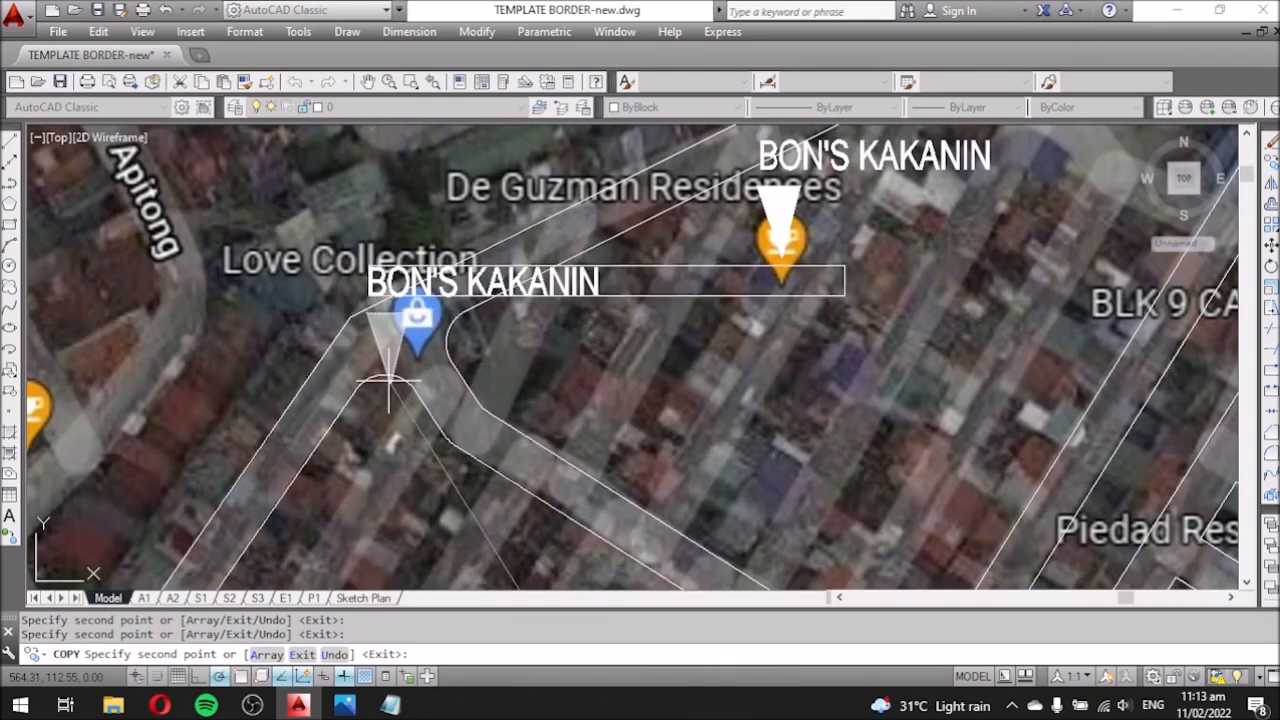
{"action": "scroll", "coordinate": [388, 380], "scroll_direction": "down", "scroll_amount": 5}
{"action": "scroll", "coordinate": [375, 382], "scroll_direction": "up", "scroll_amount": 5}
{"action": "scroll", "coordinate": [380, 390], "scroll_direction": "down", "scroll_amount": 5}
{"action": "scroll", "coordinate": [413, 430], "scroll_direction": "up", "scroll_amount": 5}
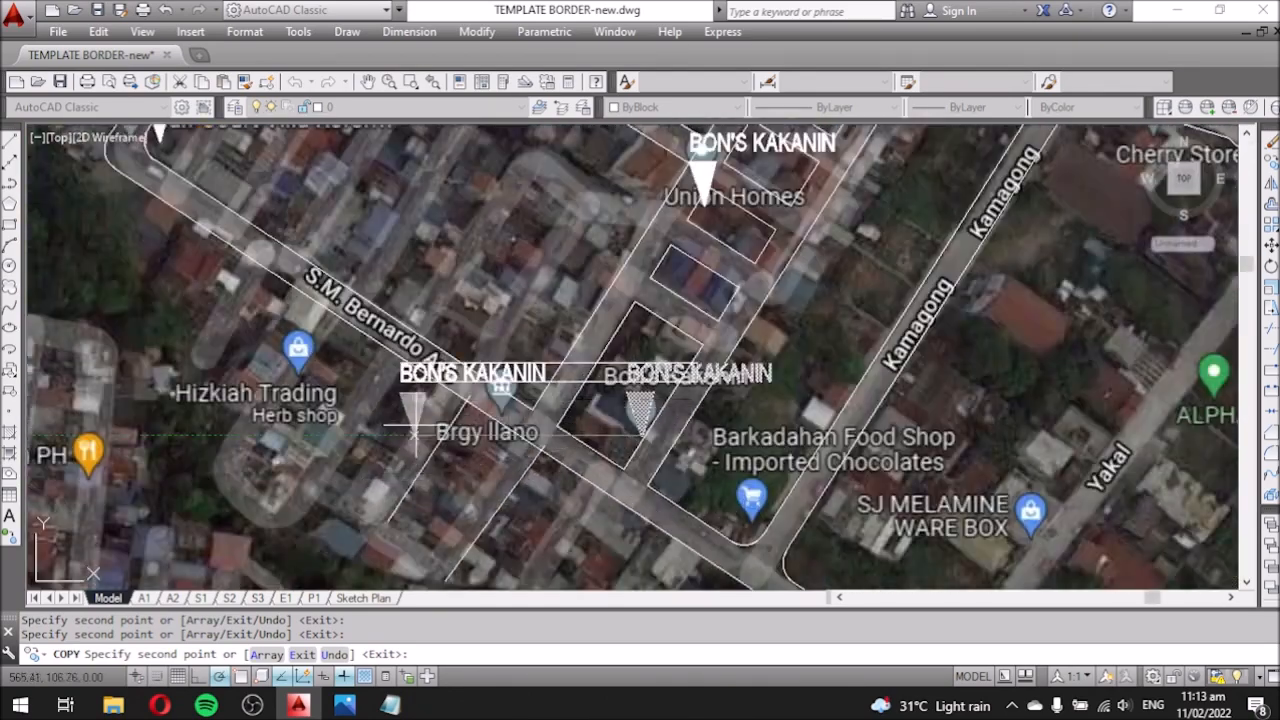
{"action": "left_click", "coordinate": [480, 435]}
{"action": "key", "text": "Escape"}
Offset a road line to form the road's parallel edge.
{"action": "scroll", "coordinate": [575, 418], "scroll_direction": "down", "scroll_amount": 3}
{"action": "scroll", "coordinate": [538, 472], "scroll_direction": "up", "scroll_amount": 3}
{"action": "type", "text": "o"}
{"action": "key", "text": "Return"}
{"action": "key", "text": "Return"}
{"action": "left_click", "coordinate": [560, 434]}
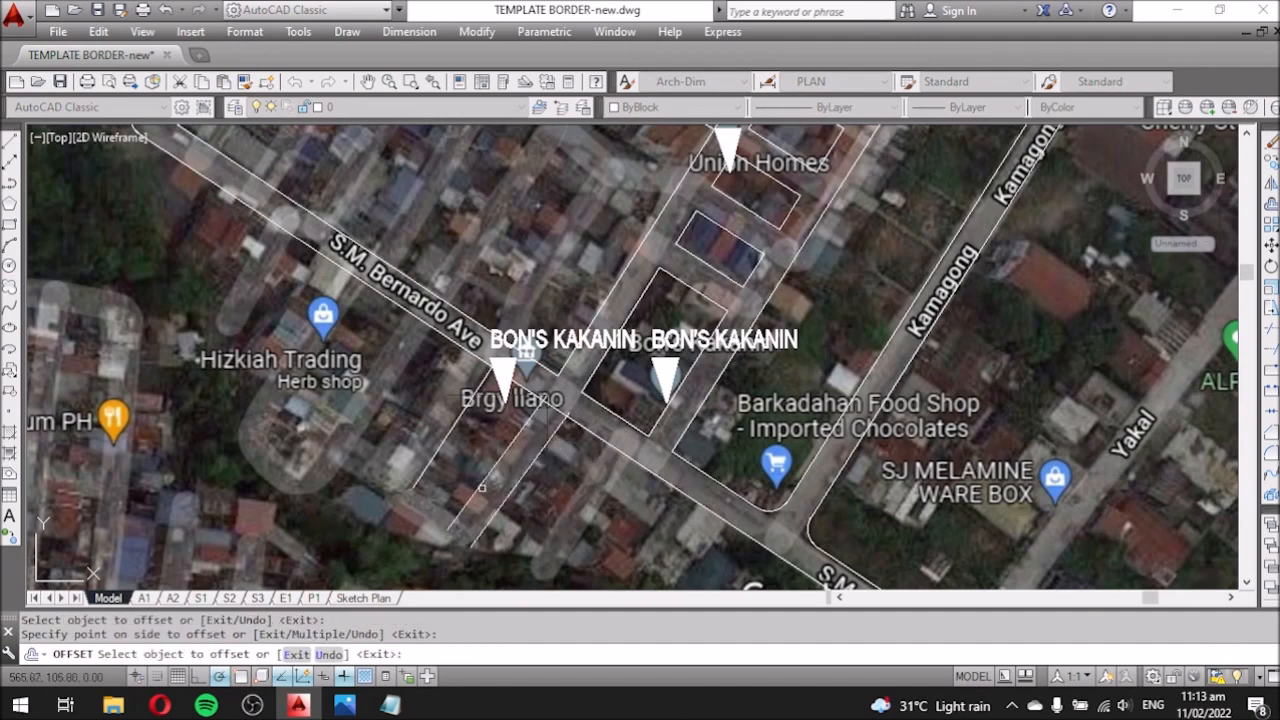
{"action": "type", "text": "l"}
{"action": "key", "text": "Return"}
{"action": "scroll", "coordinate": [435, 520], "scroll_direction": "up", "scroll_amount": 4}
Draw a line across the road end to close it off.
{"action": "left_click", "coordinate": [509, 510]}
{"action": "left_click", "coordinate": [389, 425]}
{"action": "key", "text": "Escape"}
{"action": "scroll", "coordinate": [420, 435], "scroll_direction": "down", "scroll_amount": 4}
{"action": "type", "text": "o"}
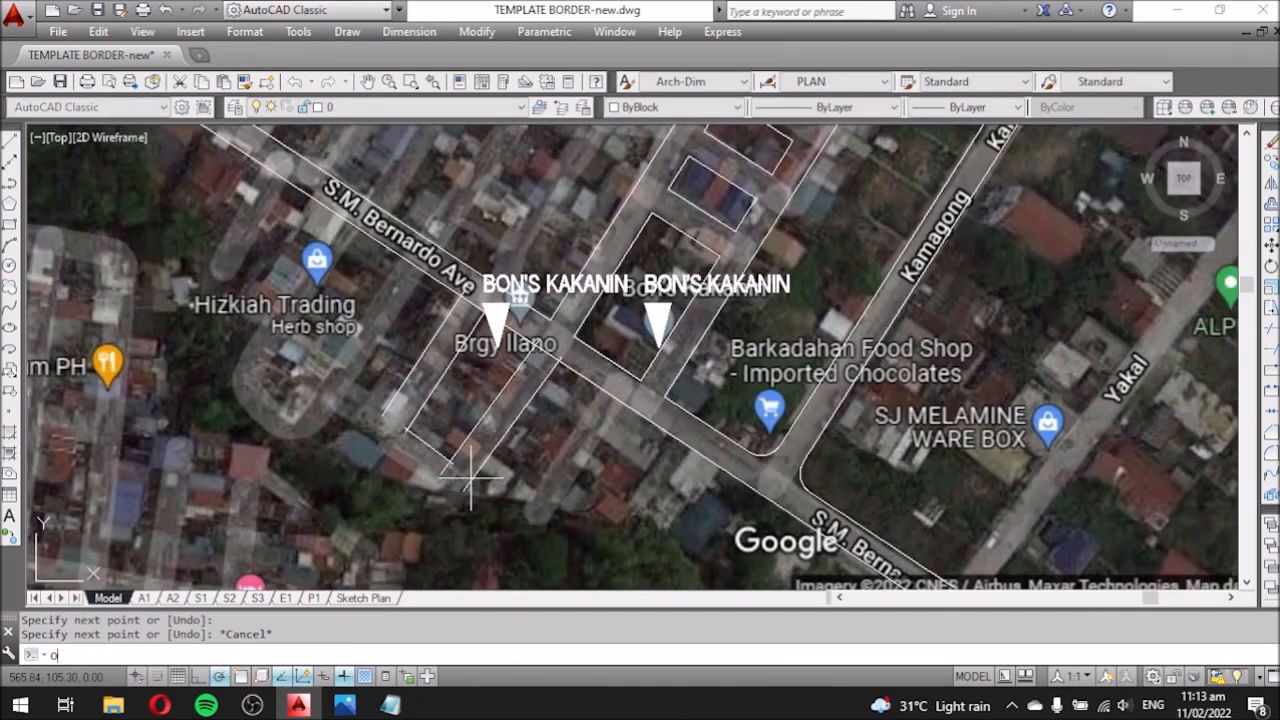
{"action": "key", "text": "Escape"}
Fillet the outer bottom-right, outer left, inner left and inner bottom road corners.
{"action": "type", "text": "f"}
{"action": "key", "text": "Return"}
{"action": "left_click", "coordinate": [482, 467]}
{"action": "left_click", "coordinate": [424, 479]}
{"action": "key", "text": "Return"}
{"action": "left_click", "coordinate": [398, 460]}
{"action": "left_click", "coordinate": [391, 404]}
{"action": "key", "text": "Return"}
{"action": "left_click", "coordinate": [440, 456]}
{"action": "left_click", "coordinate": [460, 453]}
Trim away a leftover line piece at the road mouth.
{"action": "type", "text": "tr"}
{"action": "key", "text": "Return"}
{"action": "scroll", "coordinate": [563, 352], "scroll_direction": "up", "scroll_amount": 6}
{"action": "key", "text": "Return"}
{"action": "left_click", "coordinate": [552, 376]}
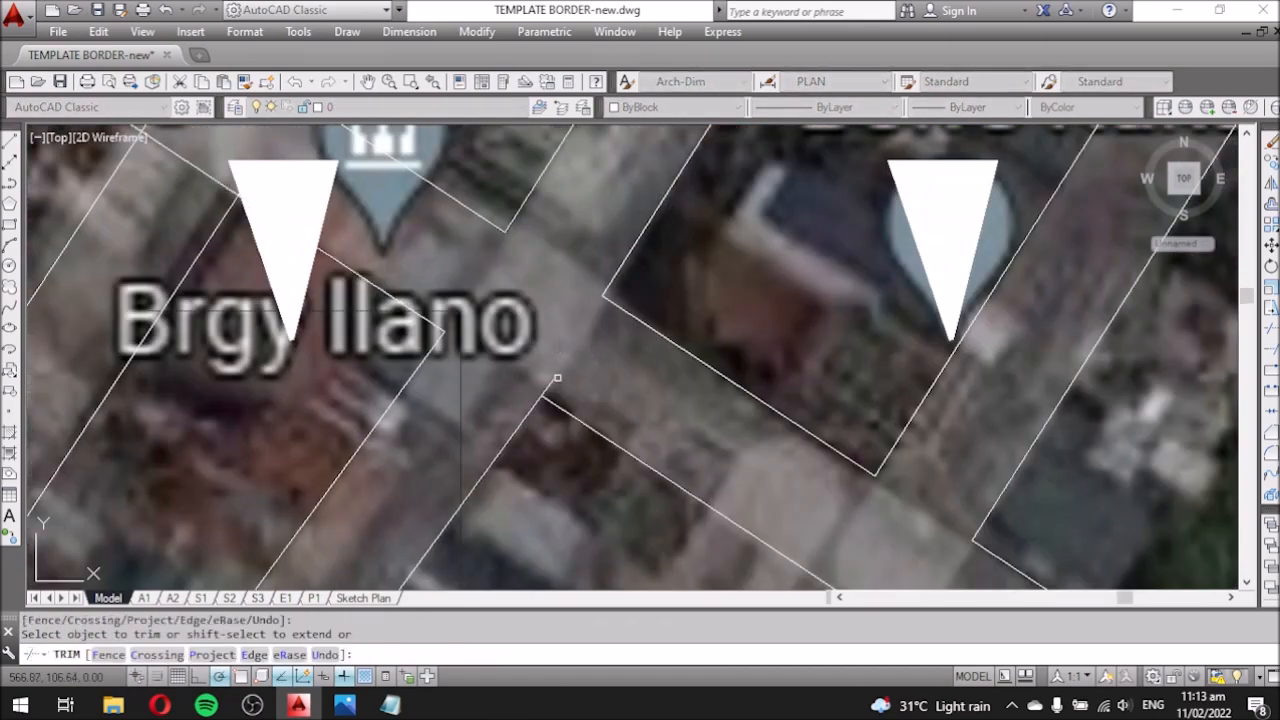
{"action": "key", "text": "Escape"}
{"action": "scroll", "coordinate": [490, 358], "scroll_direction": "down", "scroll_amount": 5}
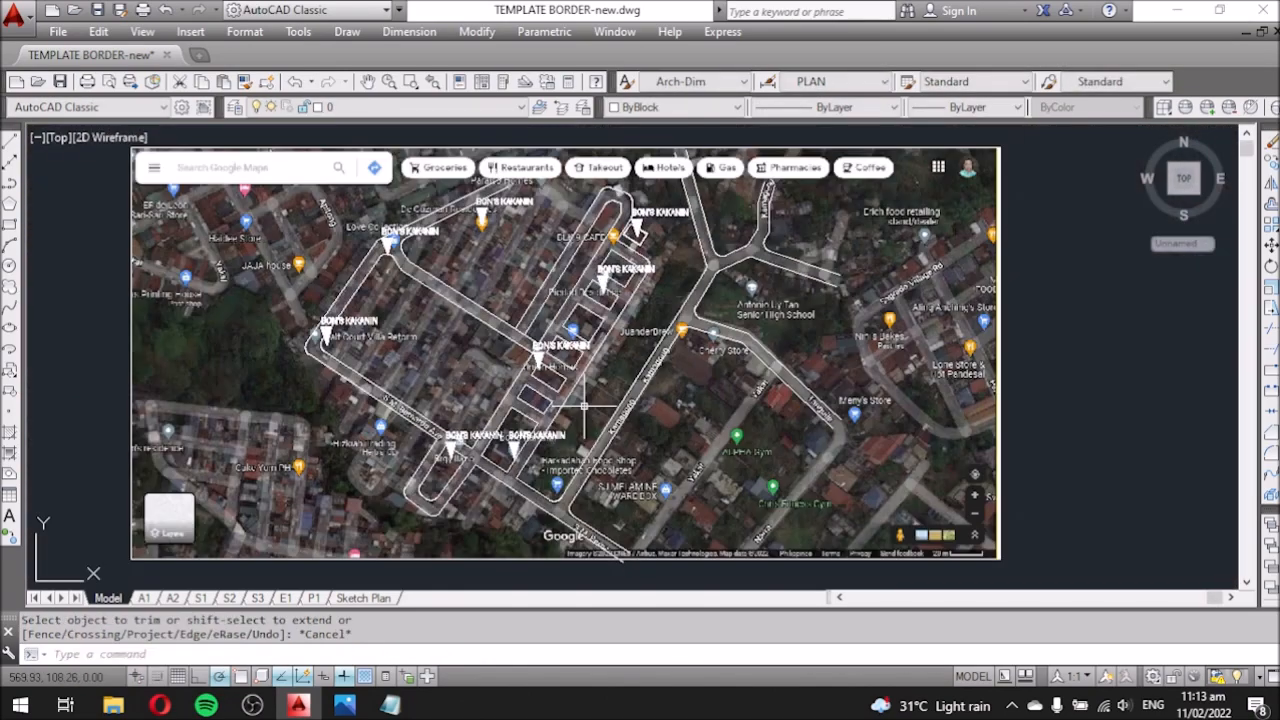
{"action": "scroll", "coordinate": [372, 320], "scroll_direction": "up", "scroll_amount": 4}
Relabel the left BON'S KAKANIN marker text as BRGY LLANO.
{"action": "double_click", "coordinate": [372, 329]}
{"action": "left_click_drag", "start_coordinate": [655, 332], "coordinate": [252, 333]}
{"action": "type", "text": "BRGY"}
{"action": "left_click", "coordinate": [468, 425]}
Change the next BON'S KAKANIN label to UNION HOMES.
{"action": "scroll", "coordinate": [460, 405], "scroll_direction": "down", "scroll_amount": 7}
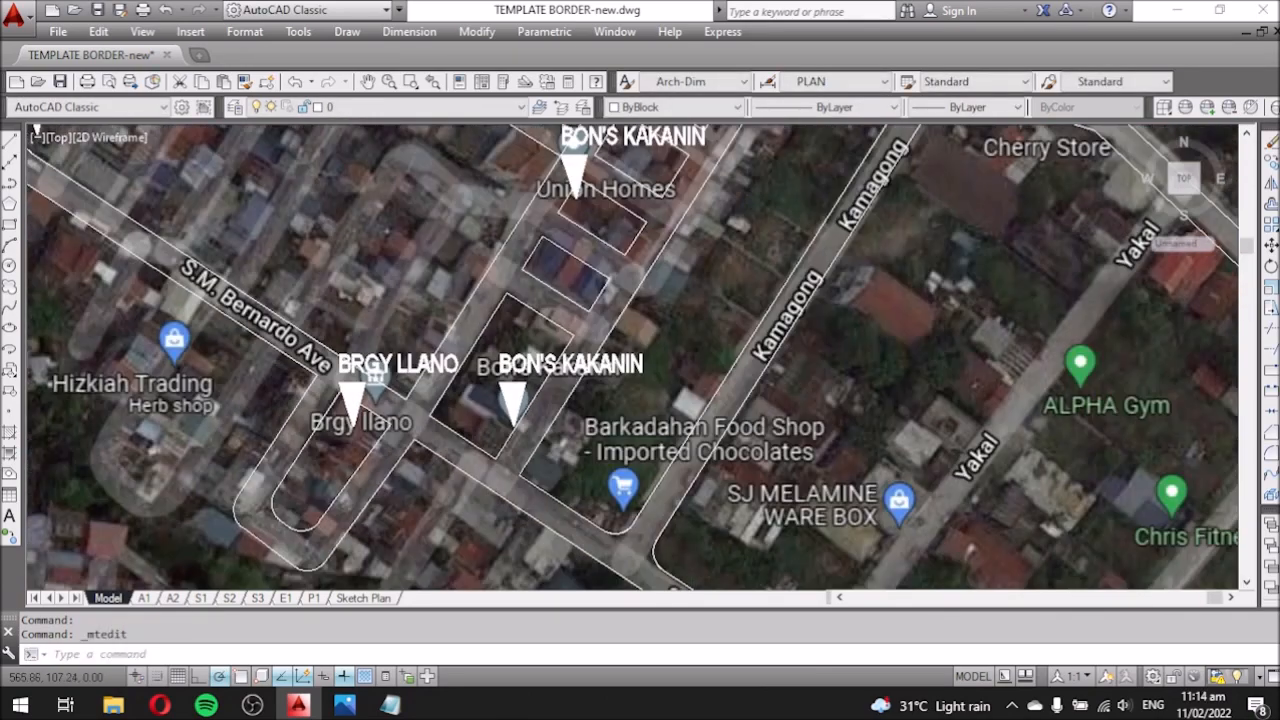
{"action": "scroll", "coordinate": [488, 325], "scroll_direction": "up", "scroll_amount": 5}
{"action": "left_click", "coordinate": [497, 328]}
{"action": "double_click", "coordinate": [497, 328]}
{"action": "key", "text": "ctrl+a"}
{"action": "type", "text": "UNION HOMES"}
{"action": "left_click", "coordinate": [580, 421]}
Retype the label near Piedad Residence as PIEDAD RESIDENCE.
{"action": "scroll", "coordinate": [580, 421], "scroll_direction": "down", "scroll_amount": 5}
{"action": "scroll", "coordinate": [628, 282], "scroll_direction": "up", "scroll_amount": 3}
{"action": "left_click", "coordinate": [613, 262]}
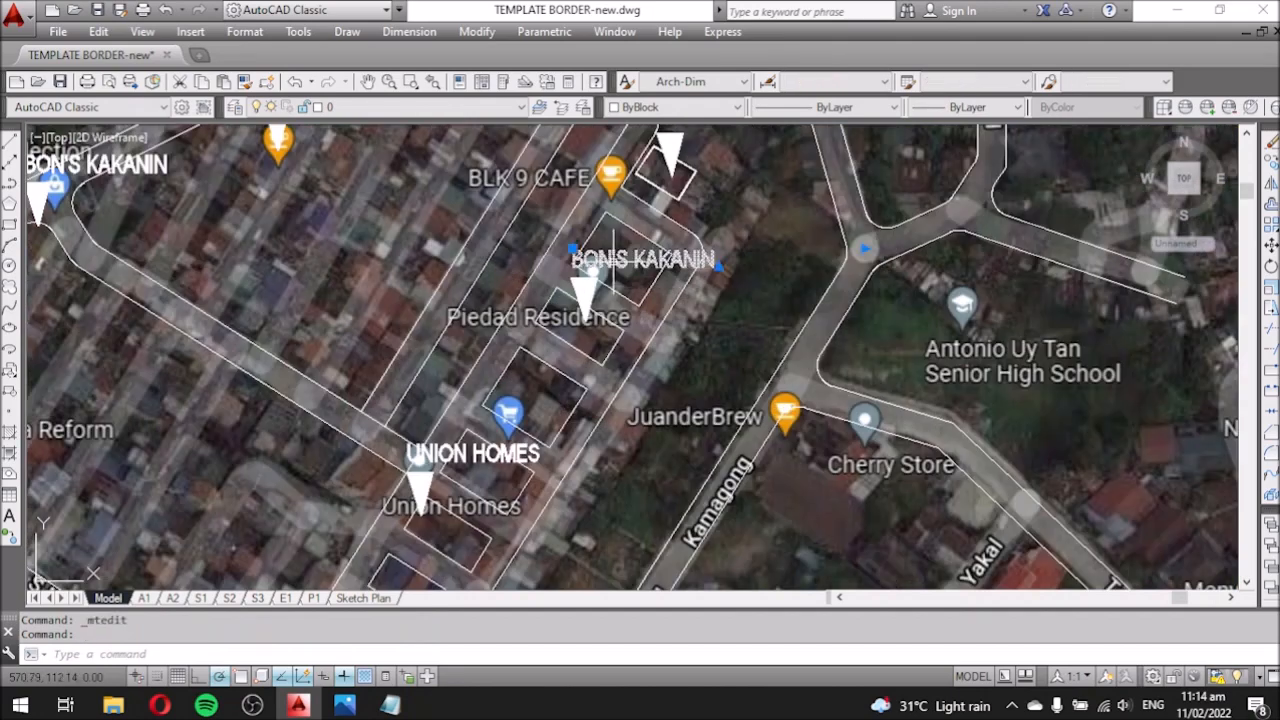
{"action": "scroll", "coordinate": [615, 262], "scroll_direction": "up", "scroll_amount": 2}
{"action": "double_click", "coordinate": [600, 260]}
{"action": "key", "text": "ctrl+a"}
{"action": "type", "text": "PIEDD"}
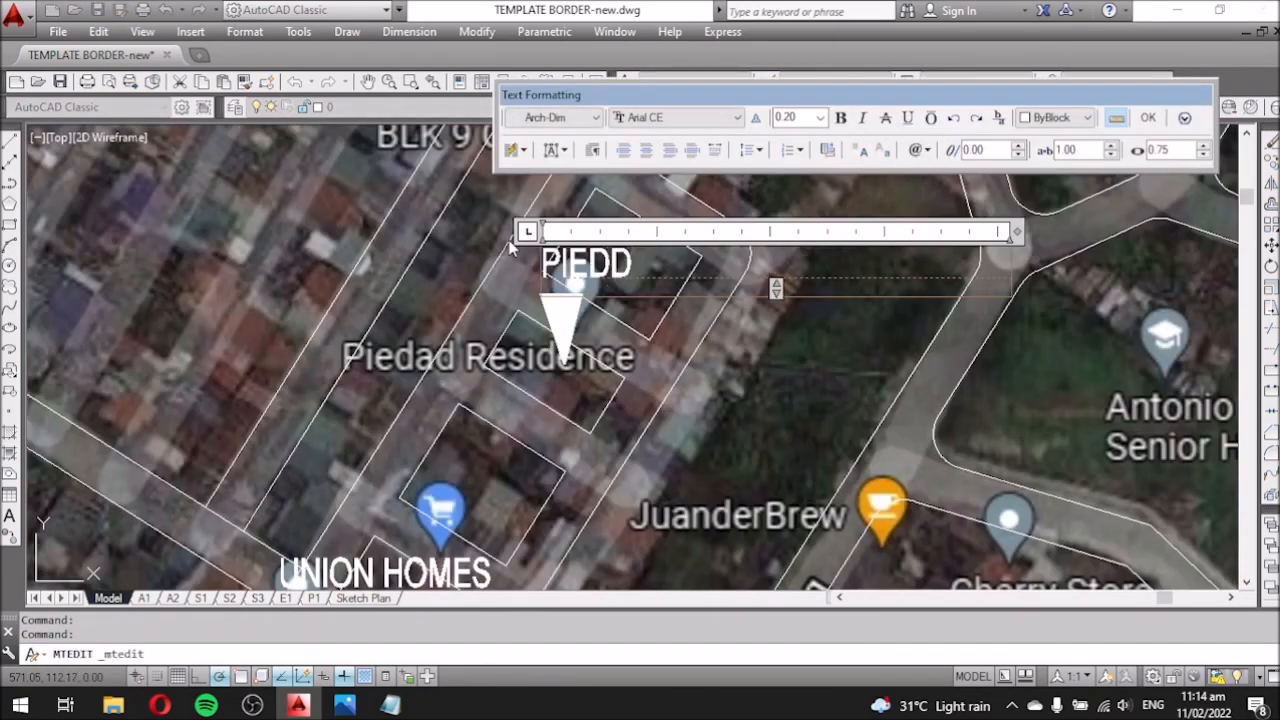
{"action": "type", "text": "D RESIDENCE"}
{"action": "left_click", "coordinate": [568, 413]}
Copy the THIS SITE!! label to the BLK 9 CAFE location.
{"action": "scroll", "coordinate": [568, 413], "scroll_direction": "down", "scroll_amount": 2}
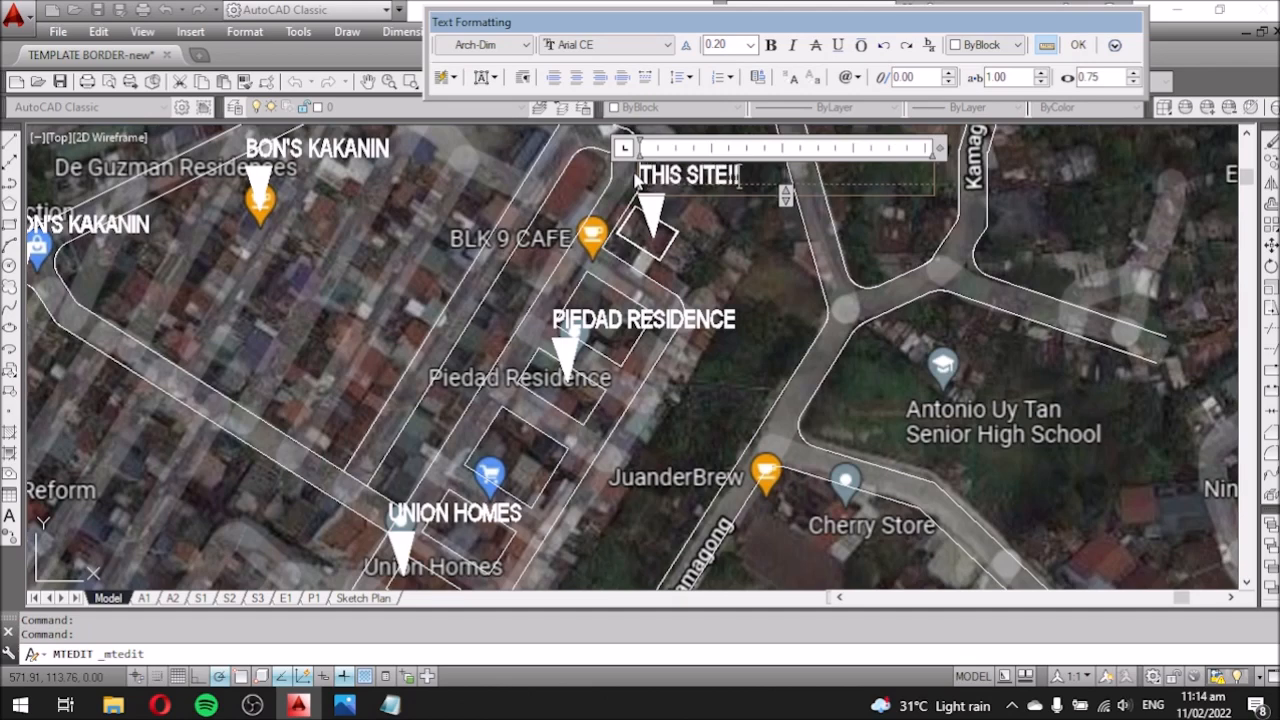
{"action": "left_click", "coordinate": [637, 181]}
{"action": "left_click", "coordinate": [658, 178]}
{"action": "type", "text": "co"}
{"action": "key", "text": "space"}
{"action": "left_click", "coordinate": [758, 222]}
{"action": "left_click", "coordinate": [562, 282]}
{"action": "key", "text": "Escape"}
Change the copied label's text to BLK 9 CAFE.
{"action": "scroll", "coordinate": [440, 215], "scroll_direction": "up", "scroll_amount": 4}
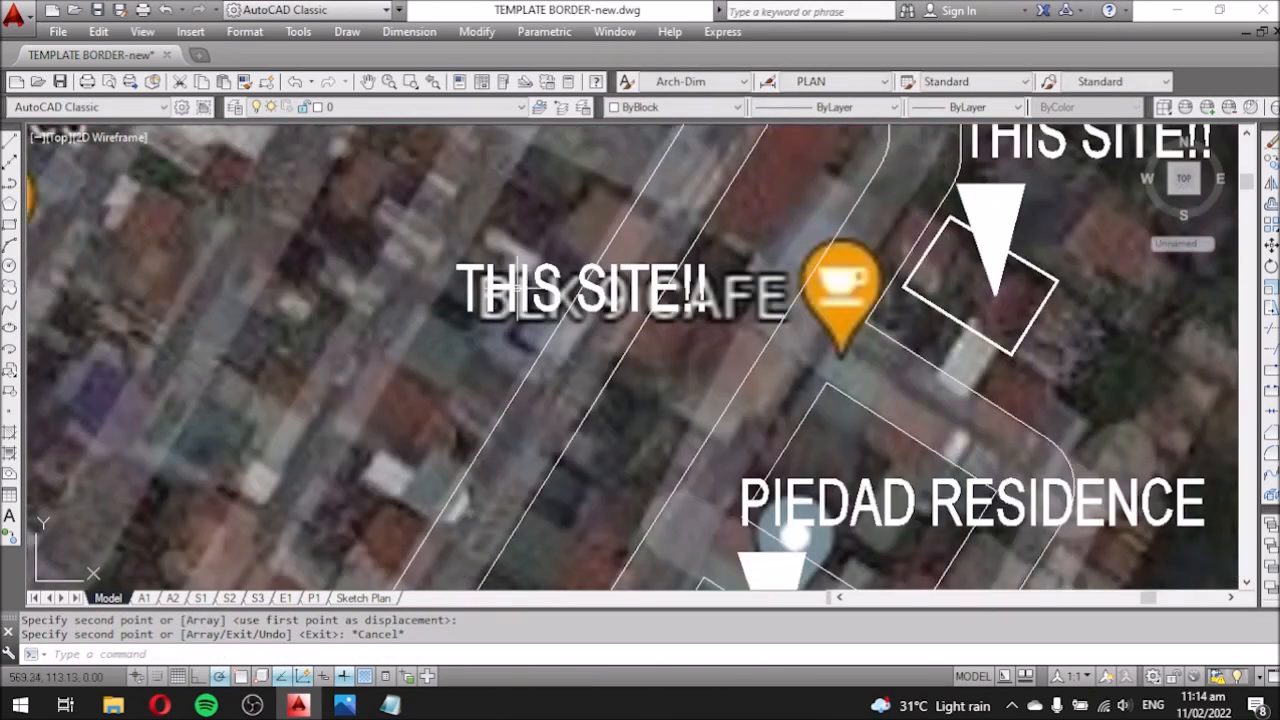
{"action": "double_click", "coordinate": [515, 289]}
{"action": "key", "text": "ctrl+a"}
{"action": "type", "text": "BLK 9 C"}
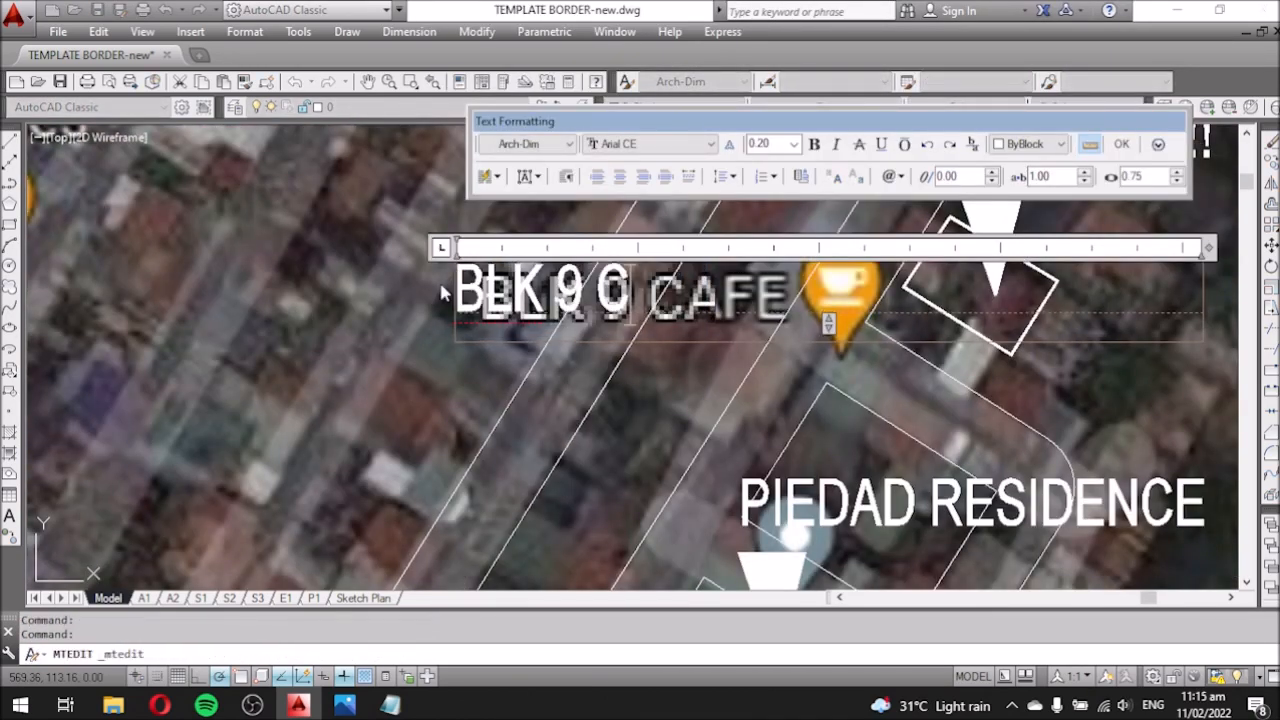
{"action": "type", "text": "AFE"}
{"action": "left_click", "coordinate": [643, 374]}
Copy the filled marker triangle to a spot near BLK 9 CAFE.
{"action": "scroll", "coordinate": [643, 374], "scroll_direction": "down", "scroll_amount": 3}
{"action": "middle_click_drag", "start_coordinate": [860, 285], "coordinate": [706, 297]}
{"action": "type", "text": "O"}
{"action": "key", "text": "Escape"}
{"action": "left_click", "coordinate": [752, 298]}
{"action": "left_click", "coordinate": [714, 268]}
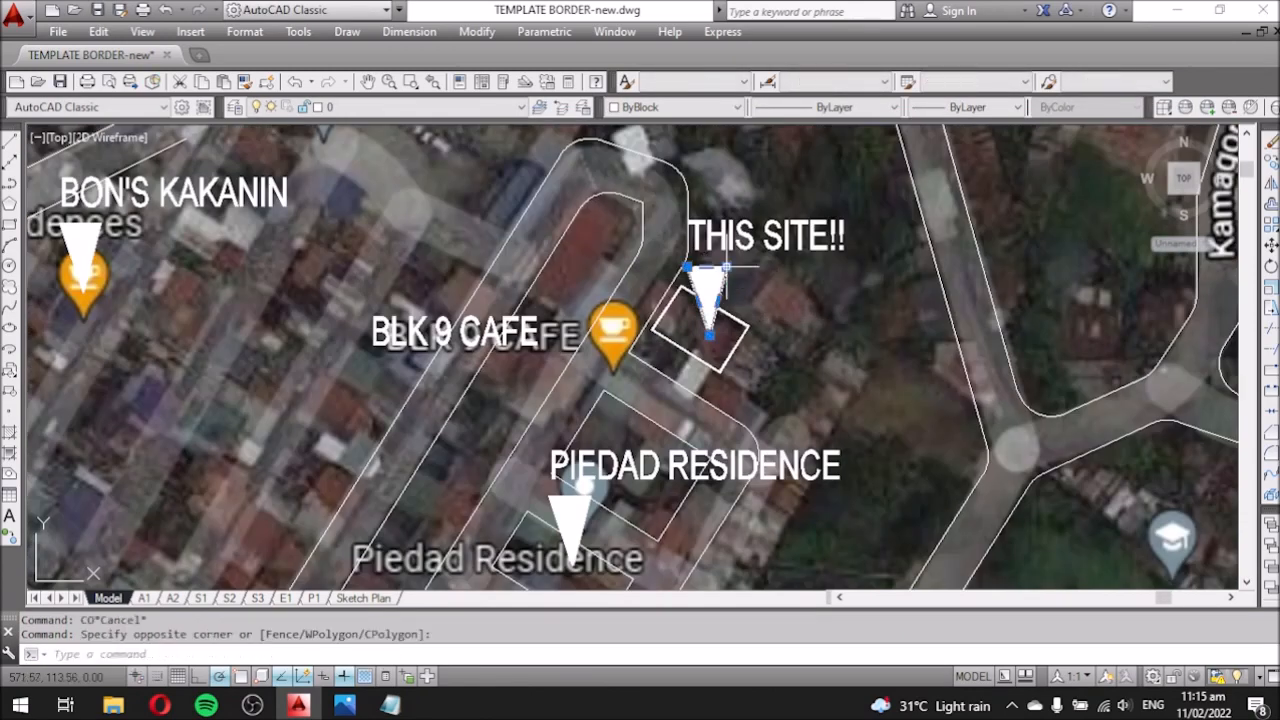
{"action": "left_click", "coordinate": [710, 298]}
{"action": "type", "text": "CO"}
{"action": "left_click", "coordinate": [795, 288]}
{"action": "left_click", "coordinate": [693, 363]}
{"action": "key", "text": "Escape"}
Move the BLK 9 CAFE text slightly to the right.
{"action": "left_click", "coordinate": [517, 340]}
{"action": "type", "text": "M"}
{"action": "left_click", "coordinate": [484, 382]}
{"action": "left_click", "coordinate": [529, 379]}
Relabel the upper BON'S KAKANIN marker as DE GUZMAN RESIDENCES.
{"action": "scroll", "coordinate": [530, 408], "scroll_direction": "down", "scroll_amount": 4}
{"action": "mouse_move", "coordinate": [530, 408]}
{"action": "middle_mouse_down"}
{"action": "mouse_move", "coordinate": [635, 311]}
{"action": "mouse_move", "coordinate": [572, 265]}
{"action": "middle_mouse_up"}
{"action": "scroll", "coordinate": [375, 279], "scroll_direction": "up", "scroll_amount": 5}
{"action": "middle_click_drag", "start_coordinate": [375, 279], "coordinate": [706, 489]}
{"action": "double_click", "coordinate": [750, 226]}
{"action": "left_click_drag", "start_coordinate": [974, 248], "coordinate": [632, 230]}
{"action": "type", "text": "DE GUZM"}
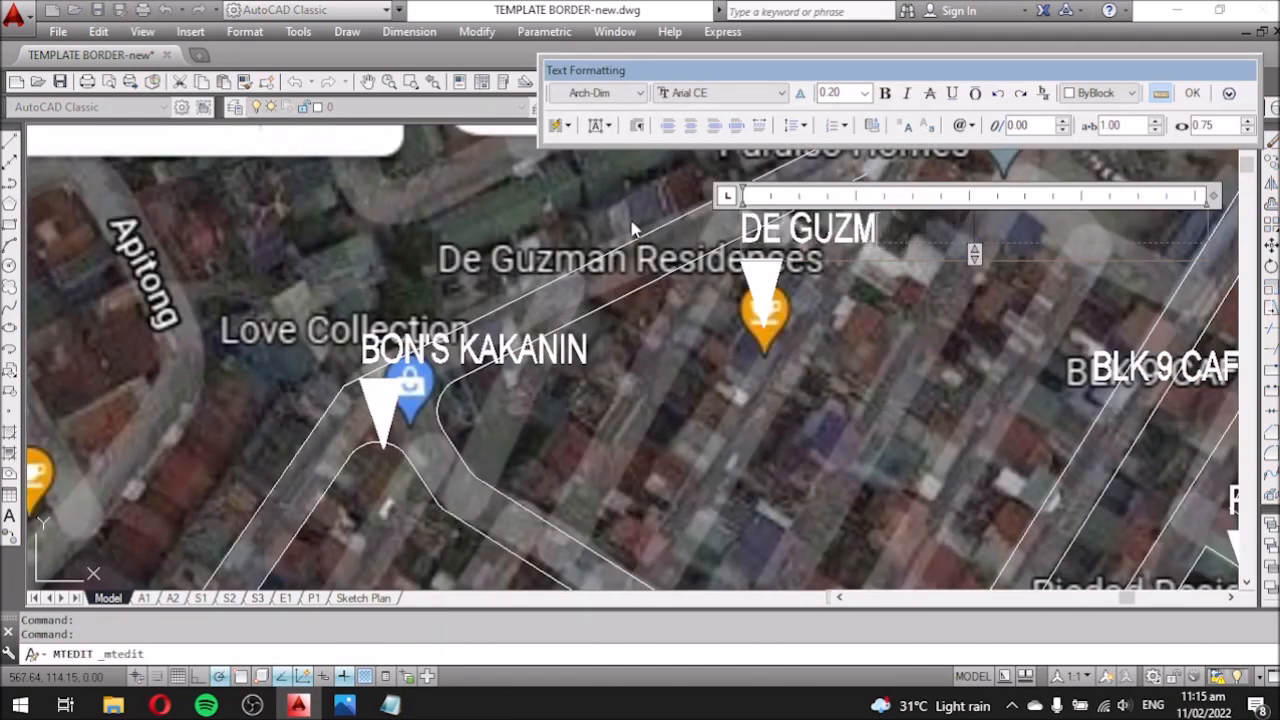
{"action": "type", "text": "AN RESIDENCES"}
{"action": "left_click", "coordinate": [632, 230]}
Rename two more labels to LOVE COLLECTION and HALF COURT VILLA REFORM.
{"action": "double_click", "coordinate": [462, 342]}
{"action": "left_click_drag", "start_coordinate": [594, 354], "coordinate": [284, 334]}
{"action": "type", "text": "LOVE COLLECTION"}
{"action": "left_click", "coordinate": [525, 405]}
{"action": "scroll", "coordinate": [417, 143], "scroll_direction": "down", "scroll_amount": 5}
{"action": "scroll", "coordinate": [331, 326], "scroll_direction": "up", "scroll_amount": 5}
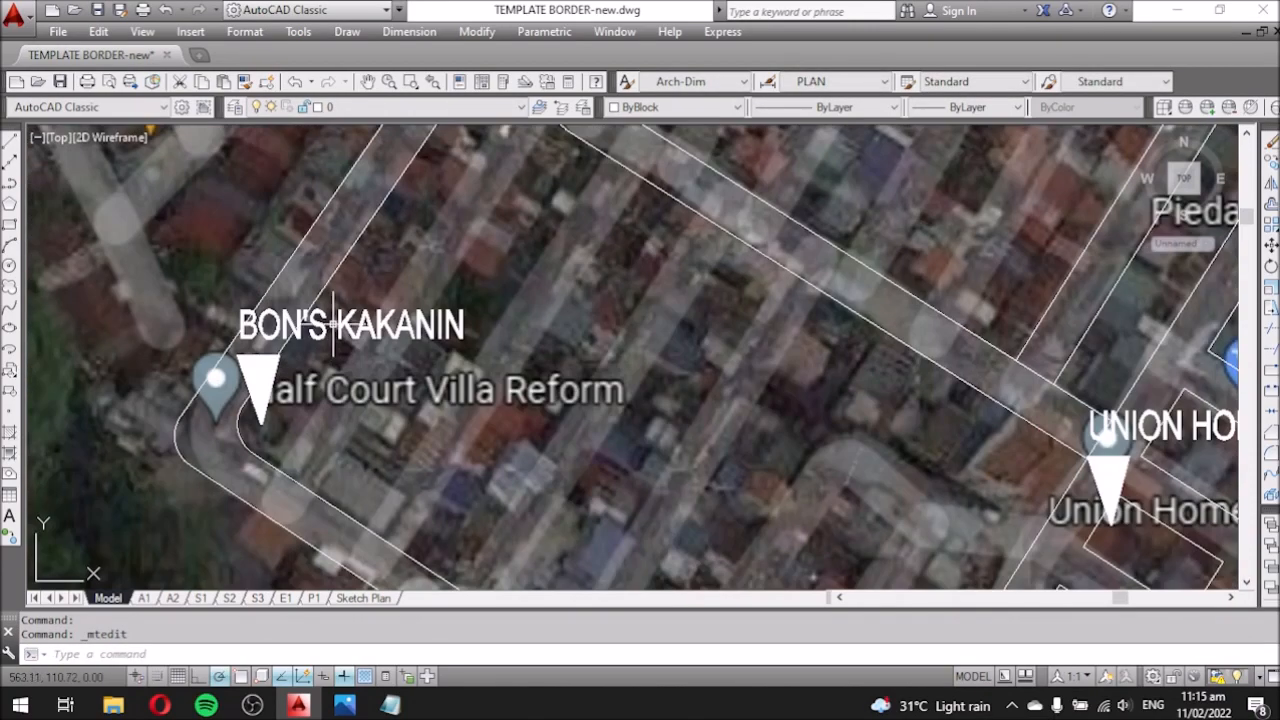
{"action": "double_click", "coordinate": [456, 332]}
{"action": "left_click_drag", "start_coordinate": [490, 334], "coordinate": [193, 322]}
{"action": "type", "text": "HALF COURT VILLA REFORM"}
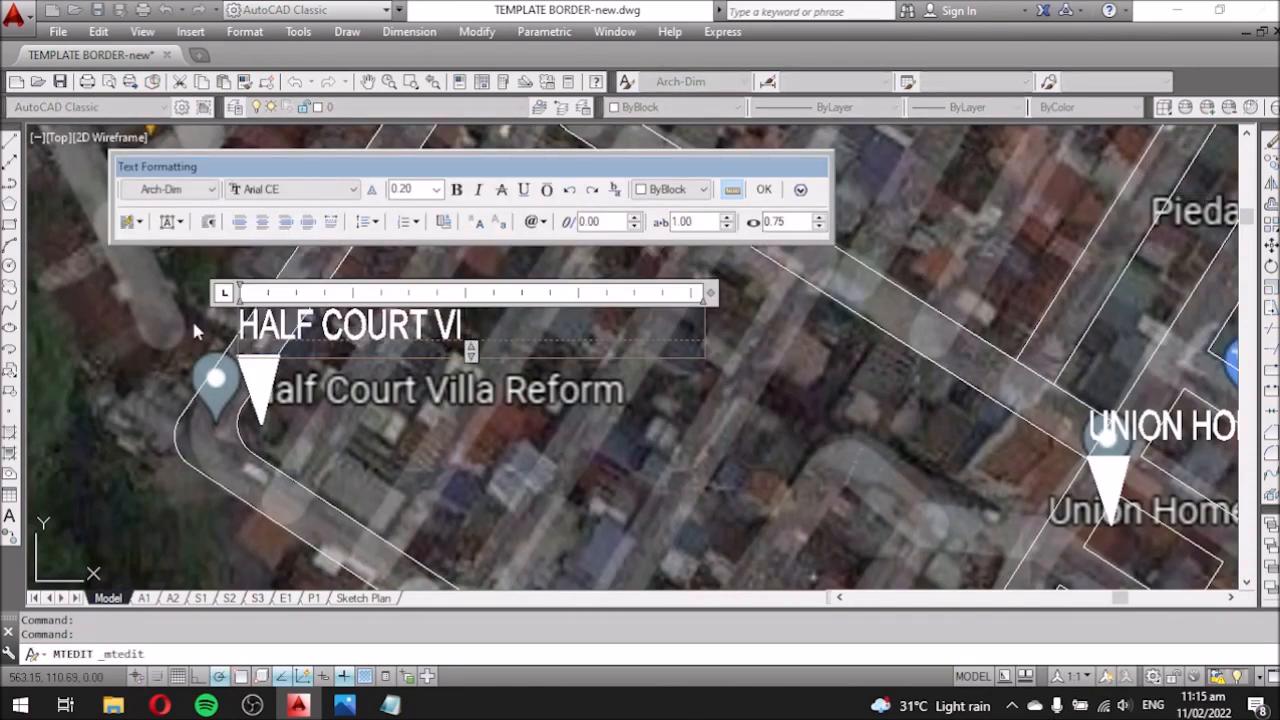
{"action": "left_click", "coordinate": [368, 264]}
Select a marker arrow with its BON'S KAKANIN text for copying.
{"action": "scroll", "coordinate": [368, 264], "scroll_direction": "down", "scroll_amount": 4}
{"action": "scroll", "coordinate": [434, 420], "scroll_direction": "up", "scroll_amount": 3}
{"action": "scroll", "coordinate": [504, 350], "scroll_direction": "down", "scroll_amount": 2}
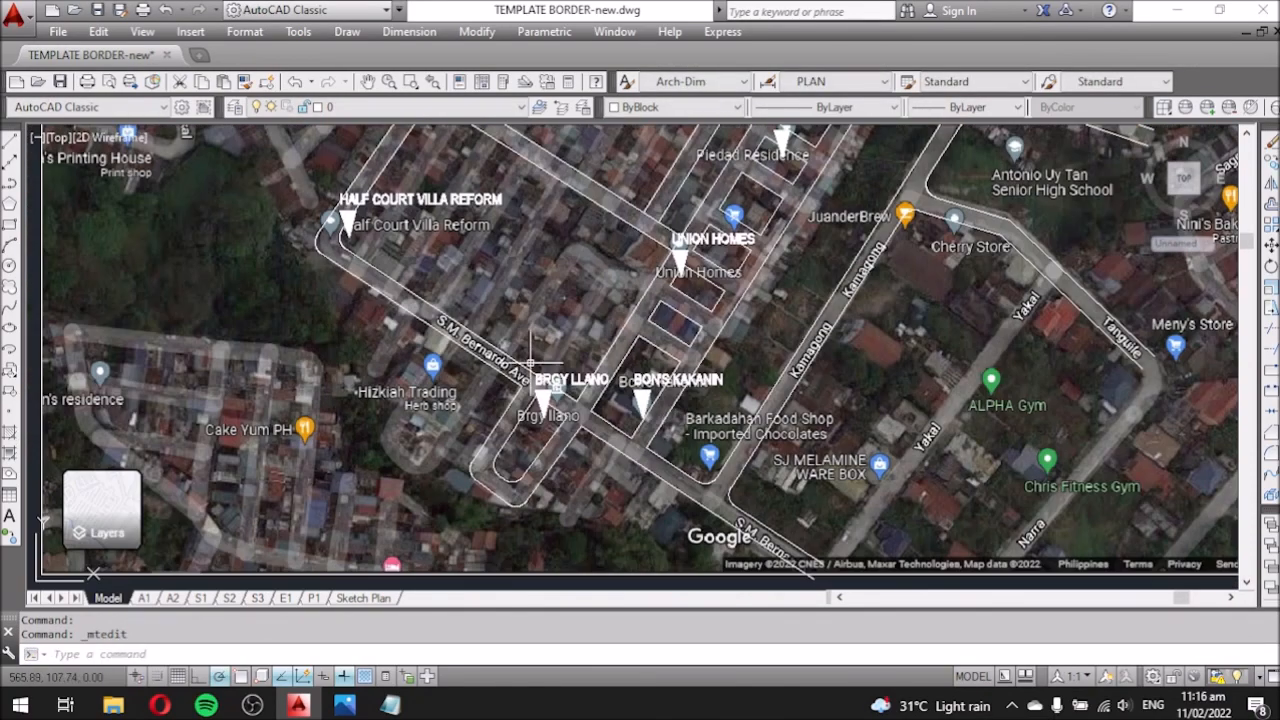
{"action": "scroll", "coordinate": [695, 420], "scroll_direction": "up", "scroll_amount": 4}
{"action": "left_click", "coordinate": [570, 389]}
{"action": "left_click", "coordinate": [605, 348]}
{"action": "type", "text": "co"}
{"action": "key", "text": "space"}
{"action": "left_click", "coordinate": [535, 428]}
Place marker copies at JuanderBrew and at the high school.
{"action": "scroll", "coordinate": [510, 350], "scroll_direction": "down", "scroll_amount": 2}
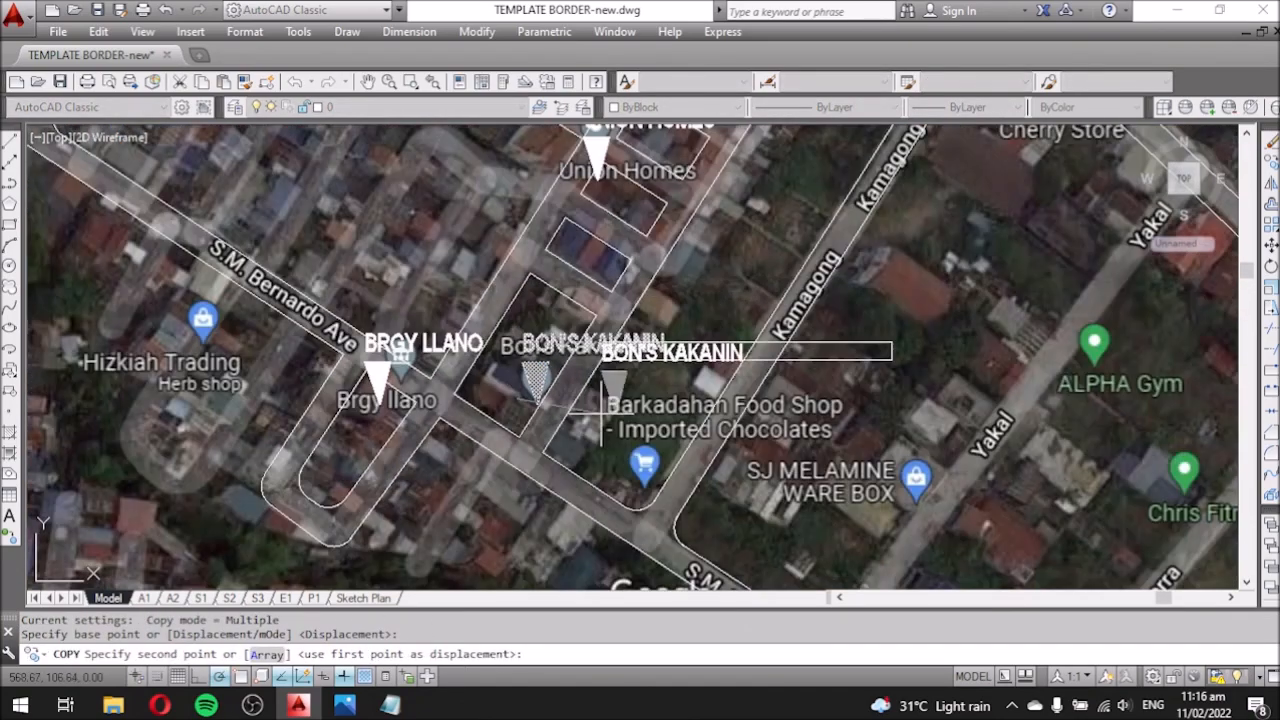
{"action": "scroll", "coordinate": [612, 462], "scroll_direction": "up", "scroll_amount": 2}
{"action": "left_click", "coordinate": [632, 490]}
{"action": "scroll", "coordinate": [394, 390], "scroll_direction": "down", "scroll_amount": 2}
{"action": "scroll", "coordinate": [686, 132], "scroll_direction": "up", "scroll_amount": 2}
{"action": "left_click", "coordinate": [681, 327]}
{"action": "scroll", "coordinate": [450, 370], "scroll_direction": "down", "scroll_amount": 1}
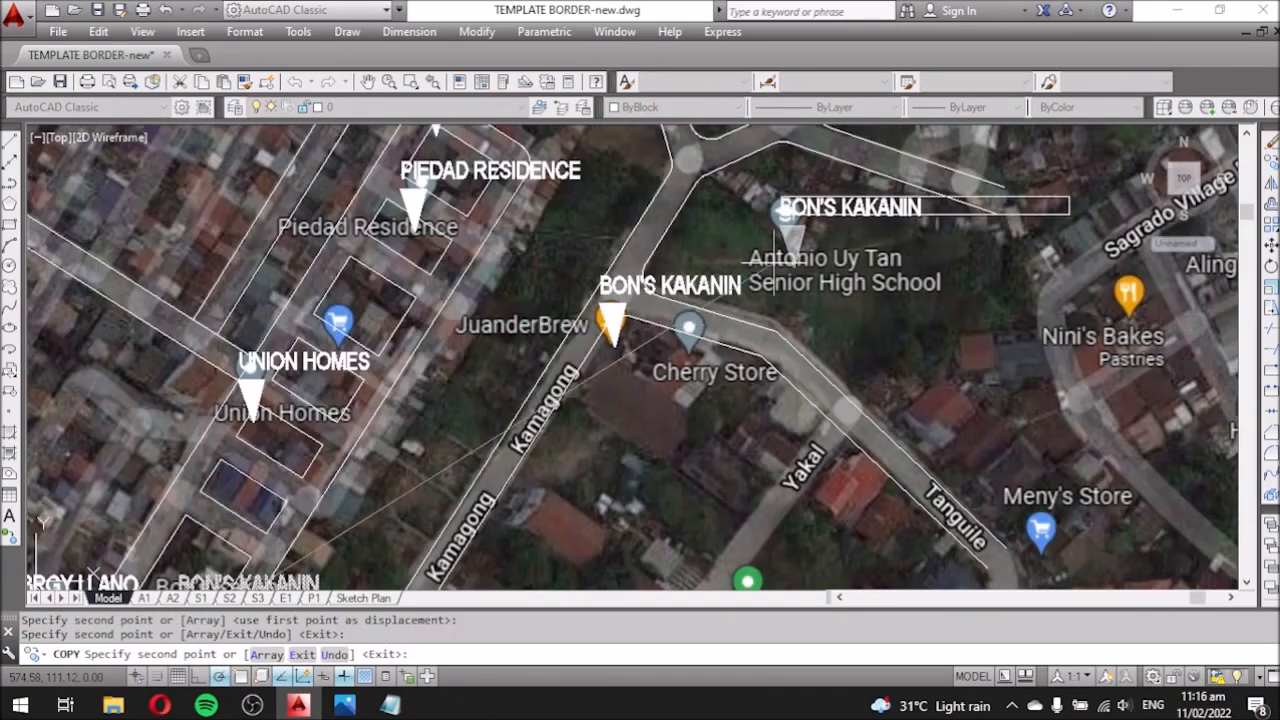
{"action": "left_click", "coordinate": [769, 251]}
{"action": "scroll", "coordinate": [776, 380], "scroll_direction": "down", "scroll_amount": 2}
{"action": "key", "text": "Escape"}
Label the school marker ANTONIO UY TAN SENIOR HIGH SCHOOL, wrapped in a narrower box.
{"action": "scroll", "coordinate": [766, 397], "scroll_direction": "up", "scroll_amount": 3}
{"action": "double_click", "coordinate": [790, 262]}
{"action": "type", "text": "ANTONIO UY TAN SENIOR"}
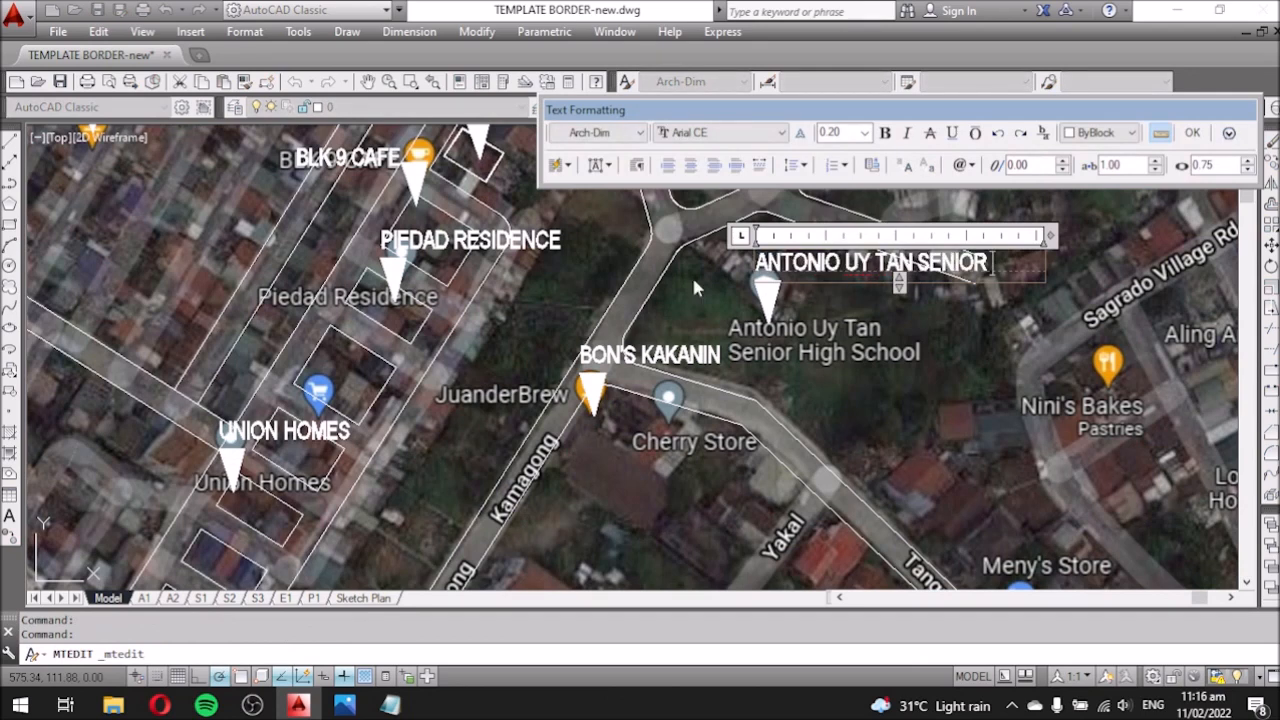
{"action": "type", "text": " HIGH SCHOOL"}
{"action": "left_click_drag", "start_coordinate": [1052, 238], "coordinate": [977, 238]}
{"action": "left_click", "coordinate": [1005, 262]}
Move the school label slightly upward.
{"action": "left_click", "coordinate": [892, 260]}
{"action": "type", "text": "m"}
{"action": "key", "text": "space"}
{"action": "left_click", "coordinate": [954, 378]}
{"action": "left_click", "coordinate": [952, 348]}
Change the label at JuanderBrew to JUANDER BREW.
{"action": "scroll", "coordinate": [771, 345], "scroll_direction": "up", "scroll_amount": 3}
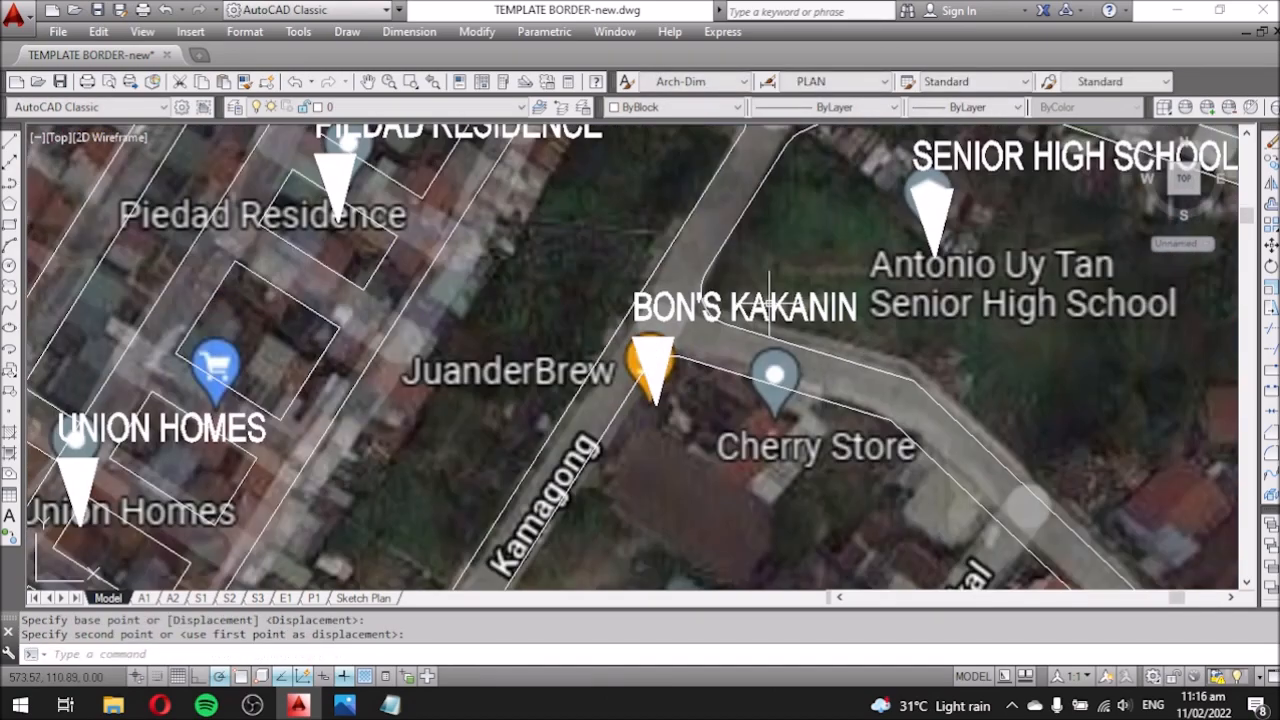
{"action": "double_click", "coordinate": [703, 300]}
{"action": "type", "text": "JUANDER BREW"}
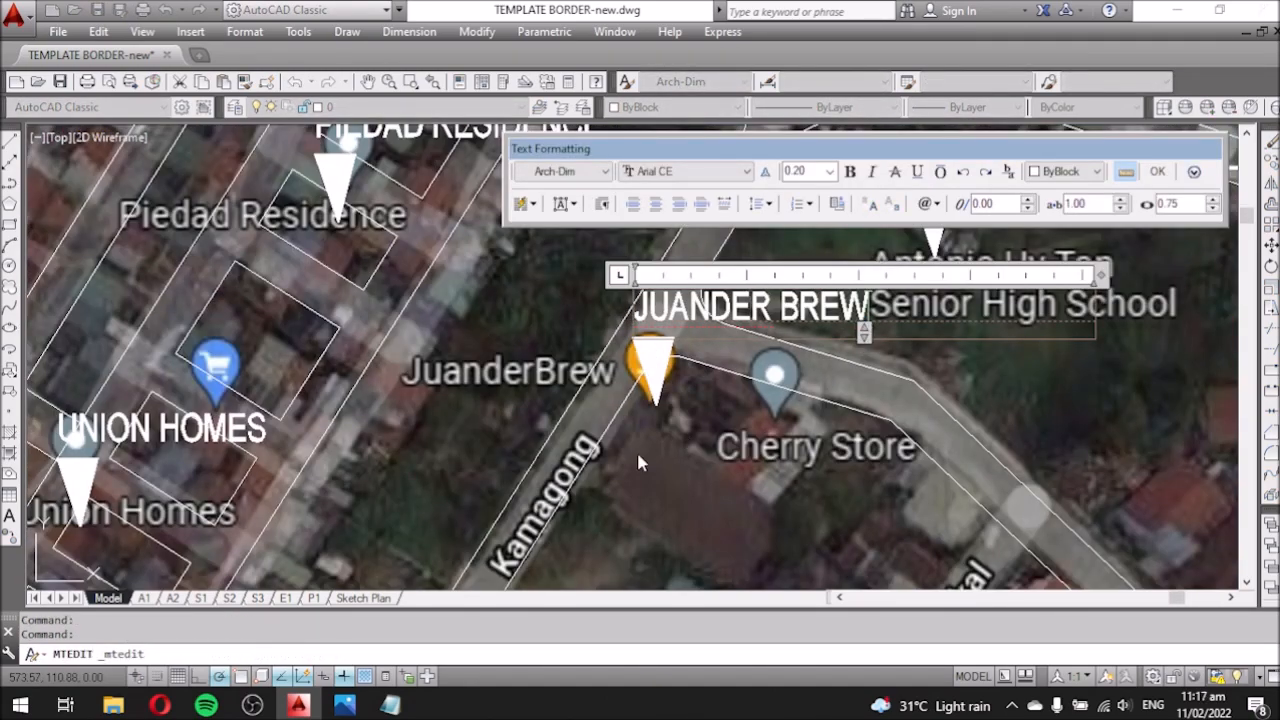
{"action": "left_click", "coordinate": [816, 231]}
Copy the JUANDER BREW label to Kamagong road and select the copy.
{"action": "scroll", "coordinate": [816, 231], "scroll_direction": "down", "scroll_amount": 2}
{"action": "middle_click_drag", "start_coordinate": [662, 450], "coordinate": [646, 415]}
{"action": "scroll", "coordinate": [778, 200], "scroll_direction": "up", "scroll_amount": 2}
{"action": "left_click", "coordinate": [722, 287]}
{"action": "type", "text": "co"}
{"action": "key", "text": "space"}
{"action": "scroll", "coordinate": [694, 284], "scroll_direction": "down", "scroll_amount": 2}
{"action": "left_click", "coordinate": [705, 305]}
{"action": "left_click", "coordinate": [642, 418]}
{"action": "key", "text": "Escape"}
{"action": "scroll", "coordinate": [604, 389], "scroll_direction": "up", "scroll_amount": 3}
{"action": "left_click", "coordinate": [615, 366]}
Rotate a copied street label along the road and change its text to Kamagong.
{"action": "type", "text": "ro"}
{"action": "left_click", "coordinate": [589, 388]}
{"action": "left_click", "coordinate": [664, 296]}
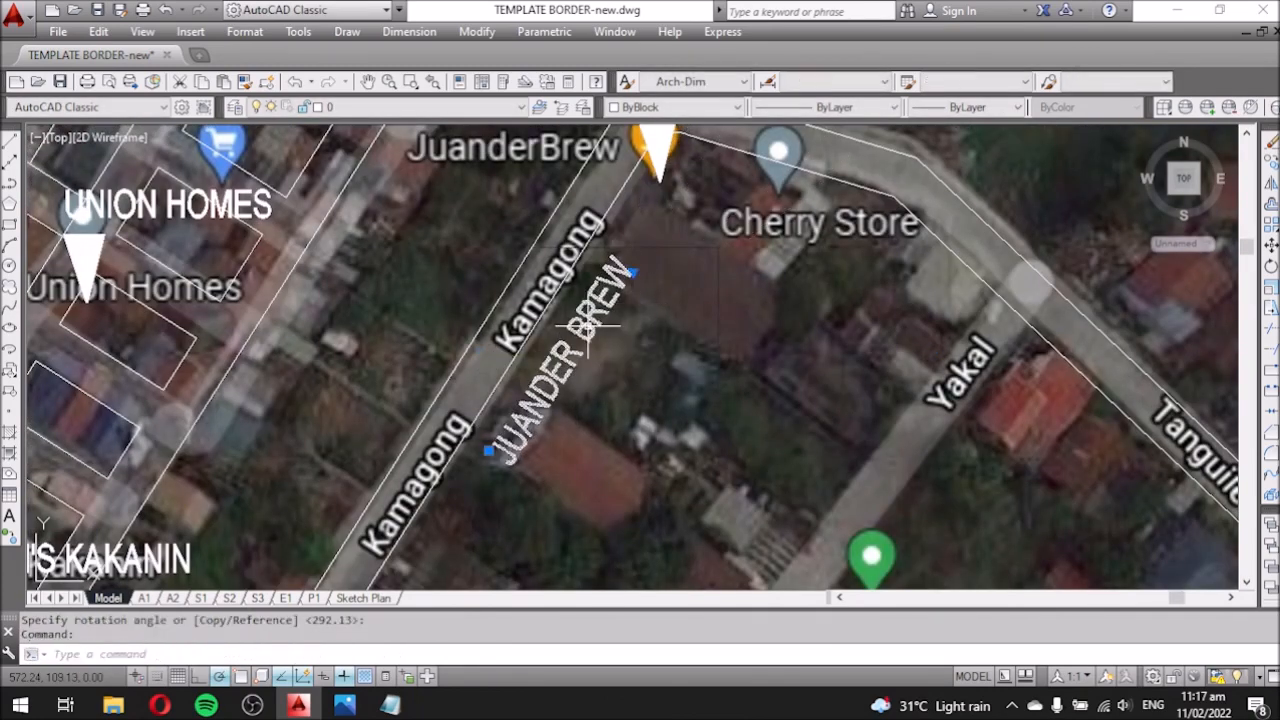
{"action": "double_click", "coordinate": [590, 325]}
{"action": "type", "text": "Kamago"}
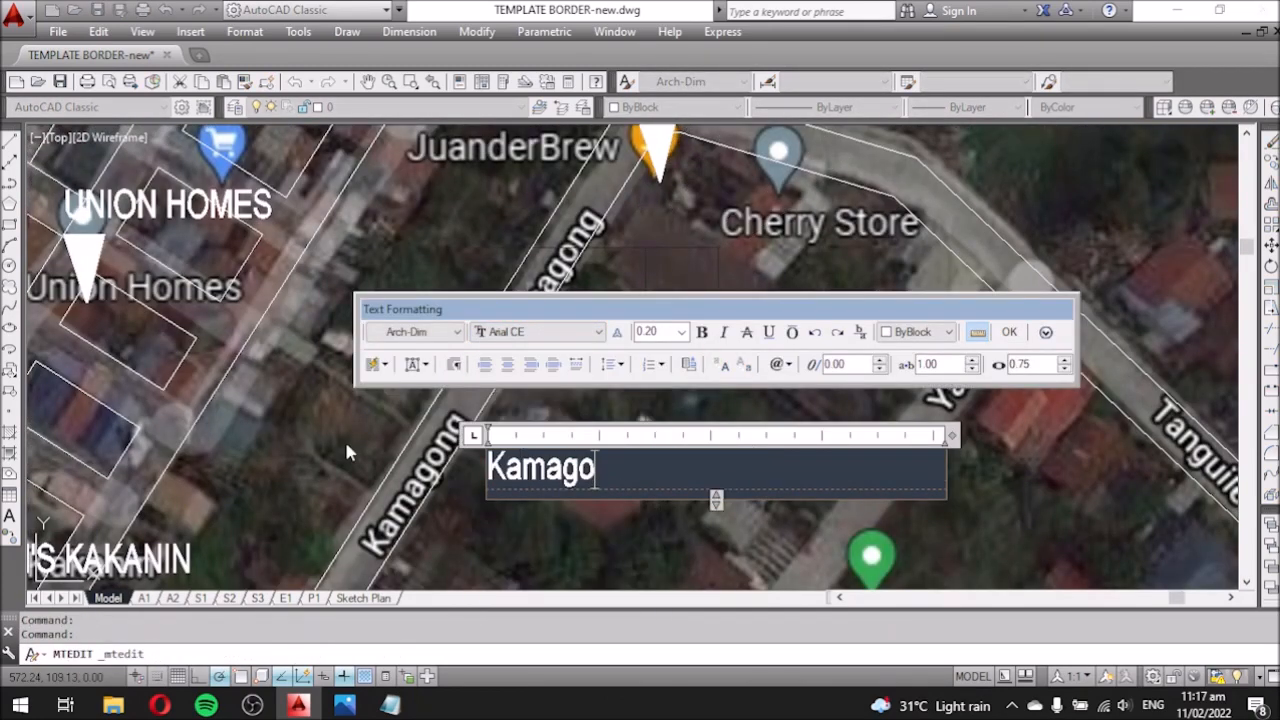
{"action": "type", "text": "ng"}
{"action": "left_click", "coordinate": [346, 444]}
Move the Kamagong label onto its road and place a copy on the upper road.
{"action": "left_click", "coordinate": [536, 402]}
{"action": "type", "text": "m"}
{"action": "left_click", "coordinate": [694, 448]}
{"action": "left_click", "coordinate": [580, 497]}
{"action": "scroll", "coordinate": [557, 380], "scroll_direction": "down", "scroll_amount": 2}
{"action": "left_click", "coordinate": [480, 426]}
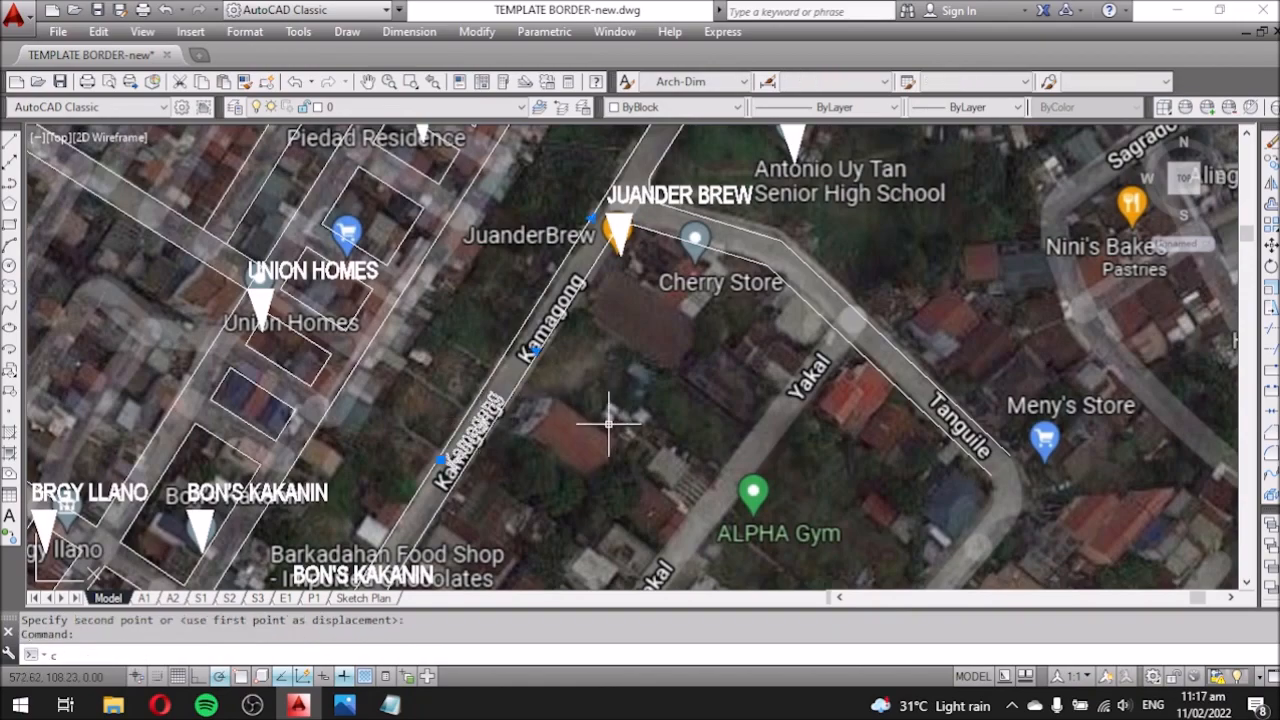
{"action": "type", "text": "o"}
{"action": "left_click", "coordinate": [590, 460]}
{"action": "scroll", "coordinate": [623, 442], "scroll_direction": "down", "scroll_amount": 3}
{"action": "scroll", "coordinate": [640, 387], "scroll_direction": "up", "scroll_amount": 3}
{"action": "left_click", "coordinate": [705, 310]}
{"action": "scroll", "coordinate": [660, 461], "scroll_direction": "down", "scroll_amount": 2}
{"action": "scroll", "coordinate": [620, 525], "scroll_direction": "up", "scroll_amount": 2}
{"action": "scroll", "coordinate": [620, 537], "scroll_direction": "down", "scroll_amount": 2}
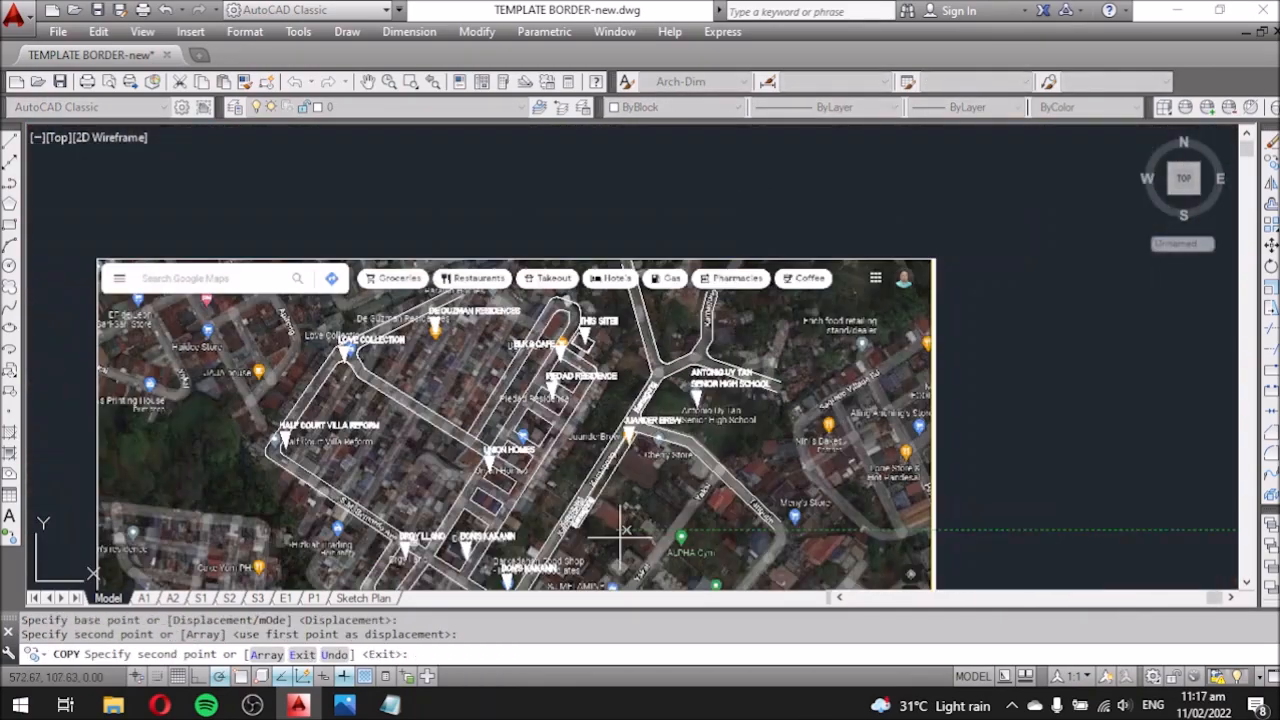
{"action": "scroll", "coordinate": [622, 530], "scroll_direction": "down", "scroll_amount": 2}
{"action": "scroll", "coordinate": [380, 290], "scroll_direction": "up", "scroll_amount": 8}
{"action": "key", "text": "Escape"}
Rotate a Kamagong label 90° clockwise and retype it as 'S.M. Bernardo Ave'.
{"action": "type", "text": "ro"}
{"action": "left_click", "coordinate": [436, 331]}
{"action": "left_click", "coordinate": [436, 478]}
{"action": "double_click", "coordinate": [490, 300]}
{"action": "left_click_drag", "start_coordinate": [546, 335], "coordinate": [303, 220]}
{"action": "type", "text": "S.M"}
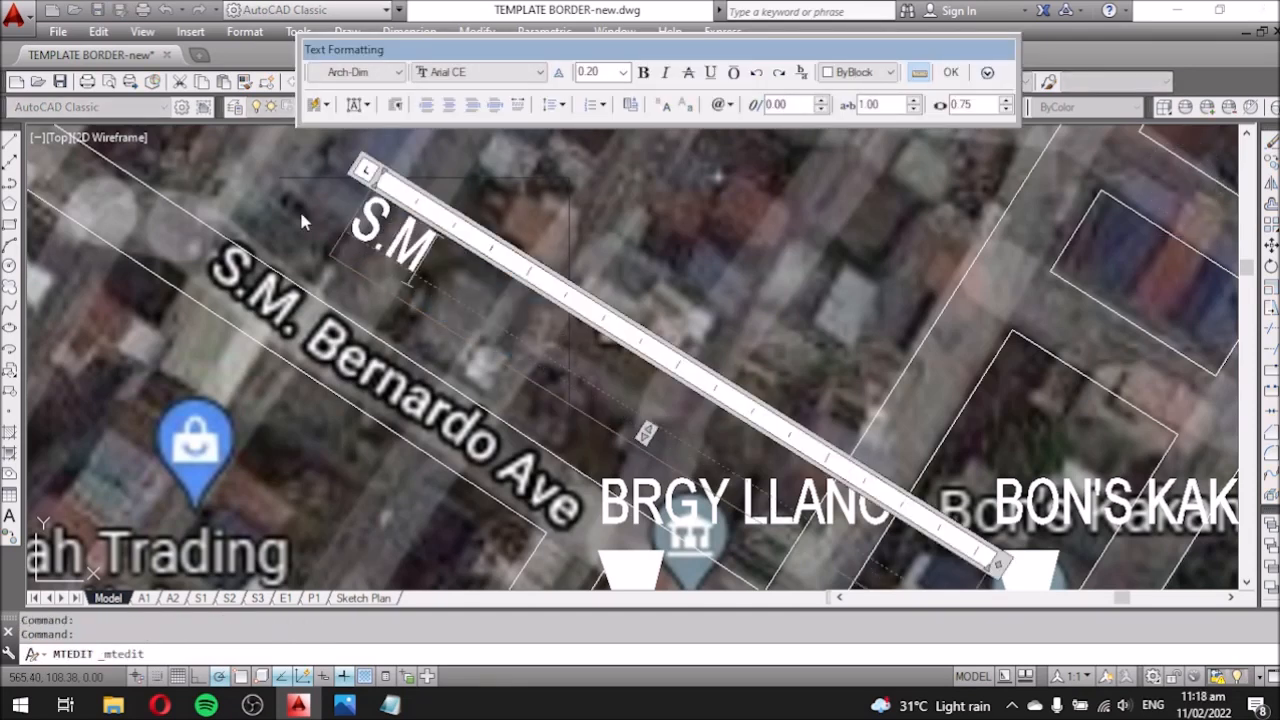
{"action": "type", "text": ". Bernardo Ave"}
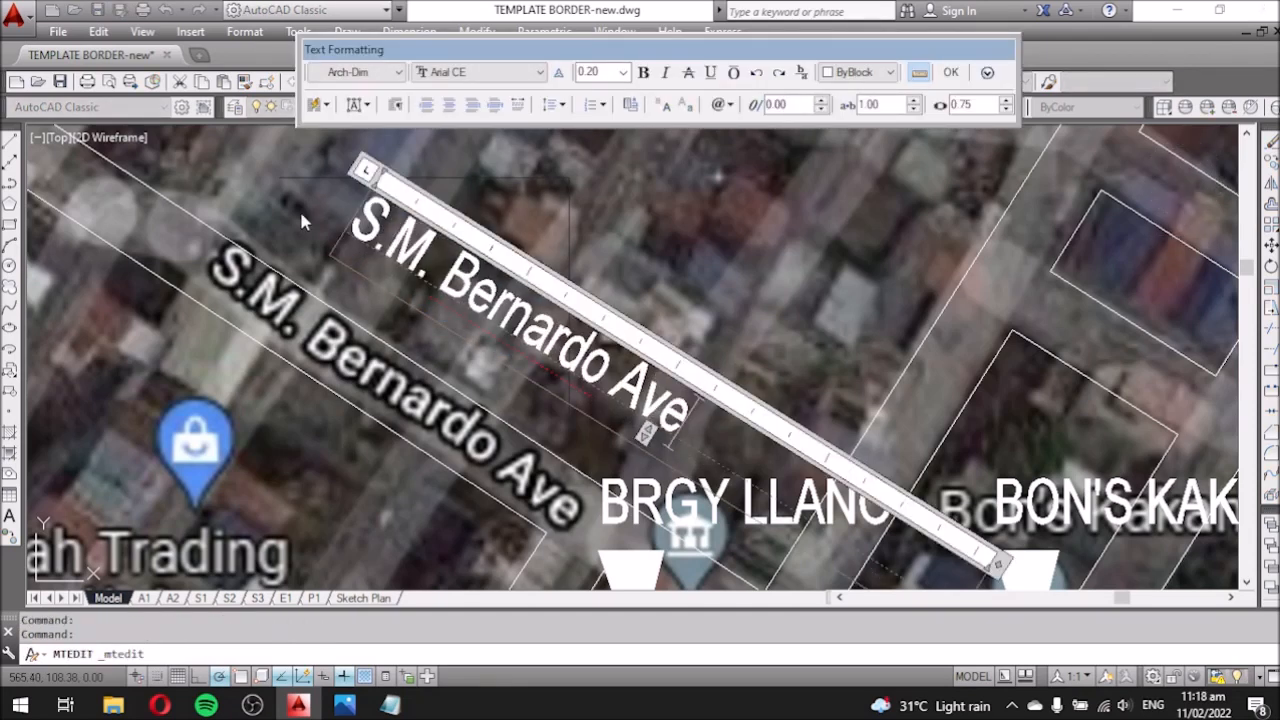
{"action": "left_click", "coordinate": [302, 213]}
Move the S.M. Bernardo Ave label left onto its road and copy it onto another road.
{"action": "left_click", "coordinate": [640, 260]}
{"action": "left_click", "coordinate": [545, 335]}
{"action": "type", "text": "m"}
{"action": "left_click", "coordinate": [663, 289]}
{"action": "left_click", "coordinate": [470, 327]}
{"action": "scroll", "coordinate": [564, 348], "scroll_direction": "down", "scroll_amount": 6}
{"action": "scroll", "coordinate": [620, 440], "scroll_direction": "up", "scroll_amount": 1}
{"action": "scroll", "coordinate": [455, 428], "scroll_direction": "down", "scroll_amount": 1}
{"action": "scroll", "coordinate": [475, 370], "scroll_direction": "up", "scroll_amount": 3}
{"action": "key", "text": "space"}
{"action": "left_click", "coordinate": [454, 350]}
{"action": "scroll", "coordinate": [456, 352], "scroll_direction": "down", "scroll_amount": 5}
{"action": "scroll", "coordinate": [600, 470], "scroll_direction": "up", "scroll_amount": 8}
{"action": "left_click", "coordinate": [560, 357]}
{"action": "key", "text": "Escape"}
{"action": "scroll", "coordinate": [445, 441], "scroll_direction": "down", "scroll_amount": 8}
{"action": "scroll", "coordinate": [916, 461], "scroll_direction": "up", "scroll_amount": 12}
Trace the 20 m scale bar with a polyline from its left end along its length.
{"action": "type", "text": "l"}
{"action": "key", "text": "space"}
{"action": "scroll", "coordinate": [916, 461], "scroll_direction": "up", "scroll_amount": 2}
{"action": "key", "text": "Escape"}
{"action": "type", "text": "pl"}
{"action": "key", "text": "space"}
{"action": "left_click", "coordinate": [519, 379]}
{"action": "left_click", "coordinate": [836, 379]}
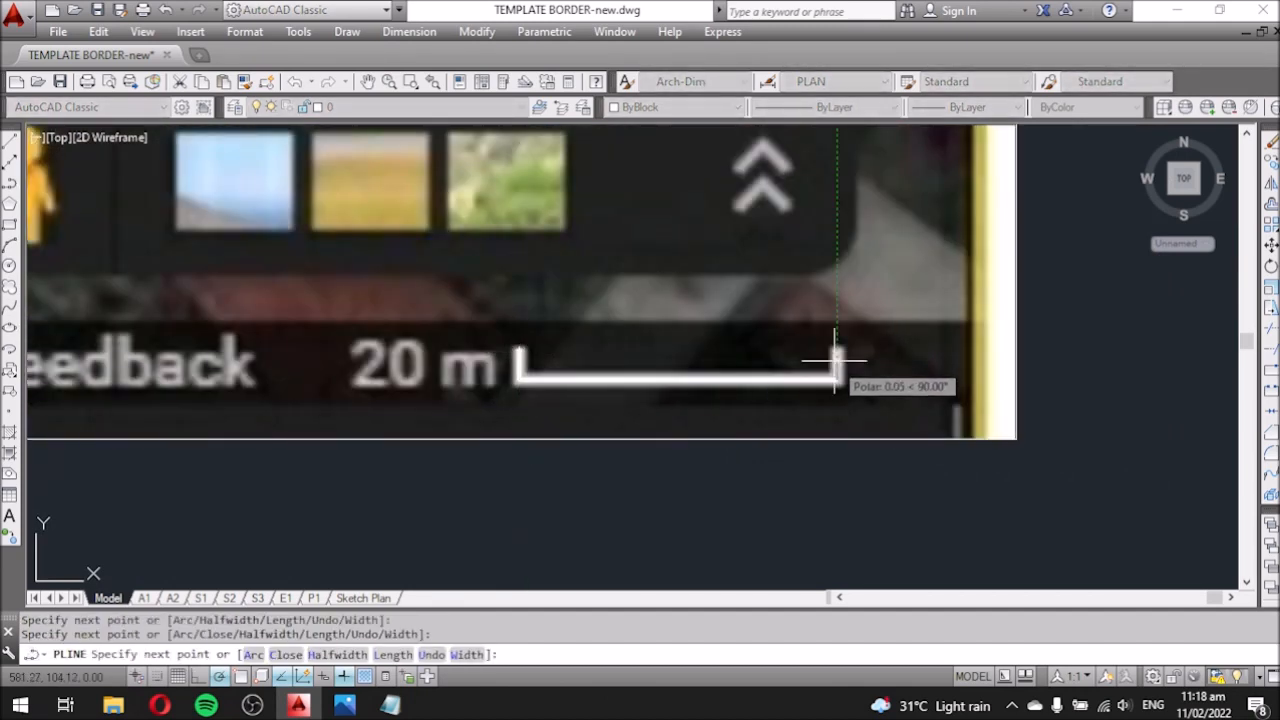
Copy the BON'S KAKANIN label to a spot below the map.
{"action": "key", "text": "Escape"}
{"action": "scroll", "coordinate": [680, 420], "scroll_direction": "down", "scroll_amount": 4}
{"action": "scroll", "coordinate": [571, 448], "scroll_direction": "down", "scroll_amount": 6}
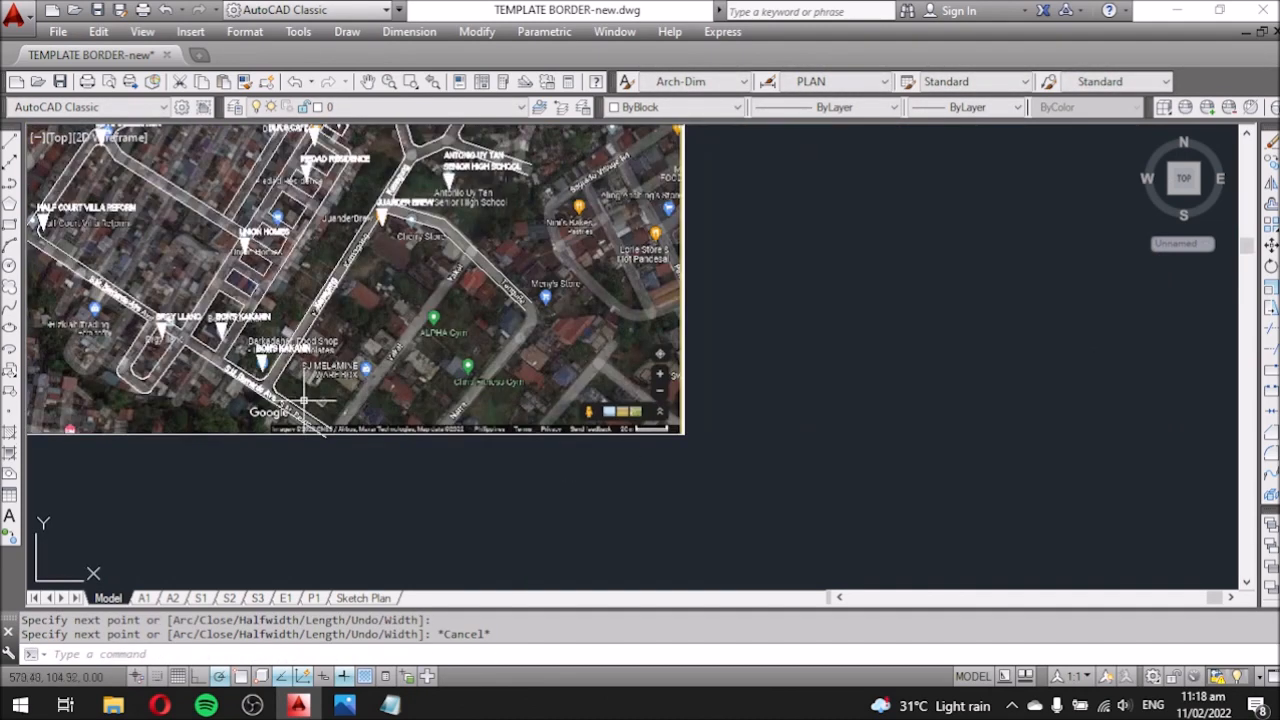
{"action": "scroll", "coordinate": [269, 382], "scroll_direction": "up", "scroll_amount": 4}
{"action": "left_click", "coordinate": [262, 350]}
{"action": "left_click", "coordinate": [300, 304]}
{"action": "type", "text": "co"}
{"action": "key", "text": "space"}
{"action": "left_click", "coordinate": [305, 339]}
{"action": "scroll", "coordinate": [305, 339], "scroll_direction": "down", "scroll_amount": 4}
{"action": "scroll", "coordinate": [690, 440], "scroll_direction": "up", "scroll_amount": 4}
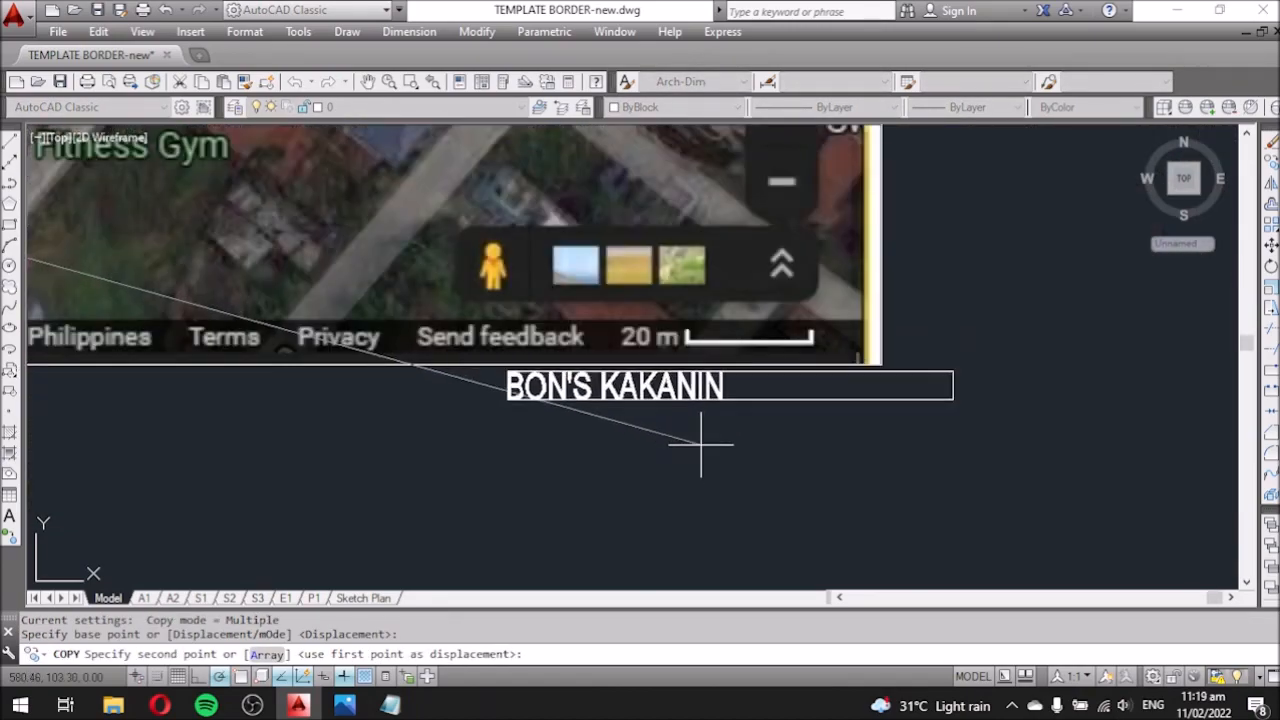
{"action": "left_click", "coordinate": [703, 436]}
{"action": "key", "text": "Escape"}
Edit the copied label to read '20 m' and move it under the scale bar.
{"action": "double_click", "coordinate": [510, 395]}
{"action": "left_click", "coordinate": [546, 484]}
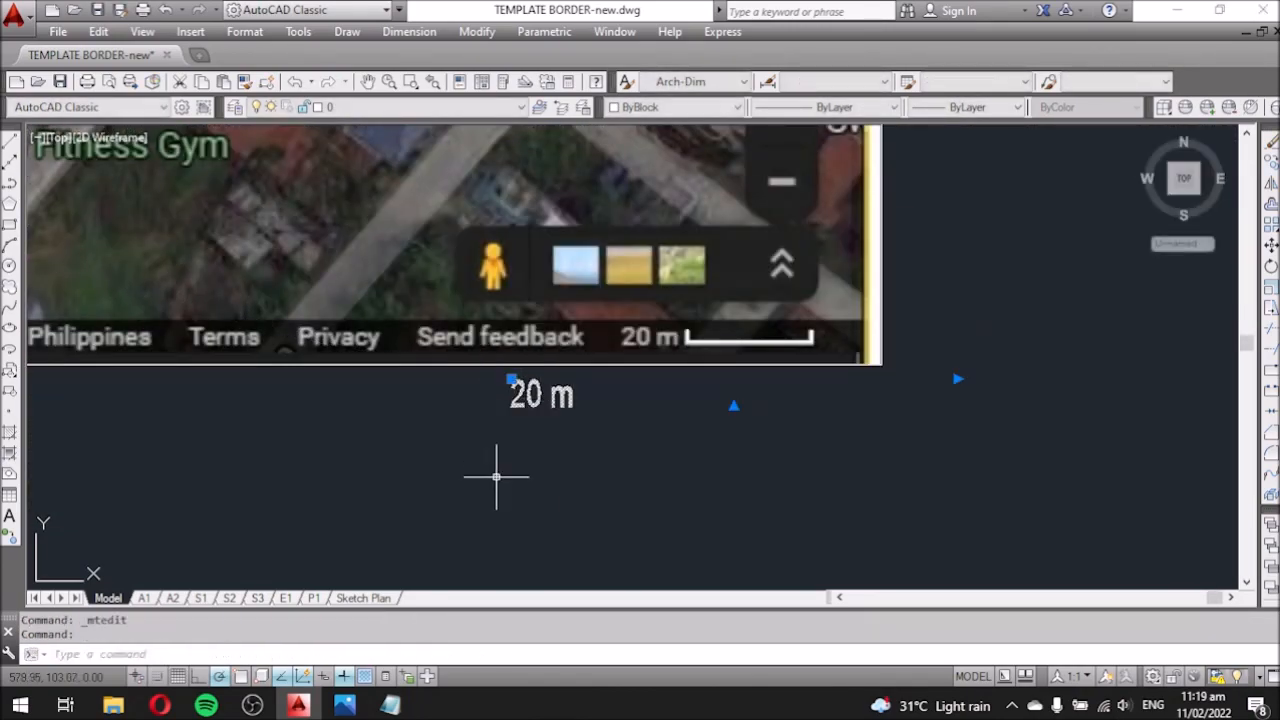
{"action": "type", "text": "m"}
{"action": "key", "text": "space"}
{"action": "left_click", "coordinate": [497, 478]}
{"action": "left_click", "coordinate": [594, 422]}
{"action": "scroll", "coordinate": [770, 477], "scroll_direction": "down", "scroll_amount": 8}
{"action": "scroll", "coordinate": [700, 270], "scroll_direction": "up", "scroll_amount": 6}
{"action": "scroll", "coordinate": [785, 367], "scroll_direction": "down", "scroll_amount": 4}
{"action": "scroll", "coordinate": [475, 281], "scroll_direction": "up", "scroll_amount": 4}
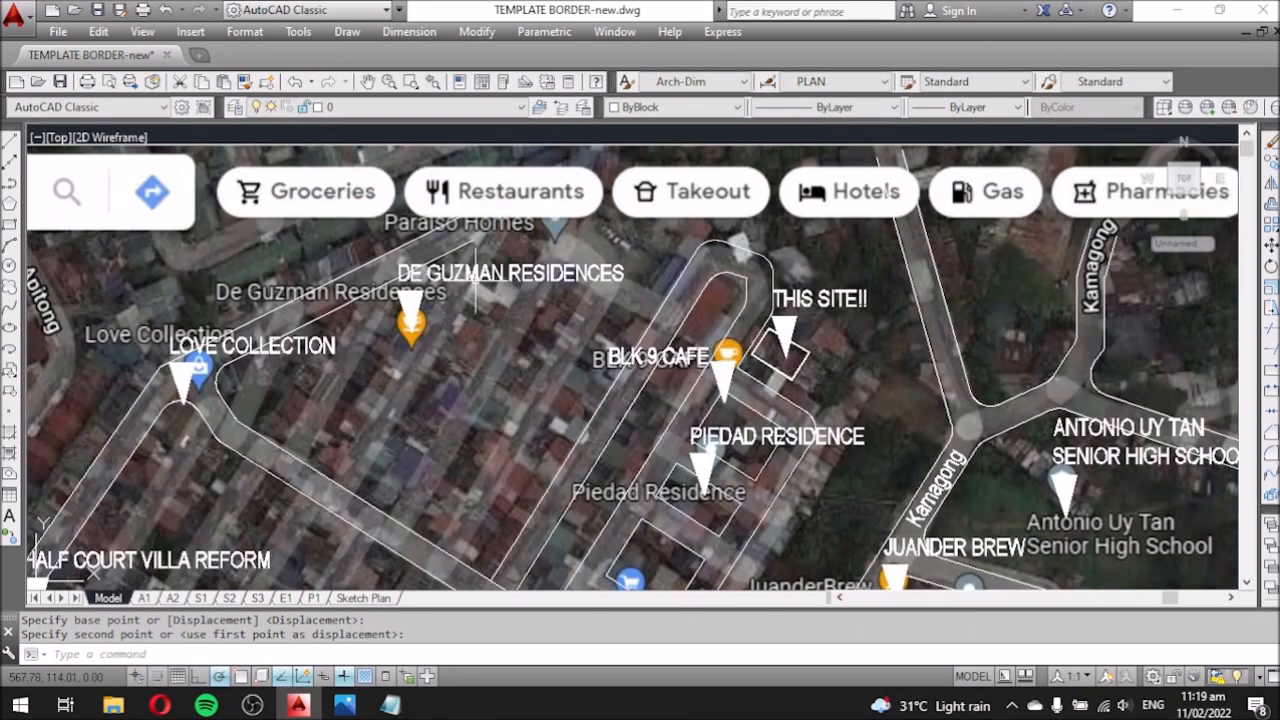
{"action": "scroll", "coordinate": [548, 301], "scroll_direction": "down", "scroll_amount": 5}
{"action": "scroll", "coordinate": [629, 463], "scroll_direction": "up", "scroll_amount": 3}
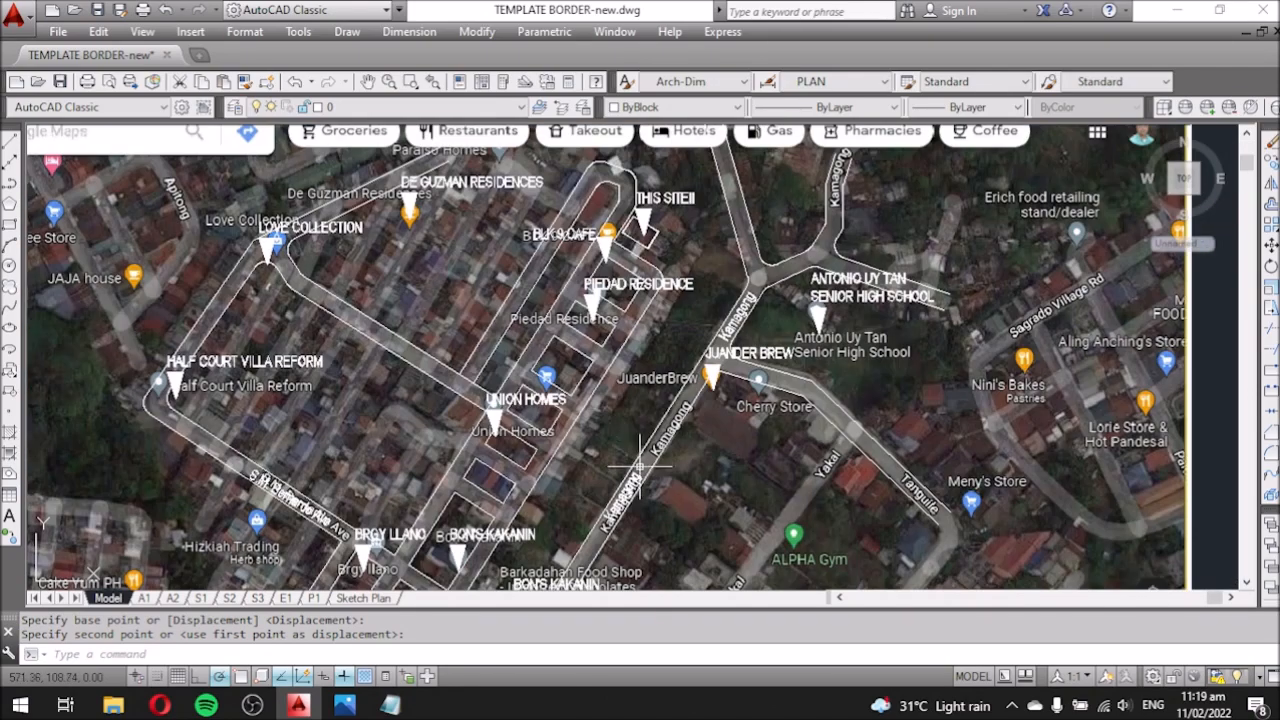
{"action": "scroll", "coordinate": [620, 440], "scroll_direction": "down", "scroll_amount": 4}
{"action": "scroll", "coordinate": [602, 382], "scroll_direction": "up", "scroll_amount": 4}
{"action": "scroll", "coordinate": [601, 318], "scroll_direction": "down", "scroll_amount": 7}
Move the satellite map image to the right, clear of the traced roads.
{"action": "left_click", "coordinate": [523, 391]}
{"action": "type", "text": "m"}
{"action": "key", "text": "space"}
{"action": "left_click", "coordinate": [480, 487]}
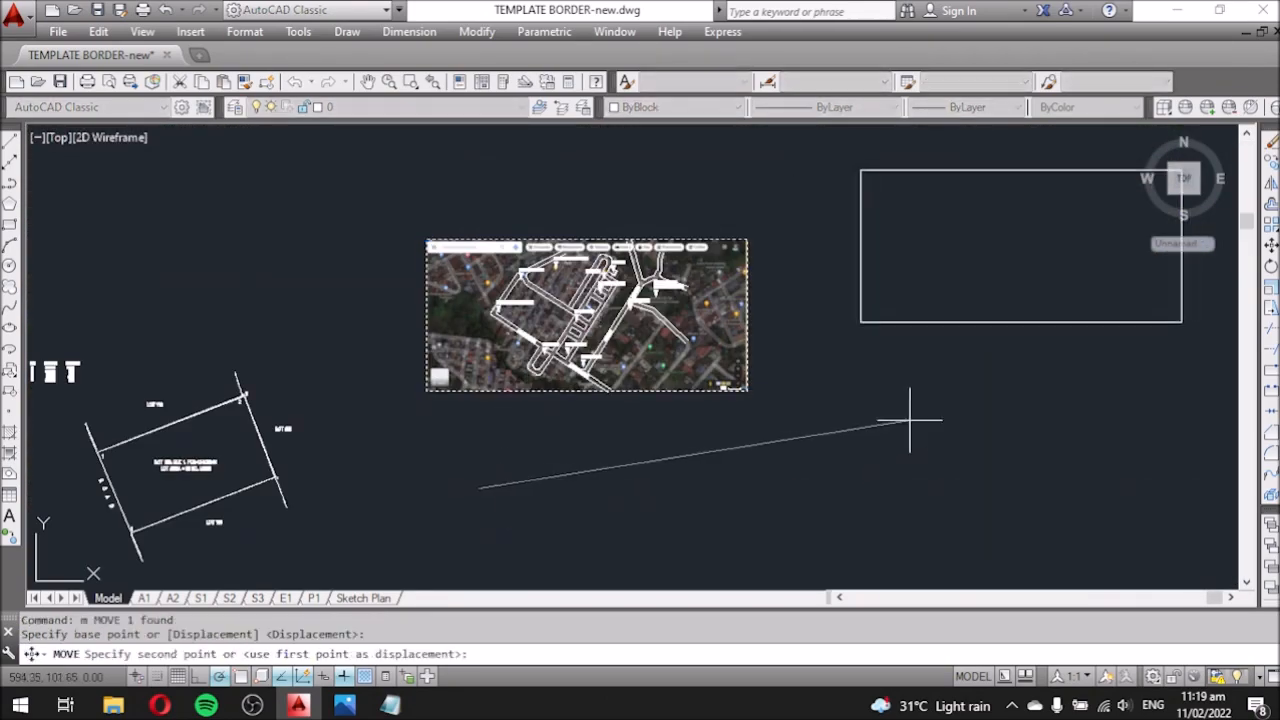
{"action": "left_click", "coordinate": [908, 422]}
{"action": "scroll", "coordinate": [616, 299], "scroll_direction": "up", "scroll_amount": 7}
{"action": "scroll", "coordinate": [644, 358], "scroll_direction": "down", "scroll_amount": 3}
Trim the upper diagonal road segment and extend the short road line to the diagonal.
{"action": "type", "text": "tr"}
{"action": "scroll", "coordinate": [328, 398], "scroll_direction": "up", "scroll_amount": 4}
{"action": "left_click", "coordinate": [648, 343]}
{"action": "key", "text": "Escape"}
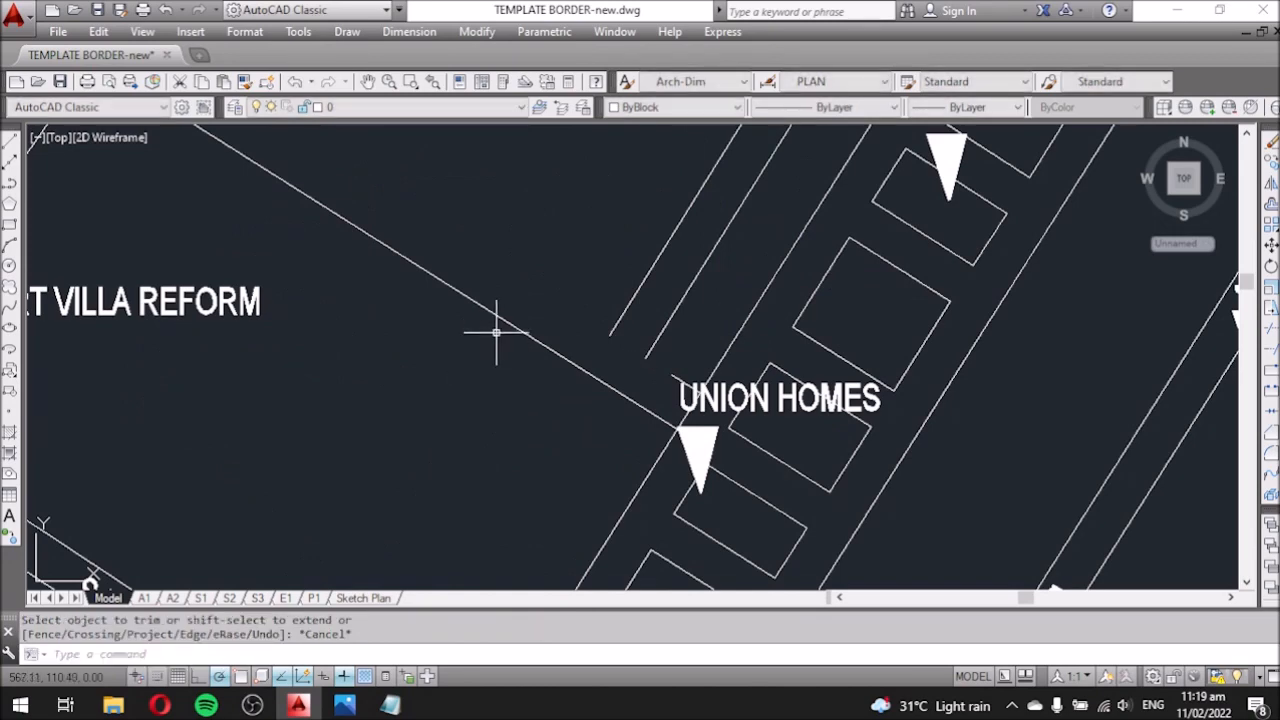
{"action": "scroll", "coordinate": [503, 380], "scroll_direction": "down", "scroll_amount": 4}
{"action": "scroll", "coordinate": [457, 357], "scroll_direction": "up", "scroll_amount": 7}
{"action": "type", "text": "ex"}
{"action": "left_click", "coordinate": [416, 212]}
{"action": "key", "text": "Escape"}
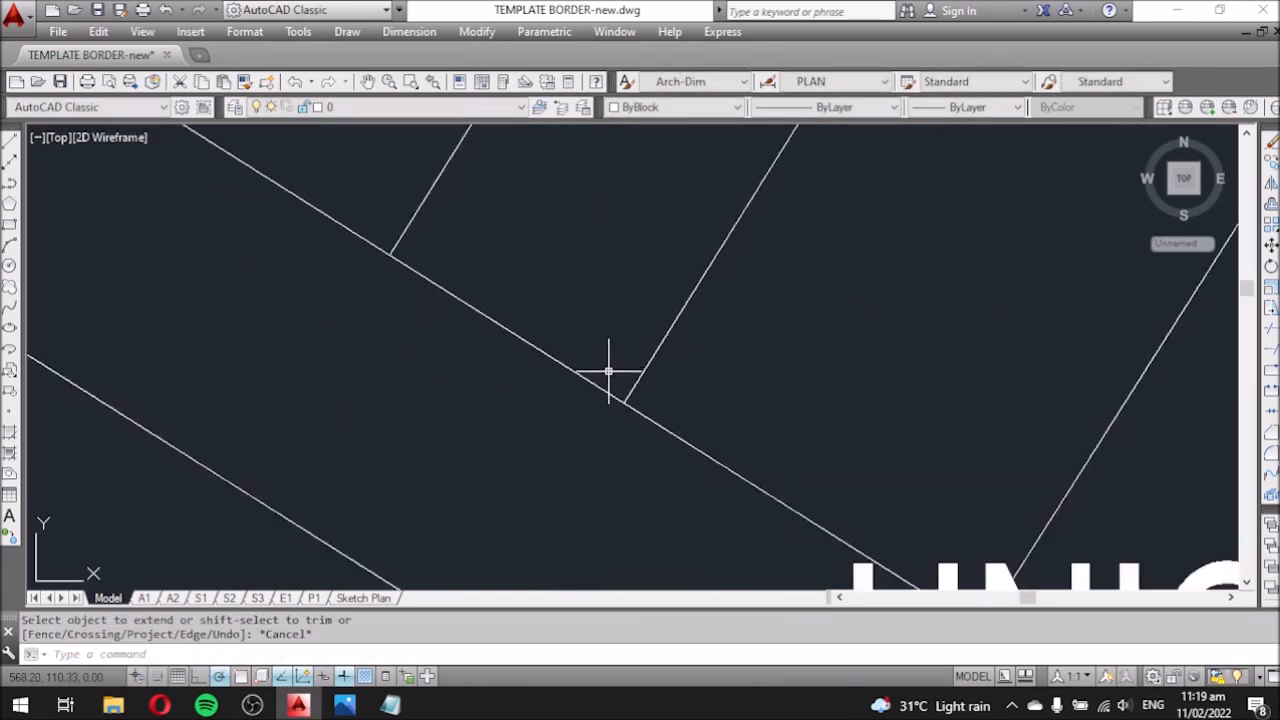
Trim off the extra diagonal road segment near UNION HOMES.
{"action": "type", "text": "tr"}
{"action": "left_click", "coordinate": [570, 367]}
{"action": "key", "text": "Escape"}
{"action": "scroll", "coordinate": [563, 310], "scroll_direction": "down", "scroll_amount": 4}
{"action": "scroll", "coordinate": [648, 422], "scroll_direction": "up", "scroll_amount": 4}
{"action": "type", "text": "tr"}
{"action": "scroll", "coordinate": [670, 428], "scroll_direction": "up", "scroll_amount": 3}
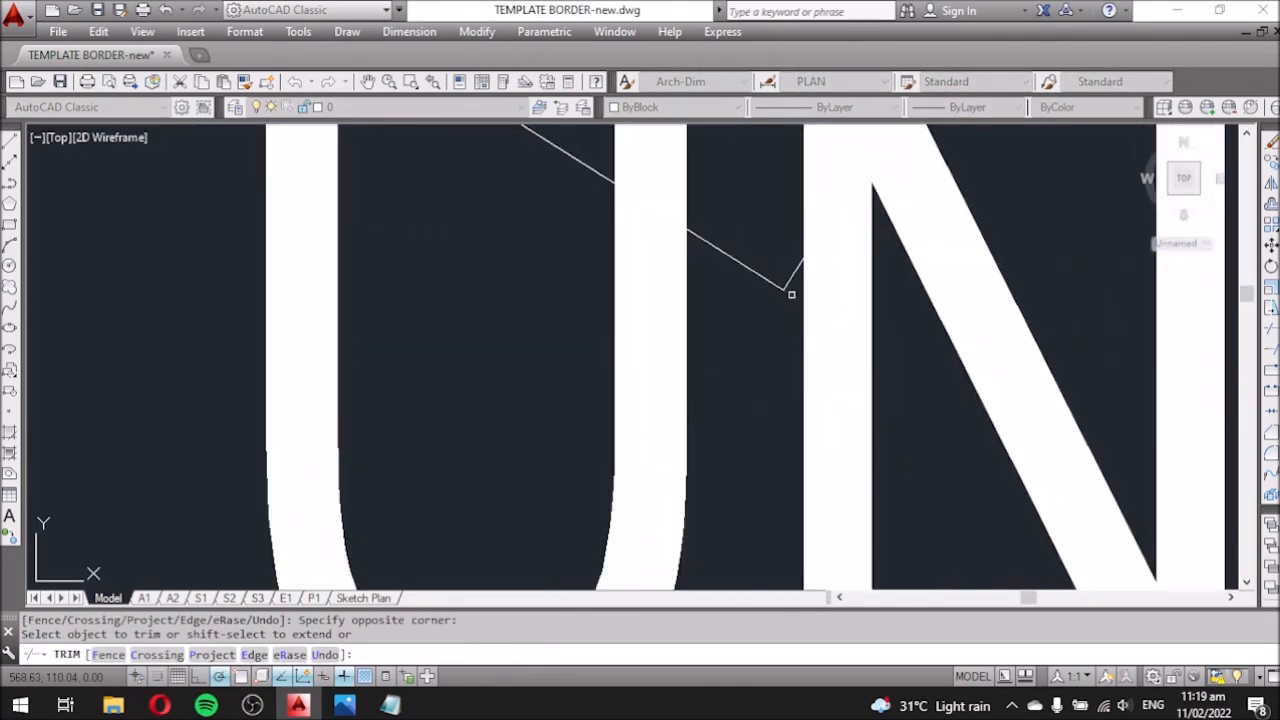
{"action": "scroll", "coordinate": [620, 400], "scroll_direction": "down", "scroll_amount": 8}
{"action": "key", "text": "Escape"}
{"action": "scroll", "coordinate": [587, 385], "scroll_direction": "down", "scroll_amount": 4}
{"action": "scroll", "coordinate": [677, 420], "scroll_direction": "up", "scroll_amount": 2}
{"action": "scroll", "coordinate": [420, 517], "scroll_direction": "down", "scroll_amount": 4}
Pan out to show the whole traced road map and bring up the Notepad notes.
{"action": "mouse_move", "coordinate": [420, 517]}
{"action": "middle_mouse_down"}
{"action": "mouse_move", "coordinate": [651, 467]}
{"action": "mouse_move", "coordinate": [598, 445]}
{"action": "mouse_move", "coordinate": [417, 543]}
{"action": "middle_mouse_up"}
{"action": "scroll", "coordinate": [700, 440], "scroll_direction": "up", "scroll_amount": 2}
{"action": "scroll", "coordinate": [417, 543], "scroll_direction": "up", "scroll_amount": 2}
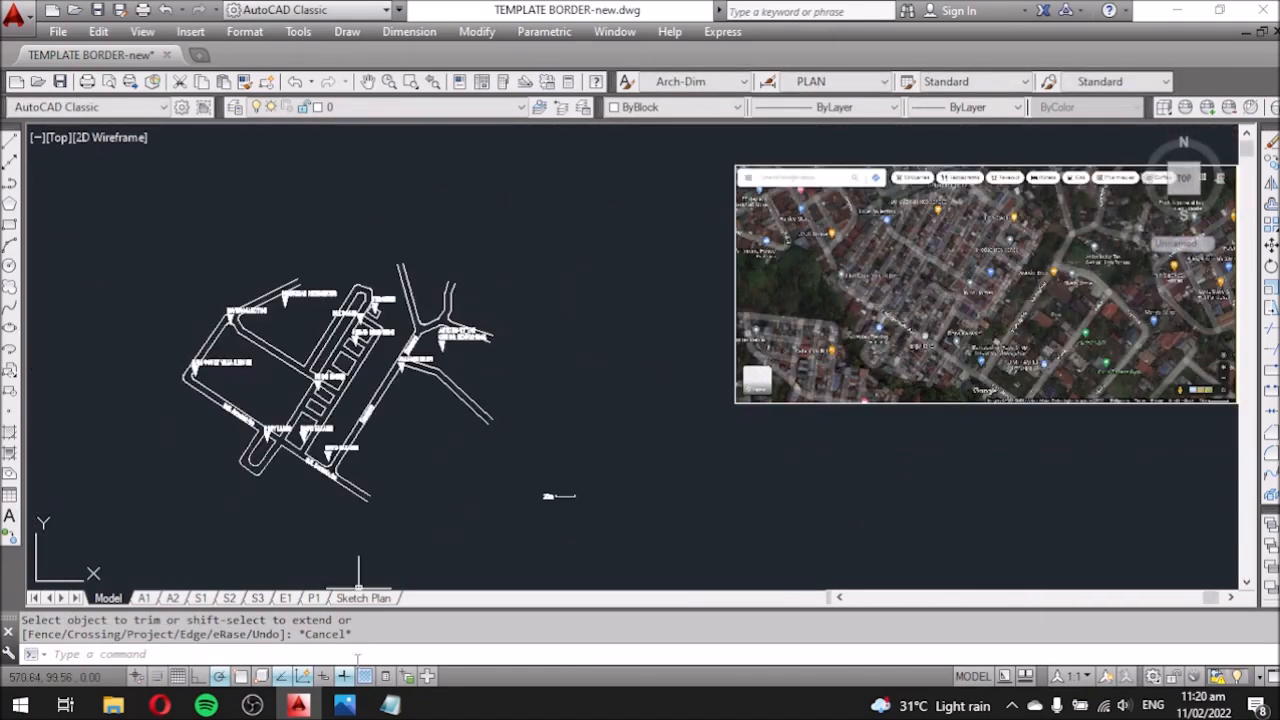
{"action": "left_click", "coordinate": [390, 705]}
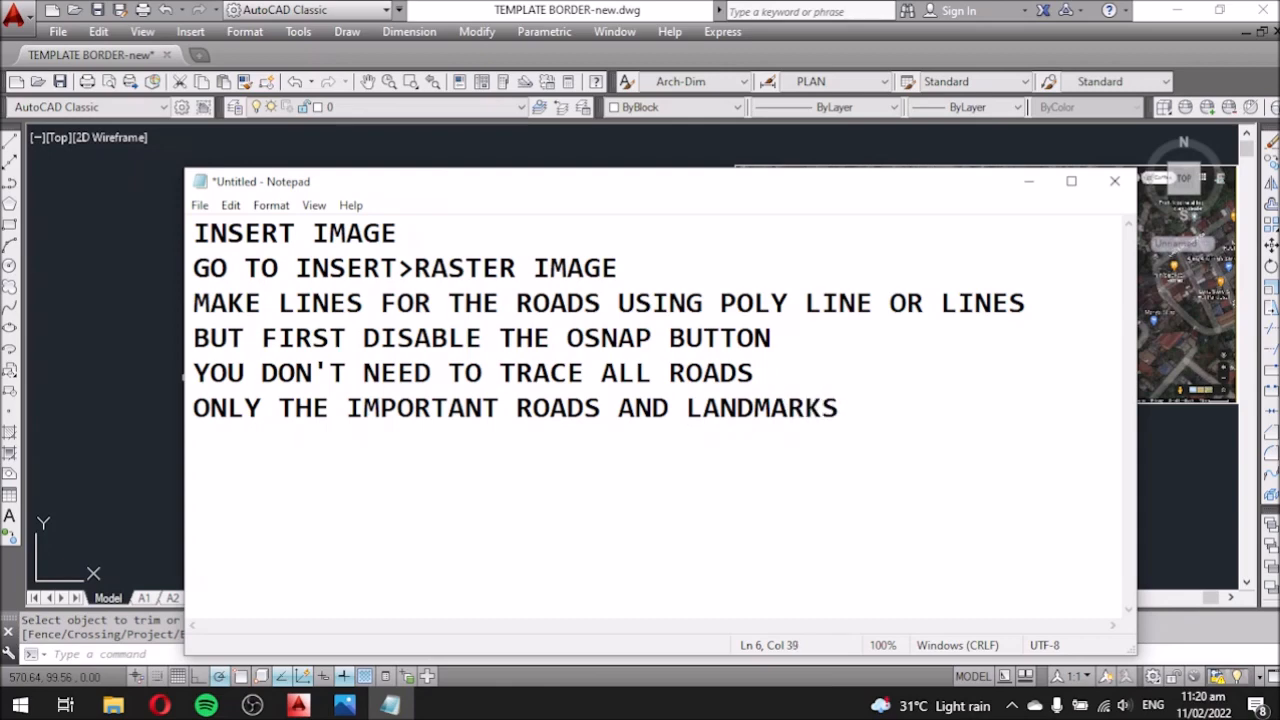
Add the note about arranging drawings into the template, then switch AutoCAD to the Sketch Plan layout.
{"action": "left_click", "coordinate": [1028, 181]}
{"action": "scroll", "coordinate": [677, 380], "scroll_direction": "up", "scroll_amount": 5}
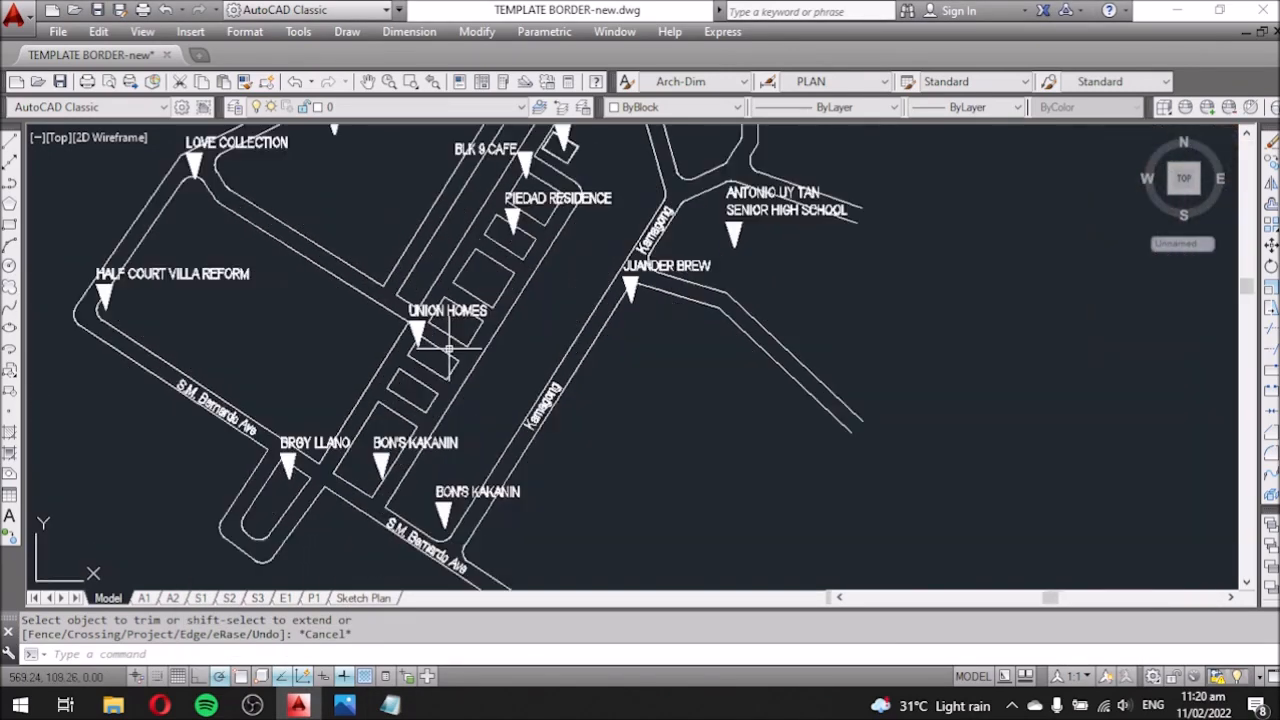
{"action": "left_click", "coordinate": [390, 705]}
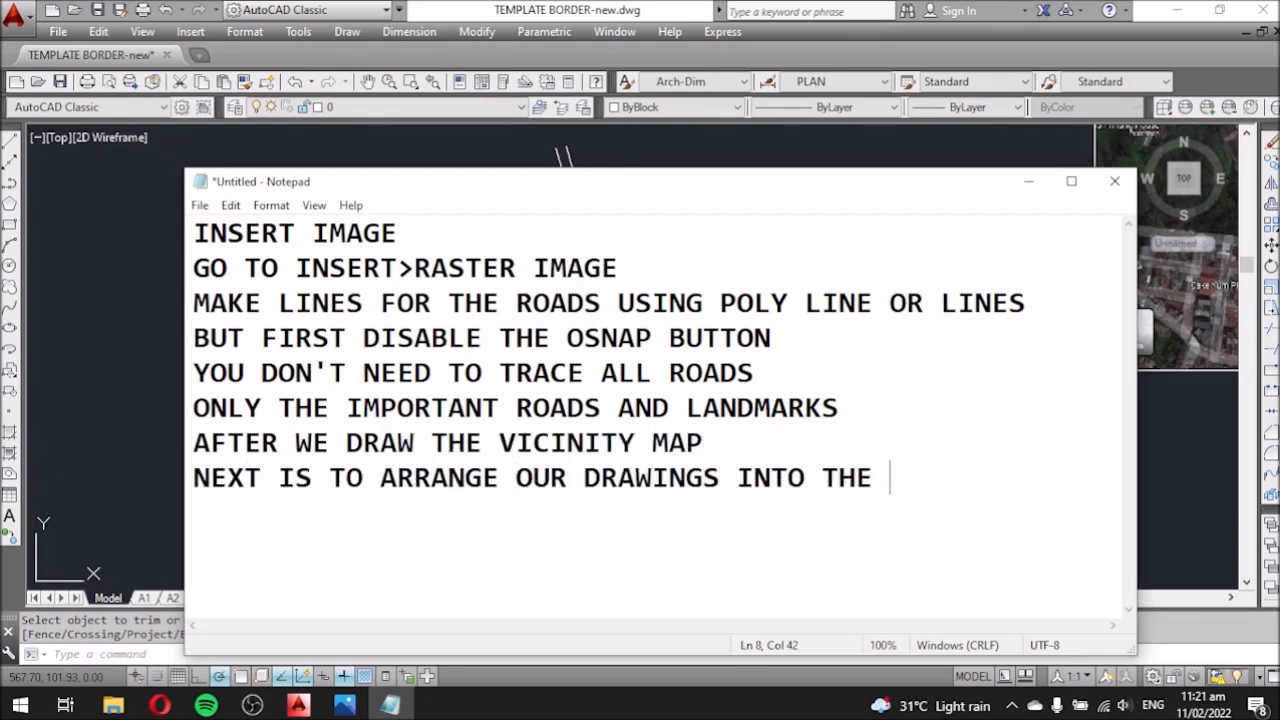
{"action": "left_click", "coordinate": [1027, 185]}
{"action": "left_click", "coordinate": [363, 597]}
{"action": "scroll", "coordinate": [698, 288], "scroll_direction": "up", "scroll_amount": 5}
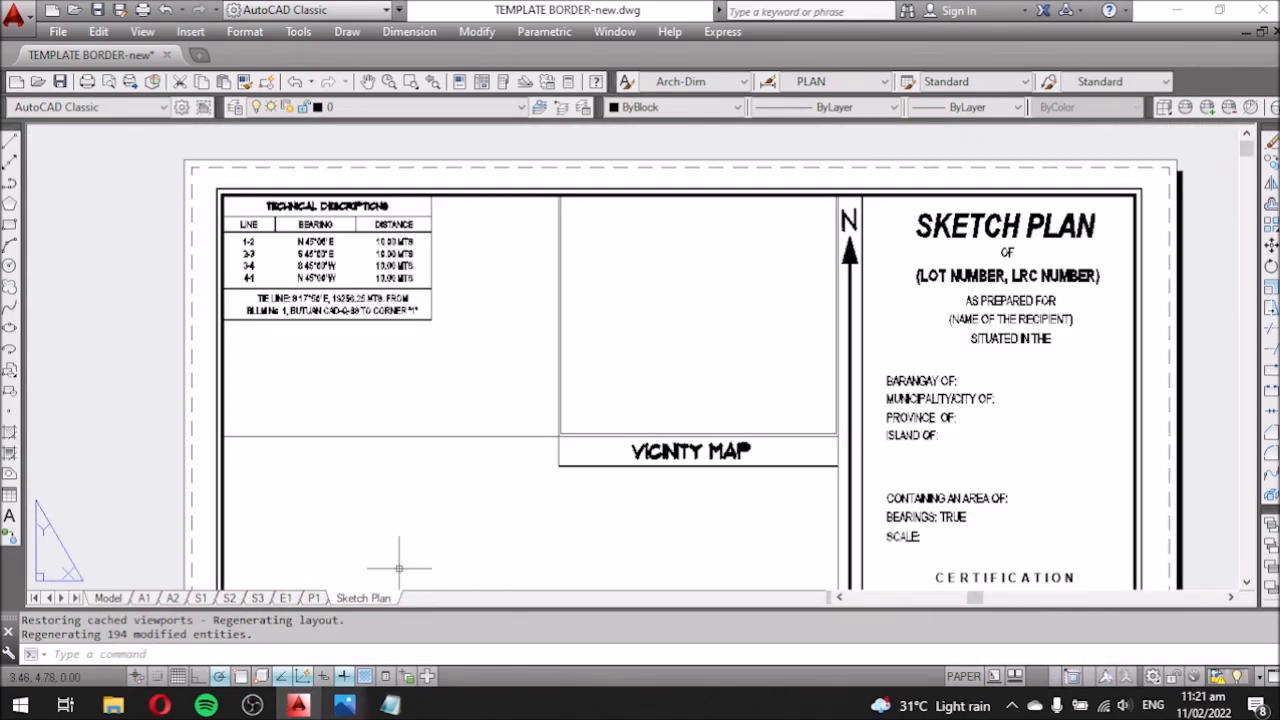
Pan and zoom the traced road map to fit inside the vicinity-map viewport frame.
{"action": "left_click", "coordinate": [390, 705]}
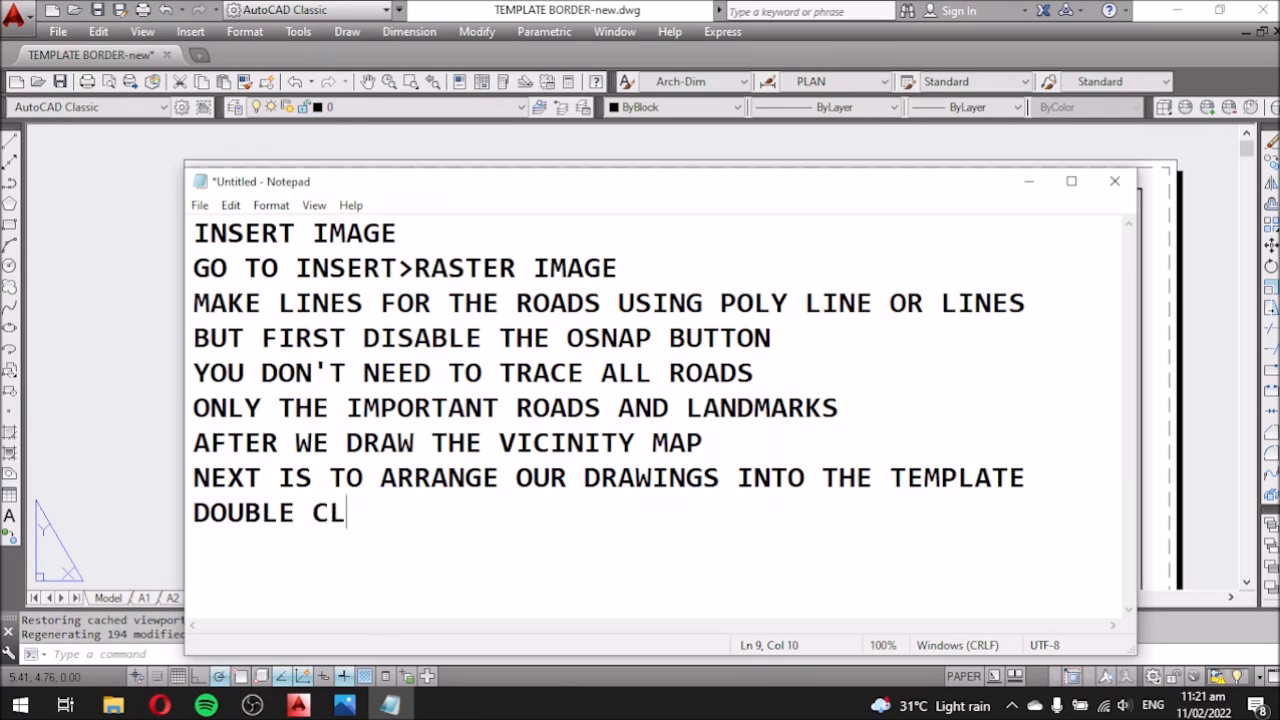
{"action": "left_click", "coordinate": [1027, 181]}
{"action": "double_click", "coordinate": [686, 320]}
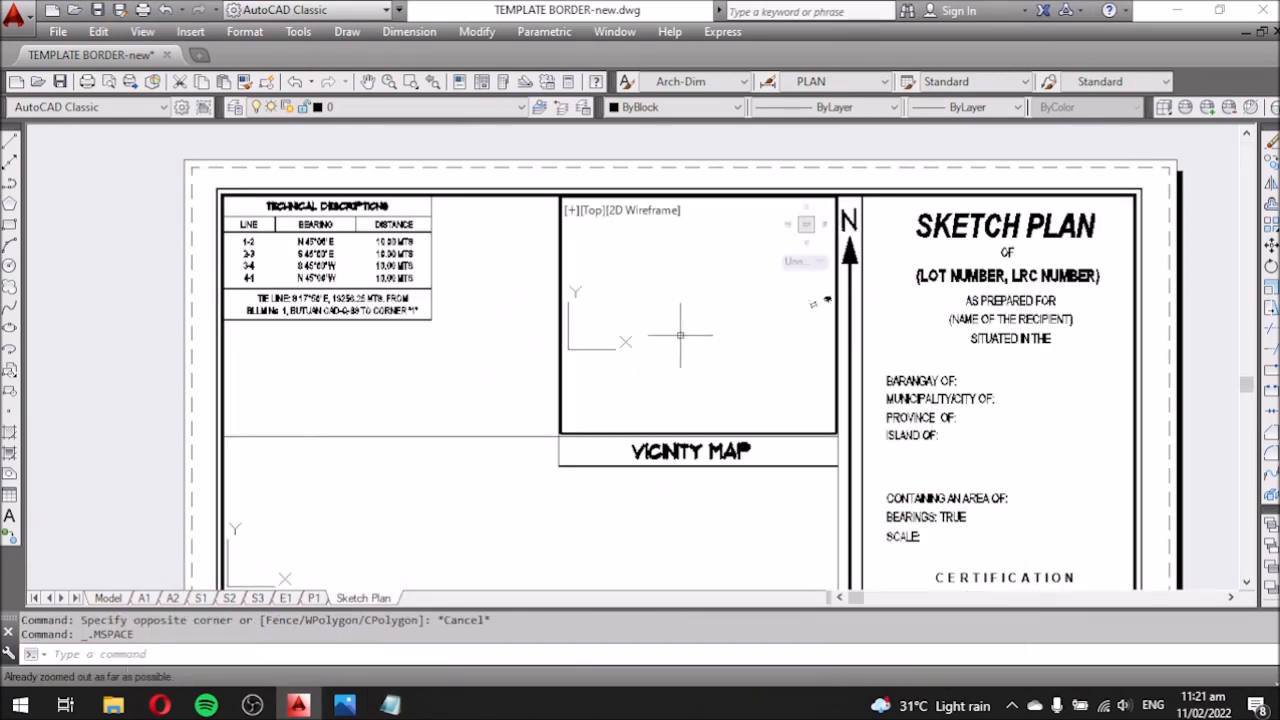
{"action": "middle_click_drag", "start_coordinate": [712, 361], "coordinate": [565, 374]}
{"action": "scroll", "coordinate": [668, 330], "scroll_direction": "up", "scroll_amount": 9}
{"action": "scroll", "coordinate": [682, 335], "scroll_direction": "down", "scroll_amount": 2}
{"action": "scroll", "coordinate": [682, 336], "scroll_direction": "up", "scroll_amount": 2}
{"action": "left_click", "coordinate": [389, 82]}
{"action": "left_click_drag", "start_coordinate": [755, 306], "coordinate": [765, 319]}
{"action": "key", "text": "Escape"}
{"action": "double_click", "coordinate": [505, 335]}
Review the fitted vicinity-map streets on the sheet and return to the Notepad notes.
{"action": "scroll", "coordinate": [800, 350], "scroll_direction": "up", "scroll_amount": 2}
{"action": "scroll", "coordinate": [760, 370], "scroll_direction": "up", "scroll_amount": 2}
{"action": "middle_click_drag", "start_coordinate": [760, 370], "coordinate": [664, 410]}
{"action": "scroll", "coordinate": [726, 394], "scroll_direction": "down", "scroll_amount": 2}
{"action": "scroll", "coordinate": [751, 379], "scroll_direction": "up", "scroll_amount": 2}
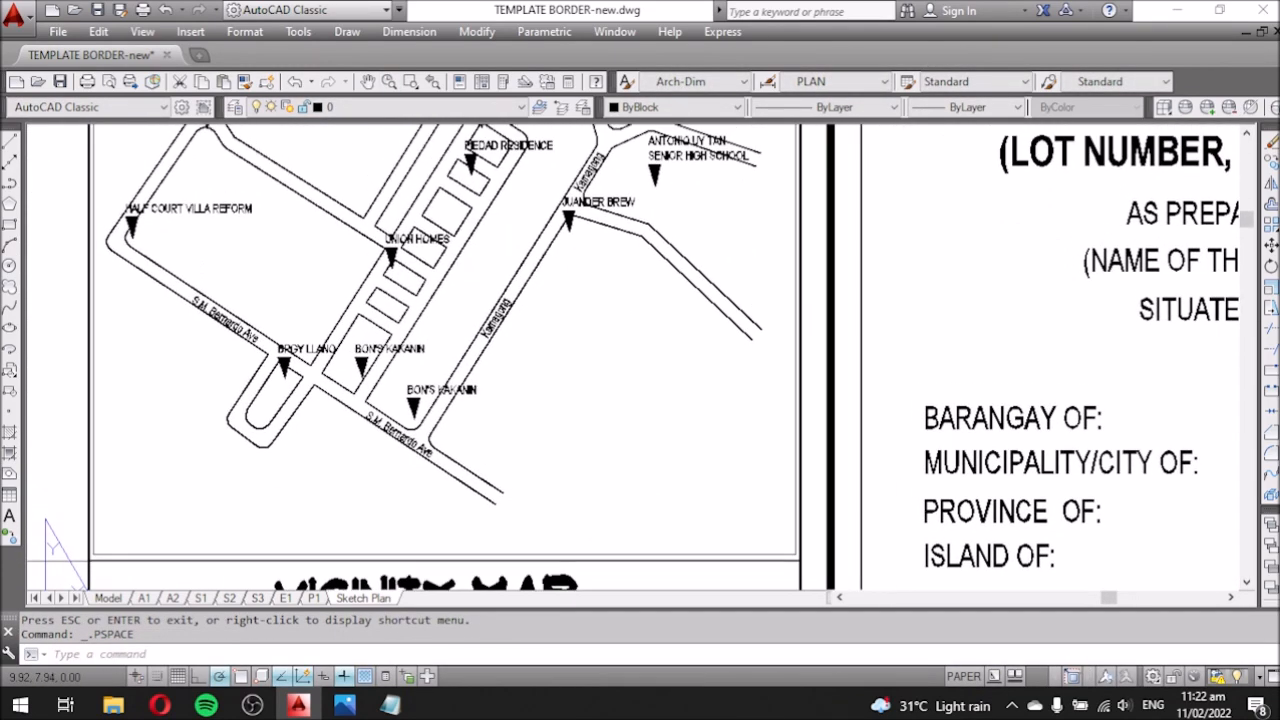
{"action": "scroll", "coordinate": [580, 363], "scroll_direction": "down", "scroll_amount": 2}
{"action": "scroll", "coordinate": [500, 371], "scroll_direction": "up", "scroll_amount": 2}
{"action": "scroll", "coordinate": [500, 371], "scroll_direction": "up", "scroll_amount": 2}
{"action": "middle_click_drag", "start_coordinate": [604, 418], "coordinate": [612, 428]}
{"action": "left_click", "coordinate": [390, 705]}
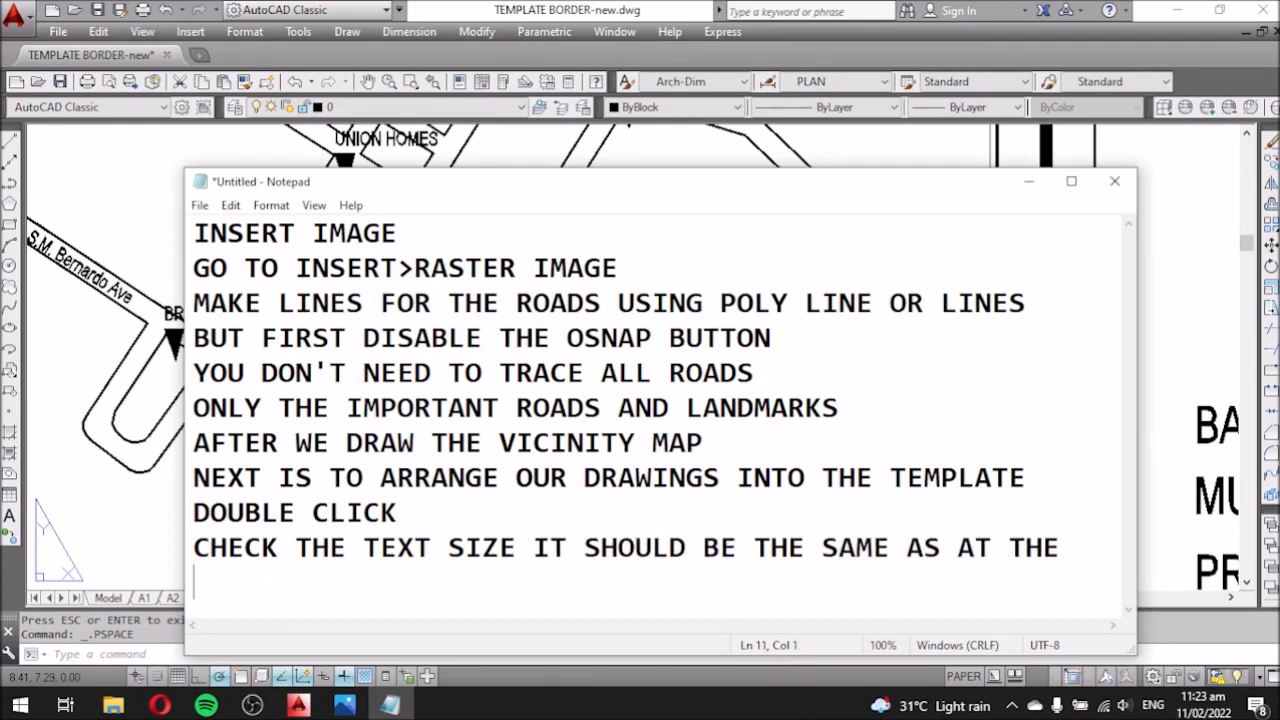
Try matching the map labels to the BARANGAY template text with MA, then cancel.
{"action": "left_click", "coordinate": [1028, 182]}
{"action": "scroll", "coordinate": [515, 387], "scroll_direction": "down", "scroll_amount": 2}
{"action": "left_click", "coordinate": [754, 424]}
{"action": "type", "text": "ma"}
{"action": "key", "text": "space"}
{"action": "left_click", "coordinate": [1100, 421]}
{"action": "left_click", "coordinate": [637, 393]}
{"action": "left_click", "coordinate": [630, 395]}
{"action": "left_click", "coordinate": [684, 424]}
{"action": "key", "text": "Escape"}
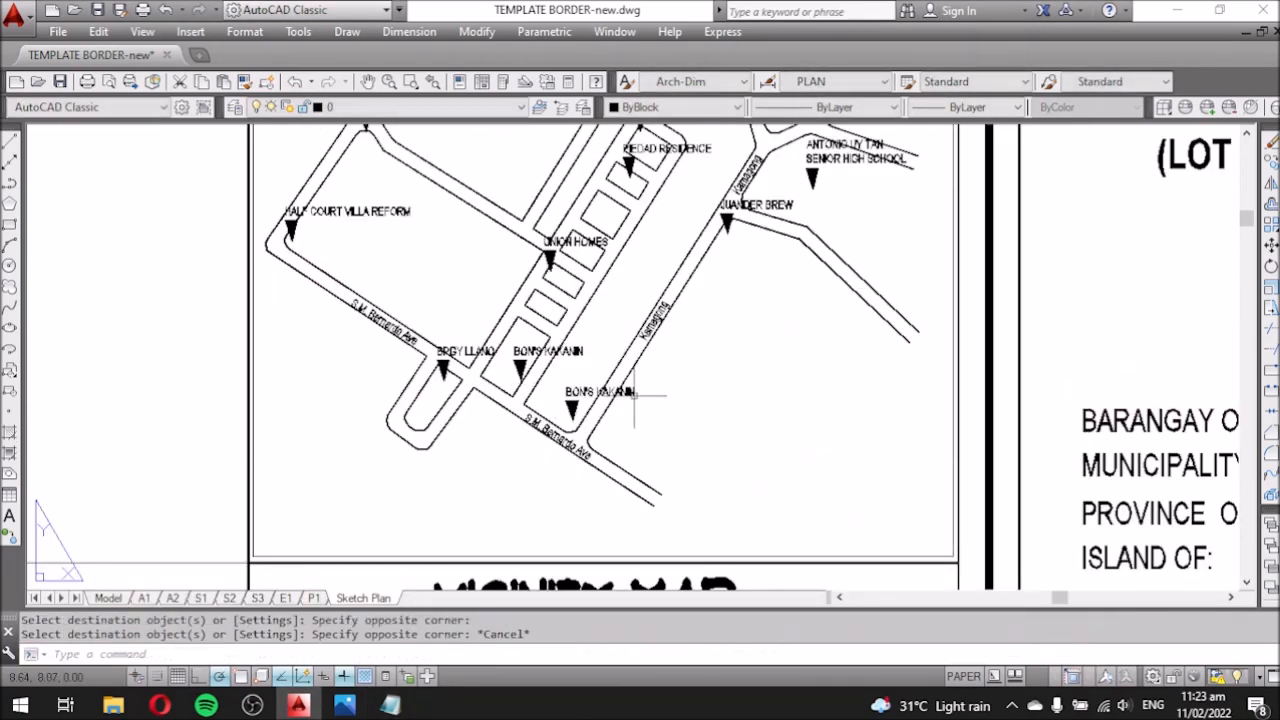
Compare the text size of the BARANGAY template text and the small BON'S KAKANIN label.
{"action": "double_click", "coordinate": [1098, 421]}
{"action": "left_click", "coordinate": [1018, 449]}
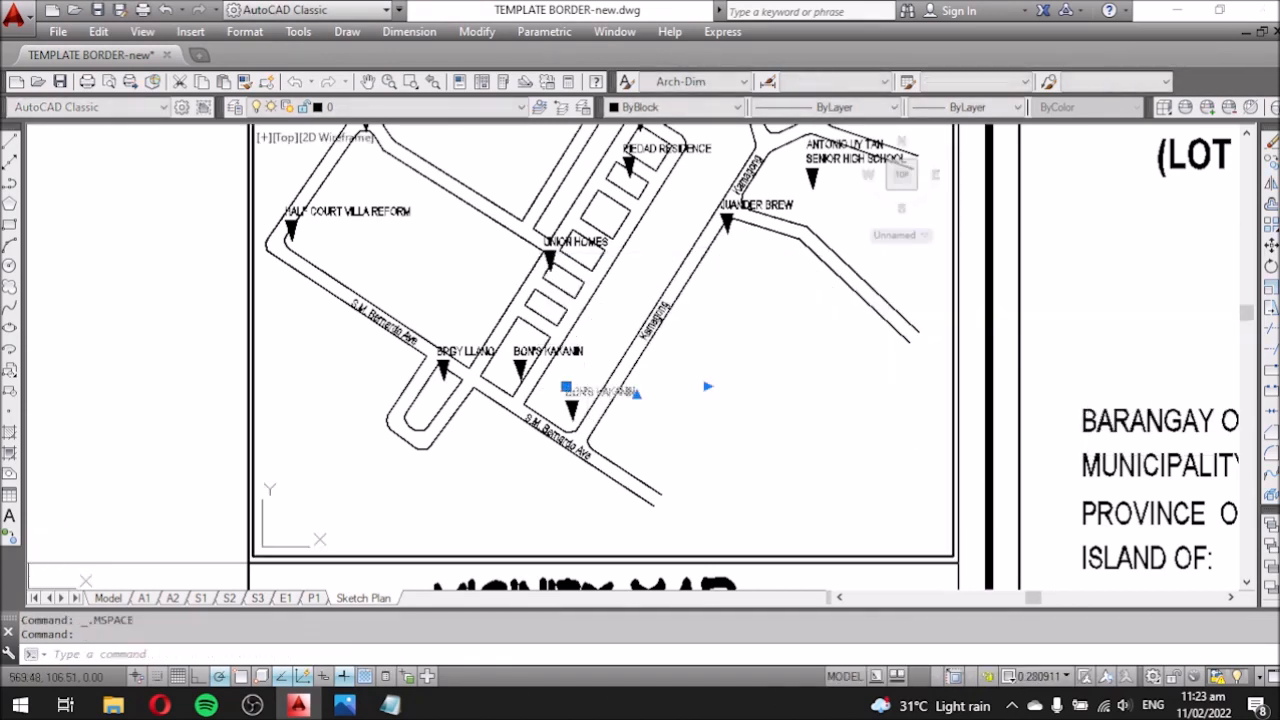
{"action": "double_click", "coordinate": [655, 390]}
{"action": "key", "text": "Escape"}
{"action": "key", "text": "Return"}
Scale up the BON'S KAKANIN label with SC to the template's text size.
{"action": "type", "text": "sc"}
{"action": "key", "text": "Return"}
{"action": "scroll", "coordinate": [598, 410], "scroll_direction": "up", "scroll_amount": 2}
{"action": "left_click", "coordinate": [566, 404]}
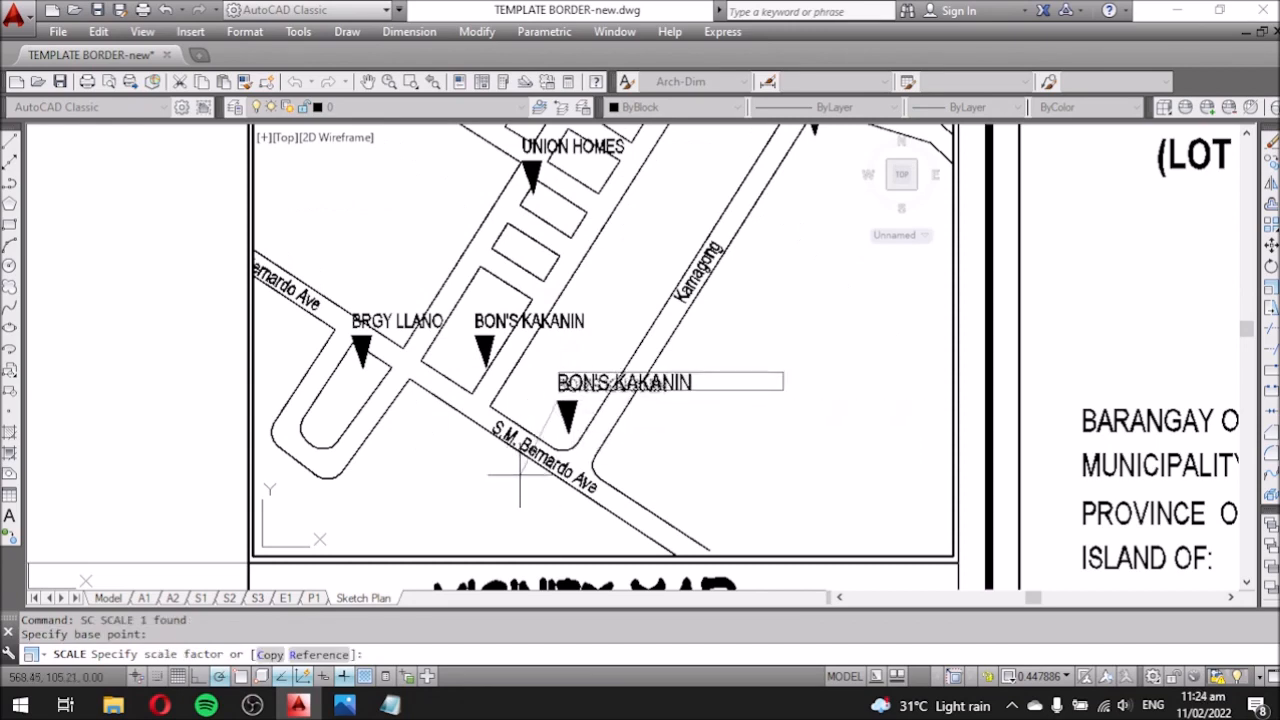
{"action": "left_click", "coordinate": [493, 463]}
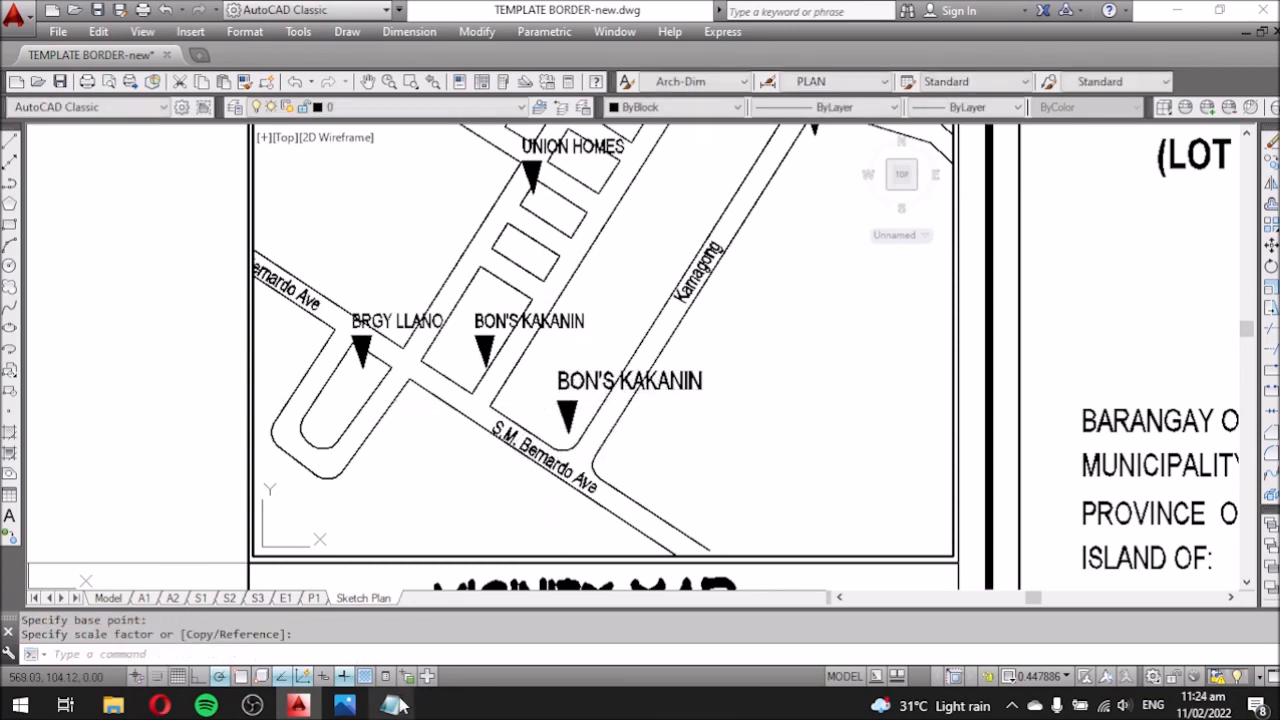
Add new lines to the Notepad notes.
{"action": "key", "text": "alt+Tab"}
{"action": "key", "text": "Return"}
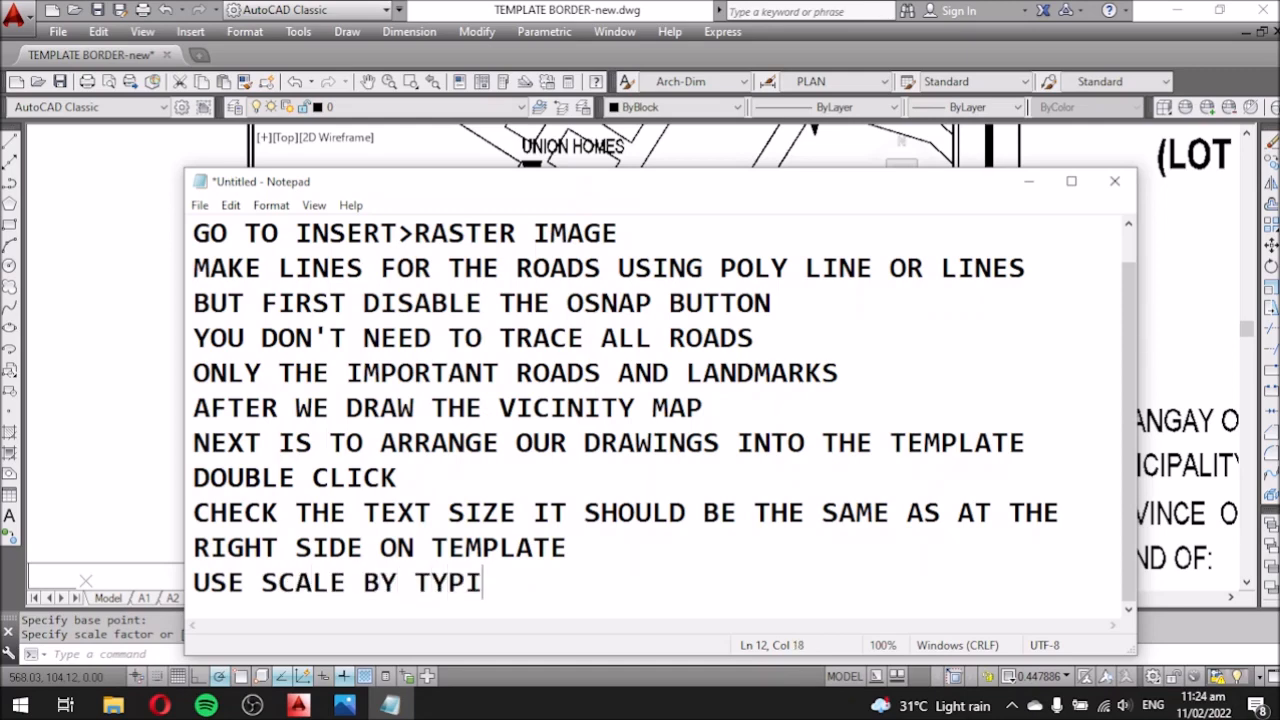
{"action": "left_click", "coordinate": [1028, 182]}
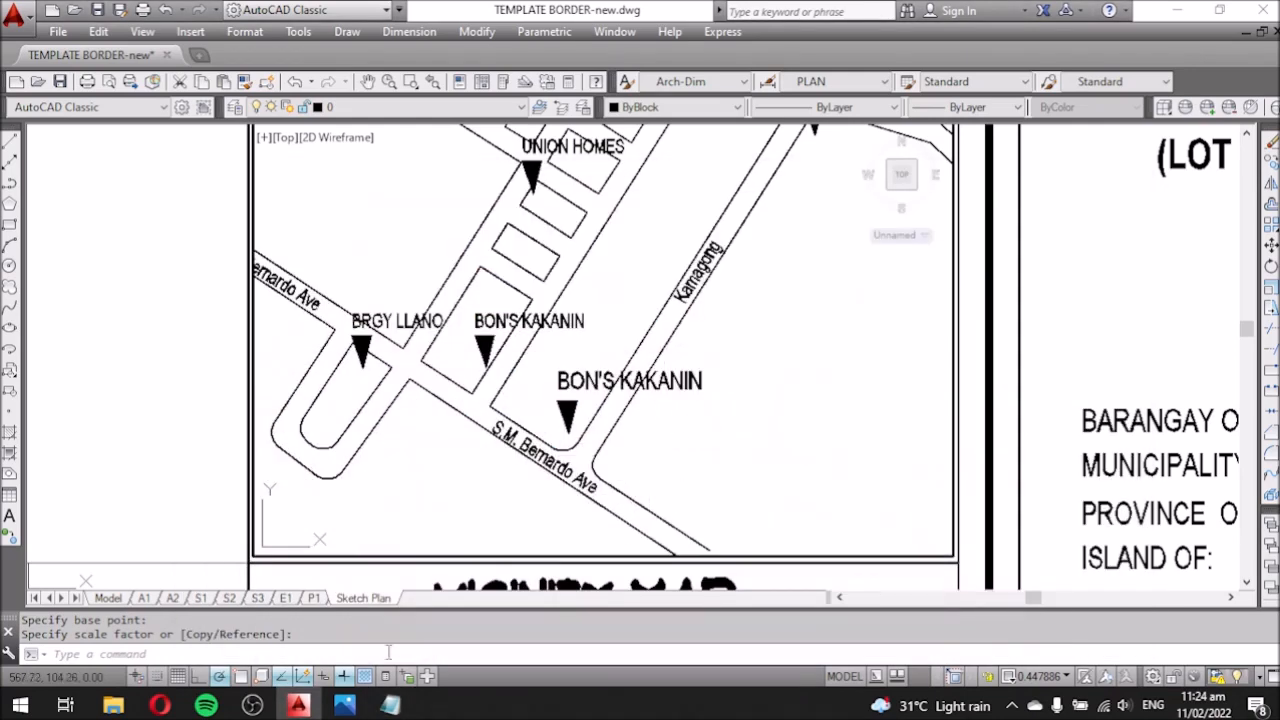
{"action": "left_click", "coordinate": [390, 705]}
{"action": "key", "text": "Return"}
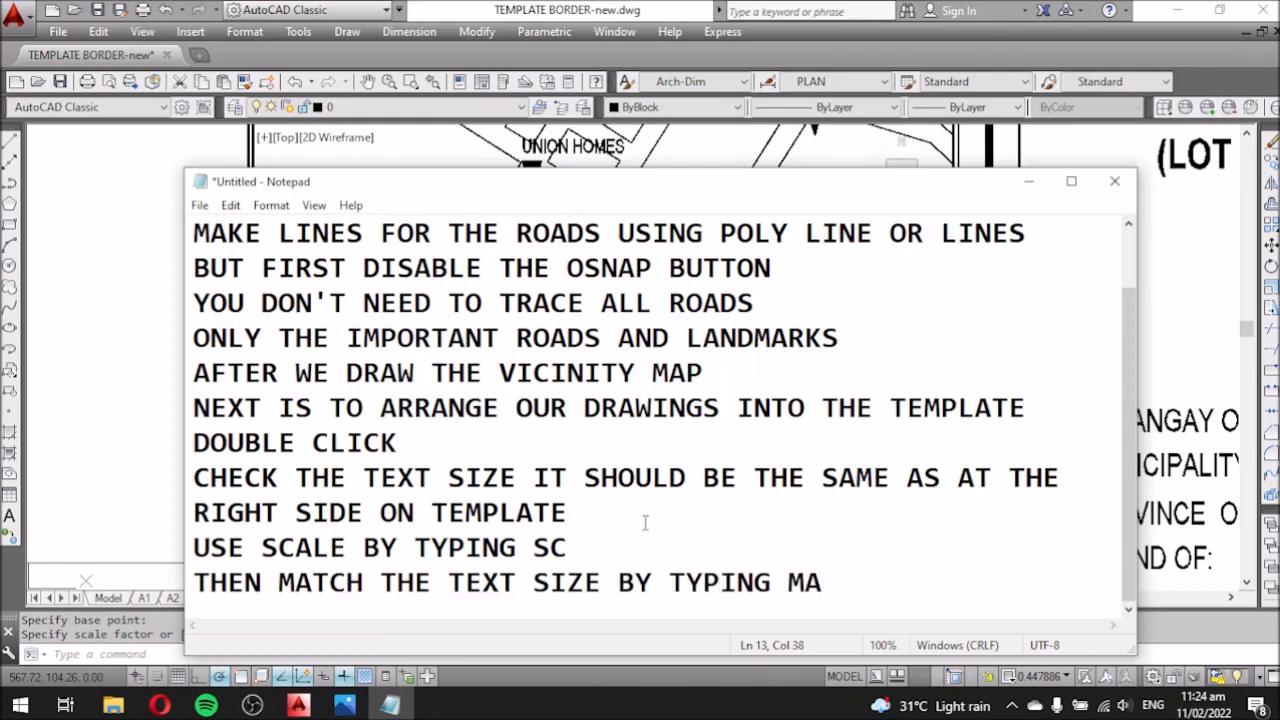
{"action": "left_click", "coordinate": [1028, 182]}
{"action": "key", "text": "Return"}
{"action": "scroll", "coordinate": [609, 352], "scroll_direction": "up", "scroll_amount": 2}
{"action": "left_click", "coordinate": [608, 390]}
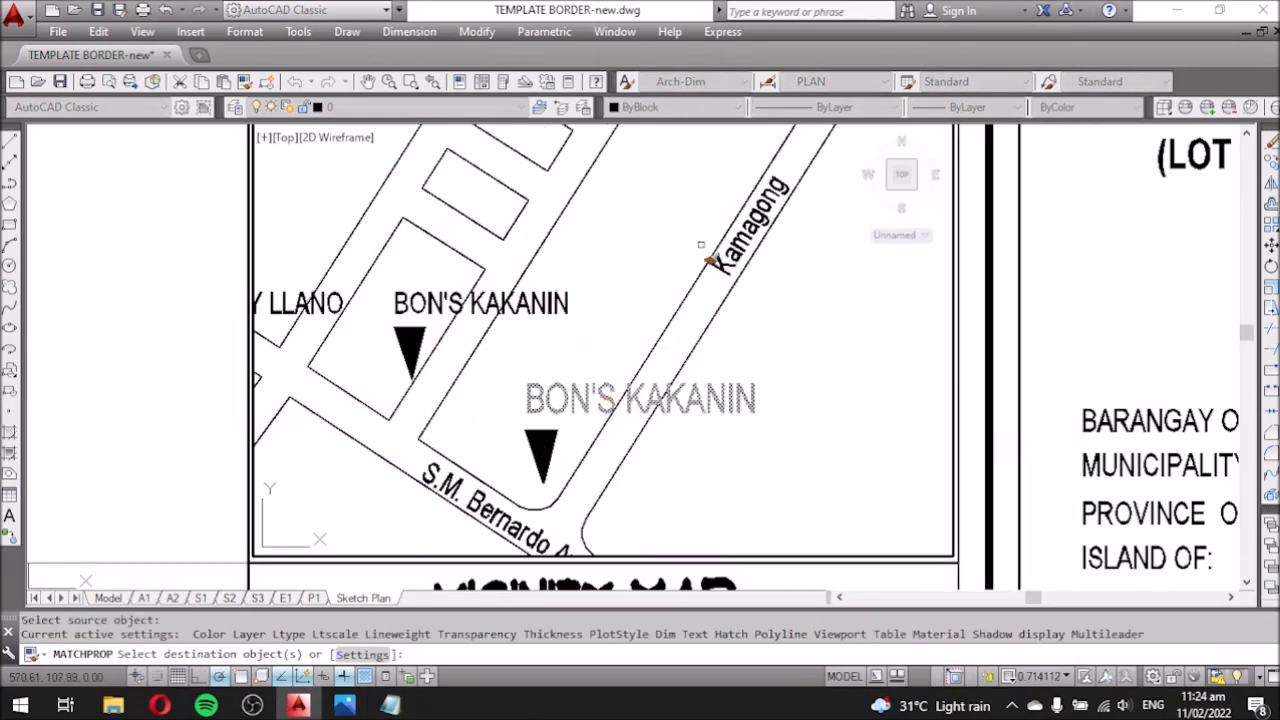
{"action": "left_click", "coordinate": [553, 304]}
{"action": "scroll", "coordinate": [671, 314], "scroll_direction": "down", "scroll_amount": 2}
{"action": "left_click", "coordinate": [535, 324]}
{"action": "scroll", "coordinate": [535, 324], "scroll_direction": "down", "scroll_amount": 2}
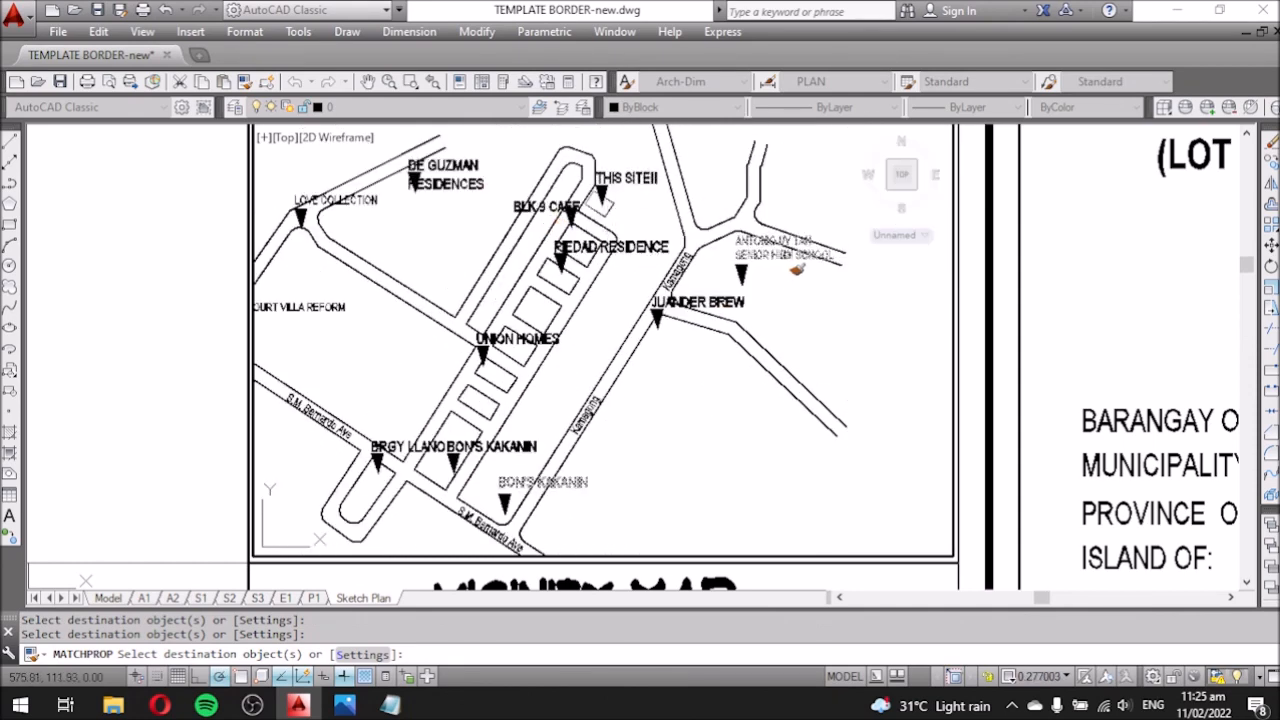
{"action": "left_click", "coordinate": [787, 255]}
{"action": "scroll", "coordinate": [787, 258], "scroll_direction": "down", "scroll_amount": 2}
{"action": "scroll", "coordinate": [543, 262], "scroll_direction": "up", "scroll_amount": 2}
{"action": "key", "text": "Escape"}
Re-pan and zoom the road map to fit the vicinity-map viewport.
{"action": "left_click", "coordinate": [492, 397]}
{"action": "middle_click_drag", "start_coordinate": [529, 415], "coordinate": [477, 355]}
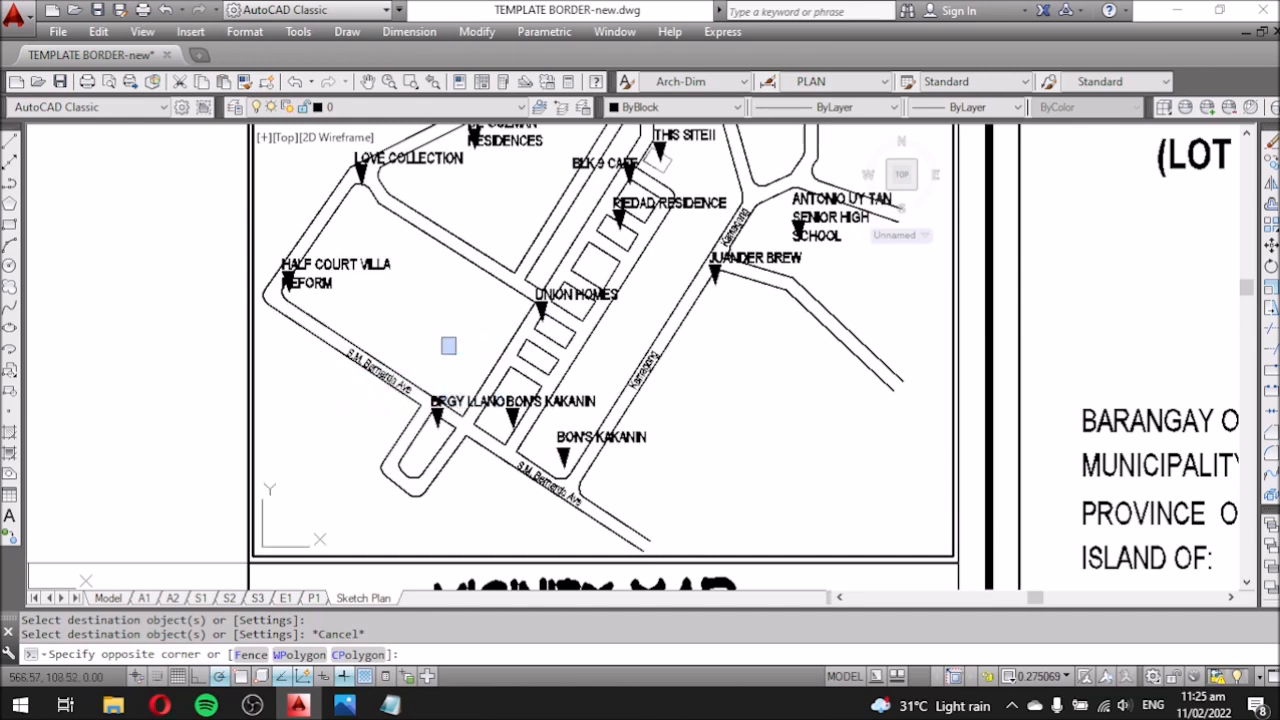
{"action": "double_click", "coordinate": [200, 381]}
{"action": "middle_click_drag", "start_coordinate": [716, 413], "coordinate": [650, 411]}
{"action": "scroll", "coordinate": [626, 420], "scroll_direction": "down", "scroll_amount": 4}
{"action": "double_click", "coordinate": [647, 428]}
{"action": "type", "text": "z"}
{"action": "key", "text": "Return"}
{"action": "key", "text": "Return"}
{"action": "mouse_move", "coordinate": [647, 427]}
{"action": "left_mouse_down"}
{"action": "mouse_move", "coordinate": [602, 396]}
{"action": "mouse_move", "coordinate": [593, 416]}
{"action": "mouse_move", "coordinate": [632, 419]}
{"action": "left_mouse_up"}
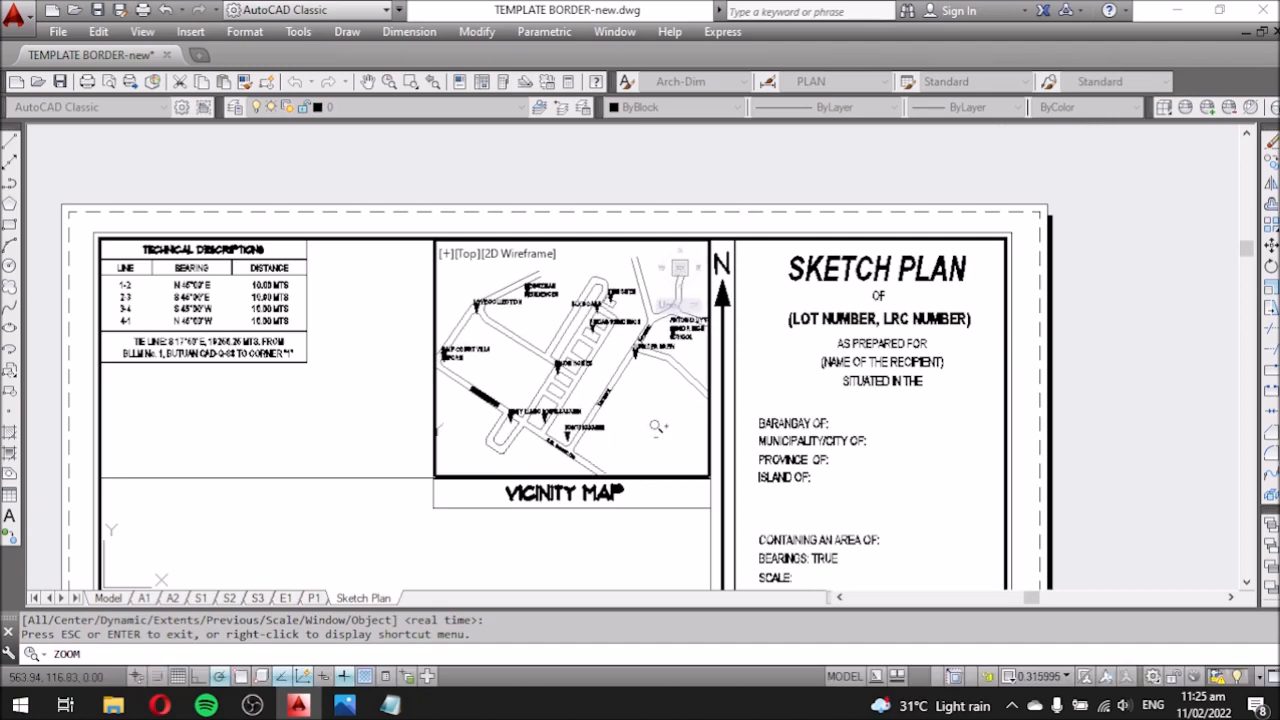
Leave the vicinity map viewport and switch to the full model drawing.
{"action": "key", "text": "Escape"}
{"action": "double_click", "coordinate": [376, 402]}
{"action": "scroll", "coordinate": [532, 397], "scroll_direction": "up", "scroll_amount": 2}
{"action": "scroll", "coordinate": [631, 335], "scroll_direction": "up", "scroll_amount": 2}
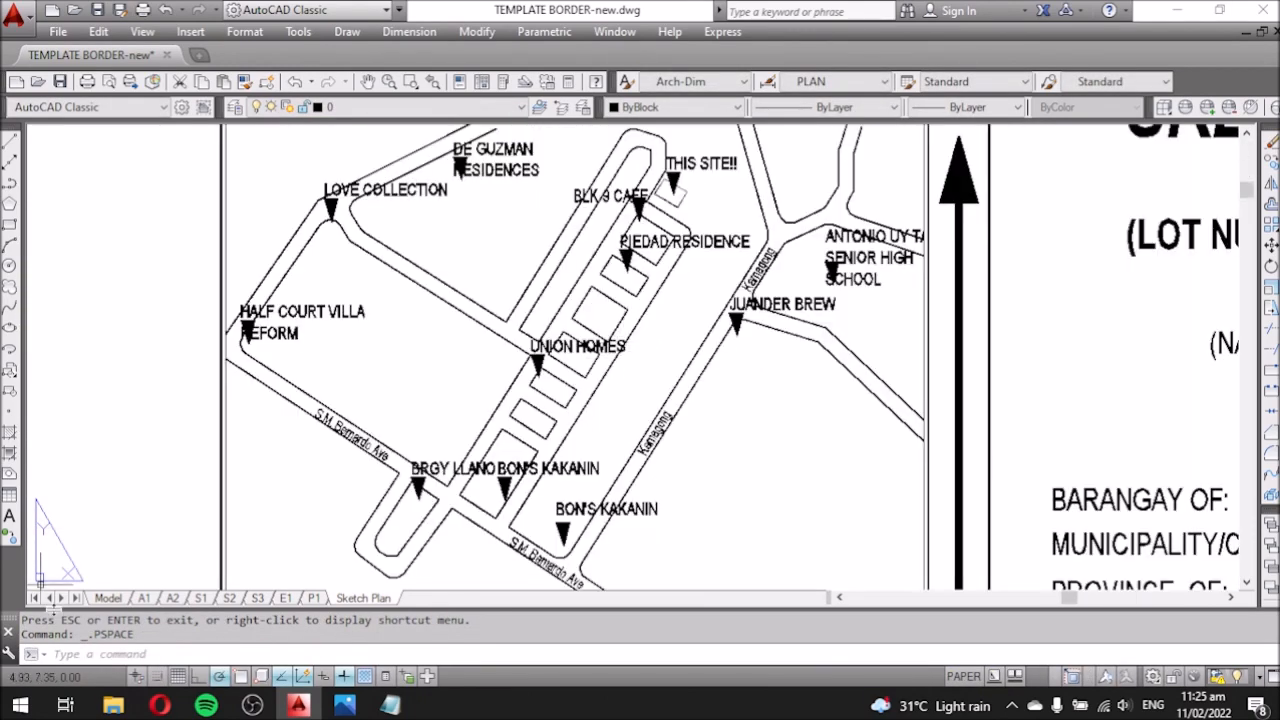
{"action": "left_click", "coordinate": [108, 598]}
{"action": "scroll", "coordinate": [390, 446], "scroll_direction": "down", "scroll_amount": 2}
{"action": "scroll", "coordinate": [1109, 342], "scroll_direction": "up", "scroll_amount": 6}
{"action": "scroll", "coordinate": [916, 372], "scroll_direction": "down", "scroll_amount": 3}
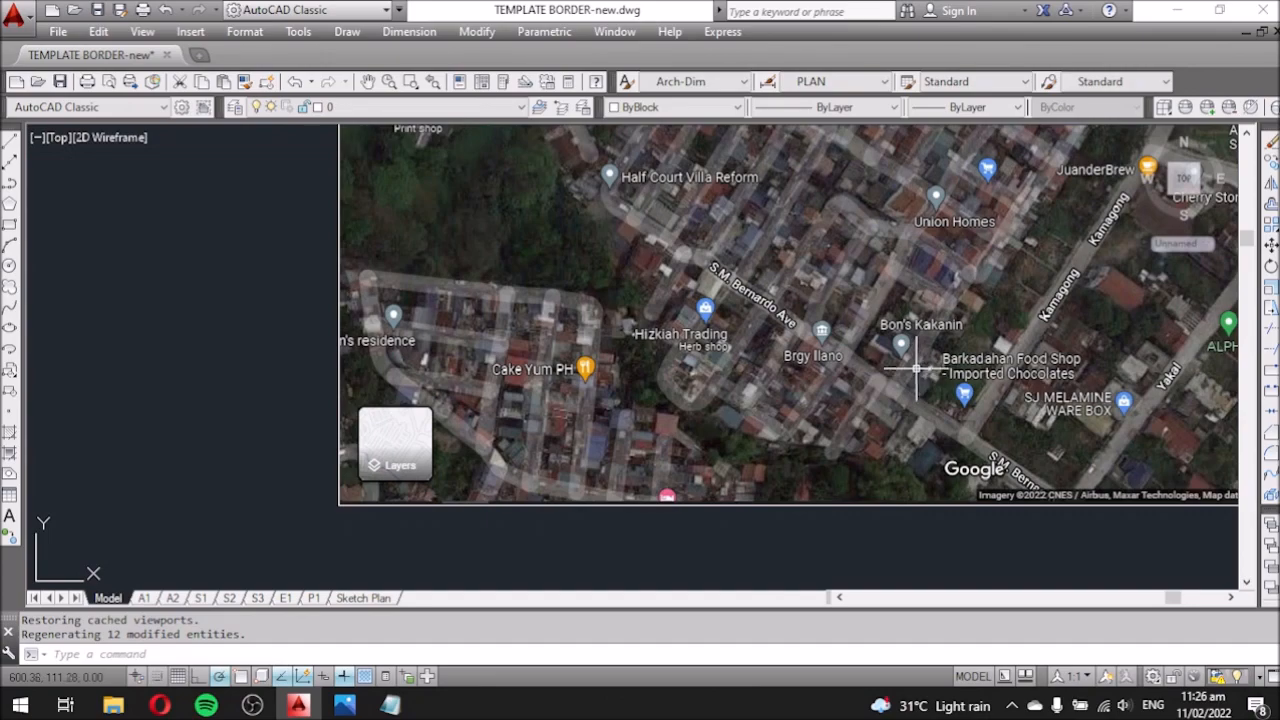
{"action": "scroll", "coordinate": [269, 460], "scroll_direction": "up", "scroll_amount": 2}
{"action": "scroll", "coordinate": [346, 437], "scroll_direction": "down", "scroll_amount": 1}
Move the satellite reference image further left.
{"action": "left_click", "coordinate": [480, 425]}
{"action": "type", "text": "m"}
{"action": "left_click", "coordinate": [1129, 417]}
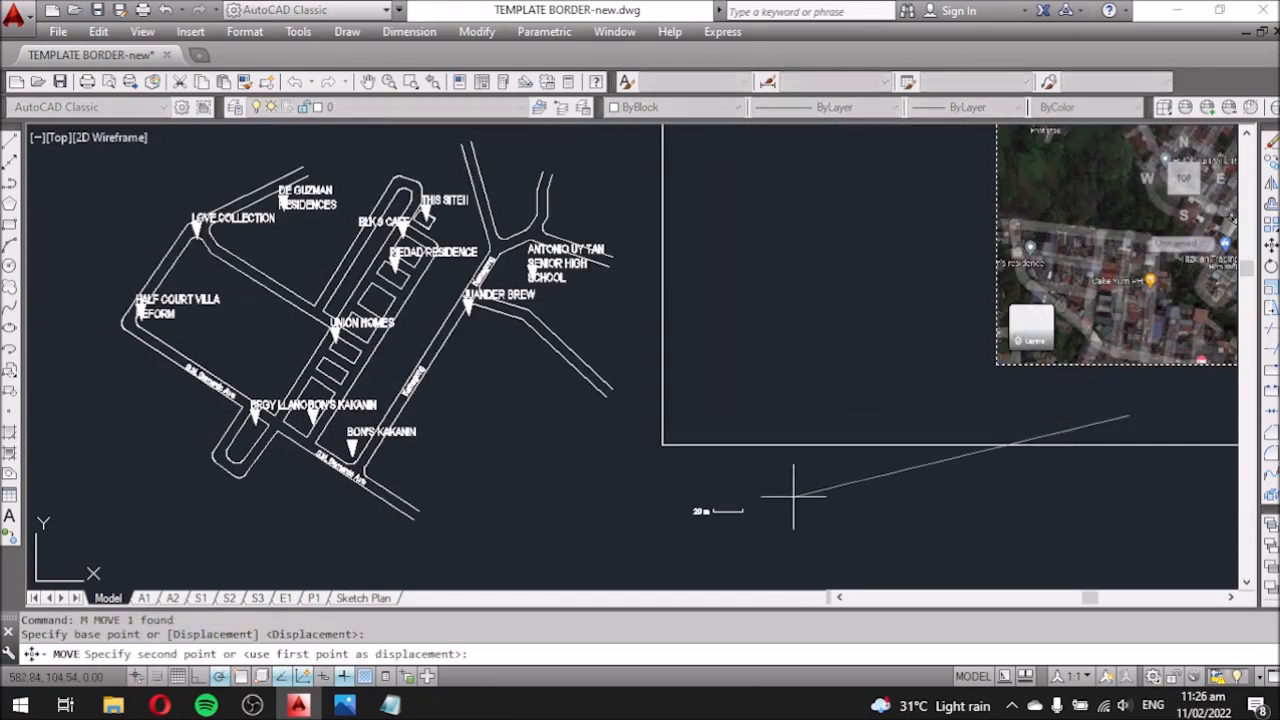
{"action": "left_click", "coordinate": [795, 496]}
{"action": "scroll", "coordinate": [795, 496], "scroll_direction": "down", "scroll_amount": 1}
{"action": "scroll", "coordinate": [1031, 386], "scroll_direction": "up", "scroll_amount": 1}
{"action": "scroll", "coordinate": [1031, 386], "scroll_direction": "down", "scroll_amount": 2}
{"action": "scroll", "coordinate": [578, 428], "scroll_direction": "up", "scroll_amount": 8}
Change the lower BON'S KAKANIN label to 'BARKADAHAN FOOD SHOP' and move it above its marker.
{"action": "double_click", "coordinate": [609, 443]}
{"action": "type", "text": "BARKADAHAN FOOD SHOP"}
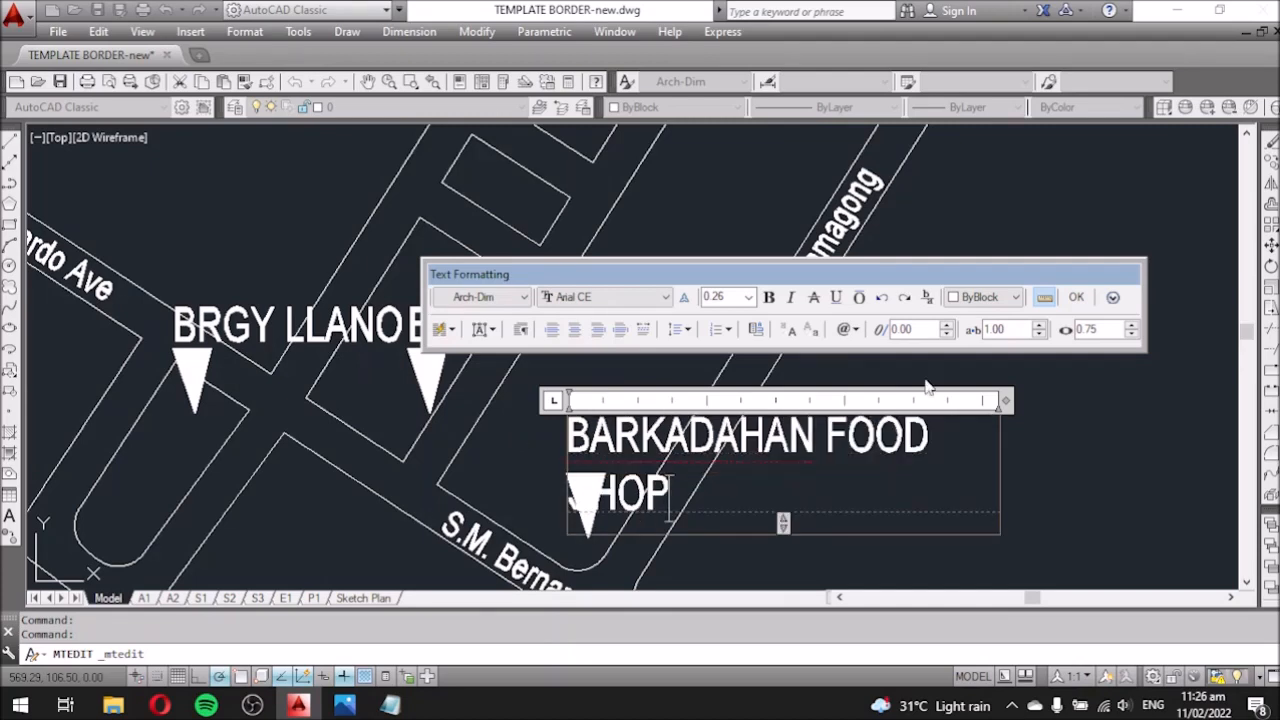
{"action": "left_click_drag", "start_coordinate": [1006, 401], "coordinate": [881, 402]}
{"action": "left_click", "coordinate": [905, 445]}
{"action": "left_click", "coordinate": [790, 428]}
{"action": "type", "text": "m"}
{"action": "left_click", "coordinate": [885, 457]}
{"action": "left_click", "coordinate": [889, 421]}
{"action": "scroll", "coordinate": [891, 364], "scroll_direction": "down", "scroll_amount": 4}
{"action": "scroll", "coordinate": [605, 325], "scroll_direction": "up", "scroll_amount": 4}
Match properties from BRGY LLANO to make the S.M. Bernardo Ave and Kamagong labels horizontal.
{"action": "type", "text": "ma"}
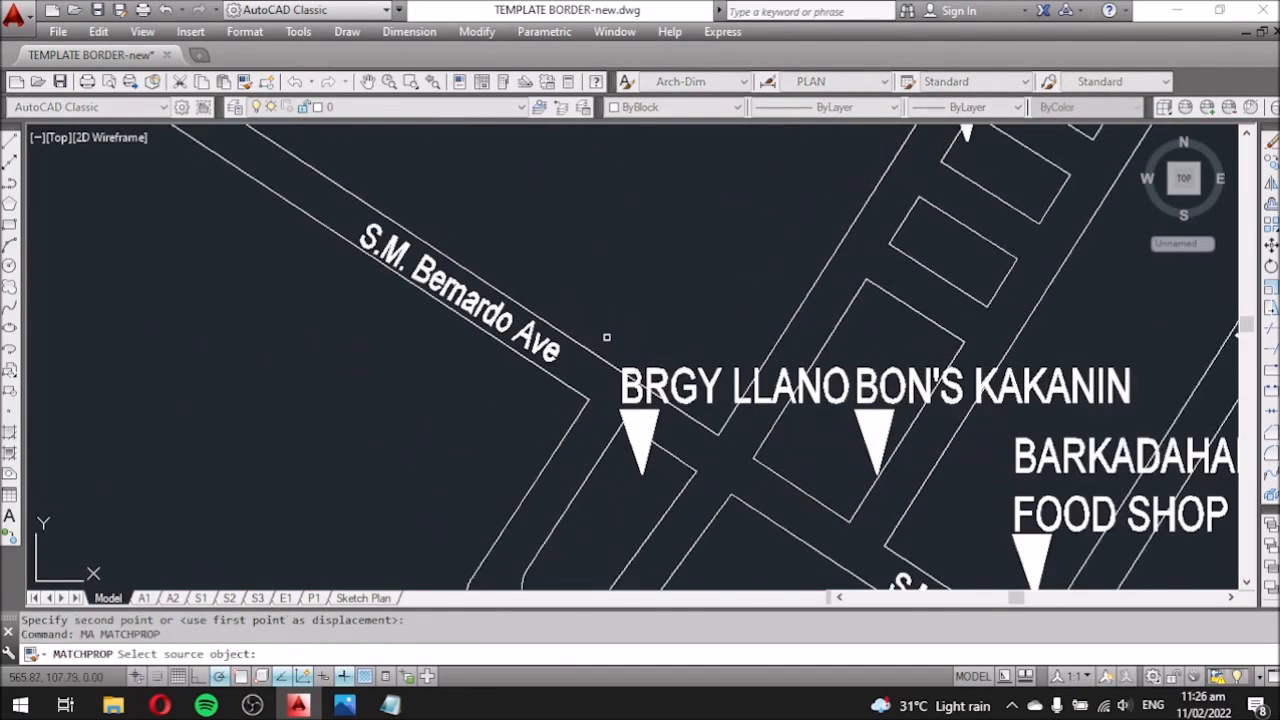
{"action": "left_click", "coordinate": [630, 379]}
{"action": "left_click", "coordinate": [474, 318]}
{"action": "scroll", "coordinate": [391, 295], "scroll_direction": "down", "scroll_amount": 4}
{"action": "left_click", "coordinate": [618, 426]}
{"action": "scroll", "coordinate": [736, 295], "scroll_direction": "up", "scroll_amount": 3}
{"action": "key", "text": "Escape"}
{"action": "type", "text": "ma"}
{"action": "left_click", "coordinate": [642, 478]}
{"action": "left_click", "coordinate": [744, 297]}
{"action": "key", "text": "Escape"}
Rotate the Kamagong label to its road's angle and move it onto the road.
{"action": "left_click", "coordinate": [787, 339]}
{"action": "type", "text": "r"}
{"action": "key", "text": "Return"}
{"action": "left_click", "coordinate": [843, 381]}
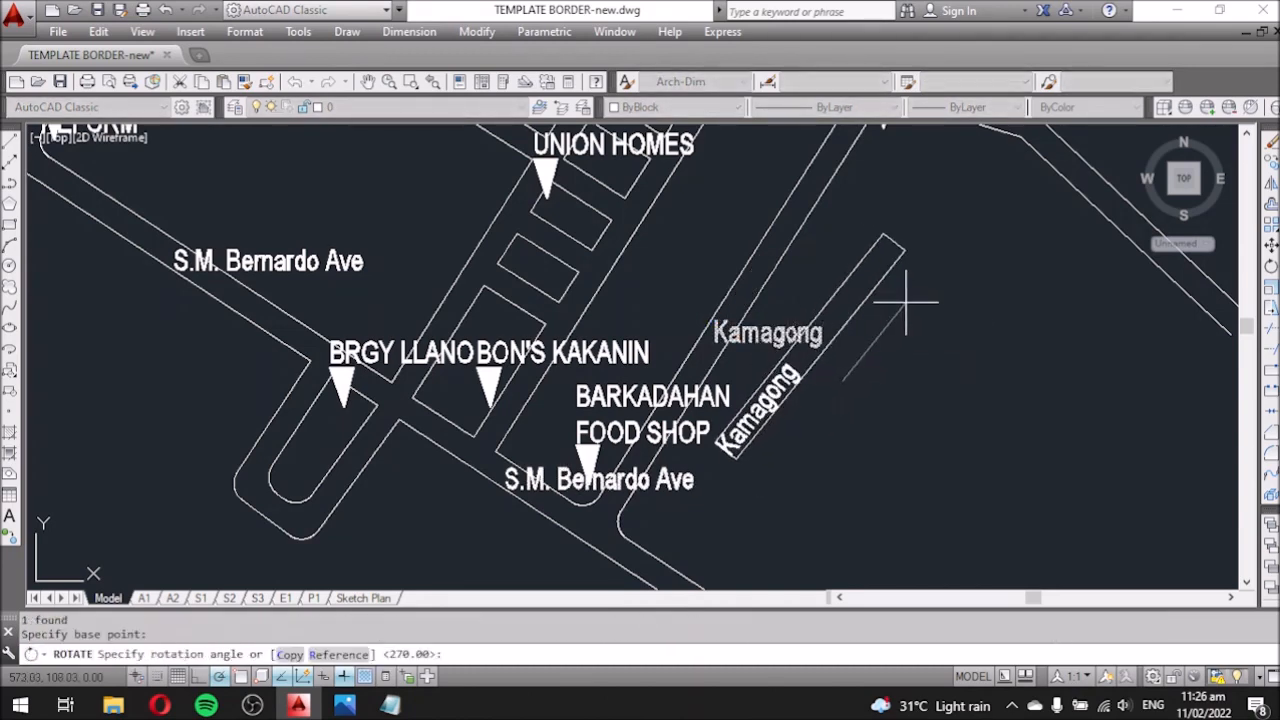
{"action": "left_click", "coordinate": [893, 294]}
{"action": "left_click_drag", "start_coordinate": [849, 454], "coordinate": [772, 420]}
{"action": "type", "text": "m"}
{"action": "left_click", "coordinate": [849, 454]}
{"action": "left_click", "coordinate": [849, 299]}
Give another street label the upper Kamagong label's orientation with MATCHPROP.
{"action": "middle_click_drag", "start_coordinate": [833, 201], "coordinate": [726, 374]}
{"action": "type", "text": "ma"}
{"action": "left_click", "coordinate": [812, 220]}
{"action": "left_click", "coordinate": [659, 434]}
{"action": "key", "text": "Escape"}
Rotate the S.M. Bernardo Ave label to the road angle and move it onto the road.
{"action": "scroll", "coordinate": [669, 392], "scroll_direction": "down", "scroll_amount": 5}
{"action": "scroll", "coordinate": [466, 490], "scroll_direction": "up", "scroll_amount": 5}
{"action": "left_click", "coordinate": [526, 267]}
{"action": "type", "text": "ro"}
{"action": "left_click", "coordinate": [425, 321]}
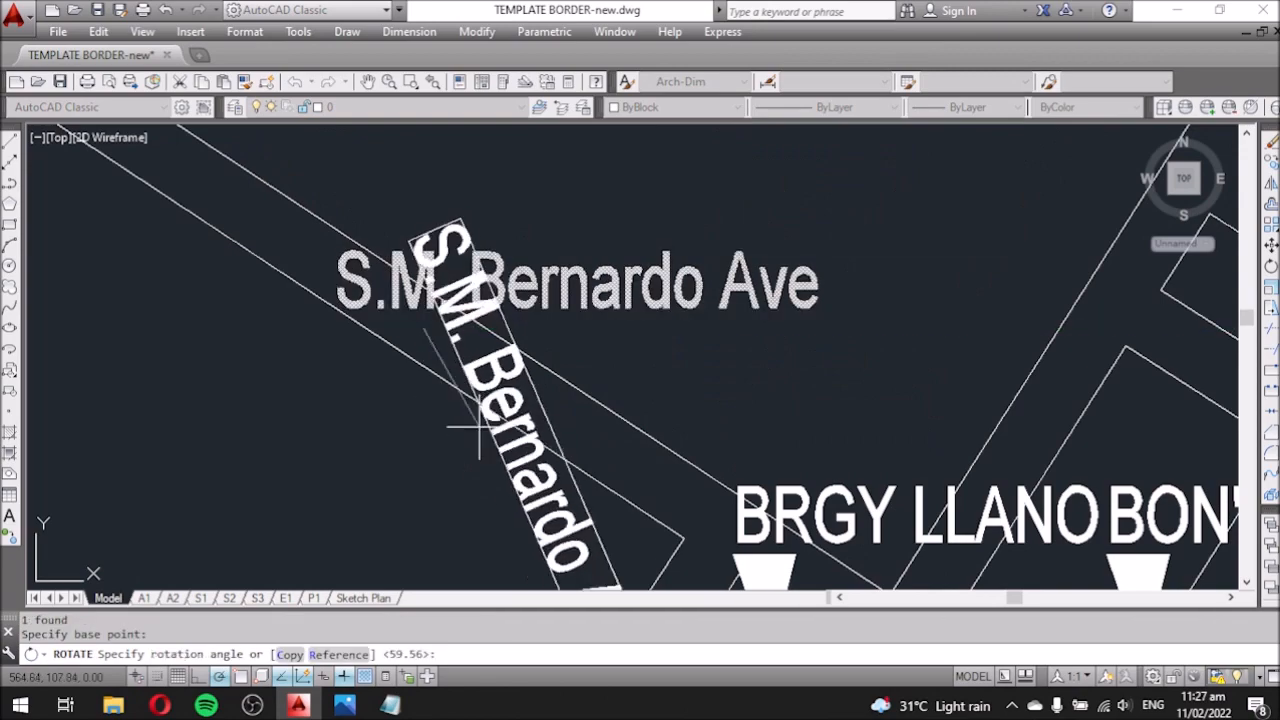
{"action": "left_click", "coordinate": [560, 413]}
{"action": "left_click", "coordinate": [442, 283]}
{"action": "type", "text": "m"}
{"action": "left_click", "coordinate": [826, 269]}
{"action": "left_click", "coordinate": [628, 203]}
Align the lower S.M. Bernardo Ave label with the upper one and place it on its road.
{"action": "scroll", "coordinate": [426, 228], "scroll_direction": "down", "scroll_amount": 6}
{"action": "type", "text": "ma"}
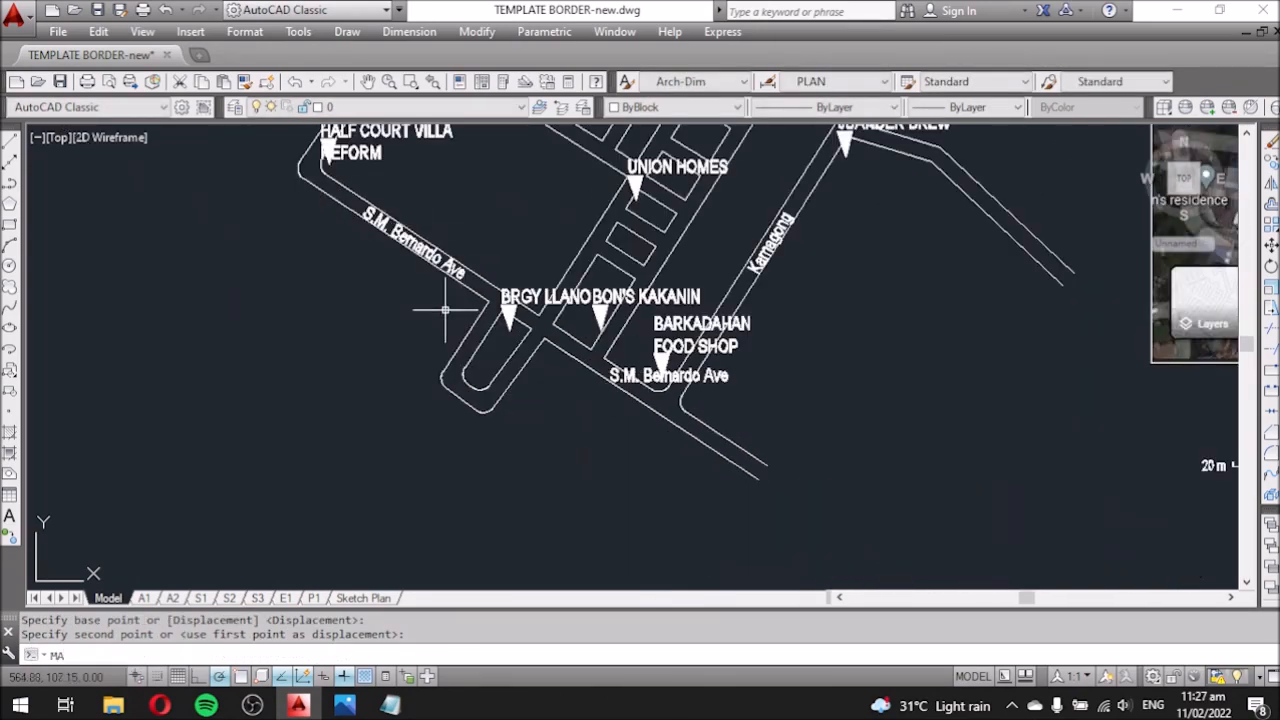
{"action": "left_click", "coordinate": [459, 274]}
{"action": "left_click", "coordinate": [660, 376]}
{"action": "scroll", "coordinate": [560, 392], "scroll_direction": "down", "scroll_amount": 3}
{"action": "scroll", "coordinate": [574, 397], "scroll_direction": "up", "scroll_amount": 6}
{"action": "left_click", "coordinate": [574, 400]}
{"action": "type", "text": "m"}
{"action": "scroll", "coordinate": [614, 485], "scroll_direction": "down", "scroll_amount": 2}
{"action": "scroll", "coordinate": [575, 437], "scroll_direction": "down", "scroll_amount": 2}
{"action": "scroll", "coordinate": [772, 470], "scroll_direction": "up", "scroll_amount": 2}
{"action": "left_click", "coordinate": [784, 409]}
Shift the satellite reference image to the right.
{"action": "type", "text": "m"}
{"action": "left_click", "coordinate": [786, 458]}
{"action": "left_click", "coordinate": [935, 460]}
{"action": "left_click", "coordinate": [506, 438]}
{"action": "left_click", "coordinate": [709, 514]}
{"action": "scroll", "coordinate": [991, 443], "scroll_direction": "down", "scroll_amount": 3}
{"action": "scroll", "coordinate": [760, 470], "scroll_direction": "up", "scroll_amount": 3}
Move the scale bar to the left.
{"action": "mouse_move", "coordinate": [390, 705]}
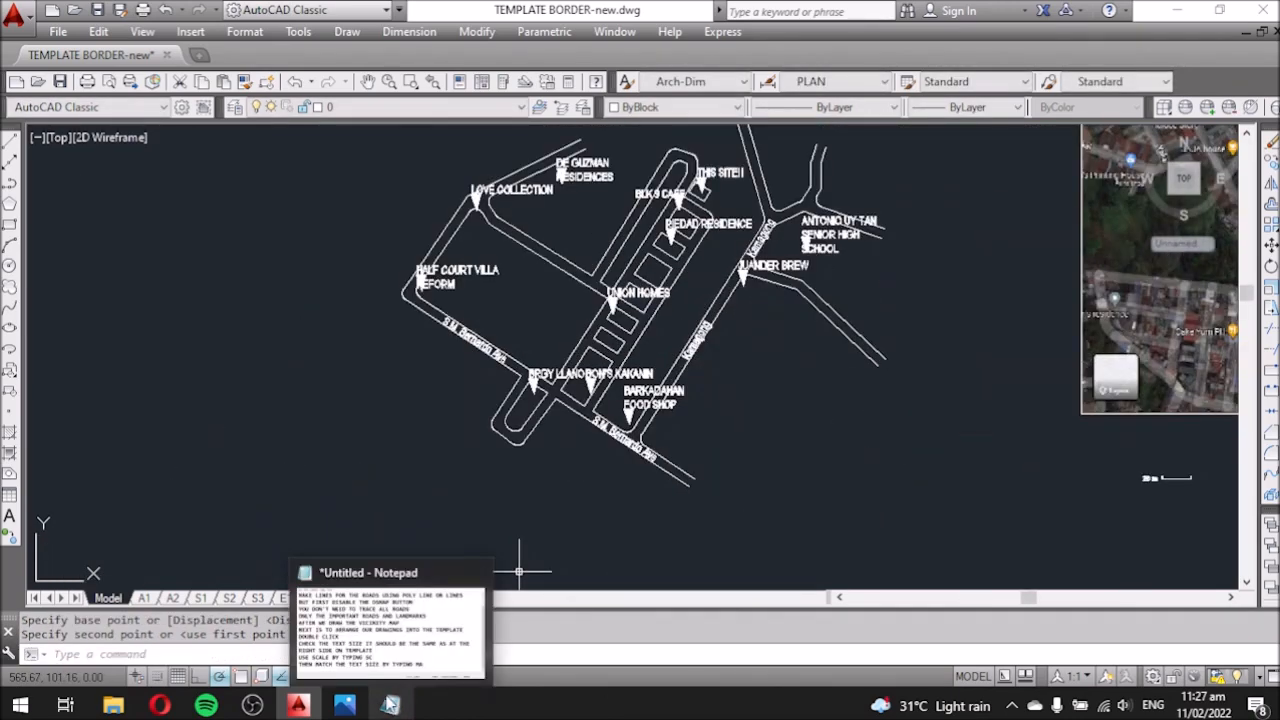
{"action": "scroll", "coordinate": [803, 476], "scroll_direction": "down", "scroll_amount": 2}
{"action": "scroll", "coordinate": [1053, 507], "scroll_direction": "up", "scroll_amount": 2}
{"action": "type", "text": "m"}
{"action": "left_click", "coordinate": [1114, 520]}
{"action": "left_click", "coordinate": [712, 486]}
{"action": "scroll", "coordinate": [590, 431], "scroll_direction": "up", "scroll_amount": 4}
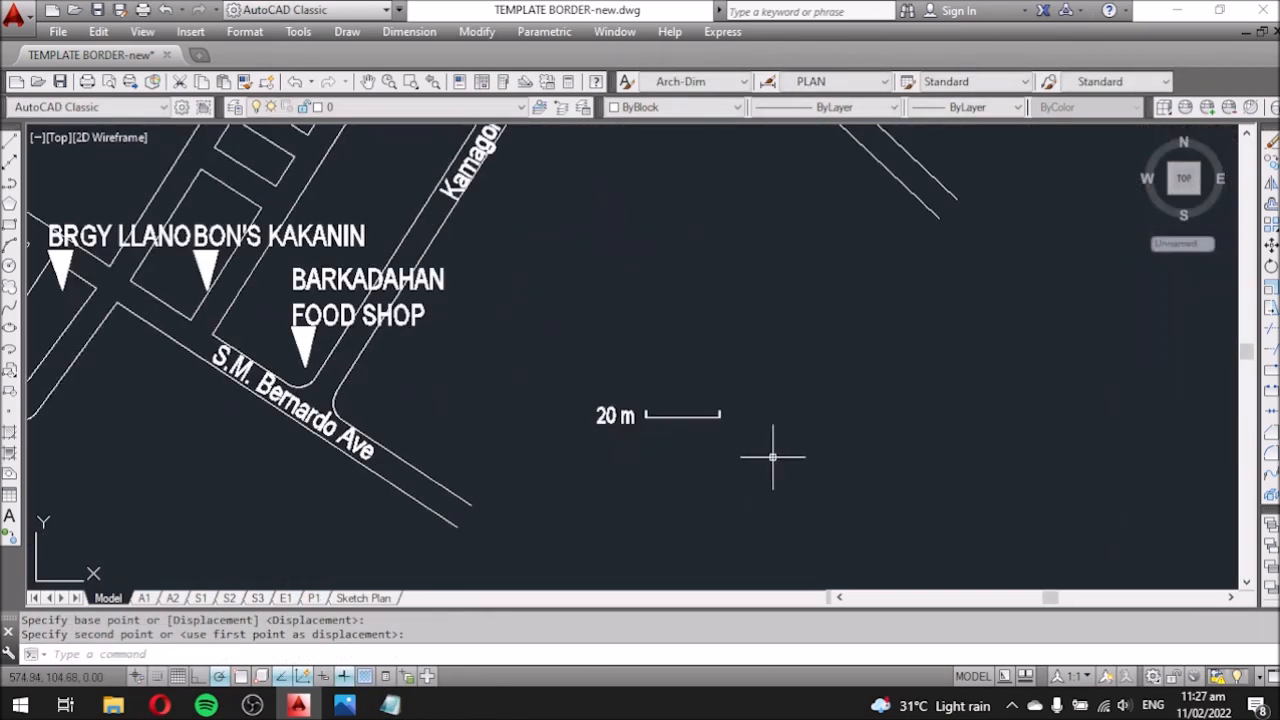
Change the scale text to 'SCALE: 20 m' and place it left of the bar.
{"action": "double_click", "coordinate": [615, 415]}
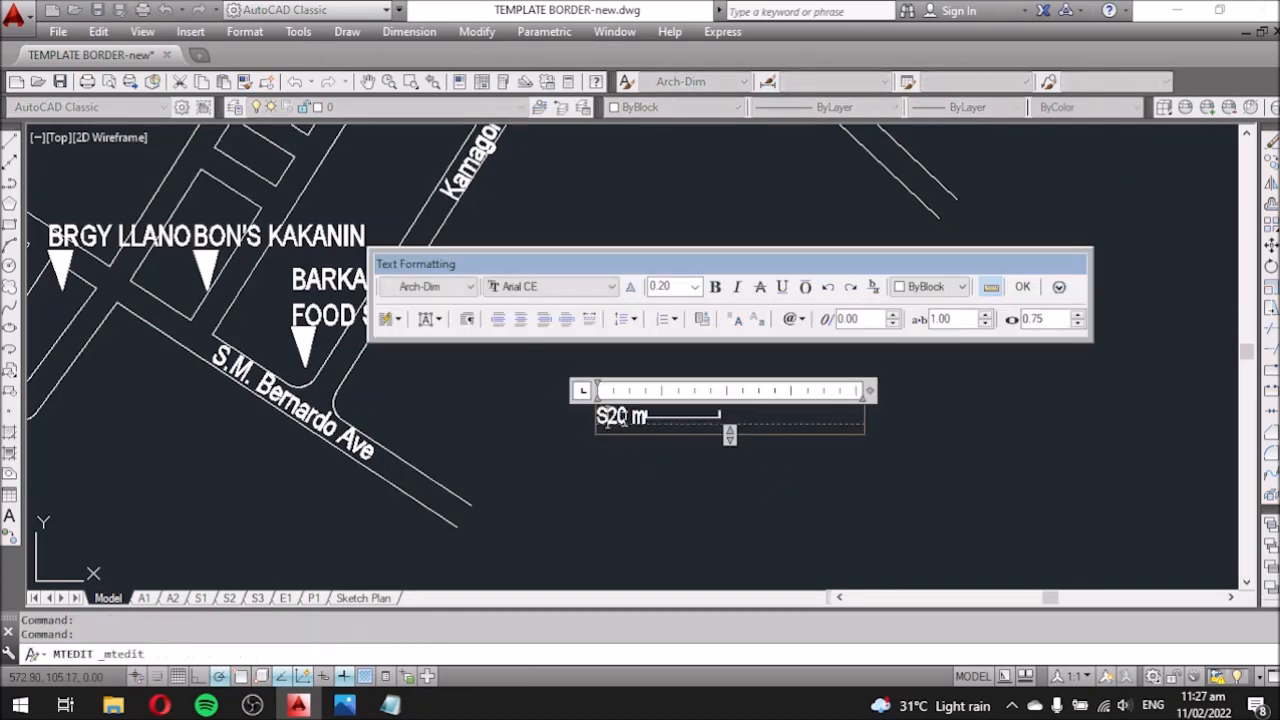
{"action": "left_click", "coordinate": [740, 466]}
{"action": "type", "text": "m"}
{"action": "left_click", "coordinate": [828, 456]}
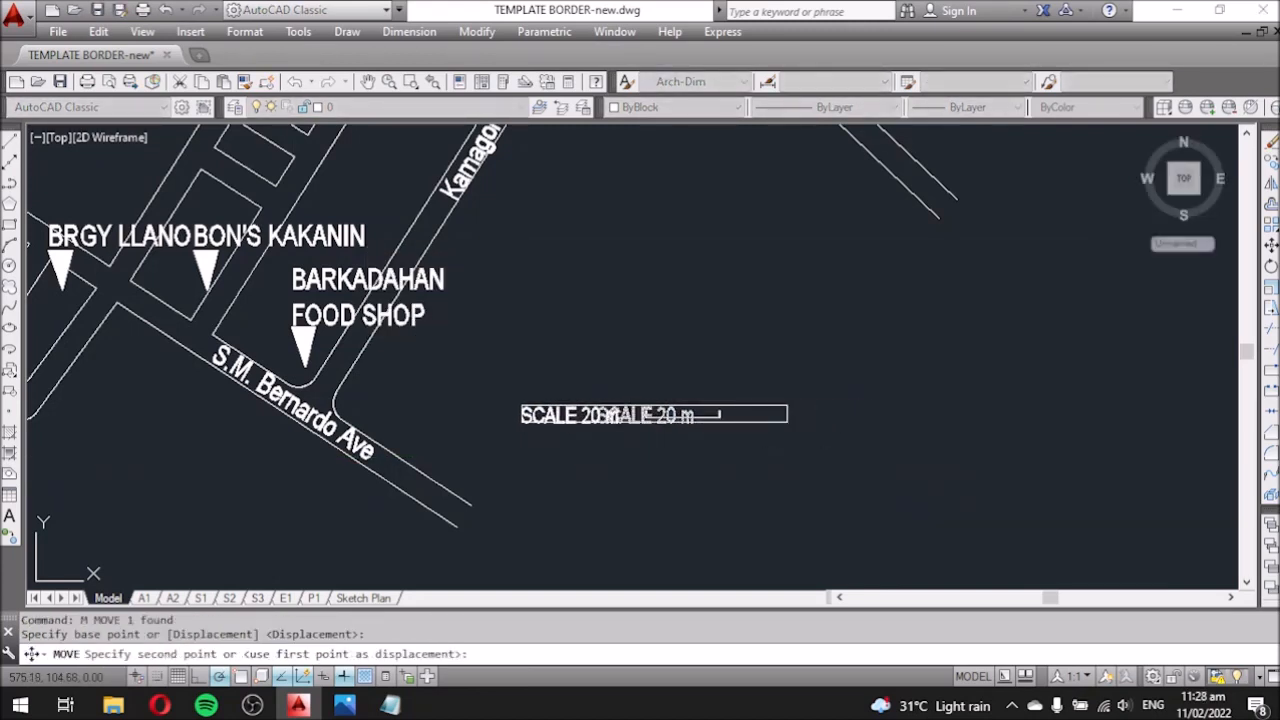
{"action": "left_click", "coordinate": [752, 456]}
{"action": "scroll", "coordinate": [580, 425], "scroll_direction": "up", "scroll_amount": 2}
{"action": "left_click", "coordinate": [580, 425]}
{"action": "left_click", "coordinate": [547, 418]}
{"action": "double_click", "coordinate": [580, 410]}
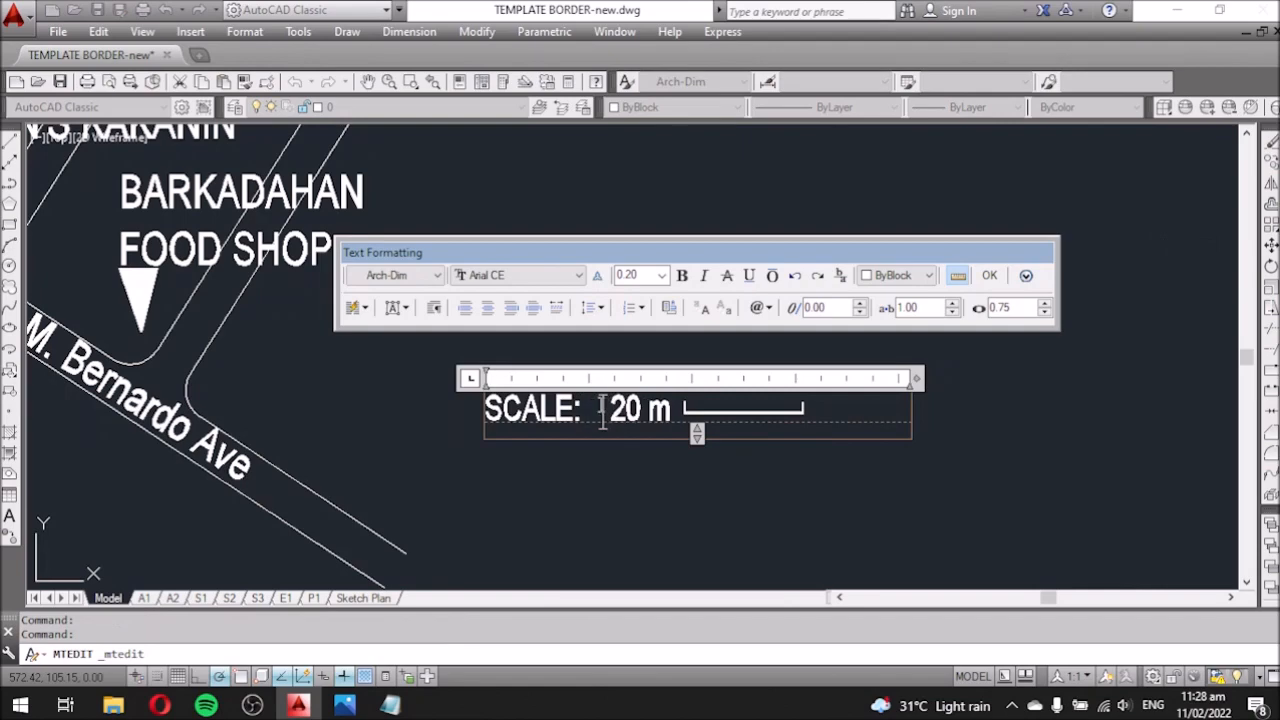
{"action": "key", "text": "Escape"}
Return to the Sketch Plan layout and enter the vicinity map viewport.
{"action": "scroll", "coordinate": [610, 402], "scroll_direction": "down", "scroll_amount": 2}
{"action": "scroll", "coordinate": [797, 479], "scroll_direction": "down", "scroll_amount": 4}
{"action": "left_click", "coordinate": [363, 600]}
{"action": "scroll", "coordinate": [600, 425], "scroll_direction": "up", "scroll_amount": 3}
{"action": "double_click", "coordinate": [639, 416]}
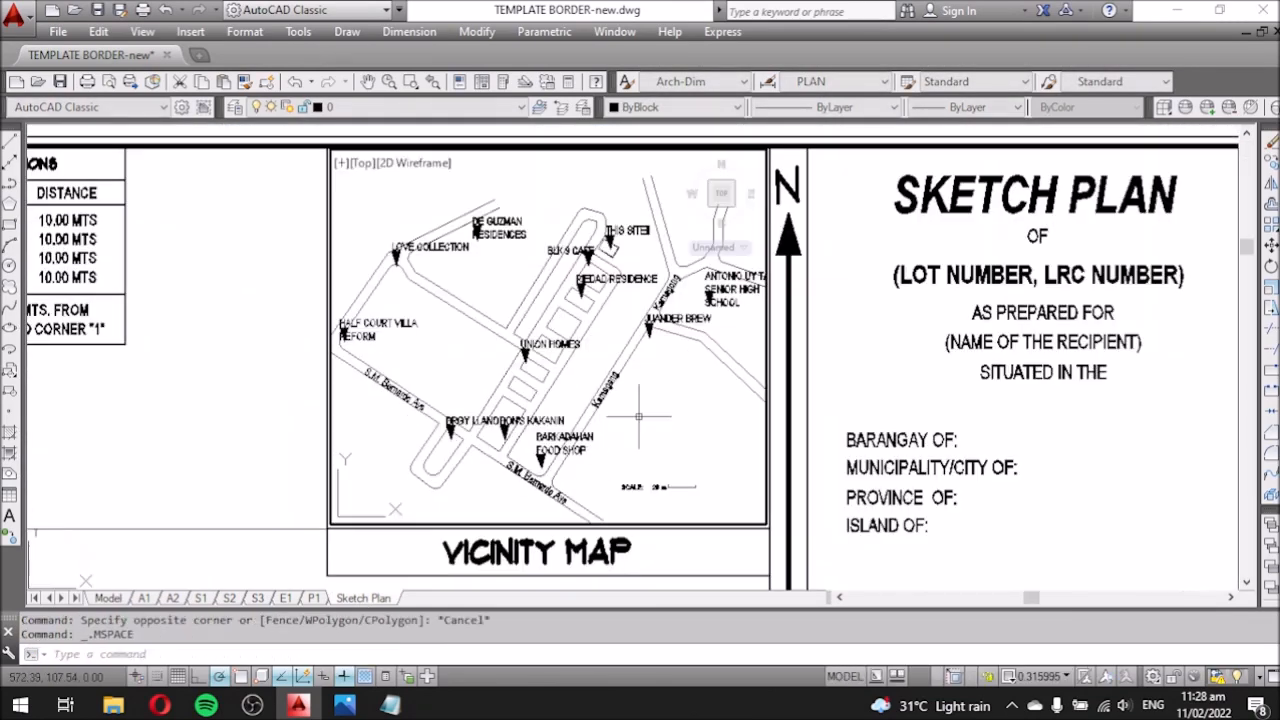
On the Model tab, move the DE GUZMAN RESIDENCES and BLK 9 CAFE labels upward.
{"action": "double_click", "coordinate": [214, 406]}
{"action": "scroll", "coordinate": [513, 228], "scroll_direction": "up", "scroll_amount": 4}
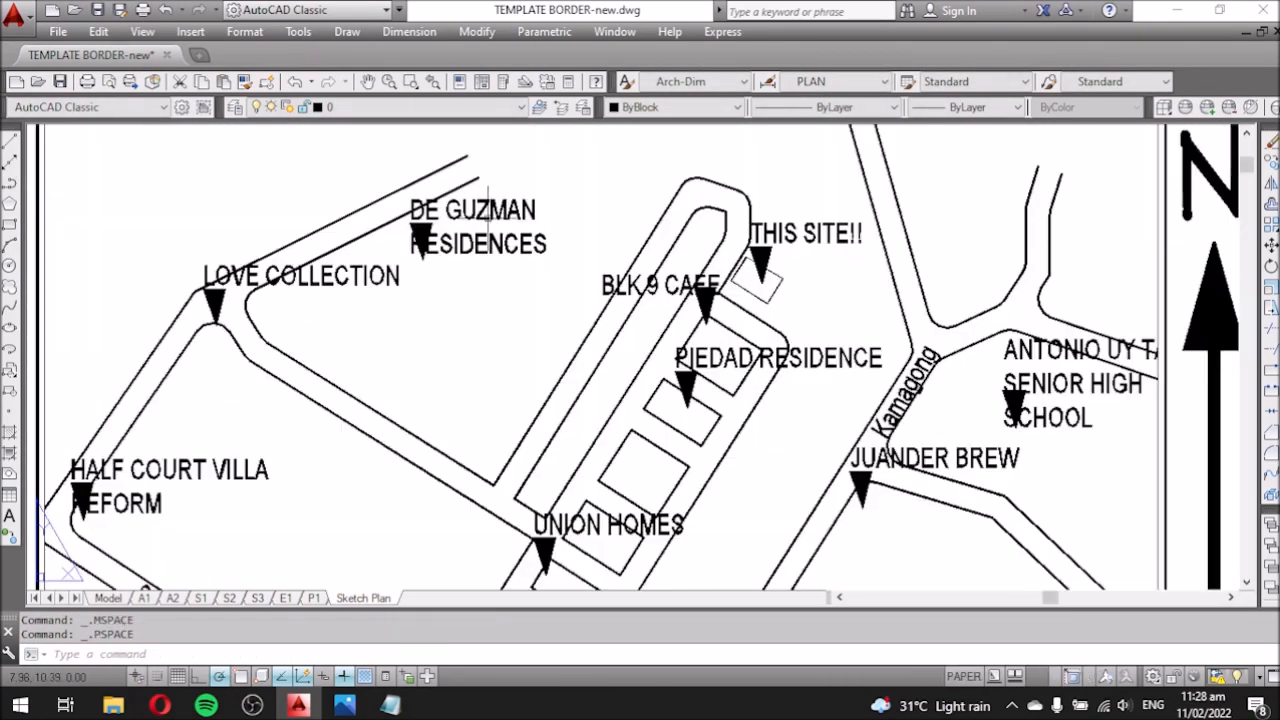
{"action": "left_click", "coordinate": [107, 602]}
{"action": "left_click", "coordinate": [548, 334]}
{"action": "type", "text": "m"}
{"action": "left_click", "coordinate": [554, 384]}
{"action": "left_click", "coordinate": [554, 356]}
{"action": "scroll", "coordinate": [660, 372], "scroll_direction": "up", "scroll_amount": 5}
{"action": "left_click", "coordinate": [682, 310]}
{"action": "type", "text": "m"}
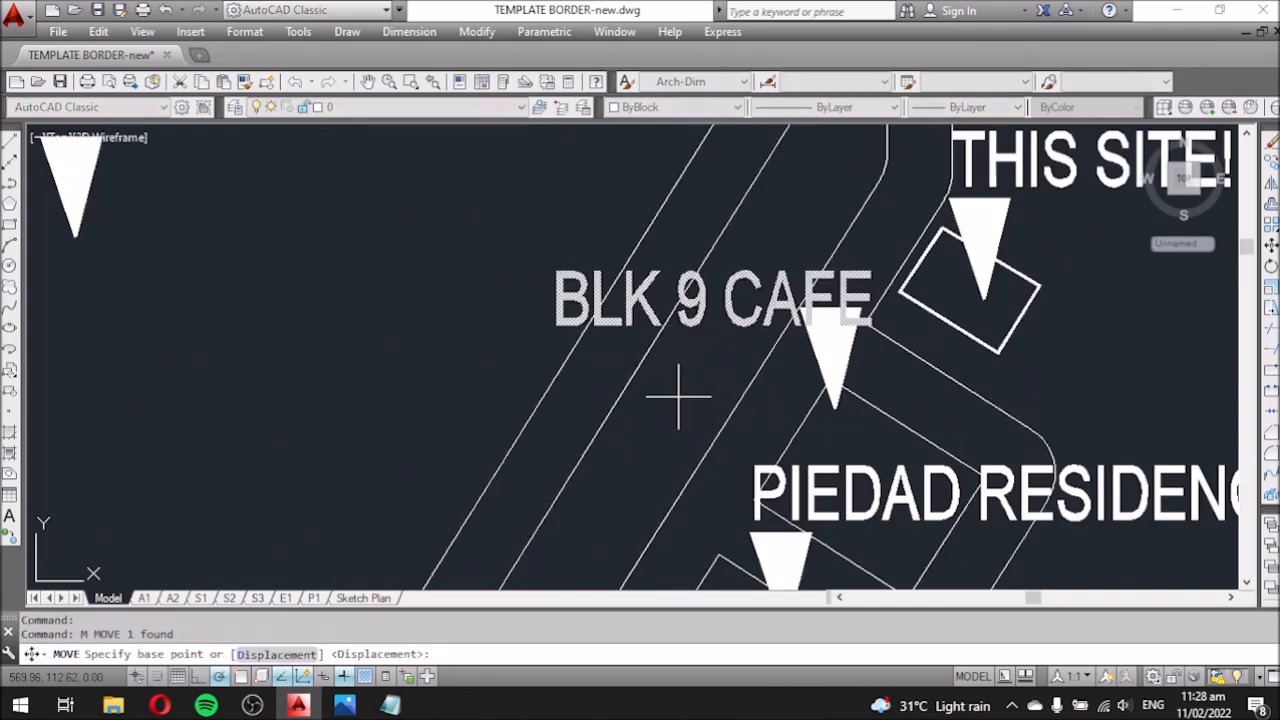
{"action": "left_click", "coordinate": [678, 397]}
{"action": "left_click", "coordinate": [674, 362]}
Stretch the ANTONIO UY TAN school label wider and move it upward.
{"action": "scroll", "coordinate": [480, 350], "scroll_direction": "down", "scroll_amount": 5}
{"action": "scroll", "coordinate": [505, 362], "scroll_direction": "down", "scroll_amount": 3}
{"action": "scroll", "coordinate": [517, 490], "scroll_direction": "up", "scroll_amount": 3}
{"action": "left_click", "coordinate": [1005, 299]}
{"action": "left_click", "coordinate": [1068, 249]}
{"action": "left_click", "coordinate": [1170, 245]}
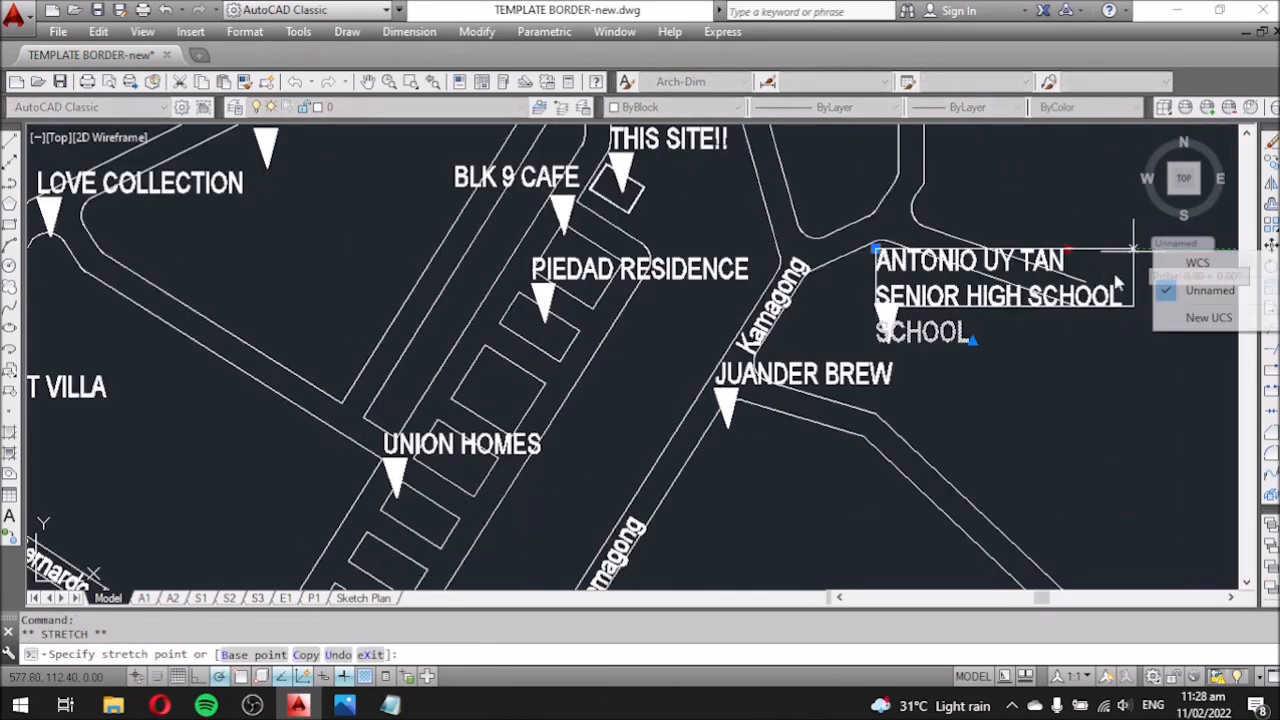
{"action": "left_click", "coordinate": [1120, 281]}
{"action": "type", "text": "m"}
{"action": "left_click", "coordinate": [951, 392]}
Move the HALF COURT VILLA label up.
{"action": "left_click", "coordinate": [951, 380]}
{"action": "scroll", "coordinate": [953, 330], "scroll_direction": "down", "scroll_amount": 3}
{"action": "scroll", "coordinate": [290, 371], "scroll_direction": "up", "scroll_amount": 3}
{"action": "left_click", "coordinate": [318, 378]}
{"action": "type", "text": "m"}
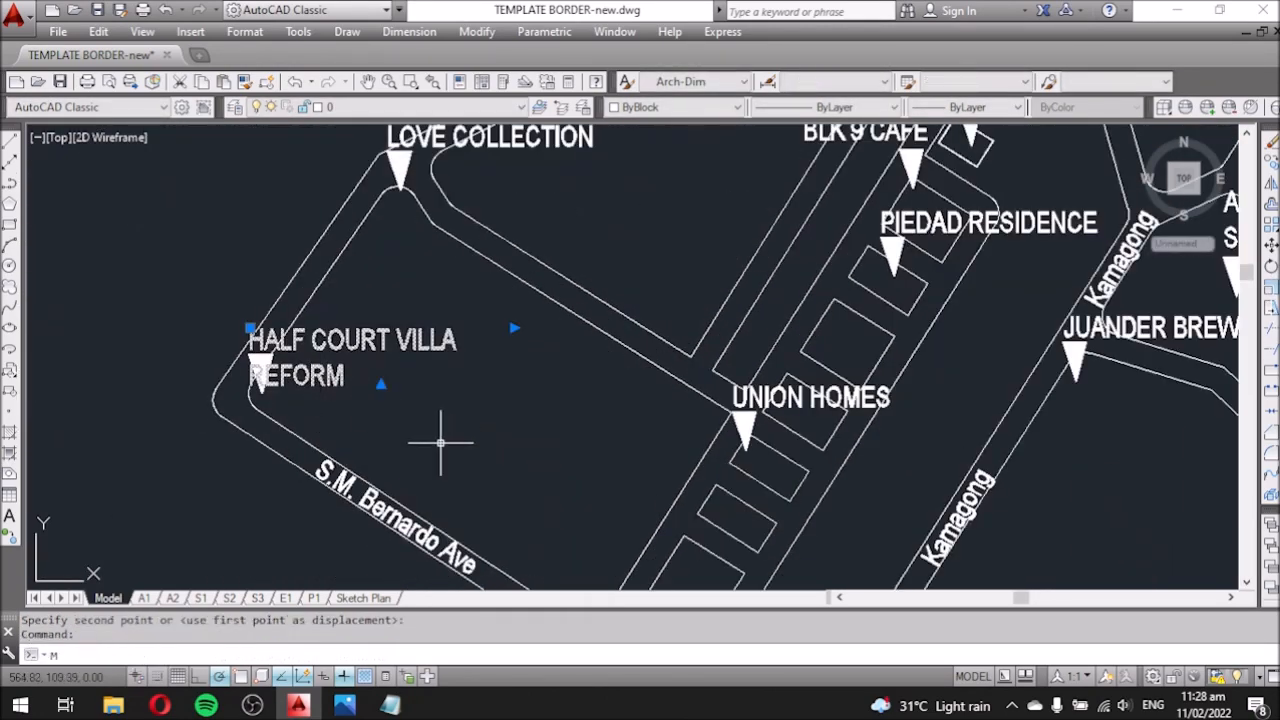
{"action": "key", "text": "space"}
{"action": "left_click", "coordinate": [442, 450]}
{"action": "left_click", "coordinate": [449, 414]}
Shift the BRGY LLANO and BON'S KAKANIN labels left so they no longer overlap.
{"action": "scroll", "coordinate": [500, 400], "scroll_direction": "down", "scroll_amount": 3}
{"action": "scroll", "coordinate": [540, 470], "scroll_direction": "up", "scroll_amount": 3}
{"action": "left_click", "coordinate": [545, 420]}
{"action": "type", "text": "m"}
{"action": "left_click", "coordinate": [643, 485]}
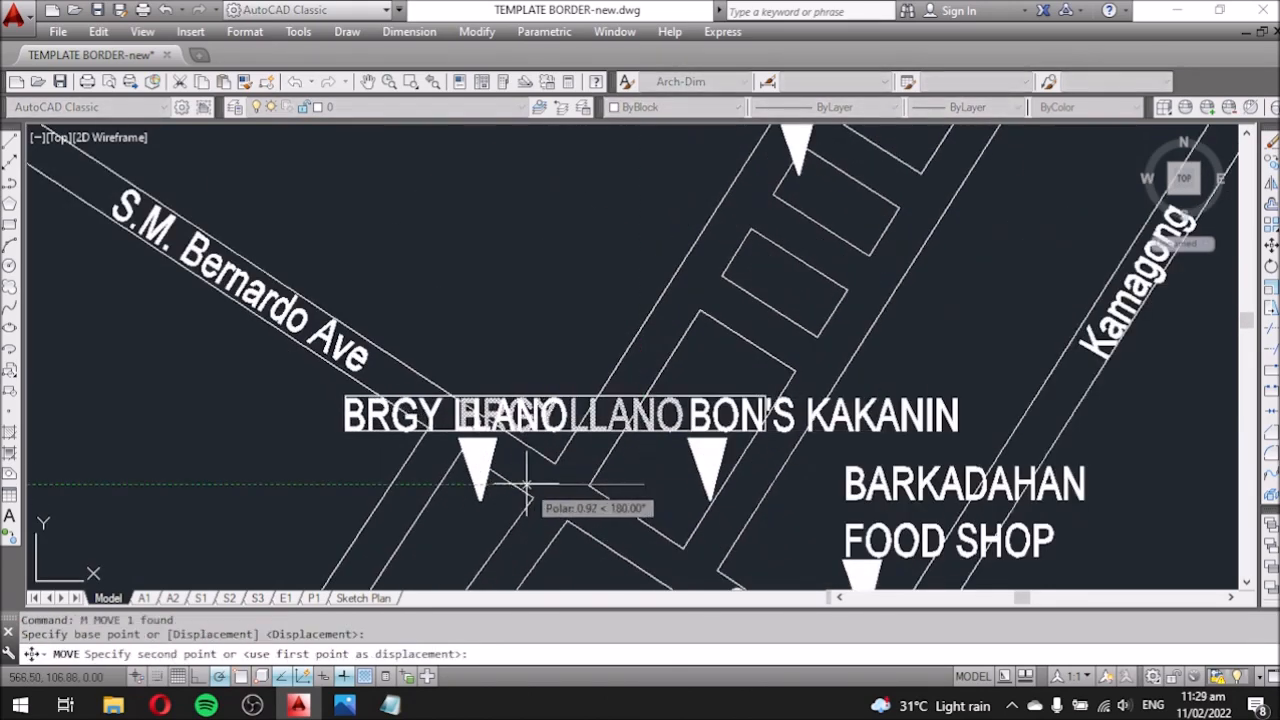
{"action": "left_click", "coordinate": [521, 485]}
{"action": "scroll", "coordinate": [521, 480], "scroll_direction": "down", "scroll_amount": 4}
{"action": "scroll", "coordinate": [525, 425], "scroll_direction": "up", "scroll_amount": 3}
{"action": "left_click", "coordinate": [515, 508]}
{"action": "left_click", "coordinate": [480, 509]}
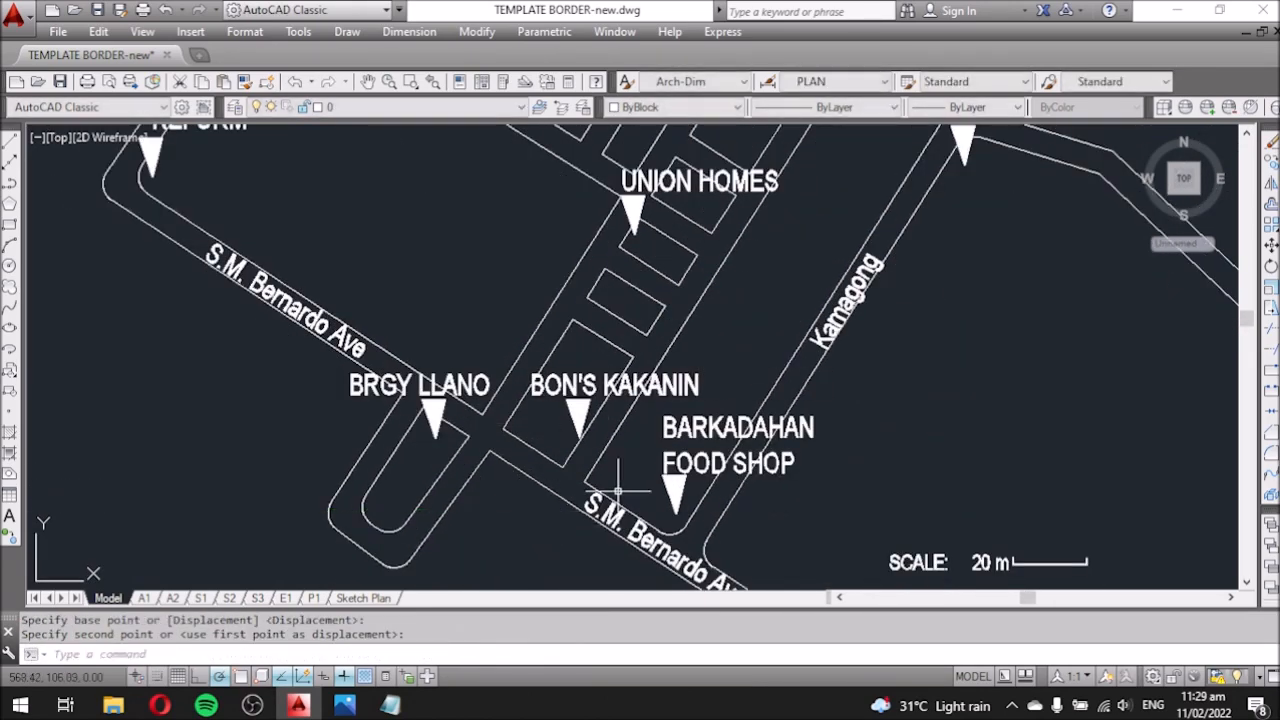
Check the rearranged labels in the Sketch Plan vicinity map viewport.
{"action": "scroll", "coordinate": [560, 514], "scroll_direction": "down", "scroll_amount": 4}
{"action": "left_click", "coordinate": [362, 599]}
{"action": "middle_click_drag", "start_coordinate": [571, 461], "coordinate": [580, 329]}
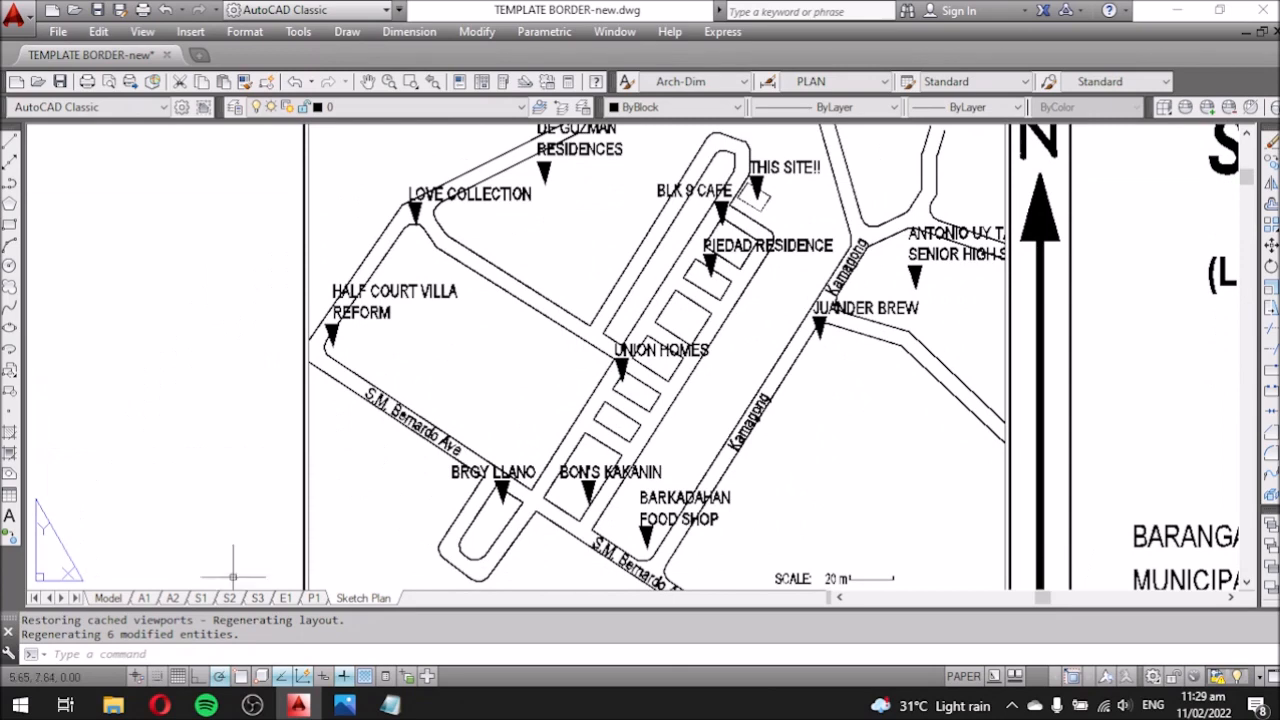
{"action": "left_click", "coordinate": [108, 597]}
{"action": "left_click", "coordinate": [1119, 259]}
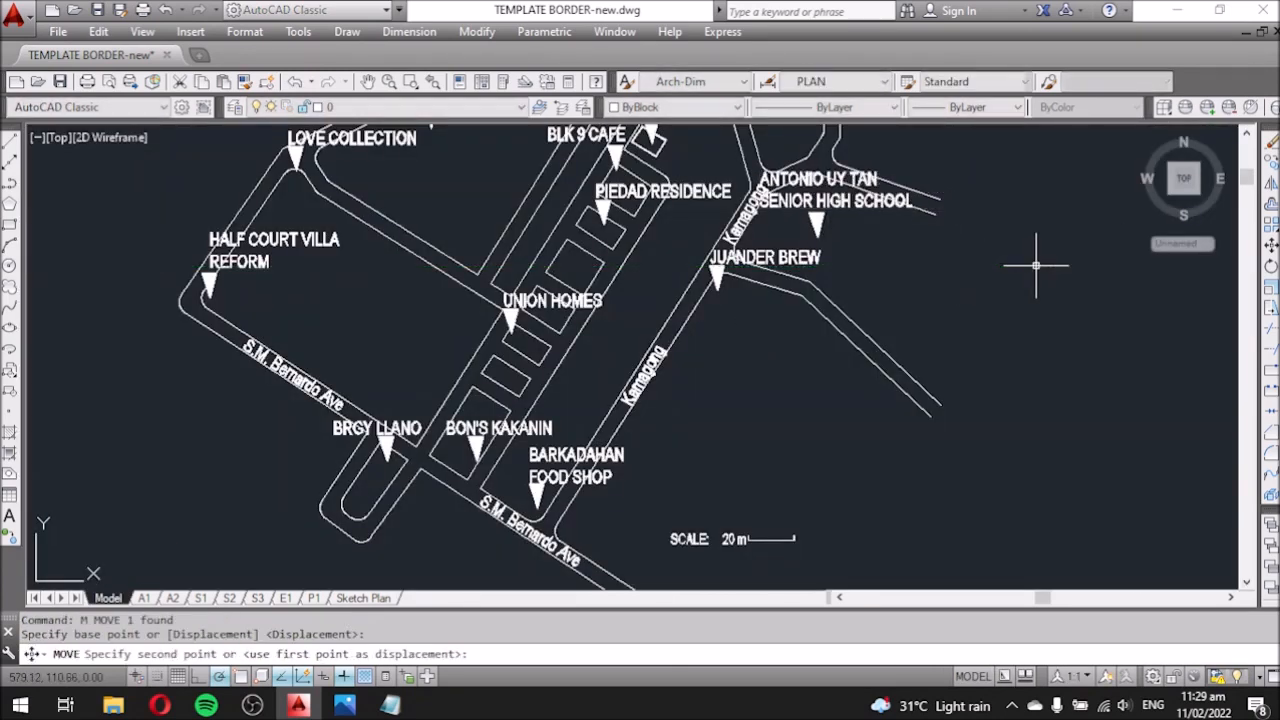
{"action": "left_click", "coordinate": [362, 598]}
{"action": "scroll", "coordinate": [395, 270], "scroll_direction": "down", "scroll_amount": 3}
{"action": "double_click", "coordinate": [700, 384]}
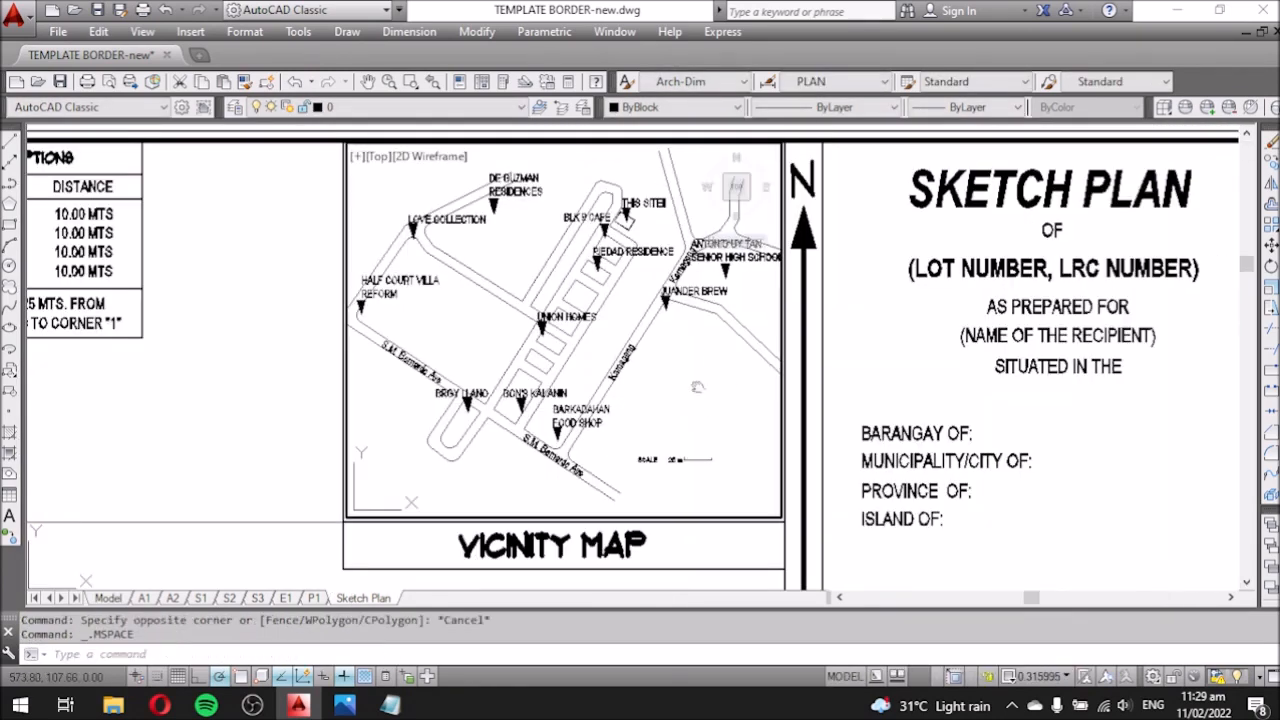
{"action": "double_click", "coordinate": [305, 389]}
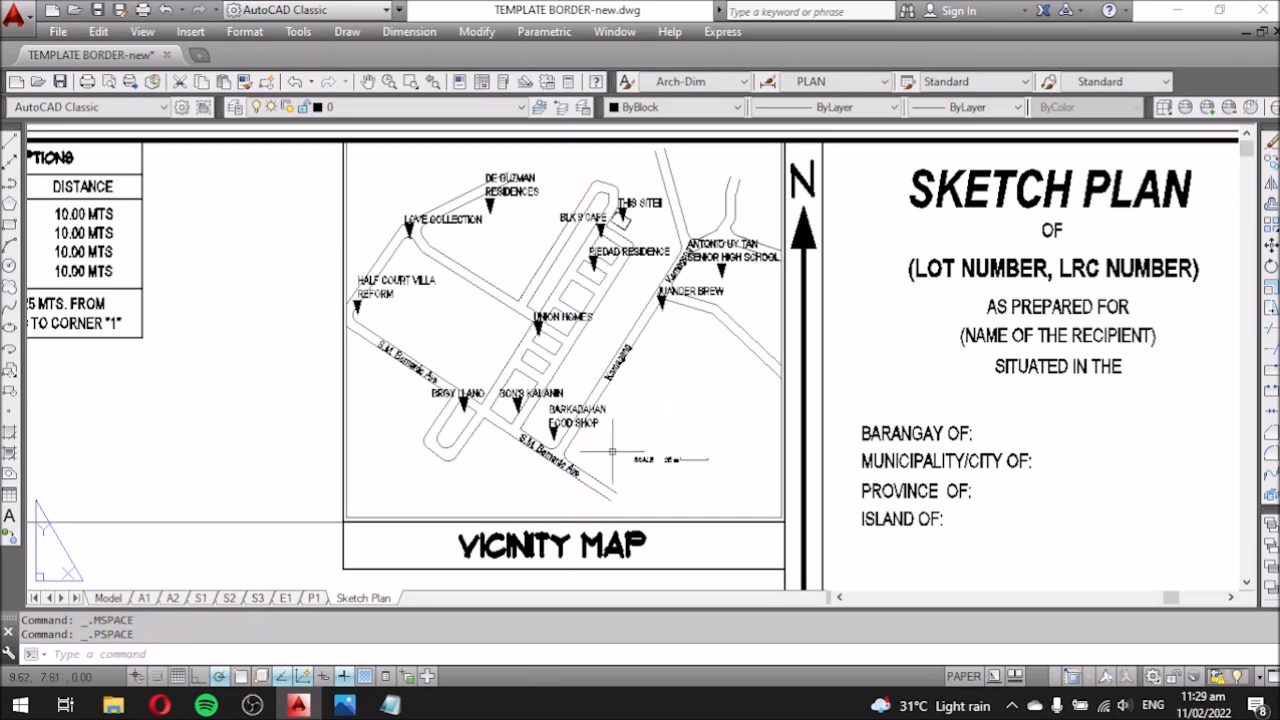
Move the vicinity map scale bar to the right and return to the Sketch Plan layout.
{"action": "left_click", "coordinate": [109, 599]}
{"action": "left_click", "coordinate": [530, 437]}
{"action": "left_click", "coordinate": [636, 487]}
{"action": "key", "text": "m"}
{"action": "key", "text": "Return"}
{"action": "left_click", "coordinate": [616, 502]}
{"action": "left_click", "coordinate": [668, 502]}
{"action": "left_click", "coordinate": [362, 598]}
Inside the vicinity map viewport, try scales 1:150, 1:1000, 1:5000 and 1:2500.
{"action": "scroll", "coordinate": [700, 386], "scroll_direction": "down", "scroll_amount": 2}
{"action": "middle_click_drag", "start_coordinate": [724, 427], "coordinate": [656, 409]}
{"action": "scroll", "coordinate": [656, 409], "scroll_direction": "up", "scroll_amount": 2}
{"action": "double_click", "coordinate": [656, 409]}
{"action": "left_click", "coordinate": [1049, 677]}
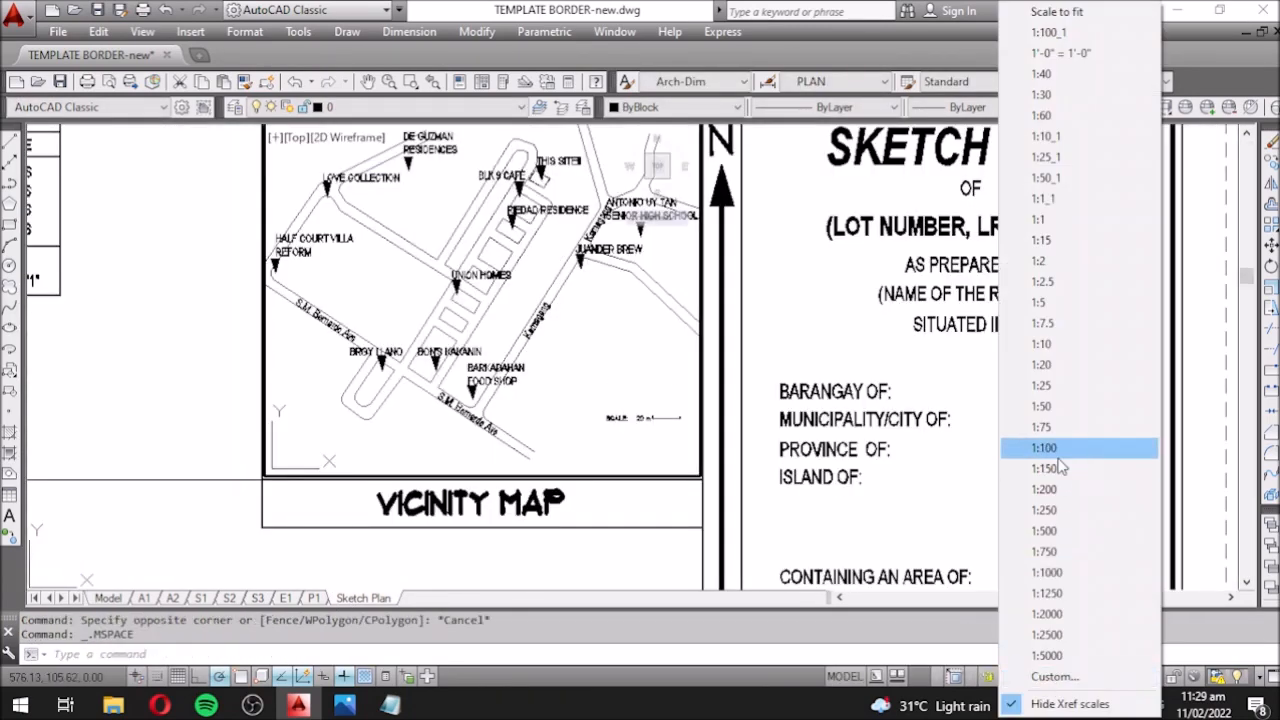
{"action": "left_click", "coordinate": [1049, 469]}
{"action": "left_click", "coordinate": [1049, 677]}
{"action": "left_click", "coordinate": [1081, 575]}
{"action": "left_click", "coordinate": [1049, 677]}
{"action": "left_click", "coordinate": [1070, 655]}
{"action": "left_click", "coordinate": [1049, 677]}
{"action": "left_click", "coordinate": [1063, 638]}
Add a custom 1:3000 scale to the scale list and apply it to the viewport.
{"action": "left_click", "coordinate": [1049, 677]}
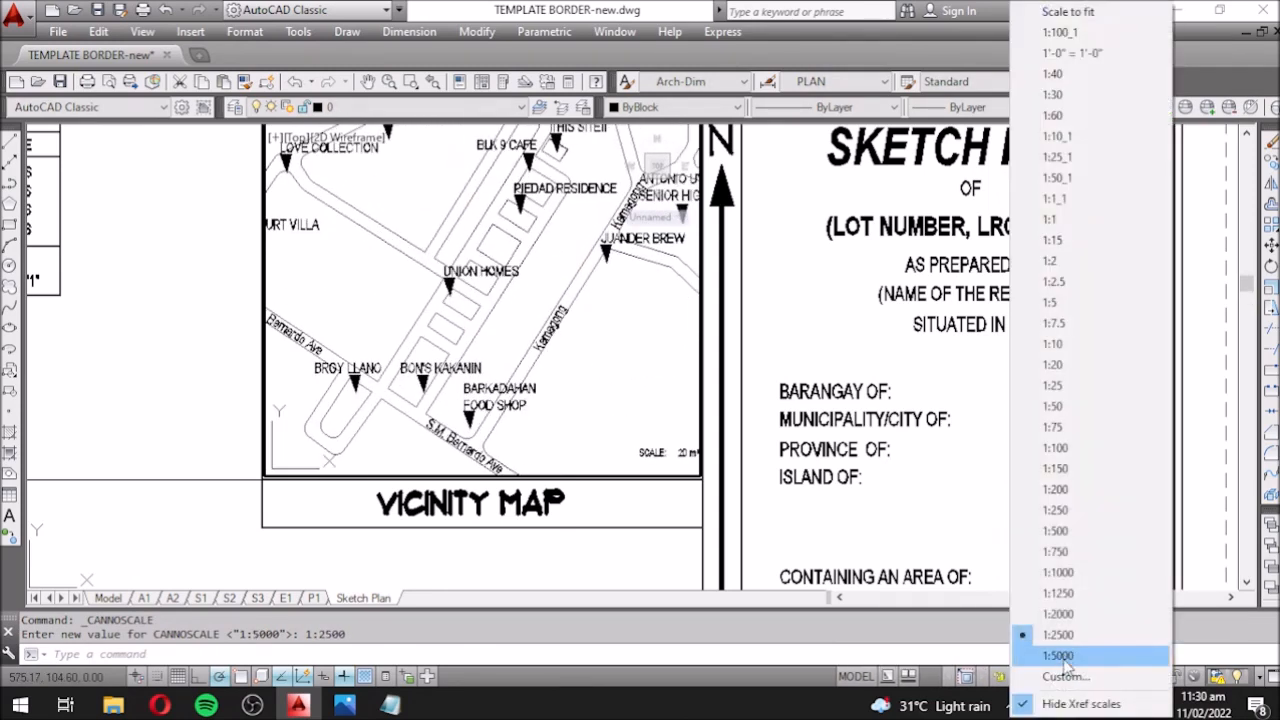
{"action": "left_click", "coordinate": [1065, 677]}
{"action": "left_click_drag", "start_coordinate": [684, 298], "coordinate": [687, 368]}
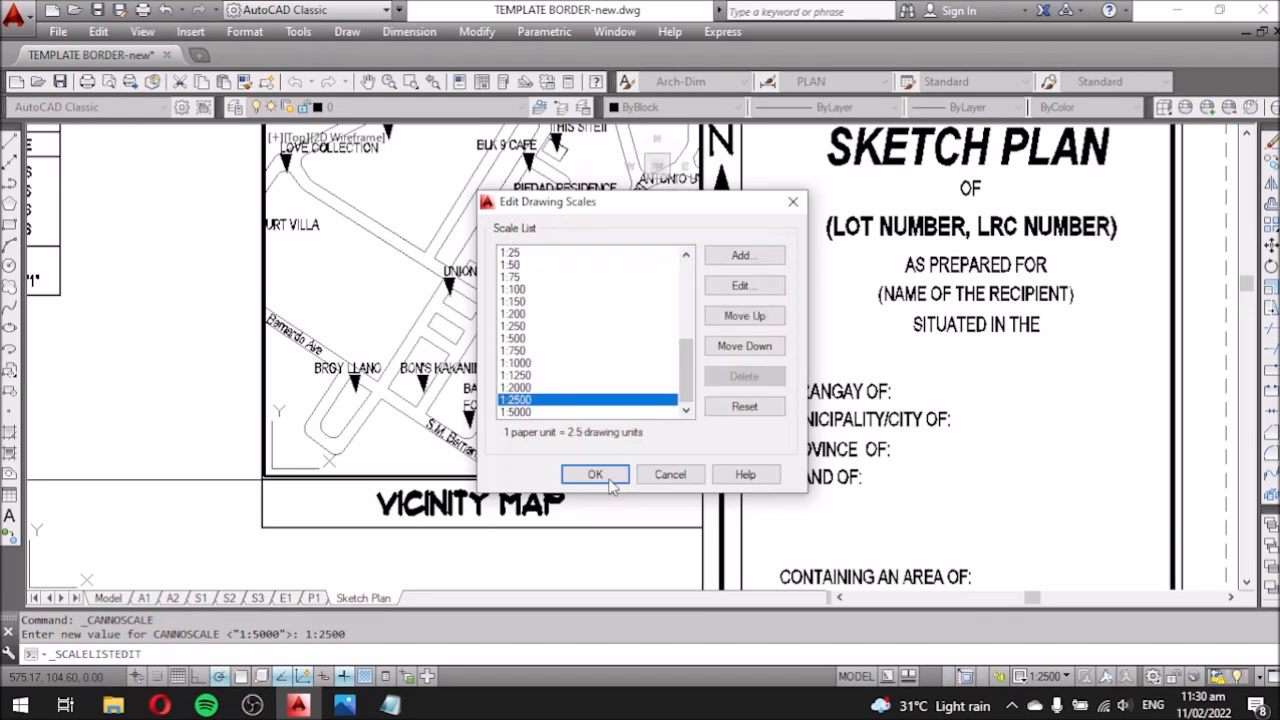
{"action": "left_click", "coordinate": [742, 257]}
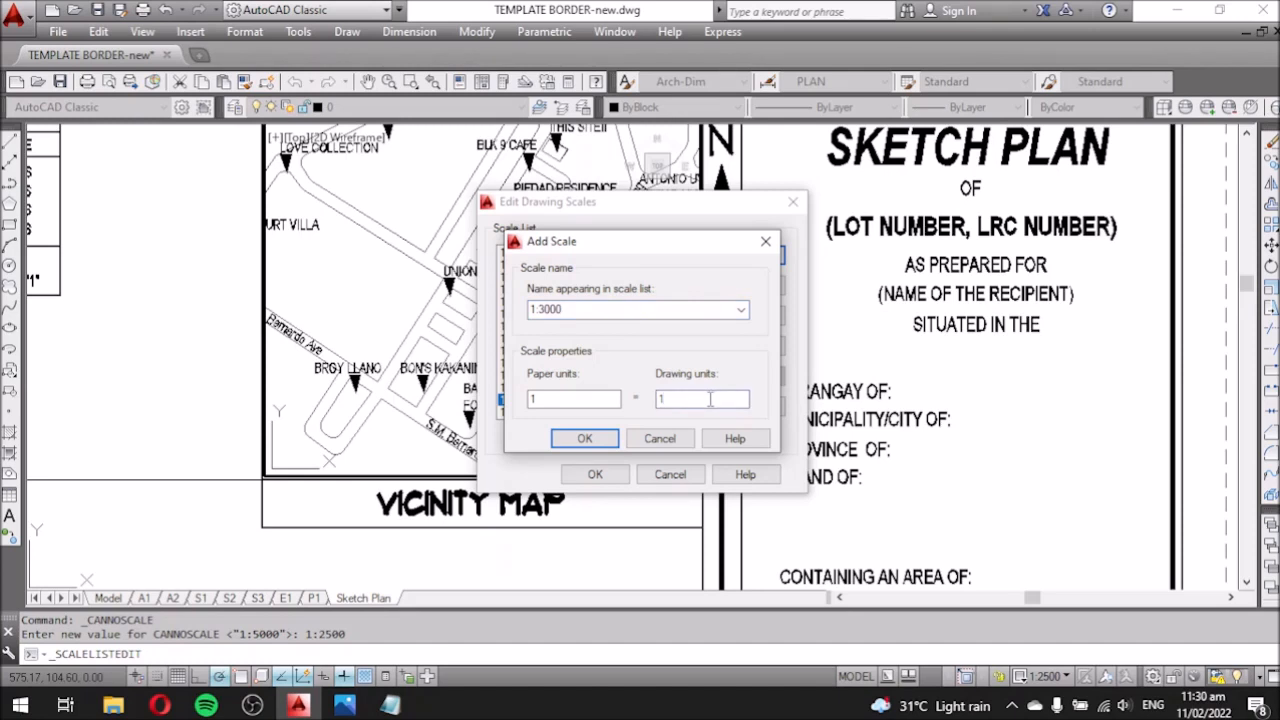
{"action": "key", "text": "Escape"}
{"action": "left_click", "coordinate": [752, 292]}
{"action": "left_click", "coordinate": [766, 241]}
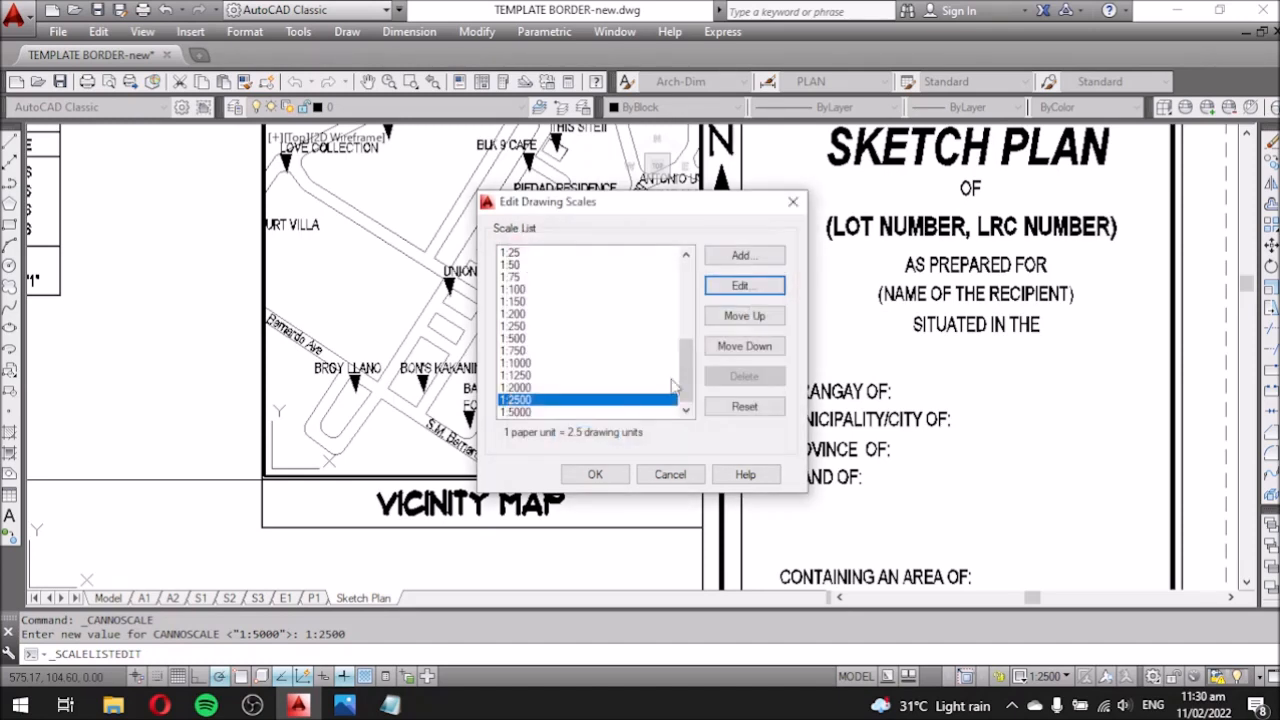
{"action": "left_click", "coordinate": [738, 257]}
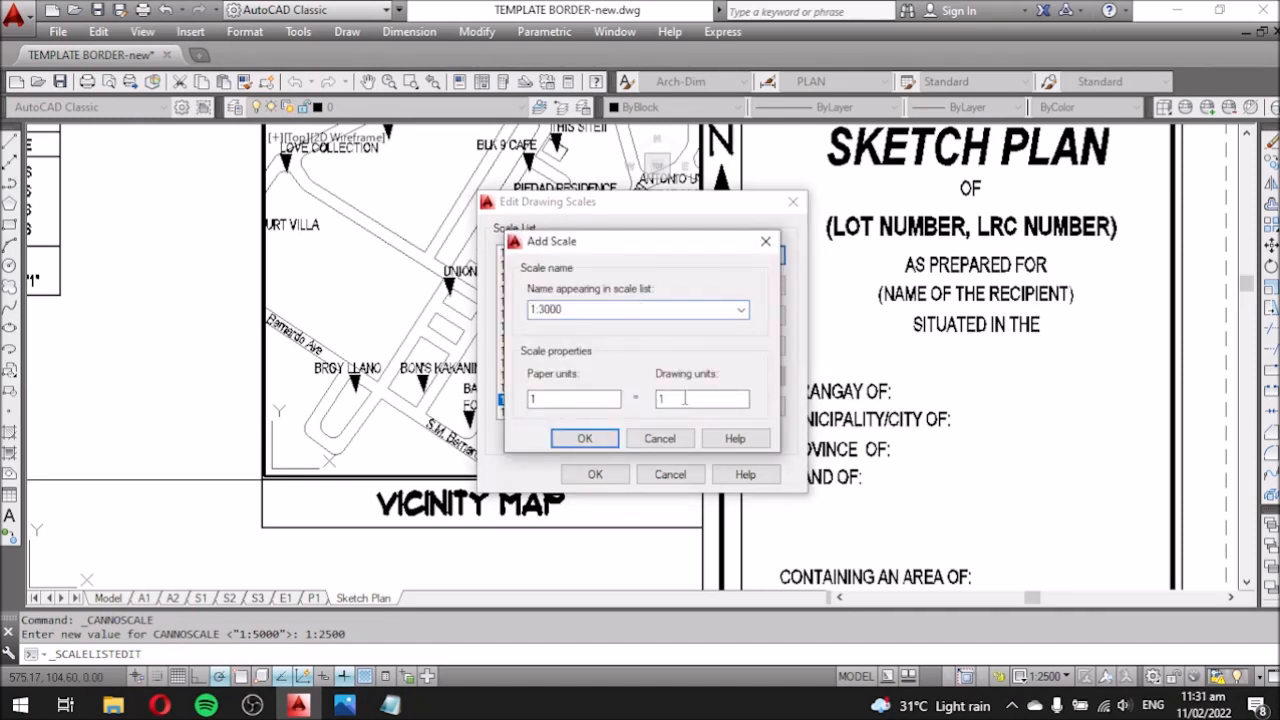
{"action": "left_click", "coordinate": [584, 438]}
{"action": "left_click", "coordinate": [595, 474]}
{"action": "left_click", "coordinate": [1047, 676]}
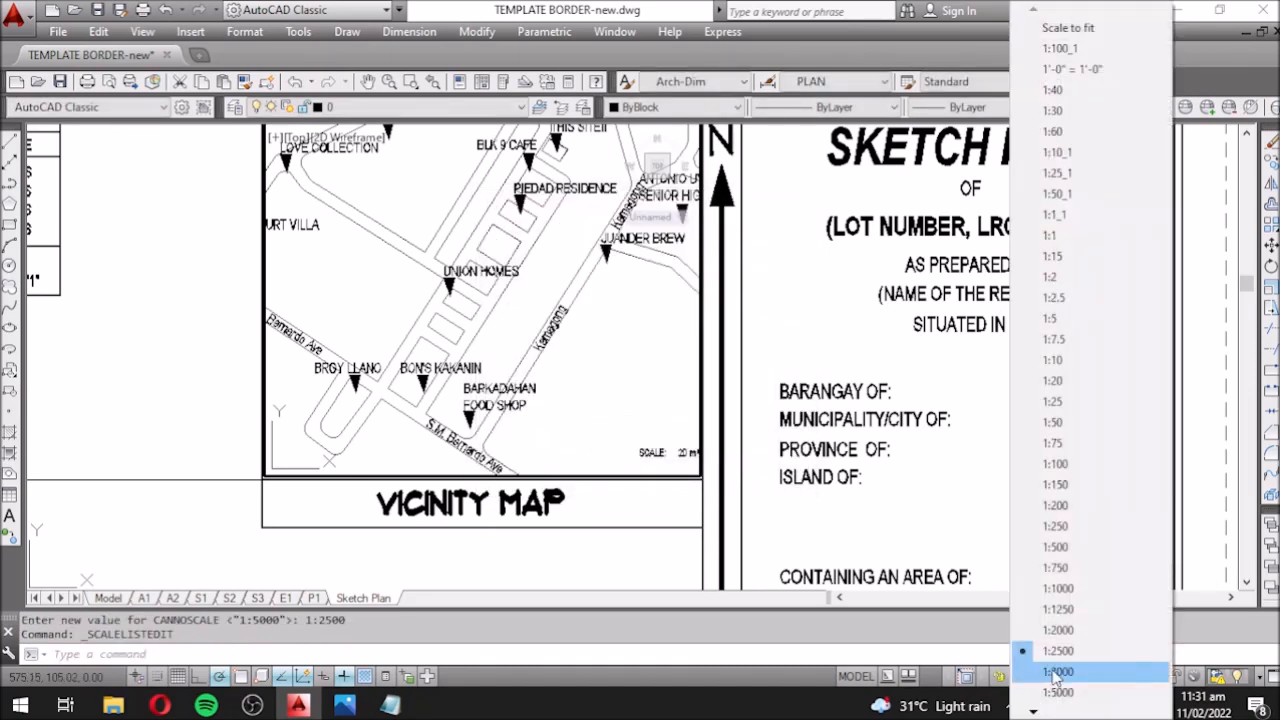
{"action": "left_click", "coordinate": [1060, 665]}
Add a custom 1:3500 scale and set the vicinity map viewport to 1:3500.
{"action": "left_click", "coordinate": [1050, 677]}
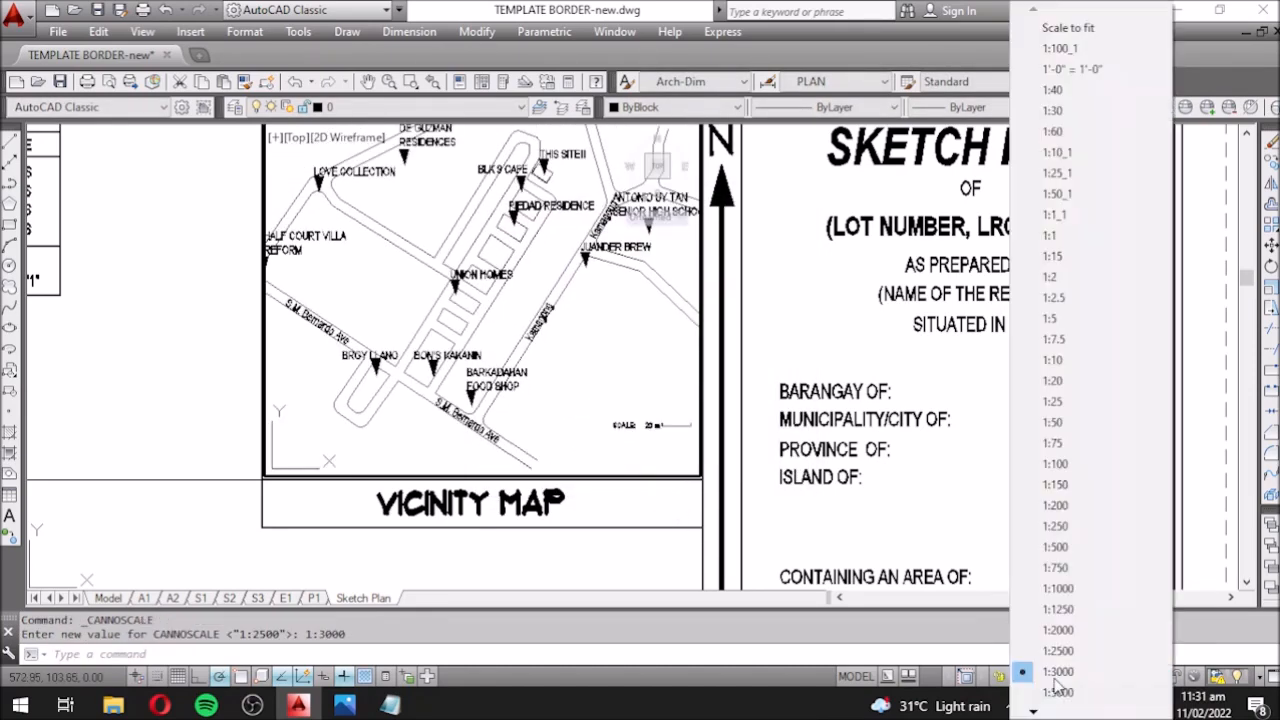
{"action": "left_click", "coordinate": [998, 567]}
{"action": "left_click", "coordinate": [1046, 677]}
{"action": "mouse_move", "coordinate": [1045, 710]}
{"action": "left_click", "coordinate": [1066, 691]}
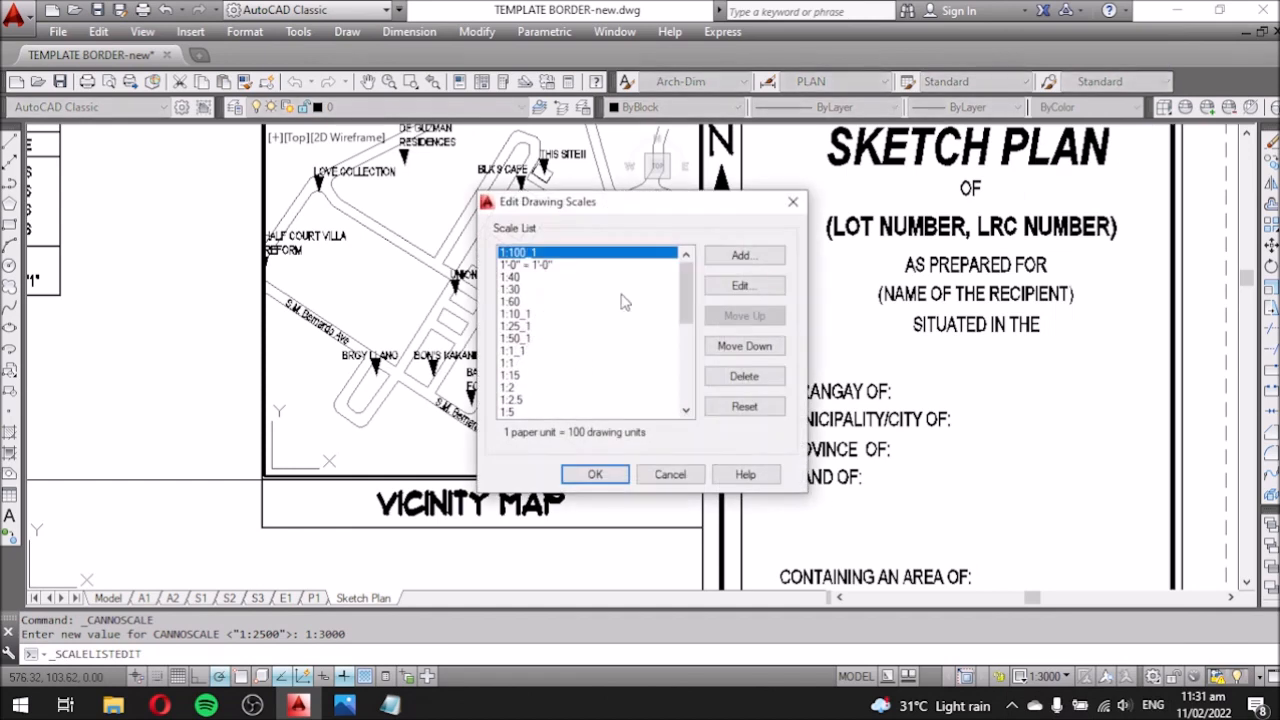
{"action": "left_click", "coordinate": [741, 257]}
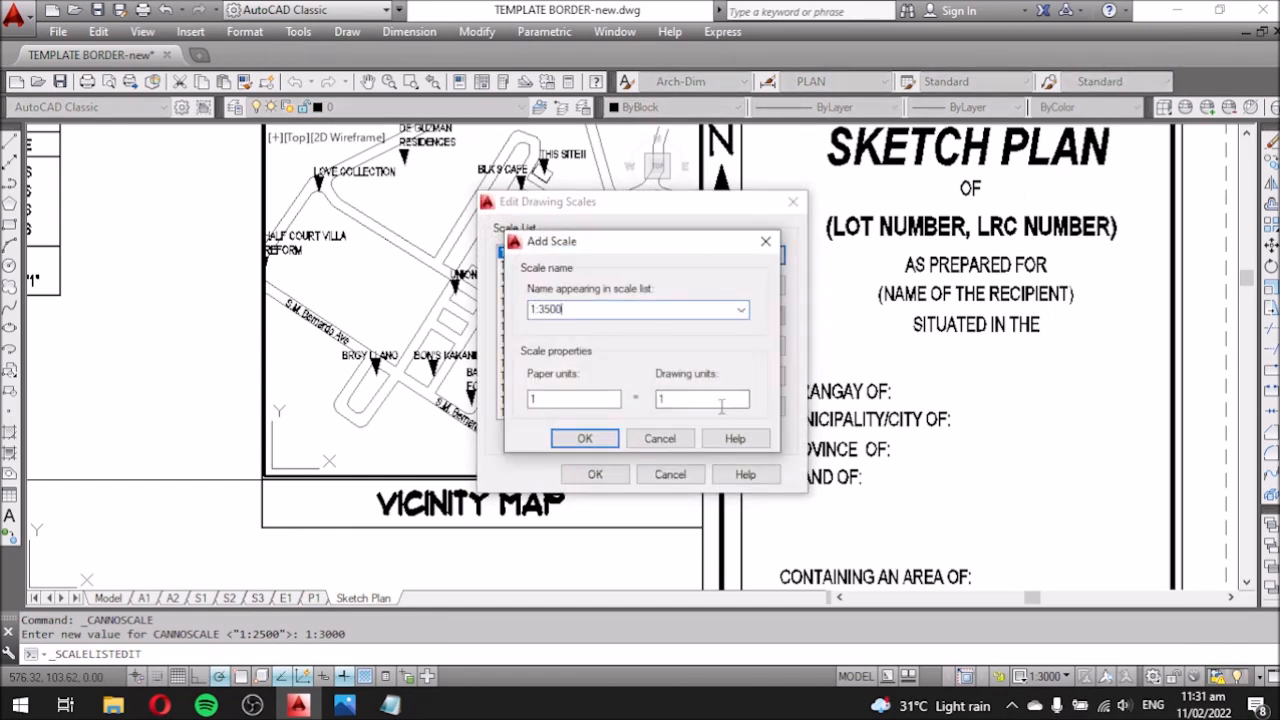
{"action": "left_click", "coordinate": [584, 438]}
{"action": "left_click", "coordinate": [595, 474]}
{"action": "left_click", "coordinate": [1047, 676]}
{"action": "mouse_move", "coordinate": [1033, 712]}
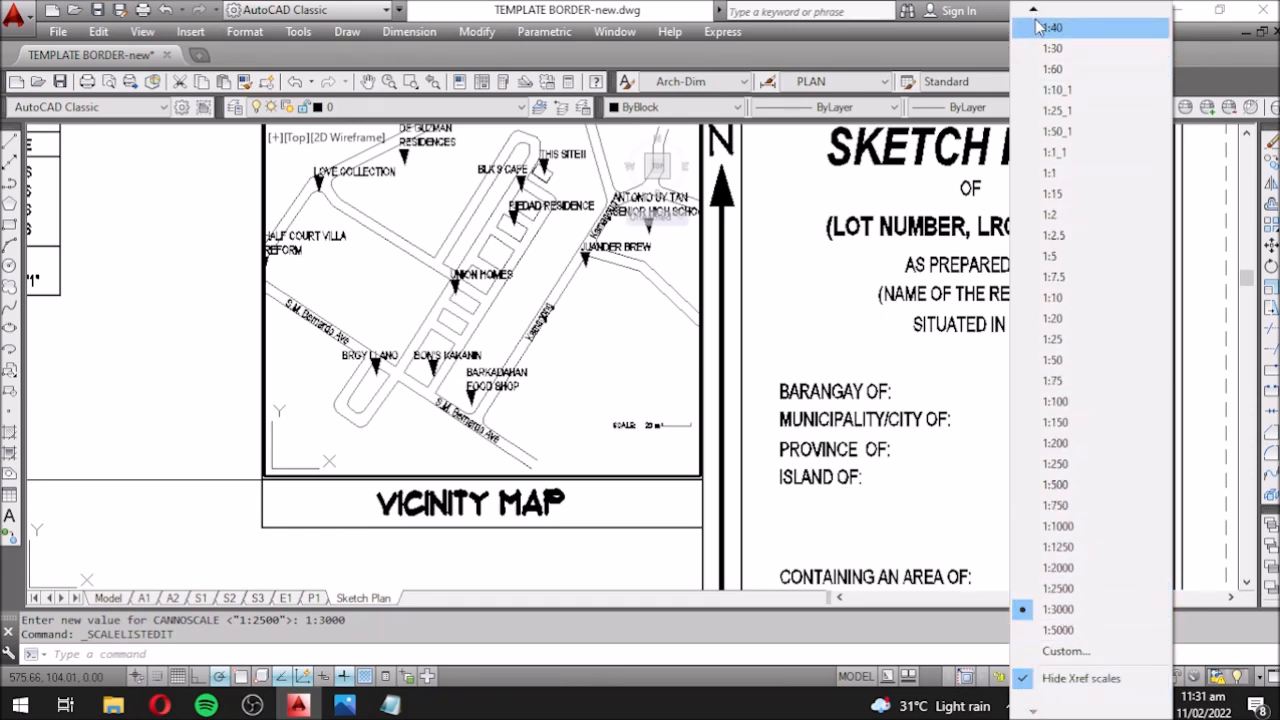
{"action": "left_click", "coordinate": [1055, 87]}
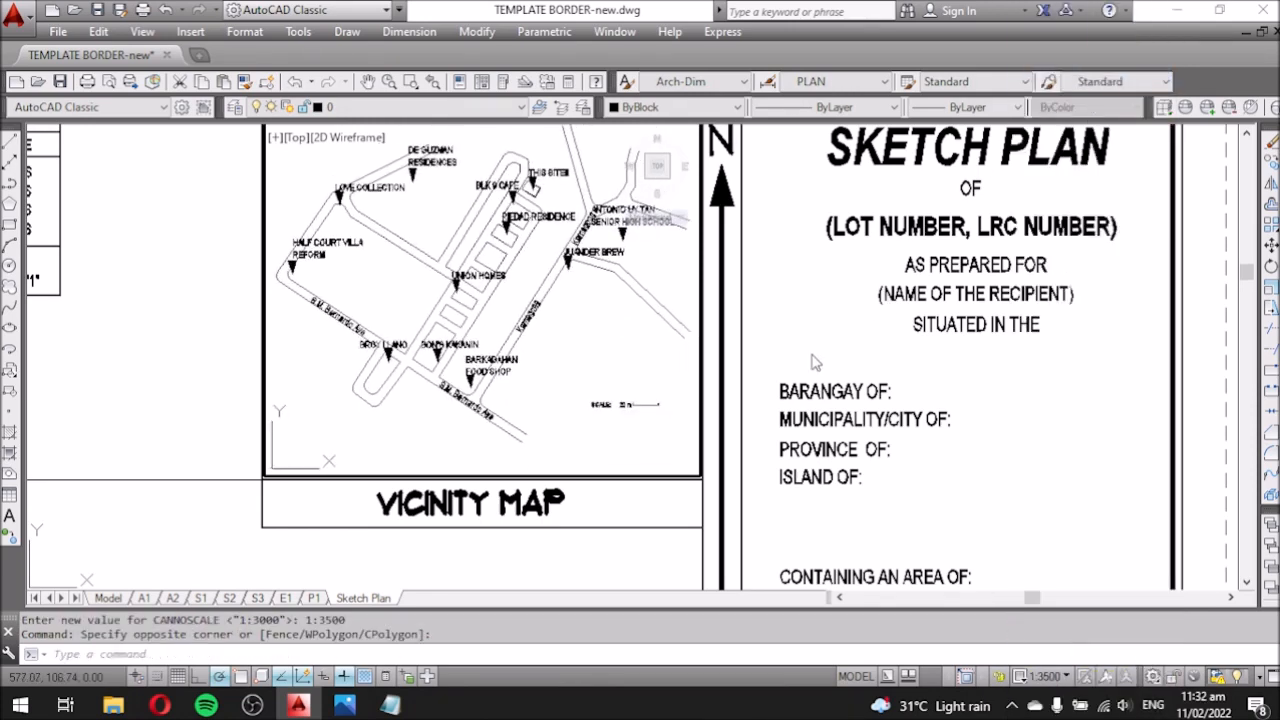
Set the vicinity map viewport back to 1:3000 and pan the map slightly down.
{"action": "left_click", "coordinate": [1048, 677]}
{"action": "left_click", "coordinate": [1090, 692]}
{"action": "double_click", "coordinate": [800, 543]}
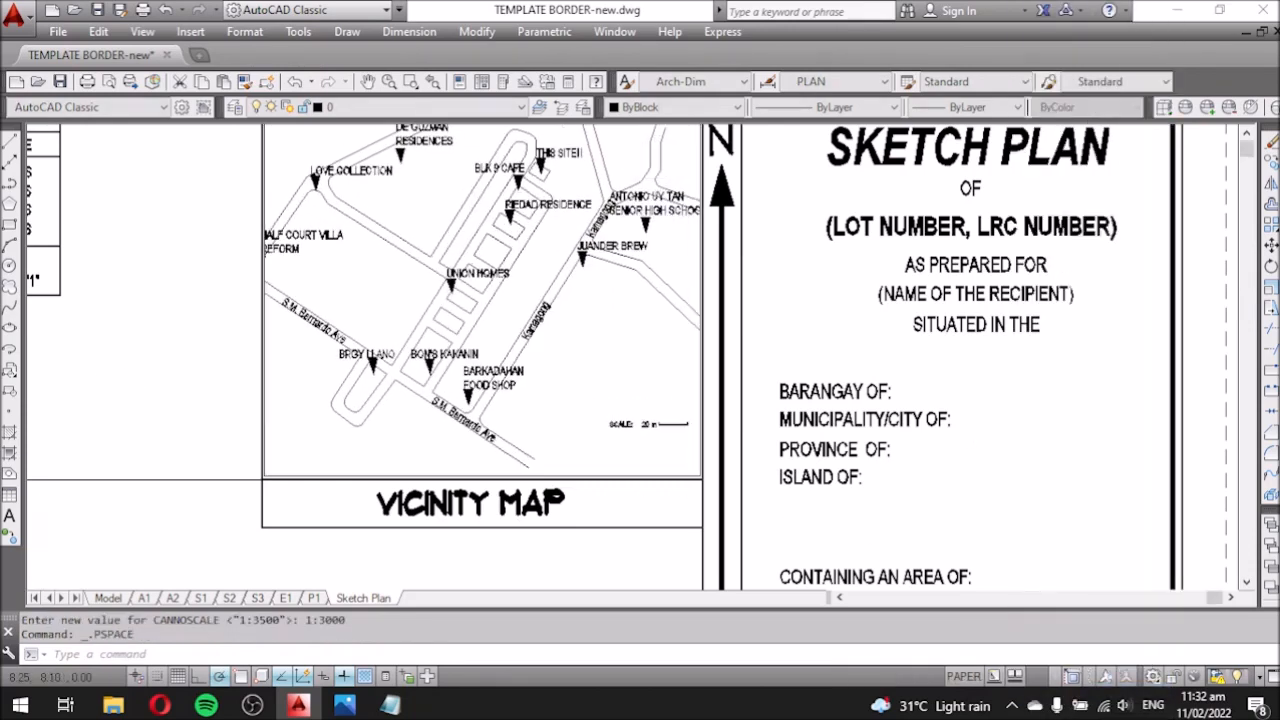
{"action": "scroll", "coordinate": [704, 348], "scroll_direction": "down", "scroll_amount": 2}
{"action": "scroll", "coordinate": [420, 413], "scroll_direction": "up", "scroll_amount": 2}
{"action": "double_click", "coordinate": [713, 356]}
{"action": "middle_click_drag", "start_coordinate": [722, 331], "coordinate": [728, 365]}
{"action": "double_click", "coordinate": [384, 364]}
On the Model tab, move the HALF COURT VILLA marker and label further right.
{"action": "left_click", "coordinate": [108, 598]}
{"action": "scroll", "coordinate": [214, 264], "scroll_direction": "up", "scroll_amount": 6}
{"action": "left_click_drag", "start_coordinate": [394, 452], "coordinate": [357, 437]}
{"action": "left_click_drag", "start_coordinate": [537, 424], "coordinate": [492, 313]}
{"action": "type", "text": "m"}
{"action": "left_click", "coordinate": [477, 380]}
{"action": "left_click", "coordinate": [514, 380]}
{"action": "scroll", "coordinate": [480, 390], "scroll_direction": "down", "scroll_amount": 6}
{"action": "scroll", "coordinate": [757, 356], "scroll_direction": "up", "scroll_amount": 6}
{"action": "left_click", "coordinate": [580, 359]}
{"action": "scroll", "coordinate": [577, 357], "scroll_direction": "down", "scroll_amount": 3}
{"action": "key", "text": "Delete"}
{"action": "left_click", "coordinate": [702, 356]}
{"action": "type", "text": "m"}
{"action": "left_click", "coordinate": [968, 457]}
{"action": "left_click", "coordinate": [909, 454]}
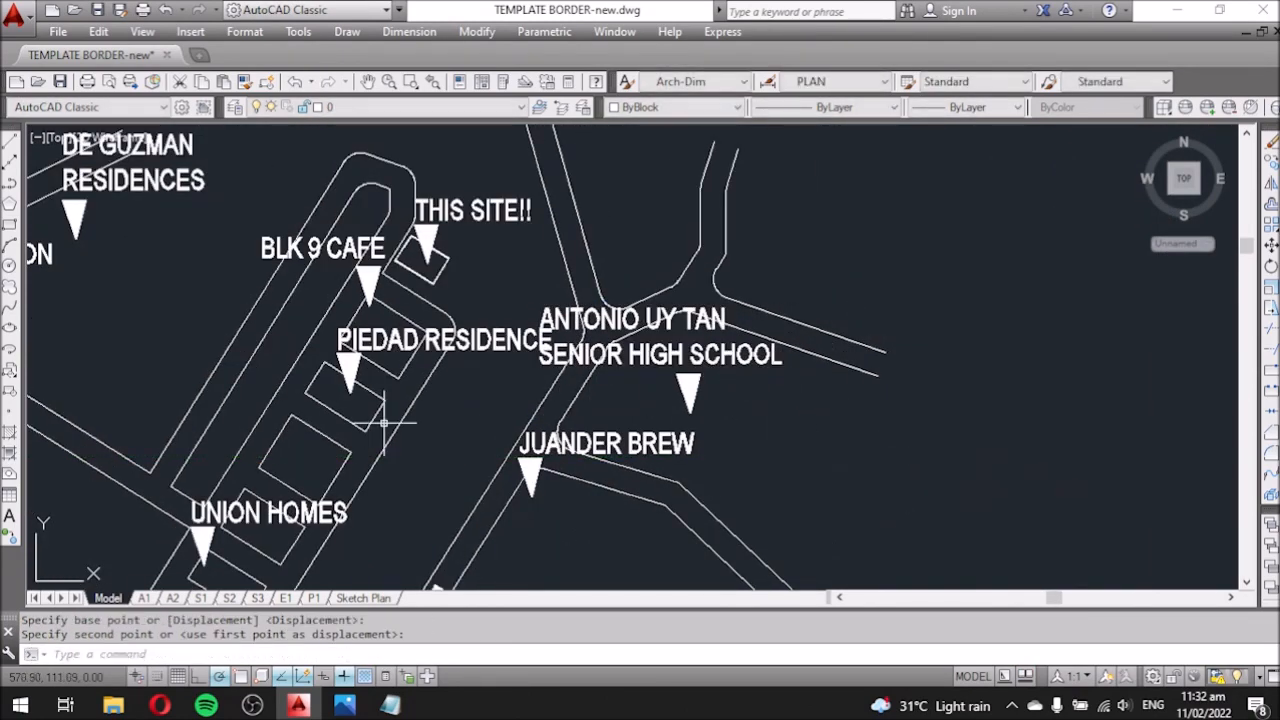
{"action": "type", "text": "m"}
{"action": "left_click", "coordinate": [610, 384]}
{"action": "left_click", "coordinate": [491, 384]}
Back on the Sketch Plan layout, check the vicinity map and consult the Notepad notes.
{"action": "left_click", "coordinate": [363, 598]}
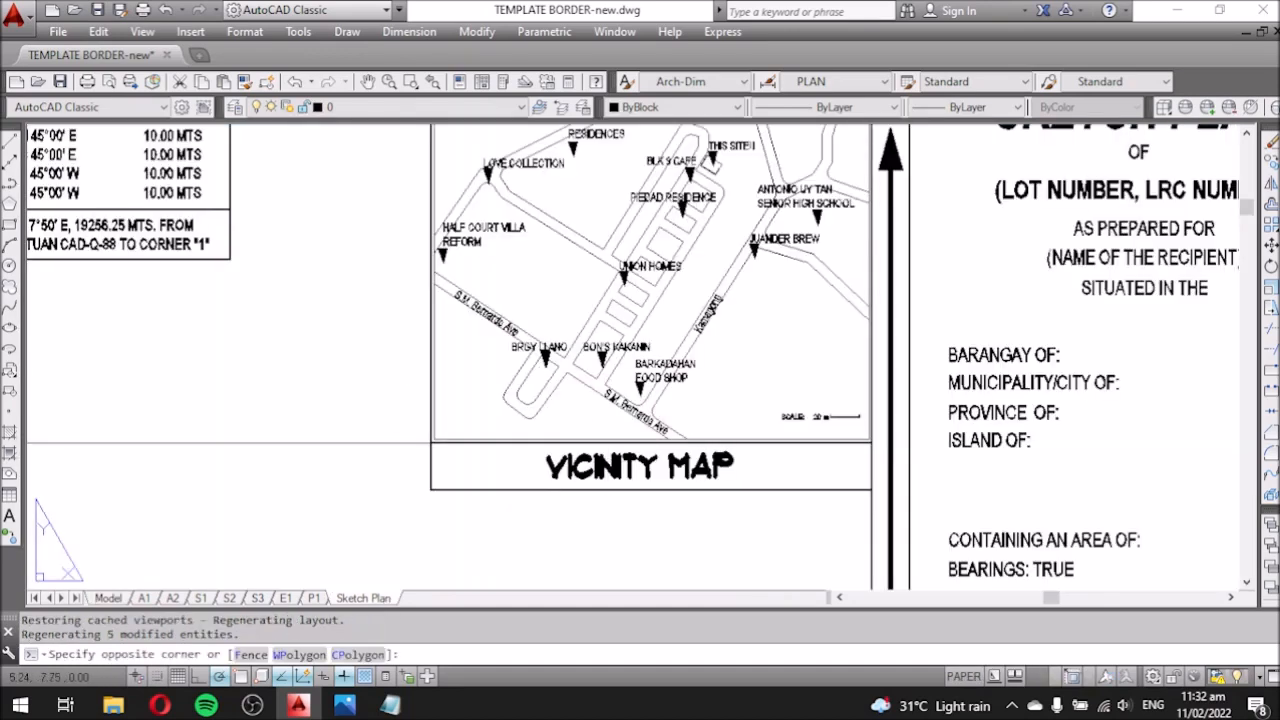
{"action": "double_click", "coordinate": [744, 405]}
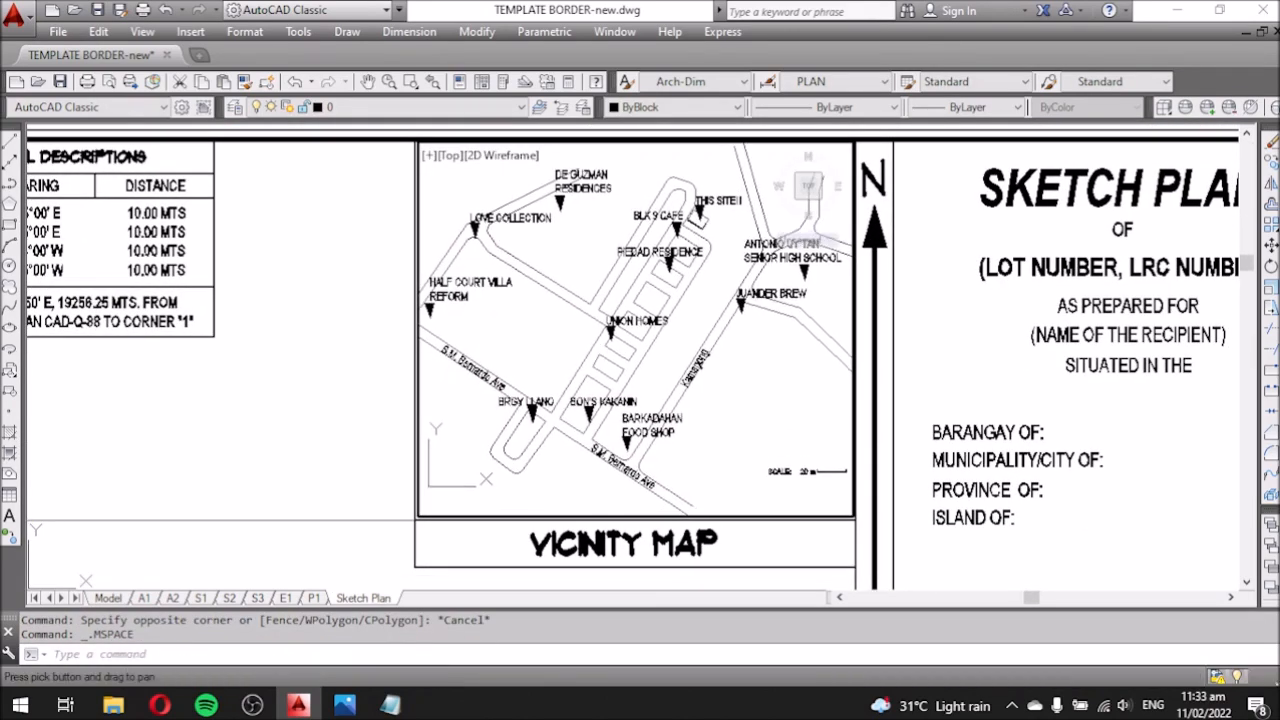
{"action": "double_click", "coordinate": [757, 583]}
{"action": "right_click", "coordinate": [814, 480]}
{"action": "left_click", "coordinate": [346, 466]}
{"action": "left_click", "coordinate": [390, 705]}
{"action": "scroll", "coordinate": [808, 519], "scroll_direction": "down", "scroll_amount": 1}
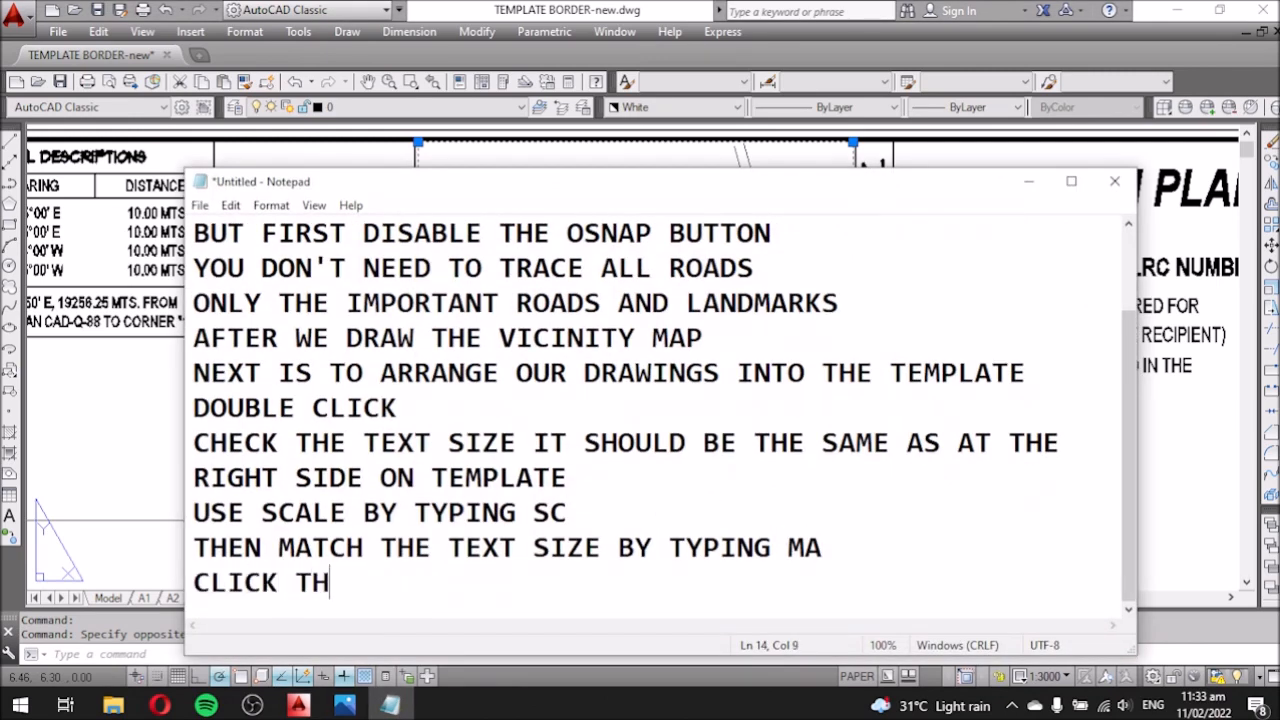
{"action": "left_click", "coordinate": [1029, 182]}
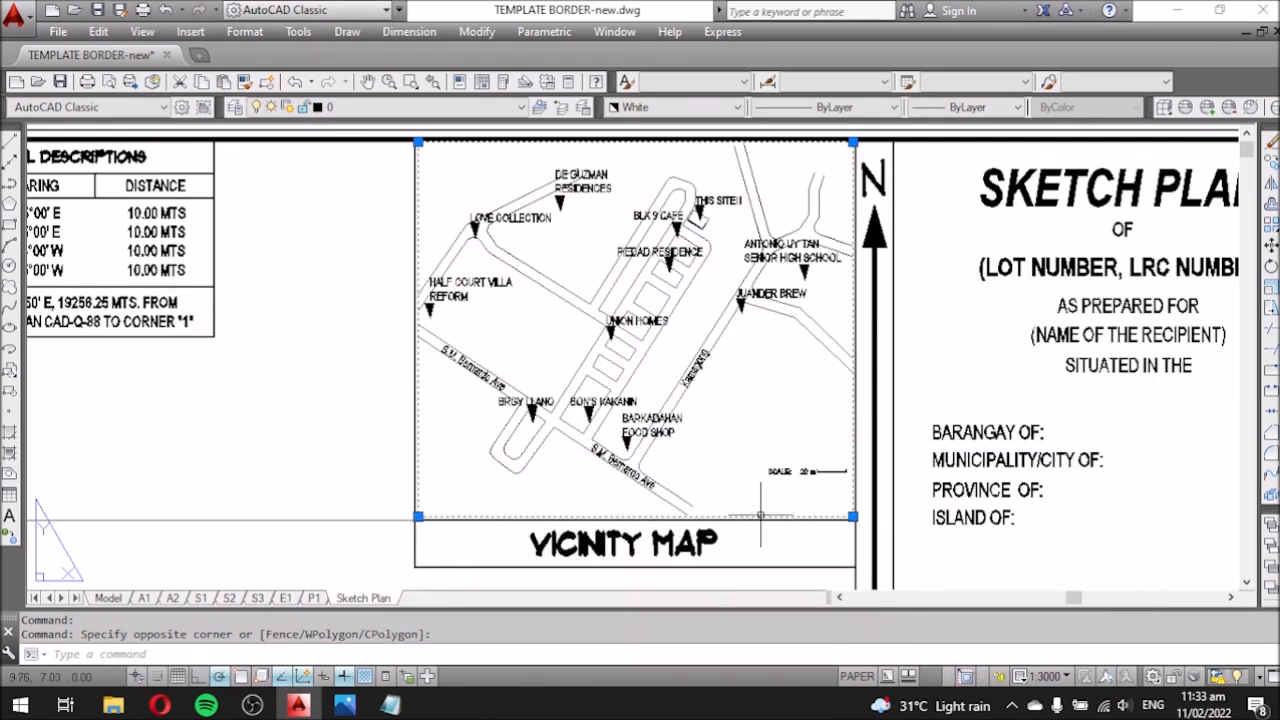
Set the vicinity map viewport to Display Locked Yes and confirm the map no longer pans.
{"action": "right_click", "coordinate": [761, 514]}
{"action": "mouse_move", "coordinate": [834, 217]}
{"action": "left_click", "coordinate": [1064, 219]}
{"action": "double_click", "coordinate": [740, 360]}
{"action": "middle_click_drag", "start_coordinate": [783, 382], "coordinate": [745, 364]}
{"action": "double_click", "coordinate": [309, 377]}
{"action": "scroll", "coordinate": [631, 371], "scroll_direction": "up", "scroll_amount": 2}
{"action": "middle_click_drag", "start_coordinate": [631, 371], "coordinate": [706, 281]}
{"action": "scroll", "coordinate": [706, 281], "scroll_direction": "down", "scroll_amount": 2}
{"action": "scroll", "coordinate": [795, 387], "scroll_direction": "down", "scroll_amount": 4}
{"action": "double_click", "coordinate": [737, 389]}
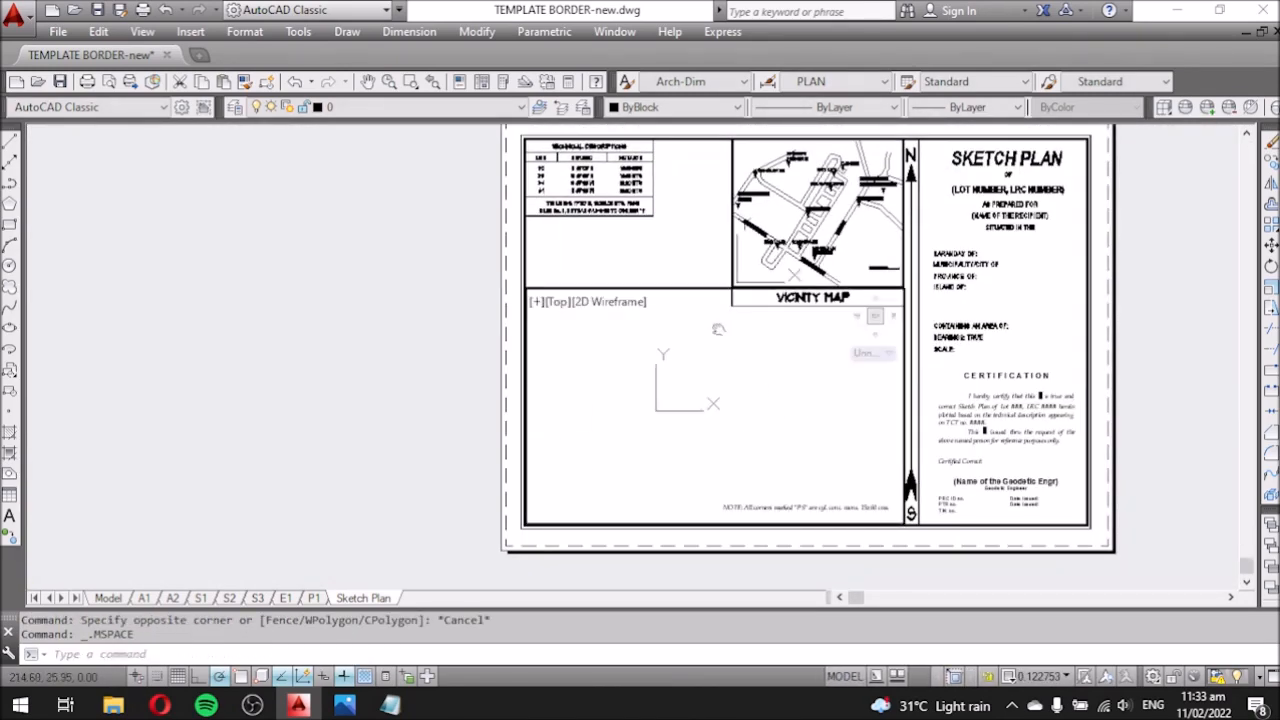
Step the lower viewport's scale from 1:100 up through the list until it reads 1:2500.
{"action": "scroll", "coordinate": [690, 335], "scroll_direction": "down", "scroll_amount": 4}
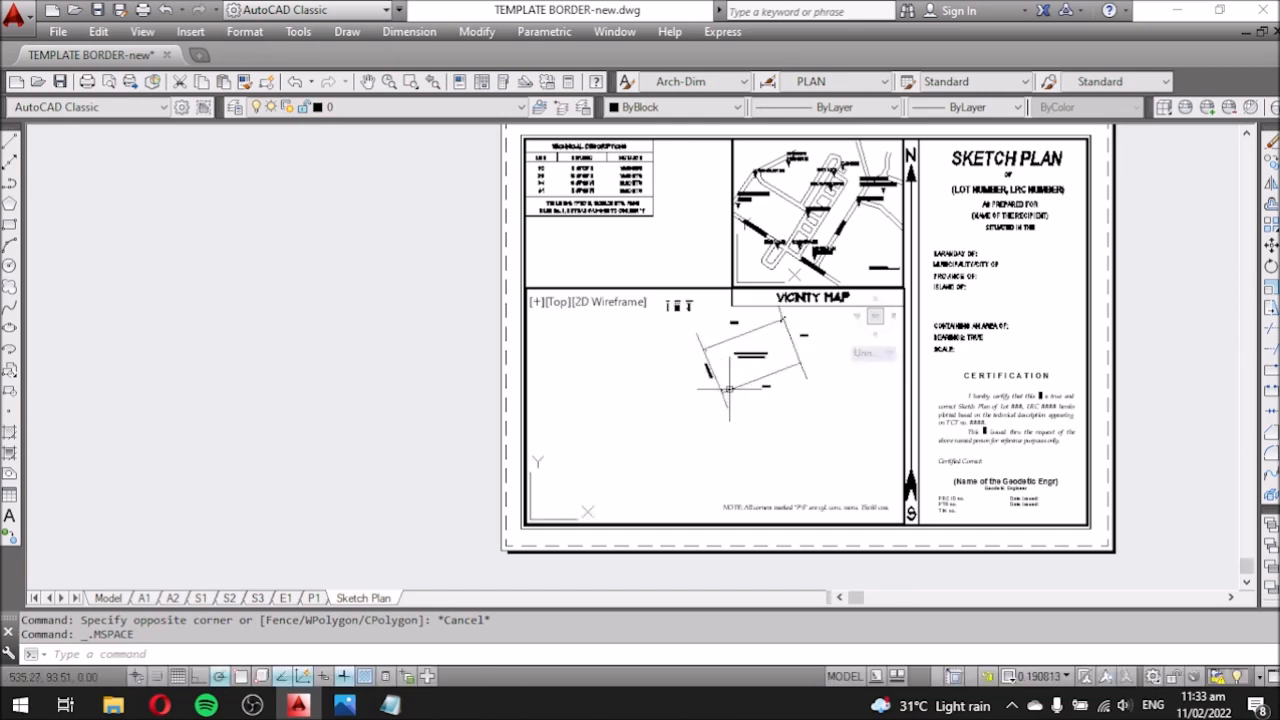
{"action": "scroll", "coordinate": [719, 385], "scroll_direction": "down", "scroll_amount": 2}
{"action": "left_click", "coordinate": [1038, 677]}
{"action": "left_click", "coordinate": [1040, 485]}
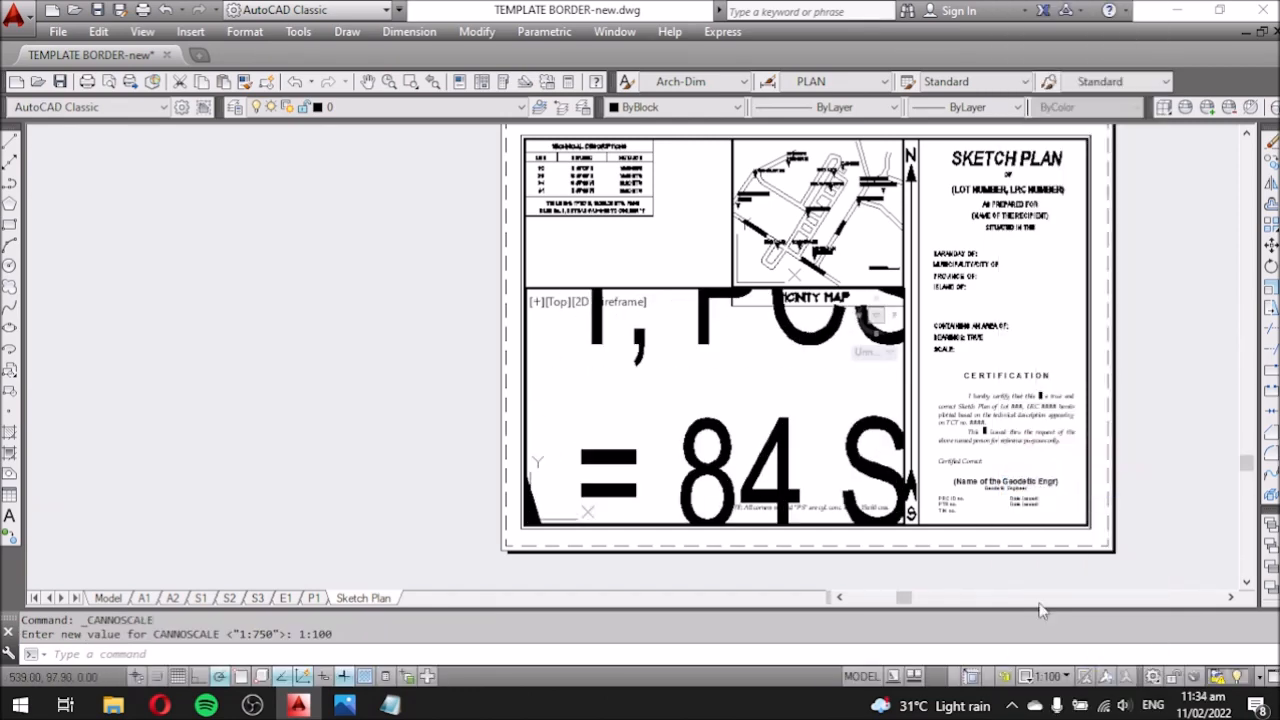
{"action": "left_click", "coordinate": [1056, 677]}
{"action": "left_click", "coordinate": [1062, 505]}
{"action": "left_click", "coordinate": [1052, 677]}
{"action": "left_click", "coordinate": [1060, 547]}
{"action": "left_click", "coordinate": [1052, 677]}
{"action": "left_click", "coordinate": [1060, 609]}
{"action": "left_click", "coordinate": [1052, 677]}
{"action": "left_click", "coordinate": [1062, 651]}
{"action": "left_click", "coordinate": [1052, 677]}
{"action": "left_click", "coordinate": [1060, 669]}
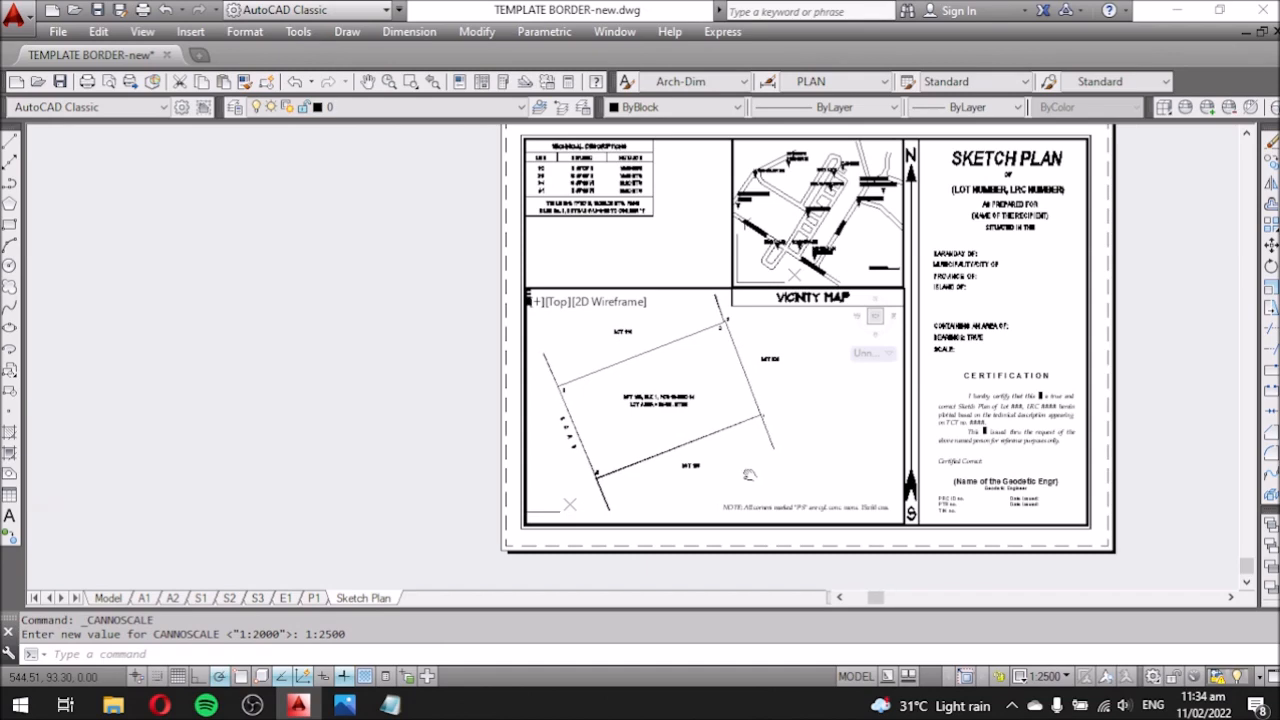
Back in paper space, lock the display of the lower lot-plan viewport.
{"action": "double_click", "coordinate": [438, 437]}
{"action": "scroll", "coordinate": [680, 430], "scroll_direction": "up", "scroll_amount": 4}
{"action": "scroll", "coordinate": [583, 420], "scroll_direction": "down", "scroll_amount": 2}
{"action": "middle_click_drag", "start_coordinate": [880, 413], "coordinate": [818, 418]}
{"action": "left_click", "coordinate": [500, 204]}
{"action": "right_click", "coordinate": [500, 206]}
{"action": "mouse_move", "coordinate": [604, 219]}
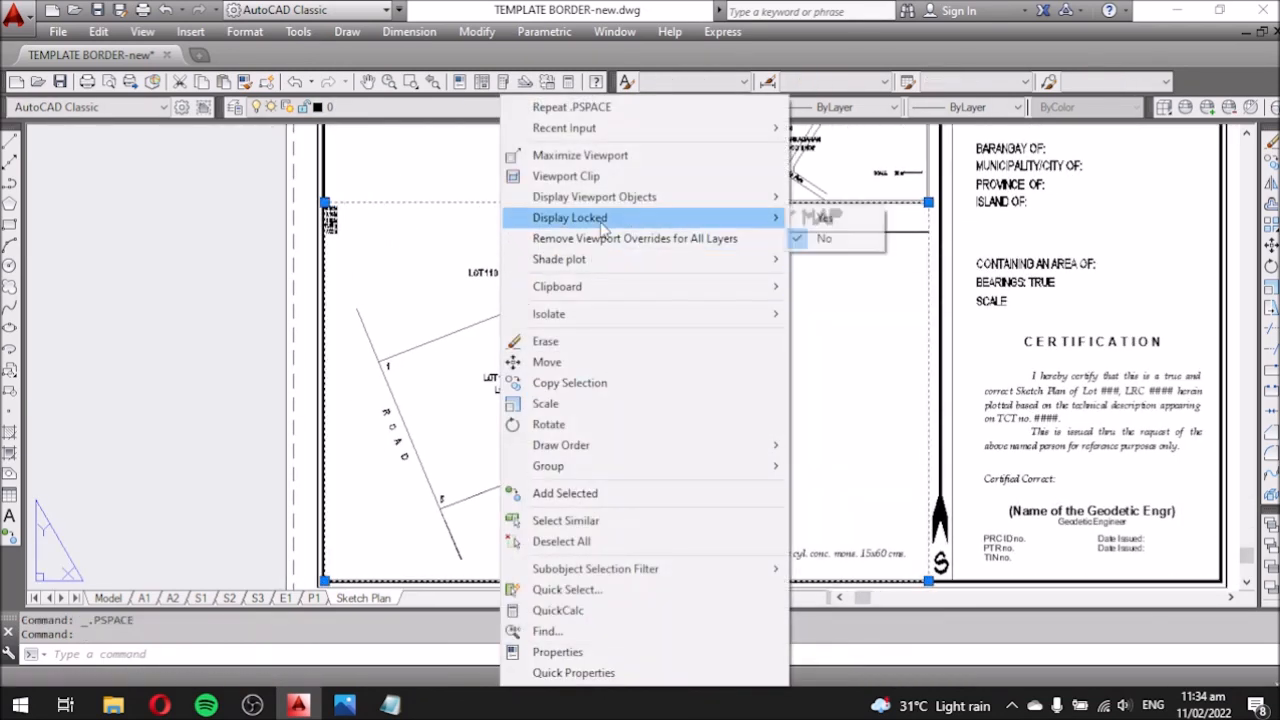
{"action": "left_click", "coordinate": [826, 217]}
Edit the sheet's SCALE note to read SCALE: 2500.
{"action": "scroll", "coordinate": [622, 400], "scroll_direction": "down", "scroll_amount": 4}
{"action": "scroll", "coordinate": [801, 365], "scroll_direction": "up", "scroll_amount": 4}
{"action": "middle_click_drag", "start_coordinate": [823, 383], "coordinate": [817, 359]}
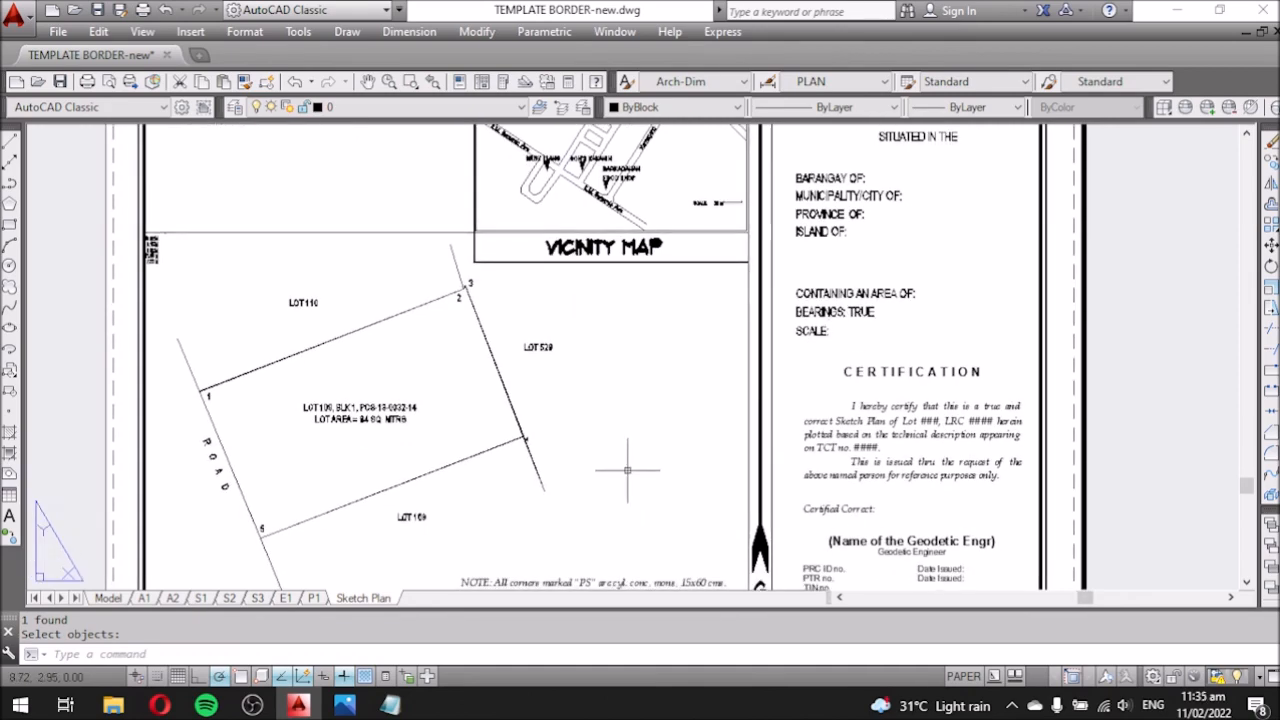
{"action": "double_click", "coordinate": [628, 469]}
{"action": "double_click", "coordinate": [823, 374]}
{"action": "scroll", "coordinate": [823, 374], "scroll_direction": "up", "scroll_amount": 2}
{"action": "double_click", "coordinate": [833, 321]}
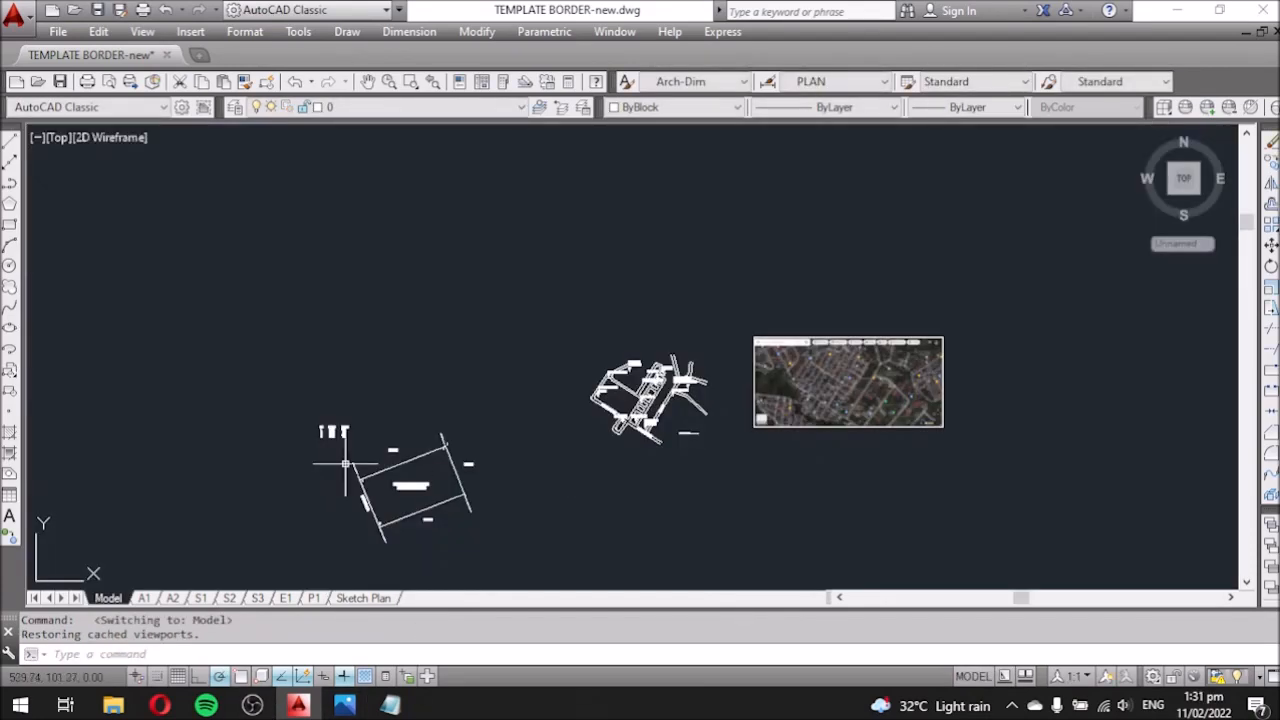
Move the whole bearing table with MOVE so it sits beside LOT 110.
{"action": "scroll", "coordinate": [374, 435], "scroll_direction": "up", "scroll_amount": 3}
{"action": "left_click_drag", "start_coordinate": [245, 318], "coordinate": [621, 477]}
{"action": "type", "text": "m"}
{"action": "key", "text": "Return"}
{"action": "left_click", "coordinate": [372, 497]}
{"action": "left_click", "coordinate": [948, 547]}
{"action": "left_click", "coordinate": [363, 598]}
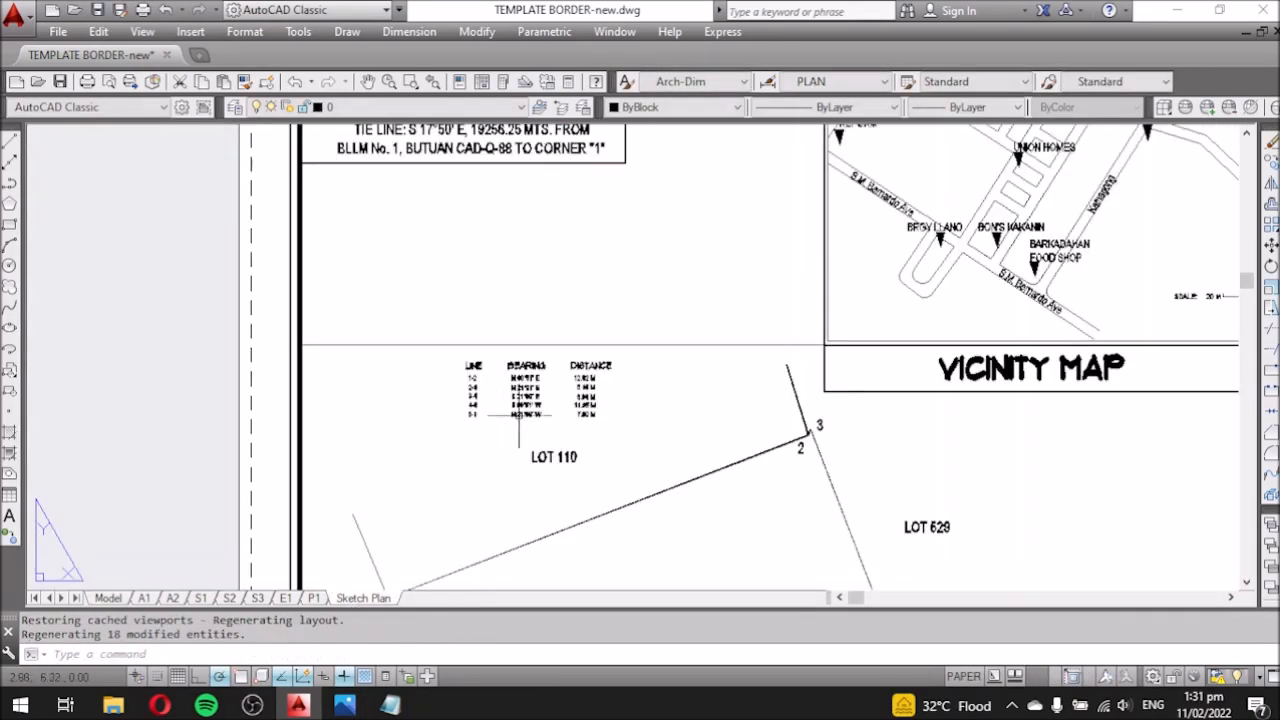
Edit the line 1-2 bearing and change its distance to 12.02 MTS.
{"action": "scroll", "coordinate": [535, 394], "scroll_direction": "up", "scroll_amount": 4}
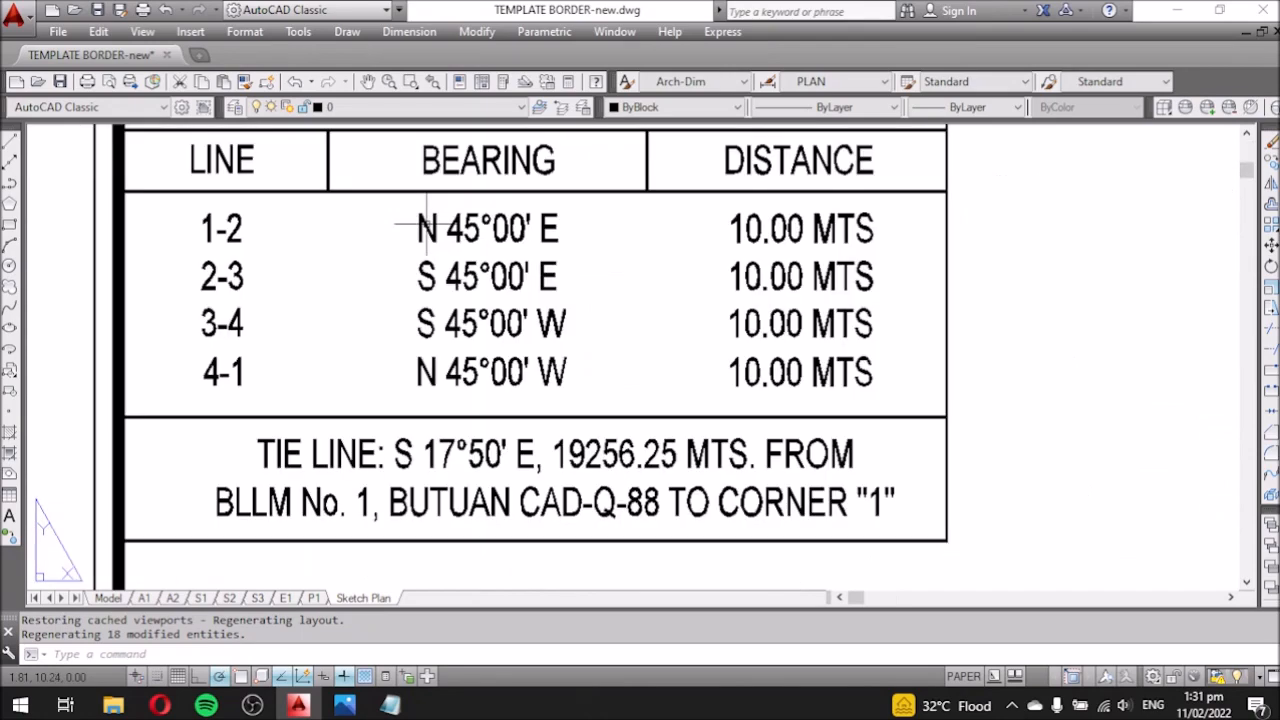
{"action": "double_click", "coordinate": [483, 232]}
{"action": "double_click", "coordinate": [455, 232]}
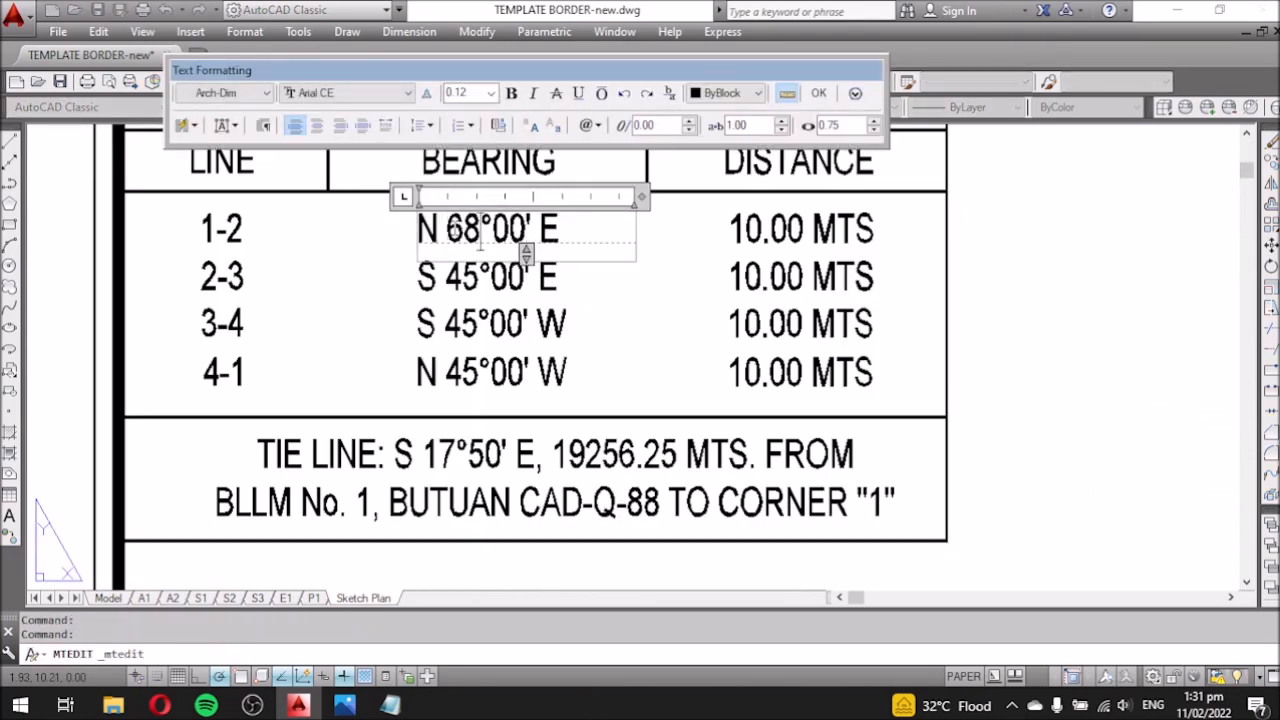
{"action": "left_click", "coordinate": [737, 294]}
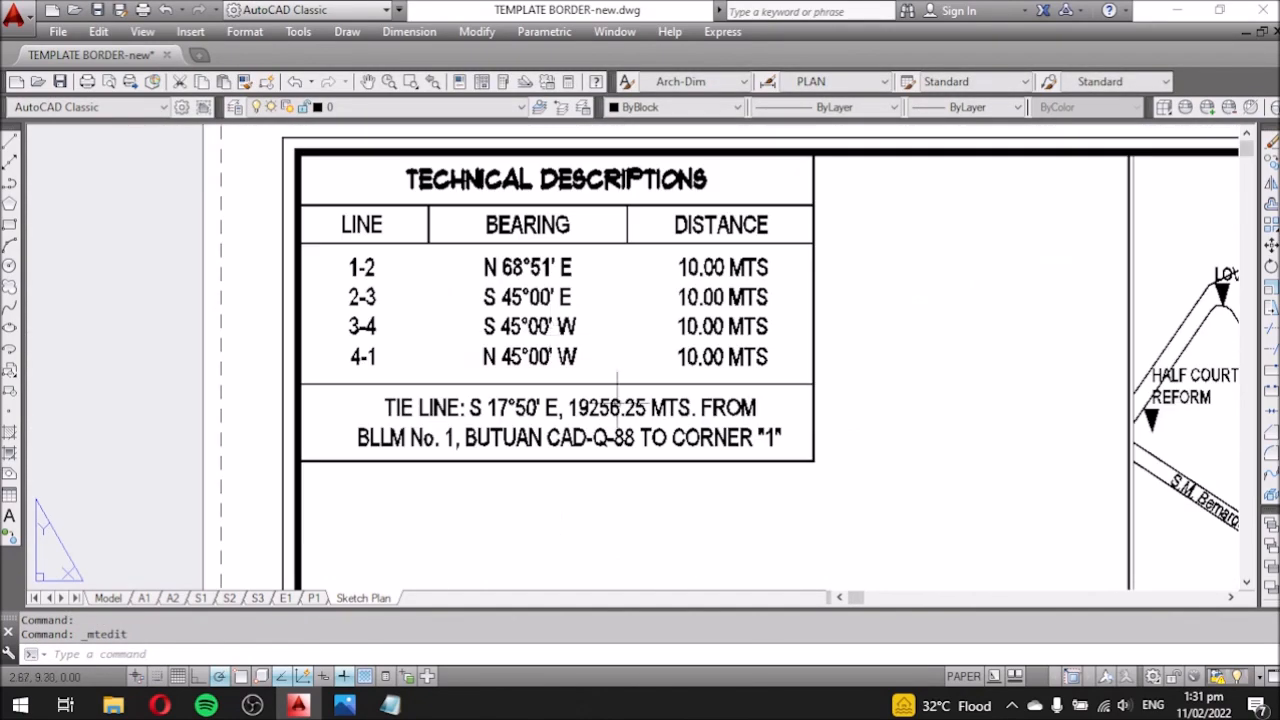
{"action": "scroll", "coordinate": [529, 339], "scroll_direction": "up", "scroll_amount": 6}
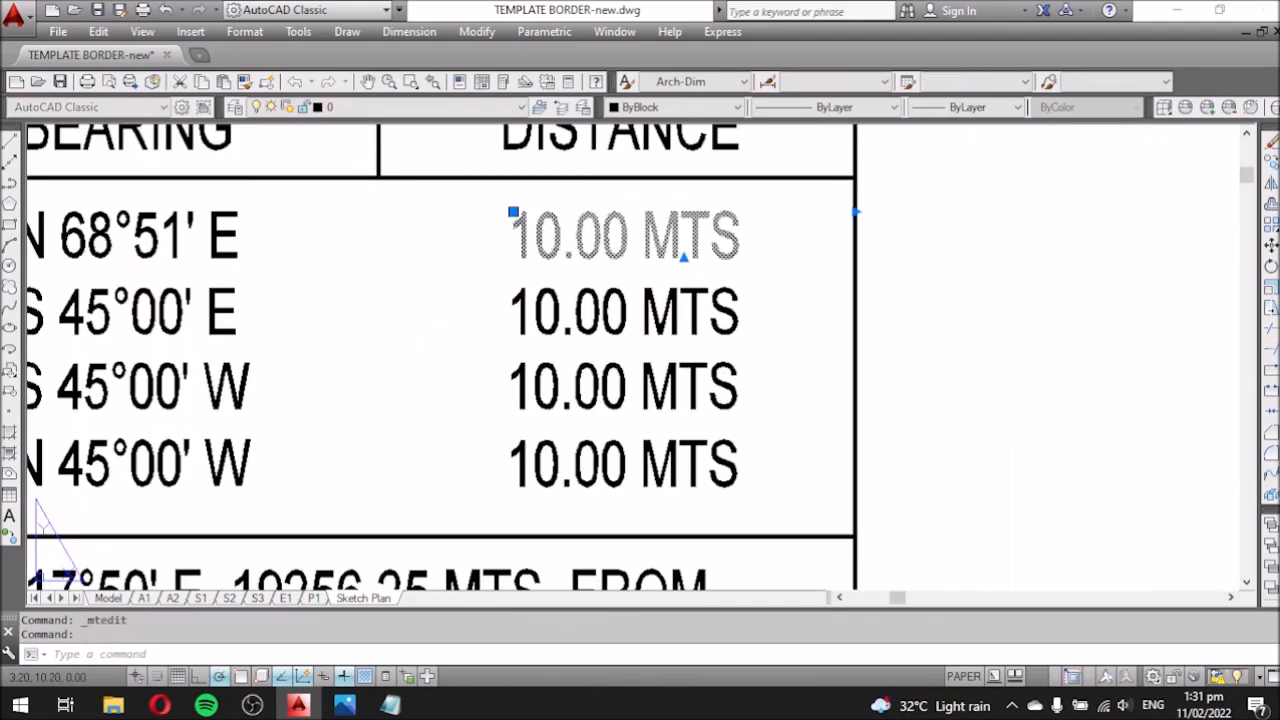
{"action": "double_click", "coordinate": [545, 236]}
{"action": "type", "text": "2"}
{"action": "left_click", "coordinate": [665, 343]}
Change the degrees of the line 2-3 bearing to 21.
{"action": "scroll", "coordinate": [570, 315], "scroll_direction": "down", "scroll_amount": 6}
{"action": "scroll", "coordinate": [546, 418], "scroll_direction": "up", "scroll_amount": 5}
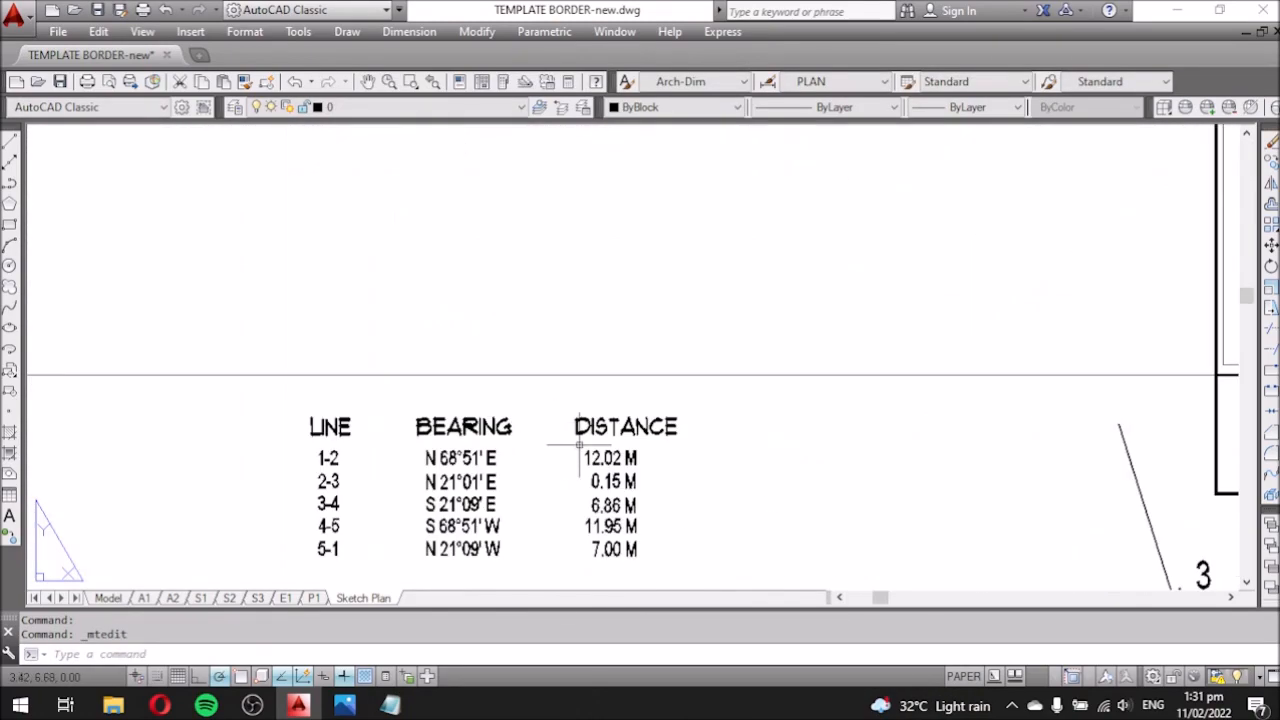
{"action": "scroll", "coordinate": [572, 462], "scroll_direction": "down", "scroll_amount": 5}
{"action": "scroll", "coordinate": [526, 395], "scroll_direction": "up", "scroll_amount": 3}
{"action": "scroll", "coordinate": [423, 190], "scroll_direction": "up", "scroll_amount": 5}
{"action": "double_click", "coordinate": [423, 192]}
{"action": "left_click", "coordinate": [725, 231]}
{"action": "double_click", "coordinate": [508, 192]}
{"action": "left_click_drag", "start_coordinate": [508, 192], "coordinate": [498, 168]}
{"action": "type", "text": "21"}
{"action": "left_click", "coordinate": [685, 198]}
Set the line 2-3 bearing minutes so it reads N 21°01' E.
{"action": "scroll", "coordinate": [495, 163], "scroll_direction": "down", "scroll_amount": 5}
{"action": "scroll", "coordinate": [518, 165], "scroll_direction": "up", "scroll_amount": 5}
{"action": "double_click", "coordinate": [509, 167]}
{"action": "type", "text": "1"}
{"action": "left_click", "coordinate": [600, 212]}
Change the line 2-3 distance to 0.15 MTS.
{"action": "scroll", "coordinate": [580, 223], "scroll_direction": "down", "scroll_amount": 4}
{"action": "scroll", "coordinate": [606, 474], "scroll_direction": "up", "scroll_amount": 4}
{"action": "scroll", "coordinate": [606, 474], "scroll_direction": "down", "scroll_amount": 4}
{"action": "scroll", "coordinate": [480, 240], "scroll_direction": "up", "scroll_amount": 3}
{"action": "scroll", "coordinate": [480, 240], "scroll_direction": "down", "scroll_amount": 3}
{"action": "scroll", "coordinate": [551, 163], "scroll_direction": "up", "scroll_amount": 3}
{"action": "middle_click_drag", "start_coordinate": [551, 163], "coordinate": [530, 283]}
{"action": "scroll", "coordinate": [552, 268], "scroll_direction": "up", "scroll_amount": 5}
{"action": "double_click", "coordinate": [492, 275]}
{"action": "left_click_drag", "start_coordinate": [489, 275], "coordinate": [460, 275]}
{"action": "key", "text": "BackSpace"}
{"action": "left_click_drag", "start_coordinate": [598, 269], "coordinate": [566, 269]}
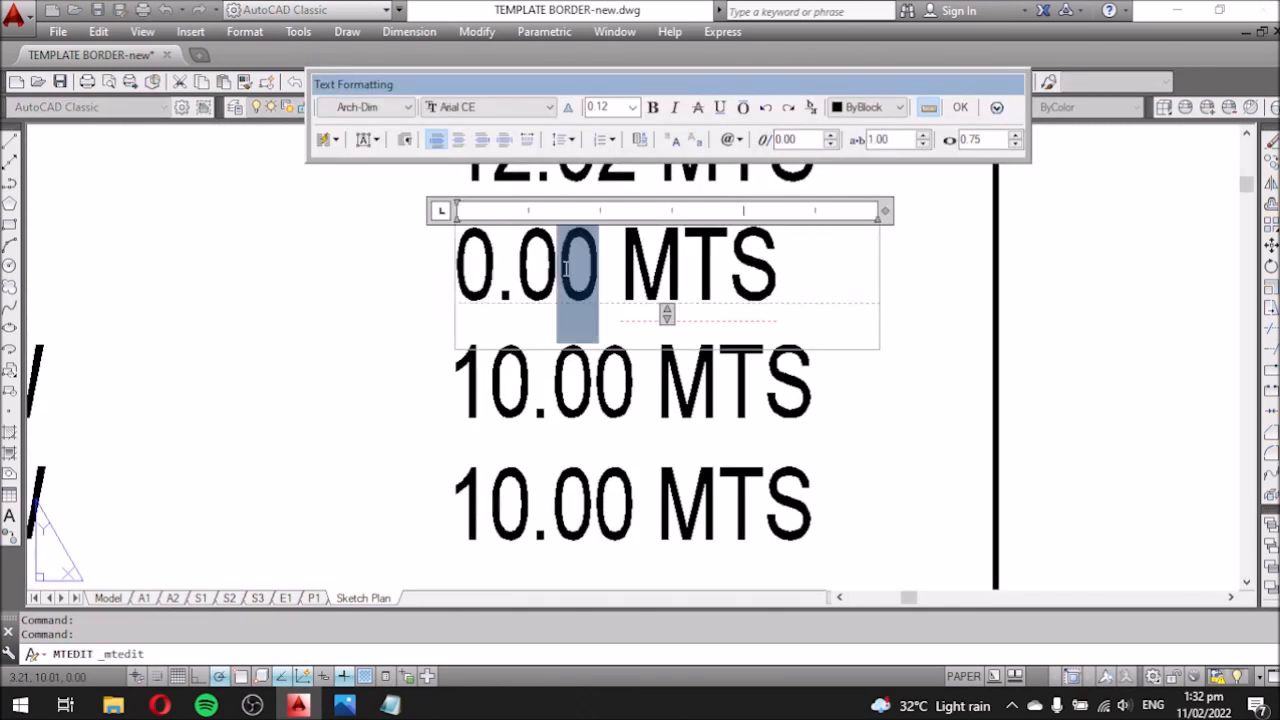
{"action": "left_click", "coordinate": [925, 453]}
Try moving the TIE LINE text lower, then undo the move.
{"action": "left_click", "coordinate": [897, 328]}
{"action": "scroll", "coordinate": [700, 300], "scroll_direction": "down", "scroll_amount": 3}
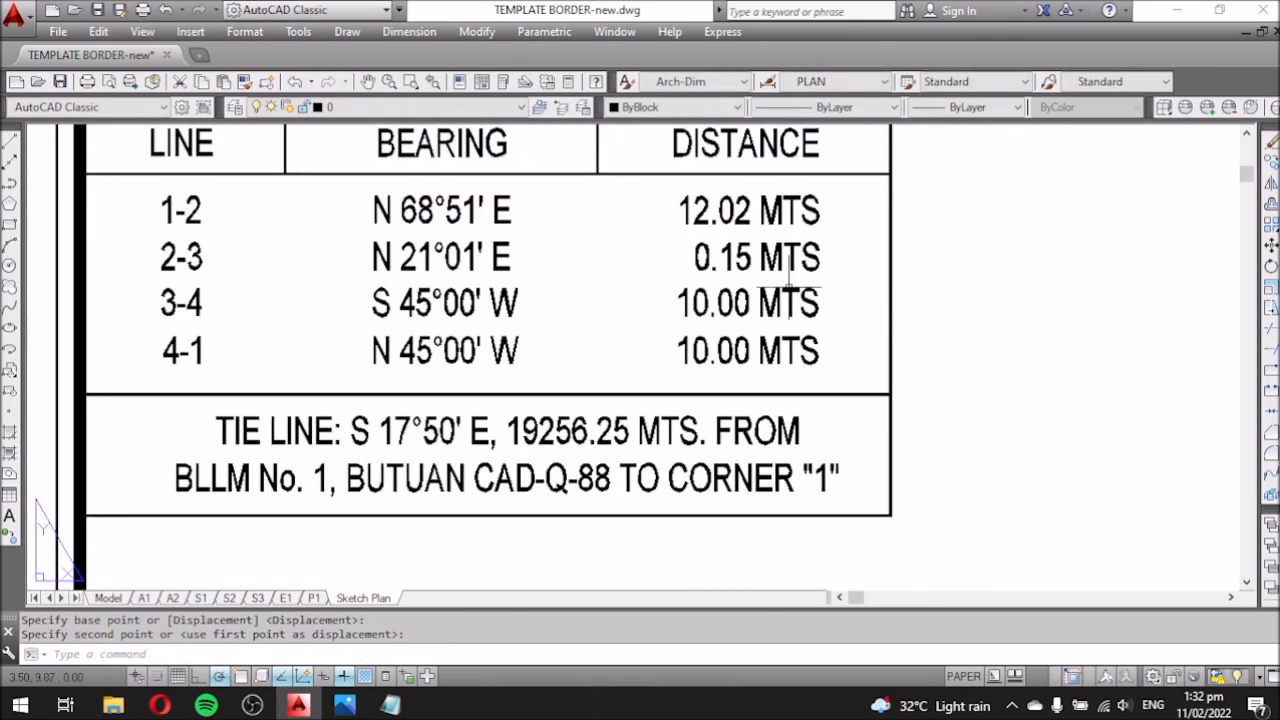
{"action": "left_click", "coordinate": [155, 249]}
{"action": "left_click", "coordinate": [874, 487]}
{"action": "type", "text": "m"}
{"action": "key", "text": "space"}
{"action": "left_click", "coordinate": [957, 405]}
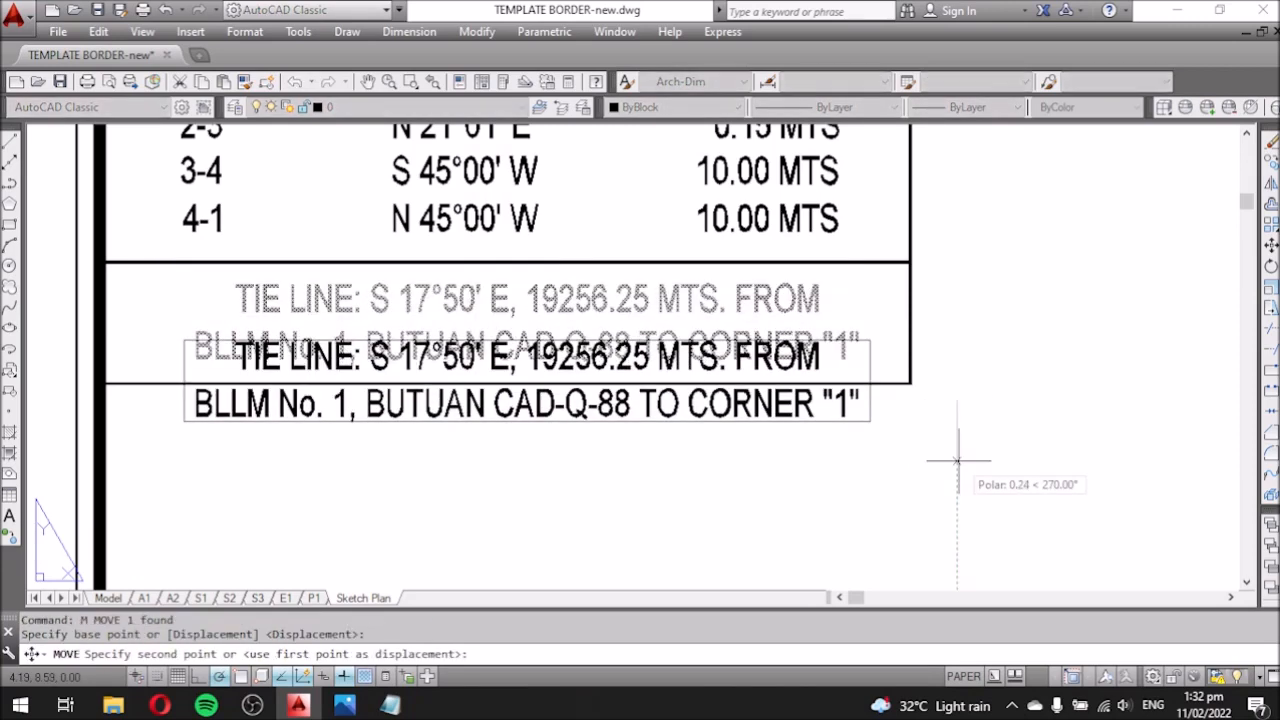
{"action": "left_click", "coordinate": [957, 479]}
{"action": "left_click", "coordinate": [695, 262]}
{"action": "key", "text": "ctrl+z"}
Move the TIE LINE text and its box down together.
{"action": "left_click", "coordinate": [918, 460]}
{"action": "left_click", "coordinate": [690, 290]}
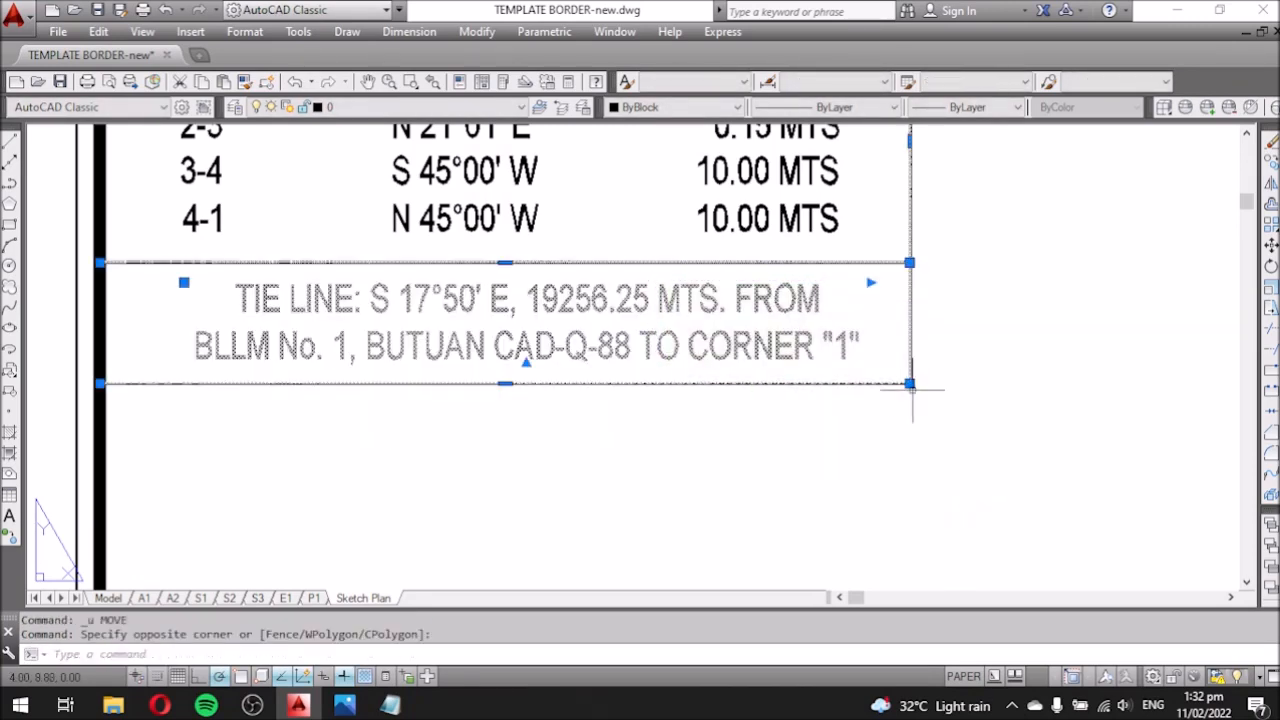
{"action": "type", "text": "m"}
{"action": "key", "text": "space"}
{"action": "left_click", "coordinate": [1021, 315]}
{"action": "left_click", "coordinate": [1021, 381]}
Extend the table's right border line up to the top border.
{"action": "scroll", "coordinate": [751, 393], "scroll_direction": "down", "scroll_amount": 2}
{"action": "middle_click_drag", "start_coordinate": [751, 393], "coordinate": [811, 352]}
{"action": "scroll", "coordinate": [823, 243], "scroll_direction": "up", "scroll_amount": 2}
{"action": "type", "text": "ex"}
{"action": "left_click", "coordinate": [867, 212]}
{"action": "key", "text": "Escape"}
Change the line 3-4 bearing minutes to 9 and confirm its 6.86 MTS distance.
{"action": "scroll", "coordinate": [808, 481], "scroll_direction": "down", "scroll_amount": 2}
{"action": "scroll", "coordinate": [445, 368], "scroll_direction": "up", "scroll_amount": 2}
{"action": "middle_click_drag", "start_coordinate": [674, 377], "coordinate": [604, 363]}
{"action": "scroll", "coordinate": [604, 363], "scroll_direction": "down", "scroll_amount": 4}
{"action": "middle_click_drag", "start_coordinate": [662, 550], "coordinate": [667, 457]}
{"action": "scroll", "coordinate": [606, 398], "scroll_direction": "up", "scroll_amount": 4}
{"action": "scroll", "coordinate": [539, 318], "scroll_direction": "up", "scroll_amount": 5}
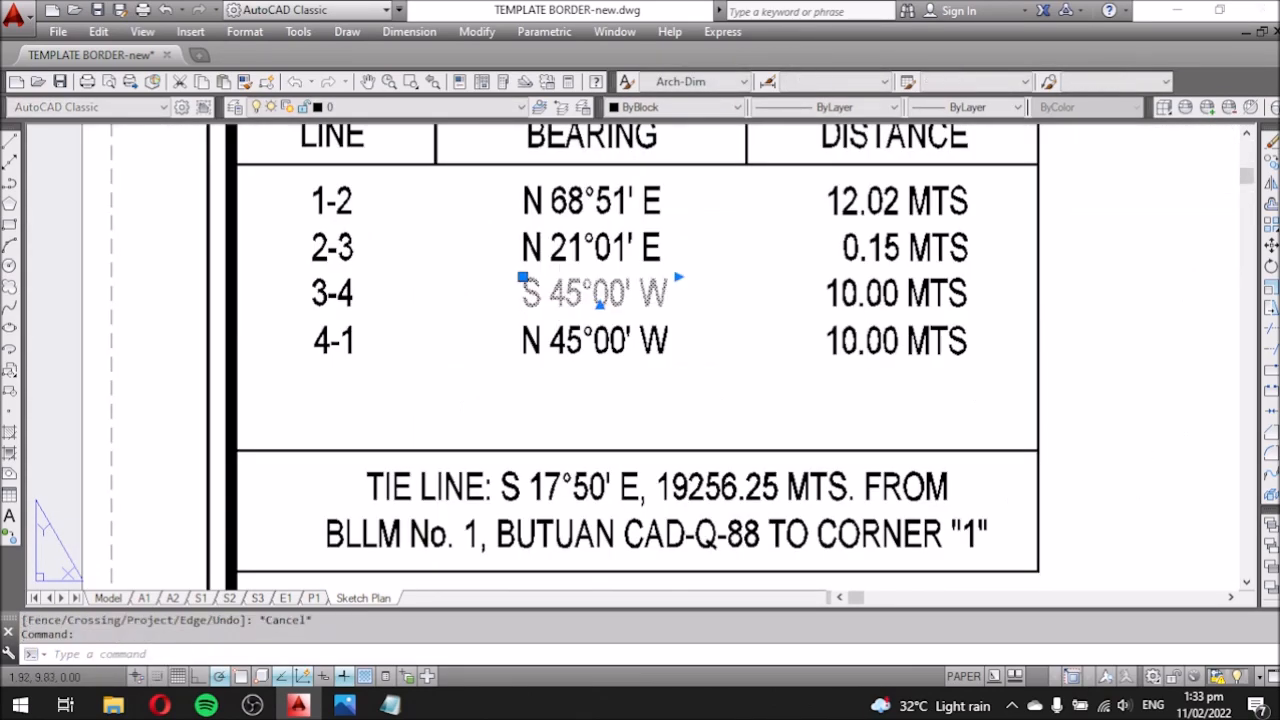
{"action": "double_click", "coordinate": [560, 302]}
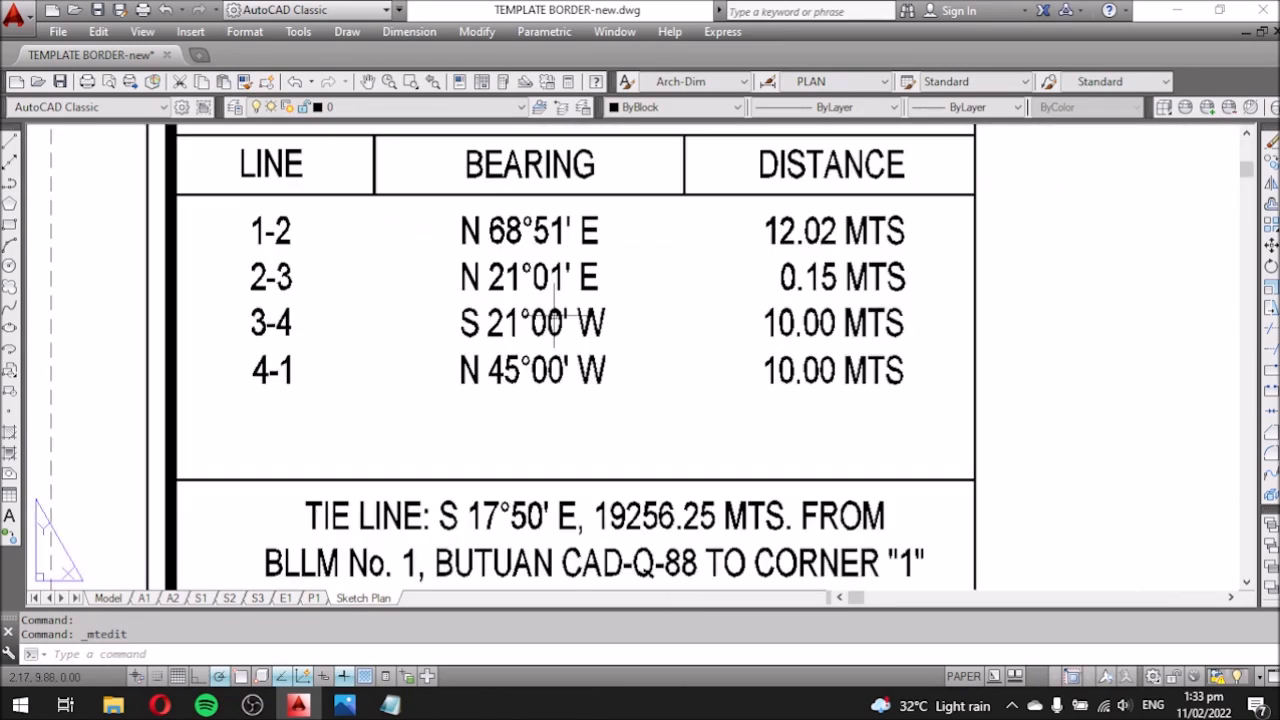
{"action": "double_click", "coordinate": [567, 320]}
{"action": "type", "text": "9"}
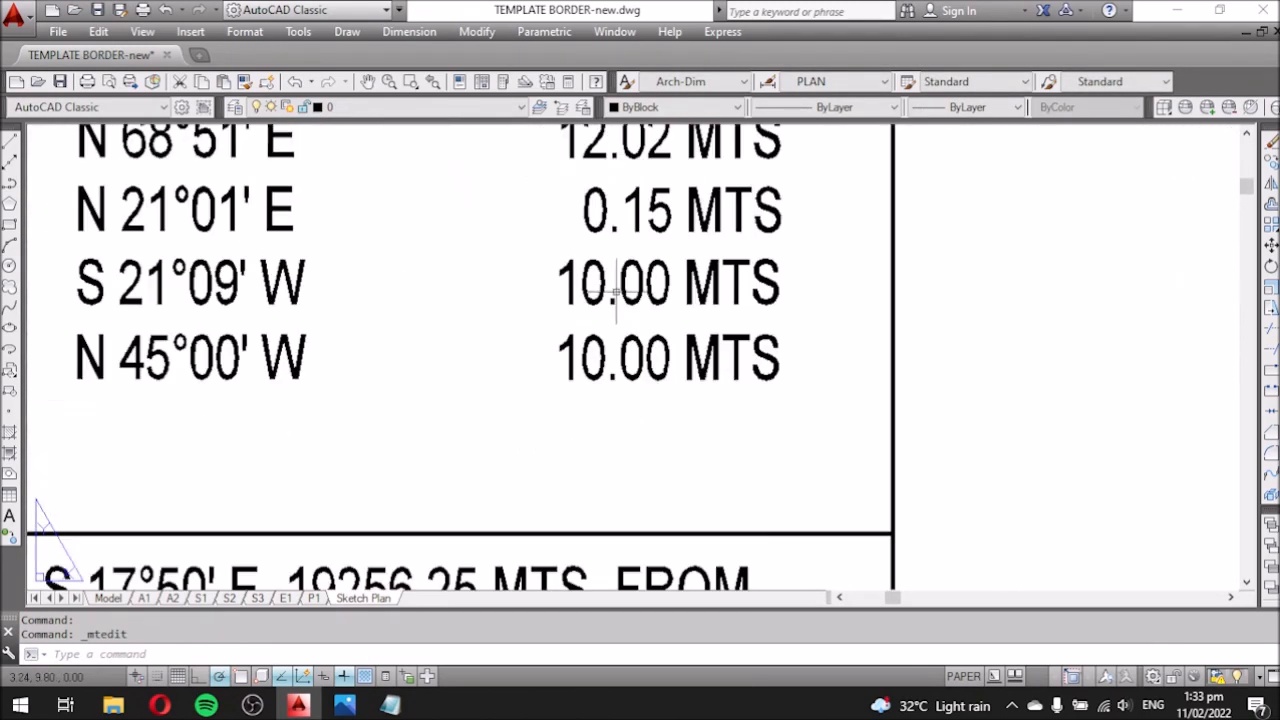
{"action": "double_click", "coordinate": [617, 291]}
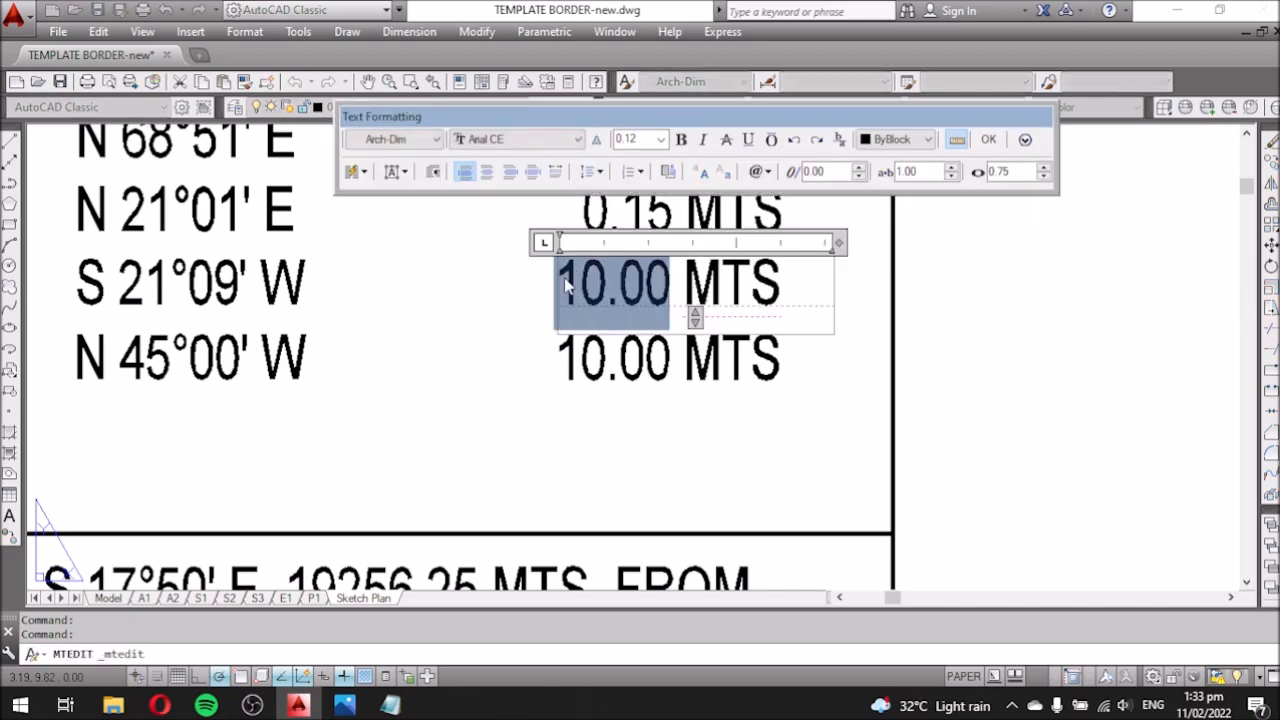
{"action": "left_click", "coordinate": [500, 248]}
Shift the 6.86 MTS text slightly right to line up with the column.
{"action": "type", "text": "m"}
{"action": "key", "text": "space"}
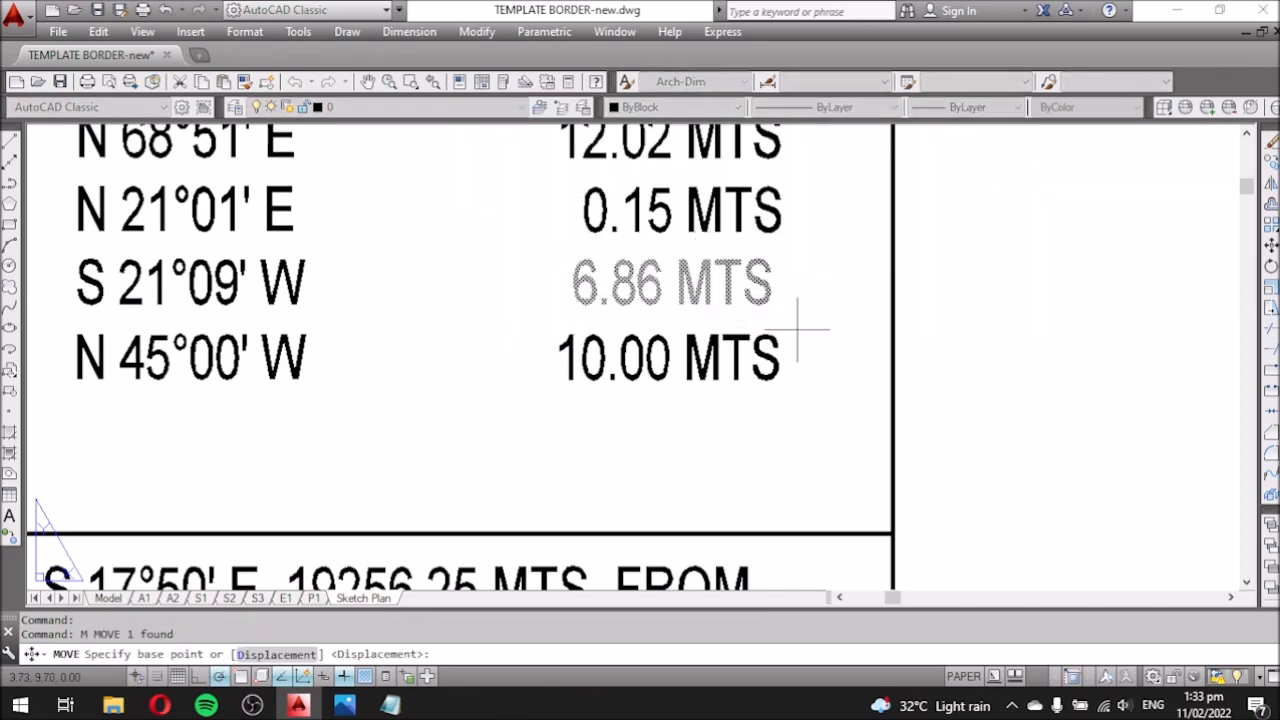
{"action": "left_click", "coordinate": [797, 329]}
{"action": "left_click", "coordinate": [808, 329]}
Edit the line 4-1 bearing N 45°00' W in the LOT 110 table.
{"action": "scroll", "coordinate": [519, 411], "scroll_direction": "down", "scroll_amount": 2}
{"action": "middle_click_drag", "start_coordinate": [519, 411], "coordinate": [600, 249]}
{"action": "scroll", "coordinate": [600, 249], "scroll_direction": "down", "scroll_amount": 5}
{"action": "scroll", "coordinate": [559, 532], "scroll_direction": "up", "scroll_amount": 5}
{"action": "middle_click_drag", "start_coordinate": [580, 421], "coordinate": [580, 483]}
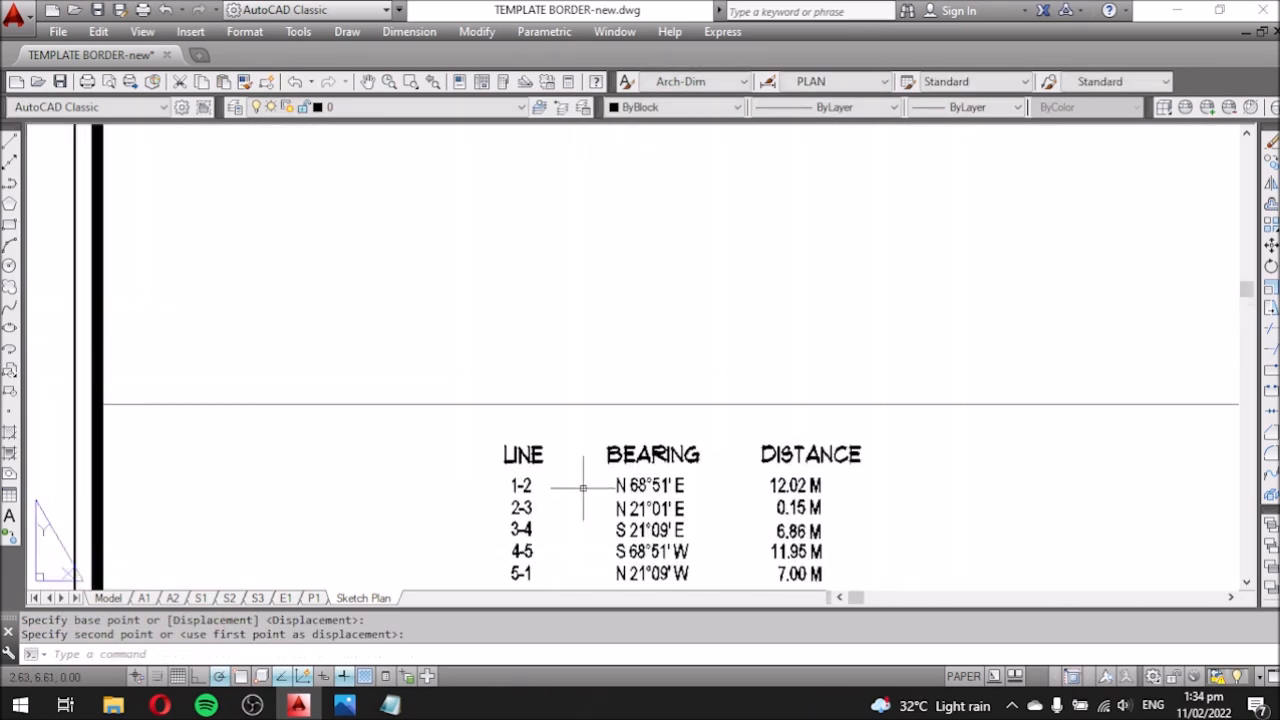
{"action": "scroll", "coordinate": [580, 483], "scroll_direction": "down", "scroll_amount": 5}
{"action": "scroll", "coordinate": [517, 314], "scroll_direction": "up", "scroll_amount": 5}
{"action": "double_click", "coordinate": [517, 314]}
{"action": "left_click_drag", "start_coordinate": [531, 317], "coordinate": [507, 318]}
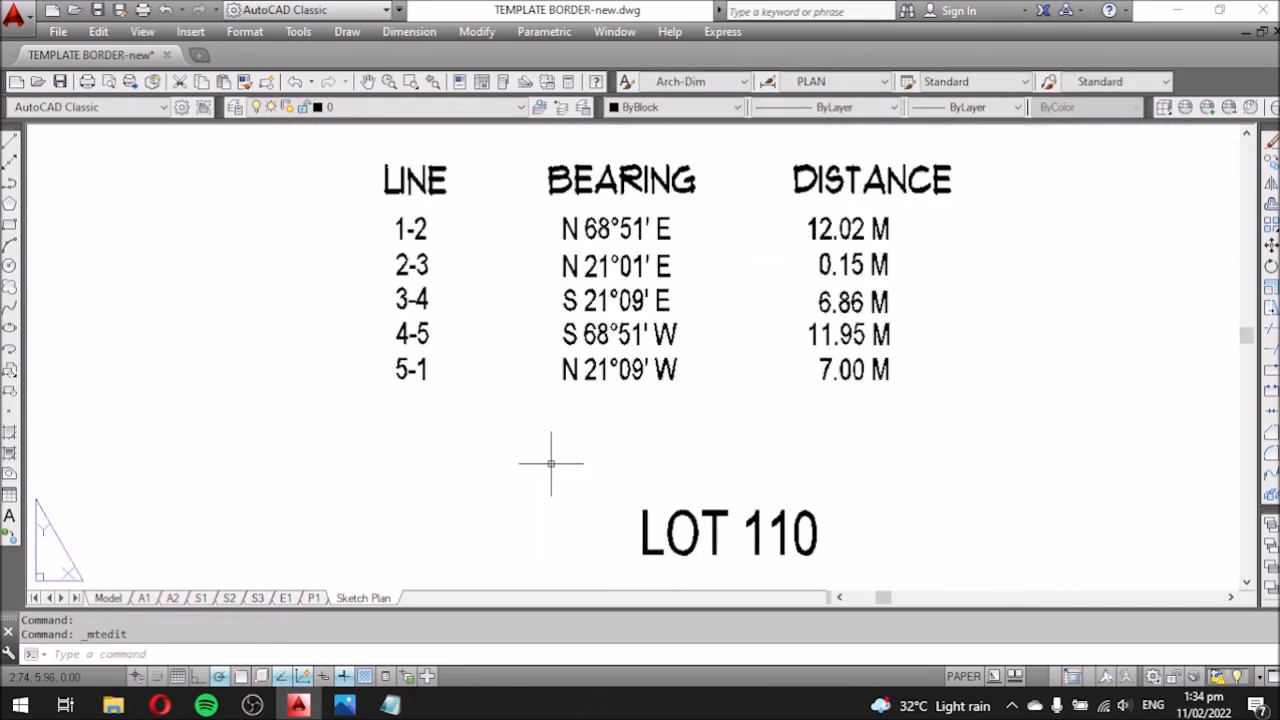
{"action": "scroll", "coordinate": [549, 420], "scroll_direction": "down", "scroll_amount": 5}
{"action": "scroll", "coordinate": [549, 420], "scroll_direction": "up", "scroll_amount": 5}
Change the last row's bearing direction to S and relabel row 4-1 as 4-5.
{"action": "double_click", "coordinate": [433, 248]}
{"action": "left_click_drag", "start_coordinate": [443, 250], "coordinate": [425, 250]}
{"action": "type", "text": "S"}
{"action": "left_click", "coordinate": [256, 257]}
{"action": "double_click", "coordinate": [256, 257]}
{"action": "left_click_drag", "start_coordinate": [264, 252], "coordinate": [247, 252]}
{"action": "type", "text": "5"}
{"action": "left_click", "coordinate": [312, 323]}
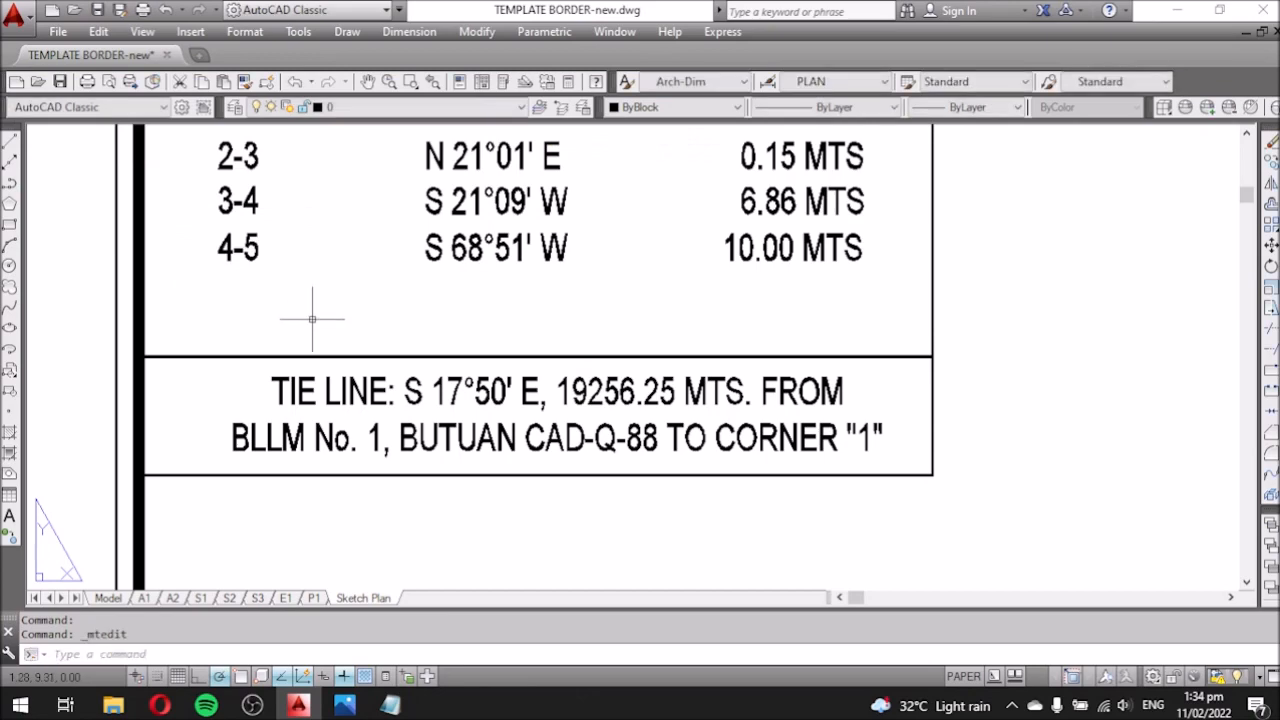
Open row 4-5's 10.00 MTS distance for editing.
{"action": "scroll", "coordinate": [492, 293], "scroll_direction": "down", "scroll_amount": 5}
{"action": "middle_click_drag", "start_coordinate": [617, 478], "coordinate": [604, 454]}
{"action": "scroll", "coordinate": [609, 550], "scroll_direction": "up", "scroll_amount": 5}
{"action": "scroll", "coordinate": [609, 514], "scroll_direction": "down", "scroll_amount": 4}
{"action": "middle_click_drag", "start_coordinate": [580, 300], "coordinate": [550, 528]}
{"action": "scroll", "coordinate": [530, 273], "scroll_direction": "up", "scroll_amount": 4}
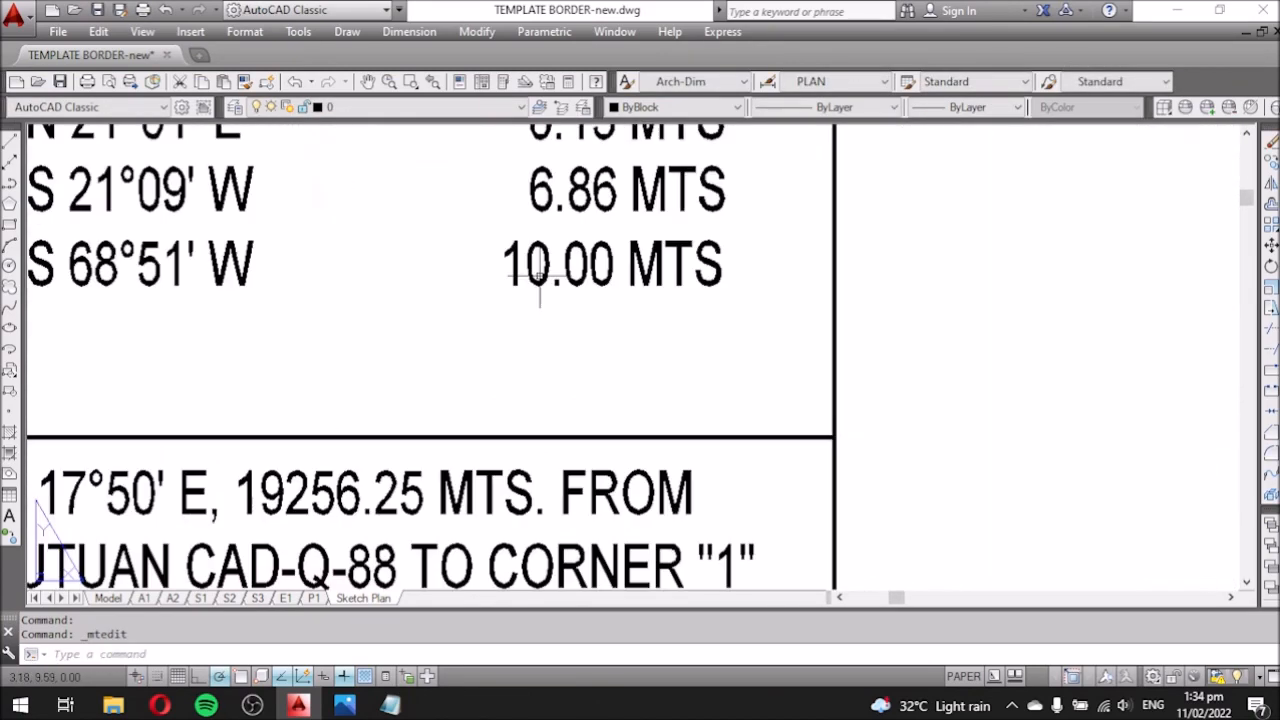
{"action": "double_click", "coordinate": [545, 269]}
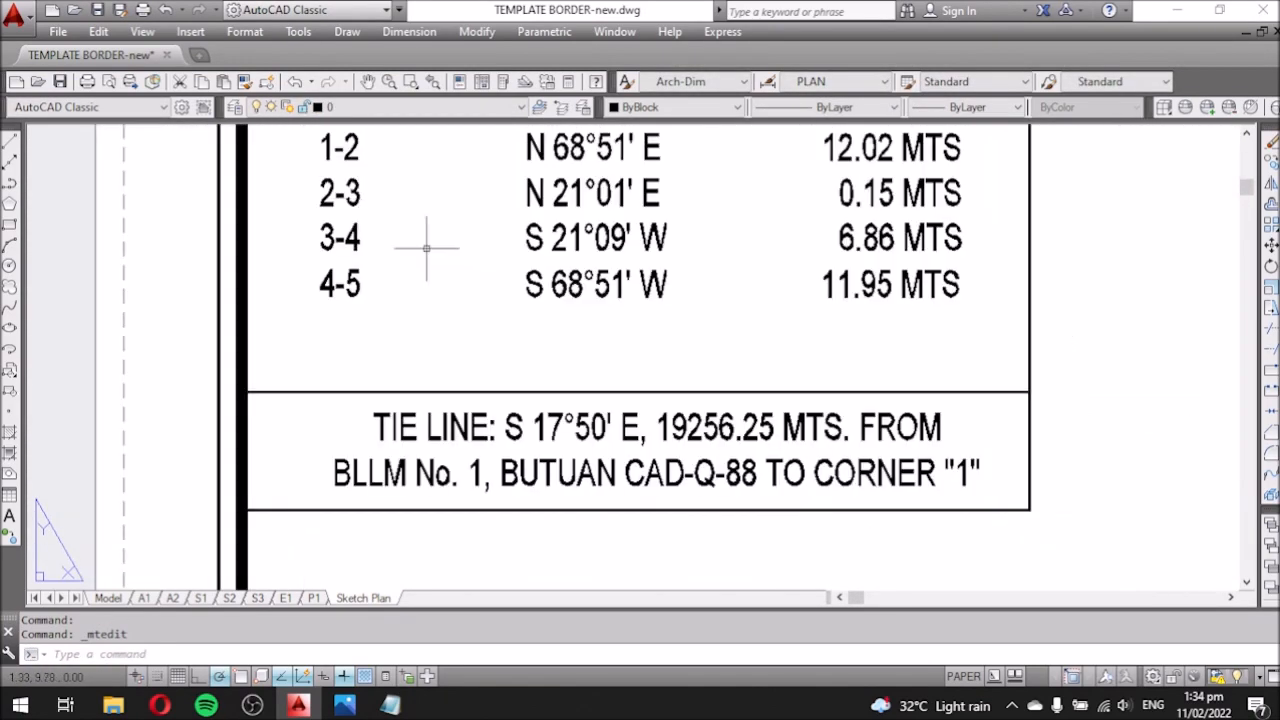
Copy all of row 4-5's texts one line down with COPY.
{"action": "left_click", "coordinate": [423, 246]}
{"action": "left_click", "coordinate": [349, 290]}
{"action": "type", "text": "co"}
{"action": "key", "text": "Return"}
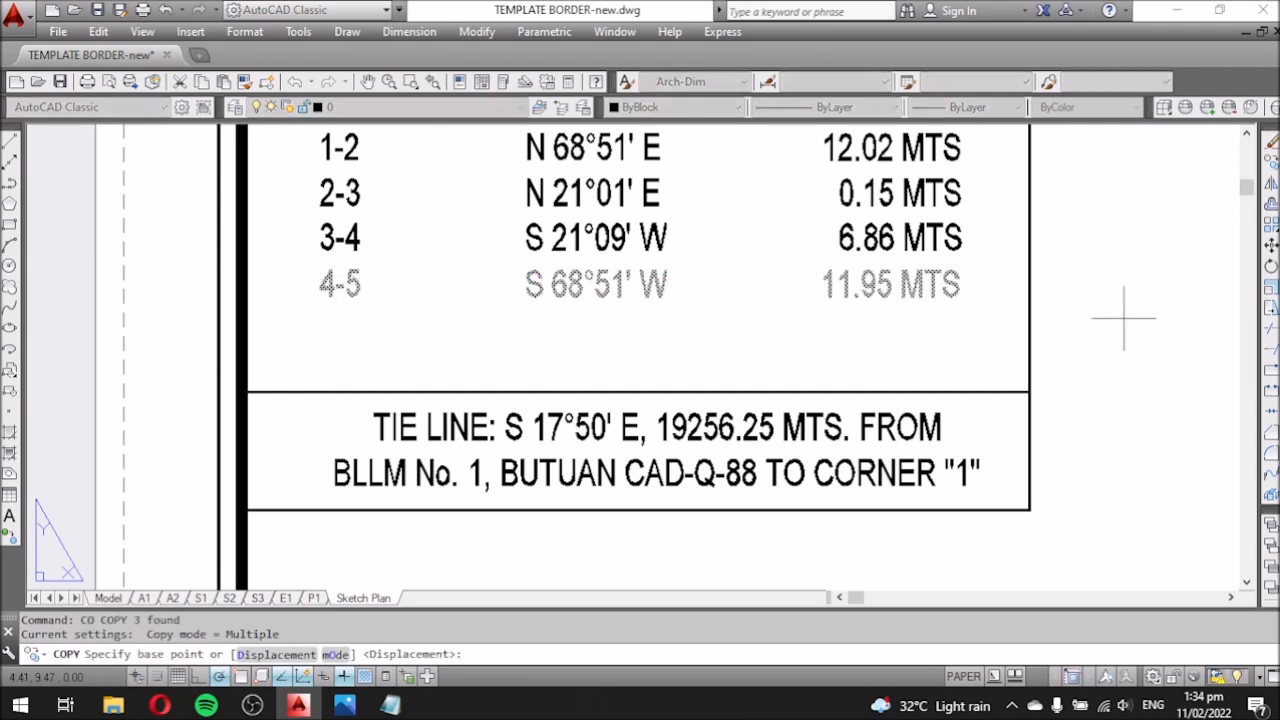
{"action": "left_click", "coordinate": [1141, 275]}
{"action": "left_click", "coordinate": [1141, 320]}
{"action": "key", "text": "Escape"}
Relabel the copied row 5-1 and set its bearing degrees to 21.
{"action": "double_click", "coordinate": [327, 330]}
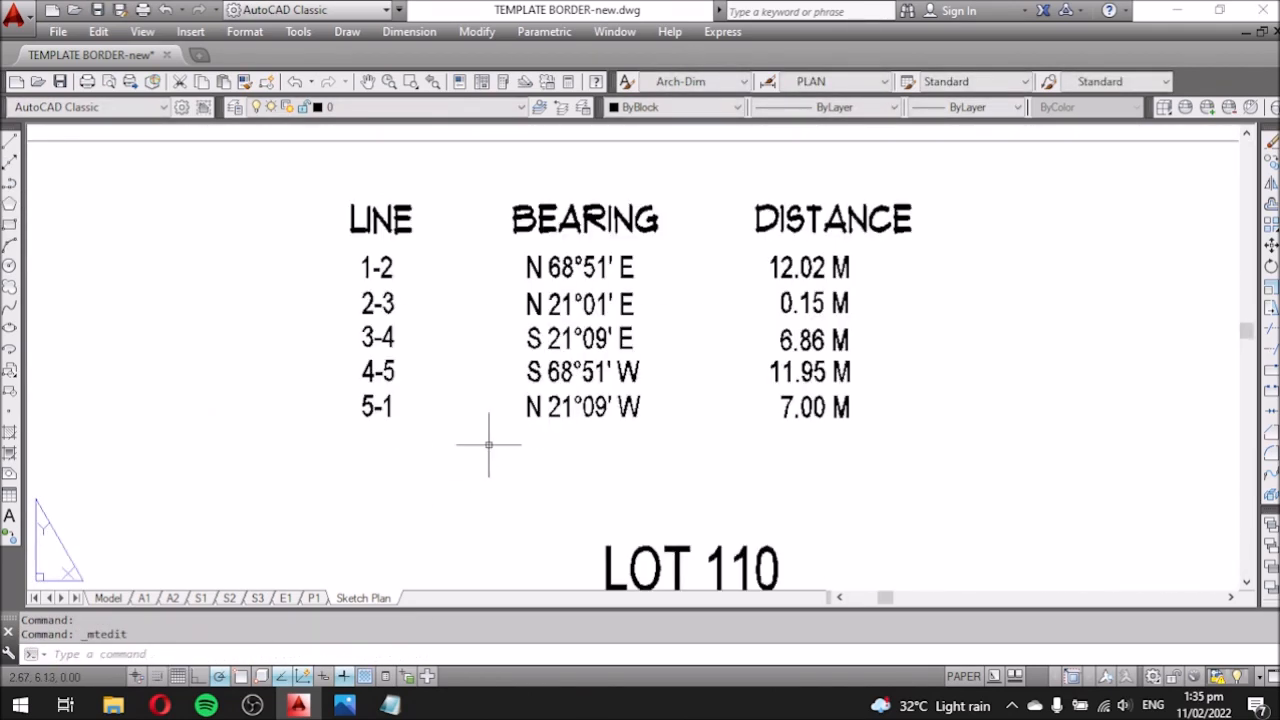
{"action": "scroll", "coordinate": [491, 443], "scroll_direction": "down", "scroll_amount": 5}
{"action": "scroll", "coordinate": [285, 257], "scroll_direction": "up", "scroll_amount": 8}
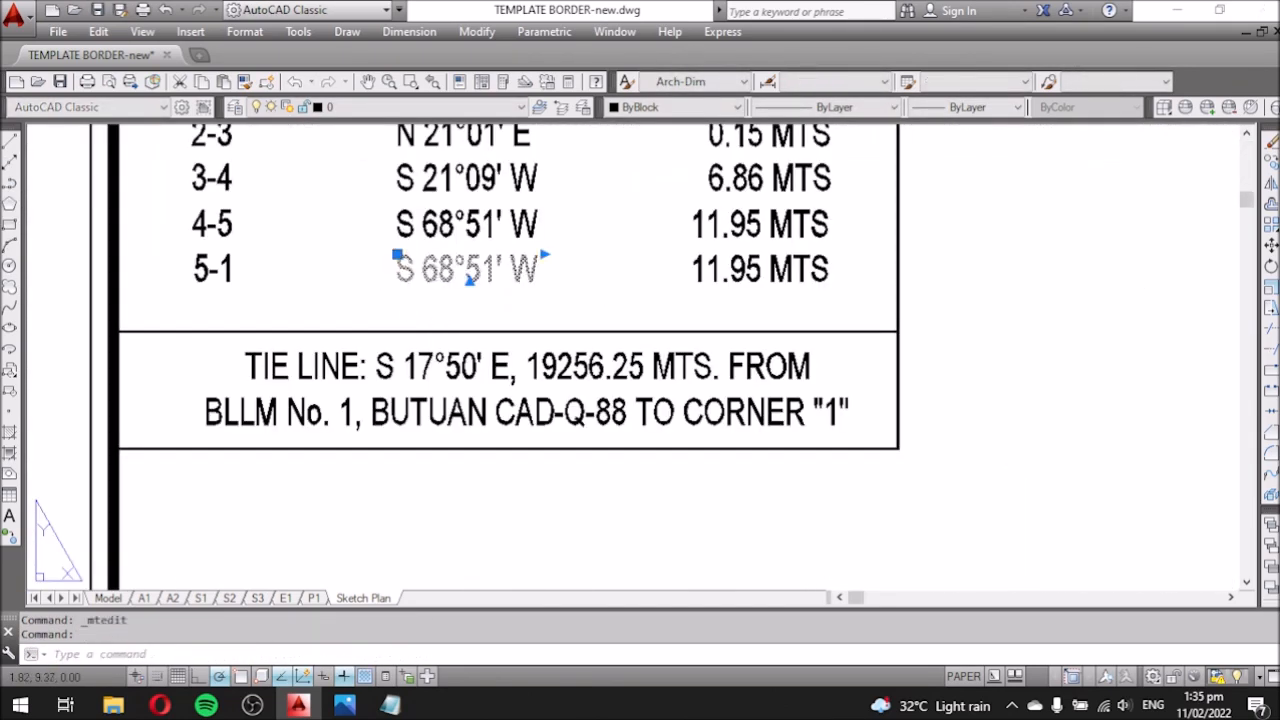
{"action": "double_click", "coordinate": [405, 270]}
{"action": "type", "text": "21"}
{"action": "left_click", "coordinate": [431, 214]}
Replace row 5-1's bearing minutes 51 so it reads N 21°09' W.
{"action": "scroll", "coordinate": [432, 240], "scroll_direction": "down", "scroll_amount": 6}
{"action": "scroll", "coordinate": [457, 314], "scroll_direction": "up", "scroll_amount": 4}
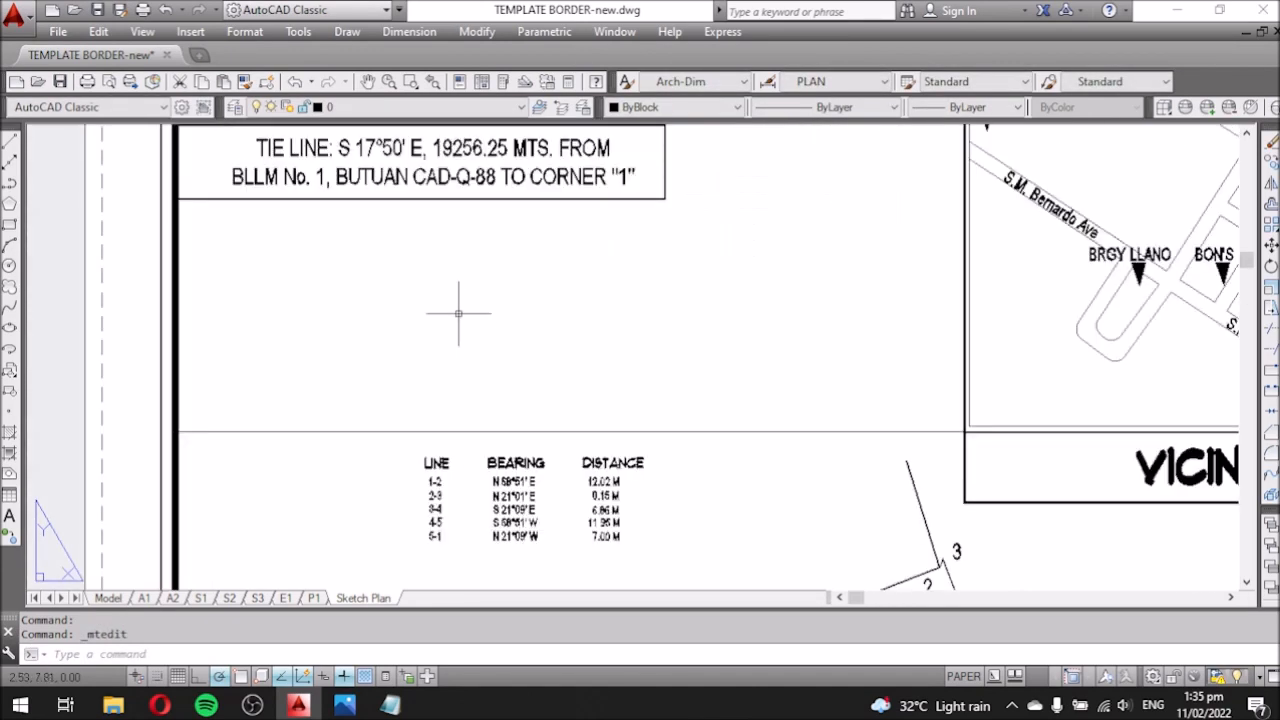
{"action": "scroll", "coordinate": [457, 314], "scroll_direction": "down", "scroll_amount": 3}
{"action": "scroll", "coordinate": [401, 210], "scroll_direction": "up", "scroll_amount": 7}
{"action": "double_click", "coordinate": [399, 240]}
{"action": "double_click", "coordinate": [397, 240]}
{"action": "left_click", "coordinate": [606, 281]}
Change row 3-4's bearing ending from W to E, making it S 21°09' E.
{"action": "scroll", "coordinate": [560, 290], "scroll_direction": "down", "scroll_amount": 6}
{"action": "scroll", "coordinate": [517, 414], "scroll_direction": "up", "scroll_amount": 5}
{"action": "scroll", "coordinate": [506, 354], "scroll_direction": "down", "scroll_amount": 5}
{"action": "middle_click_drag", "start_coordinate": [506, 354], "coordinate": [503, 371]}
{"action": "scroll", "coordinate": [459, 160], "scroll_direction": "up", "scroll_amount": 6}
{"action": "left_click", "coordinate": [462, 252]}
{"action": "double_click", "coordinate": [462, 252]}
{"action": "double_click", "coordinate": [462, 252]}
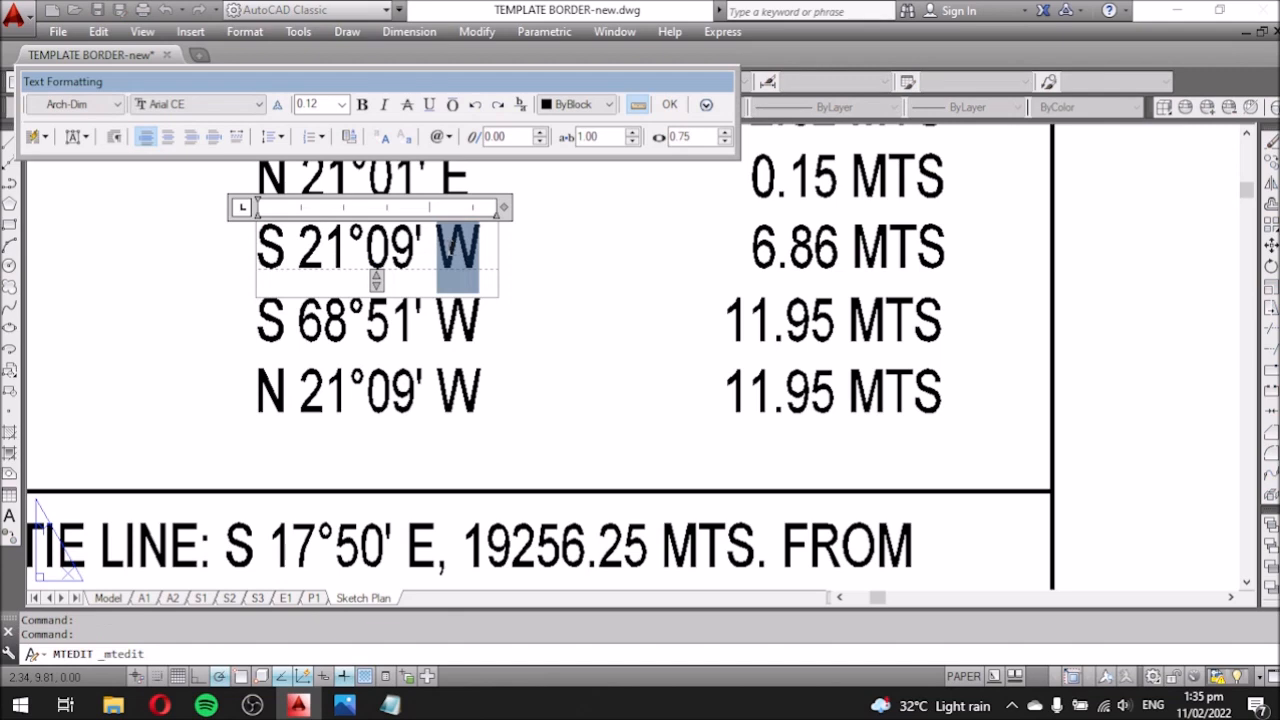
{"action": "type", "text": "E"}
{"action": "left_click", "coordinate": [445, 340]}
Set row 5-1's distance to 7.00 MTS.
{"action": "scroll", "coordinate": [445, 340], "scroll_direction": "down", "scroll_amount": 6}
{"action": "middle_click_drag", "start_coordinate": [494, 474], "coordinate": [417, 299]}
{"action": "scroll", "coordinate": [423, 320], "scroll_direction": "down", "scroll_amount": 4}
{"action": "scroll", "coordinate": [405, 190], "scroll_direction": "up", "scroll_amount": 6}
{"action": "double_click", "coordinate": [511, 262]}
{"action": "double_click", "coordinate": [511, 262]}
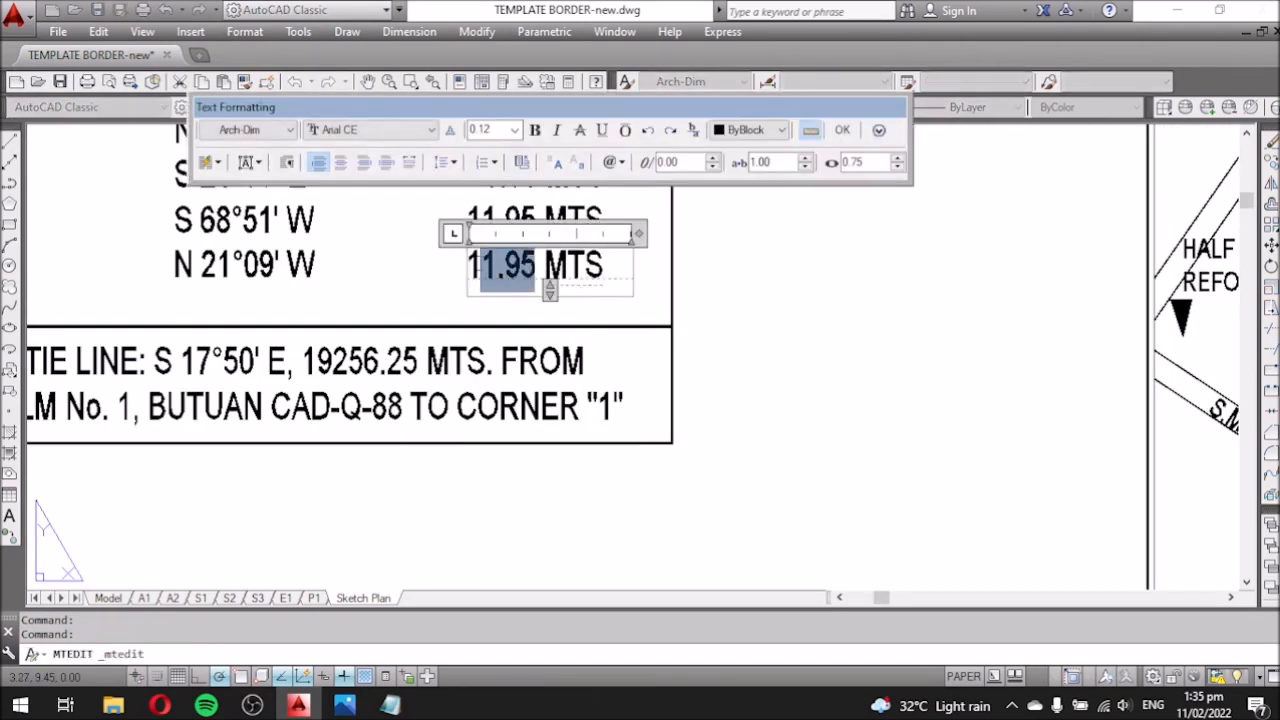
{"action": "type", "text": "7.00"}
{"action": "left_click", "coordinate": [590, 306]}
Move the 7.00 MTS text to align under the other distances.
{"action": "type", "text": "m"}
{"action": "left_click", "coordinate": [783, 317]}
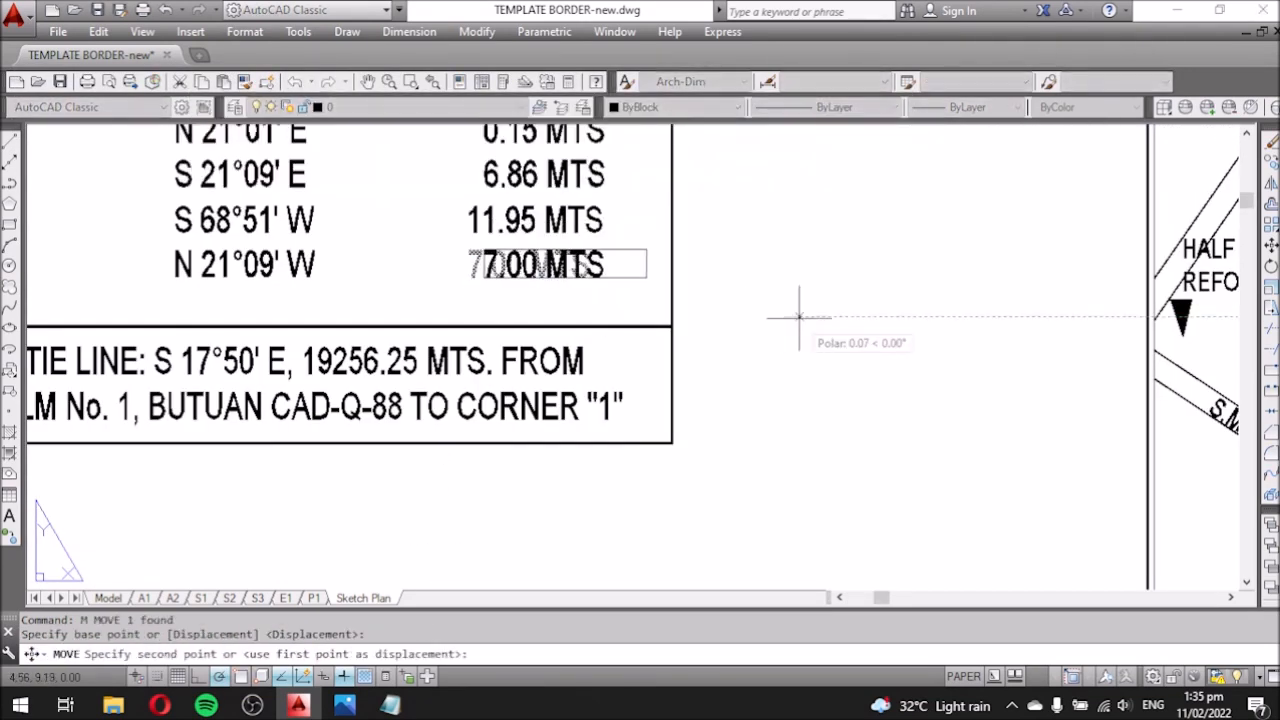
{"action": "left_click", "coordinate": [798, 317]}
{"action": "scroll", "coordinate": [776, 362], "scroll_direction": "down", "scroll_amount": 2}
{"action": "middle_click_drag", "start_coordinate": [776, 362], "coordinate": [700, 377]}
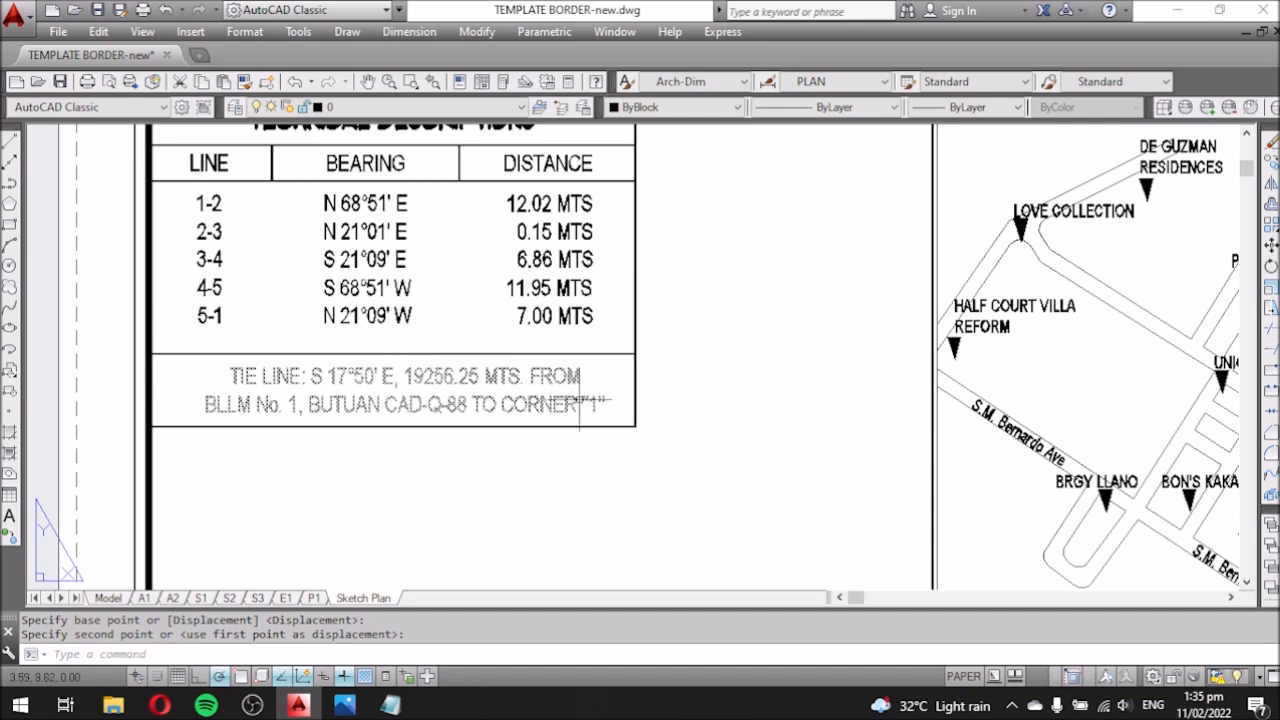
Locate the tie line in the technical description of the title scan.
{"action": "left_click", "coordinate": [344, 705]}
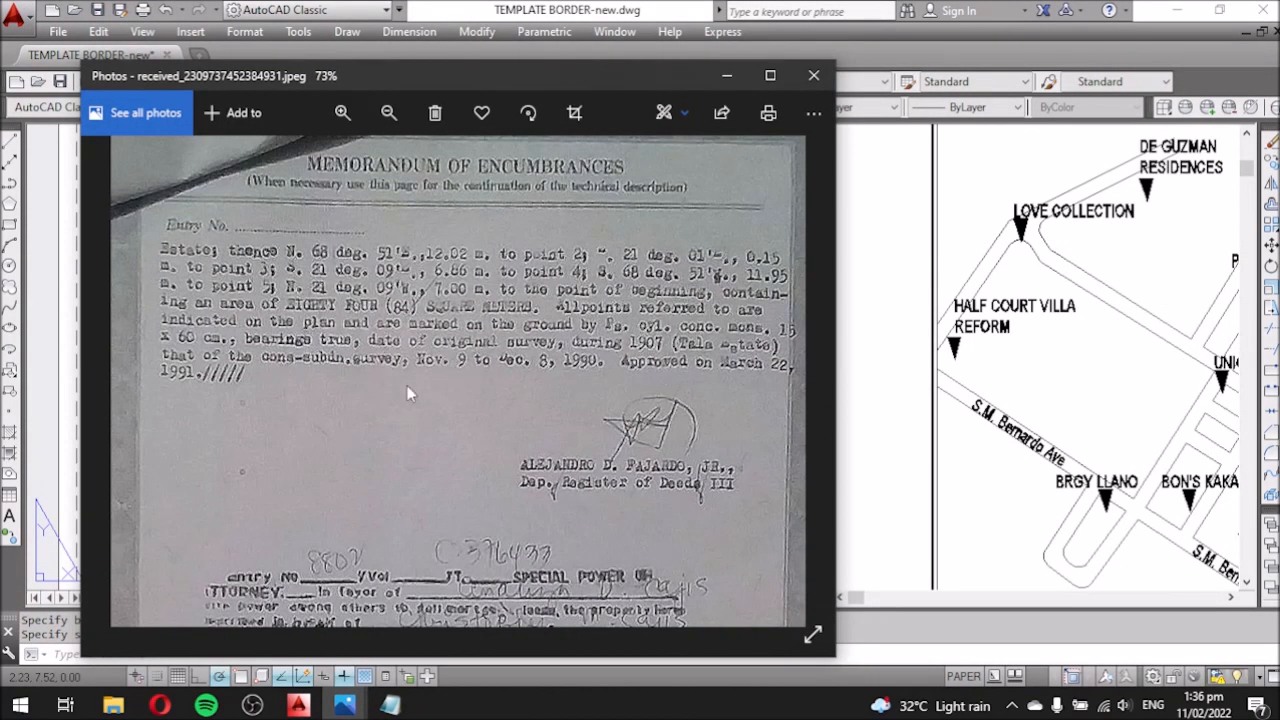
{"action": "left_click", "coordinate": [808, 377]}
{"action": "scroll", "coordinate": [495, 286], "scroll_direction": "up", "scroll_amount": 5}
{"action": "left_click_drag", "start_coordinate": [450, 400], "coordinate": [565, 310]}
{"action": "left_click_drag", "start_coordinate": [418, 316], "coordinate": [353, 320]}
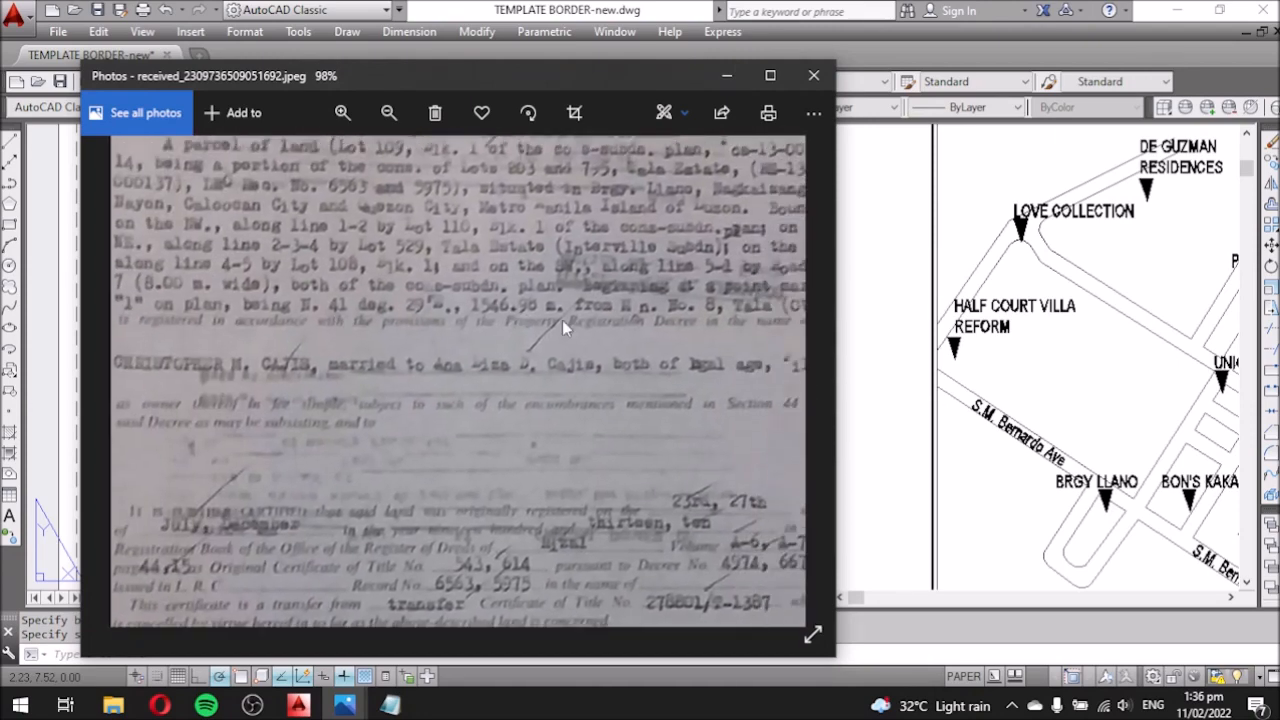
Change the tie line bearing's degrees from 17 to 41, making it N 41°29' E.
{"action": "left_click", "coordinate": [724, 77]}
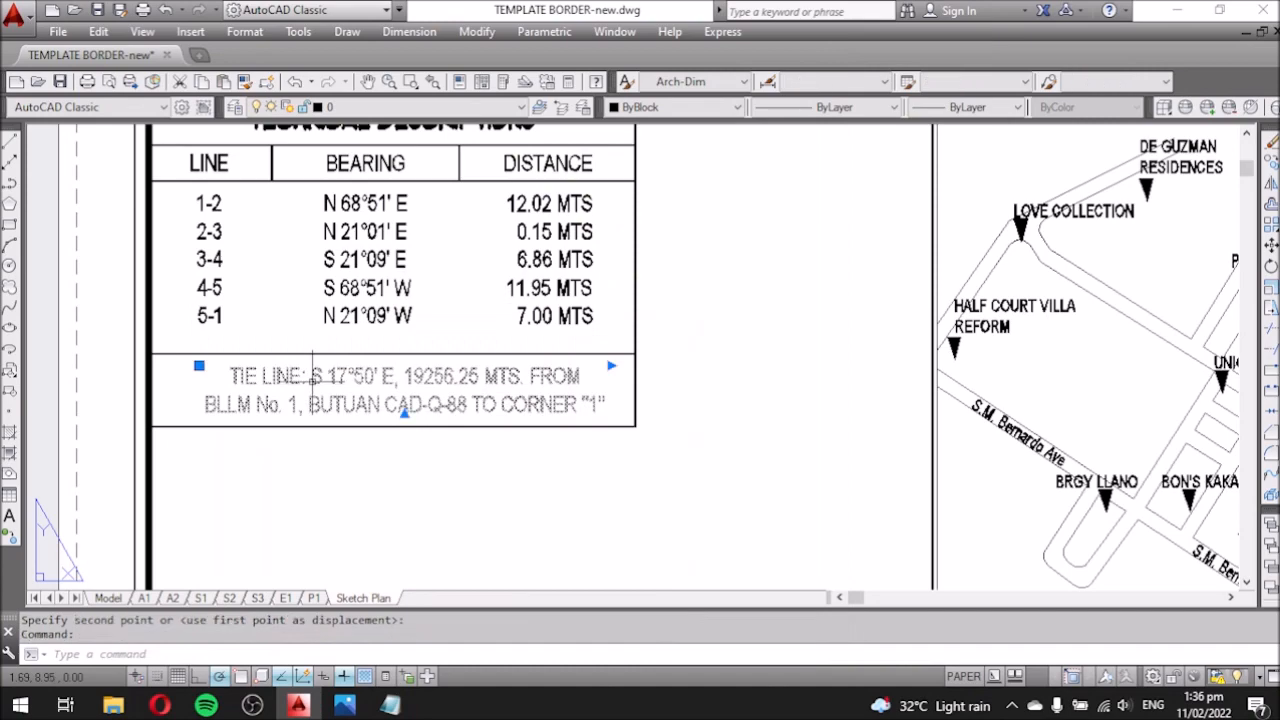
{"action": "double_click", "coordinate": [315, 376]}
{"action": "left_click", "coordinate": [447, 446]}
{"action": "left_click", "coordinate": [345, 705]}
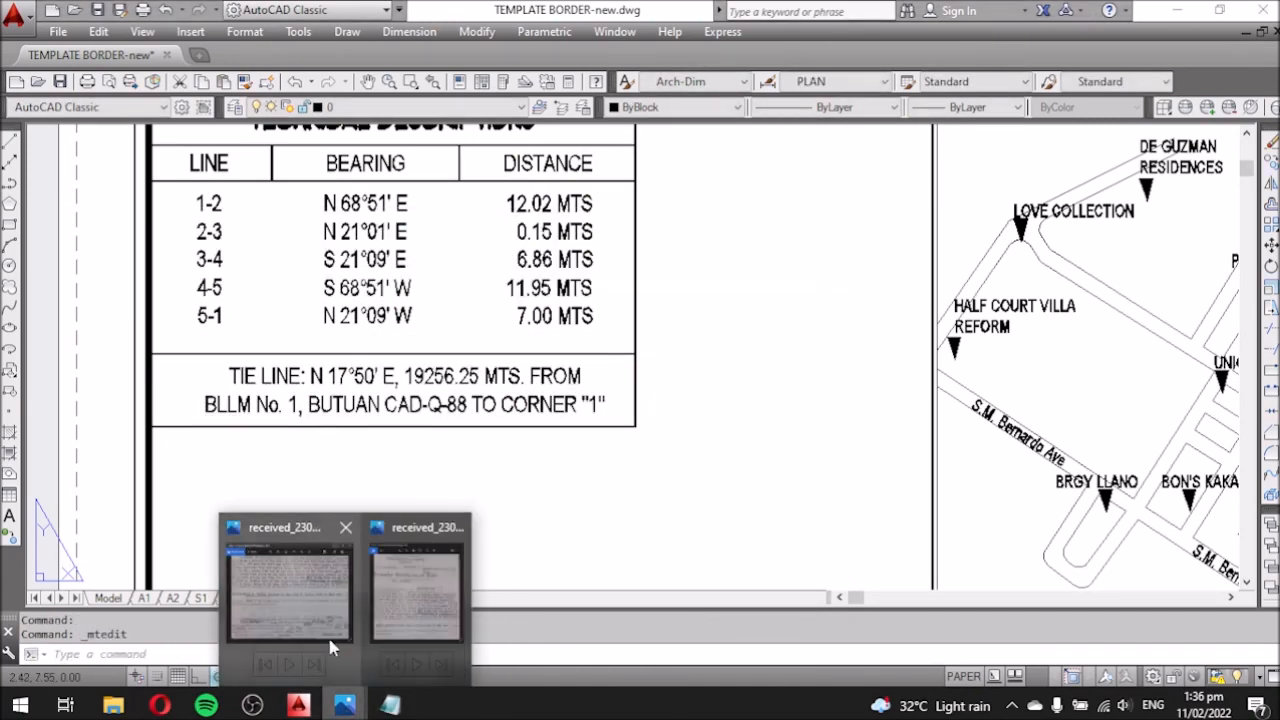
{"action": "left_click", "coordinate": [320, 622]}
{"action": "left_click", "coordinate": [733, 77]}
{"action": "double_click", "coordinate": [357, 393]}
{"action": "left_click_drag", "start_coordinate": [328, 378], "coordinate": [374, 377]}
{"action": "type", "text": "41"}
{"action": "left_click", "coordinate": [346, 705]}
{"action": "left_click", "coordinate": [325, 615]}
{"action": "left_click", "coordinate": [726, 76]}
{"action": "left_click", "coordinate": [443, 479]}
Correct the tie line distance to 1546.98 MTS.
{"action": "left_click", "coordinate": [345, 705]}
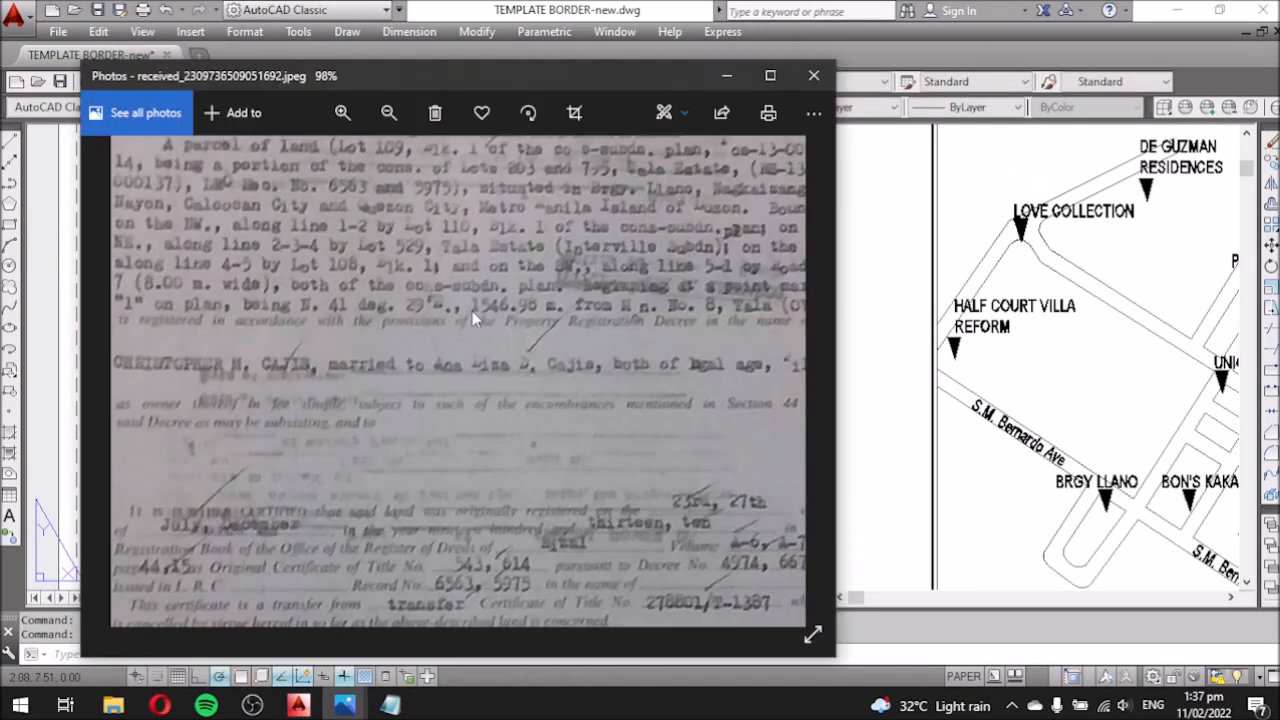
{"action": "left_click", "coordinate": [726, 77]}
{"action": "double_click", "coordinate": [440, 377]}
{"action": "left_click_drag", "start_coordinate": [424, 377], "coordinate": [478, 377]}
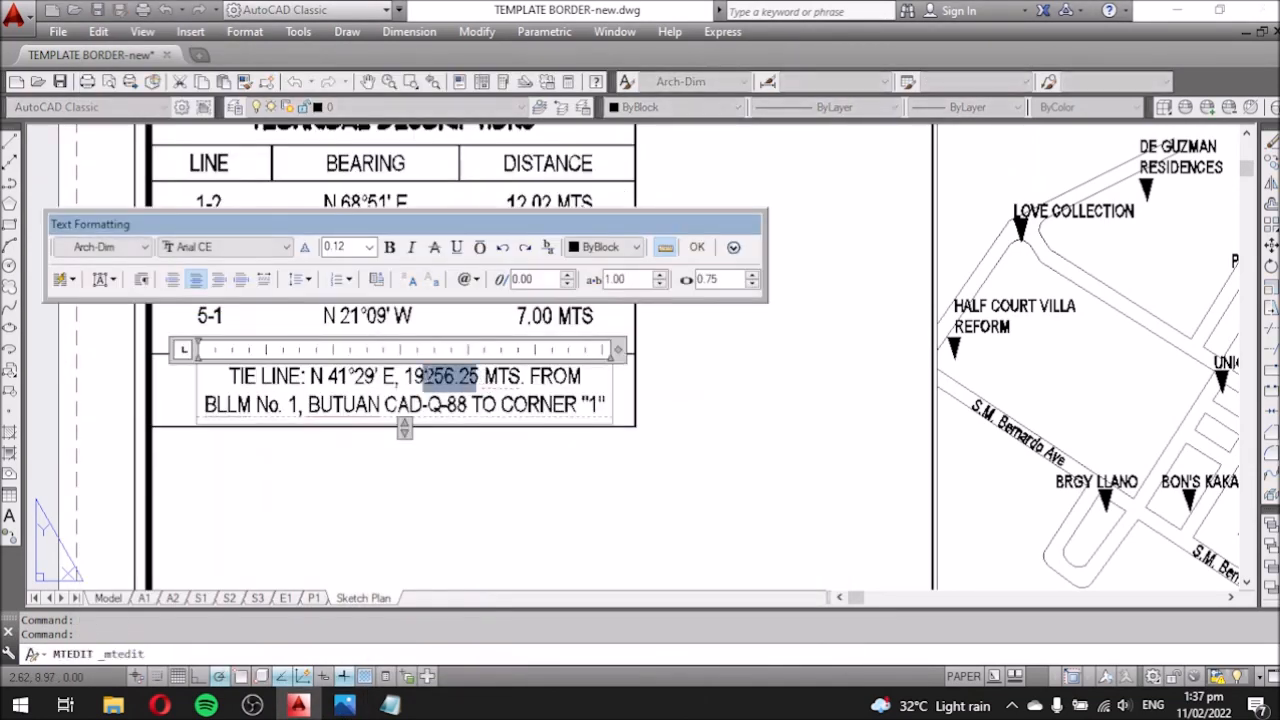
{"action": "type", "text": "1546"}
{"action": "left_click", "coordinate": [345, 705]}
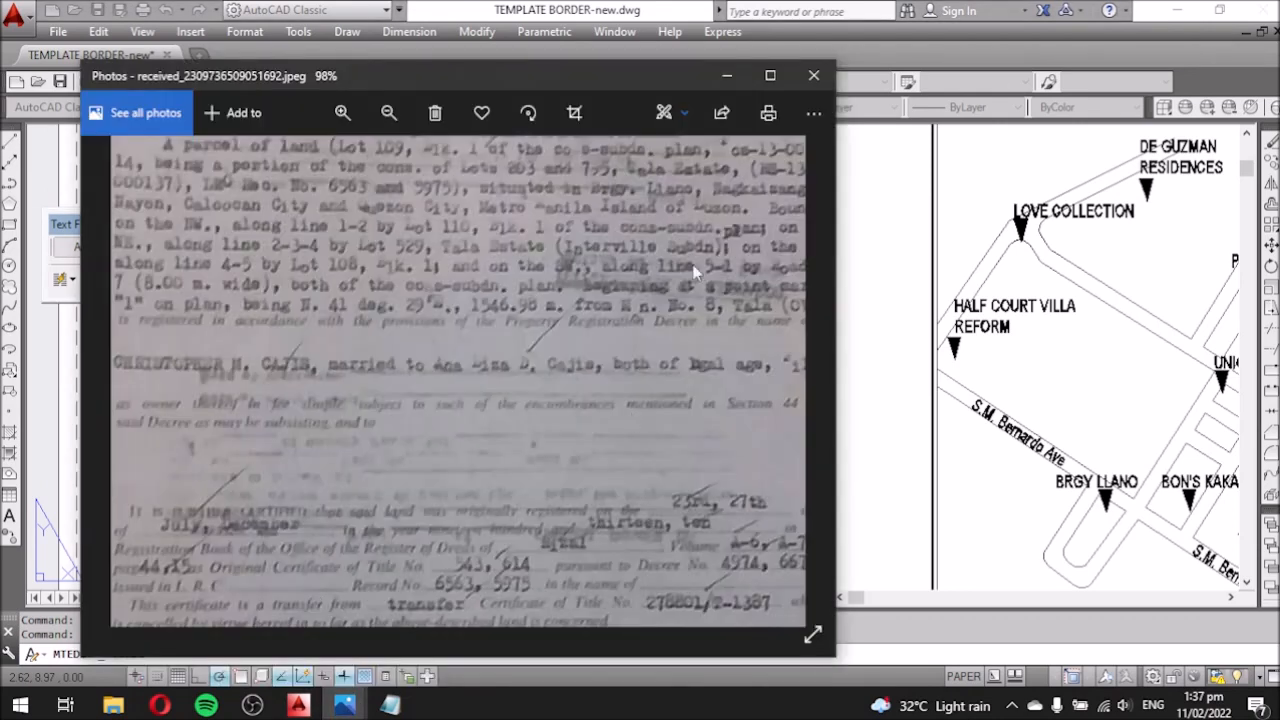
{"action": "left_click", "coordinate": [726, 76]}
{"action": "left_click", "coordinate": [445, 495]}
Change the tie line's reference monument to BLLM No. 8.
{"action": "left_click", "coordinate": [345, 705]}
{"action": "scroll", "coordinate": [533, 333], "scroll_direction": "up", "scroll_amount": 3}
{"action": "scroll", "coordinate": [518, 331], "scroll_direction": "up", "scroll_amount": 3}
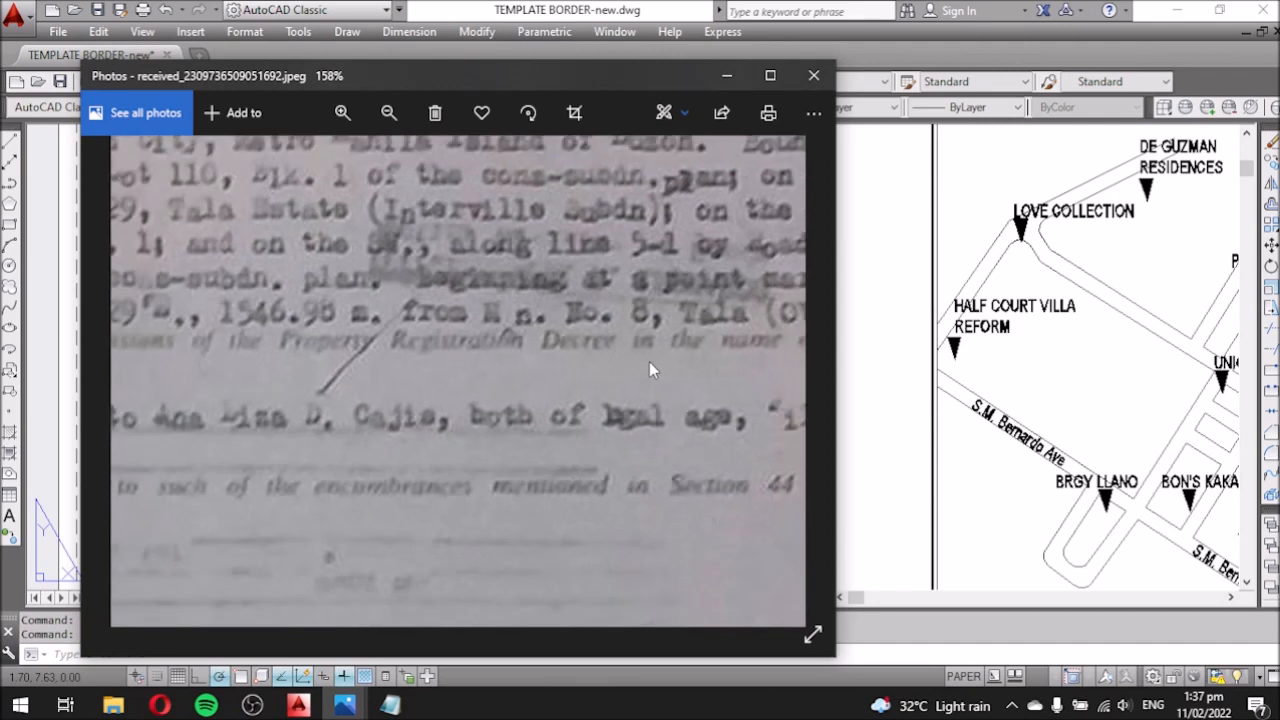
{"action": "left_click", "coordinate": [298, 705]}
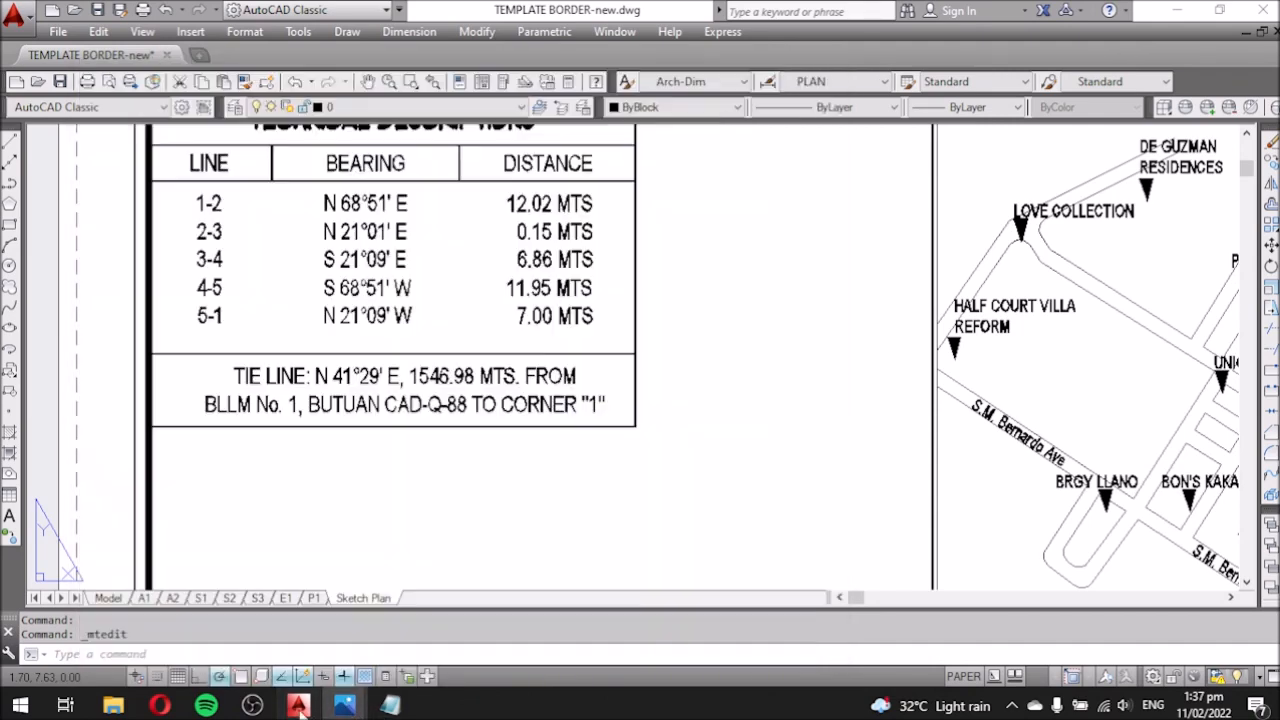
{"action": "double_click", "coordinate": [285, 408]}
{"action": "left_click", "coordinate": [297, 408]}
{"action": "key", "text": "BackSpace"}
{"action": "type", "text": "8"}
{"action": "left_click", "coordinate": [321, 472]}
Make the tie line cite TALA ESTATE and widen its text box.
{"action": "left_click", "coordinate": [345, 705]}
{"action": "left_click", "coordinate": [297, 620]}
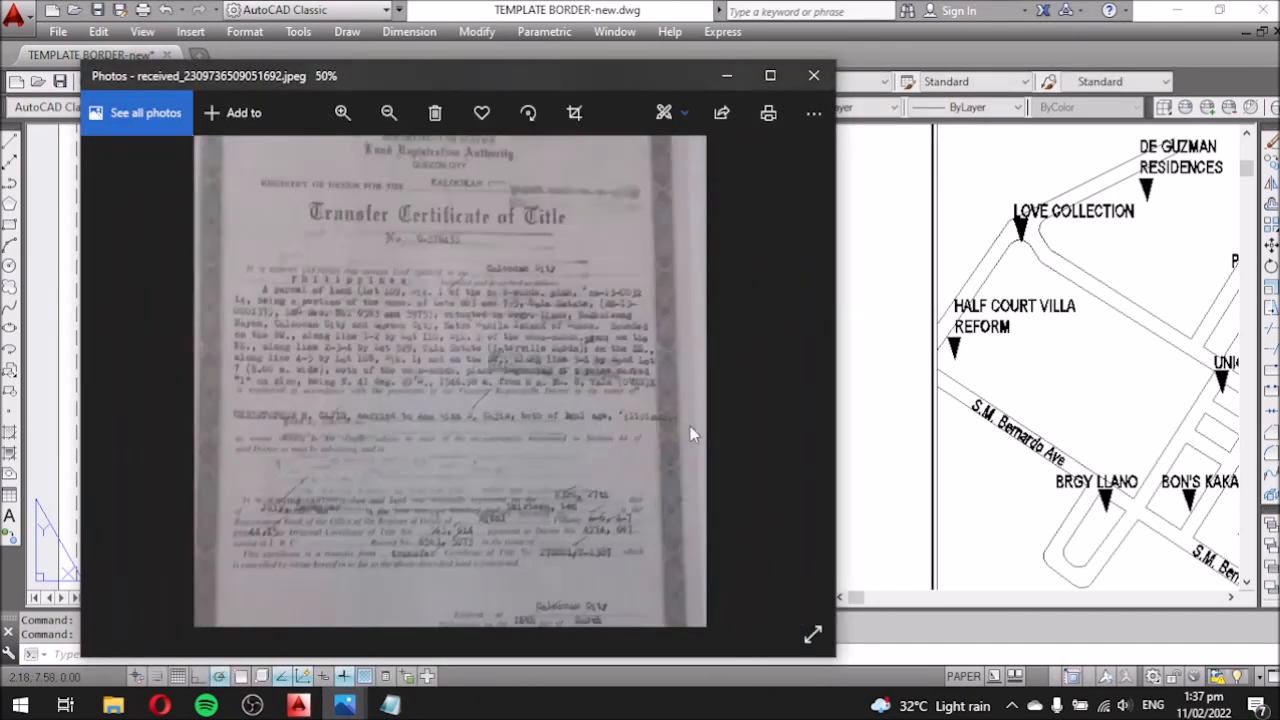
{"action": "scroll", "coordinate": [692, 420], "scroll_direction": "down", "scroll_amount": 5}
{"action": "left_click", "coordinate": [811, 374]}
{"action": "scroll", "coordinate": [315, 246], "scroll_direction": "up", "scroll_amount": 5}
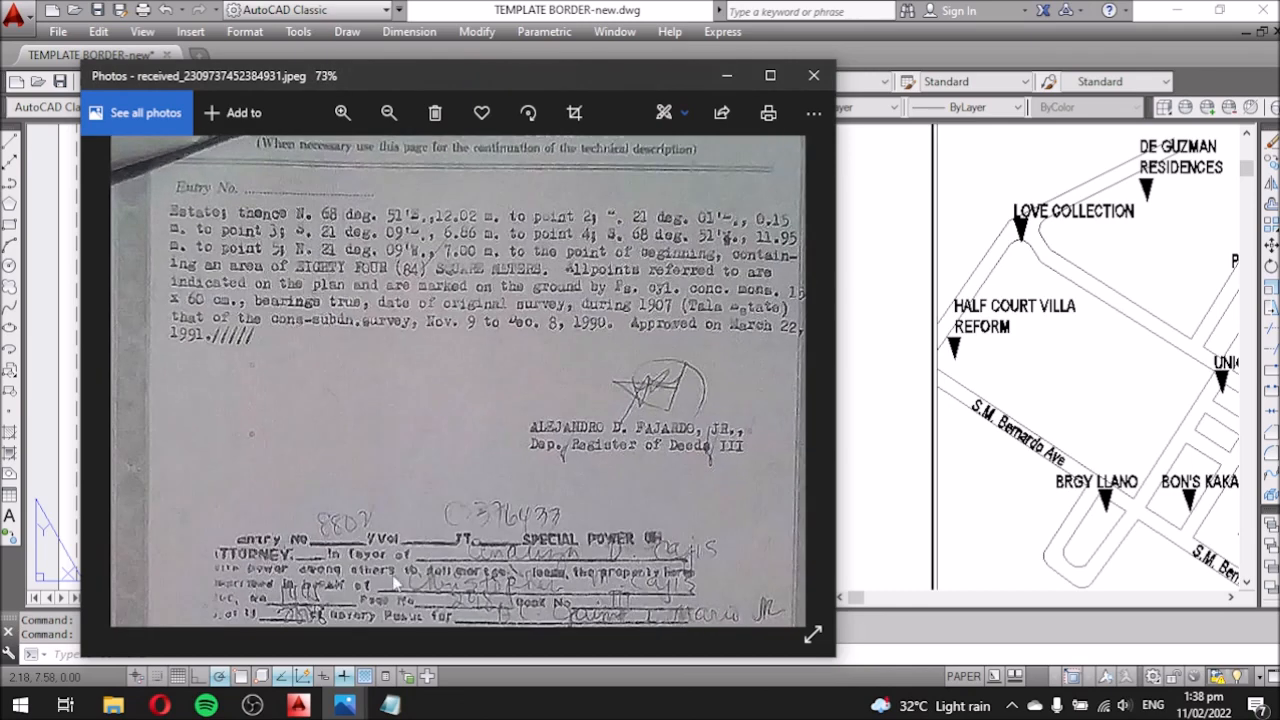
{"action": "left_click", "coordinate": [345, 705]}
{"action": "double_click", "coordinate": [381, 404]}
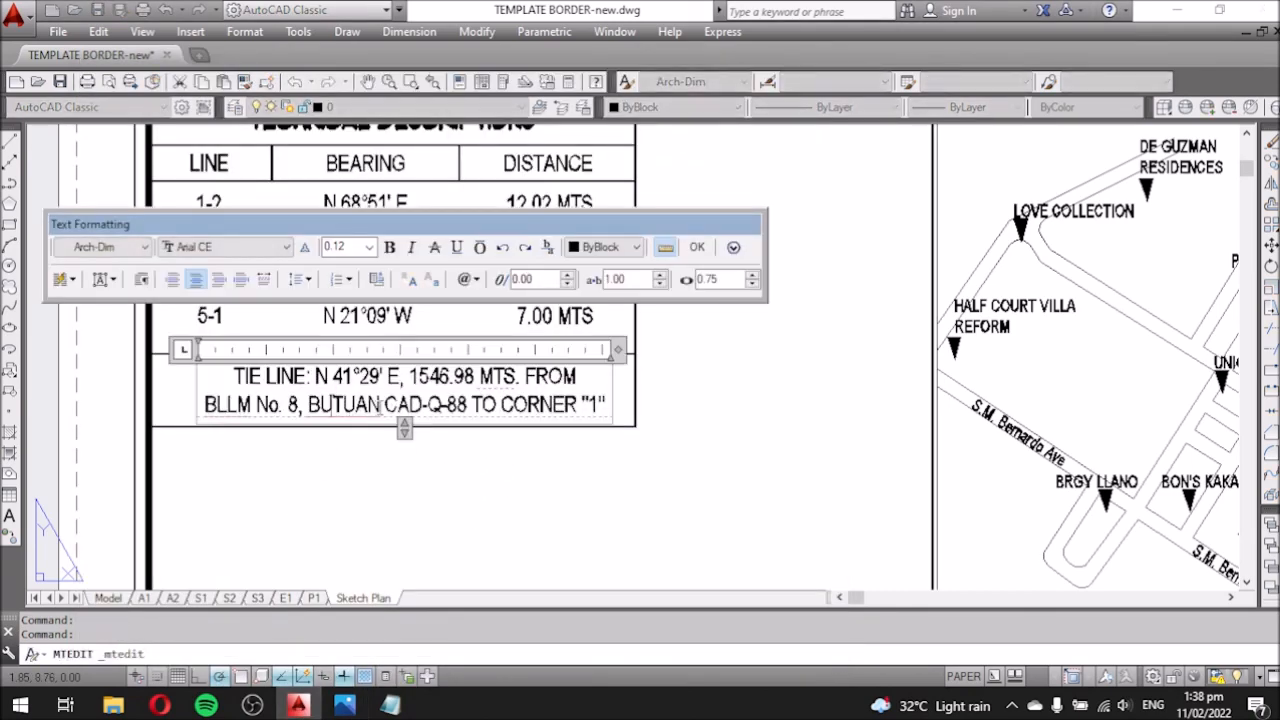
{"action": "type", "text": "ESTATE"}
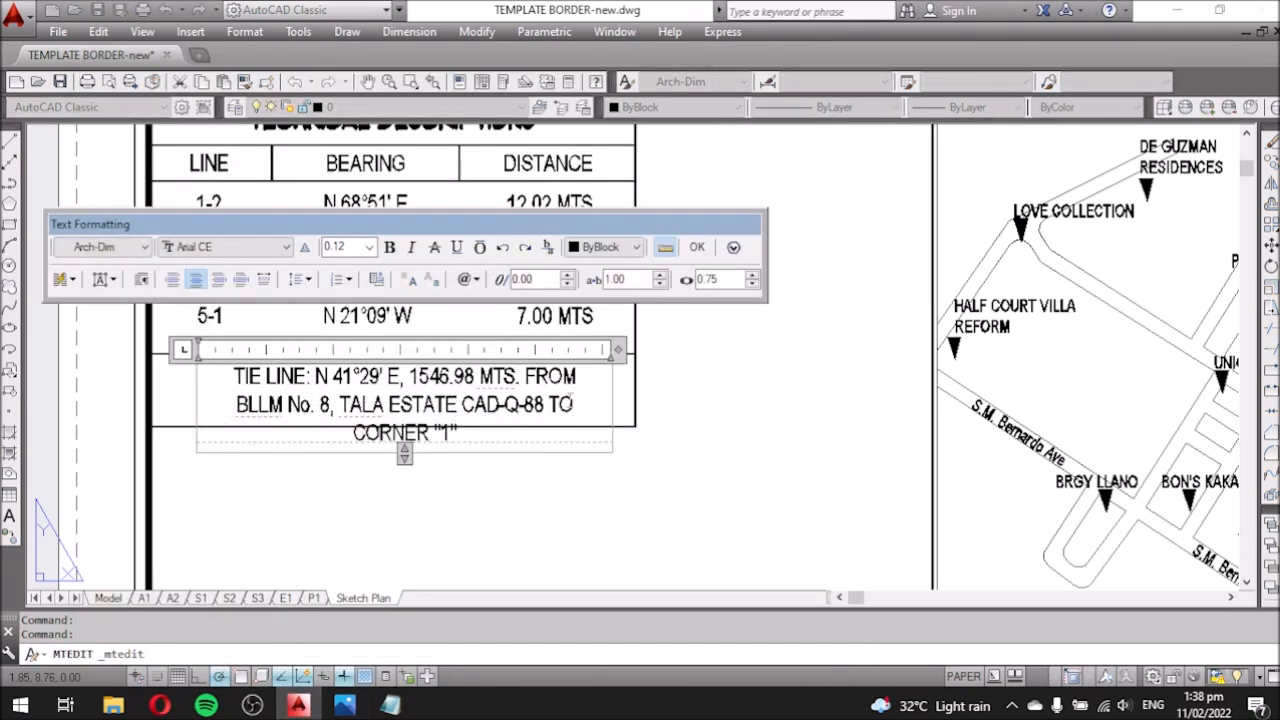
{"action": "left_click_drag", "start_coordinate": [618, 349], "coordinate": [721, 350]}
{"action": "left_click", "coordinate": [706, 462]}
Recheck the tie line wording against both pages of the title scan.
{"action": "left_click", "coordinate": [345, 705]}
{"action": "left_click", "coordinate": [302, 610]}
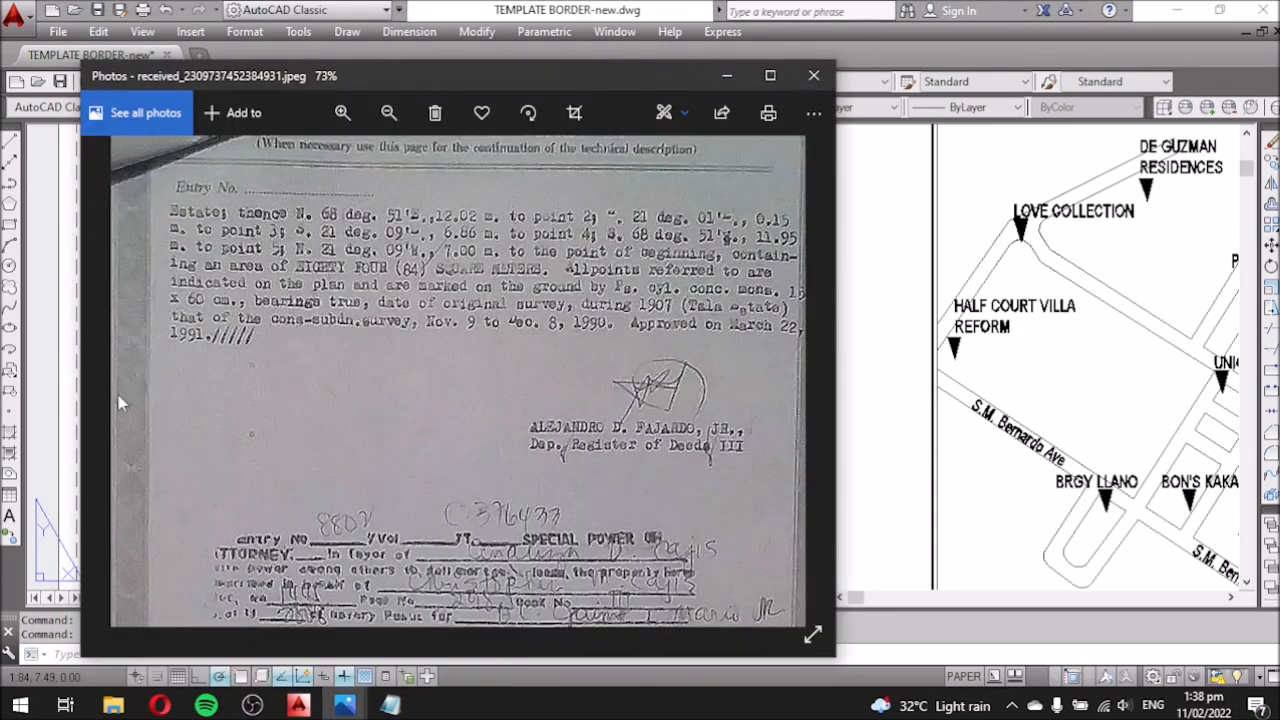
{"action": "left_click", "coordinate": [252, 705]}
{"action": "scroll", "coordinate": [304, 341], "scroll_direction": "down", "scroll_amount": 5}
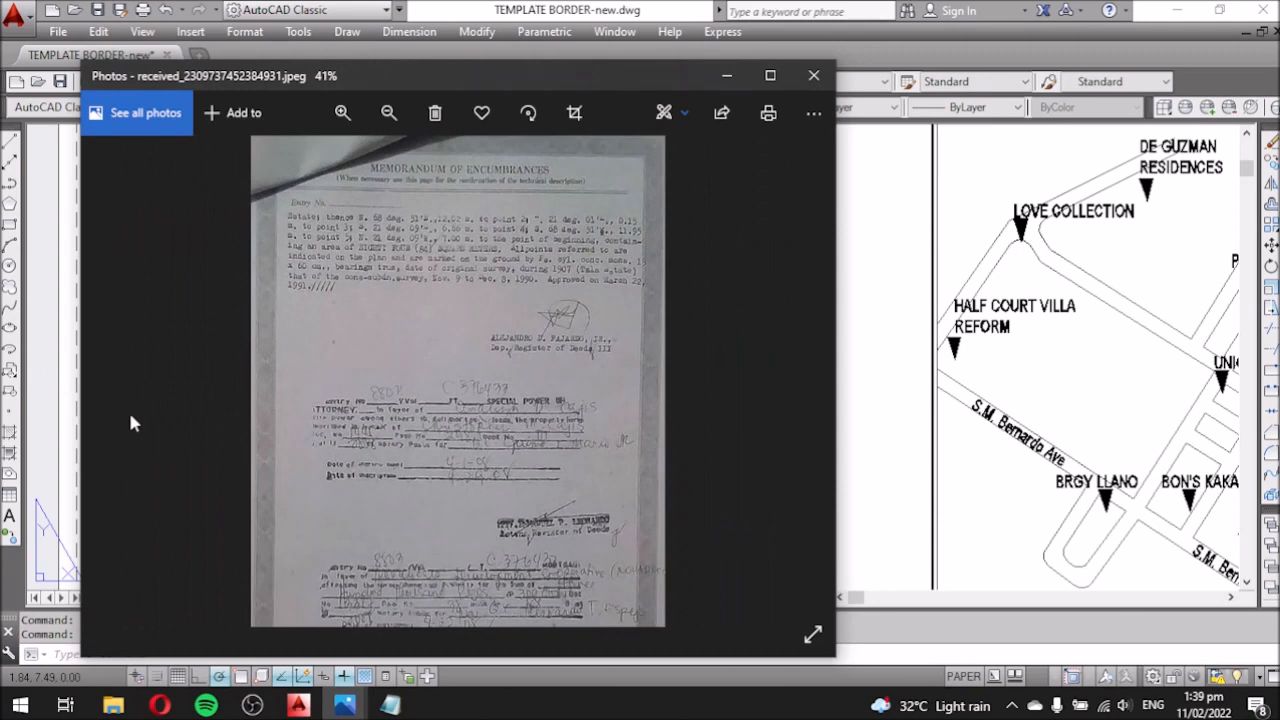
{"action": "left_click", "coordinate": [106, 402]}
{"action": "scroll", "coordinate": [447, 340], "scroll_direction": "up", "scroll_amount": 8}
{"action": "left_click_drag", "start_coordinate": [710, 345], "coordinate": [629, 345]}
{"action": "mouse_move", "coordinate": [316, 365]}
{"action": "left_mouse_down"}
{"action": "mouse_move", "coordinate": [422, 345]}
{"action": "mouse_move", "coordinate": [413, 369]}
{"action": "mouse_move", "coordinate": [338, 372]}
{"action": "left_mouse_up"}
{"action": "scroll", "coordinate": [606, 331], "scroll_direction": "up", "scroll_amount": 1}
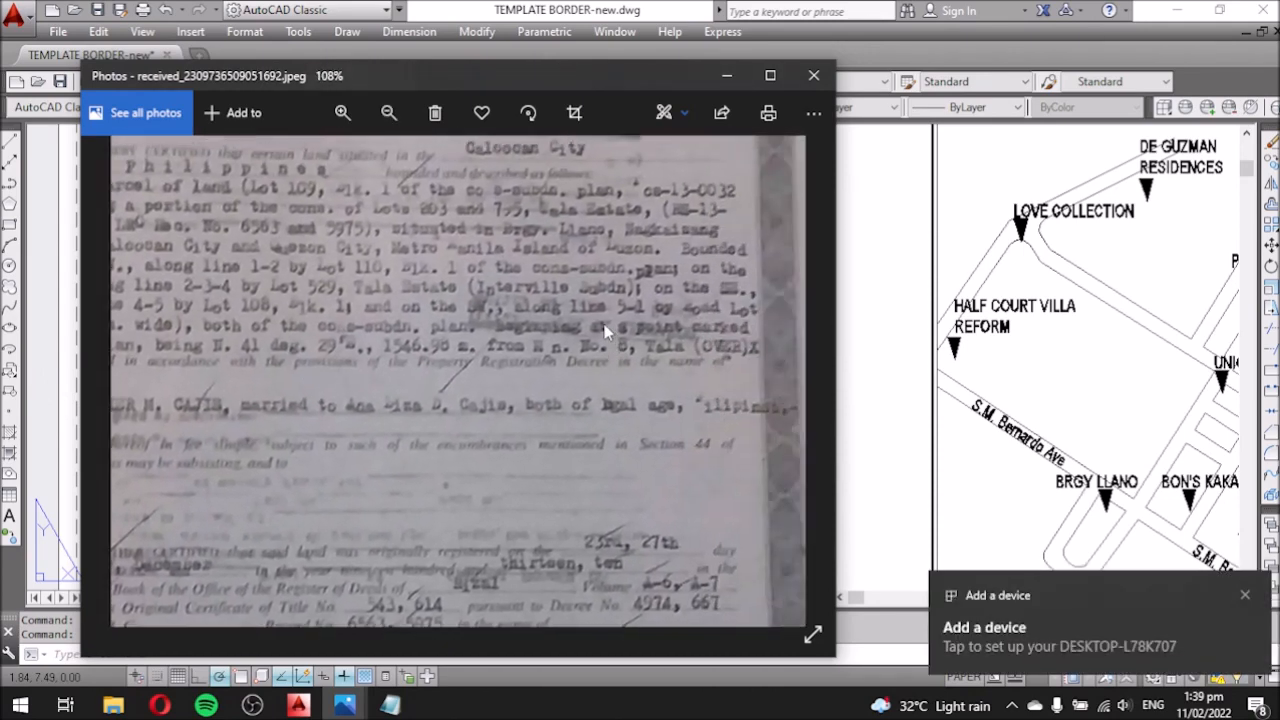
{"action": "scroll", "coordinate": [634, 349], "scroll_direction": "down", "scroll_amount": 1}
{"action": "left_click_drag", "start_coordinate": [634, 349], "coordinate": [572, 406]}
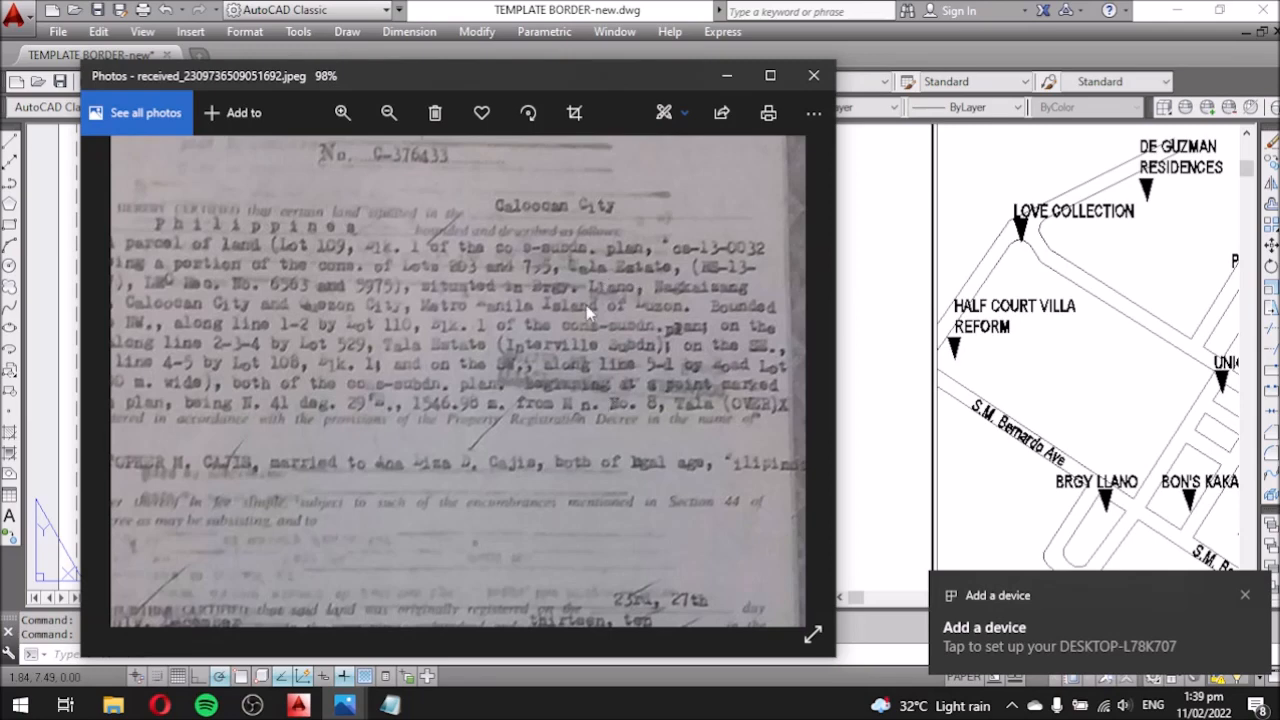
{"action": "left_click_drag", "start_coordinate": [586, 305], "coordinate": [680, 284]}
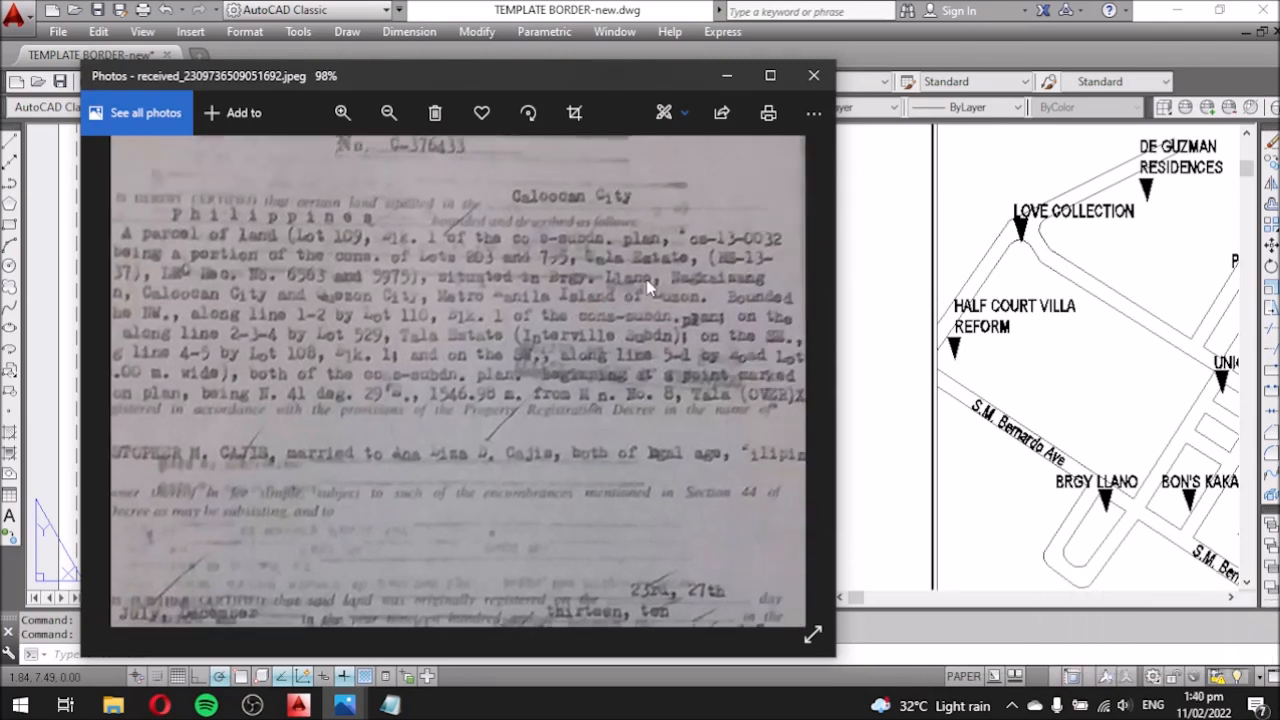
{"action": "left_click", "coordinate": [862, 280]}
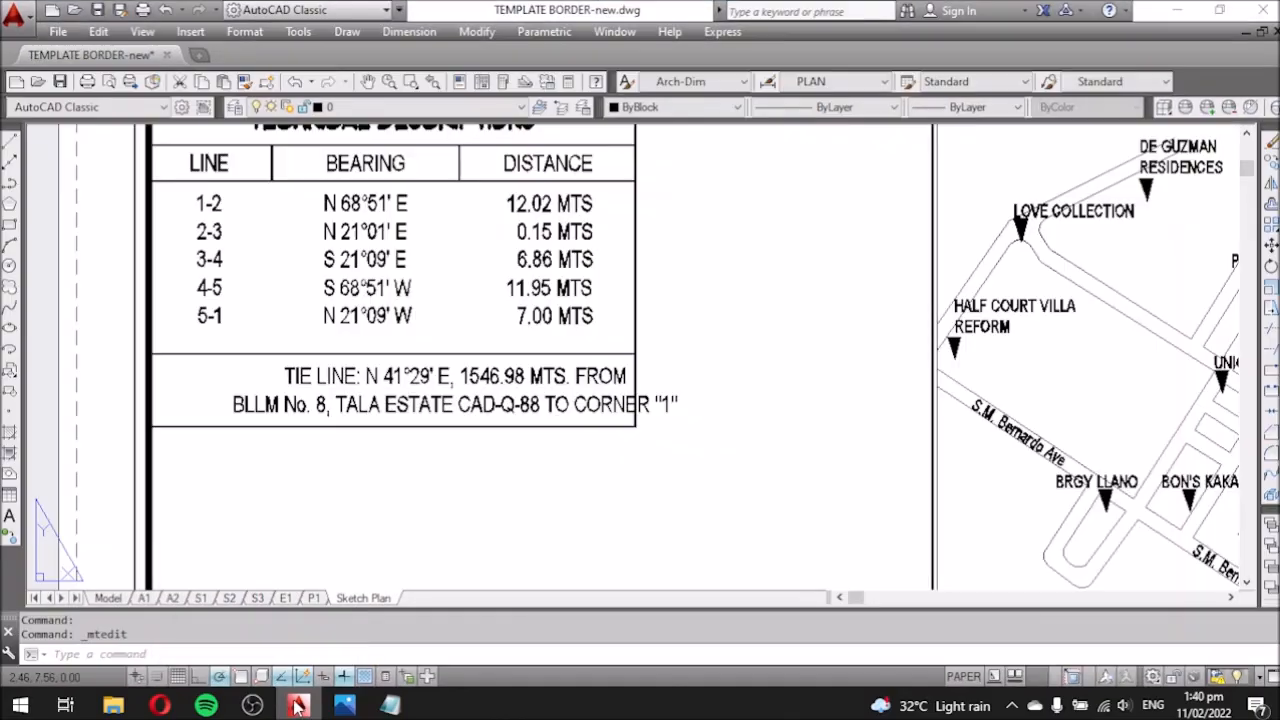
Compare against the title scan and select the CAD-Q-88 reference in the tie line.
{"action": "left_click", "coordinate": [307, 612]}
{"action": "scroll", "coordinate": [740, 310], "scroll_direction": "down", "scroll_amount": 1}
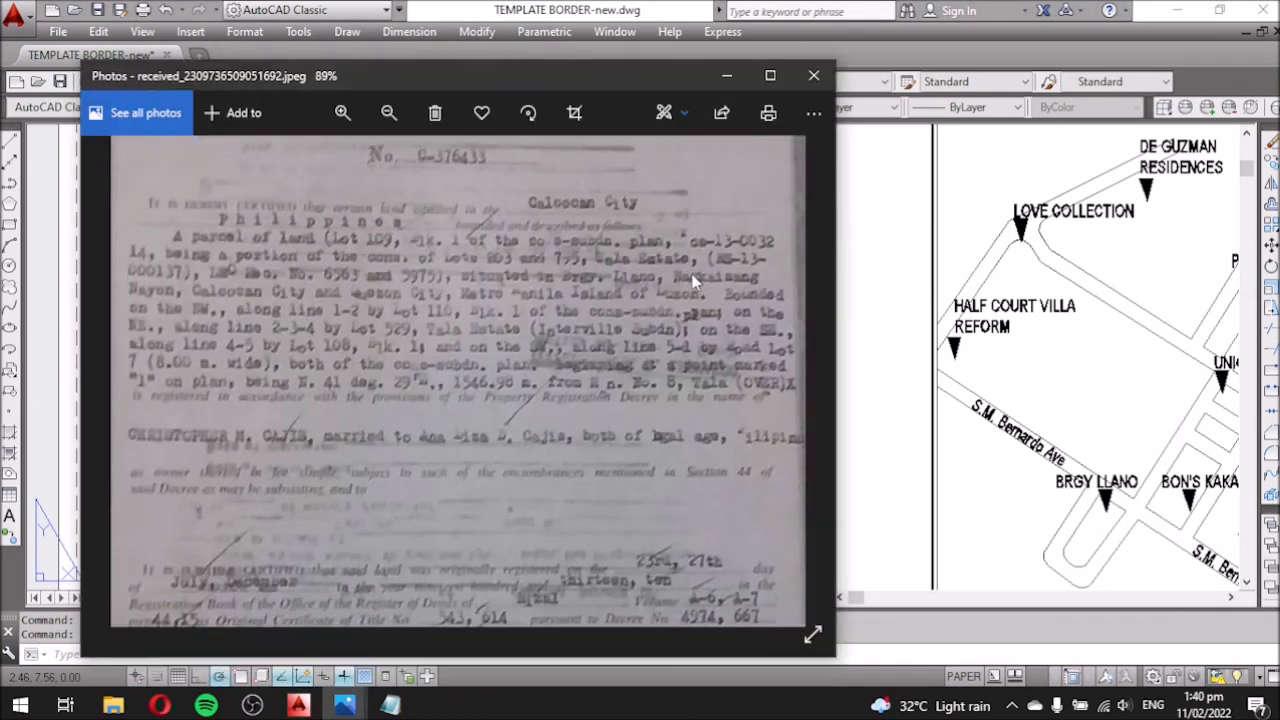
{"action": "scroll", "coordinate": [697, 277], "scroll_direction": "up", "scroll_amount": 2}
{"action": "scroll", "coordinate": [699, 278], "scroll_direction": "down", "scroll_amount": 3}
{"action": "scroll", "coordinate": [150, 282], "scroll_direction": "up", "scroll_amount": 2}
{"action": "scroll", "coordinate": [707, 272], "scroll_direction": "down", "scroll_amount": 2}
{"action": "scroll", "coordinate": [707, 272], "scroll_direction": "up", "scroll_amount": 3}
{"action": "scroll", "coordinate": [600, 312], "scroll_direction": "down", "scroll_amount": 2}
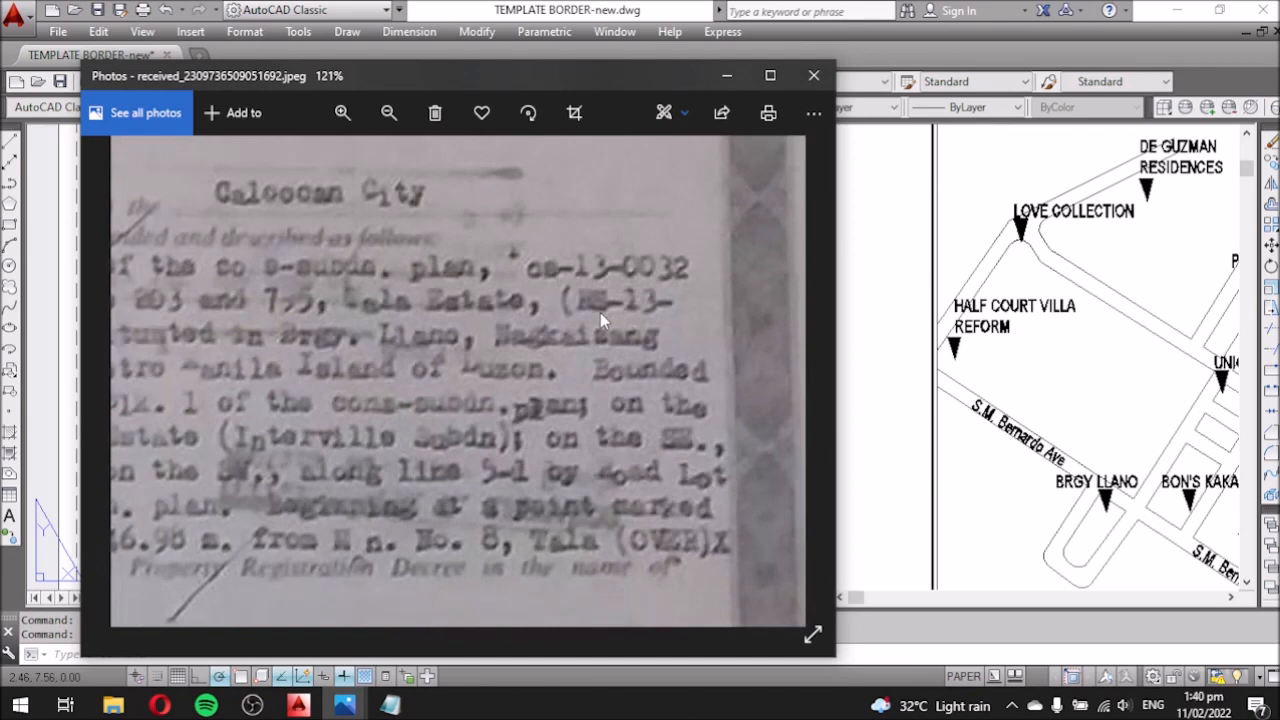
{"action": "left_click", "coordinate": [300, 704]}
{"action": "double_click", "coordinate": [485, 405]}
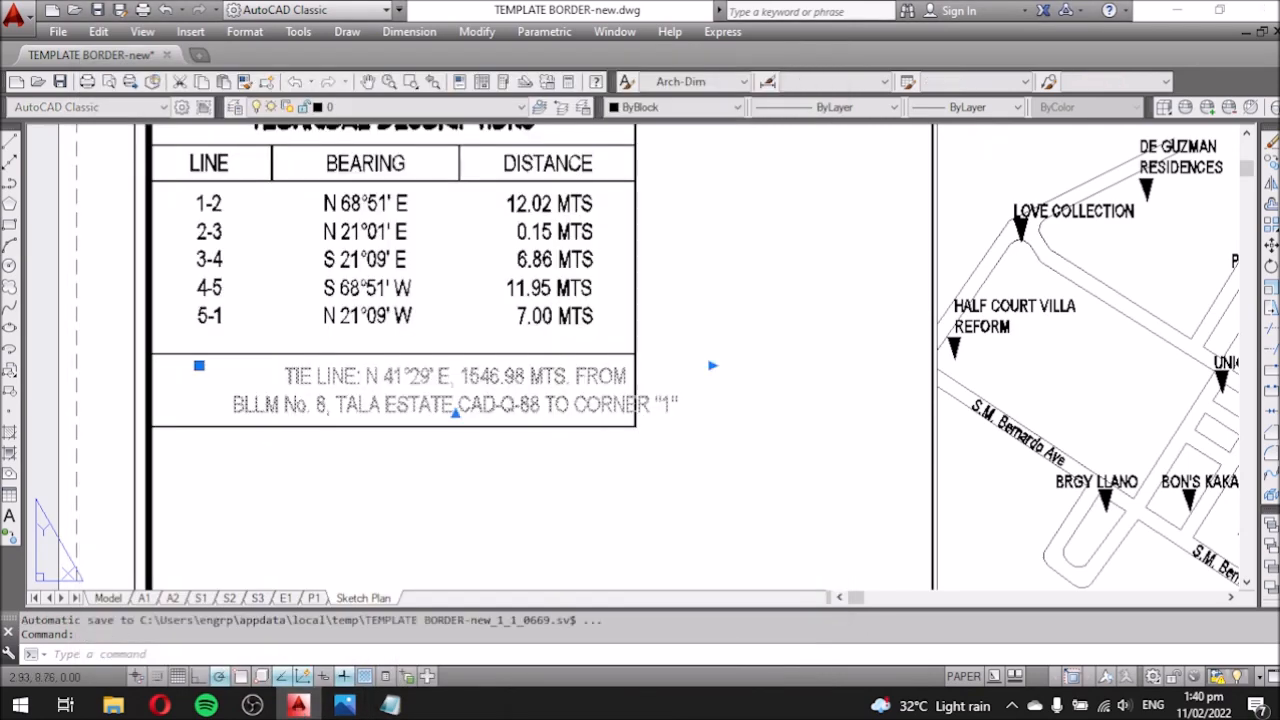
{"action": "left_click_drag", "start_coordinate": [540, 405], "coordinate": [469, 405]}
Replace CAD-Q-88 with (HN-13-000137) as written on the title document.
{"action": "left_click", "coordinate": [344, 704]}
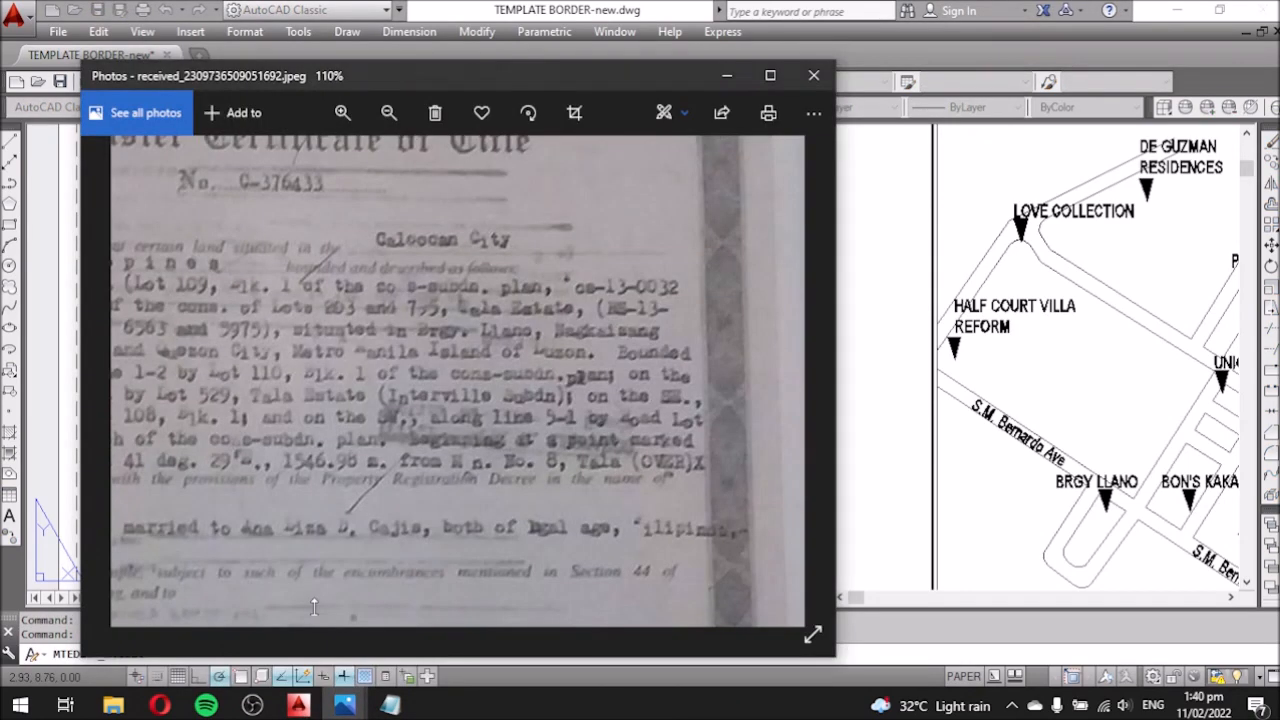
{"action": "mouse_move", "coordinate": [339, 704]}
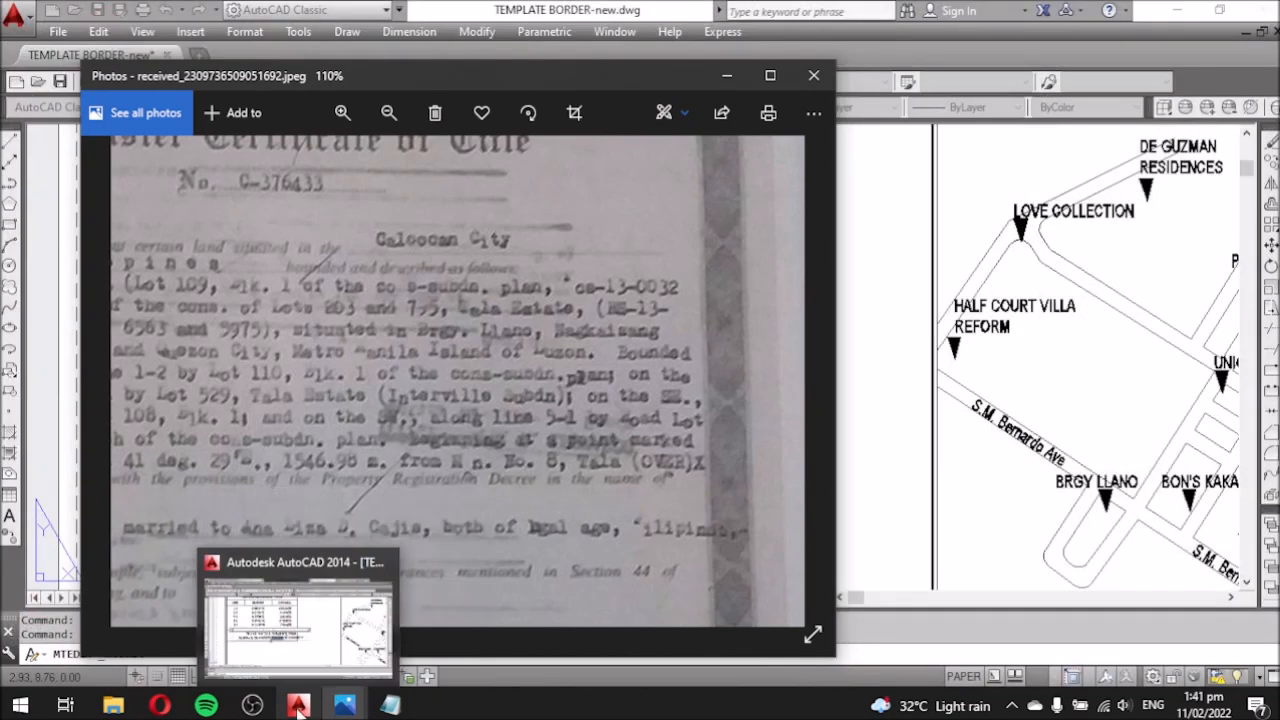
{"action": "left_click", "coordinate": [299, 705]}
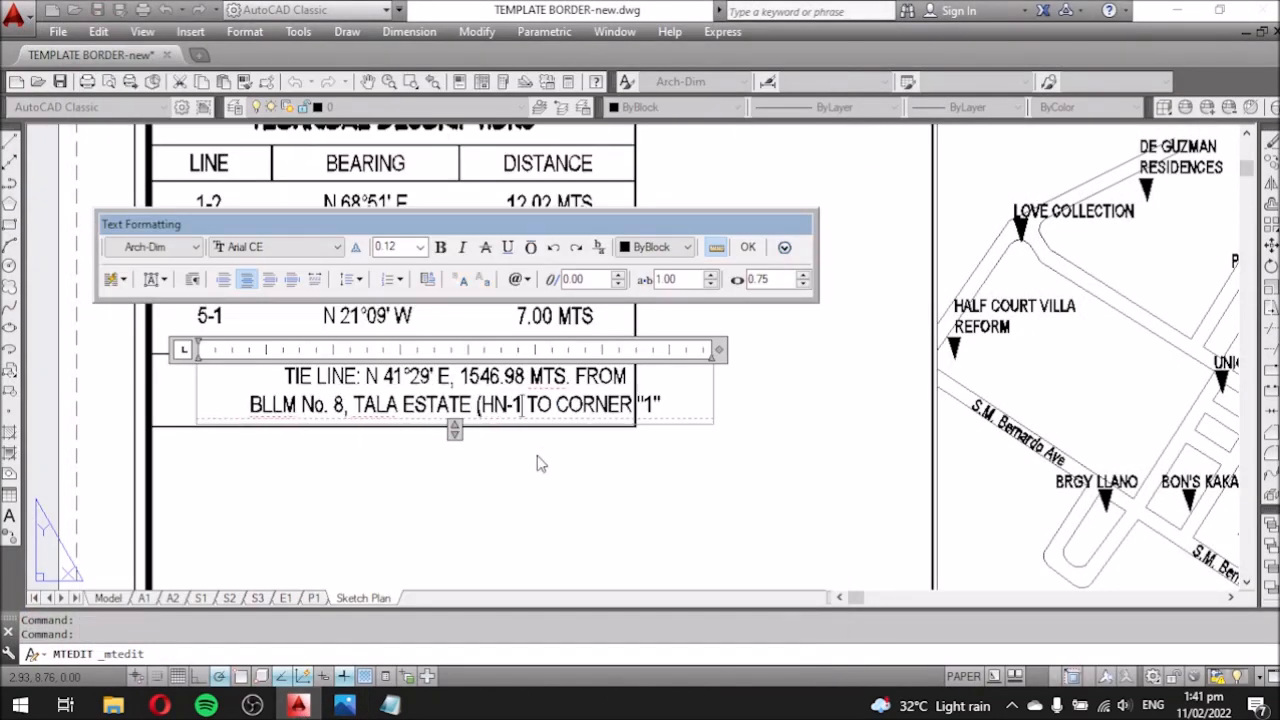
{"action": "left_click", "coordinate": [344, 704]}
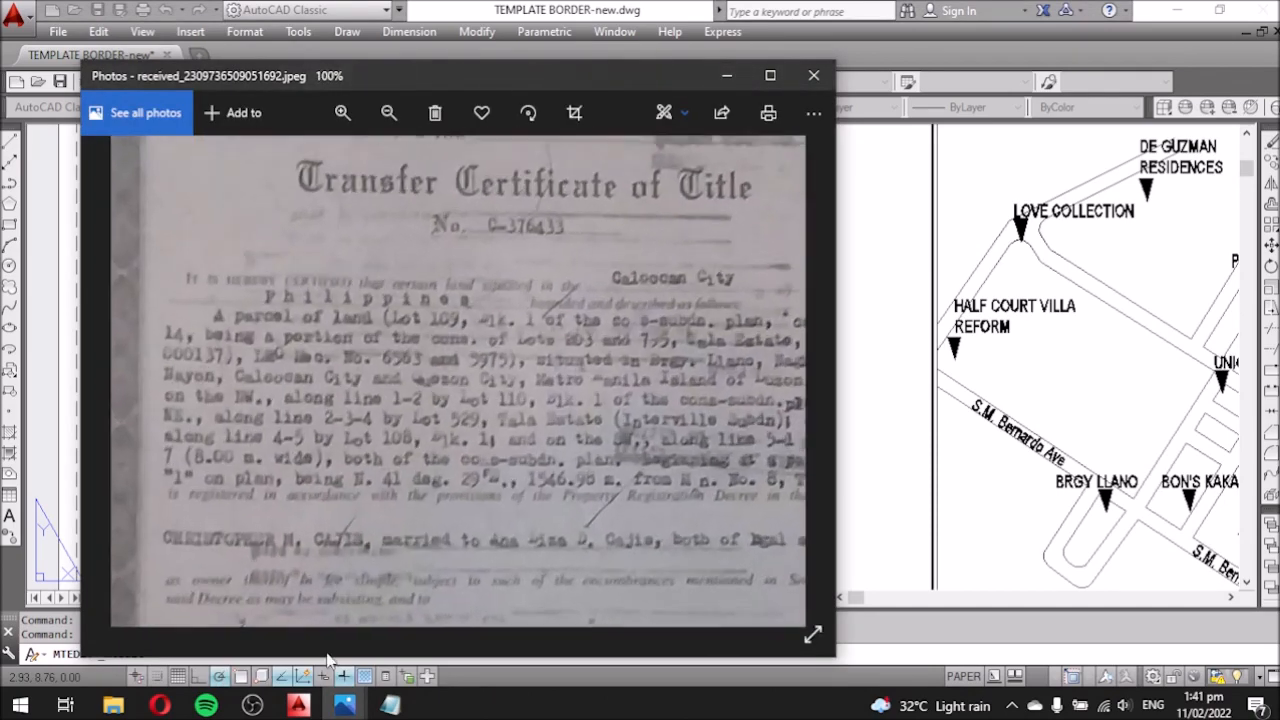
{"action": "left_click", "coordinate": [925, 499]}
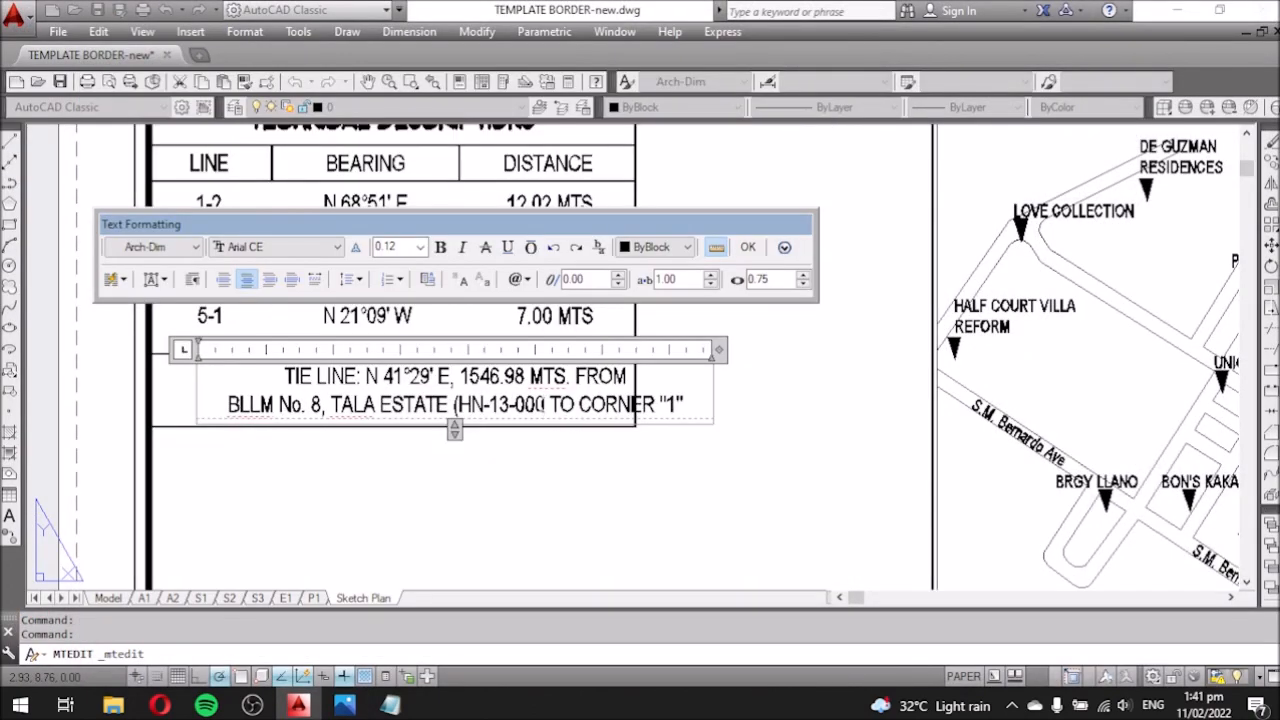
{"action": "left_click", "coordinate": [344, 704]}
{"action": "left_click", "coordinate": [889, 527]}
{"action": "type", "text": "137"}
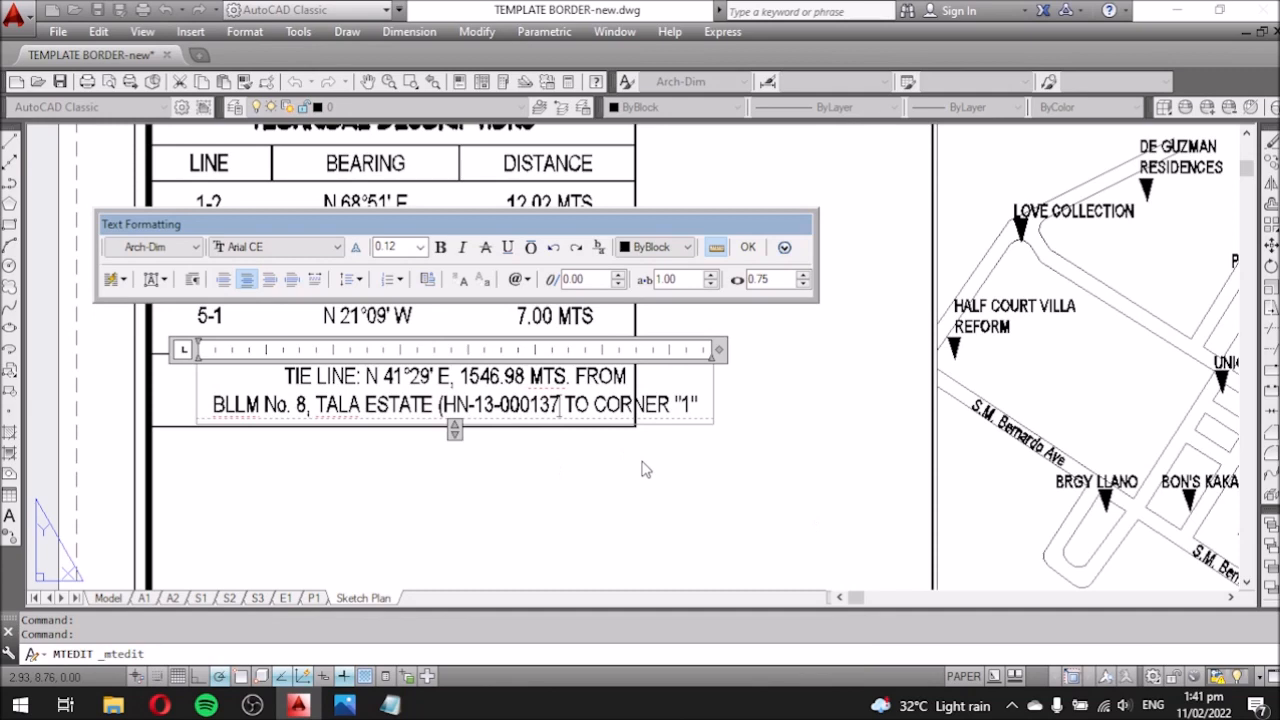
{"action": "left_click", "coordinate": [748, 247]}
Move the tie line text slightly left.
{"action": "left_click", "coordinate": [599, 407]}
{"action": "type", "text": "m"}
{"action": "key", "text": "Return"}
{"action": "left_click", "coordinate": [729, 466]}
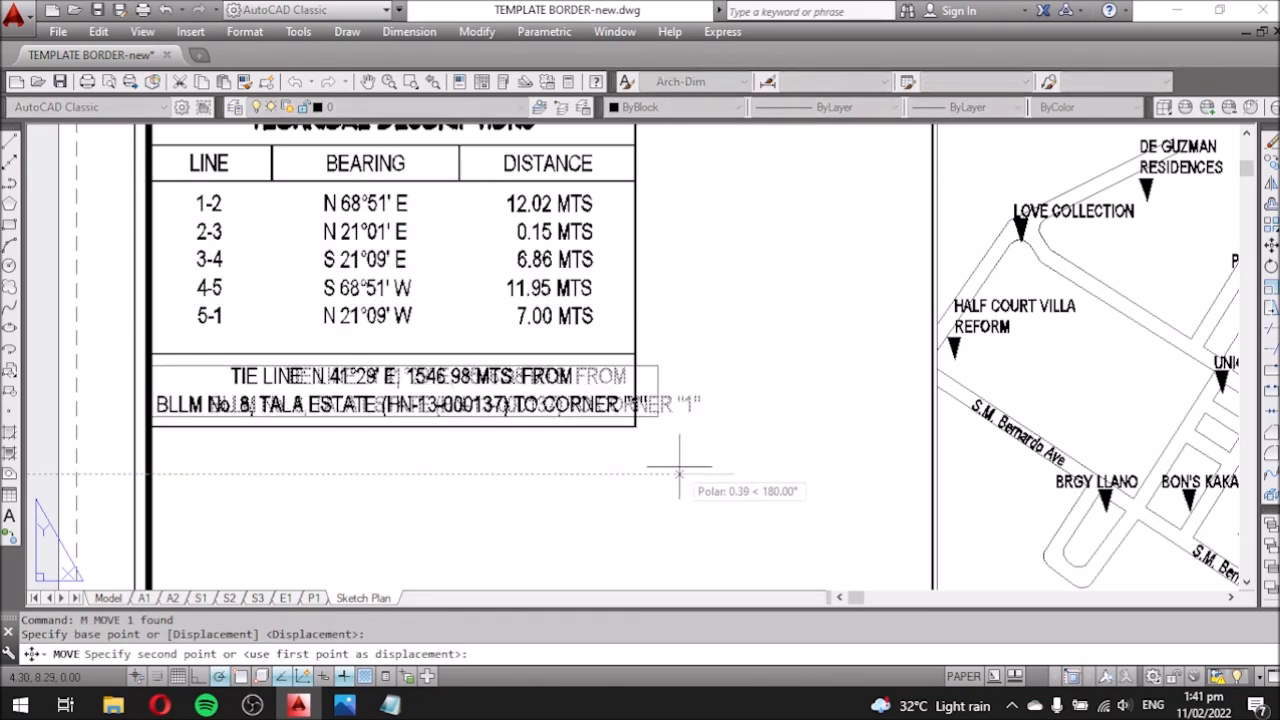
{"action": "left_click", "coordinate": [677, 466]}
Set the tie line text height to 0.10 and pull the table's bottom edge up.
{"action": "double_click", "coordinate": [600, 405]}
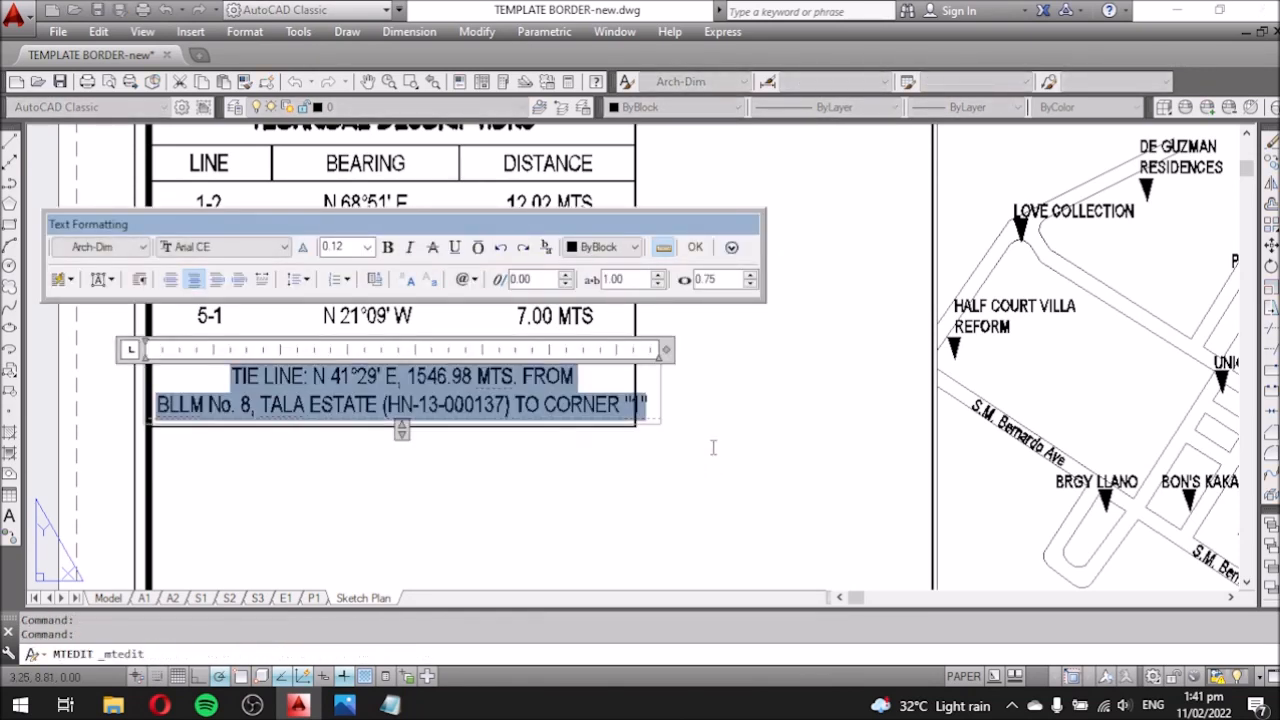
{"action": "type", "text": "0.10"}
{"action": "key", "text": "Return"}
{"action": "left_click", "coordinate": [439, 455]}
{"action": "left_click", "coordinate": [391, 417]}
{"action": "scroll", "coordinate": [362, 425], "scroll_direction": "down", "scroll_amount": 4}
{"action": "middle_click_drag", "start_coordinate": [424, 562], "coordinate": [371, 426]}
{"action": "scroll", "coordinate": [371, 425], "scroll_direction": "up", "scroll_amount": 6}
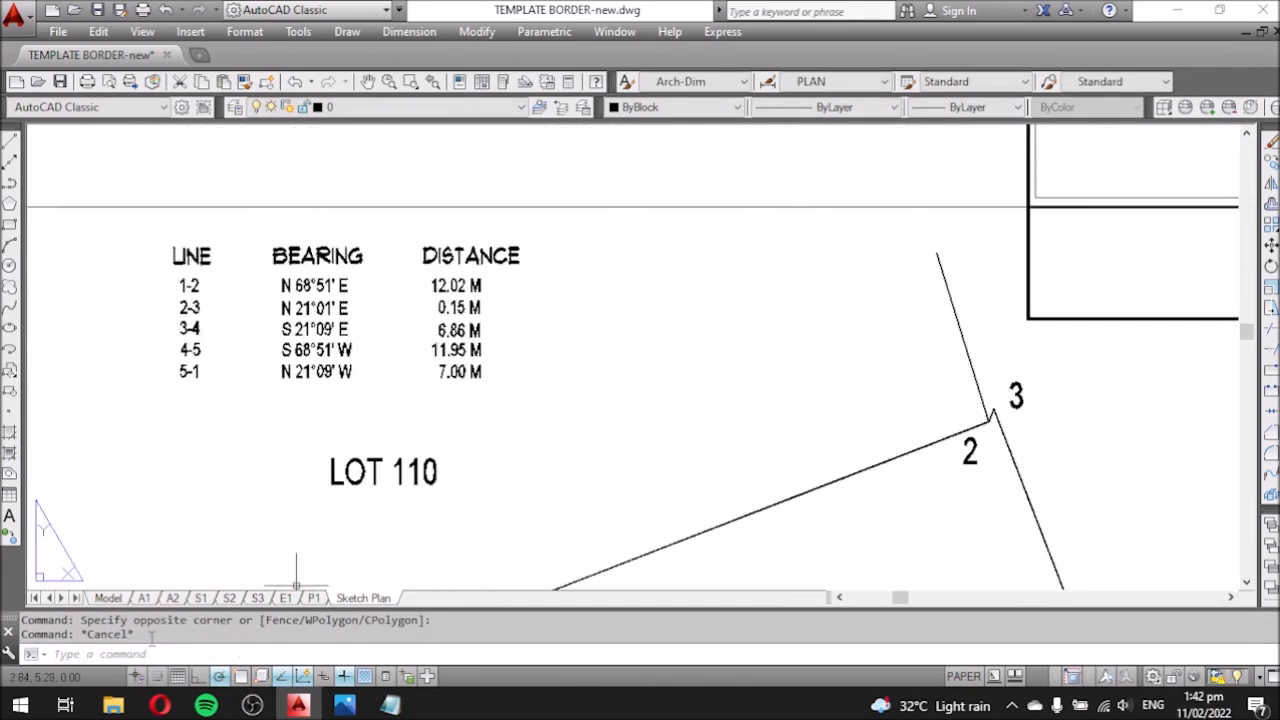
In model space, move the bearing table texts further left.
{"action": "left_click", "coordinate": [108, 598]}
{"action": "left_click", "coordinate": [643, 317]}
{"action": "left_click", "coordinate": [841, 407]}
{"action": "type", "text": "m"}
{"action": "key", "text": "Return"}
{"action": "left_click", "coordinate": [923, 363]}
{"action": "left_click", "coordinate": [343, 346]}
{"action": "scroll", "coordinate": [348, 366], "scroll_direction": "down", "scroll_amount": 5}
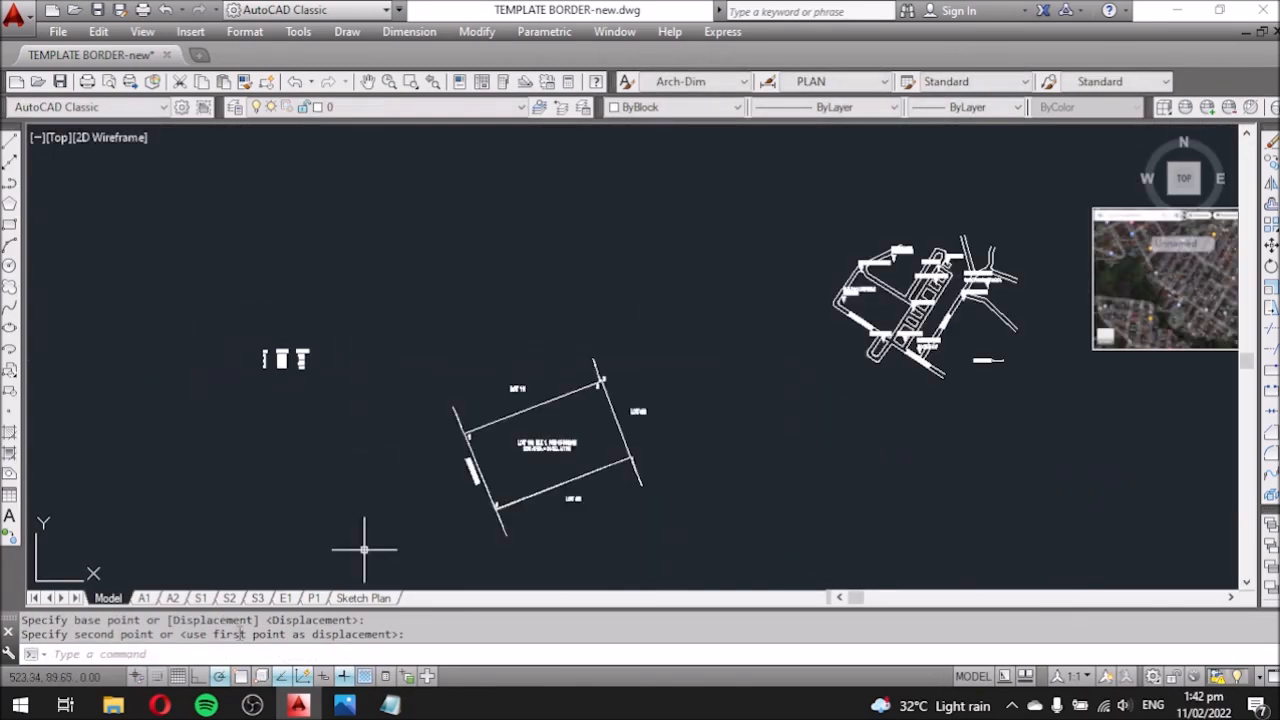
In the Sketch Plan layout, replace the title's lot-number placeholder with 'LOT 109, BLK 1,'.
{"action": "left_click", "coordinate": [350, 598]}
{"action": "scroll", "coordinate": [396, 306], "scroll_direction": "down", "scroll_amount": 5}
{"action": "scroll", "coordinate": [438, 380], "scroll_direction": "up", "scroll_amount": 8}
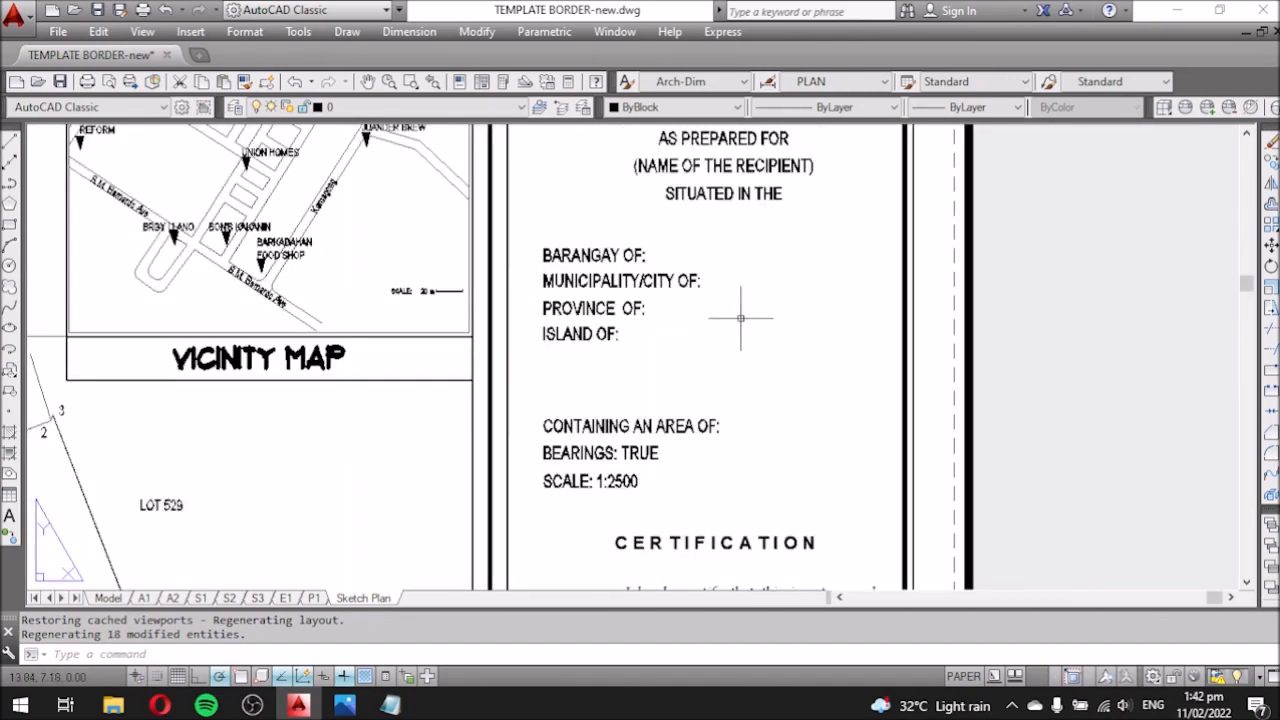
{"action": "scroll", "coordinate": [700, 337], "scroll_direction": "down", "scroll_amount": 2}
{"action": "middle_click_drag", "start_coordinate": [498, 288], "coordinate": [706, 251]}
{"action": "scroll", "coordinate": [706, 251], "scroll_direction": "down", "scroll_amount": 6}
{"action": "scroll", "coordinate": [475, 422], "scroll_direction": "up", "scroll_amount": 4}
{"action": "middle_click_drag", "start_coordinate": [754, 297], "coordinate": [731, 317]}
{"action": "scroll", "coordinate": [731, 317], "scroll_direction": "down", "scroll_amount": 4}
{"action": "scroll", "coordinate": [870, 175], "scroll_direction": "up", "scroll_amount": 8}
{"action": "double_click", "coordinate": [620, 318]}
{"action": "left_click_drag", "start_coordinate": [1076, 320], "coordinate": [395, 335]}
{"action": "type", "text": "LOT 109, BLK 1,"}
Copy PCS-13-0032-14 from the lot label, paste it into the title line, and keep it on one line.
{"action": "scroll", "coordinate": [559, 281], "scroll_direction": "down", "scroll_amount": 5}
{"action": "scroll", "coordinate": [284, 480], "scroll_direction": "up", "scroll_amount": 6}
{"action": "double_click", "coordinate": [279, 483]}
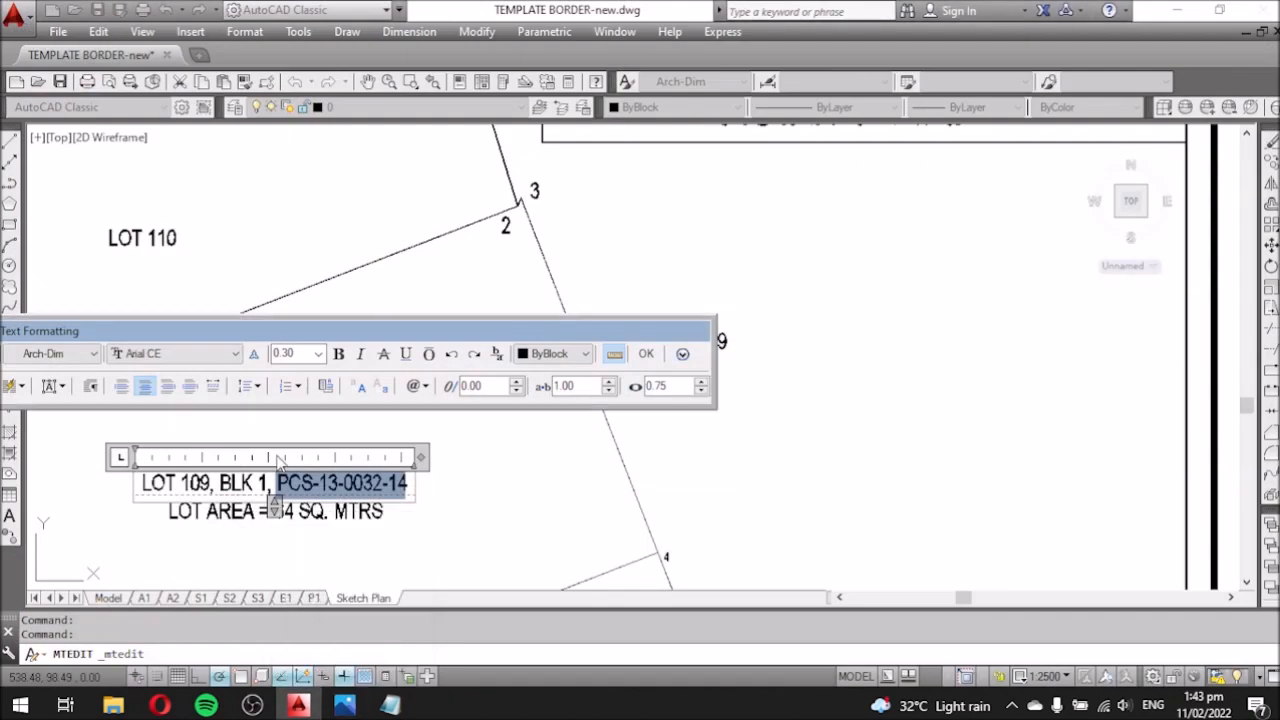
{"action": "left_click", "coordinate": [664, 428]}
{"action": "scroll", "coordinate": [673, 410], "scroll_direction": "down", "scroll_amount": 6}
{"action": "scroll", "coordinate": [943, 237], "scroll_direction": "up", "scroll_amount": 6}
{"action": "double_click", "coordinate": [832, 251]}
{"action": "double_click", "coordinate": [834, 251]}
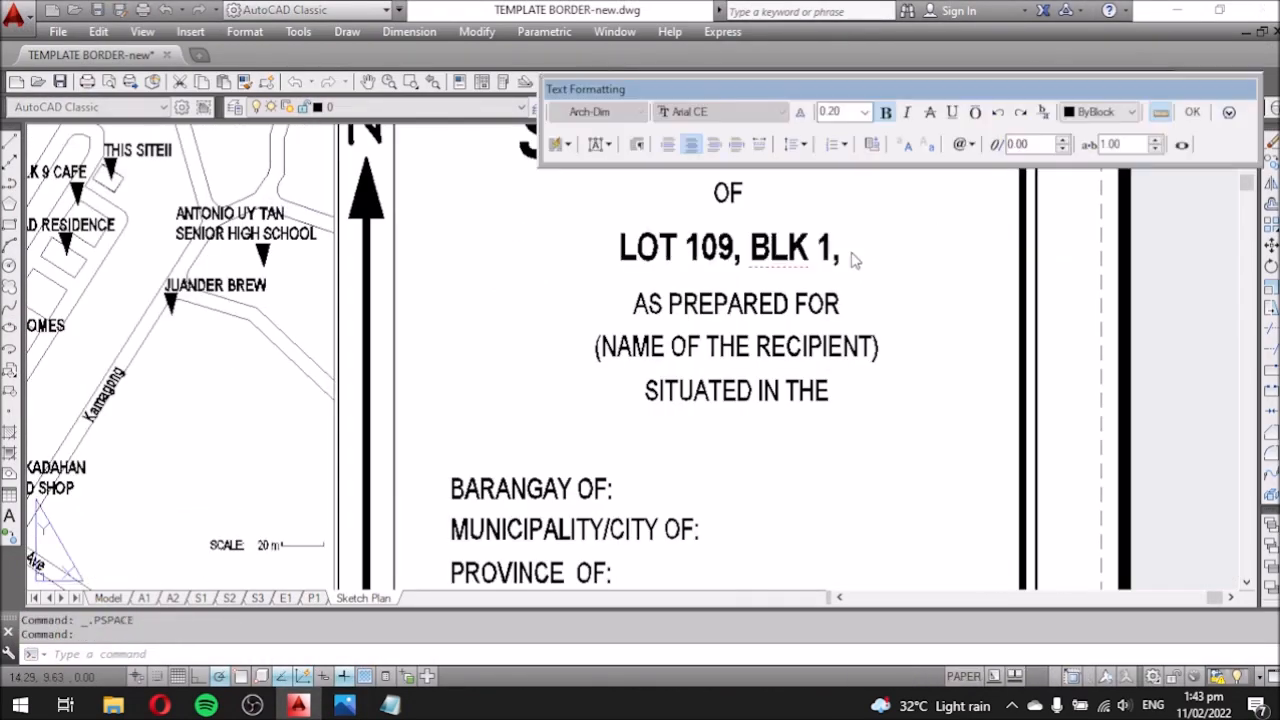
{"action": "type", "text": "PCS-13-0032-14"}
{"action": "scroll", "coordinate": [840, 308], "scroll_direction": "down", "scroll_amount": 4}
{"action": "left_click_drag", "start_coordinate": [582, 263], "coordinate": [659, 267]}
{"action": "left_click", "coordinate": [664, 400]}
Shift the title lot line slightly left and make its text bold.
{"action": "scroll", "coordinate": [476, 273], "scroll_direction": "up", "scroll_amount": 4}
{"action": "left_click", "coordinate": [552, 328]}
{"action": "left_click", "coordinate": [480, 290]}
{"action": "key", "text": "m"}
{"action": "key", "text": "space"}
{"action": "left_click", "coordinate": [686, 442]}
{"action": "left_click", "coordinate": [630, 434]}
{"action": "left_click", "coordinate": [669, 293]}
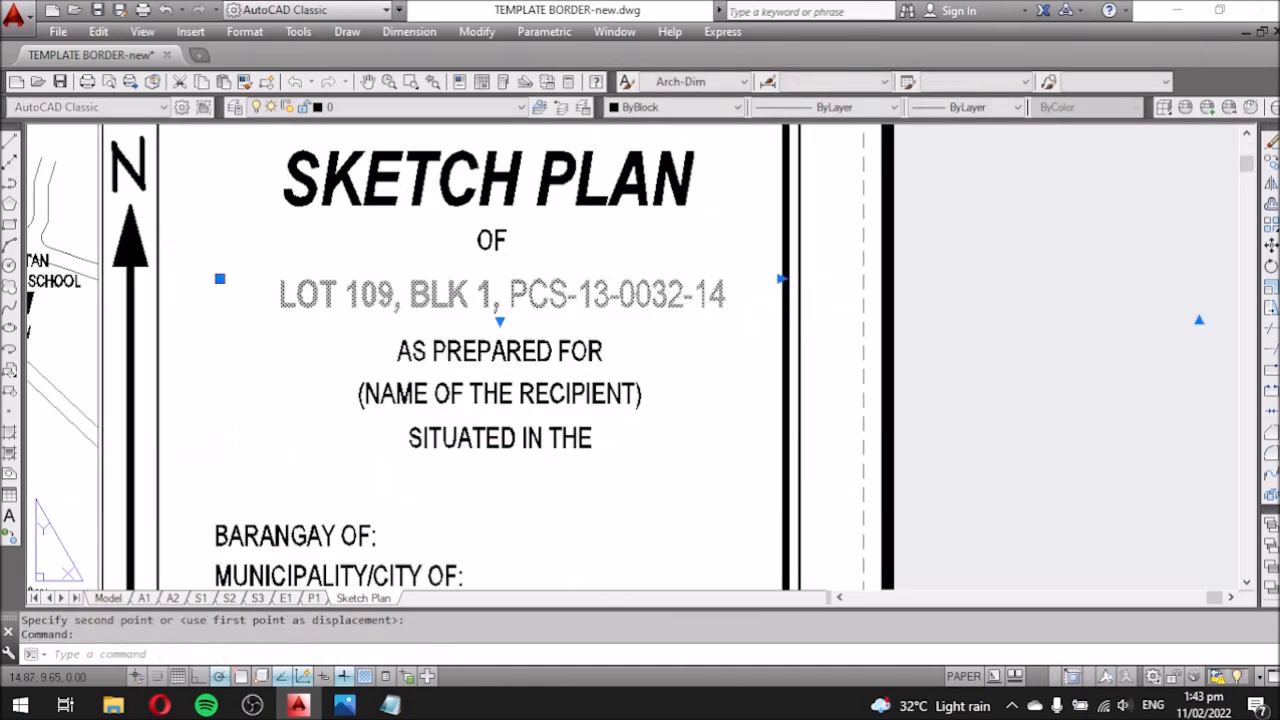
{"action": "double_click", "coordinate": [668, 300]}
{"action": "key", "text": "ctrl+a"}
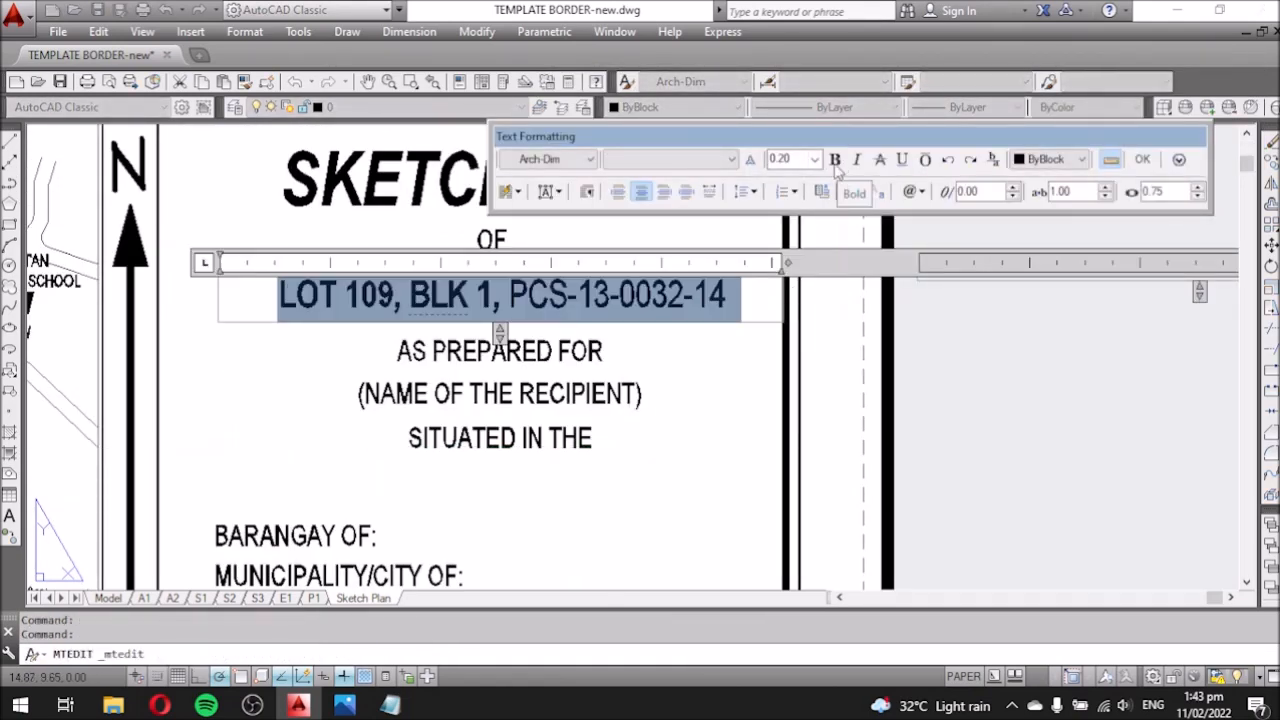
{"action": "left_click", "coordinate": [872, 300]}
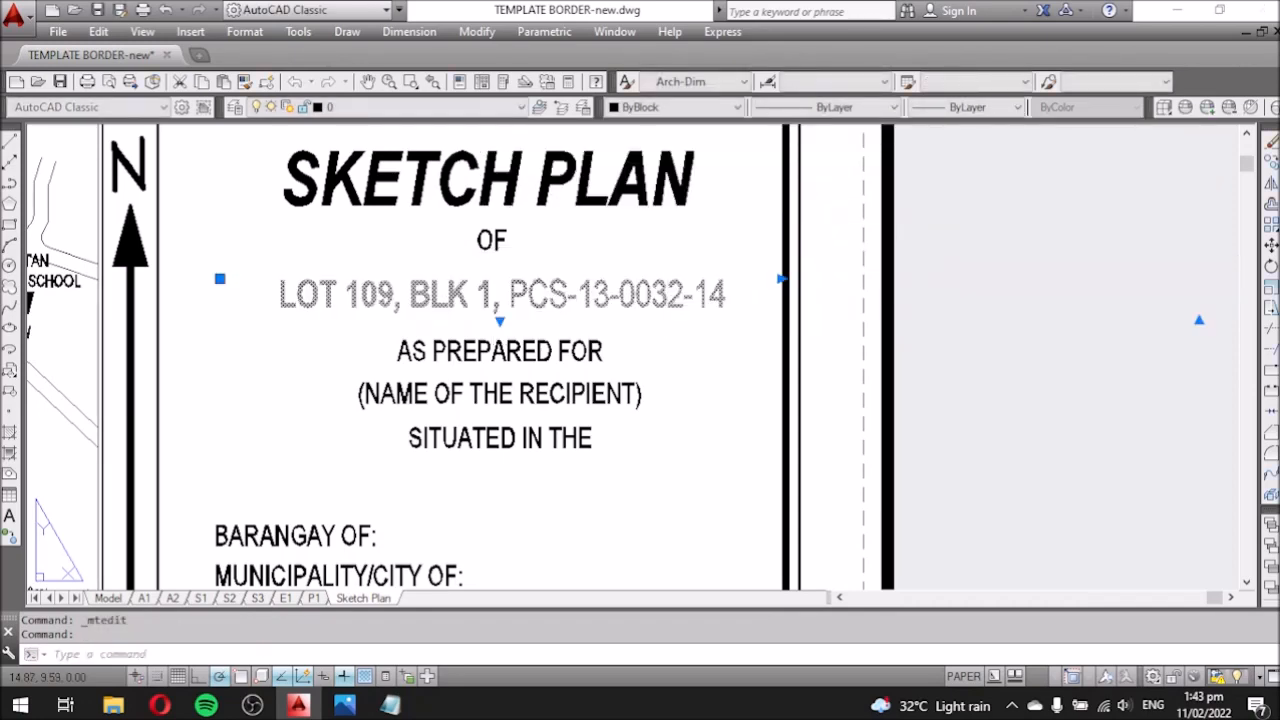
Make the PCS-13-0032-14 part of the lot heading bold.
{"action": "double_click", "coordinate": [668, 298]}
{"action": "left_click_drag", "start_coordinate": [728, 297], "coordinate": [508, 297]}
{"action": "left_click", "coordinate": [835, 161]}
{"action": "left_click", "coordinate": [710, 400]}
Review the scanned title document photo for the owner details.
{"action": "scroll", "coordinate": [305, 459], "scroll_direction": "up", "scroll_amount": 2}
{"action": "scroll", "coordinate": [640, 362], "scroll_direction": "down", "scroll_amount": 2}
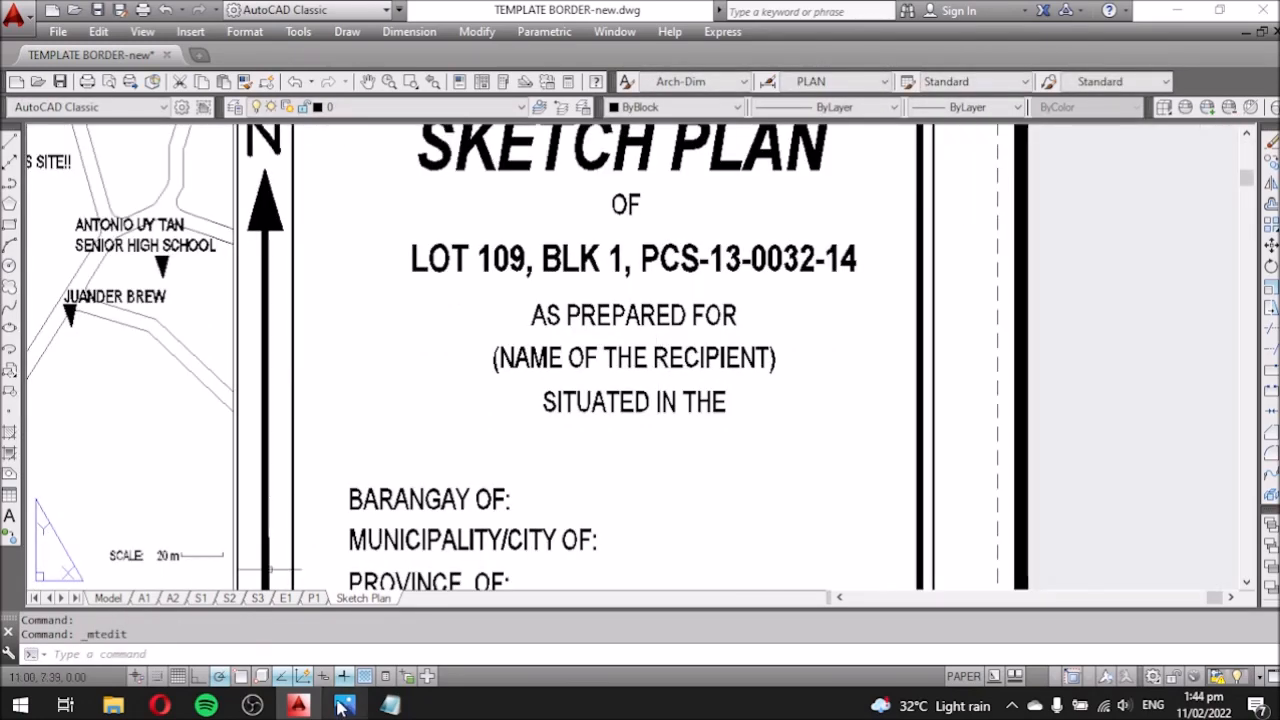
{"action": "mouse_move", "coordinate": [343, 705]}
{"action": "left_click", "coordinate": [364, 595]}
{"action": "scroll", "coordinate": [388, 405], "scroll_direction": "up", "scroll_amount": 2}
{"action": "left_click", "coordinate": [878, 405]}
Add a new 'OWN' line to the tutorial notes.
{"action": "left_click", "coordinate": [392, 705]}
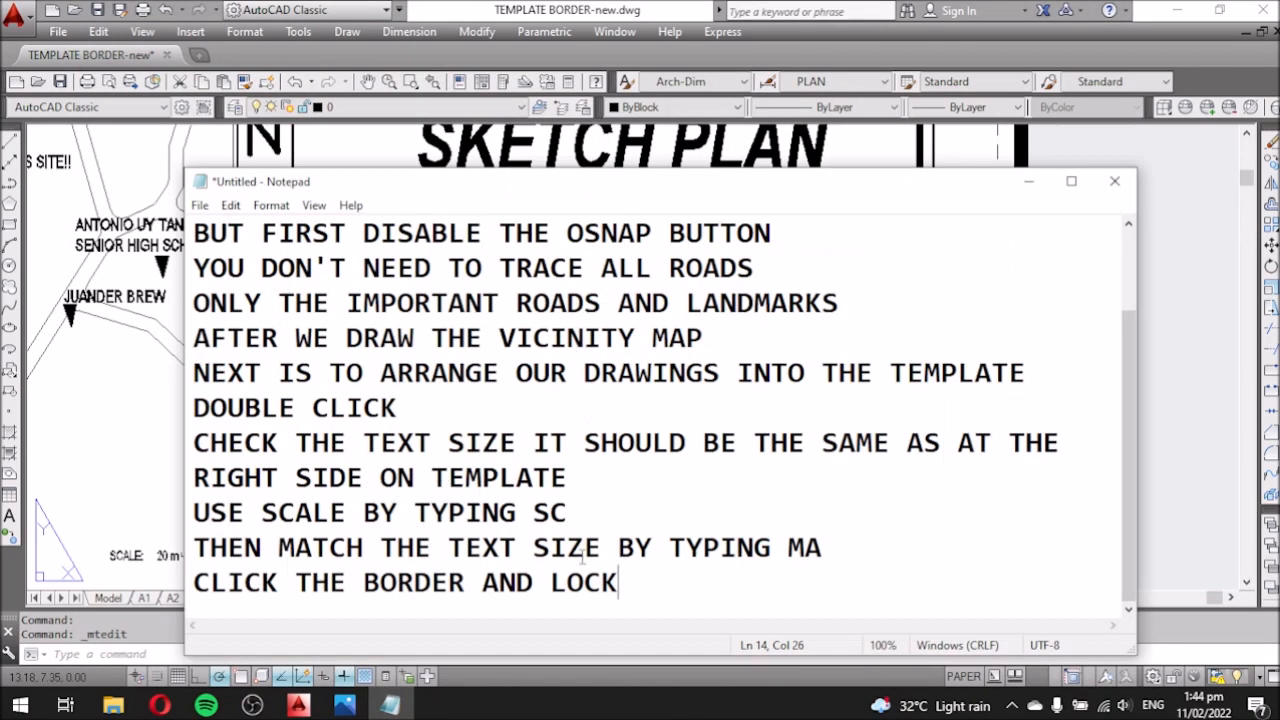
{"action": "key", "text": "Return"}
{"action": "key", "text": "Return"}
{"action": "type", "text": "OWNER OF THE LOT"}
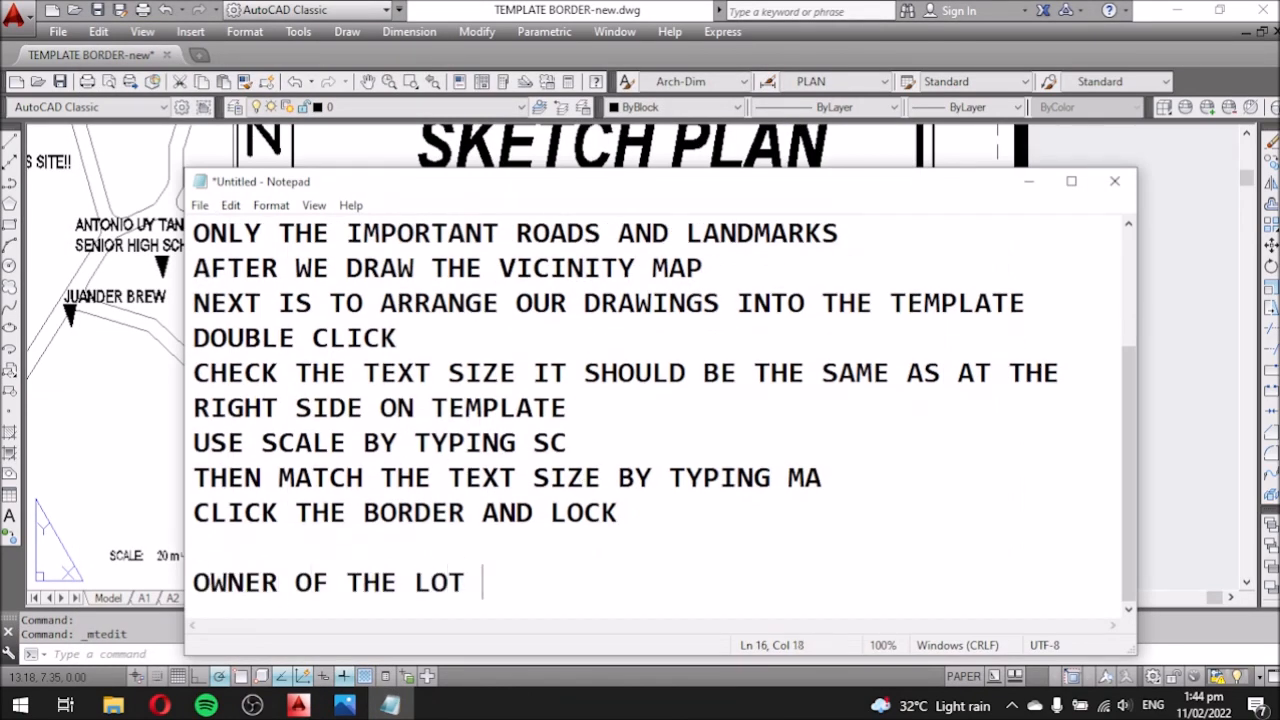
{"action": "left_click", "coordinate": [1029, 182]}
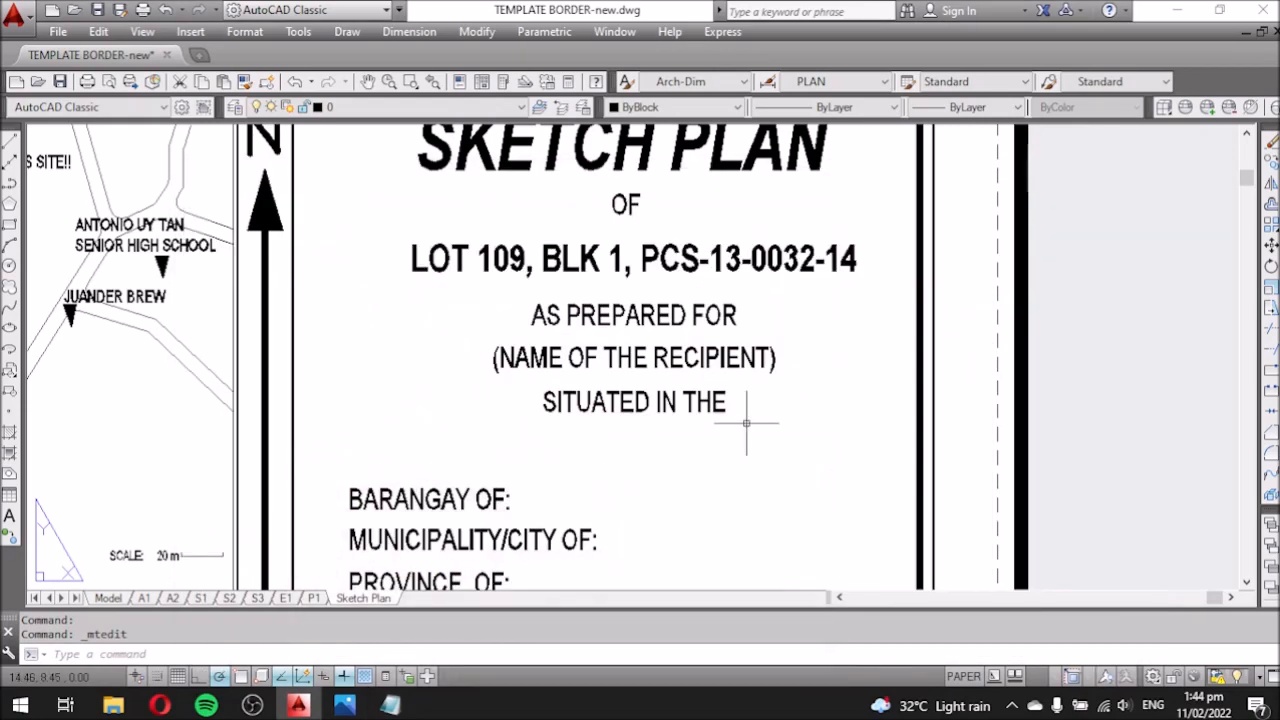
Replace the recipient placeholder with the owner's full name from the title, narrowing its box.
{"action": "left_click", "coordinate": [347, 706]}
{"action": "scroll", "coordinate": [203, 414], "scroll_direction": "up", "scroll_amount": 3}
{"action": "scroll", "coordinate": [503, 428], "scroll_direction": "down", "scroll_amount": 4}
{"action": "scroll", "coordinate": [236, 405], "scroll_direction": "up", "scroll_amount": 5}
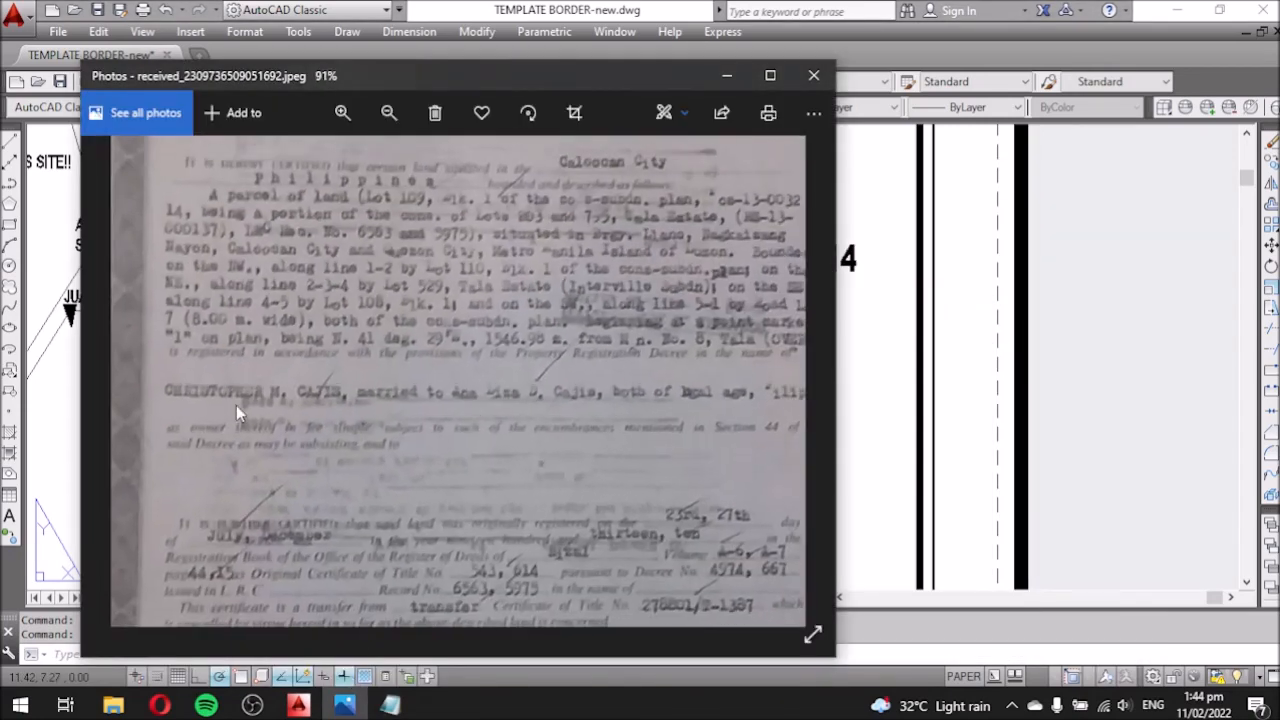
{"action": "left_click", "coordinate": [852, 387]}
{"action": "double_click", "coordinate": [722, 360]}
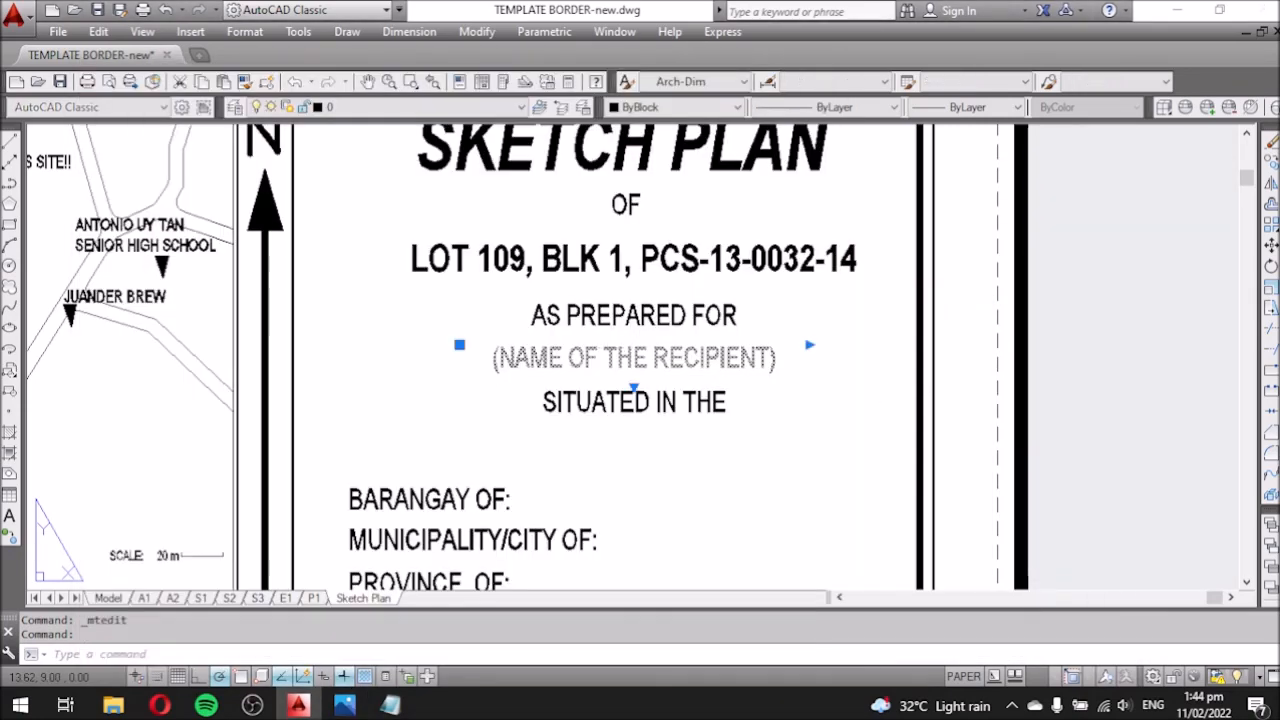
{"action": "key", "text": "ctrl+a"}
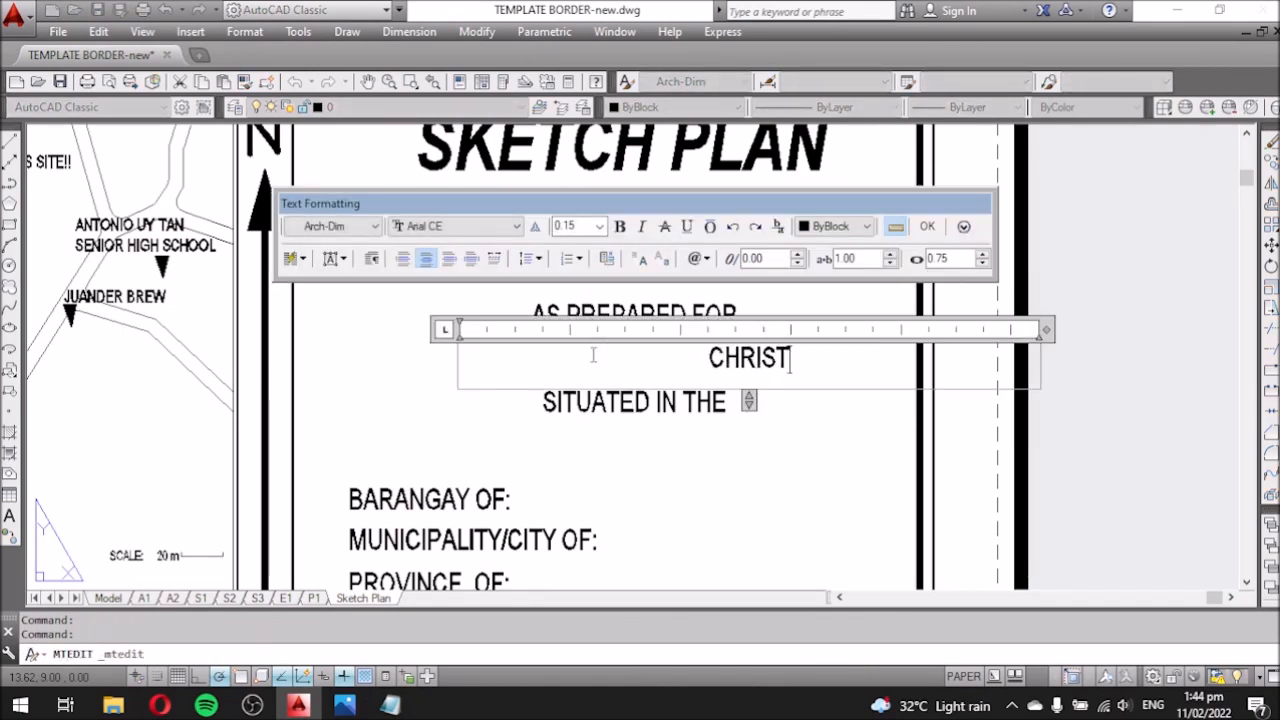
{"action": "left_click", "coordinate": [344, 705]}
{"action": "left_click", "coordinate": [344, 705]}
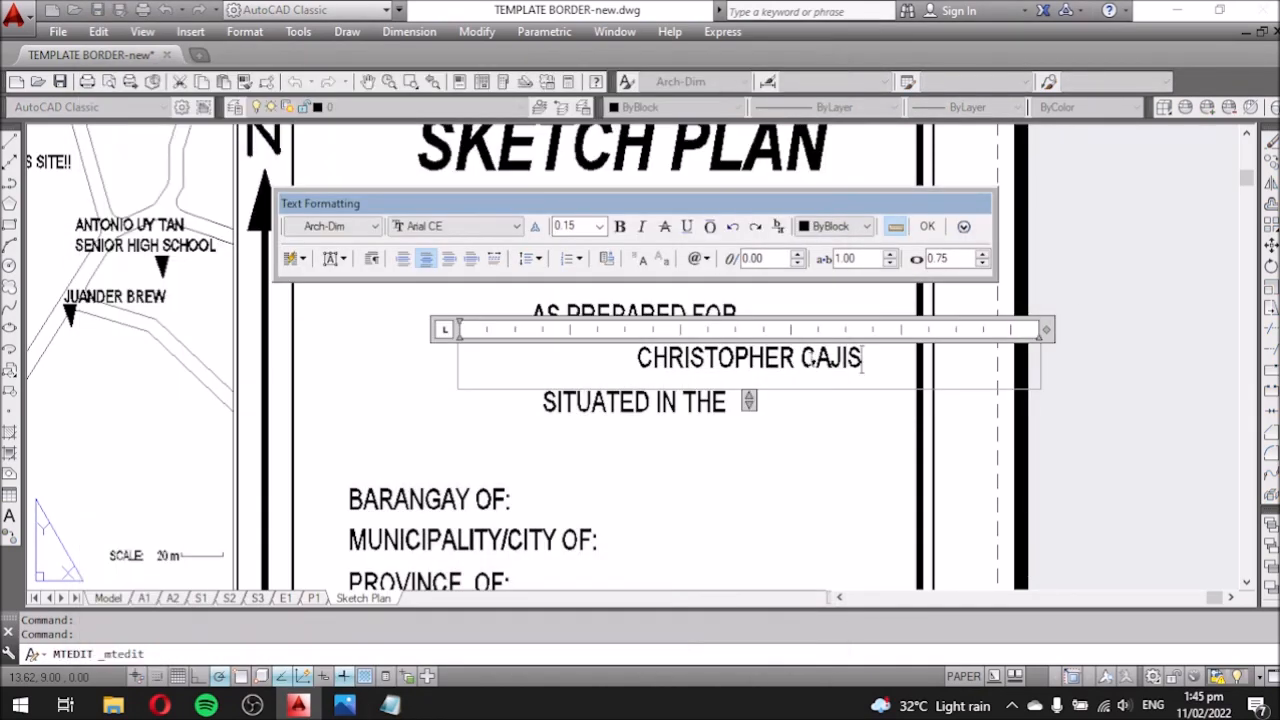
{"action": "left_click_drag", "start_coordinate": [1025, 329], "coordinate": [784, 330]}
{"action": "left_click", "coordinate": [789, 386]}
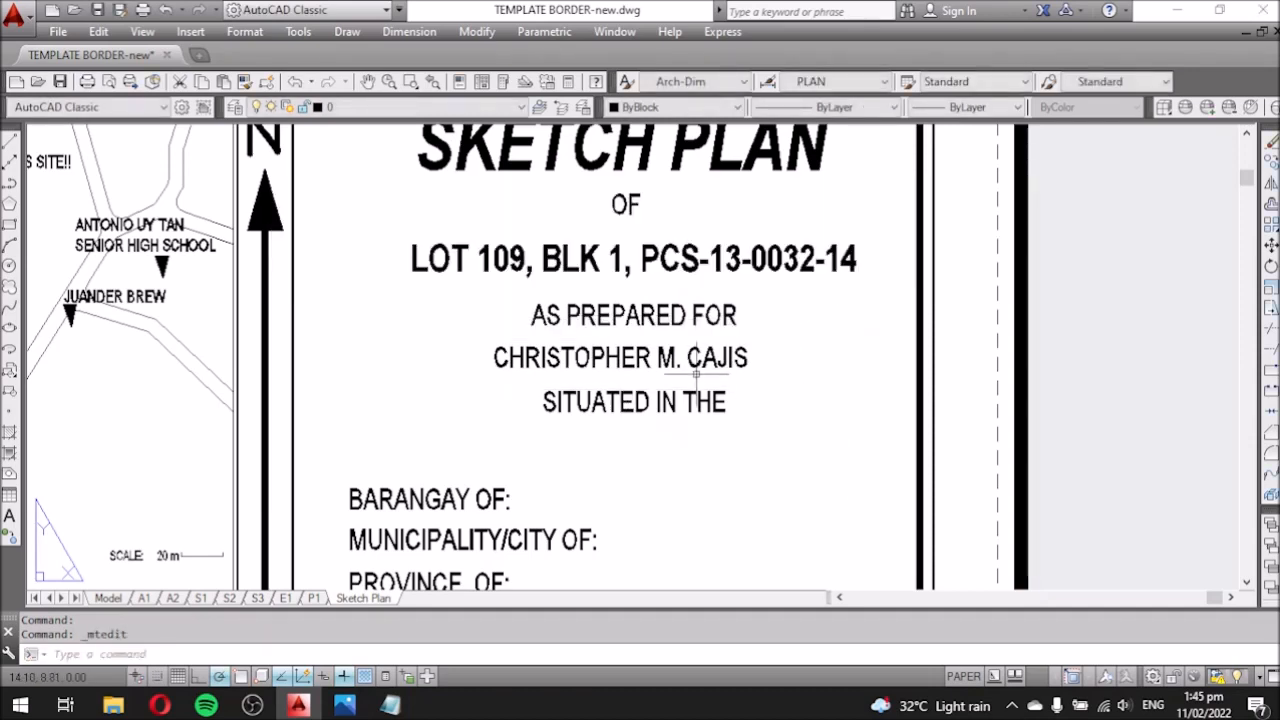
Move the owner name line slightly right and the lot line slightly left.
{"action": "type", "text": "m"}
{"action": "left_click", "coordinate": [756, 460]}
{"action": "left_click", "coordinate": [767, 460]}
{"action": "left_click", "coordinate": [746, 259]}
{"action": "type", "text": "m"}
{"action": "left_click", "coordinate": [862, 378]}
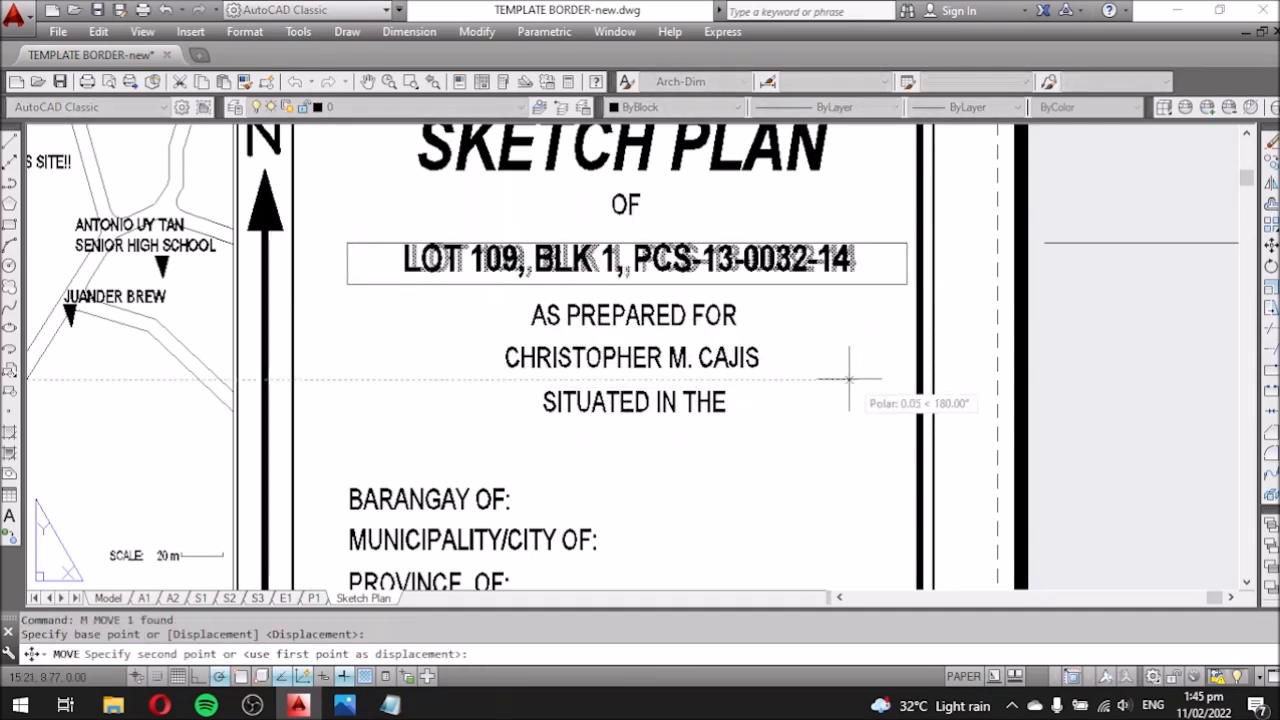
{"action": "left_click", "coordinate": [851, 378]}
{"action": "left_click", "coordinate": [827, 260]}
Shrink the lot line's text box width with its width grip.
{"action": "double_click", "coordinate": [827, 259]}
{"action": "left_click_drag", "start_coordinate": [909, 227], "coordinate": [852, 227]}
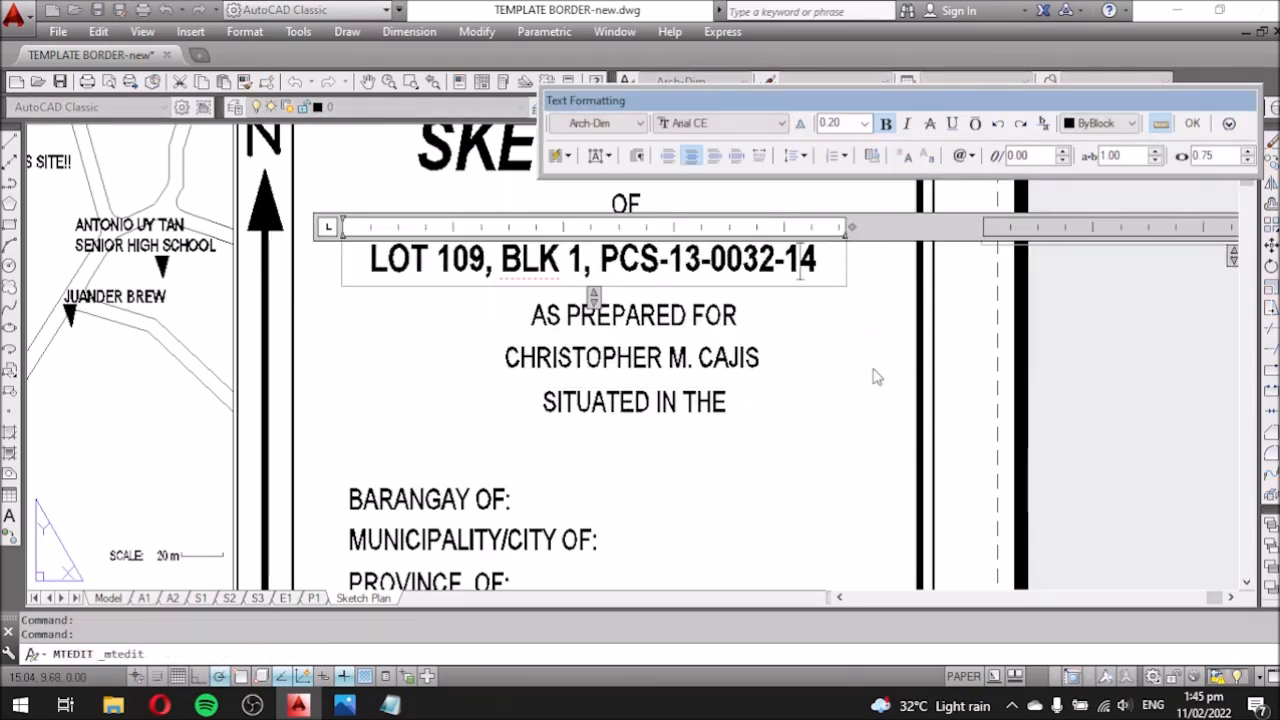
{"action": "left_click", "coordinate": [889, 380]}
{"action": "scroll", "coordinate": [754, 322], "scroll_direction": "down", "scroll_amount": 2}
{"action": "left_click", "coordinate": [1211, 273]}
{"action": "left_click", "coordinate": [825, 275]}
{"action": "left_click", "coordinate": [1126, 273]}
{"action": "left_click", "coordinate": [800, 281]}
{"action": "key", "text": "Escape"}
Narrow the LOT 109, BLK 1, PCS-13-0032-14 heading further to fit the border.
{"action": "double_click", "coordinate": [653, 283]}
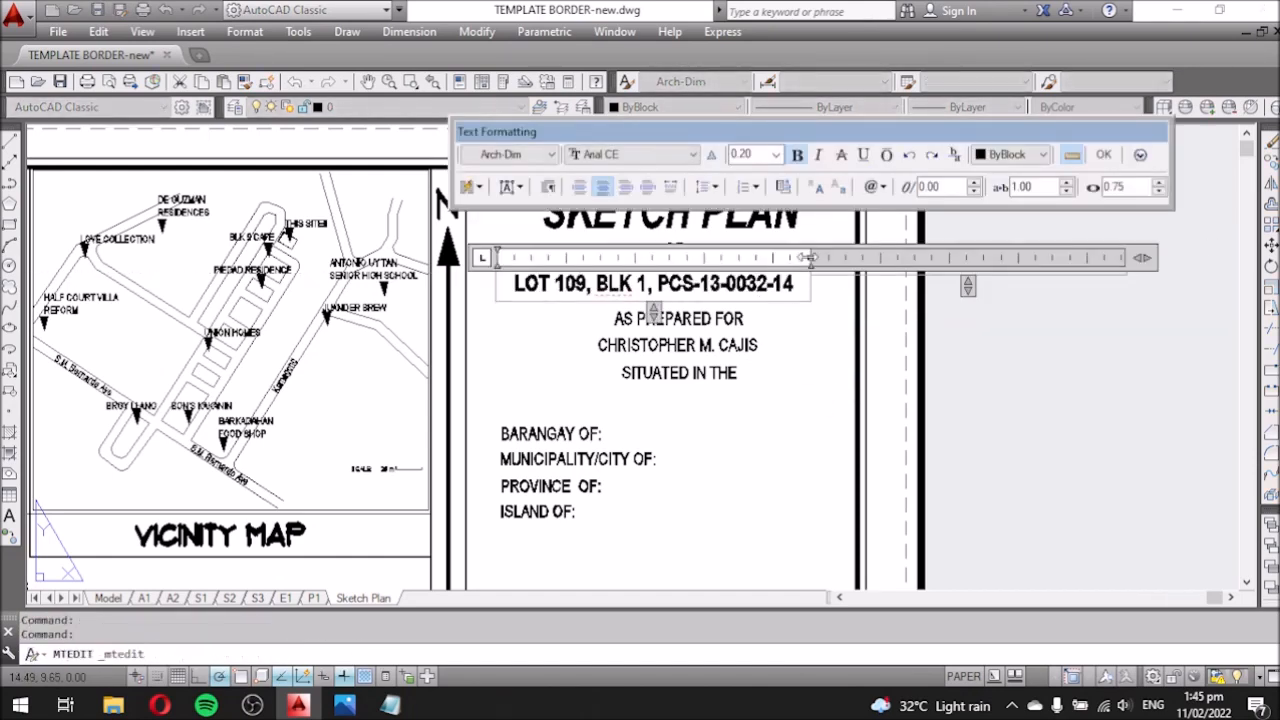
{"action": "scroll", "coordinate": [701, 325], "scroll_direction": "down", "scroll_amount": 3}
{"action": "scroll", "coordinate": [781, 340], "scroll_direction": "up", "scroll_amount": 3}
{"action": "left_click", "coordinate": [781, 340]}
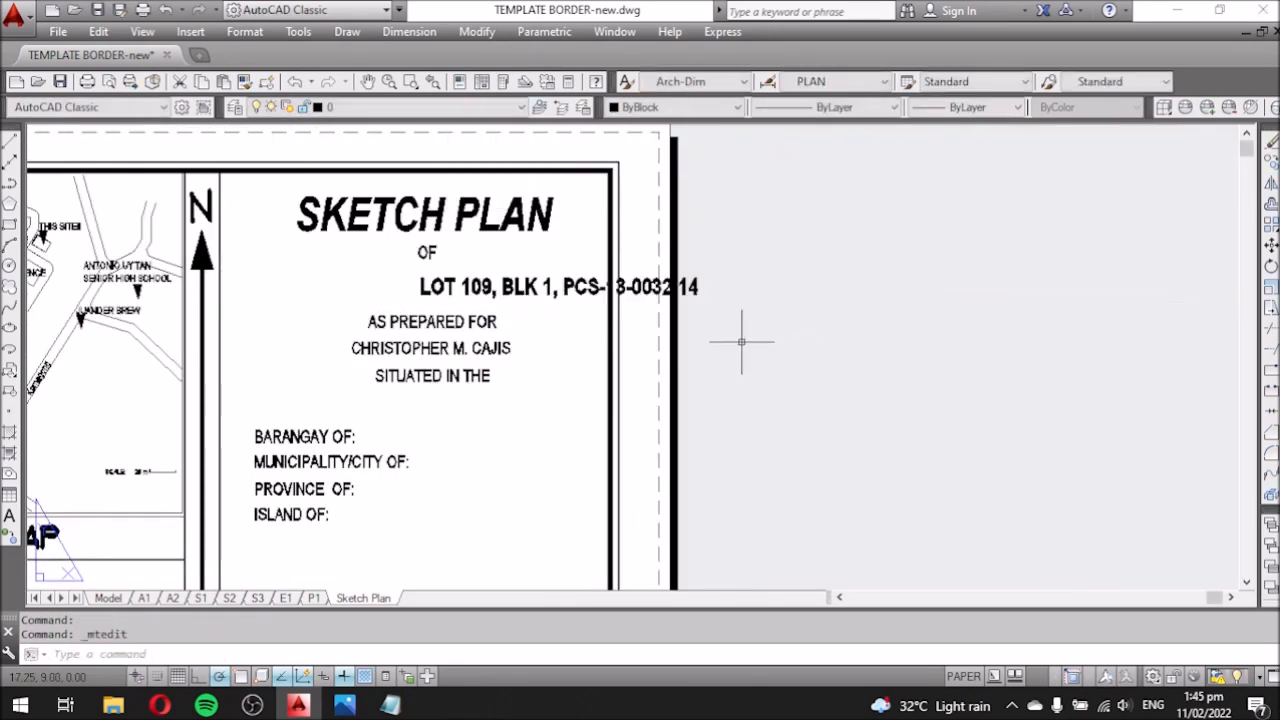
{"action": "left_click", "coordinate": [867, 277]}
{"action": "left_click_drag", "start_coordinate": [709, 301], "coordinate": [709, 346]}
{"action": "mouse_move", "coordinate": [404, 303]}
{"action": "left_mouse_down"}
{"action": "mouse_move", "coordinate": [404, 380]}
{"action": "mouse_move", "coordinate": [404, 322]}
{"action": "left_mouse_up"}
{"action": "left_click", "coordinate": [573, 385]}
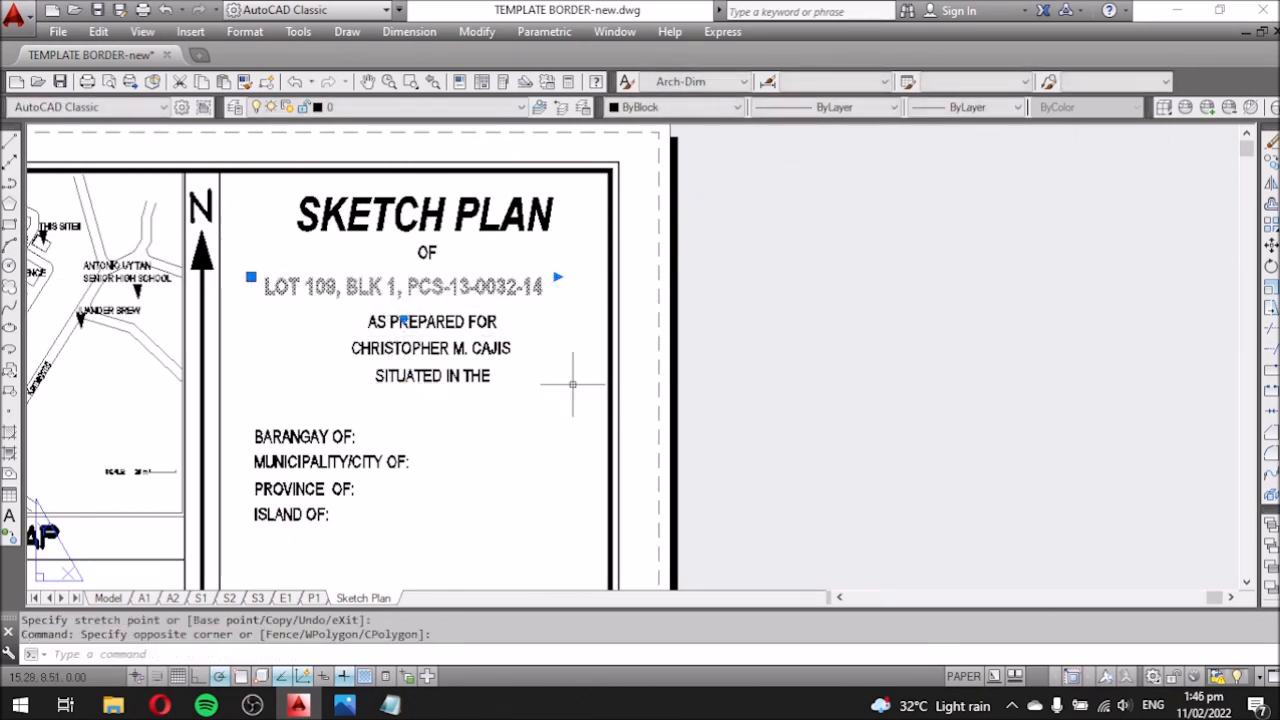
Move the lot heading slightly to the right with the M command.
{"action": "type", "text": "m"}
{"action": "key", "text": "Return"}
{"action": "left_click", "coordinate": [560, 343]}
{"action": "left_click", "coordinate": [581, 343]}
{"action": "scroll", "coordinate": [287, 520], "scroll_direction": "up", "scroll_amount": 4}
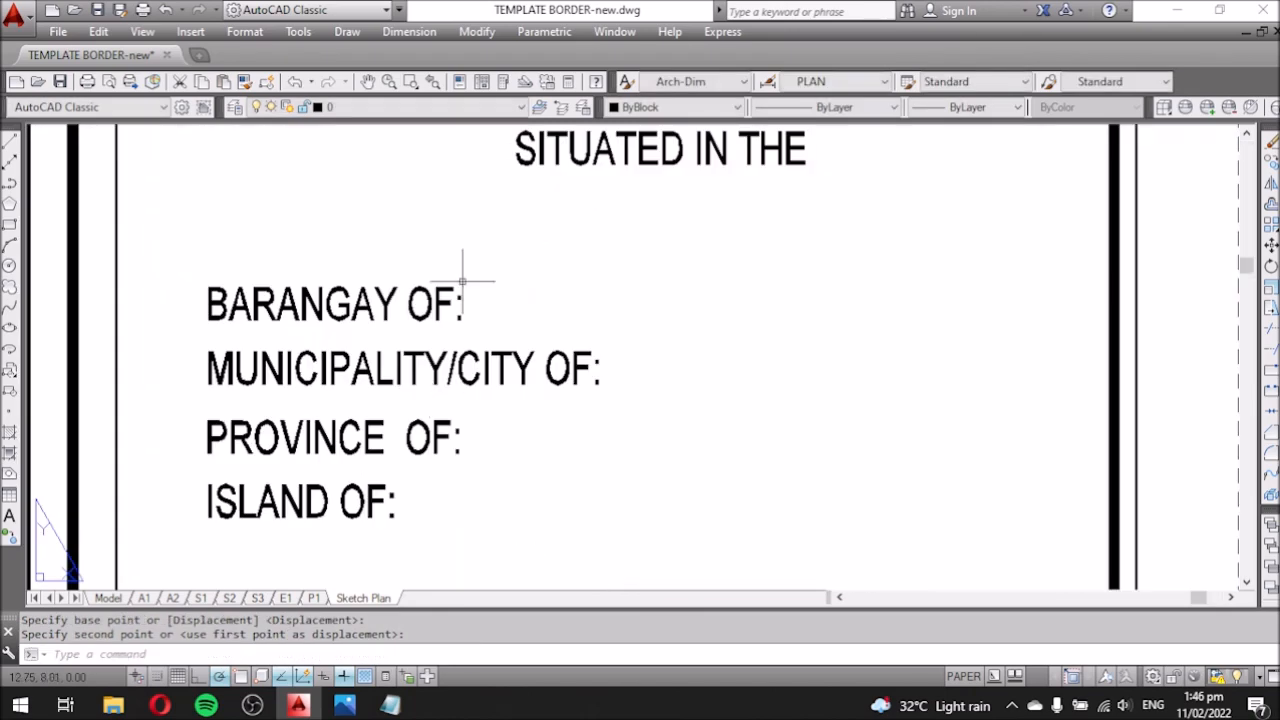
Fill in BARANGAY OF: LLANO, checking the land title scan.
{"action": "double_click", "coordinate": [457, 311]}
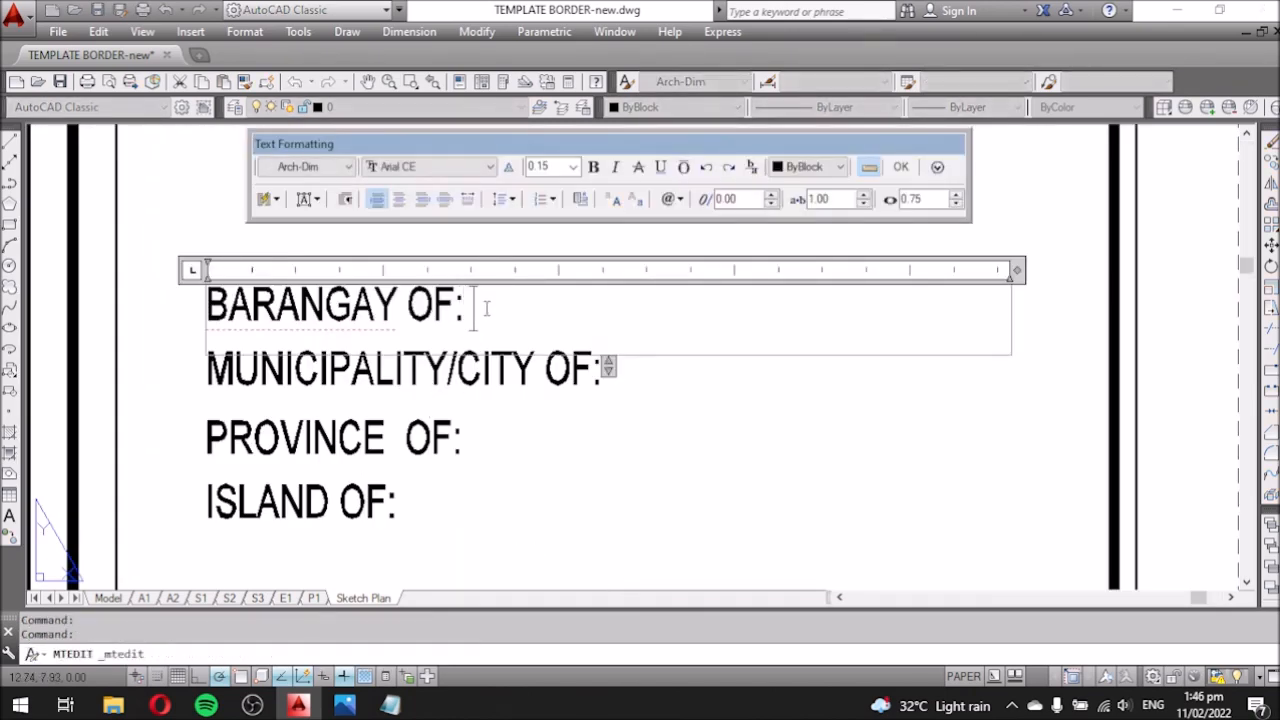
{"action": "left_click", "coordinate": [345, 705]}
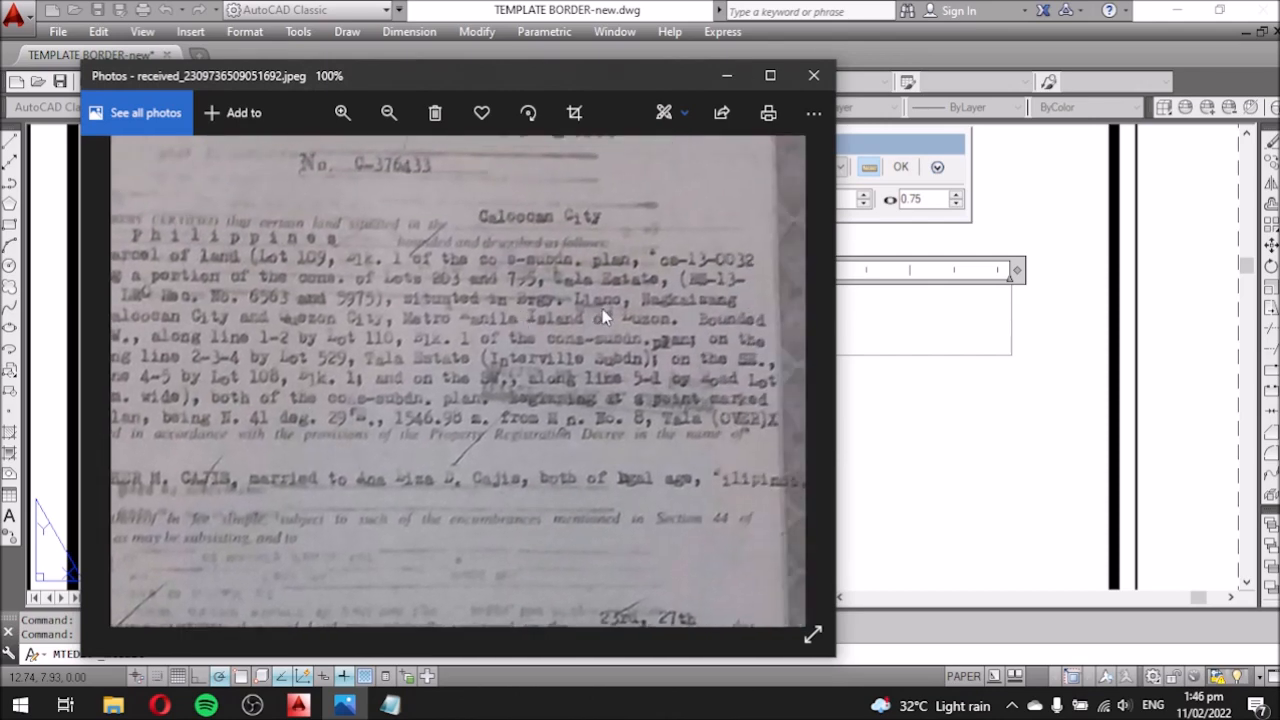
{"action": "left_click", "coordinate": [726, 76]}
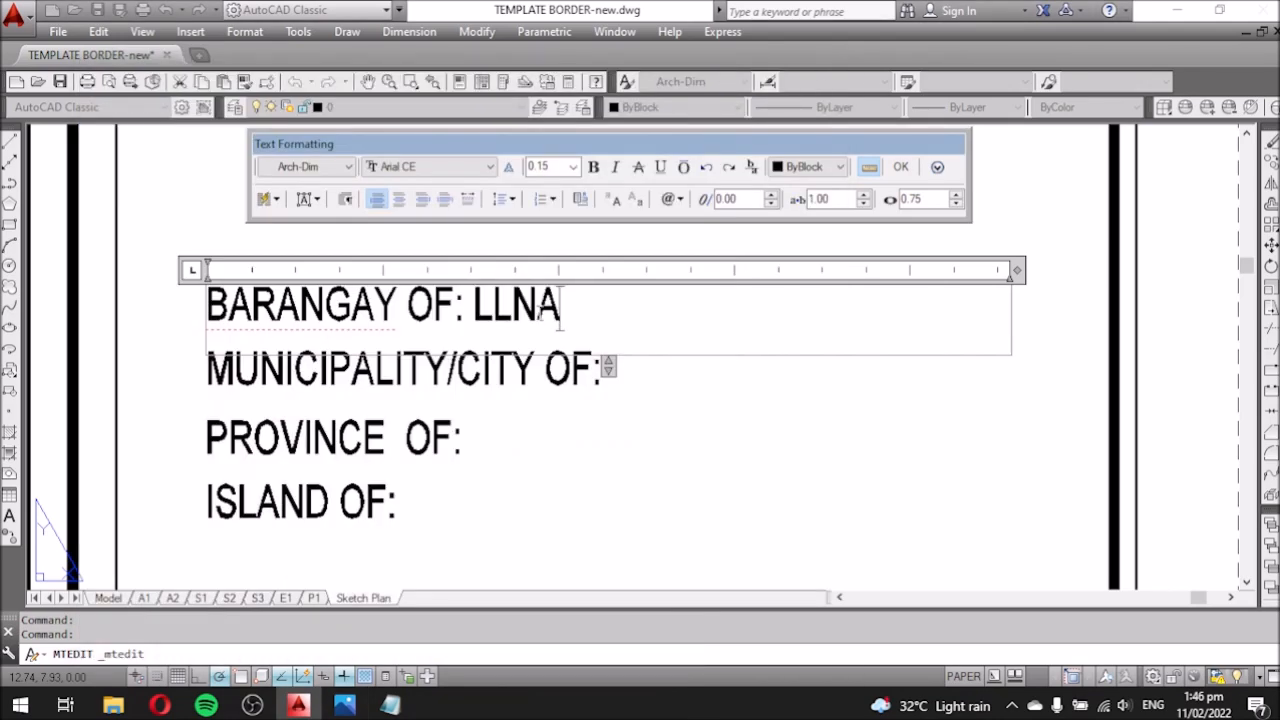
{"action": "left_click", "coordinate": [551, 426]}
{"action": "left_click", "coordinate": [345, 705]}
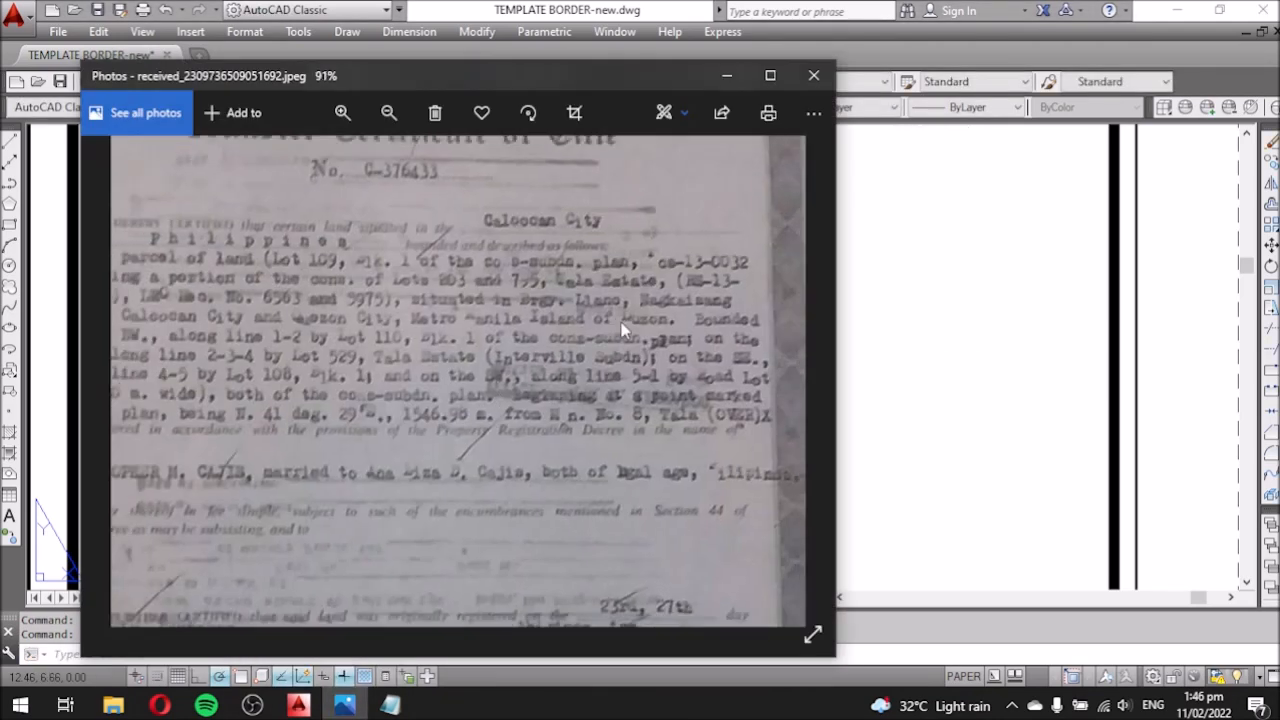
{"action": "left_click", "coordinate": [891, 407]}
{"action": "double_click", "coordinate": [597, 323]}
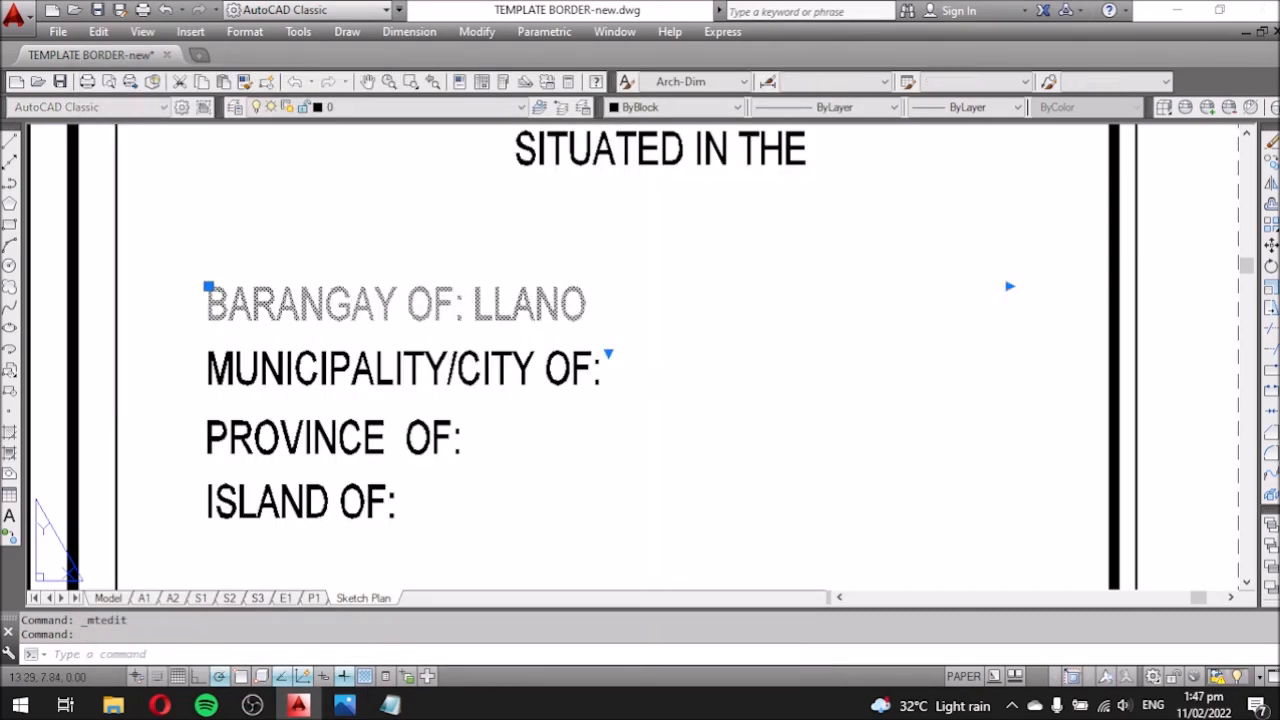
{"action": "left_click", "coordinate": [597, 375]}
Enter CALOOCAN CITY on the MUNICIPALITY/CITY OF: line.
{"action": "double_click", "coordinate": [597, 375]}
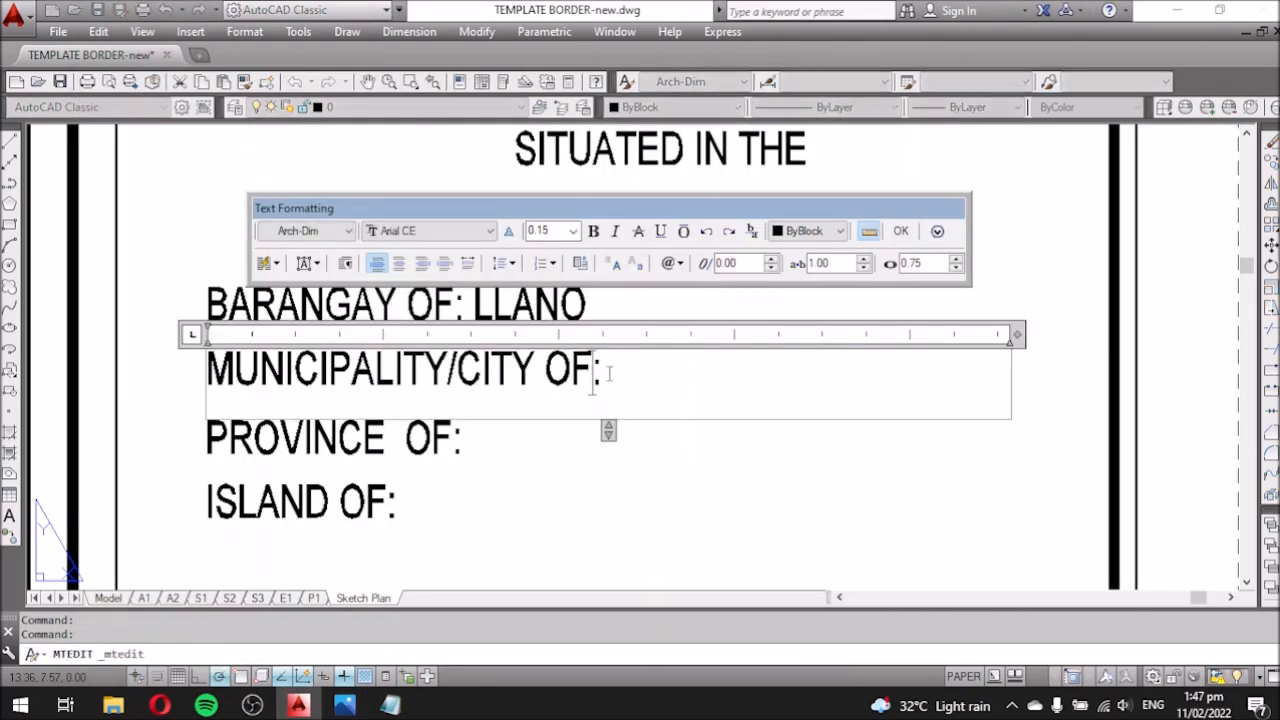
{"action": "type", "text": "ISANG"}
{"action": "key", "text": "BackSpace"}
{"action": "key", "text": "BackSpace"}
{"action": "key", "text": "BackSpace"}
{"action": "key", "text": "BackSpace"}
{"action": "key", "text": "BackSpace"}
{"action": "key", "text": "BackSpace"}
{"action": "key", "text": "BackSpace"}
{"action": "key", "text": "BackSpace"}
{"action": "key", "text": "BackSpace"}
{"action": "type", "text": "AN"}
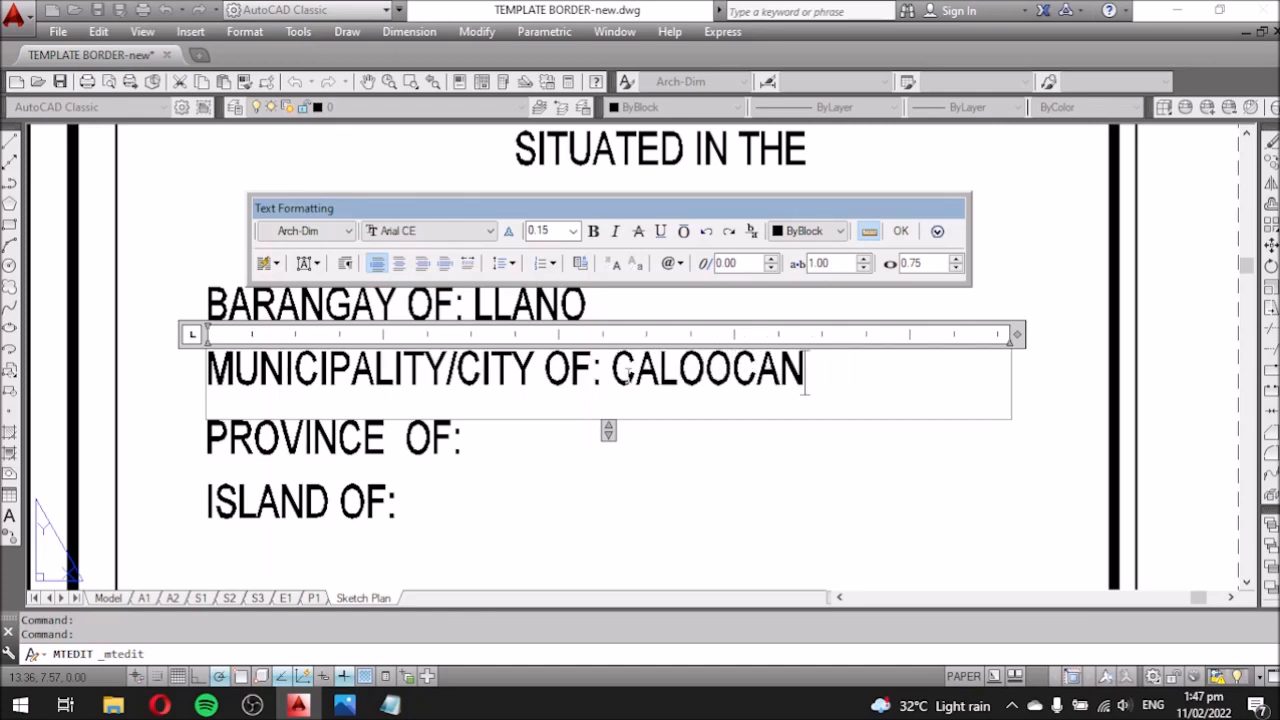
{"action": "type", "text": " CITY"}
{"action": "left_click", "coordinate": [560, 520]}
Fill in PROVINCE OF: METRO MANILA after checking the title scan.
{"action": "left_click", "coordinate": [346, 705]}
{"action": "left_click", "coordinate": [890, 490]}
{"action": "scroll", "coordinate": [638, 370], "scroll_direction": "down", "scroll_amount": 2}
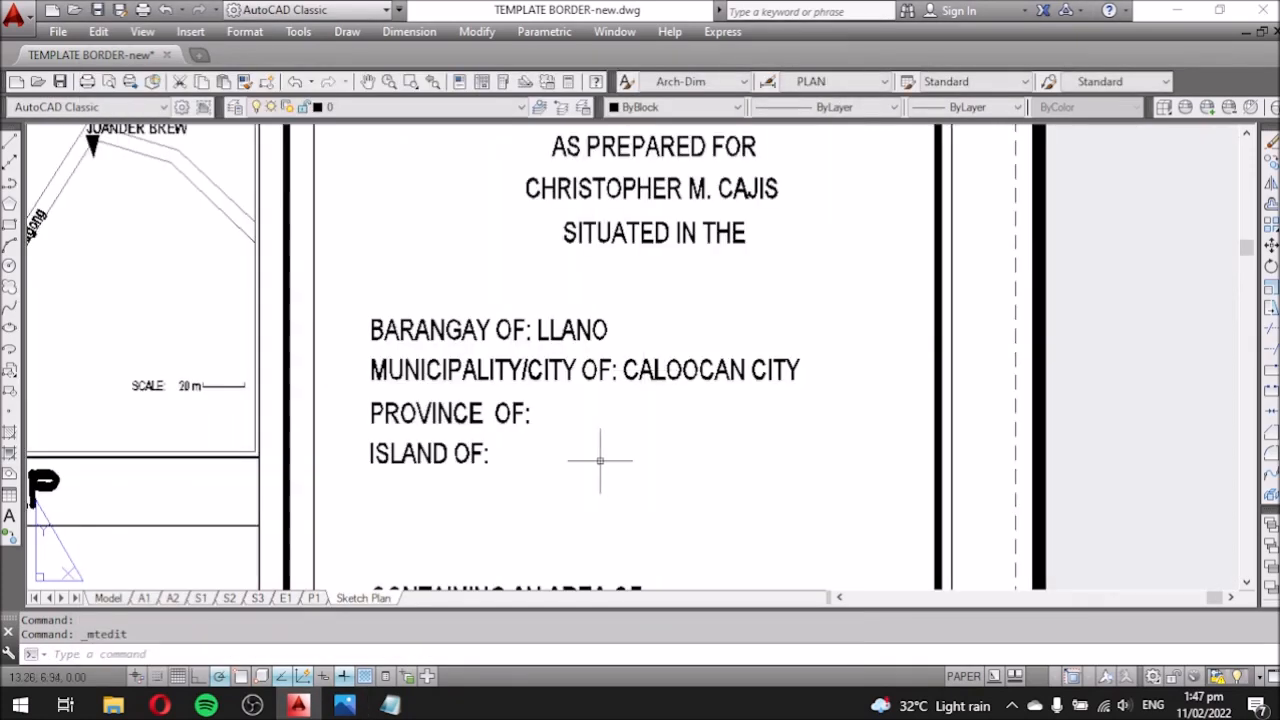
{"action": "scroll", "coordinate": [607, 460], "scroll_direction": "up", "scroll_amount": 2}
{"action": "left_click", "coordinate": [344, 705]}
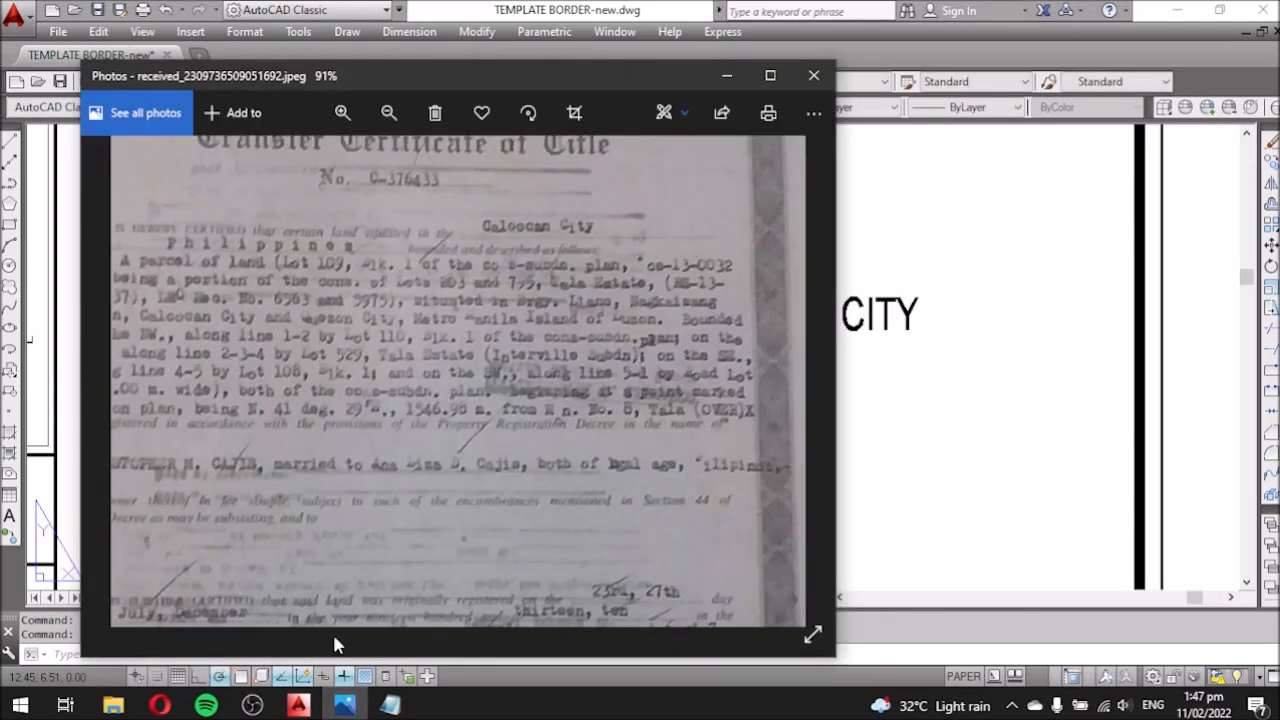
{"action": "left_click", "coordinate": [884, 412]}
{"action": "double_click", "coordinate": [486, 391]}
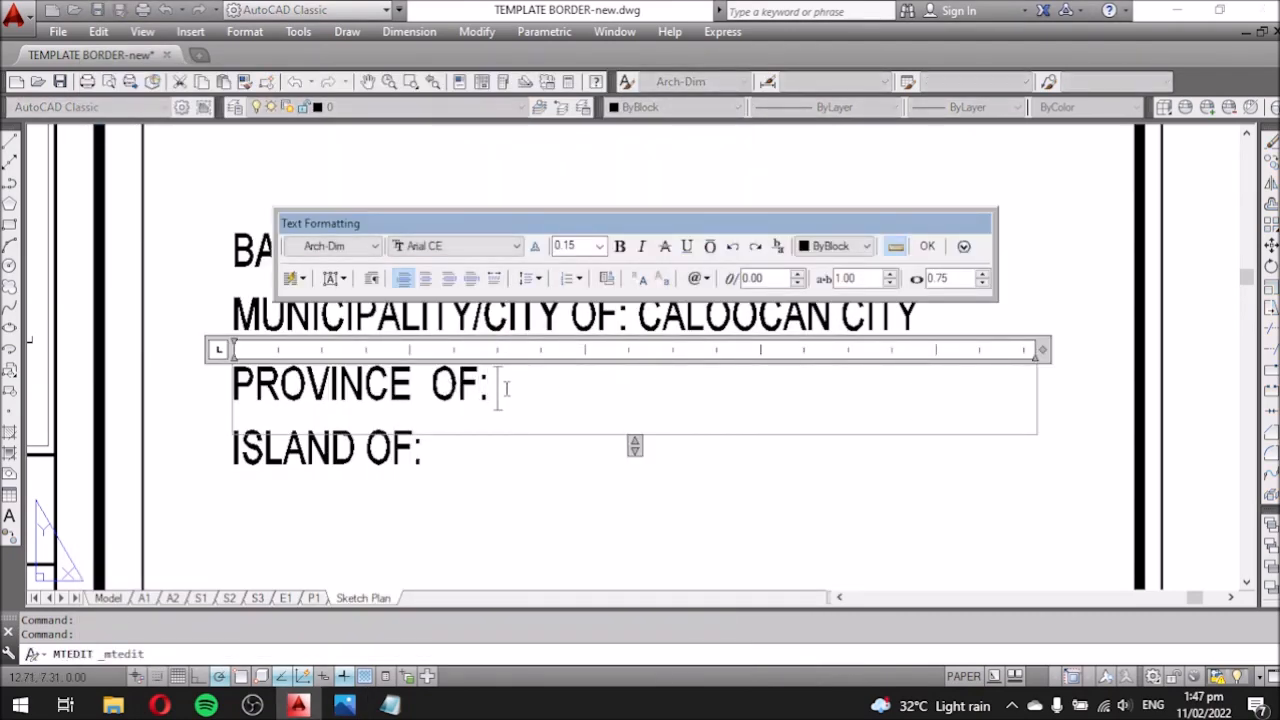
{"action": "type", "text": "METRO MANILA"}
{"action": "left_click", "coordinate": [414, 443]}
Enter LUZON on the ISLAND OF: line.
{"action": "left_click", "coordinate": [418, 440]}
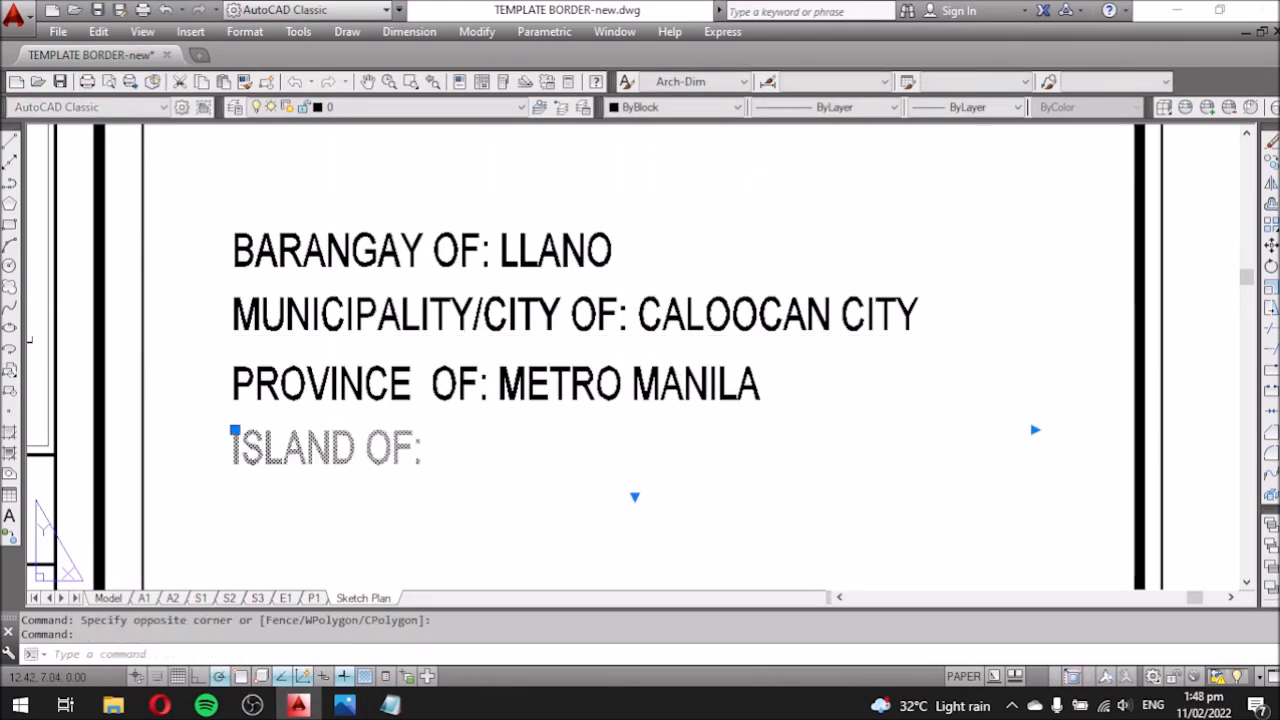
{"action": "double_click", "coordinate": [420, 443]}
{"action": "type", "text": "LUZON"}
{"action": "left_click", "coordinate": [587, 235]}
Set the CONTAINING AN AREA OF: line to 84 SQ. METERS.
{"action": "scroll", "coordinate": [587, 295], "scroll_direction": "down", "scroll_amount": 4}
{"action": "middle_click_drag", "start_coordinate": [578, 463], "coordinate": [612, 372]}
{"action": "scroll", "coordinate": [612, 372], "scroll_direction": "up", "scroll_amount": 2}
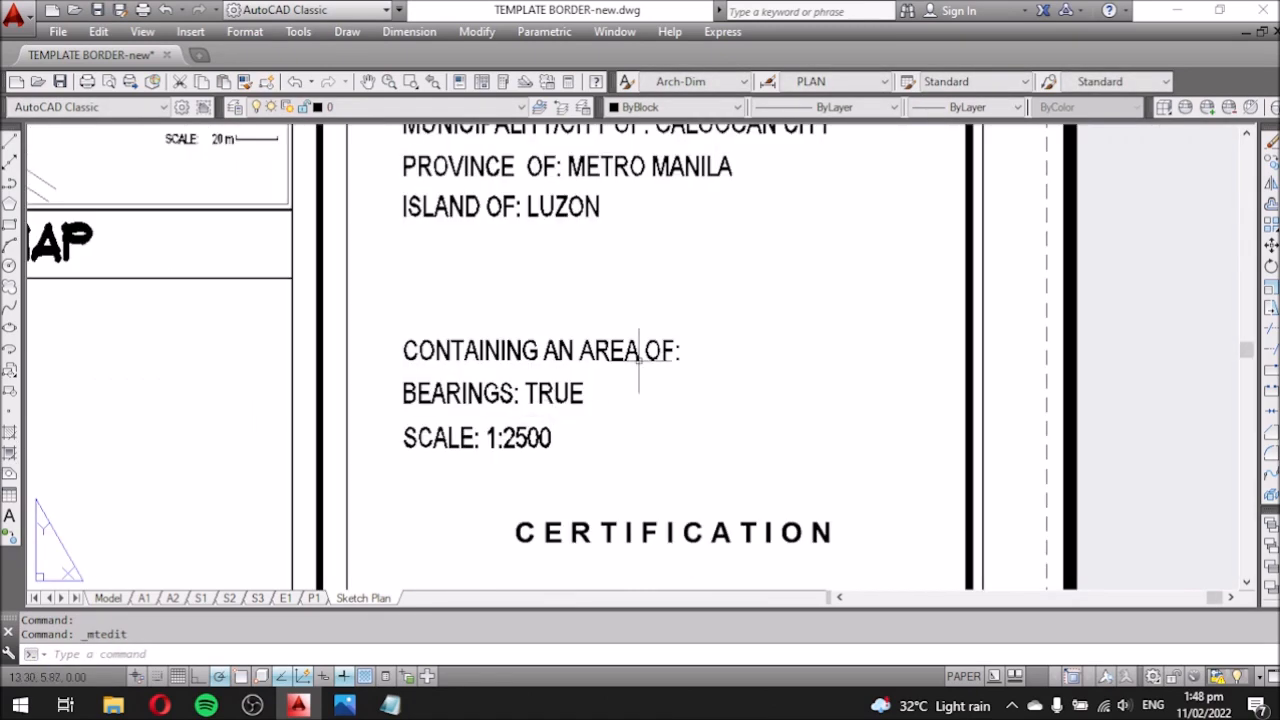
{"action": "left_click", "coordinate": [612, 372]}
{"action": "double_click", "coordinate": [708, 356]}
{"action": "type", "text": "84 SQ. METER"}
{"action": "key", "text": "BackSpace"}
{"action": "type", "text": "TERS"}
{"action": "left_click", "coordinate": [478, 290]}
{"action": "scroll", "coordinate": [464, 268], "scroll_direction": "down", "scroll_amount": 5}
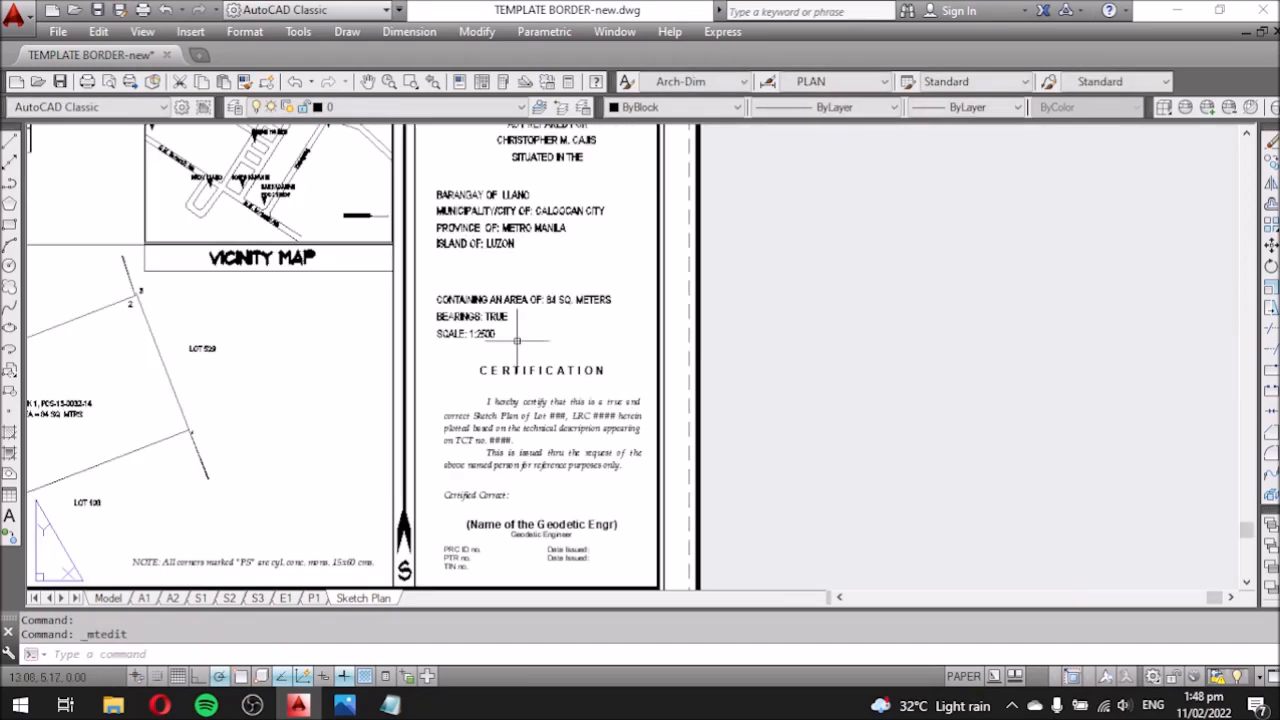
Replace the lot placeholder in the certification with '109, Blk 1'.
{"action": "scroll", "coordinate": [533, 510], "scroll_direction": "up", "scroll_amount": 5}
{"action": "middle_click_drag", "start_coordinate": [530, 271], "coordinate": [503, 442]}
{"action": "scroll", "coordinate": [526, 458], "scroll_direction": "down", "scroll_amount": 5}
{"action": "middle_click_drag", "start_coordinate": [519, 224], "coordinate": [505, 255]}
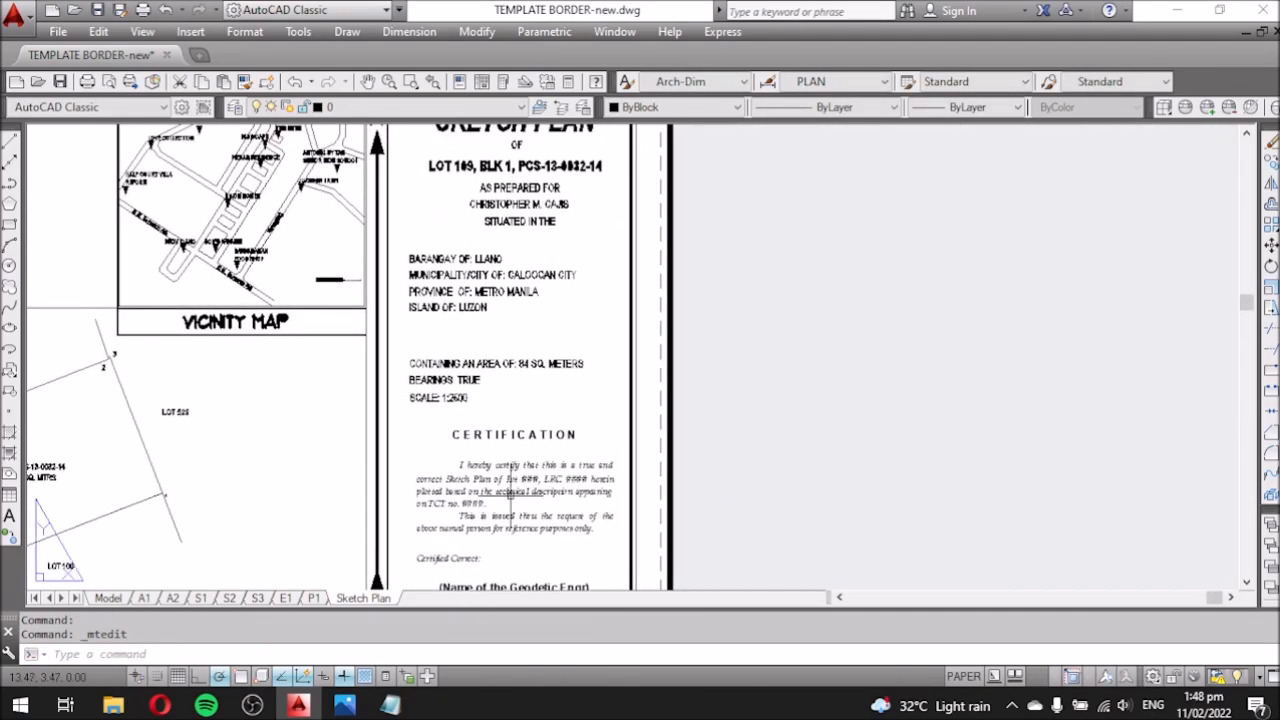
{"action": "scroll", "coordinate": [518, 495], "scroll_direction": "up", "scroll_amount": 5}
{"action": "double_click", "coordinate": [544, 464]}
{"action": "double_click", "coordinate": [548, 456]}
{"action": "type", "text": "109, b"}
{"action": "key", "text": "BackSpace"}
{"action": "type", "text": "Blk 1"}
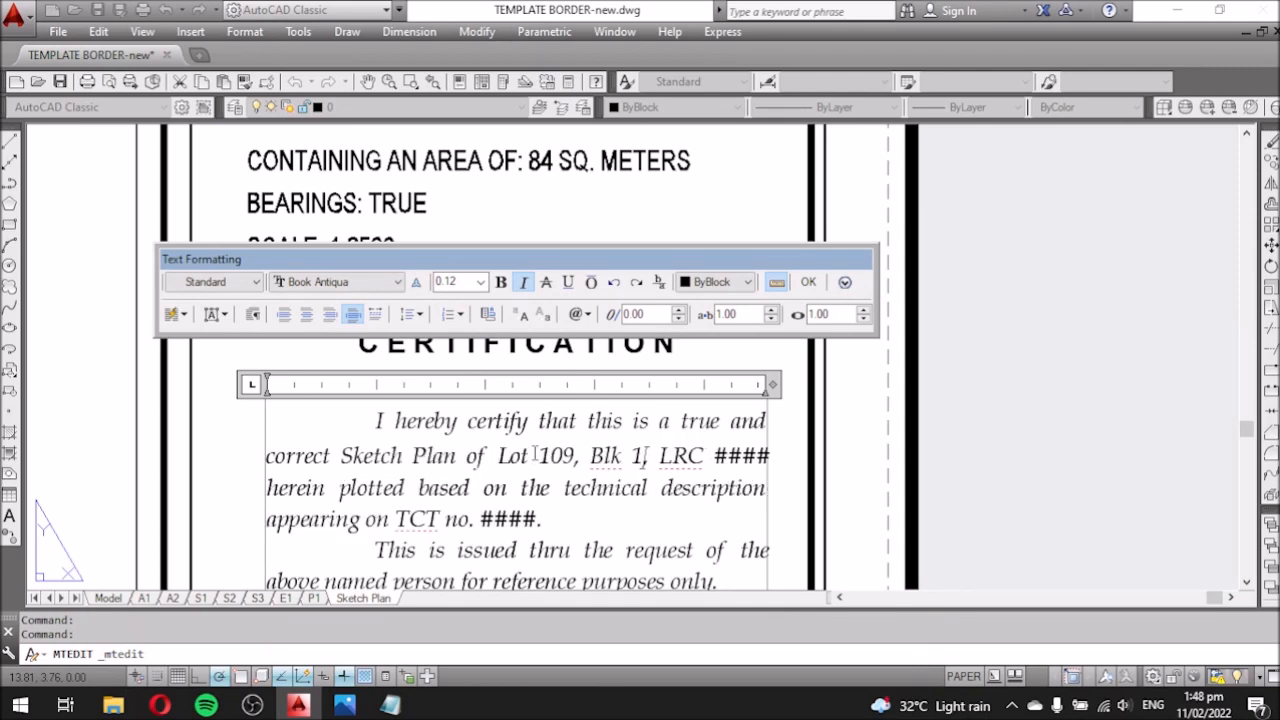
{"action": "left_click", "coordinate": [812, 452]}
Replace the LRC #### placeholder with the start of the plan number, 'Pc'.
{"action": "scroll", "coordinate": [645, 483], "scroll_direction": "down", "scroll_amount": 3}
{"action": "middle_click_drag", "start_coordinate": [646, 341], "coordinate": [570, 351]}
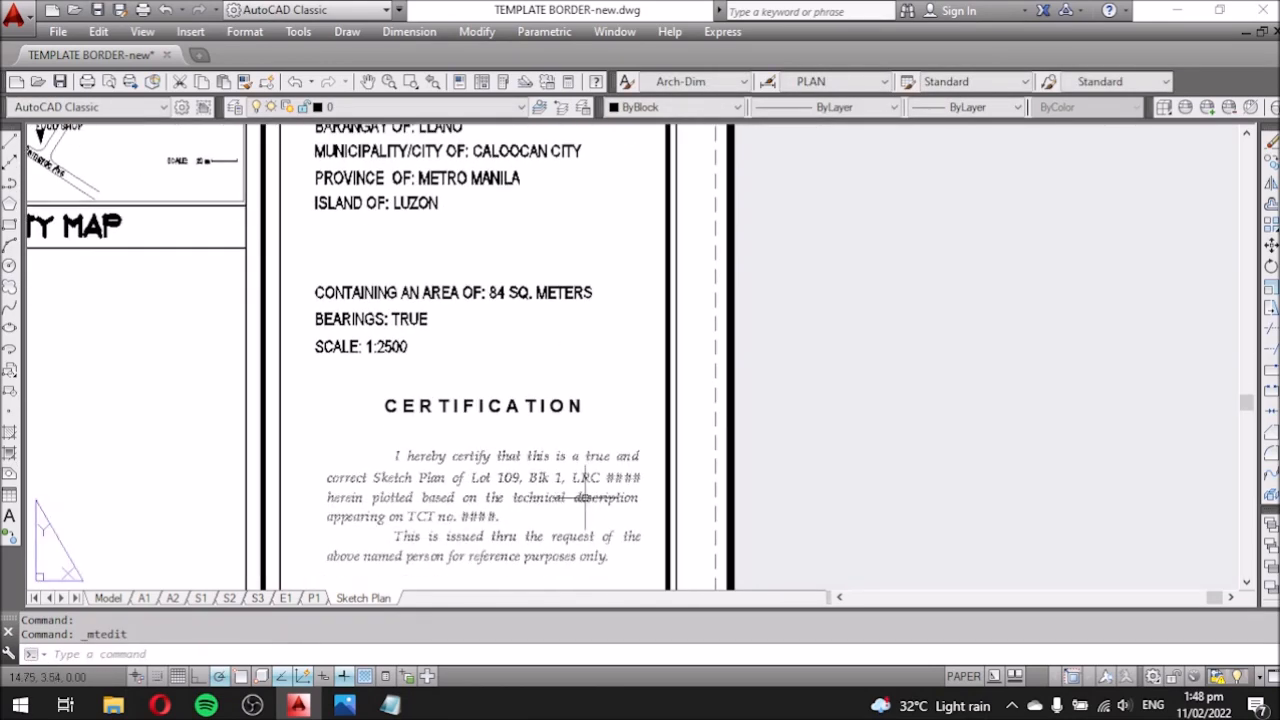
{"action": "scroll", "coordinate": [583, 498], "scroll_direction": "up", "scroll_amount": 2}
{"action": "double_click", "coordinate": [569, 468]}
{"action": "left_click_drag", "start_coordinate": [560, 466], "coordinate": [675, 466]}
{"action": "type", "text": "Pc"}
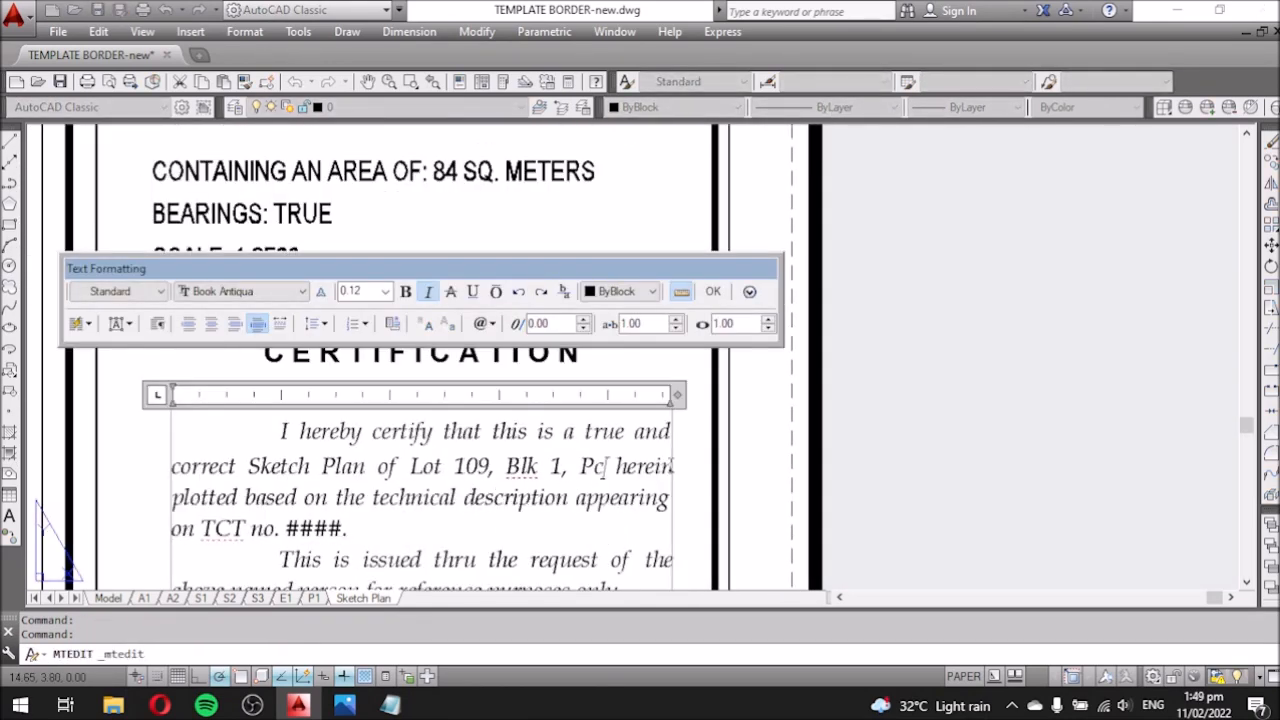
{"action": "left_click", "coordinate": [750, 460]}
Complete the plan number in the certification as PCS-13-0038.
{"action": "scroll", "coordinate": [600, 450], "scroll_direction": "down", "scroll_amount": 5}
{"action": "scroll", "coordinate": [566, 197], "scroll_direction": "up", "scroll_amount": 3}
{"action": "scroll", "coordinate": [564, 203], "scroll_direction": "down", "scroll_amount": 5}
{"action": "scroll", "coordinate": [573, 392], "scroll_direction": "up", "scroll_amount": 10}
{"action": "double_click", "coordinate": [565, 368]}
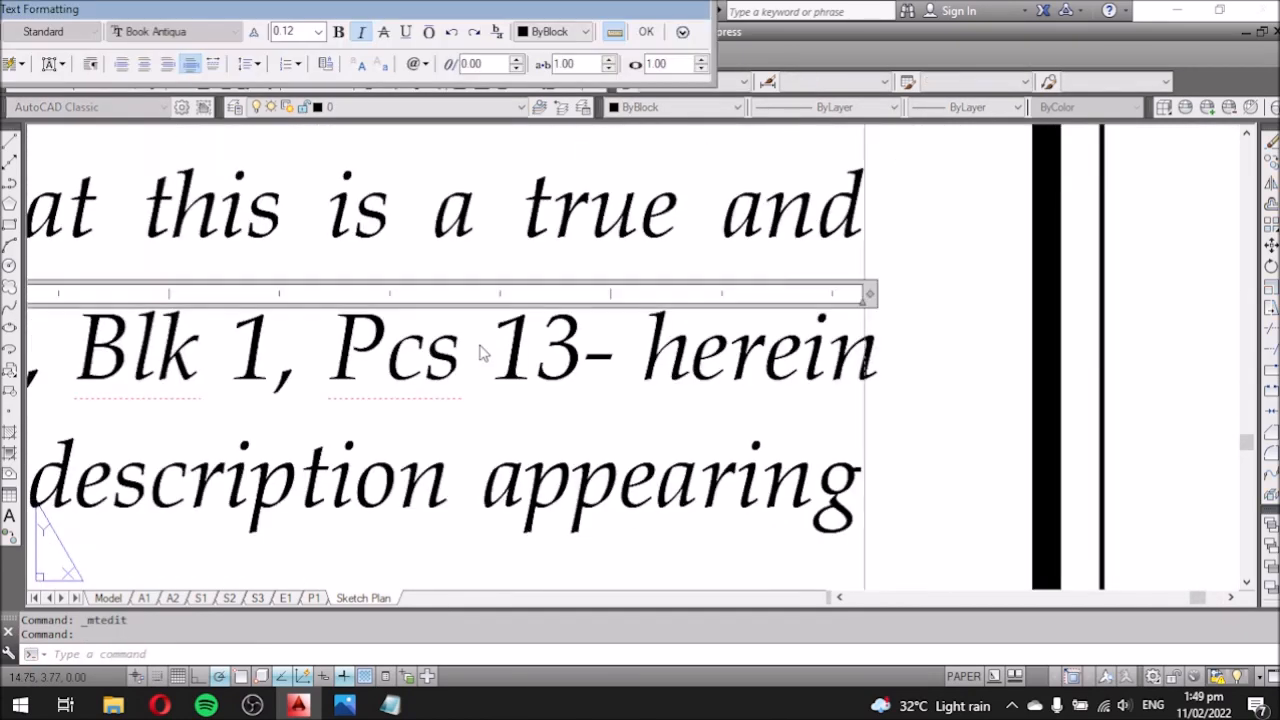
{"action": "left_click", "coordinate": [500, 355]}
{"action": "type", "text": "-"}
{"action": "key", "text": "BackSpace"}
{"action": "key", "text": "BackSpace"}
{"action": "type", "text": "CS-13-"}
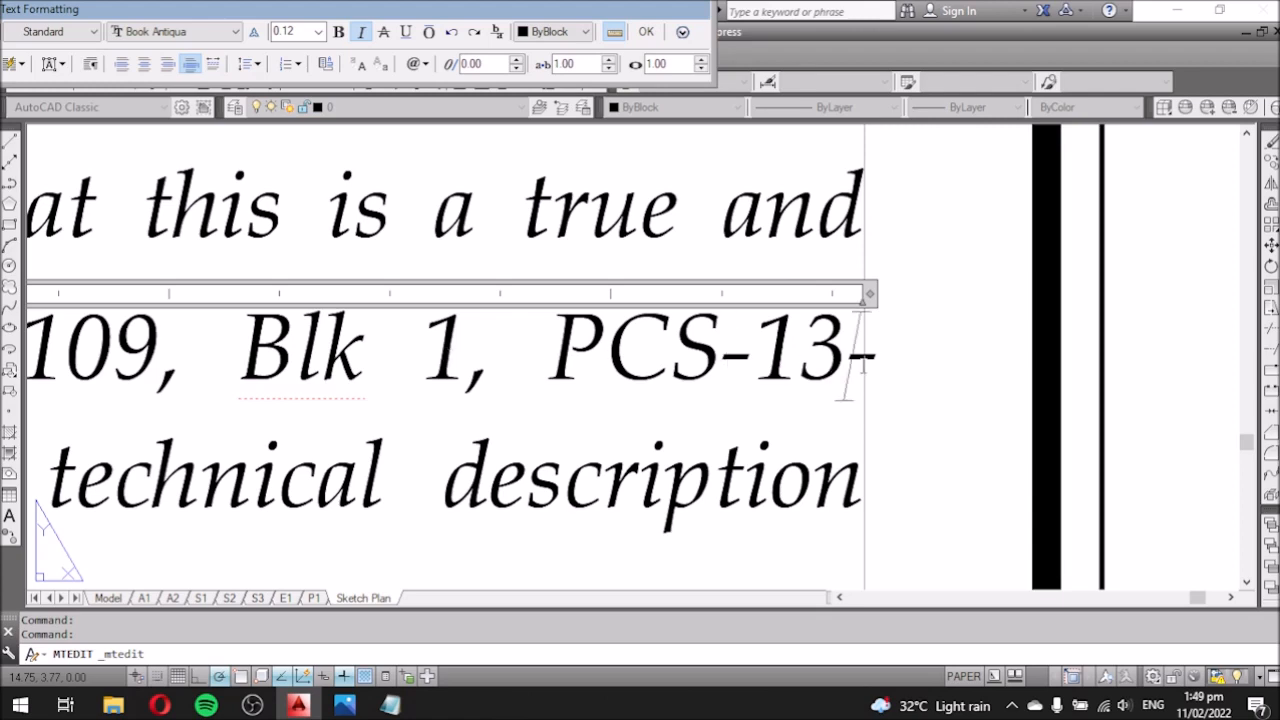
{"action": "type", "text": "0038"}
{"action": "key", "text": "ctrl+Return"}
Correct the plan number to PCS-13-0032-14.
{"action": "scroll", "coordinate": [775, 562], "scroll_direction": "down", "scroll_amount": 6}
{"action": "scroll", "coordinate": [784, 542], "scroll_direction": "up", "scroll_amount": 10}
{"action": "double_click", "coordinate": [814, 511]}
{"action": "key", "text": "Delete"}
{"action": "type", "text": "2,"}
{"action": "key", "text": "BackSpace"}
{"action": "scroll", "coordinate": [840, 525], "scroll_direction": "down", "scroll_amount": 2}
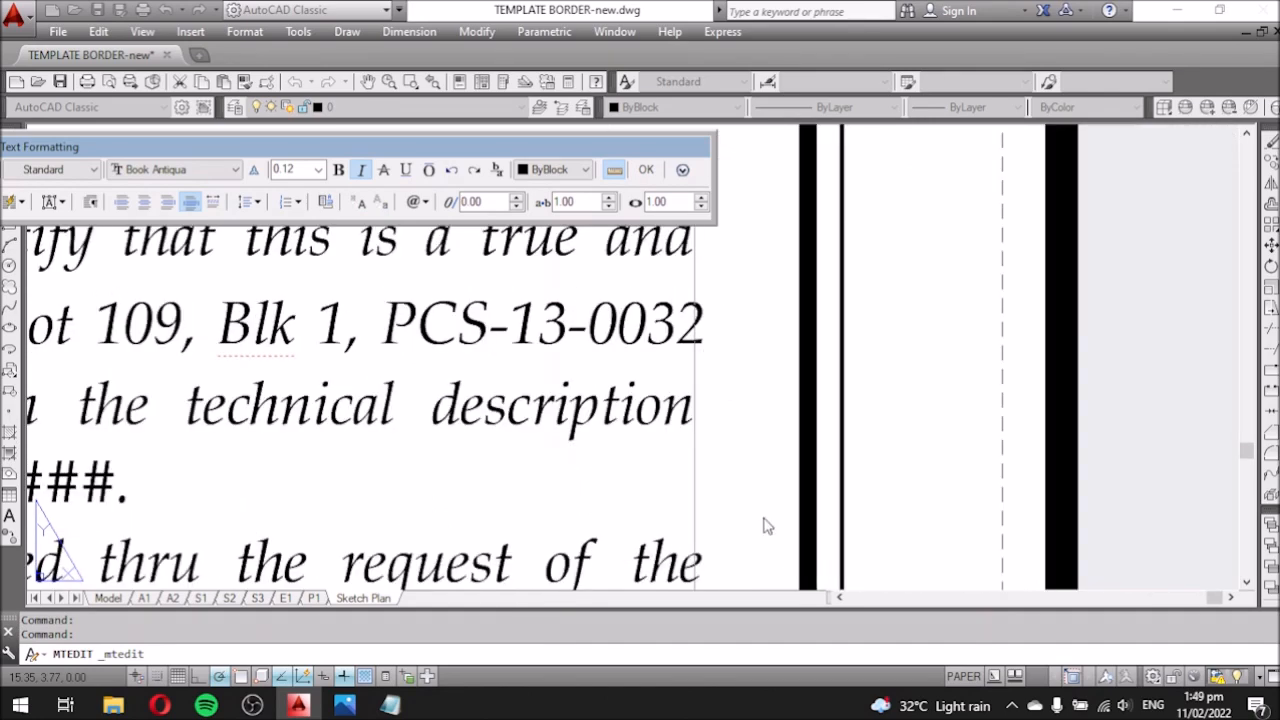
{"action": "type", "text": "-1"}
{"action": "scroll", "coordinate": [765, 525], "scroll_direction": "down", "scroll_amount": 2}
{"action": "type", "text": "4"}
{"action": "key", "text": "ctrl+Return"}
{"action": "scroll", "coordinate": [410, 492], "scroll_direction": "up", "scroll_amount": 1}
{"action": "scroll", "coordinate": [490, 545], "scroll_direction": "down", "scroll_amount": 1}
{"action": "key", "text": "alt+Tab"}
{"action": "scroll", "coordinate": [471, 420], "scroll_direction": "down", "scroll_amount": 3}
{"action": "scroll", "coordinate": [352, 294], "scroll_direction": "up", "scroll_amount": 8}
{"action": "scroll", "coordinate": [491, 400], "scroll_direction": "down", "scroll_amount": 3}
{"action": "key", "text": "alt+Tab"}
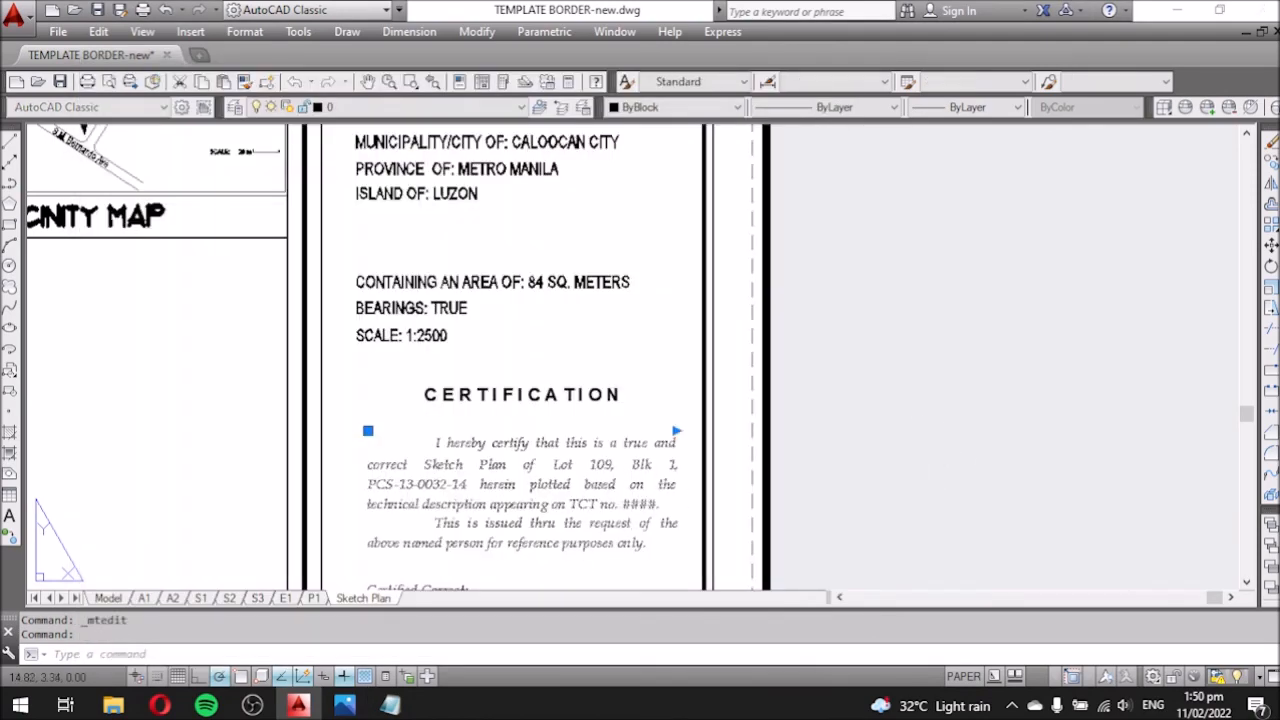
{"action": "double_click", "coordinate": [631, 522]}
{"action": "double_click", "coordinate": [640, 505]}
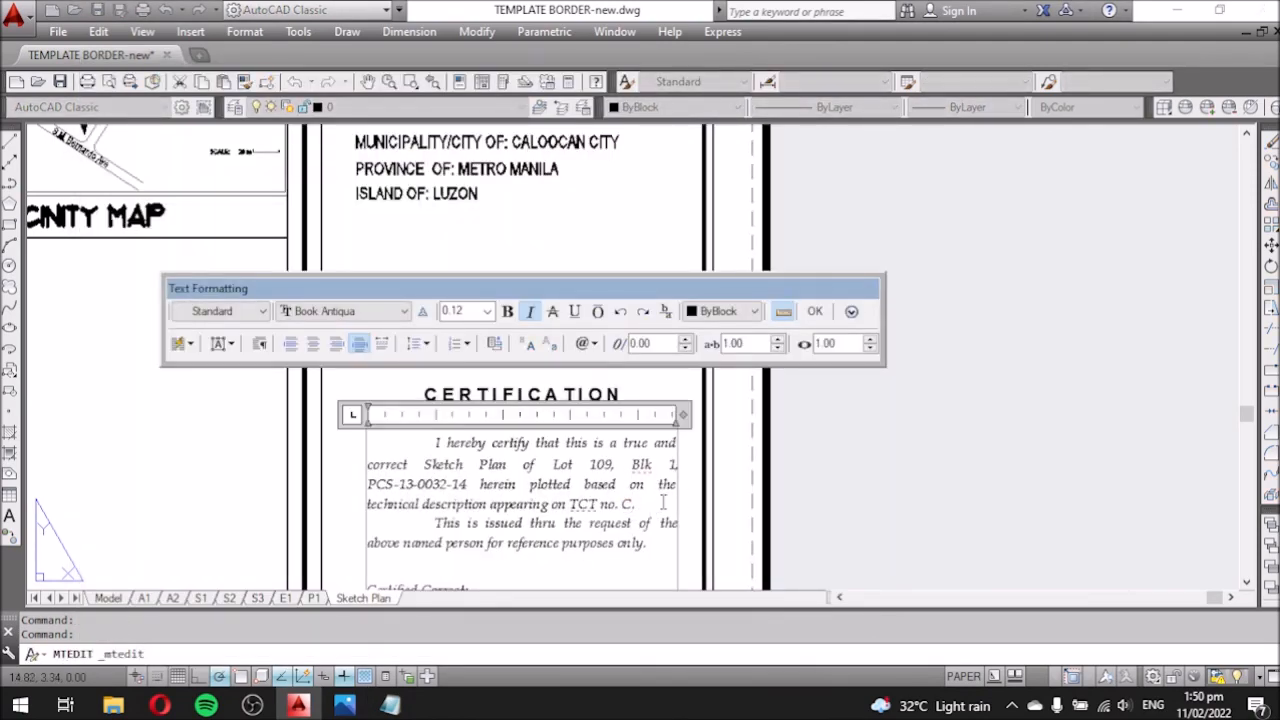
{"action": "left_click", "coordinate": [346, 703]}
{"action": "left_click", "coordinate": [517, 529]}
{"action": "type", "text": "433."}
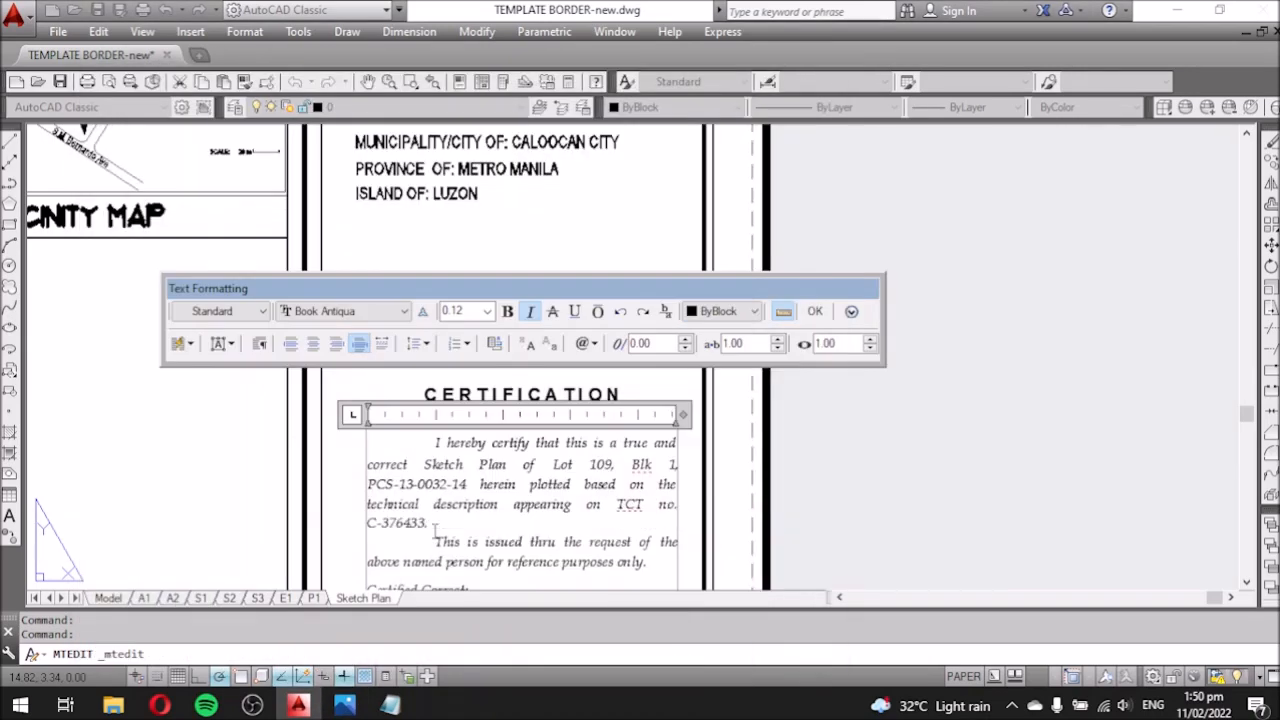
{"action": "left_click", "coordinate": [685, 525]}
Open the geodetic engineer name in the signature block for editing.
{"action": "scroll", "coordinate": [498, 445], "scroll_direction": "down", "scroll_amount": 2}
{"action": "middle_click_drag", "start_coordinate": [483, 420], "coordinate": [476, 340]}
{"action": "scroll", "coordinate": [457, 477], "scroll_direction": "up", "scroll_amount": 4}
{"action": "double_click", "coordinate": [592, 419]}
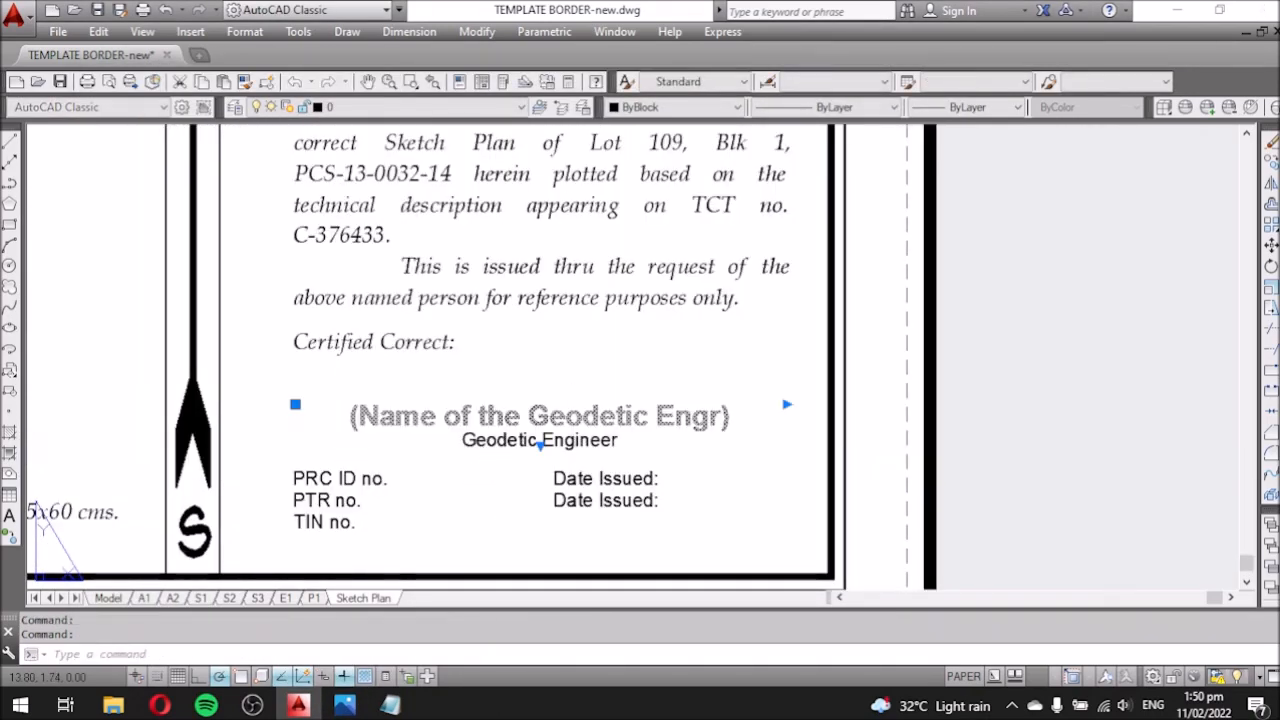
In Notepad, add the line 'name of the known GEODETIC ENGINEER' and begin a new note with 'T'.
{"action": "left_click", "coordinate": [390, 705]}
{"action": "key", "text": "Return"}
{"action": "key", "text": "Return"}
{"action": "type", "text": "name of the known GEODETI"}
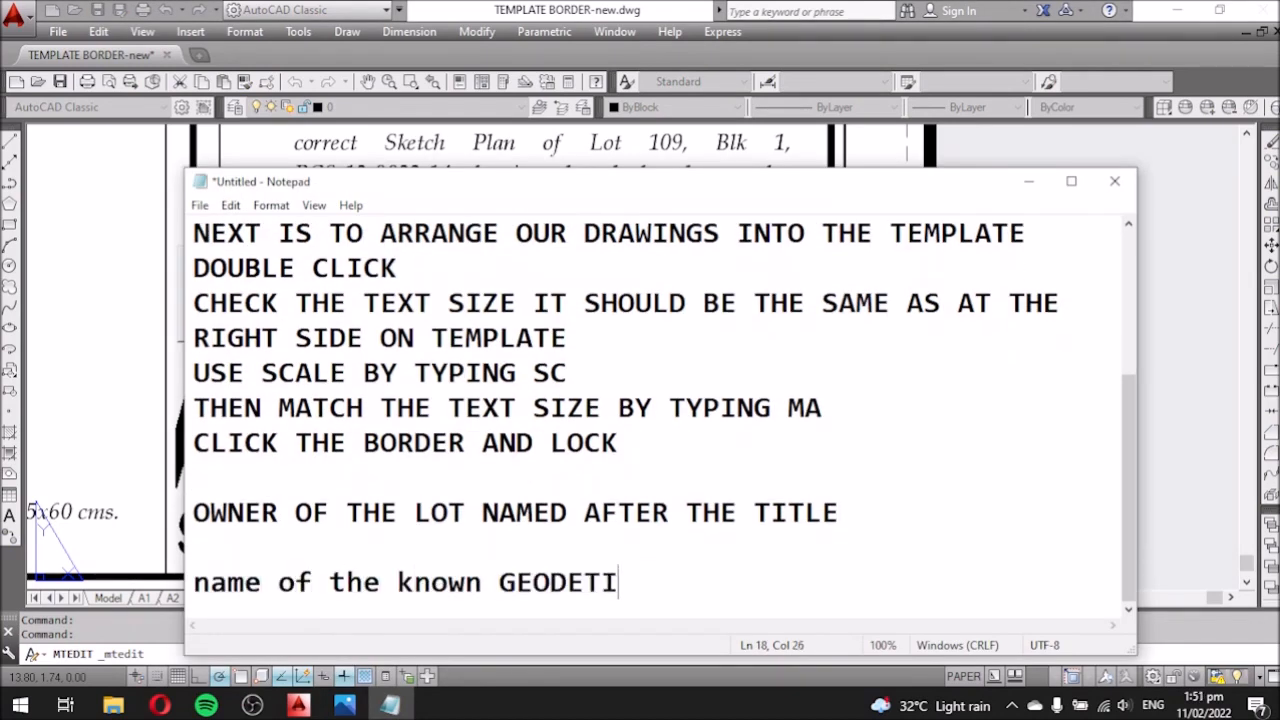
{"action": "type", "text": "C ENGINE"}
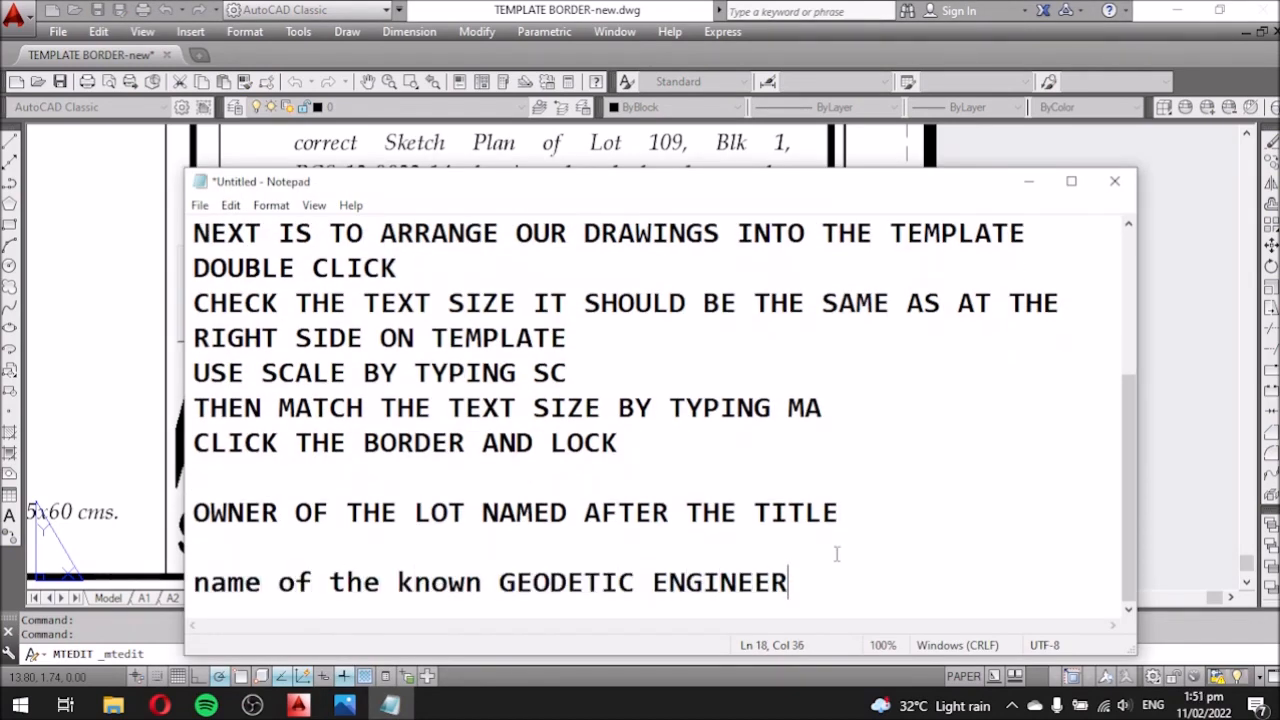
{"action": "type", "text": "ER"}
{"action": "key", "text": "Return"}
{"action": "type", "text": "T"}
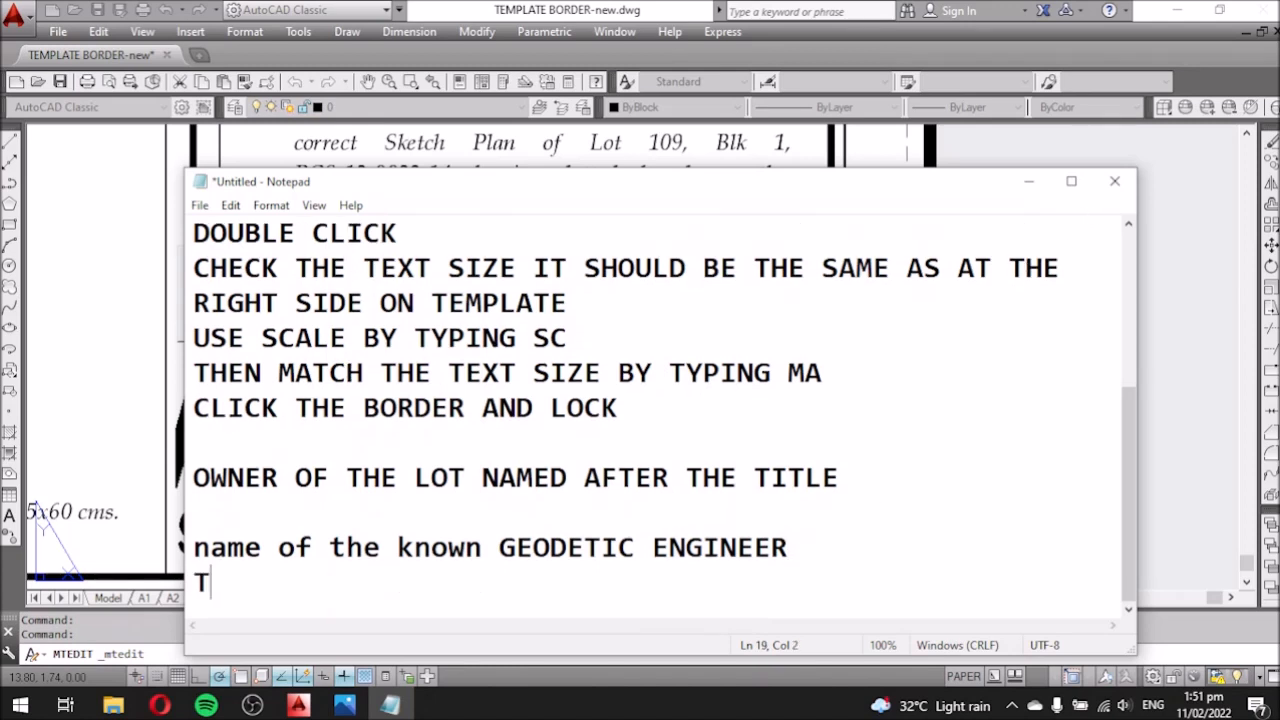
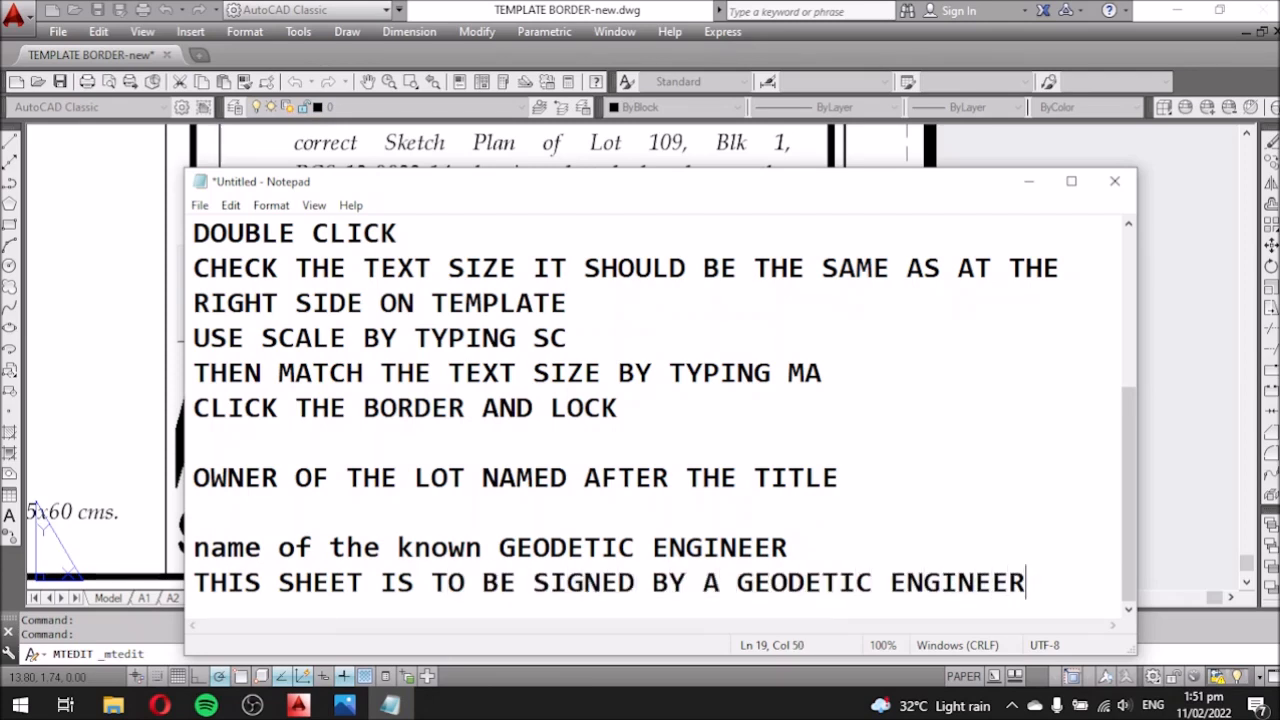
Add 'TO BE' to the Notepad notes and save the Sketch Plan drawing with Ctrl+S.
{"action": "key", "text": "Return"}
{"action": "type", "text": "TO BE FILLED BY A GEODETIC ENGINEER"}
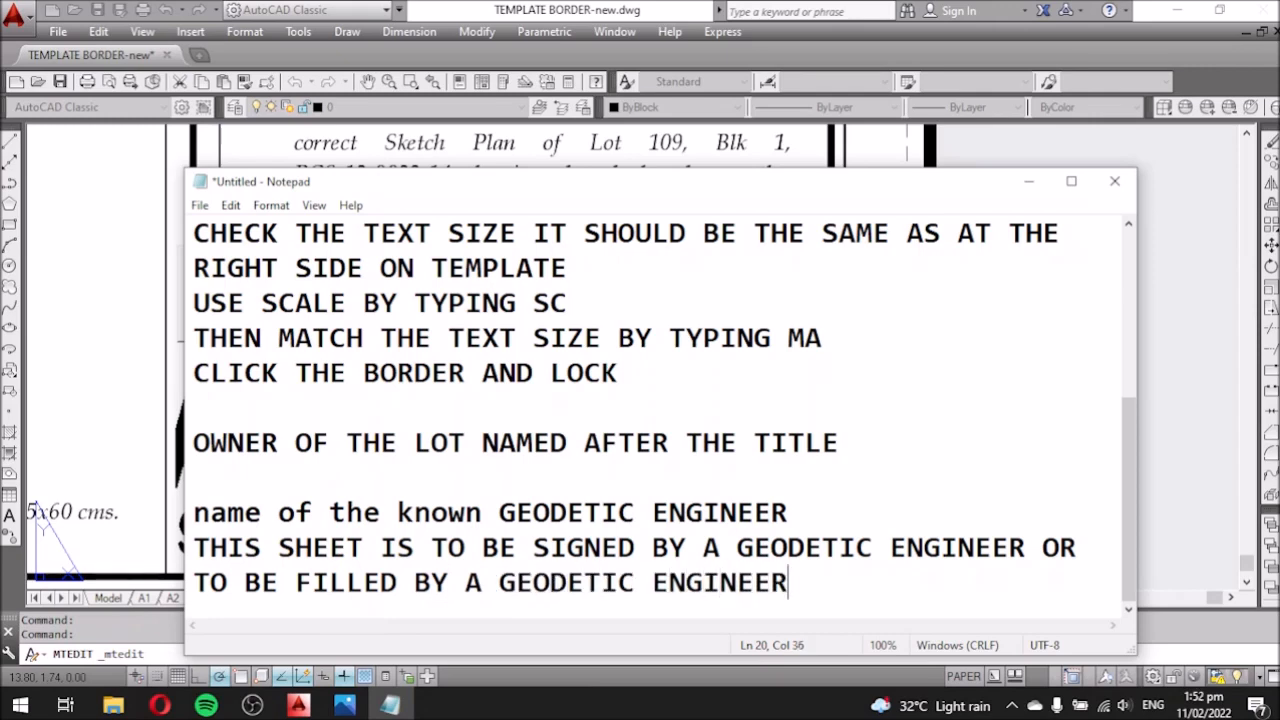
{"action": "left_click", "coordinate": [1028, 181]}
{"action": "scroll", "coordinate": [593, 420], "scroll_direction": "down", "scroll_amount": 6}
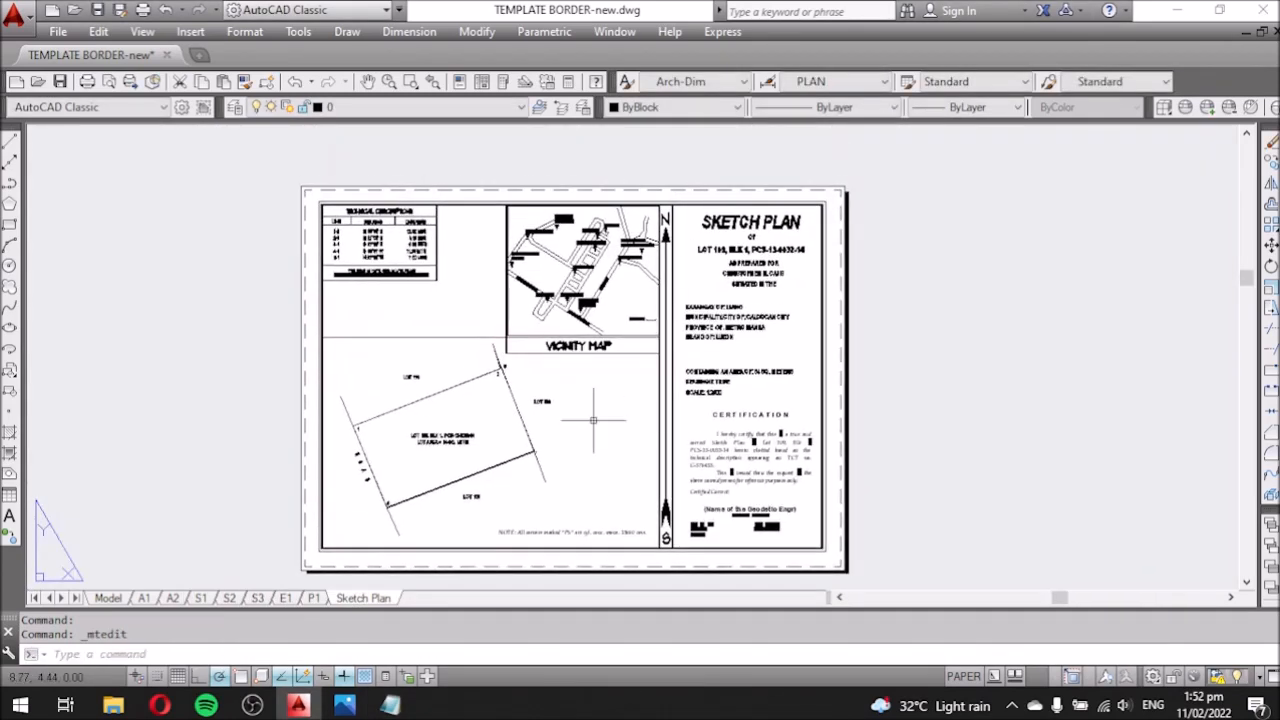
{"action": "key", "text": "ctrl+s"}
Open the Plot dialog for the Sketch Plan layout from the File menu.
{"action": "left_click", "coordinate": [390, 705]}
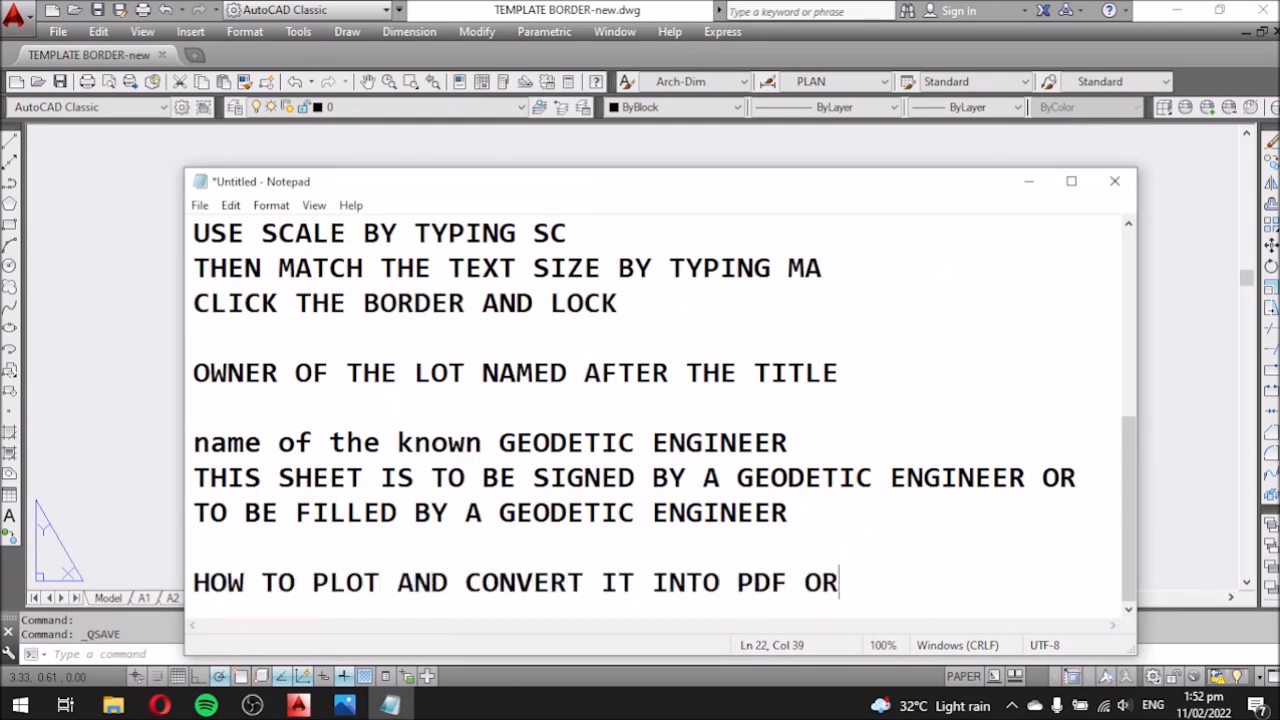
{"action": "left_click", "coordinate": [1152, 362]}
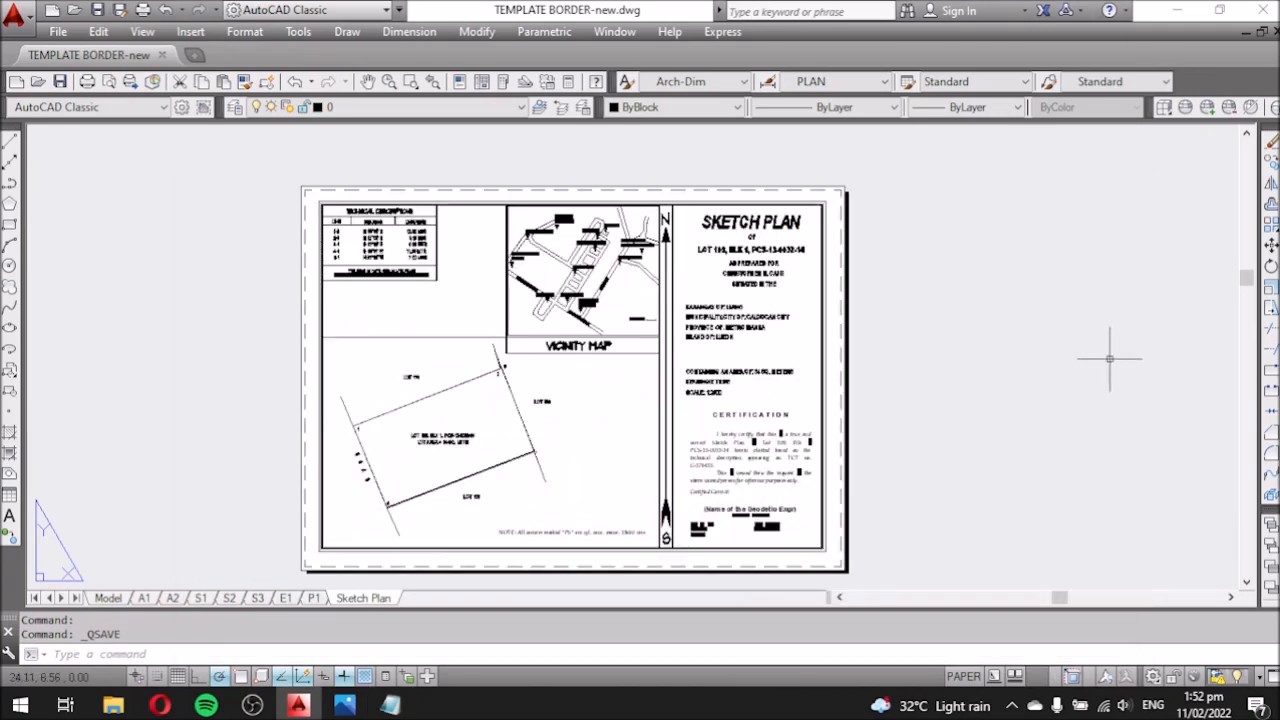
{"action": "left_click", "coordinate": [58, 32]}
{"action": "left_click", "coordinate": [83, 509]}
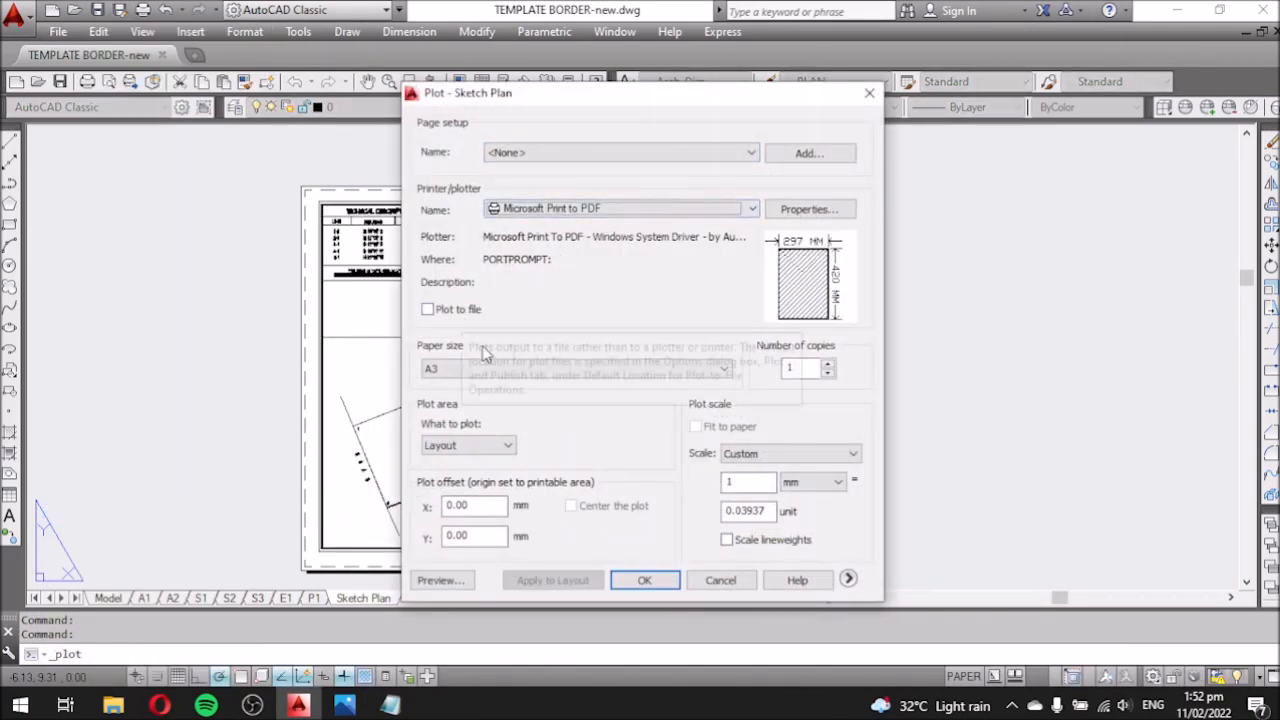
Preview the Sketch Plan plot, then keep Microsoft Print to PDF as the printer.
{"action": "left_click", "coordinate": [440, 580]}
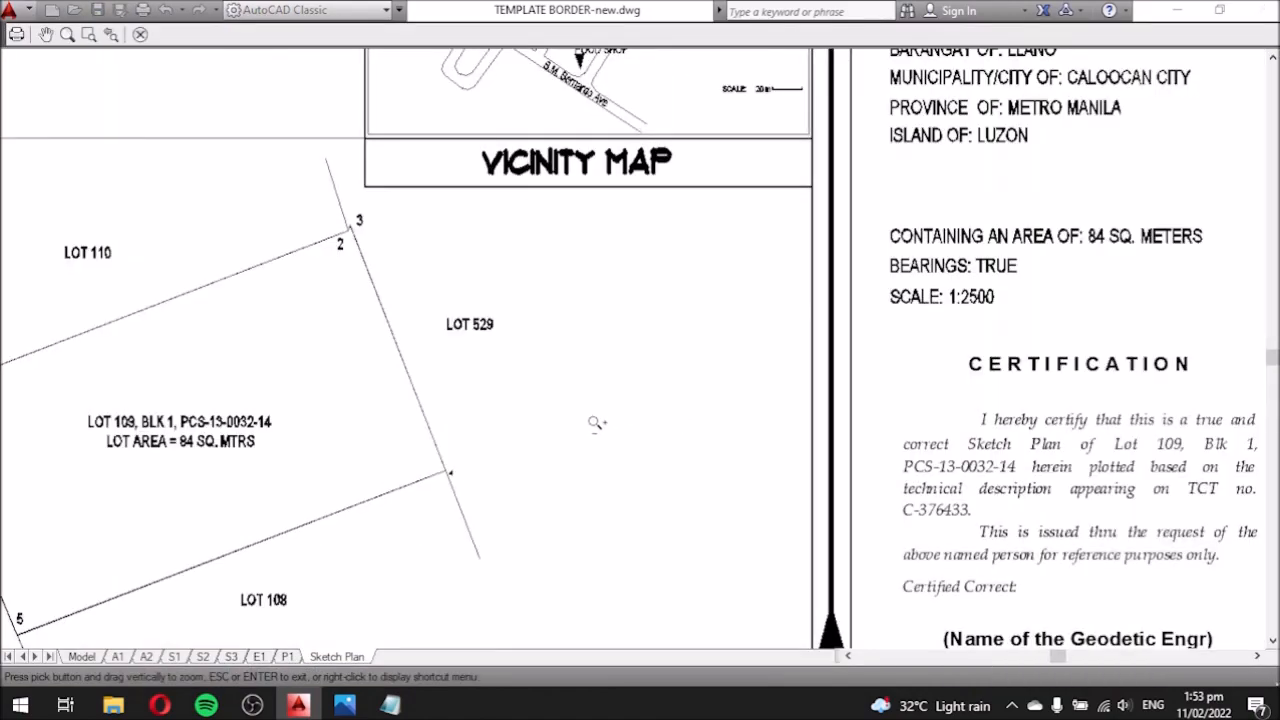
{"action": "scroll", "coordinate": [595, 423], "scroll_direction": "down", "scroll_amount": 6}
{"action": "key", "text": "Escape"}
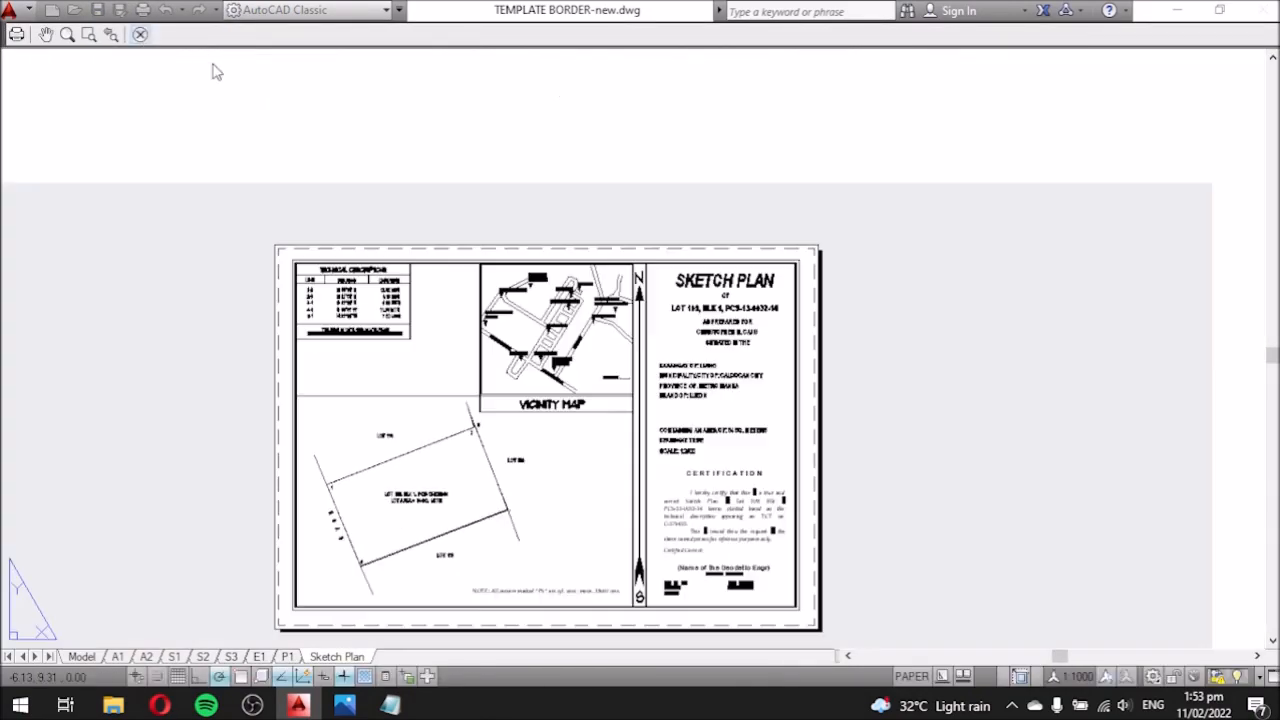
{"action": "left_click", "coordinate": [730, 214]}
{"action": "left_click", "coordinate": [392, 709]}
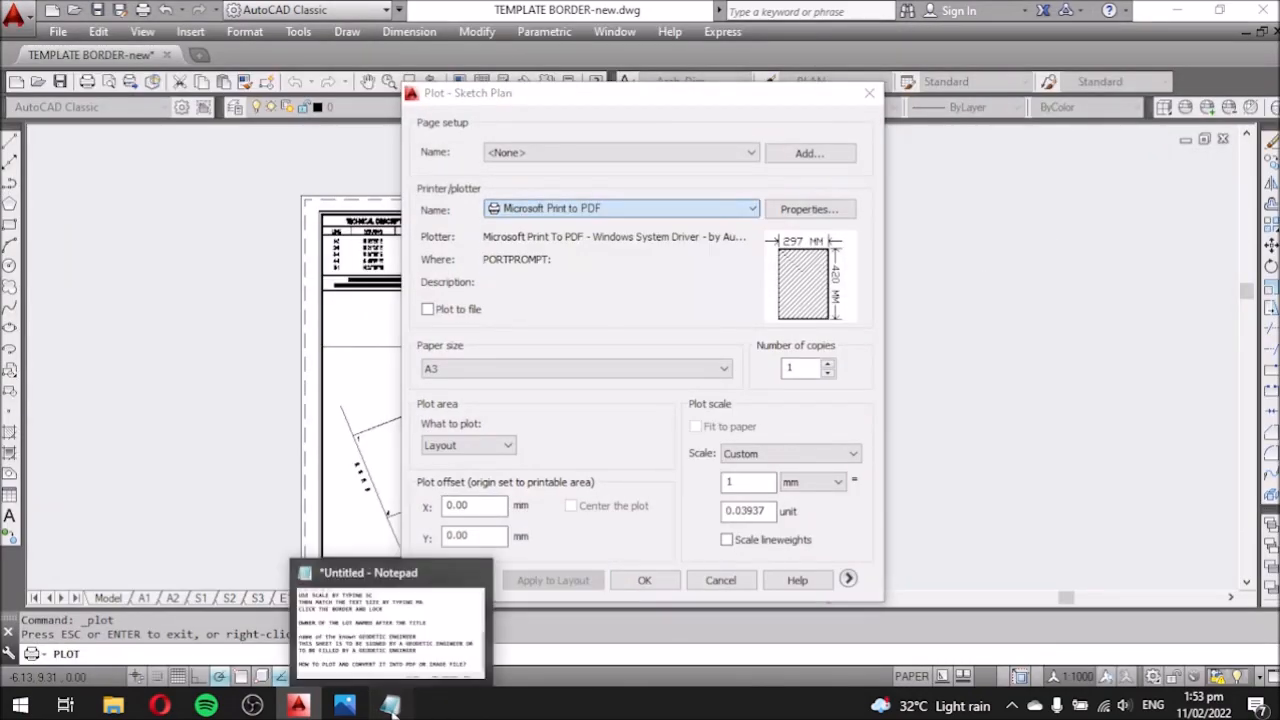
Add the line 'FOR PDF' to the Notepad notes.
{"action": "left_click", "coordinate": [391, 706]}
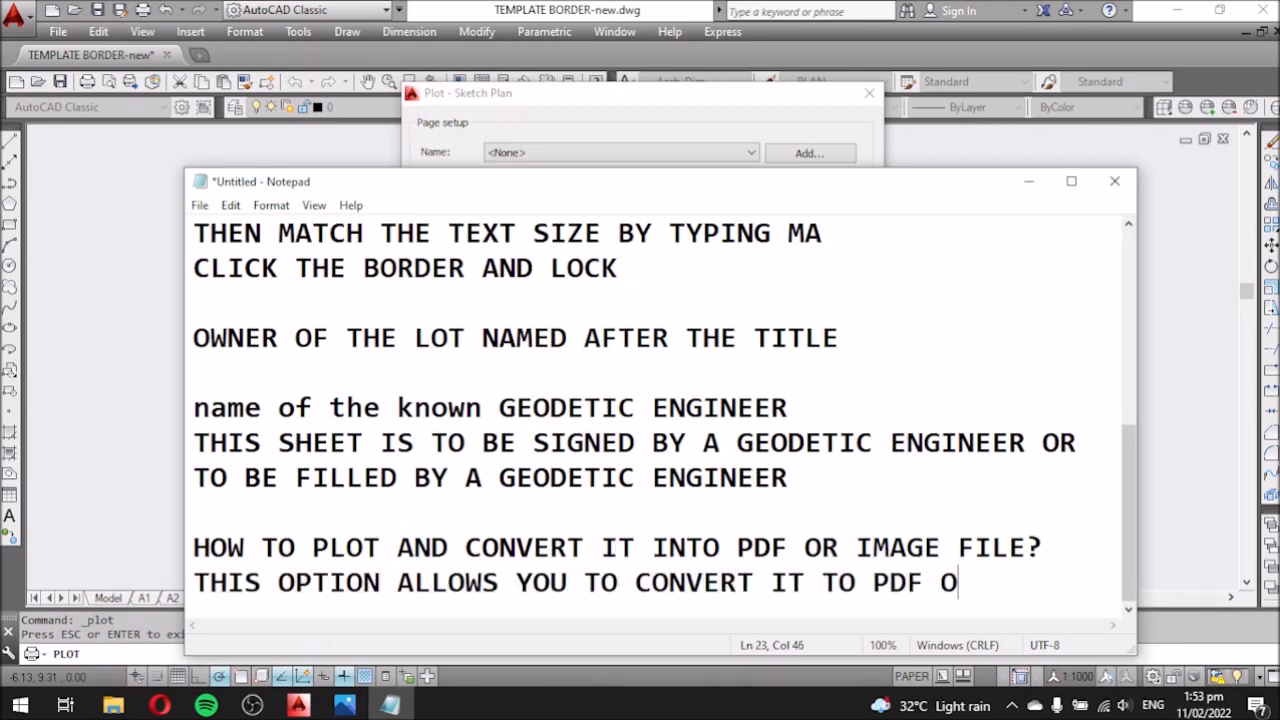
{"action": "left_click", "coordinate": [1028, 188]}
{"action": "left_click", "coordinate": [391, 706]}
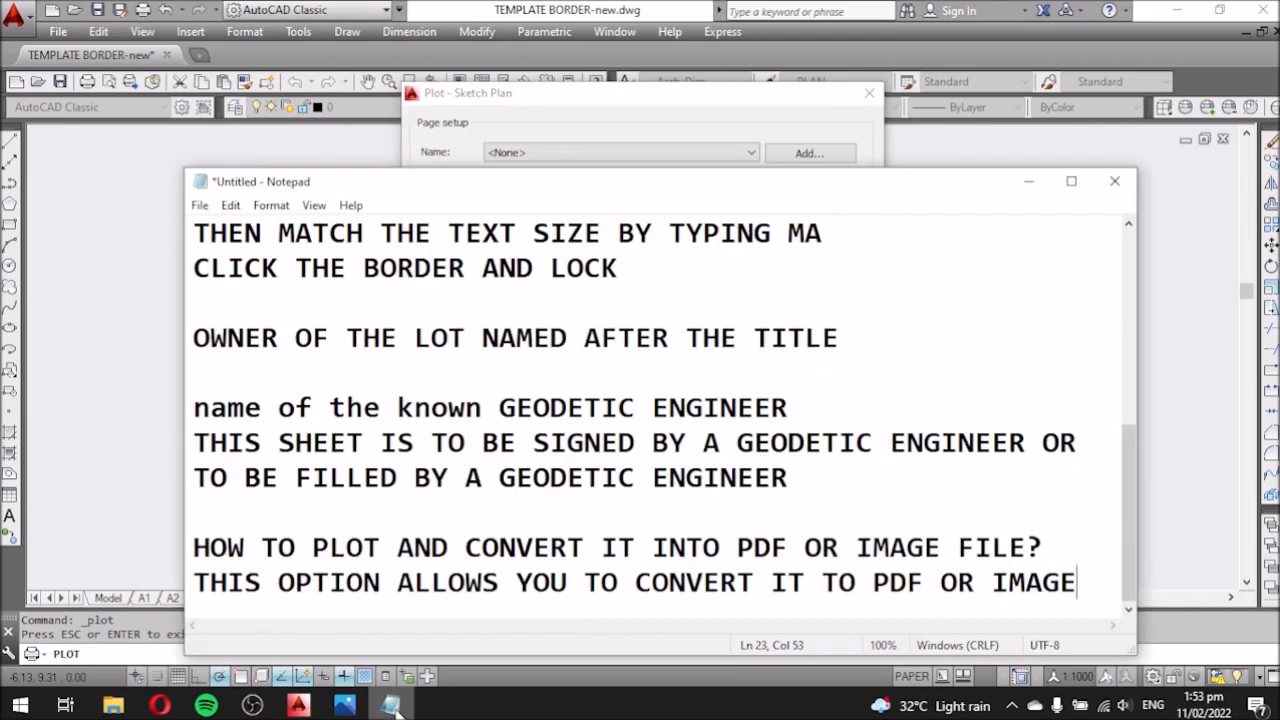
{"action": "key", "text": "Return"}
{"action": "key", "text": "Return"}
{"action": "type", "text": "FOR PDF"}
{"action": "key", "text": "Return"}
Show the JPG web-publishing printer option, note 'FOR IMAGE', and dismiss the paper-size warning.
{"action": "left_click", "coordinate": [1029, 184]}
{"action": "left_click", "coordinate": [738, 212]}
{"action": "left_click", "coordinate": [644, 305]}
{"action": "left_click_drag", "start_coordinate": [600, 176], "coordinate": [988, 259]}
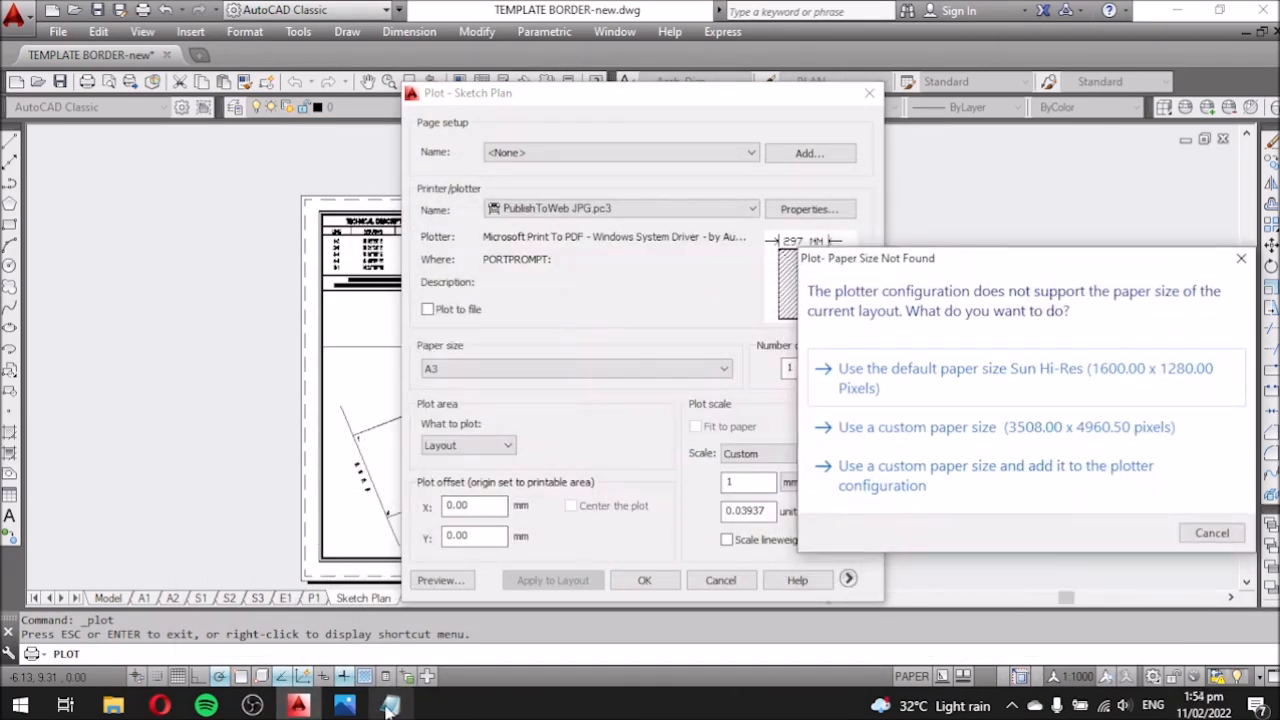
{"action": "left_click", "coordinate": [391, 706]}
{"action": "type", "text": "FOR IMAGE"}
{"action": "left_click", "coordinate": [1028, 188]}
{"action": "left_click", "coordinate": [1212, 532]}
Switch the printer back to Microsoft Print to PDF and add 'S' to the notes.
{"action": "left_click", "coordinate": [620, 208]}
{"action": "left_click", "coordinate": [560, 262]}
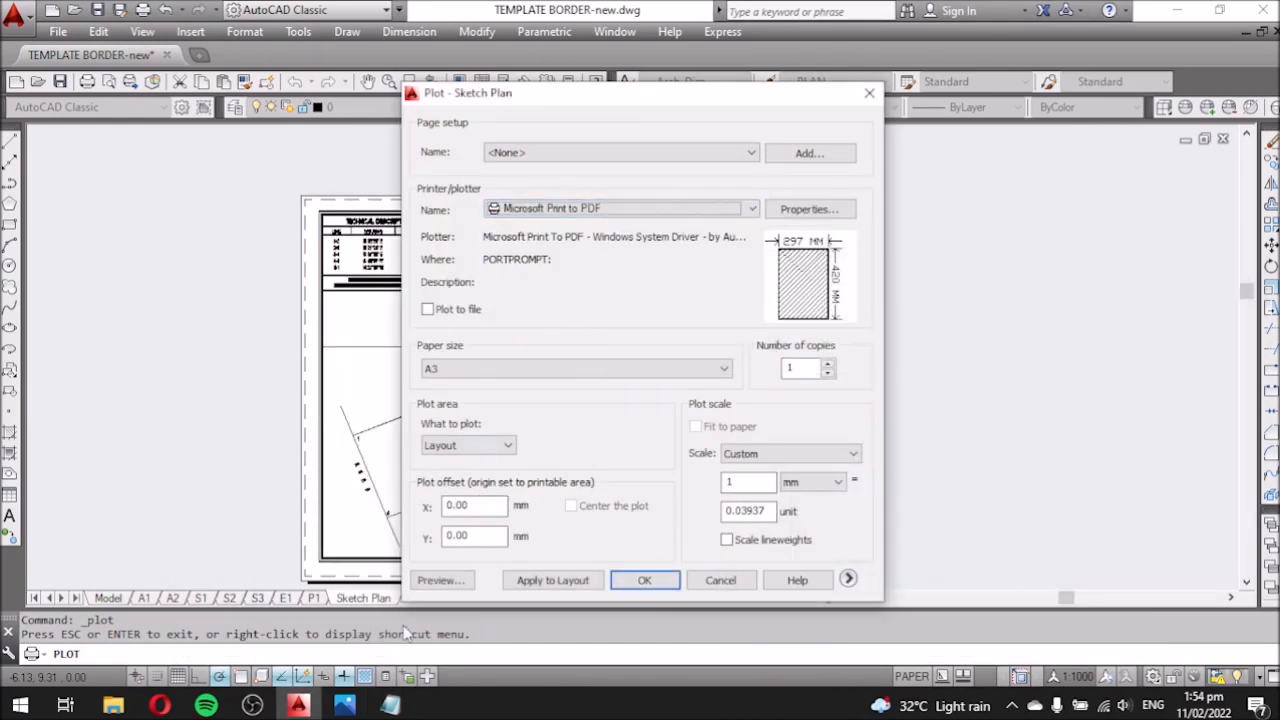
{"action": "left_click", "coordinate": [391, 706]}
{"action": "key", "text": "Return"}
{"action": "type", "text": "SELECT PDF"}
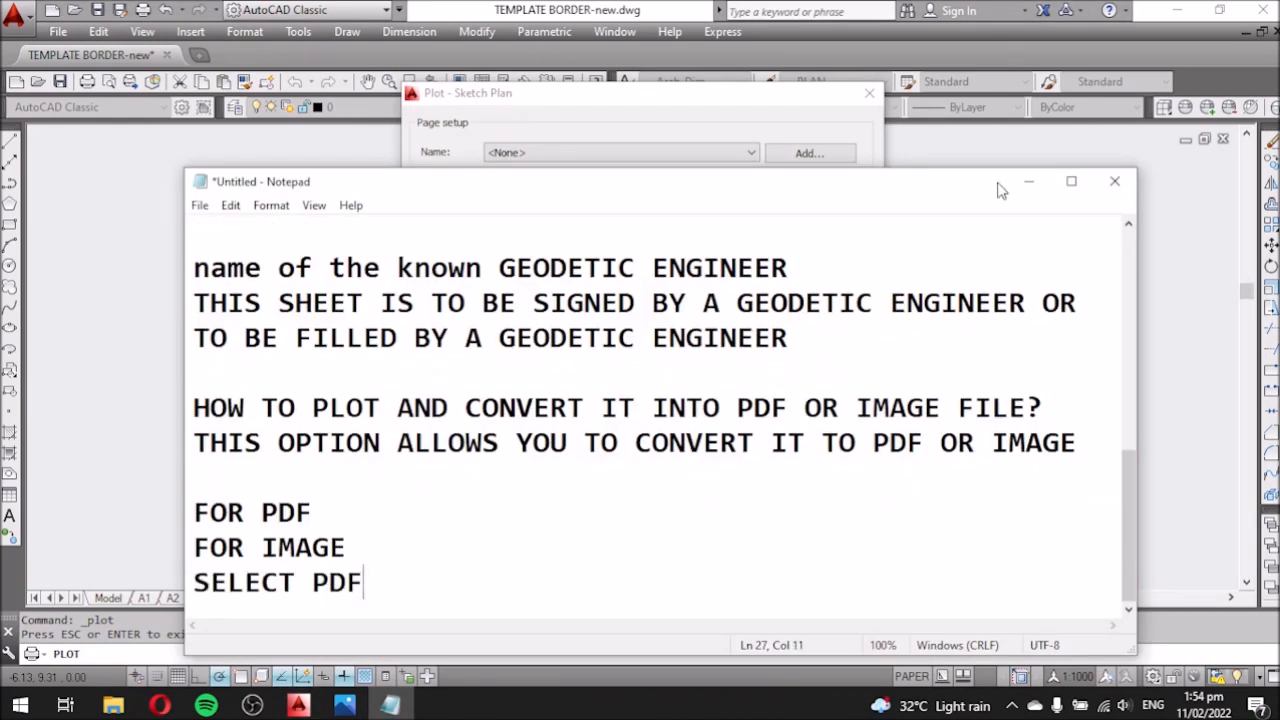
{"action": "left_click", "coordinate": [1028, 182]}
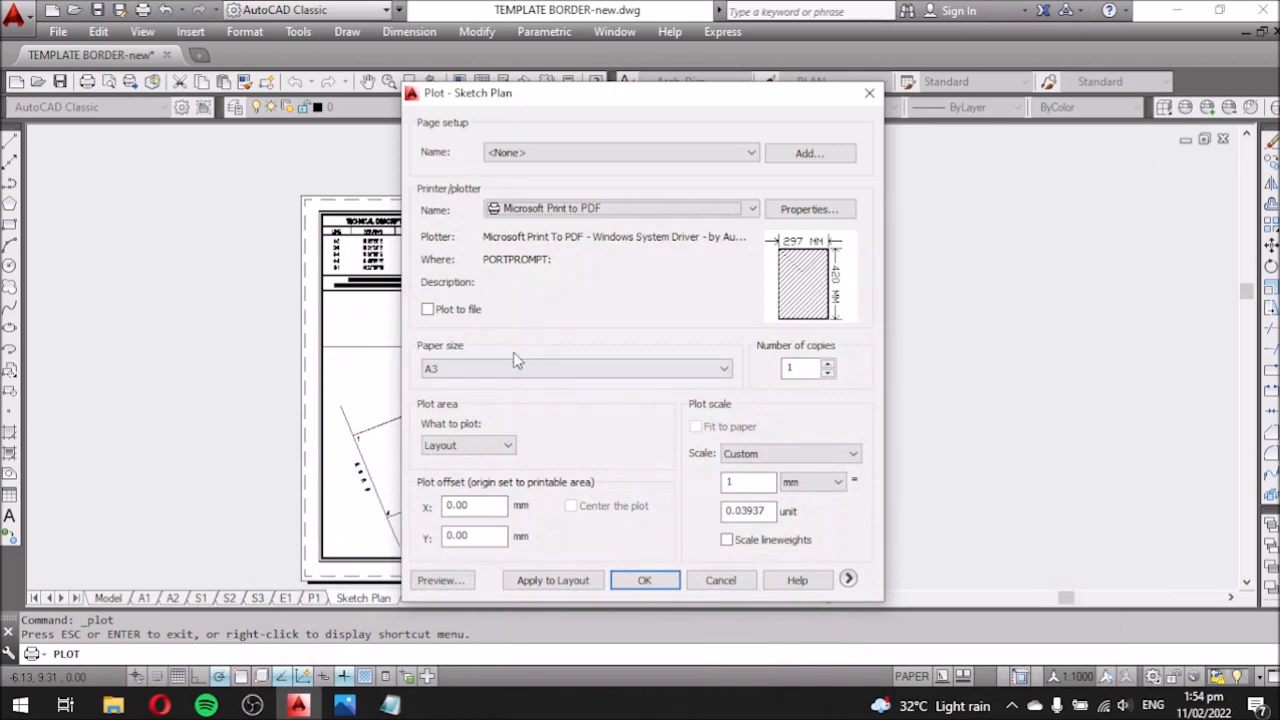
Preview the plotted sheet and note 'EVERYTHING IS FINE SO LETS PLOT!' before closing the preview.
{"action": "left_click", "coordinate": [440, 581]}
{"action": "scroll", "coordinate": [700, 300], "scroll_direction": "up", "scroll_amount": 3}
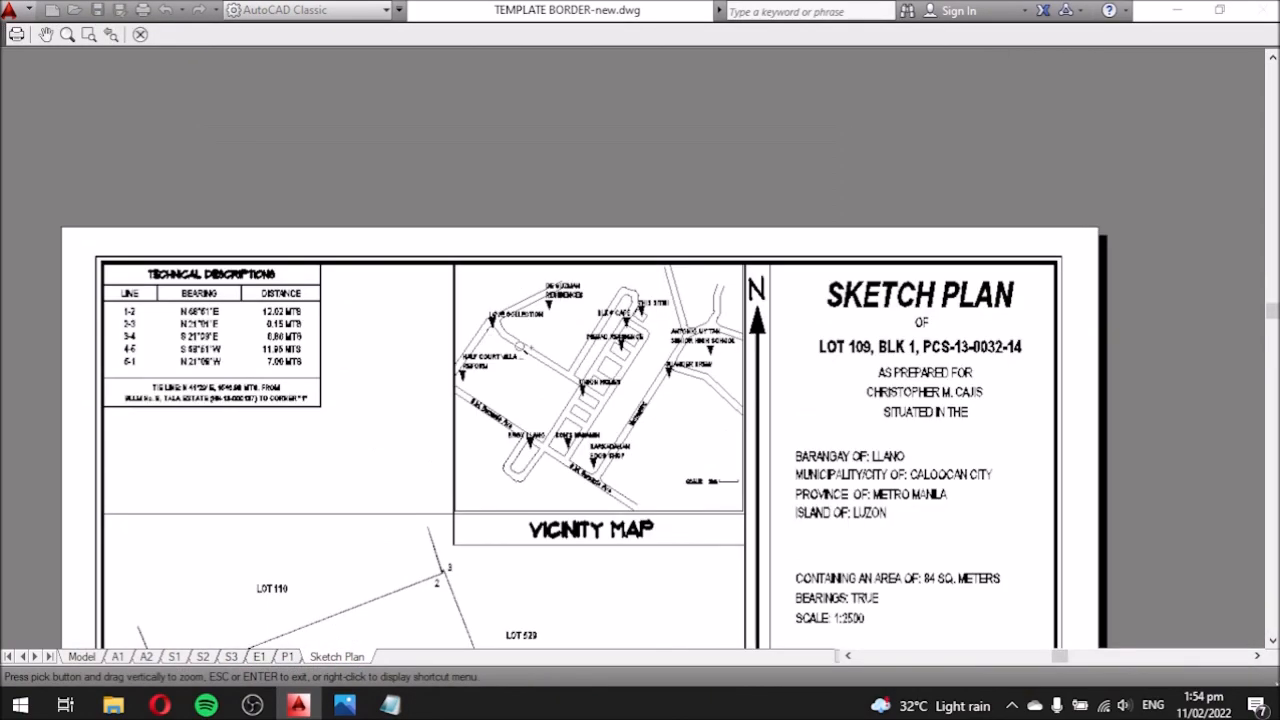
{"action": "scroll", "coordinate": [491, 340], "scroll_direction": "up", "scroll_amount": 2}
{"action": "scroll", "coordinate": [491, 340], "scroll_direction": "down", "scroll_amount": 2}
{"action": "left_click", "coordinate": [391, 706]}
{"action": "key", "text": "Return"}
{"action": "key", "text": "Return"}
{"action": "type", "text": "EVERYTHING IS FINE SO LETS"}
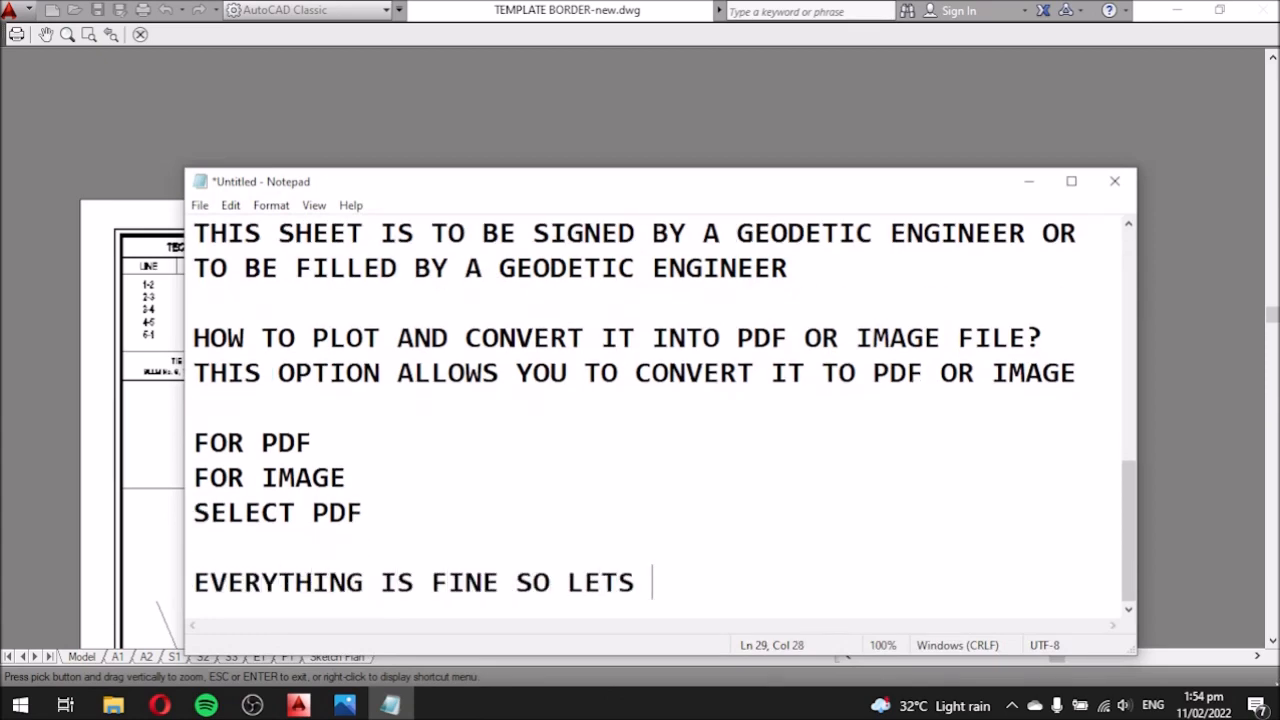
{"action": "type", "text": " PLOT!"}
{"action": "left_click", "coordinate": [1028, 182]}
{"action": "key", "text": "Escape"}
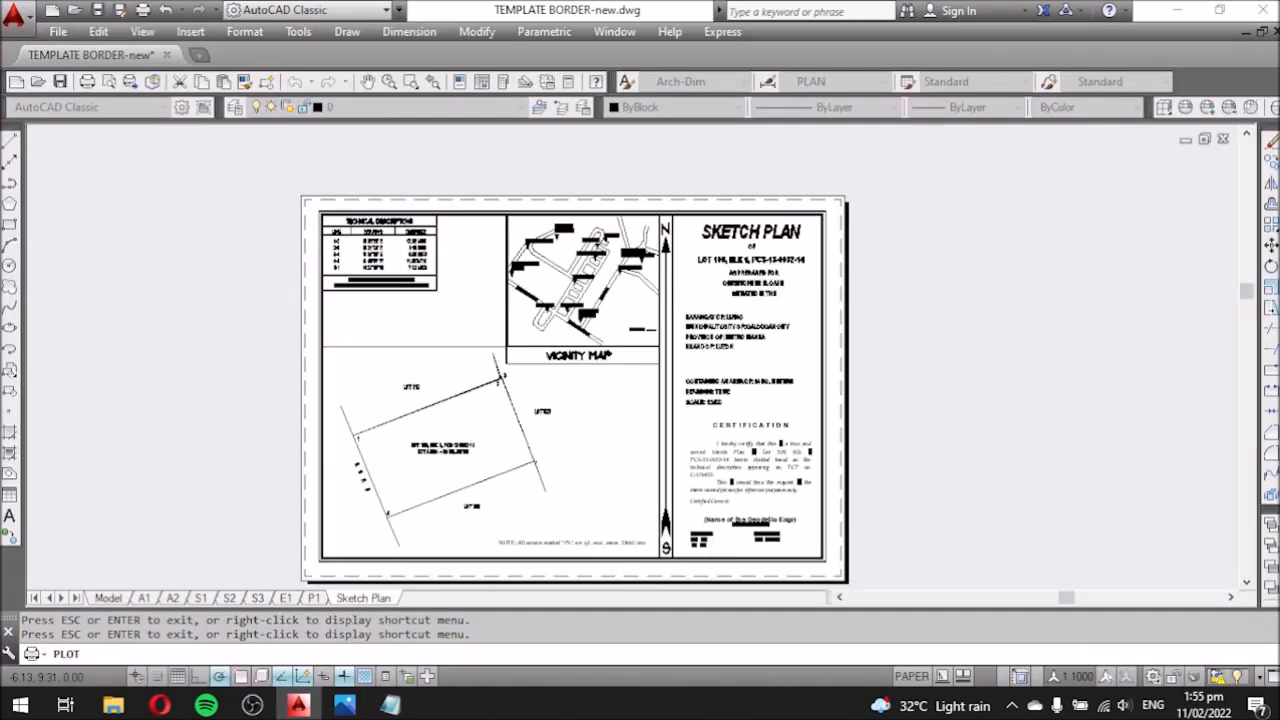
Plot to PDF saved as SKETCJ PLAN, then minimize AutoCAD and the browser and open Documents.
{"action": "left_click", "coordinate": [645, 580]}
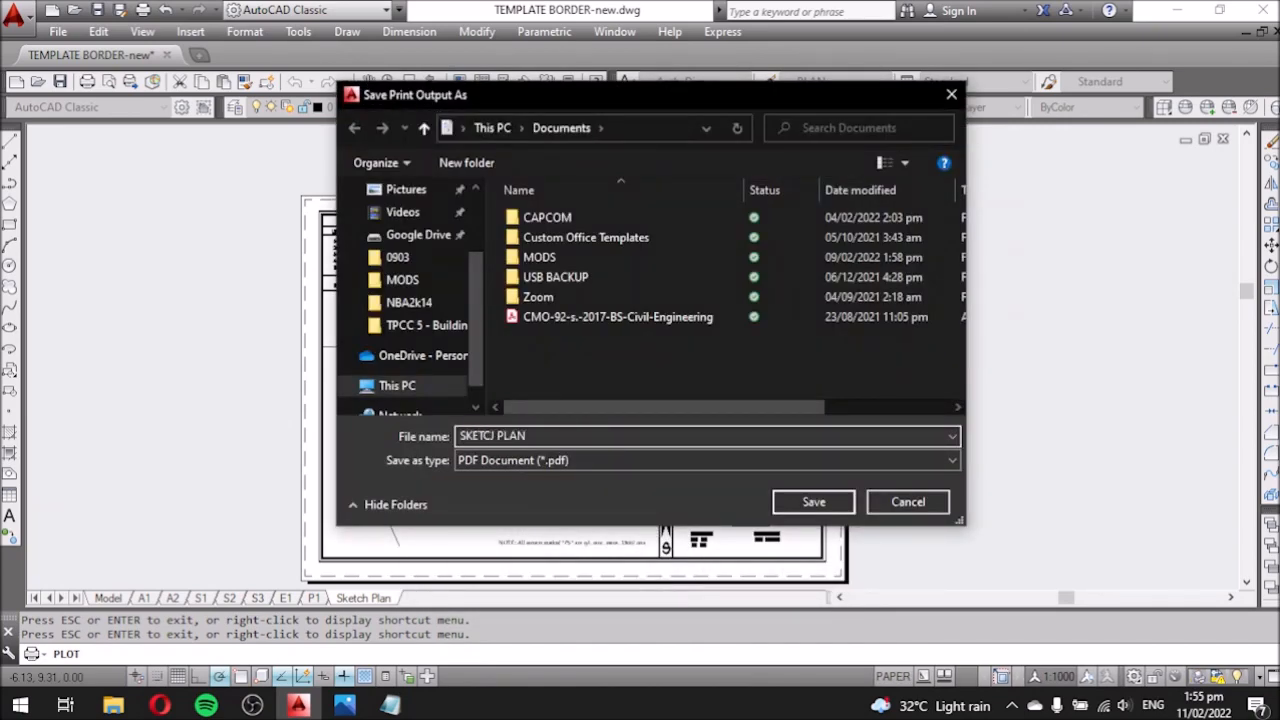
{"action": "left_click", "coordinate": [813, 501]}
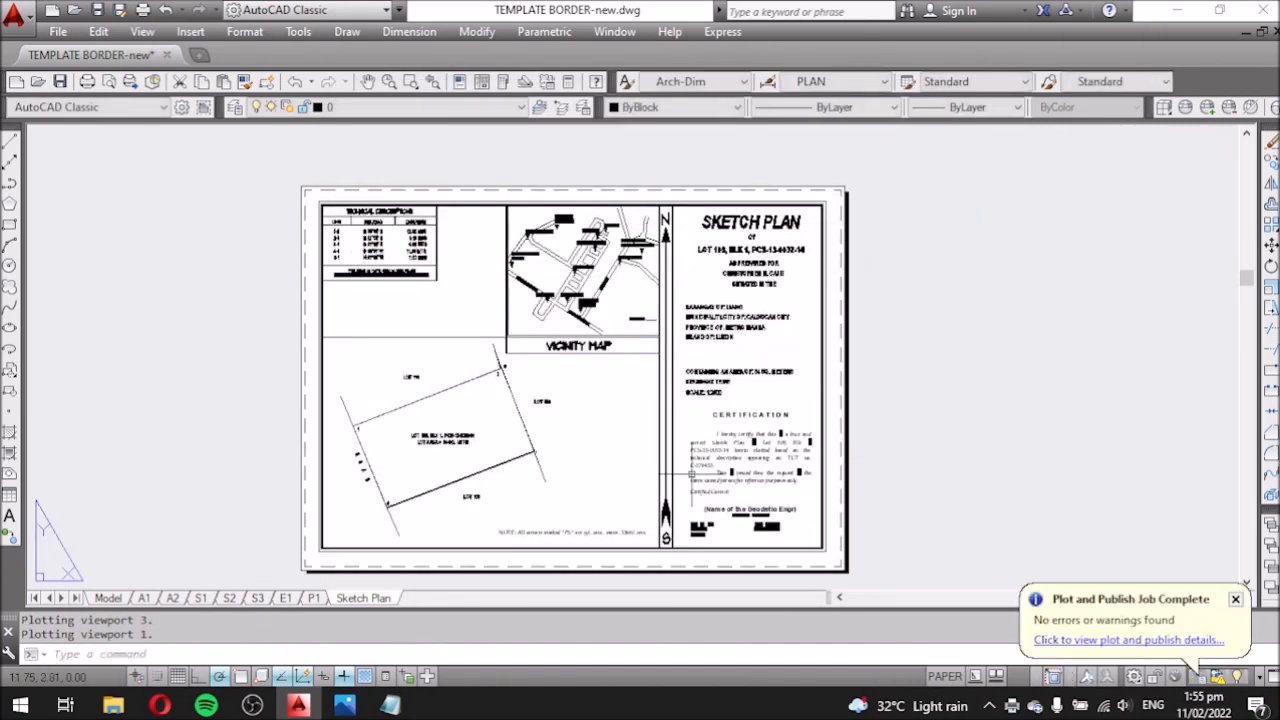
{"action": "left_click", "coordinate": [1178, 10]}
{"action": "left_click", "coordinate": [772, 14]}
{"action": "left_click", "coordinate": [1190, 14]}
{"action": "left_click", "coordinate": [220, 288]}
Open SKETCJ PLAN.pdf in Acrobat Reader, accept the licence, and rotate the page view twice.
{"action": "double_click", "coordinate": [1006, 512]}
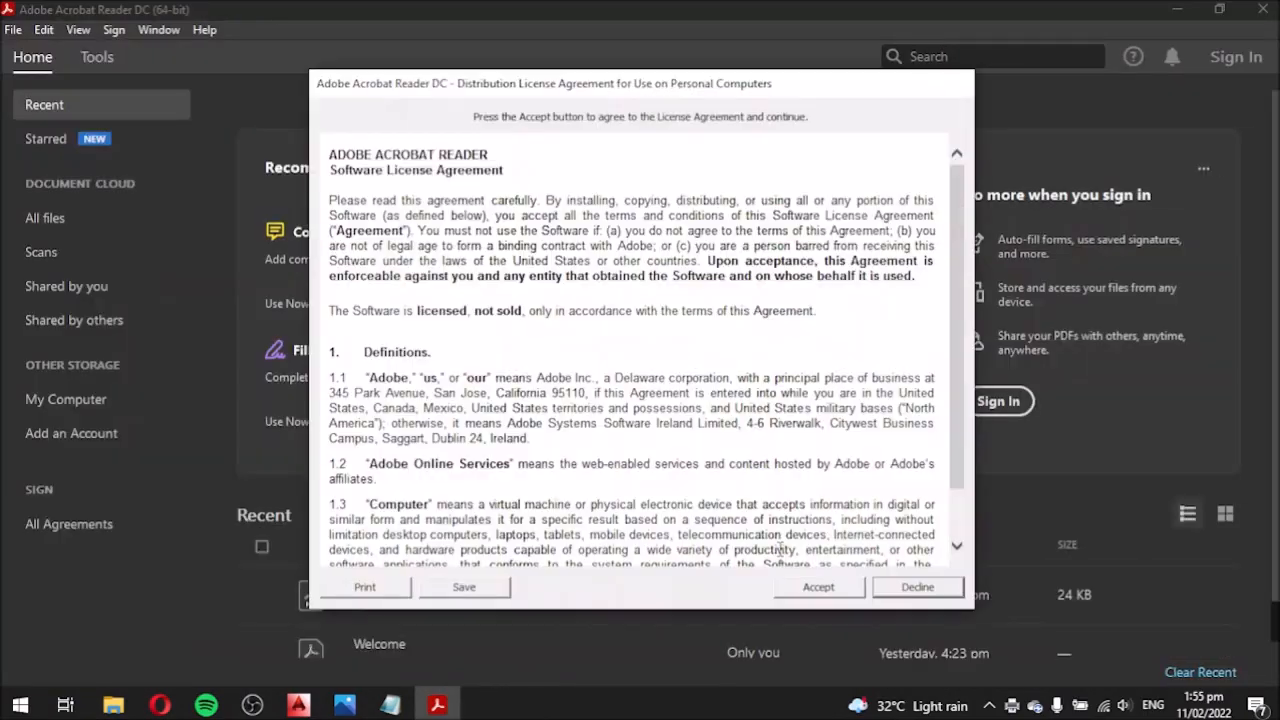
{"action": "left_click", "coordinate": [817, 590]}
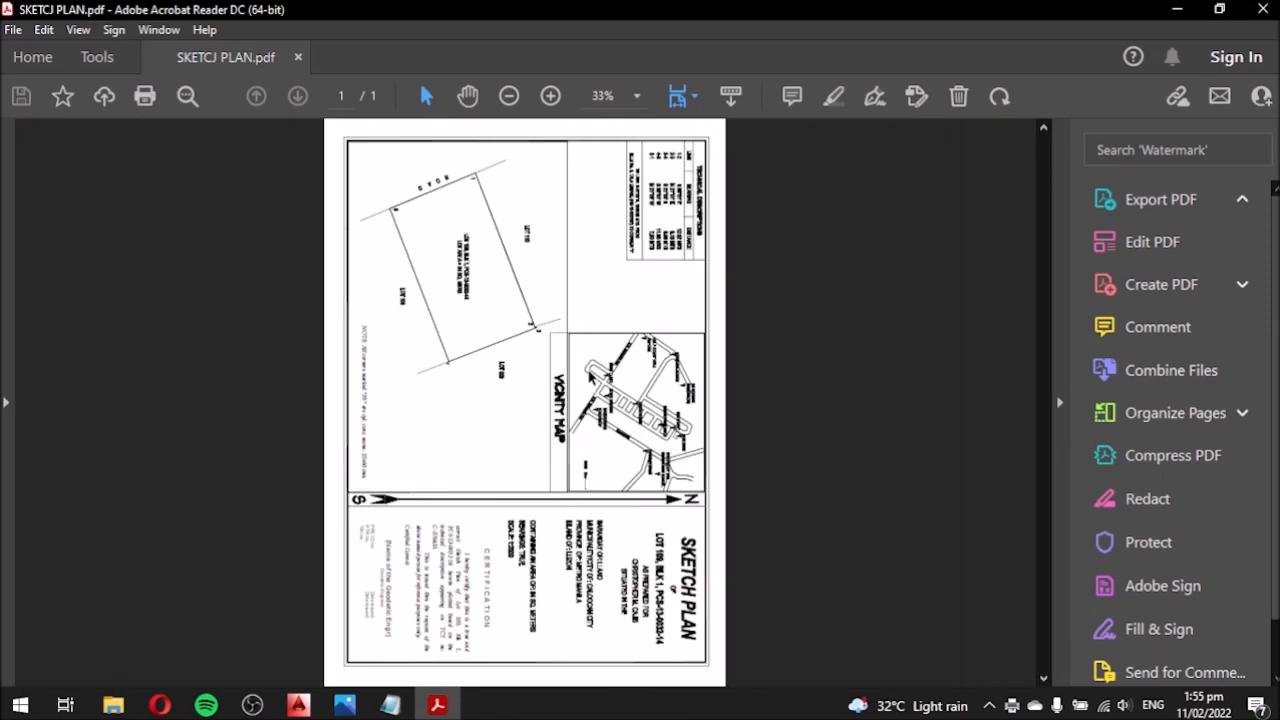
{"action": "scroll", "coordinate": [590, 374], "scroll_direction": "up", "scroll_amount": 1, "text": "ctrl"}
{"action": "left_click", "coordinate": [1004, 101]}
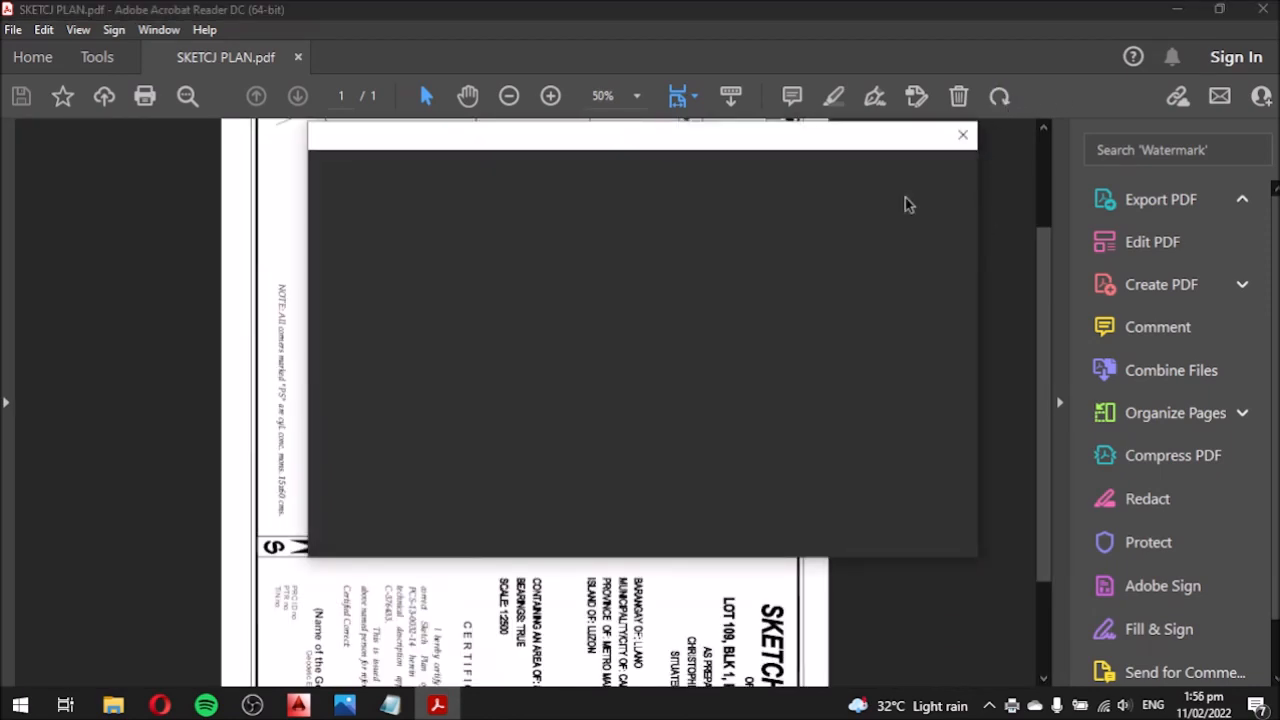
{"action": "left_click", "coordinate": [962, 136]}
{"action": "left_click", "coordinate": [998, 103]}
{"action": "left_click", "coordinate": [960, 137]}
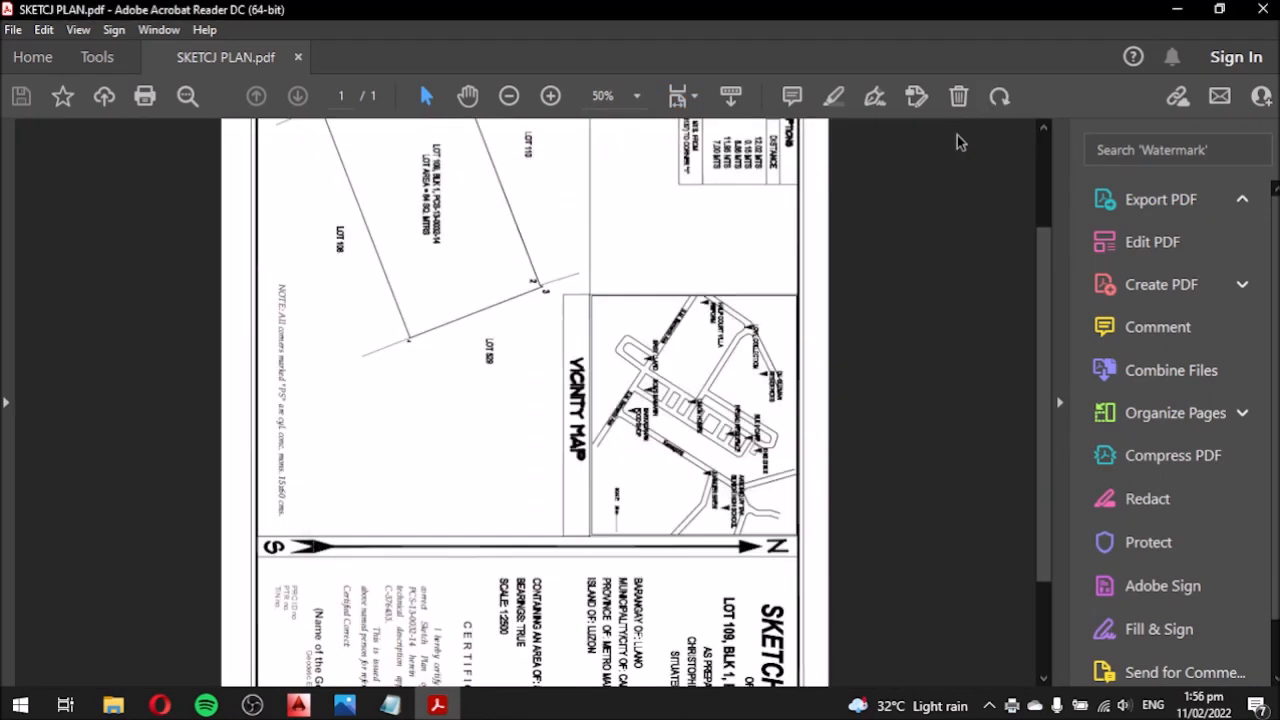
Rotate the PDF page once more and scroll through the sketch plan sheet.
{"action": "scroll", "coordinate": [812, 322], "scroll_direction": "down", "scroll_amount": 3}
{"action": "scroll", "coordinate": [808, 328], "scroll_direction": "up", "scroll_amount": 5}
{"action": "left_click", "coordinate": [998, 100]}
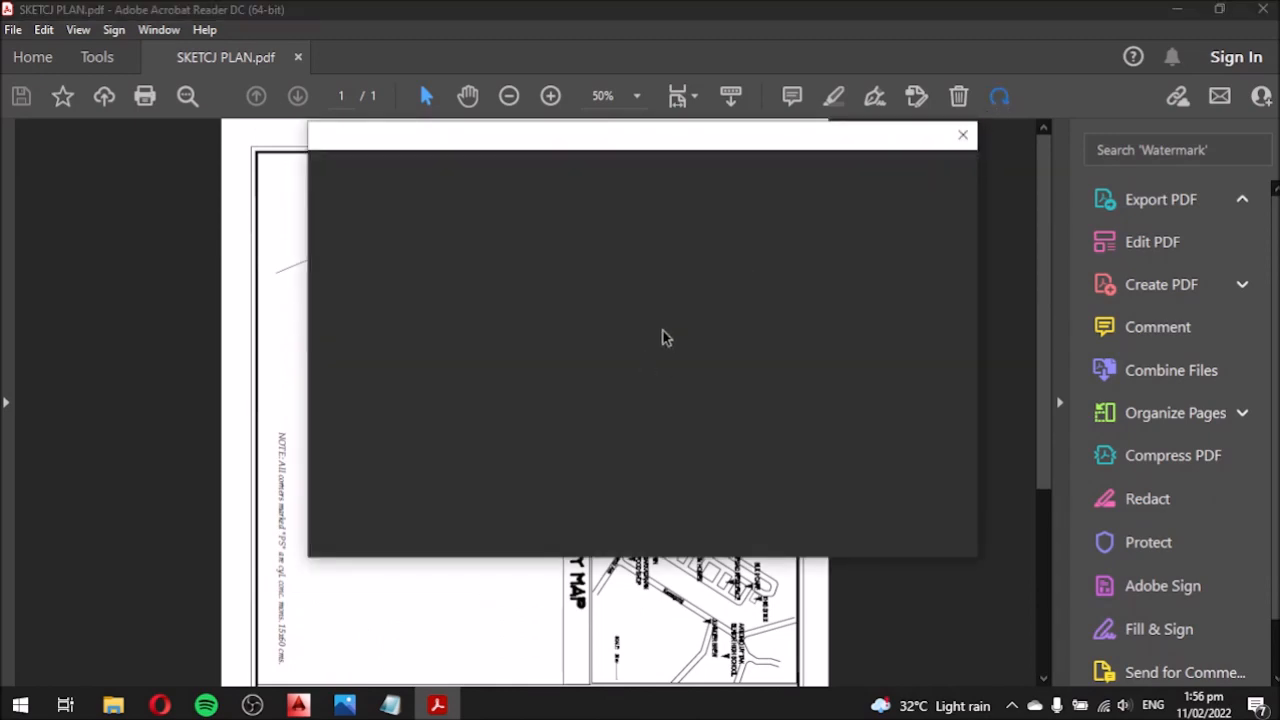
{"action": "left_click_drag", "start_coordinate": [752, 140], "coordinate": [711, 180]}
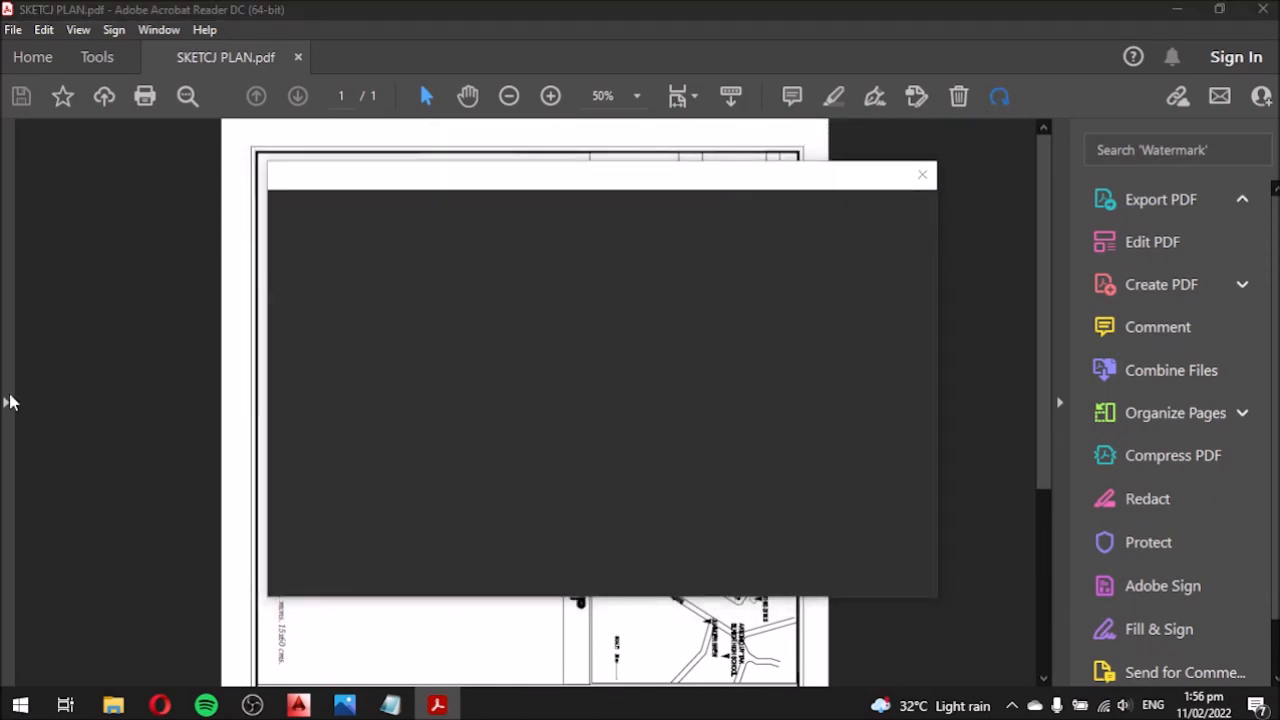
{"action": "left_click", "coordinate": [920, 176]}
{"action": "scroll", "coordinate": [612, 410], "scroll_direction": "up", "scroll_amount": 3}
{"action": "scroll", "coordinate": [640, 405], "scroll_direction": "up", "scroll_amount": 3}
{"action": "scroll", "coordinate": [640, 390], "scroll_direction": "down", "scroll_amount": 2}
Add 'EVERYTHING IS FINE!' and 'THAT'S ALL THANK YOU' to the Notepad notes.
{"action": "left_click", "coordinate": [391, 705]}
{"action": "left_click", "coordinate": [1022, 181]}
{"action": "scroll", "coordinate": [706, 380], "scroll_direction": "up", "scroll_amount": 2}
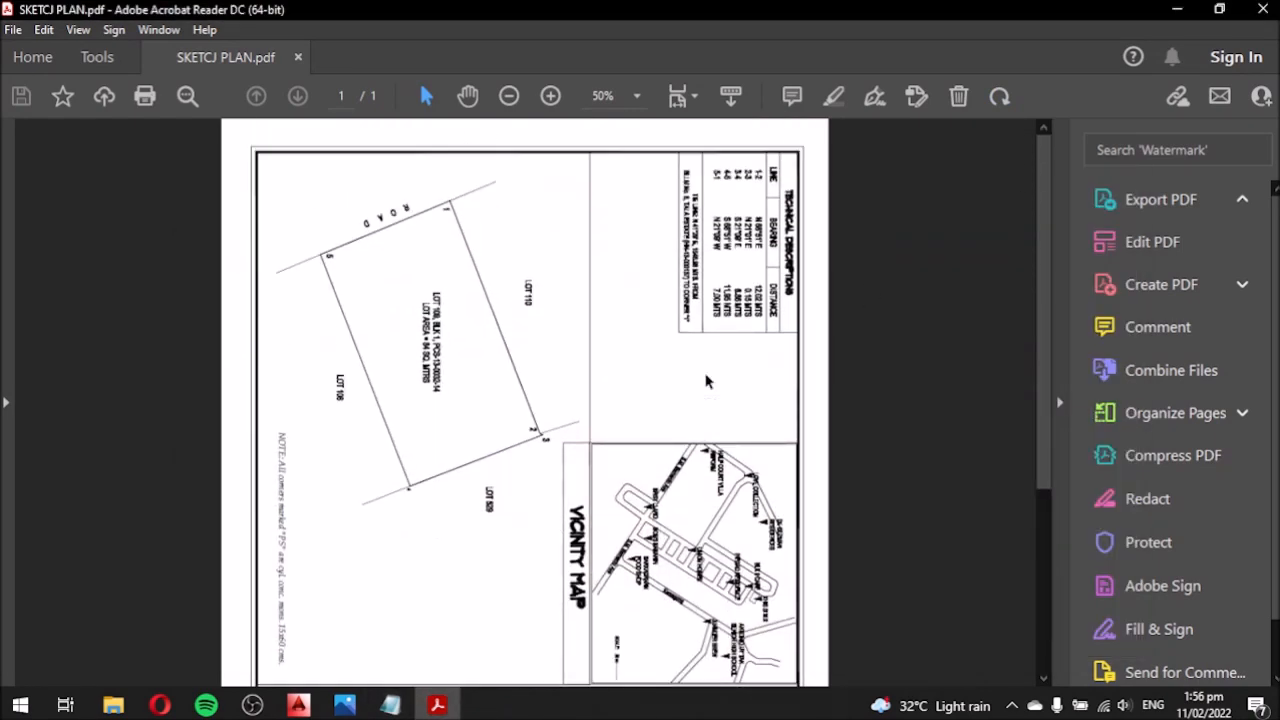
{"action": "scroll", "coordinate": [706, 380], "scroll_direction": "down", "scroll_amount": 4}
{"action": "left_click", "coordinate": [391, 705]}
{"action": "key", "text": "Return"}
{"action": "type", "text": "EVERYTHING IS FIN"}
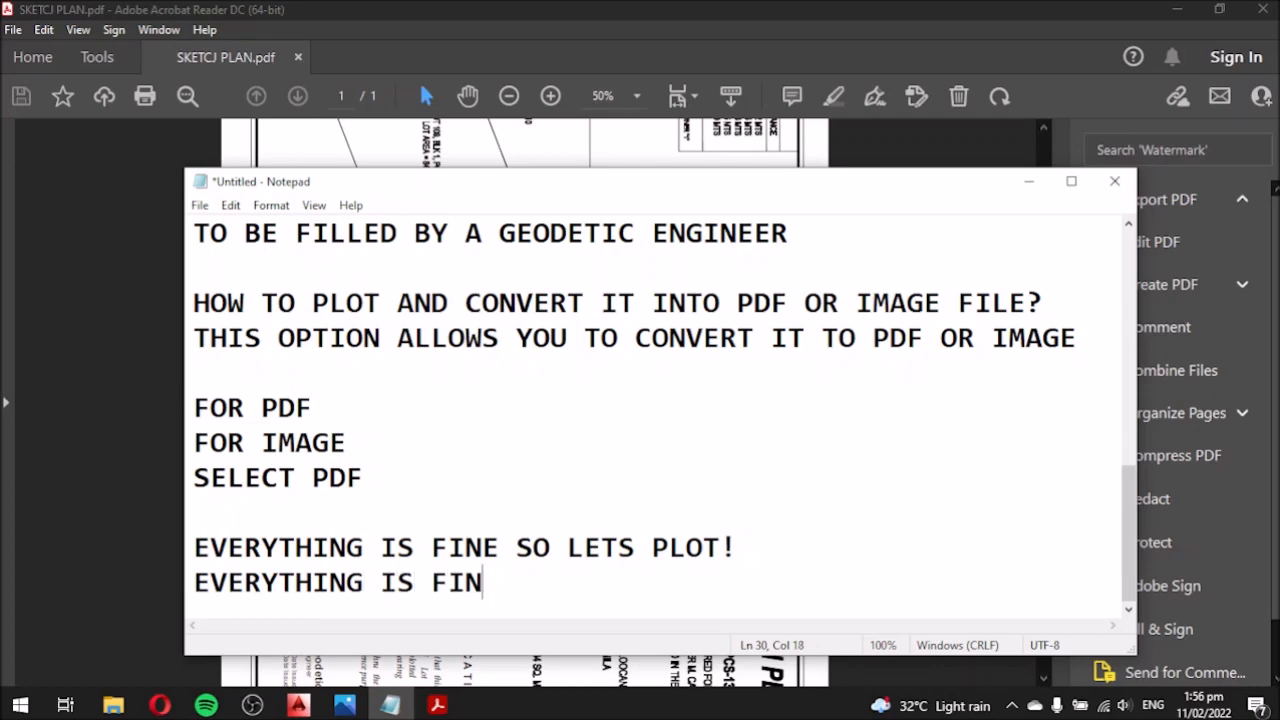
{"action": "type", "text": "E!"}
{"action": "key", "text": "Return"}
{"action": "type", "text": "THAT'S ALL "}
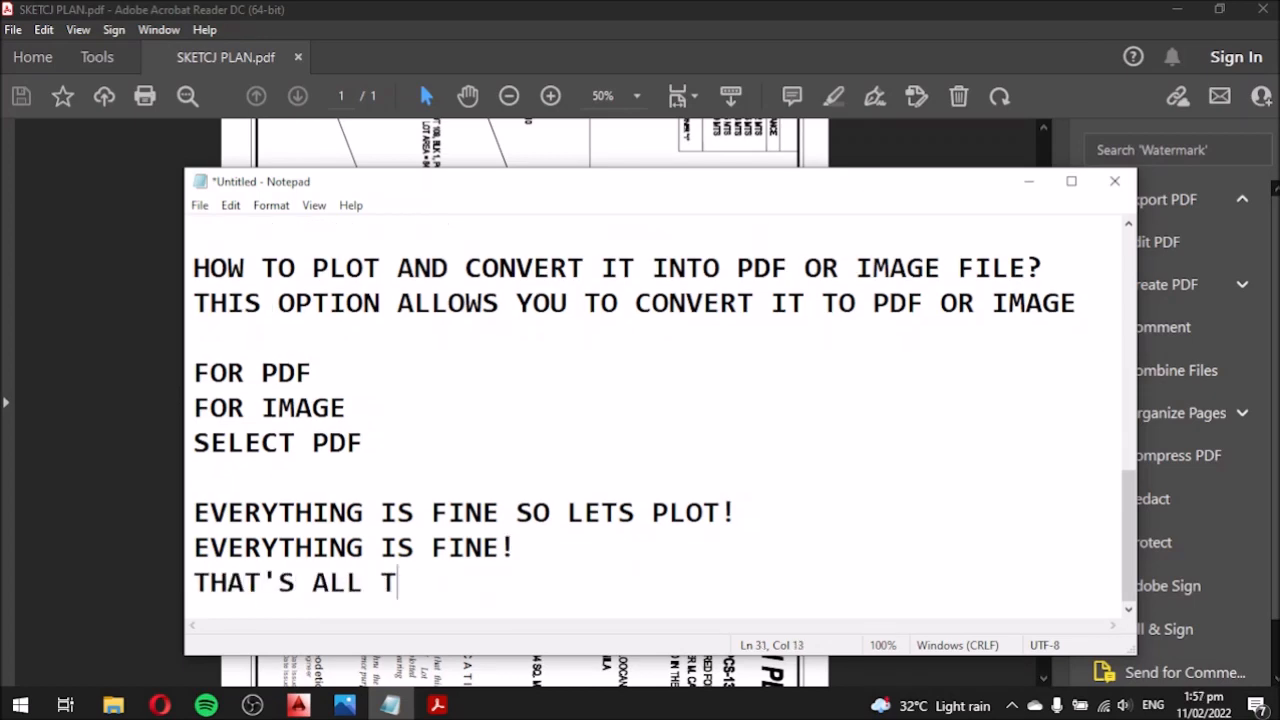
{"action": "type", "text": "THANK YOU FOR YOUR TIME"}
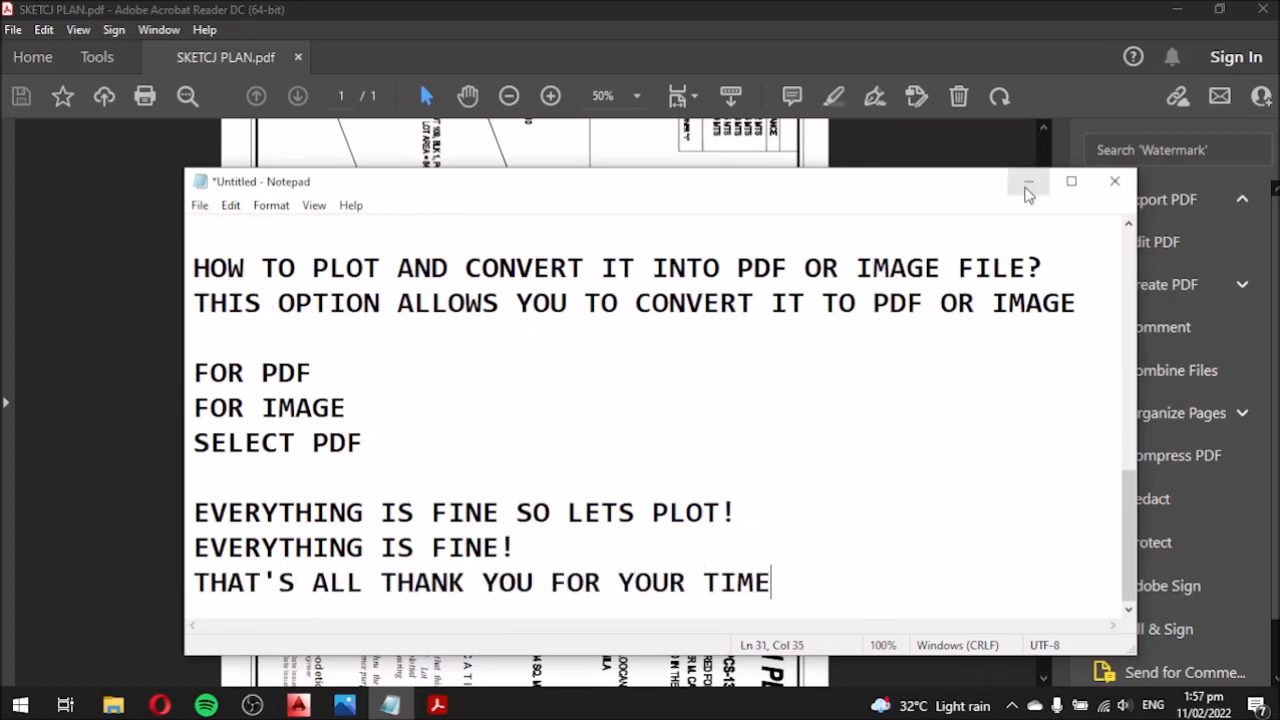